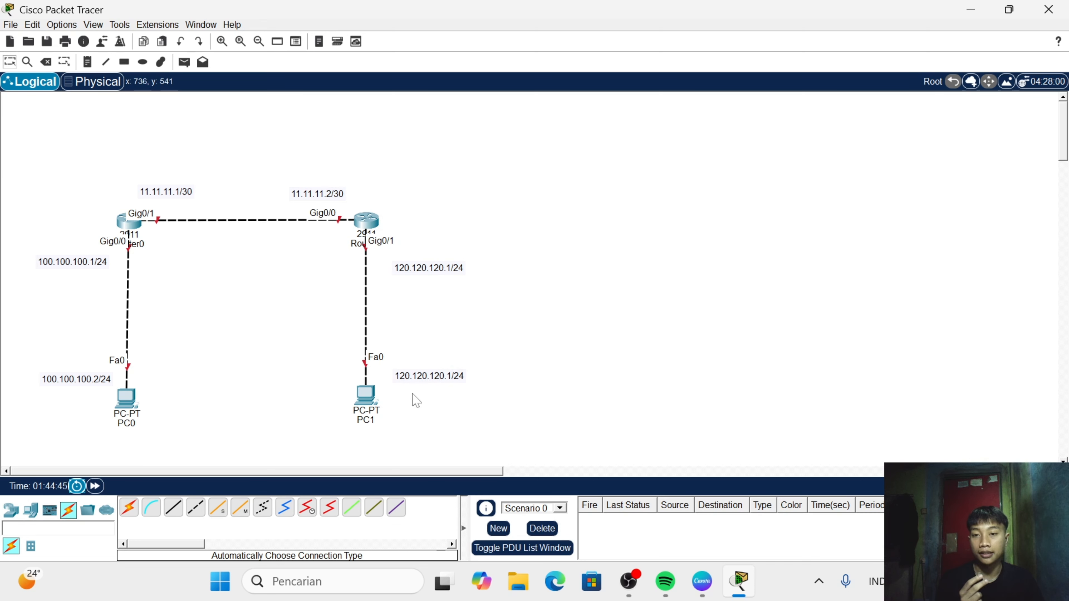
- Change the address note beside PC1 to 120.120.120.2/24
double_click(447, 379)
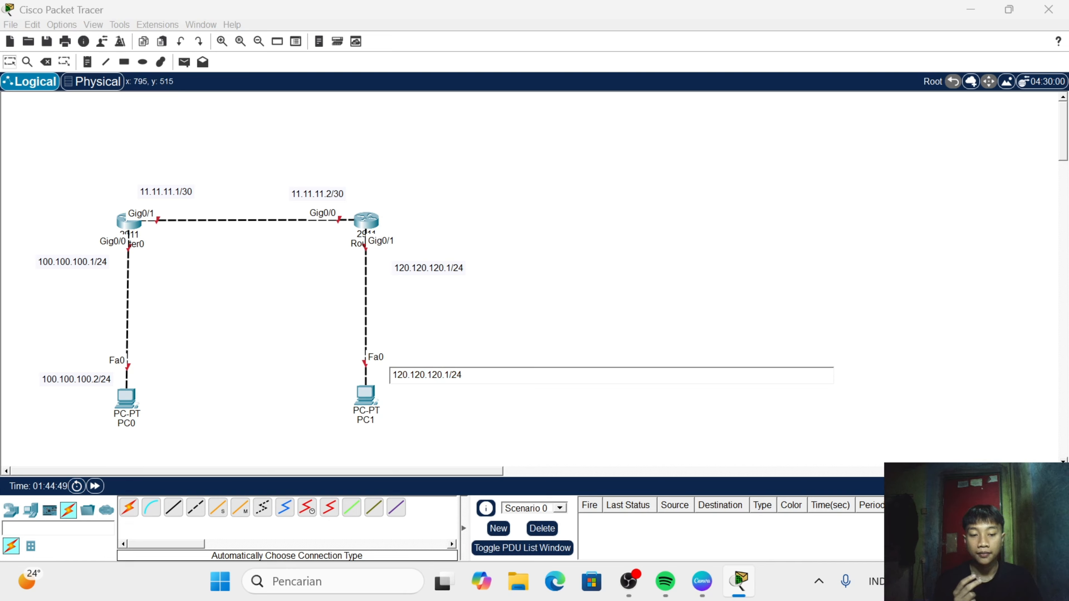
key(BackSpace)
text(2)
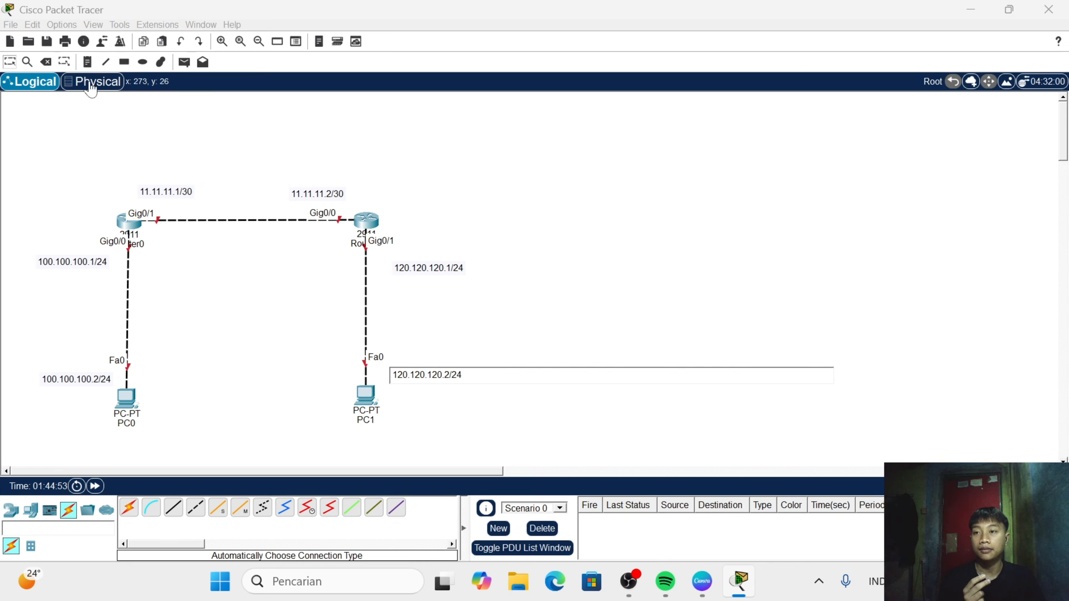
click(174, 240)
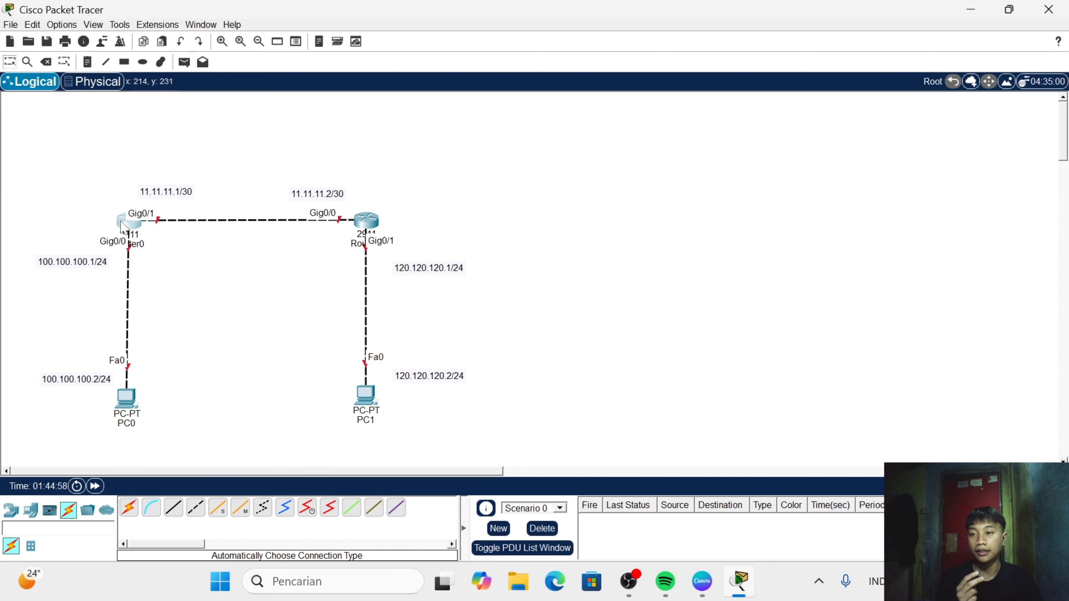
- Open Router0's command line interface and decline the initial configuration dialog with n
click(129, 222)
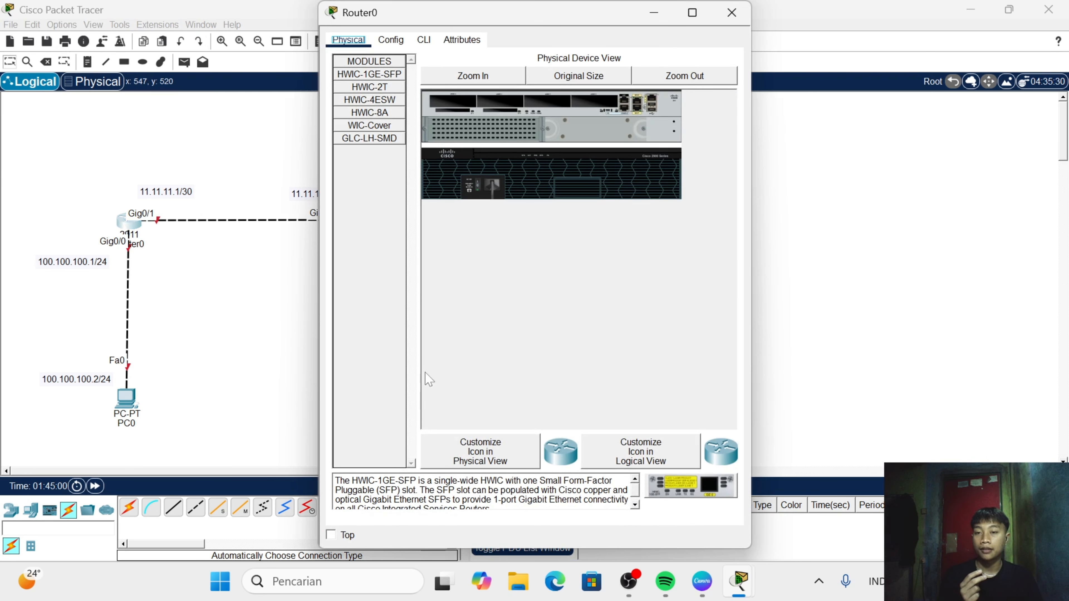
click(424, 40)
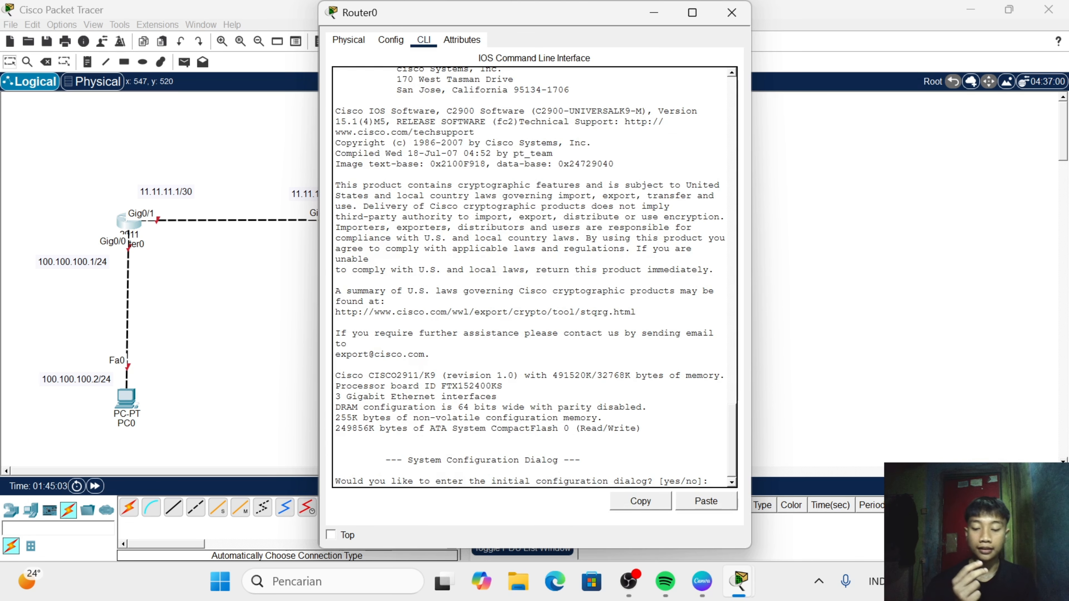
text(n)
key(Return)
key(Return)
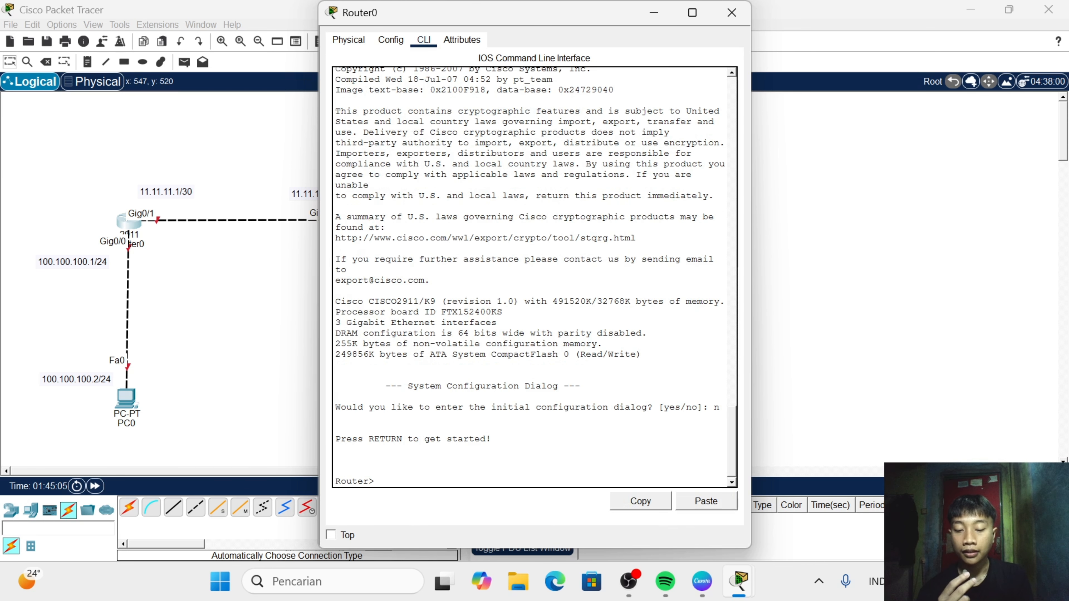
- Enter privileged mode on Router0 with en, and global configuration mode with conf t
text(n)
key(BackSpace)
text(e)
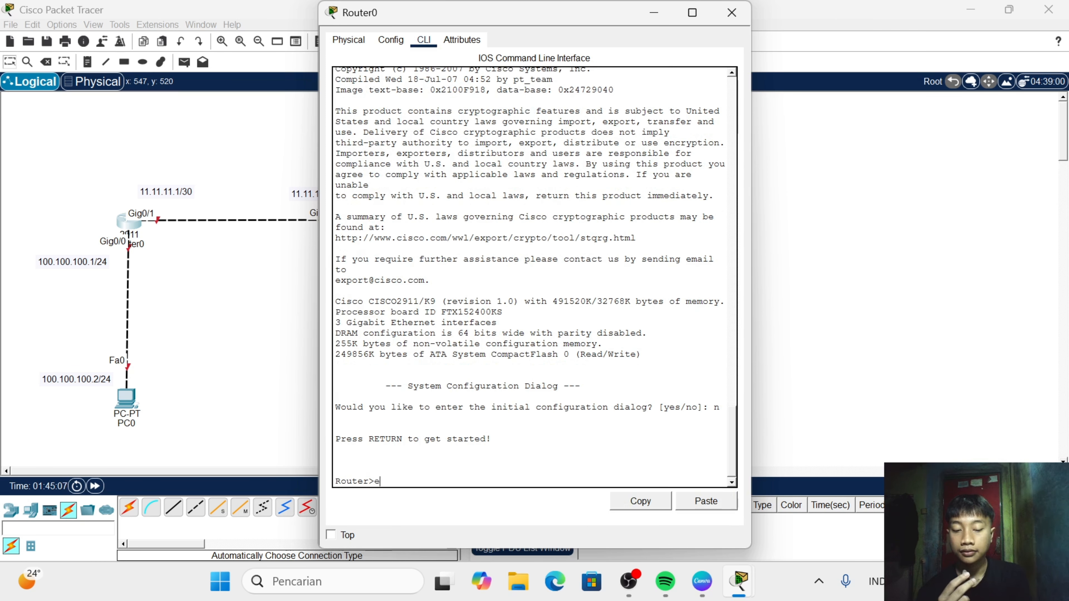
text(n)
key(Return)
text(co)
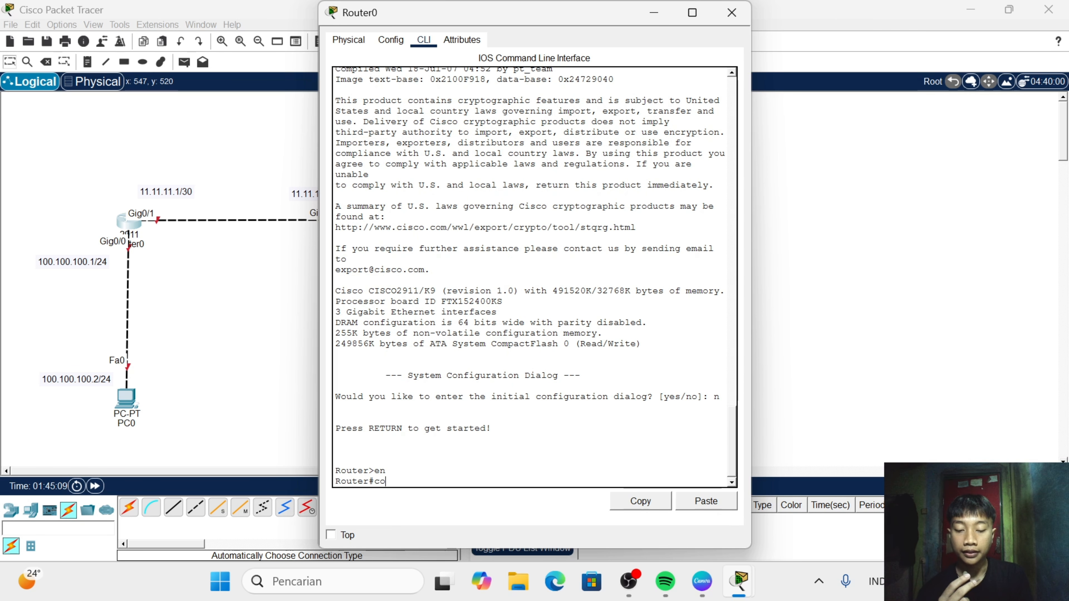
text(nf t)
key(Return)
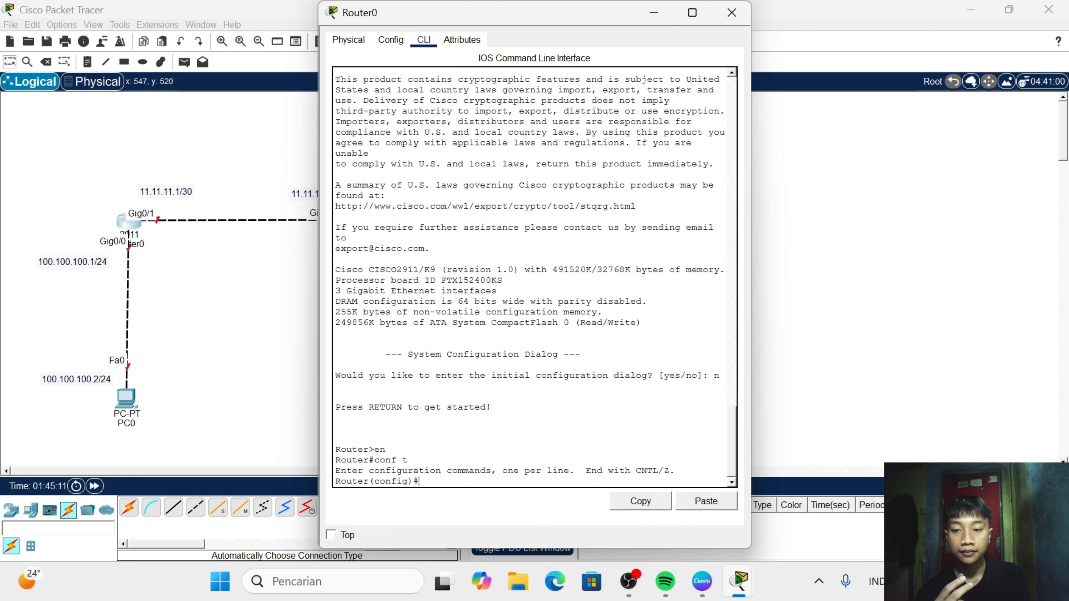
- Select Router0's interface g0/0 with int g0/0 and enable it with no sh
text(in)
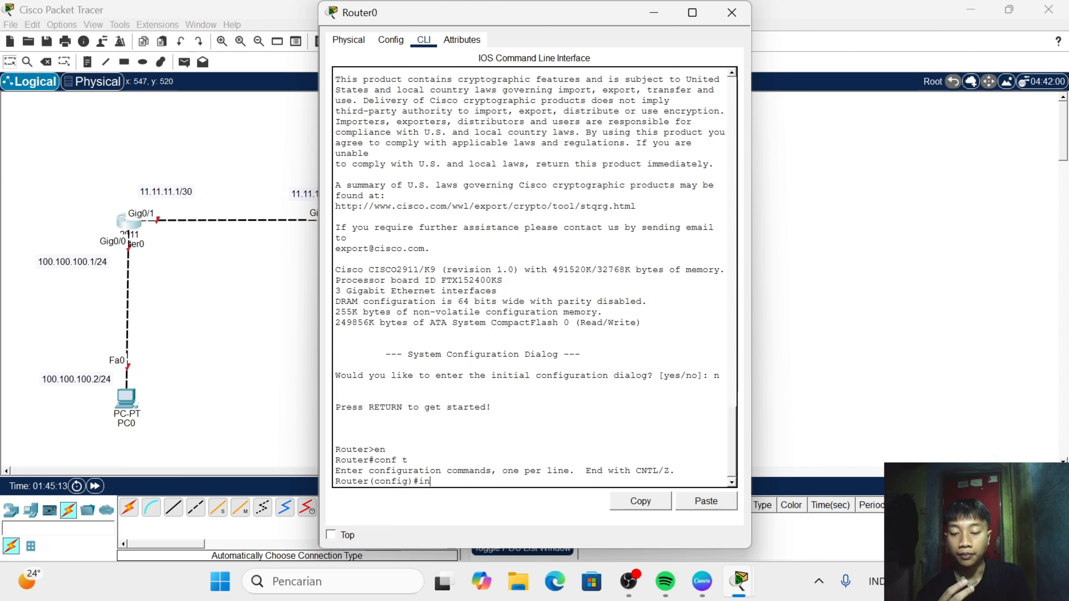
text(t g0)
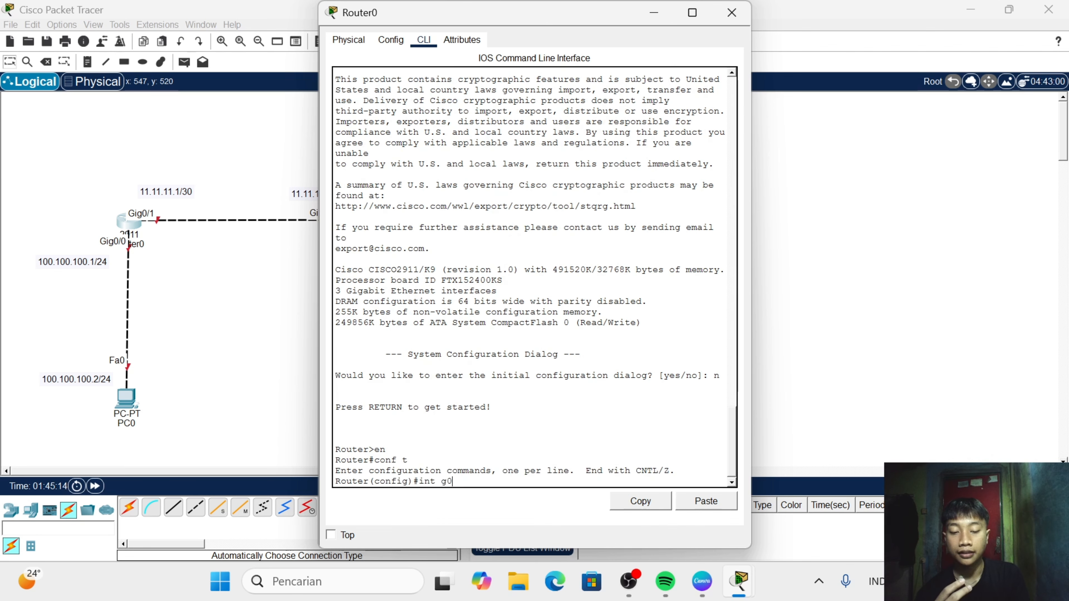
text(/)
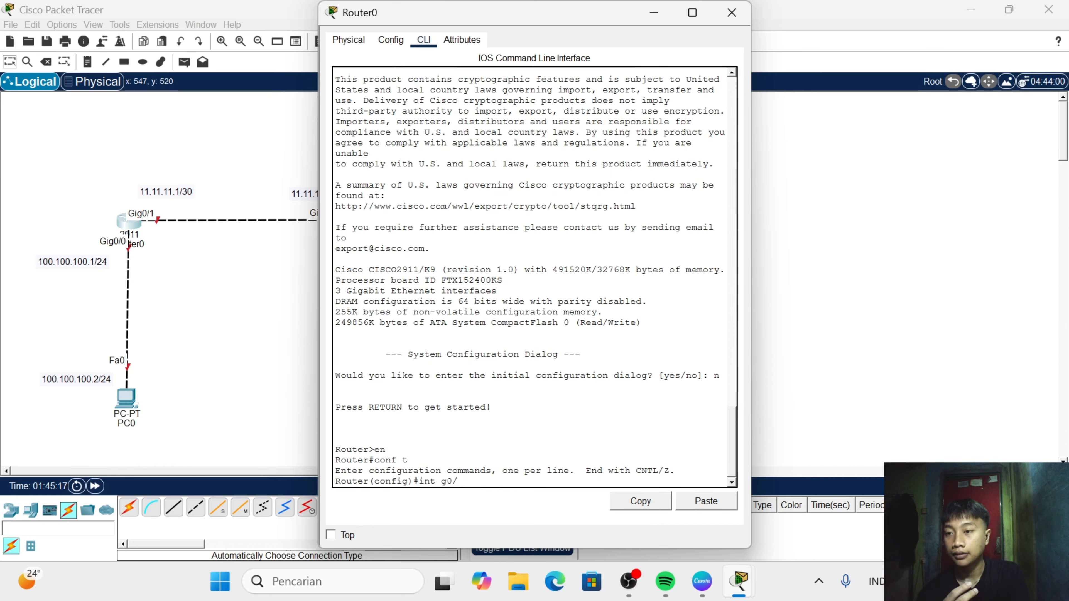
text(0)
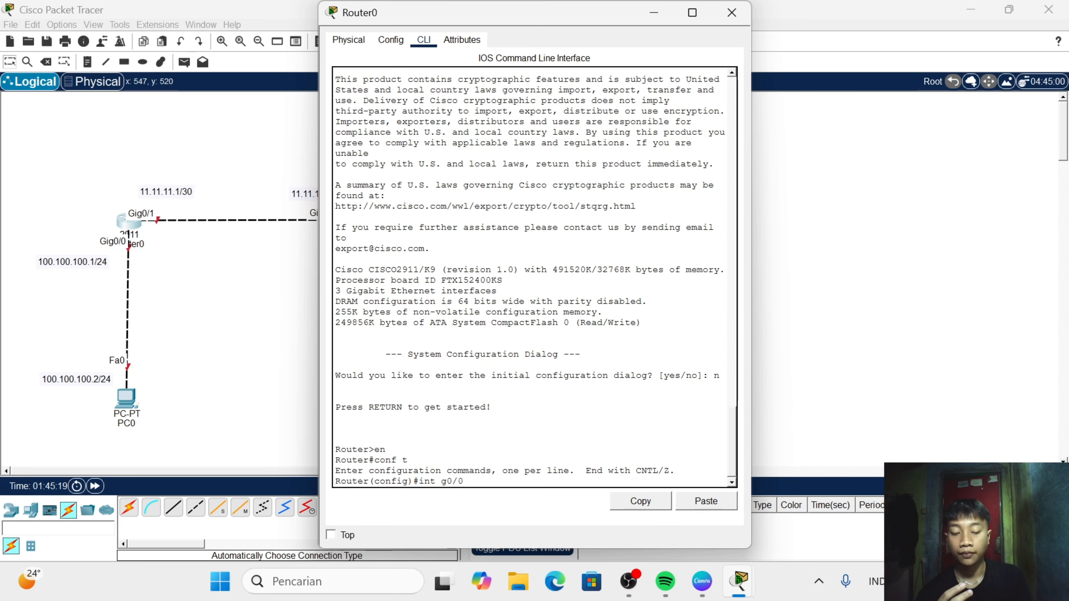
key(Return)
text(no)
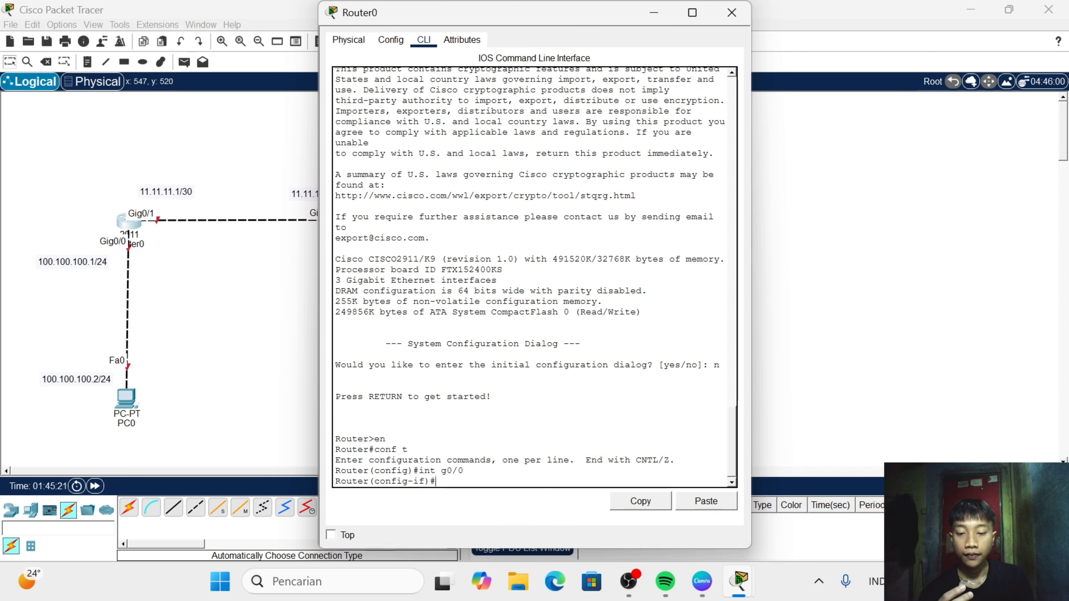
text( sh)
key(Return)
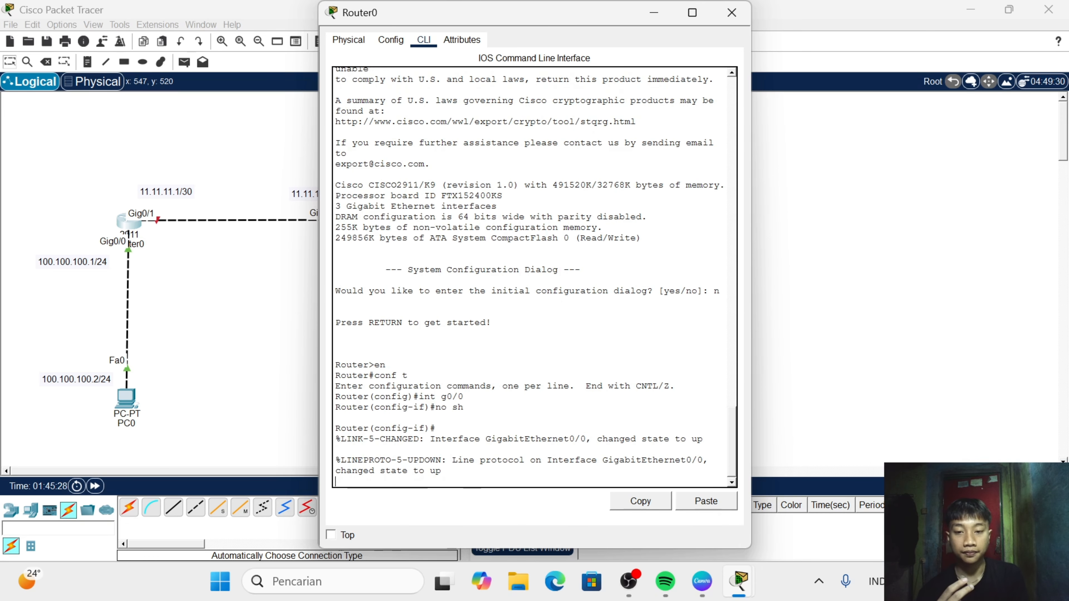
- Assign IP address 100.100.100.1 with subnet mask 255.255.255.0 to Router0's interface g0/0
key(Return)
text(i)
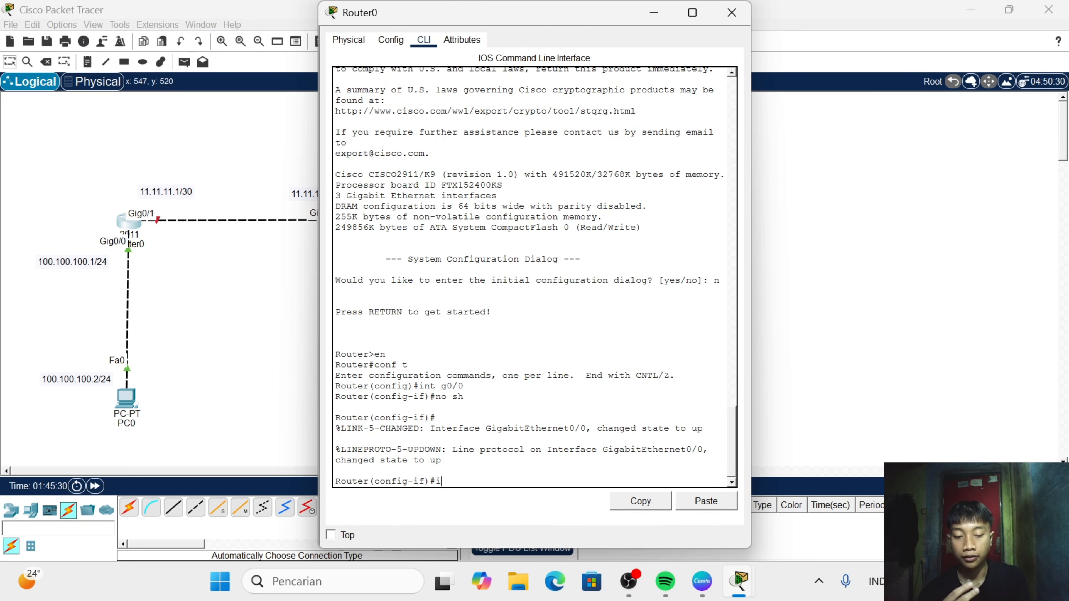
text(p address)
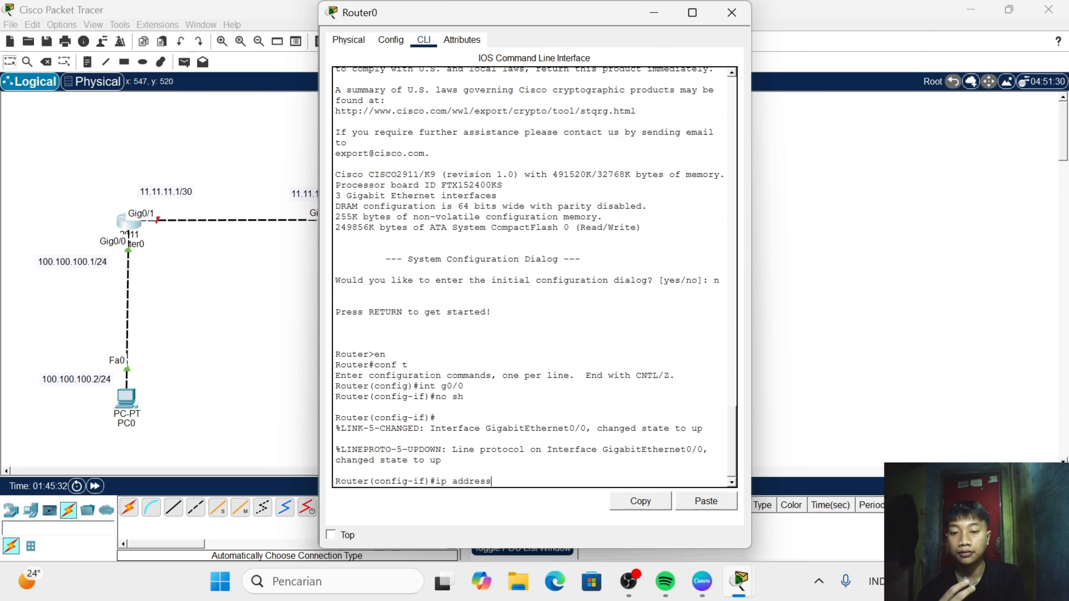
text( 100)
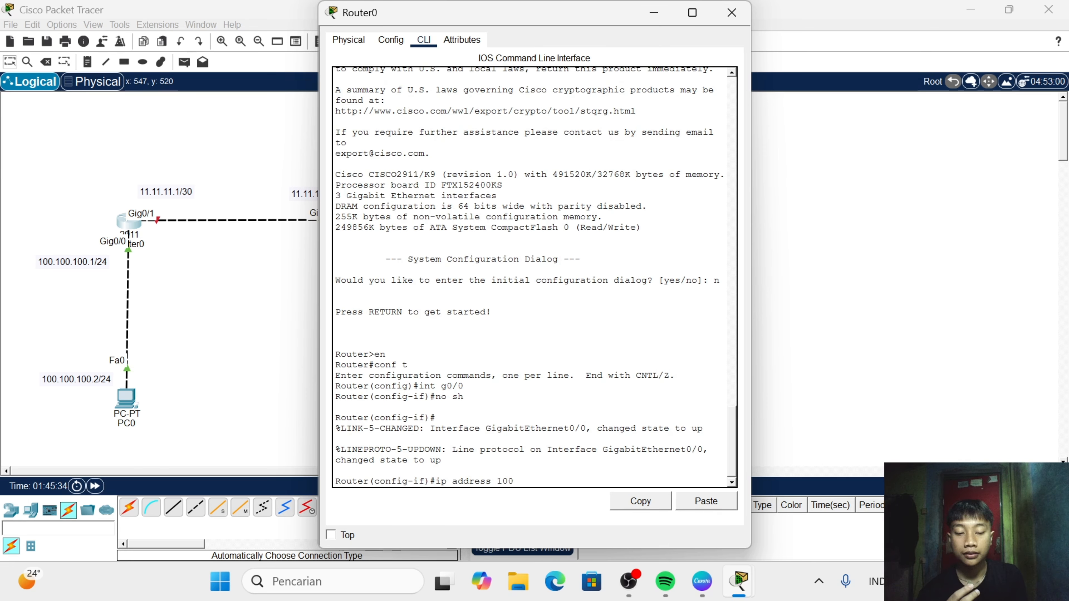
text(.100.)
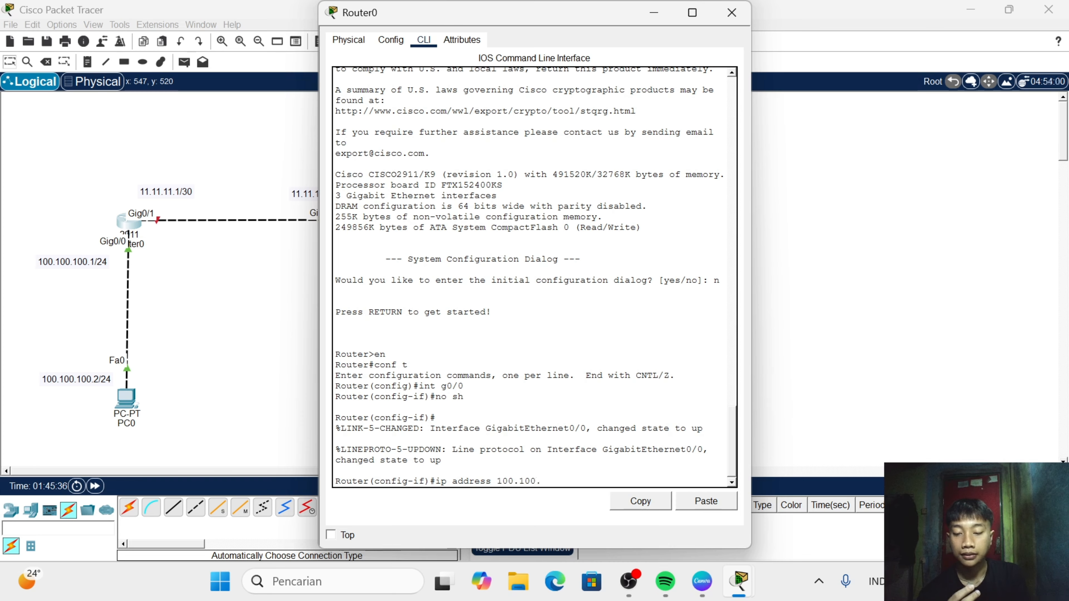
text(100.1 )
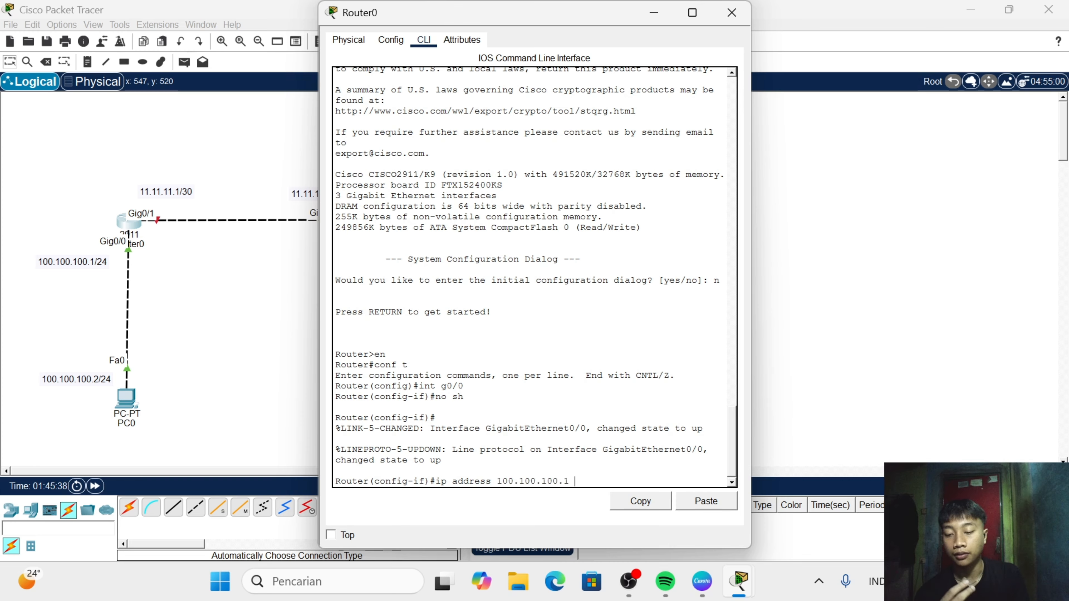
text(255.25)
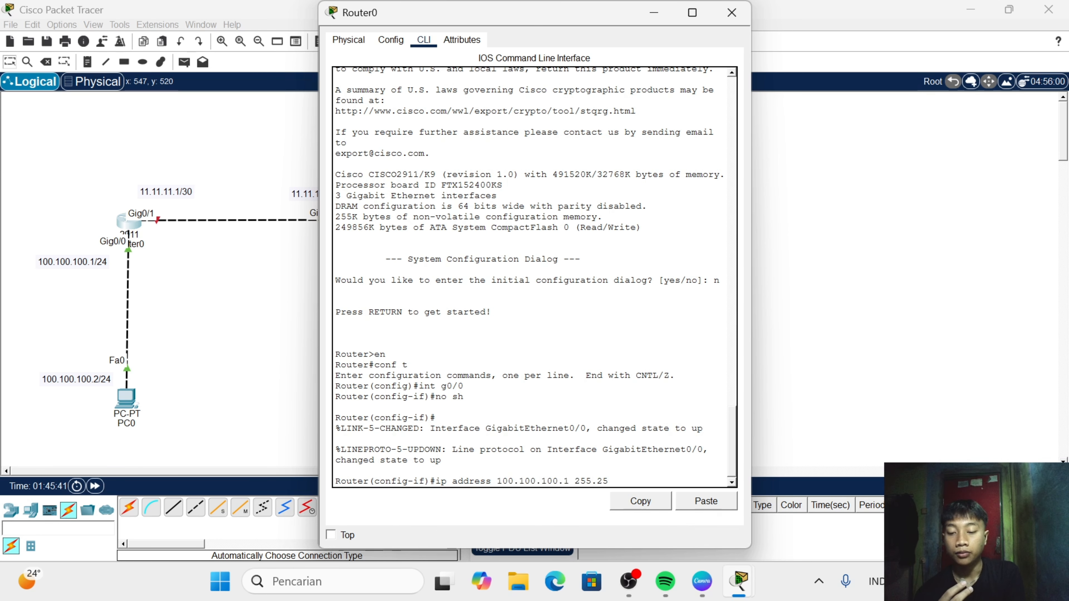
text(5.255)
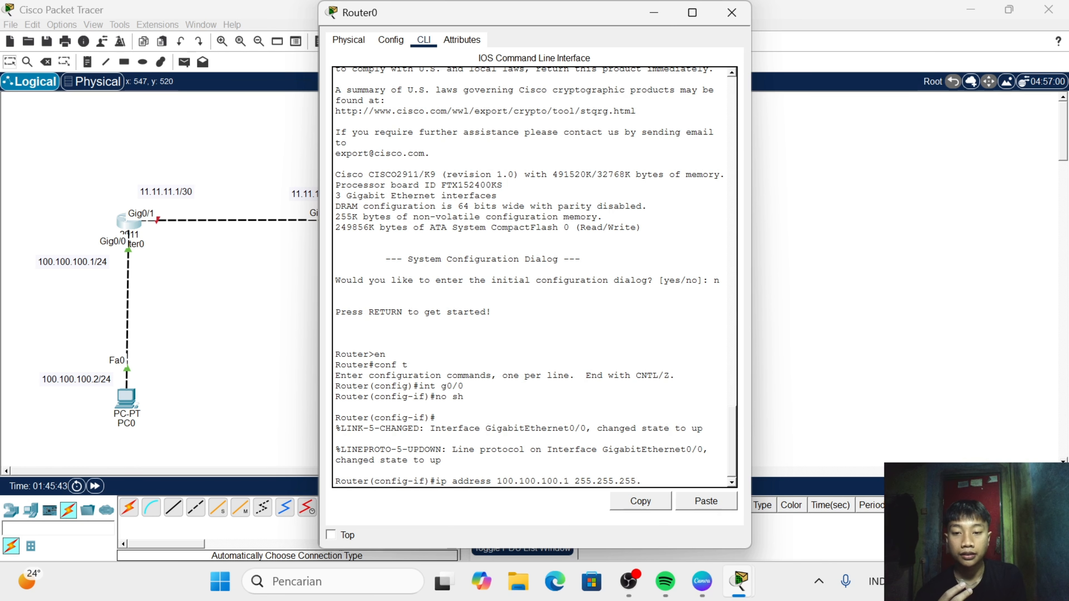
text(.0)
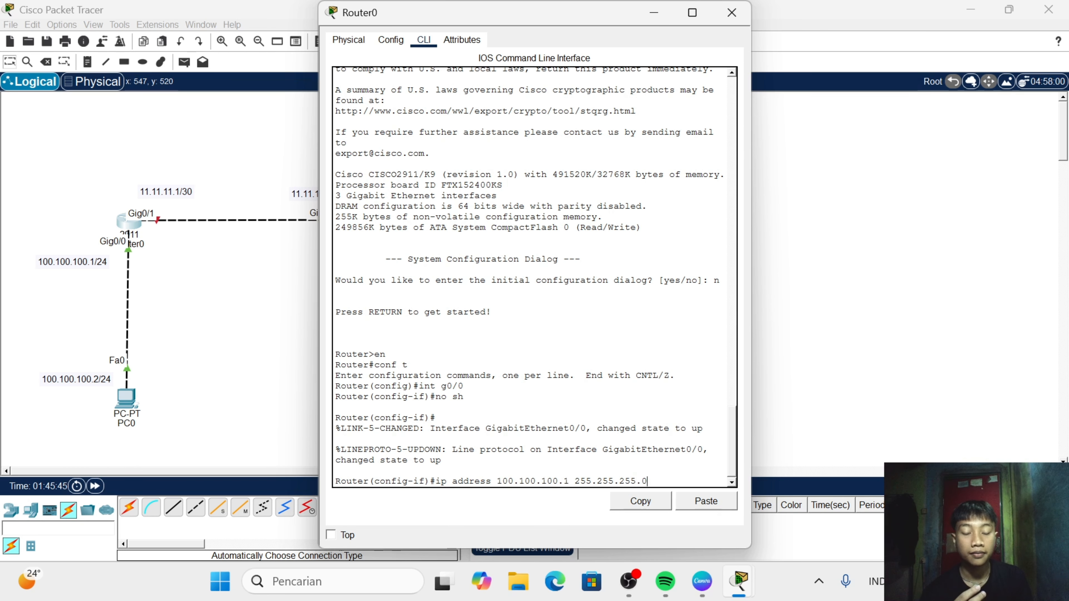
key(Return)
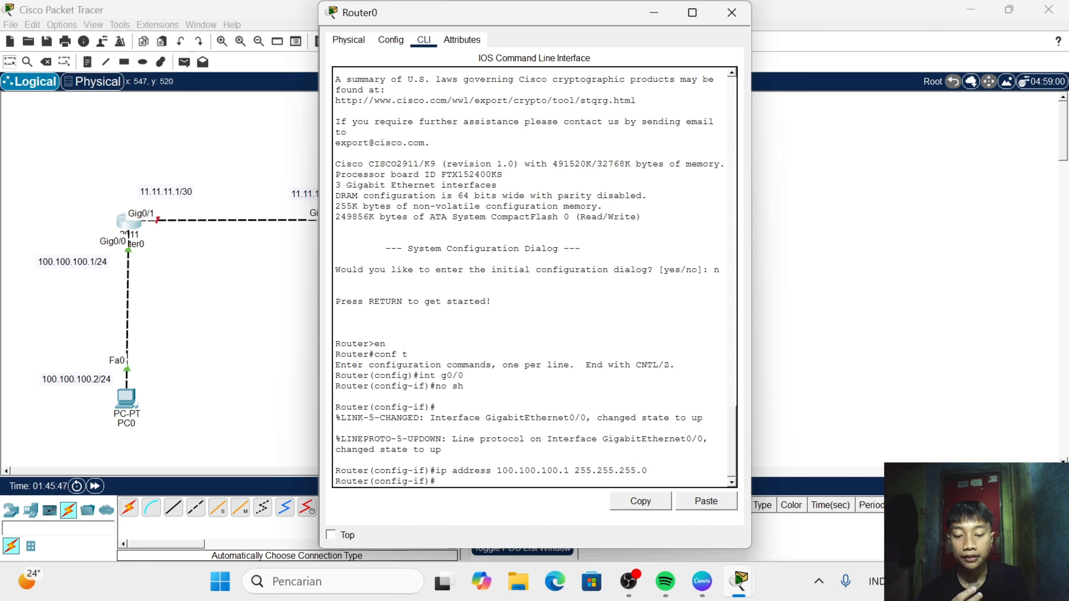
- Switch to Router0's interface g0/1 with int g0/1 and enable it with no sh
text(int)
text( f)
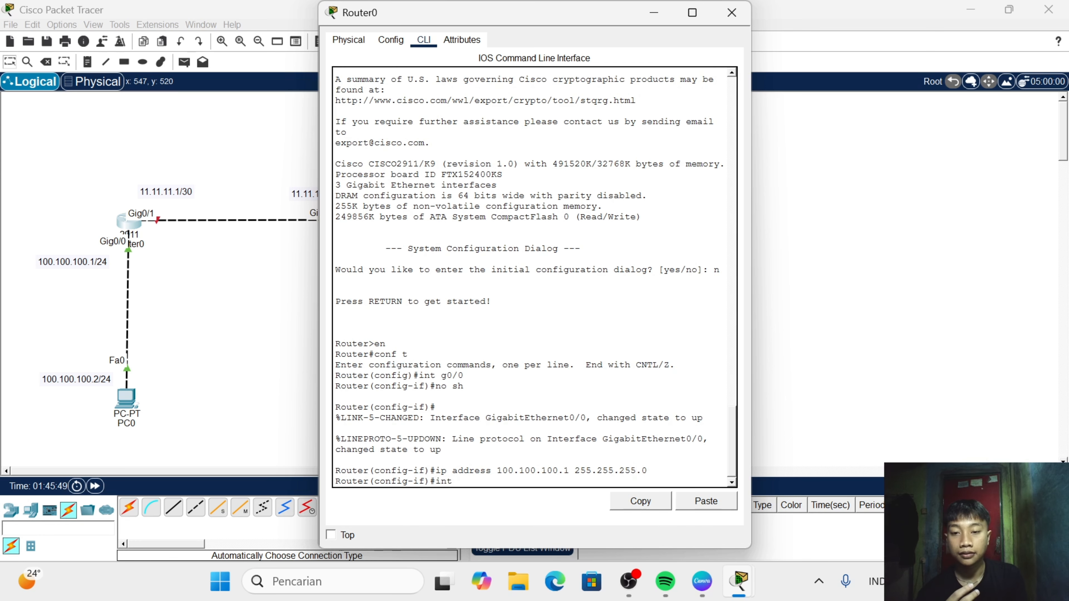
text(g0)
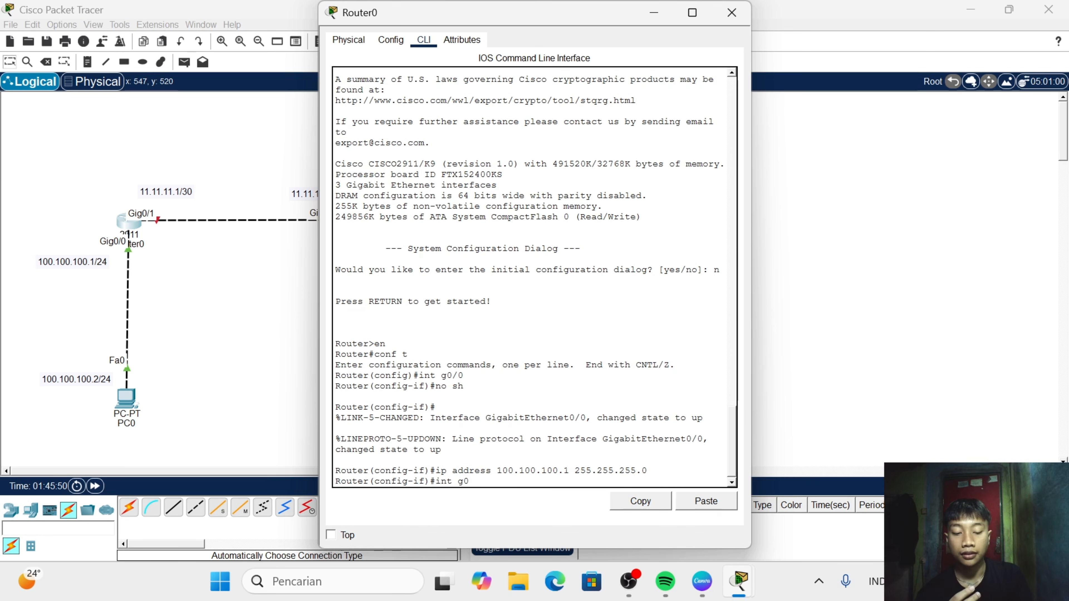
text(/1)
key(Return)
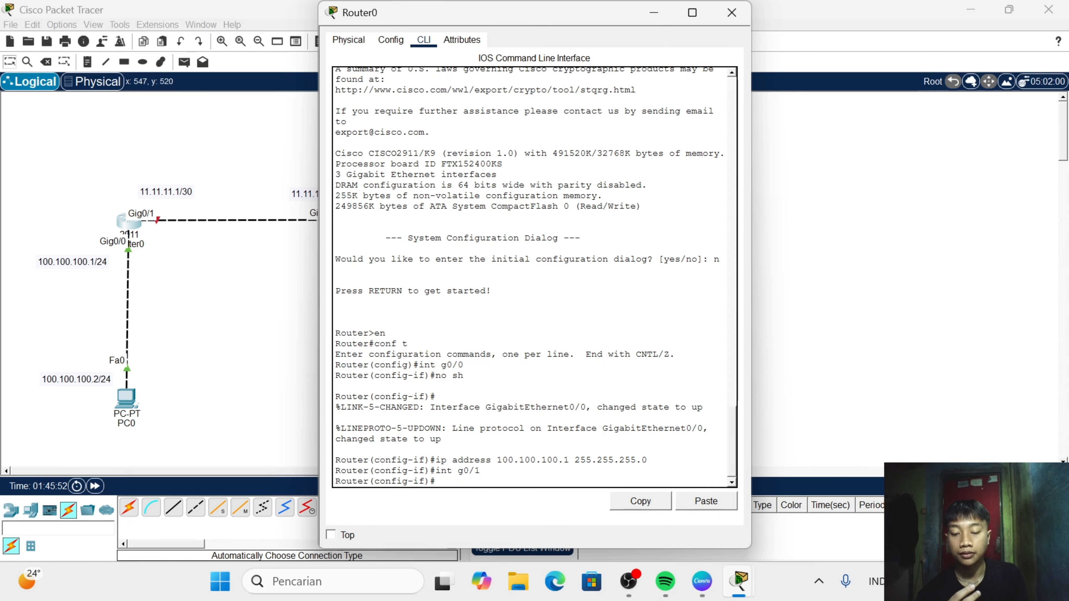
text(no sh)
key(Return)
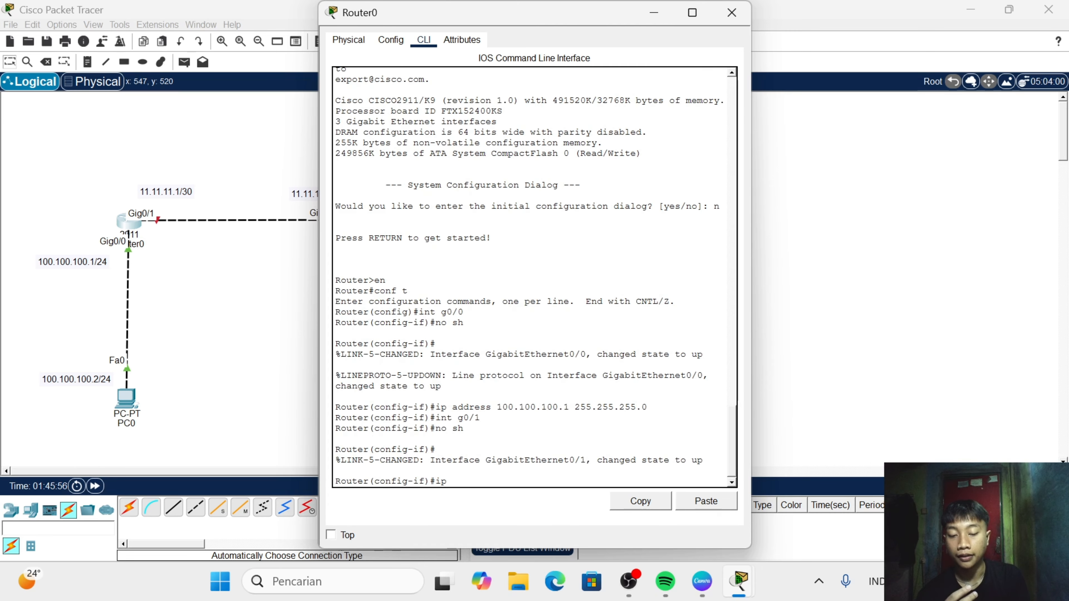
- Assign IP address 11.11.11.1 with subnet mask 255.255.255.252 to Router0's interface g0/1 and close the router's window
text(ip add)
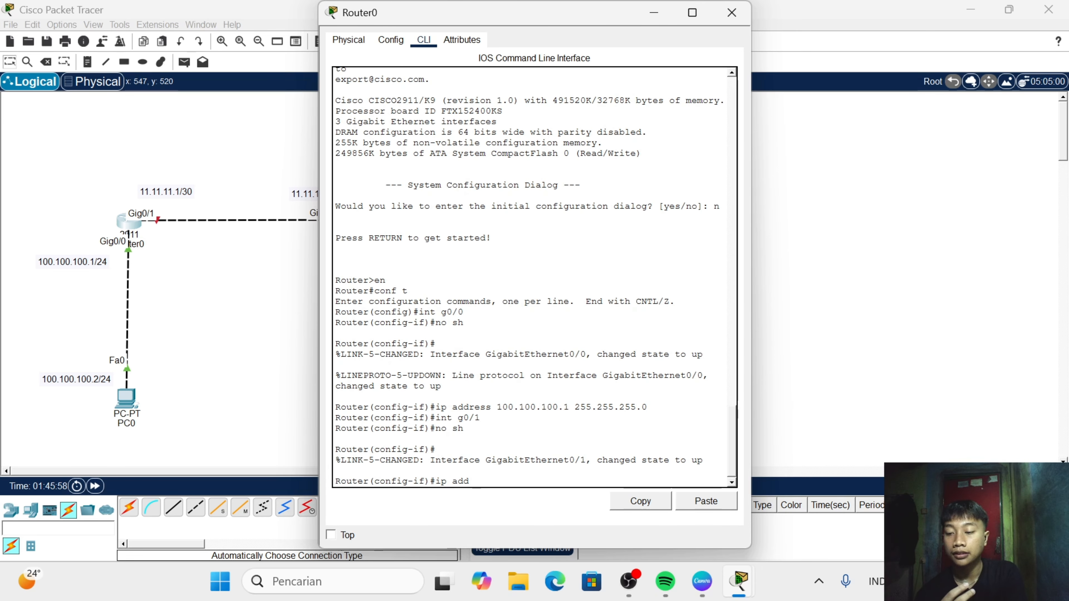
text( 11.11)
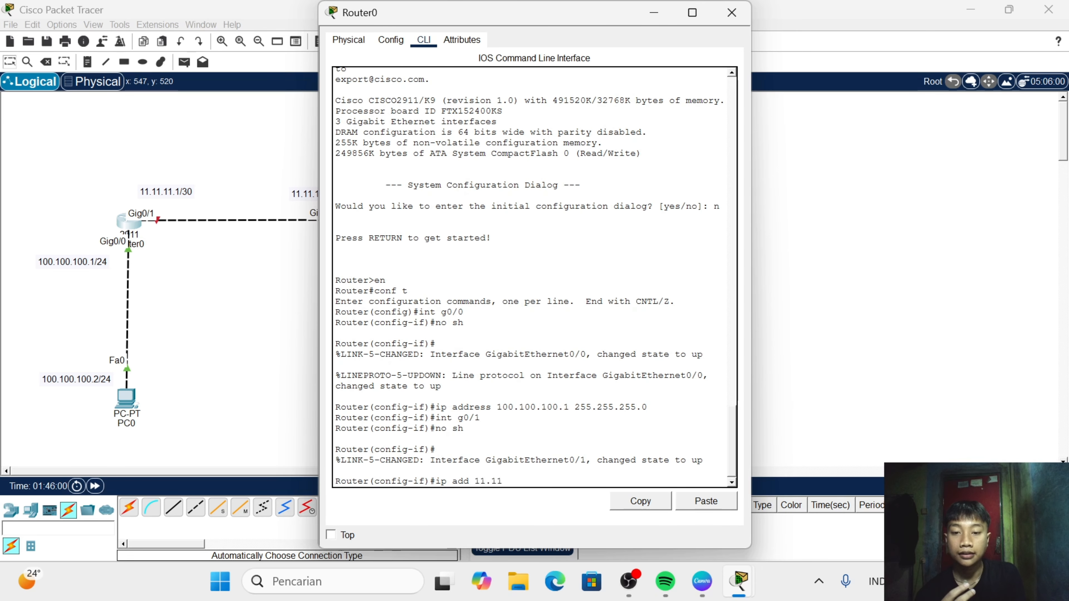
text(,)
key(BackSpace)
text(.1)
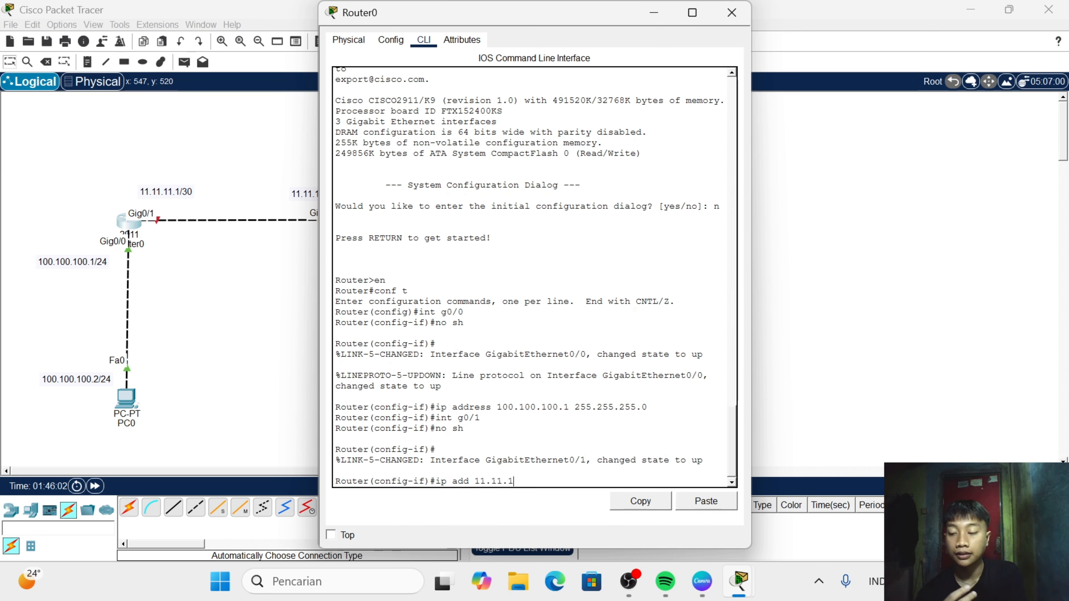
text(1.1)
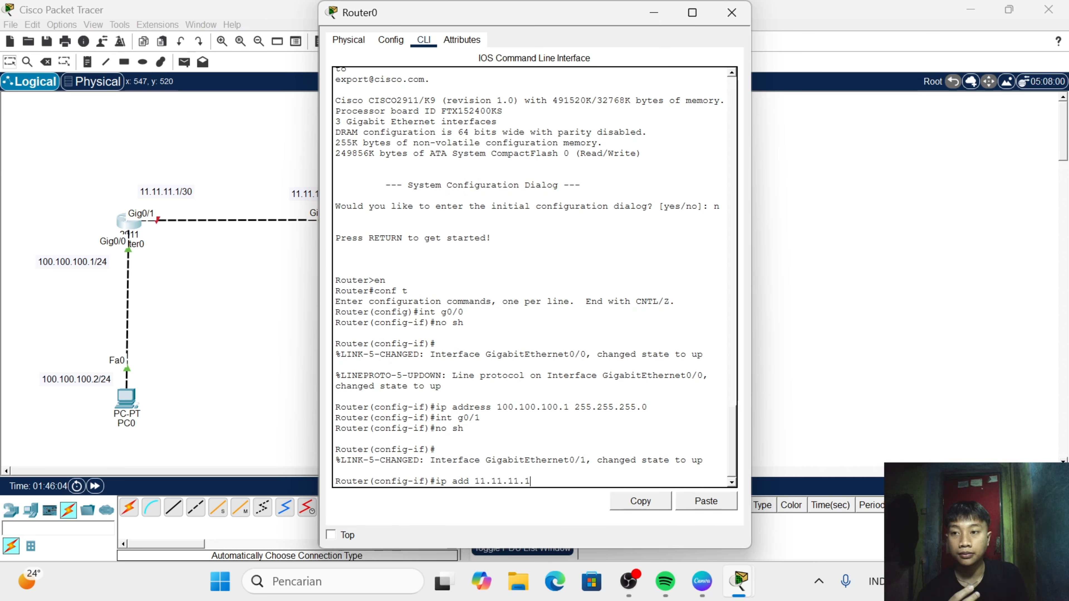
text( 2)
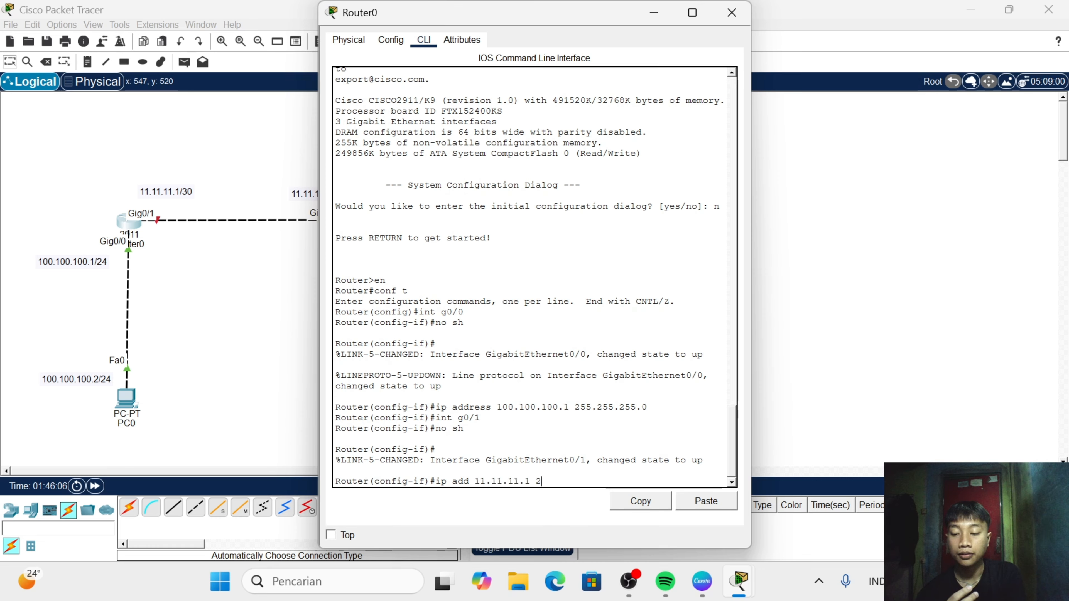
text(55)
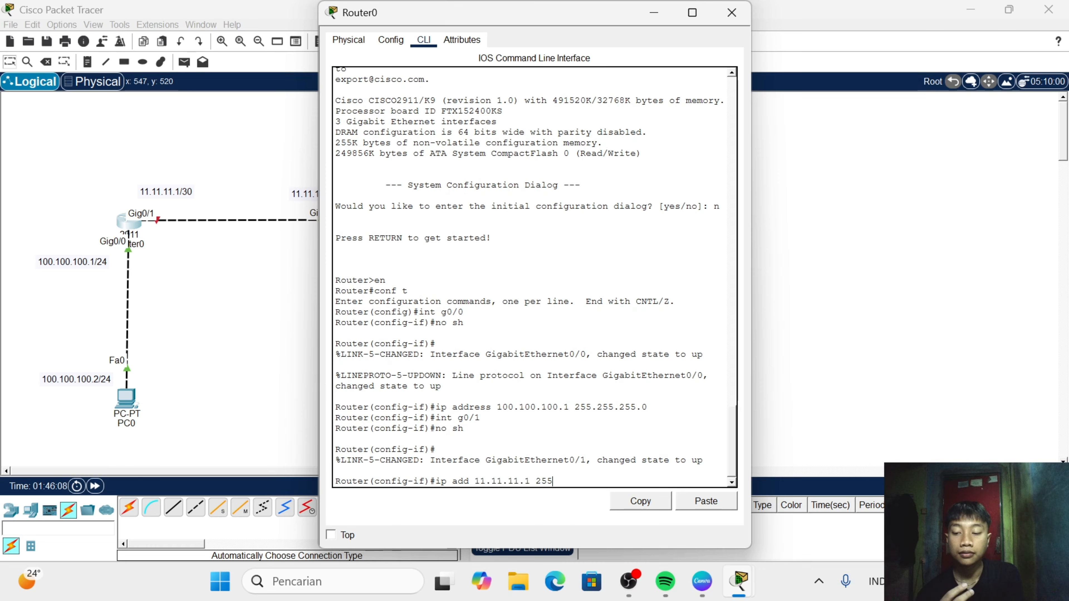
text(25)
key(BackSpace)
key(BackSpace)
key(BackSpace)
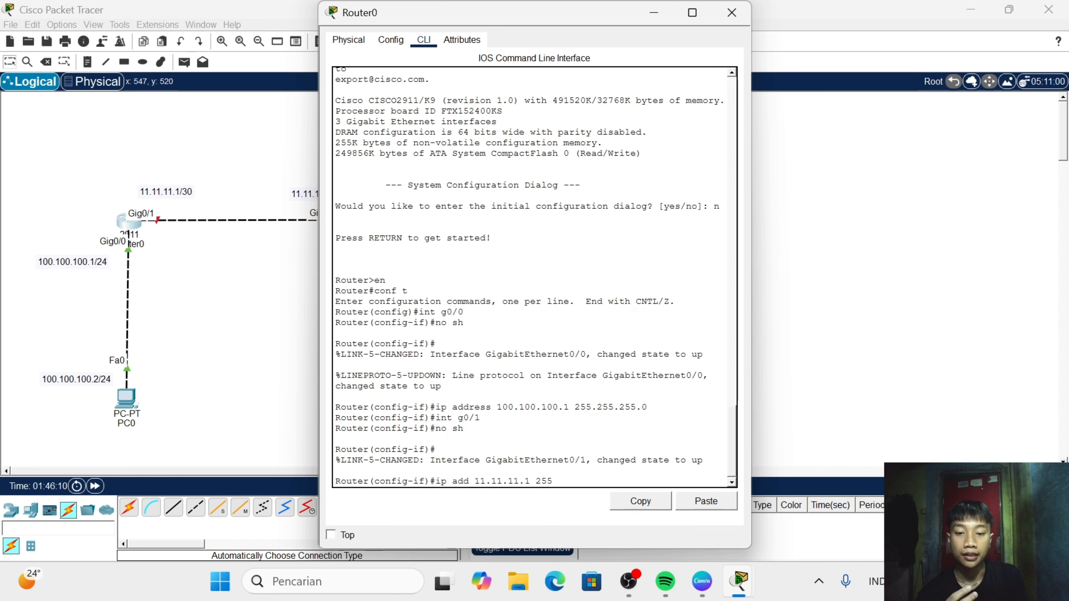
text(.255)
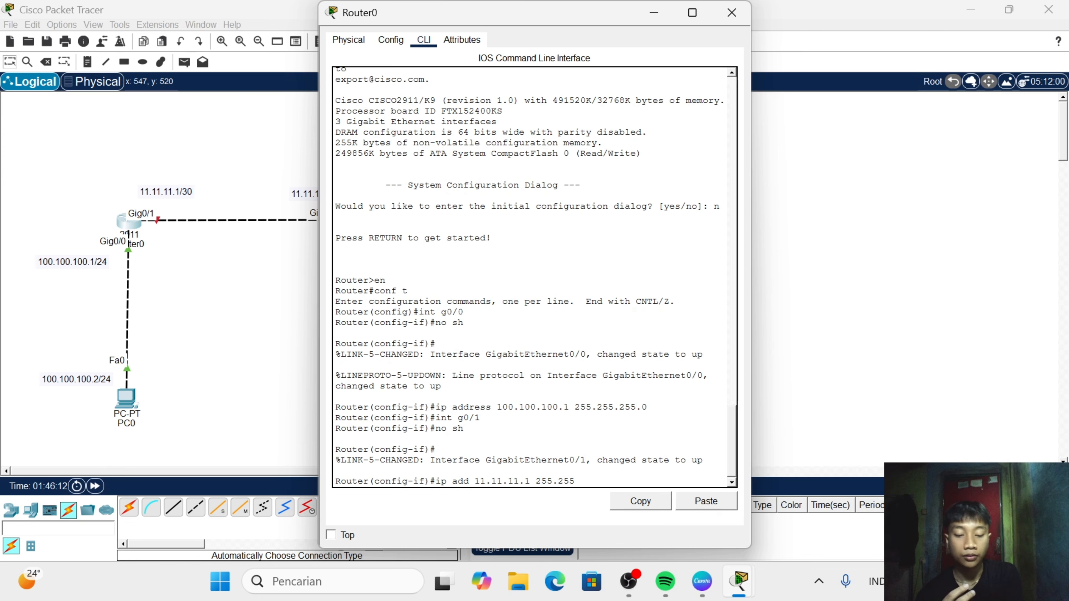
text(.255.)
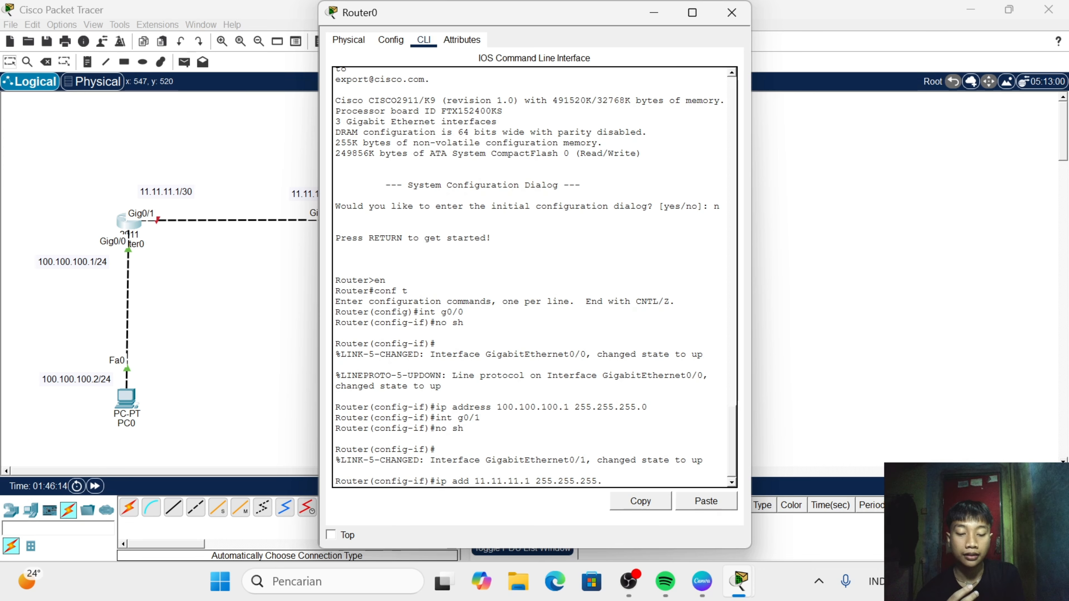
text(252)
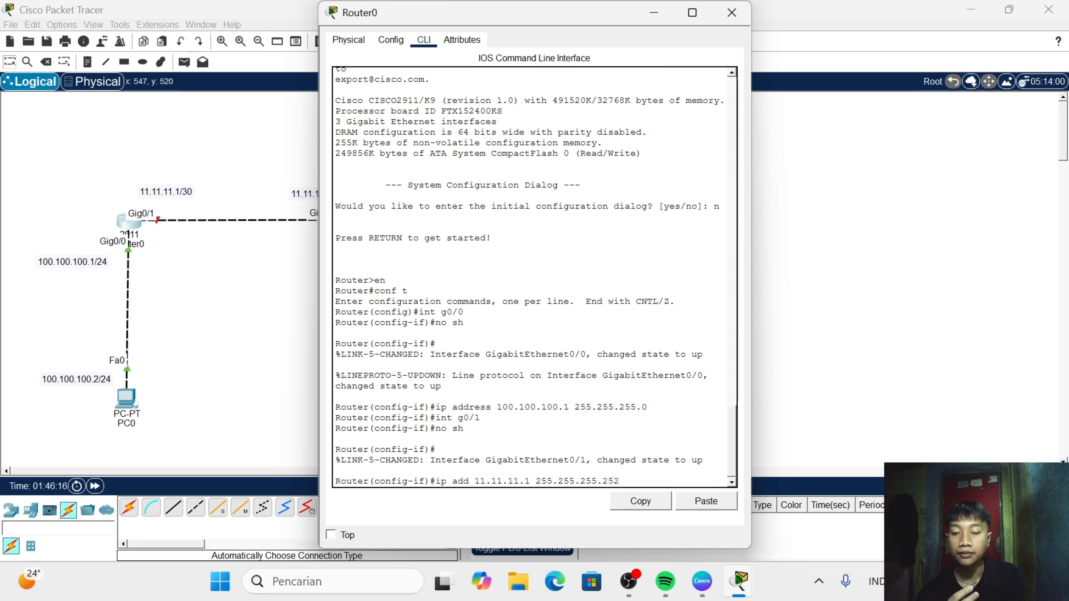
key(Return)
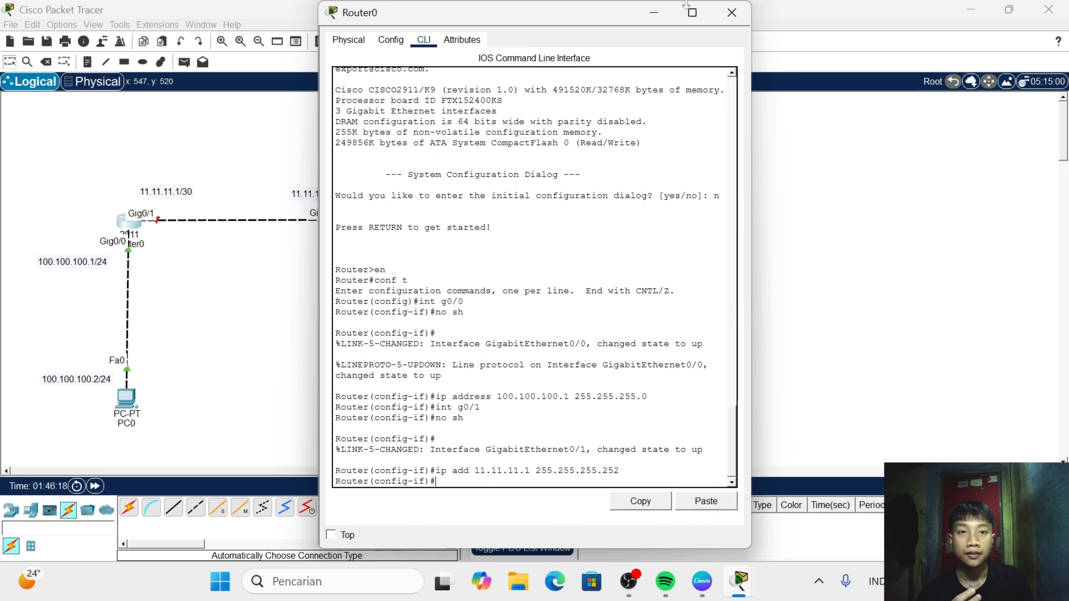
click(731, 13)
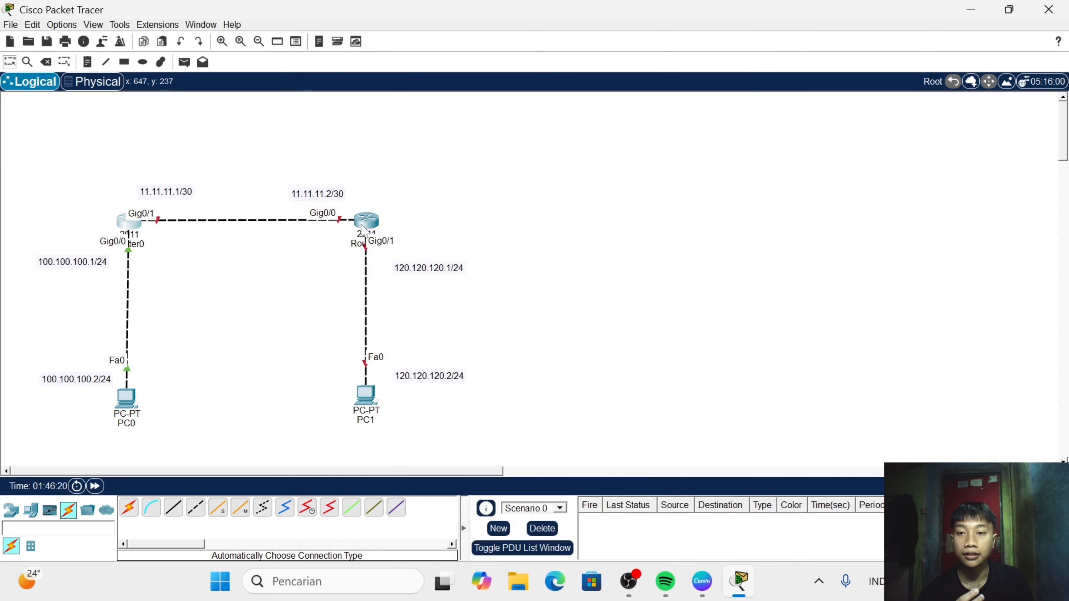
- Nudge Router1 slightly in the topology, open its command line, and decline the initial configuration dialog with n
drag(362, 227, 369, 228)
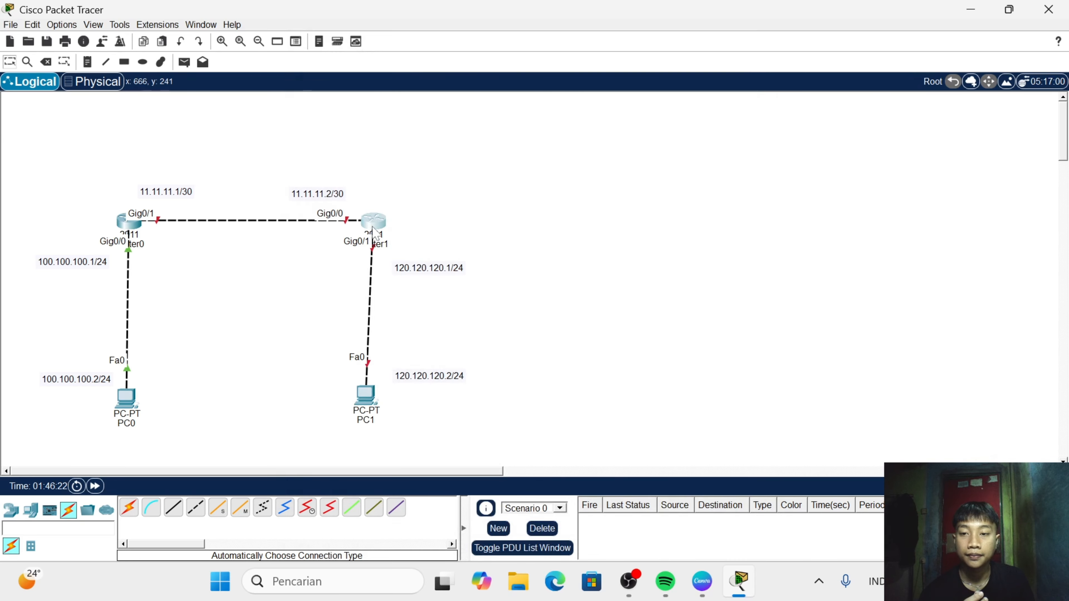
click(373, 228)
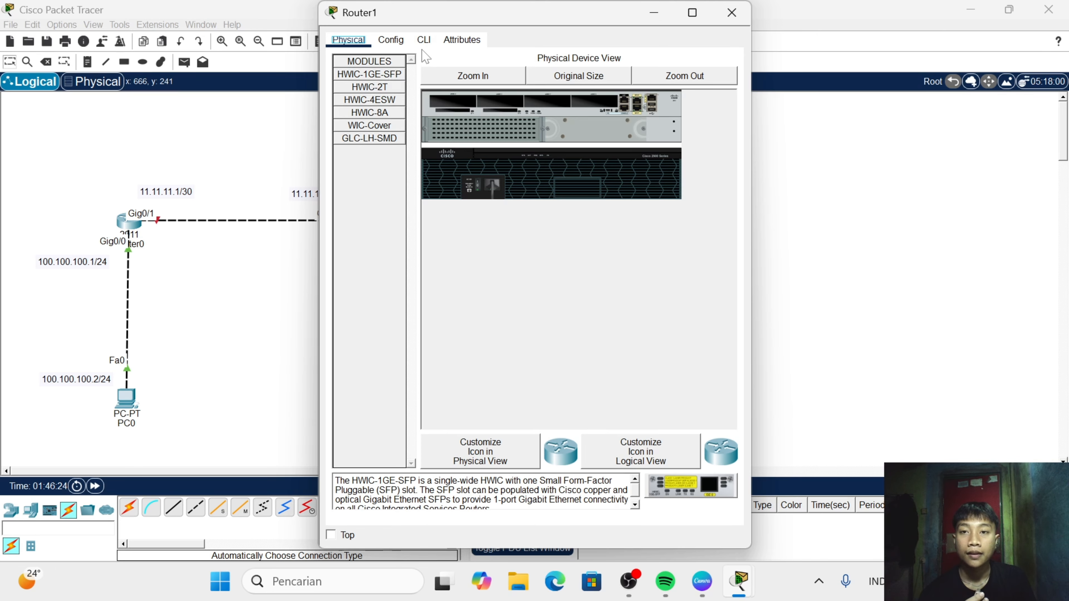
click(423, 40)
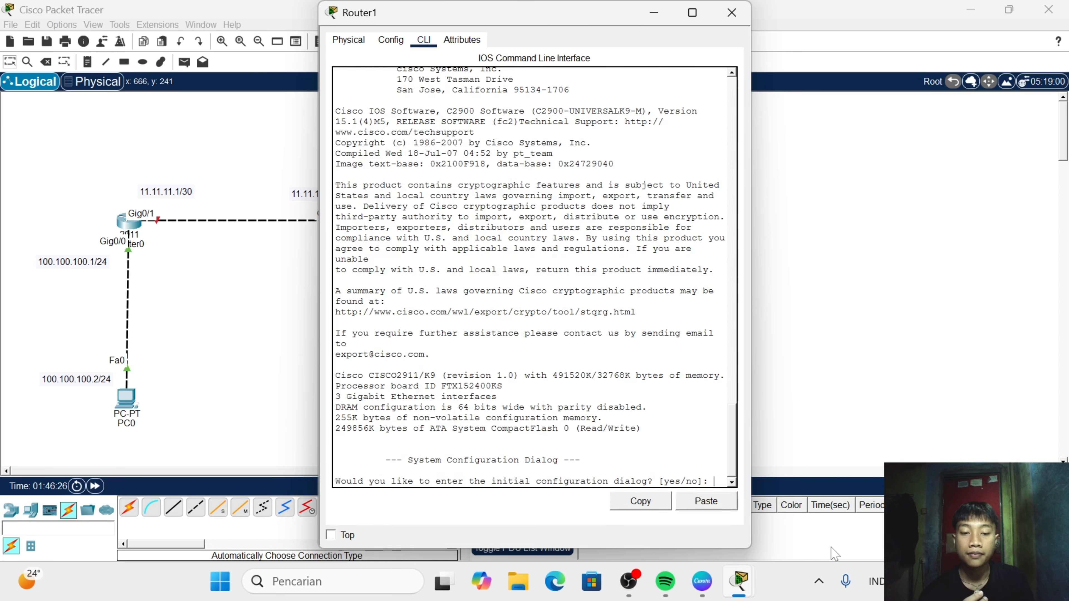
text(n)
key(Return)
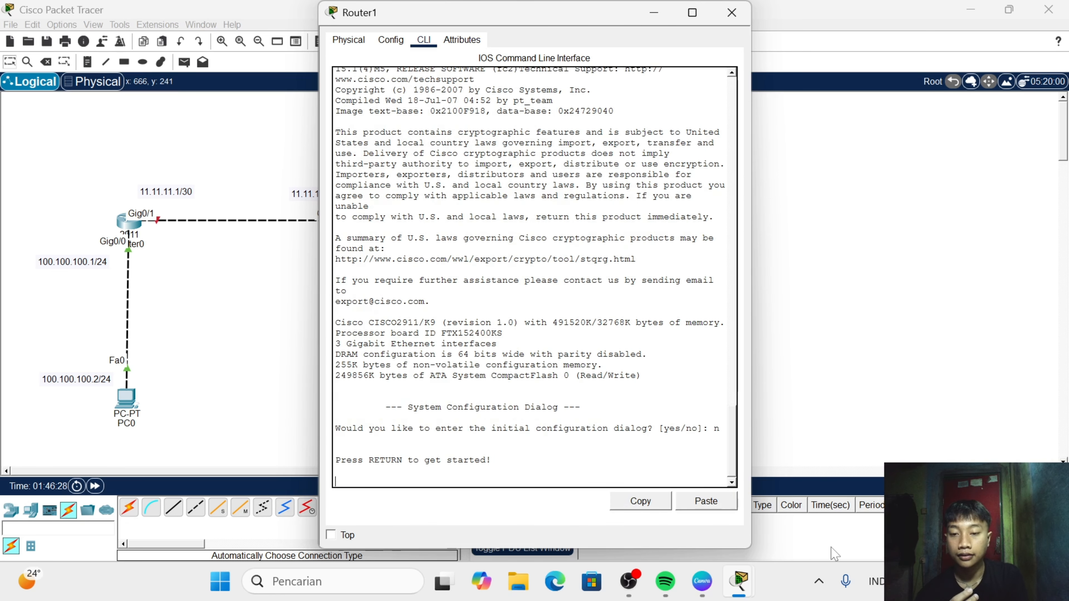
- Enter privileged mode on Router1 with en, and global configuration mode with conf t
key(Return)
text(en)
key(Return)
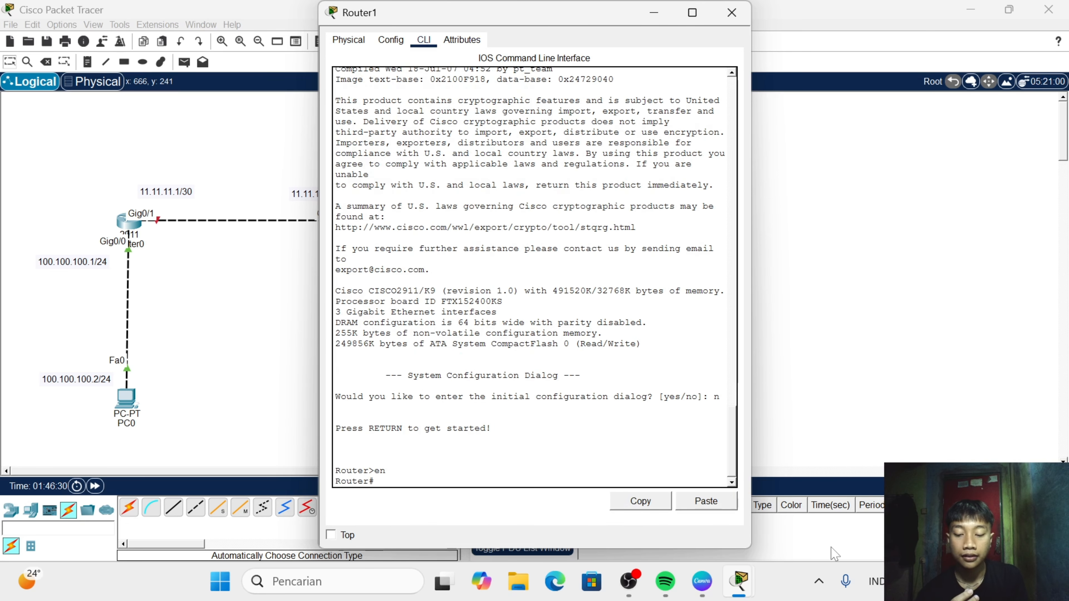
text(conf t)
key(Return)
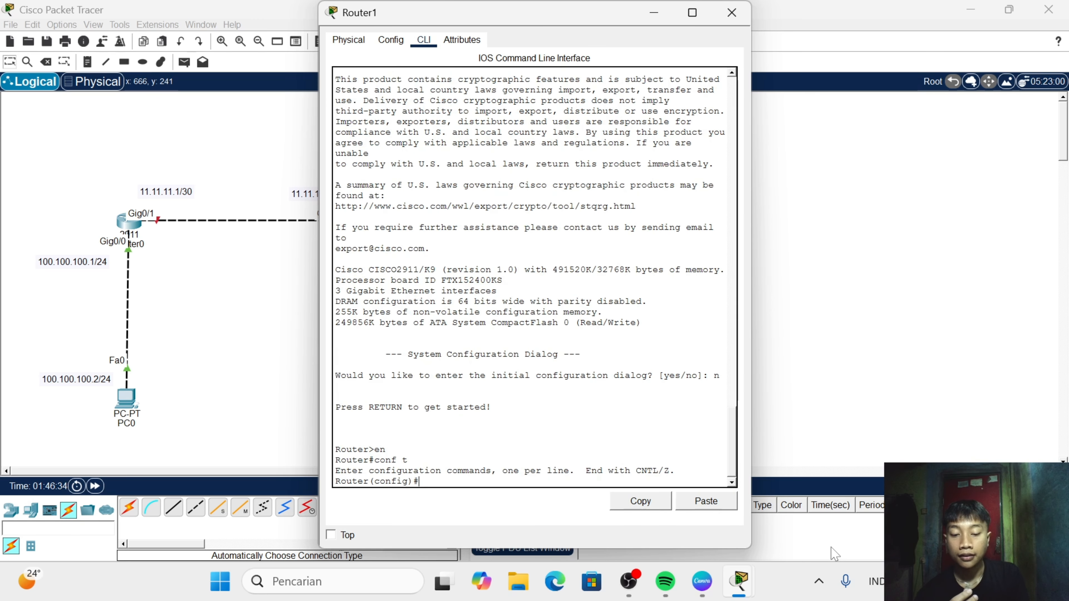
- Select Router1's interface g0/1 with int g0/1 and enable it with no sh
text(int g0)
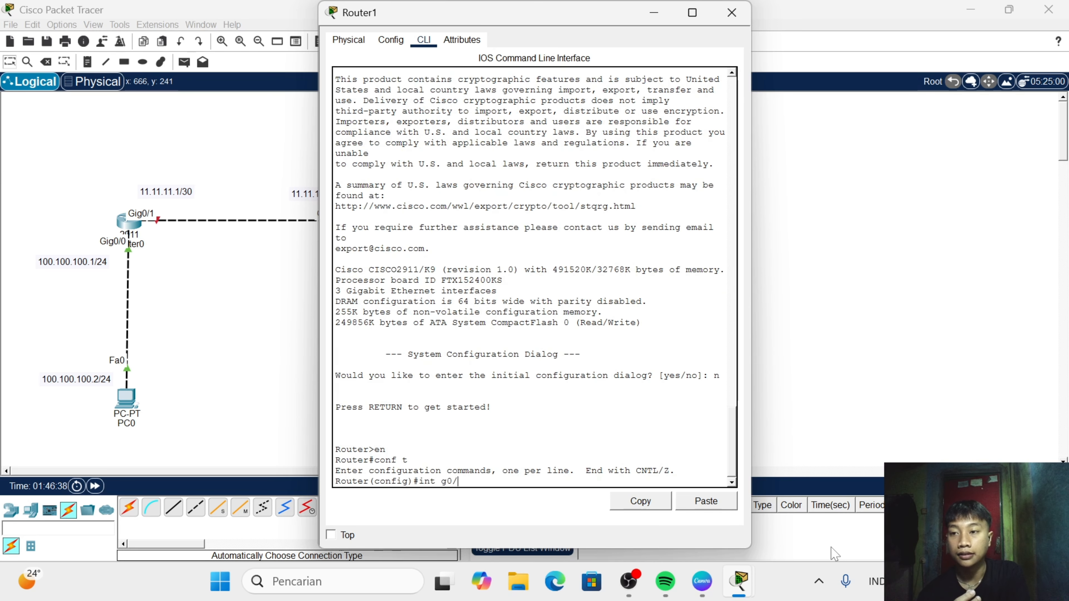
text(/1)
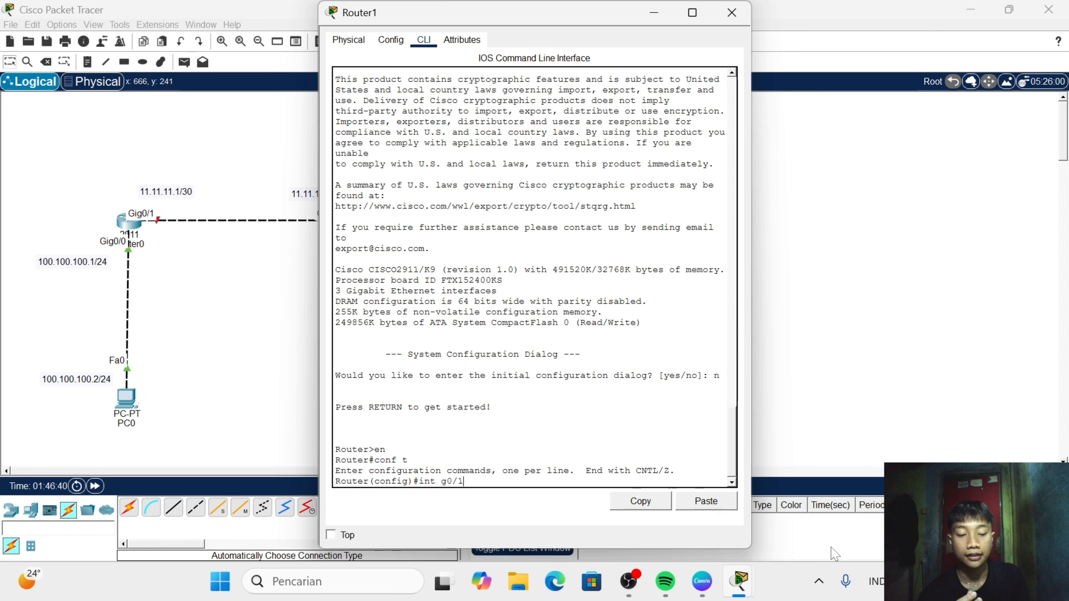
key(Return)
text(no)
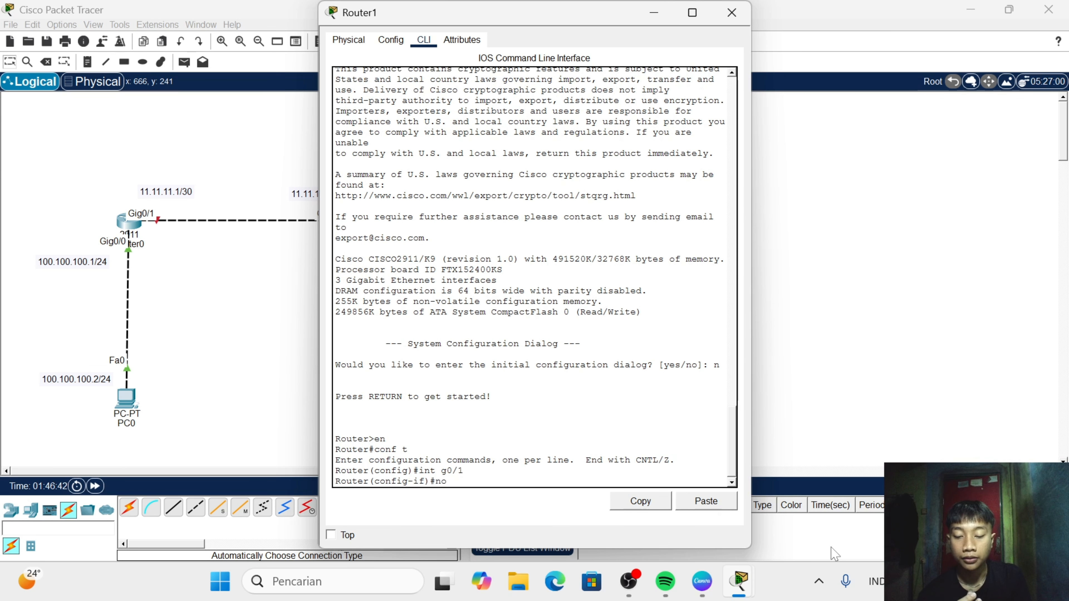
text( sh)
key(Return)
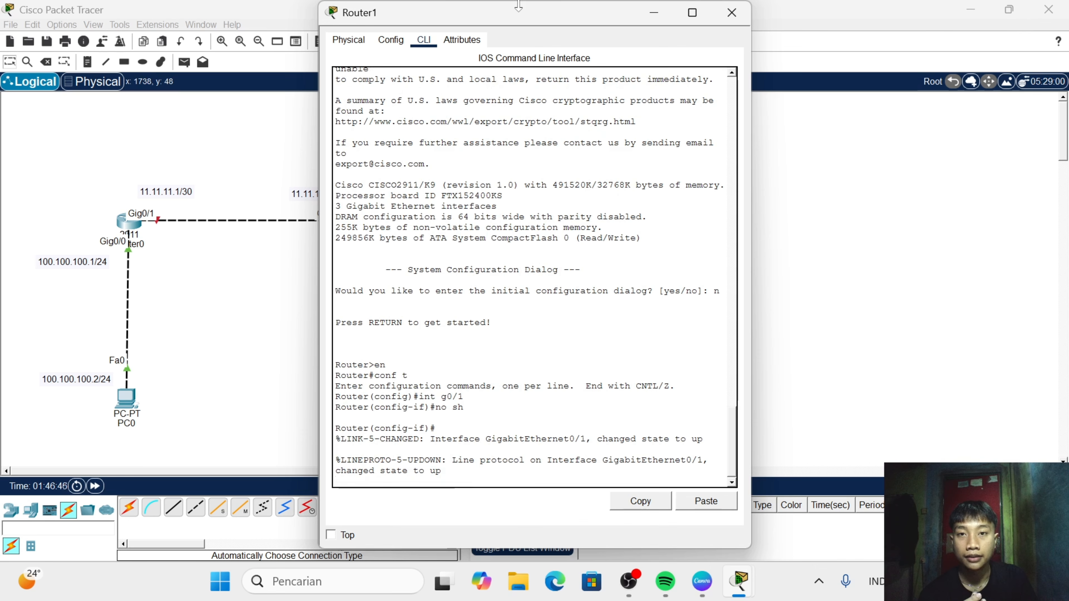
- Uncover the topology behind Router1's window and assign IP address 120.120.120.1 with subnet mask 255.255.255.0 to interface g0/1
drag(511, 17, 596, 22)
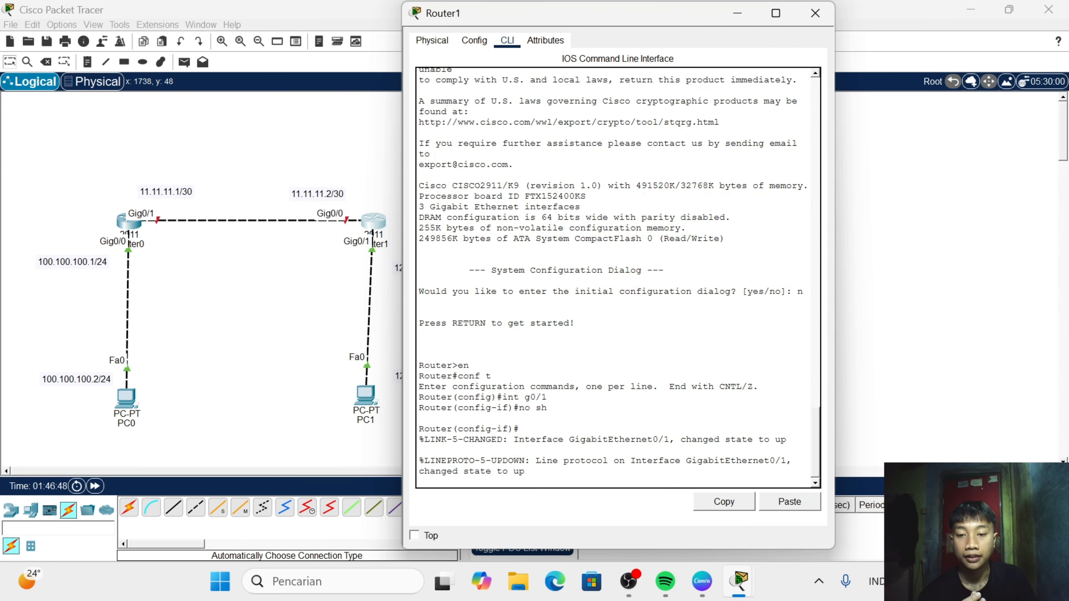
key(Return)
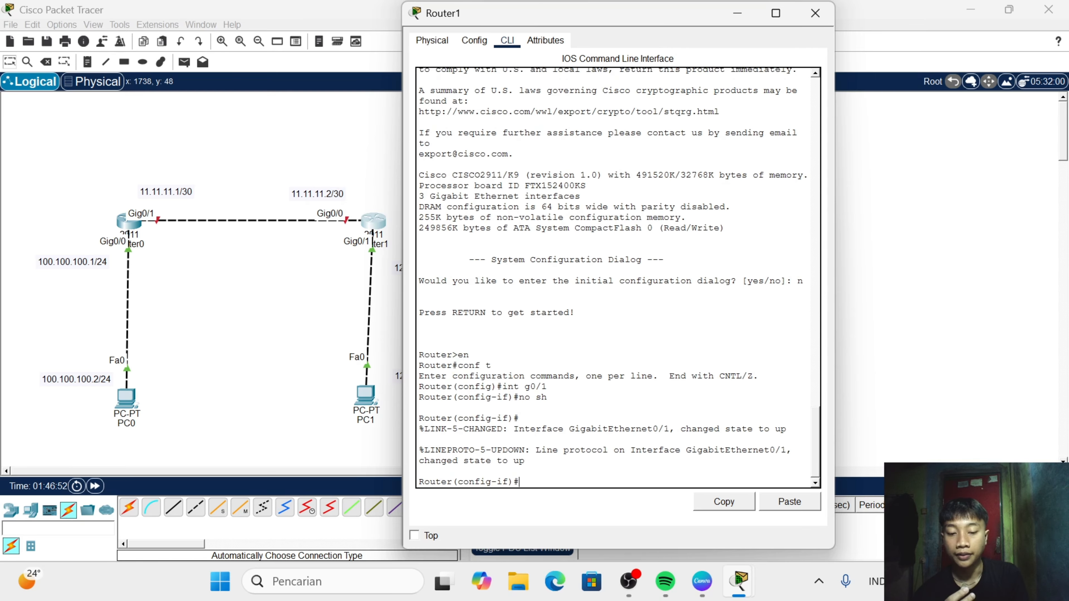
text(ip add)
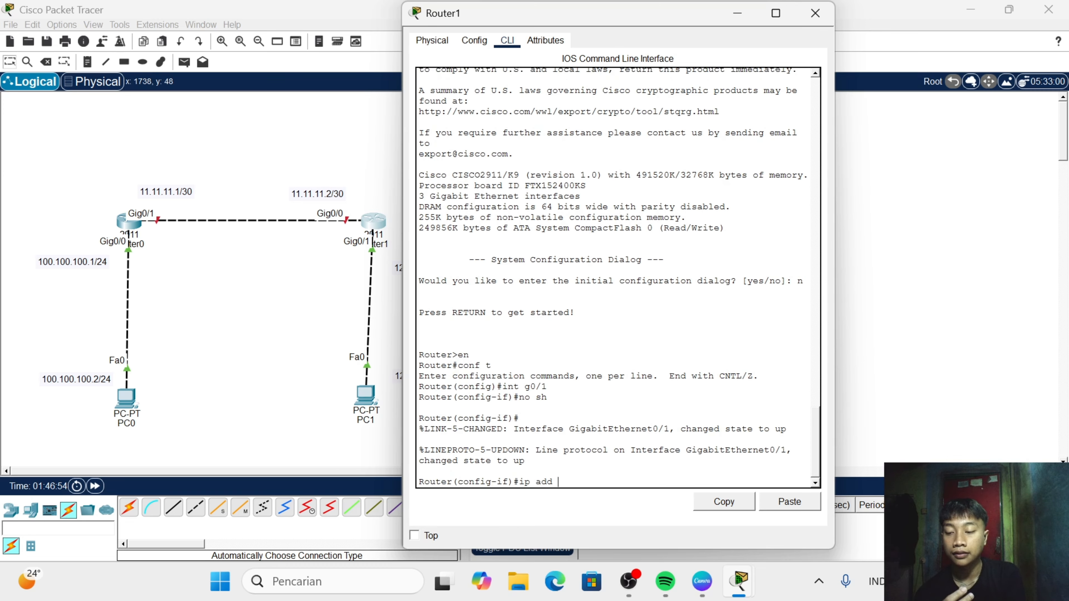
text(120.1)
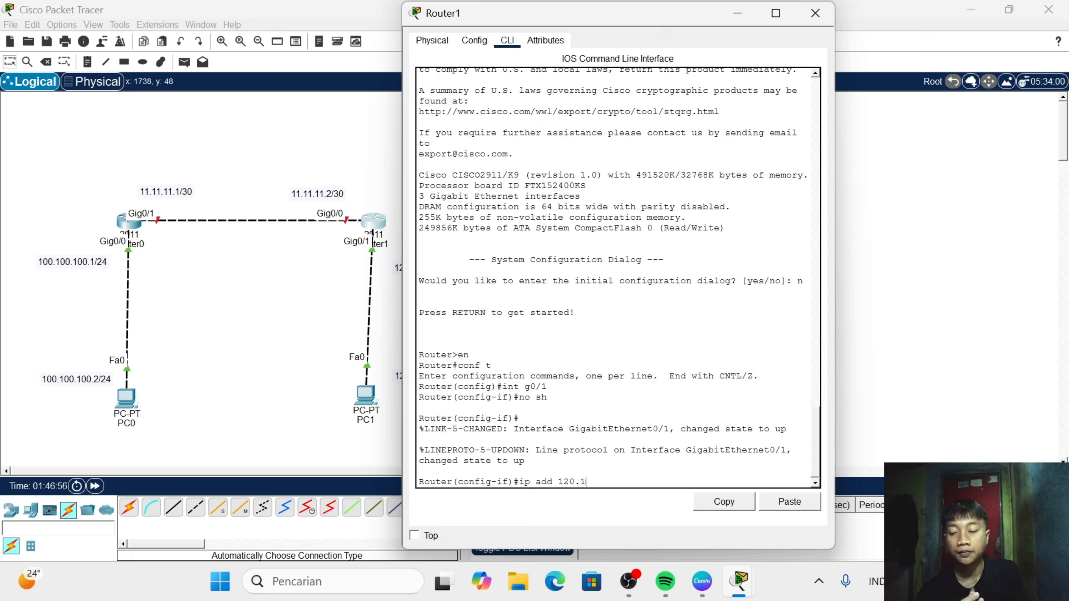
text(20.120.)
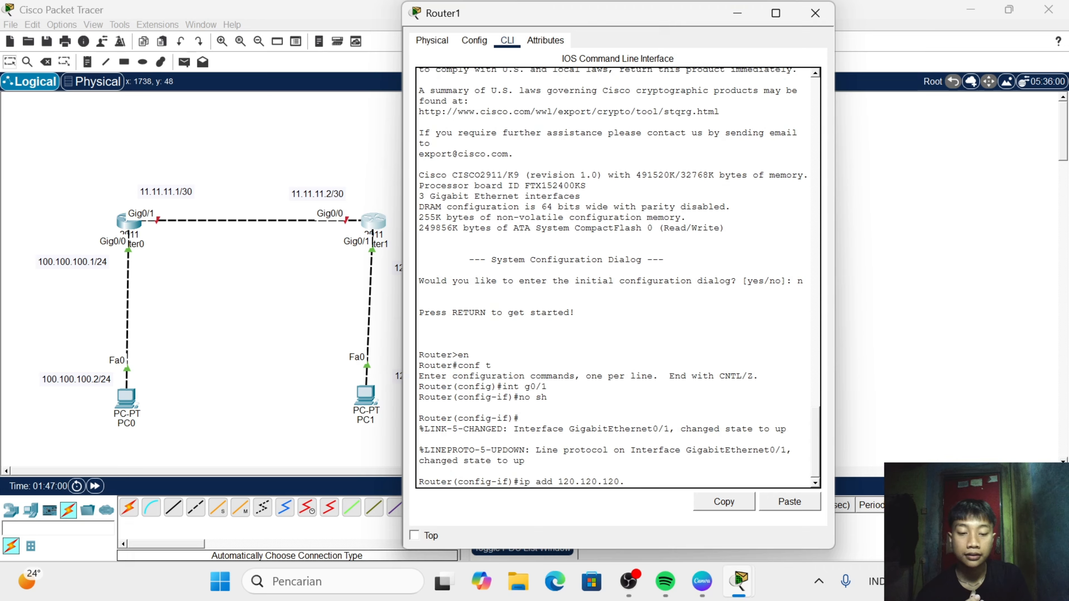
text(1 2)
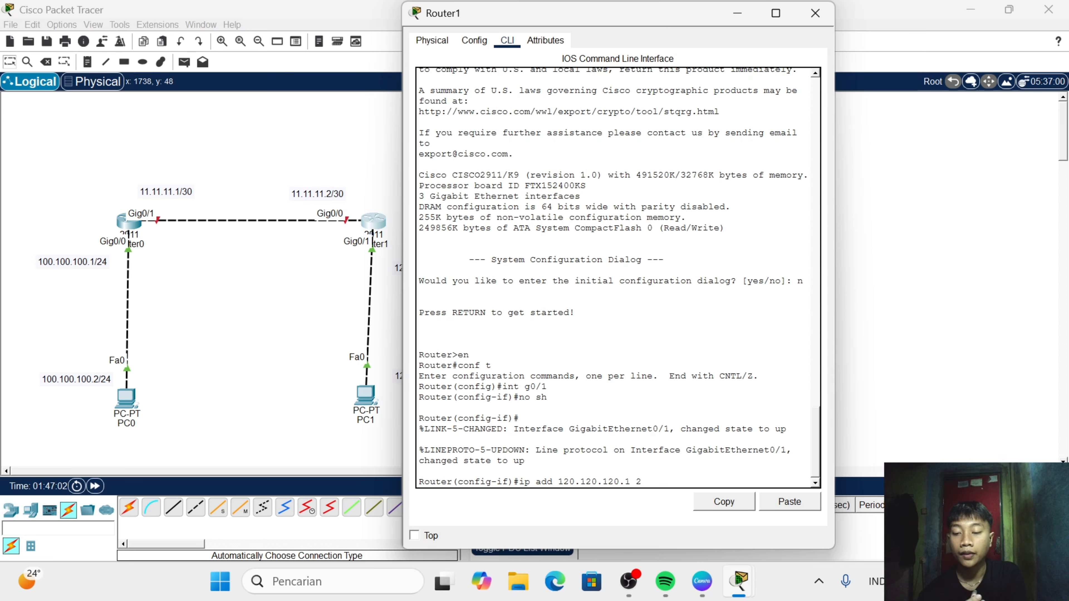
text(55.25)
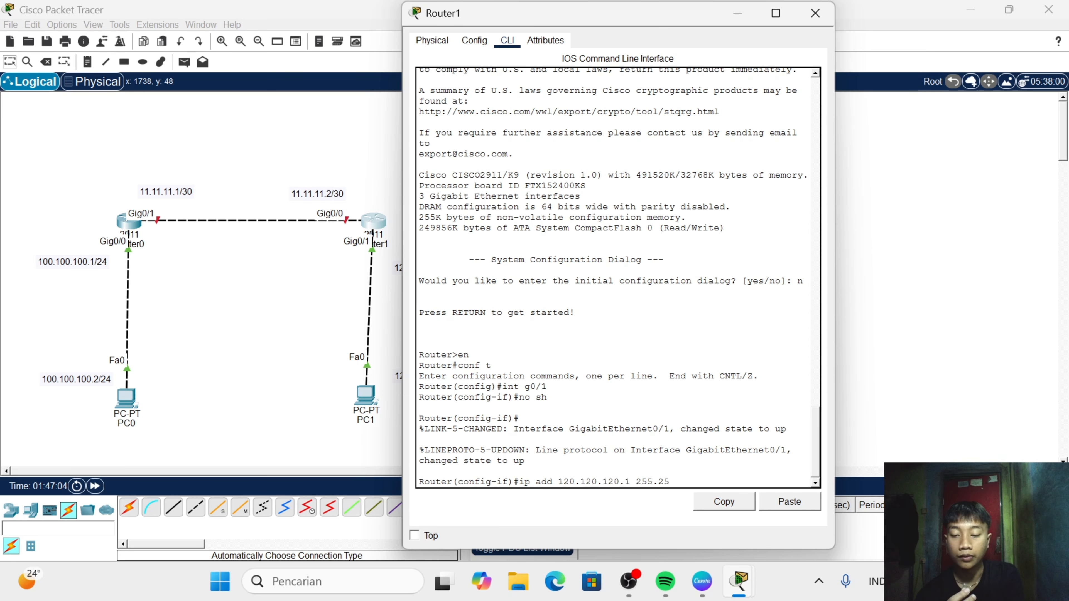
text(5.26)
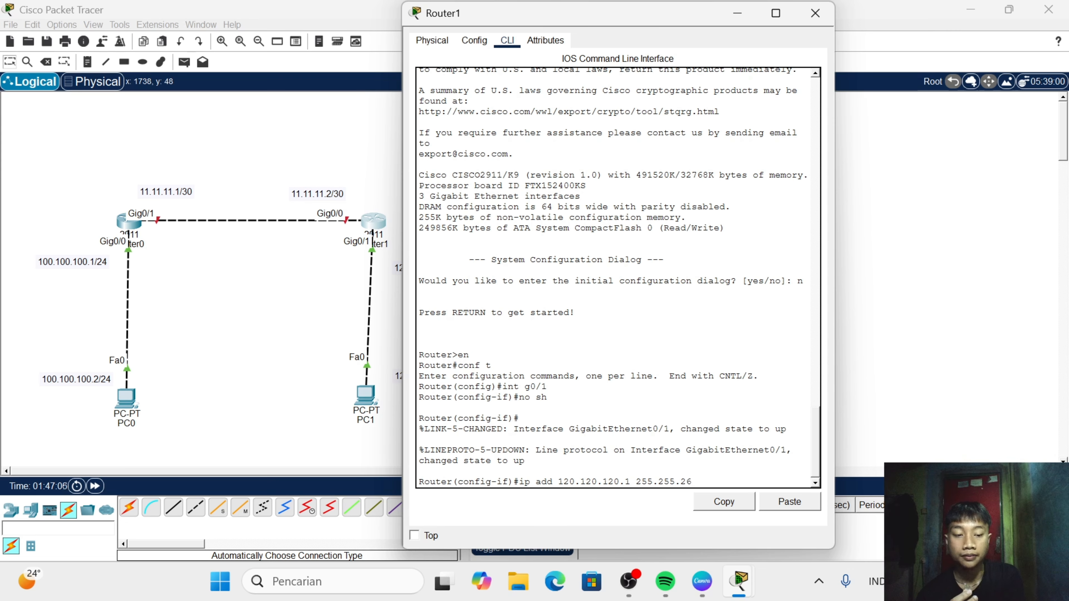
text(55.0)
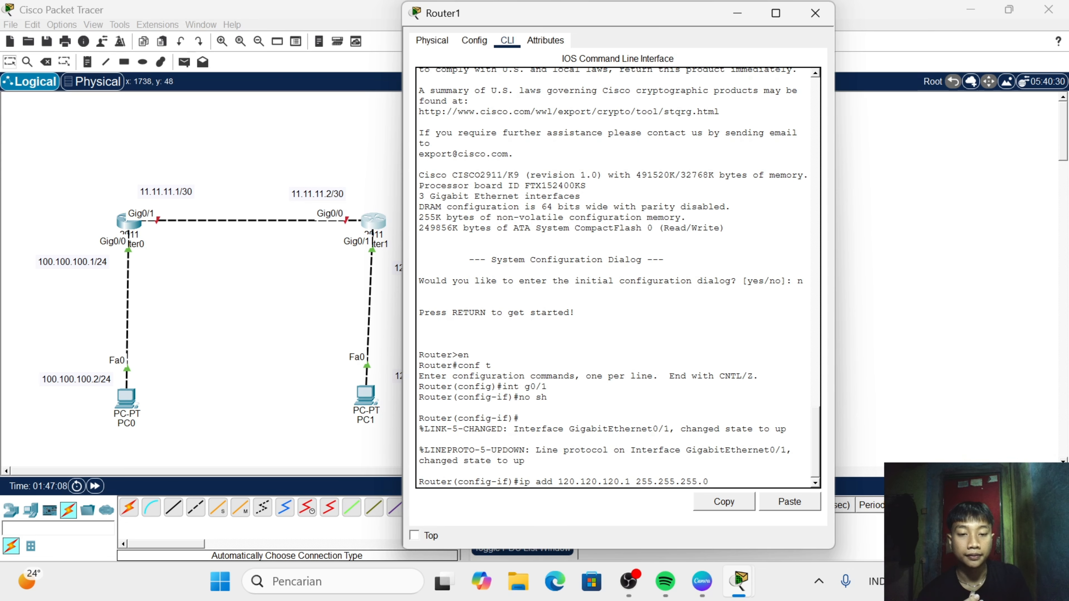
key(Return)
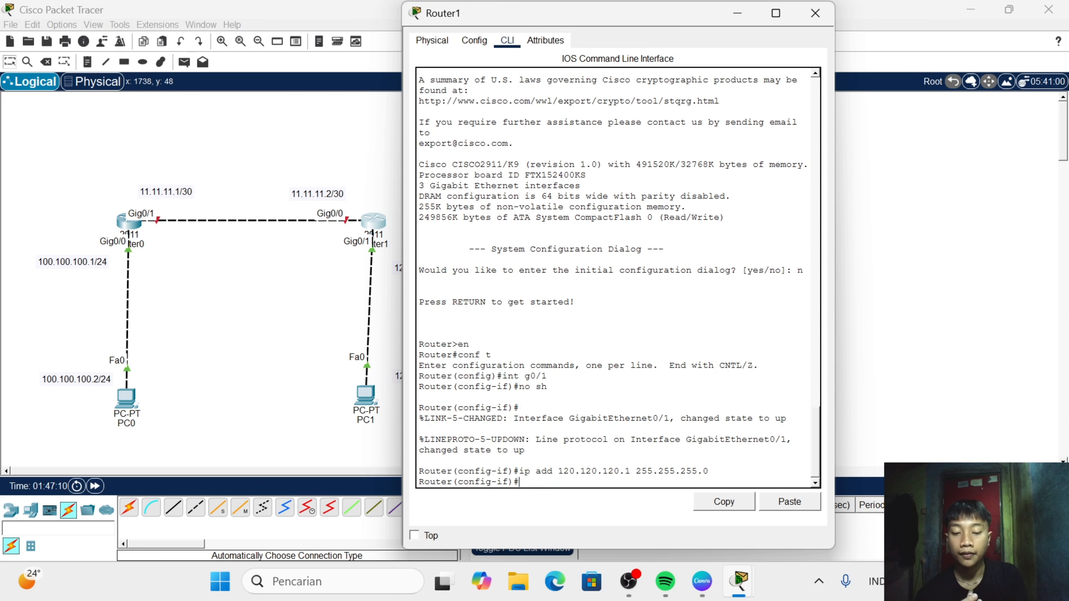
- Select Router1's interface g0/0 with int g0/0 and enable it with no sh
text(int )
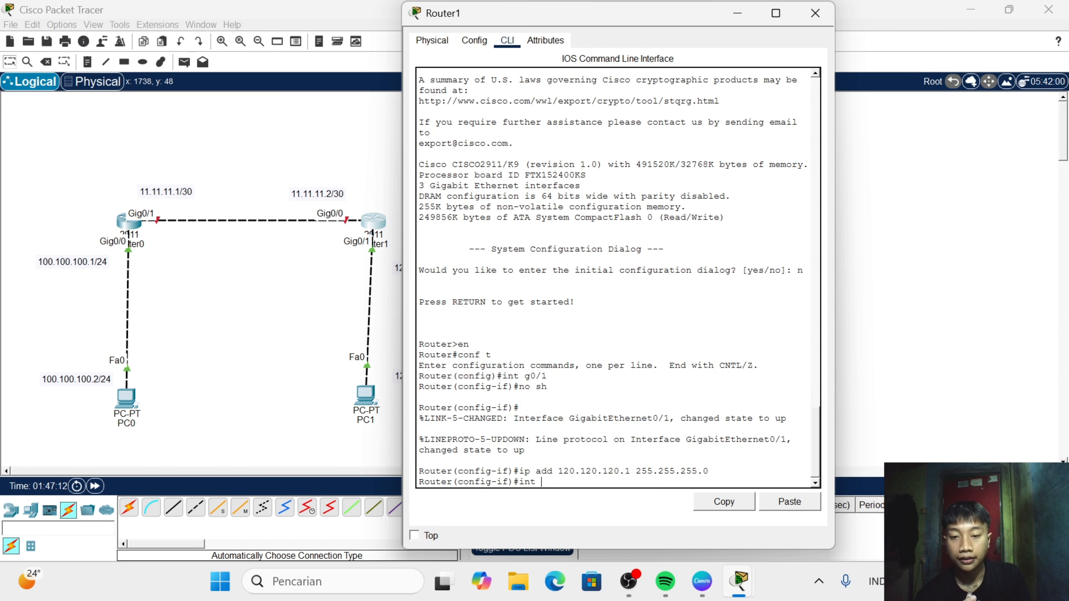
text(g0/)
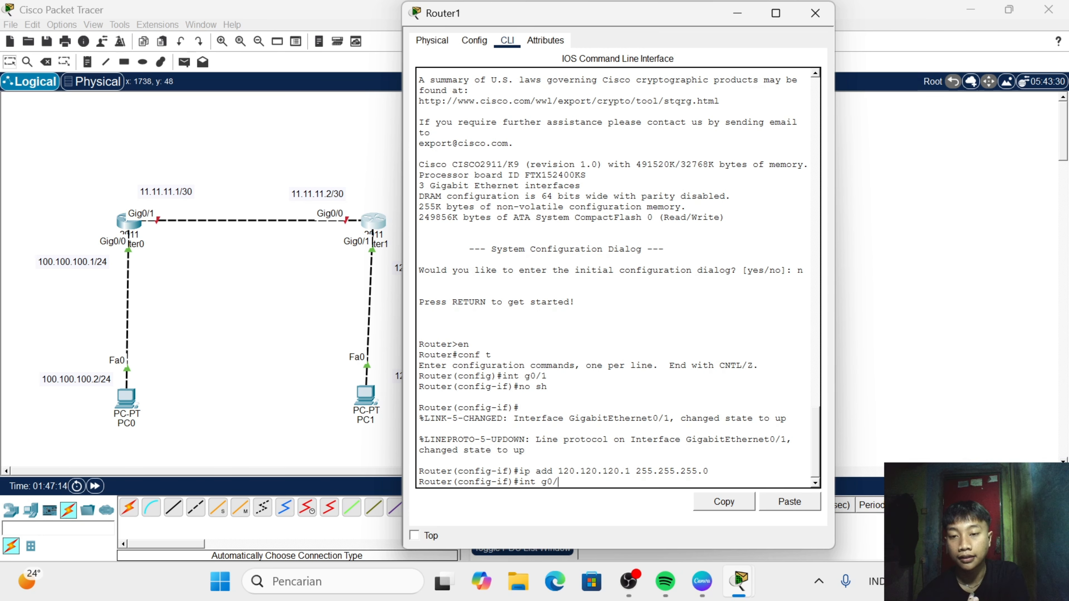
text(0)
key(Return)
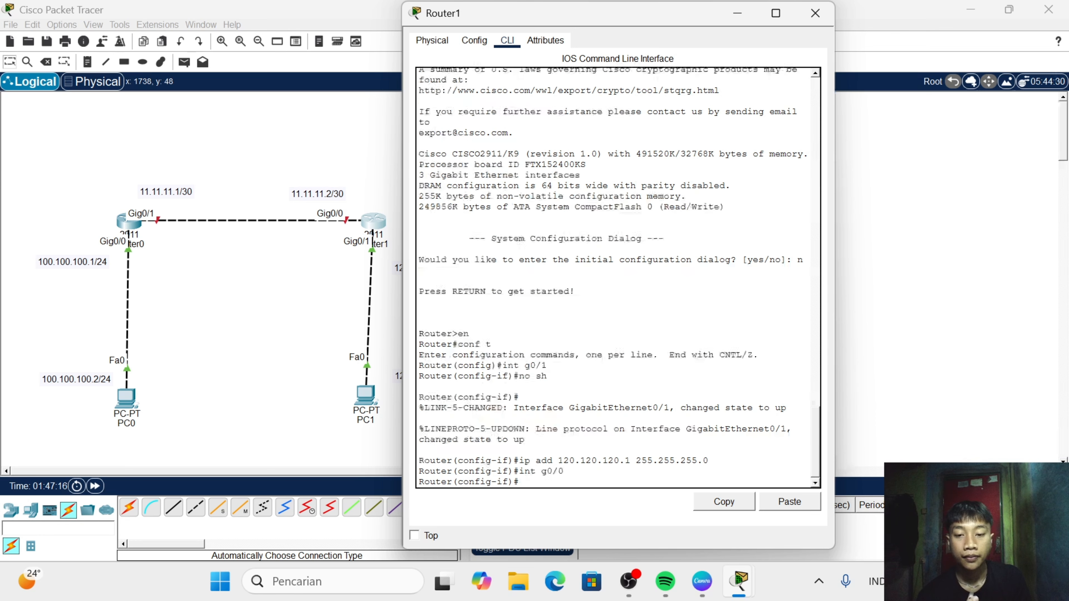
text(no sh)
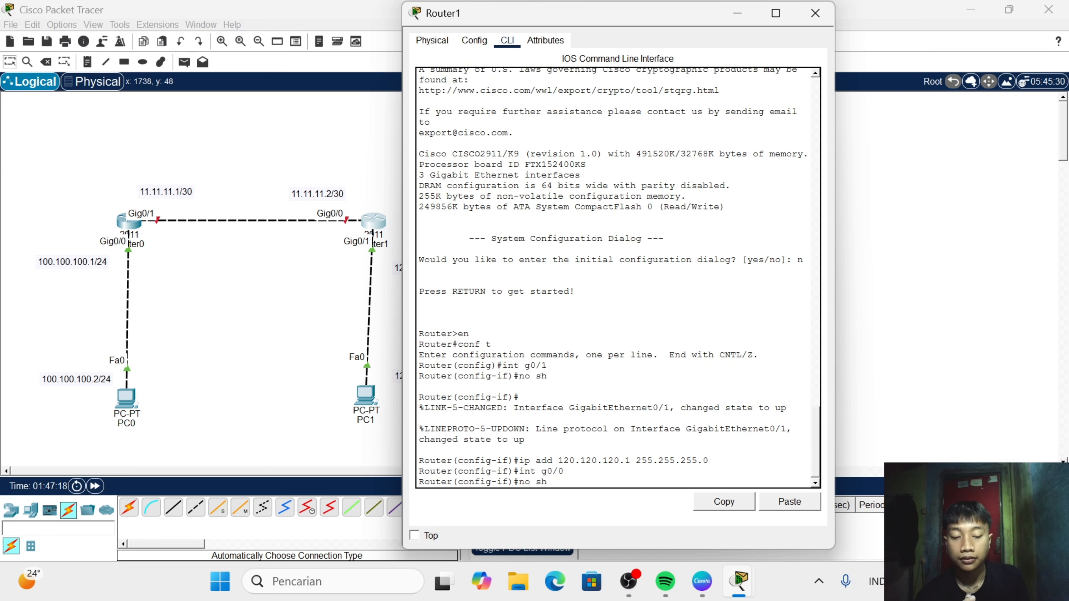
key(Return)
key(Return)
- Assign IP address 11.11.11.2 with subnet mask 255.255.255.252 to Router1's interface g0/0, and close Router1's window
text(ip )
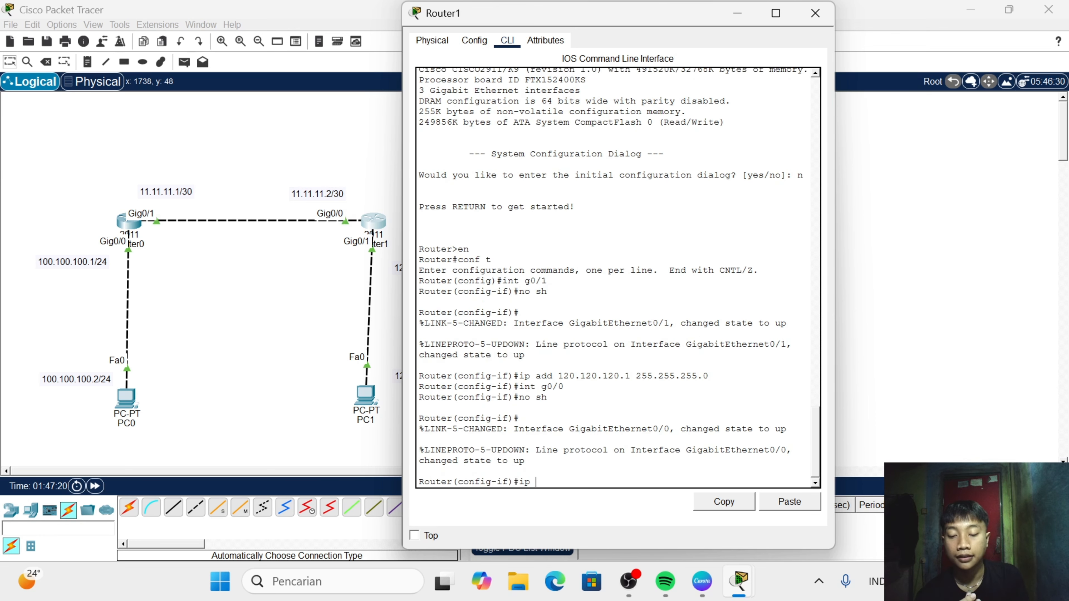
text(add 1)
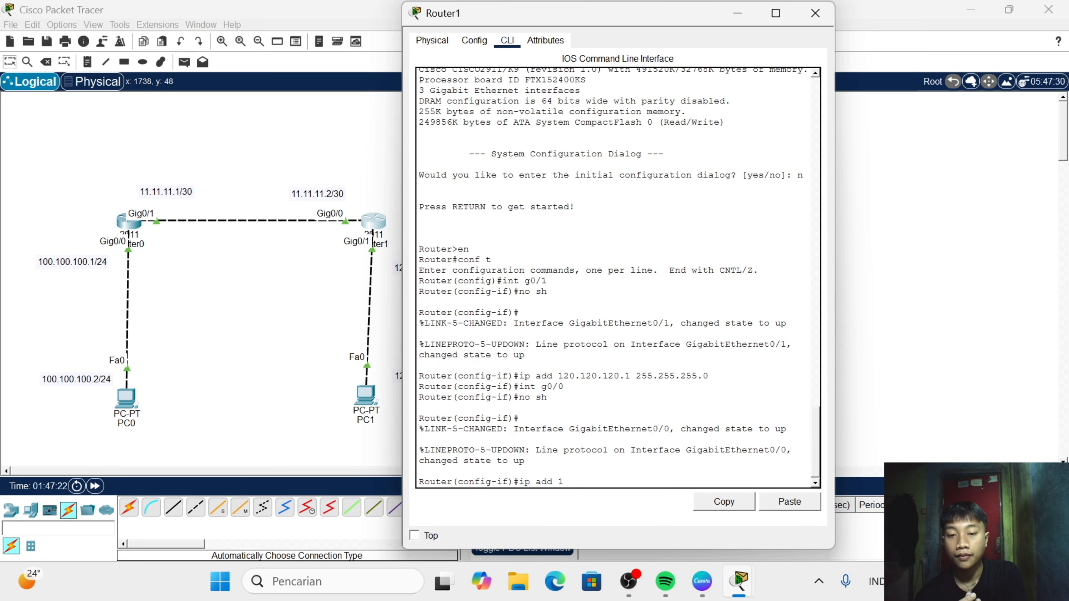
text(1)
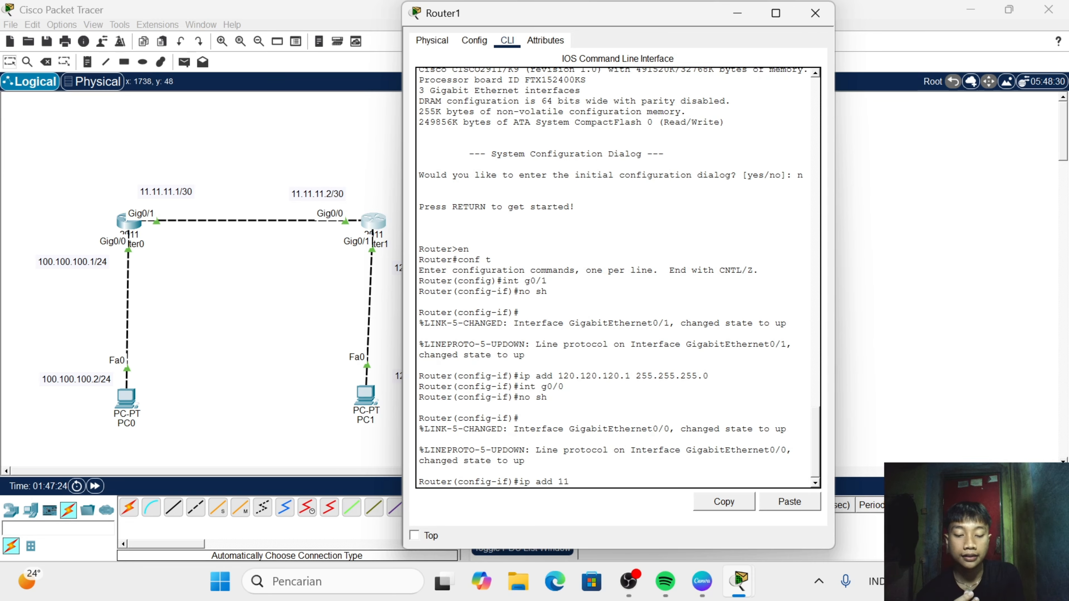
text(.11.11)
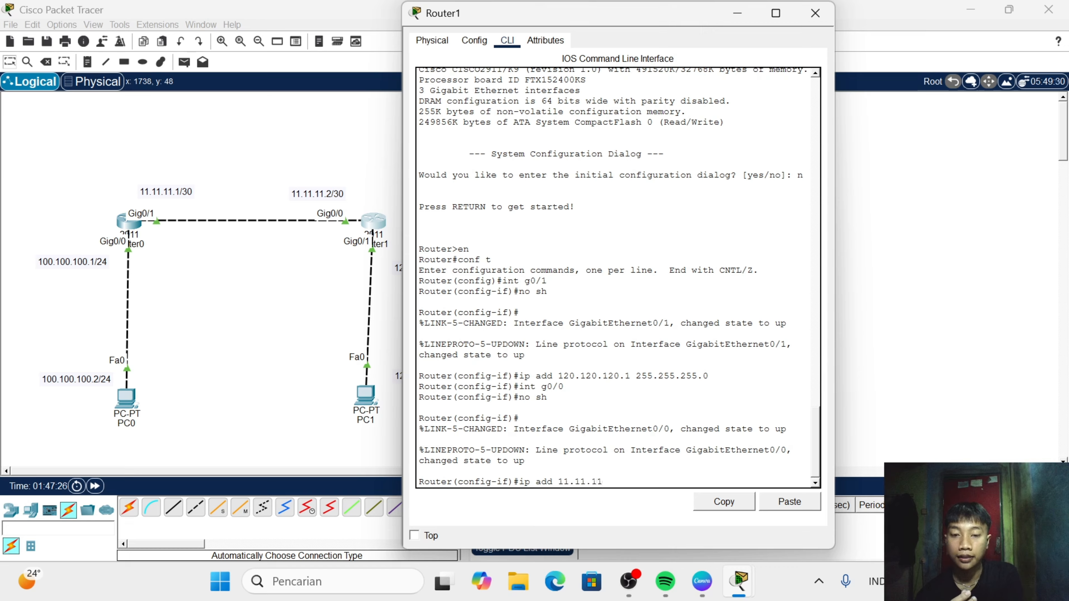
text(.0)
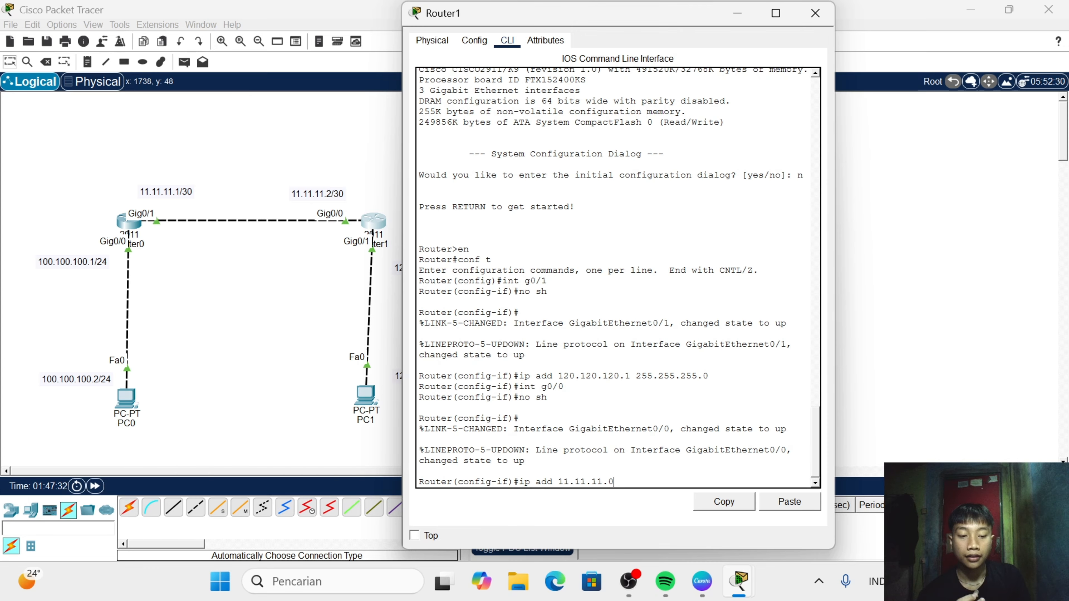
key(BackSpace)
text(2)
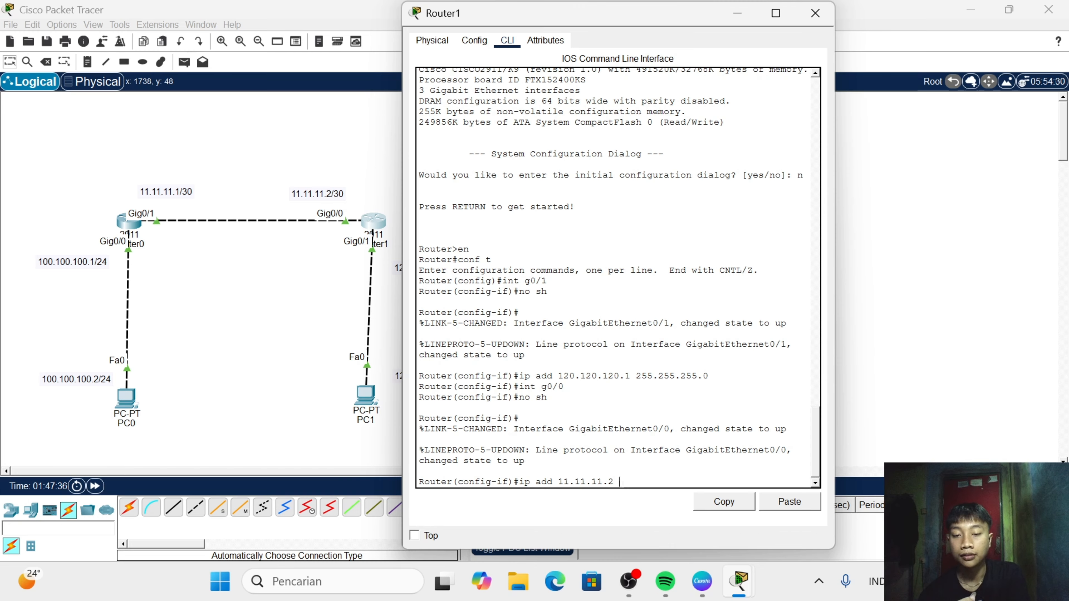
text( 255.25)
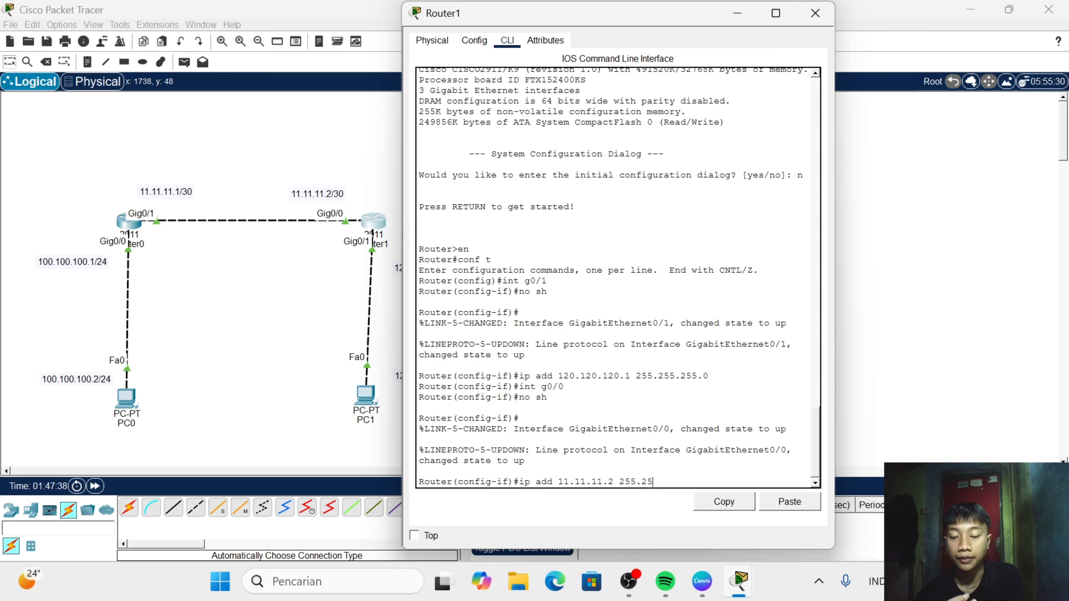
text(5.255.2)
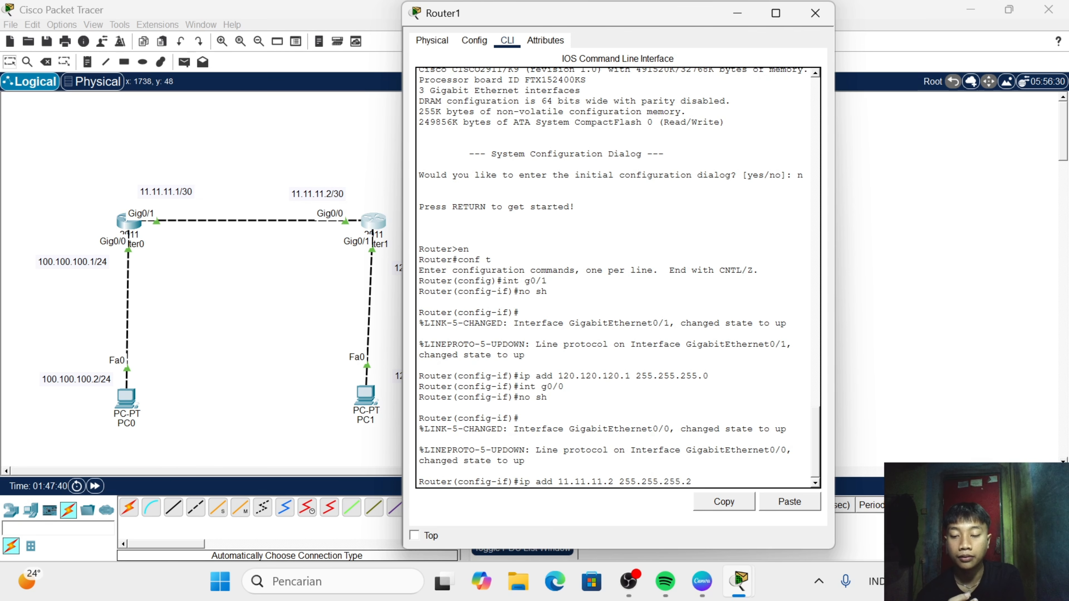
text(52)
key(Return)
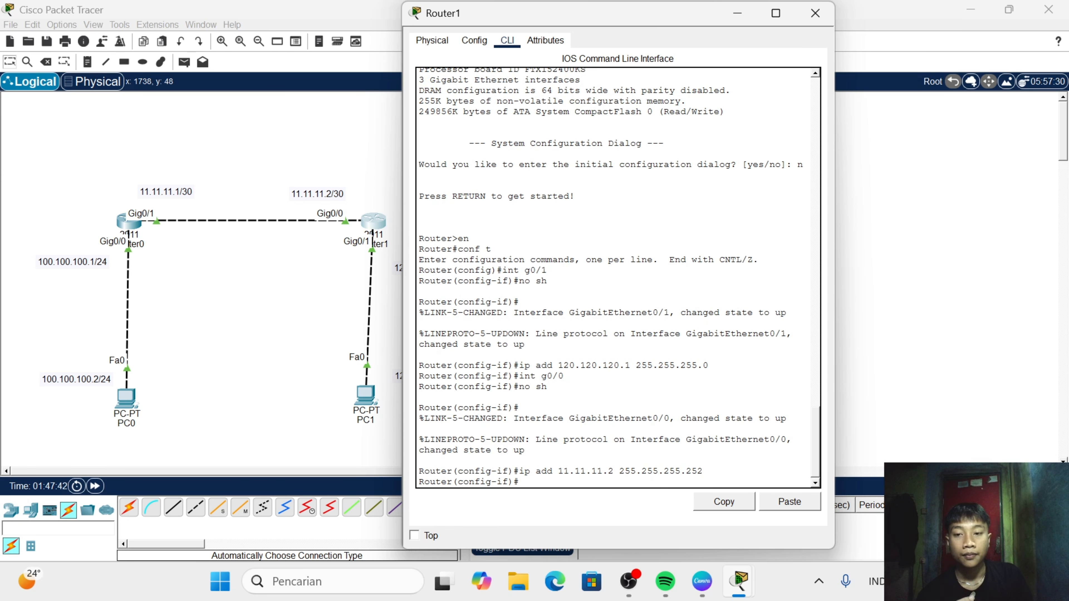
click(814, 14)
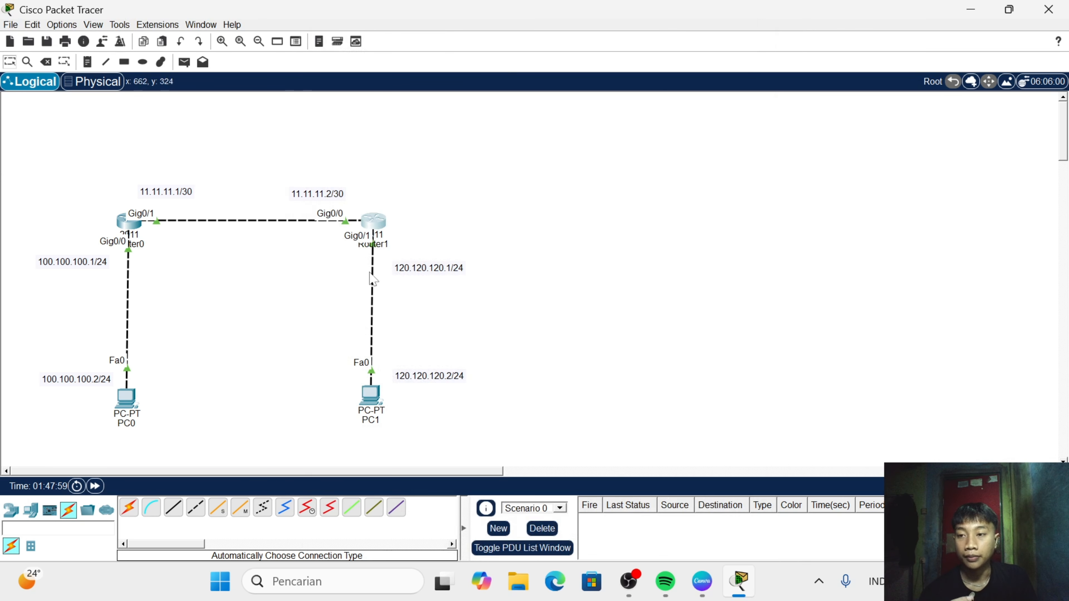
- Open Router0's command line and leave interface configuration mode for global configuration with ex
click(129, 222)
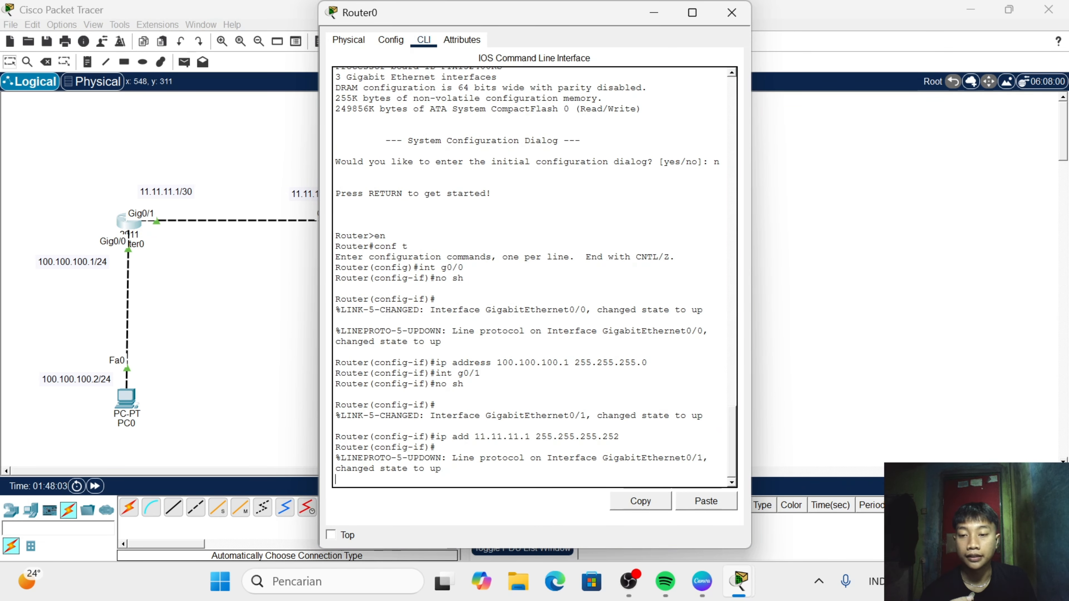
key(Return)
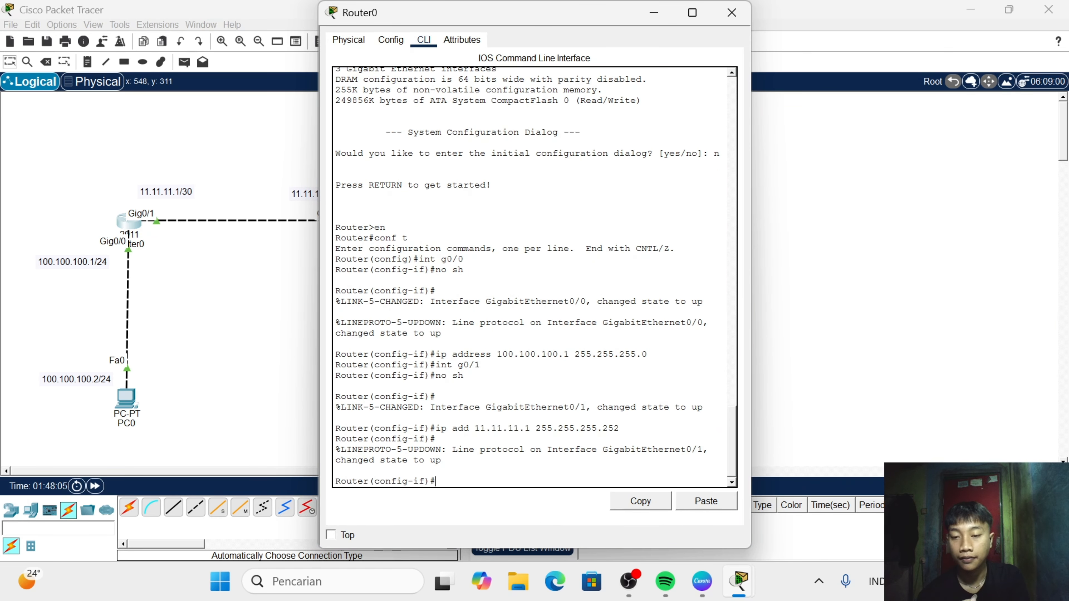
text(r)
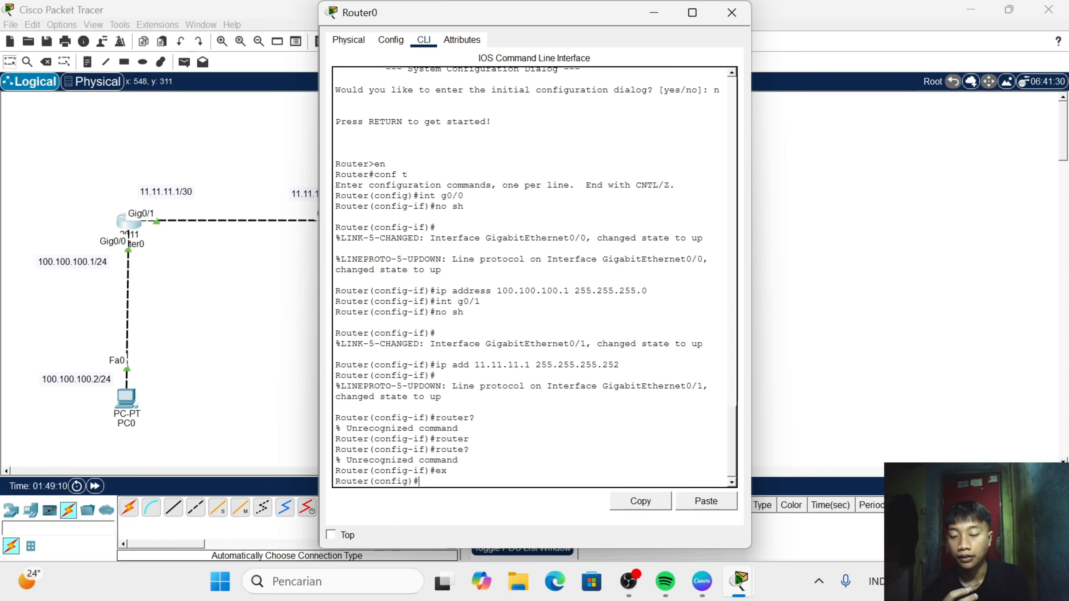
- List the routing protocols available on Router0 with router ? and highlight the eigrp line in the help output
text(r)
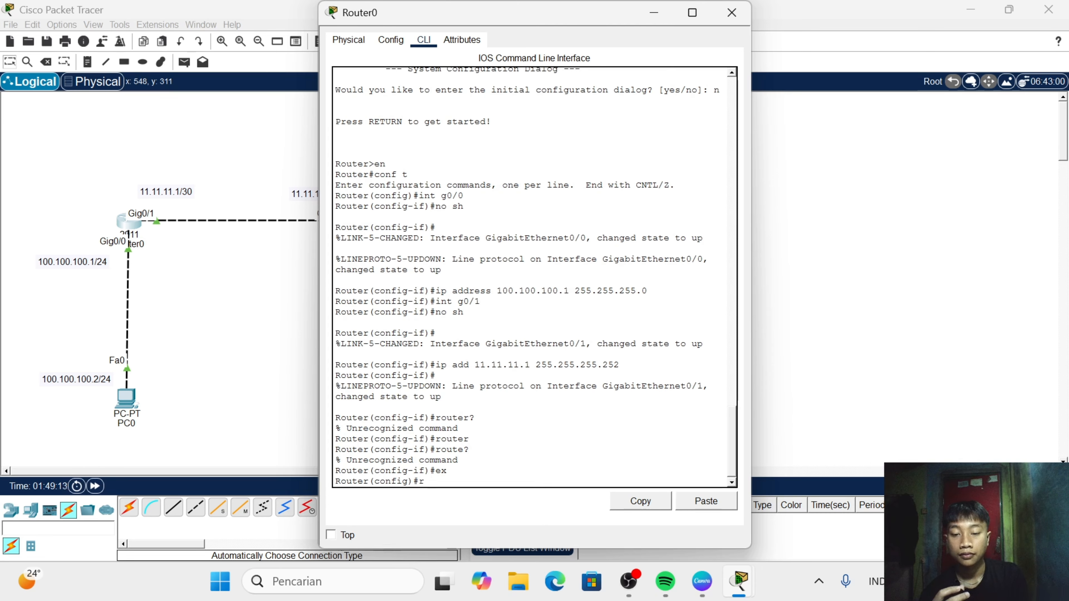
text(outer)
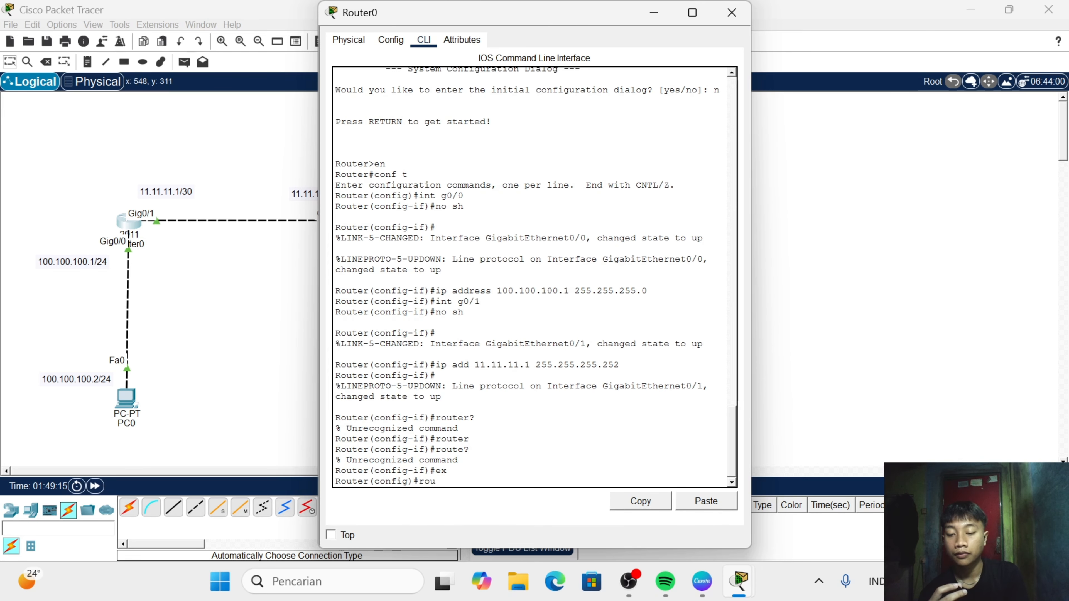
text(?)
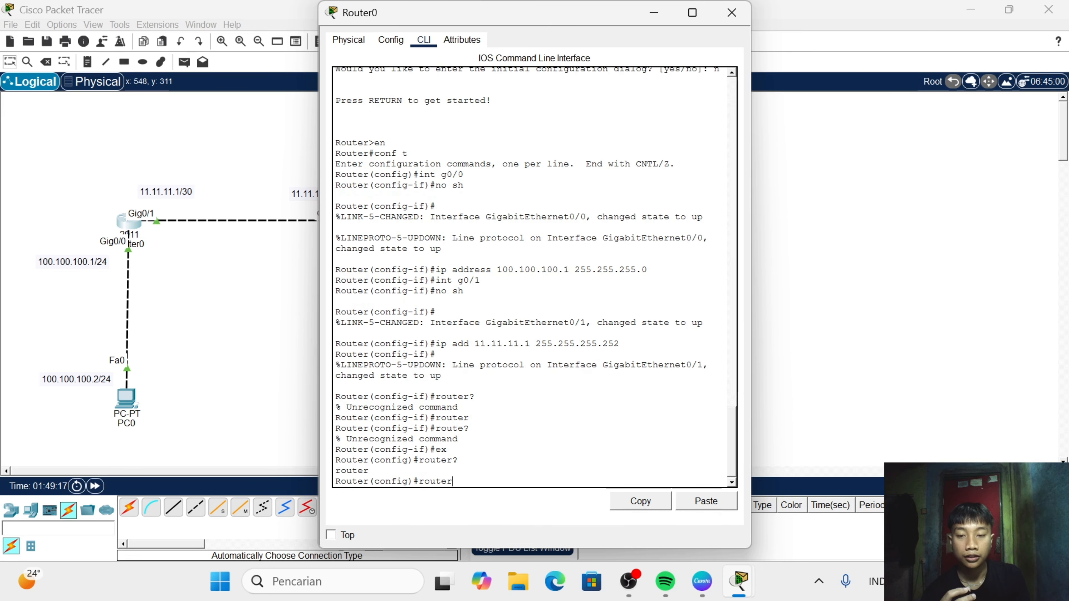
text( ?)
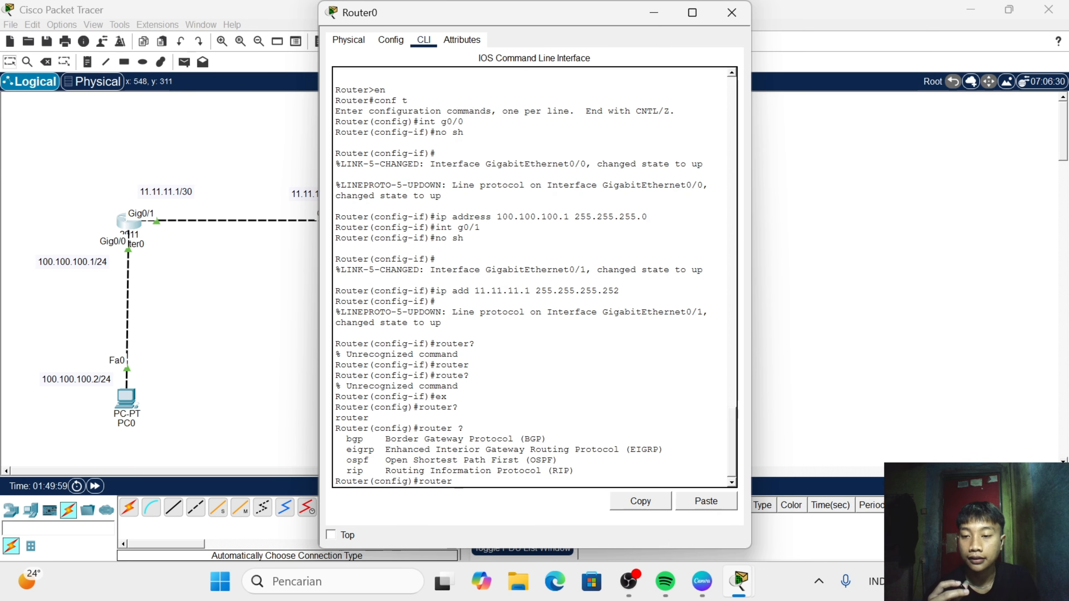
drag(342, 439, 374, 460)
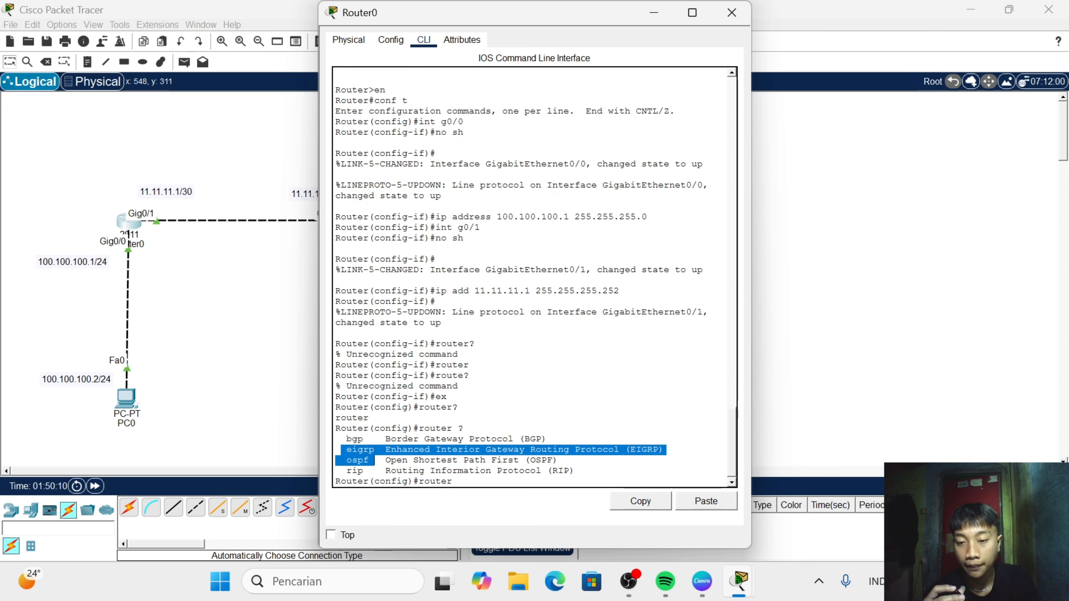
click(458, 482)
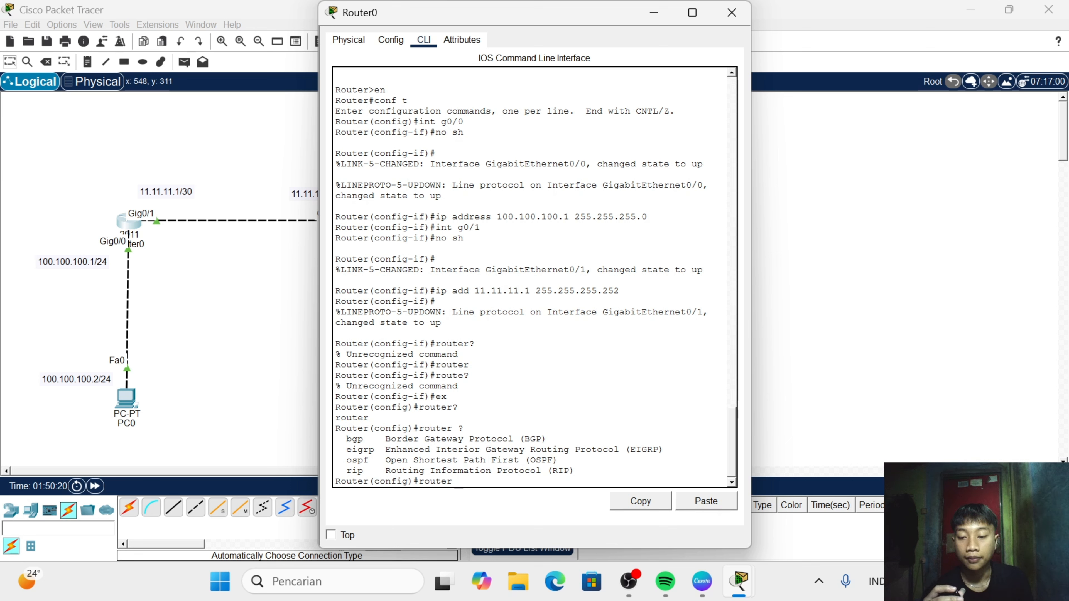
- Check the argument help for router eigrp, and start EIGRP on Router0 with autonomous system number 1
text(ei)
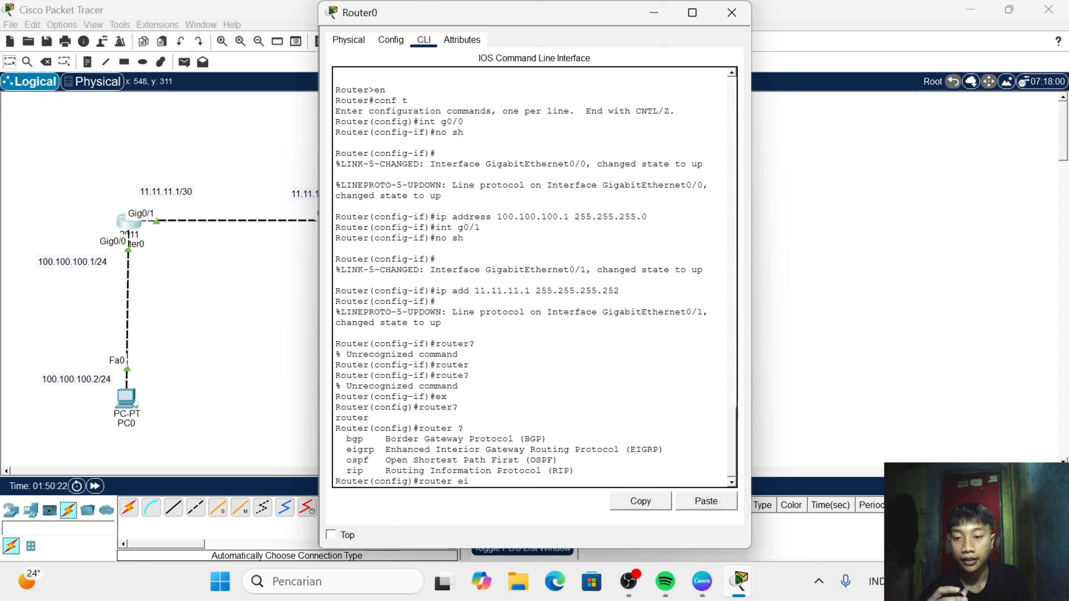
text(grp )
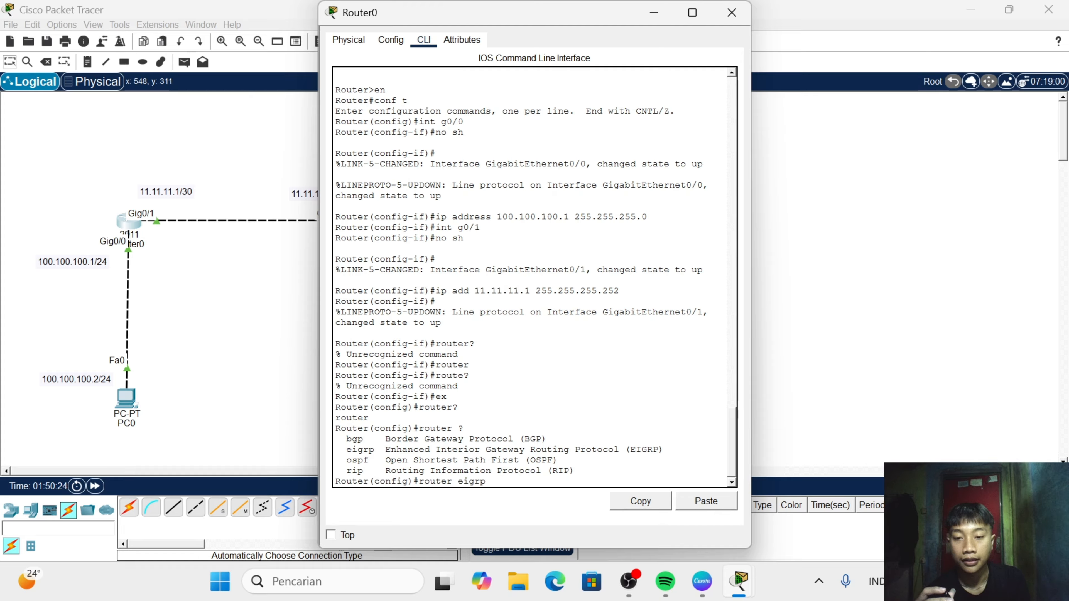
text(?)
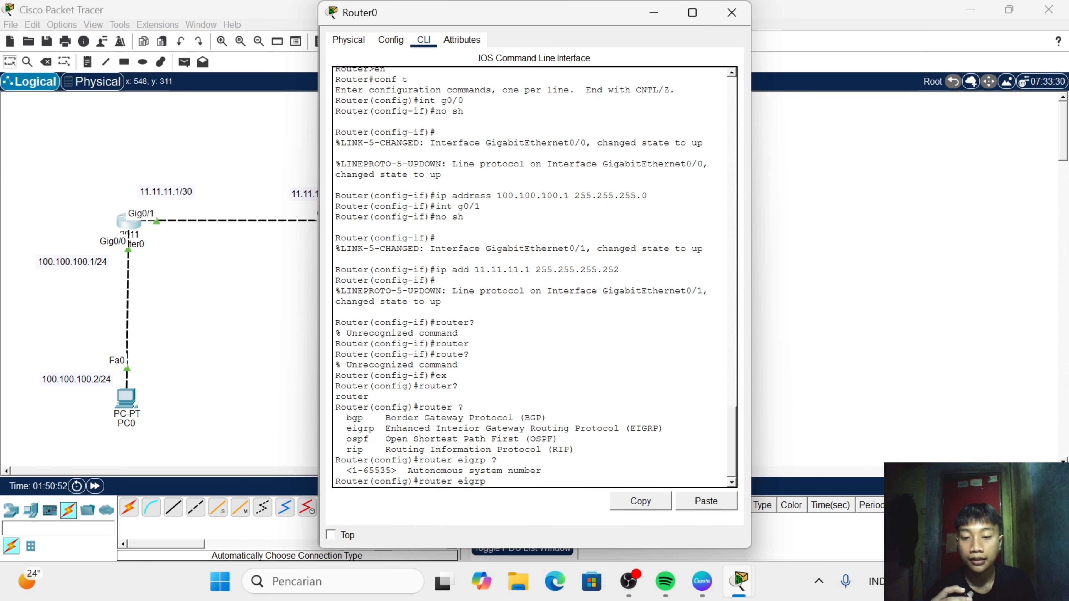
text(1)
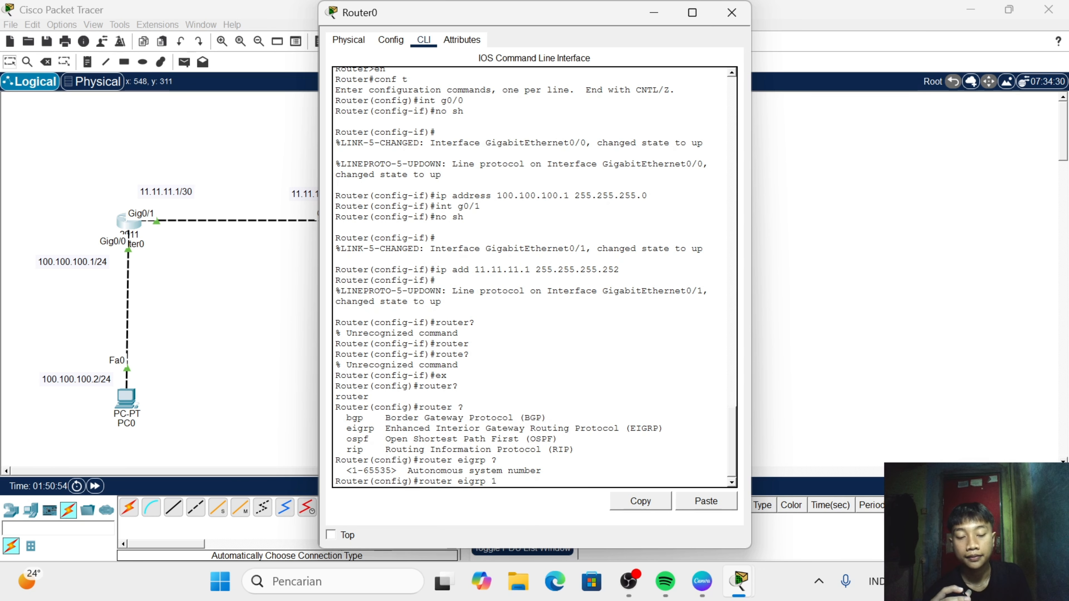
key(Return)
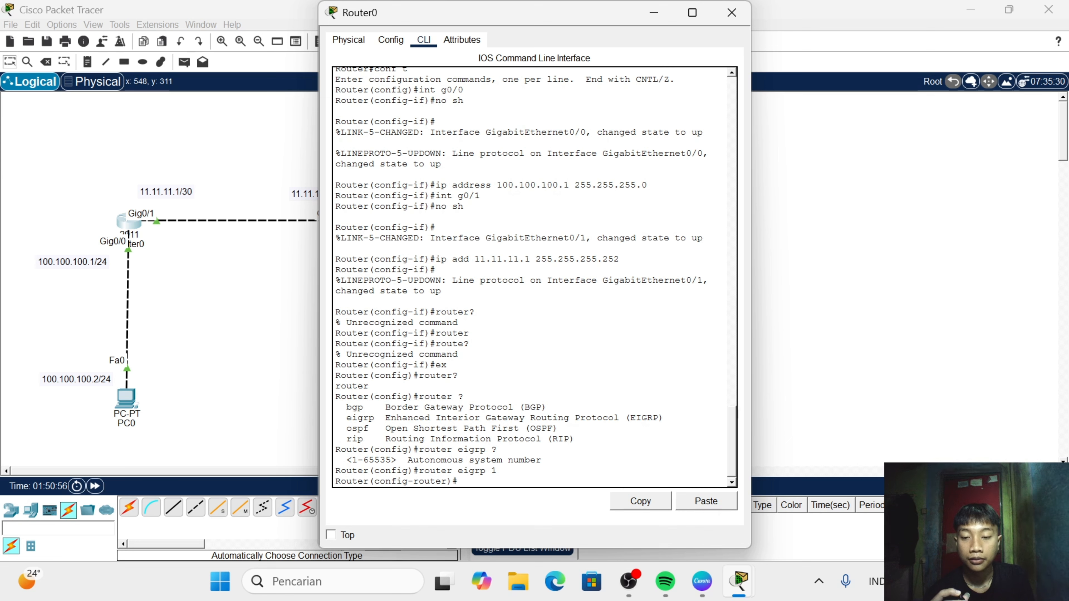
- Advertise the network 11.11.11.0 in Router0's EIGRP 1 process with the network command
text(net)
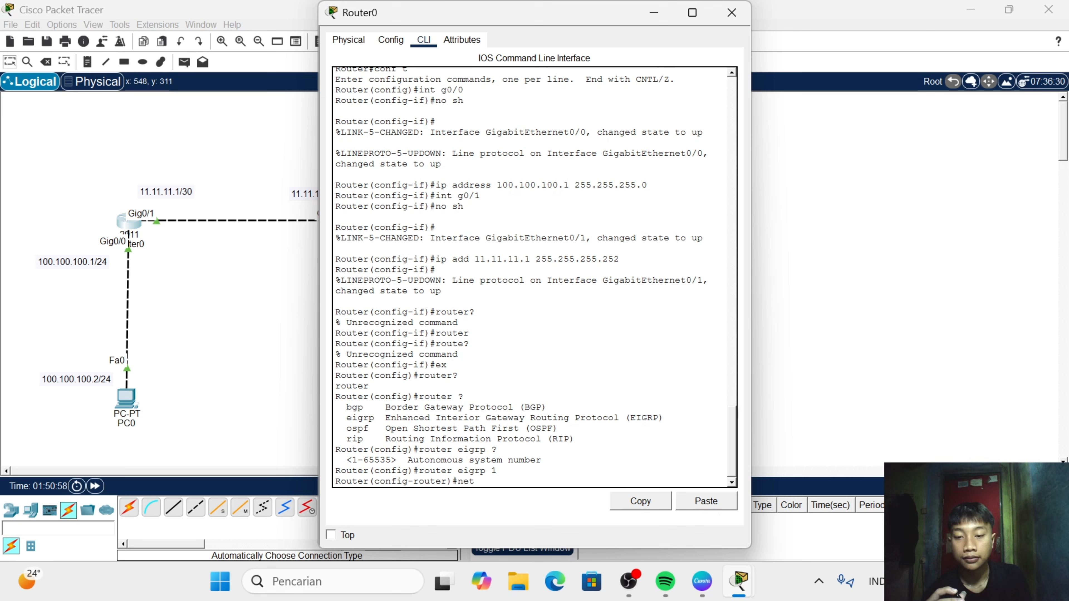
text(wo)
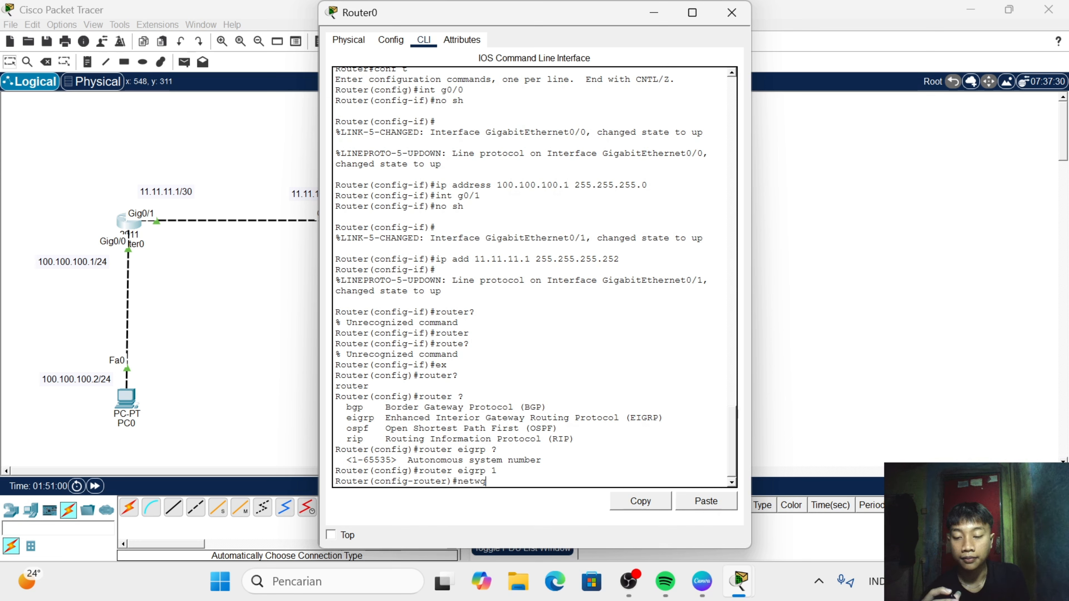
key(BackSpace)
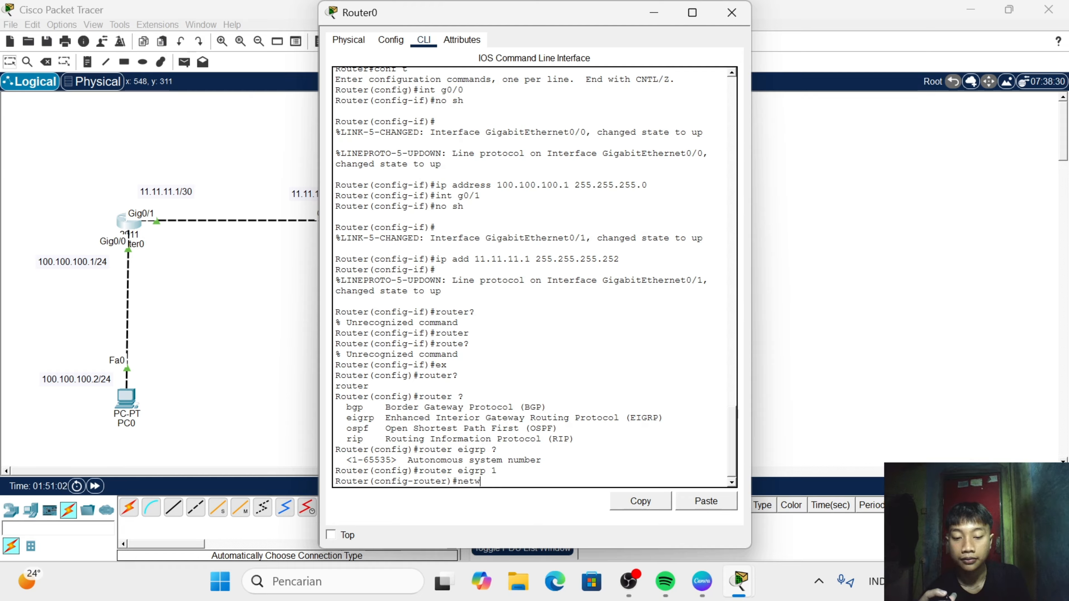
text(ork)
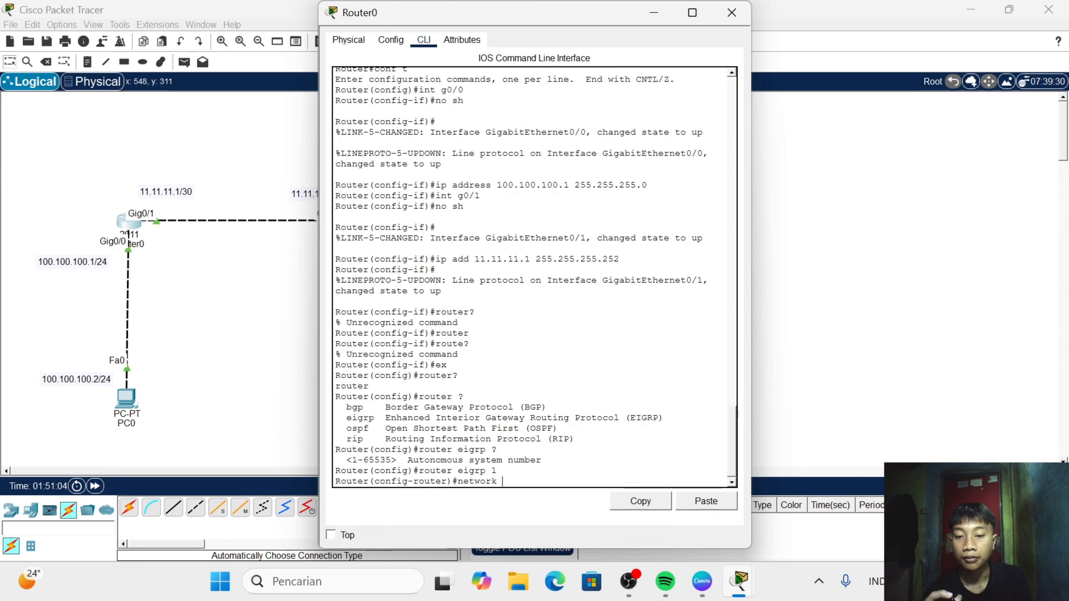
text( 11.)
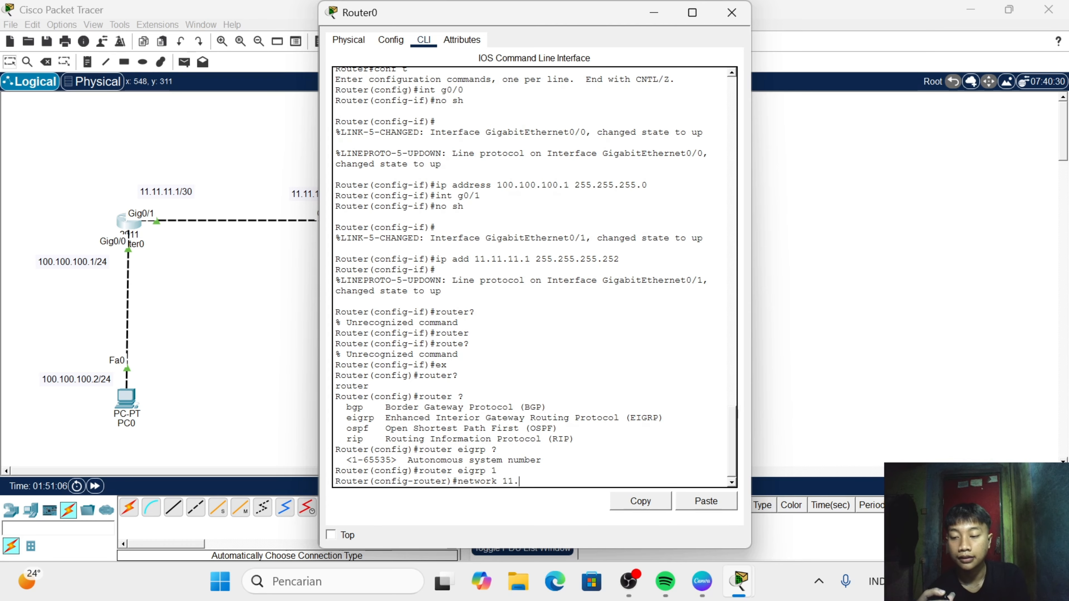
text(11.11)
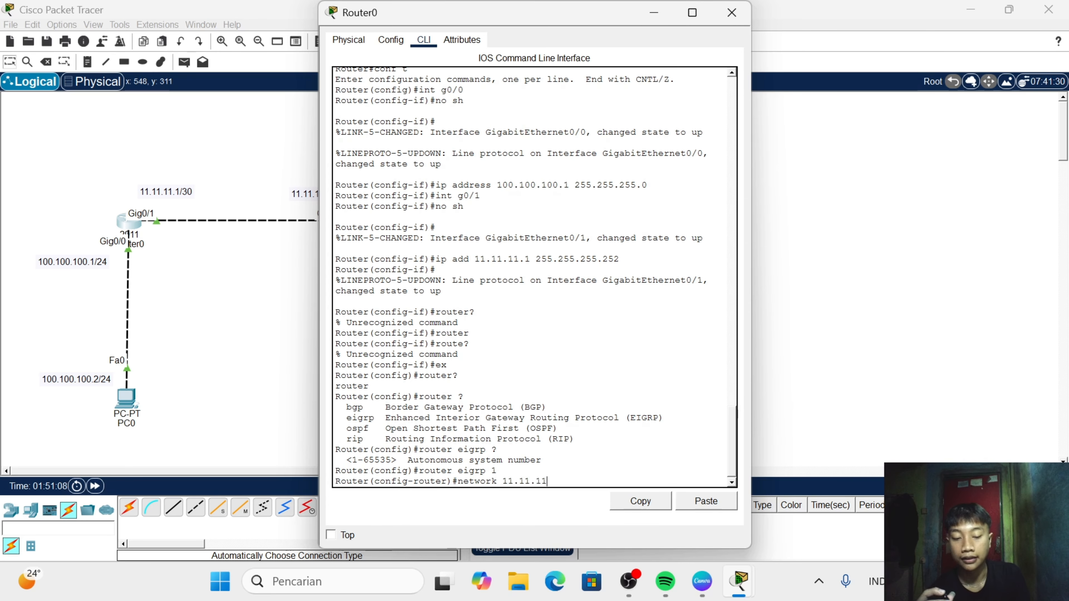
text(.0)
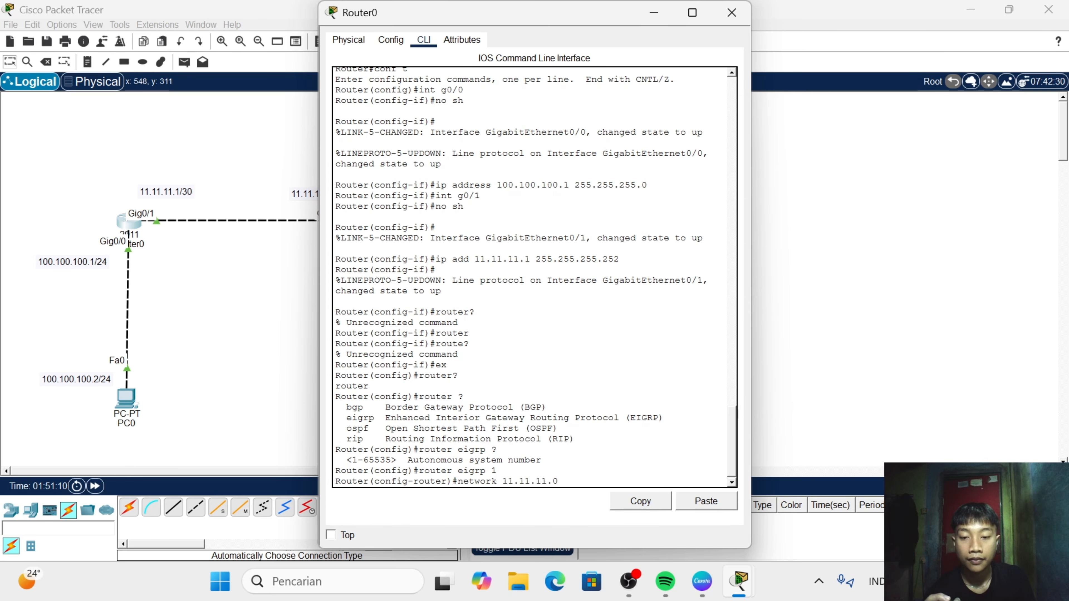
key(Return)
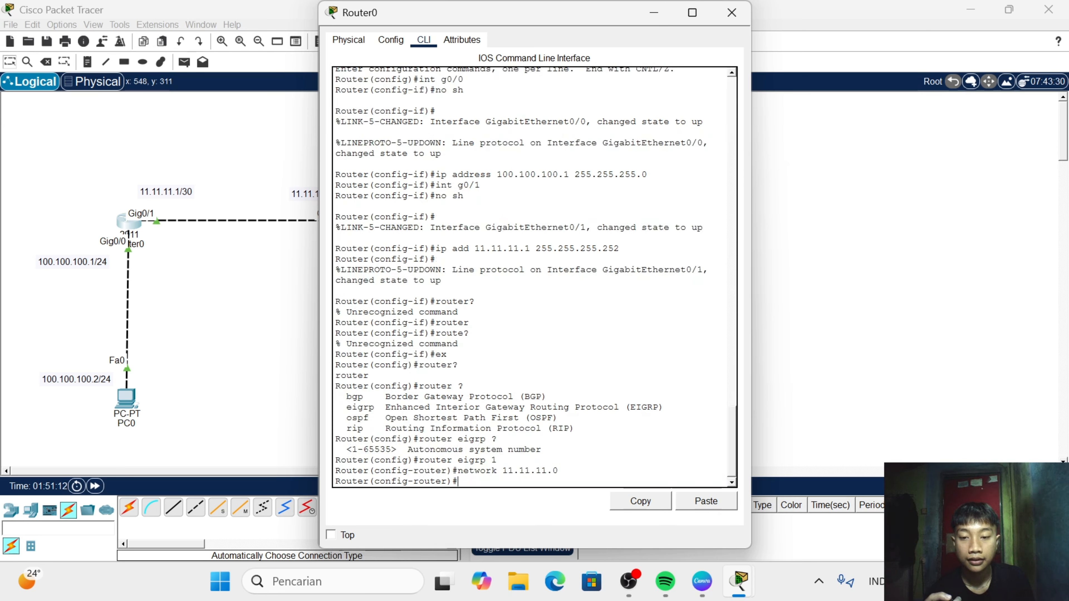
- Add the network 100.100.100.0 to Router0's EIGRP 1 process, and close Router0's window
text(n)
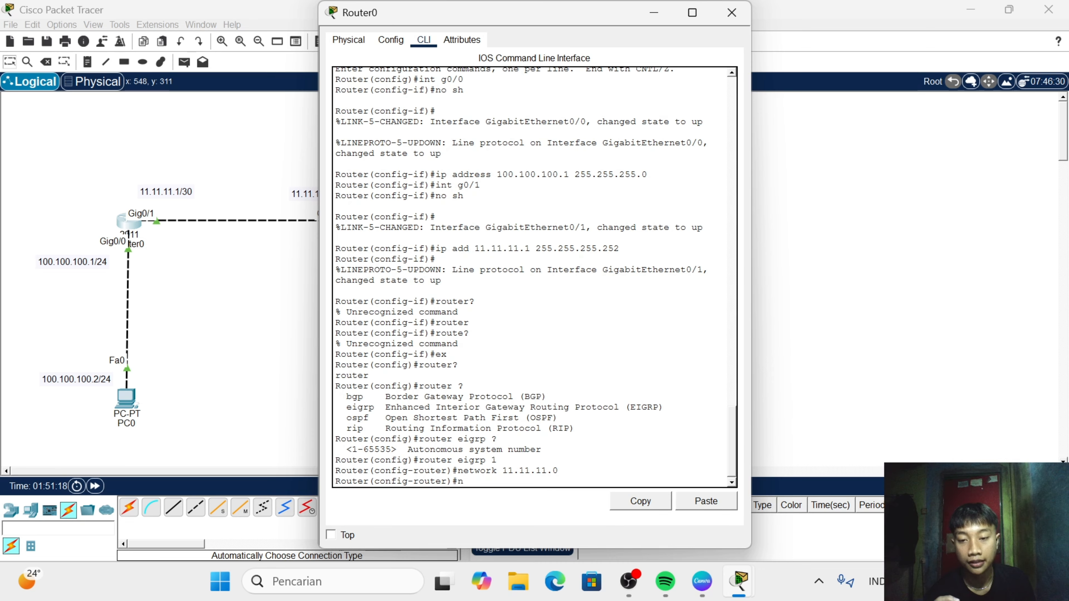
text(et)
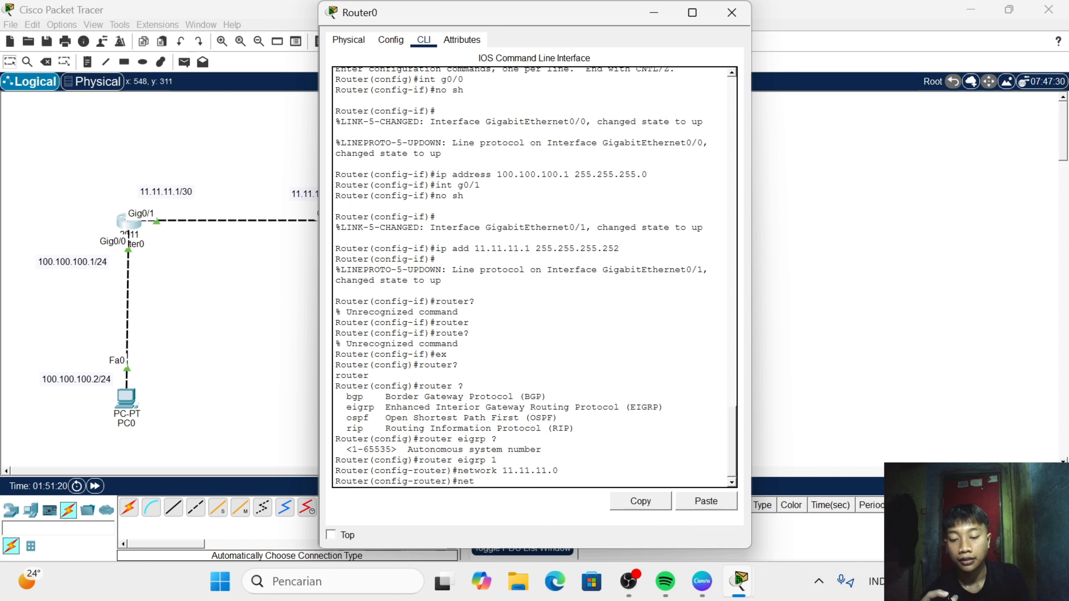
text(work)
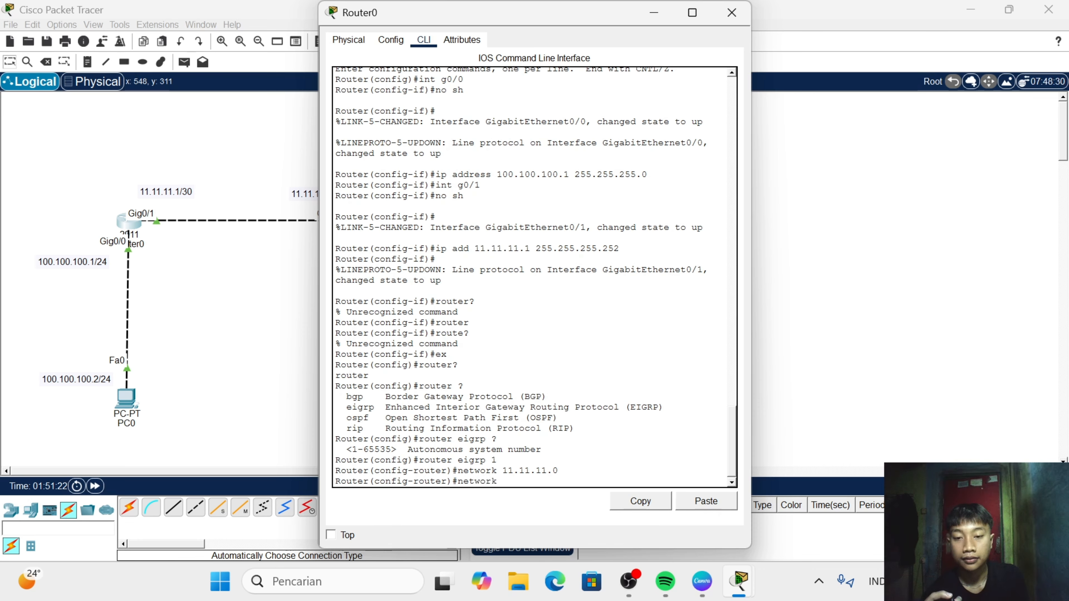
text( 100.)
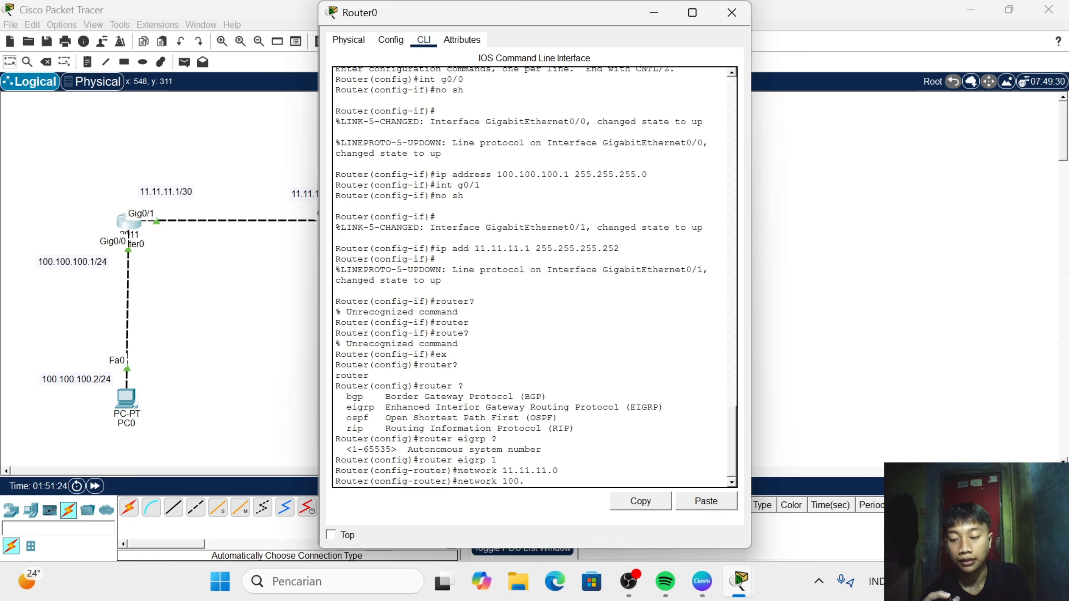
text(100.100.)
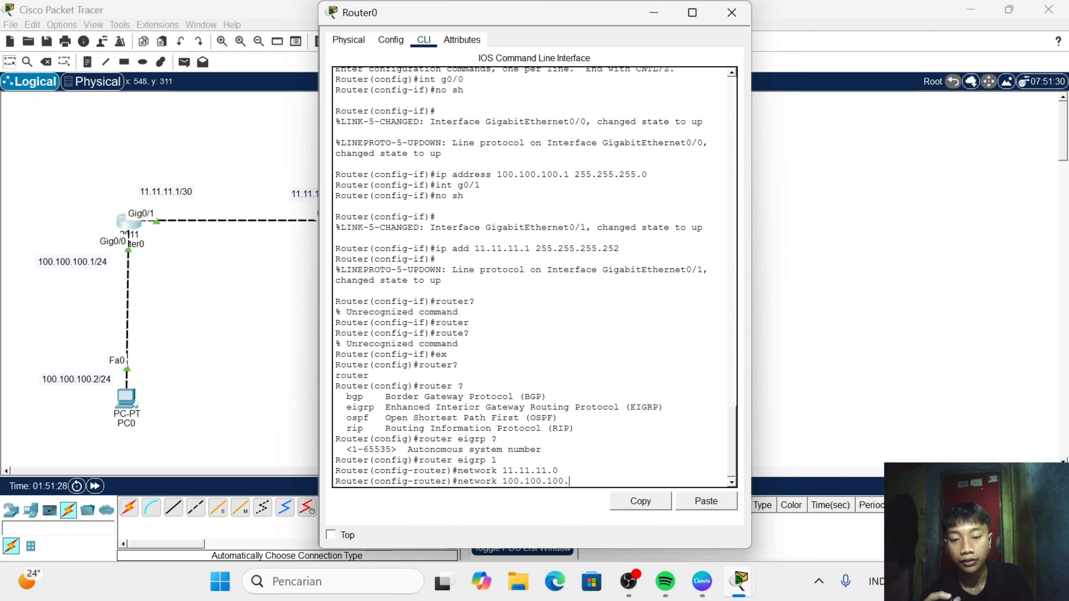
text(0)
key(Return)
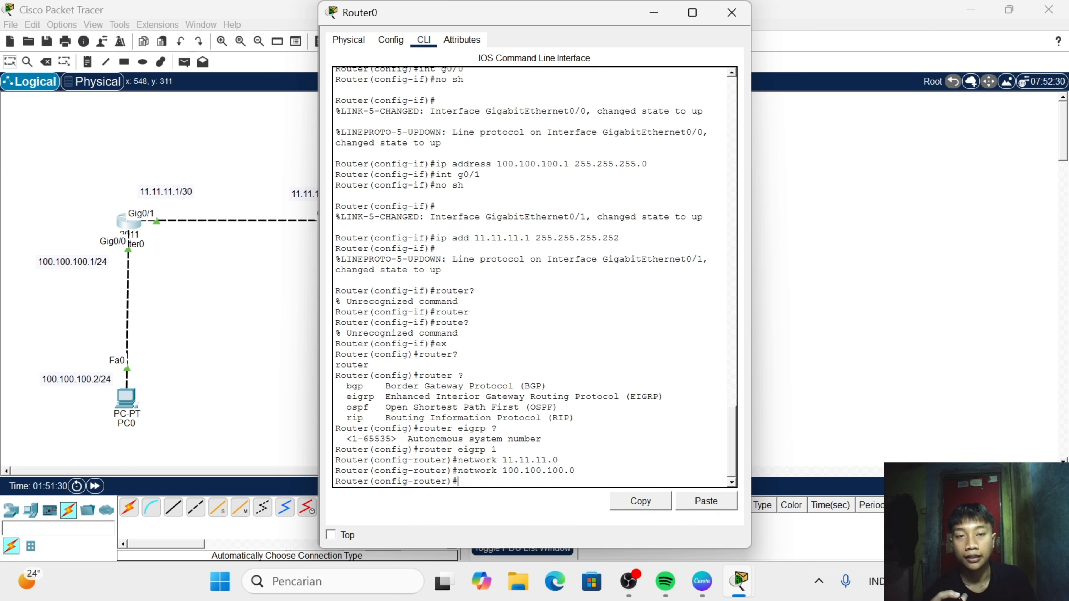
click(732, 12)
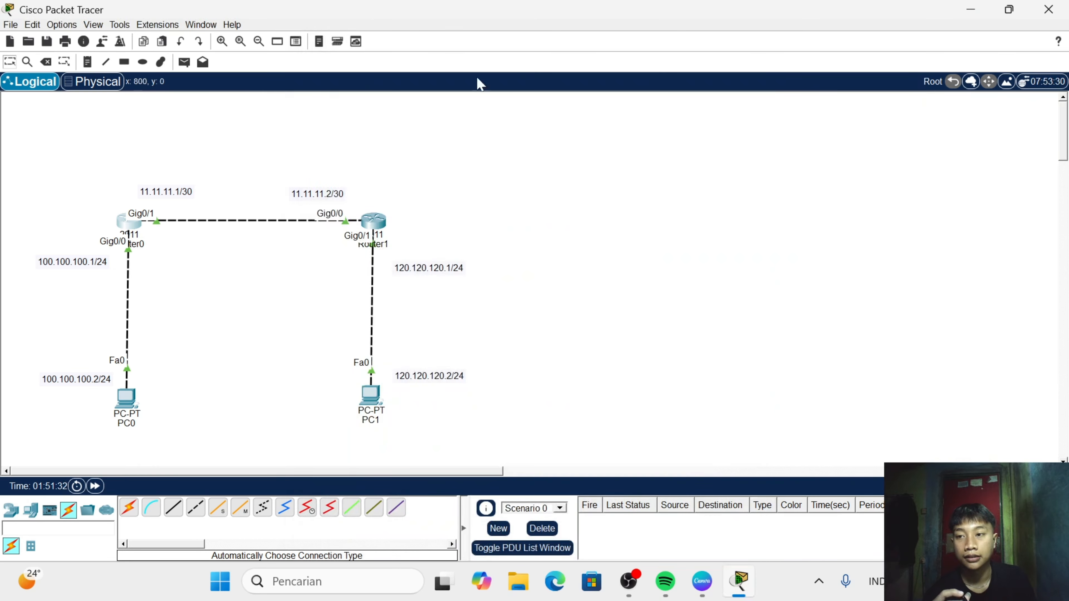
- Open Router1's command line and leave interface configuration mode for global configuration with ex
click(373, 221)
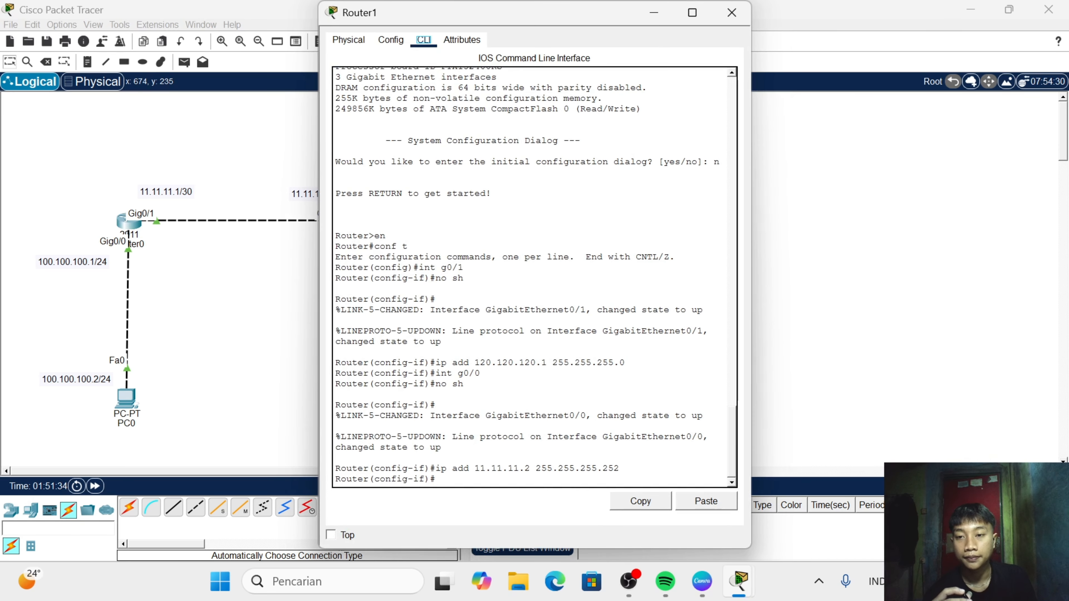
click(442, 475)
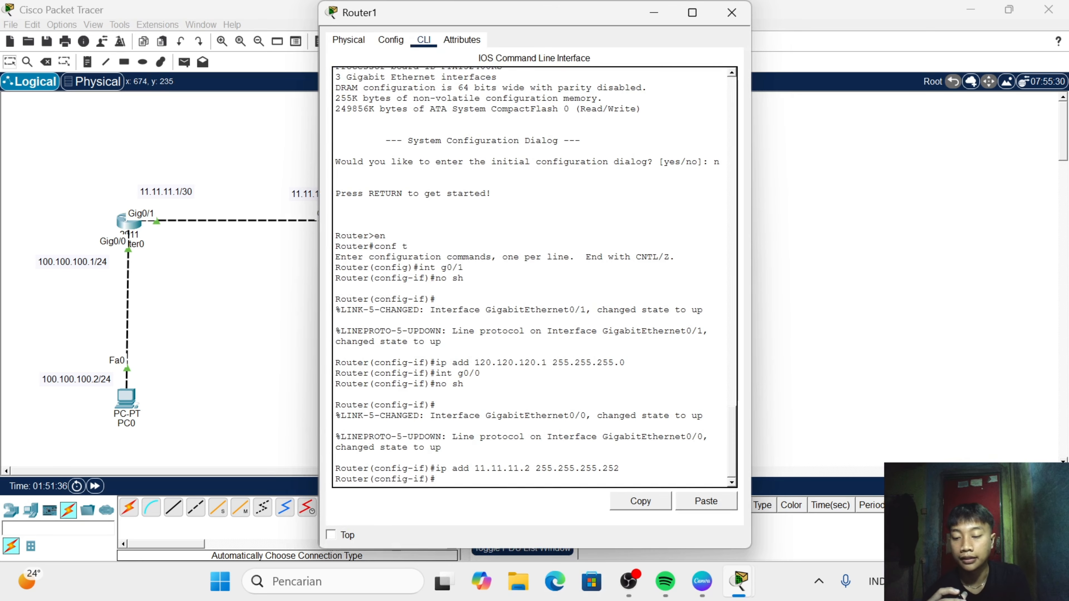
text(ex)
key(Return)
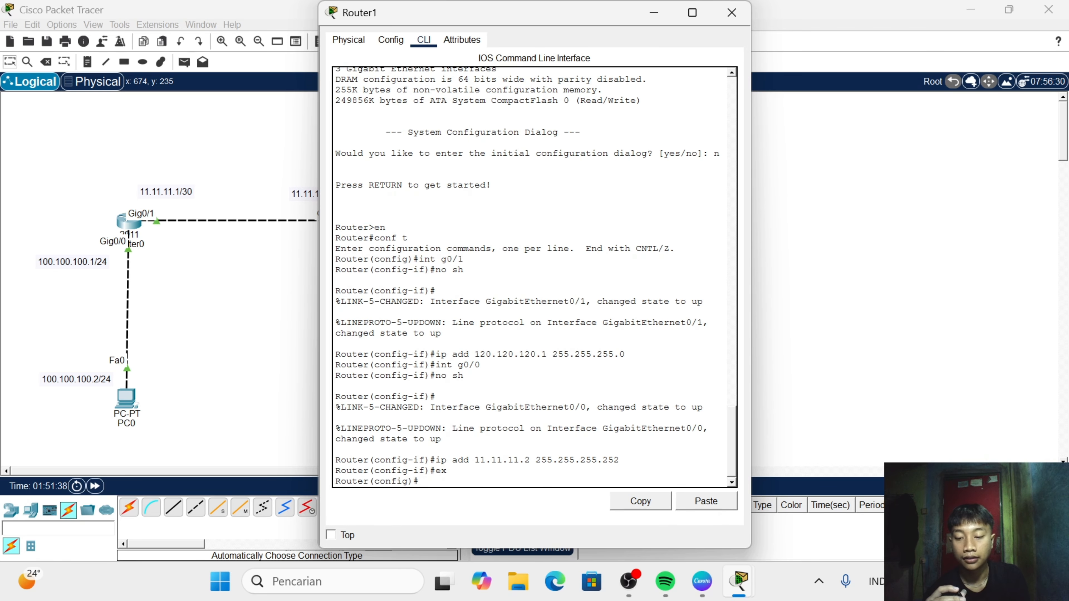
- Try to start EIGRP on Router1 with router eigrp, without giving an autonomous system number
text(router )
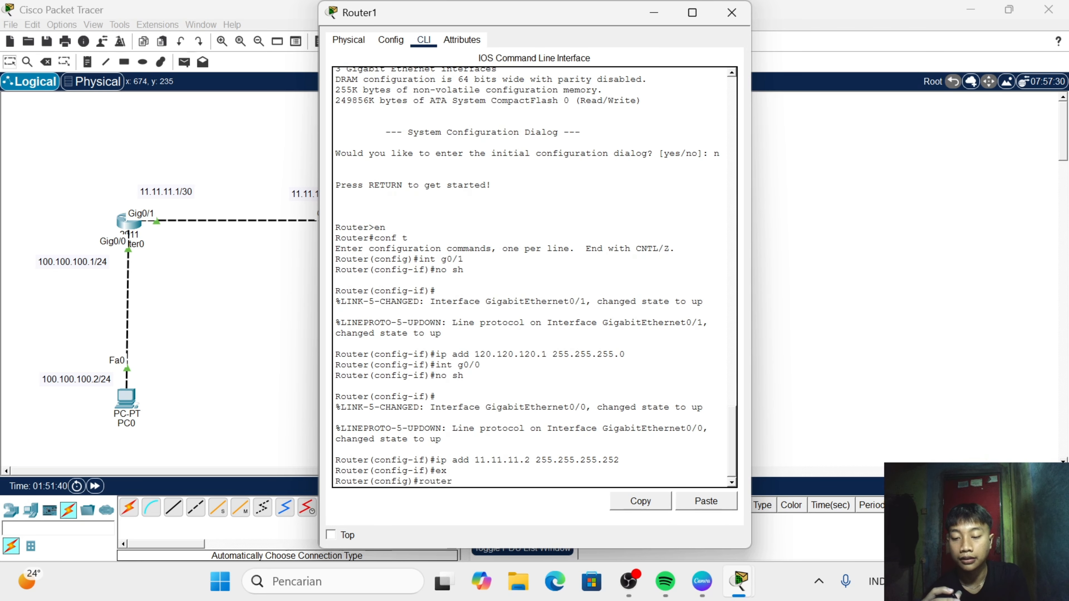
text(e)
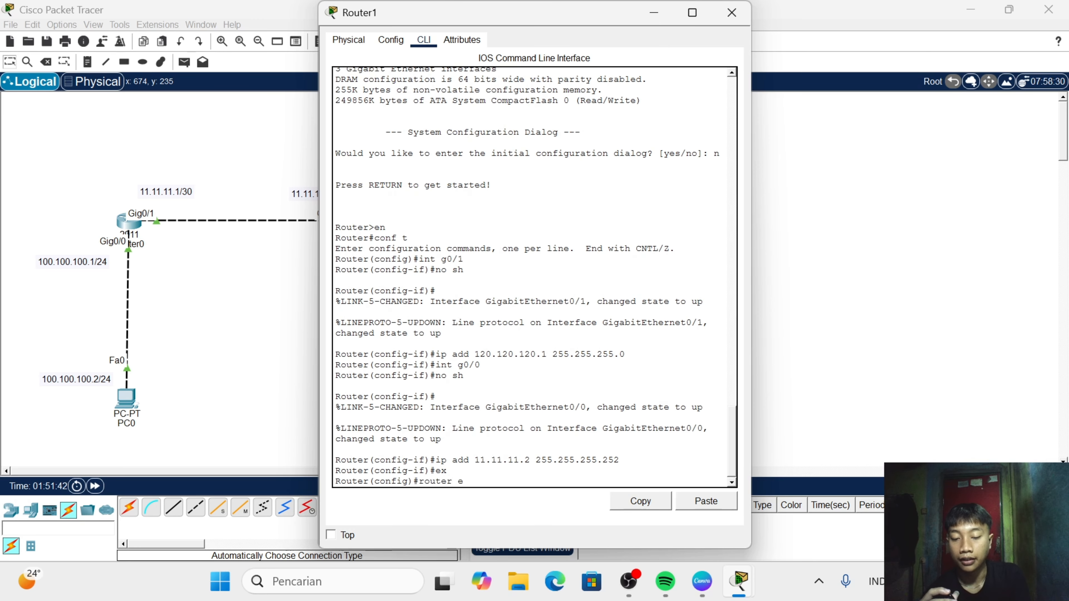
text(igrp)
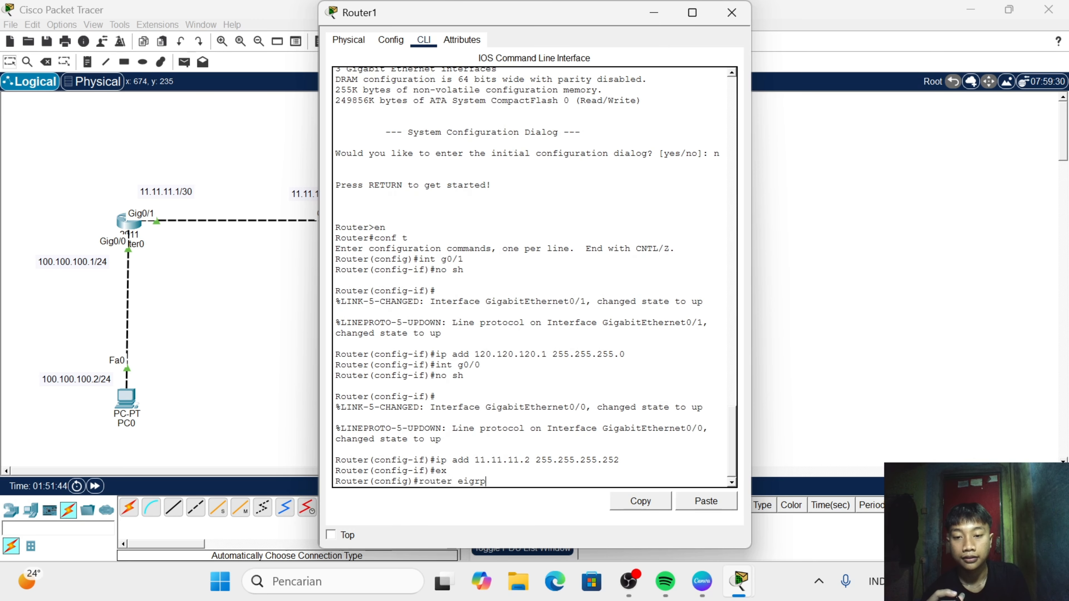
key(Return)
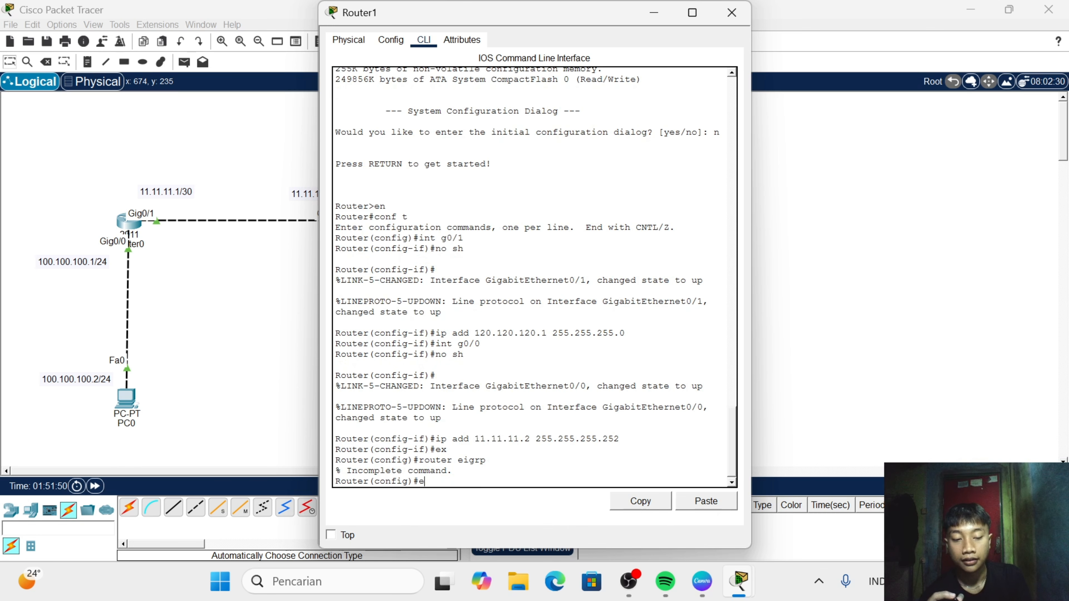
- Start EIGRP on Router1 with autonomous system number 1
text(rout)
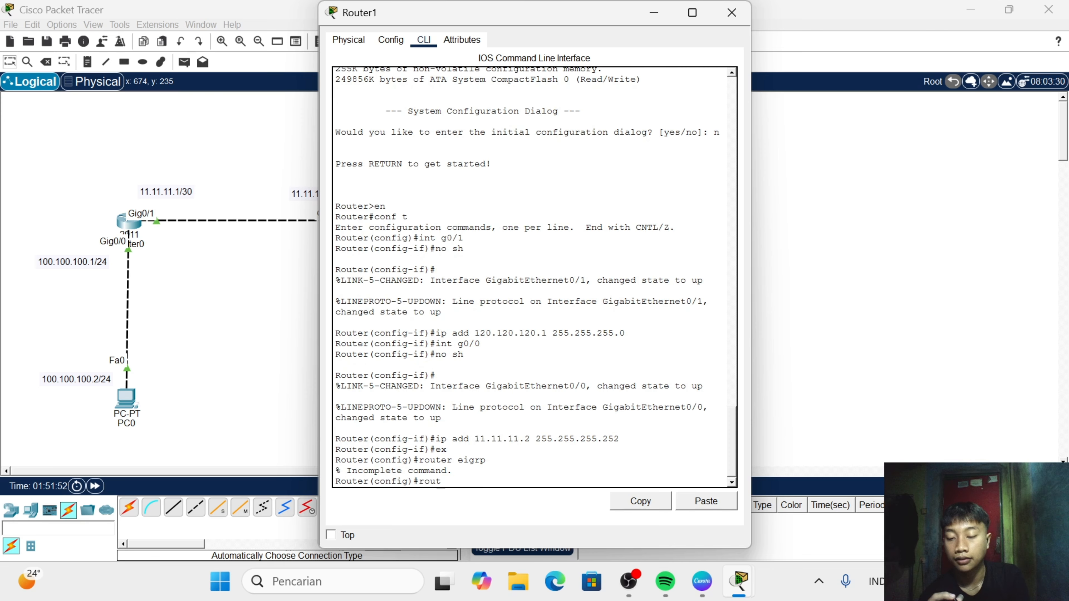
text(er ei)
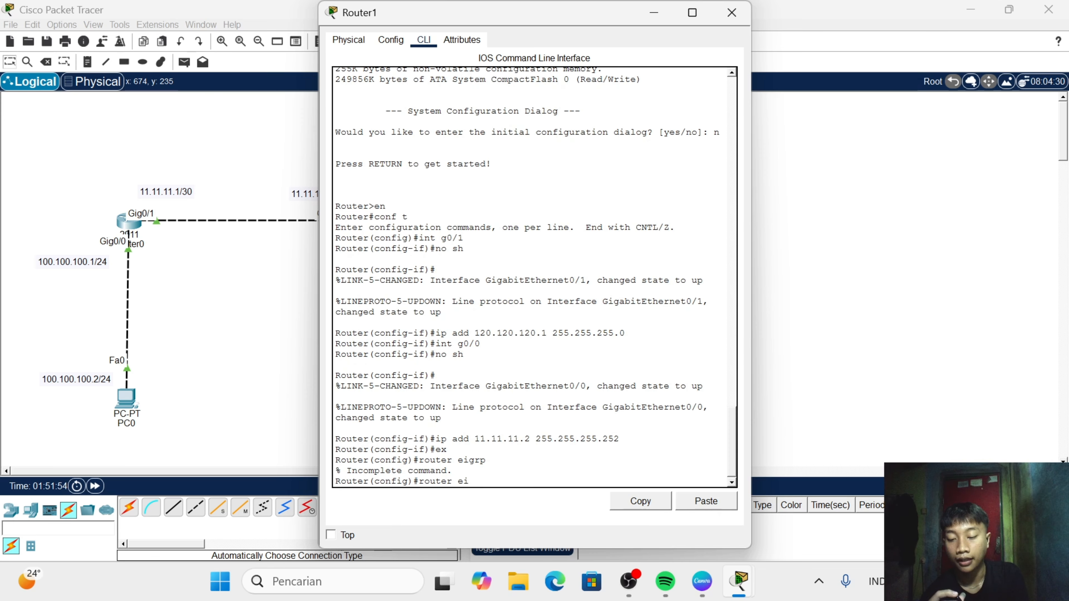
text(grp)
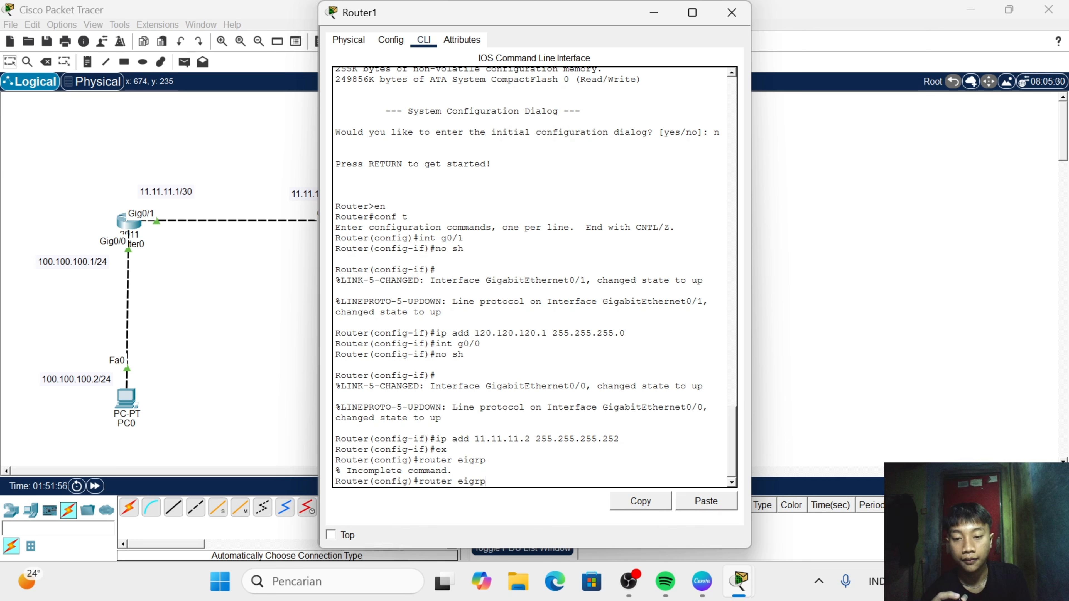
text( 1)
key(Return)
- Advertise the network 11.11.11.0 in Router1's EIGRP 1 process, and highlight the word Neighbor in the console output
text(net)
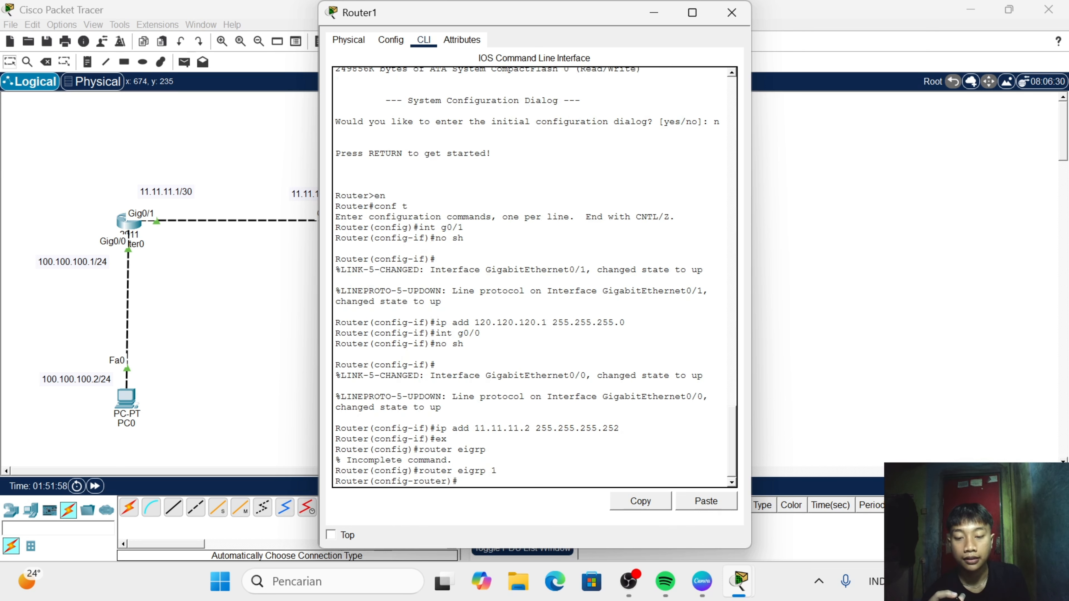
text(w)
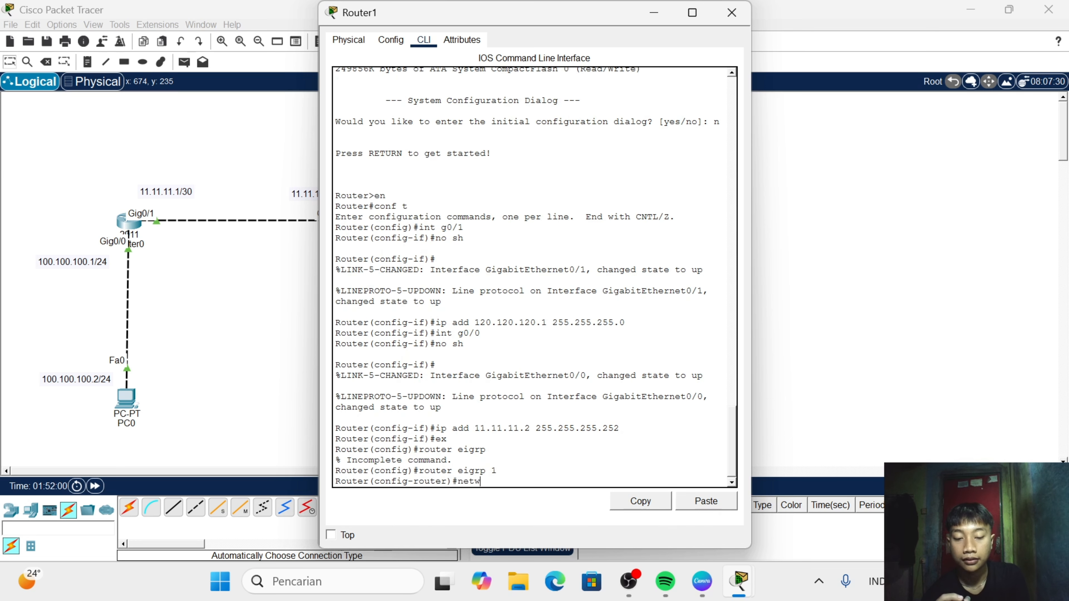
text(ork 11)
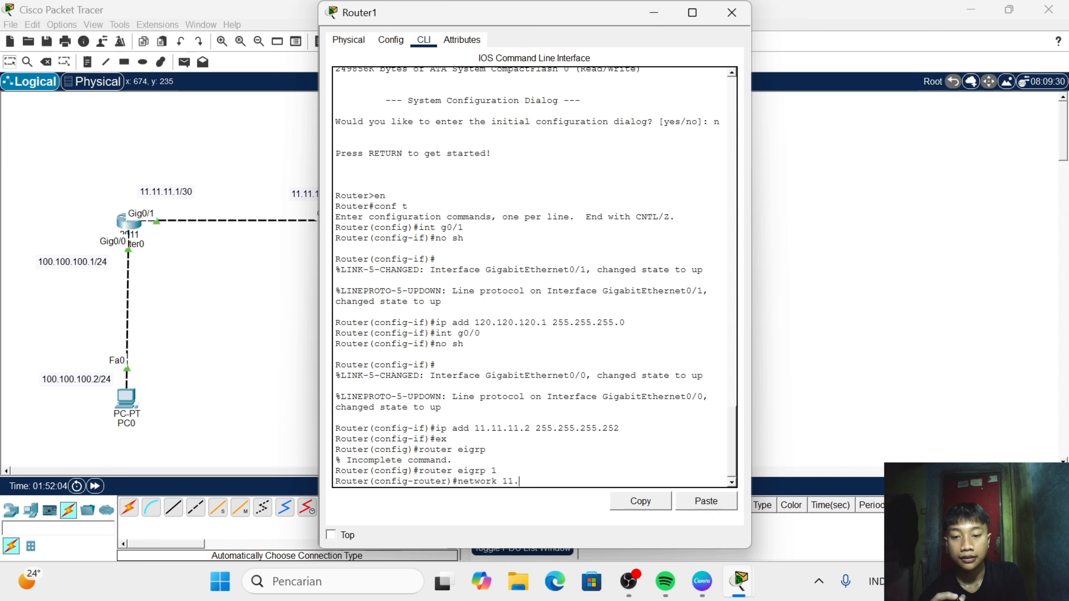
text(.11)
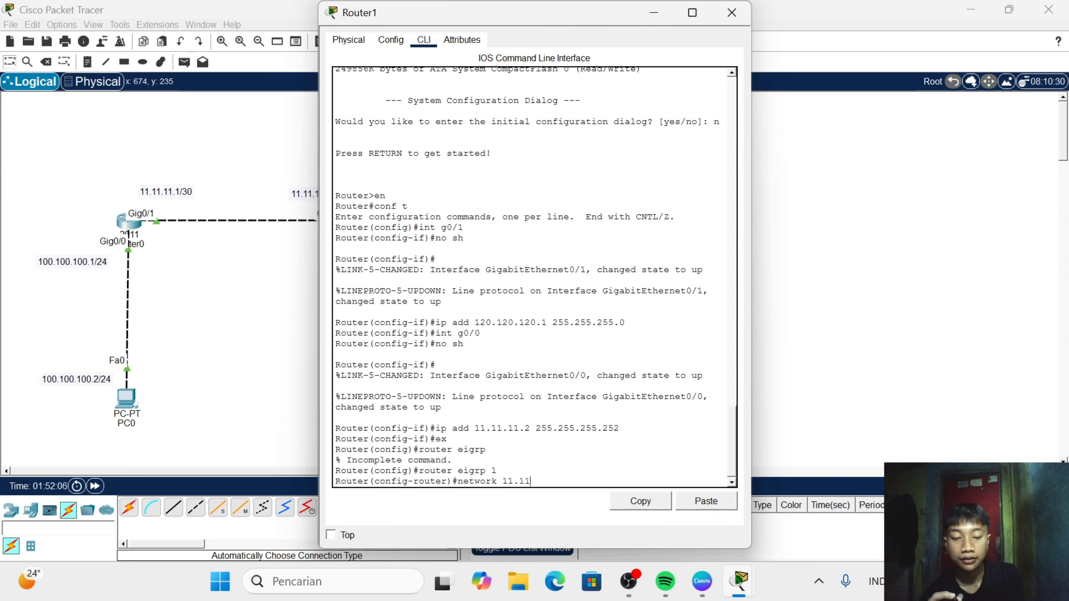
text(.11.0)
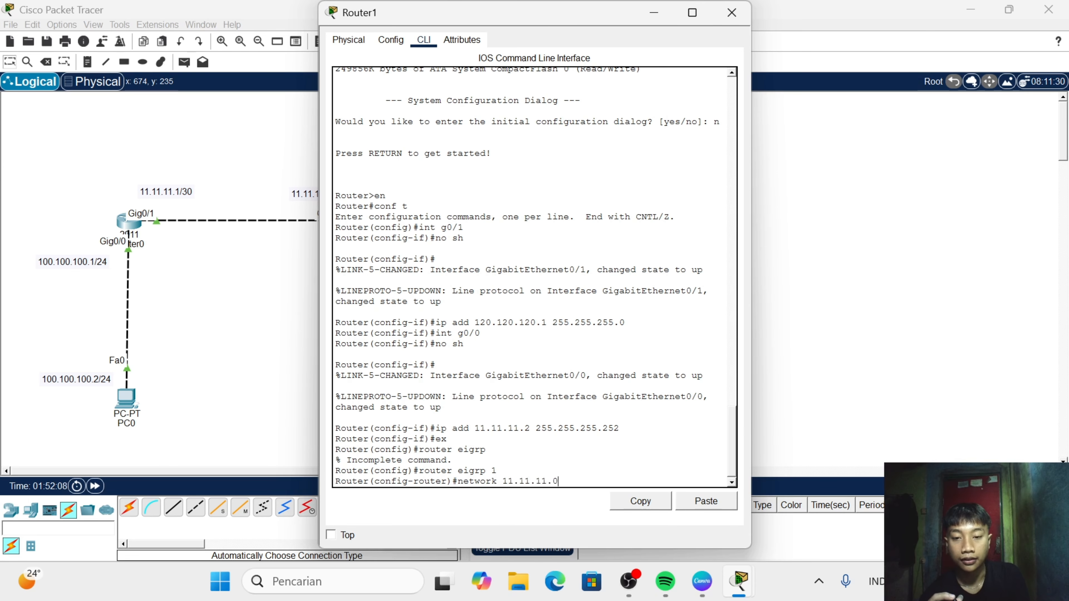
key(Return)
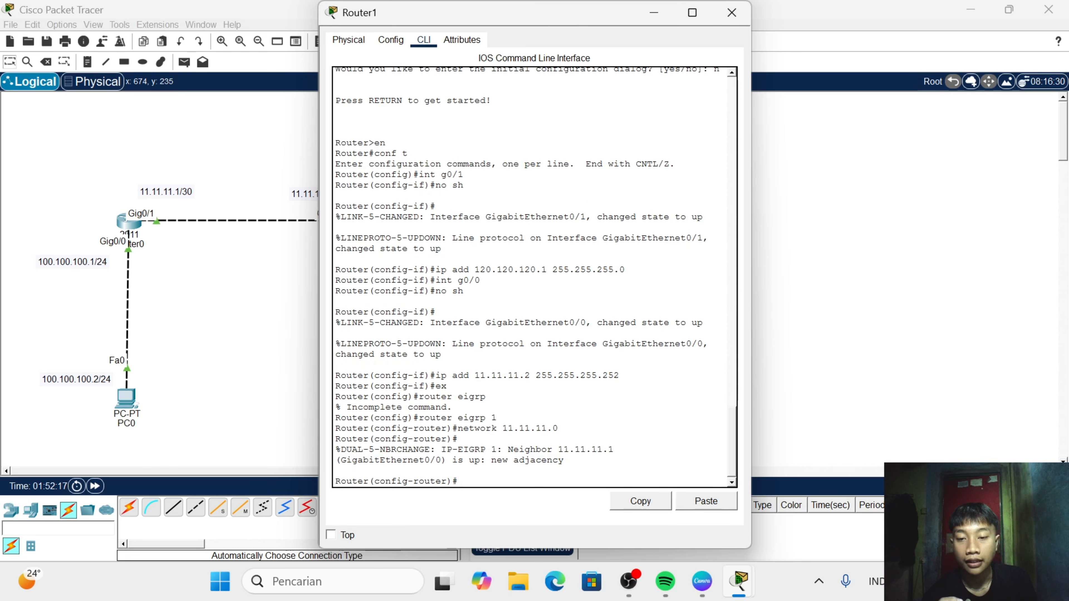
drag(507, 450, 552, 450)
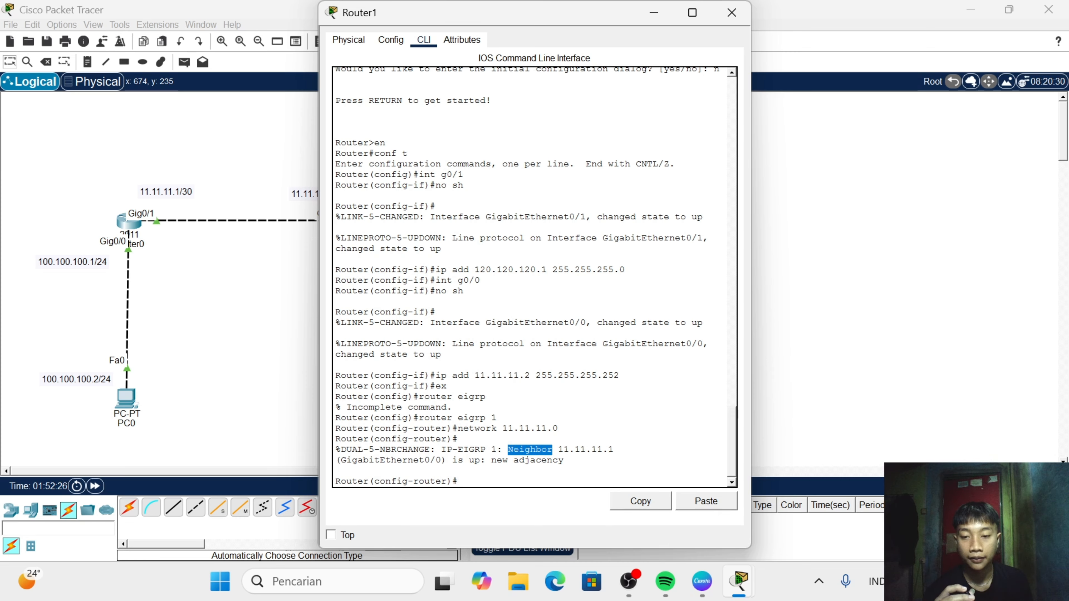
- Advertise the network 120.120.120.0 in Router1's EIGRP 1 process
click(462, 481)
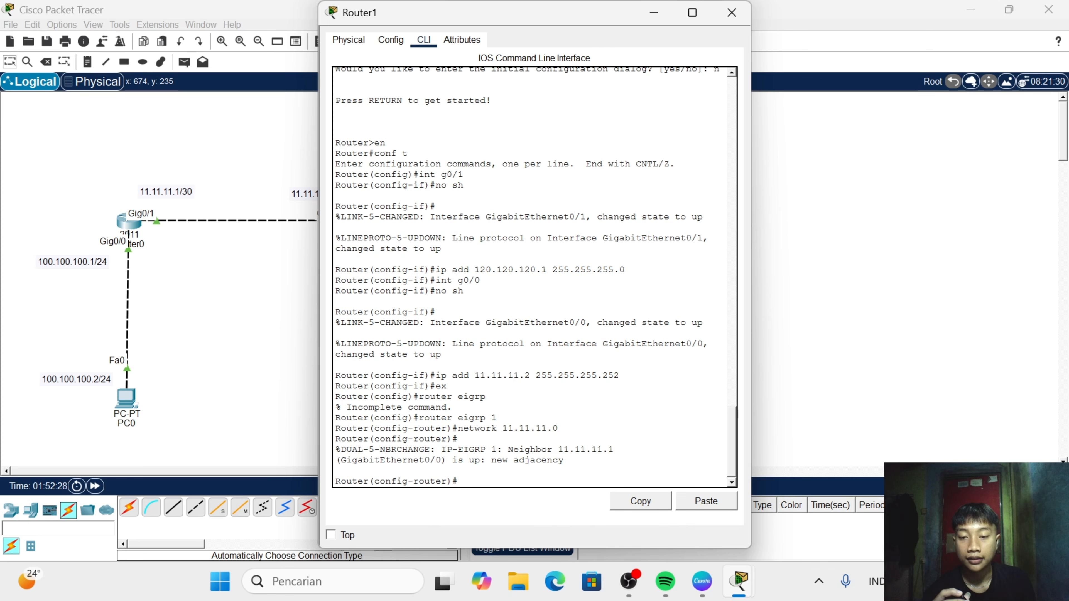
text(net)
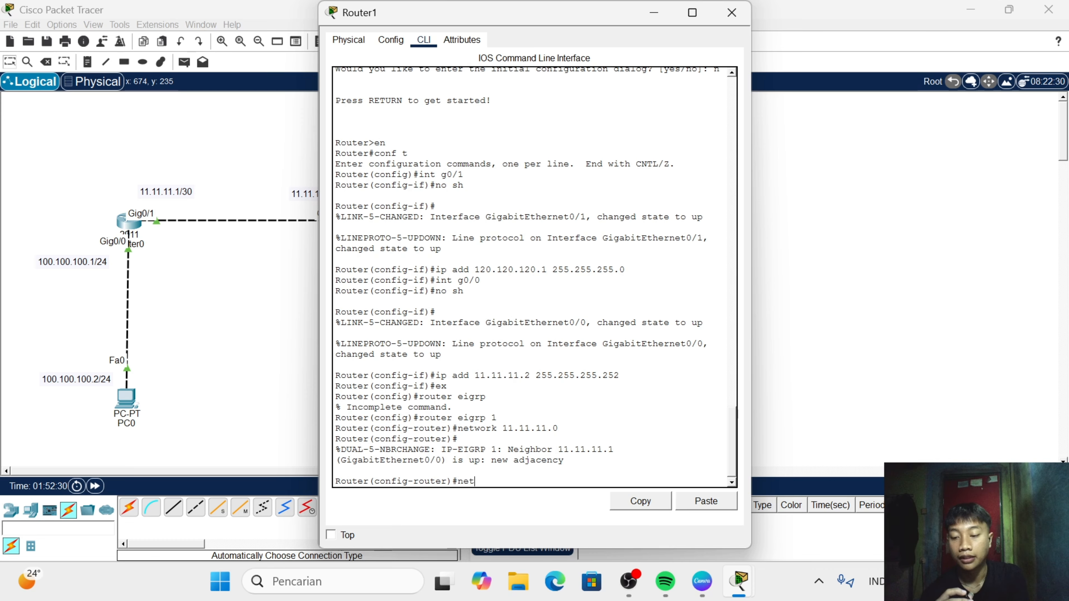
text(work)
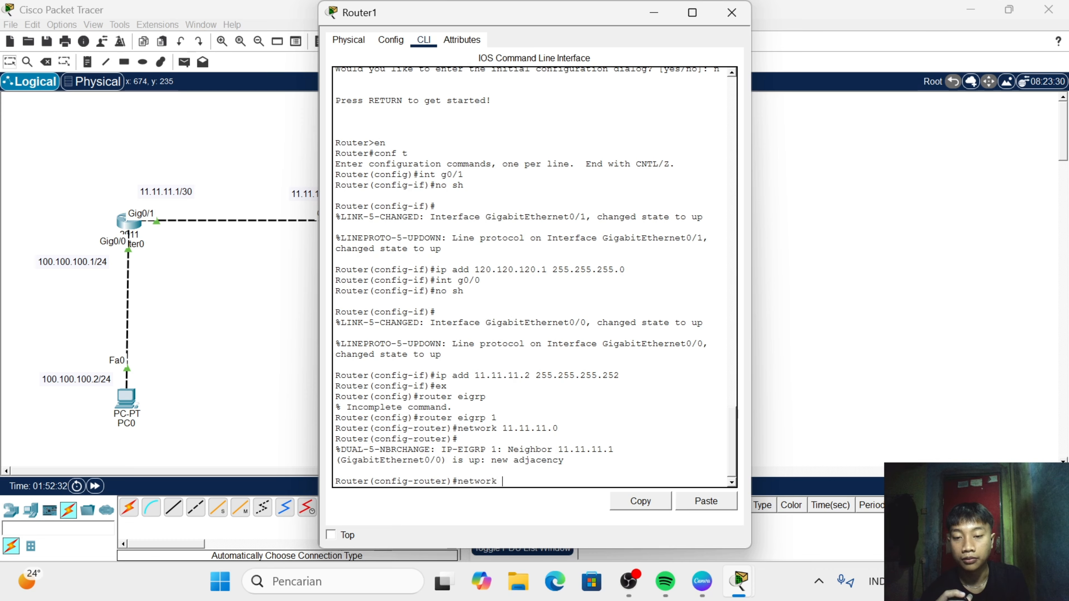
text( 120.)
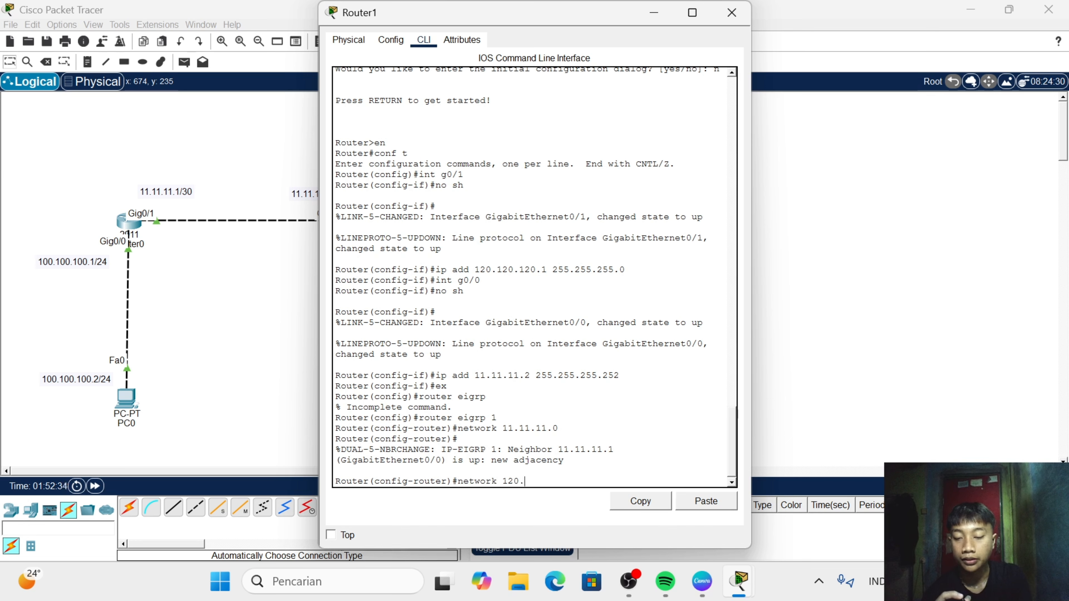
text(120.12)
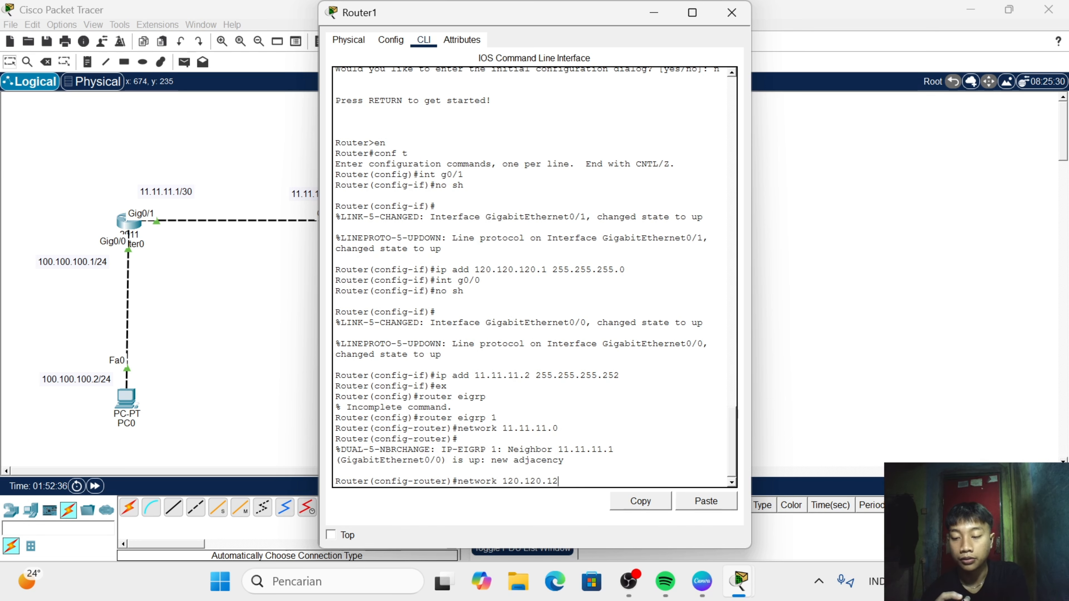
text(0.0)
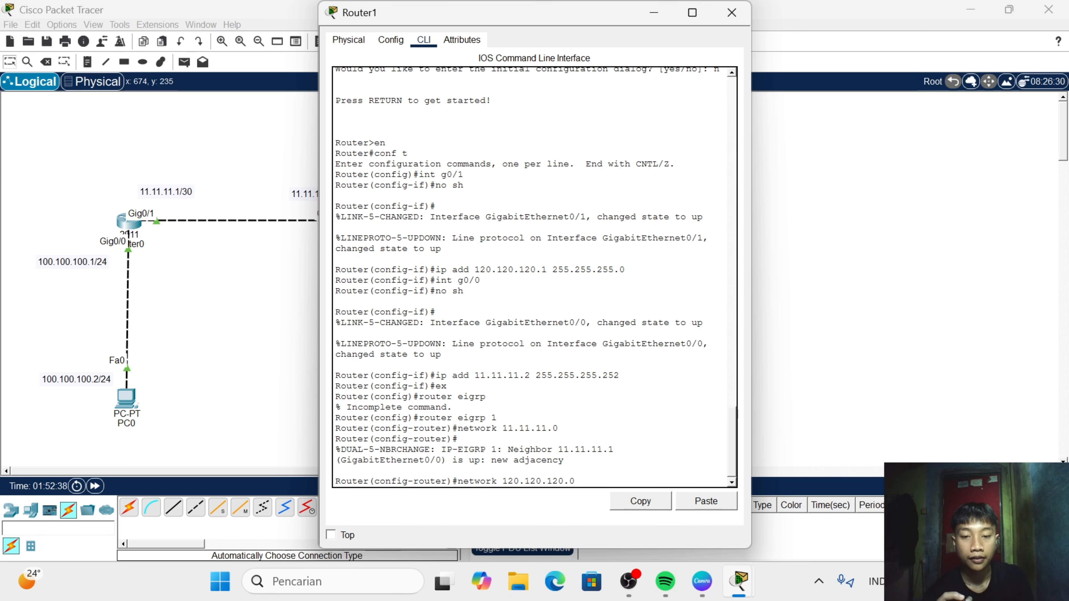
key(Return)
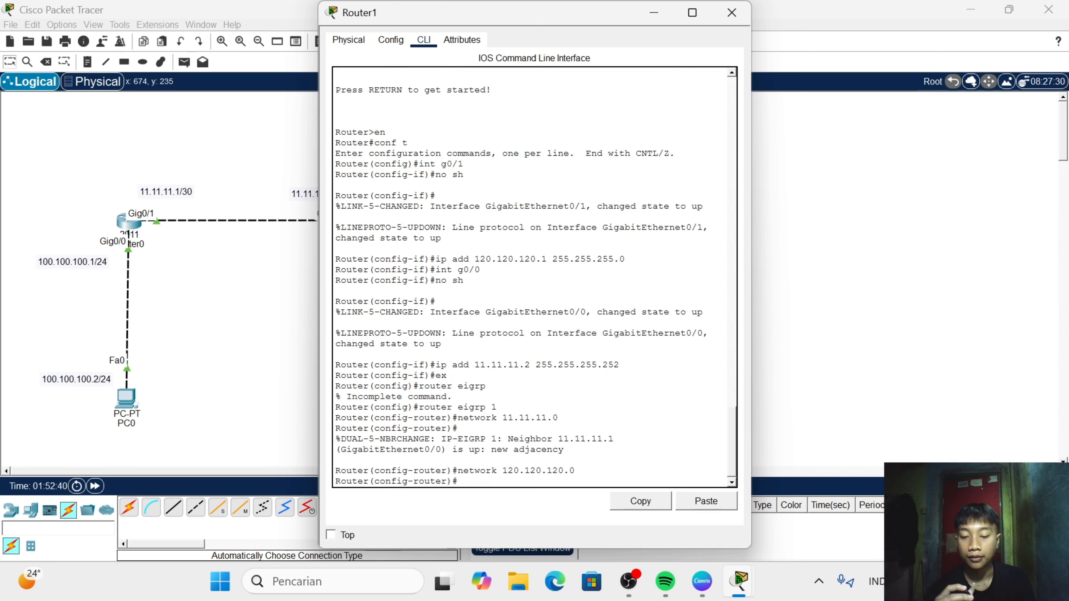
- Display Router1's routing table with do sh ip route, highlight the EIGRP route for 100.100.100.0/24, and close the router window
text(do sh )
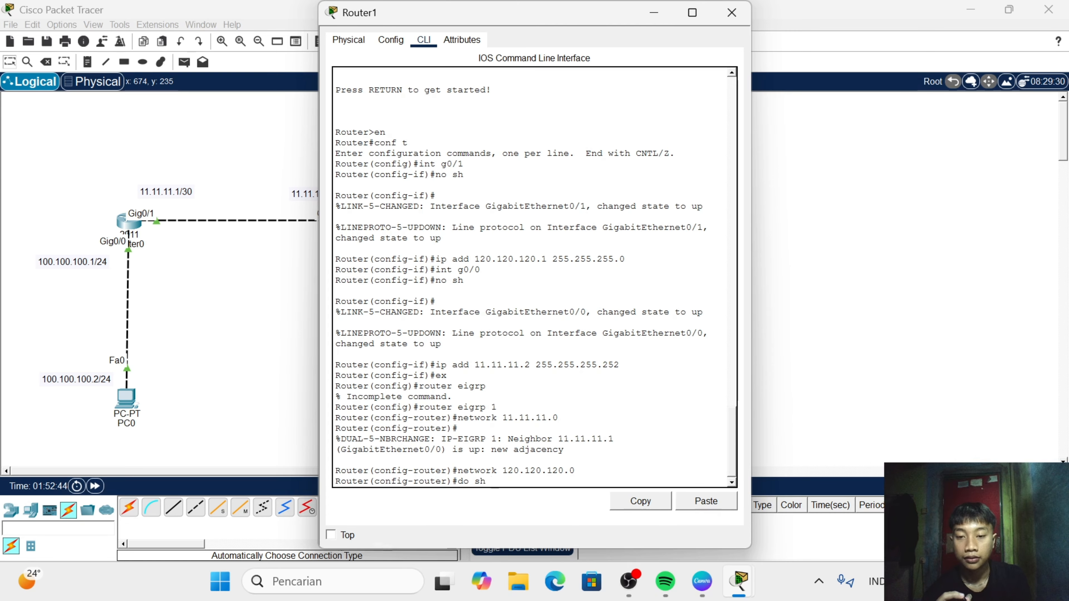
text(ip r)
text(oute)
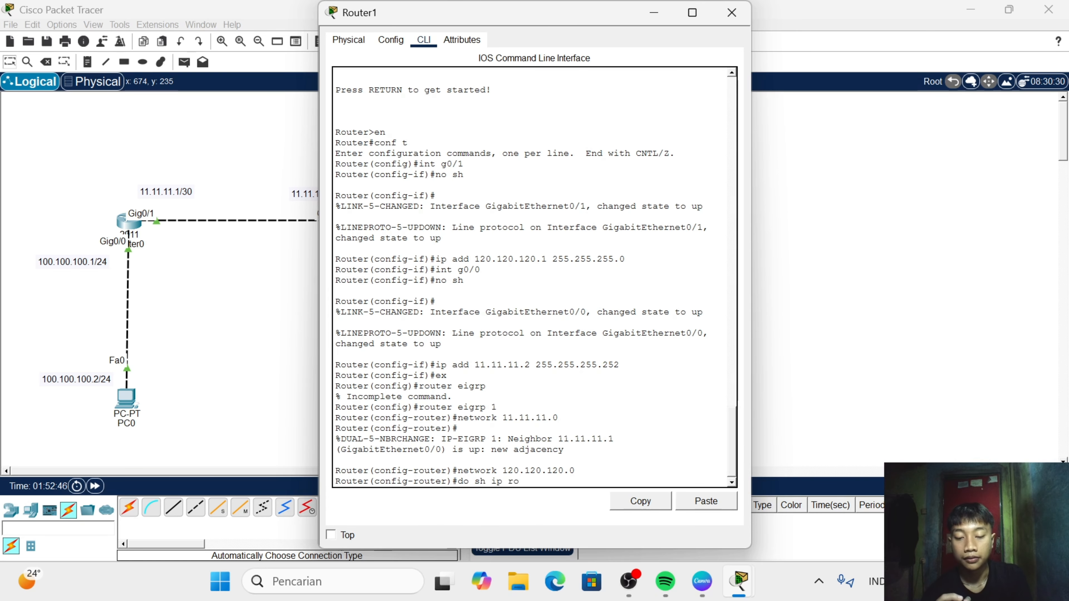
key(Return)
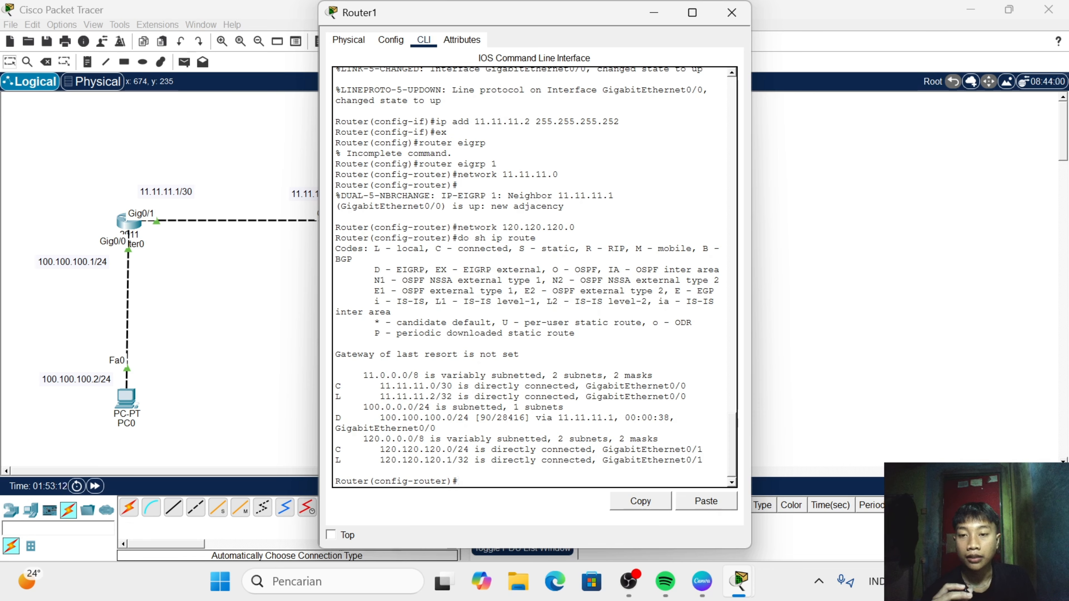
drag(385, 270, 435, 270)
drag(346, 418, 542, 418)
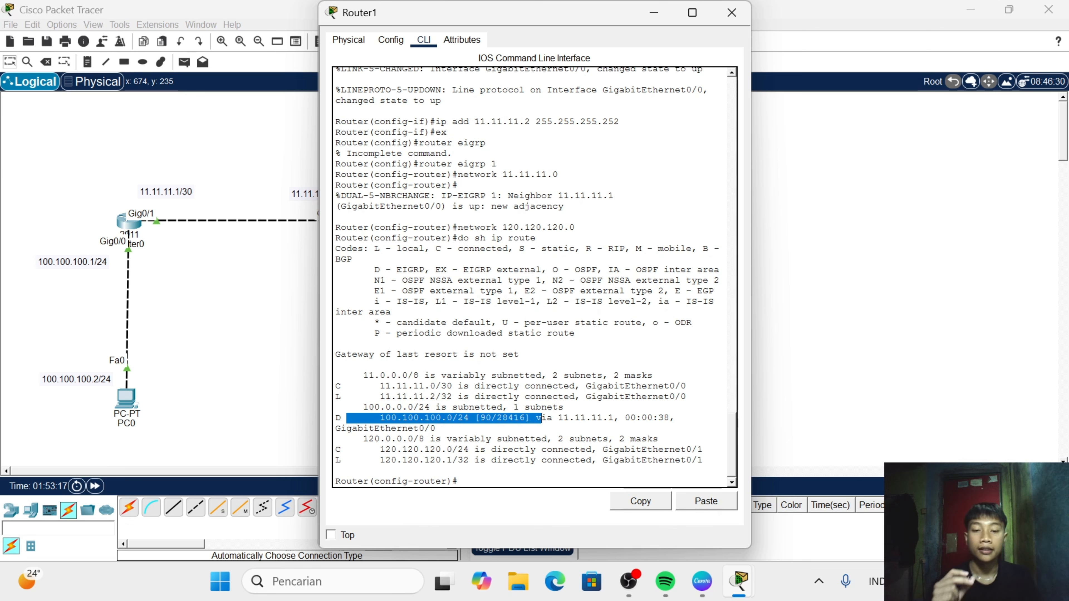
click(732, 12)
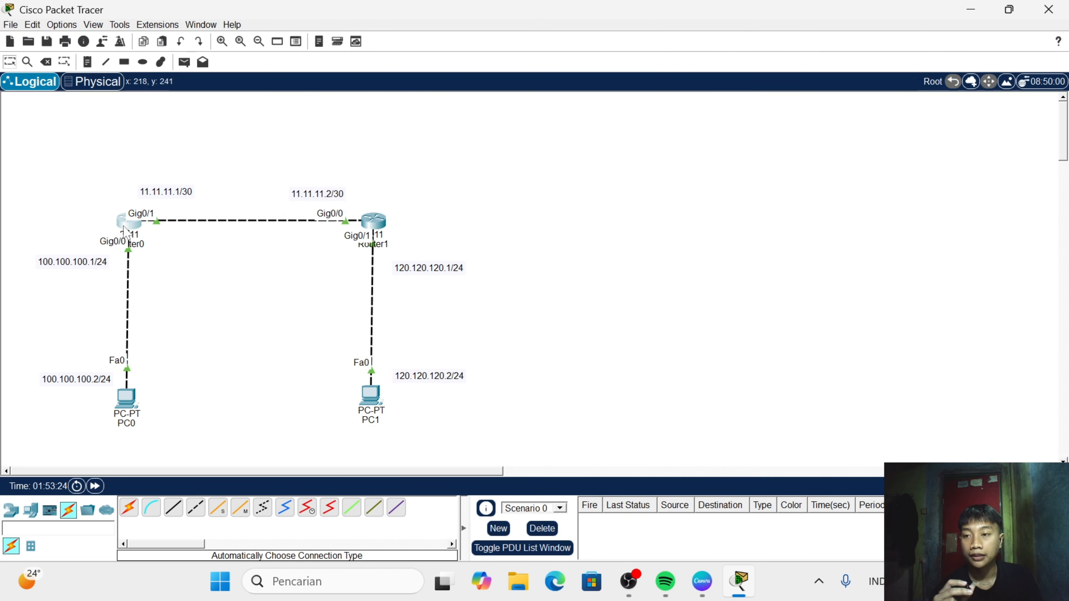
- Open Router0's command line and highlight the word Neighbor in its EIGRP adjacency message
drag(124, 230, 128, 228)
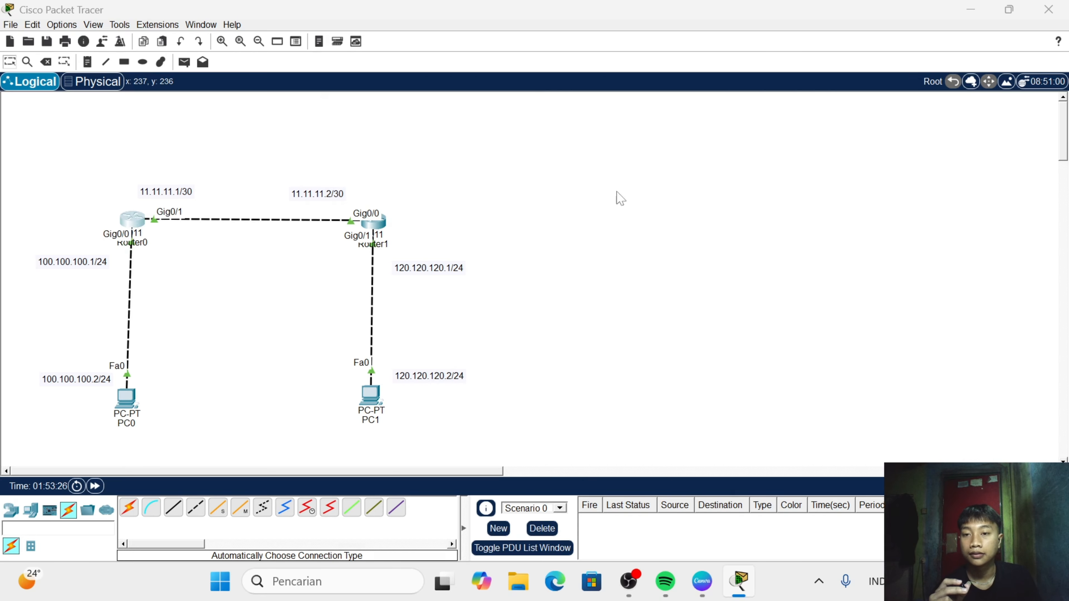
click(335, 479)
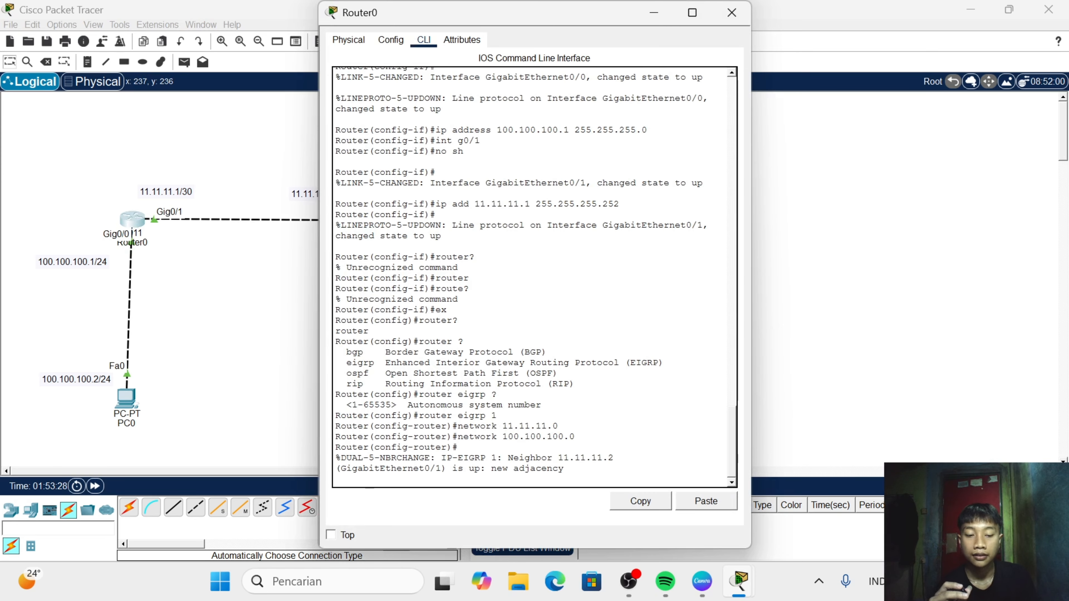
key(Return)
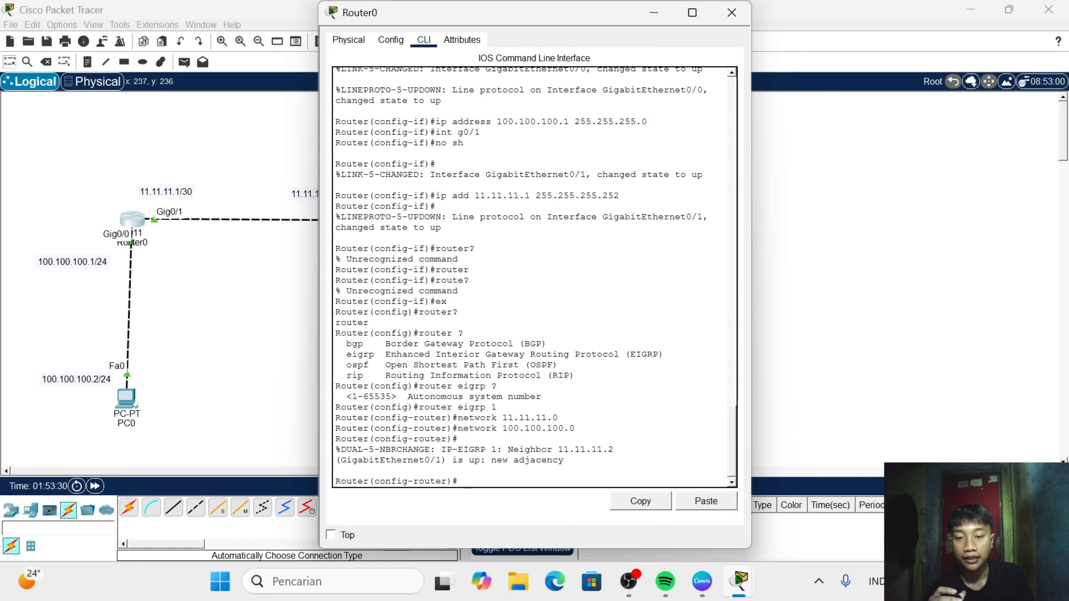
drag(507, 449, 548, 449)
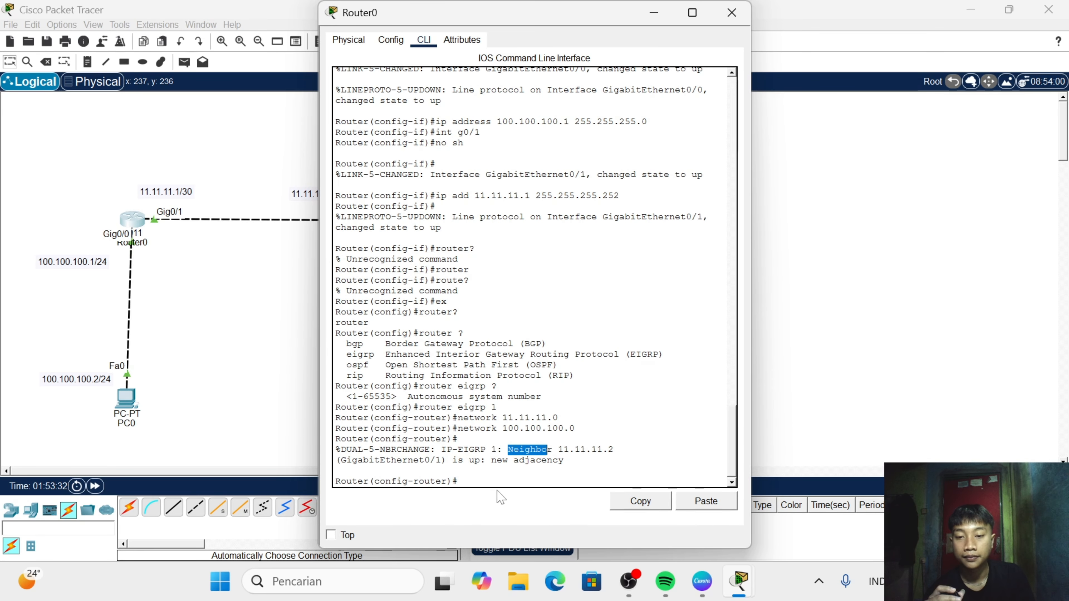
click(498, 482)
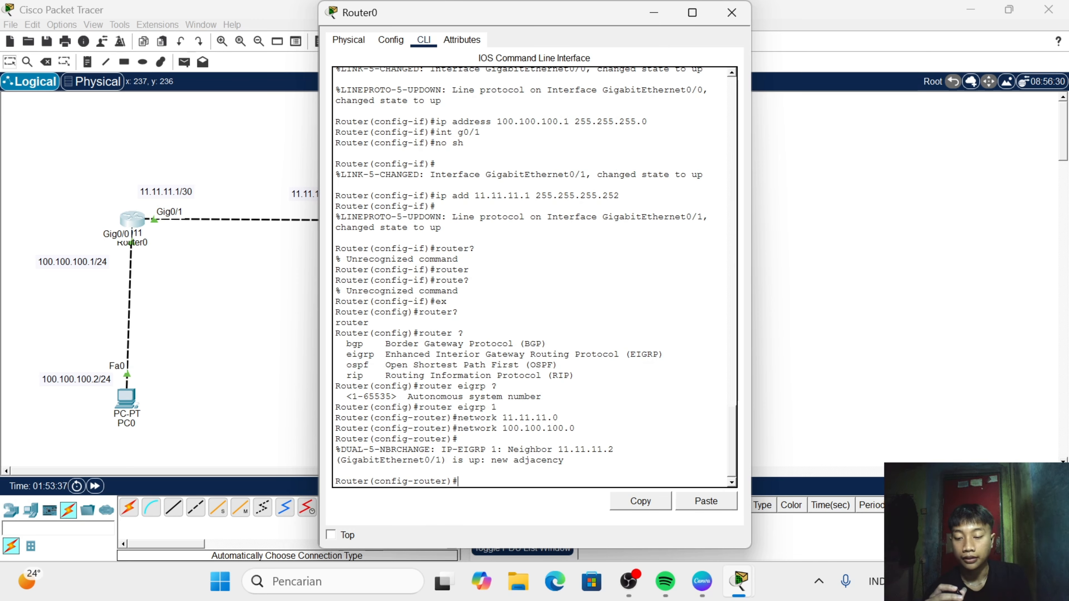
- Display Router0's routing table with do sh ip route, highlight the start of the 120.120.120.0/24 EIGRP route, and close the router window
text(do sh ip)
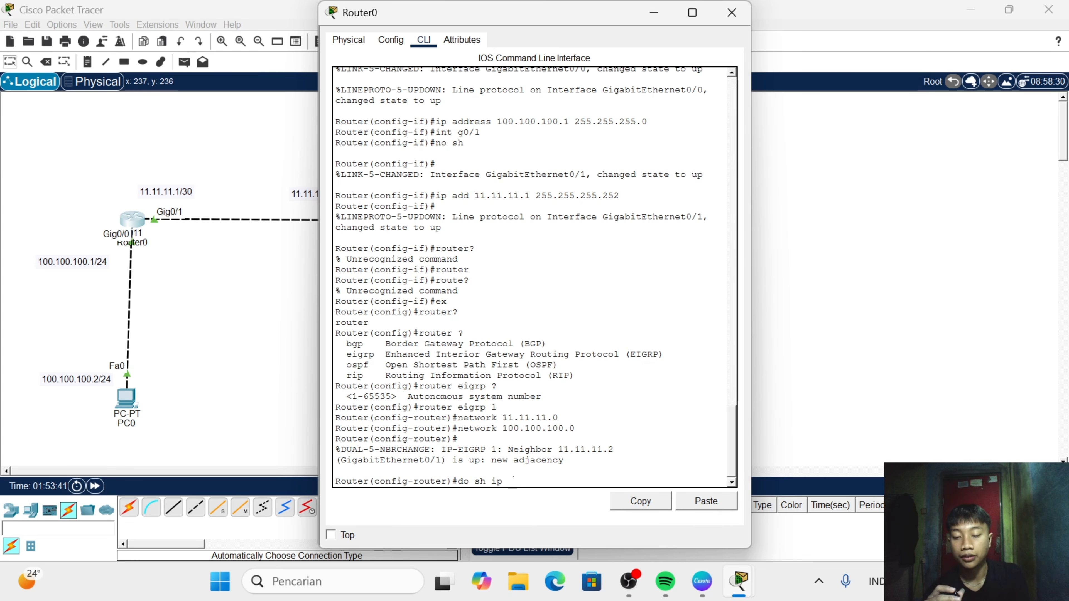
text(route)
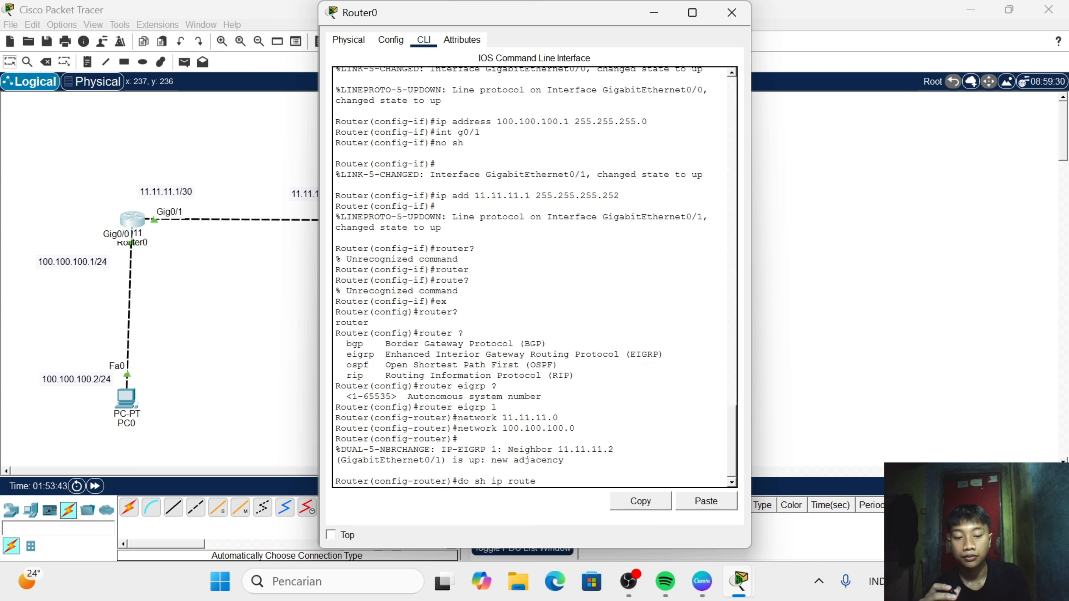
key(Return)
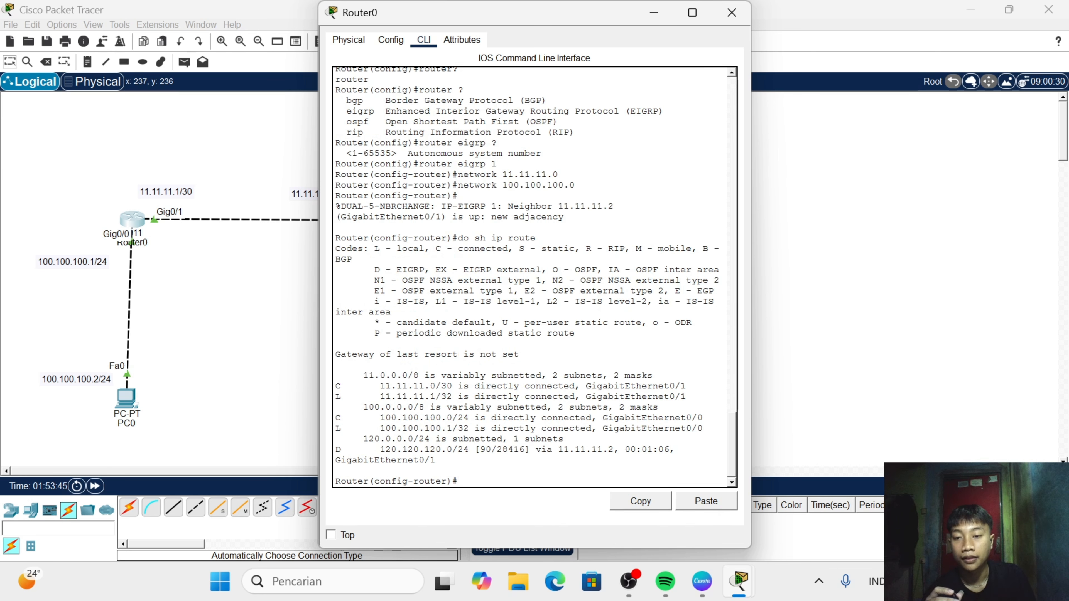
drag(346, 449, 391, 450)
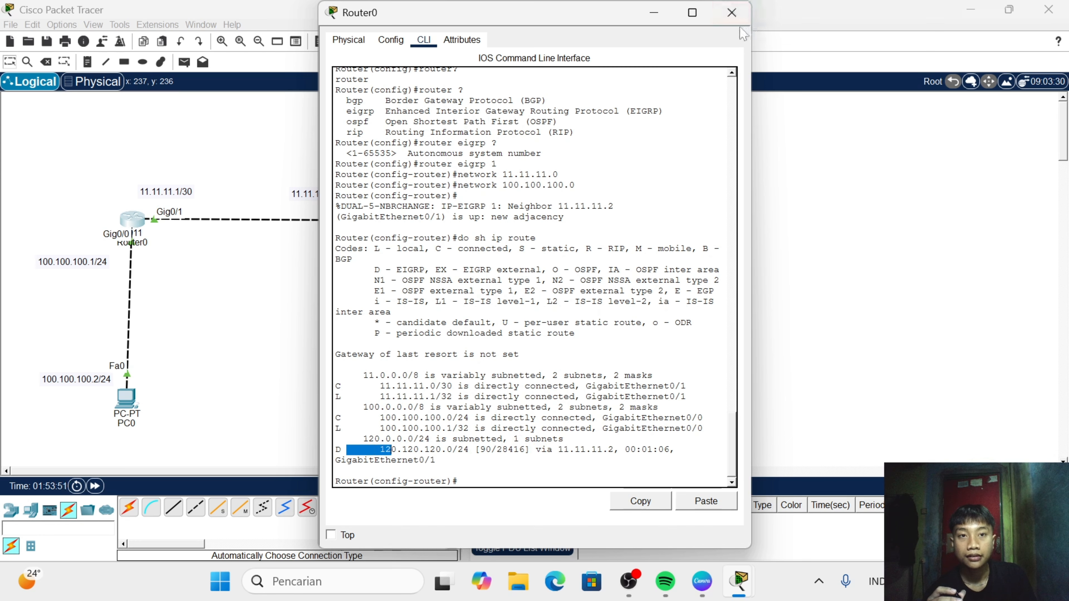
click(733, 11)
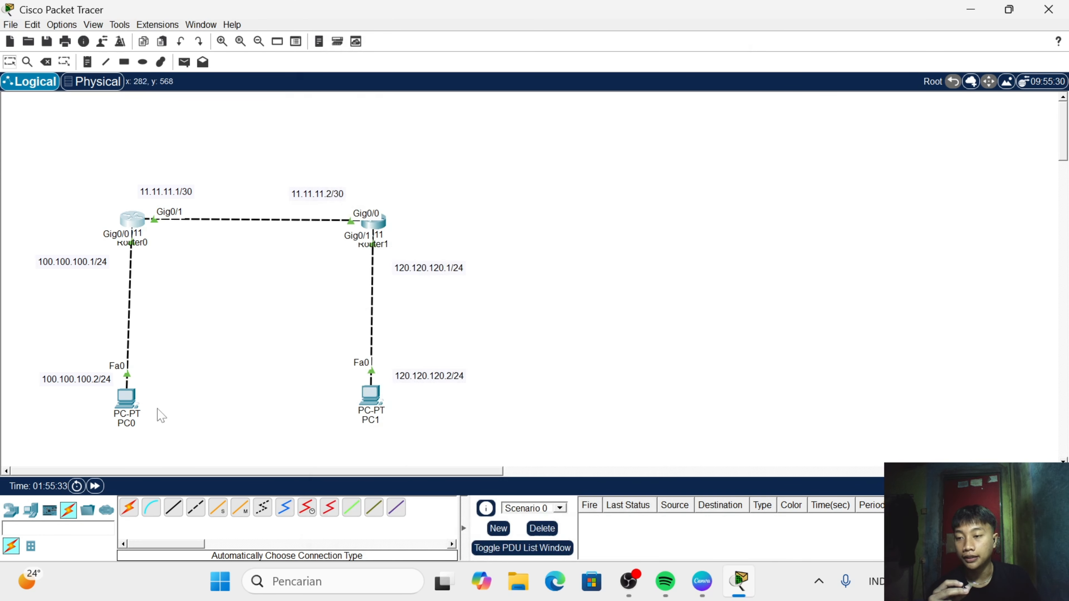
- Open PC0's IP configuration and set its static IPv4 address to 100.100.100.2
click(129, 409)
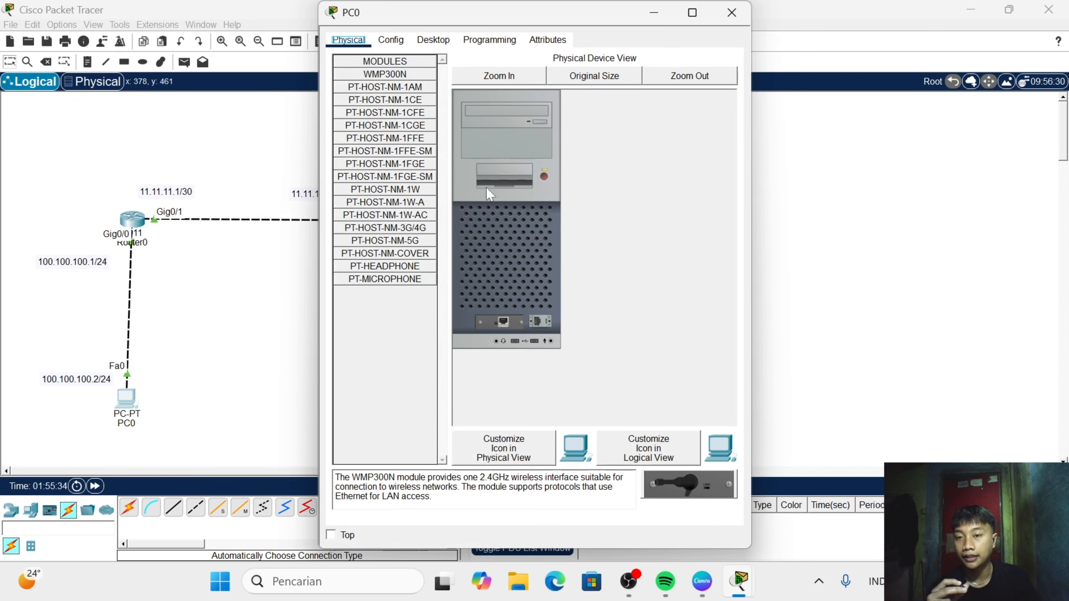
click(433, 39)
click(381, 122)
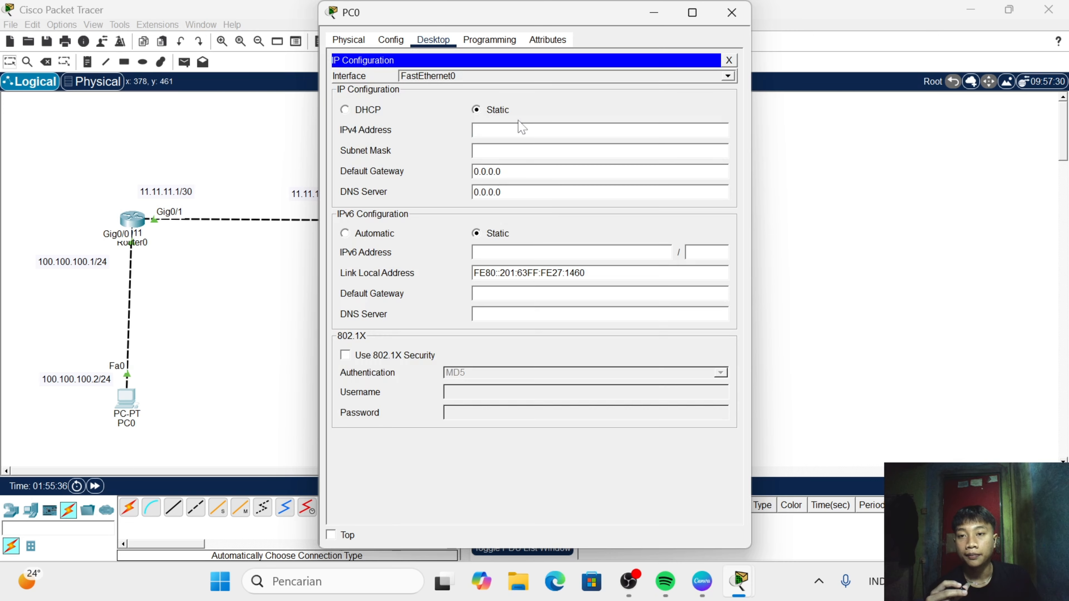
text(1)
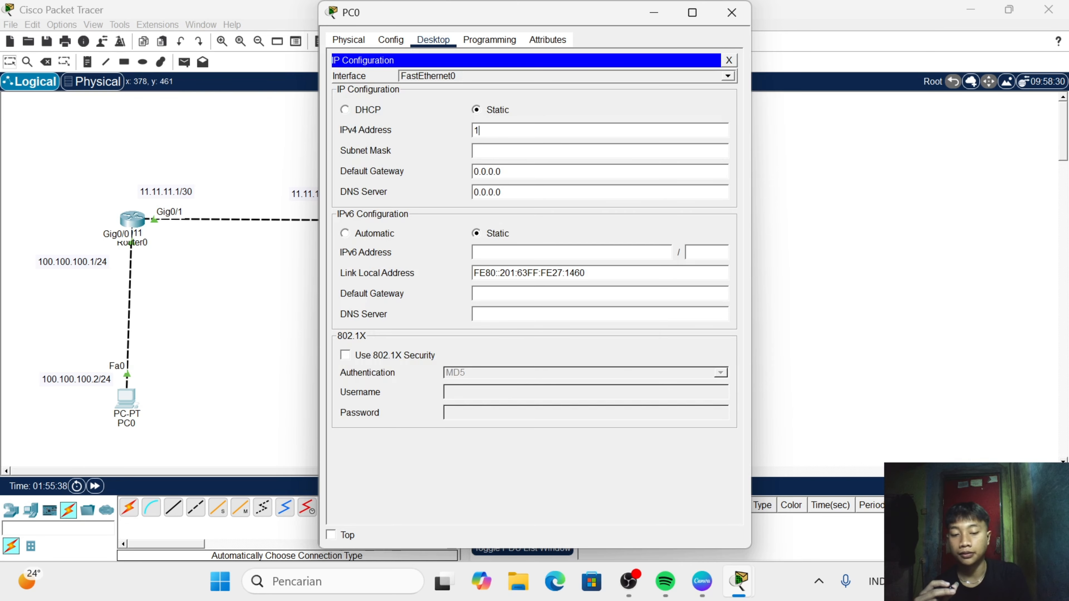
text(00.100.10)
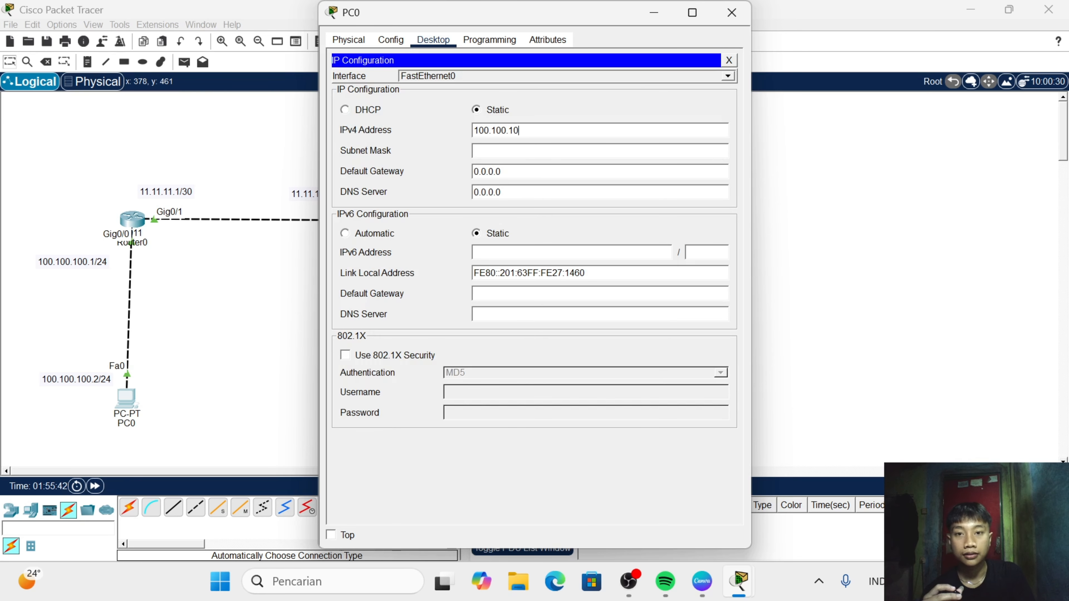
text(0.2)
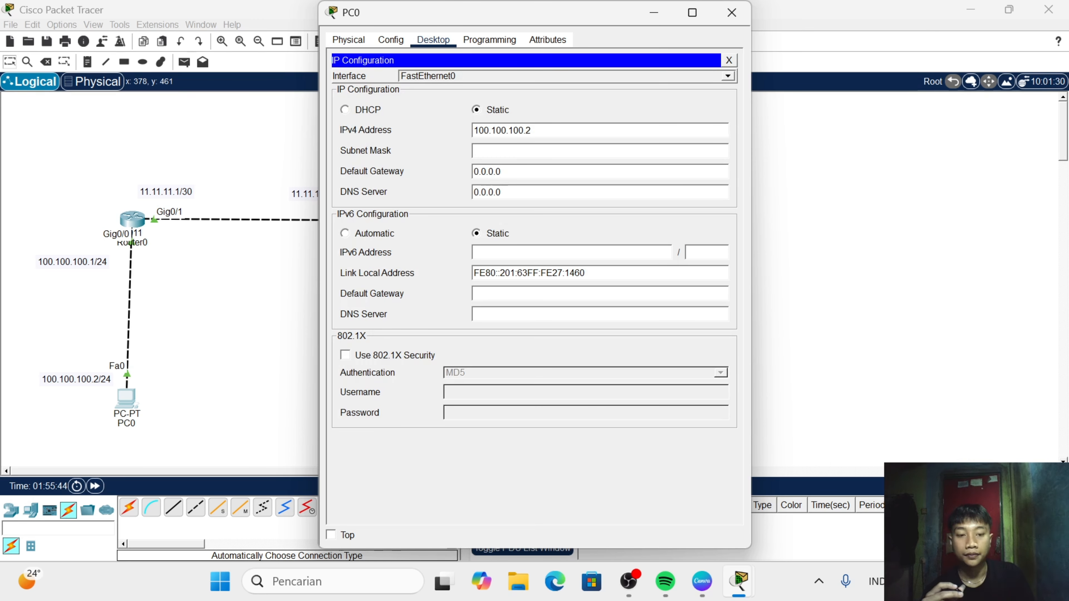
- Set PC0's subnet mask to 255.255.255.0
key(Return)
key(BackSpace)
key(BackSpace)
key(BackSpace)
key(BackSpace)
key(BackSpace)
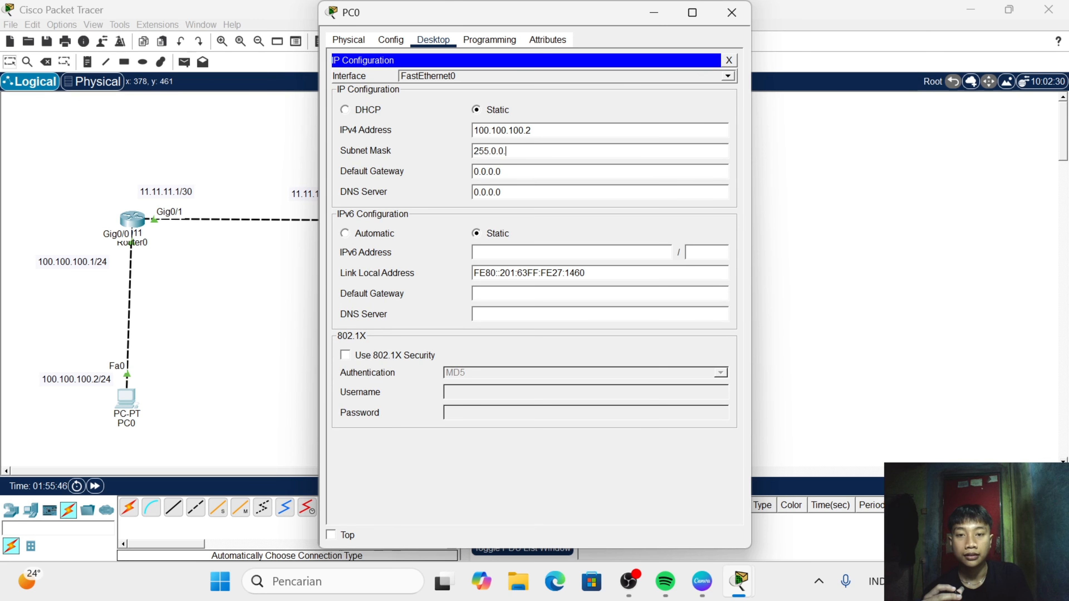
text(255)
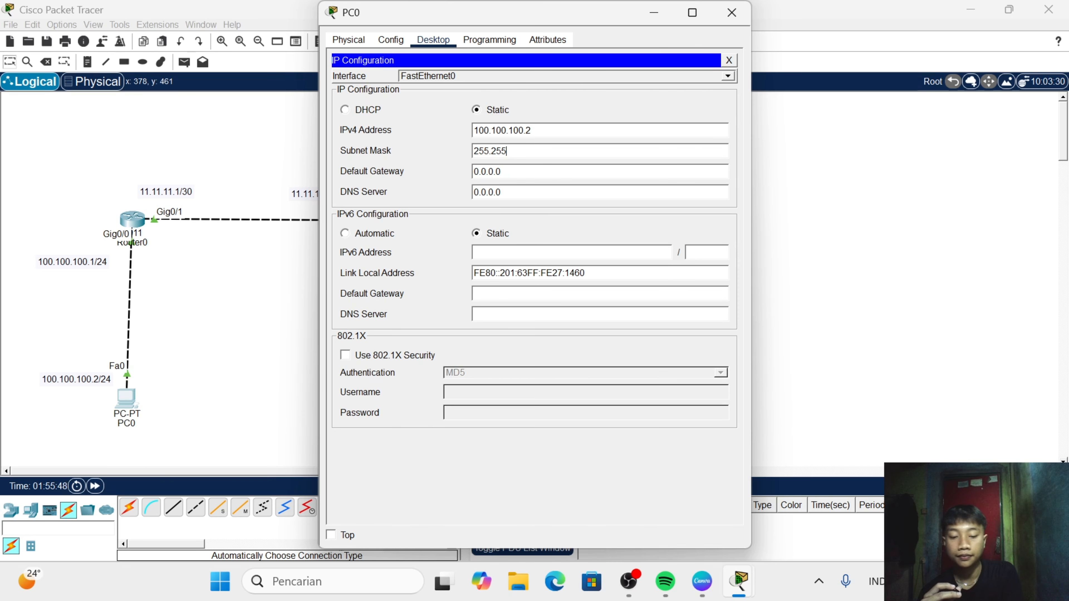
text(.255.255.)
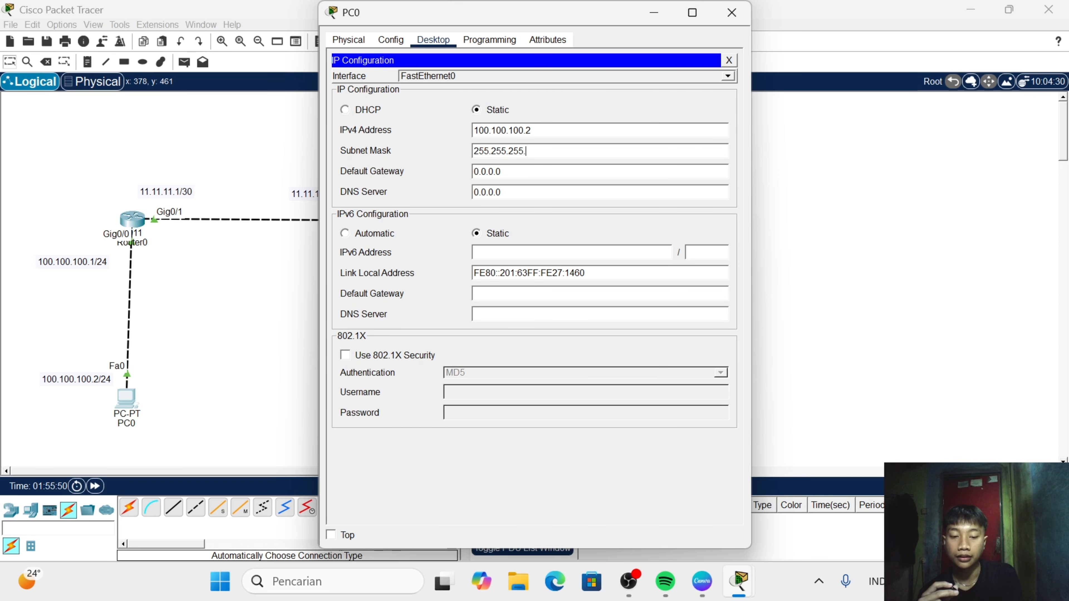
text(0)
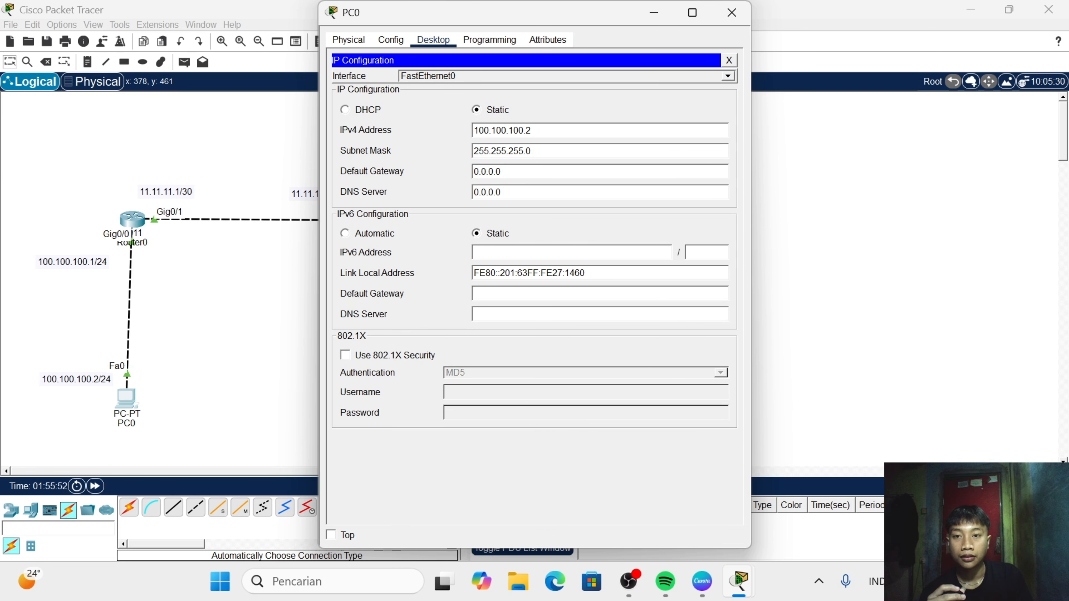
- Set PC0's default gateway to 100.100.100.1 and close its configuration window
key(BackSpace)
key(BackSpace)
key(BackSpace)
key(BackSpace)
key(BackSpace)
key(BackSpace)
key(BackSpace)
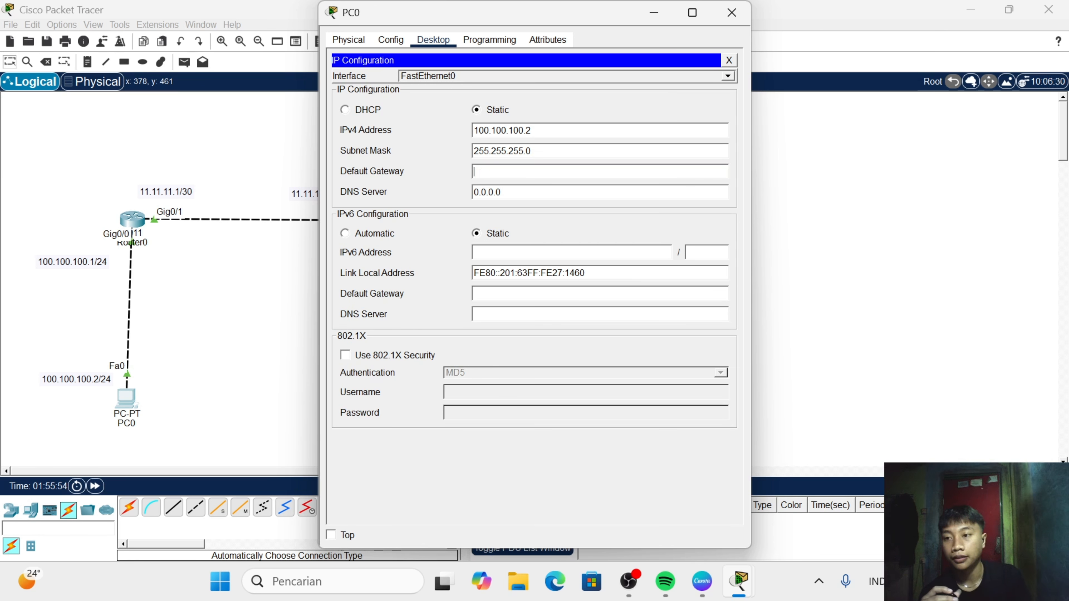
text(1)
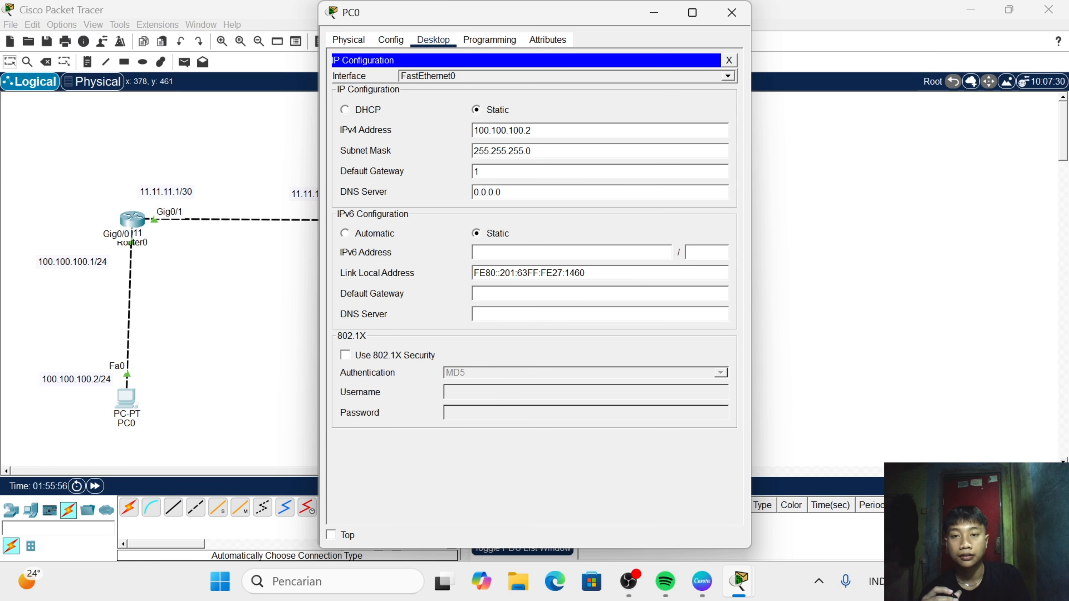
text(00.10)
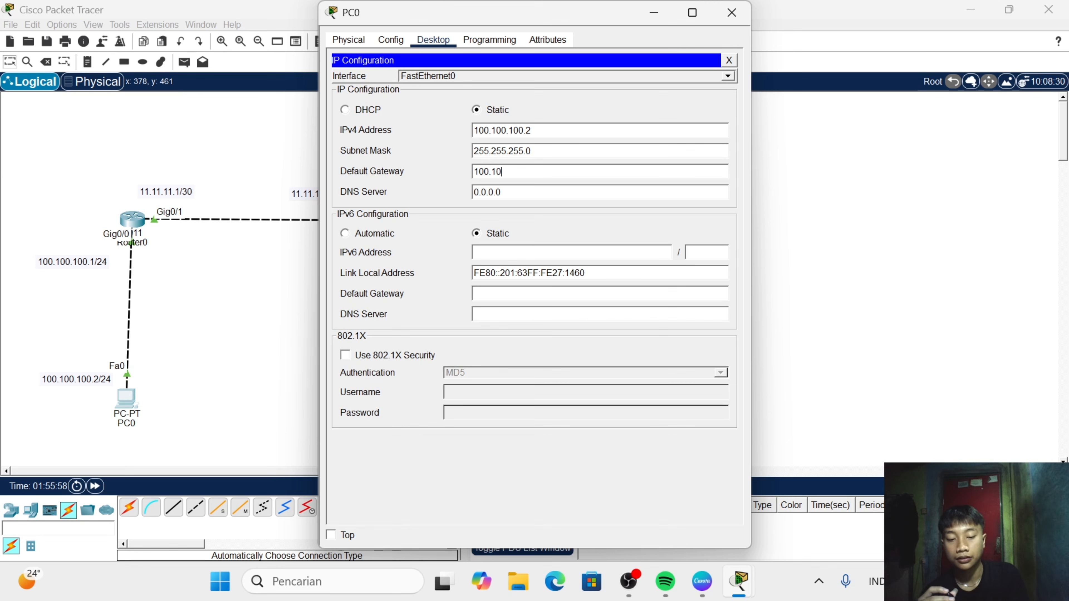
text(0.100.)
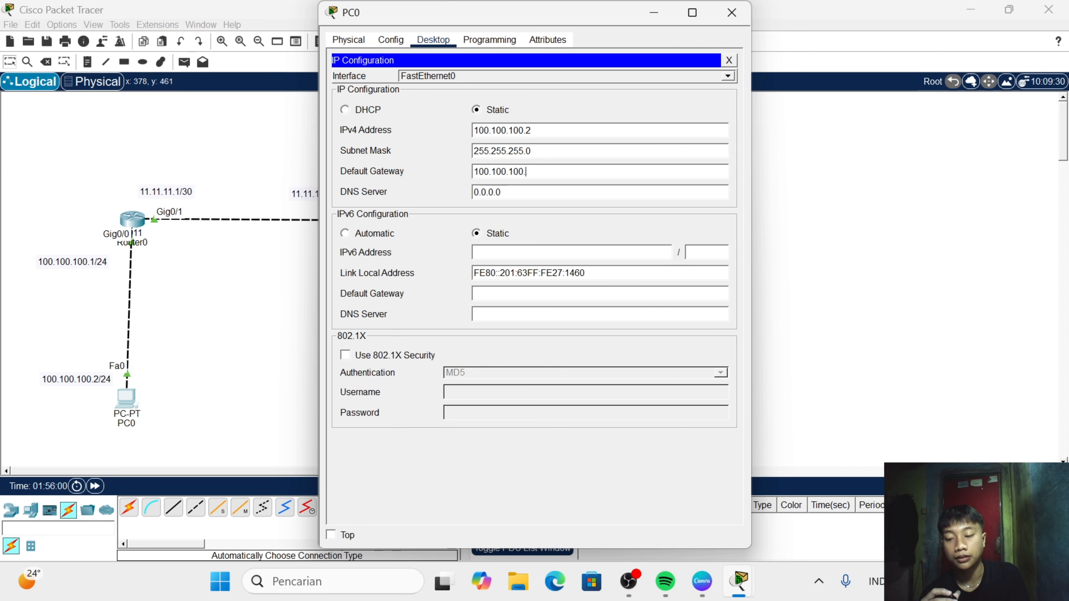
text(1)
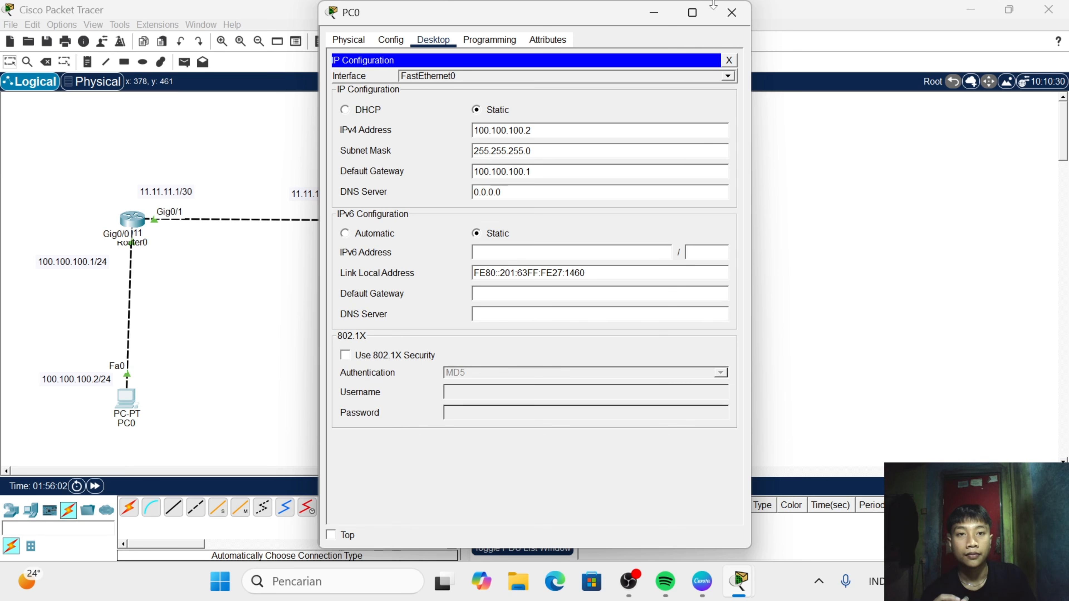
click(732, 12)
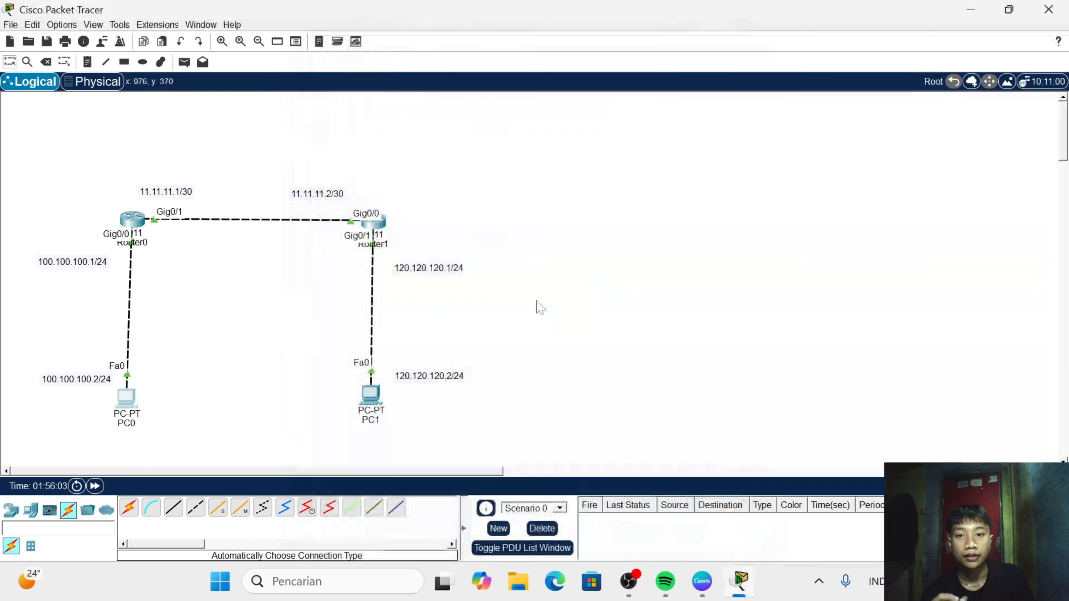
- Open PC1's IP configuration
click(365, 399)
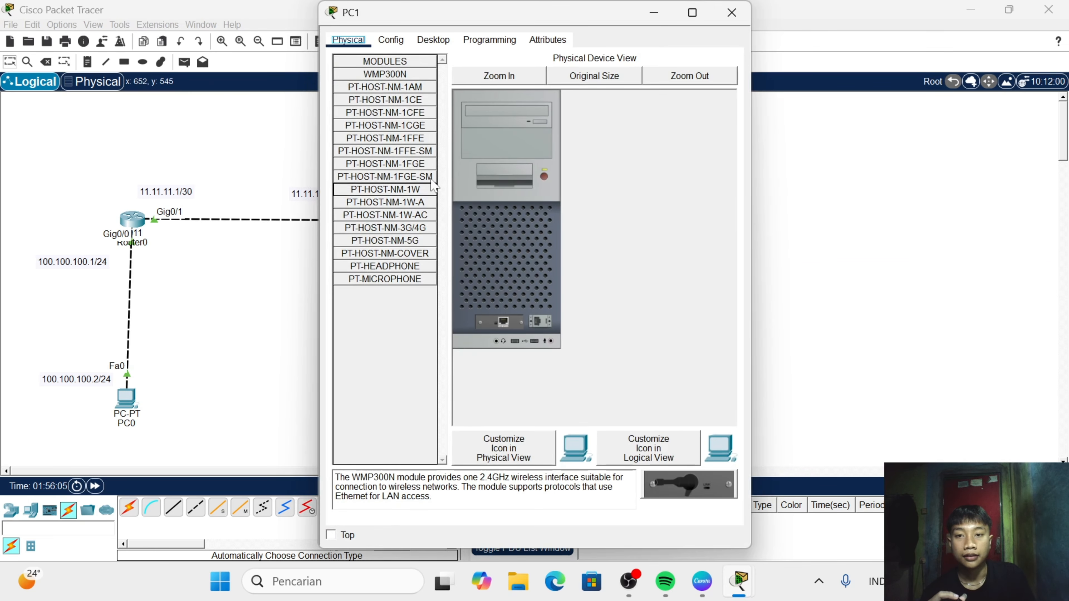
click(421, 44)
click(370, 86)
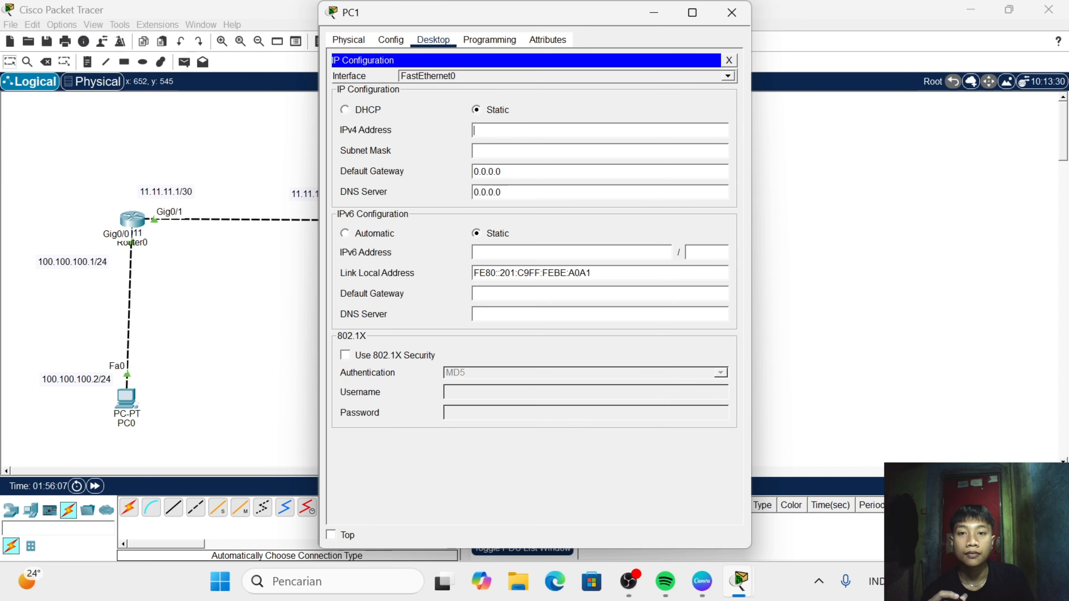
- Try 120.120.120.0 and 120.120.120.1 as PC1's static IPv4 address
text(1)
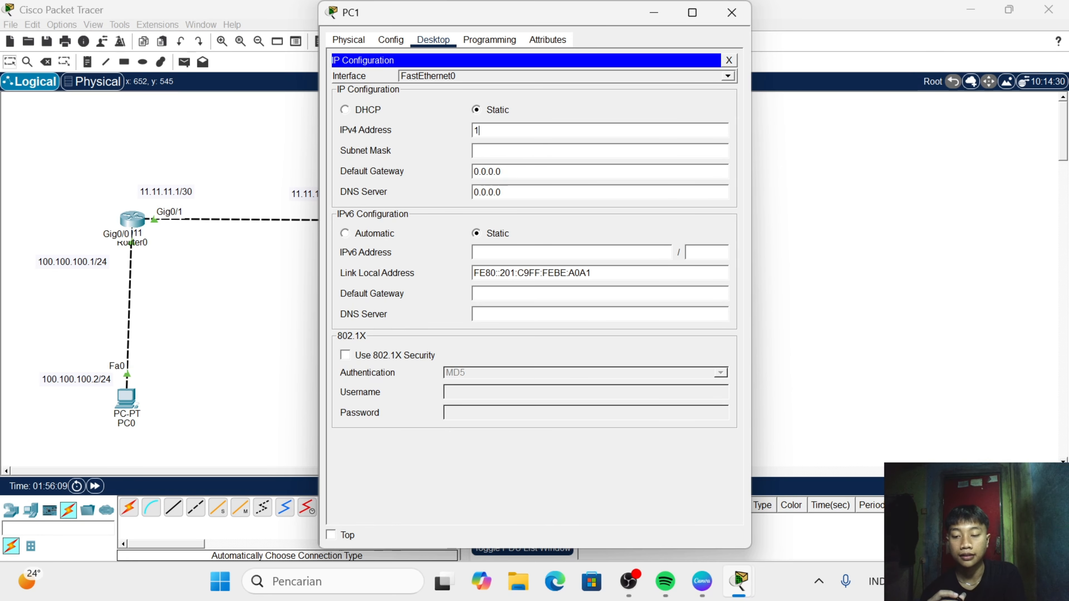
text(20.120.12)
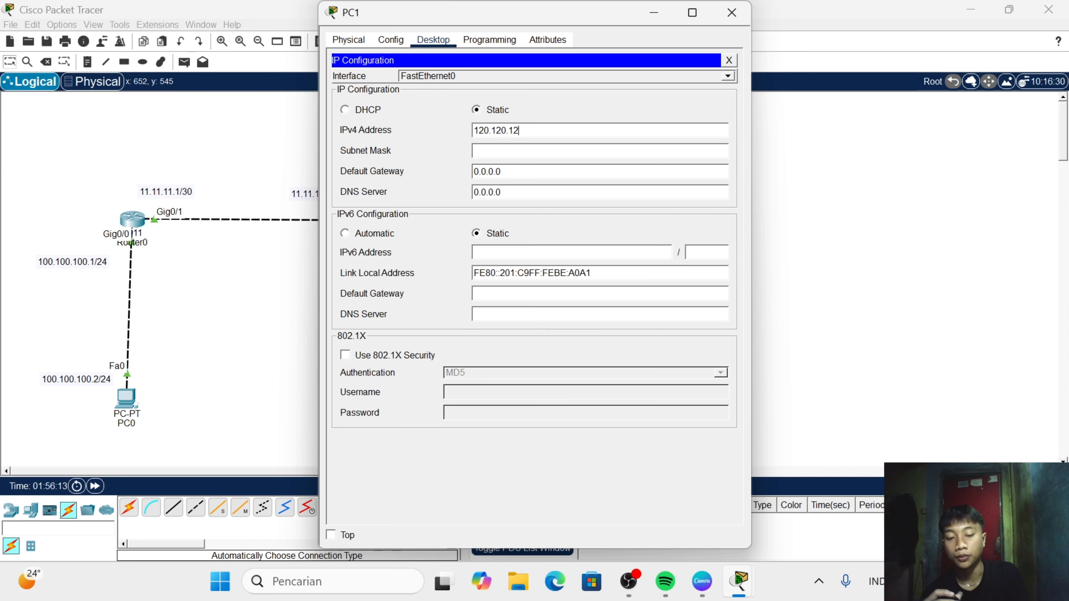
text(0.0)
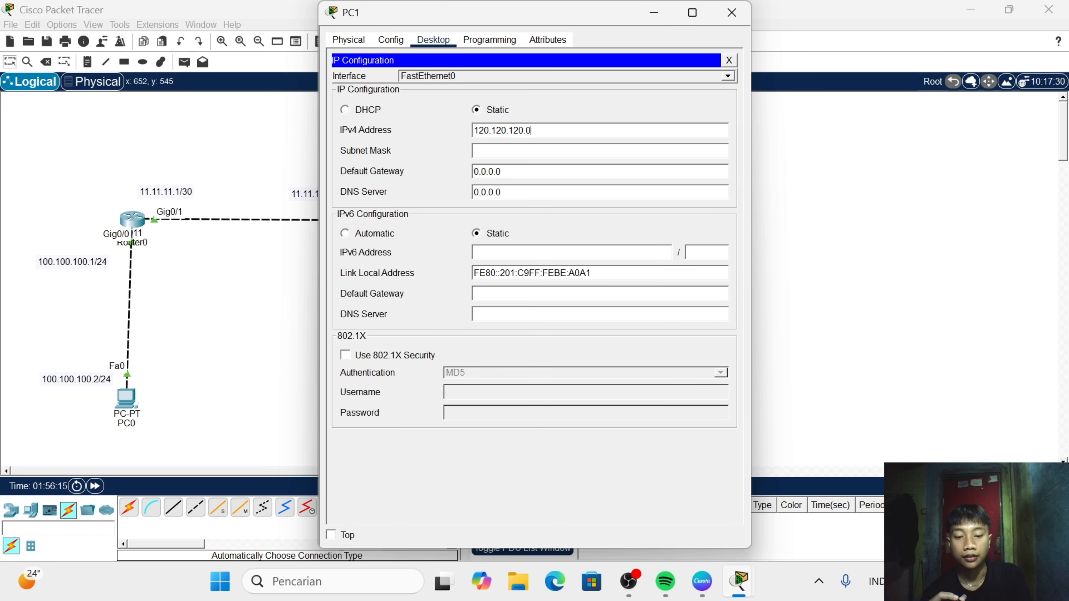
key(Tab)
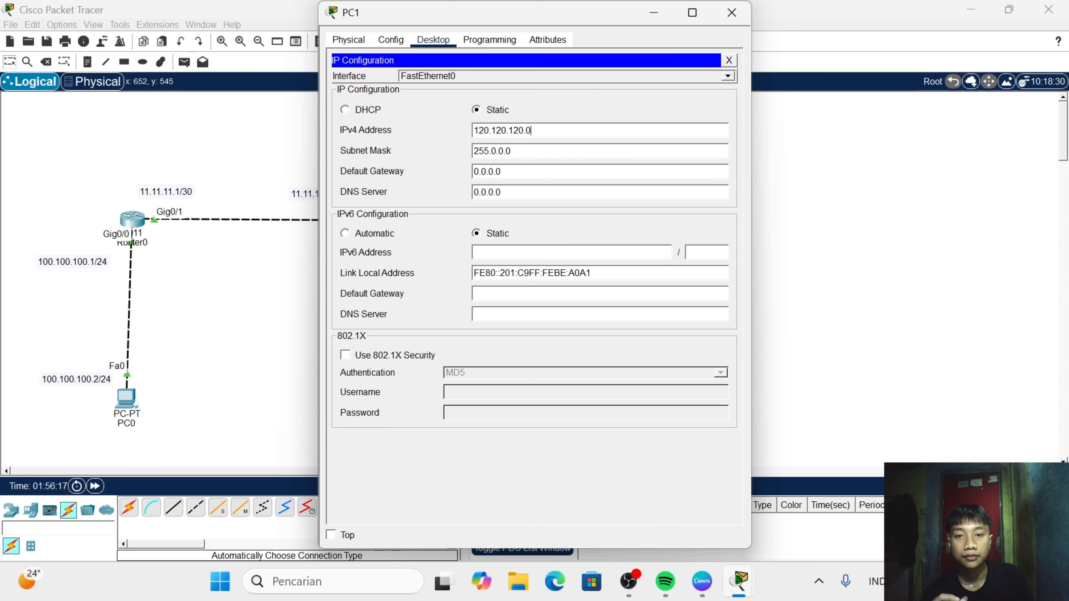
- Set PC1's static IPv4 address to 120.120.120.2
text(1)
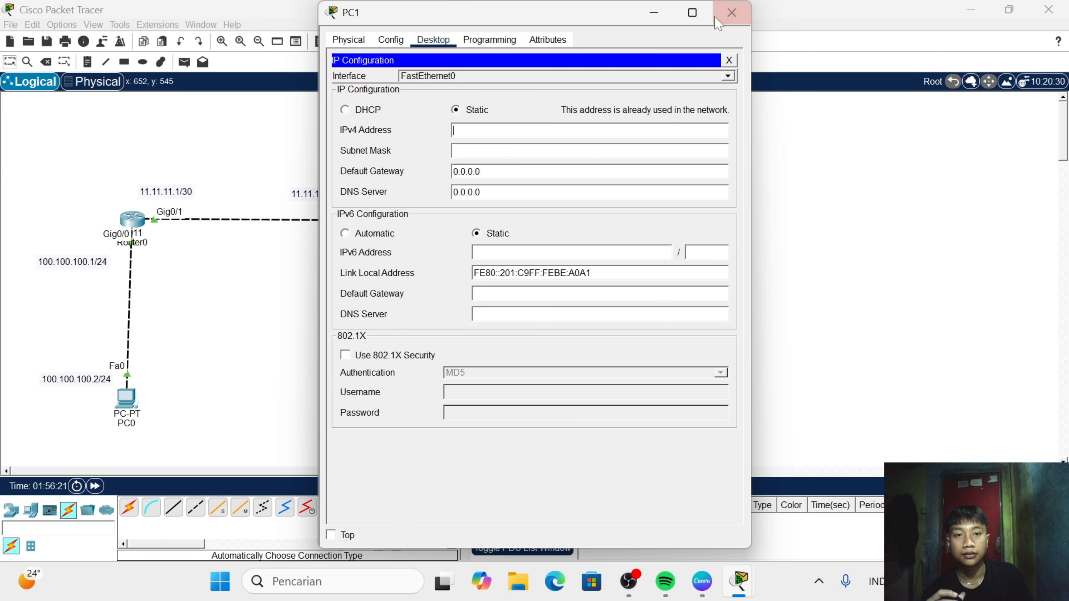
text(12)
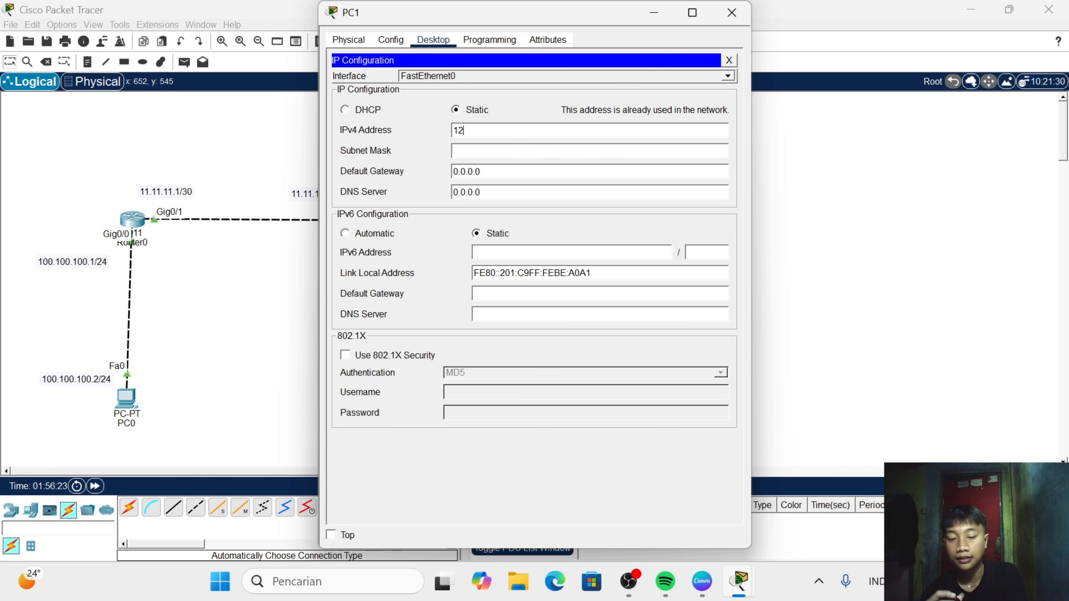
text(0.120.)
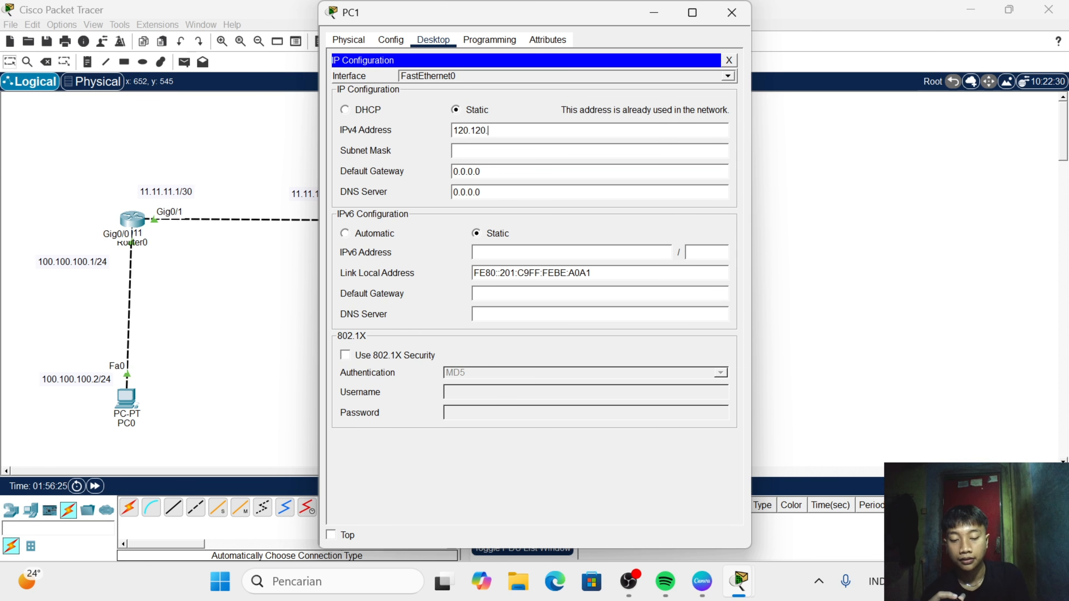
text(120.2)
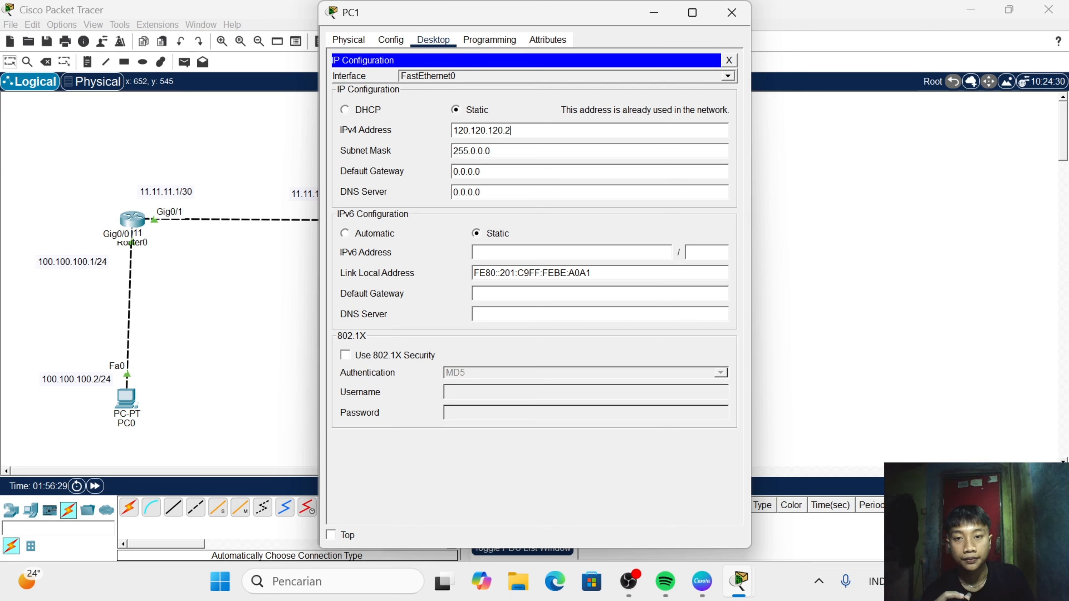
- Set PC1's subnet mask to 255.255.255.0
key(BackSpace)
key(BackSpace)
key(BackSpace)
key(BackSpace)
key(BackSpace)
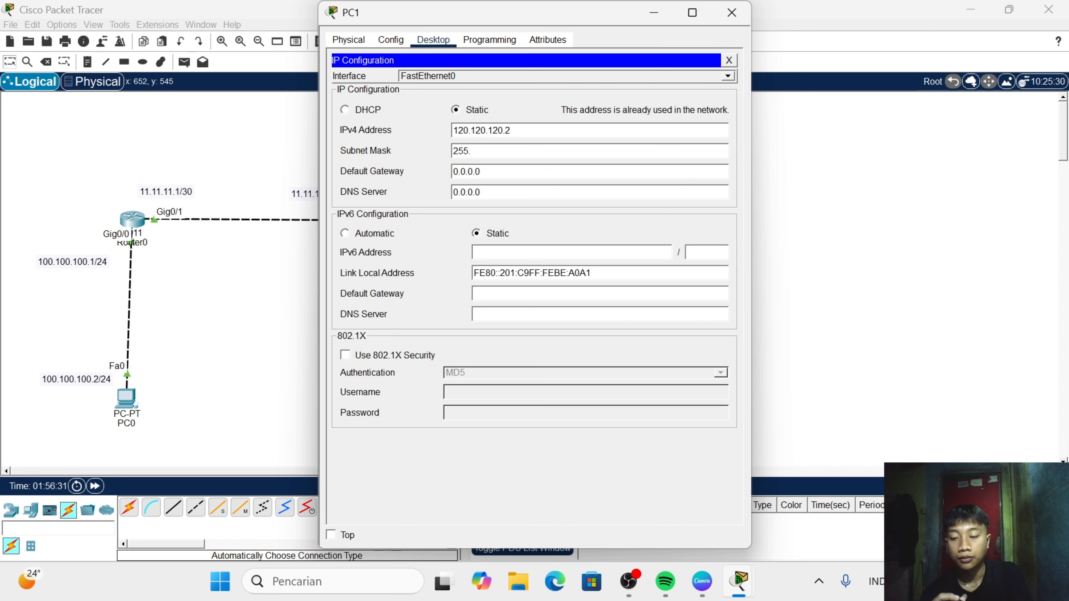
text(255.255.)
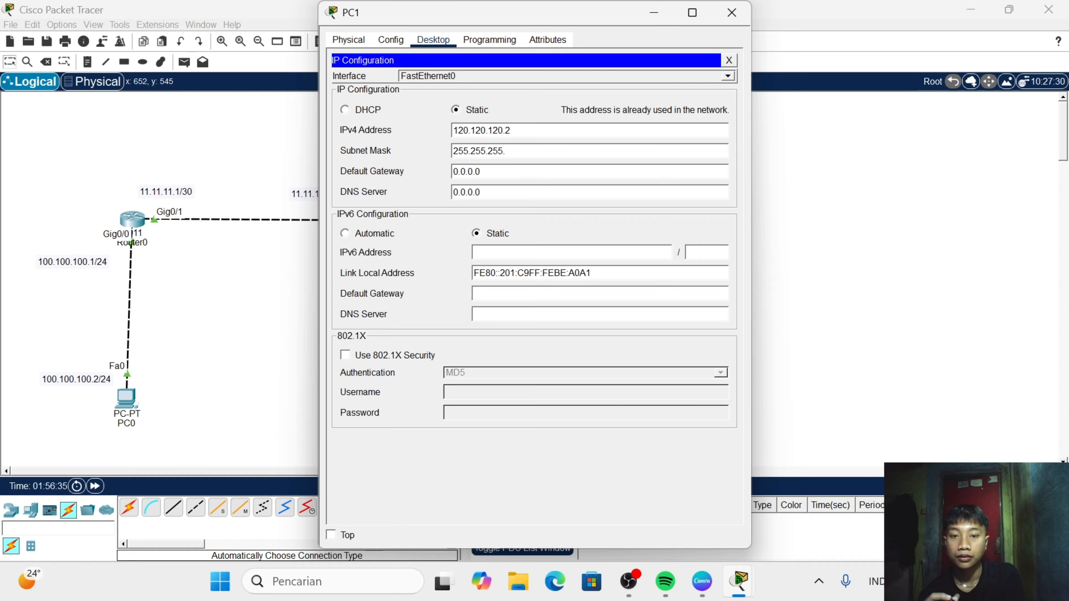
text(0)
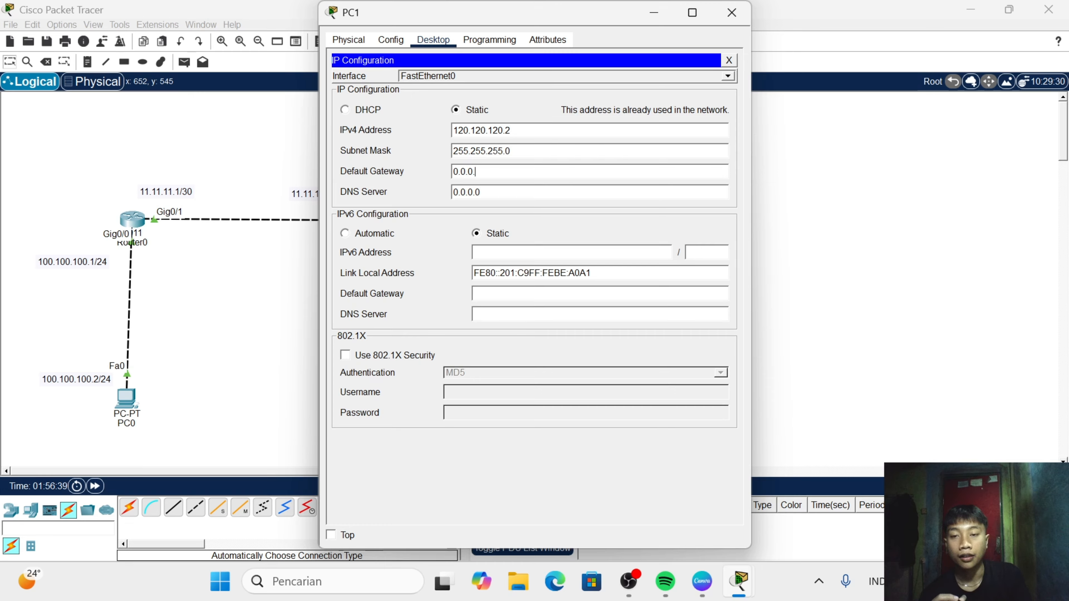
- Set PC1's default gateway to 120.120.120.1 and close its configuration window
key(BackSpace)
key(BackSpace)
key(BackSpace)
key(BackSpace)
key(BackSpace)
key(BackSpace)
text(120)
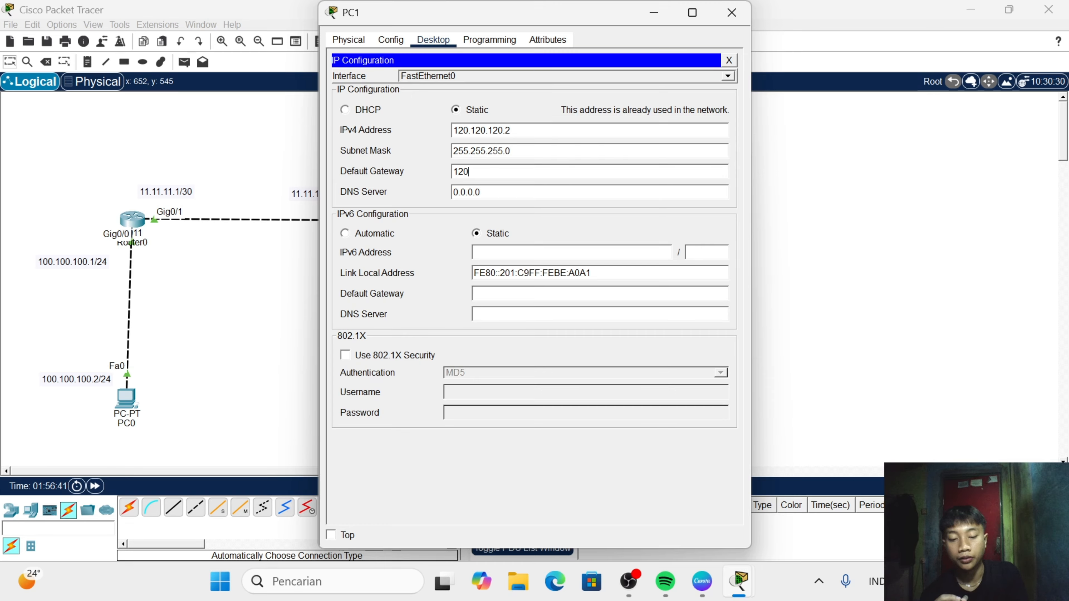
text(.120.)
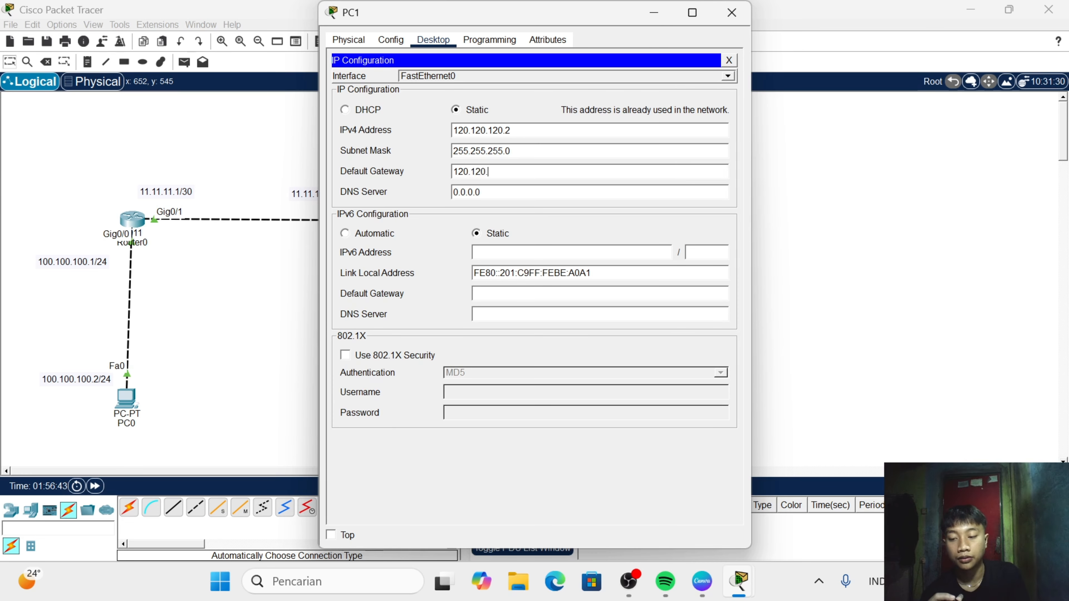
text(120.1)
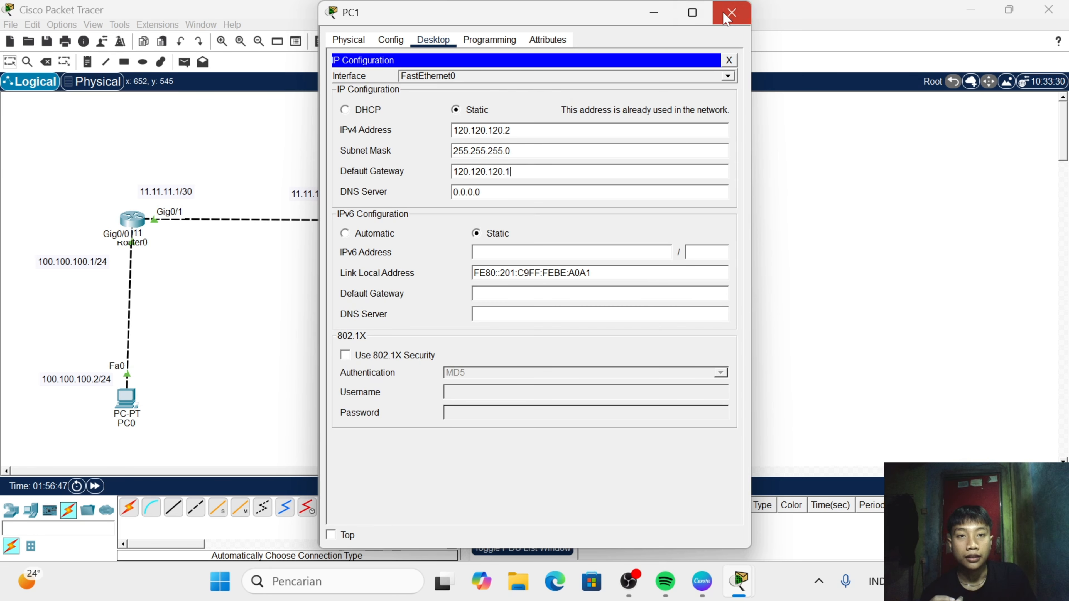
click(732, 12)
- Send a simple PDU from PC0 to PC1 and fire it again to test connectivity between them
click(184, 63)
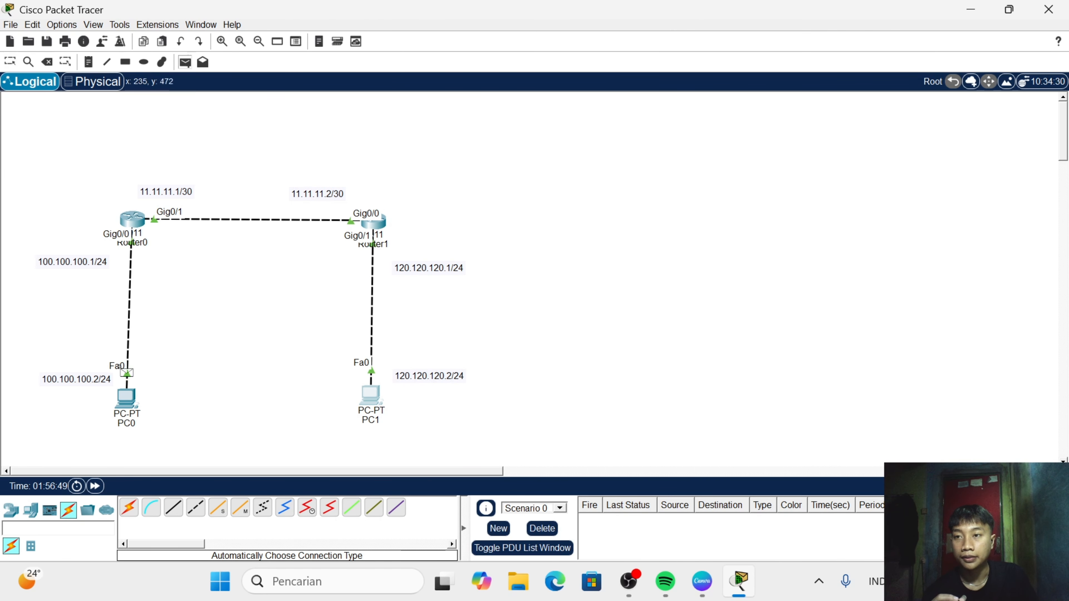
click(129, 400)
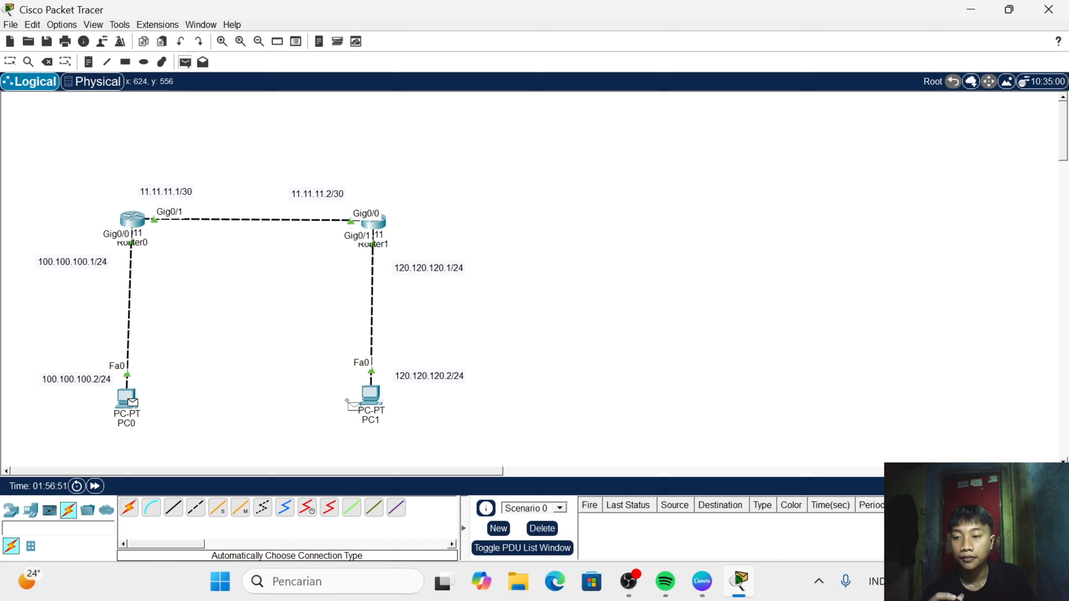
click(371, 396)
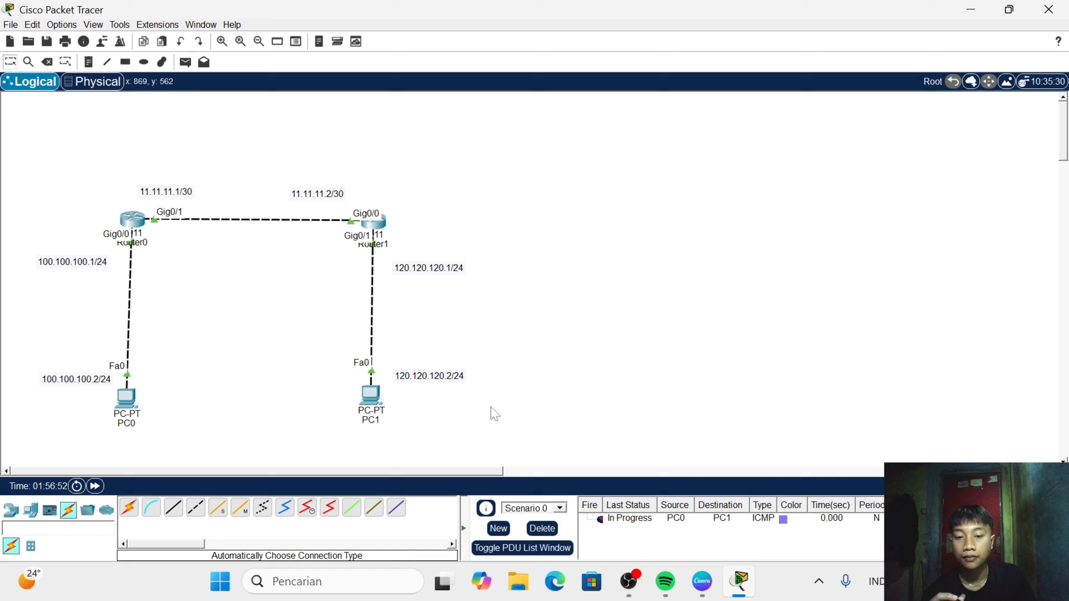
click(595, 519)
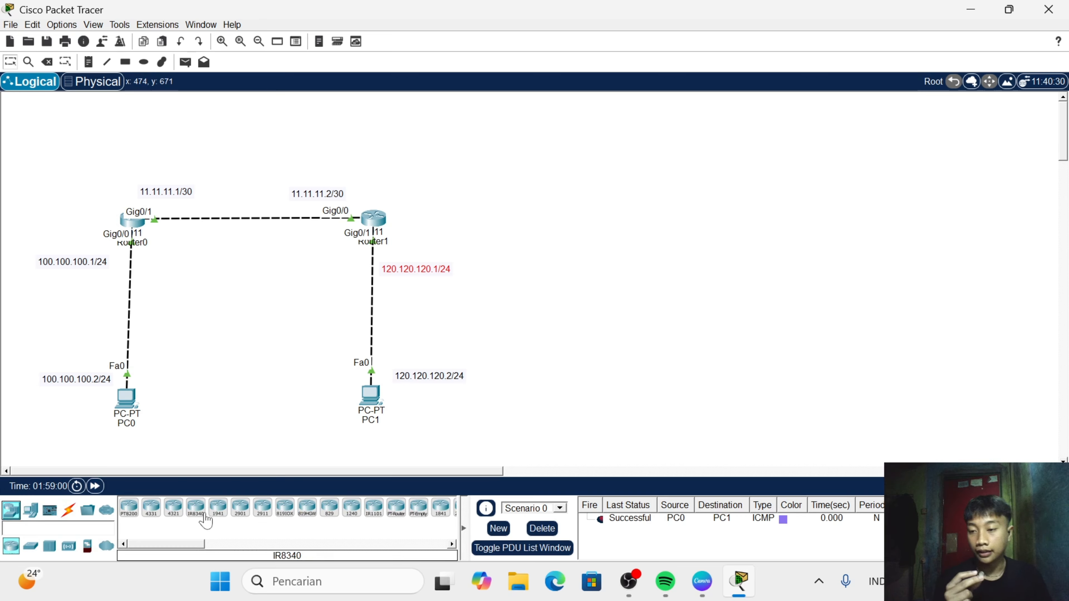
- Add a third 2911 router to the right of Router1 and a third PC-PT below it
click(263, 508)
click(552, 220)
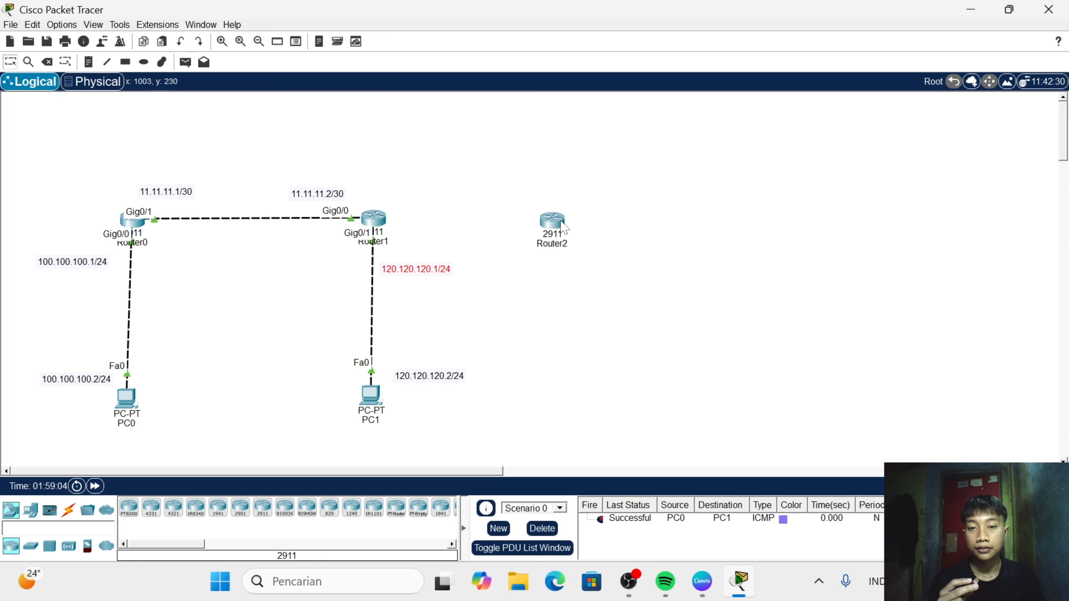
click(30, 510)
click(129, 507)
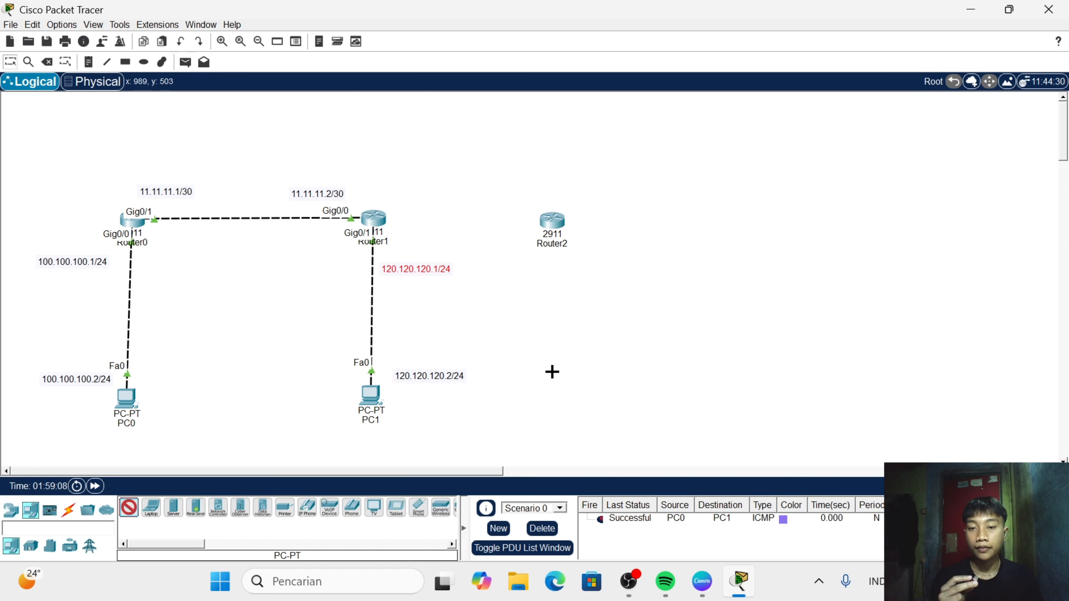
click(556, 391)
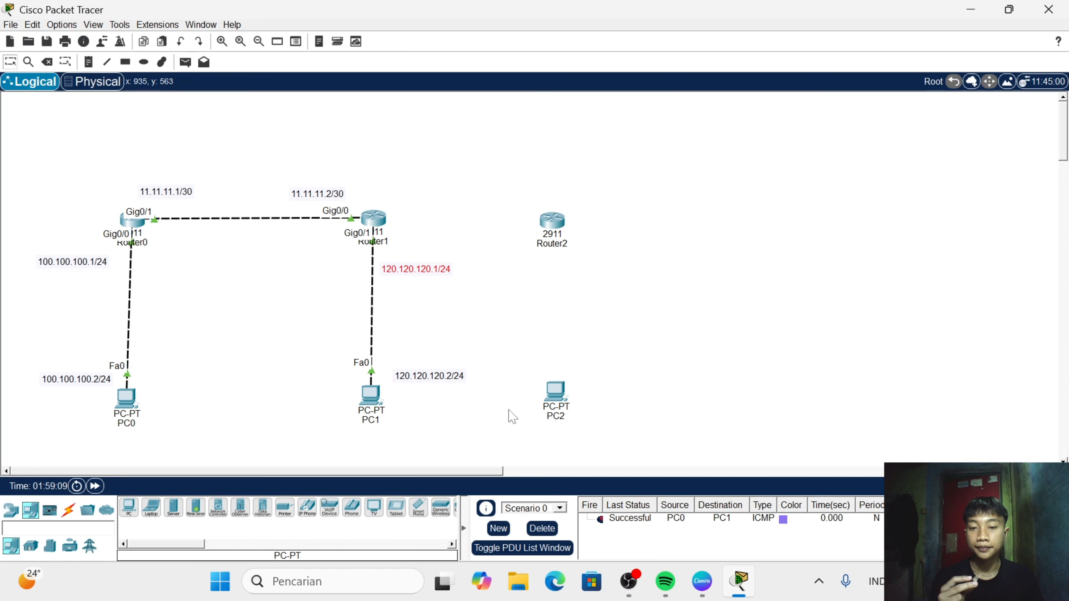
- Connect Router1 to Router2 with an automatically chosen cable
click(68, 509)
click(128, 507)
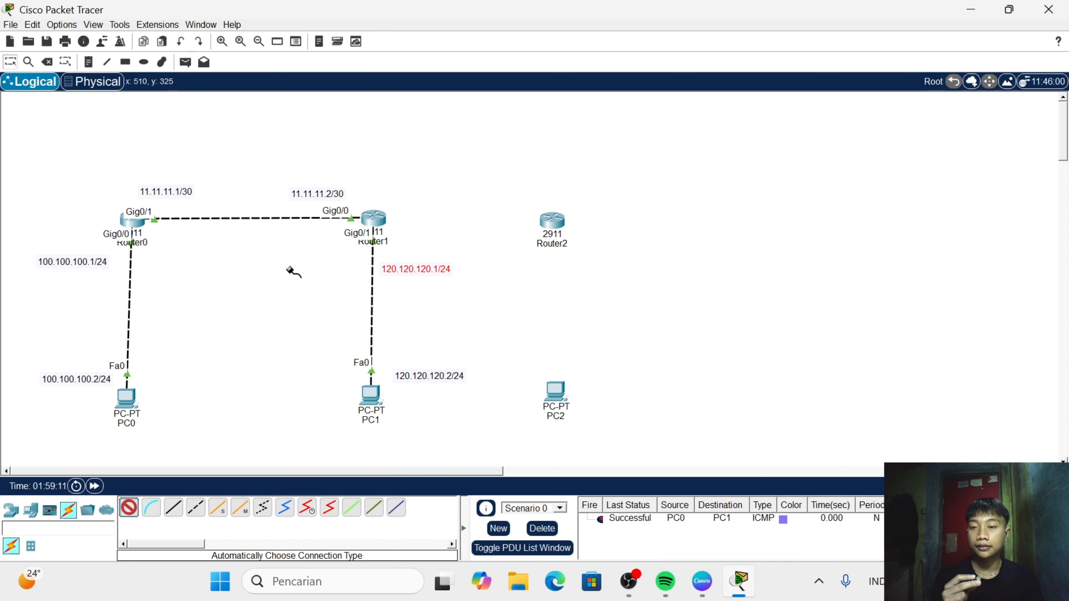
click(374, 218)
click(552, 219)
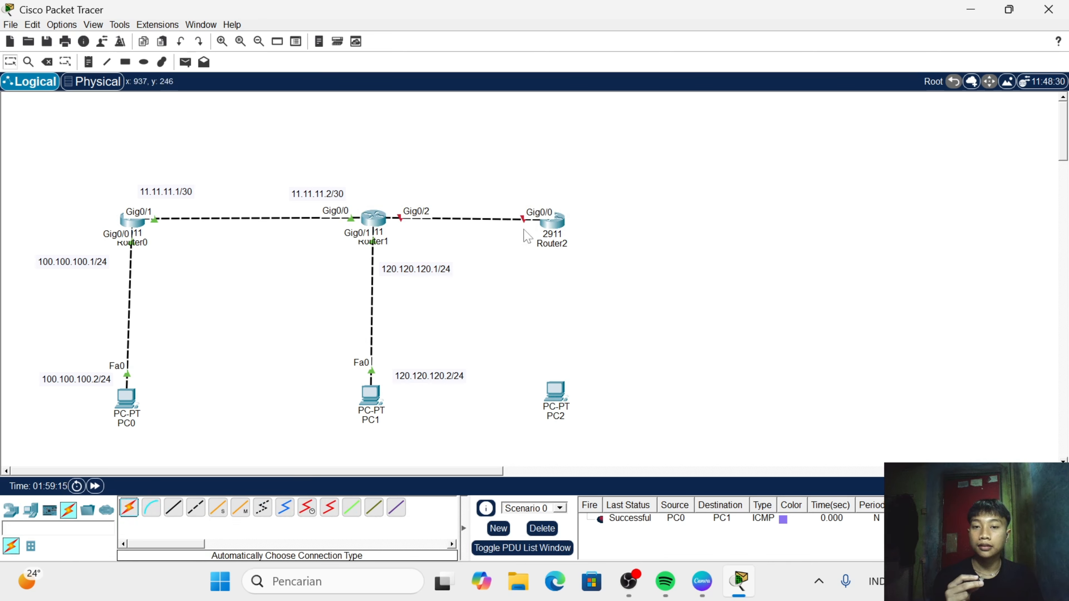
- Connect Router2 to PC2 with an automatically chosen cable and nudge PC2 into line below the router
click(129, 507)
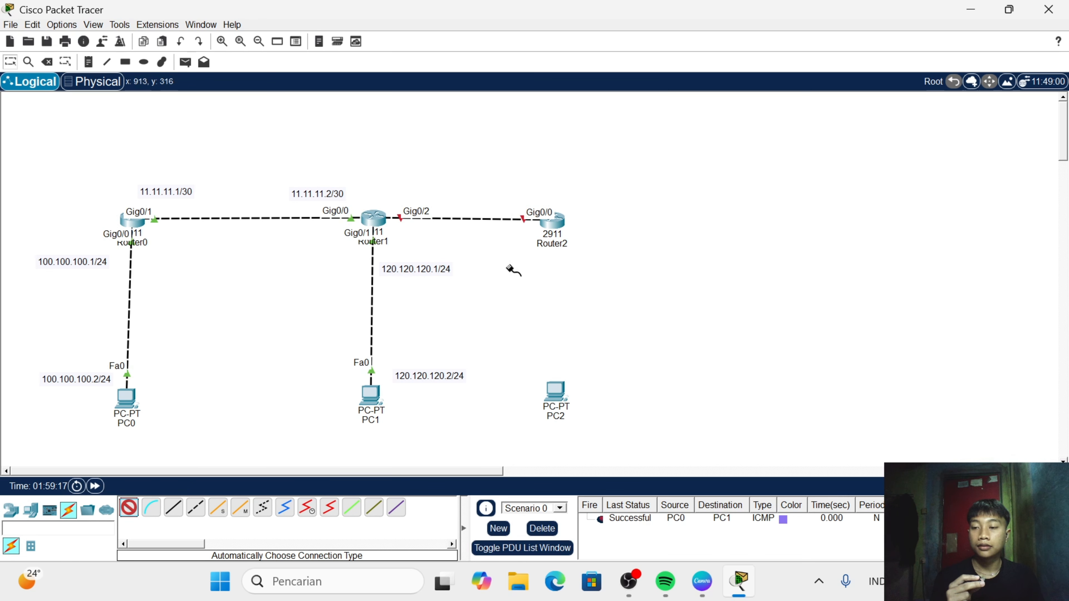
click(549, 222)
click(555, 391)
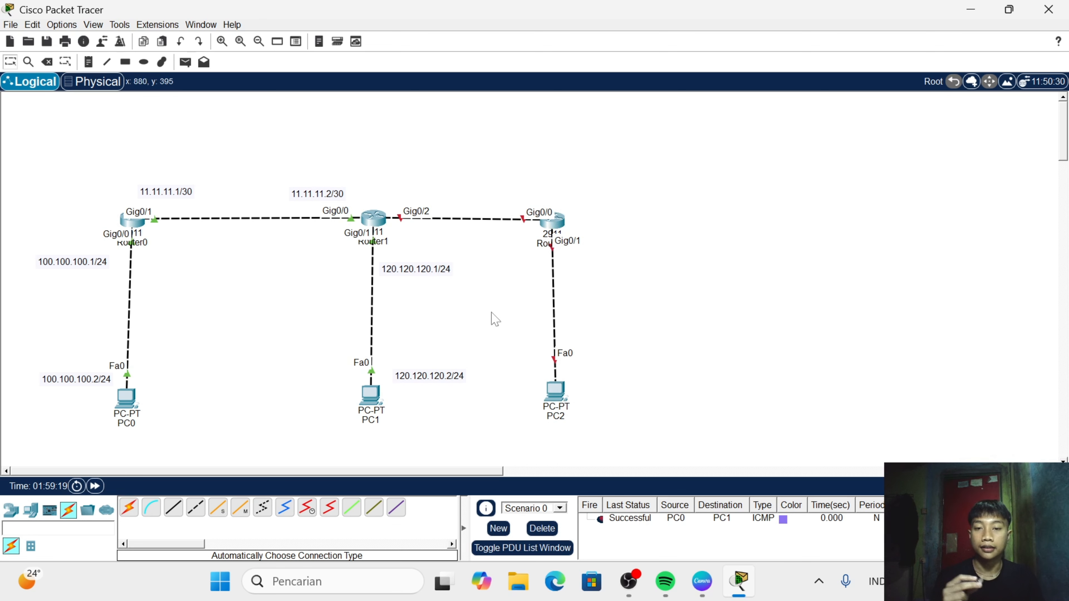
drag(557, 394, 554, 396)
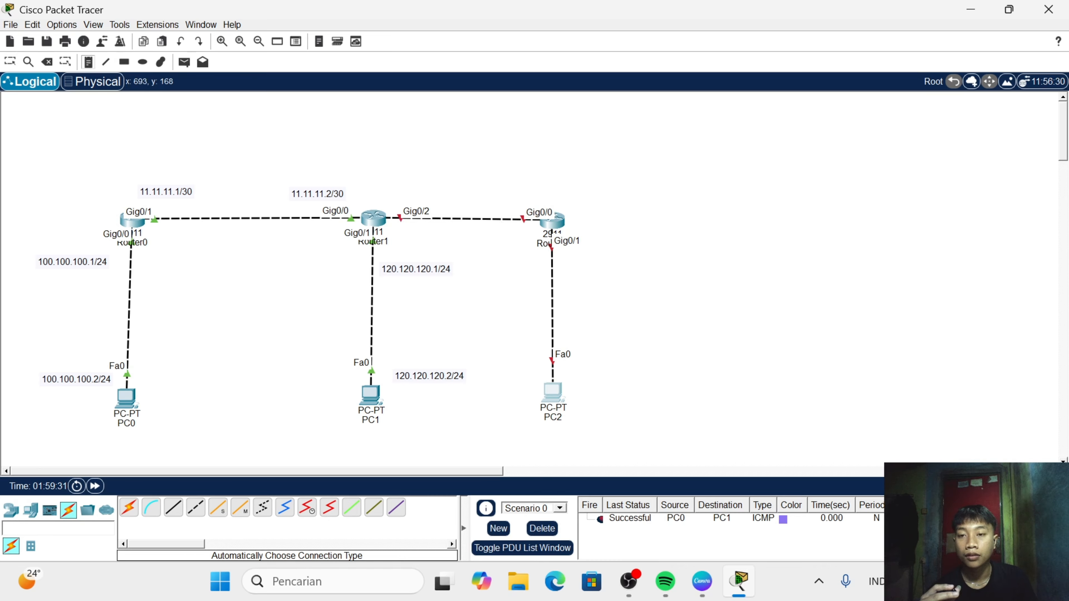
- Add the note 12.12.12.1/30 above Router1's Gig0/2 port
click(383, 177)
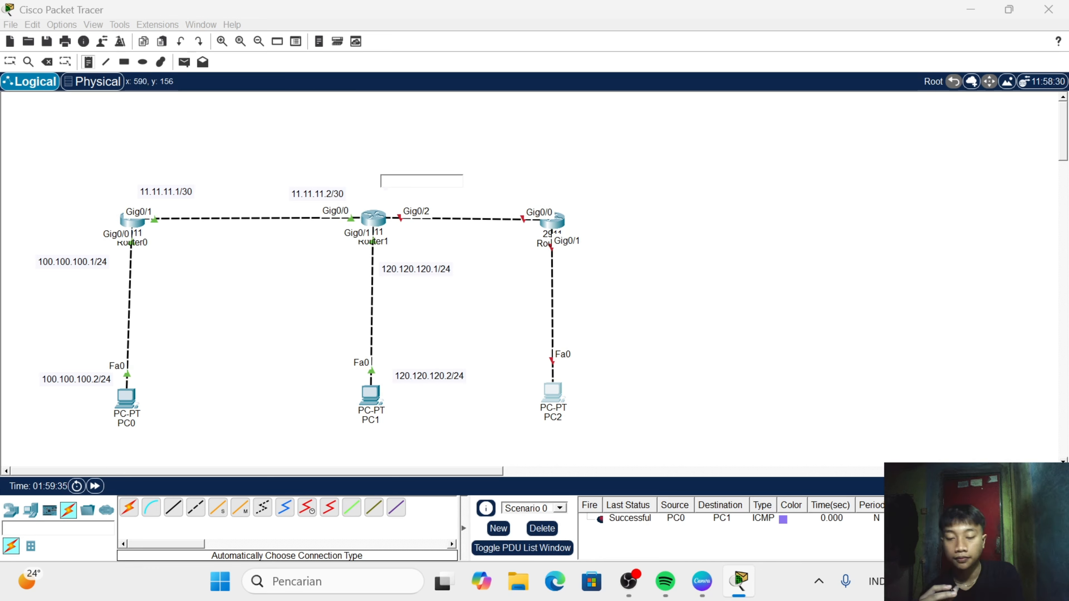
text(12)
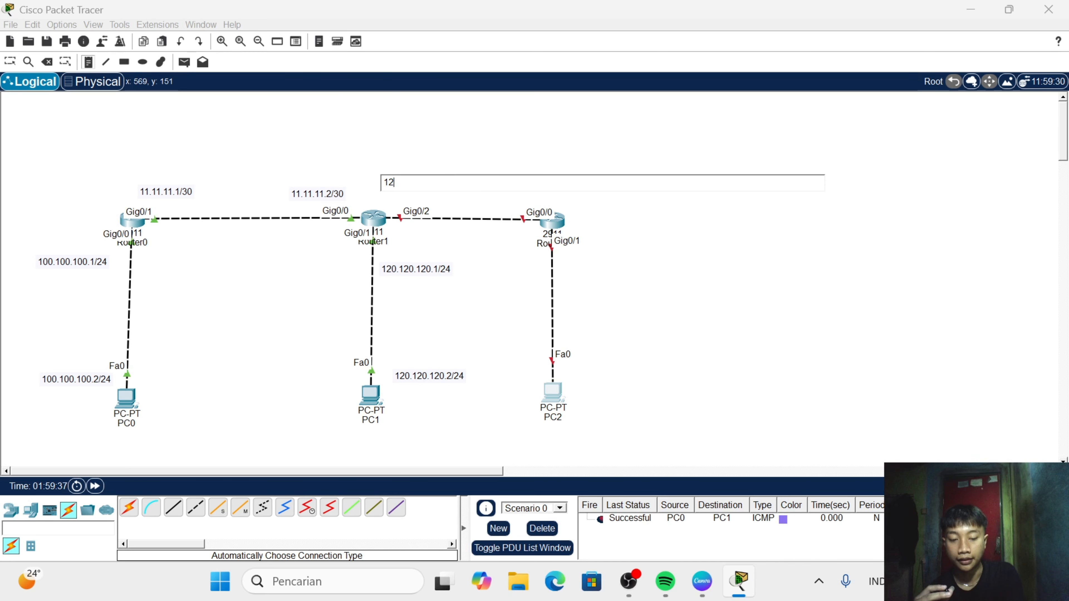
text(.12.1)
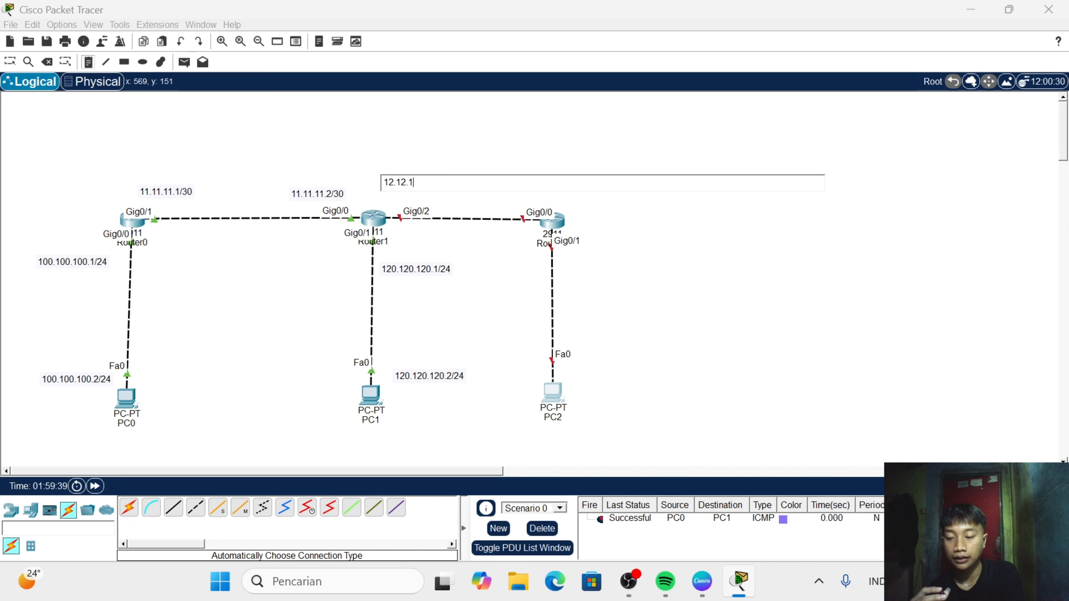
text(2.)
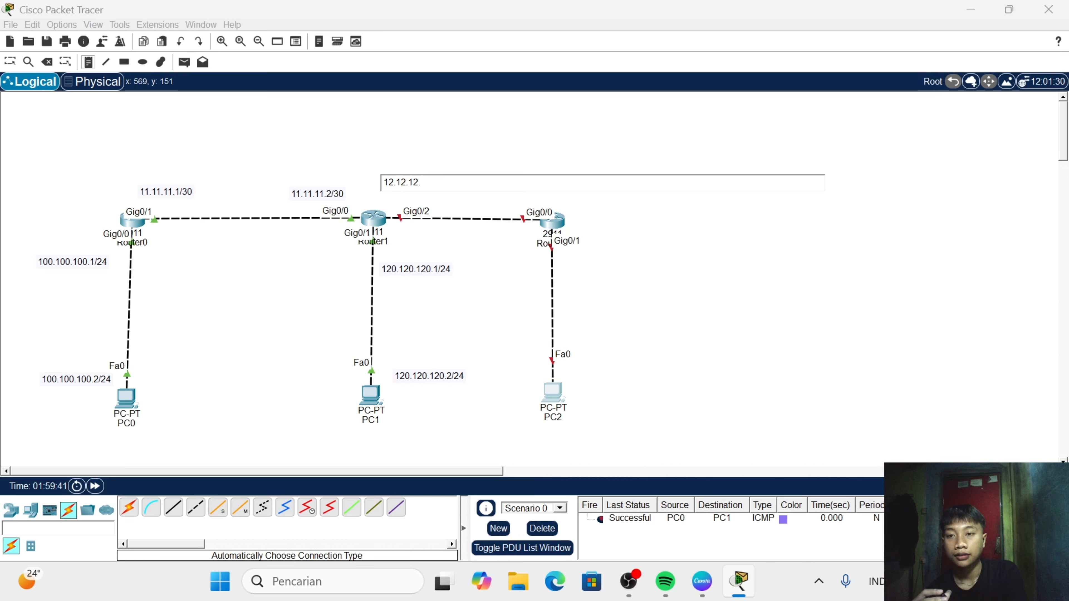
text(1)
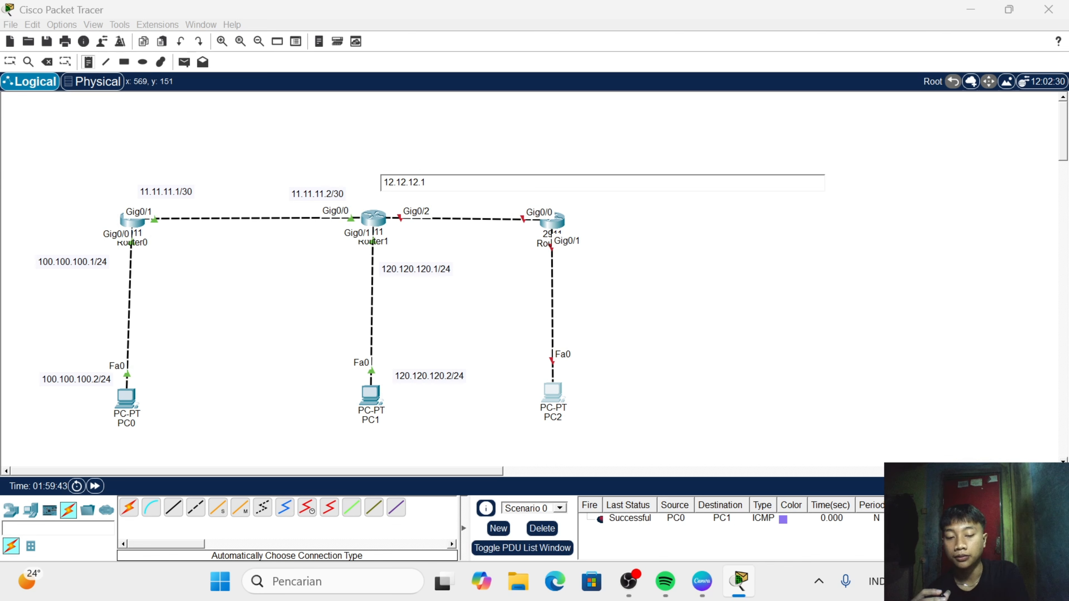
text(/3)
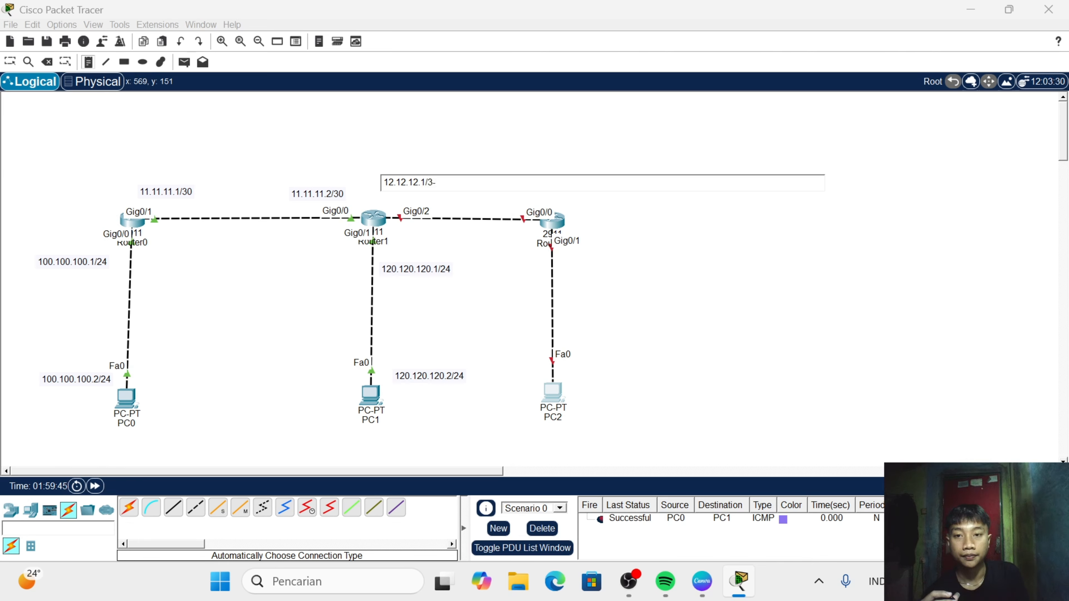
text(0)
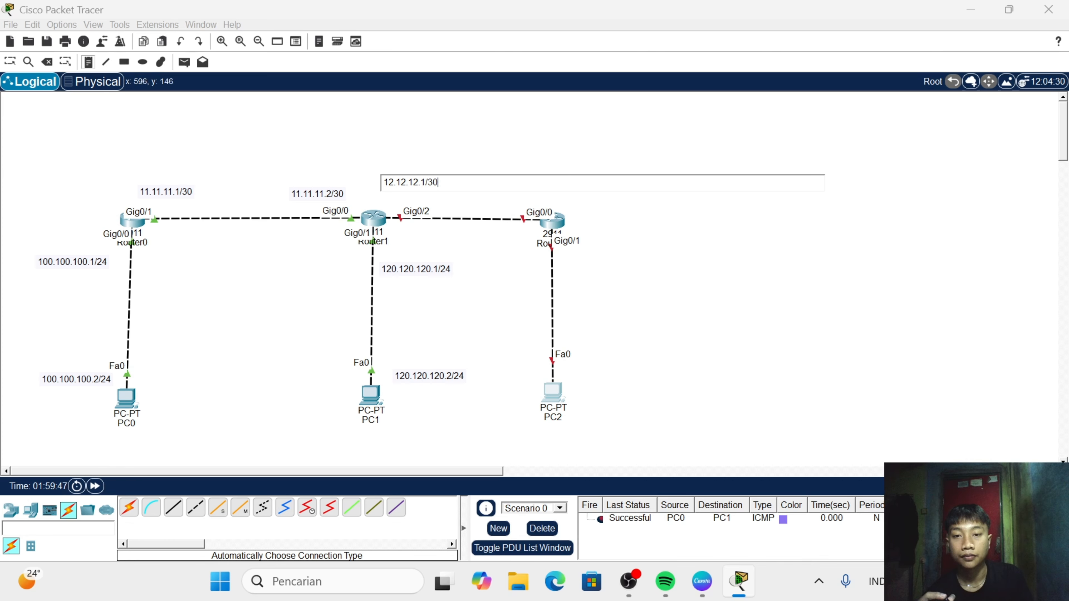
- Add the note 12.12.12.2/30 beside Router2's Gig0/0 port on the link from Router1
click(486, 204)
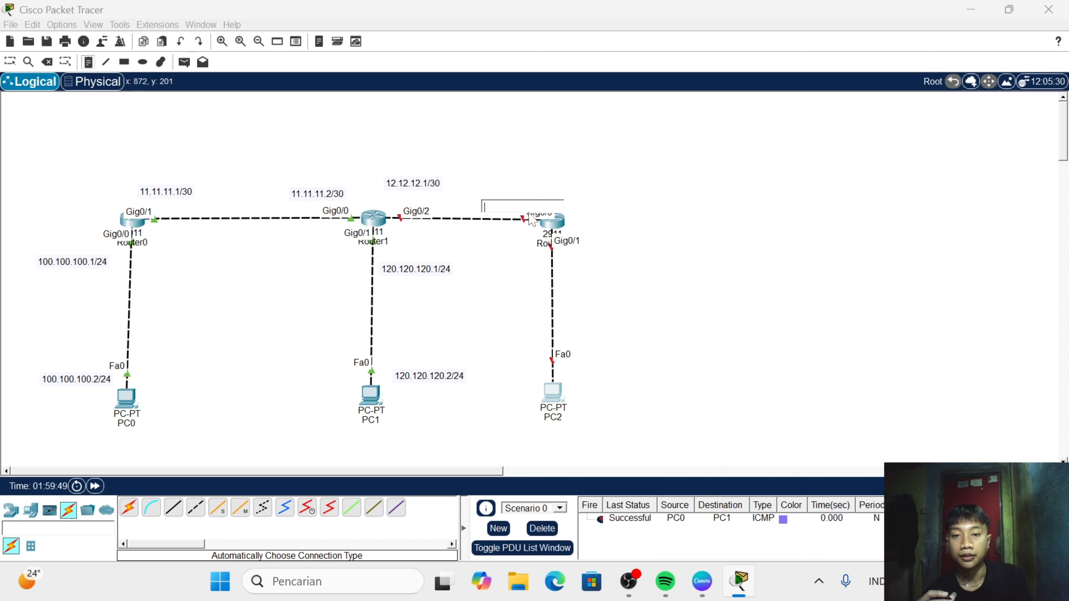
text(12)
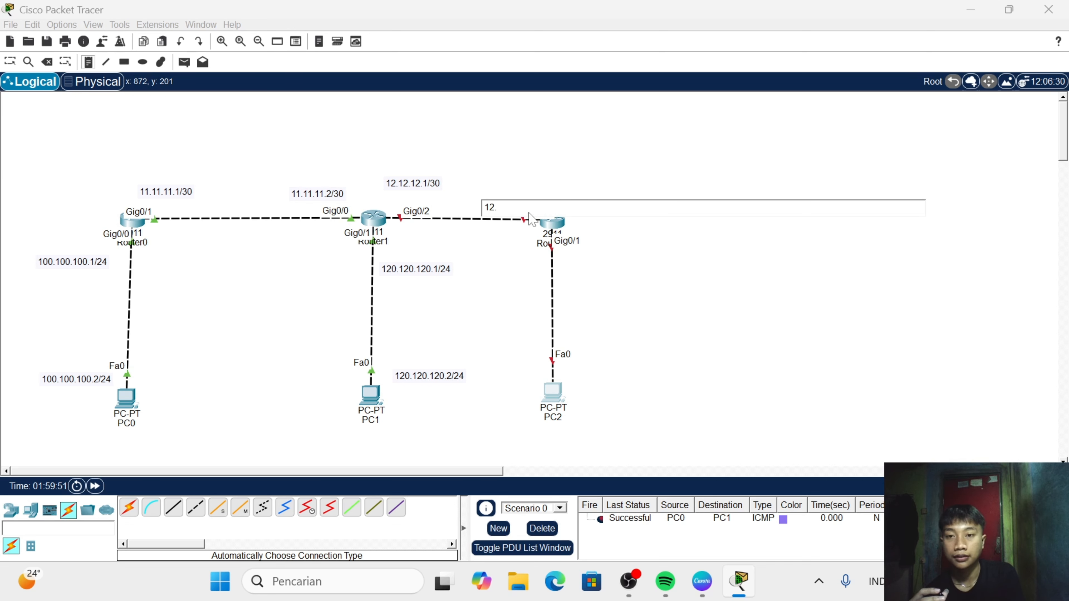
text(.12.12)
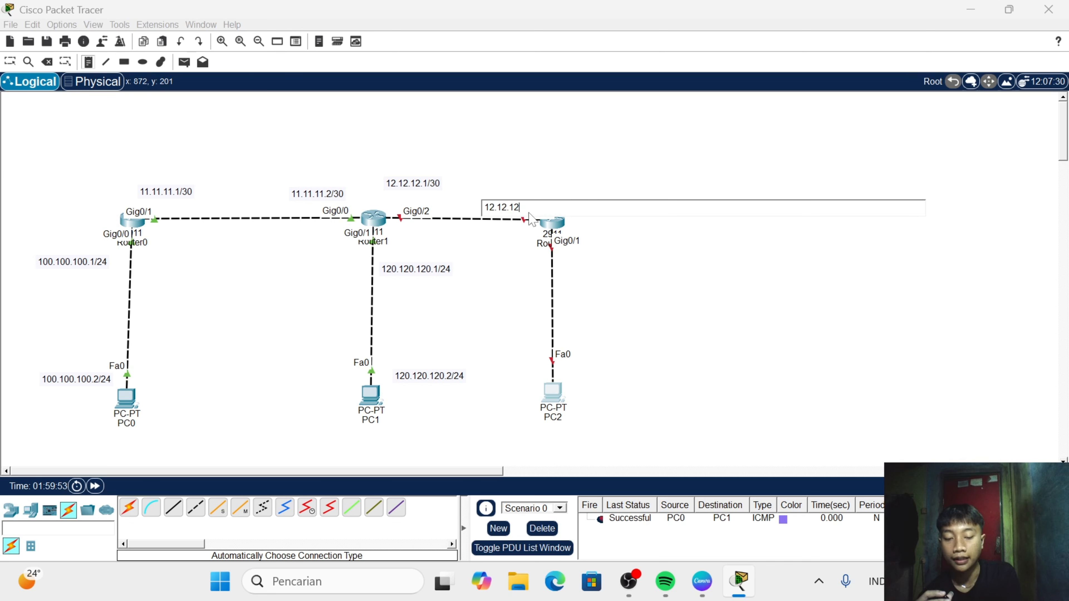
text(.2)
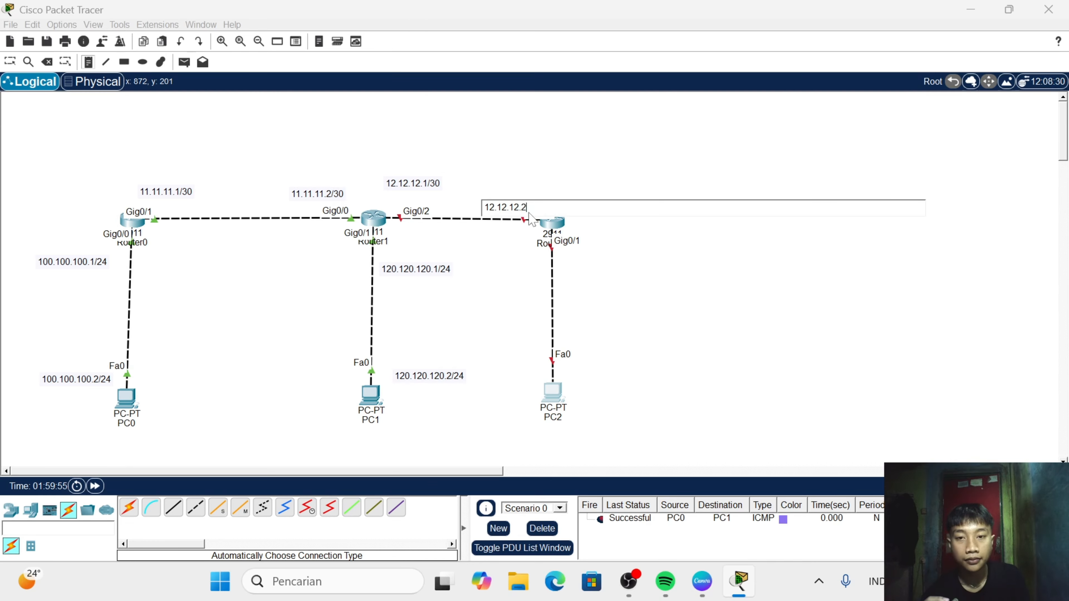
text(/3)
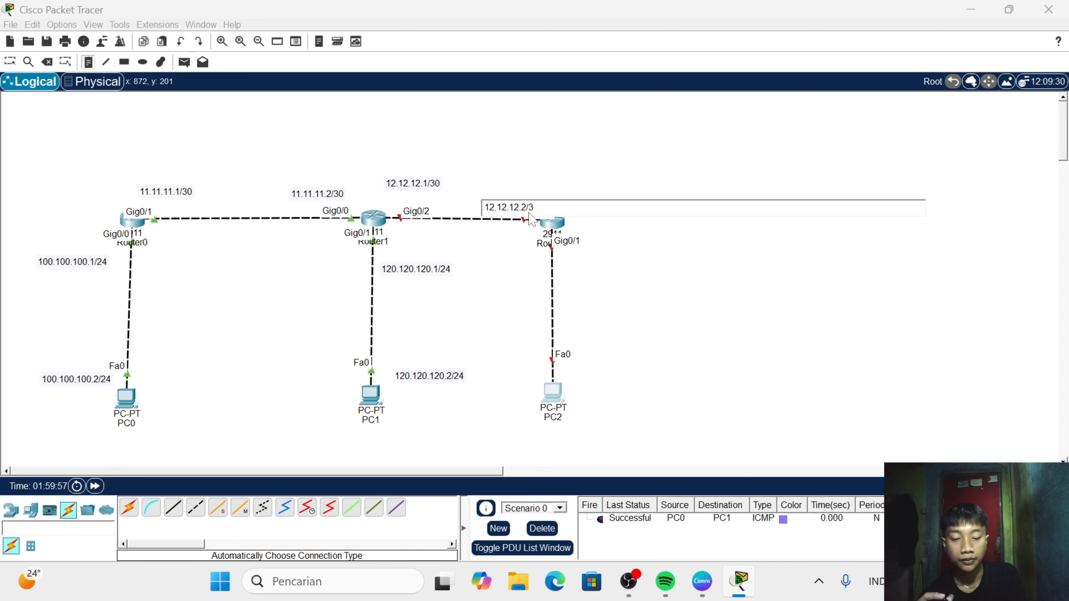
text(0)
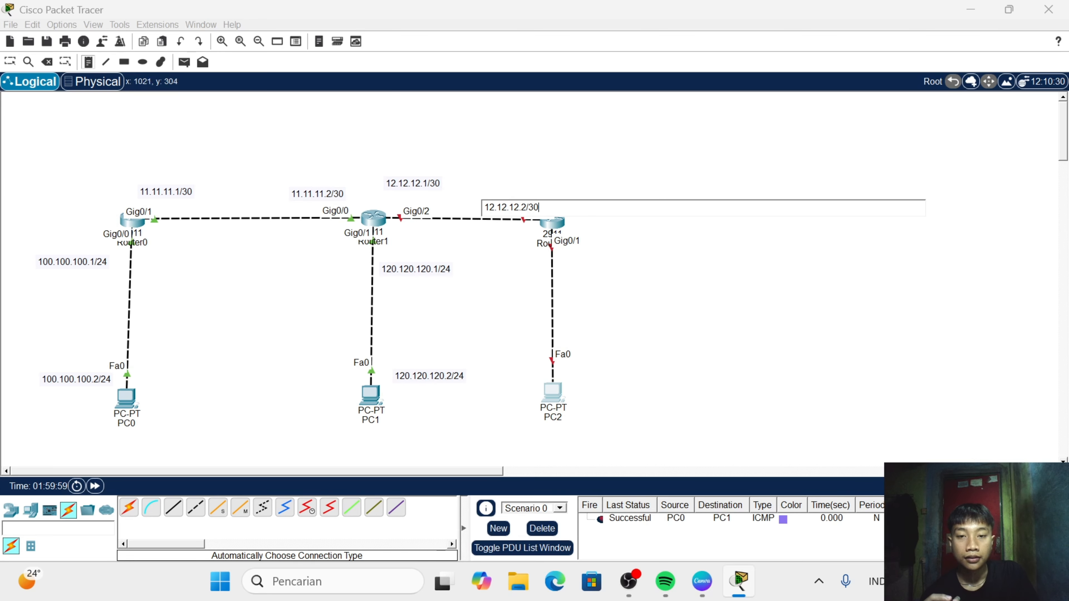
- Add the note 140.140.140.1/24 below Router2's Gig0/1 port, beside the link to its PC
click(564, 262)
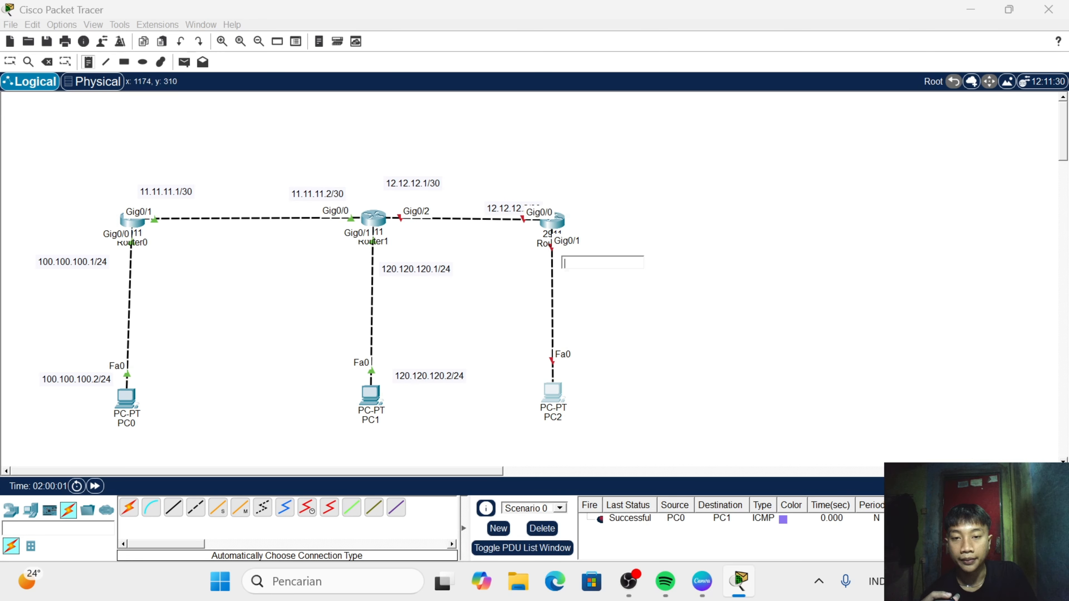
text(14)
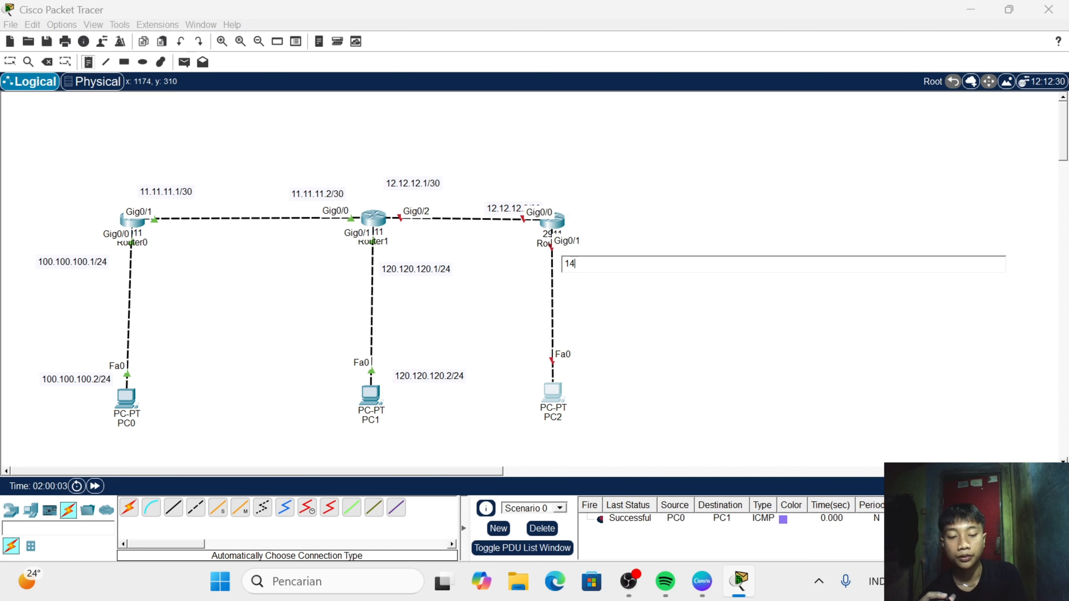
text(0.)
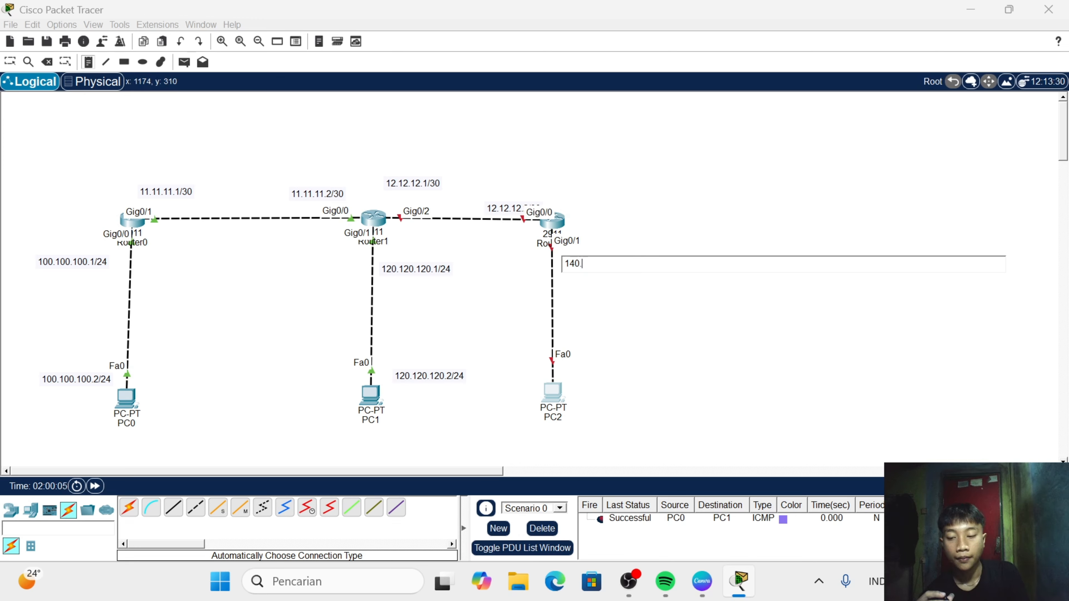
text(140)
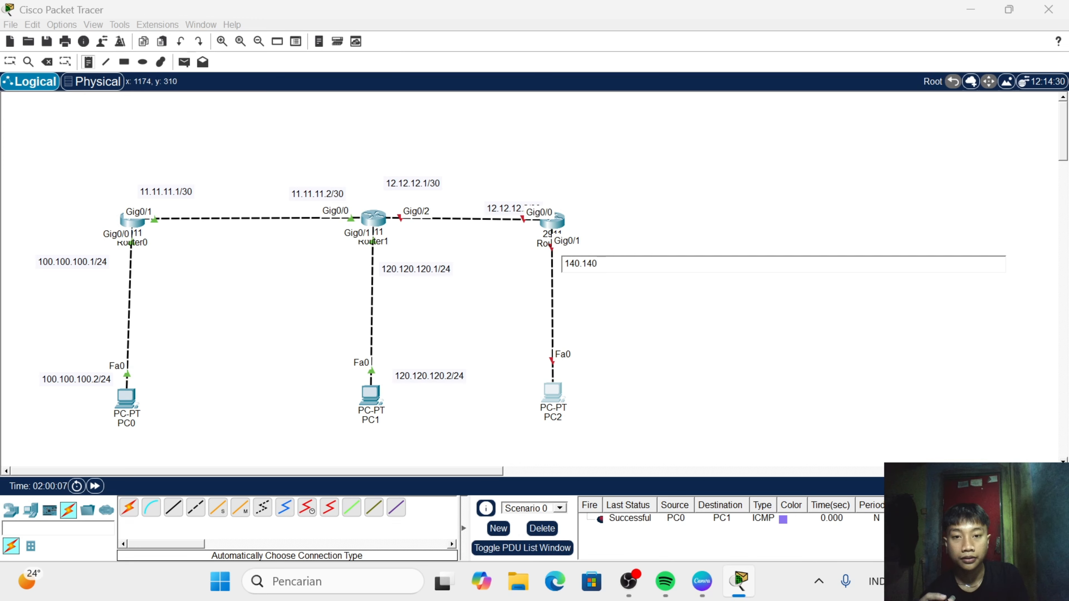
text(.1/24)
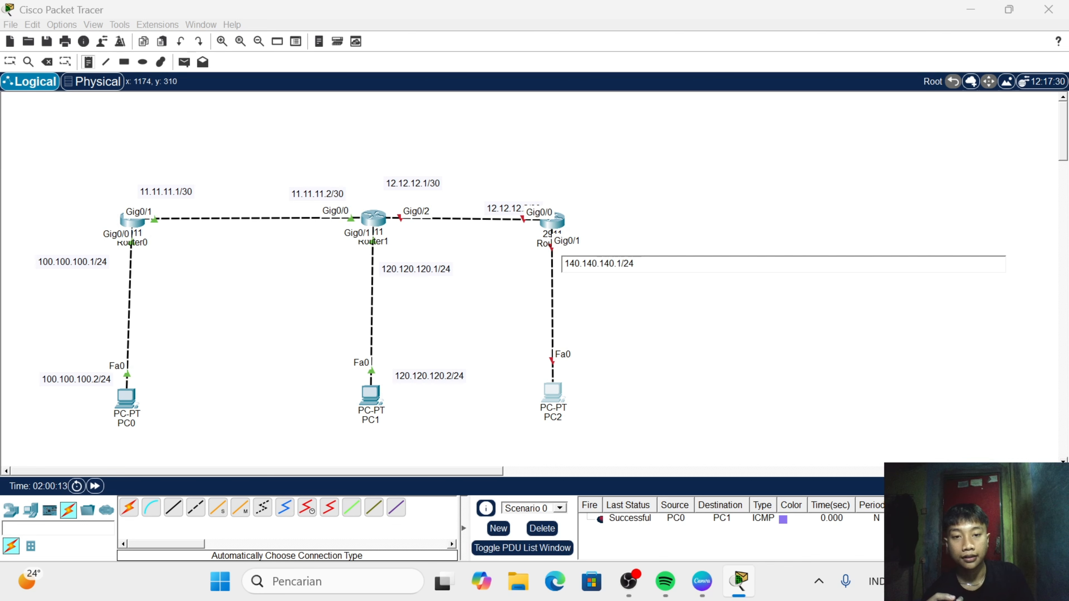
- Add the note 140.140.140.2/24 beside the Fa0 port of the PC below Router2
click(579, 362)
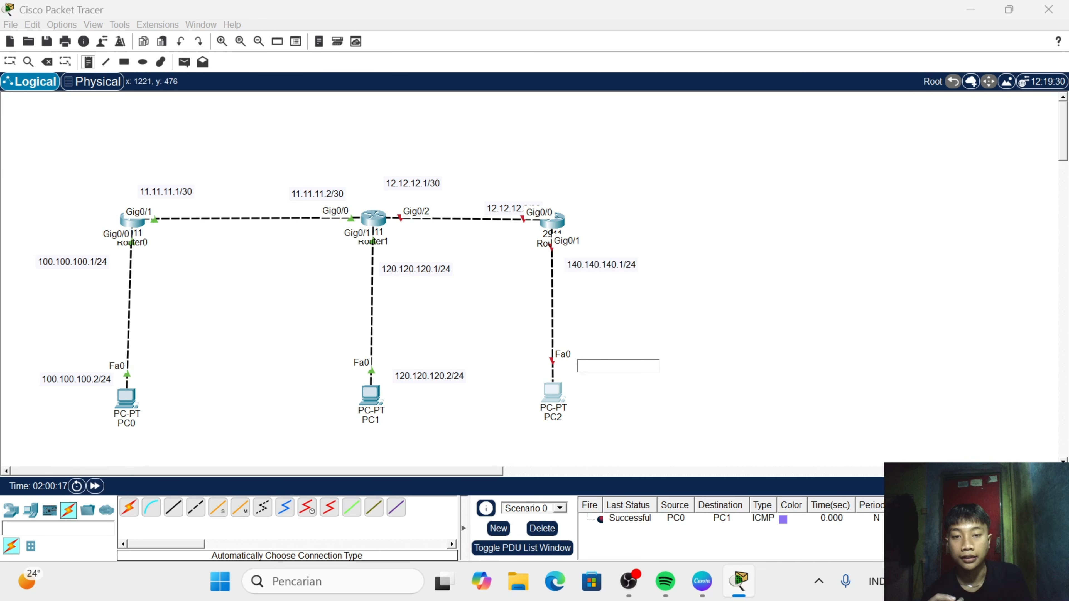
text(140.)
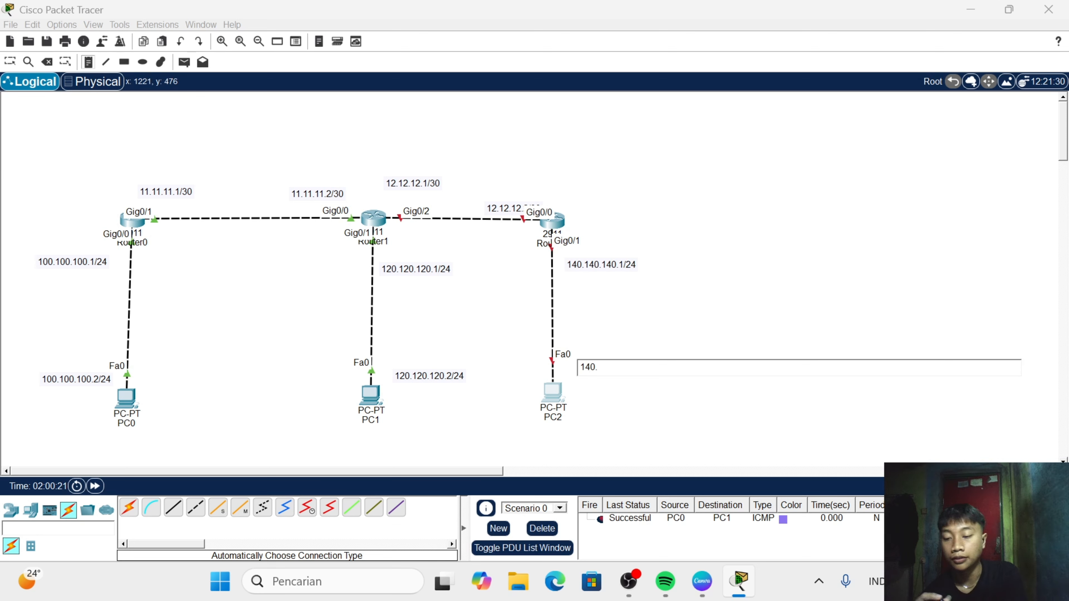
text(140.140.2)
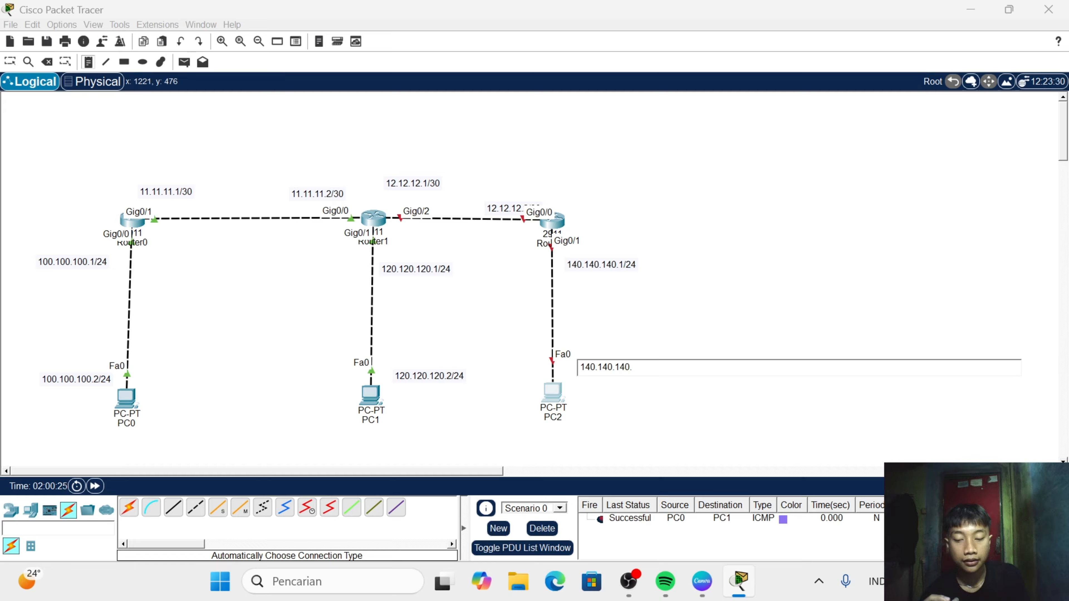
text(/24)
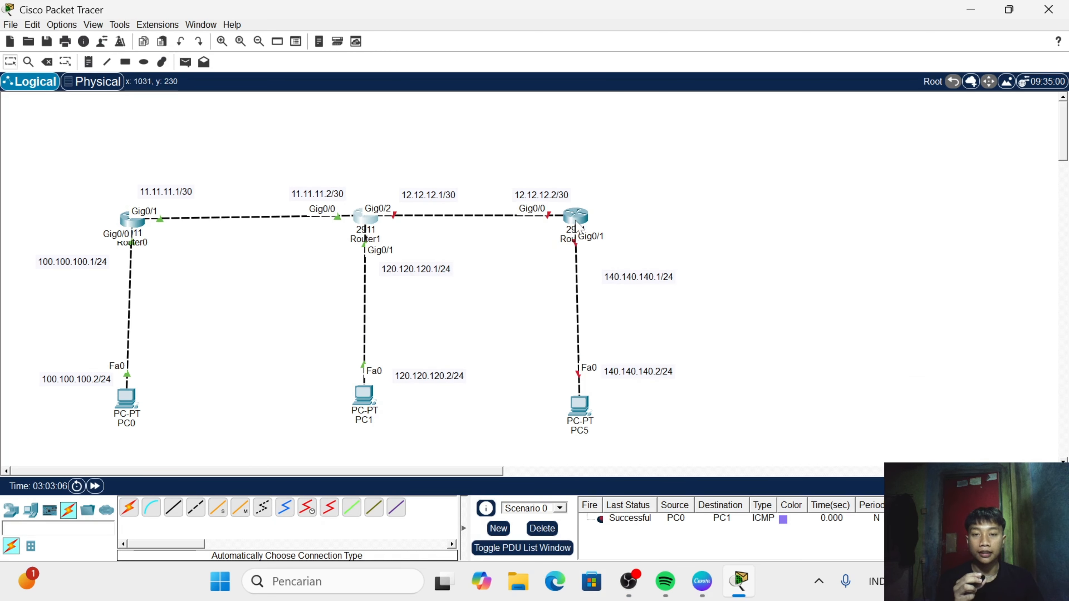
- Open Router2's command line, decline the initial configuration dialog and start the console session
click(577, 217)
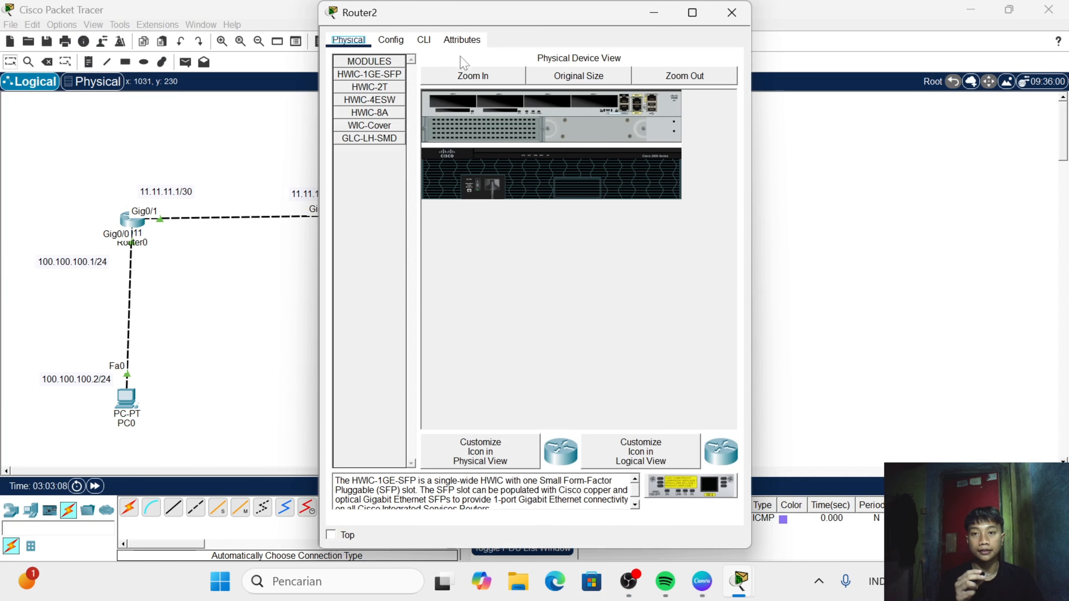
click(423, 39)
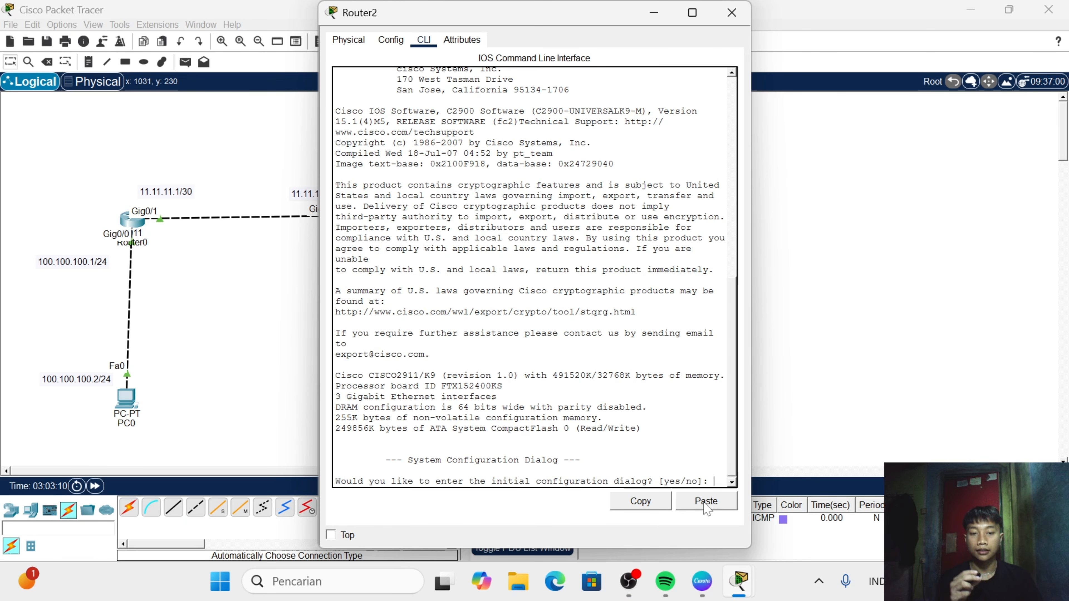
text(n)
key(Return)
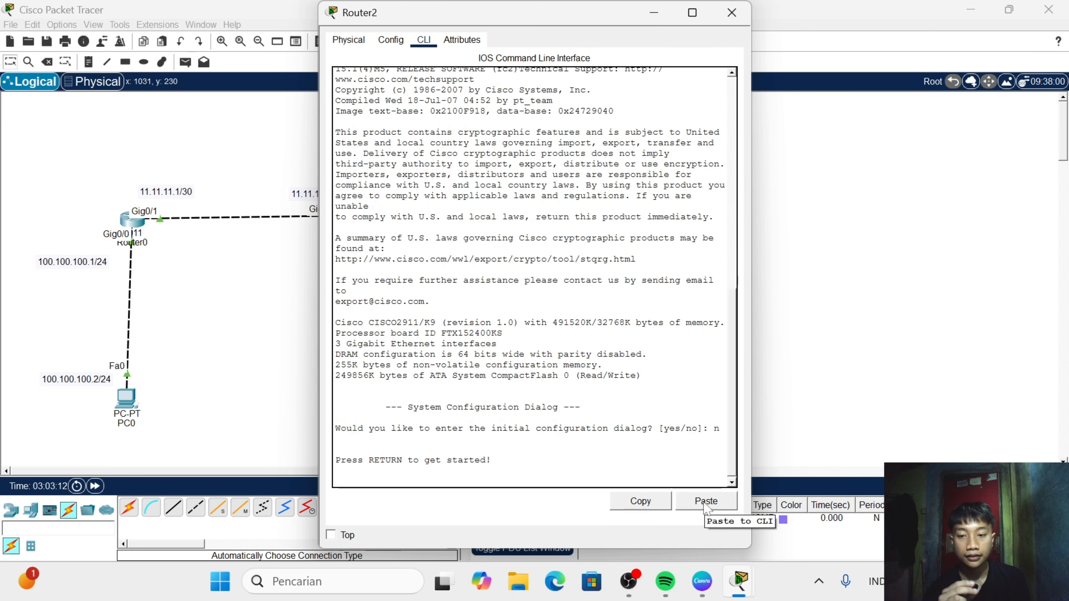
key(Return)
- Enter privileged mode and global configuration mode on Router2 with en and conf t
text(en)
key(Return)
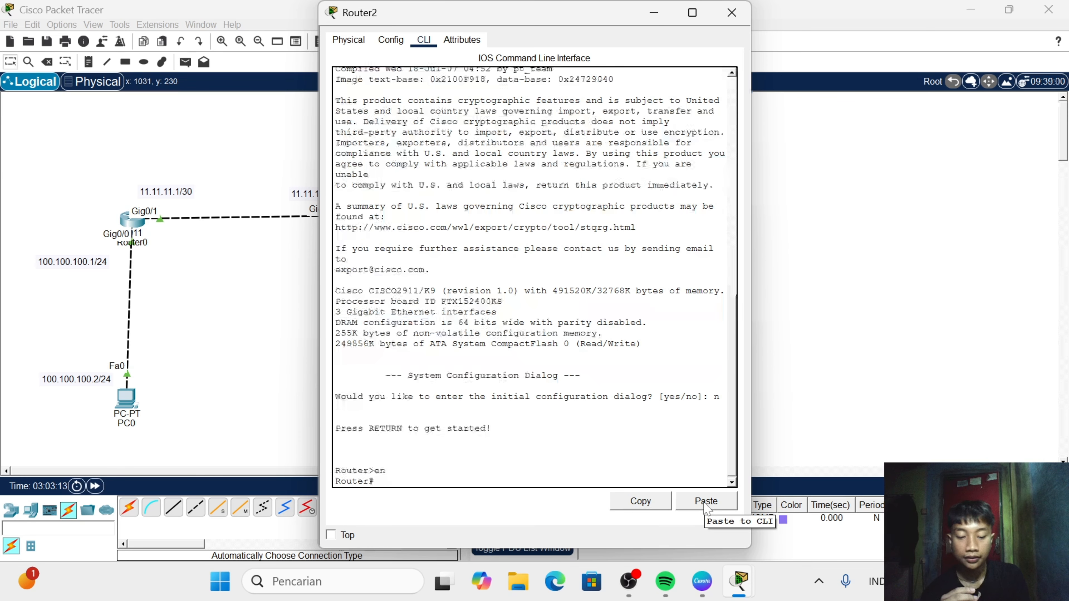
text(v)
key(BackSpace)
key(BackSpace)
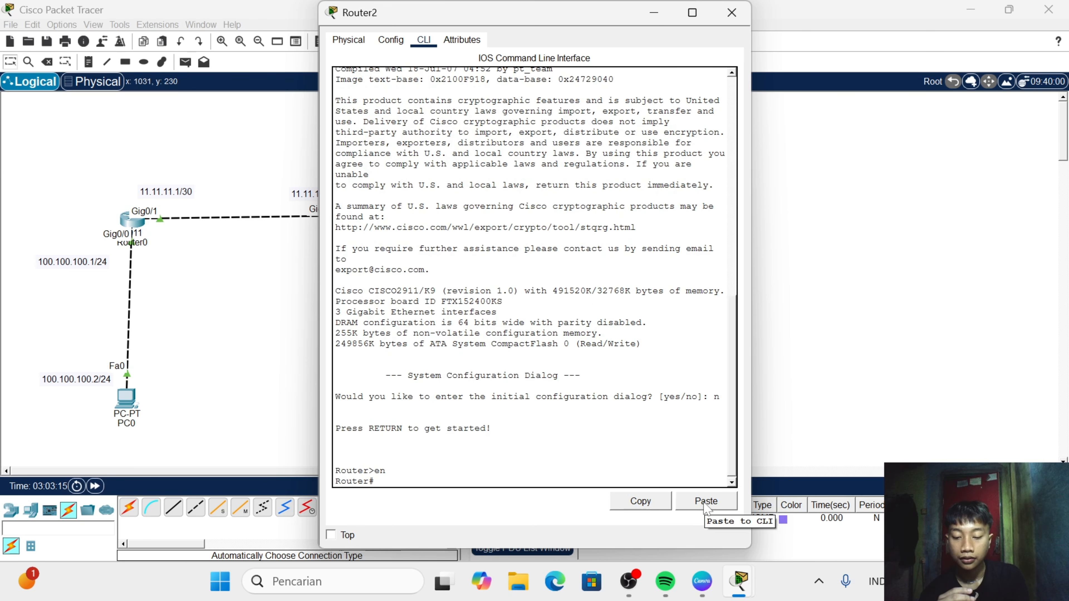
key(BackSpace)
text(conf t)
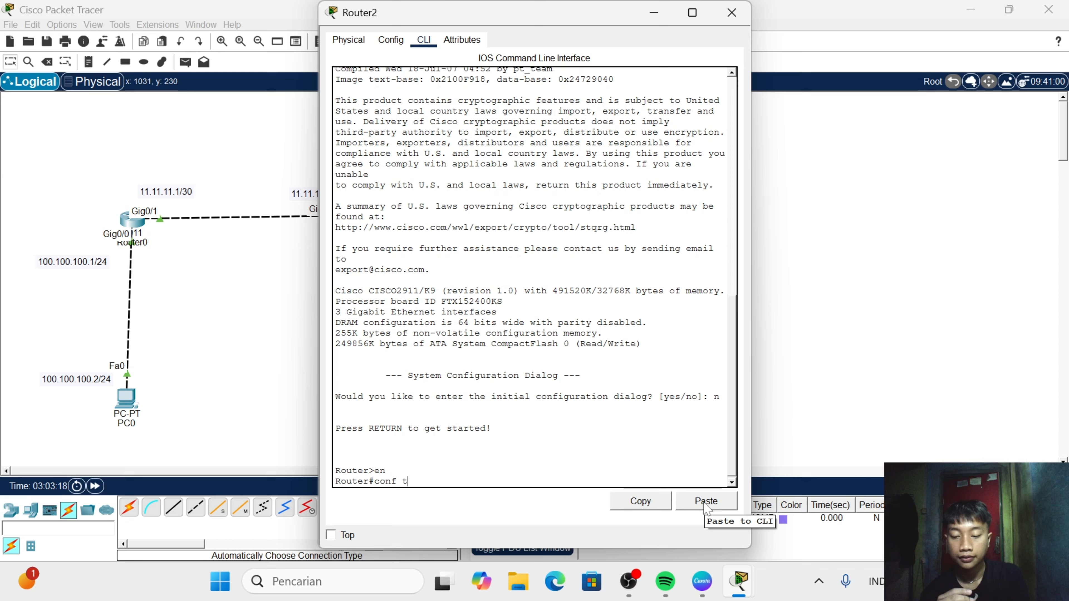
key(Return)
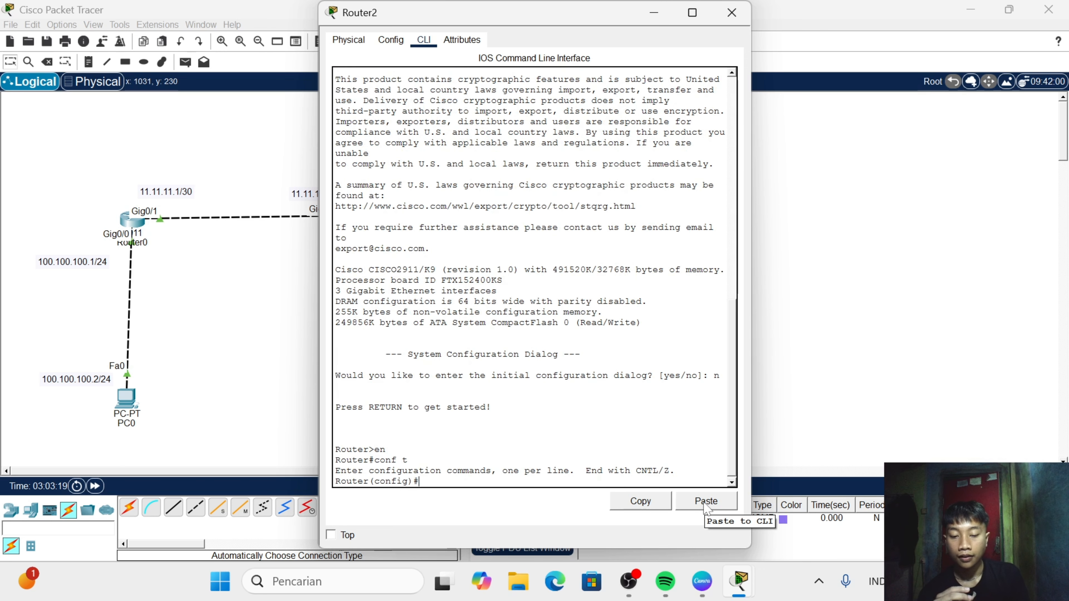
- Select interface g0/0 on Router2 and enable it with no sh
text(int g0)
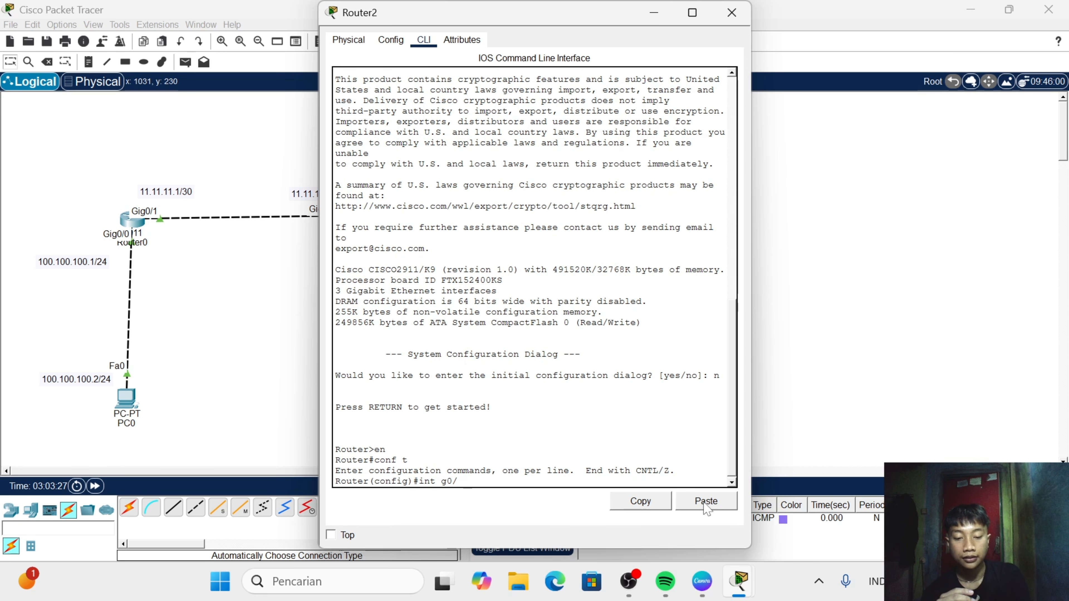
text(/0)
key(Return)
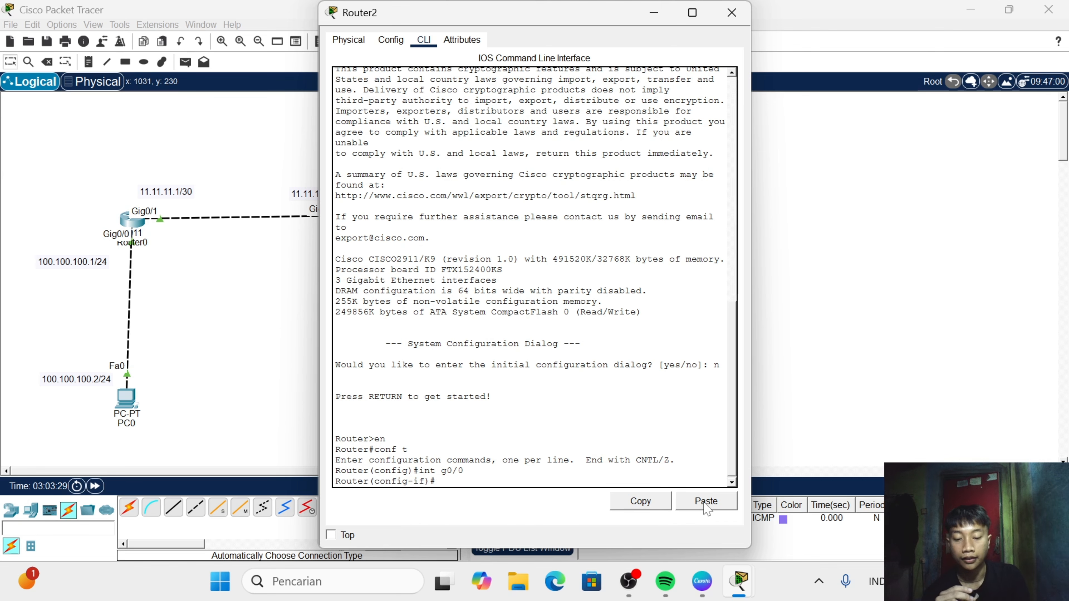
text(no sh)
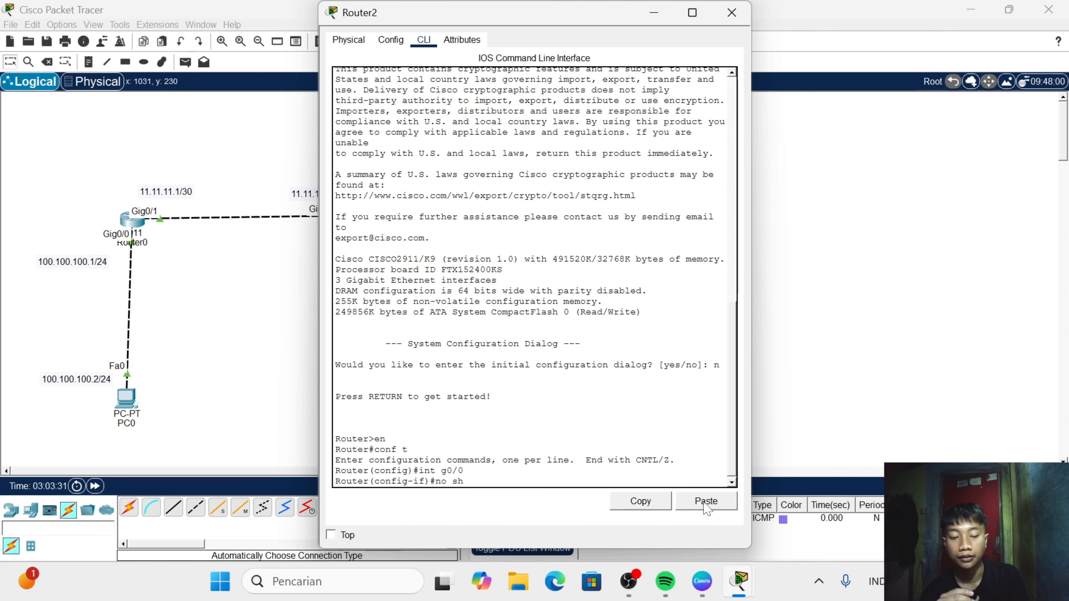
key(Return)
- Assign the IP address 12.12.12.2 with mask 255.255.255.252 to Router2's g0/0 interface
text(ip add 1)
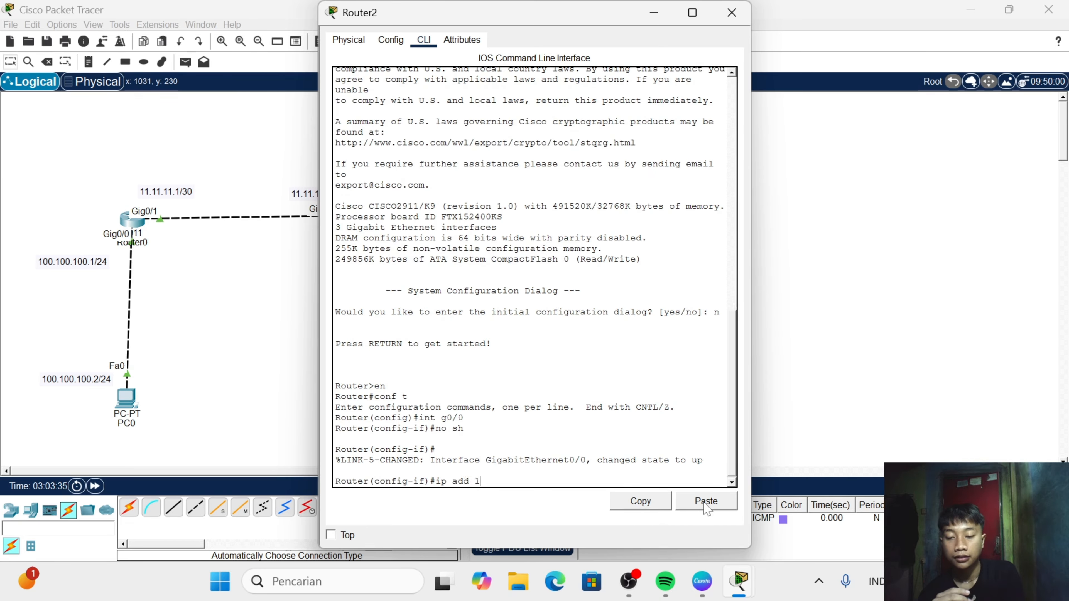
text(2.12.)
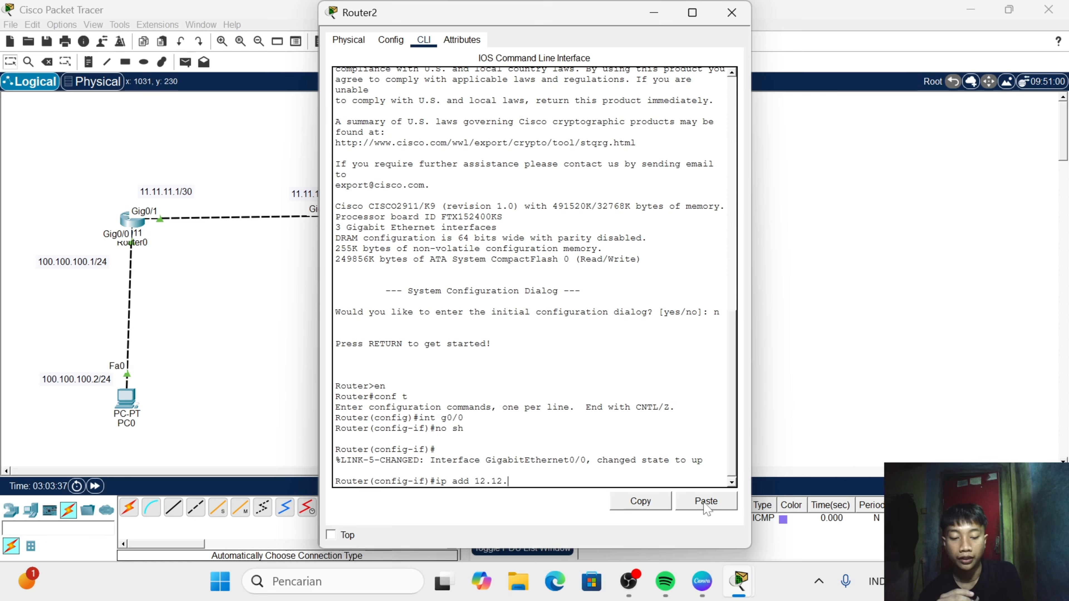
text(12.2)
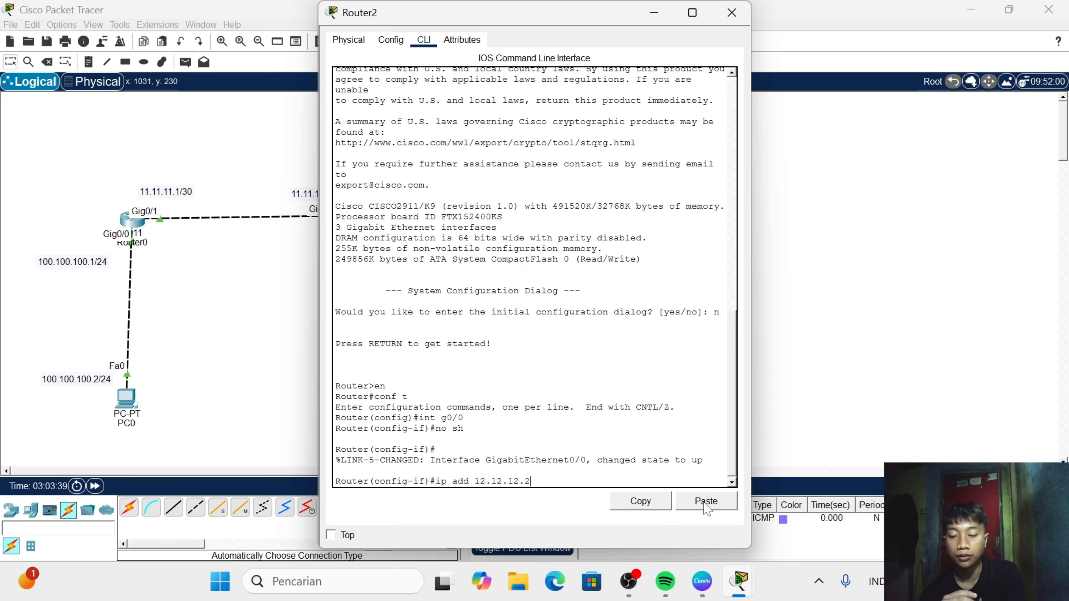
text( 255.)
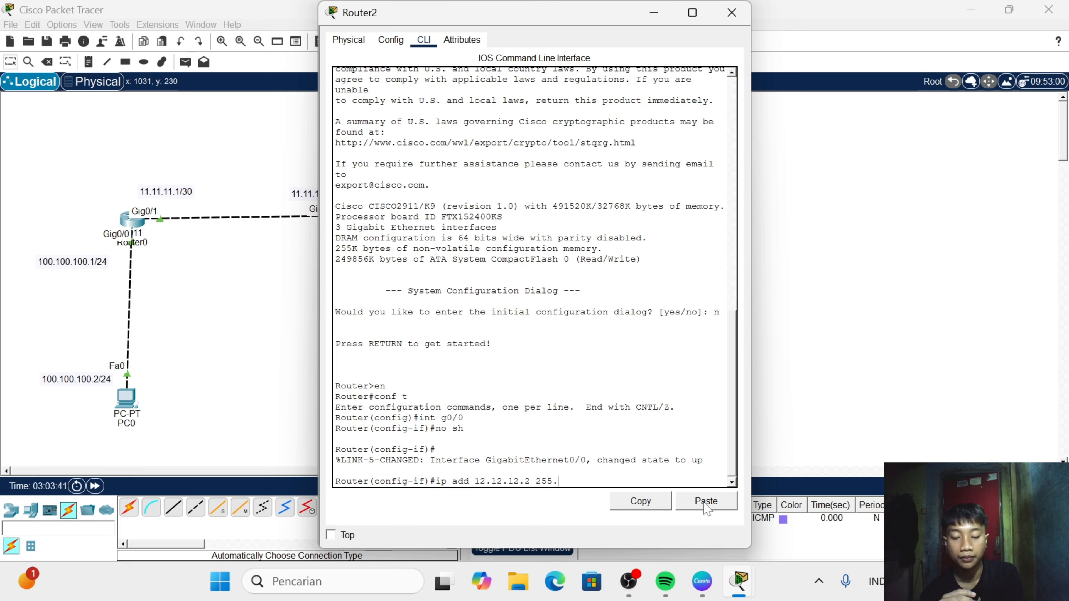
text(255.255.255)
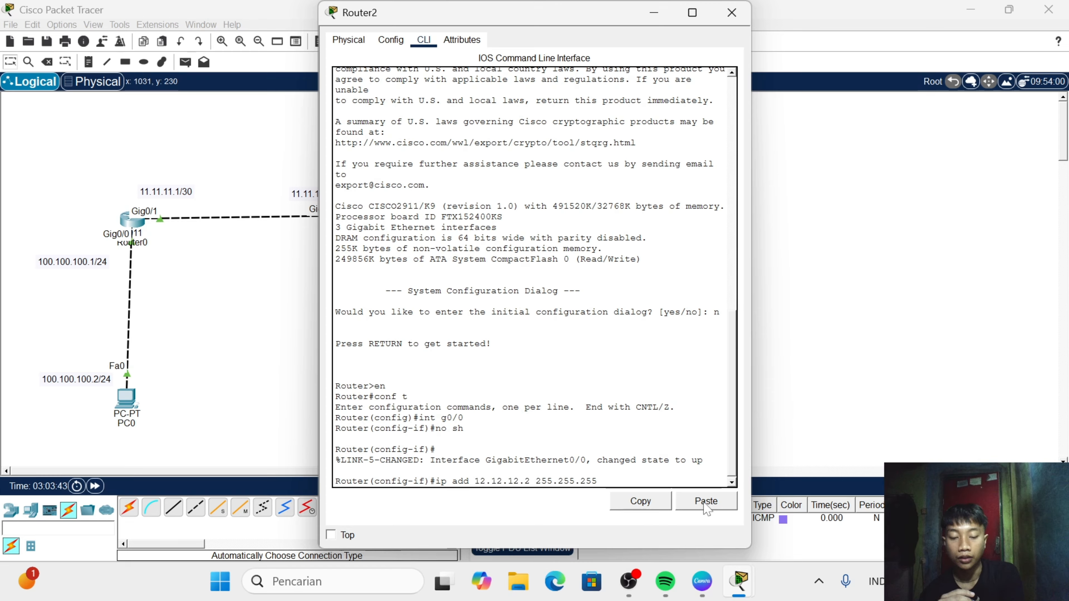
text(252)
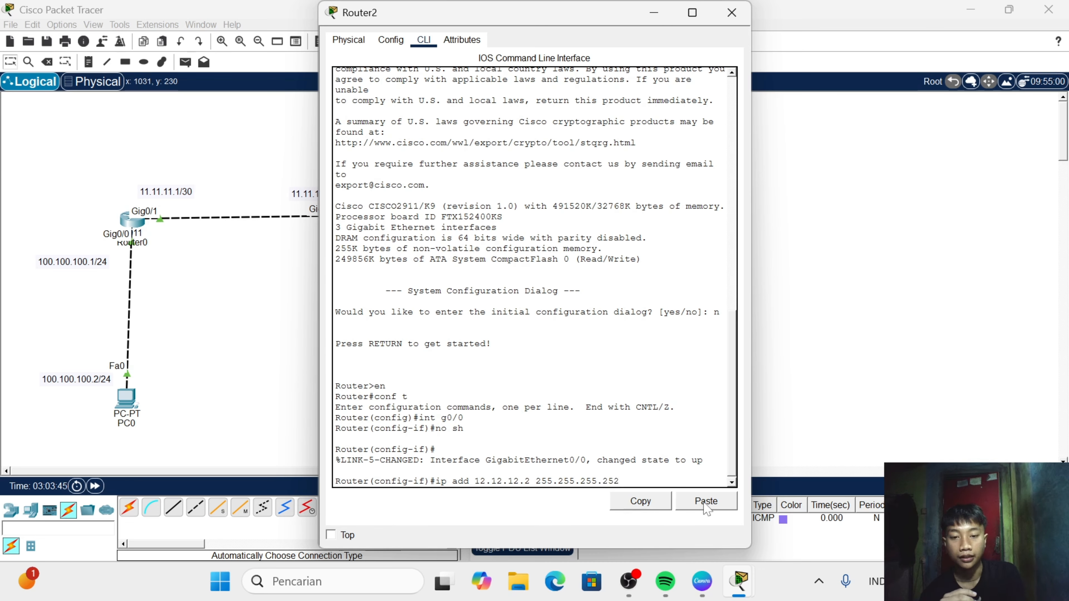
key(Return)
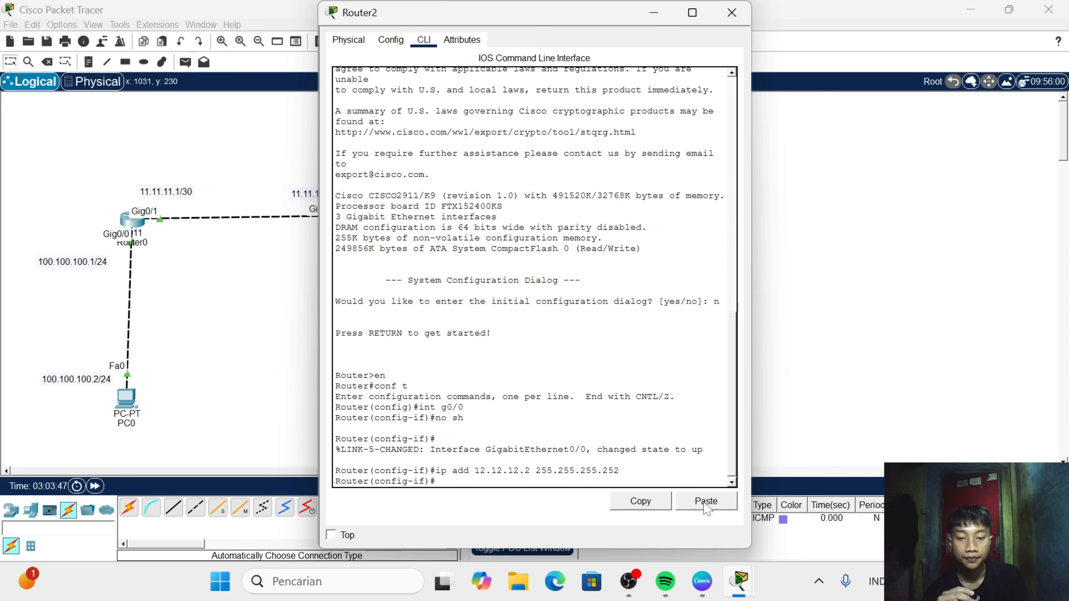
- Switch to interface g0/1 on Router2 and enable it with no sh
text(int g)
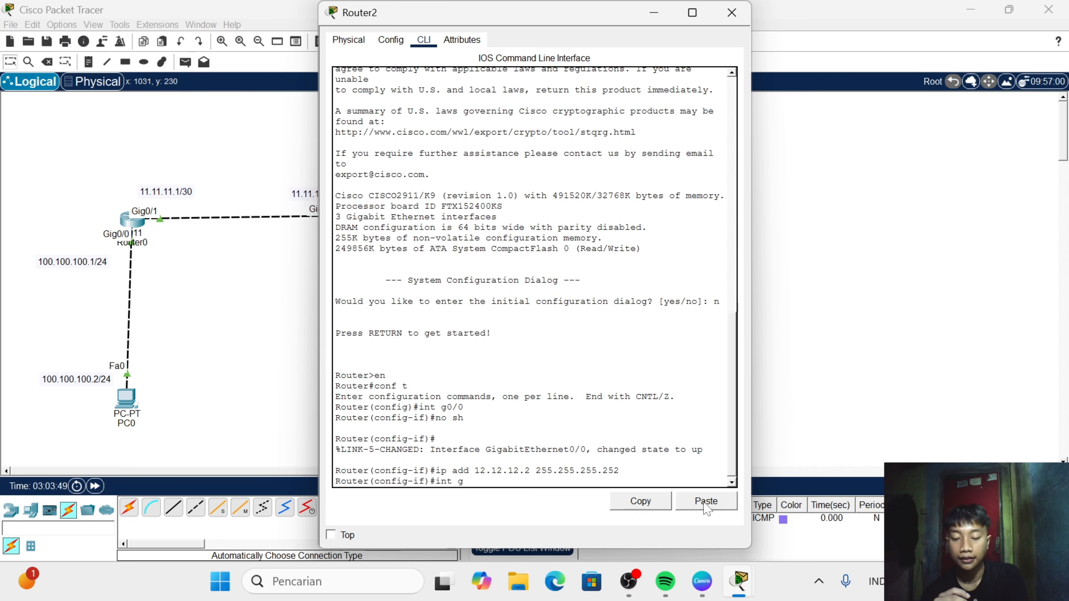
text(0/1)
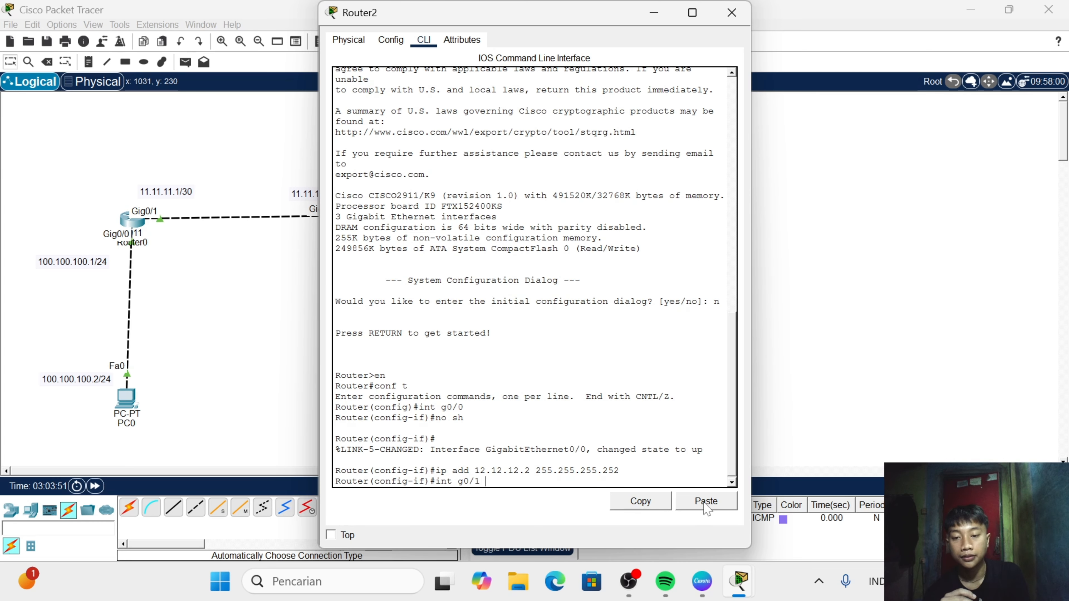
key(Return)
text(no)
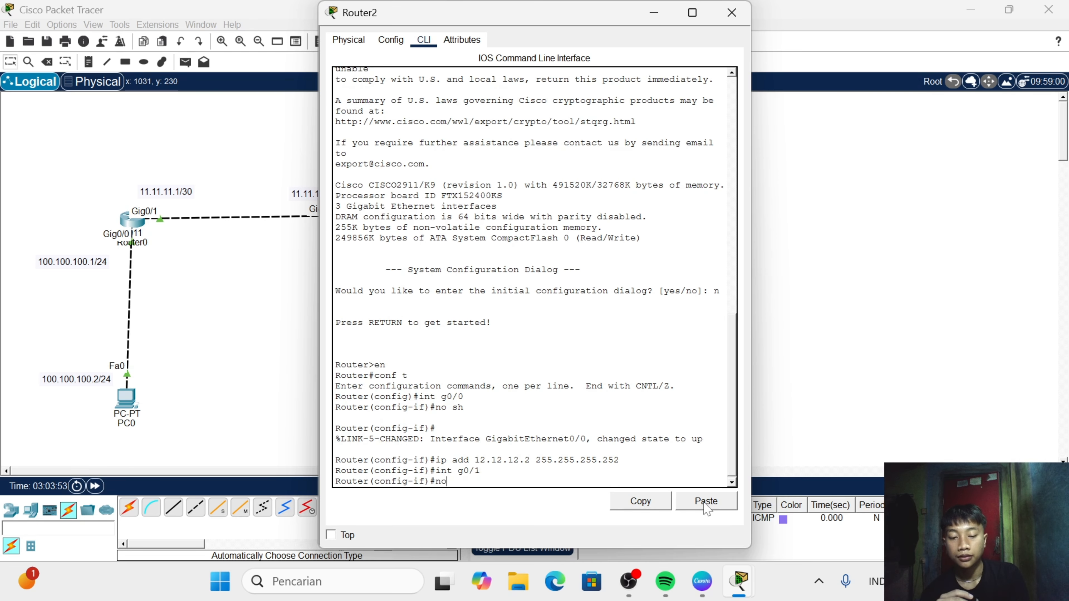
text( sh)
key(Return)
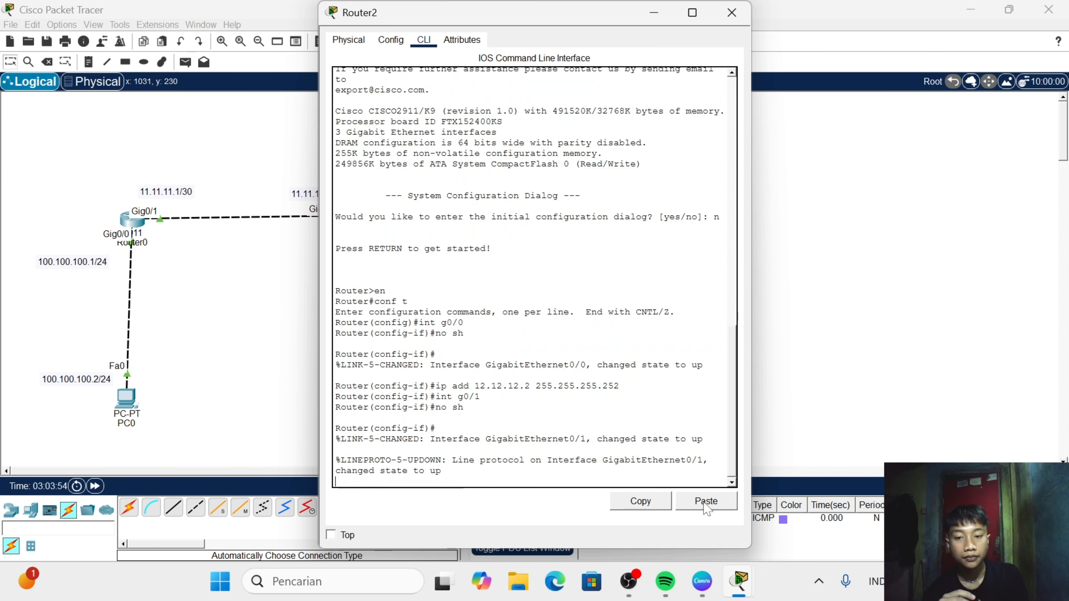
- Assign the IP address 140.140.140.1 with mask 255.255.255.0 to Router2's g0/1 interface
text(in)
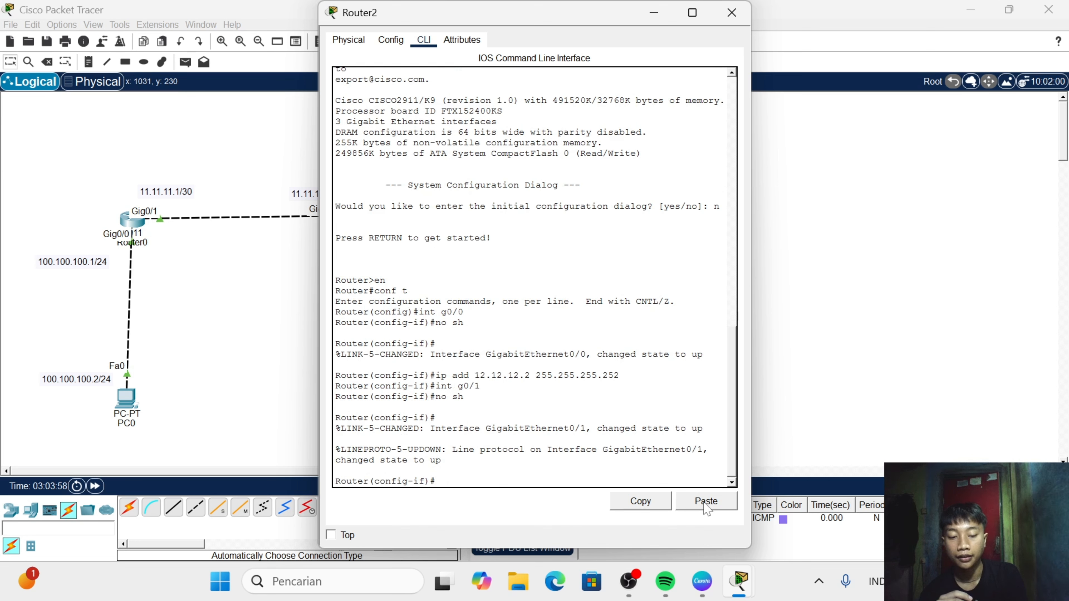
text(ip add)
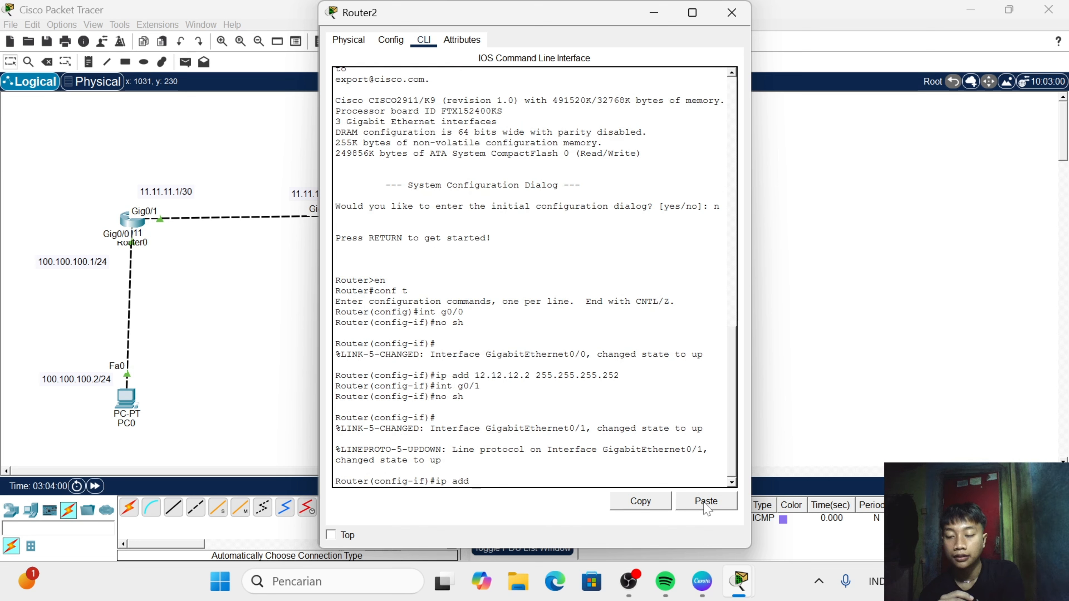
text( 140.)
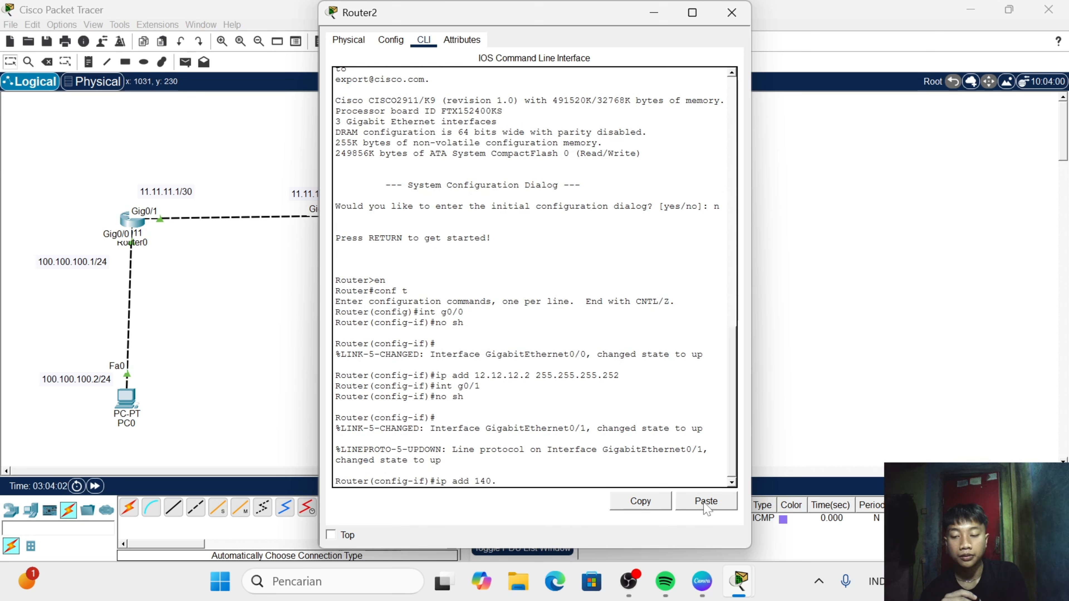
text(140.1)
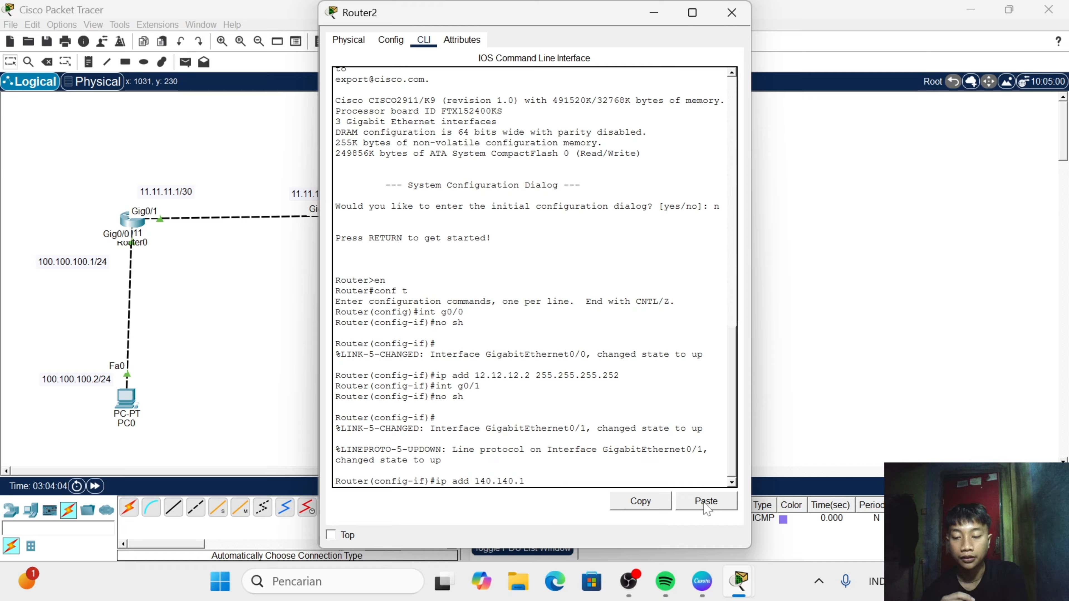
text(40.)
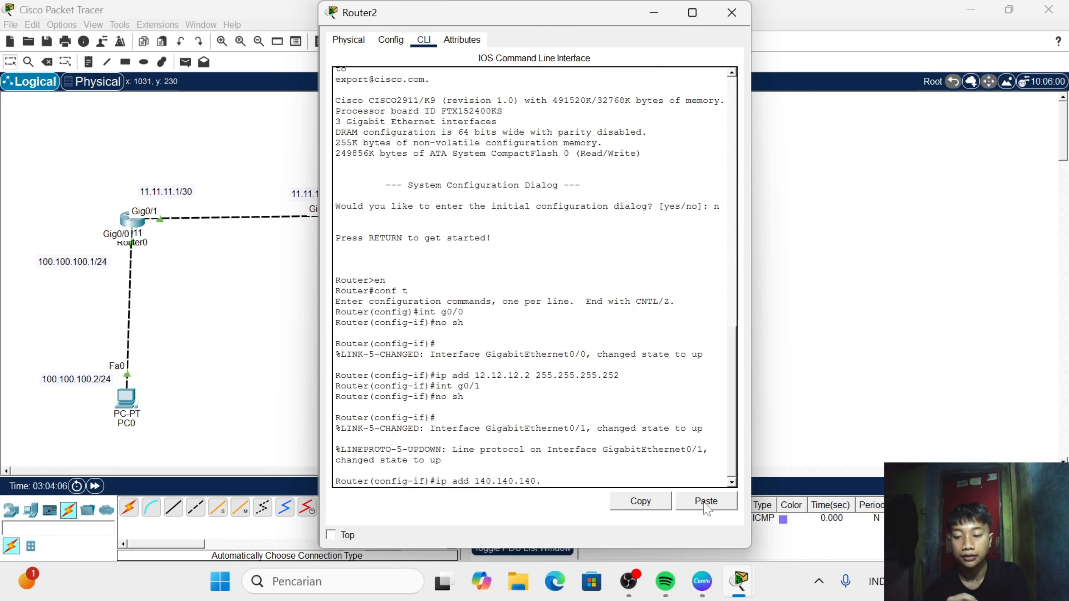
text(1 255.)
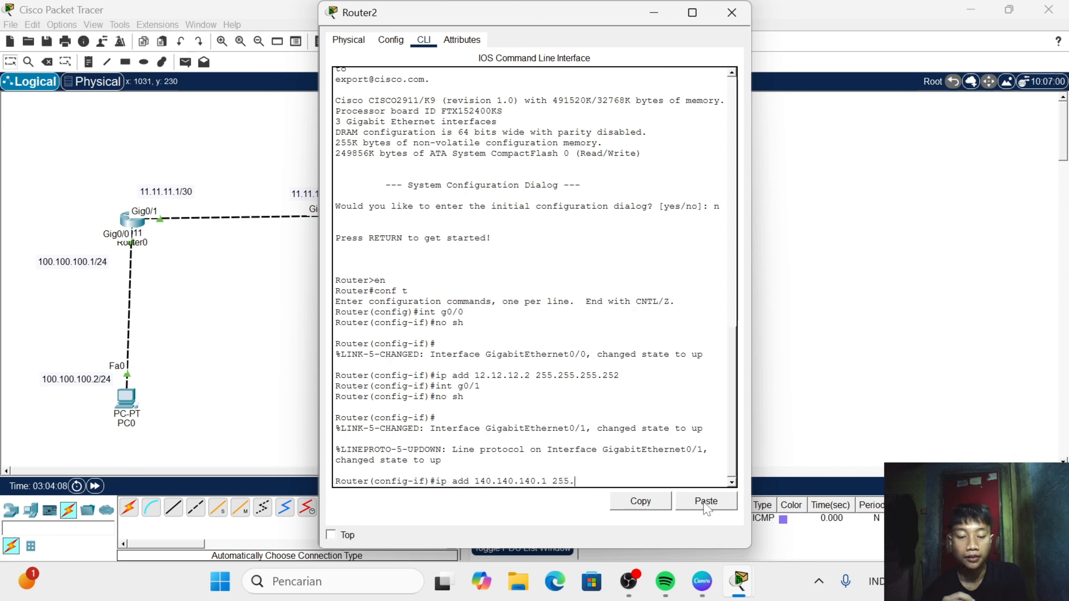
text(255.255.255)
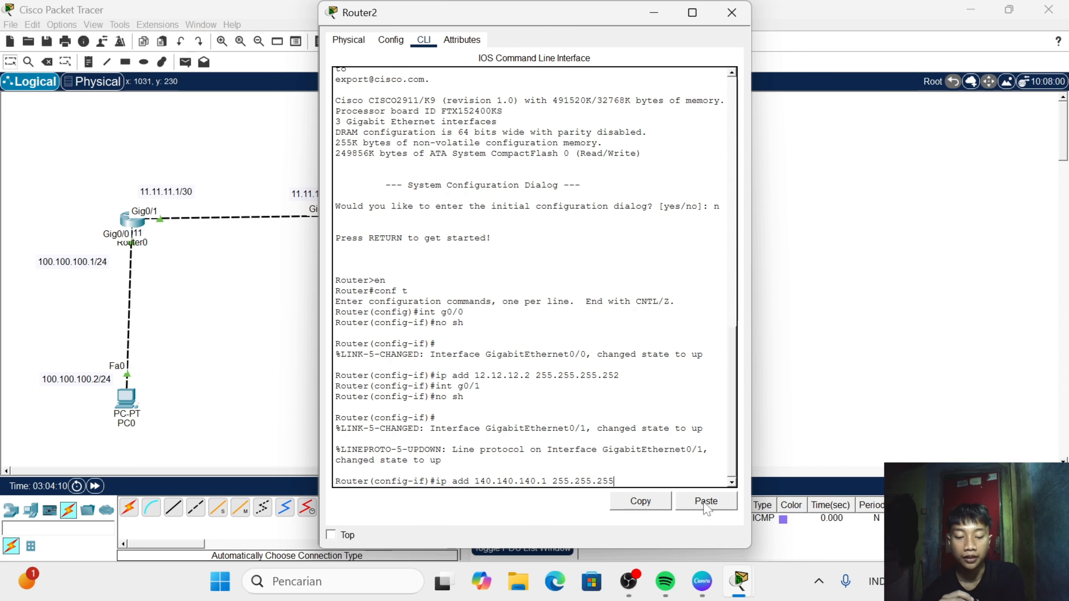
text(0)
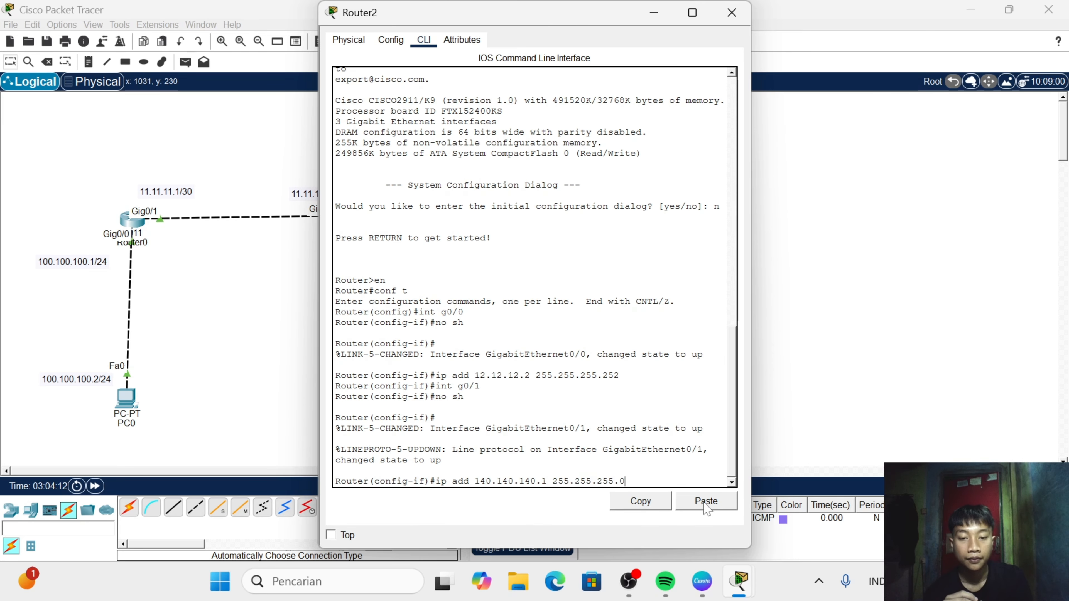
key(Return)
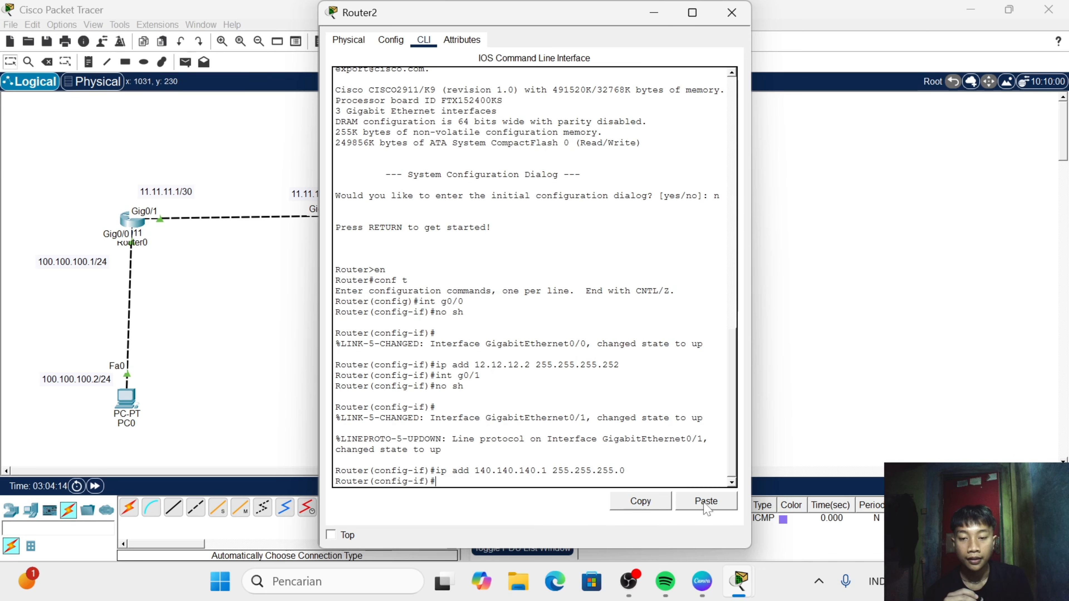
- Exit interface configuration on Router2 and start EIGRP routing with router eigrp 1
text(ex)
key(Return)
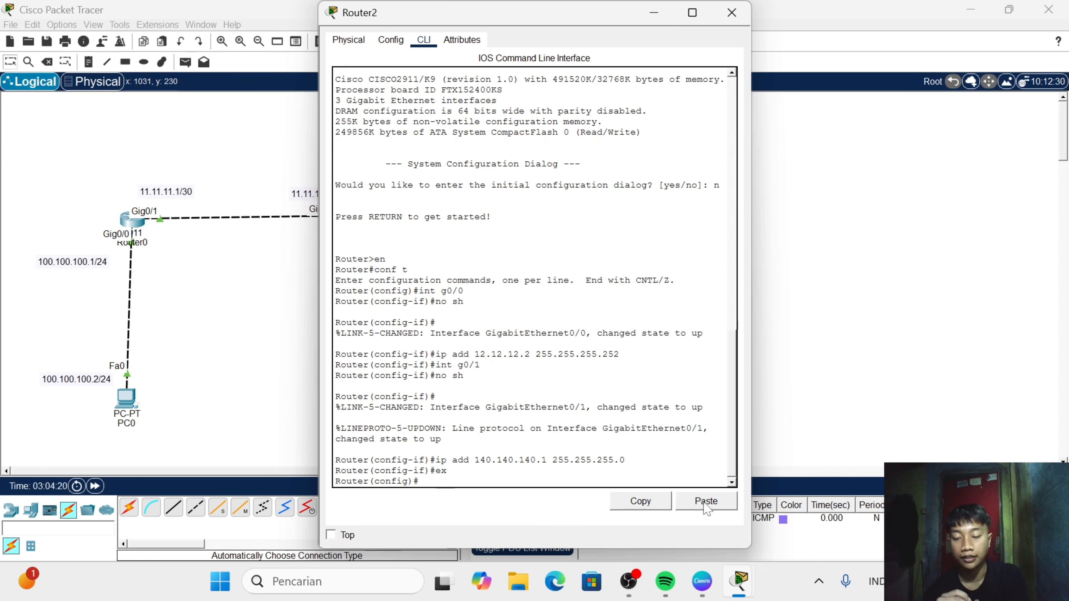
text(rout)
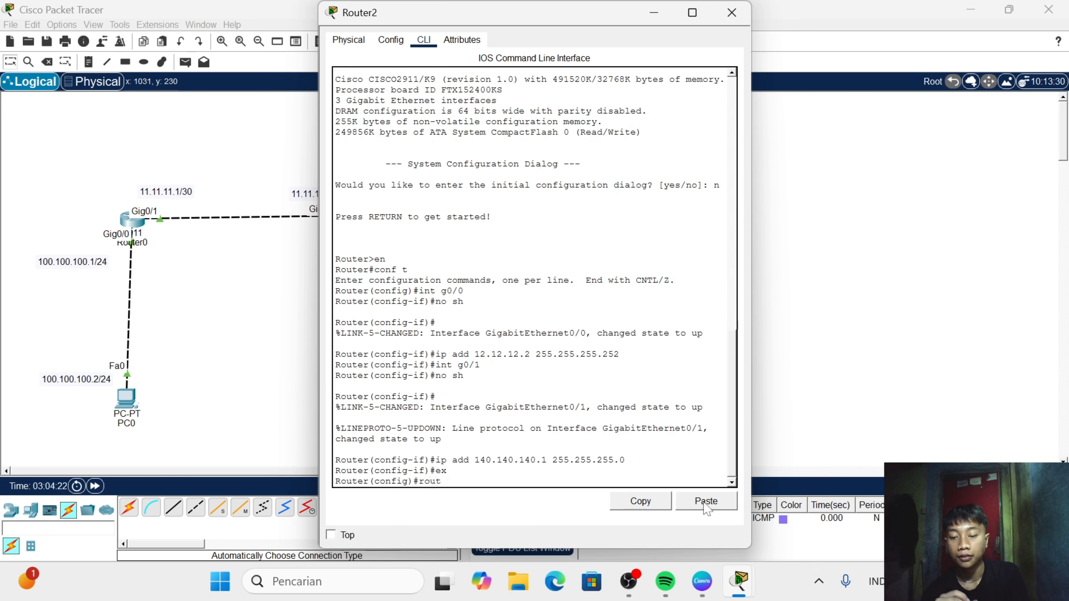
text(er eigrp)
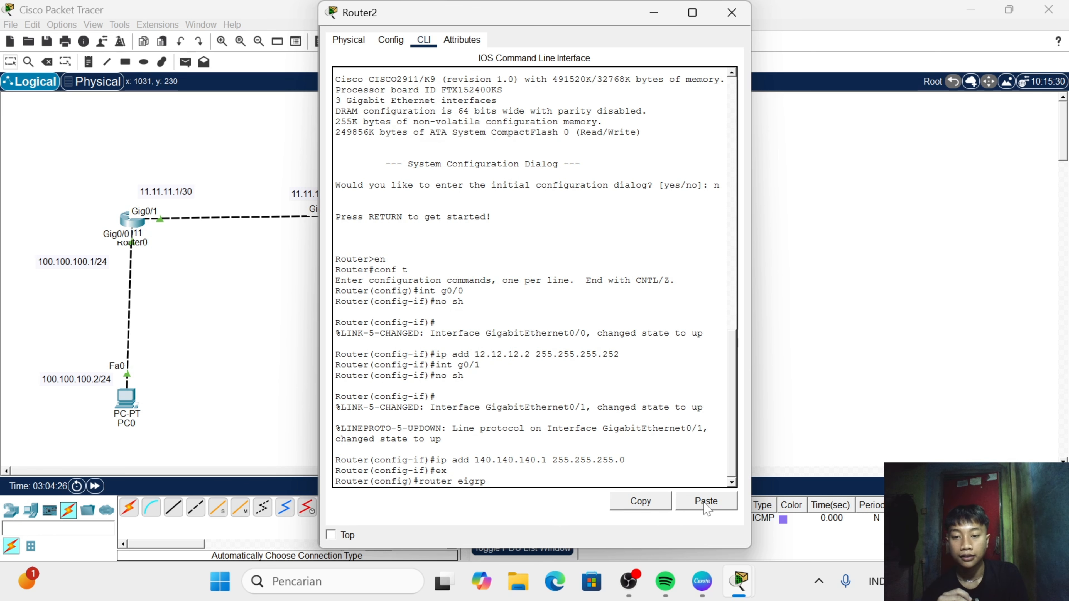
text( 1)
key(Return)
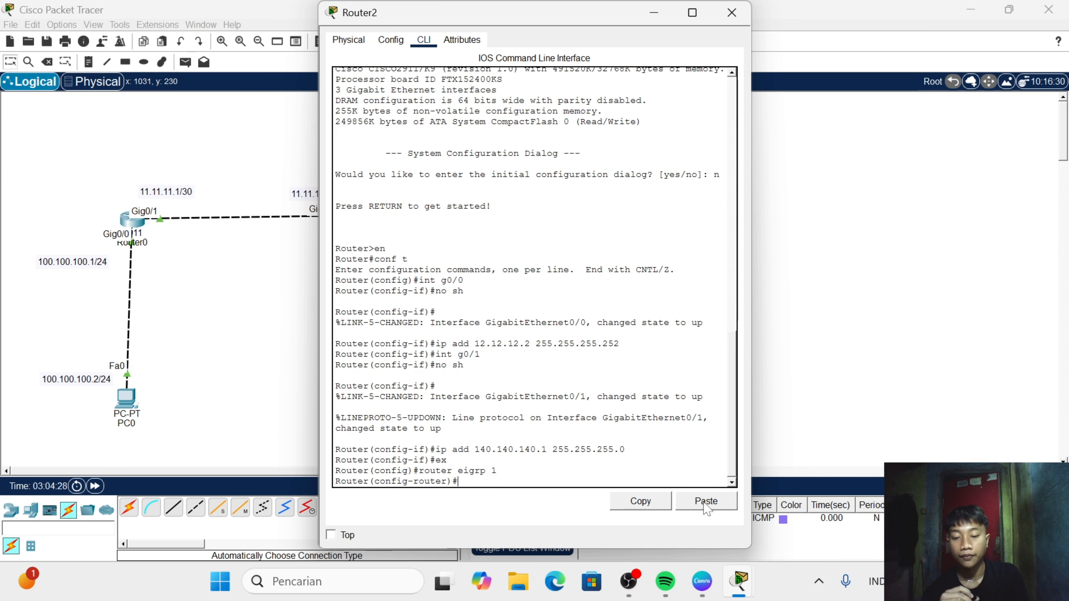
- Advertise network 12.12.12.0 in Router2's EIGRP 1 process
text(network)
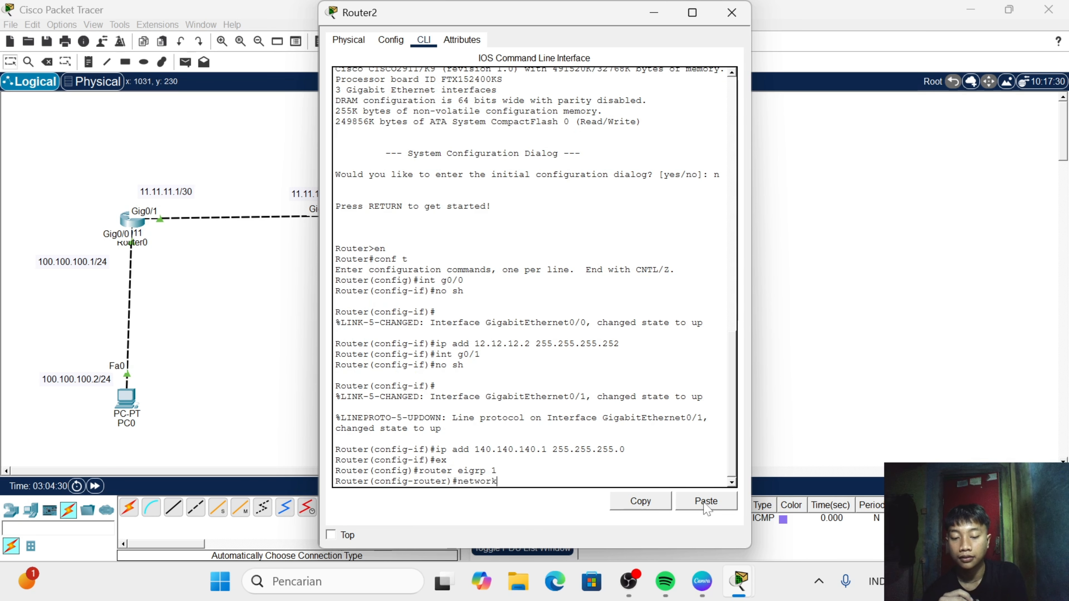
text( 12)
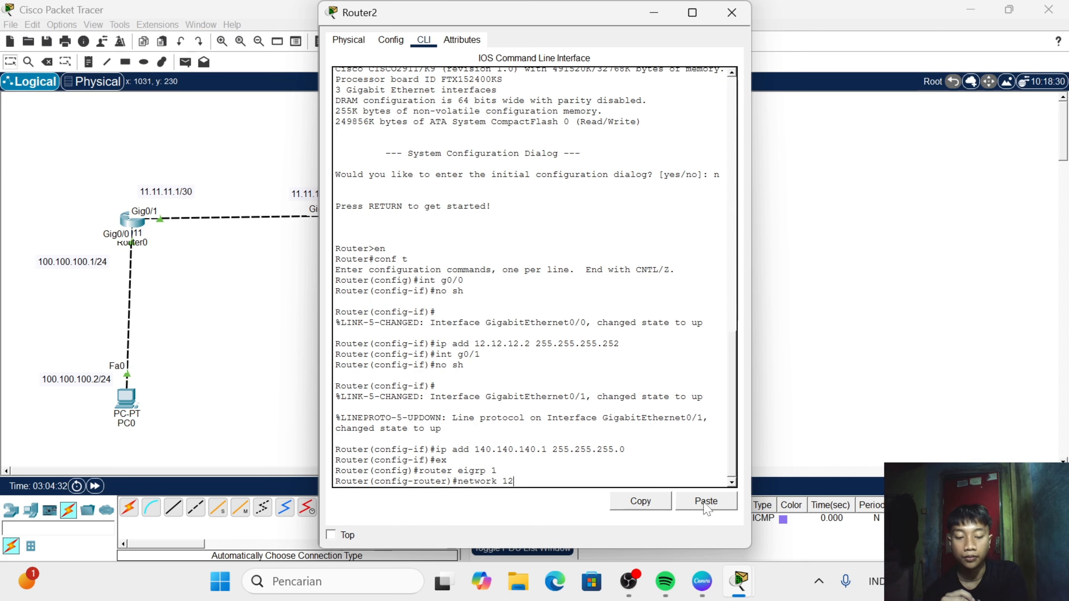
text(.12.)
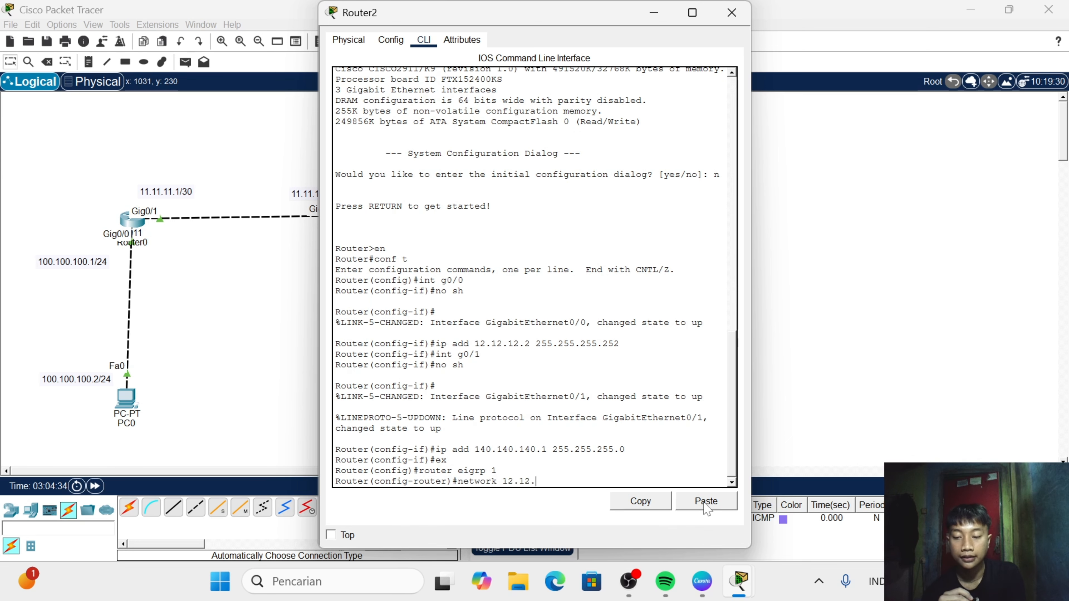
text(12.0)
key(Return)
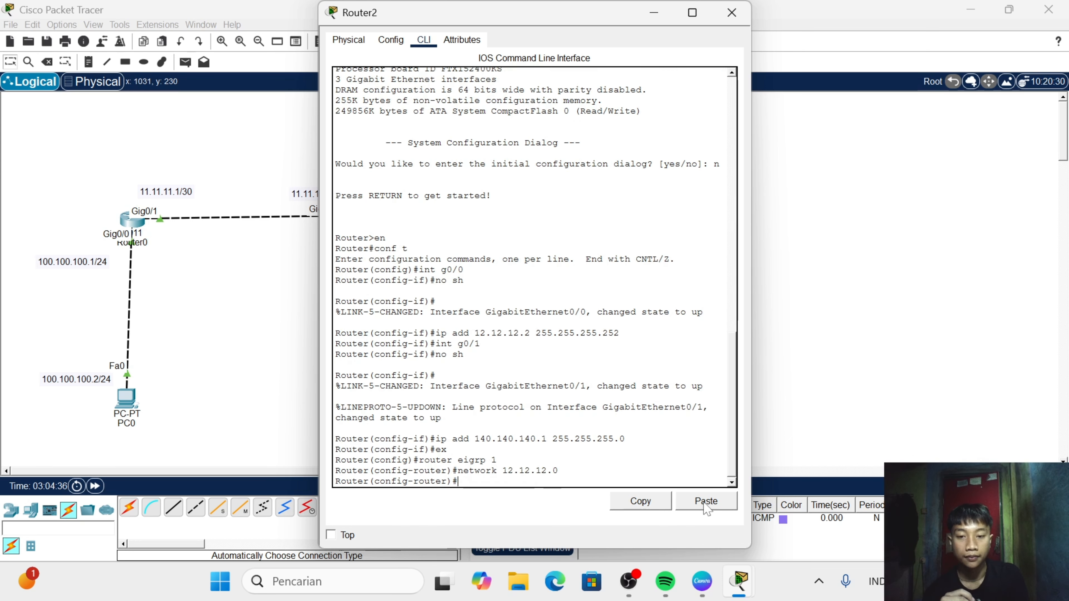
- Add network 140.140.140.0 to Router2's EIGRP 1 process
text(netwo)
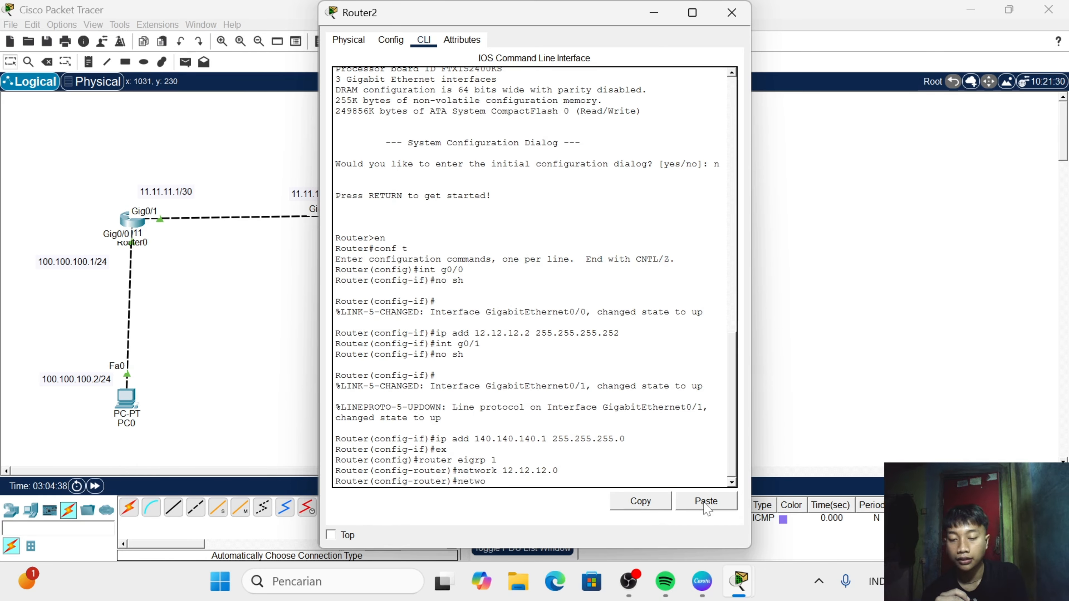
text(rk)
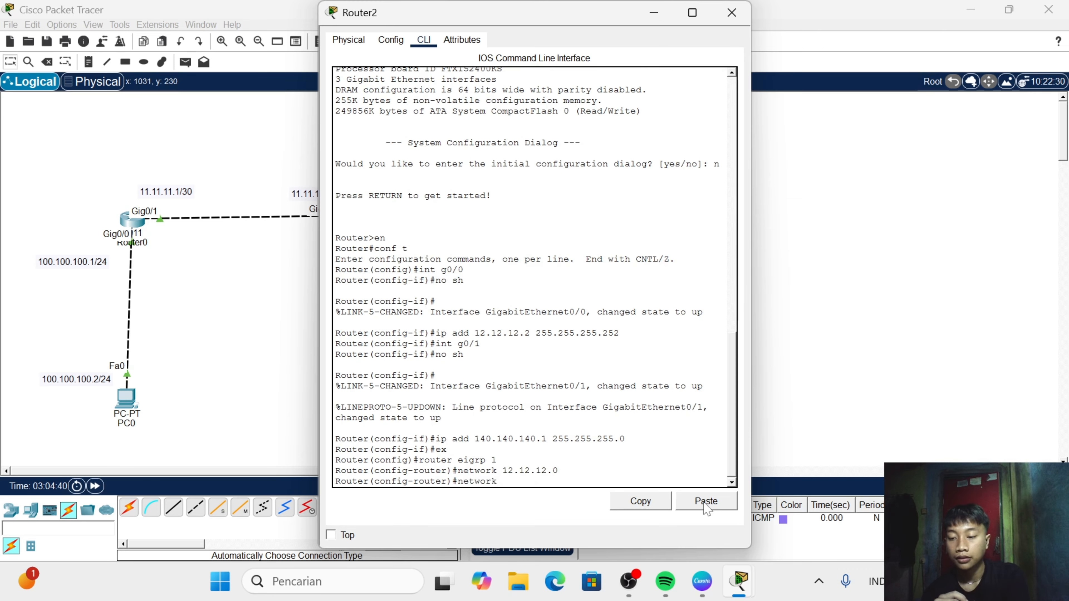
text( 140.1)
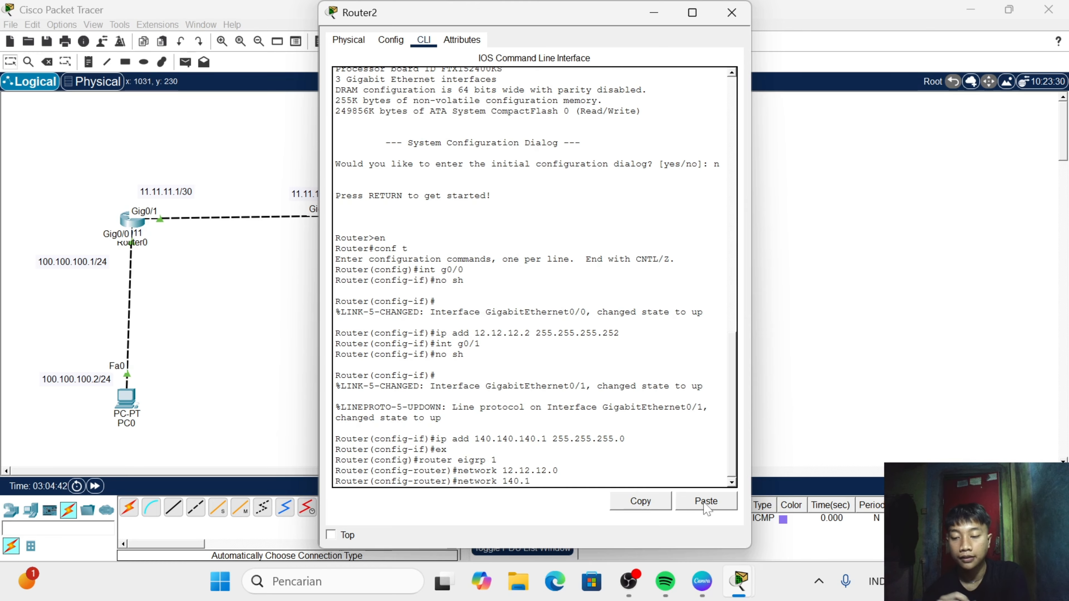
text(40.140.0)
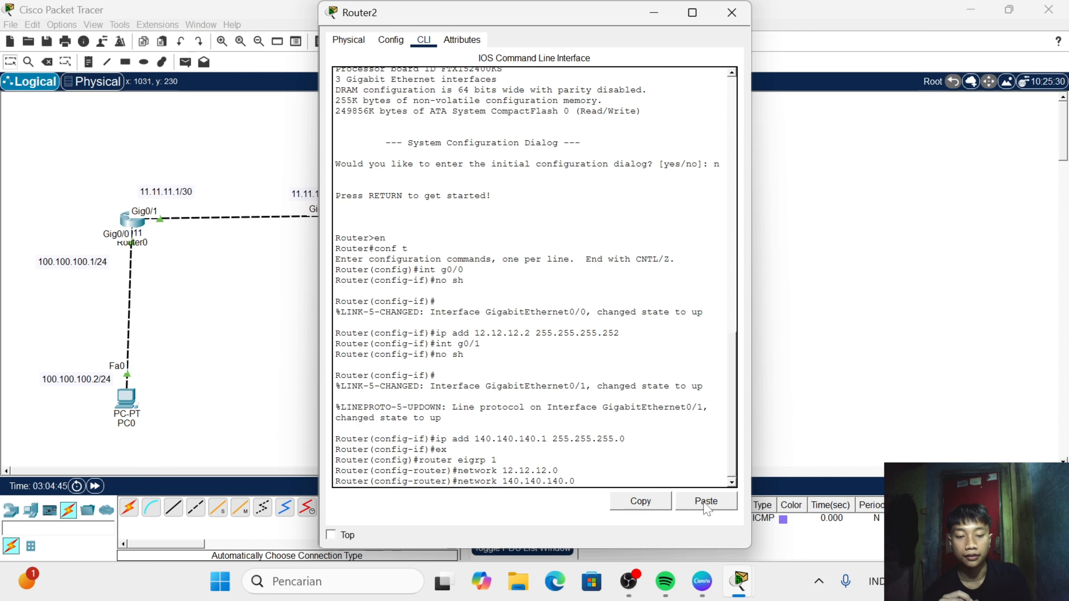
key(Return)
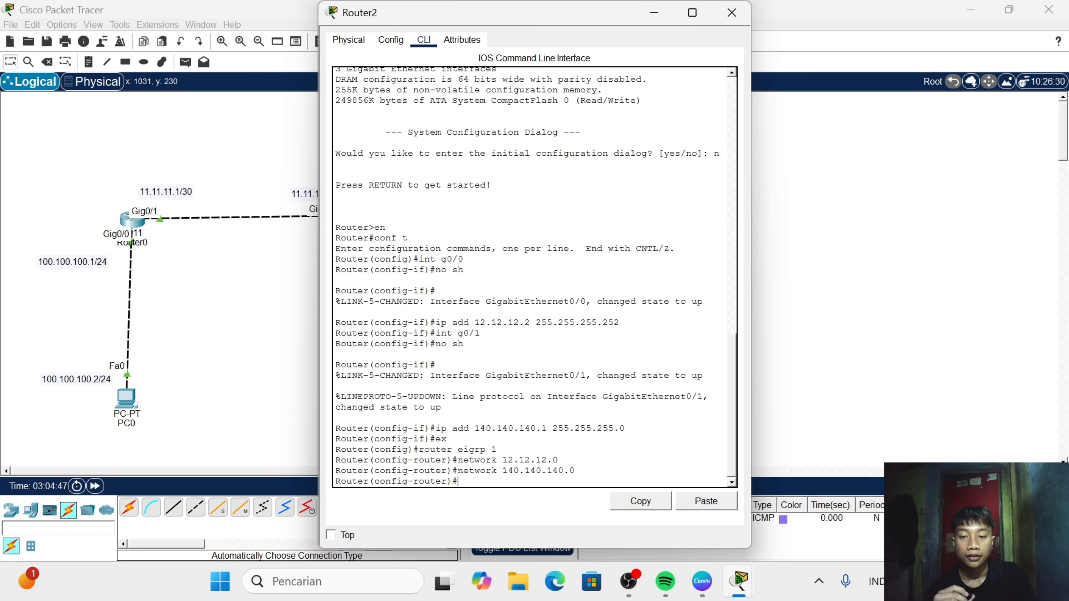
- Switch from Router2 to Router1's command line and enable interface g0/2 with no sh
click(732, 12)
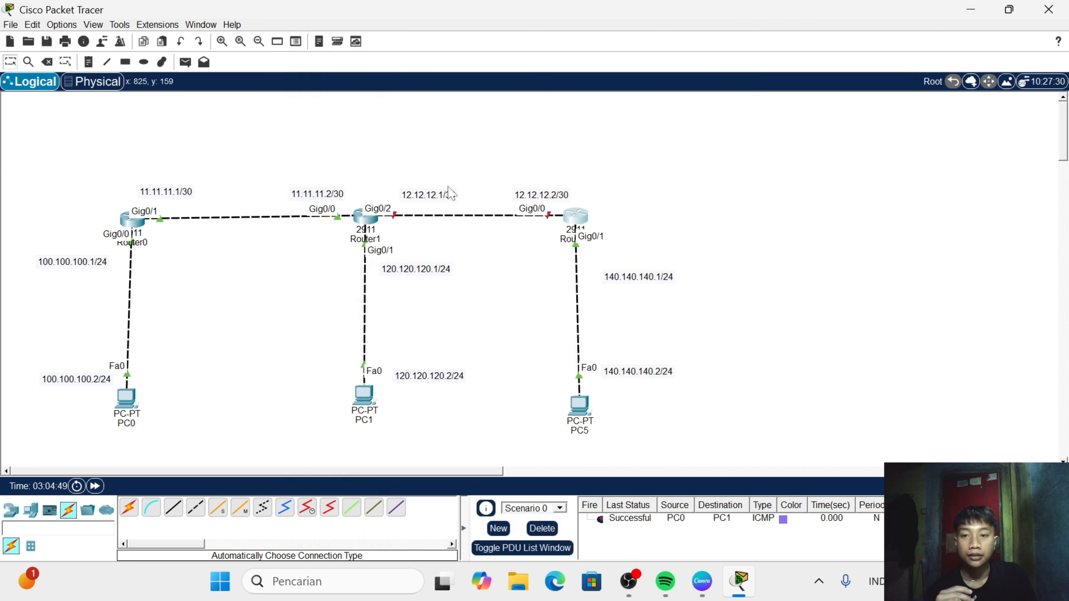
click(365, 217)
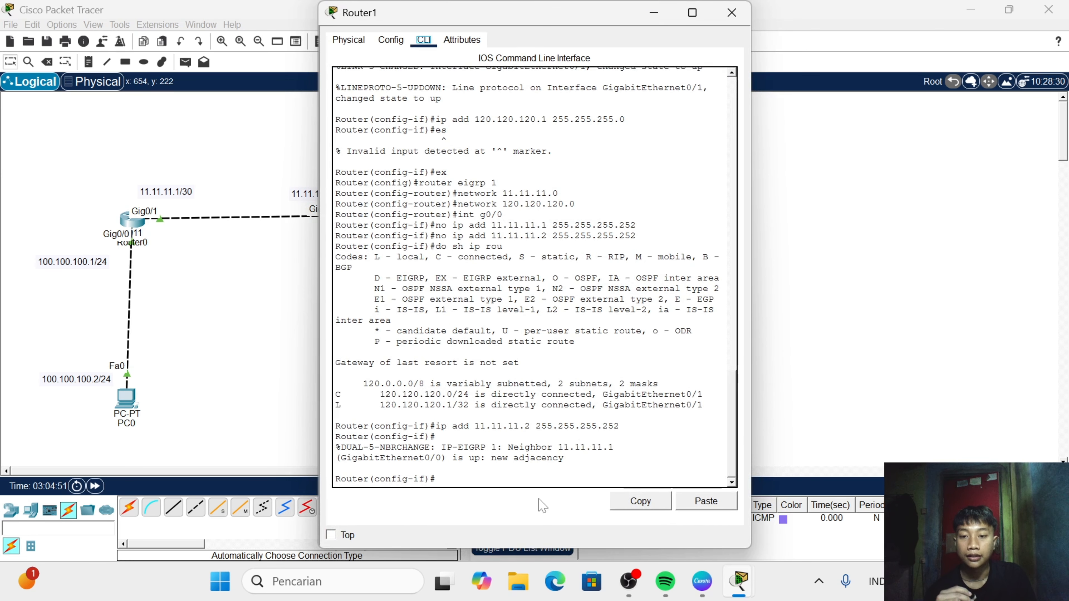
click(476, 475)
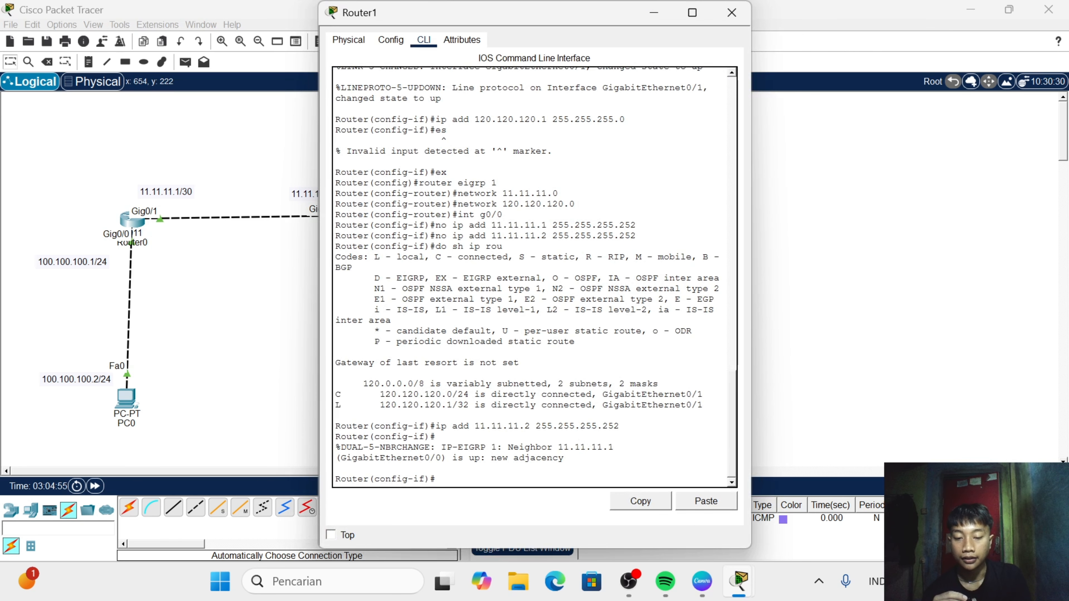
text(int g0)
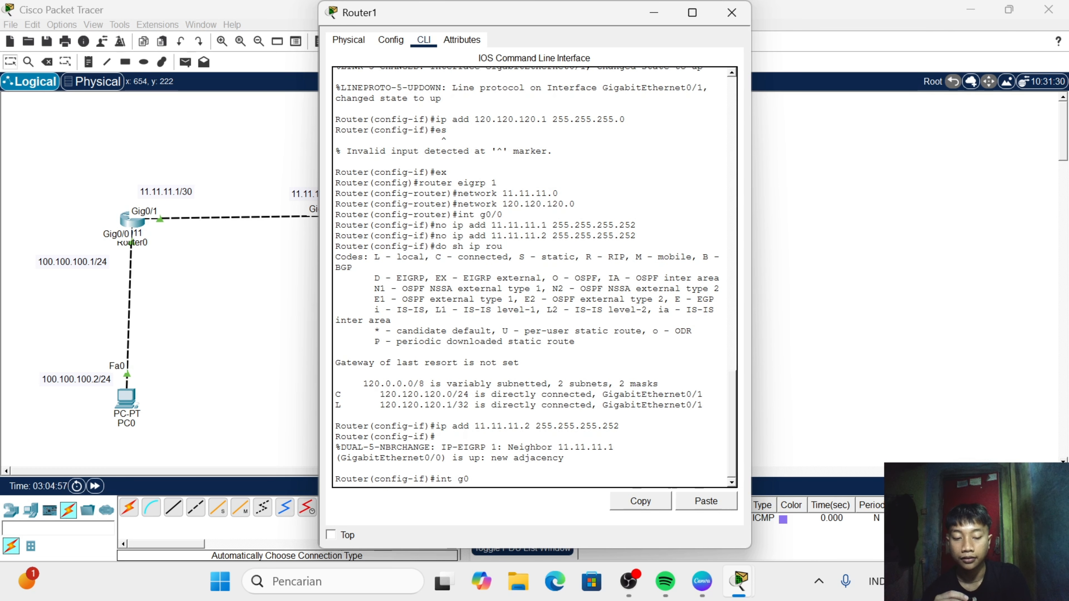
text(/2)
key(Return)
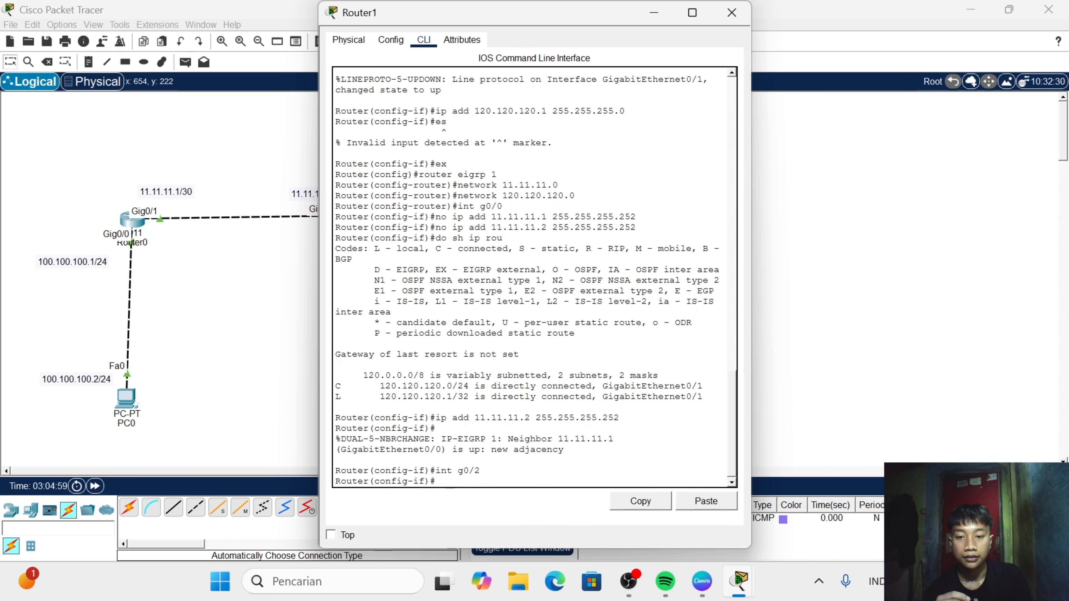
text(no sh)
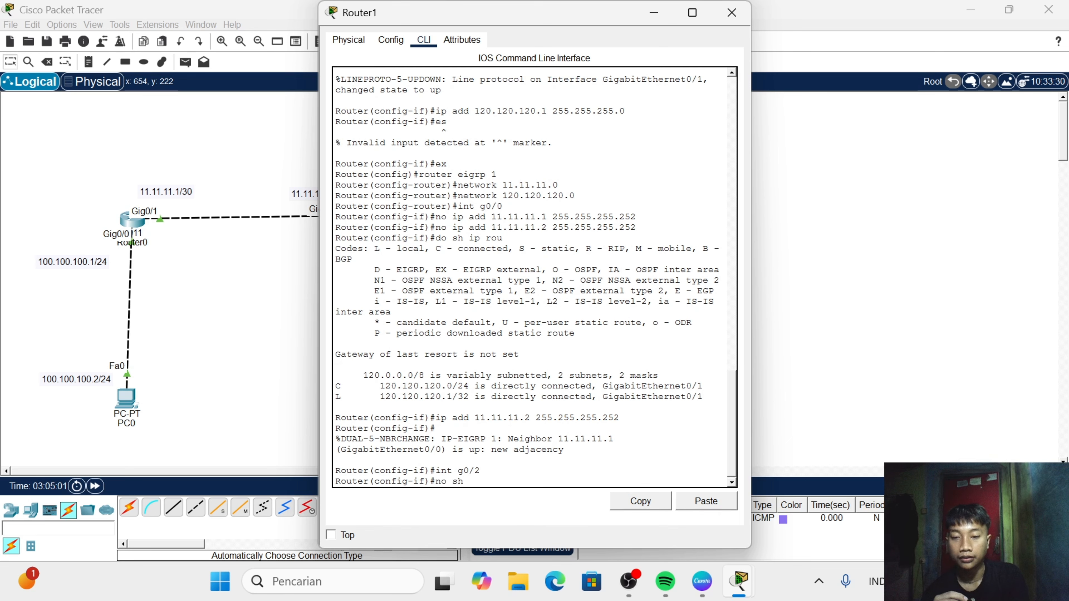
key(Return)
- Assign the IP address 12.12.12.1 with mask 255.255.255.252 to Router1's g0/2 interface
text(ip)
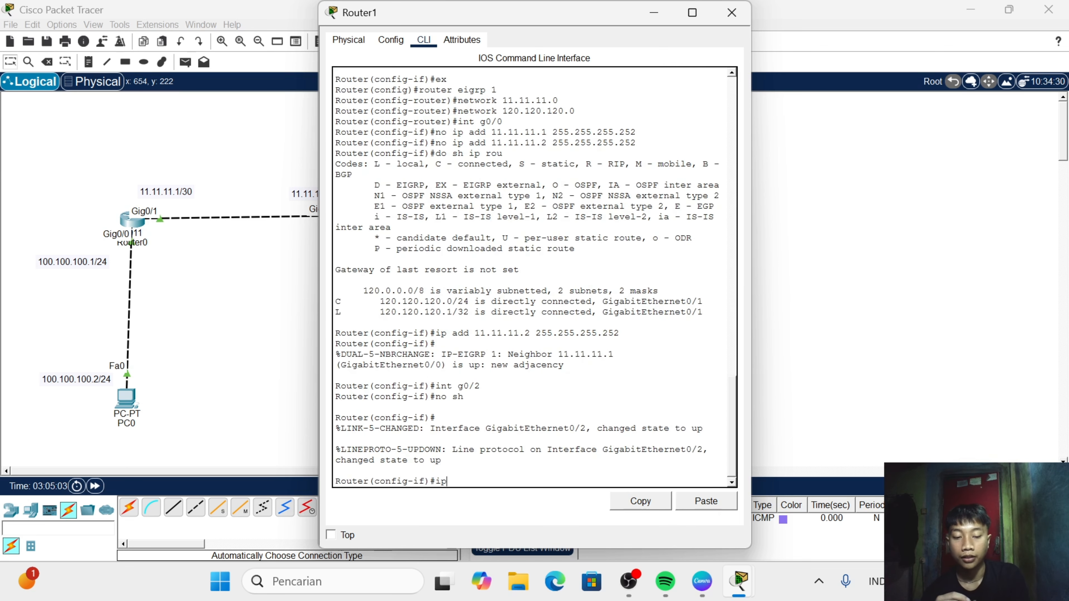
text( add)
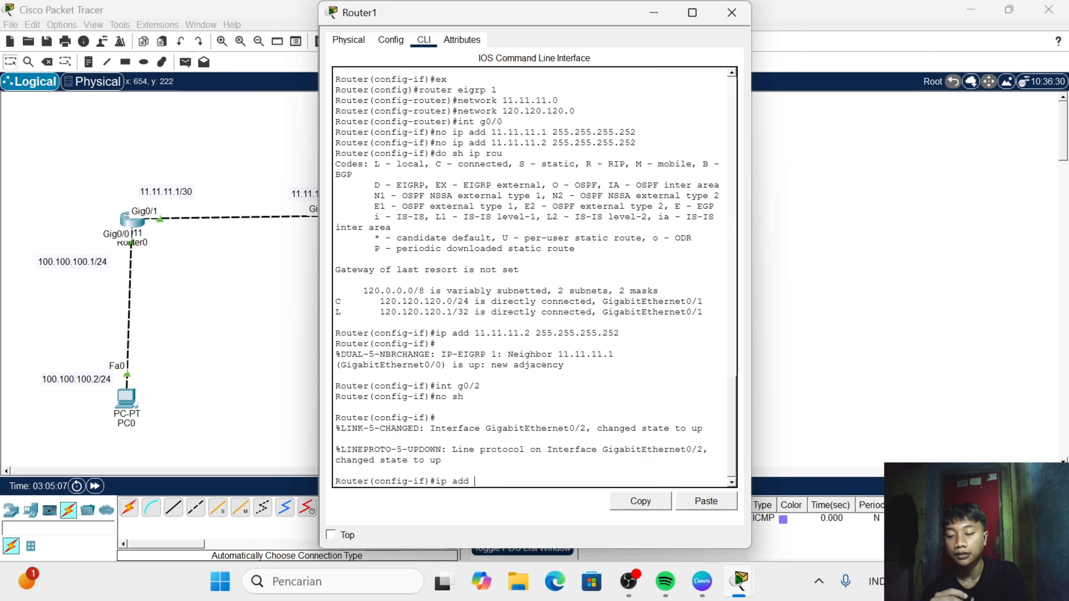
text( 12.12.)
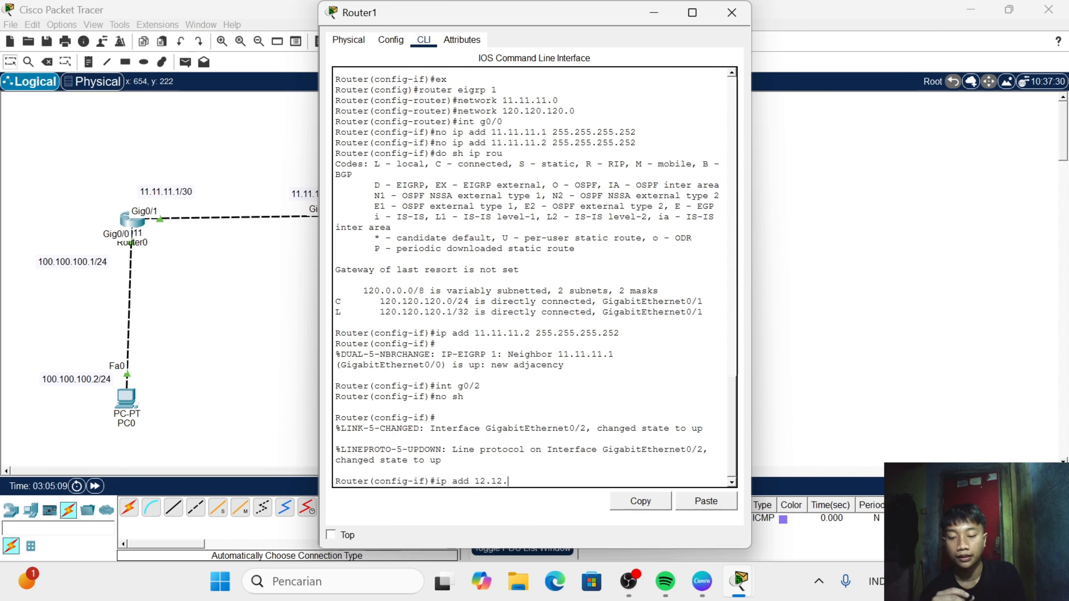
text(12.1)
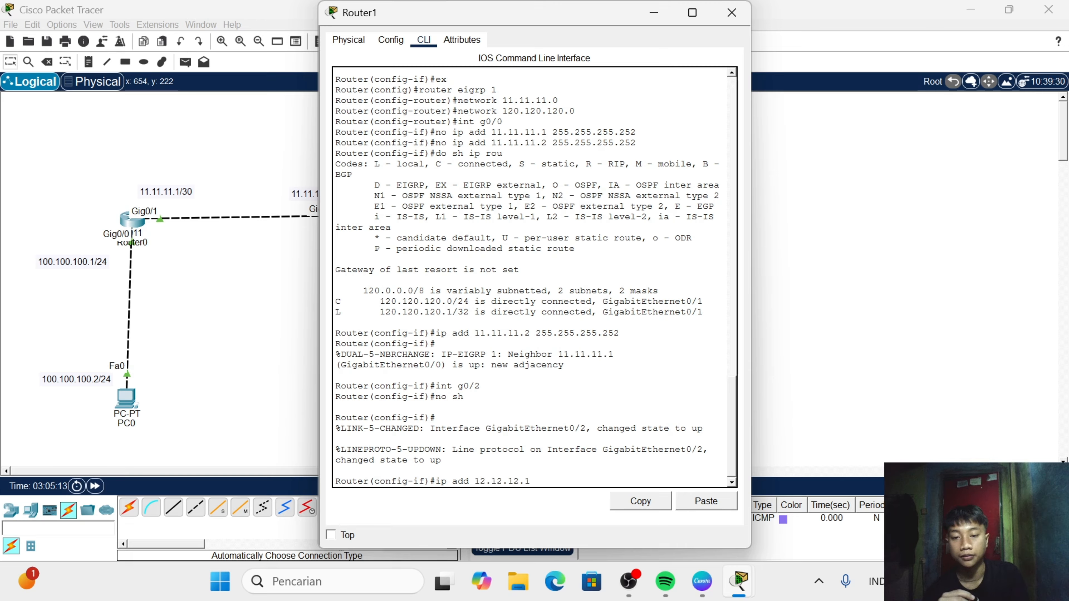
text( 255.)
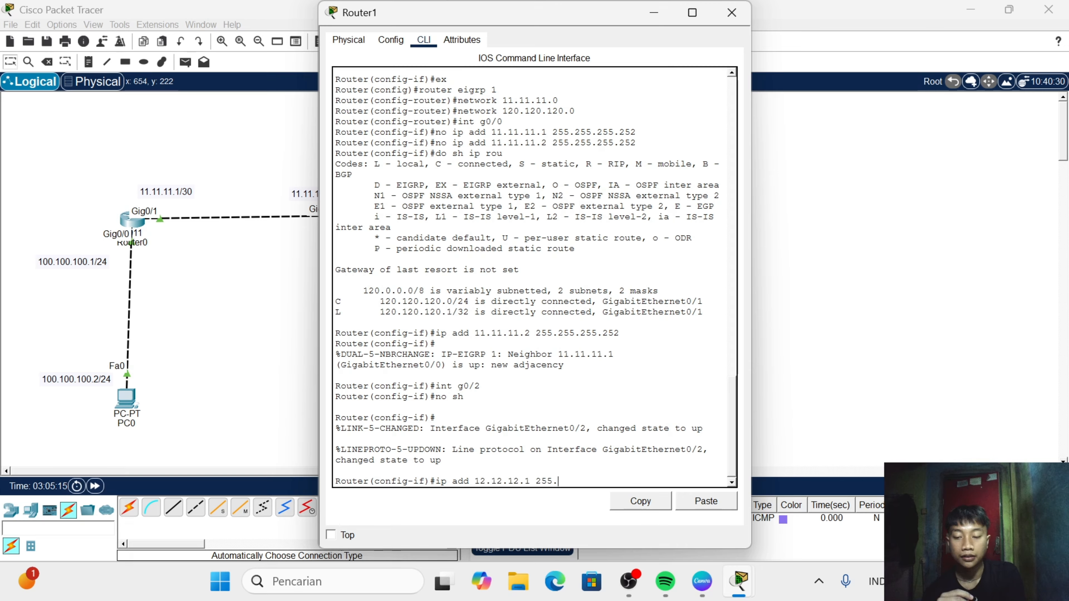
text(255.255.255)
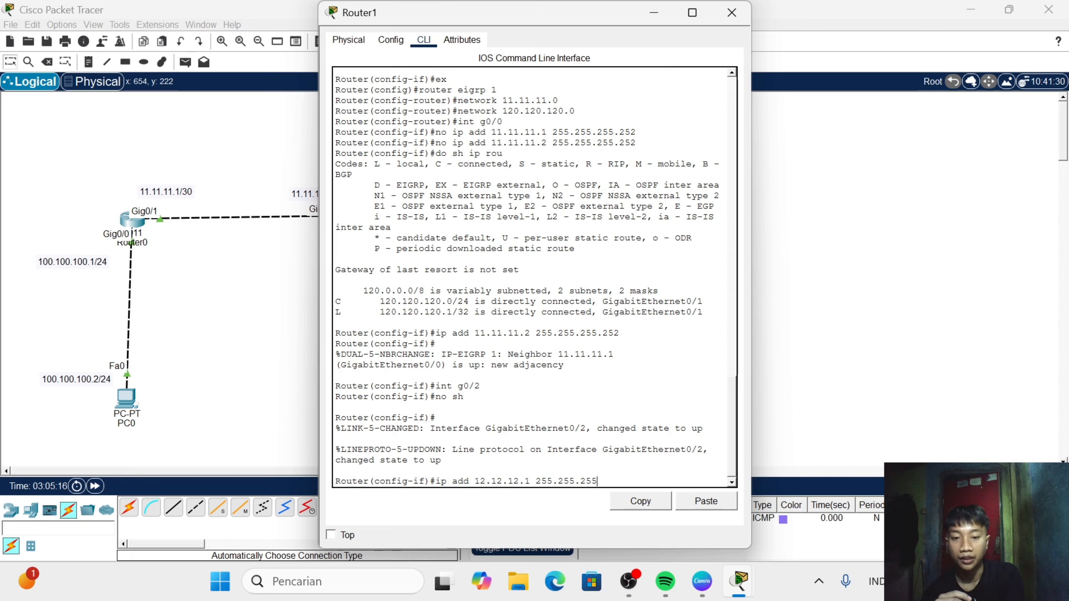
text(252)
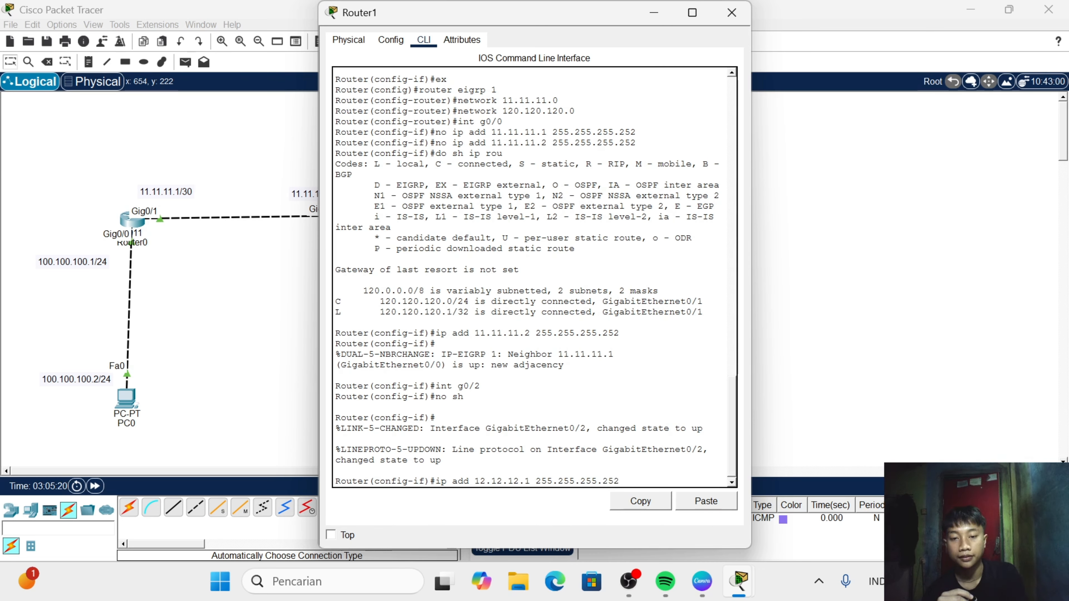
key(Return)
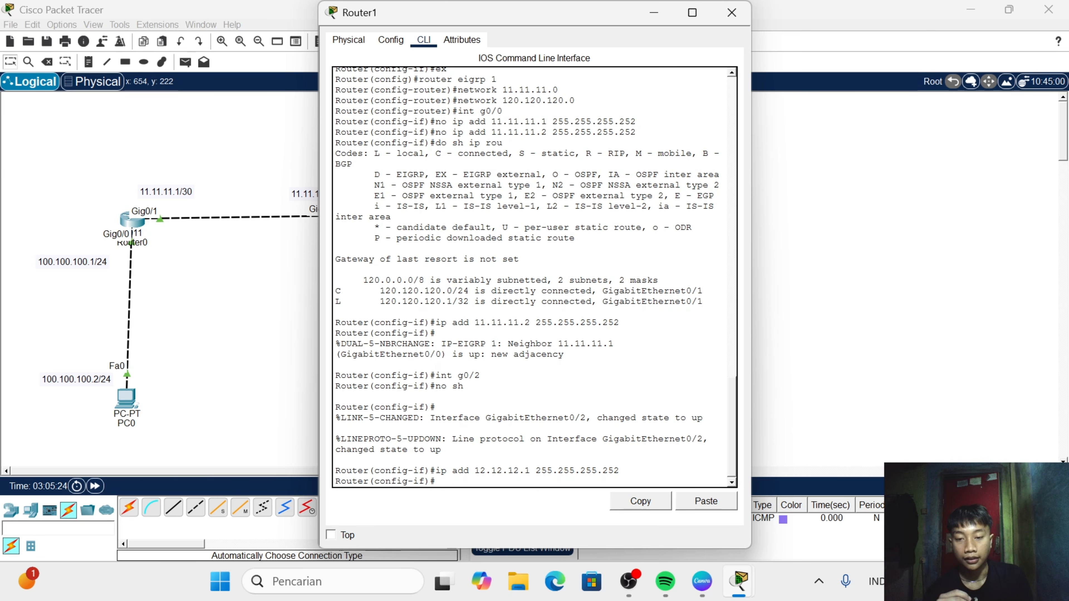
- Exit interface configuration on Router1 and enter its EIGRP process with router eigrp 1
text(rout)
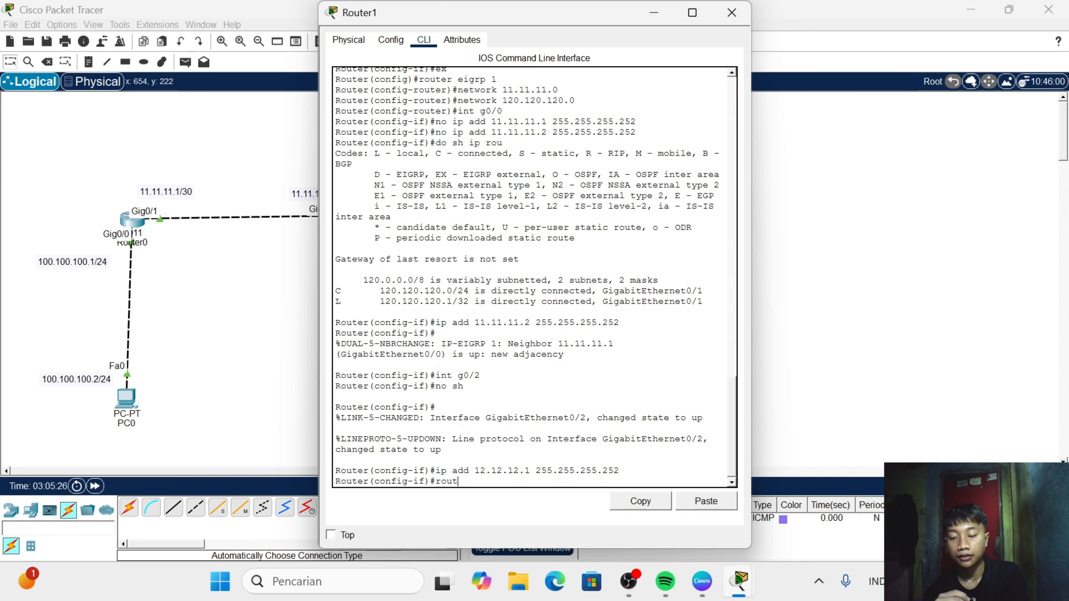
key(BackSpace)
key(BackSpace)
key(BackSpace)
key(BackSpace)
text(e)
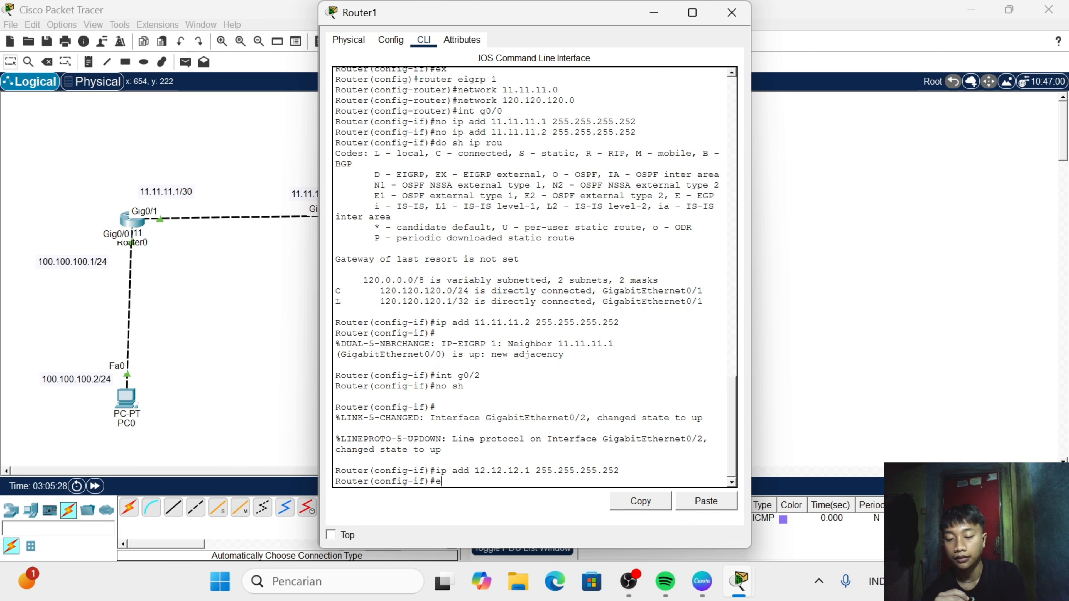
text(x)
key(Return)
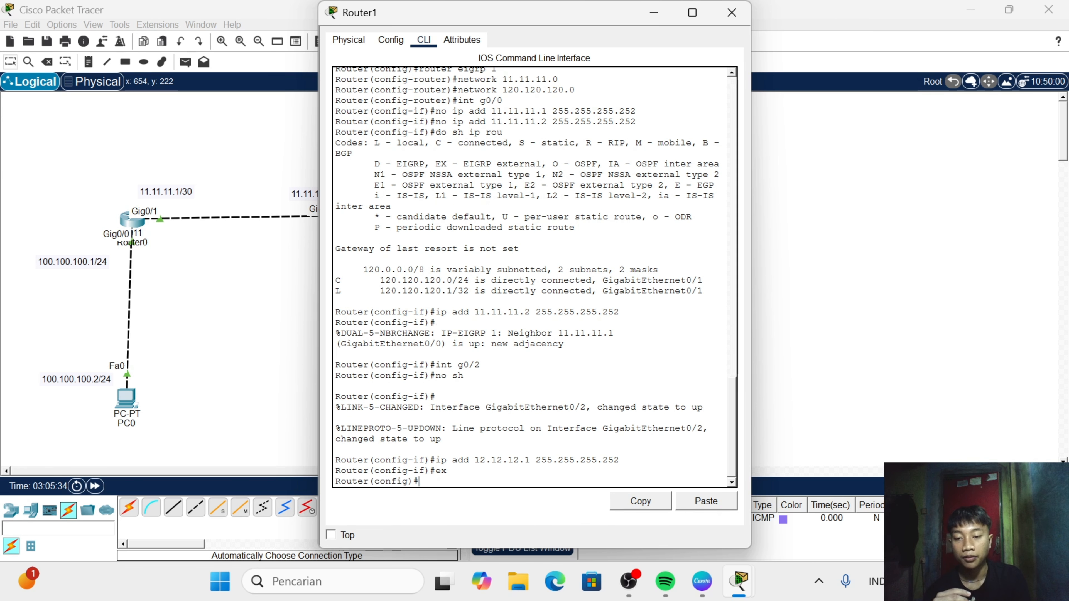
text(ou)
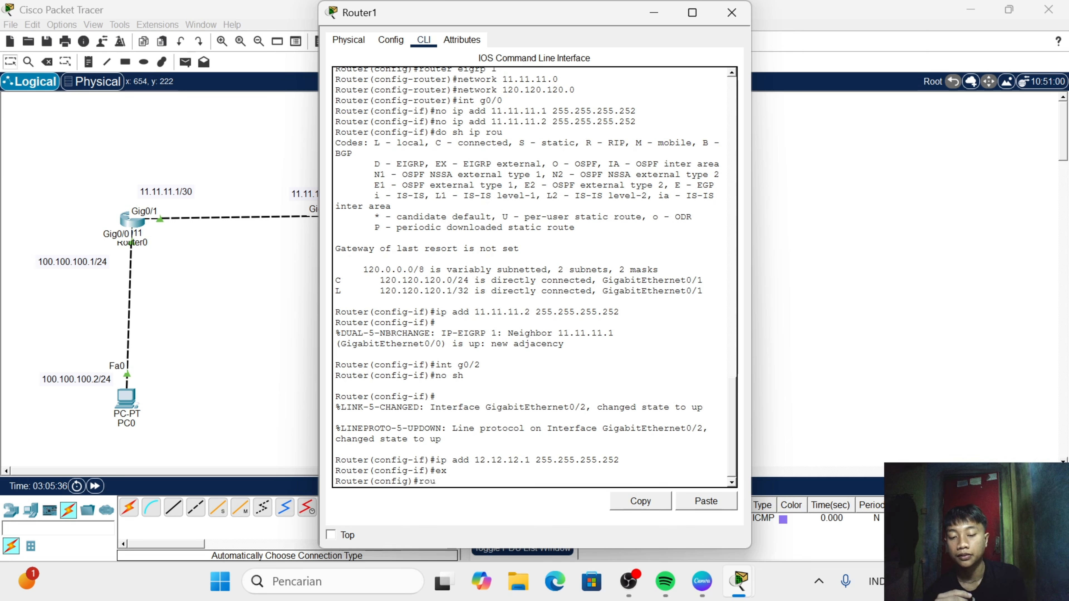
text(ter)
text( e)
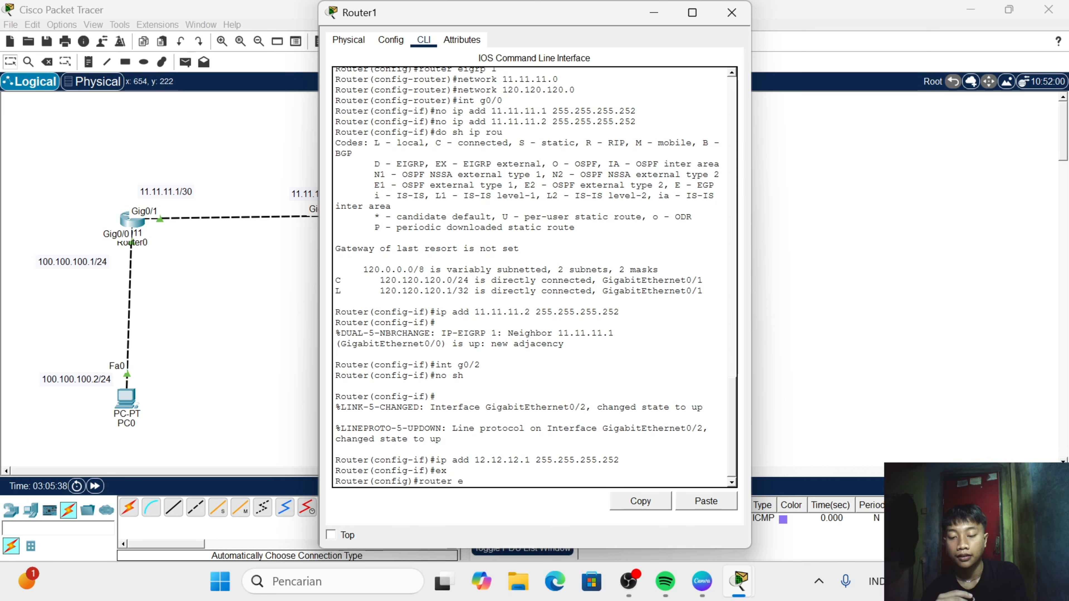
text(igrp )
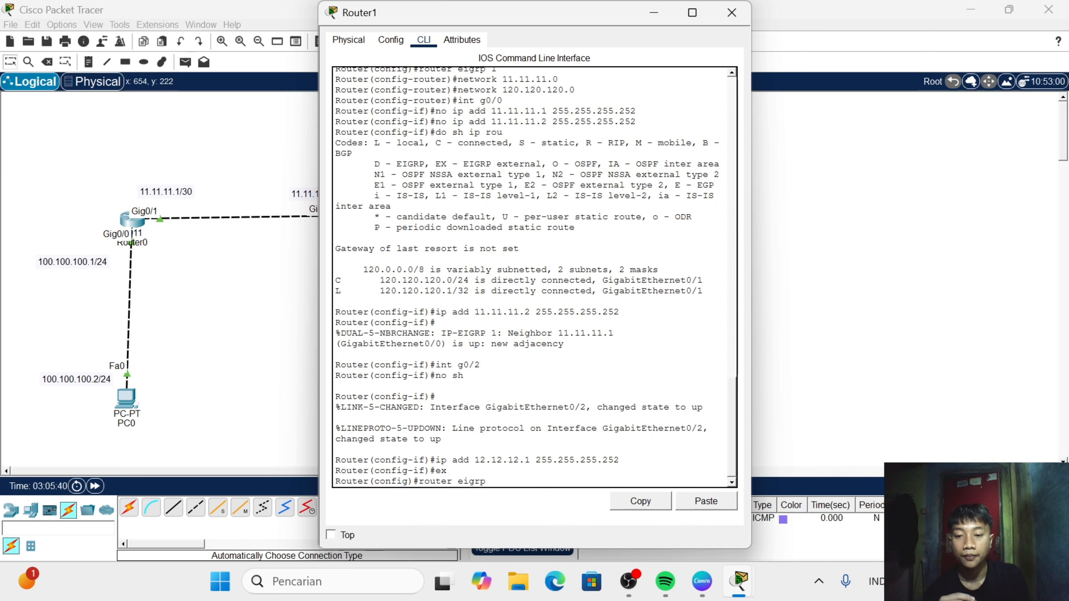
text(1)
key(Return)
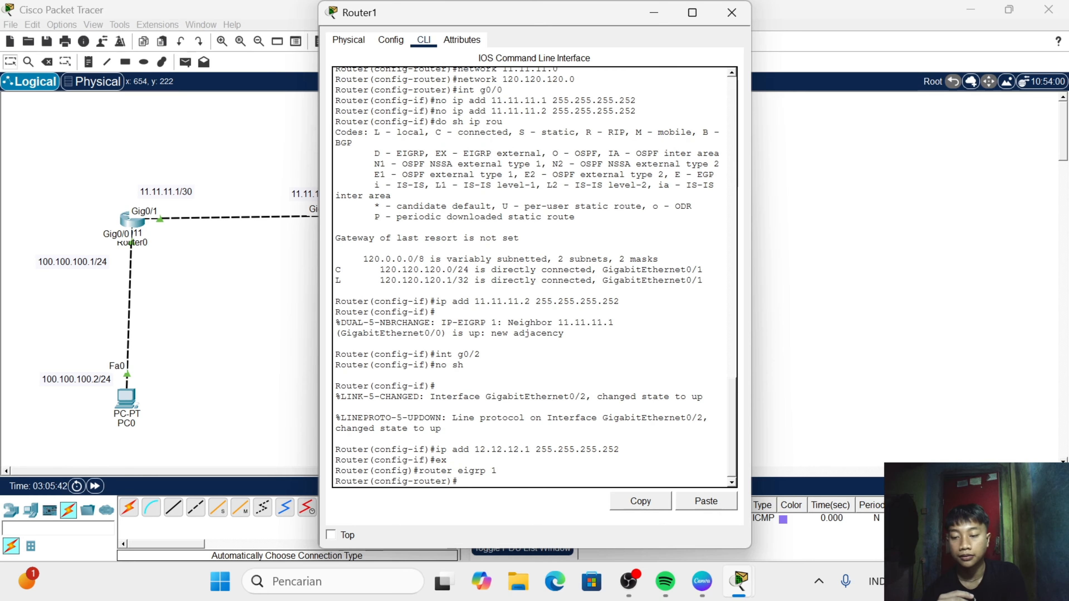
- Advertise network 12.12.12.0 in Router1's EIGRP 1 process and close the router's window
text(netwo)
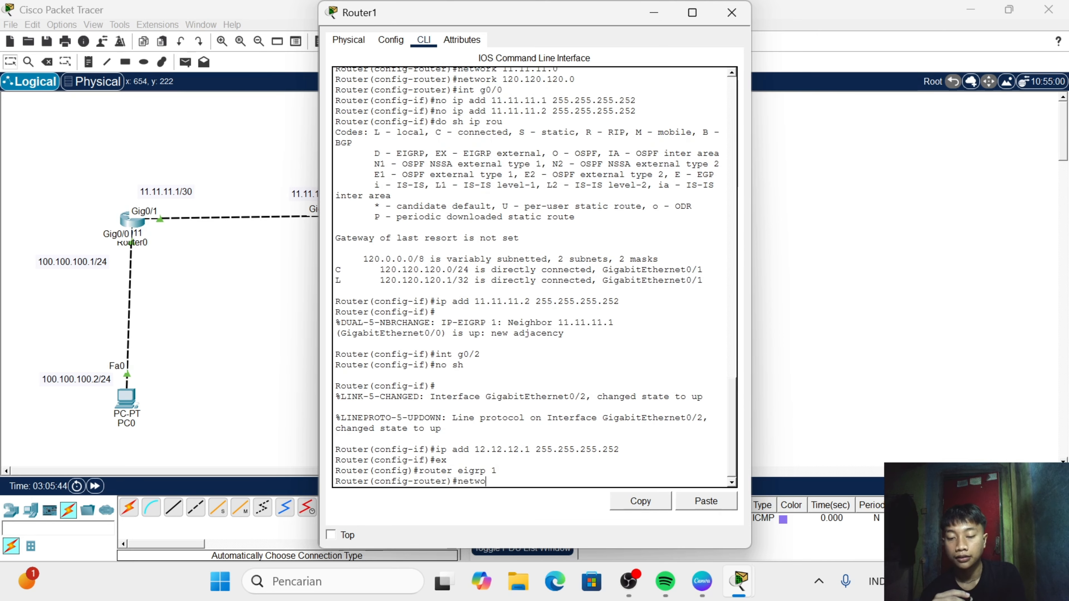
text(rk 12)
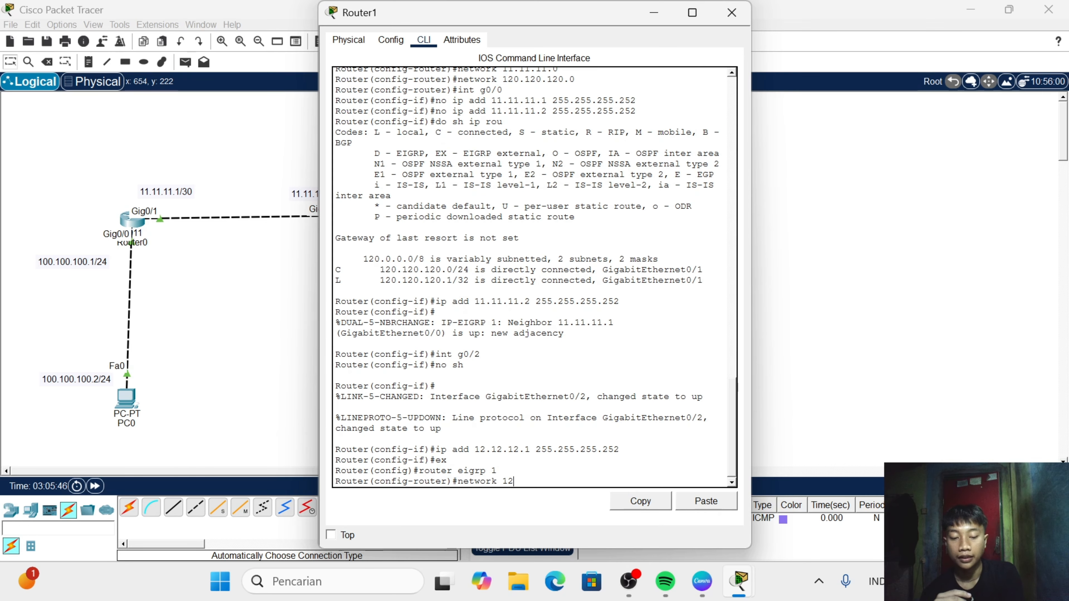
text(.12.12)
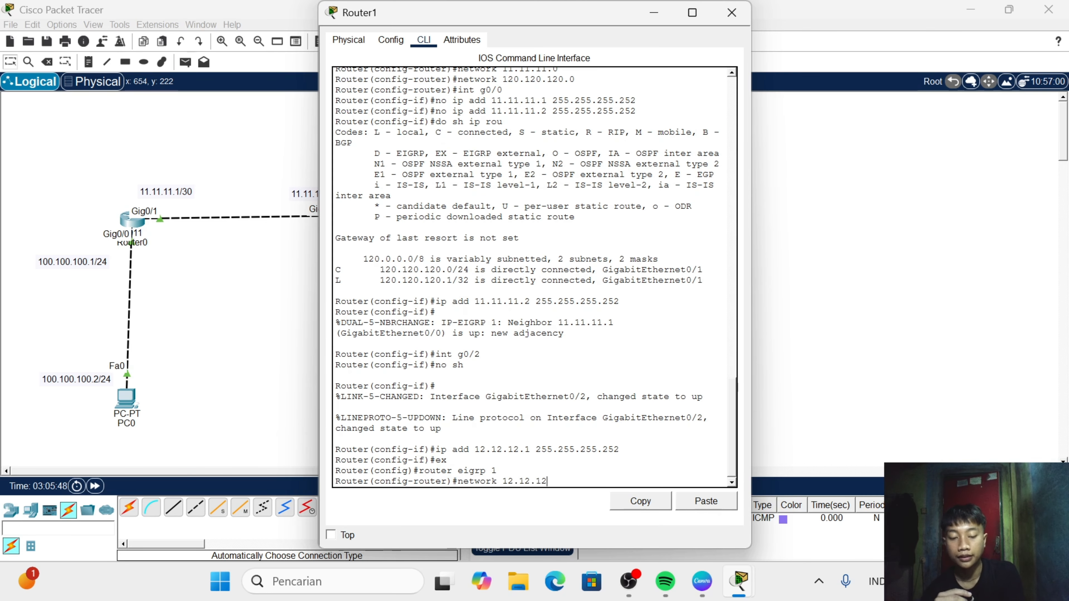
text(.0)
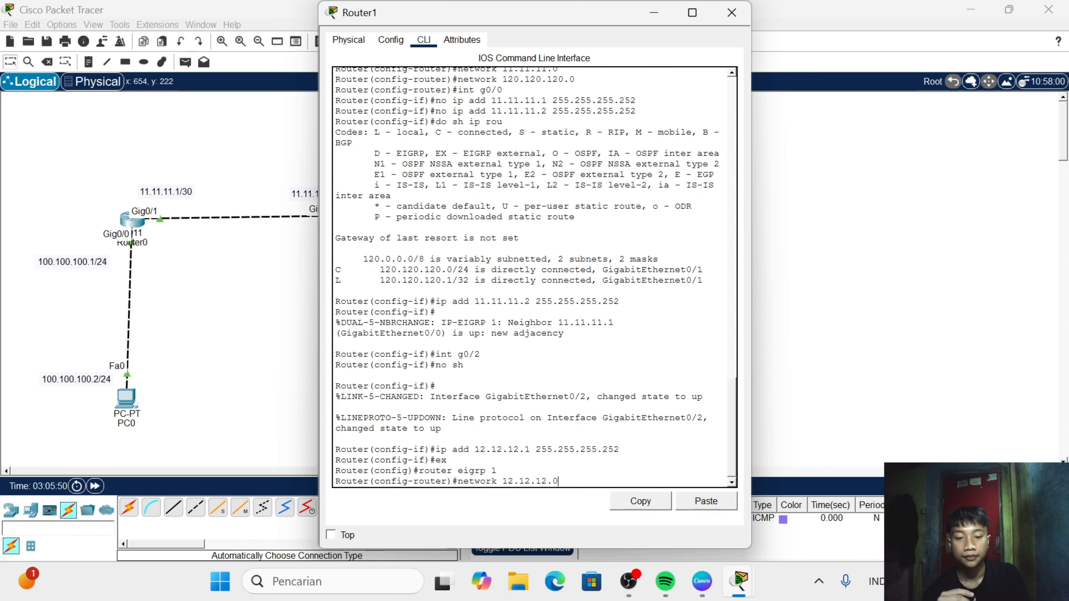
key(Return)
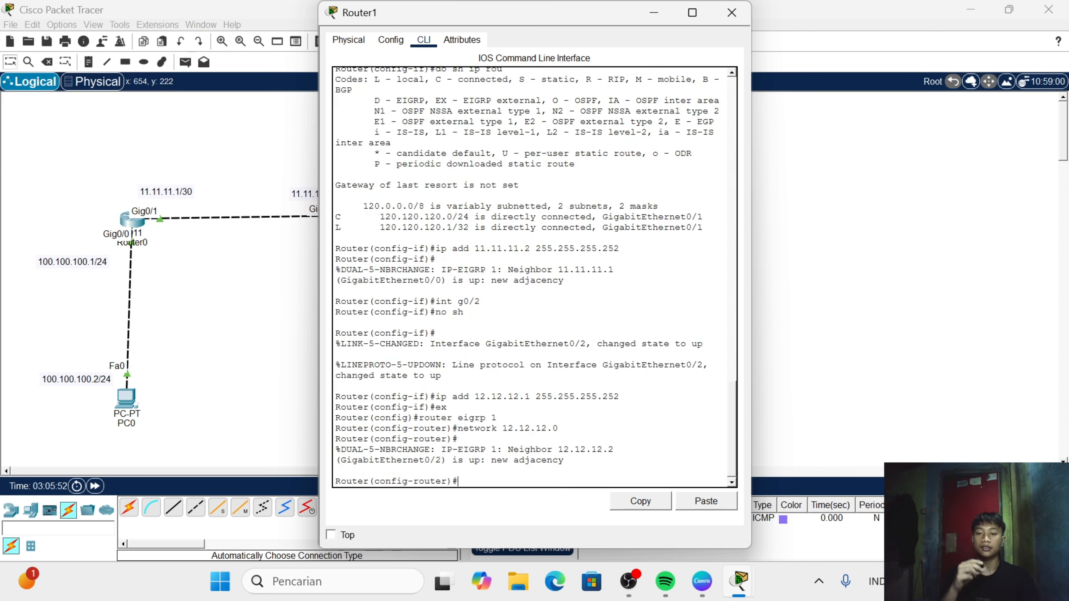
click(731, 12)
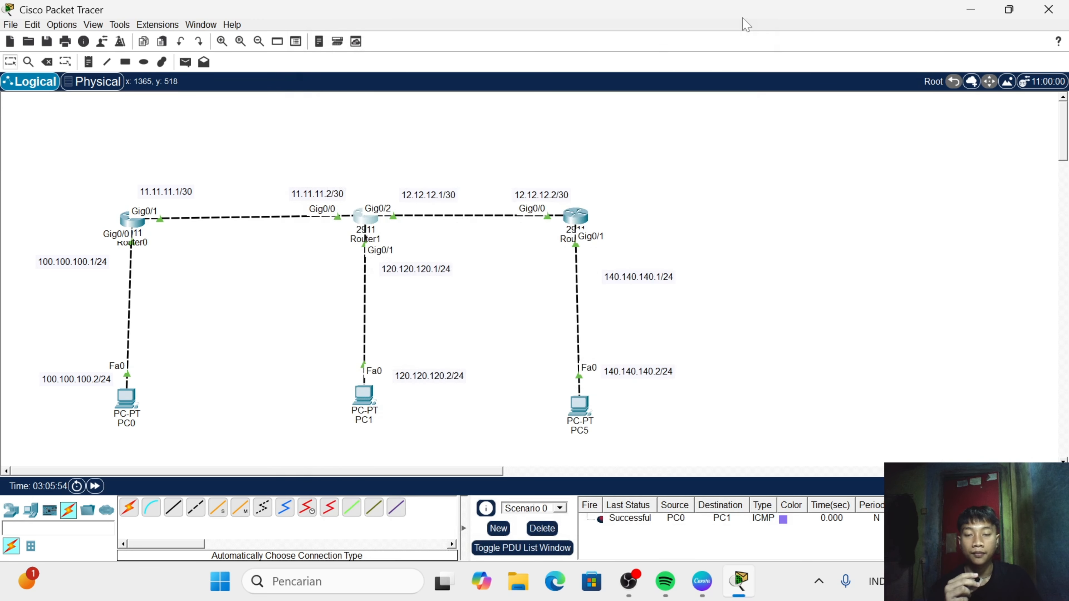
- Open PC5's IP configuration and set its static IPv4 address to 140.140.140.2
click(580, 407)
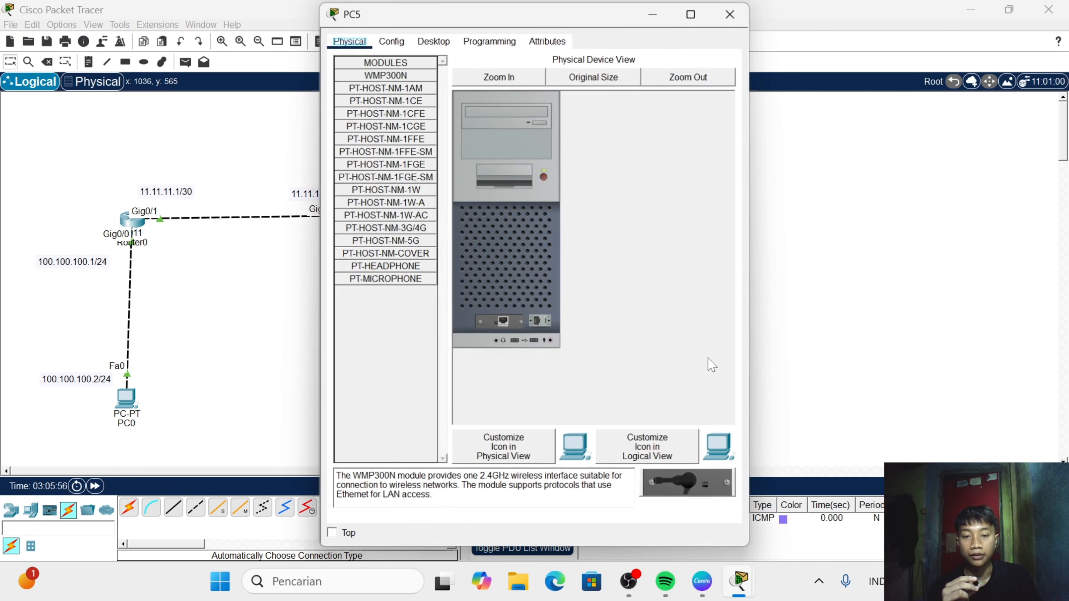
click(438, 42)
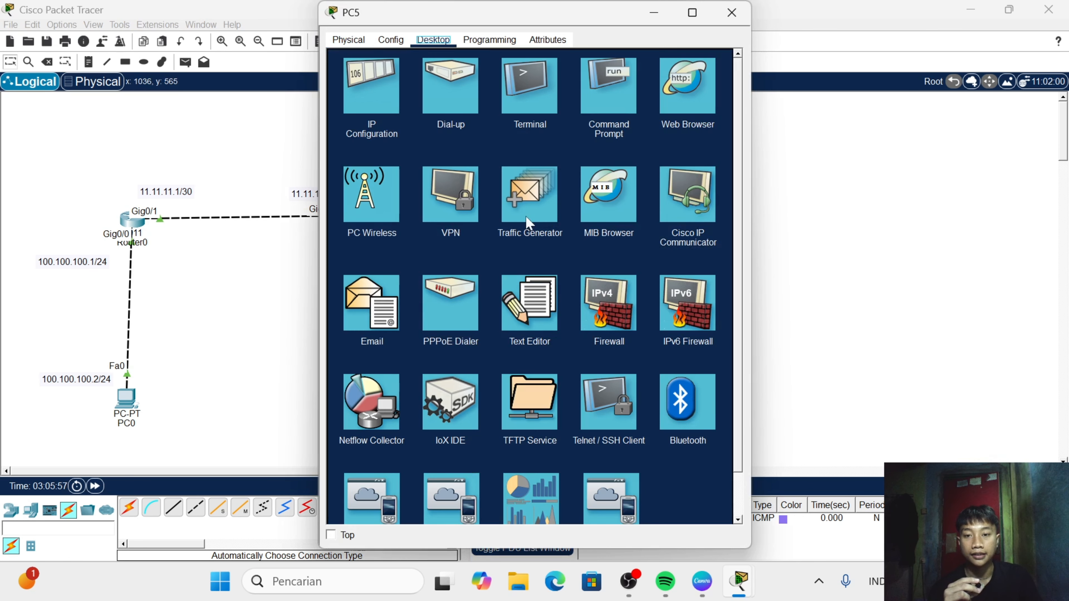
click(377, 71)
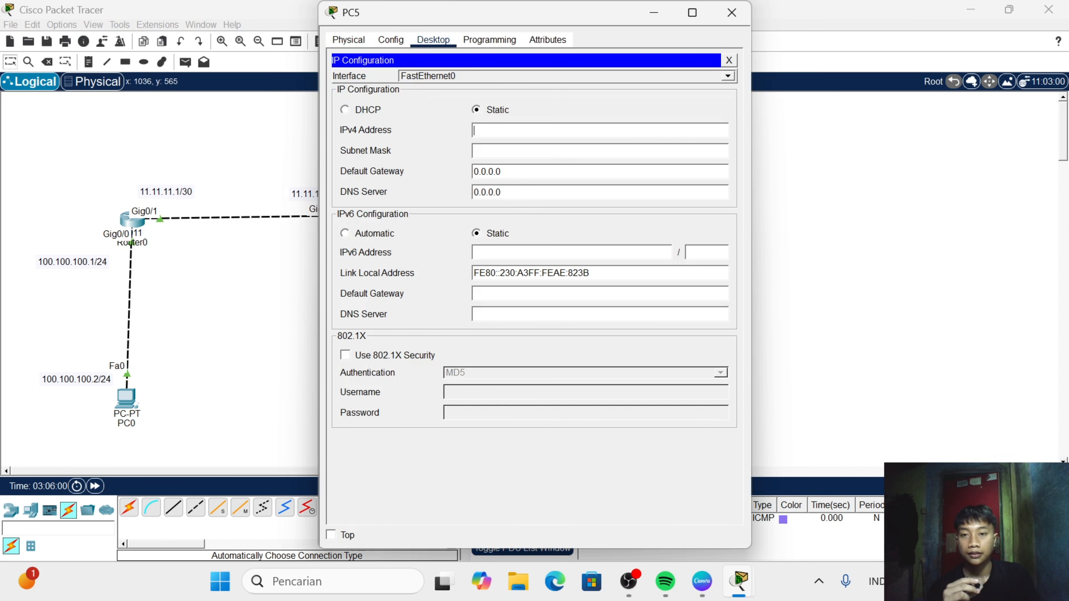
text(140.1)
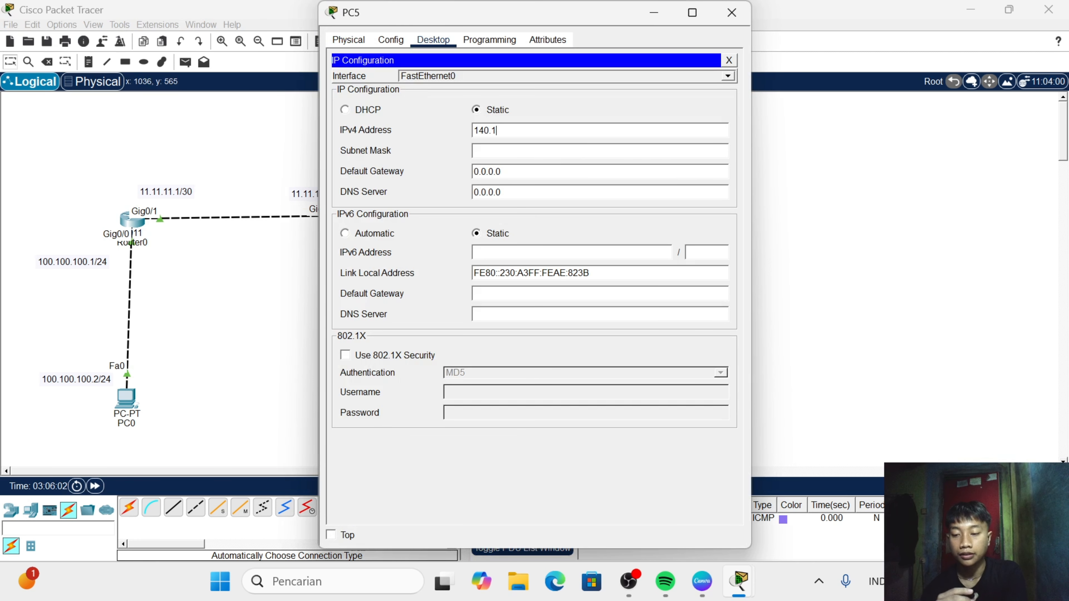
text(40.1)
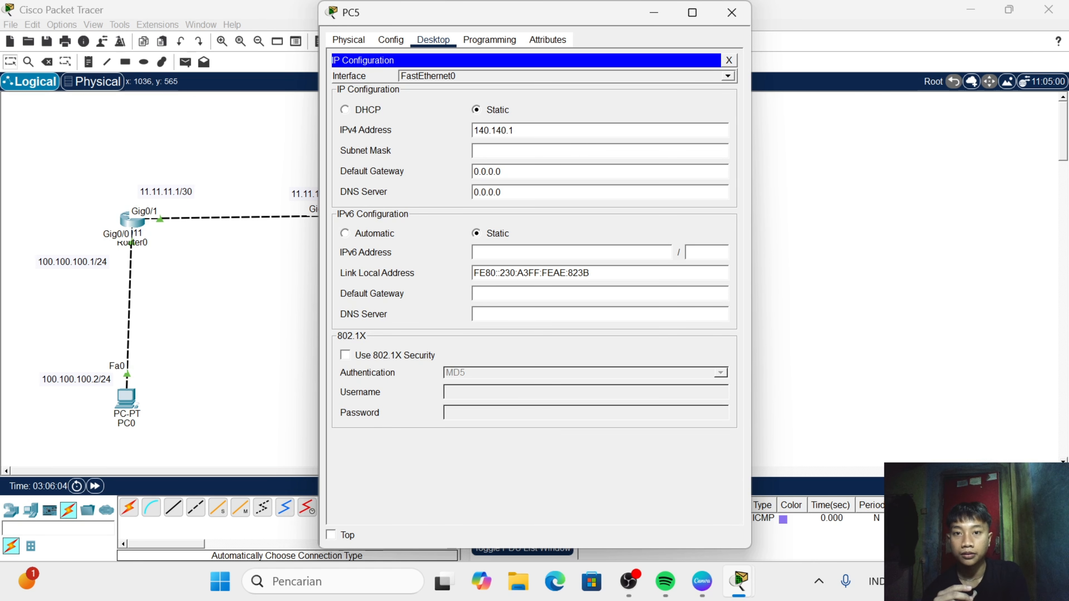
text(40.)
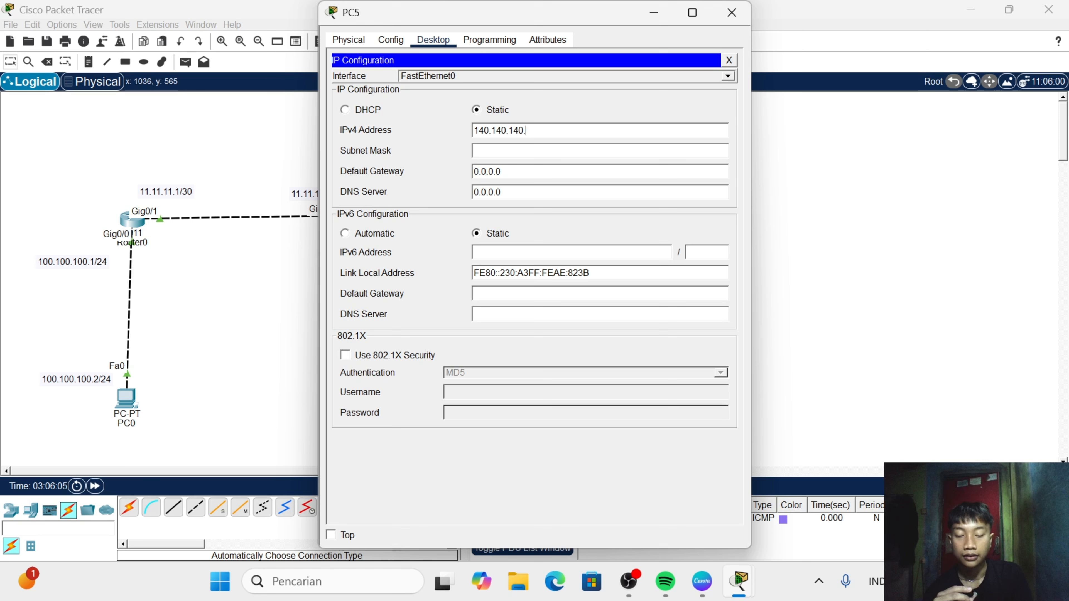
text(2)
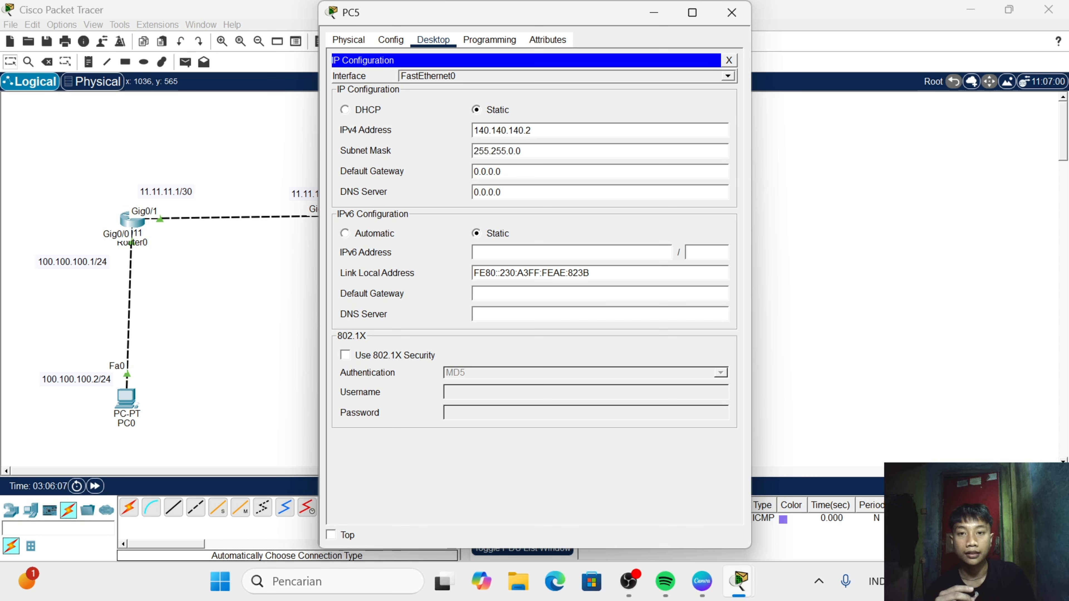
- Set PC5's IPv4 subnet mask to 255.255.255.0
click(551, 152)
key(BackSpace)
key(BackSpace)
key(BackSpace)
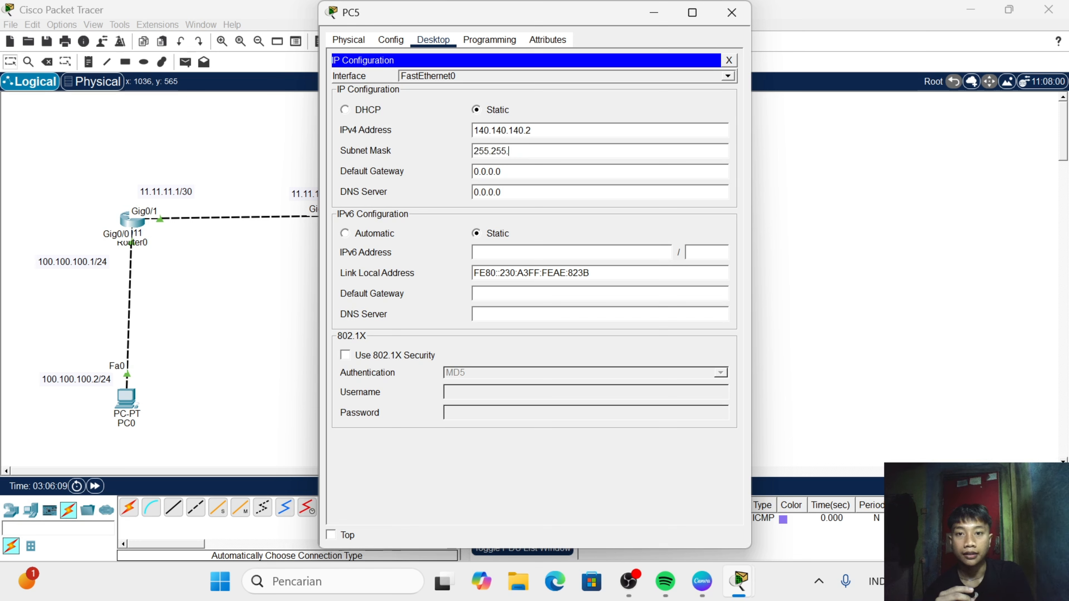
text(255.)
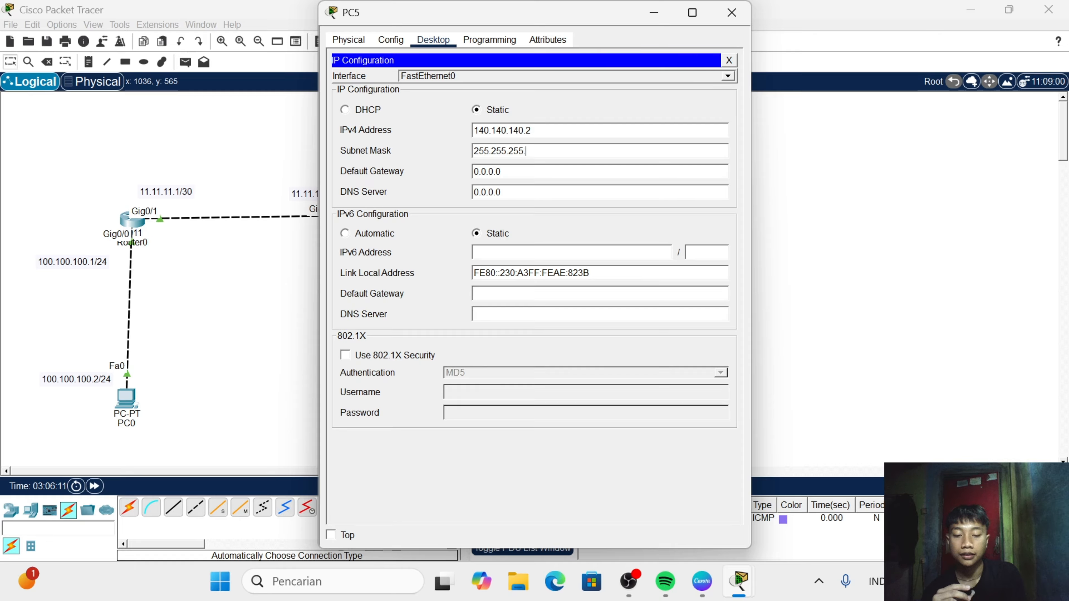
text(0)
- Set PC5's IPv4 default gateway to 140.140.140.1 and close the PC's configuration window
click(503, 172)
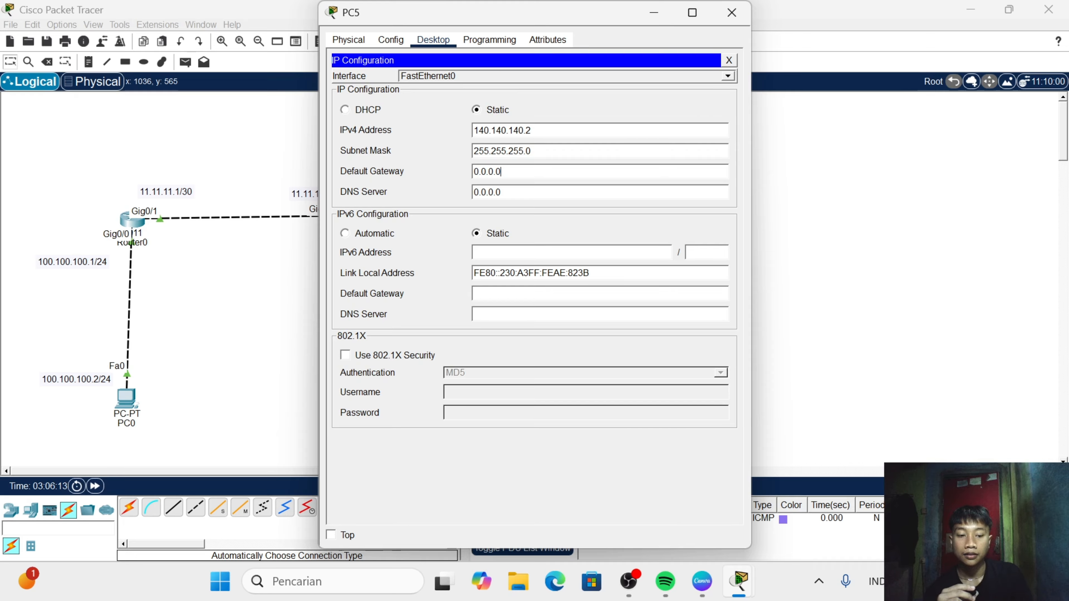
key(BackSpace)
key(BackSpace)
key(BackSpace)
key(BackSpace)
key(BackSpace)
key(BackSpace)
key(BackSpace)
text(14)
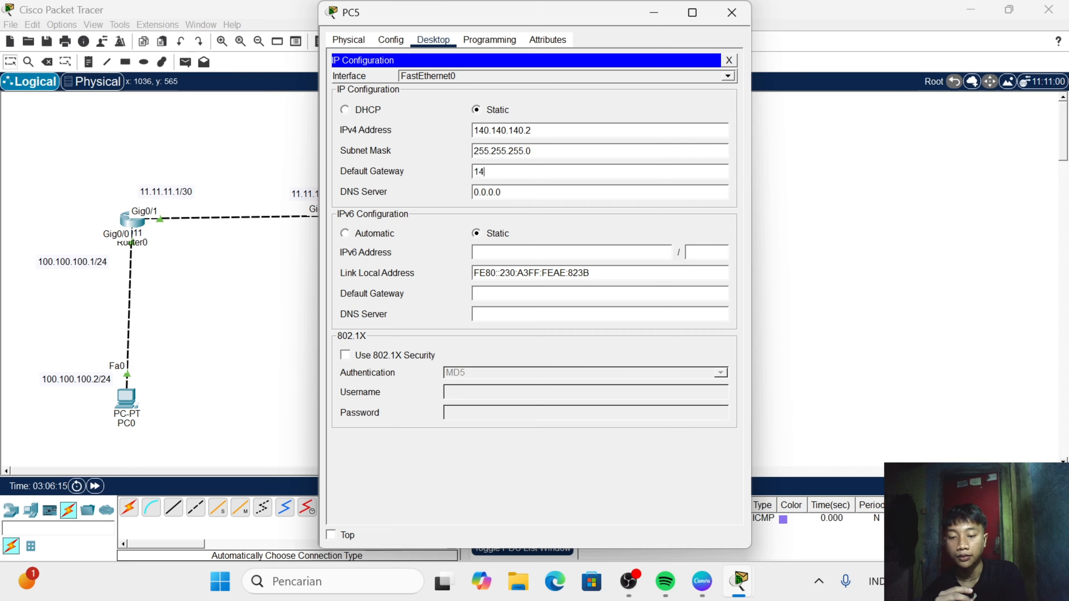
text(0.140)
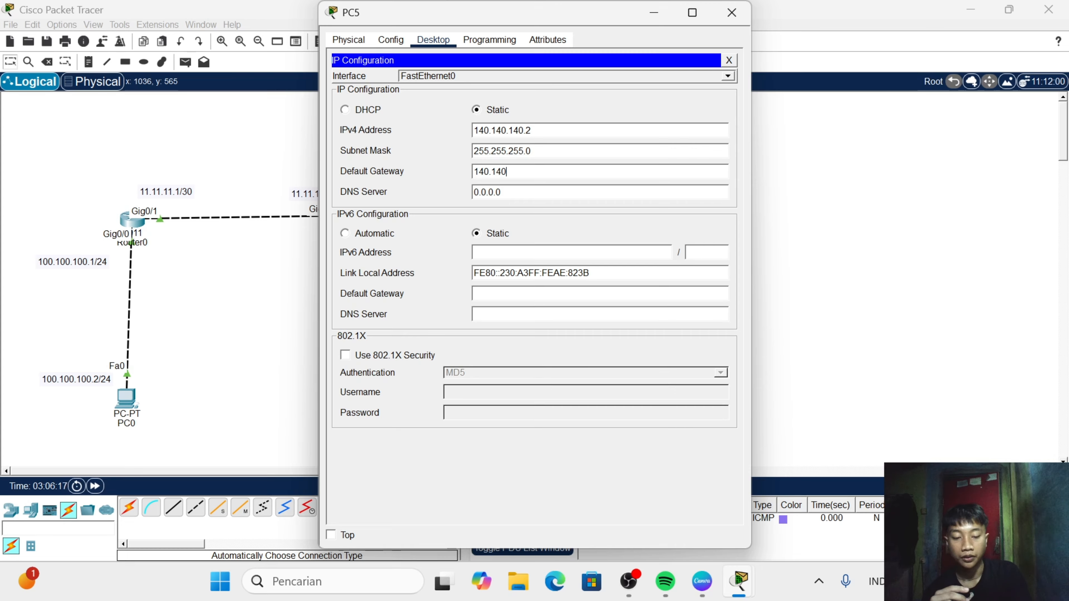
text(.1)
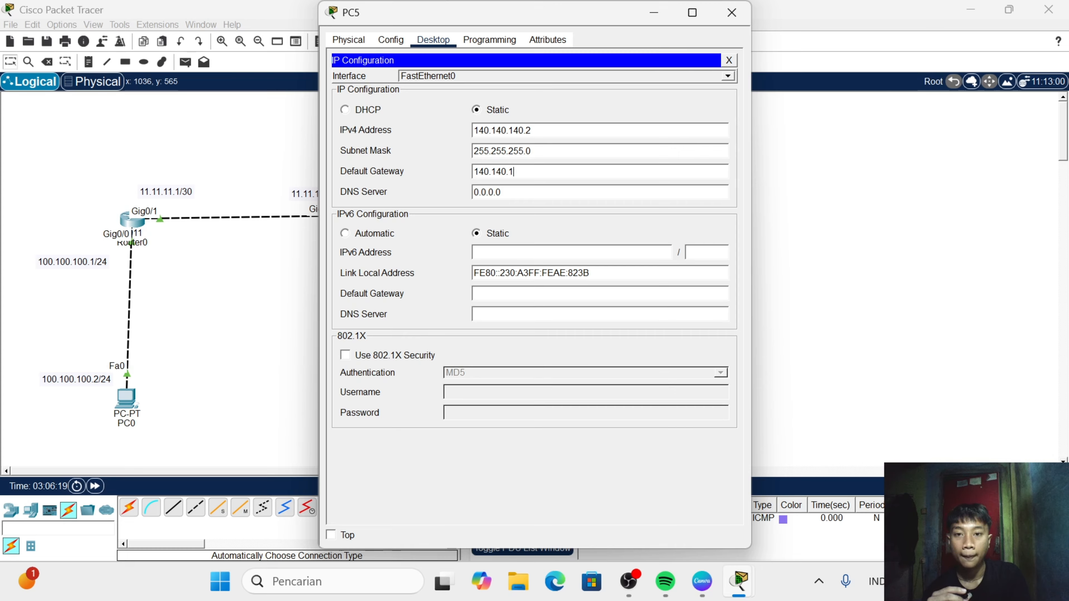
text(540.1)
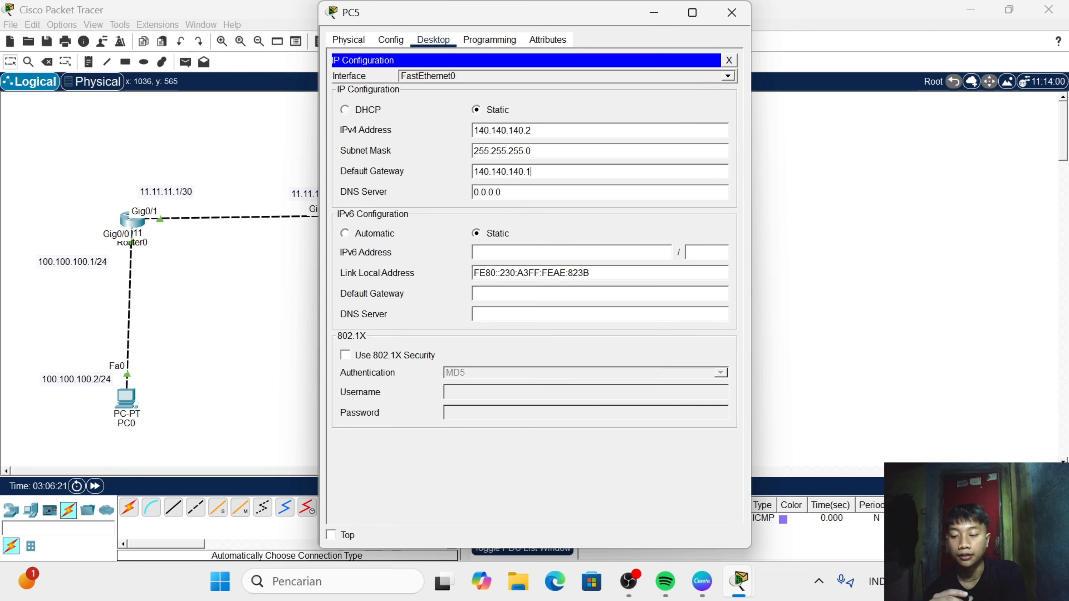
click(731, 13)
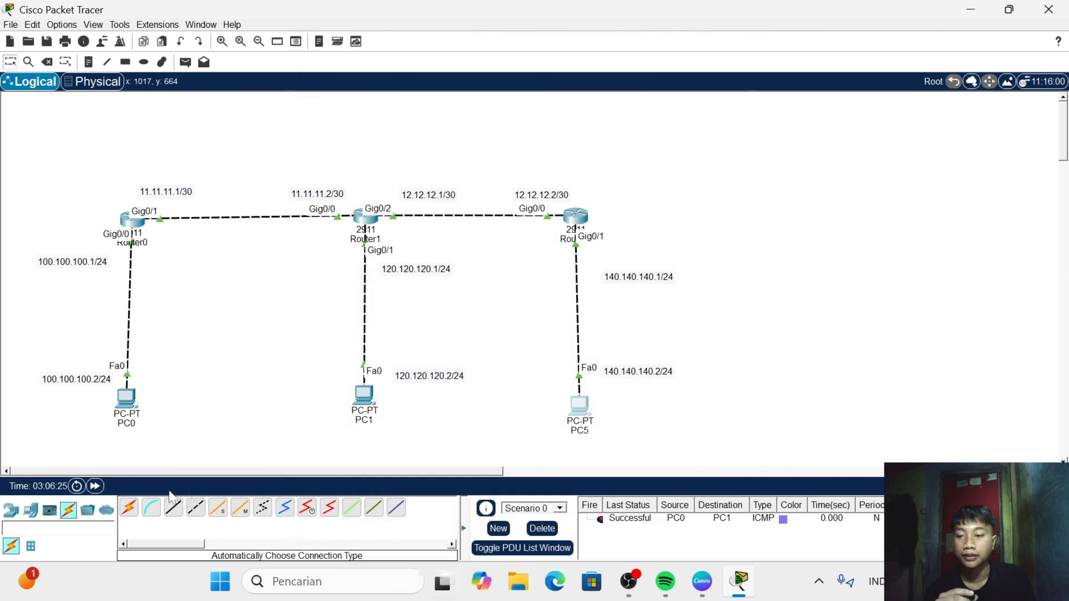
- Test connectivity by sending one simple PDU from PC1 to PC5 and another from PC0 to PC5
click(185, 61)
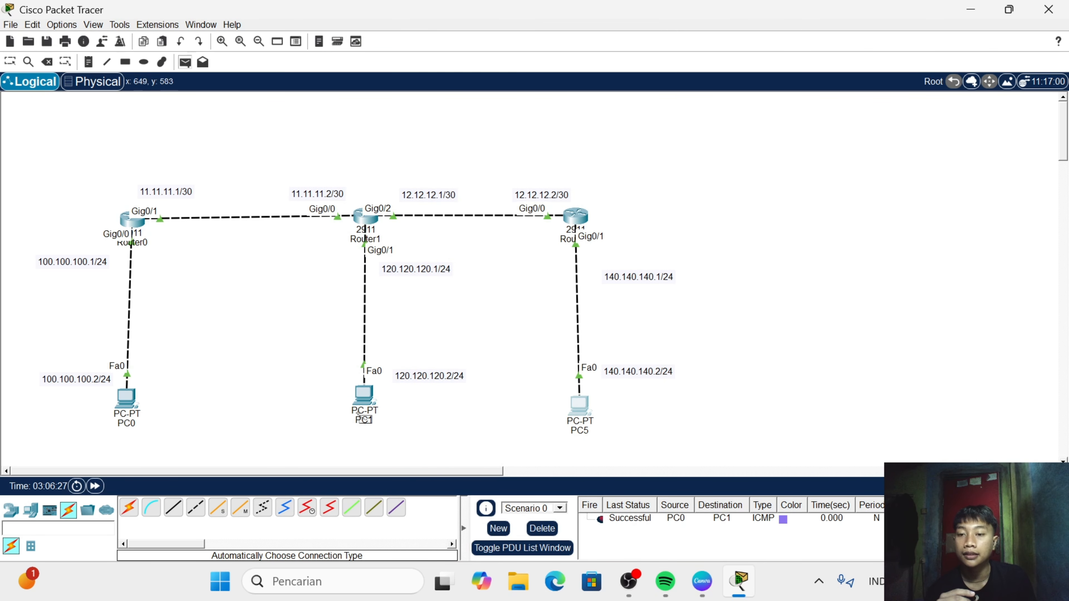
click(363, 396)
click(585, 404)
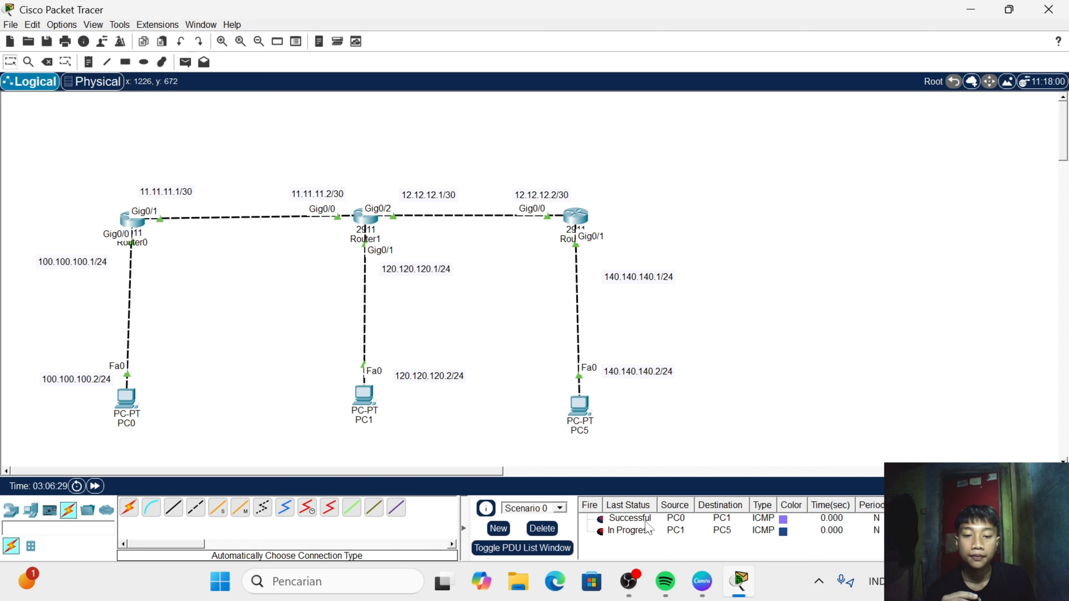
double_click(600, 532)
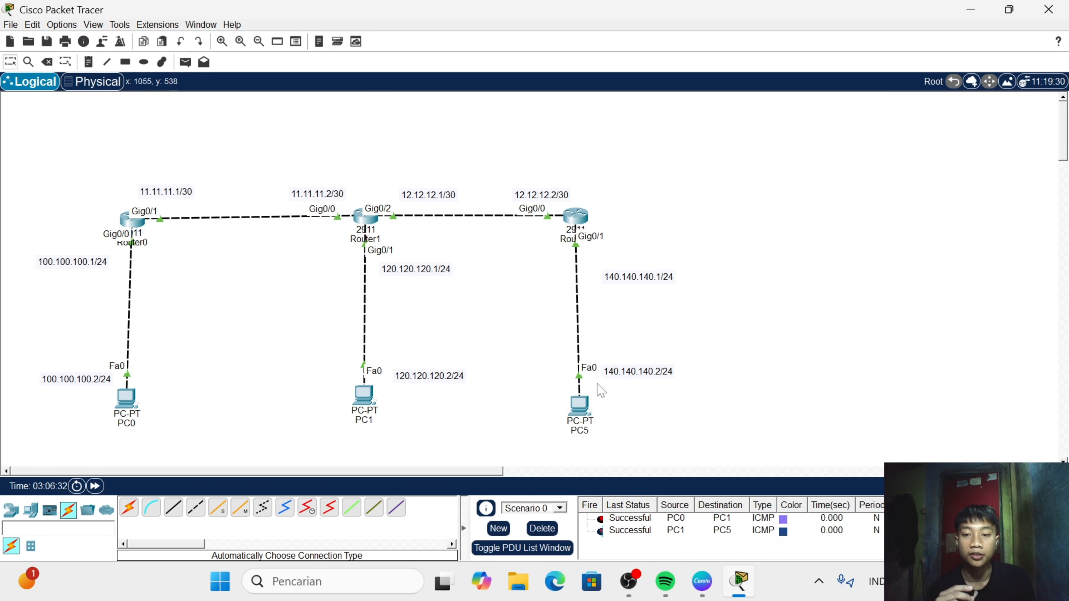
click(185, 62)
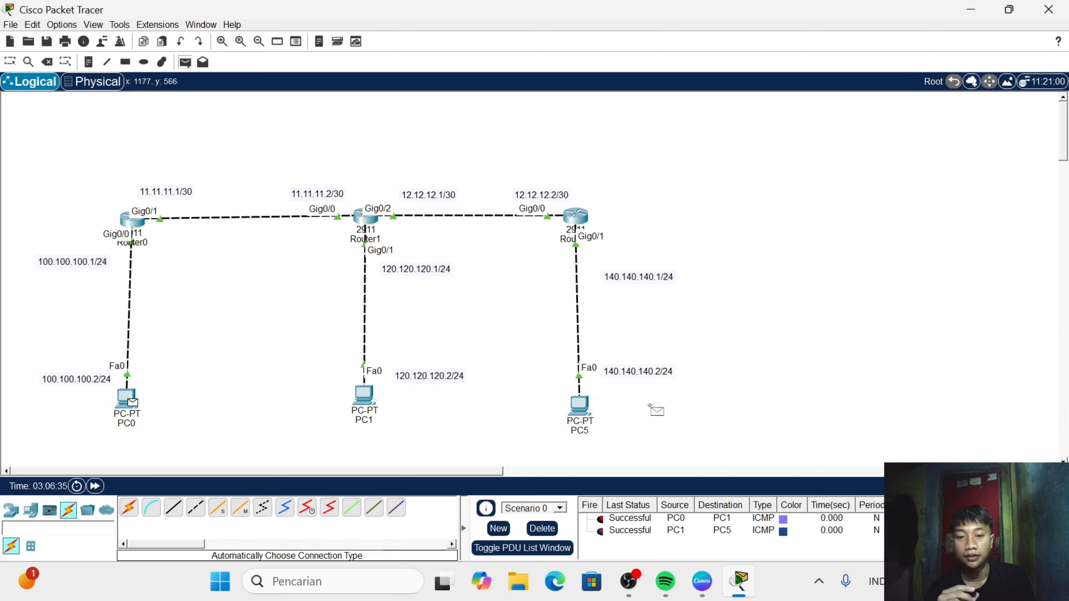
click(578, 407)
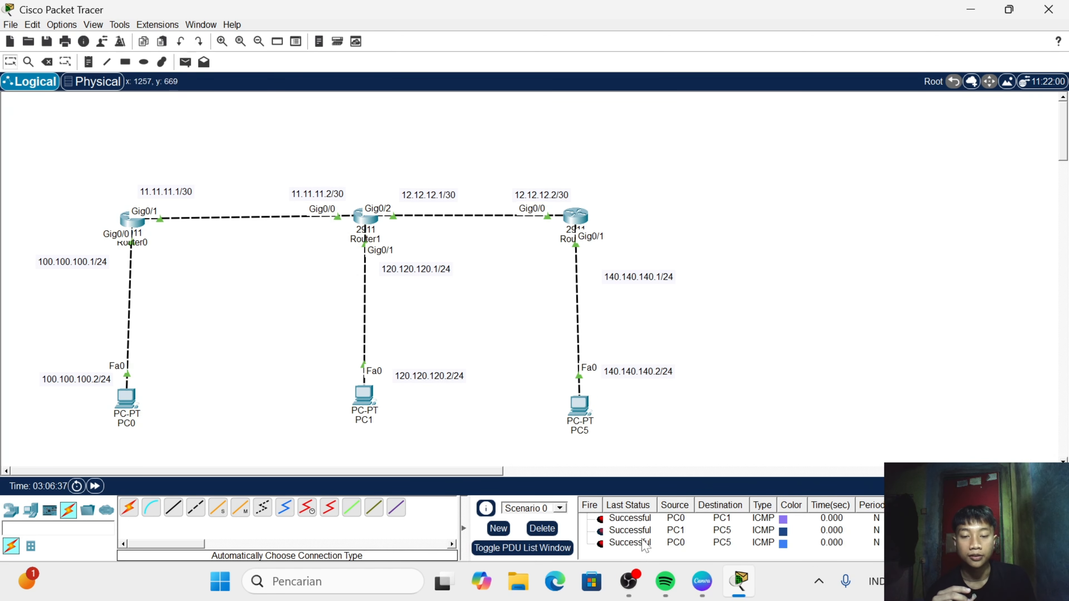
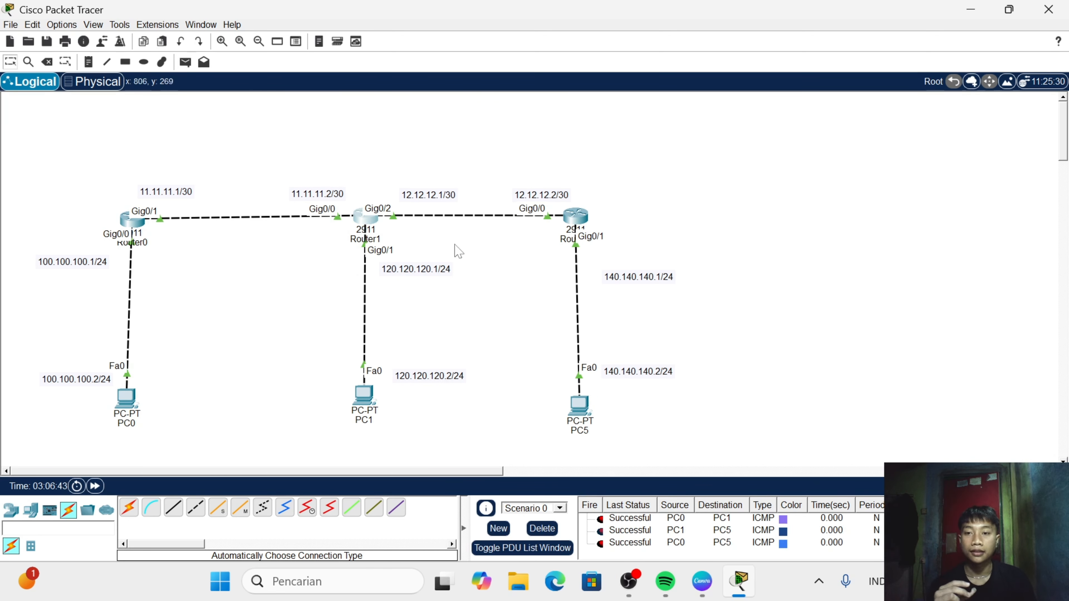
- Run "do show ip eigrp neighbor" in Router1's command line to check its EIGRP neighbors, and close the router window
click(364, 220)
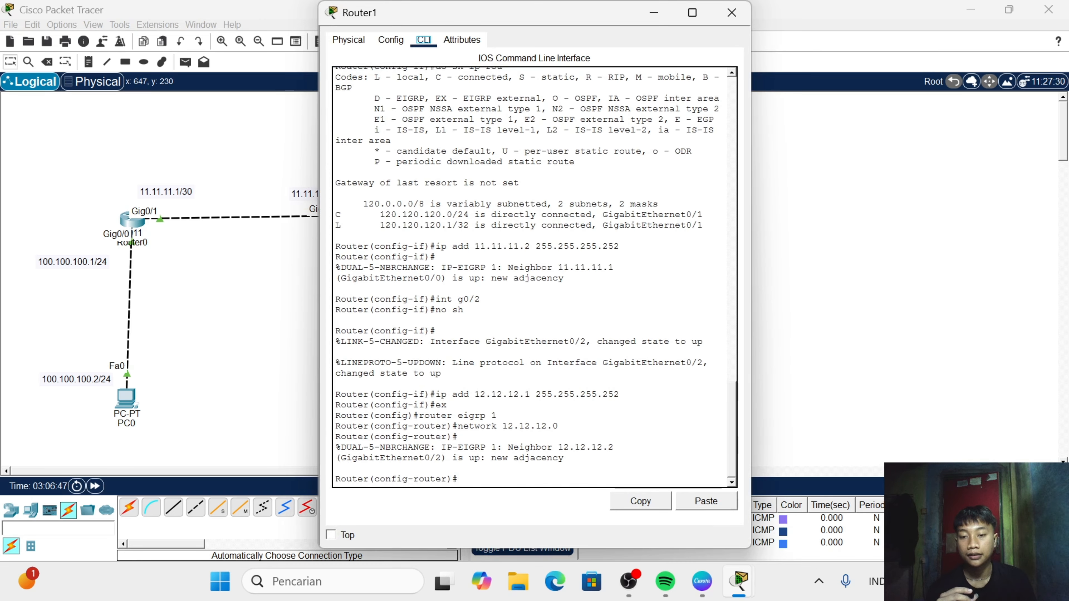
text(do)
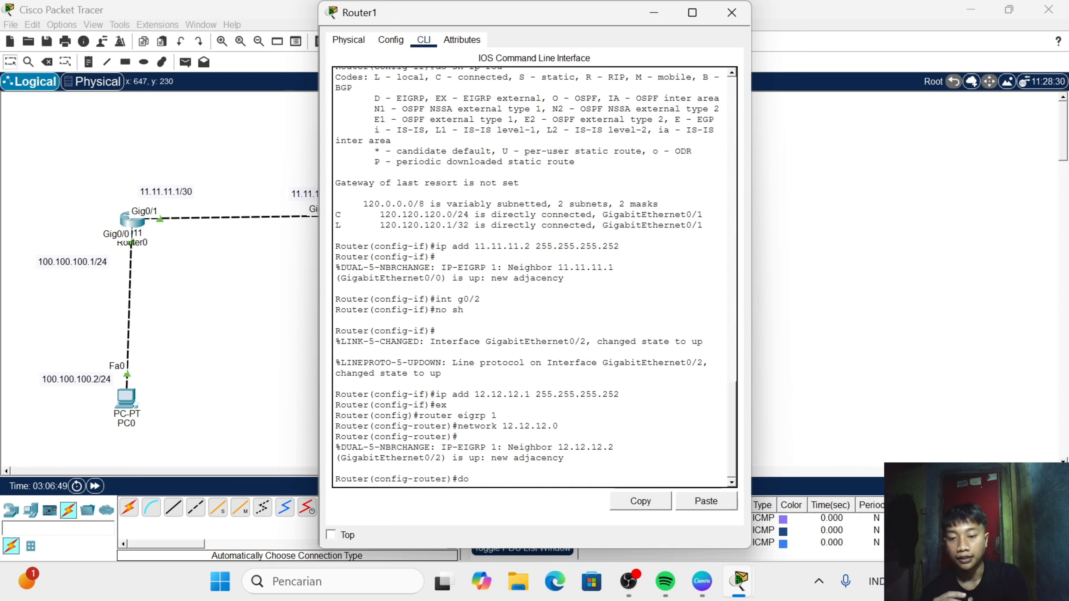
text( show i)
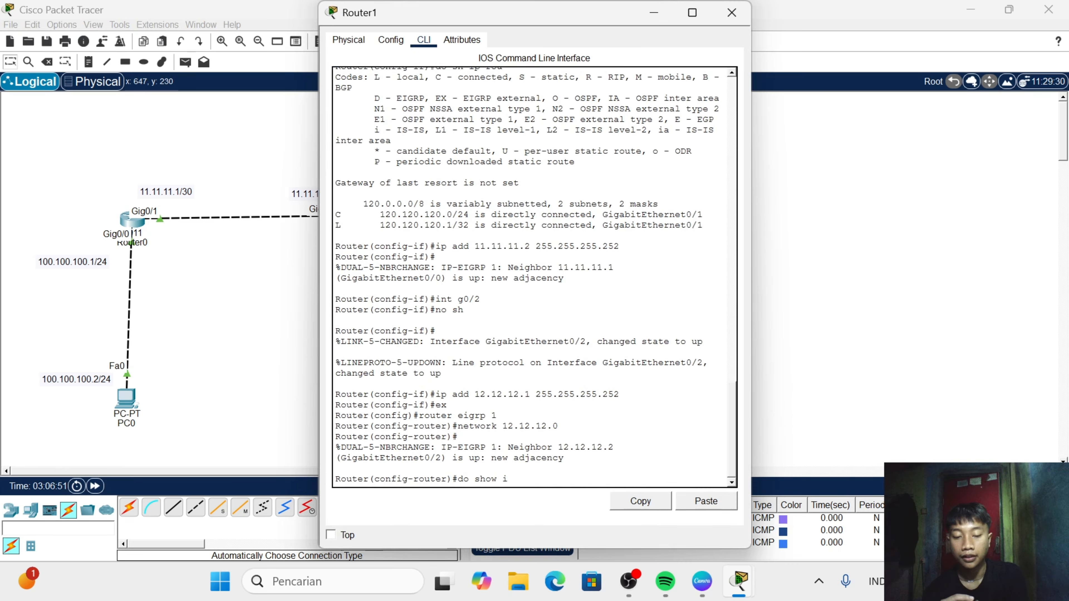
text(p e)
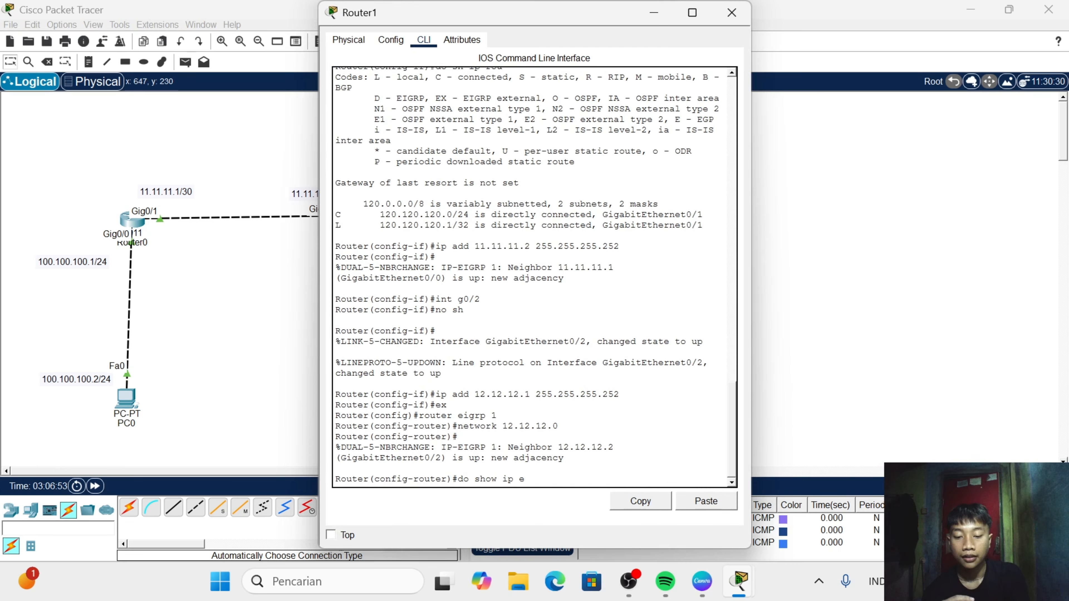
text(igr)
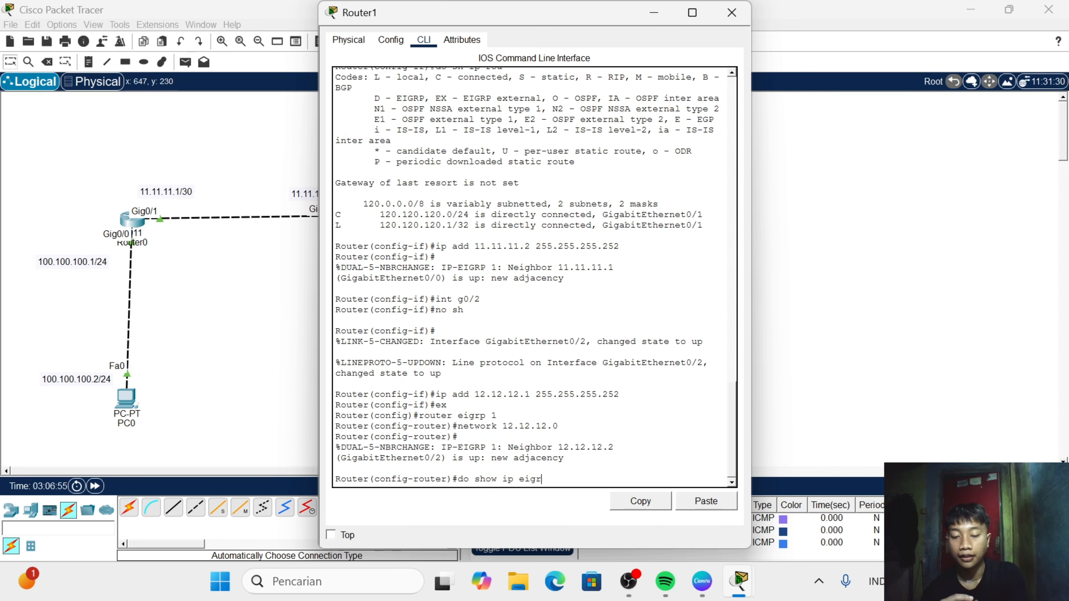
text(p )
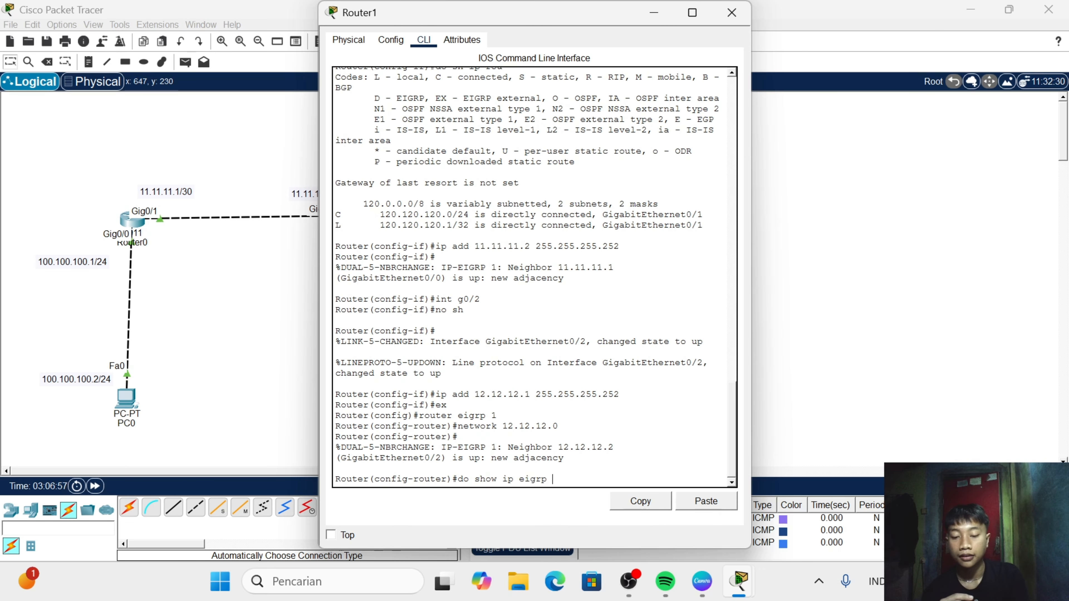
text(neigh)
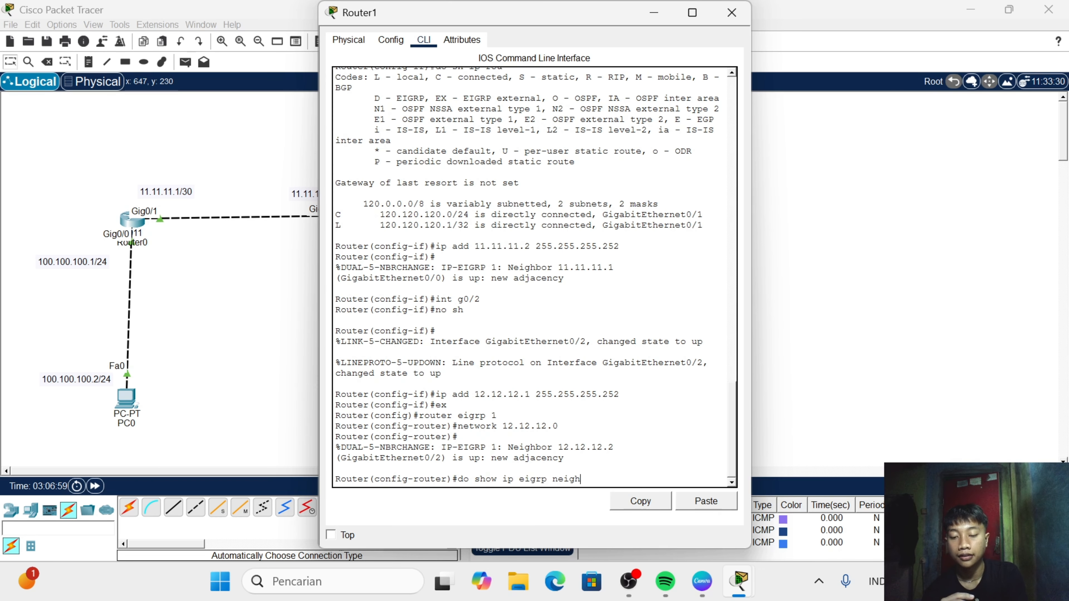
text(bor)
key(Return)
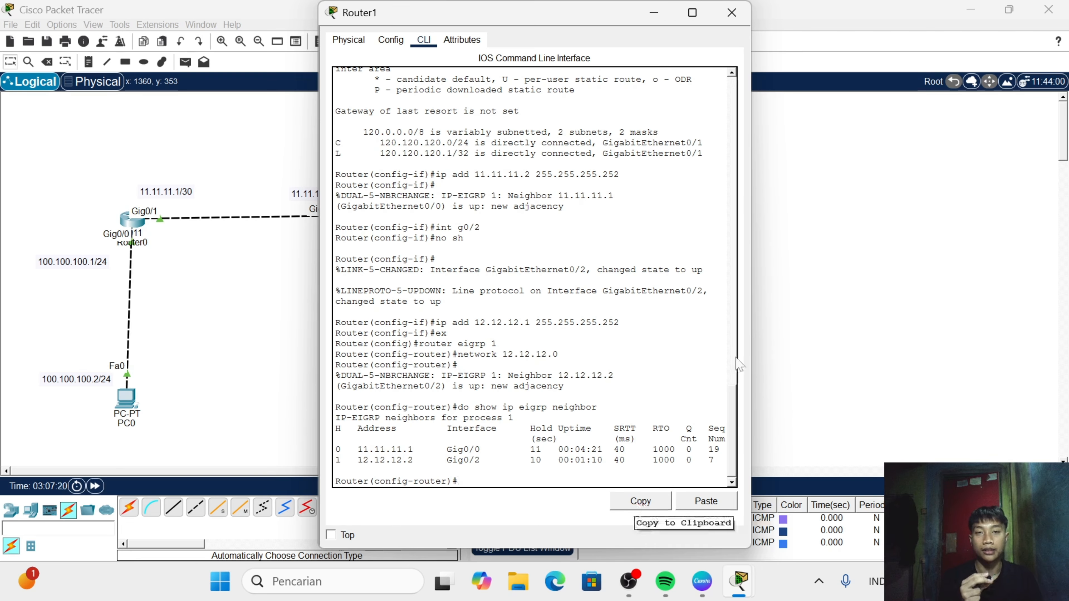
click(733, 13)
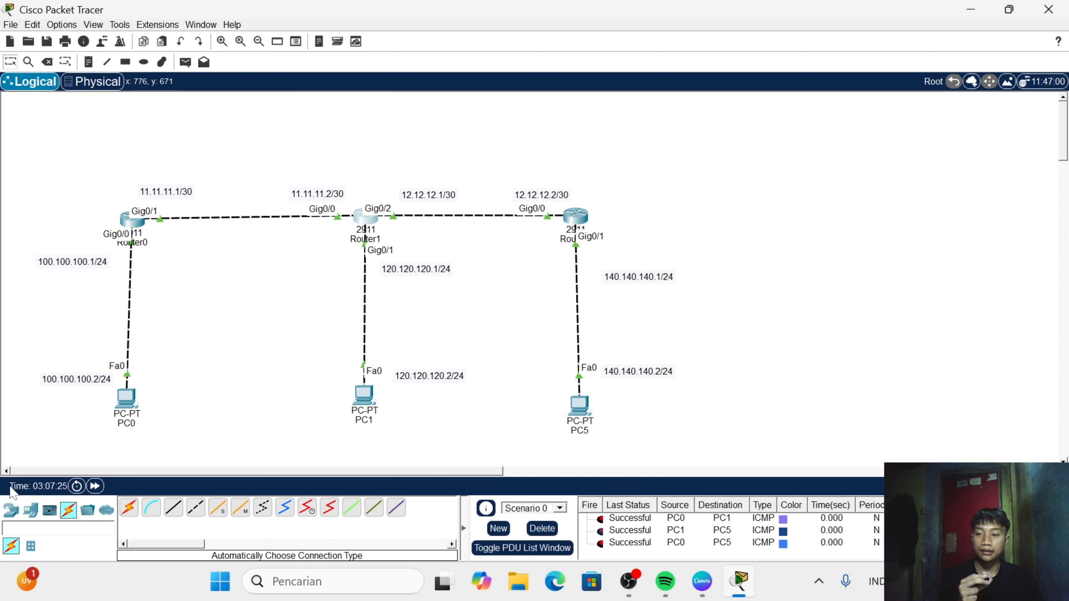
- Add a 2960 switch to the workspace, to the right of Router2 and level with it
click(11, 511)
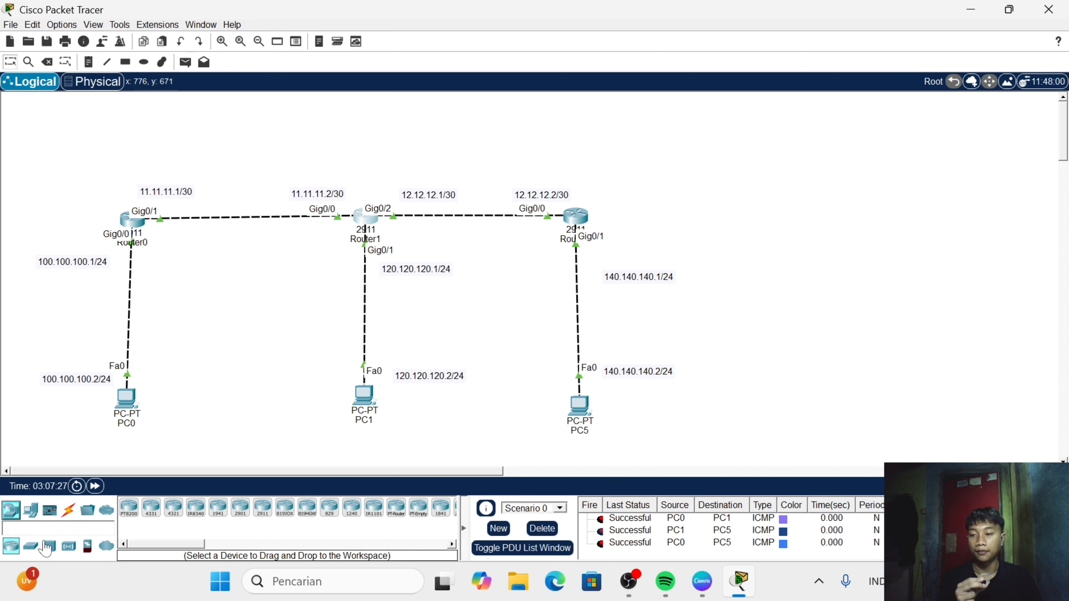
click(30, 546)
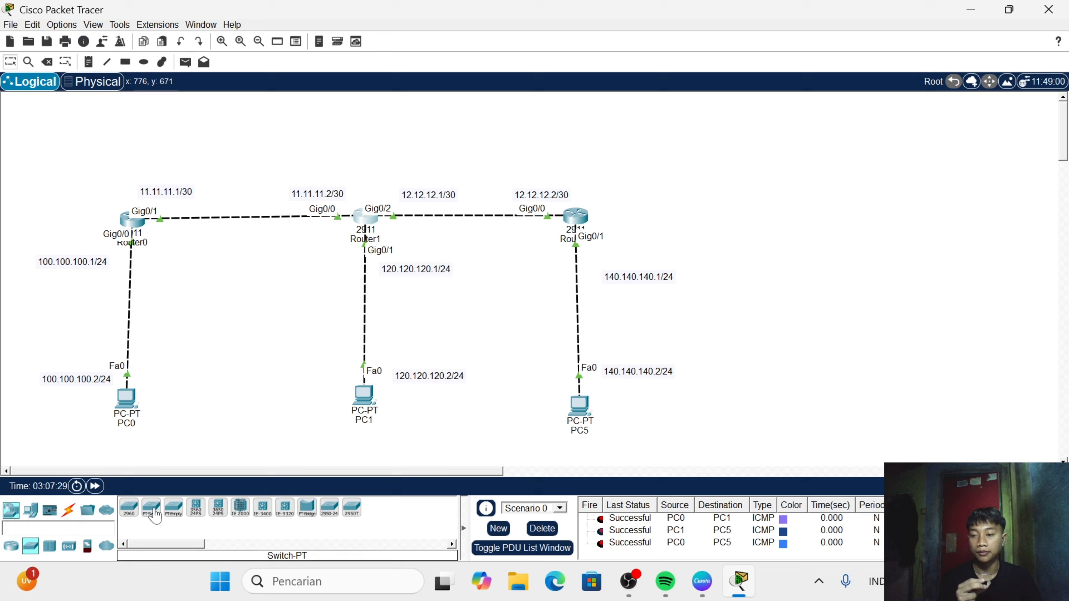
click(126, 515)
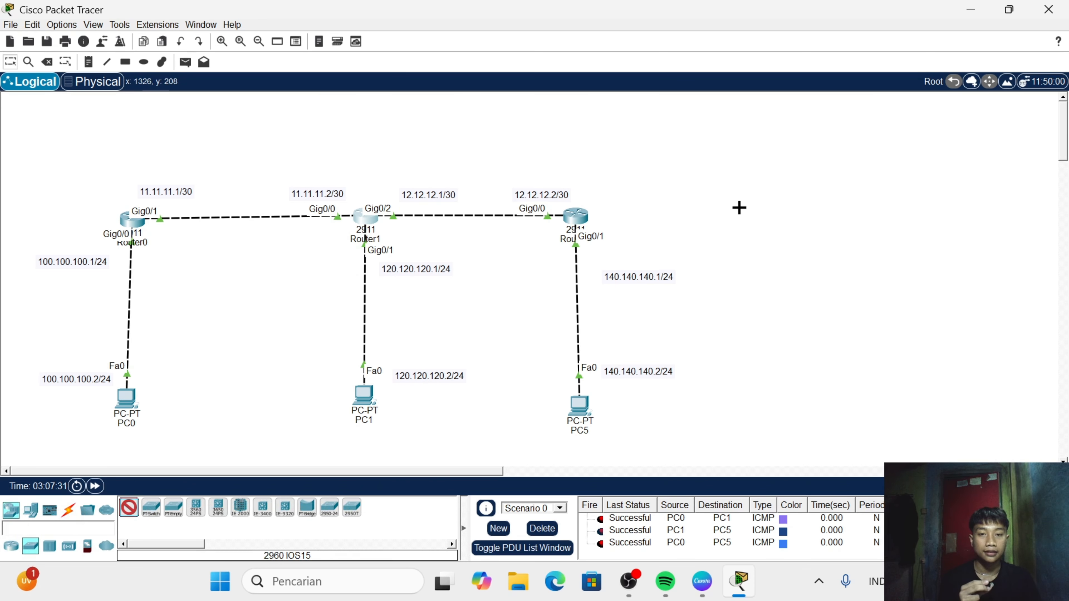
click(773, 210)
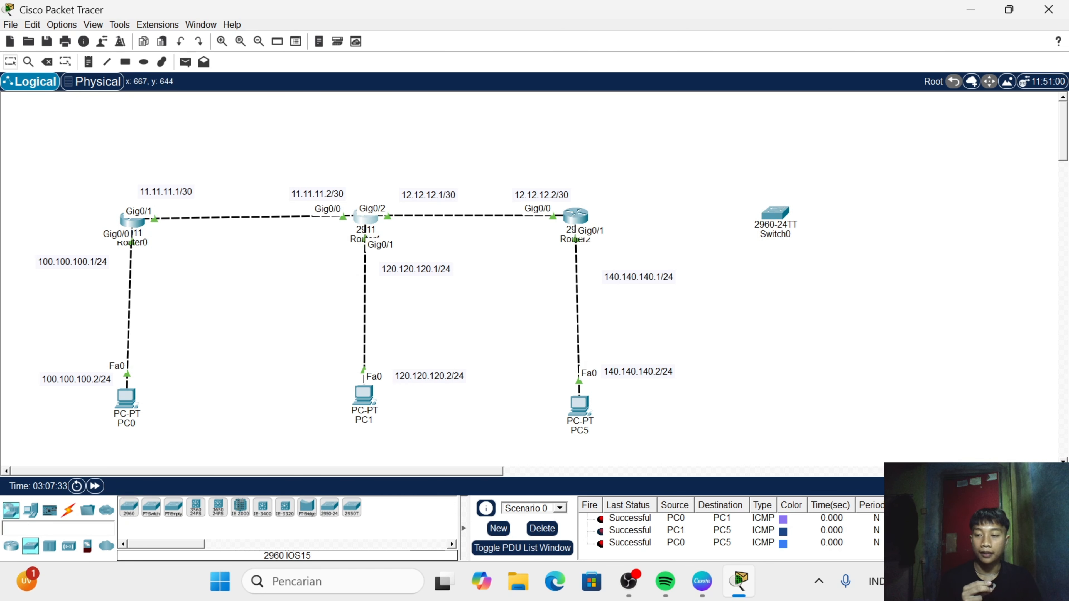
- Place two PCs to the right of the new switch, one below it and one above it
click(30, 510)
click(129, 508)
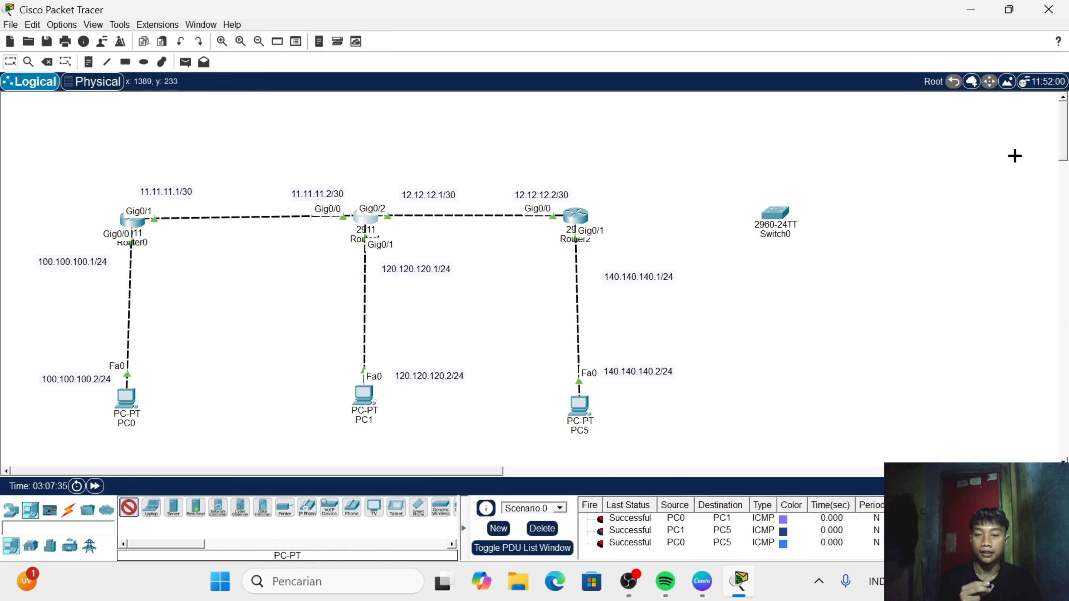
click(872, 293)
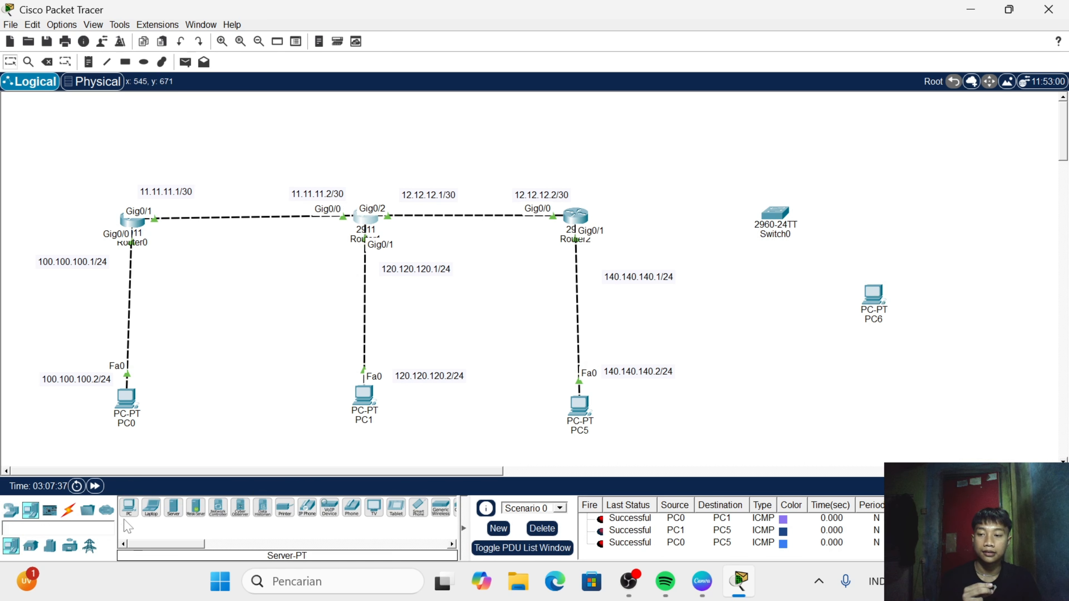
click(129, 507)
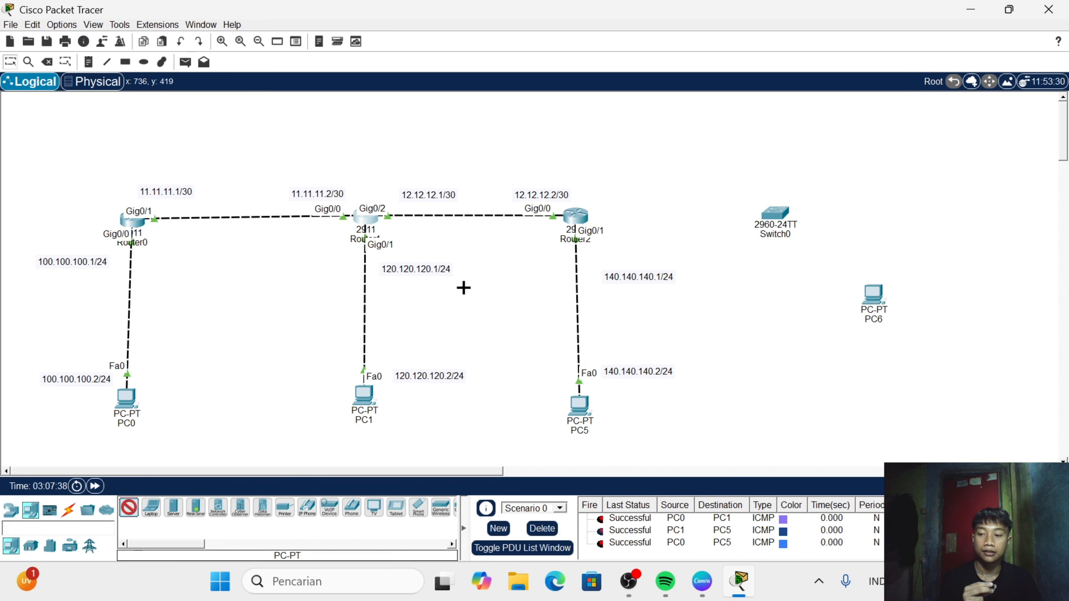
click(862, 155)
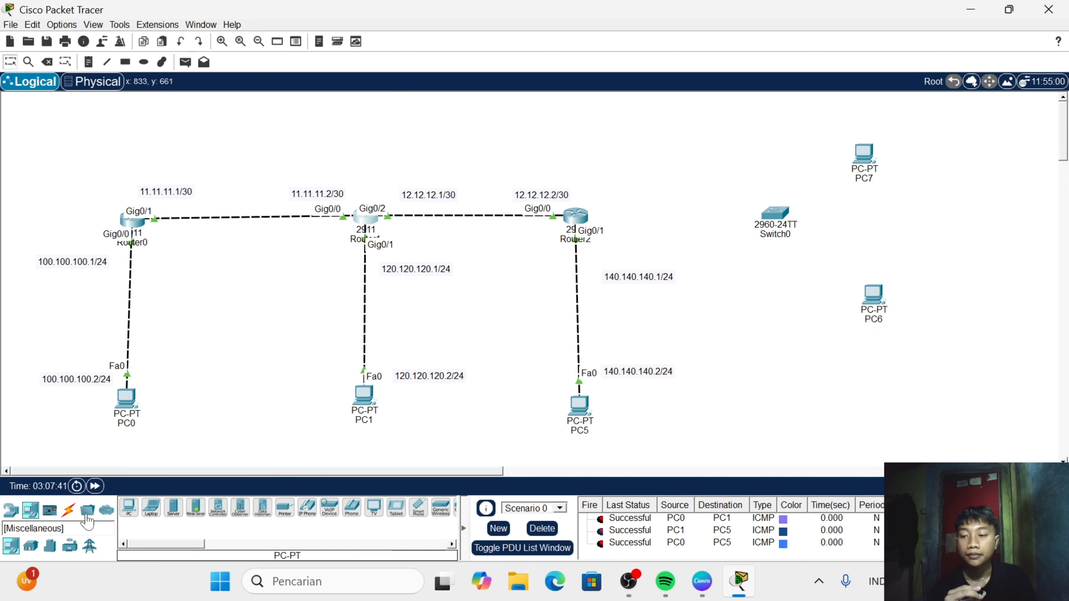
- Connect Router2 to the new 2960 switch with an automatically chosen cable
click(70, 511)
click(129, 508)
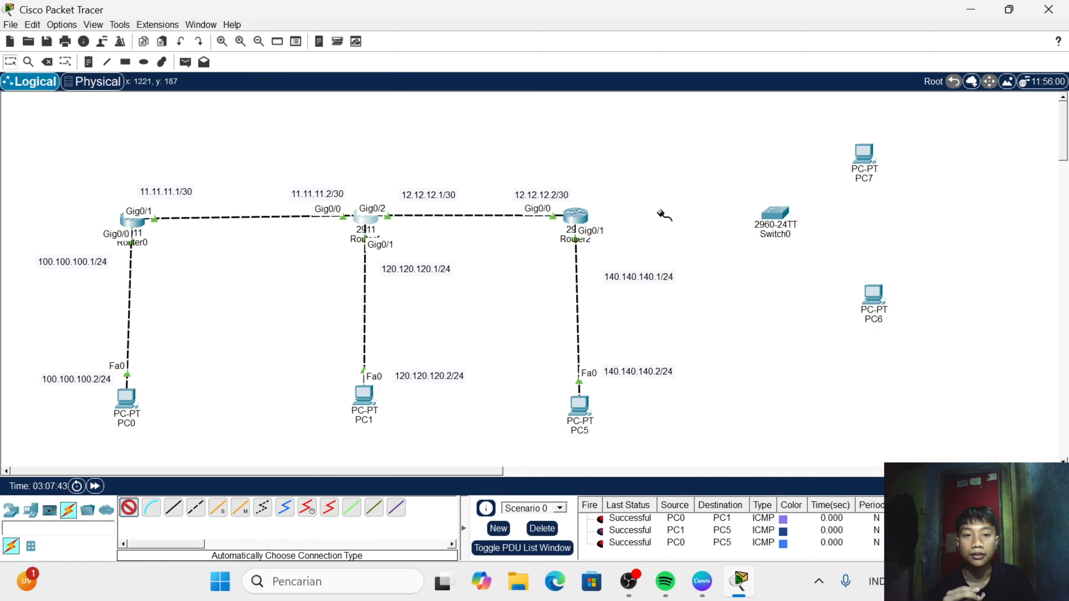
click(582, 227)
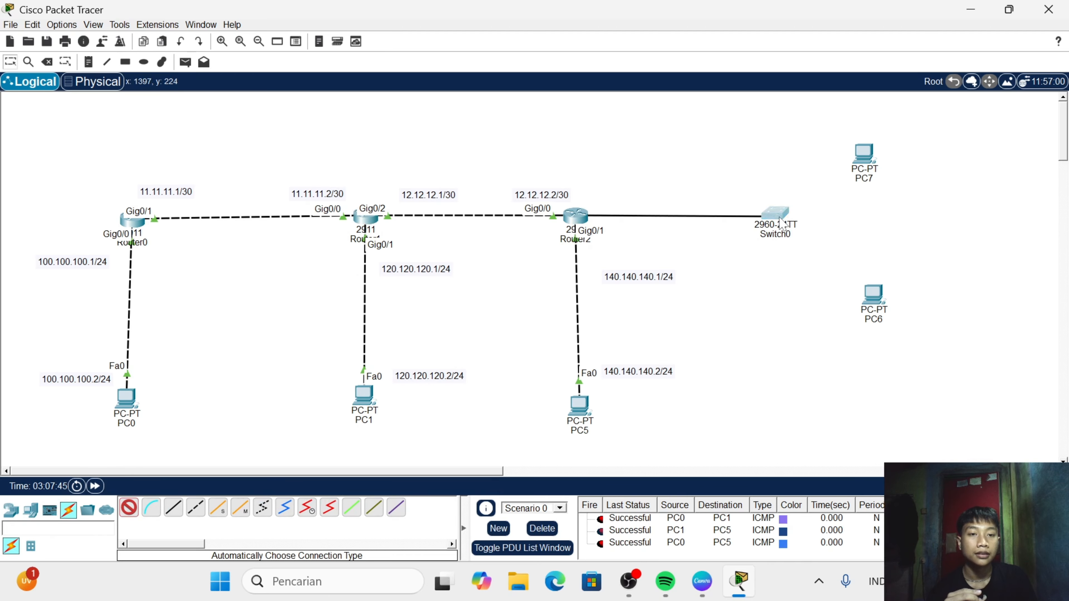
click(776, 213)
- Connect the 2960 switch to PC6 and to PC7 with automatically chosen cables
click(129, 507)
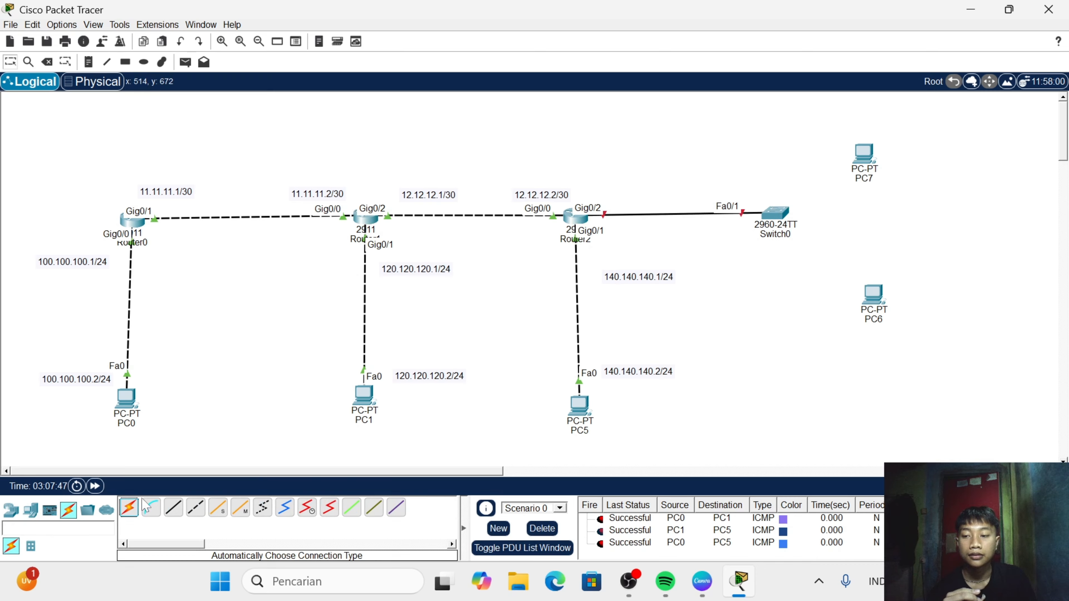
click(129, 507)
click(796, 214)
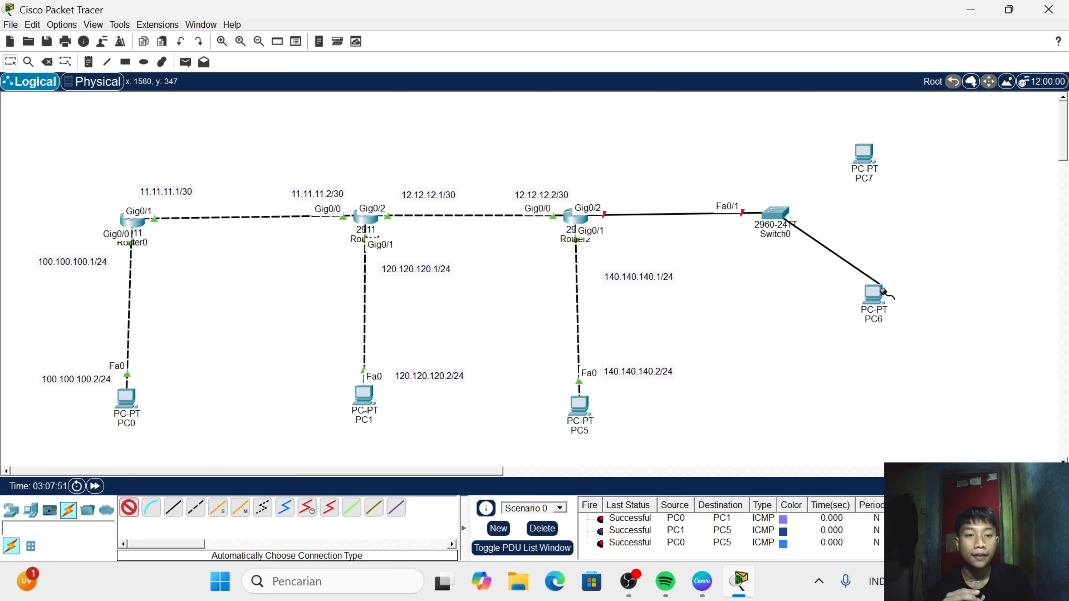
click(871, 305)
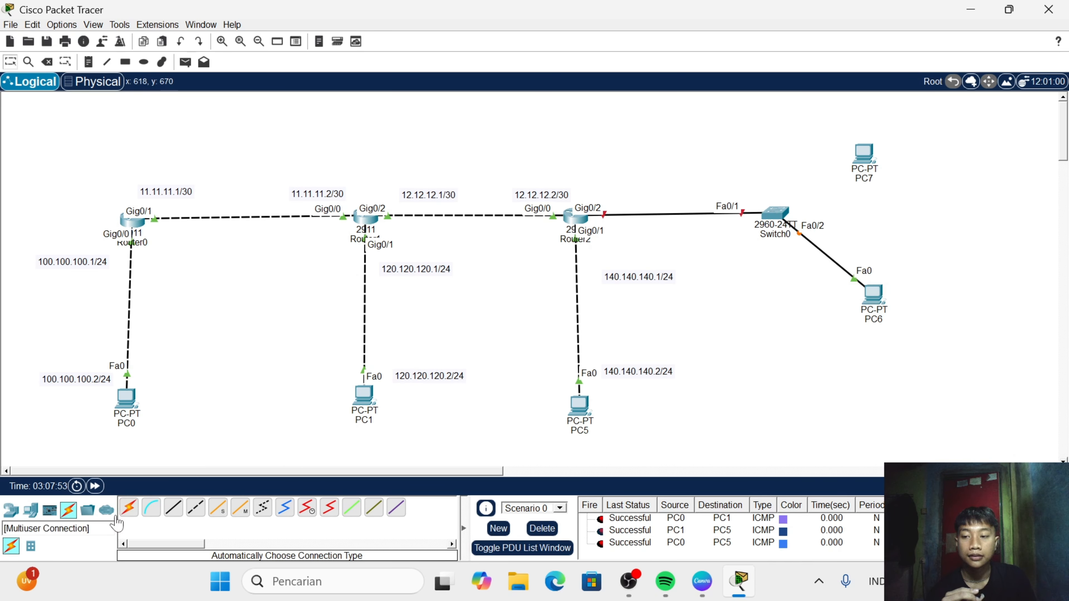
click(129, 507)
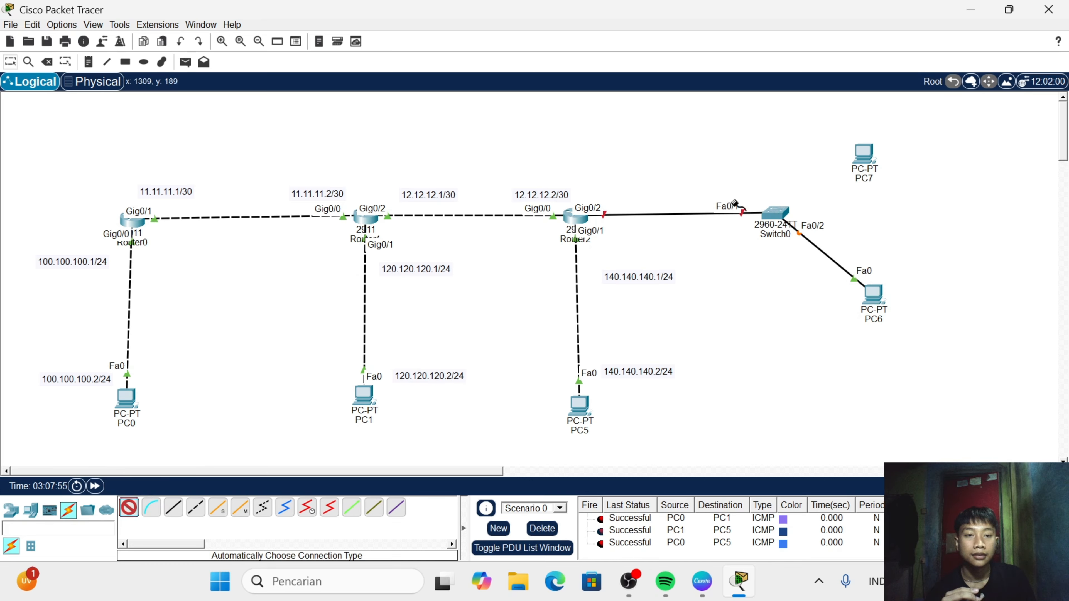
click(779, 215)
click(865, 156)
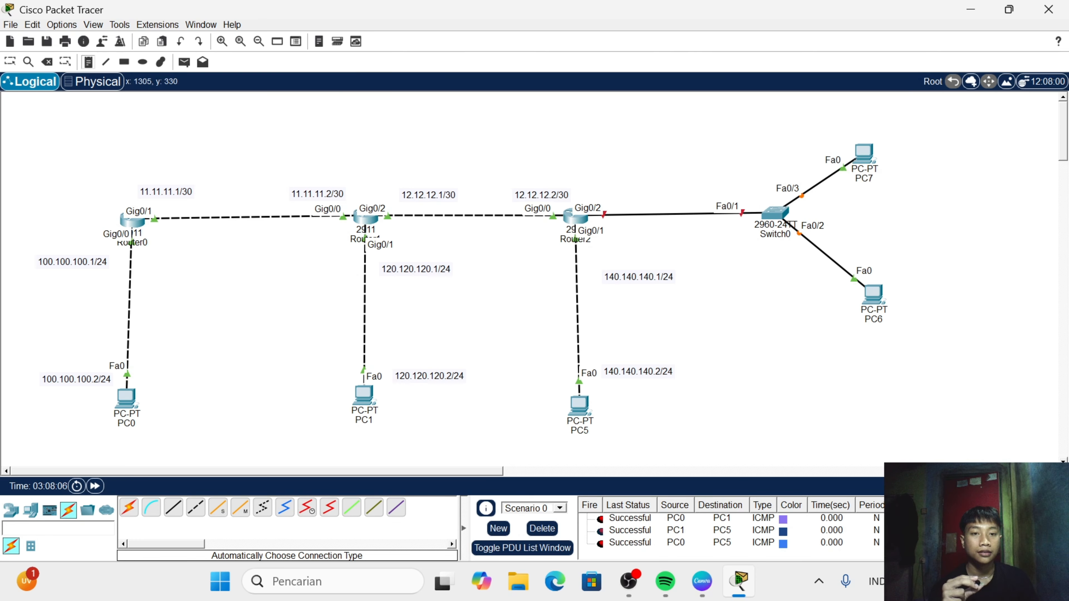
- Place a text note above the link between Router2 and the switch with the line "vlan 10 - 172.17.16.0"
click(677, 116)
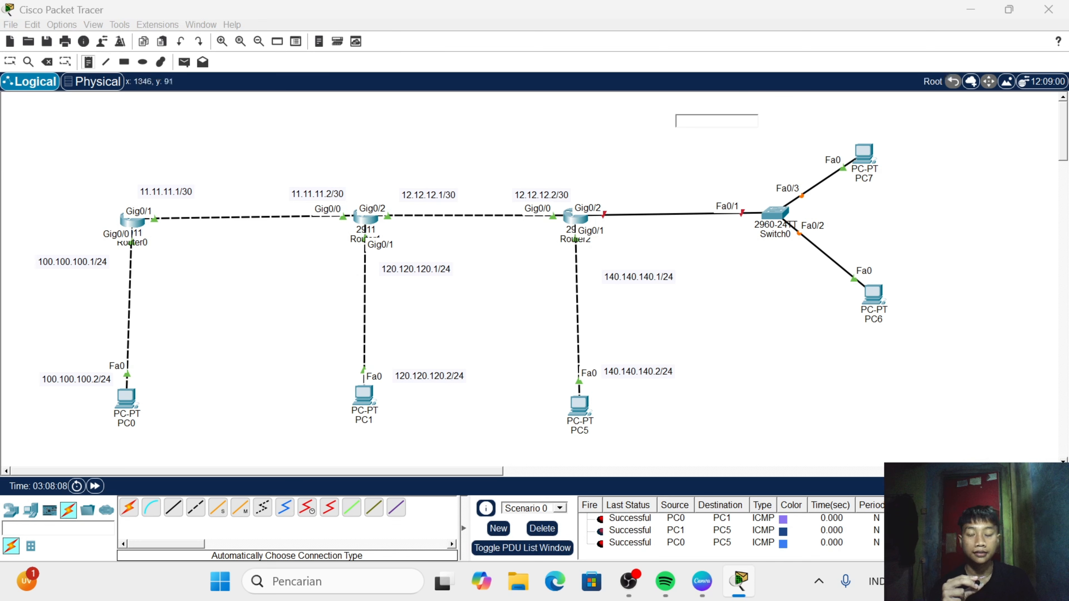
text(vls)
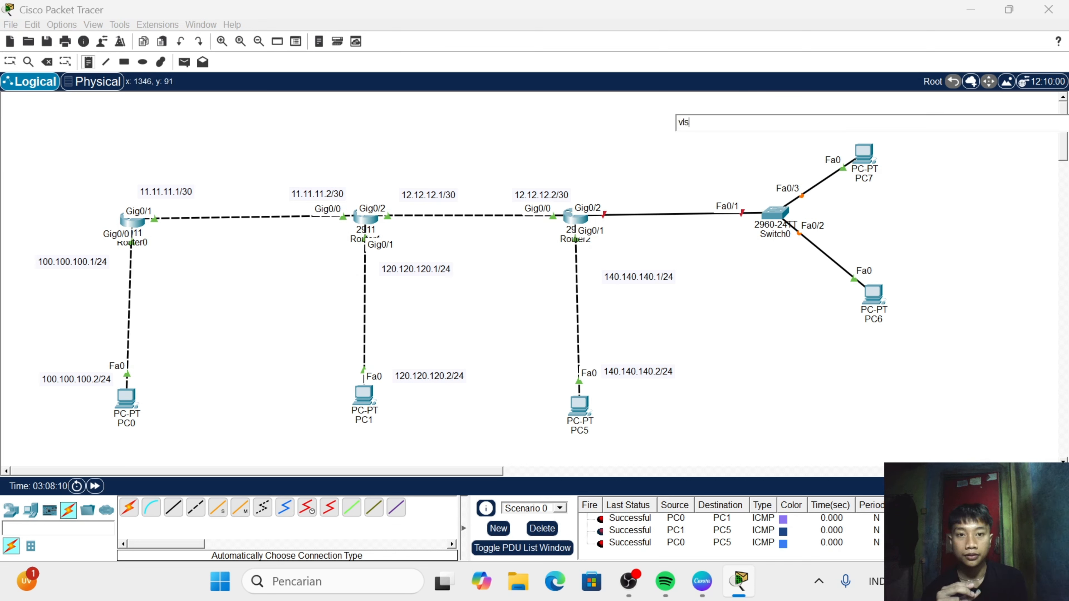
key(BackSpace)
text(an 10 -)
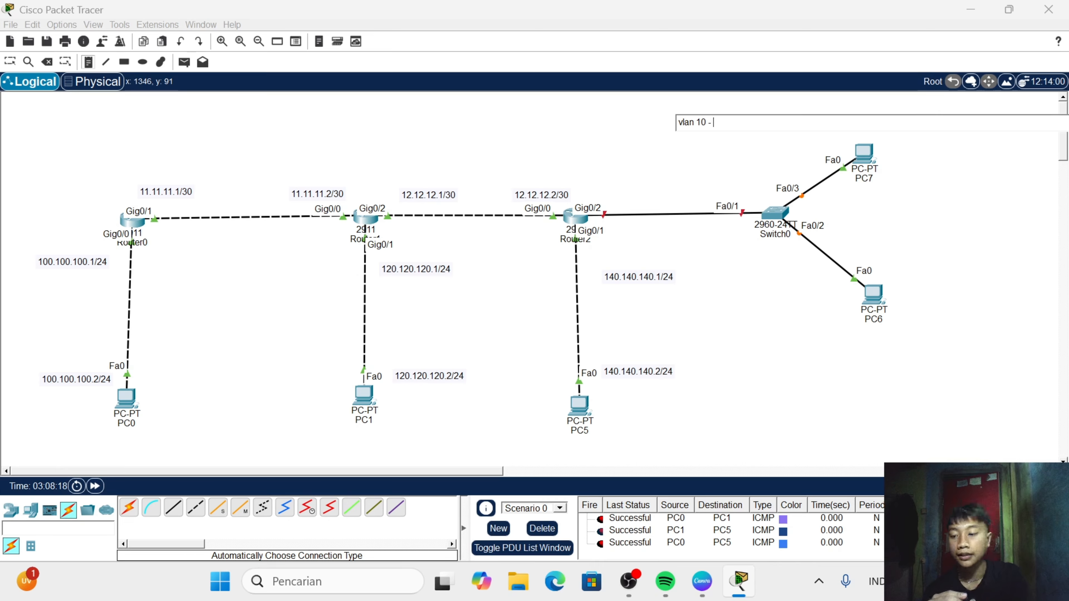
text(1)
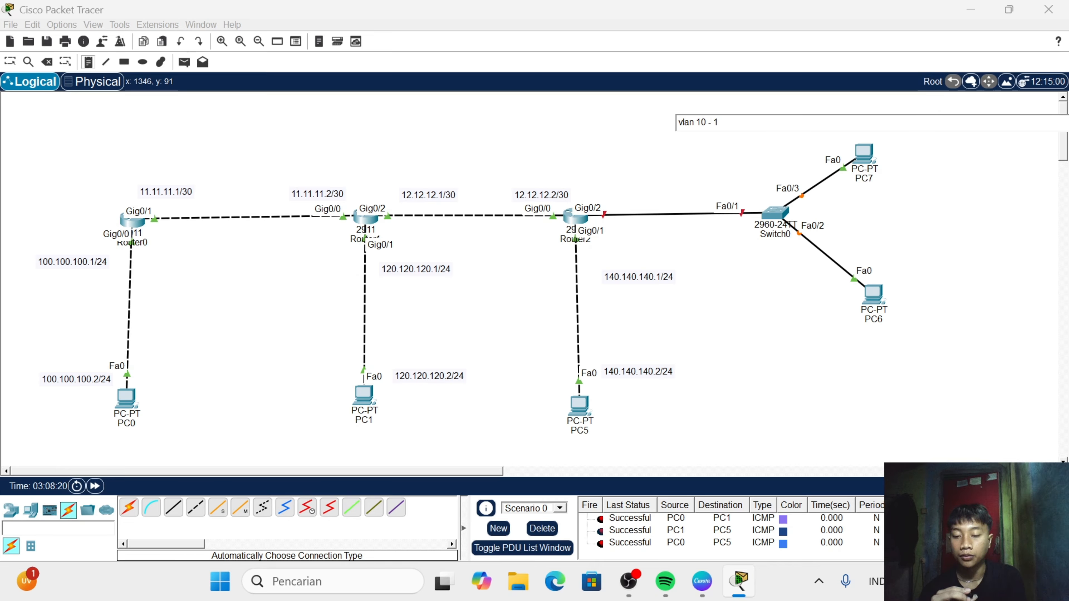
text(72)
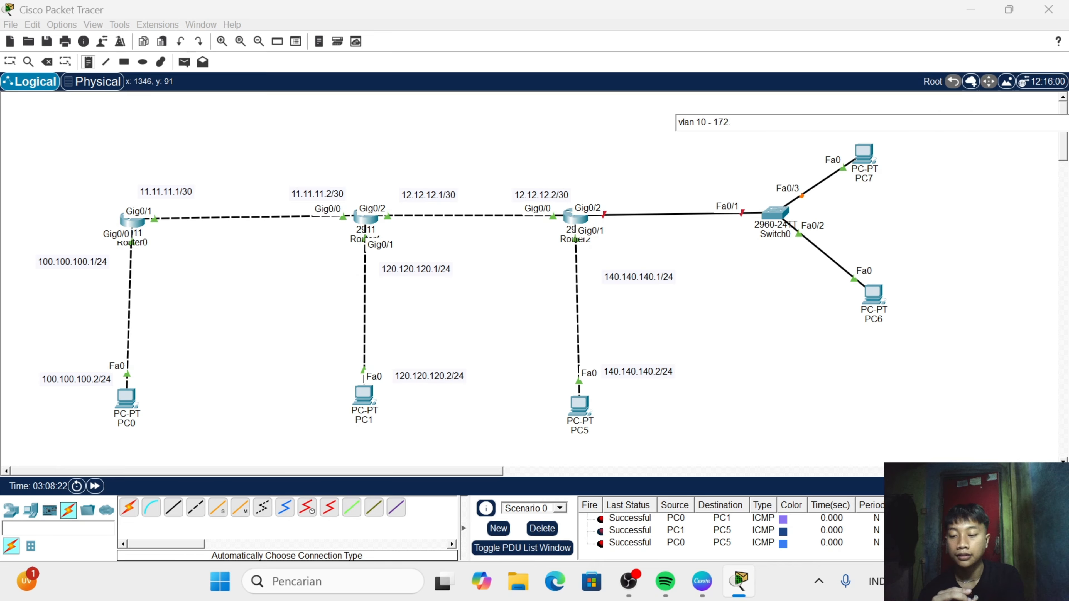
text(.17)
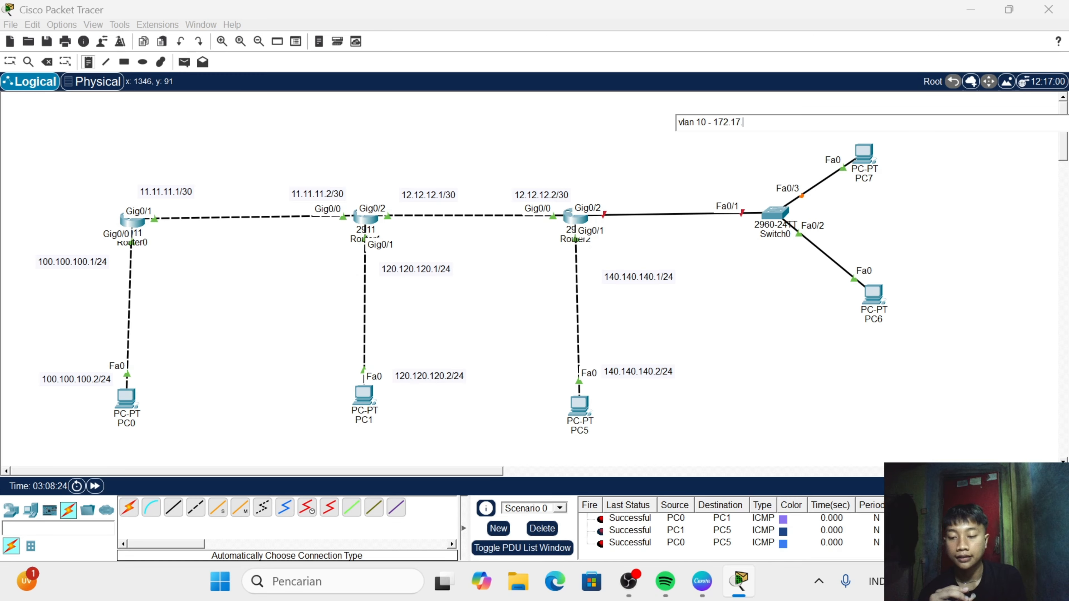
text(.16.0)
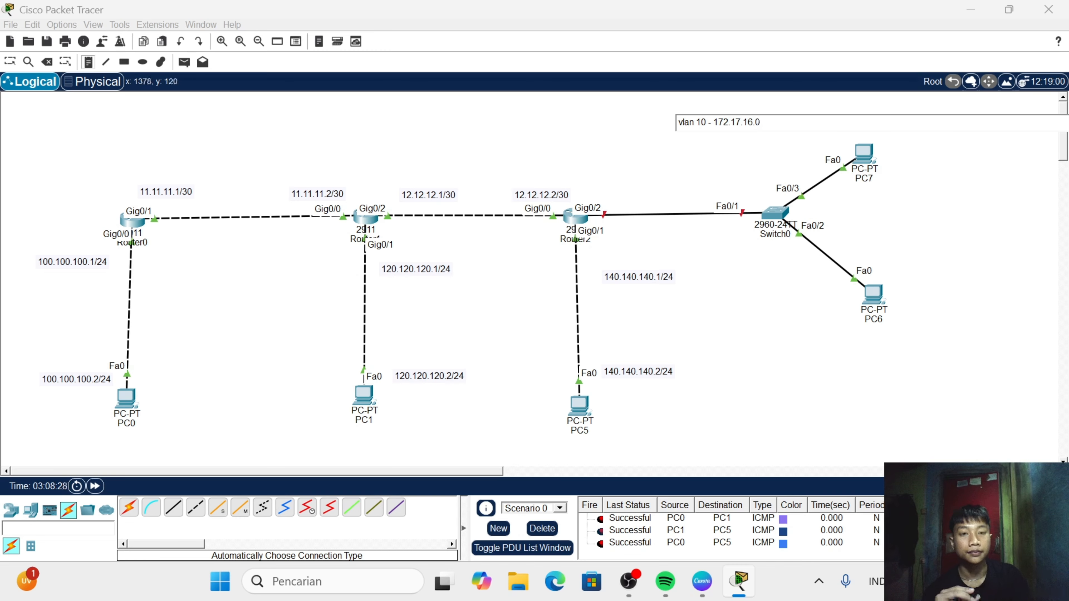
- Add a second line "vlan 20 - 172.16.15.0" to the VLAN note and finish editing it
key(Return)
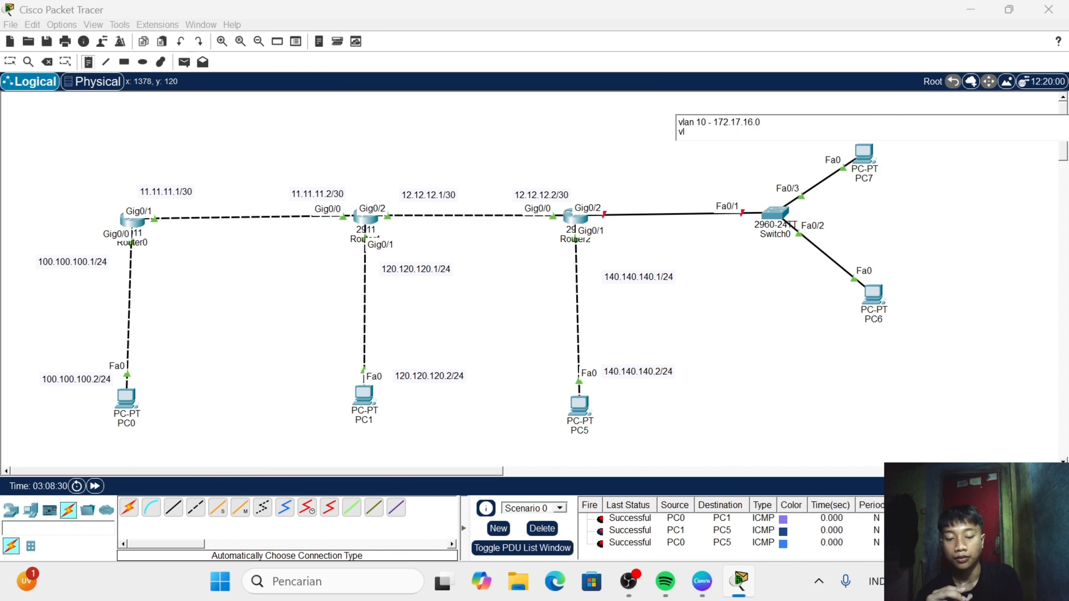
text(vlan)
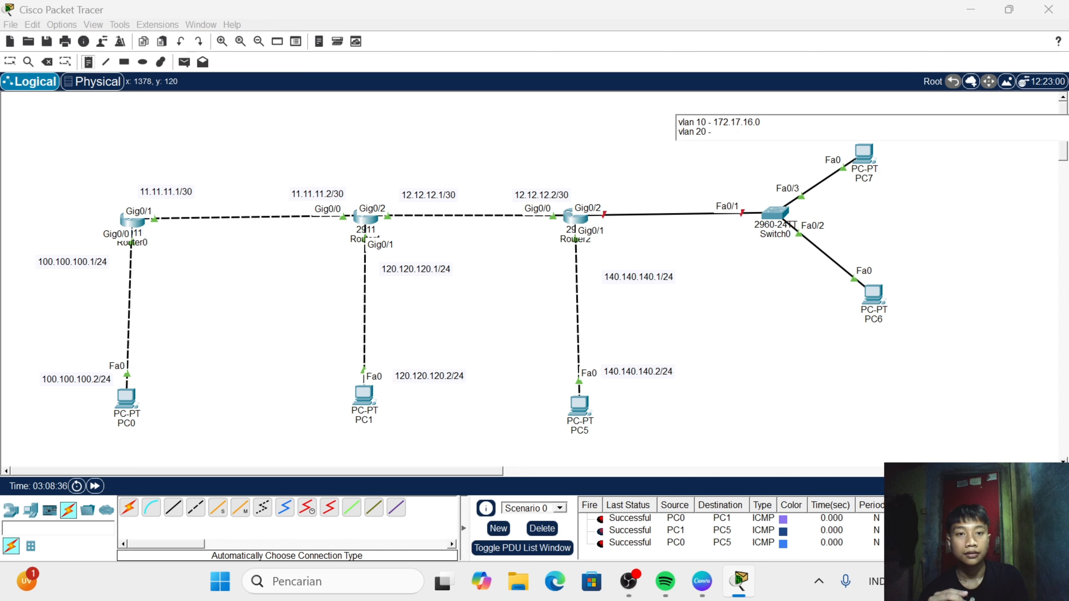
text(20 - 172.16.15.0)
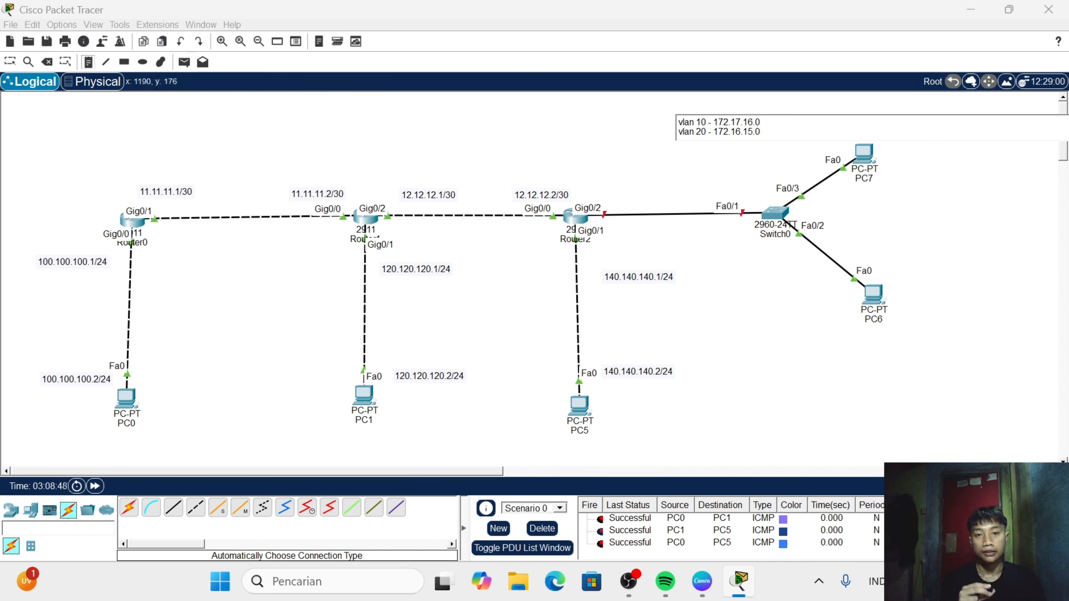
click(665, 191)
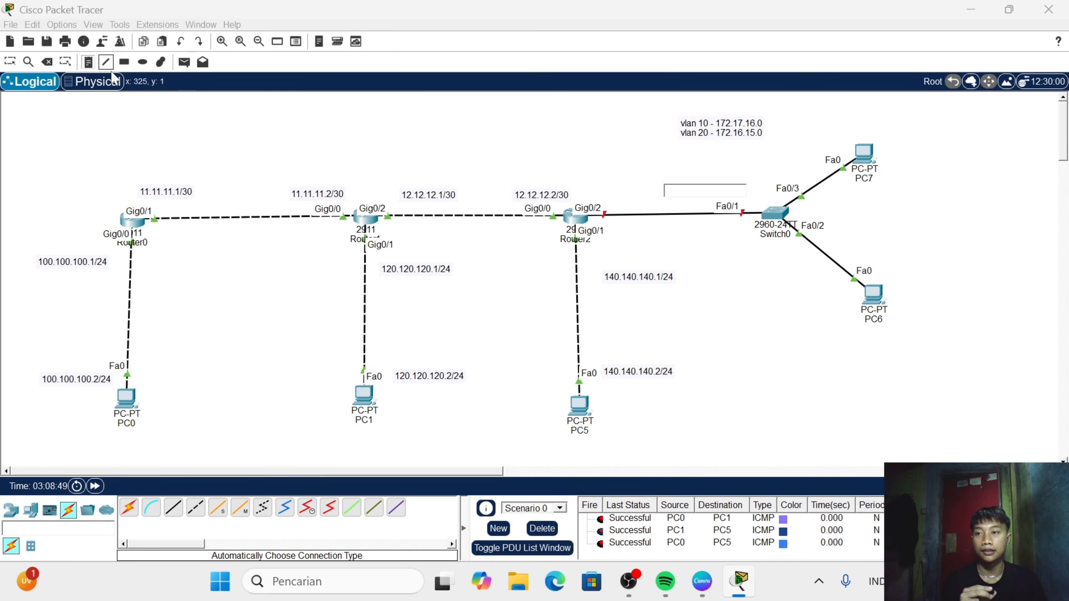
- Open Router2's command line and enable interface g0/2 with "no sh"
click(9, 62)
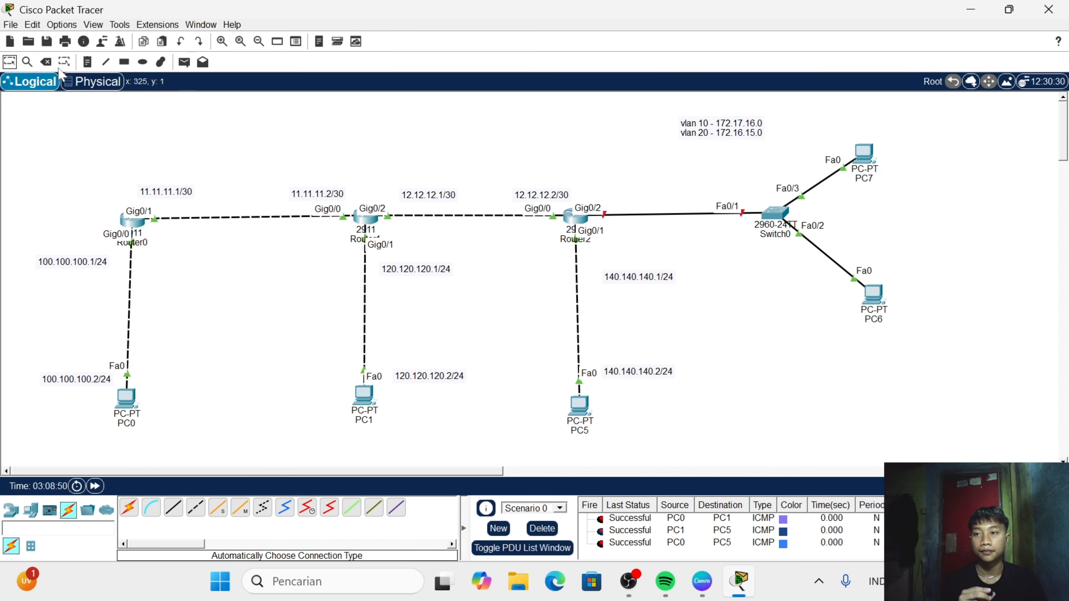
click(577, 222)
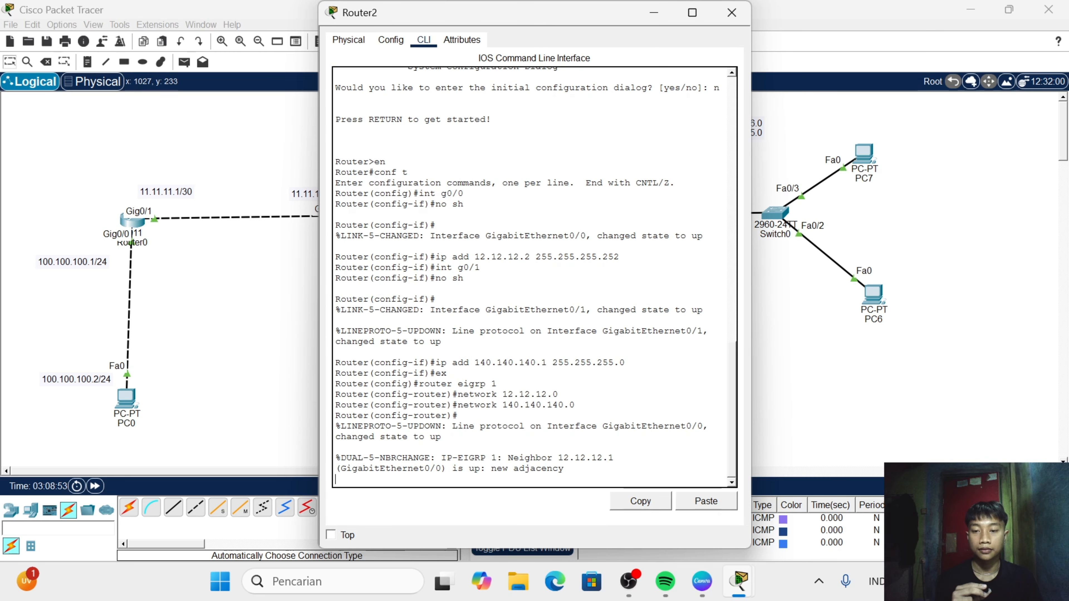
key(Return)
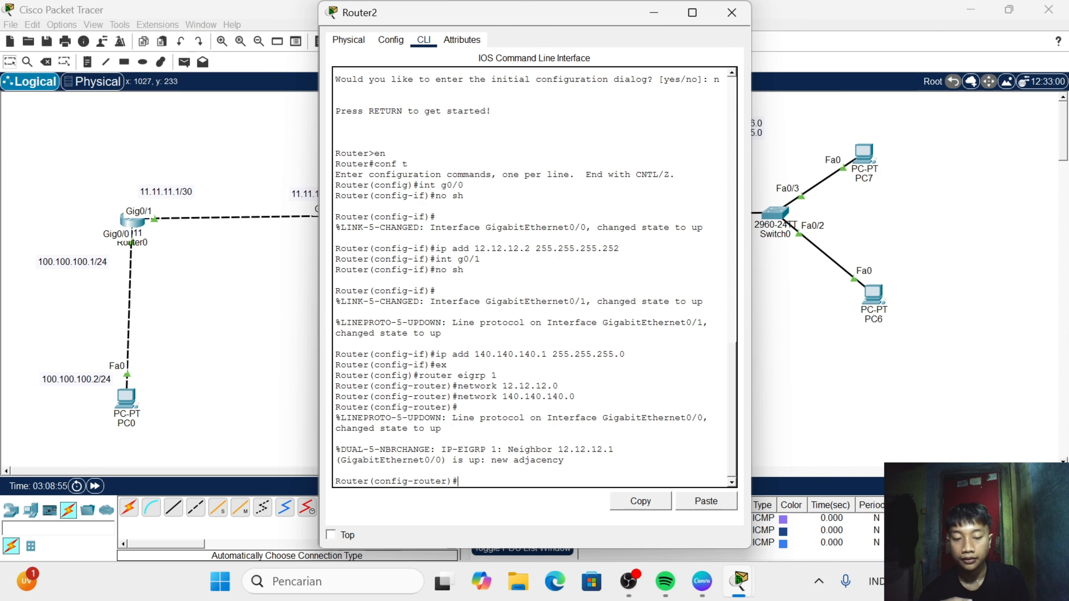
text(int)
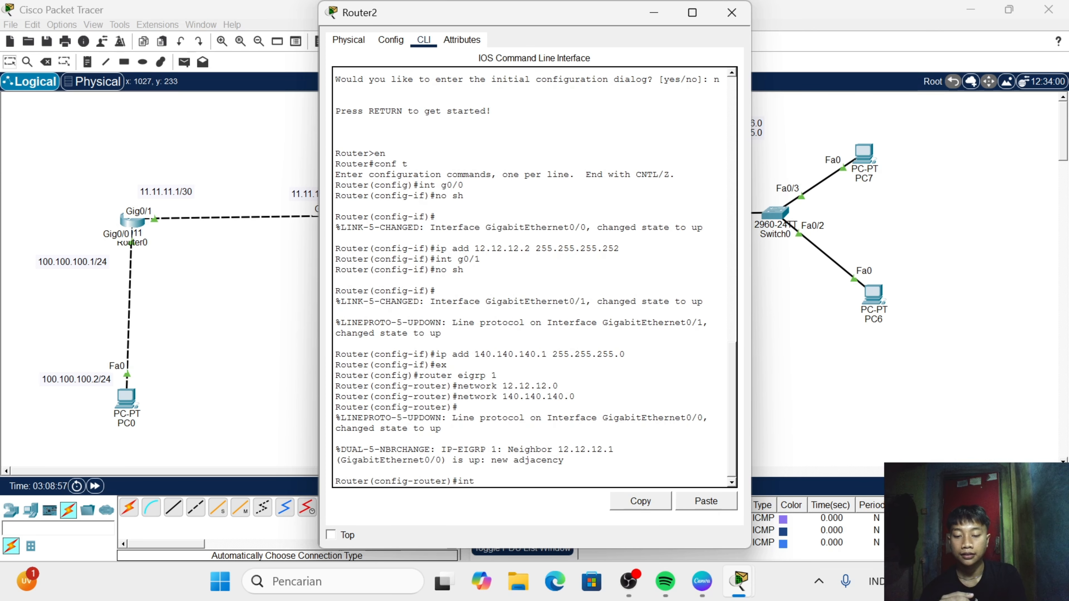
text( g0/2)
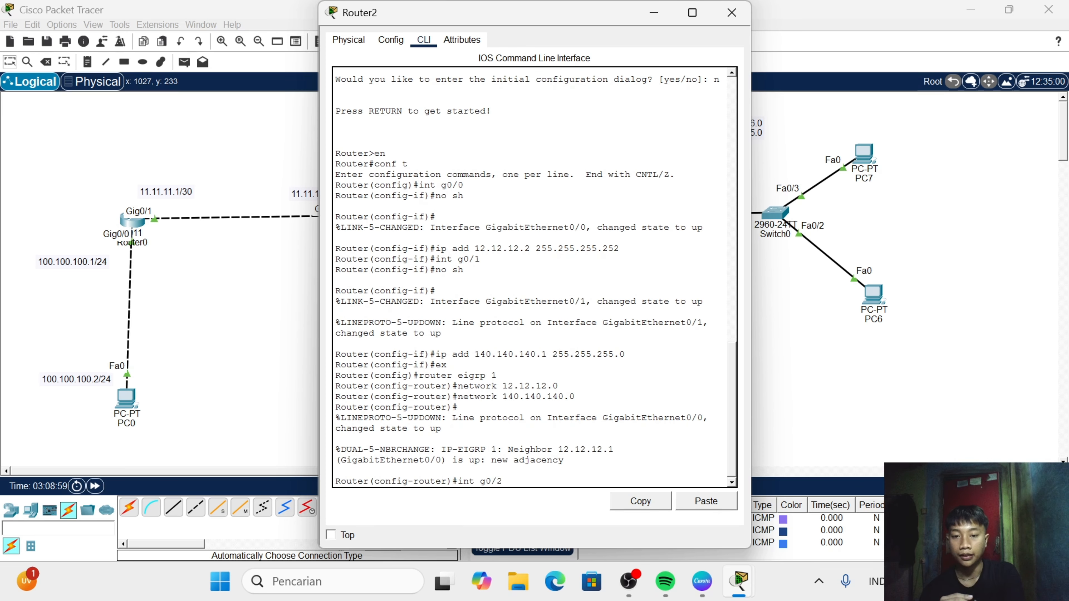
key(Return)
text(no)
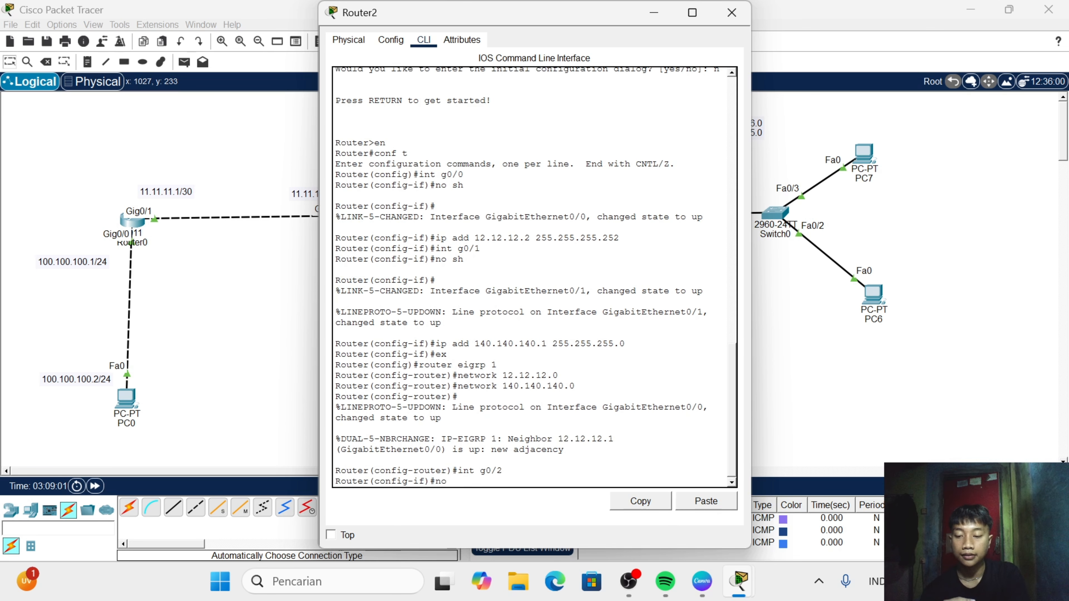
text( sh)
key(Return)
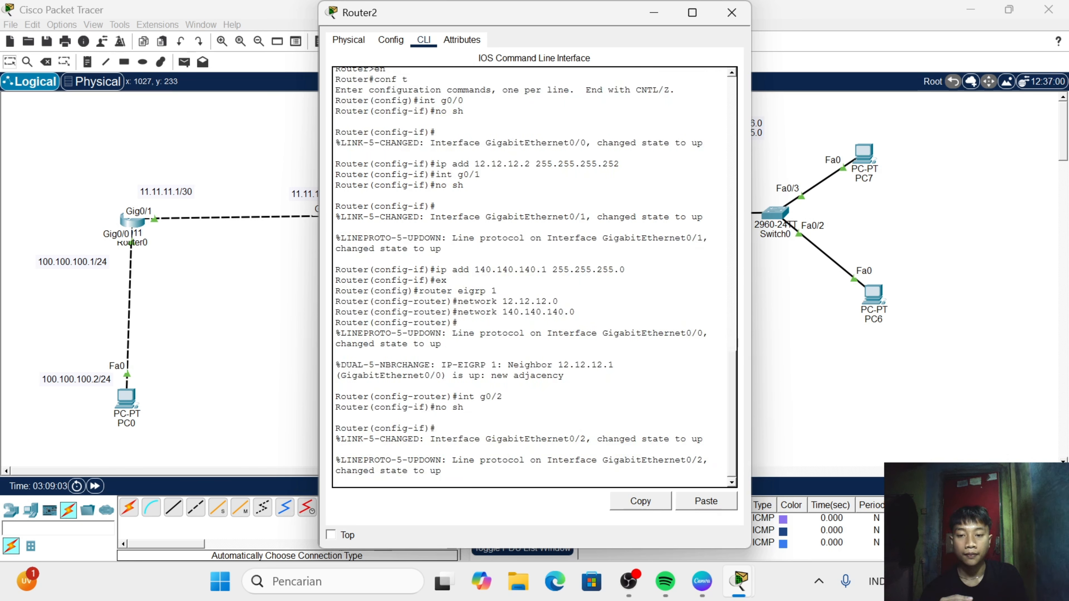
key(Return)
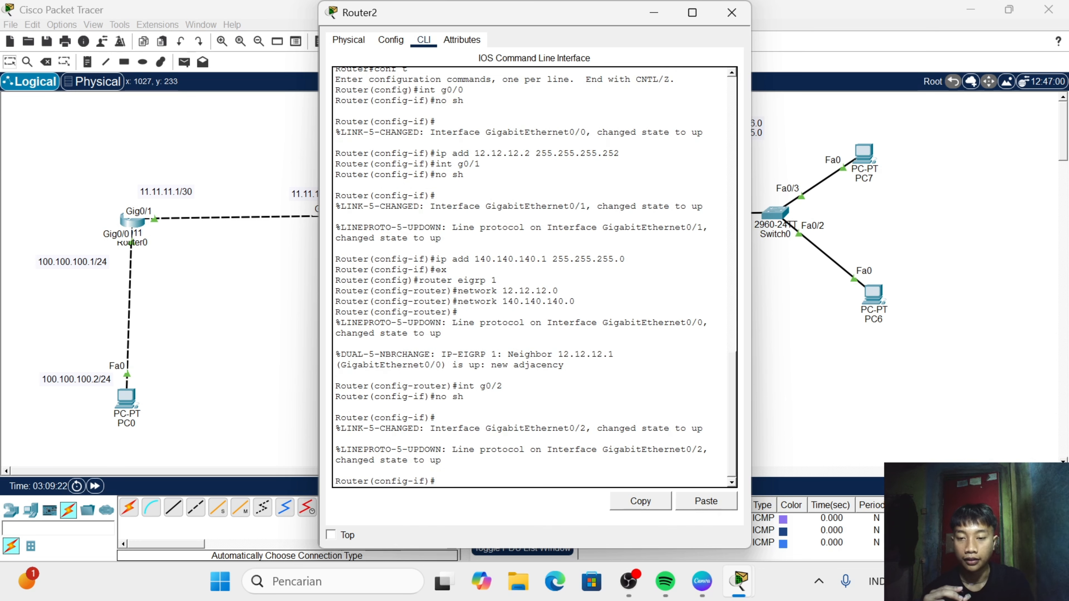
- Create subinterface g0/2.10 on Router2
text(int g0)
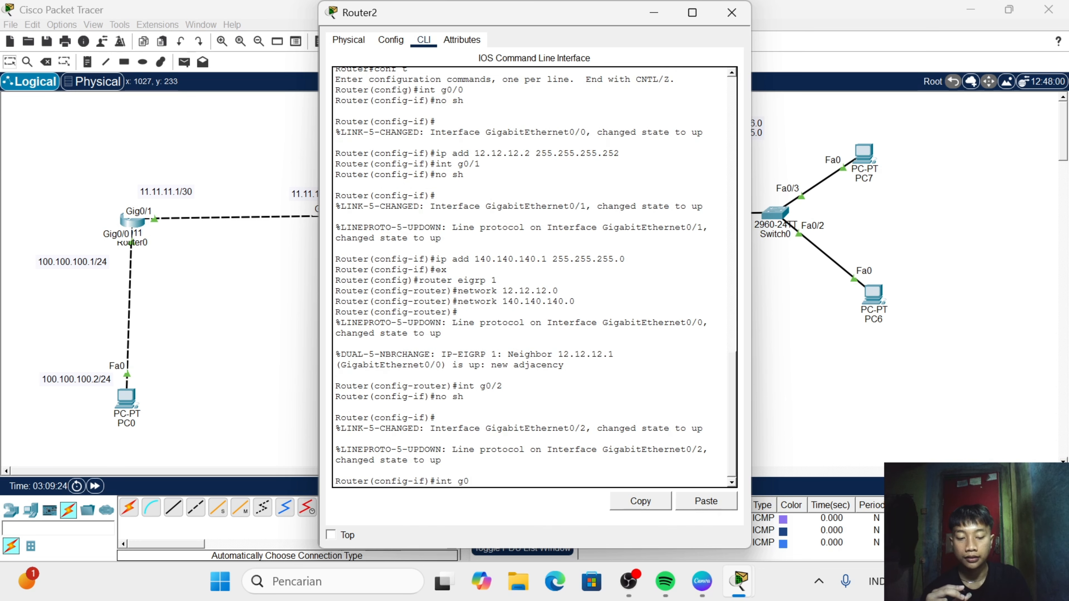
text(/)
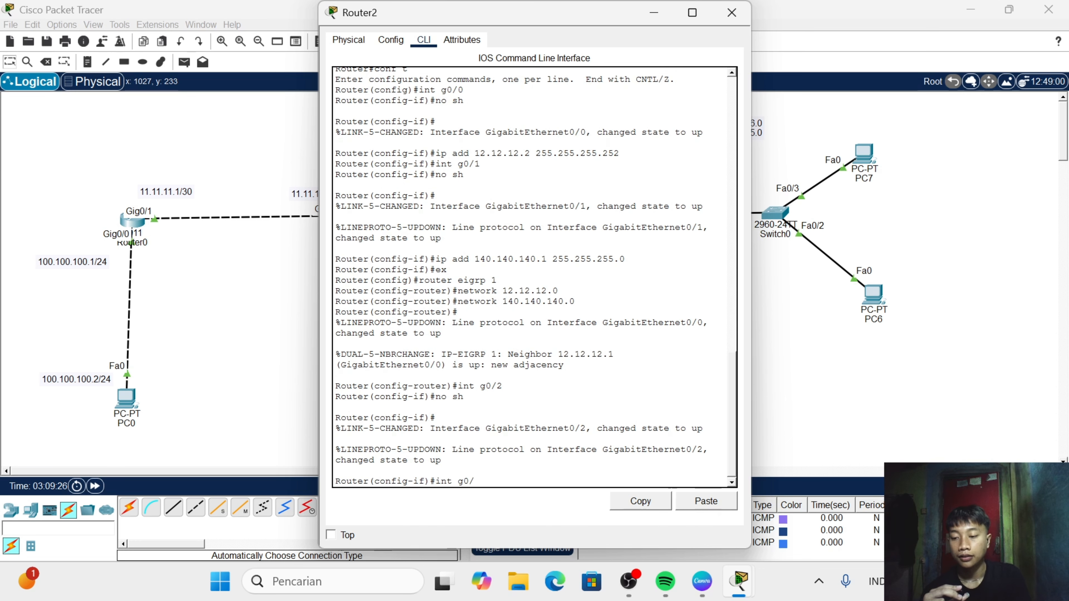
text(2.1)
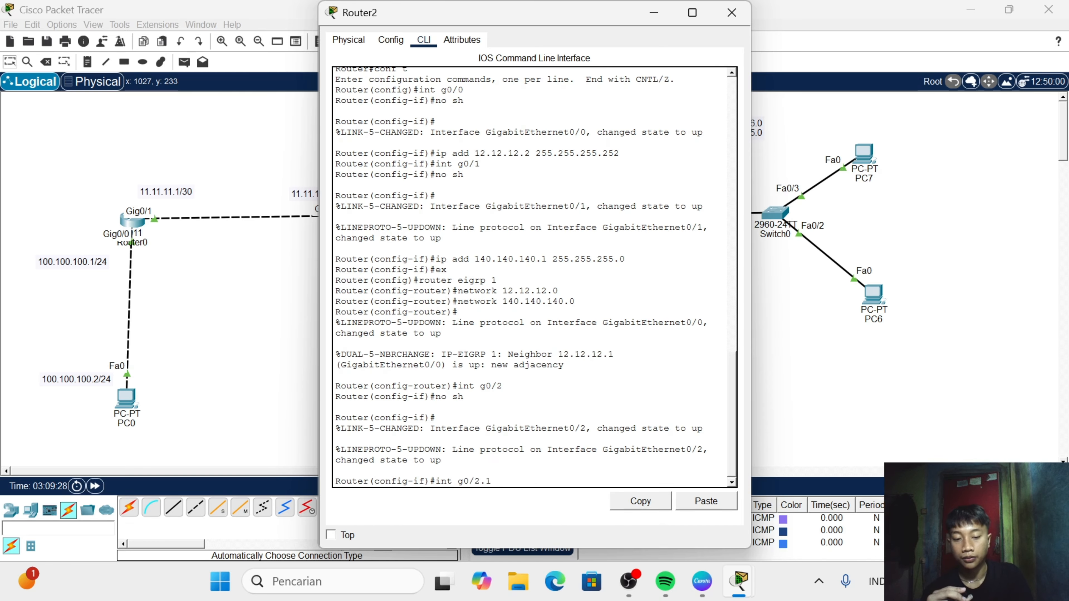
text(0)
key(Return)
- Set the dot1Q encapsulation of subinterface g0/2.10 to VLAN 10 with "enc do 10"
text(enc do vlan 10)
key(Return)
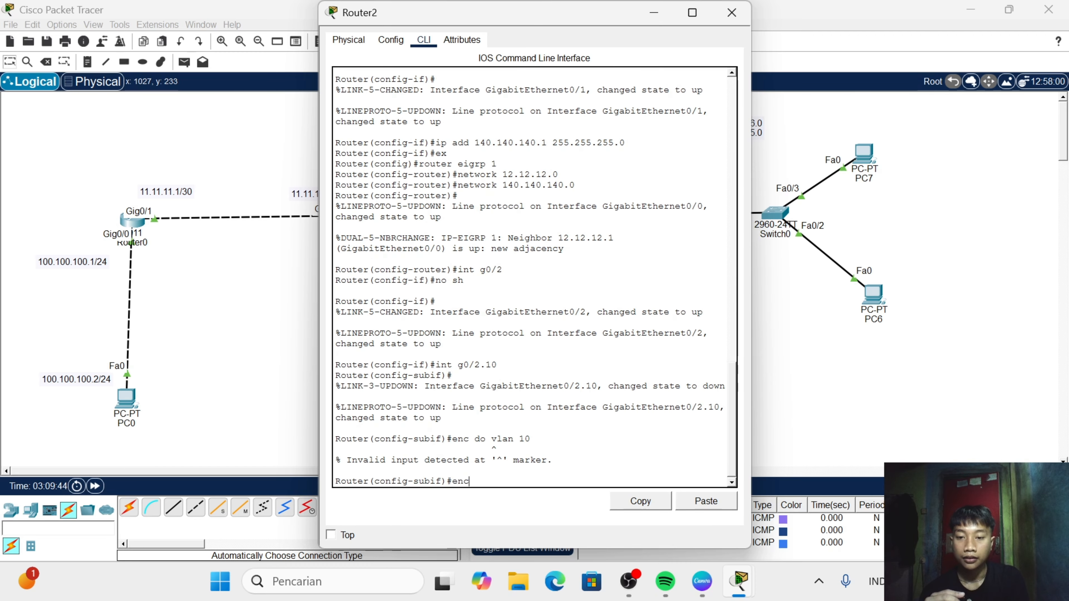
text(enc do)
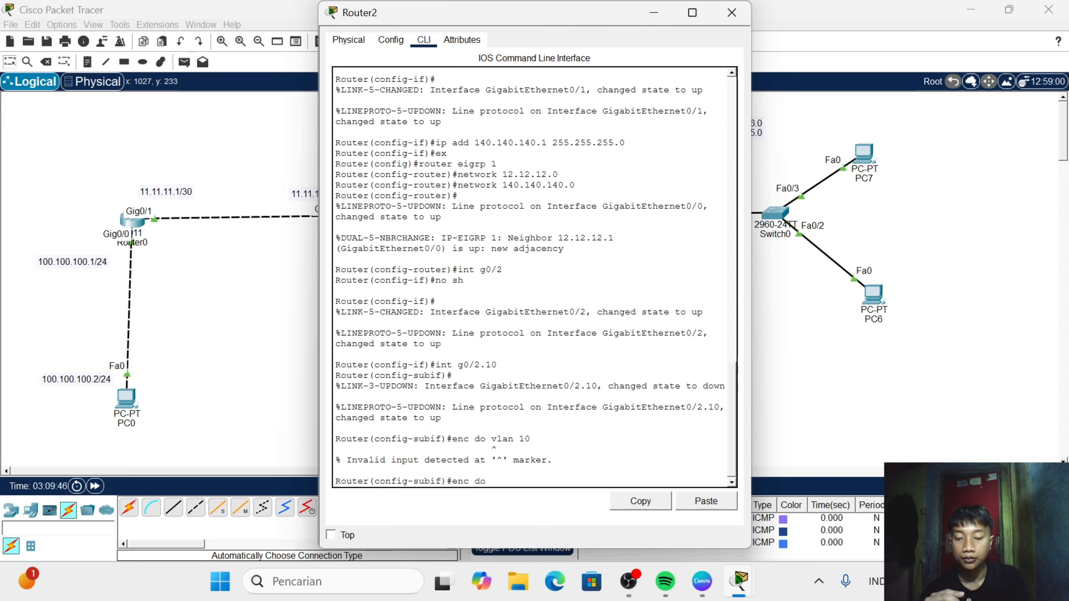
text( 10)
key(Return)
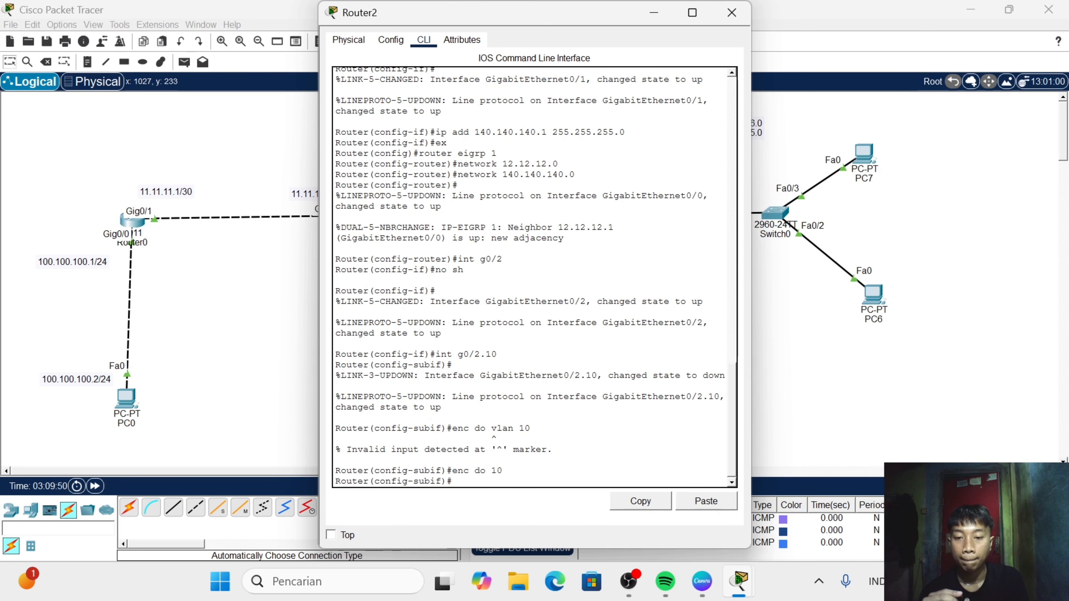
- Try to assign the IP address 172.17.16.0 to subinterface g0/2.10 without a subnet mask
text(ip)
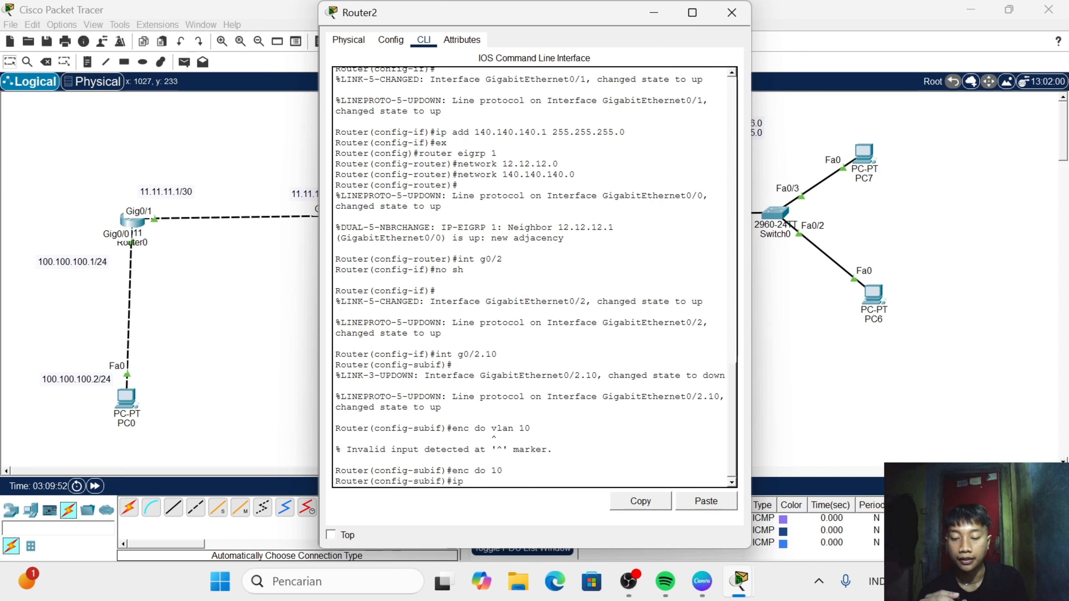
text( addr)
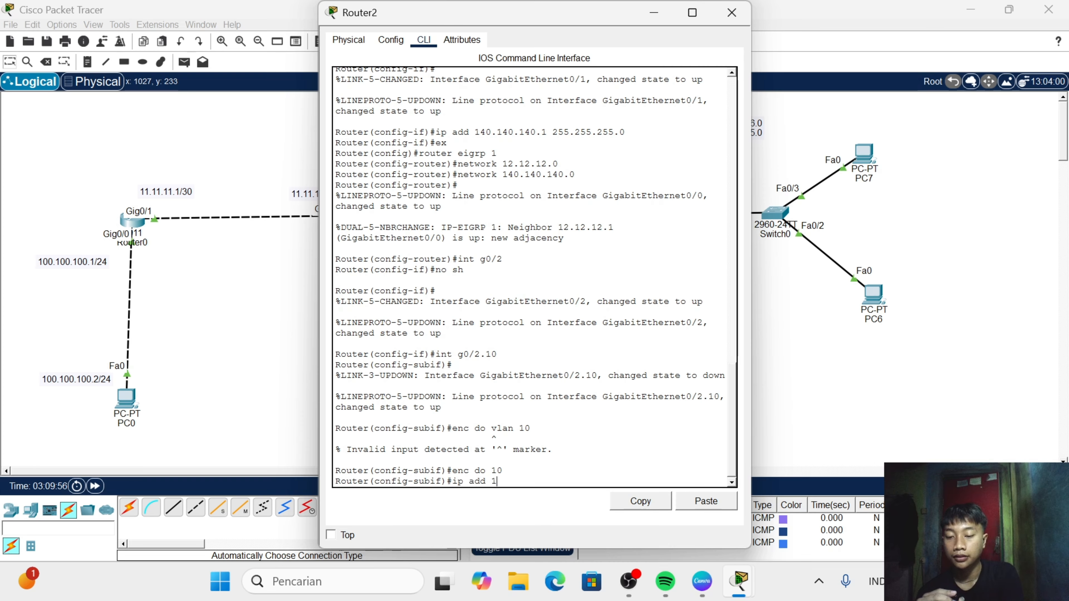
text( 172.)
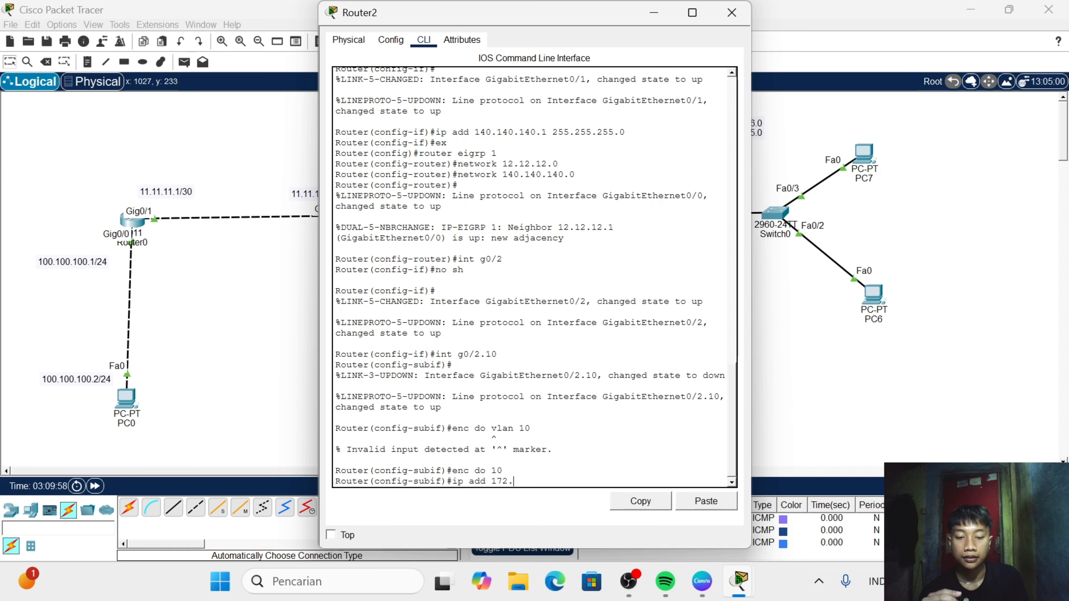
text(1)
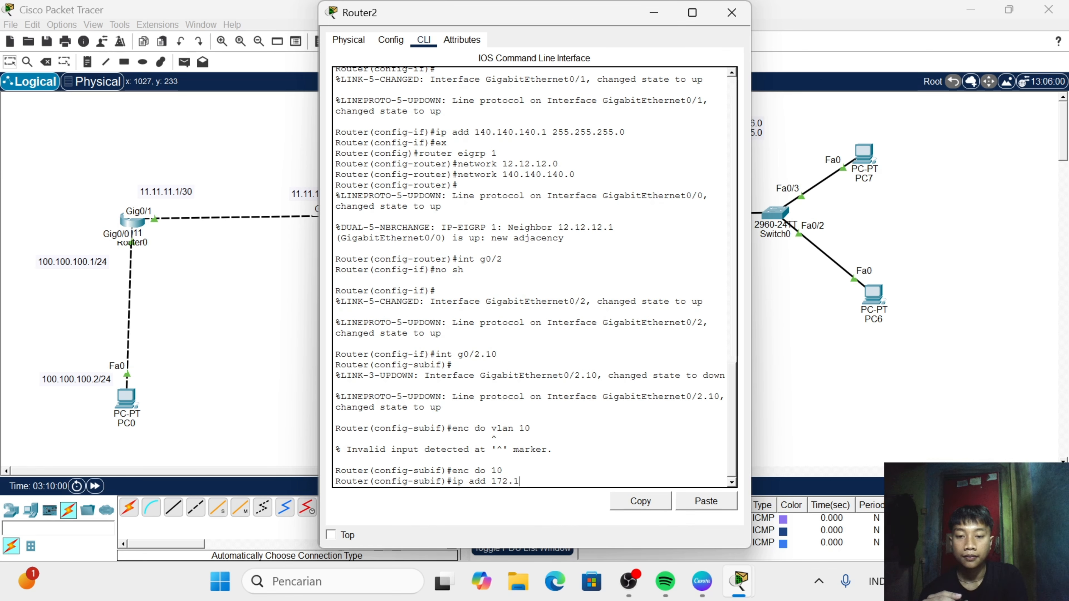
text(7)
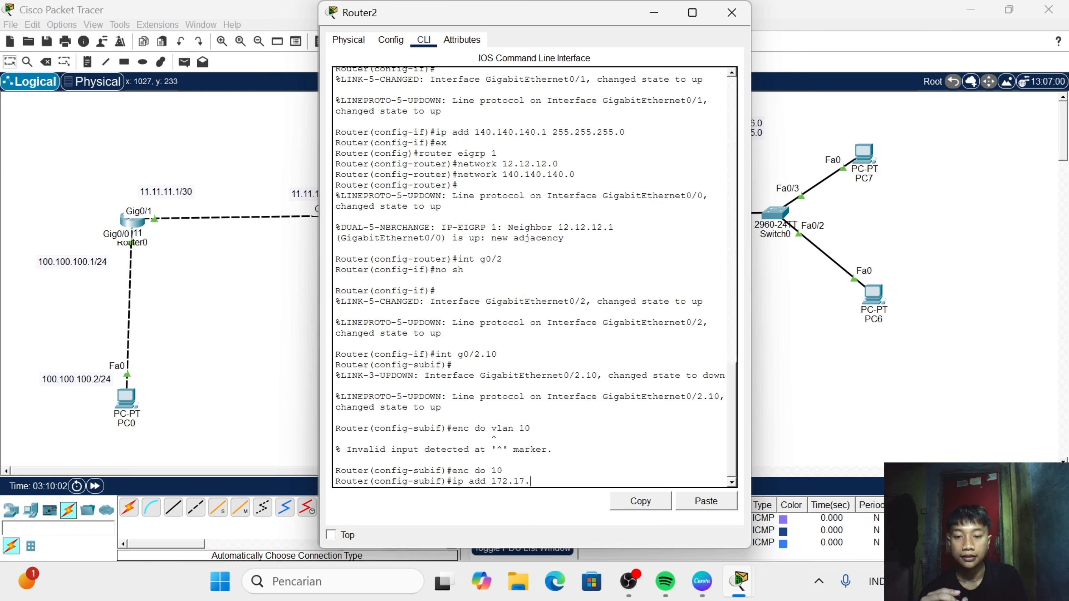
text(.)
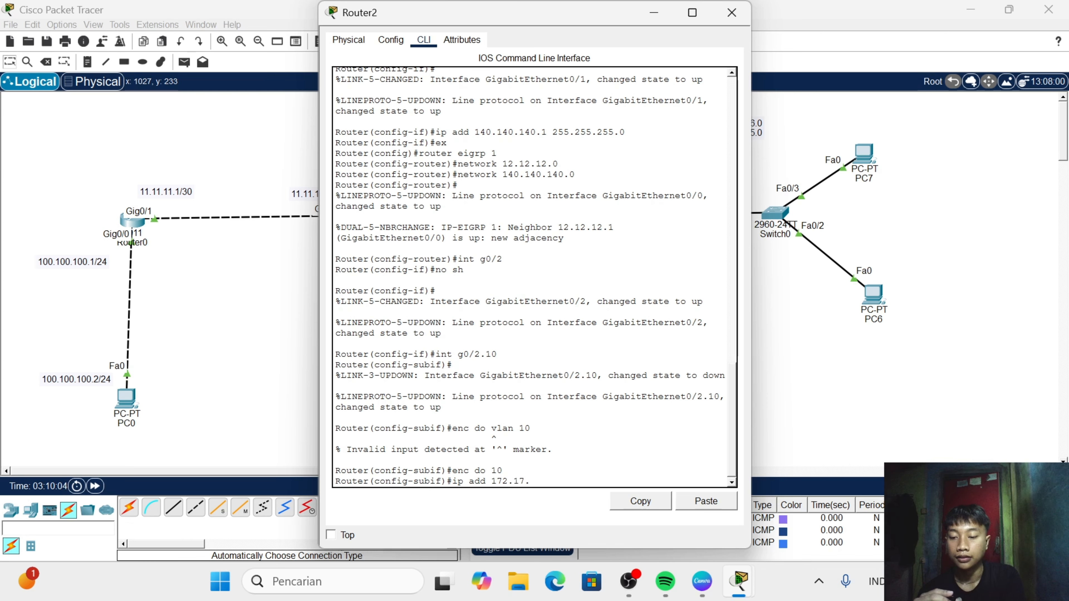
text(16.0)
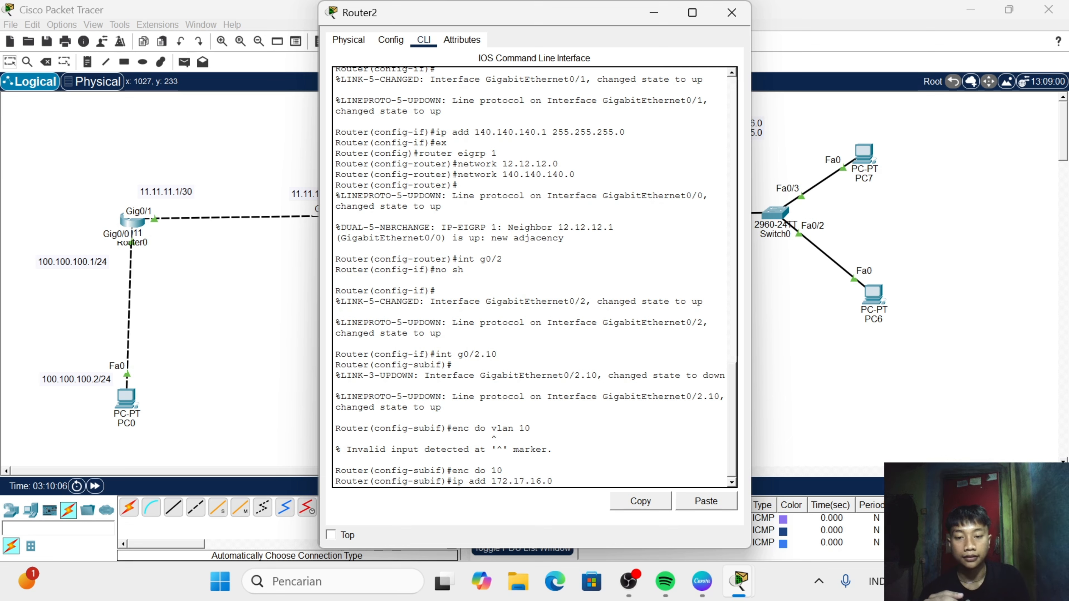
key(Return)
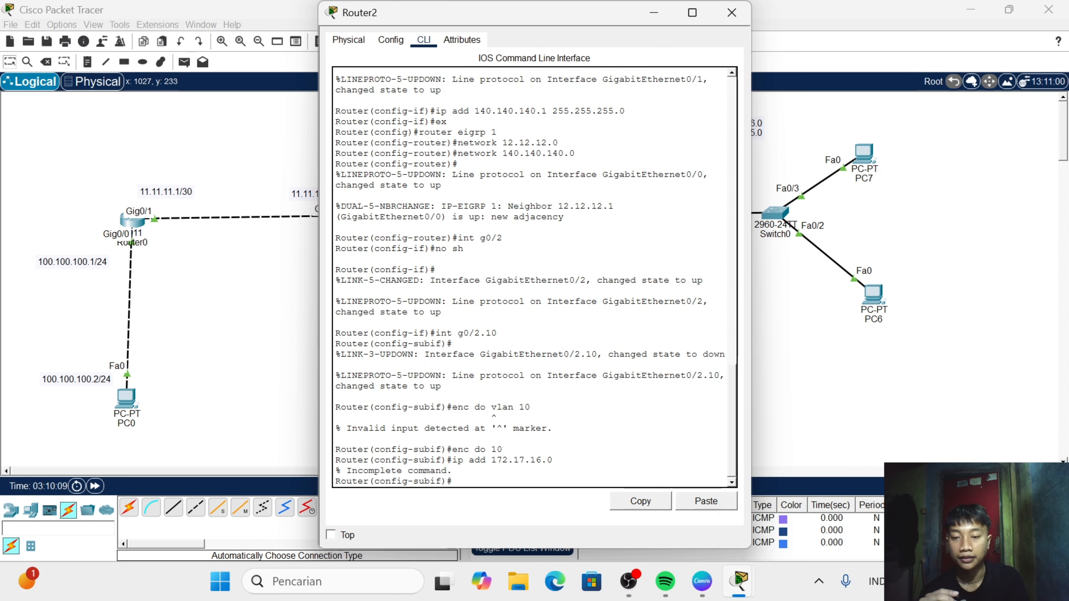
- Reuse the address command to try assigning 172.17.16.0 with mask 255.255.255.0 to subinterface g0/2.10
drag(553, 461, 453, 461)
click(640, 505)
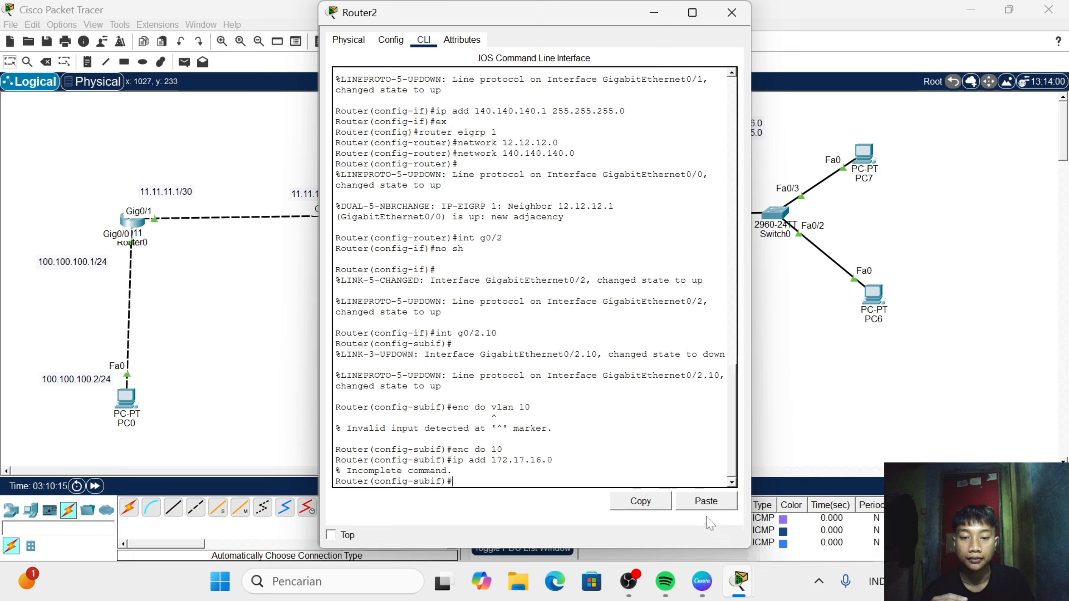
click(707, 507)
text(2)
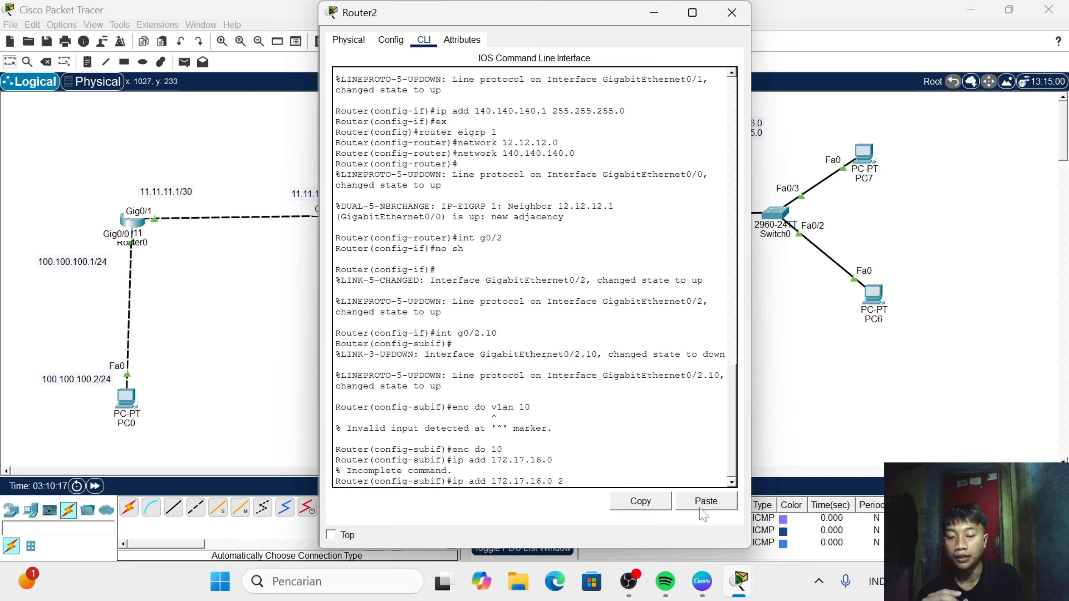
text(55.255)
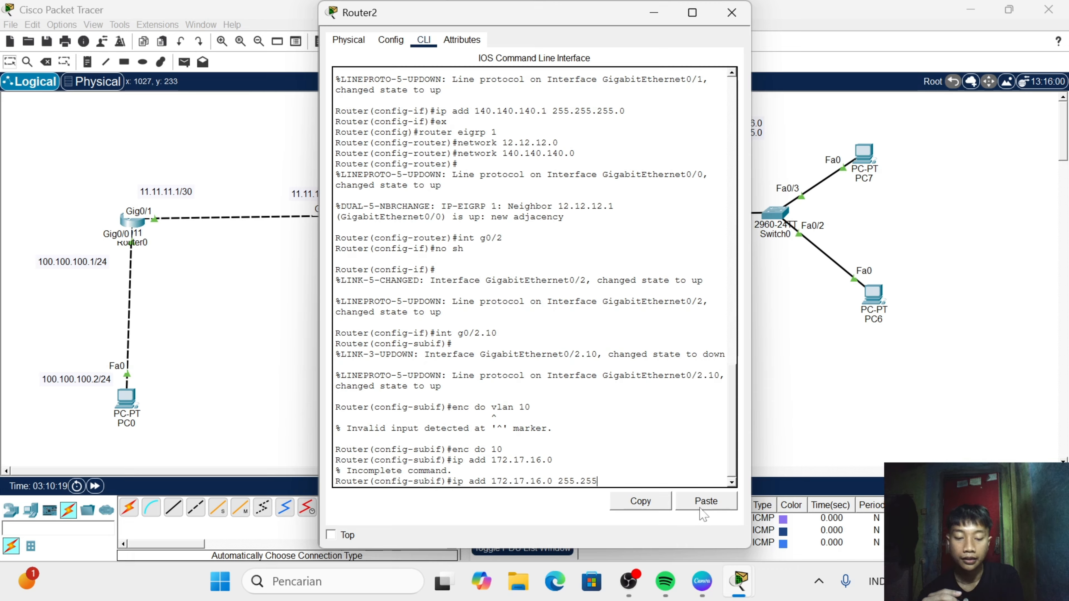
text(.255.0)
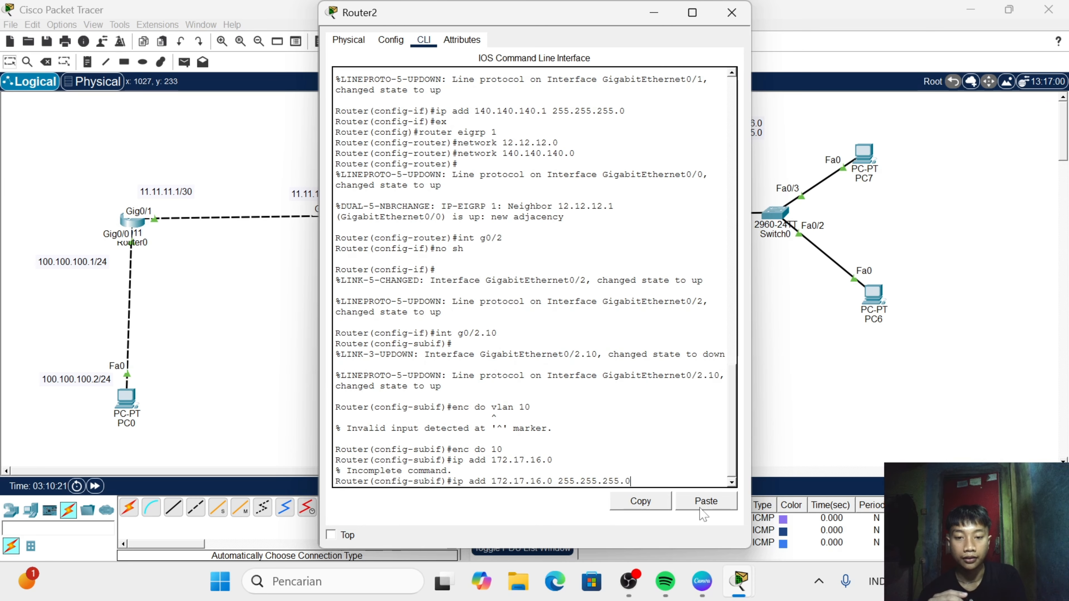
key(Return)
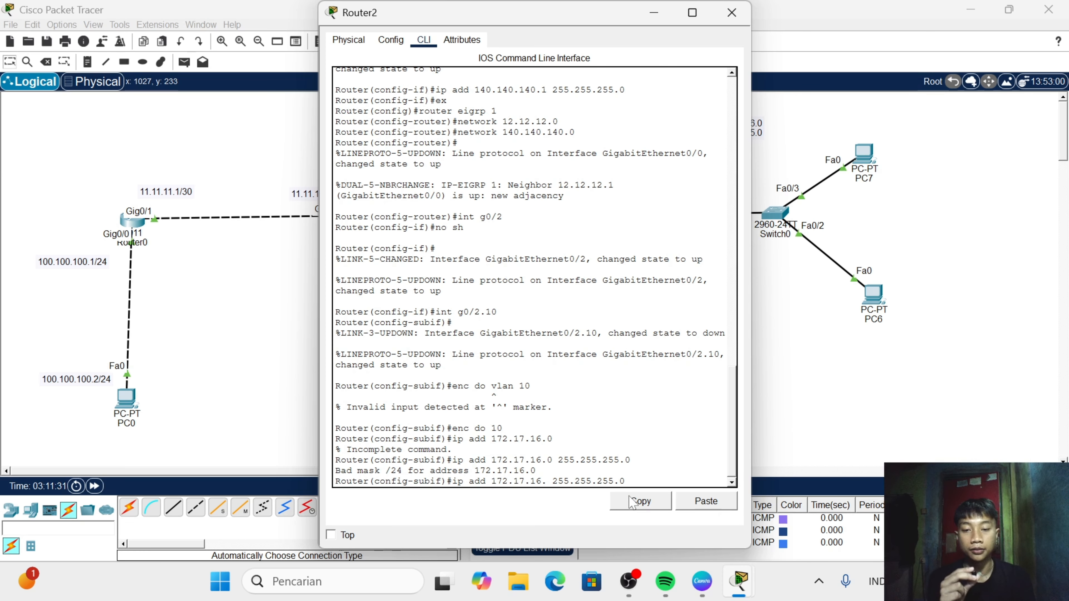
- Assign 172.17.16.1 with mask 255.255.255.0 to subinterface g0/2.10 and return to global configuration mode
text(1)
key(Return)
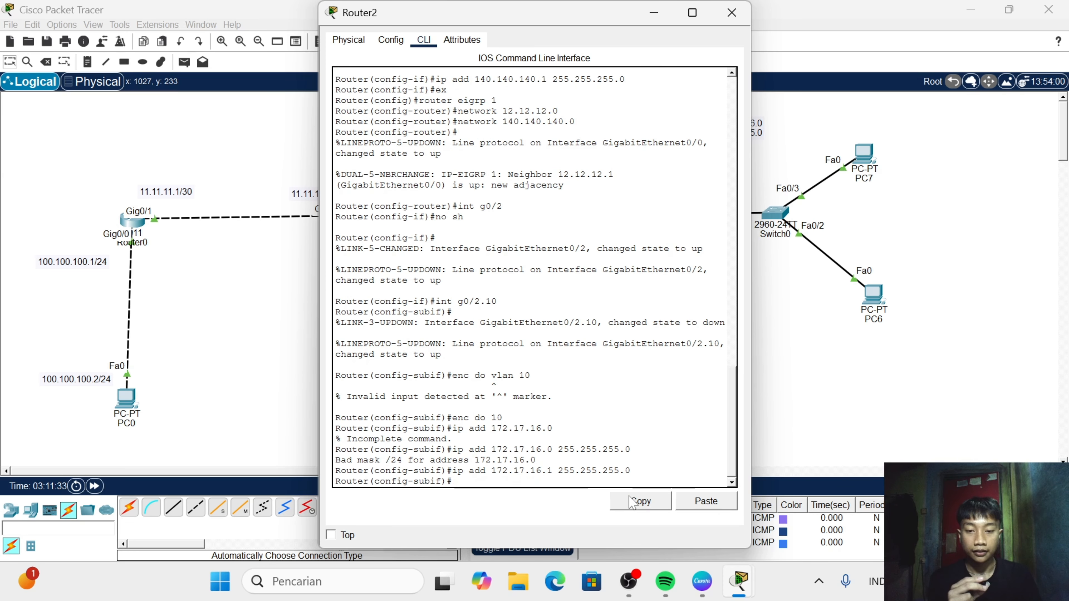
text(e)
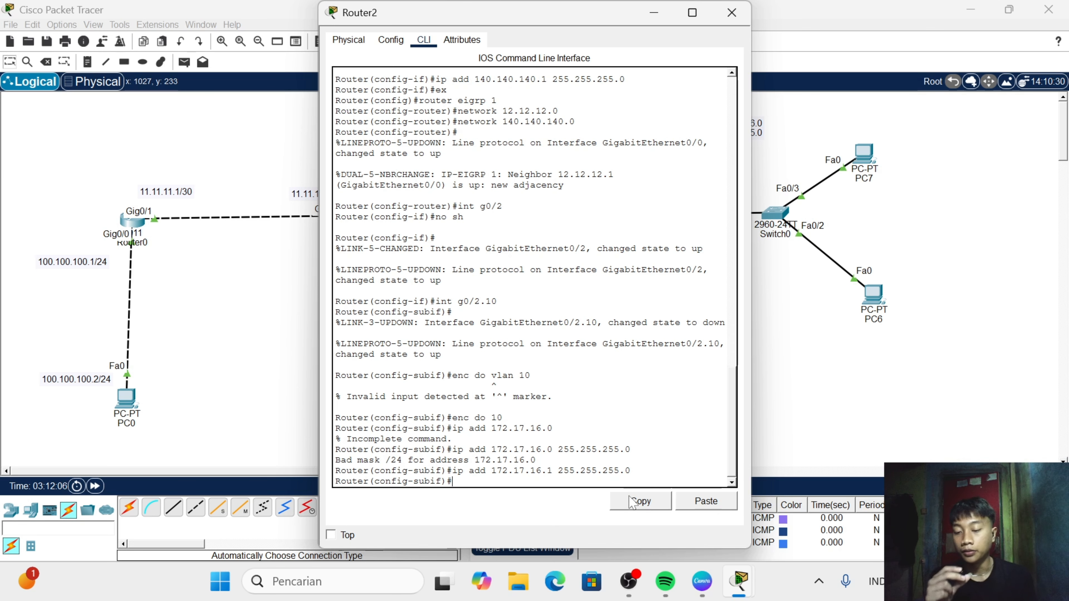
text(x)
key(Return)
- Create subinterface g0/2.20 on Router2
text(int )
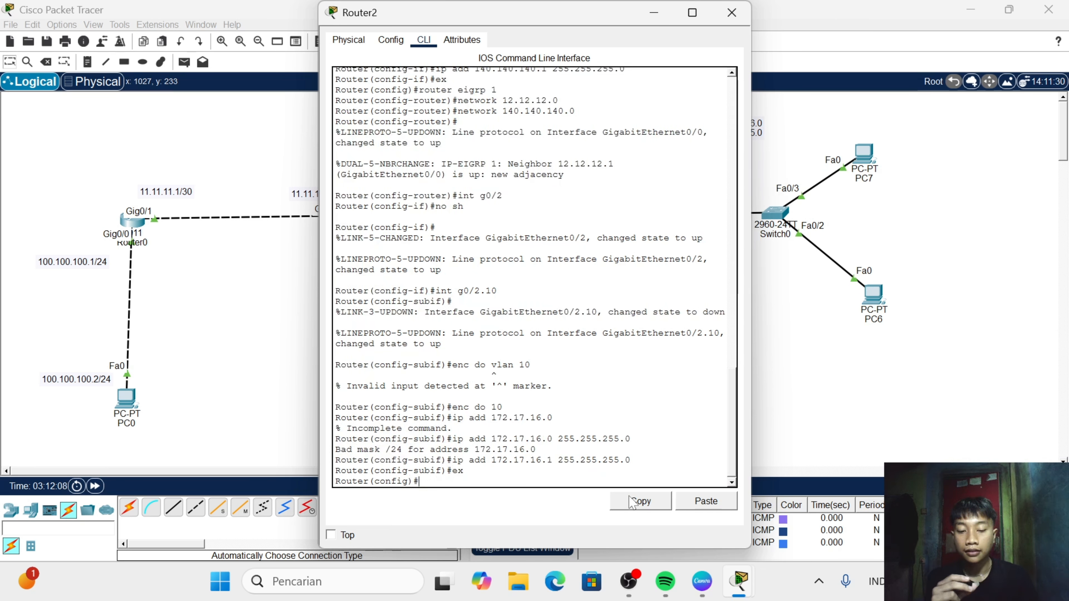
text(g)
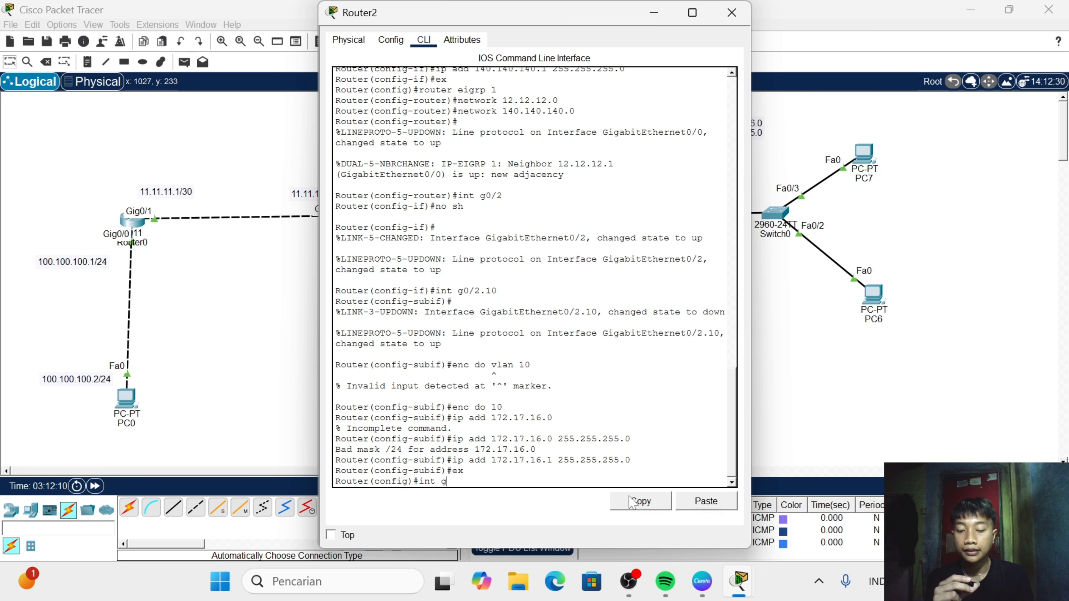
text(0/2)
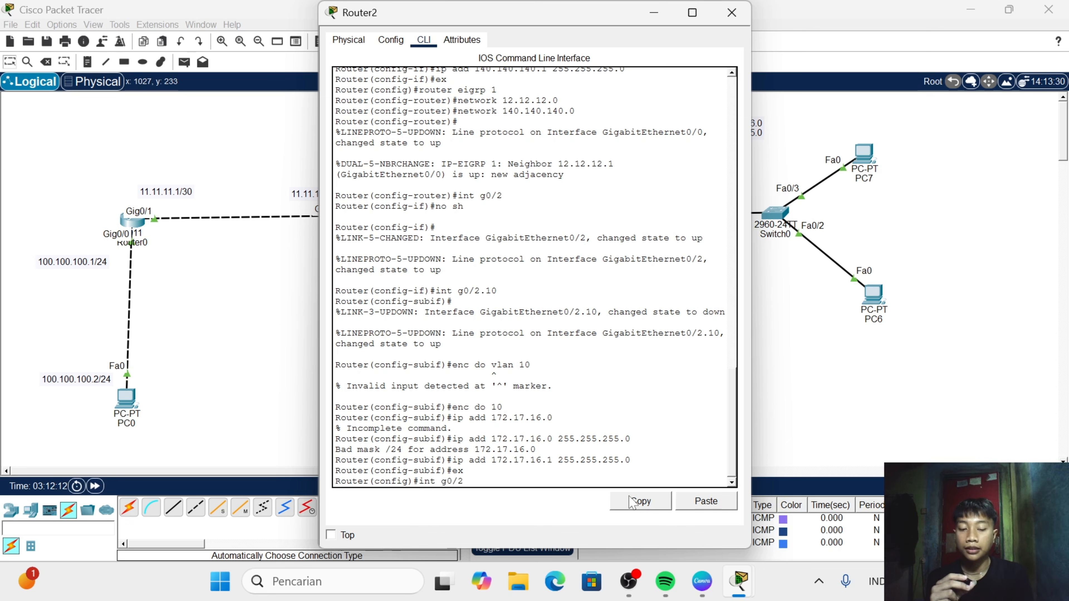
text(.20)
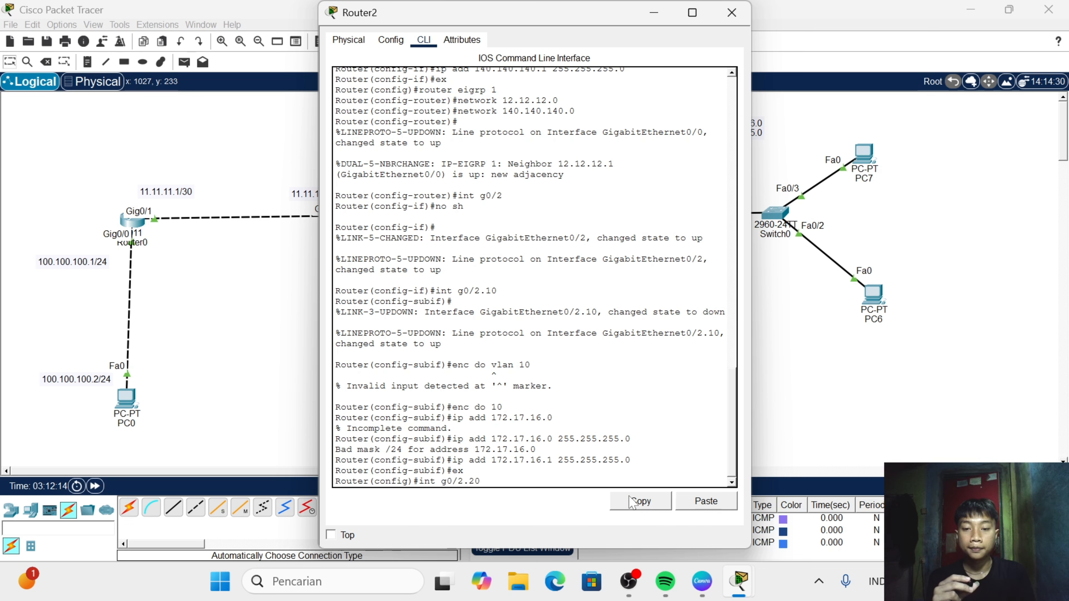
key(Return)
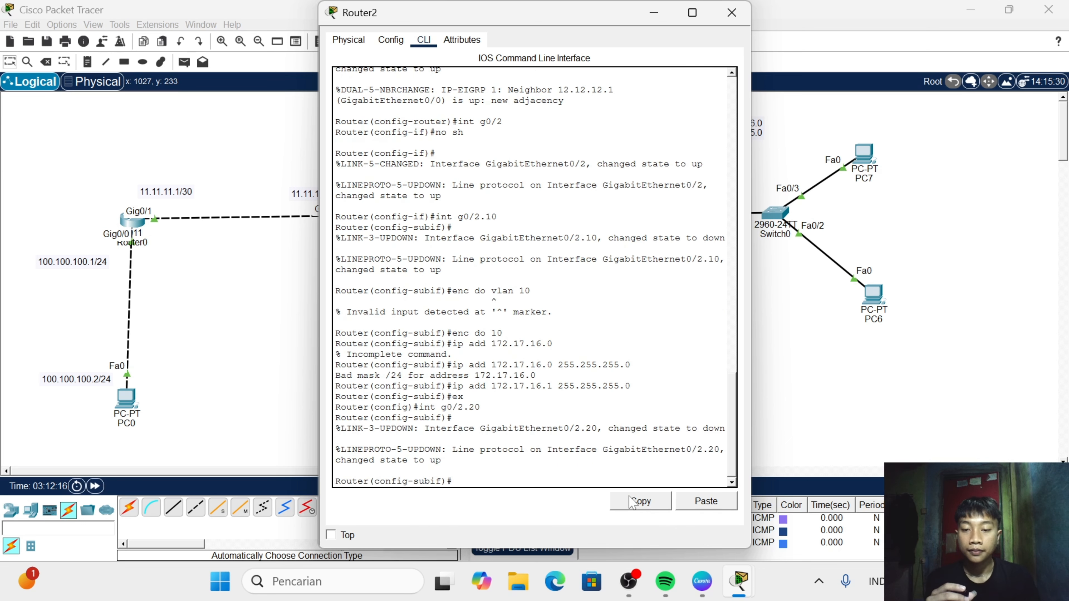
- Set 802.1Q encapsulation with VLAN 20 on Router2's subinterface g0/2.20
text(enc )
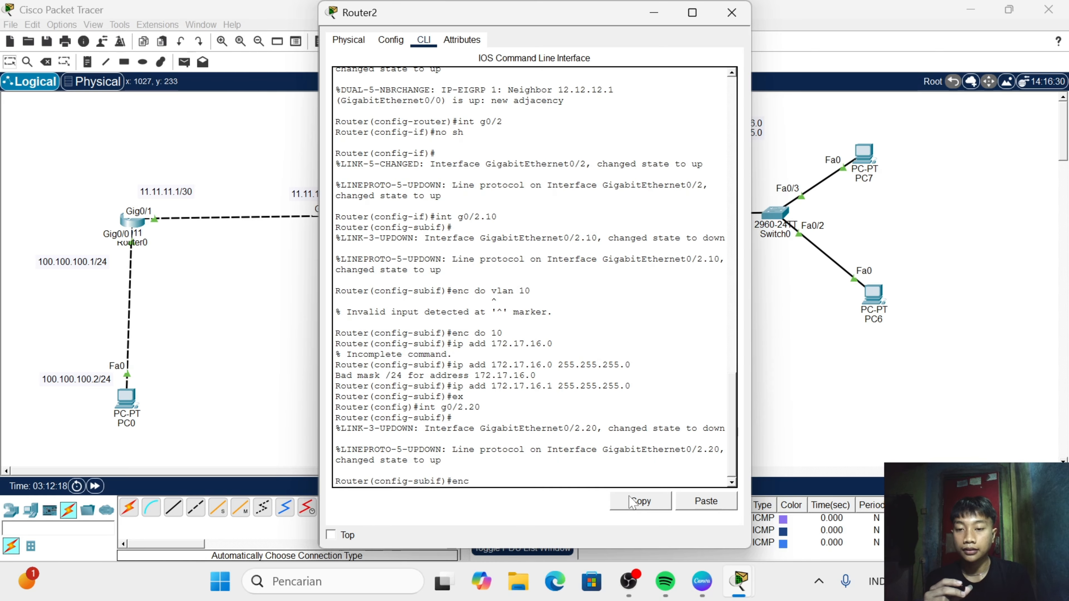
text(do 20)
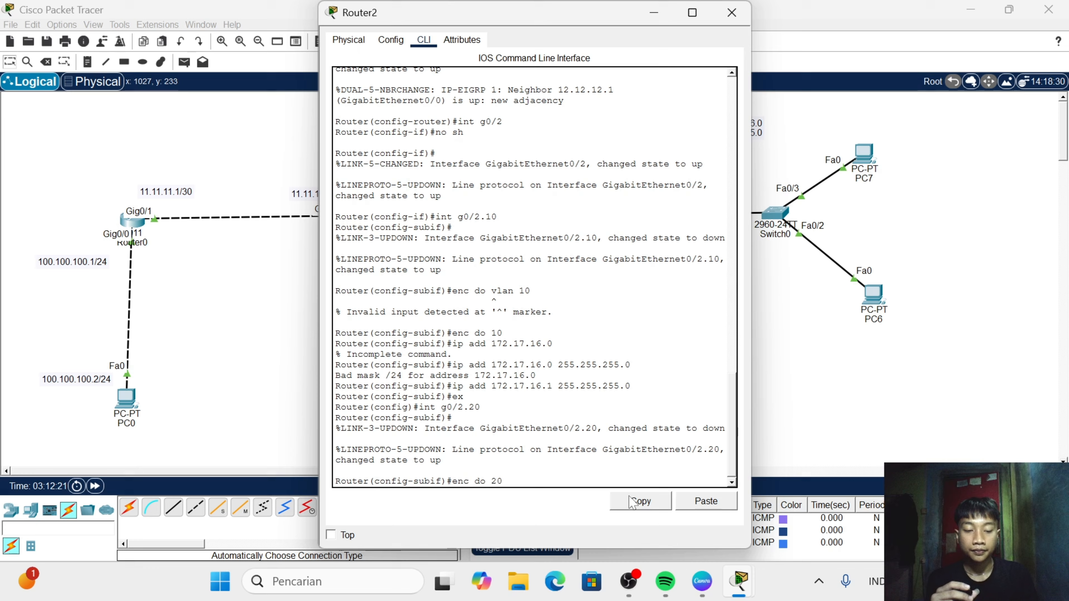
key(Return)
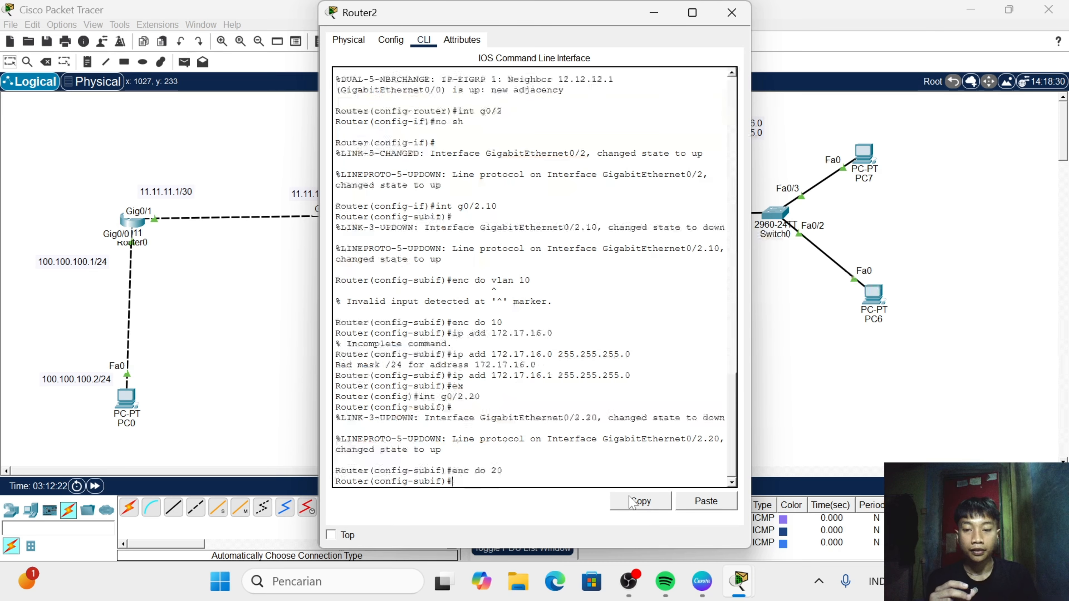
- Assign 172.16.15.1 with mask 255.255.255.0 to subinterface g0/2.20 and return to global configuration mode
text(ip add )
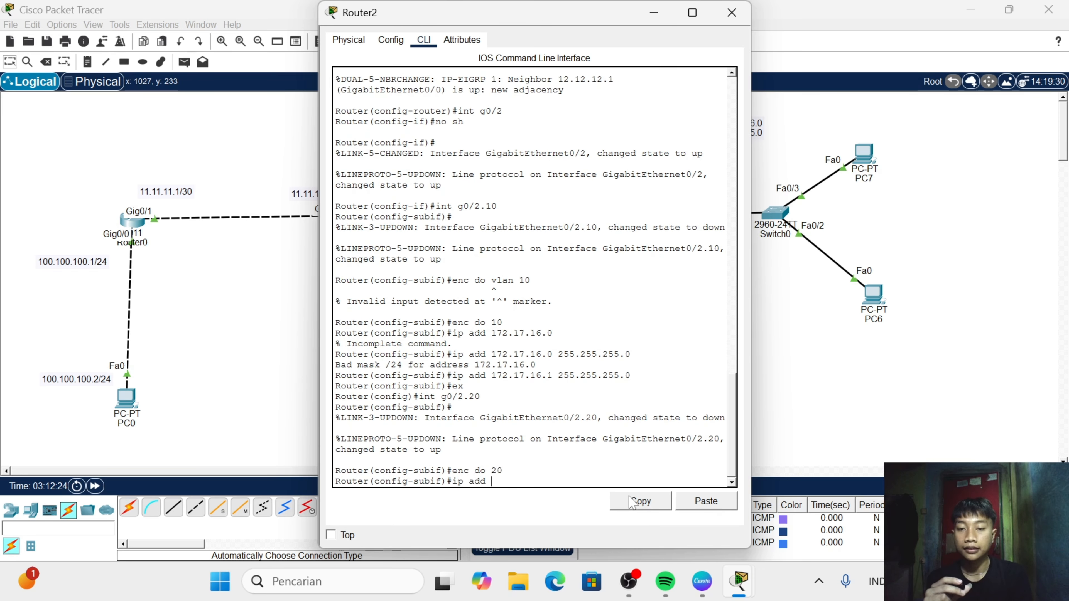
text(17)
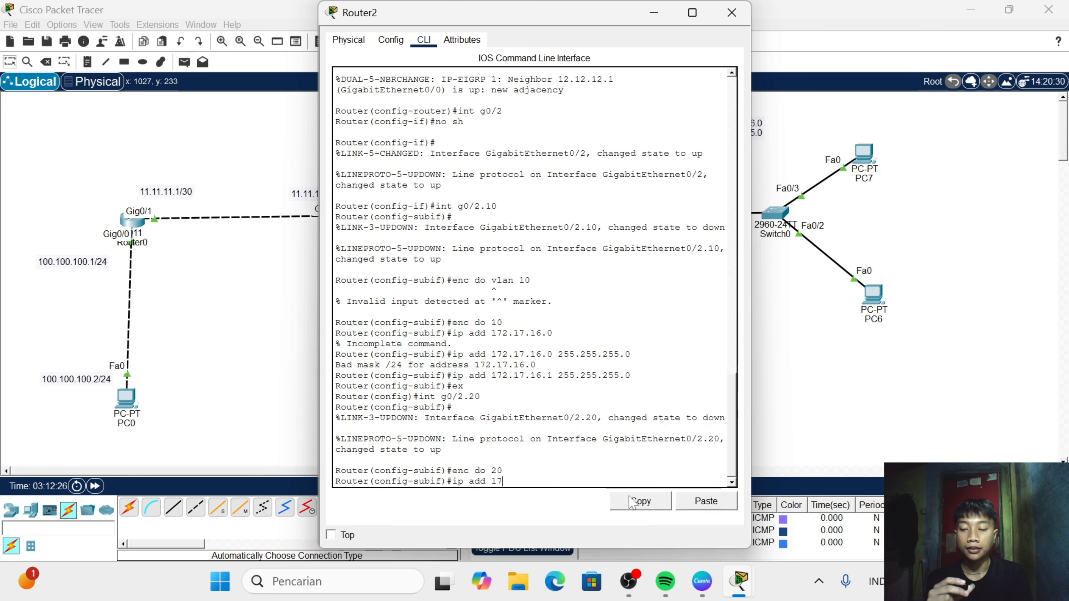
text(2.1)
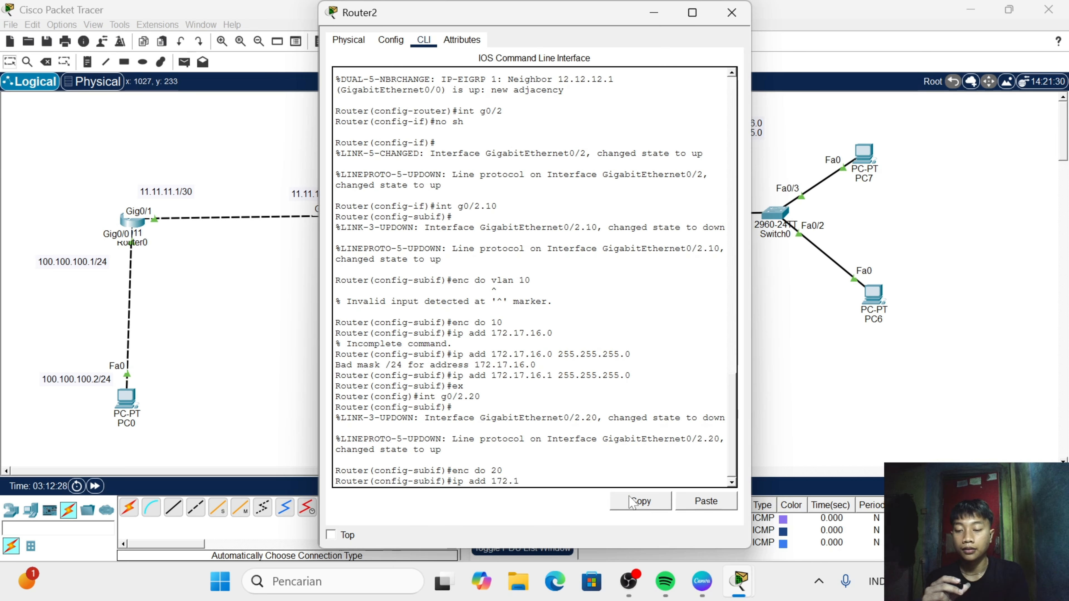
text(6.15)
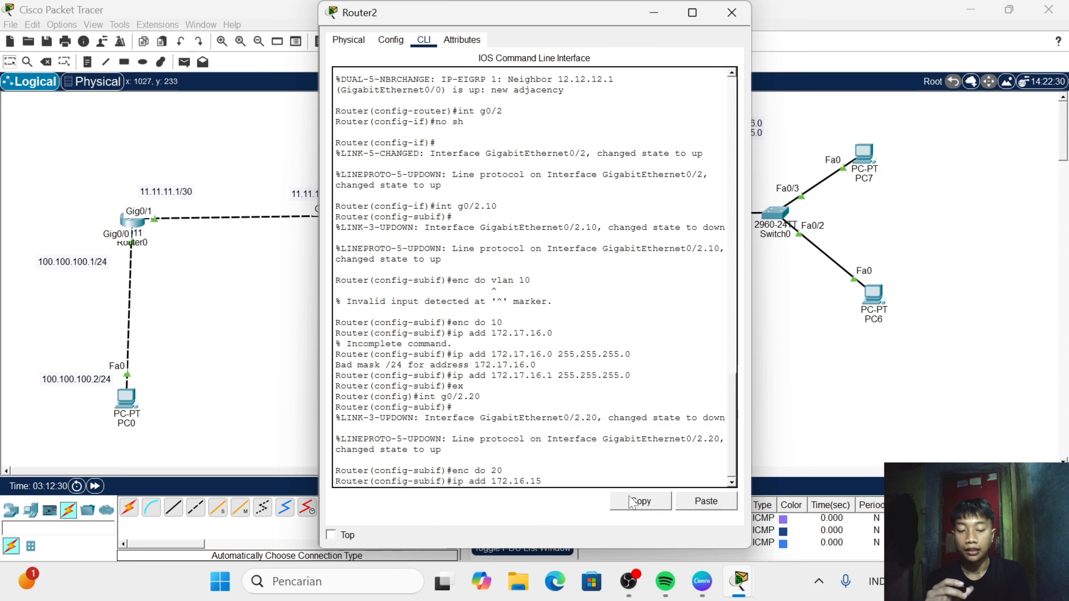
text(.1 2)
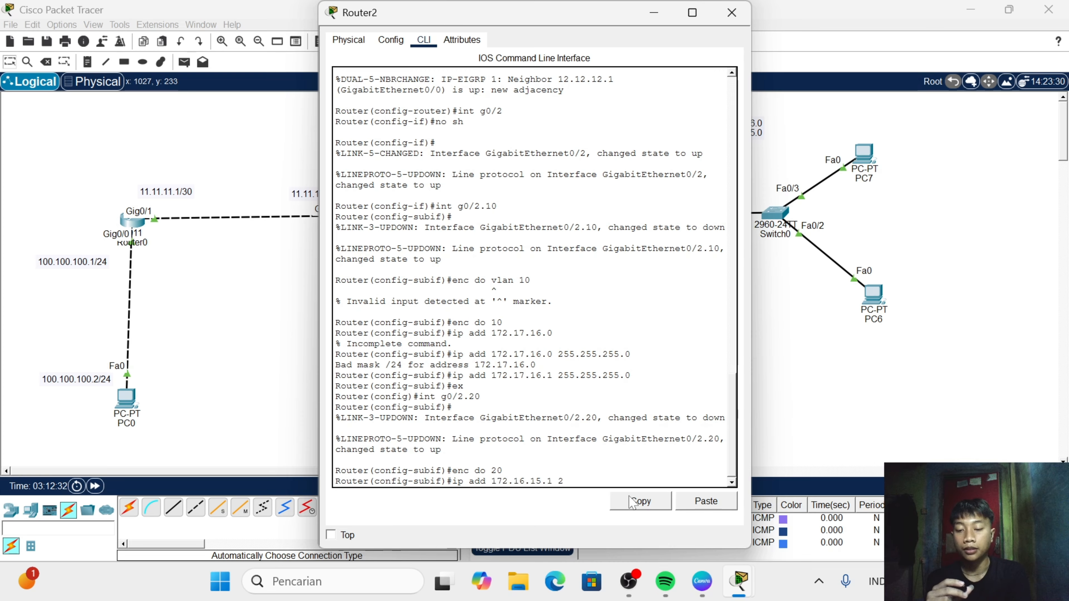
text(55.255.)
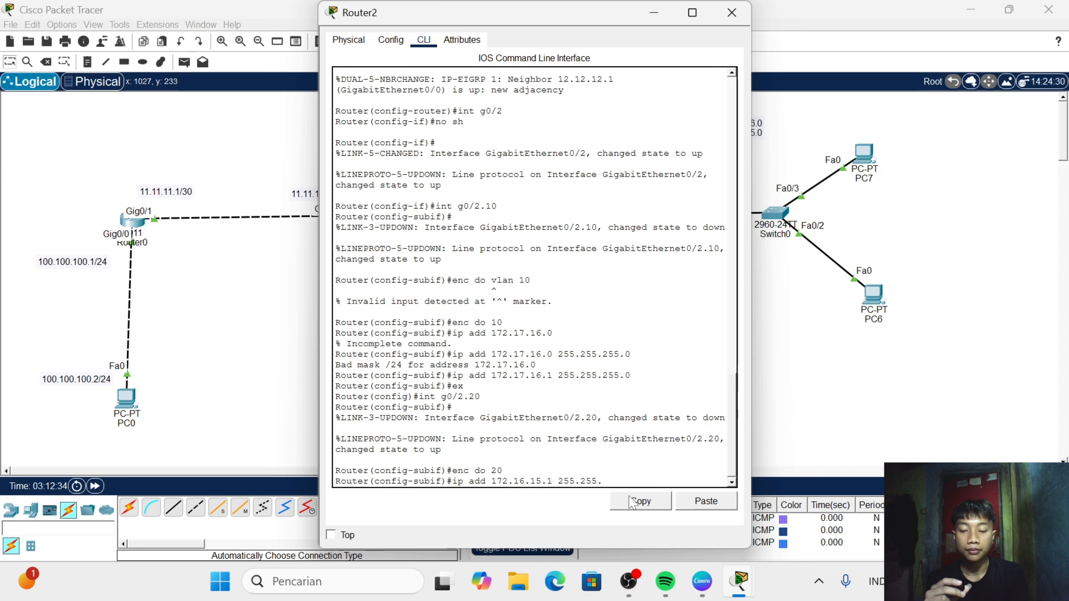
text(255.0)
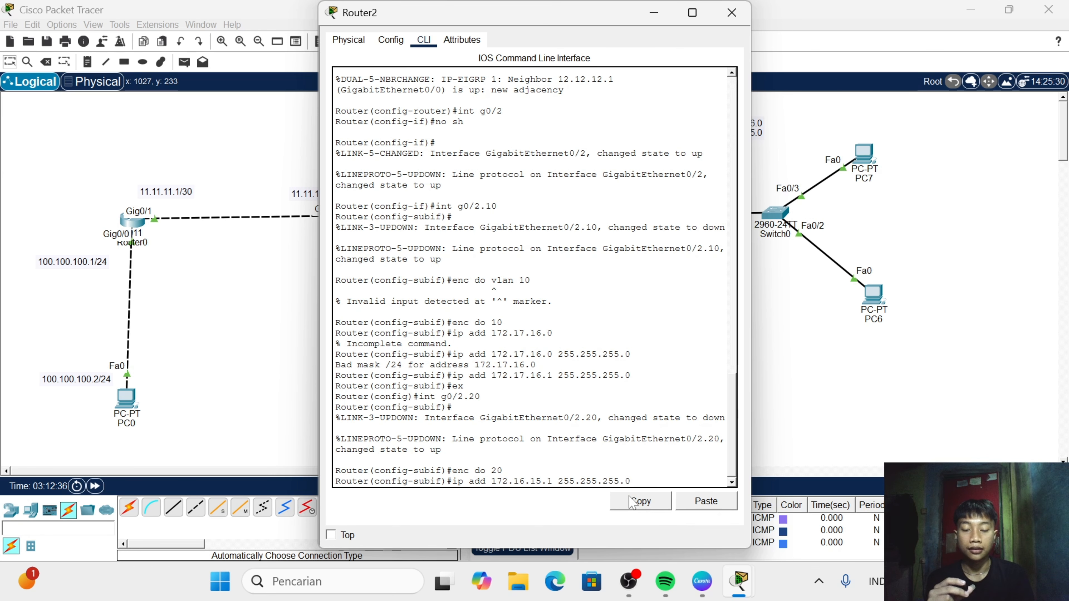
key(Return)
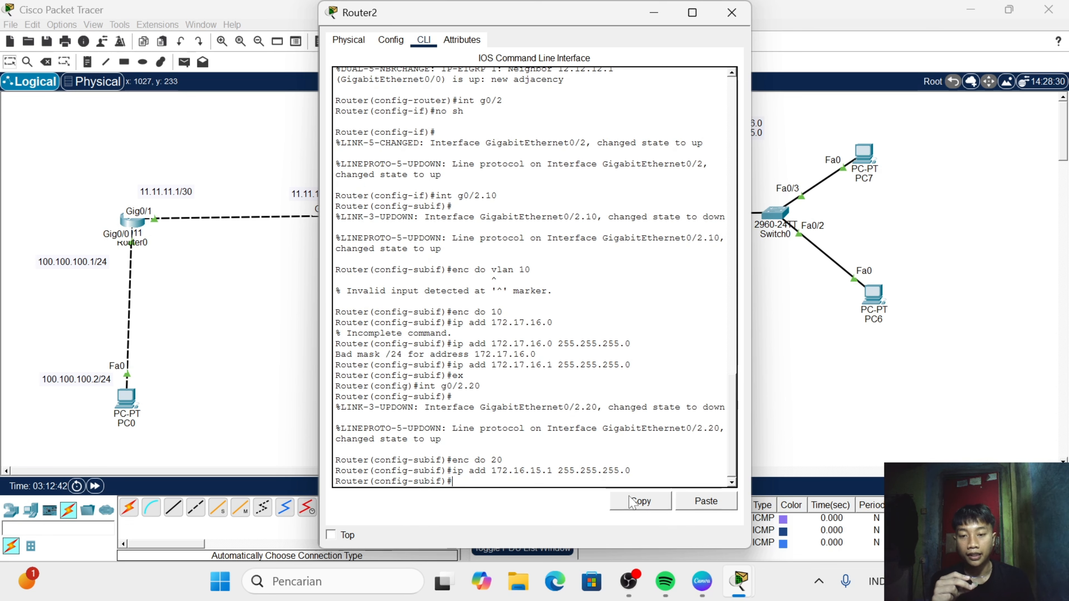
text(ex)
key(Return)
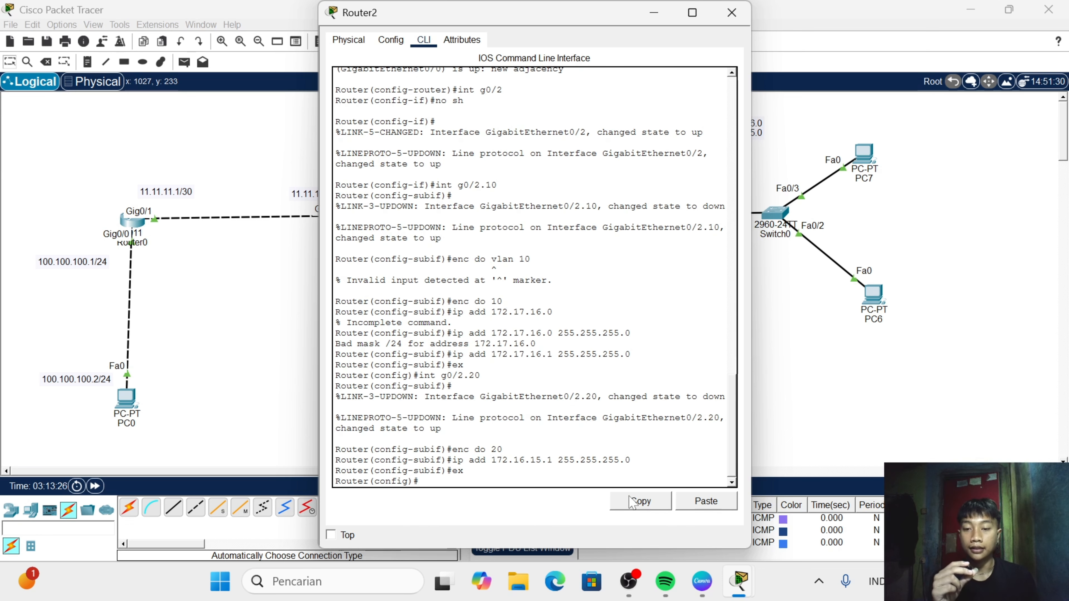
- Create a DHCP pool named 10 on Router2
text(ip)
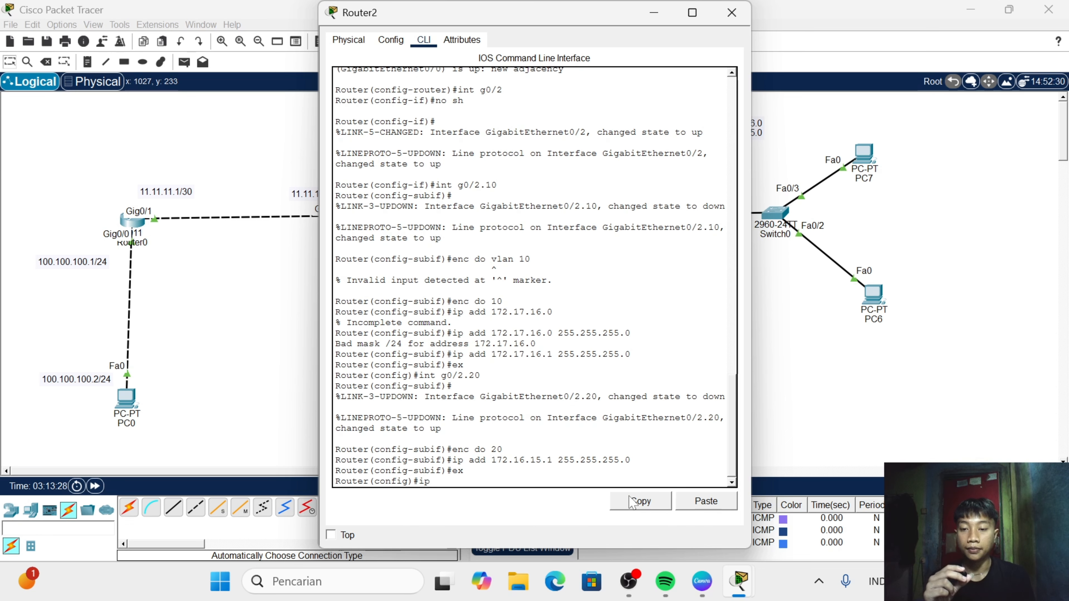
text( dhc)
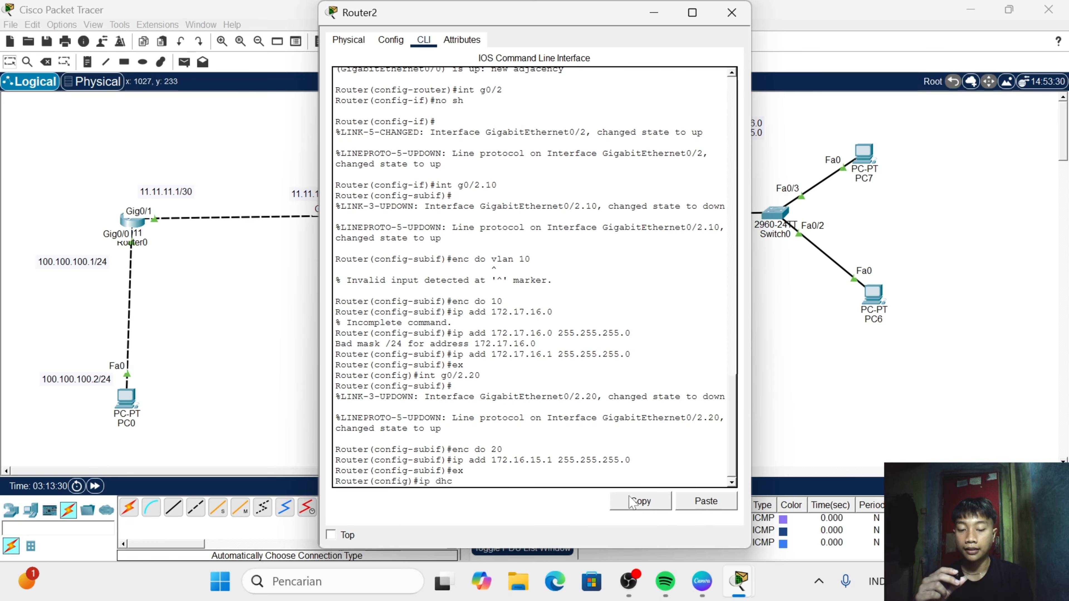
text(p po)
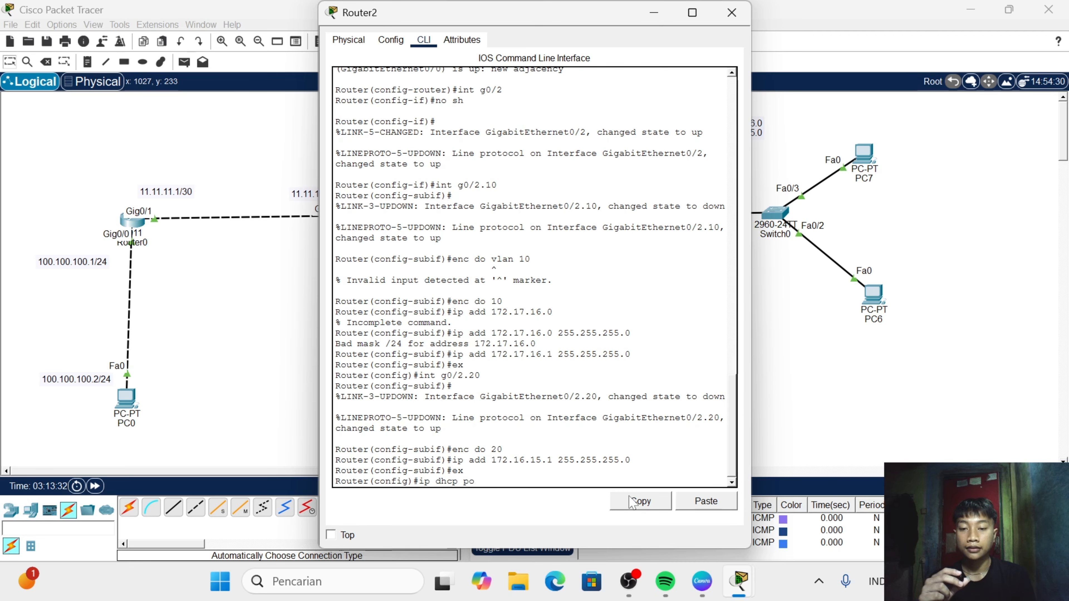
text(ol 10)
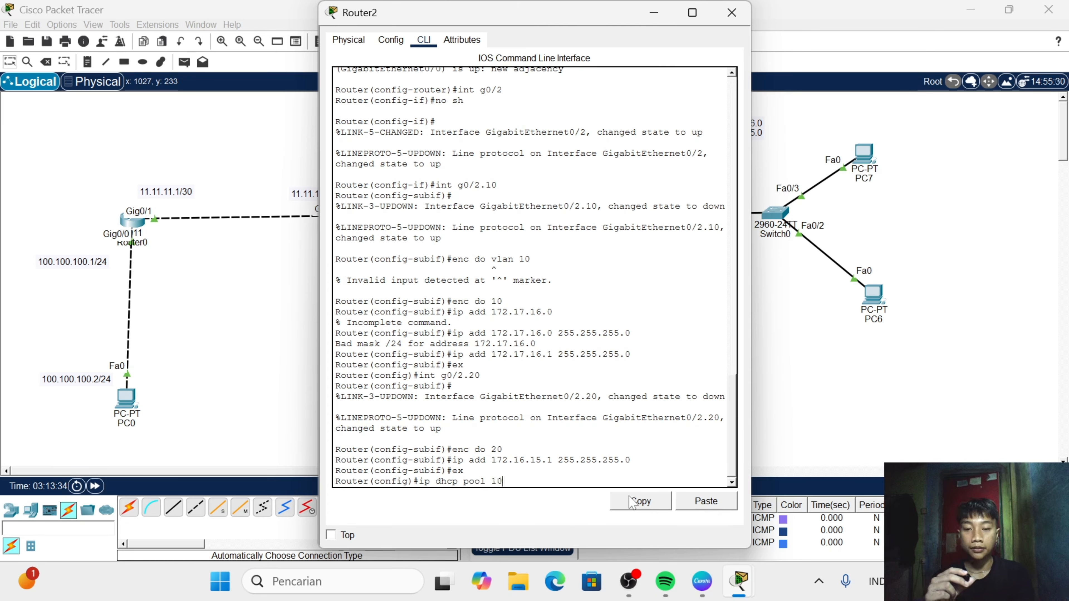
key(Return)
- Set the network of DHCP pool 10 to 172.17.16.0 with mask 255.255.255.0
text(net)
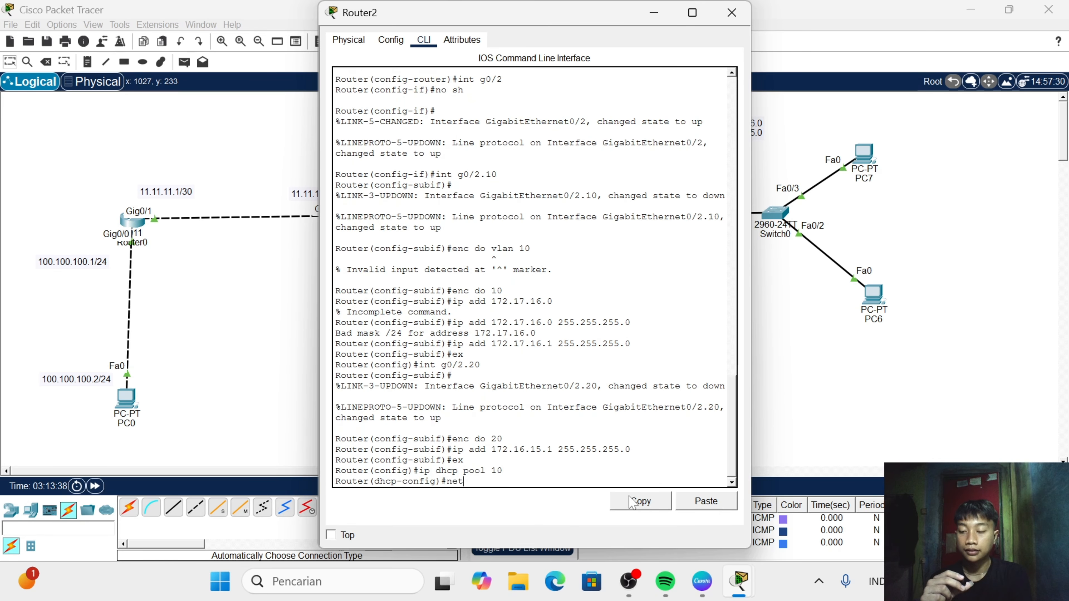
key(Tab)
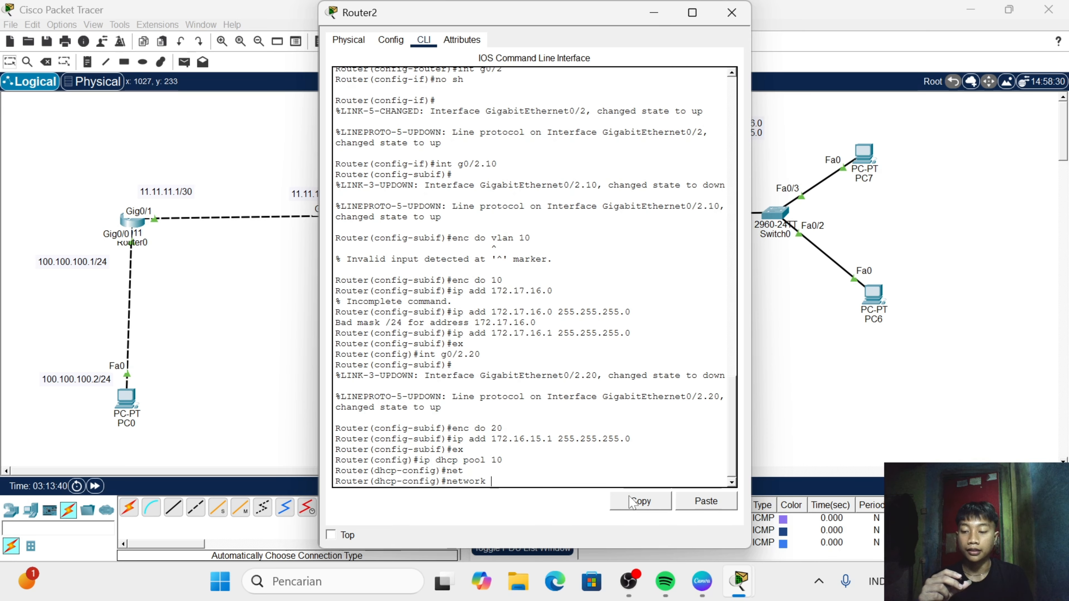
text(172.)
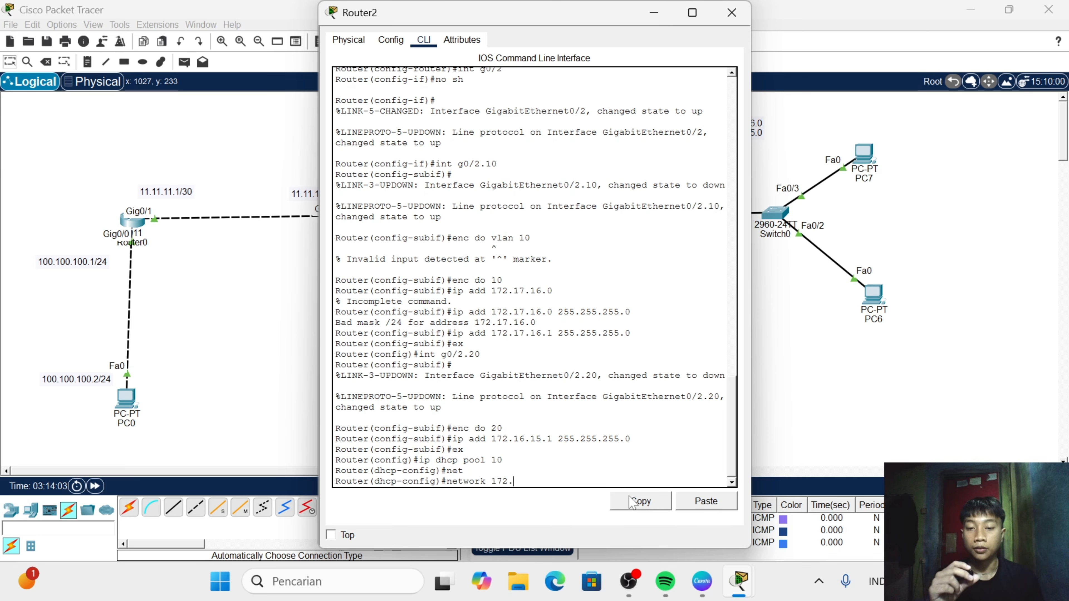
text(1)
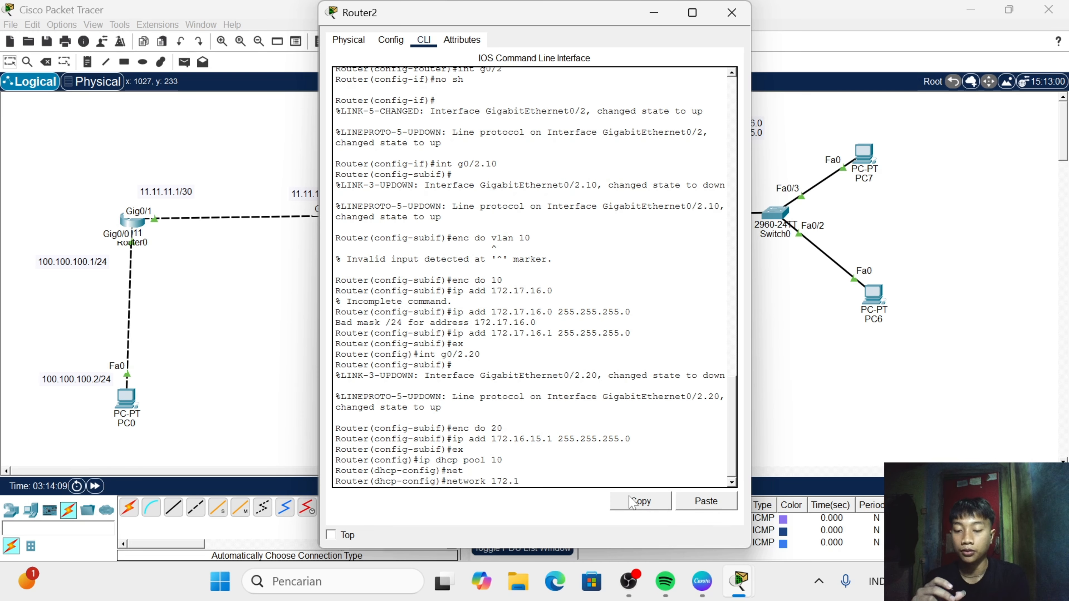
text(7.16)
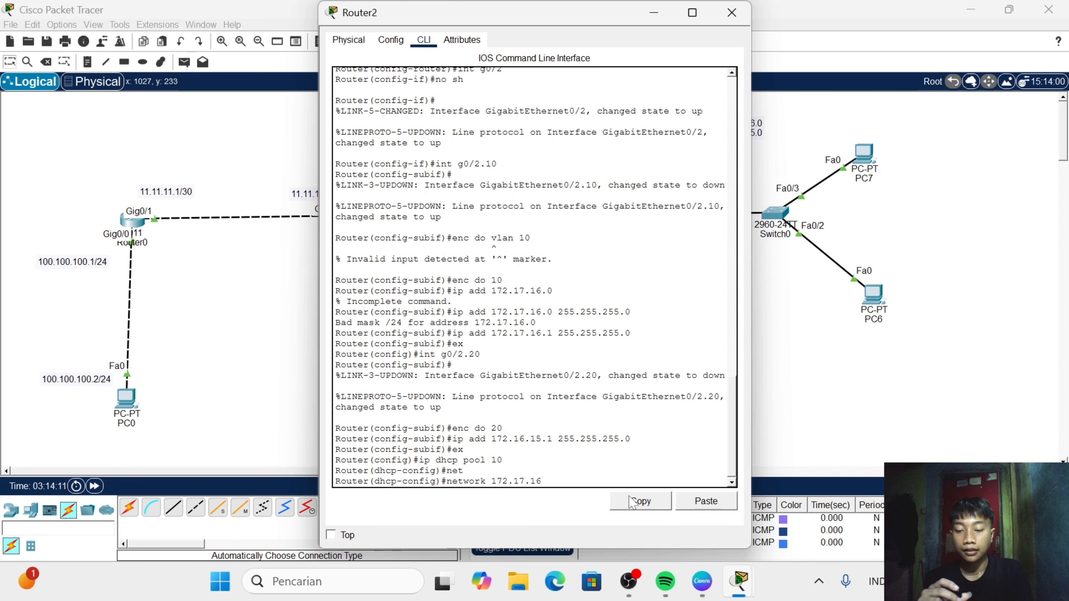
text(.0 2)
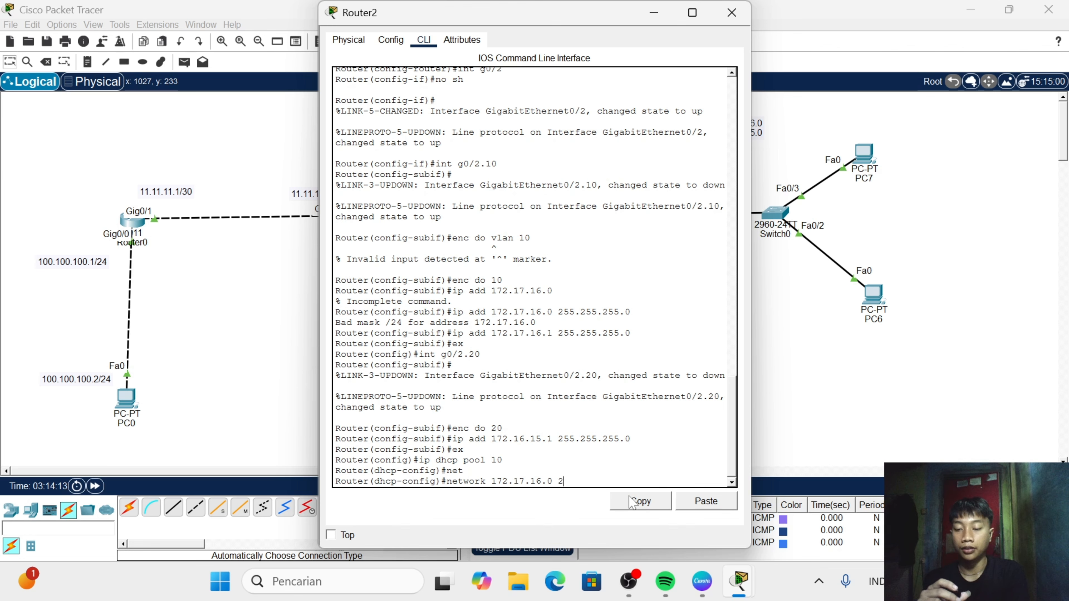
text(55.255.255)
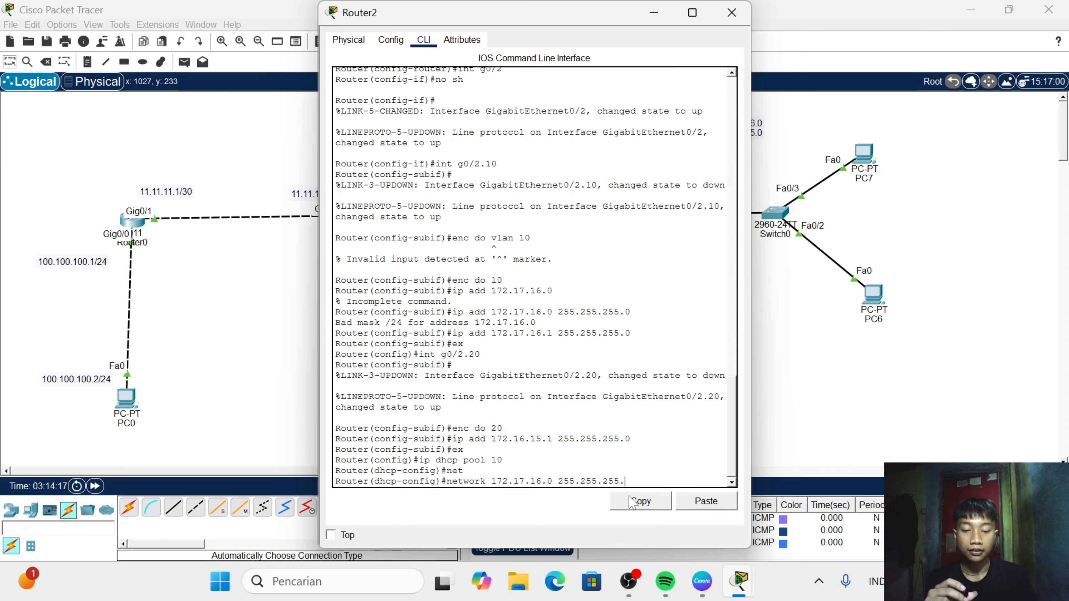
text(.0)
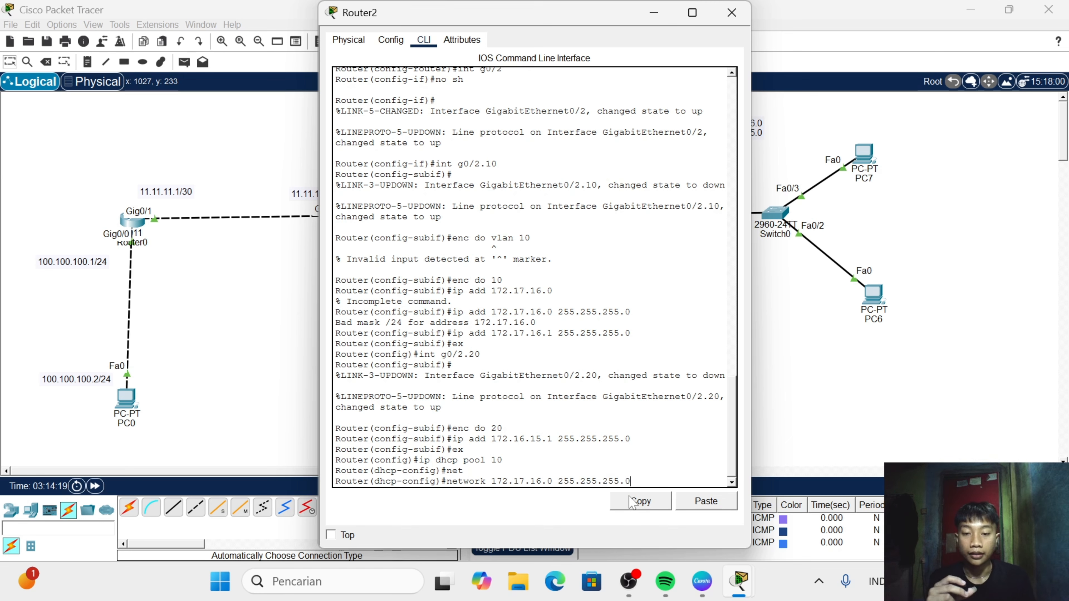
key(Return)
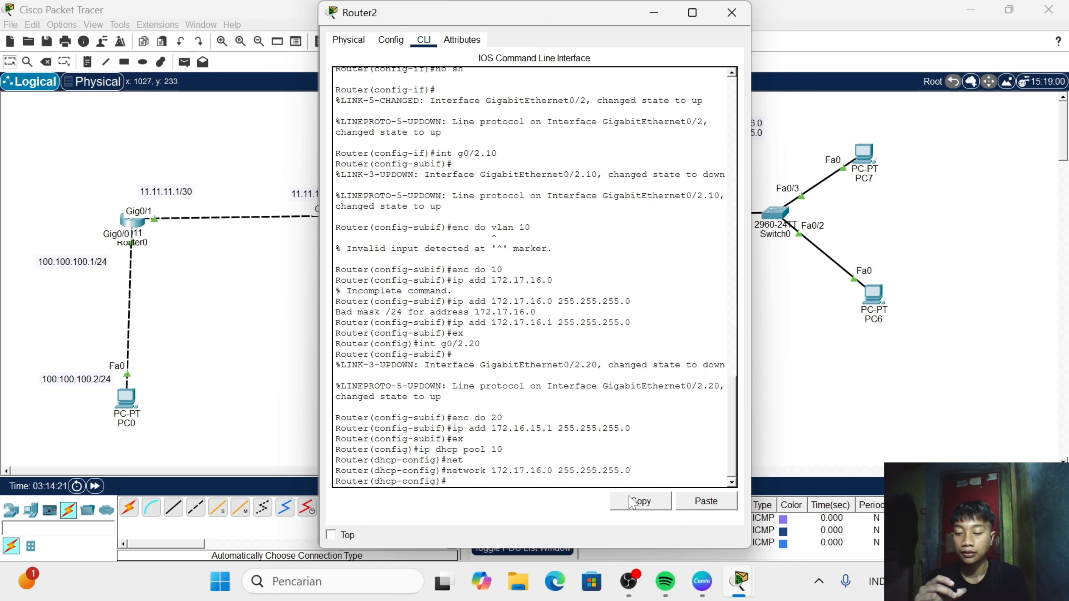
- Set the default router of DHCP pool 10 to 172.17.16.1
text(de)
key(Tab)
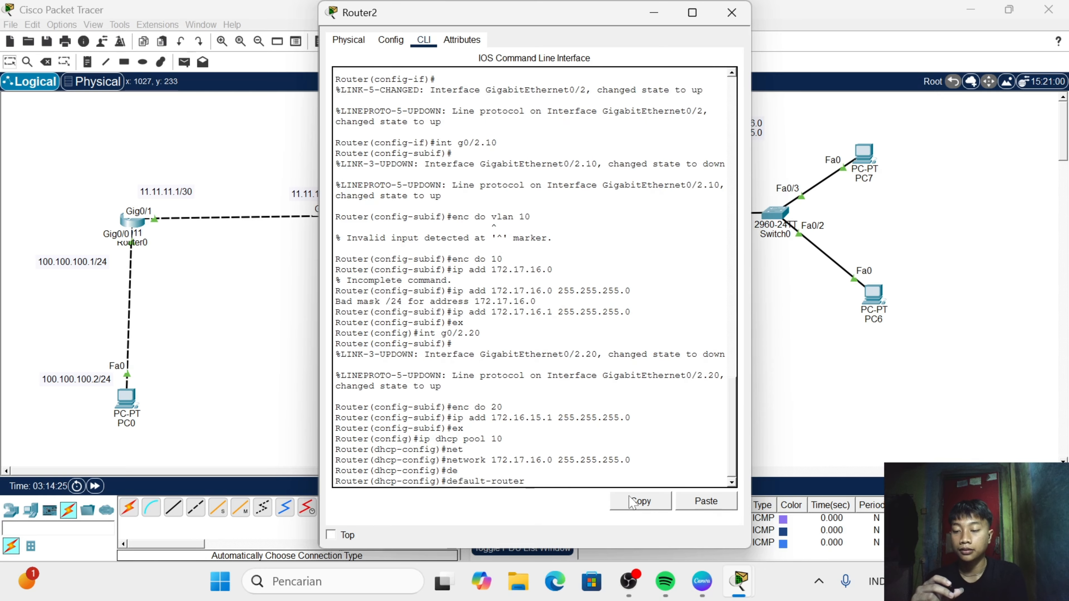
text(172)
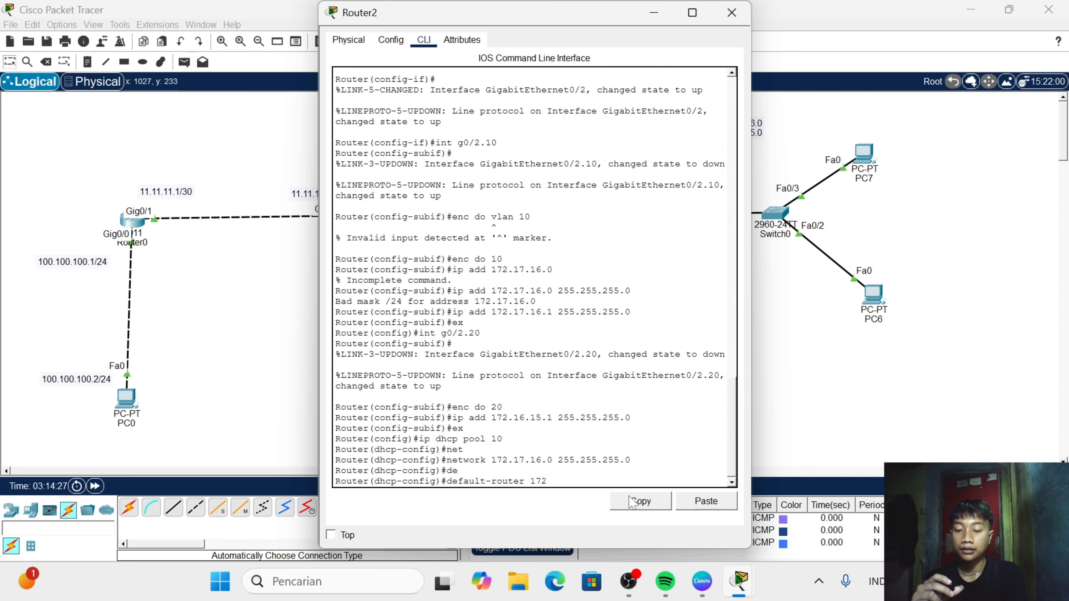
text(.1)
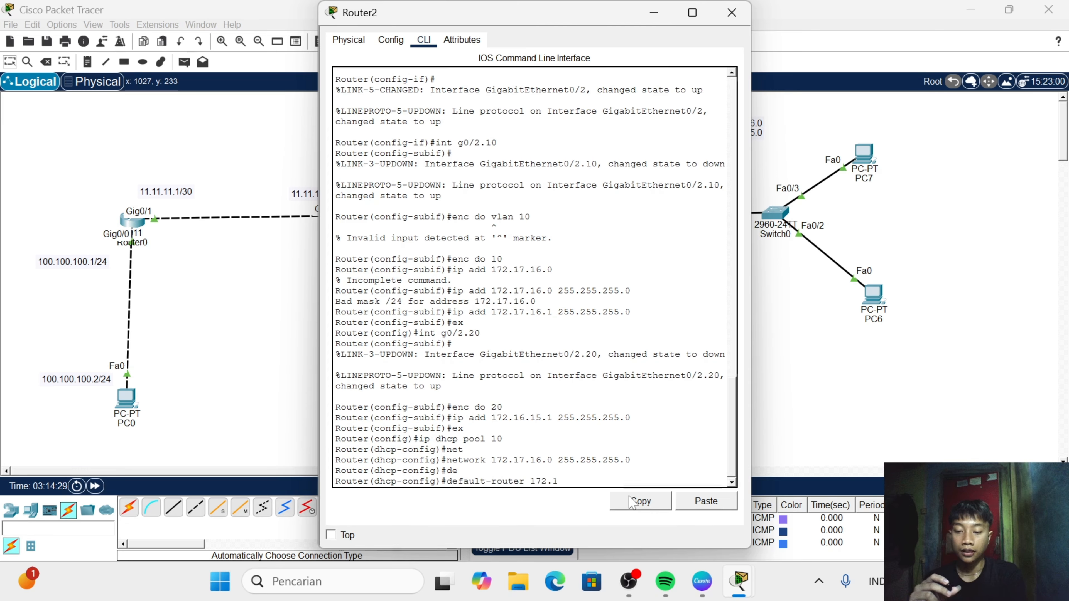
text(7.16.1)
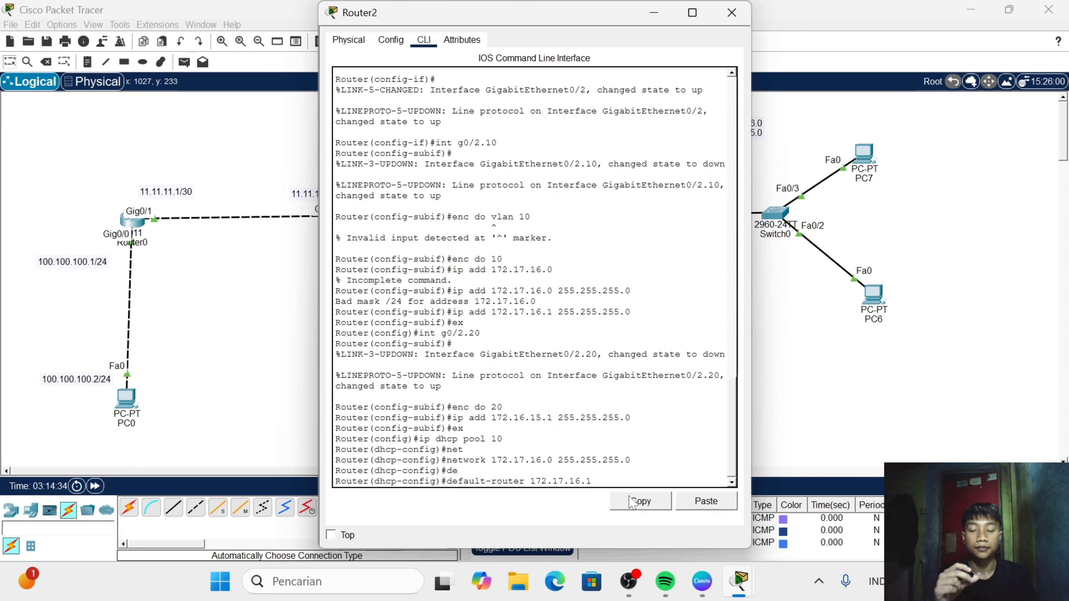
key(Return)
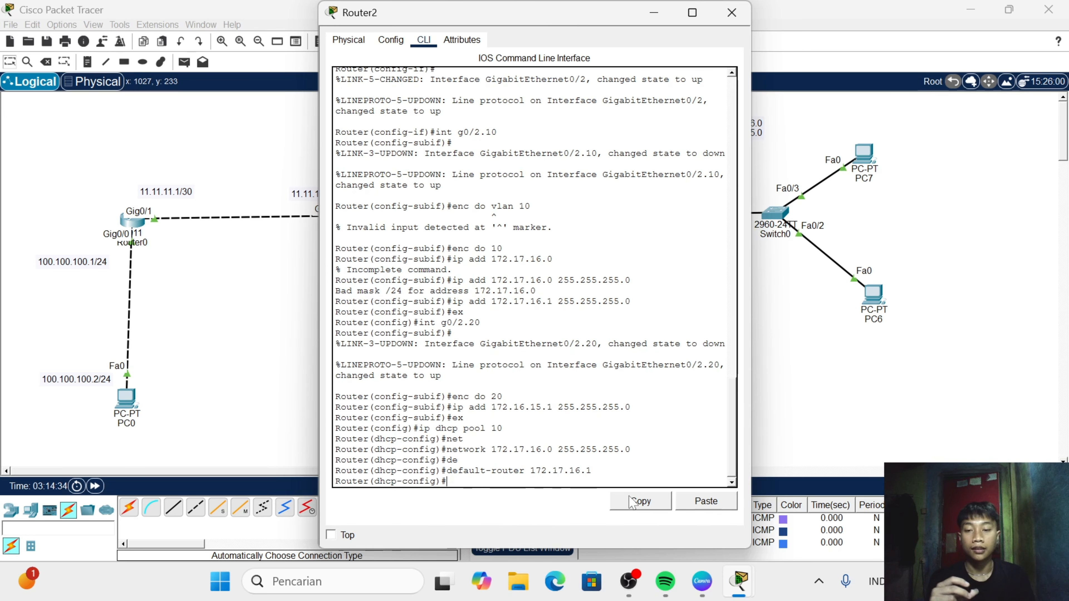
- Set the DNS server of DHCP pool 10 to 8.8.8.8
text(dns)
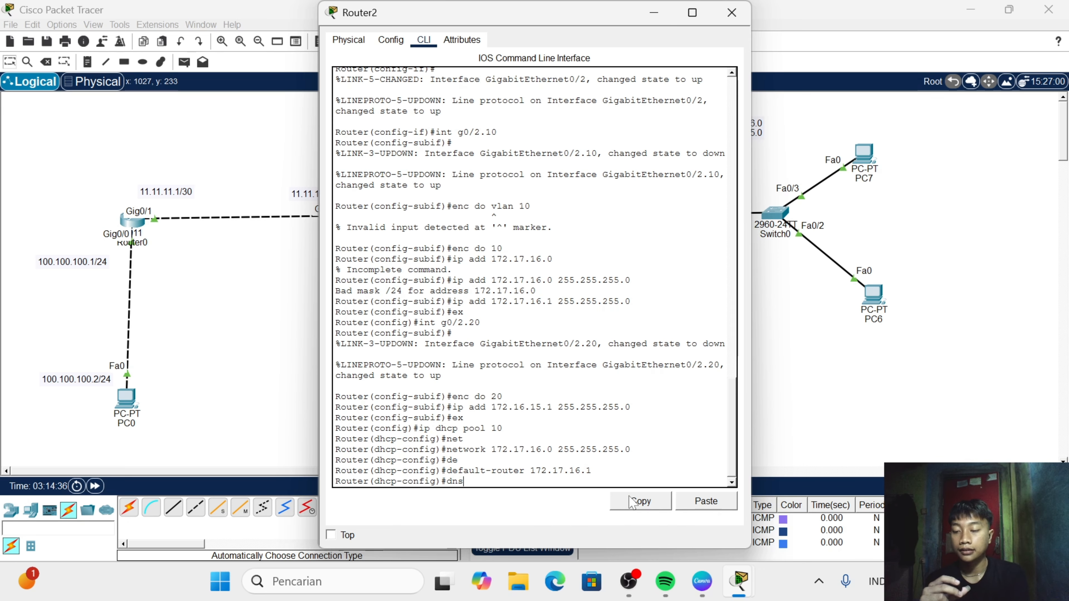
key(Tab)
text(8.8)
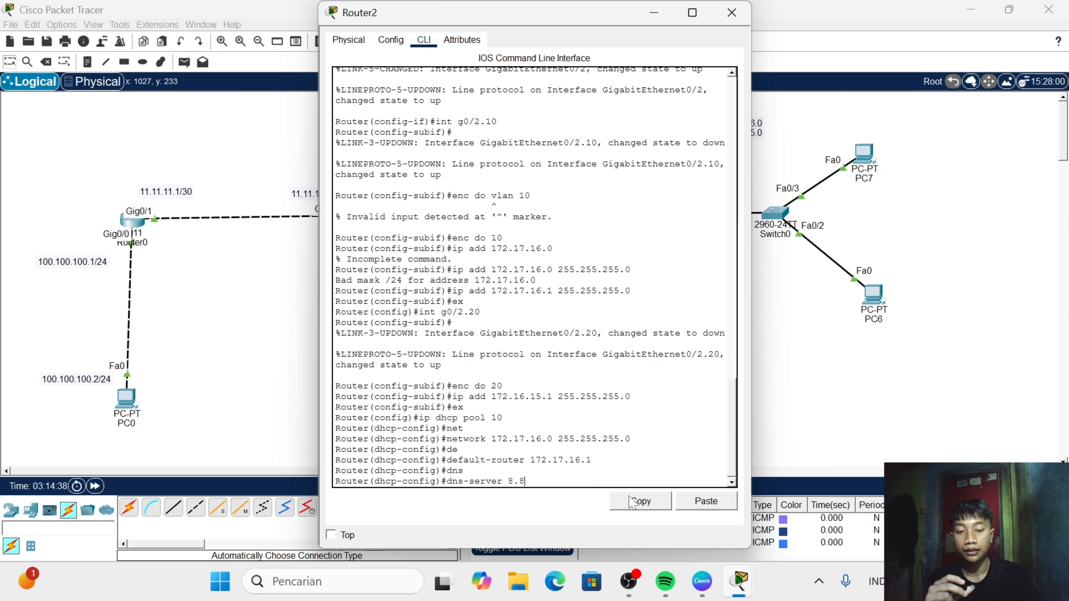
text(.8.8)
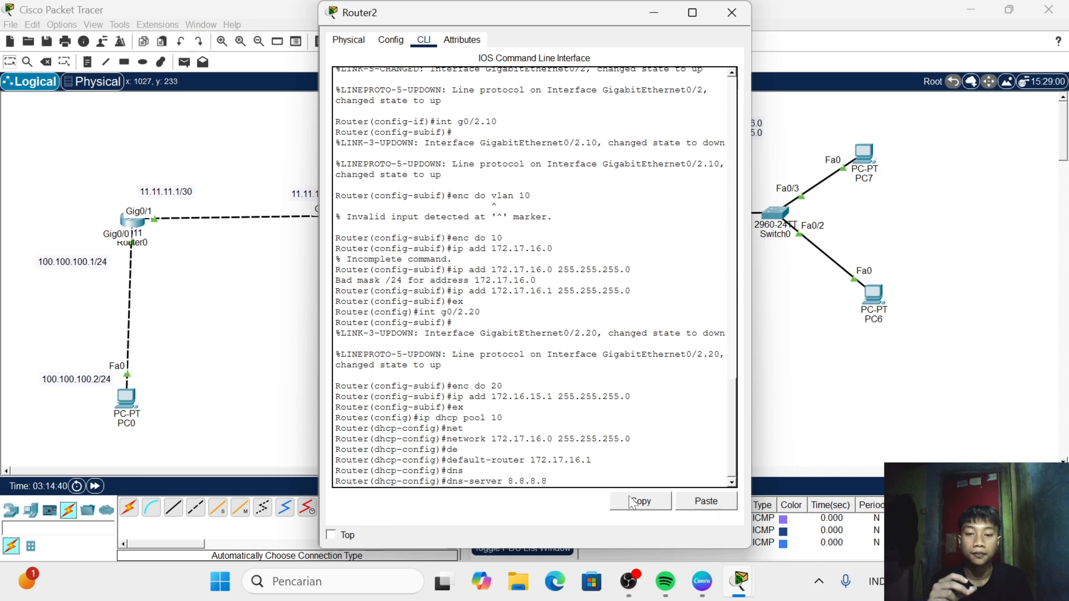
key(Return)
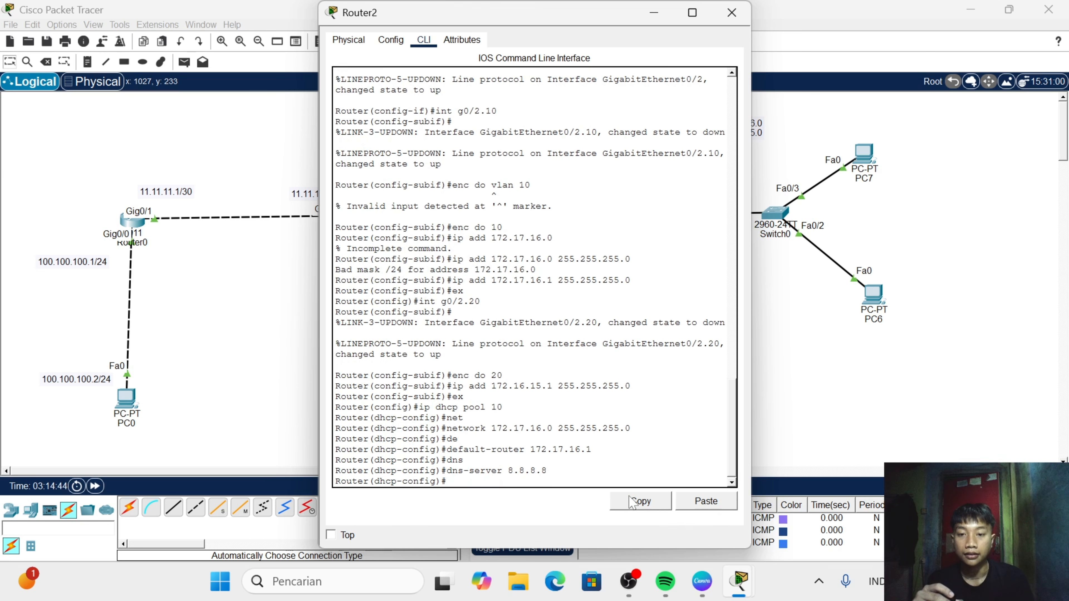
- Create a DHCP pool named 20 on Router2
text(ip d)
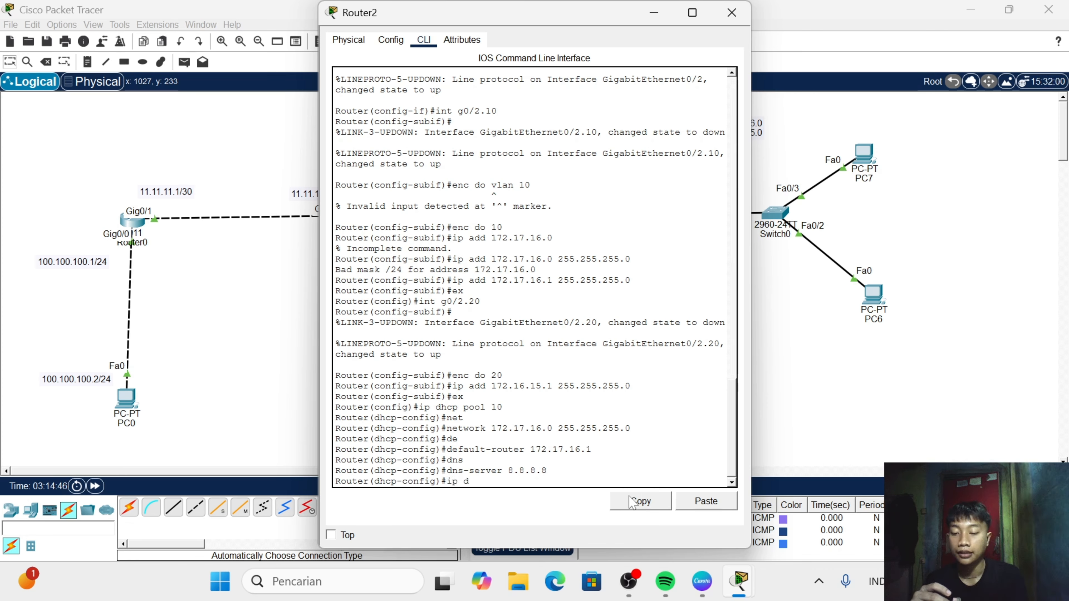
text(hc)
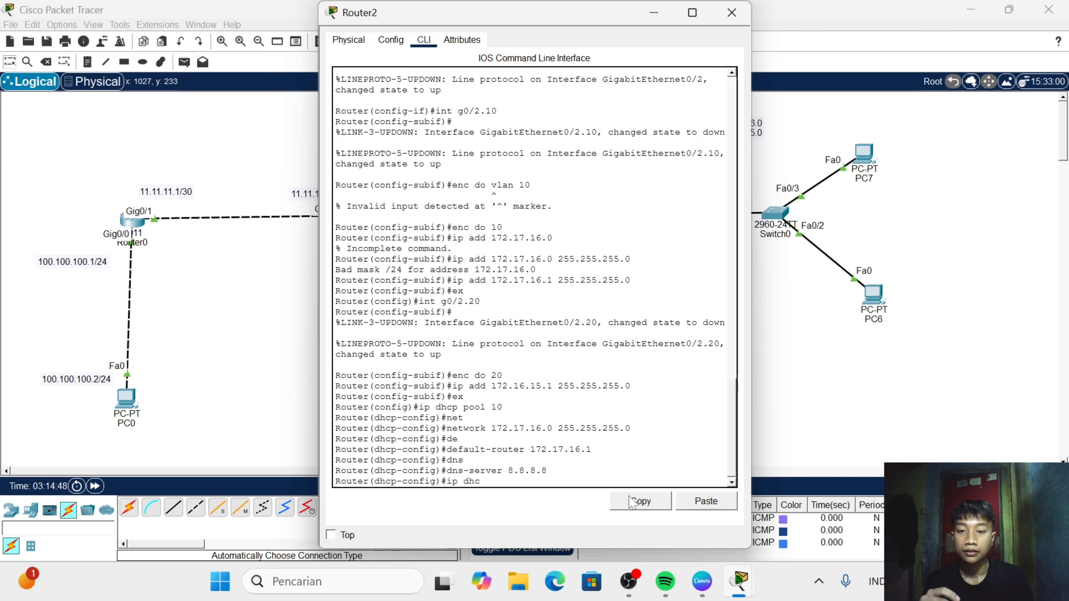
text(p po)
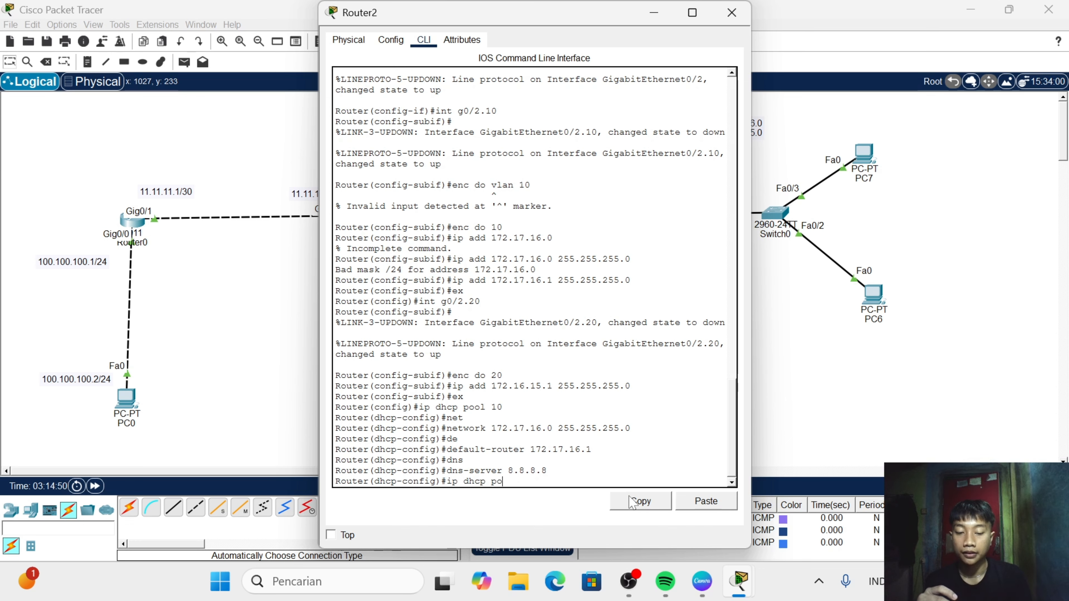
text(ol 20)
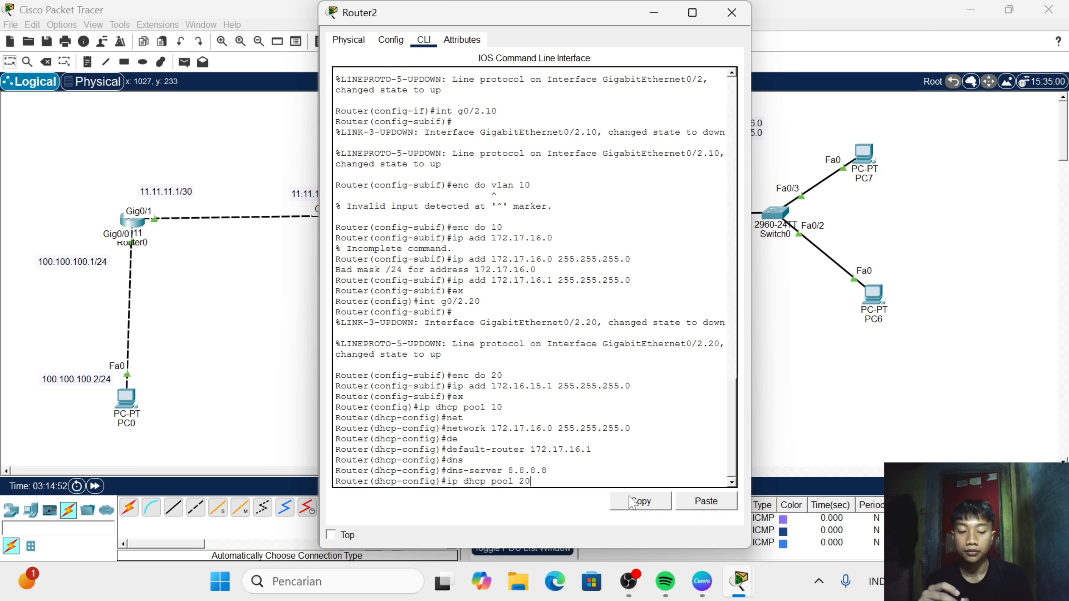
key(Return)
- Set the network of DHCP pool 20 to 172.16.15.0 with mask 255.255.255.0
text(net)
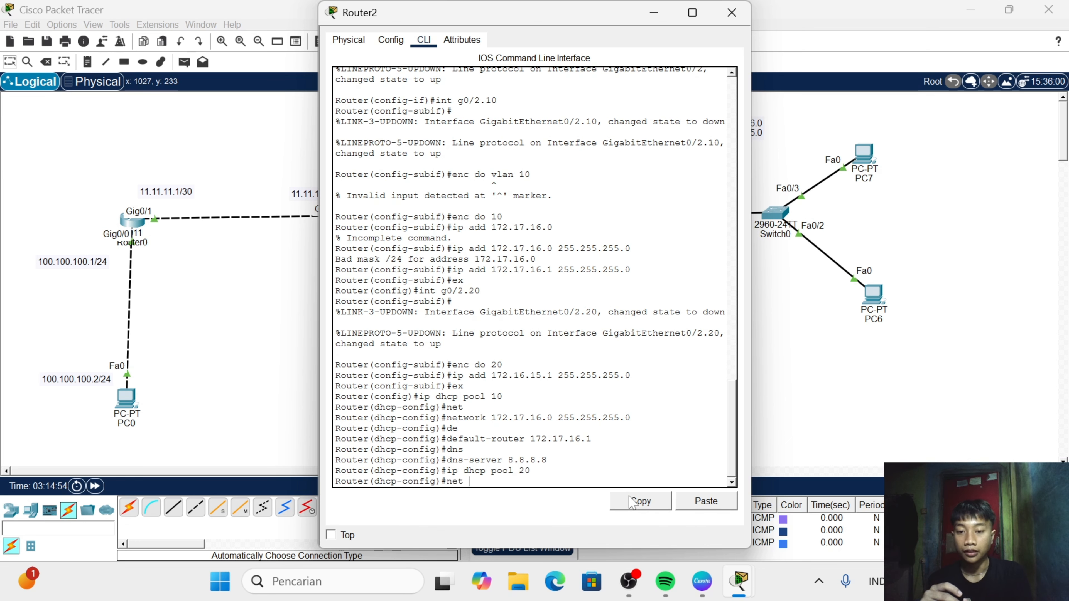
text( 17)
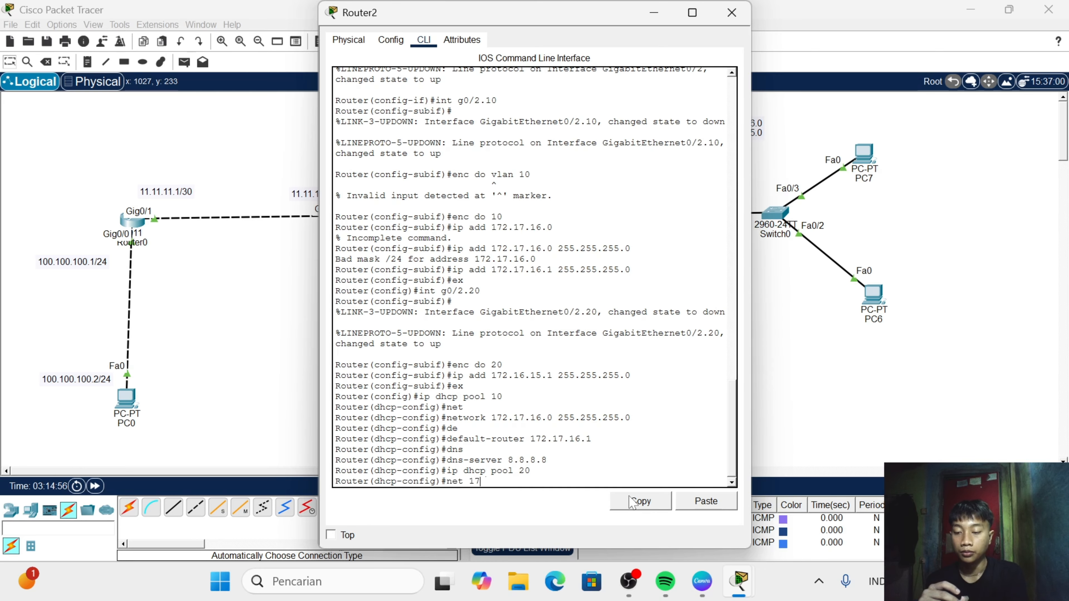
text(2.16.)
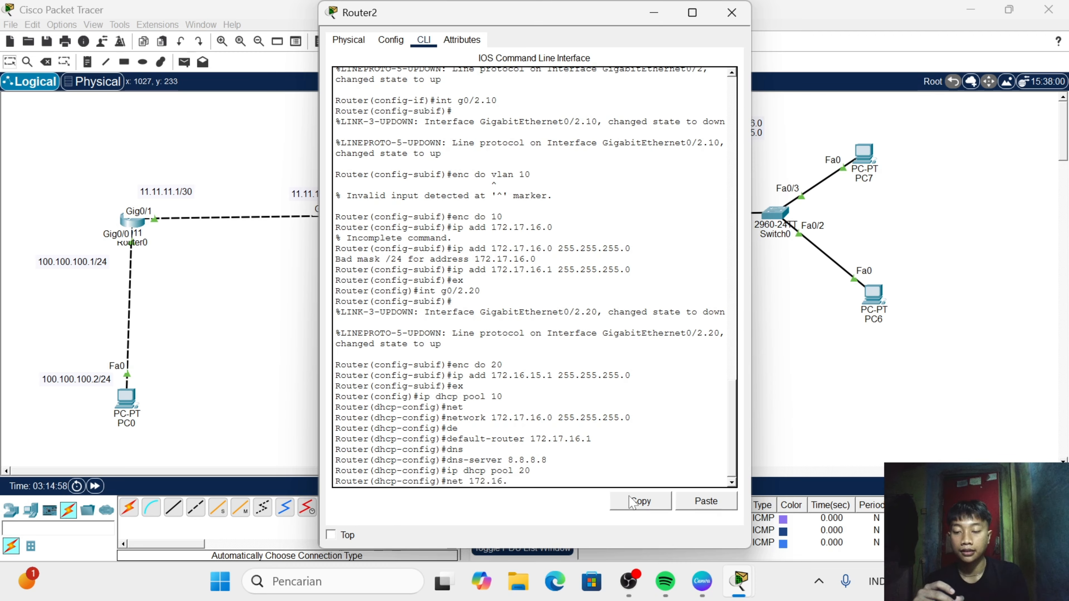
text(15.0)
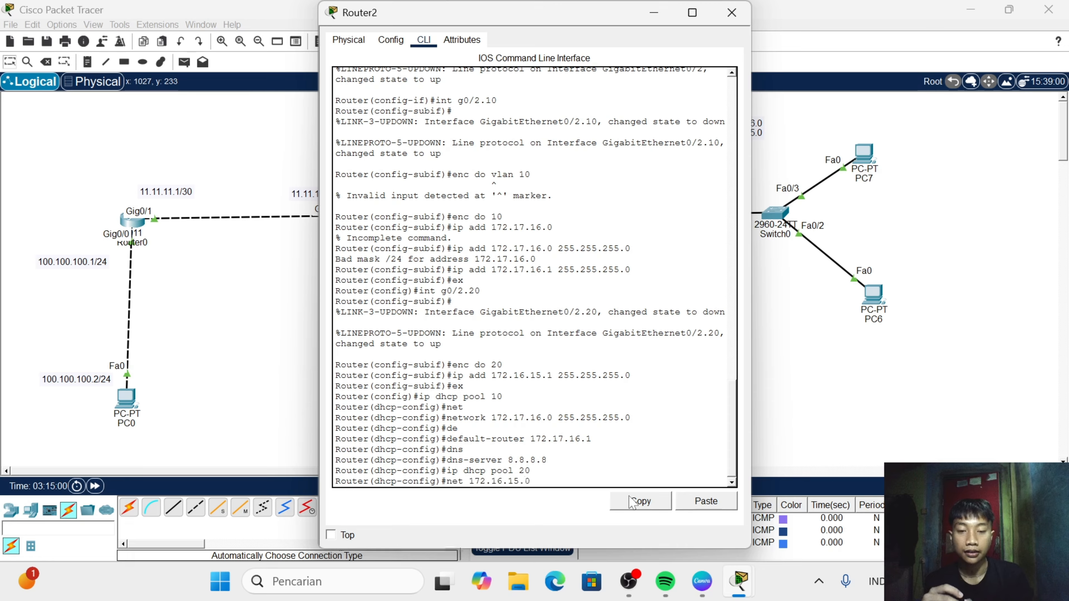
text( 2)
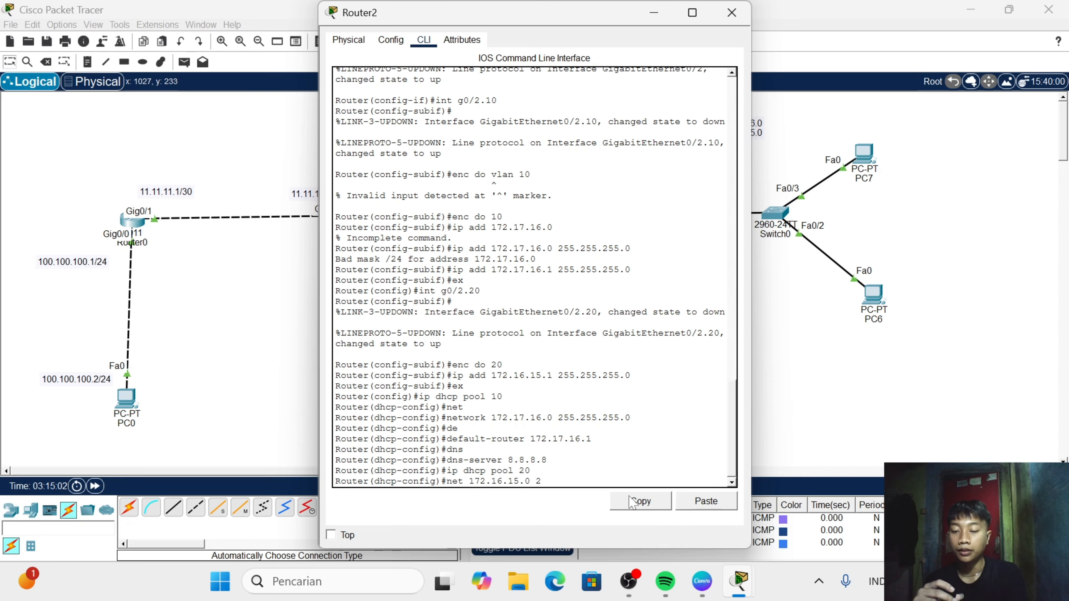
text(55.255.)
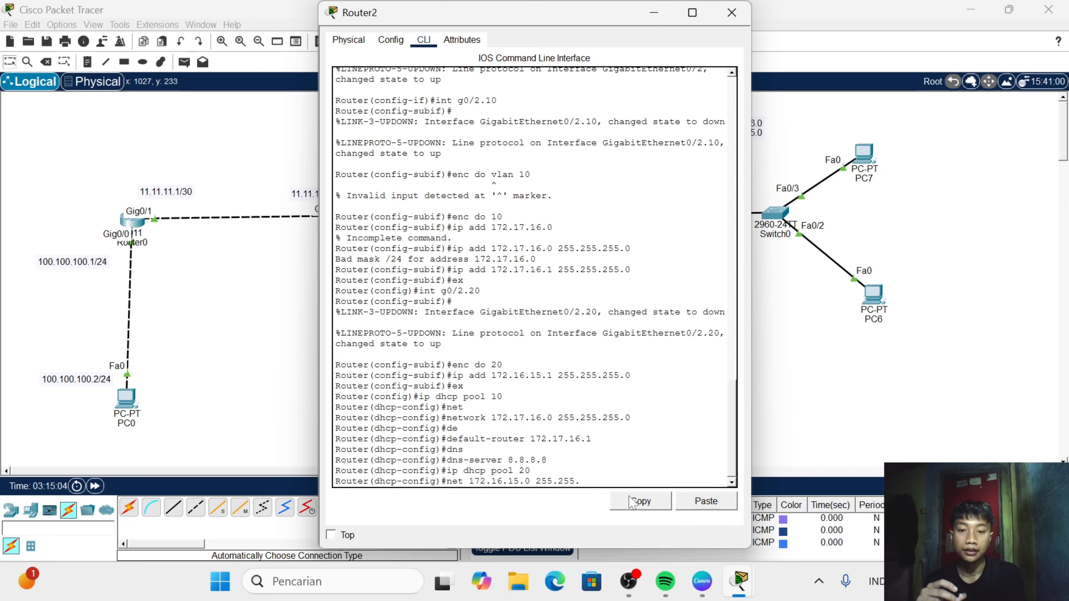
text(255.)
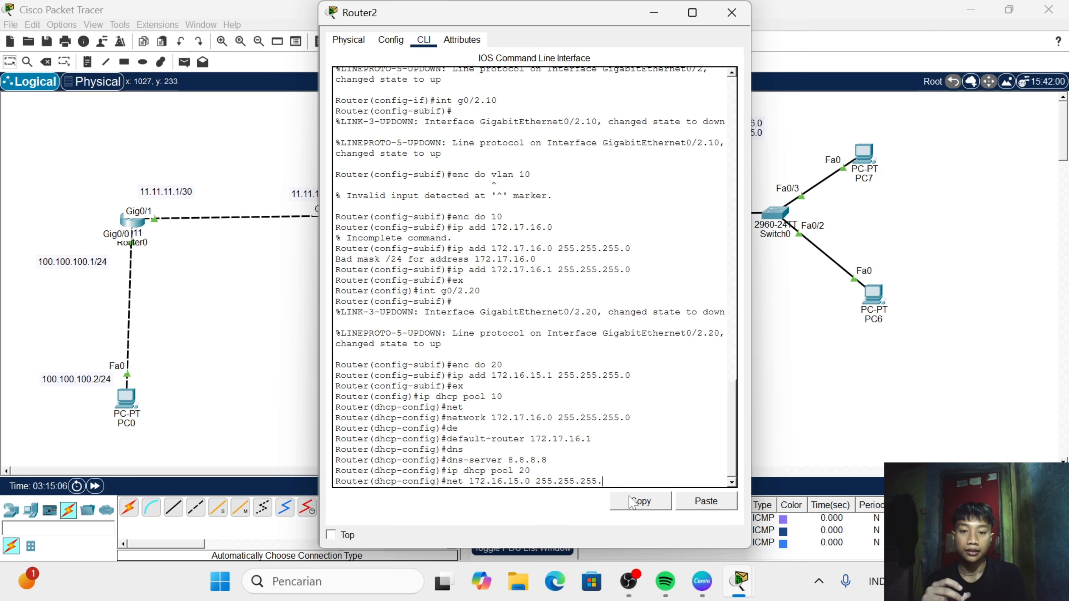
text(0)
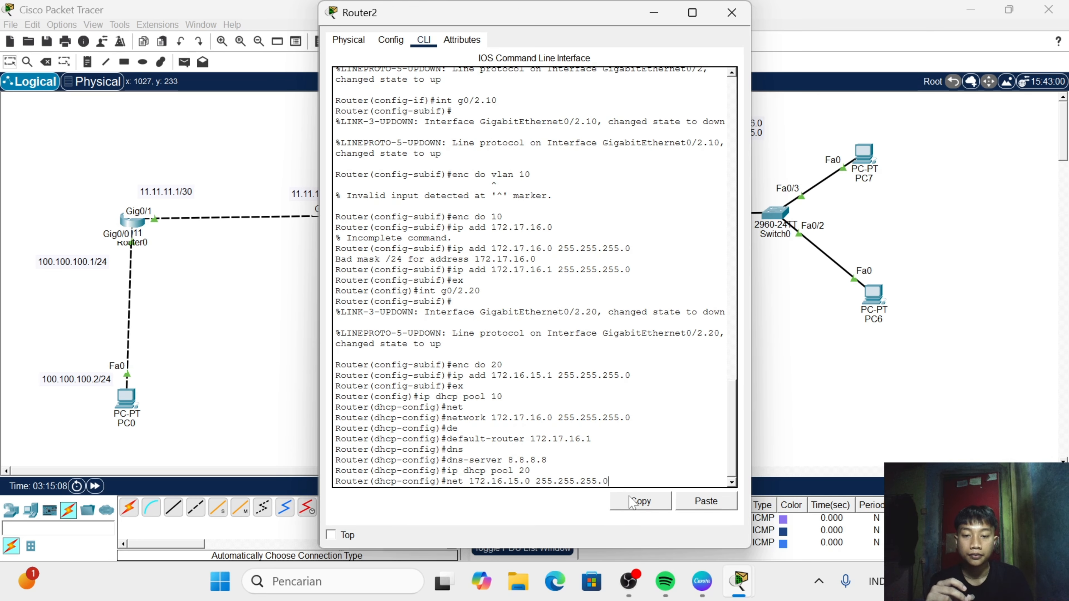
key(Return)
- Set the default router of DHCP pool 20 to 172.16.15.1
text(de)
key(Tab)
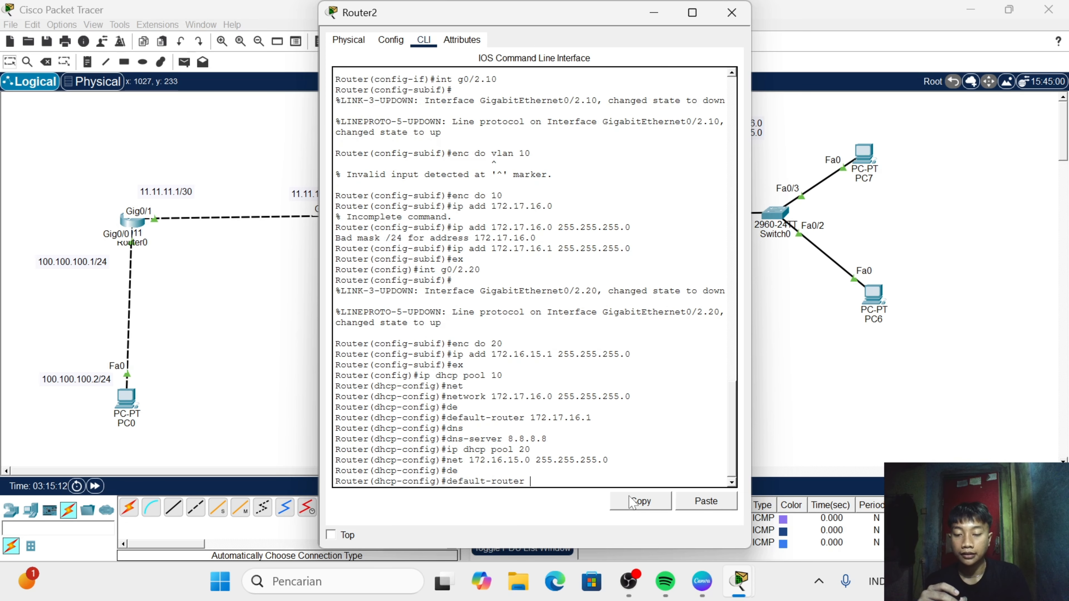
text(172.1)
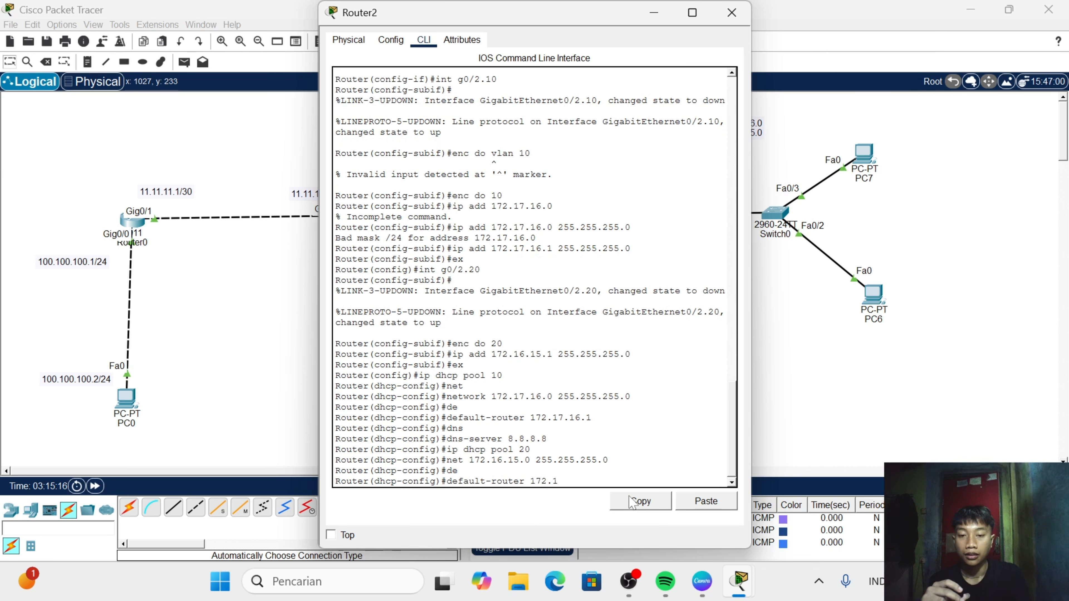
text(6.15)
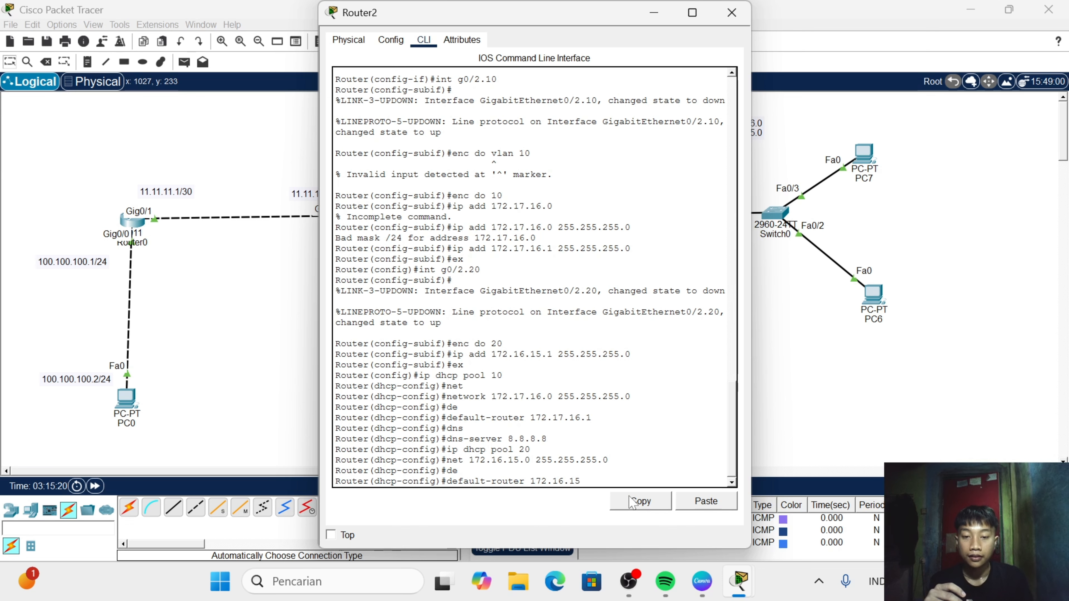
text(.1)
key(Return)
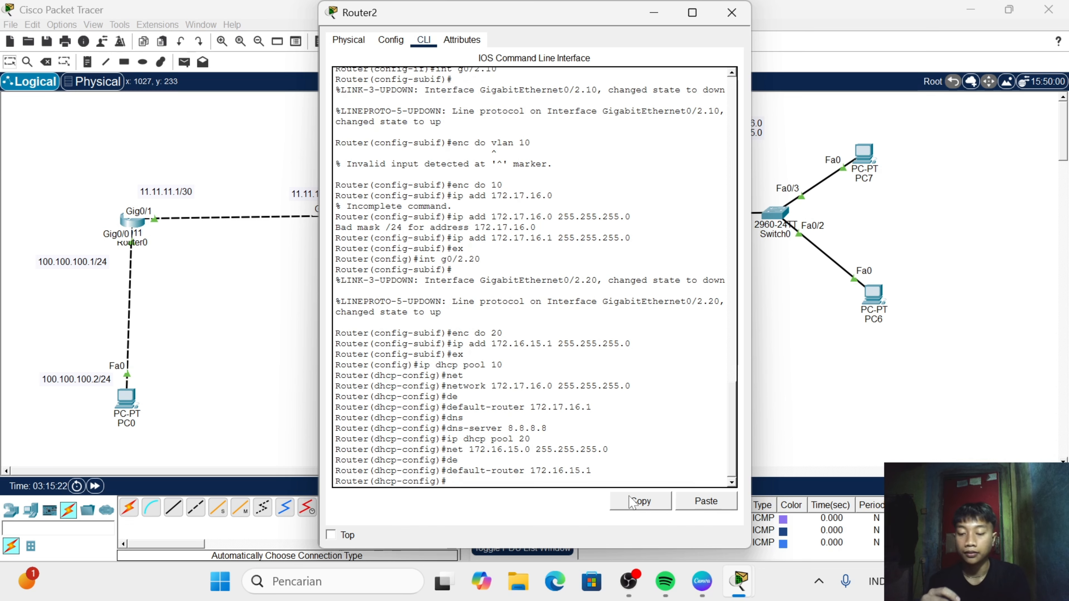
- Set the DNS server of DHCP pool 20 to 8.8.8.8 and close Router2's window
text(dns)
key(Tab)
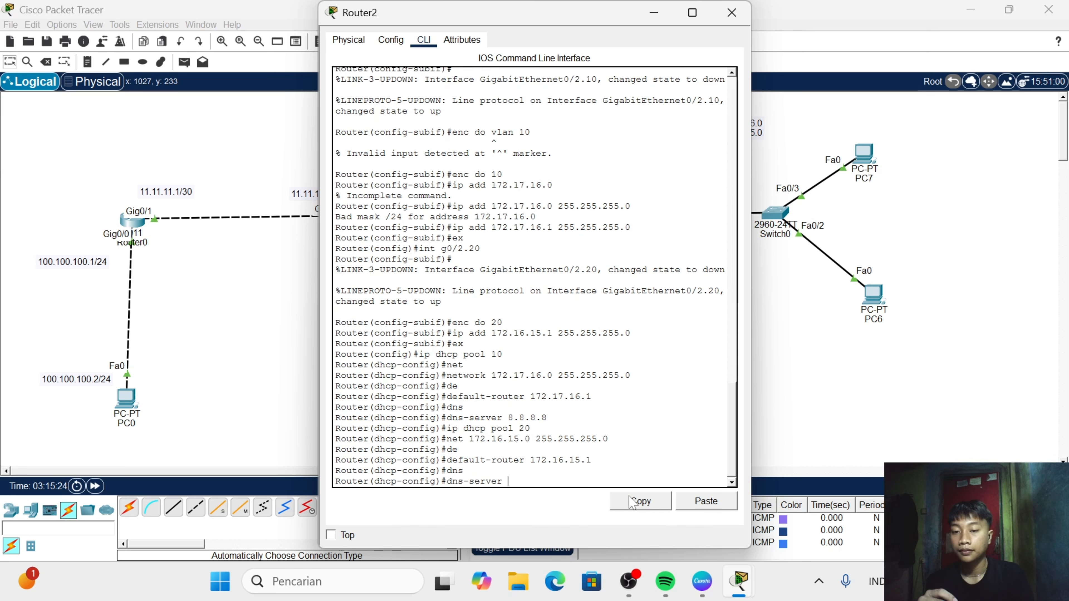
text(8)
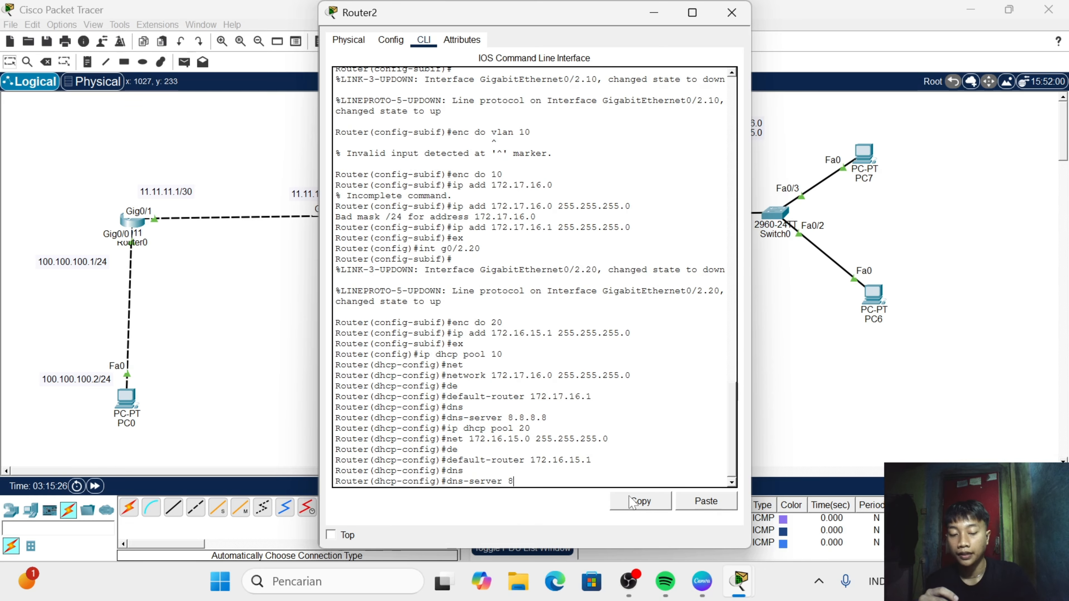
text(.8.8.8)
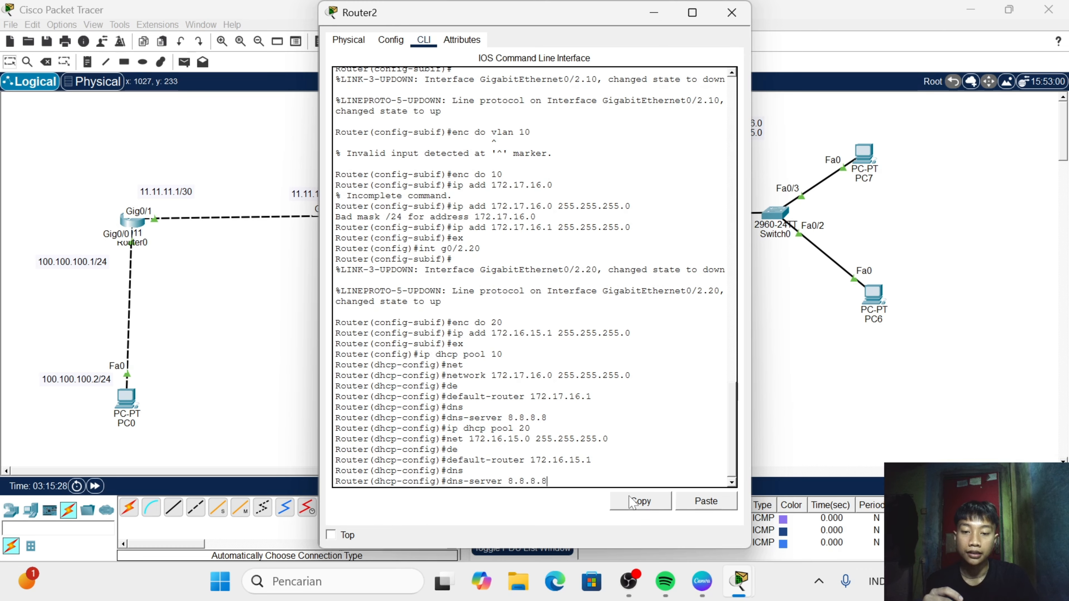
key(Return)
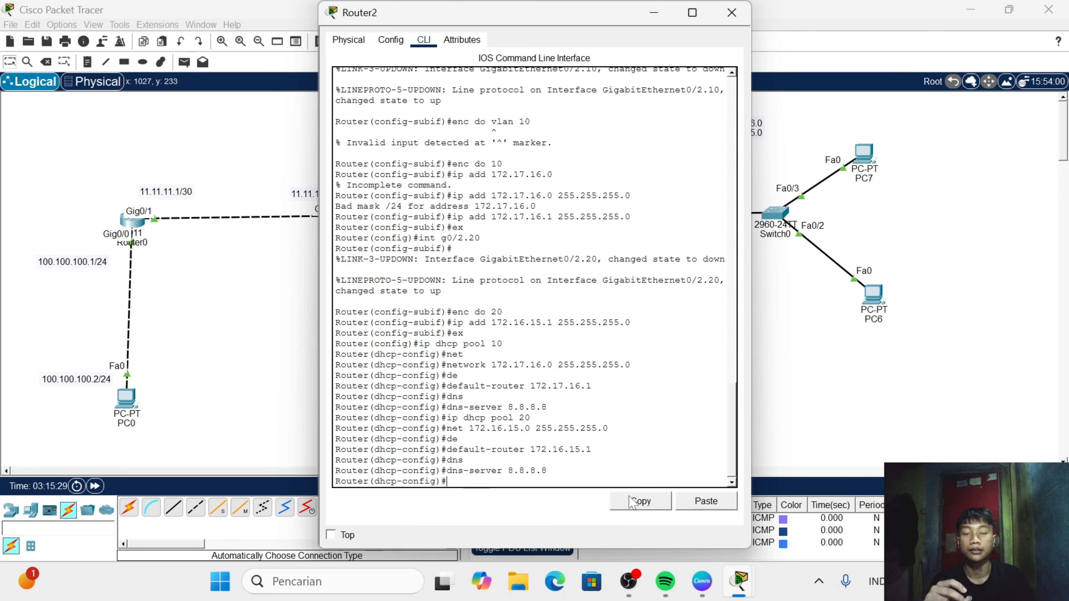
click(732, 13)
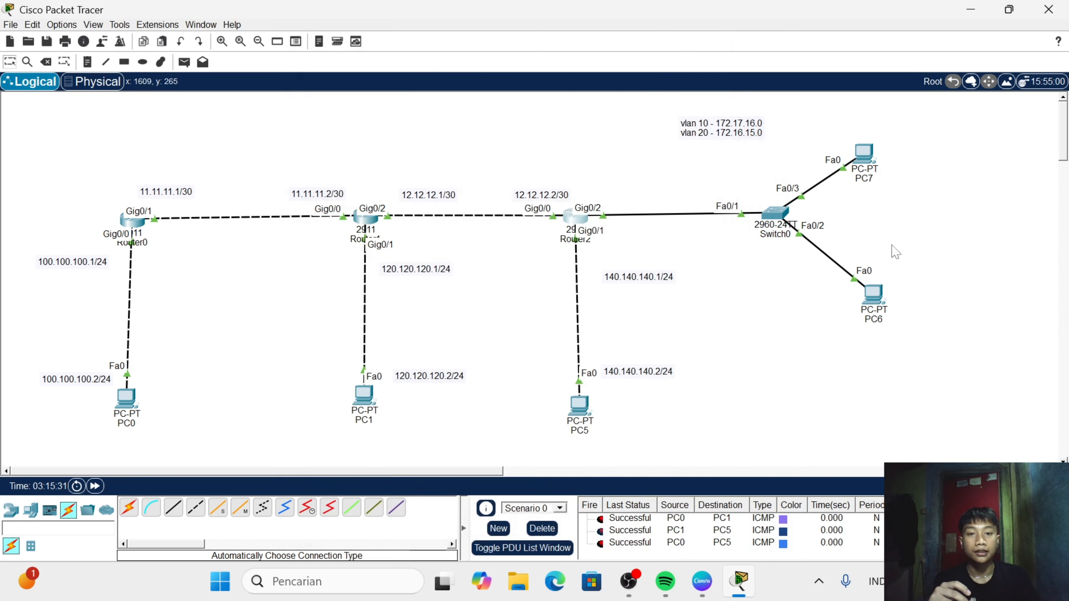
- Open the command line of Switch0 and enter global configuration mode
click(773, 213)
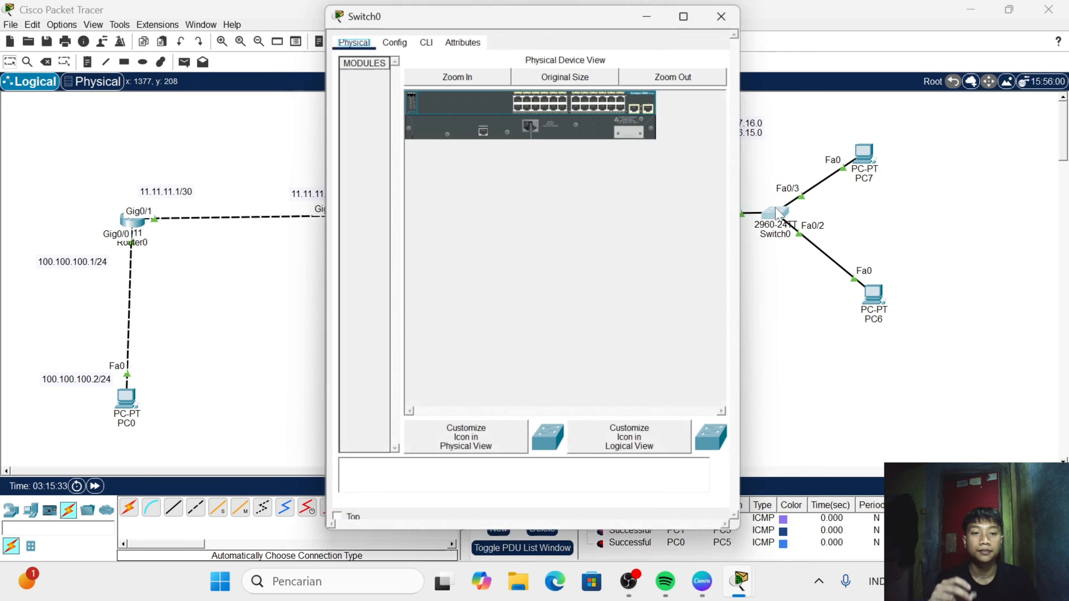
click(424, 39)
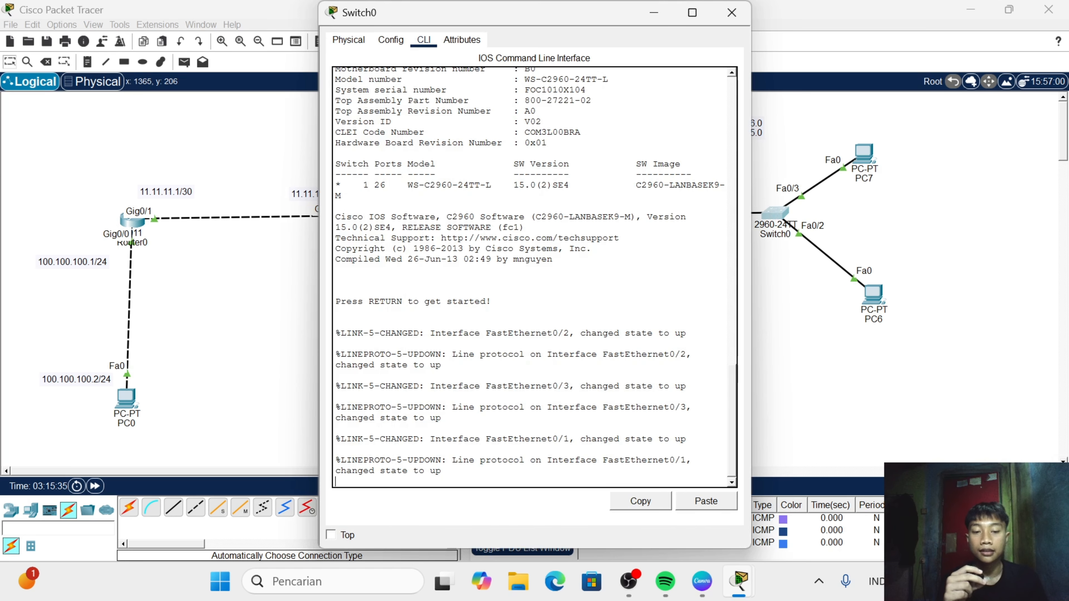
key(Return)
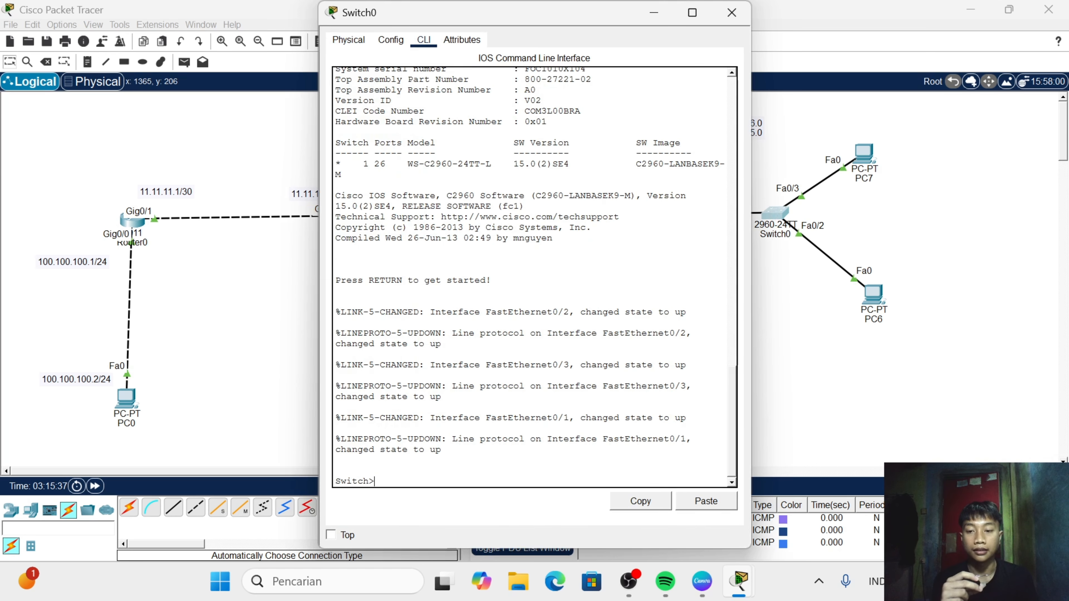
text(en)
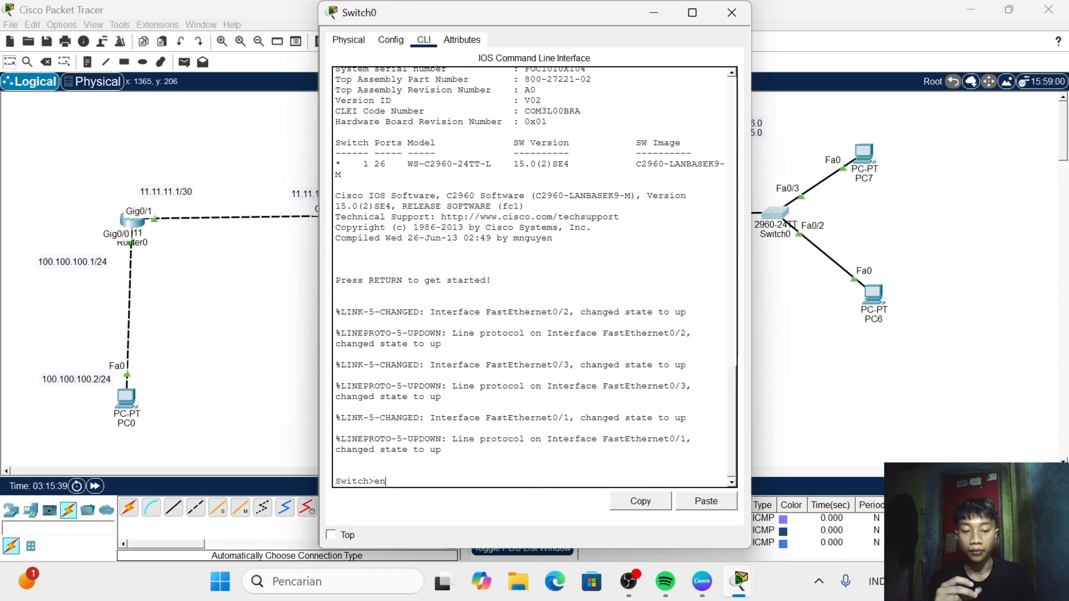
key(Return)
text(ch#c)
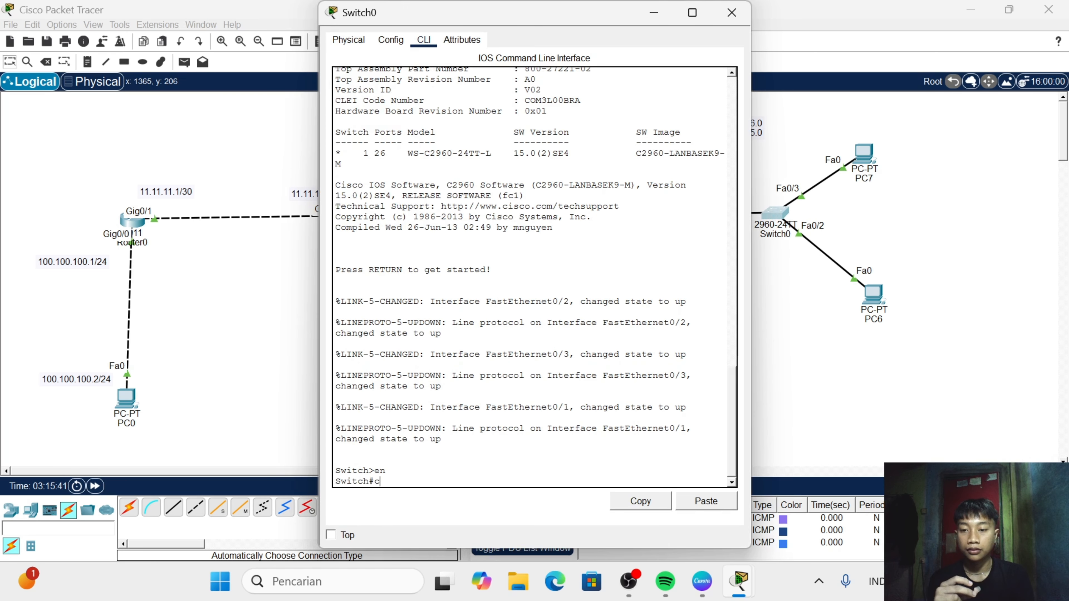
text(onf t)
key(Return)
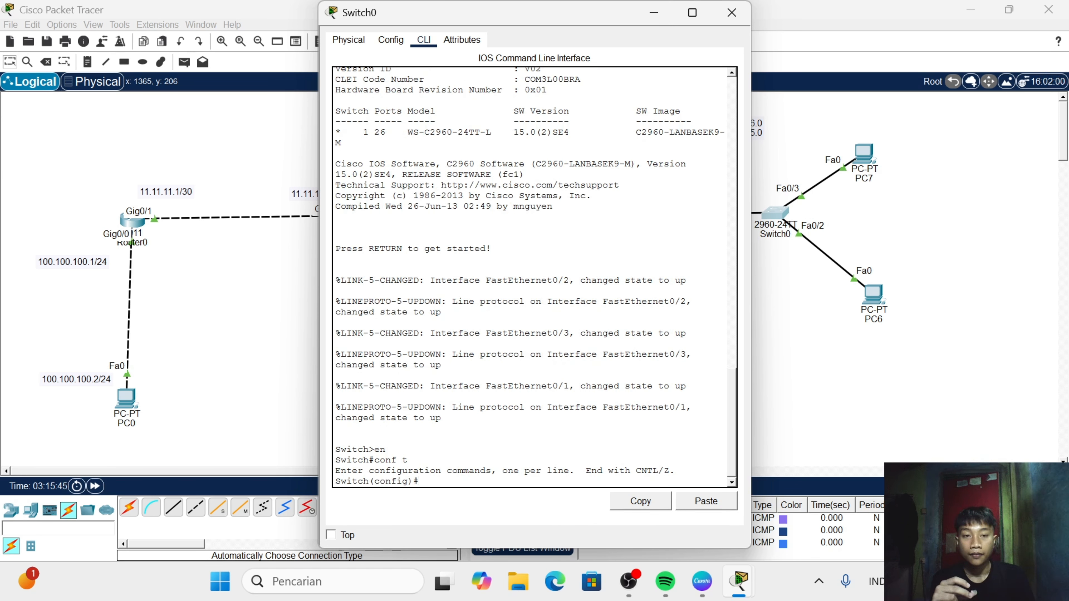
- Create VLAN 10 on Switch0
text(vl)
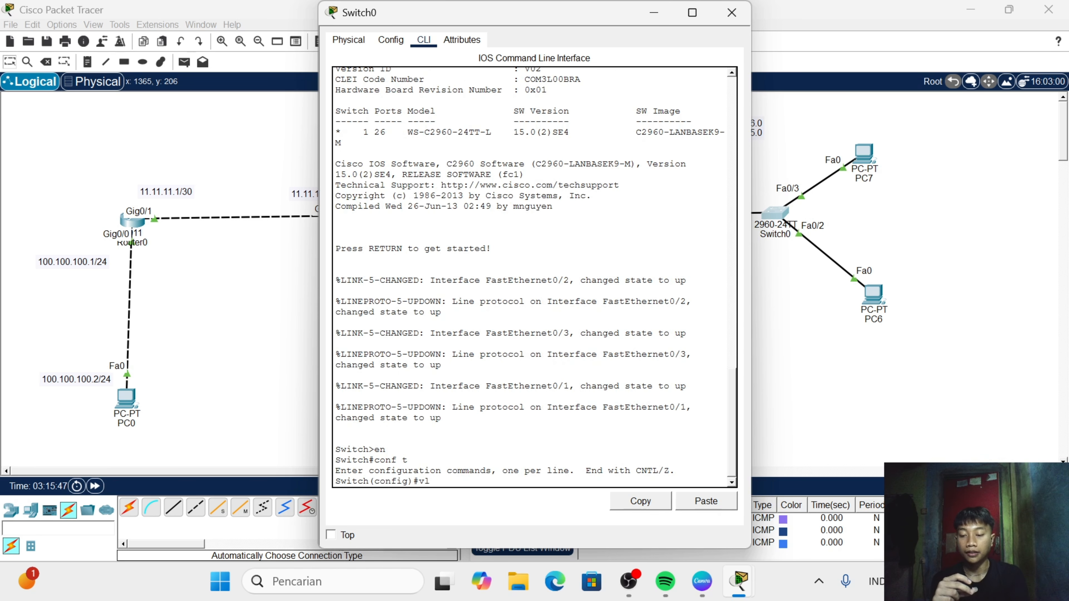
text(an 10)
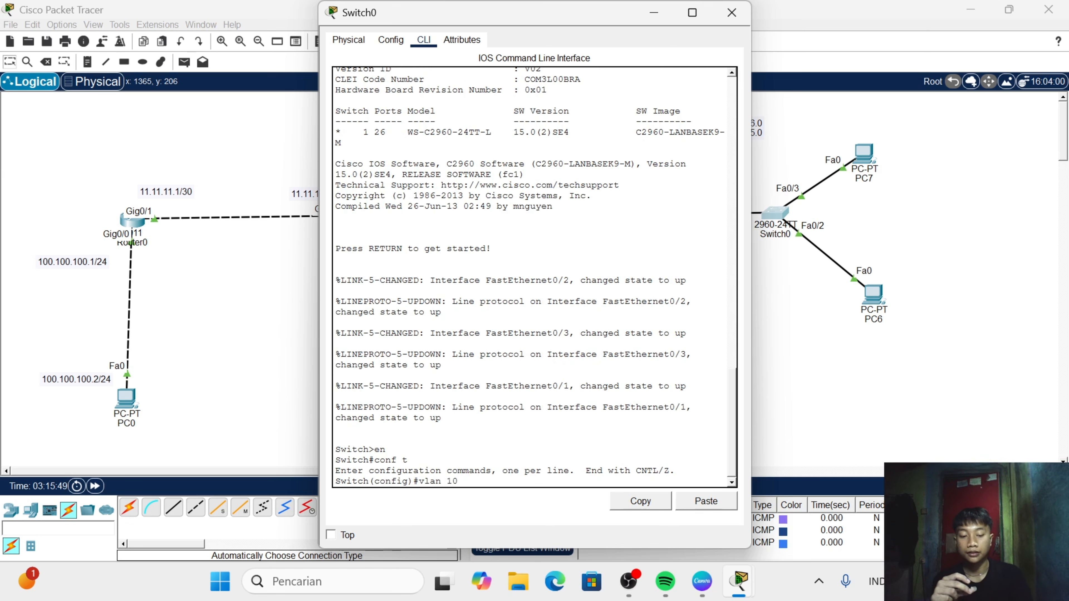
key(Return)
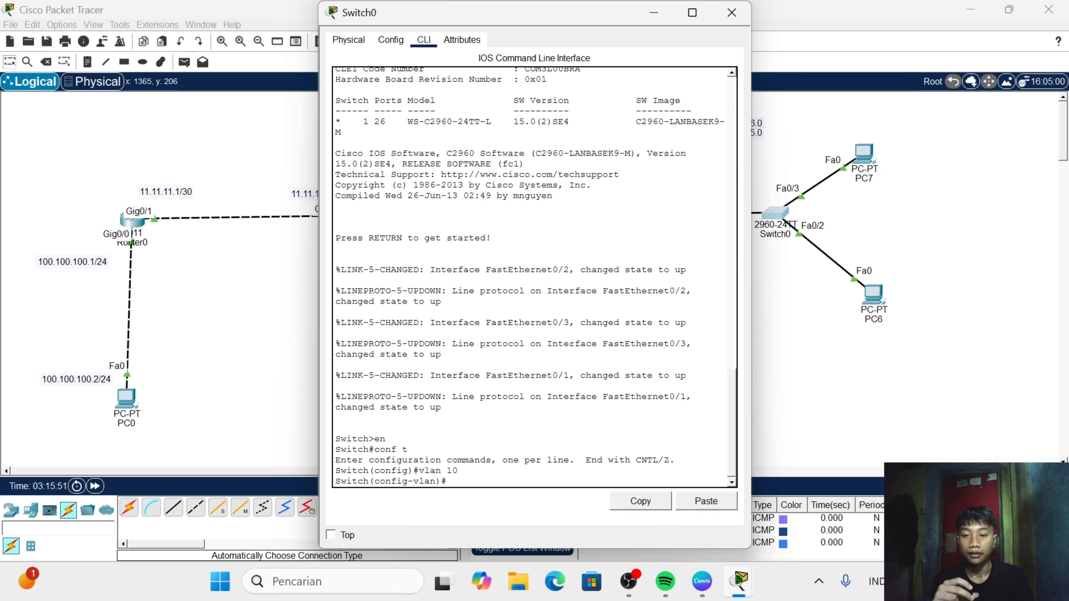
- Try to name VLAN 10 on Switch0 "vlan 10", with a space
text(nam)
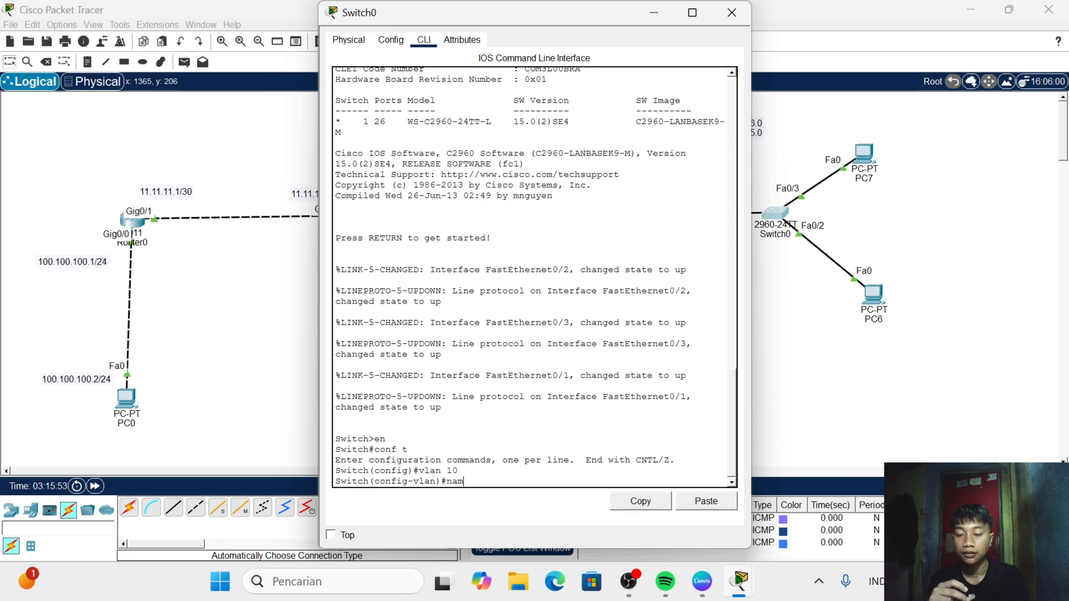
text(e vlan 10)
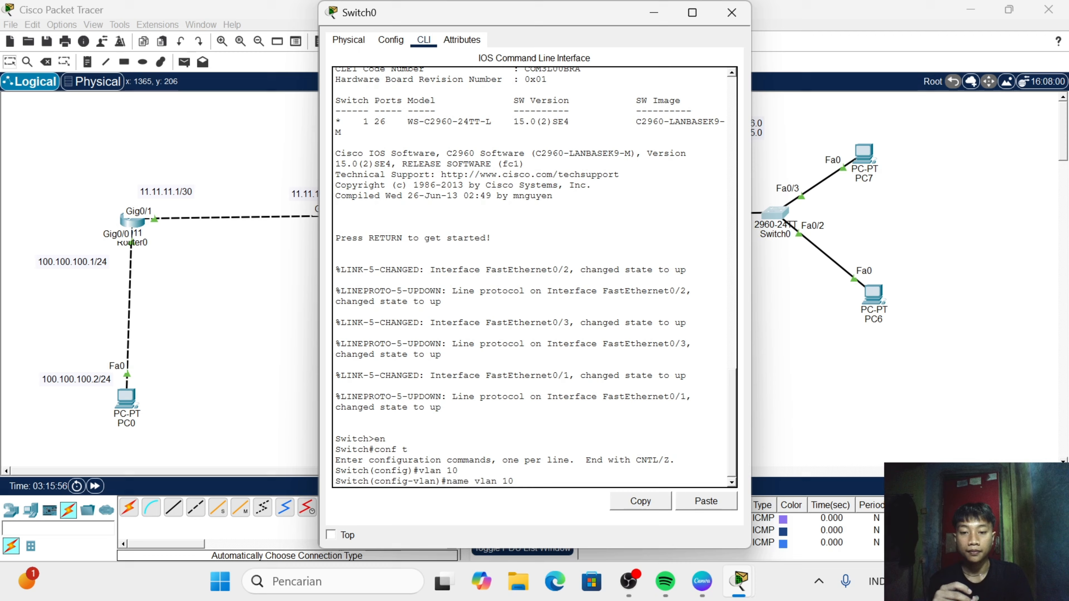
key(Return)
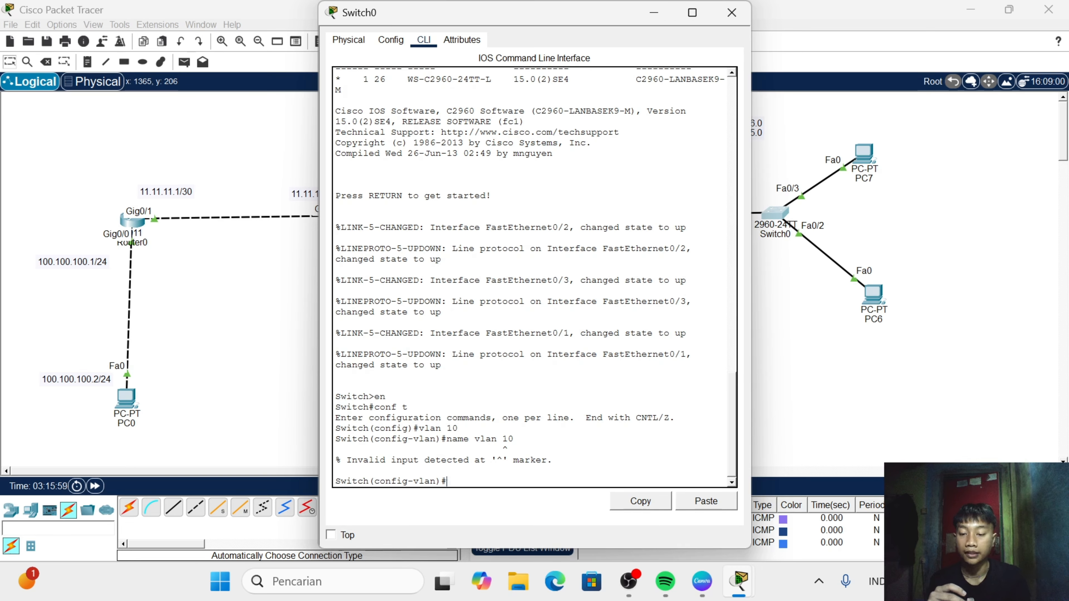
- Name VLAN 10 on Switch0 "vlan10", without a space
text(name)
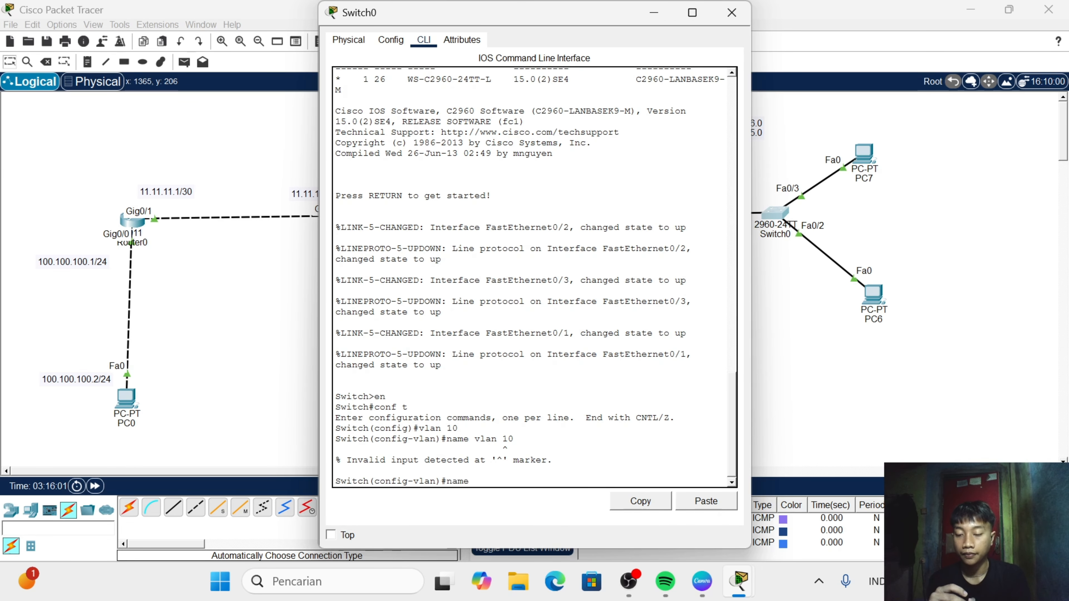
text( vlan )
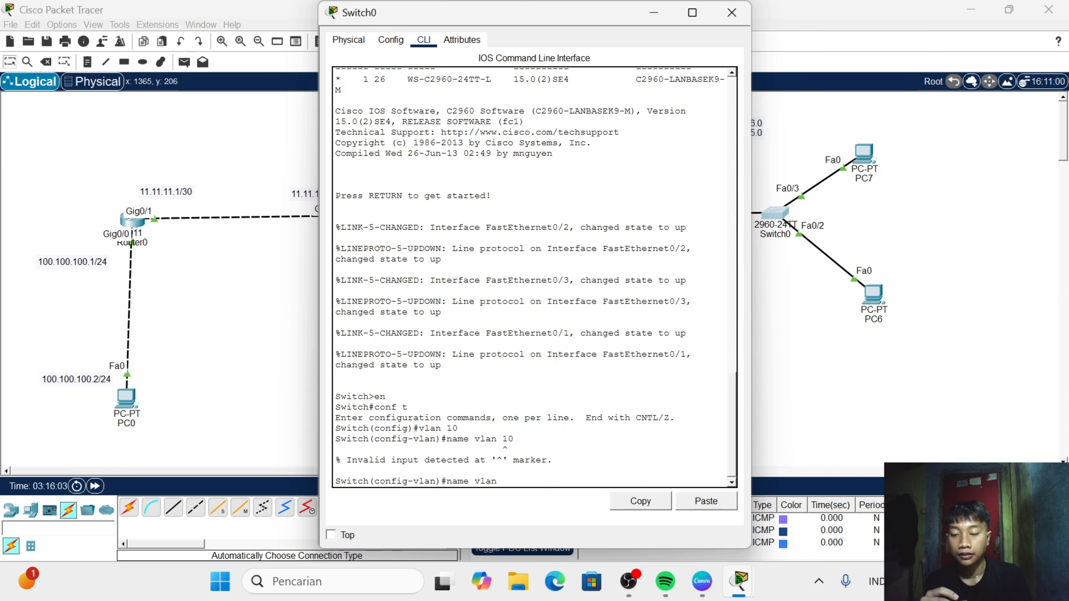
text(10)
key(Return)
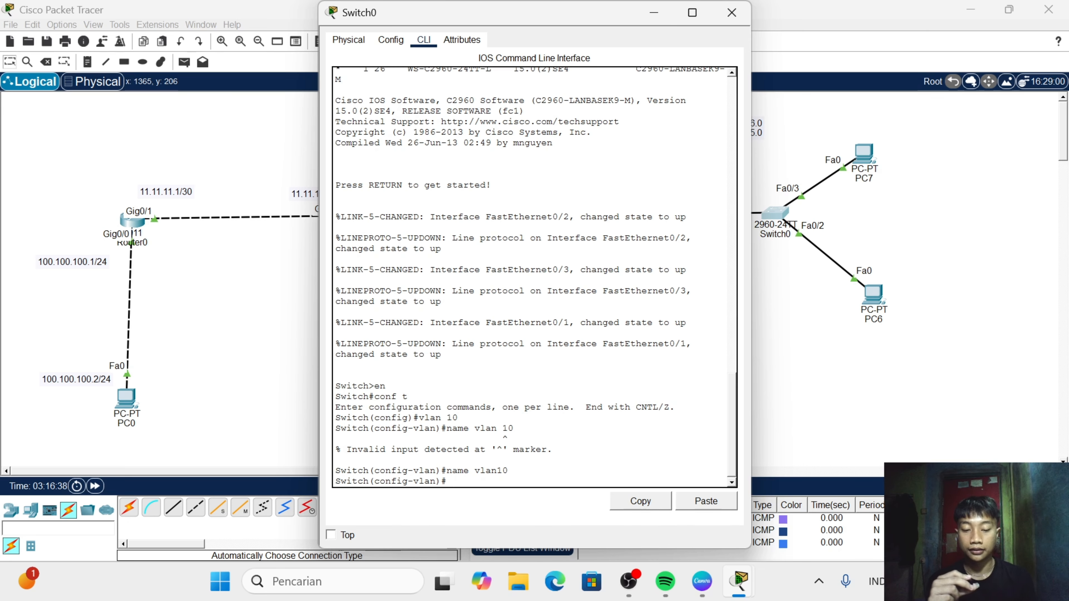
- Create VLAN 20 on Switch0 and name it "vlan20"
text(c)
key(BackSpace)
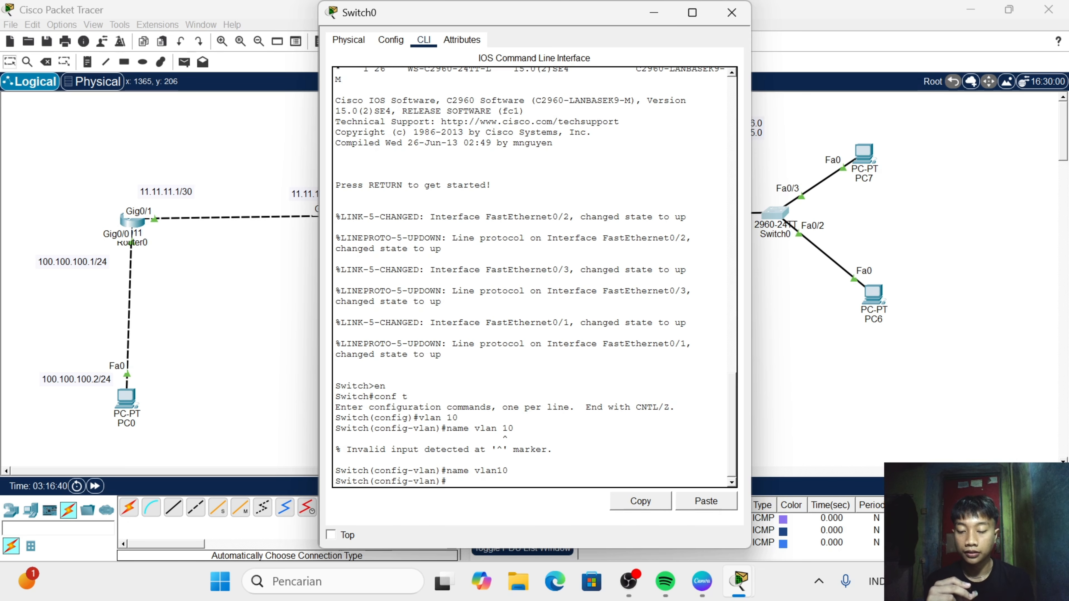
text(vlan)
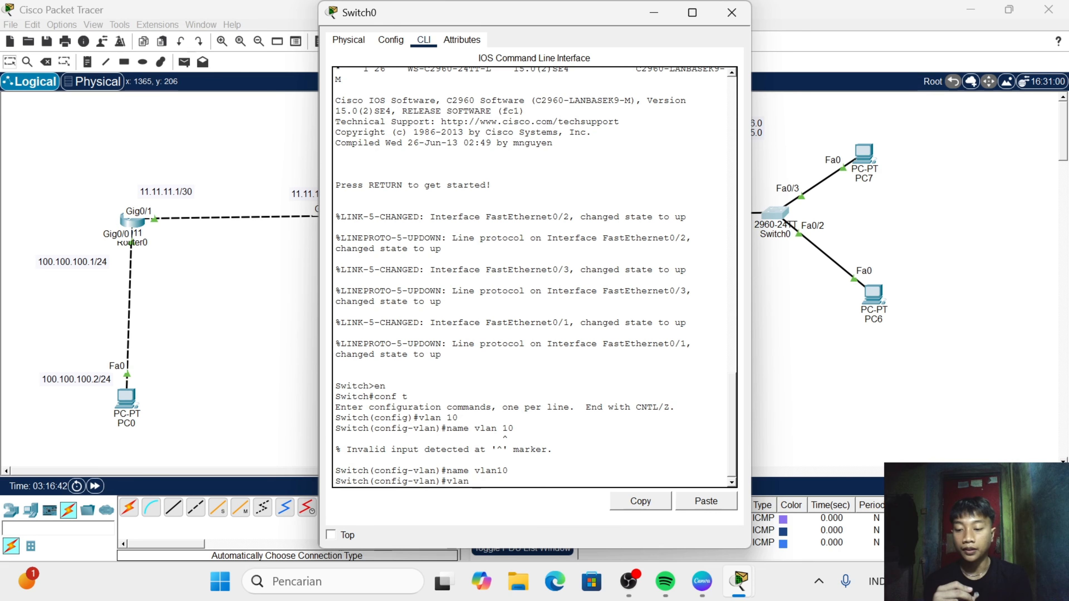
text( 20)
key(Return)
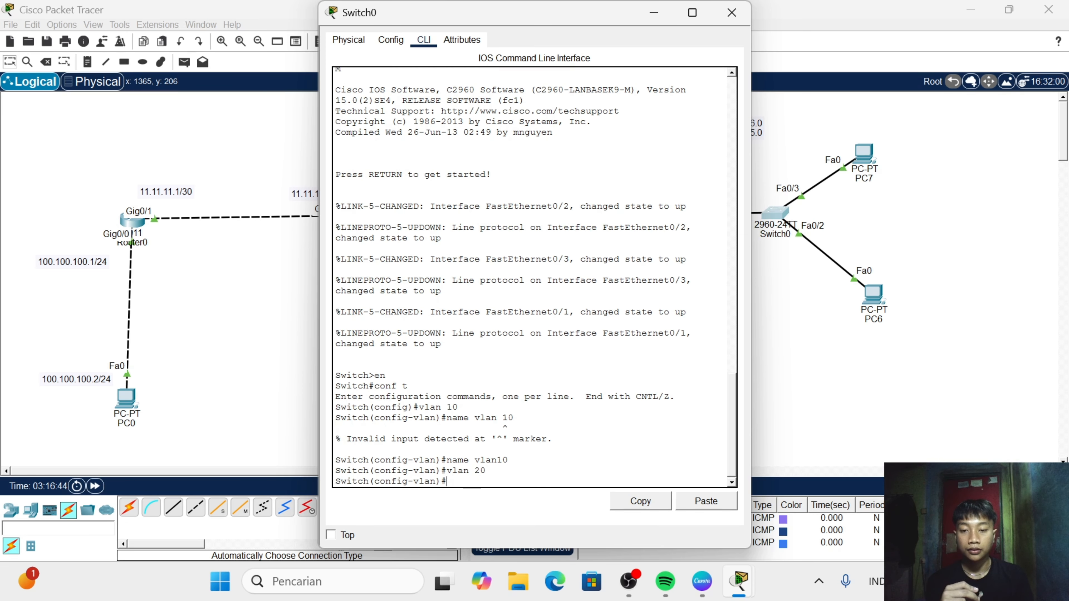
text(name)
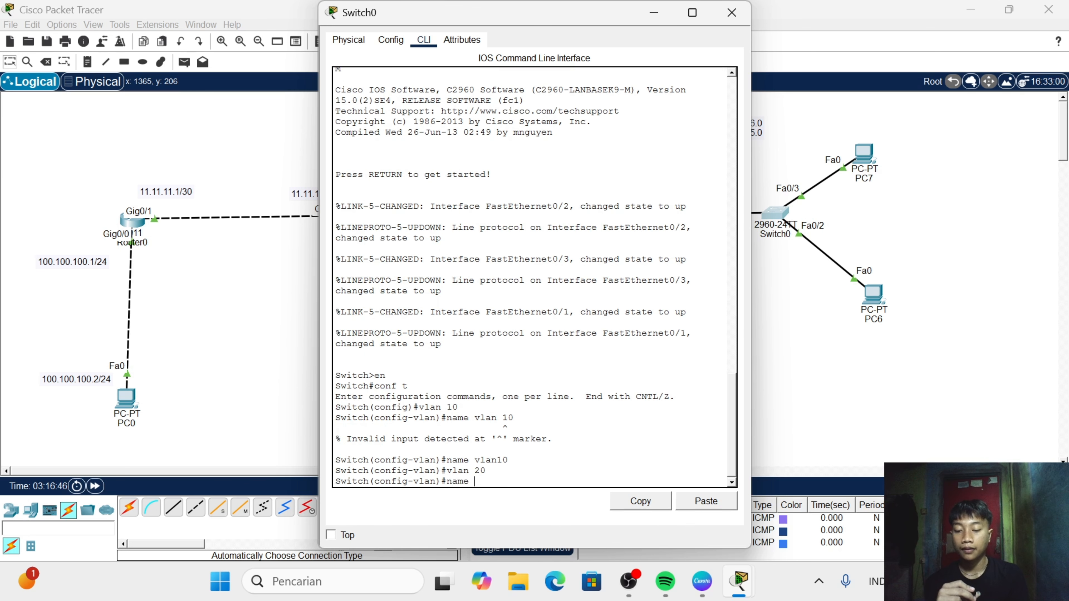
text( vlan 2)
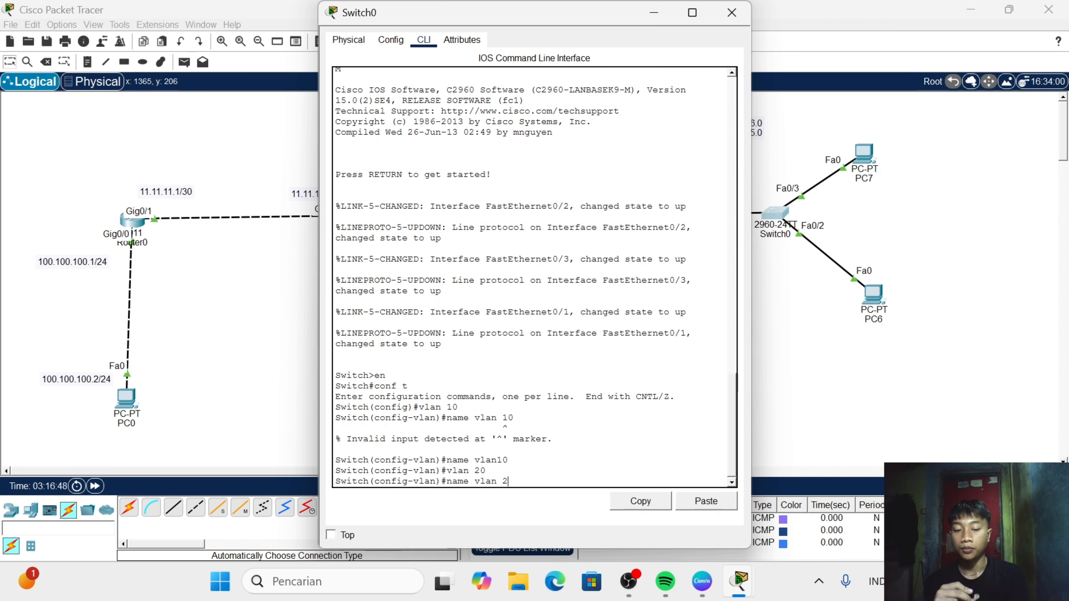
key(BackSpace)
text(20)
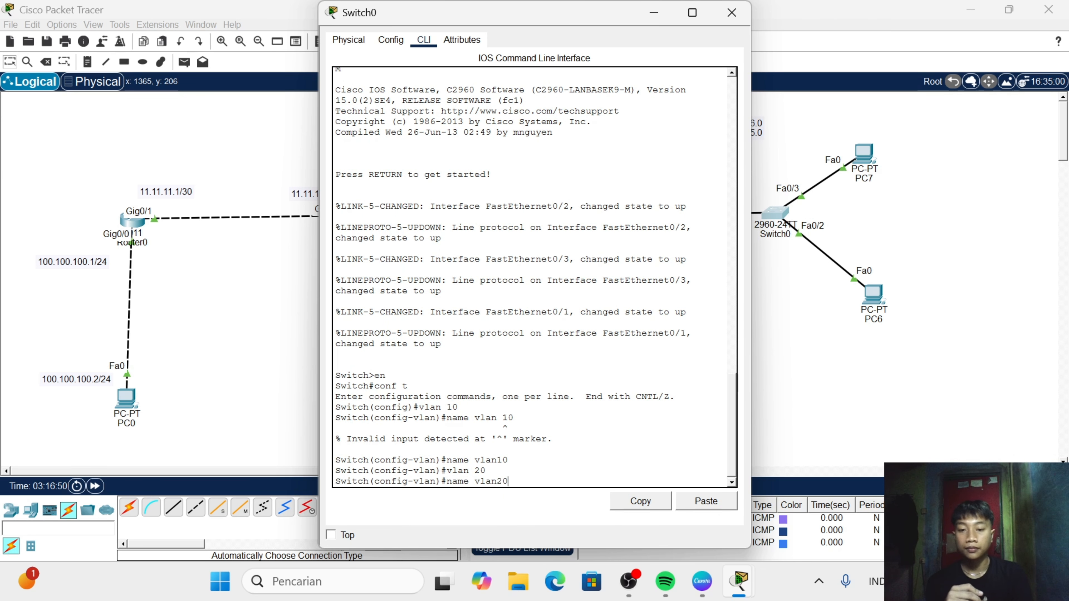
key(Return)
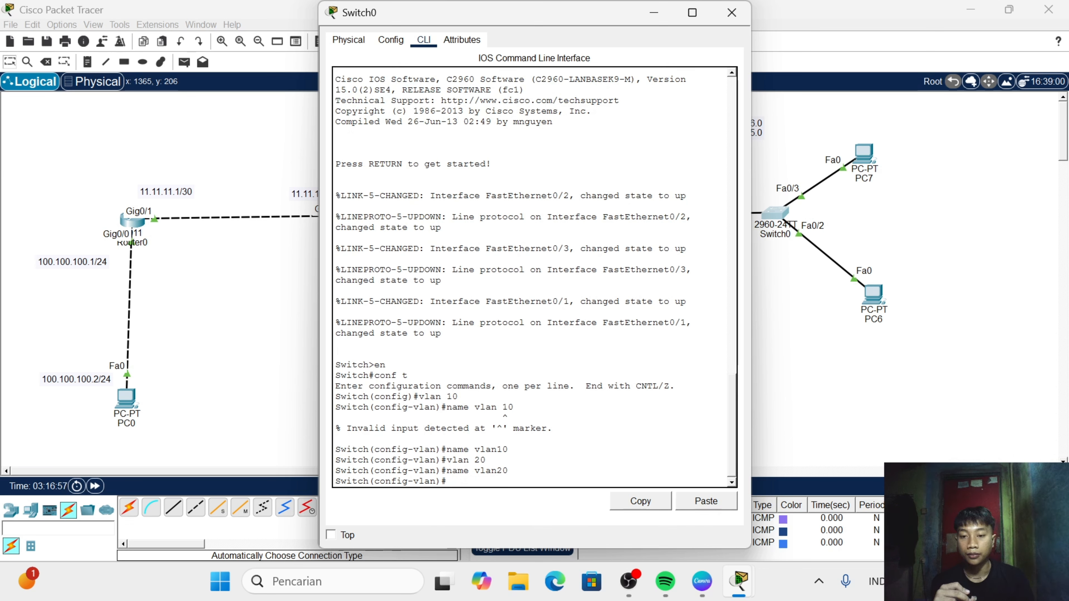
- Set interface fa0/1 of Switch0 to trunk mode
text(int)
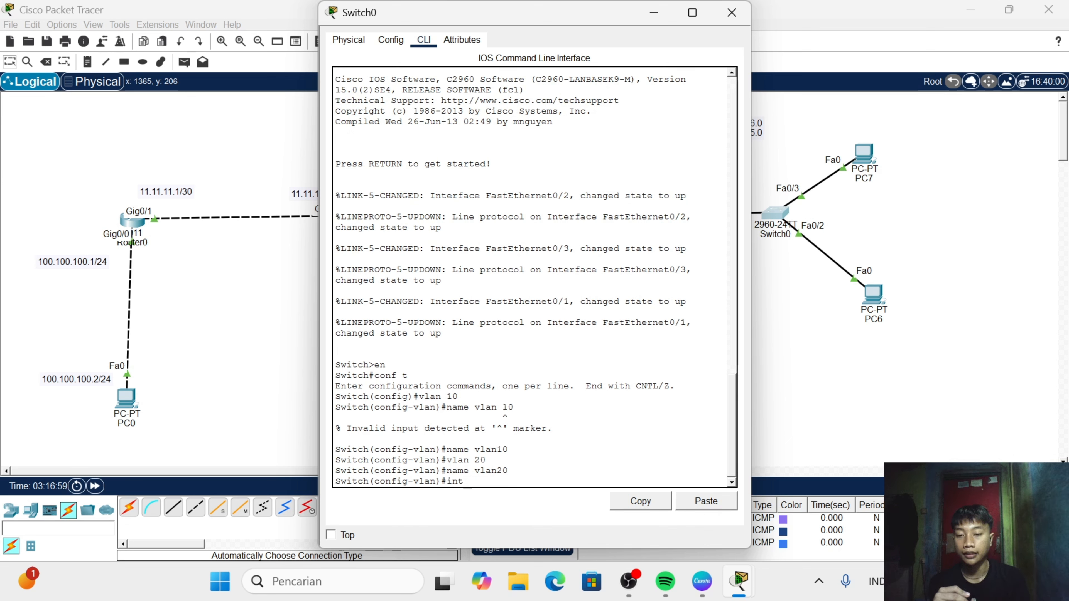
key(BackSpace)
key(BackSpace)
key(BackSpace)
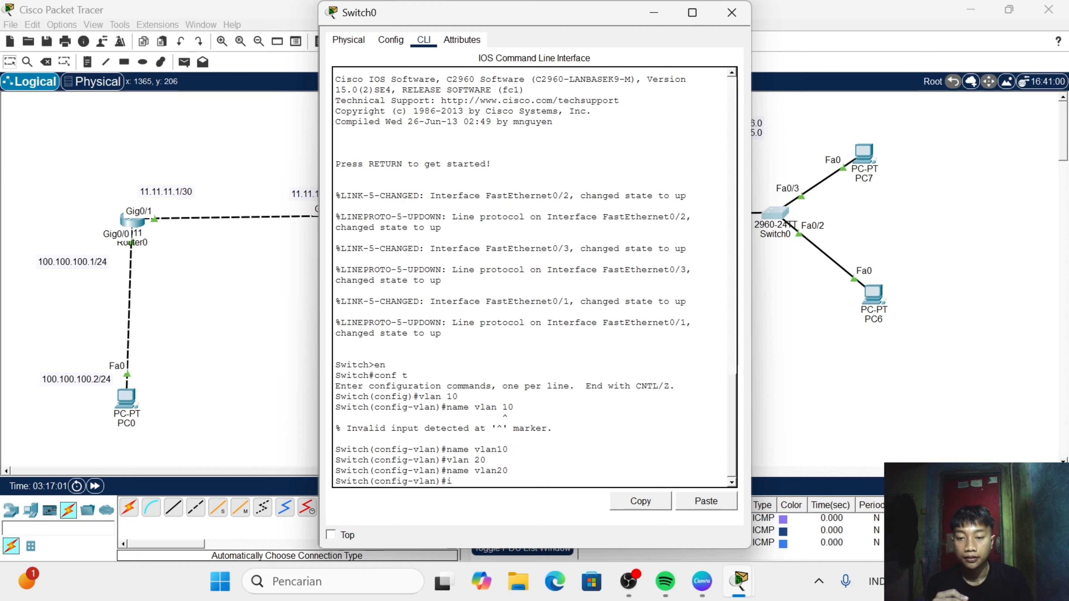
text(nt fa0/0)
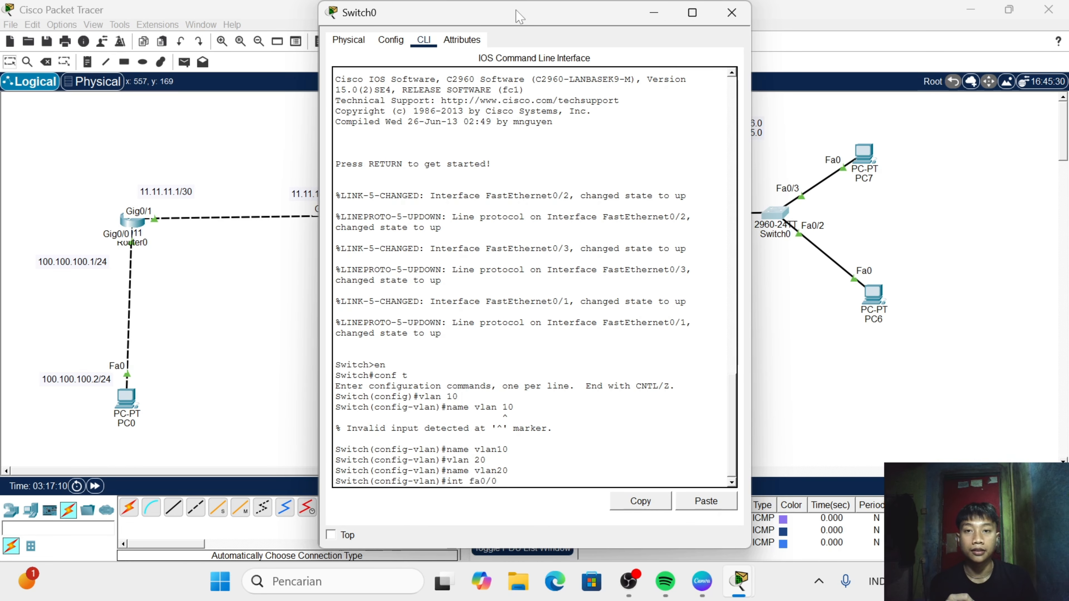
drag(519, 16, 433, 25)
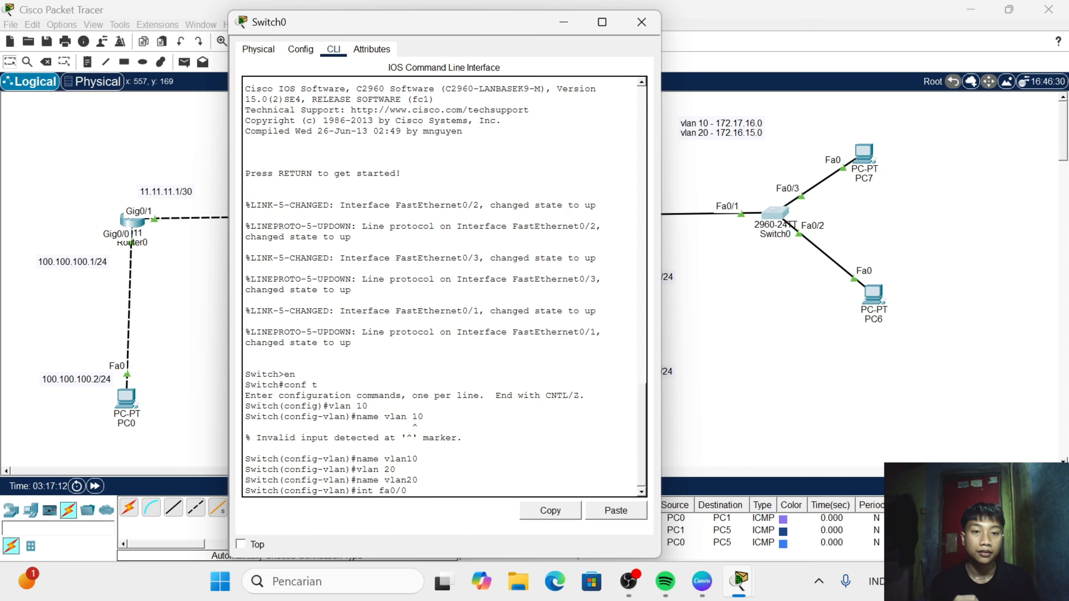
key(BackSpace)
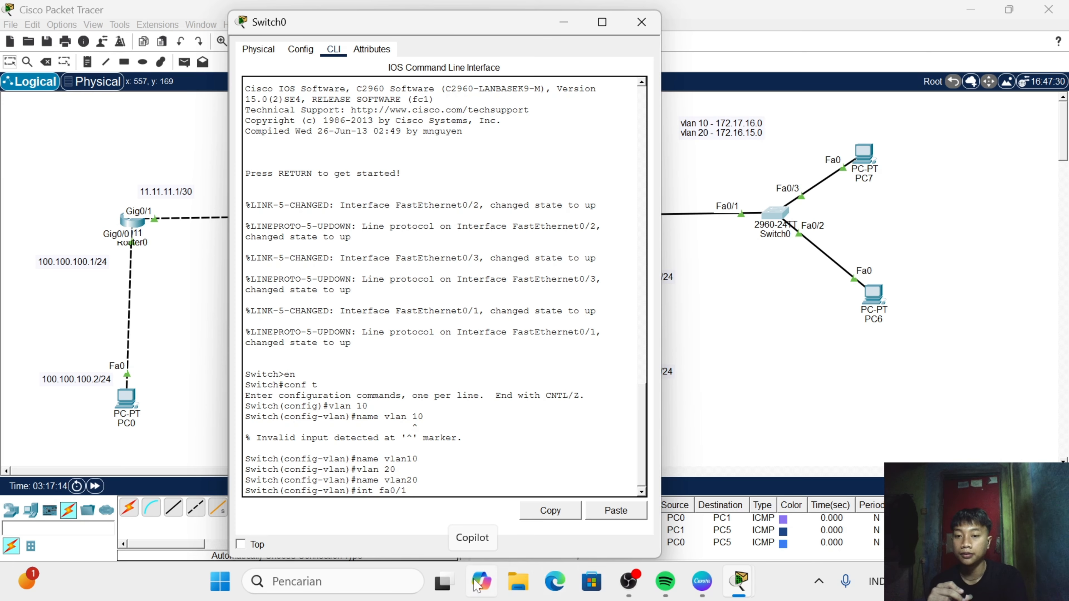
text(1)
key(Return)
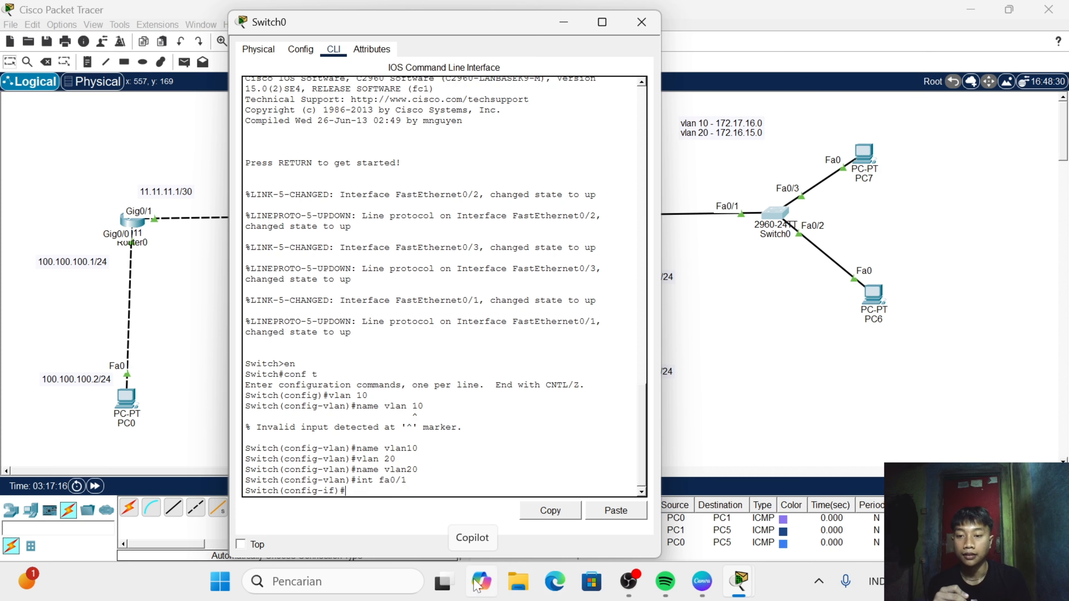
text(sw )
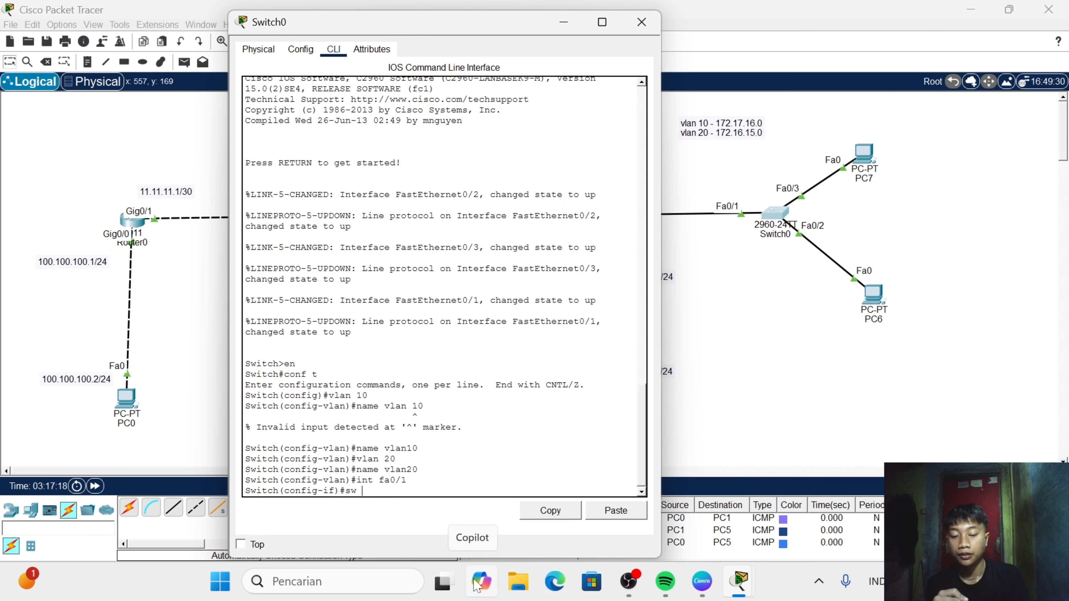
text(mo t)
key(Return)
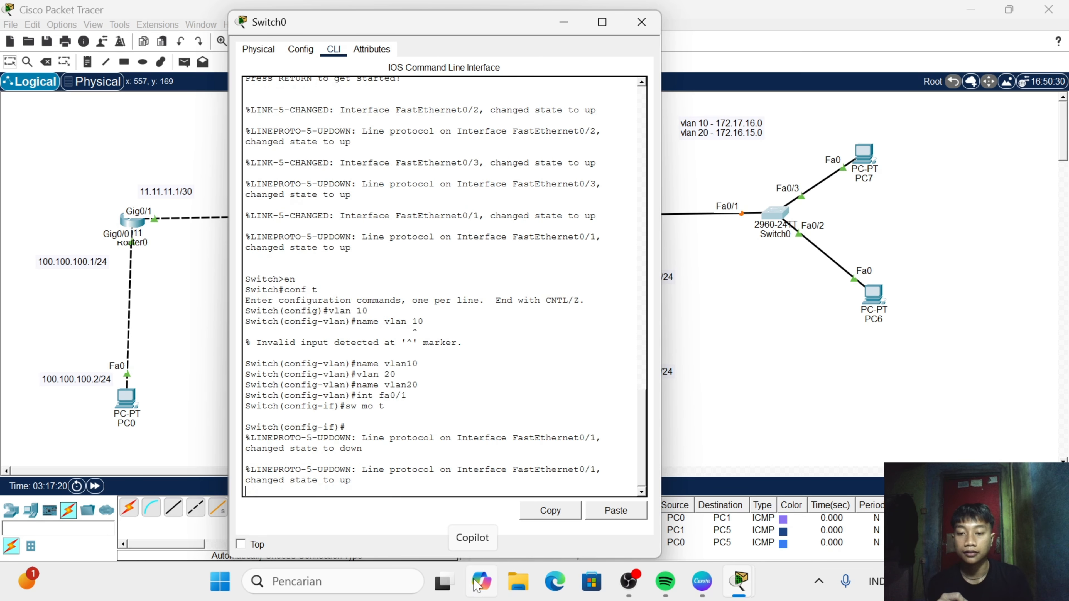
key(Return)
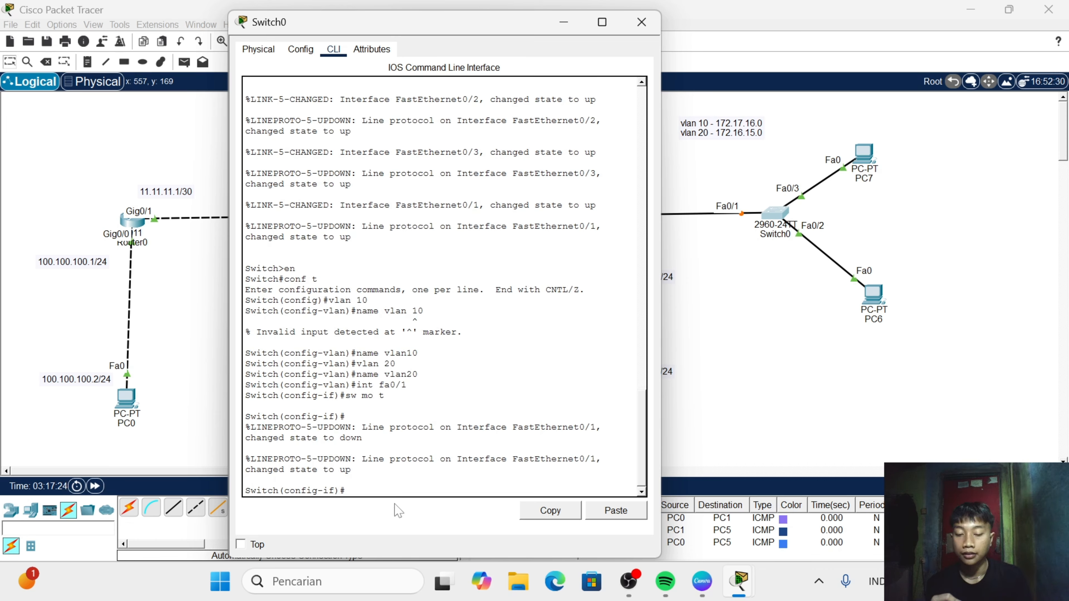
- Set interface fa0/2 of Switch0 to access mode and assign it to VLAN 10
text(i)
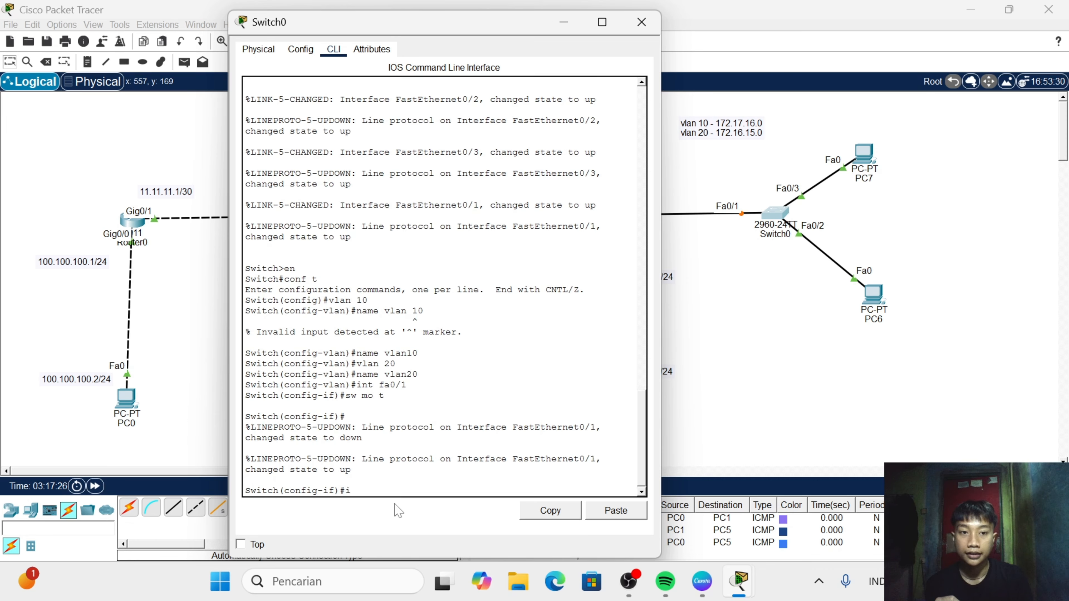
text(nt)
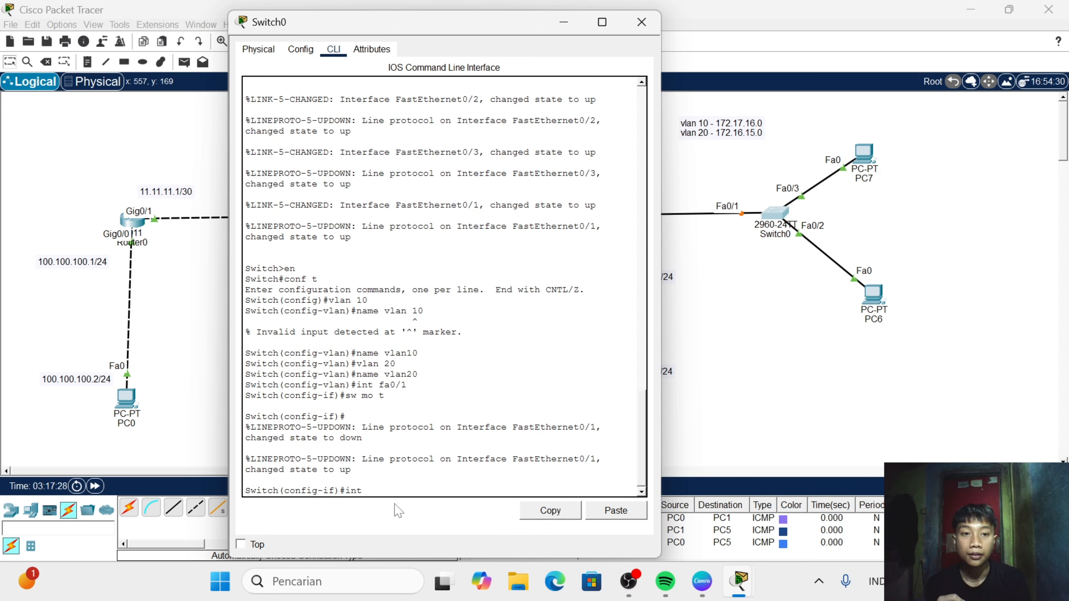
text( fa)
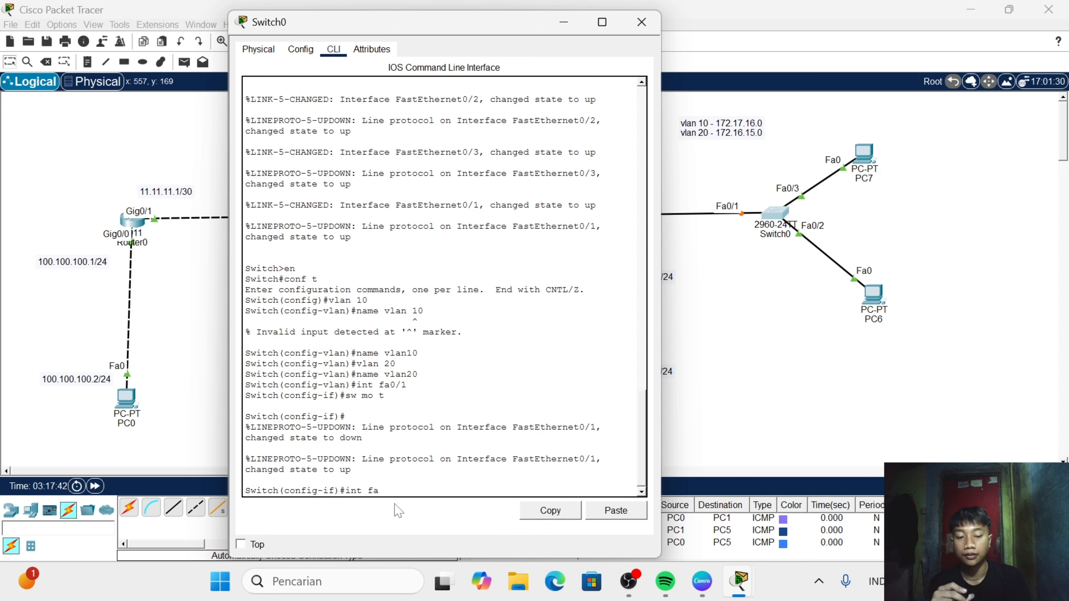
text(0/2)
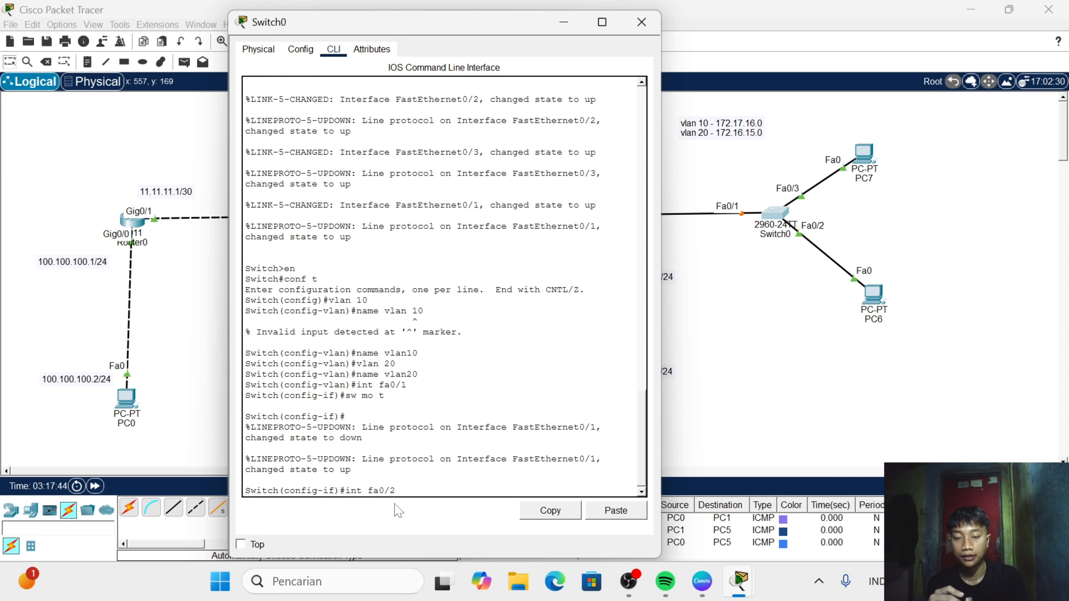
key(Return)
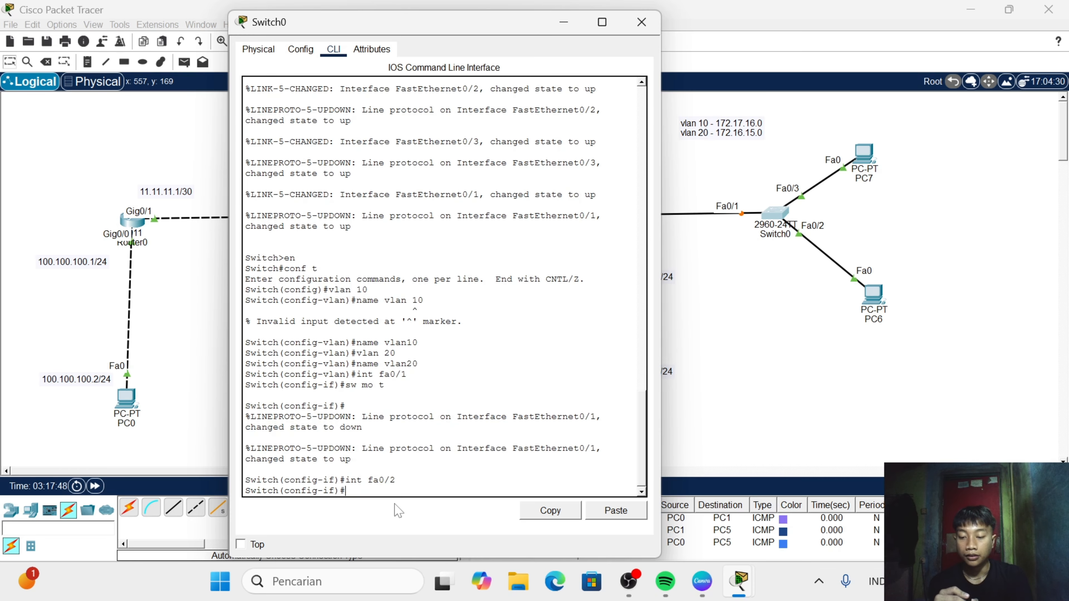
text(sw mo ac)
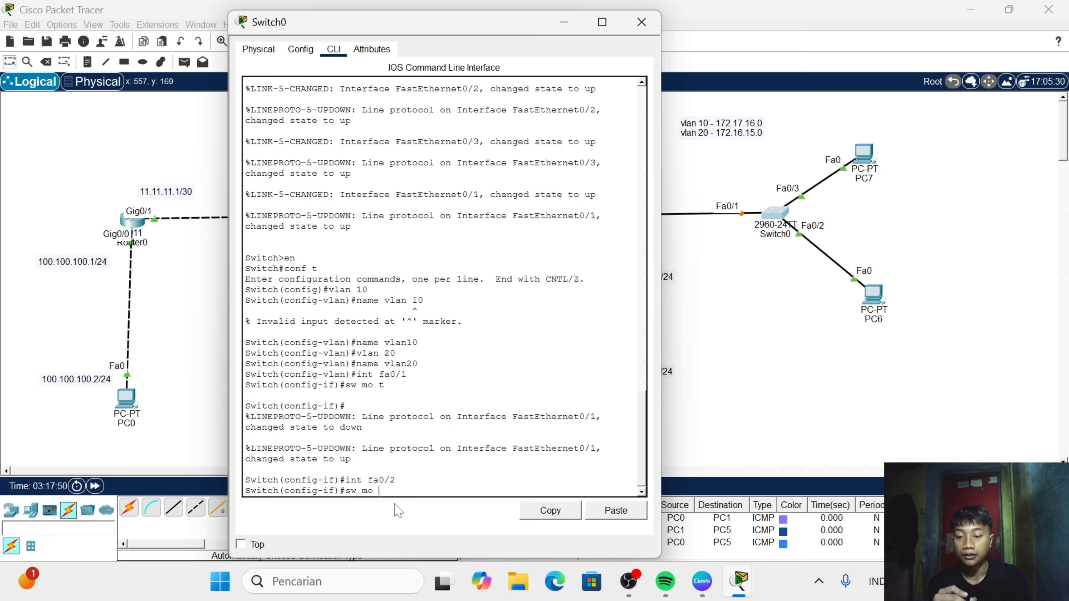
key(Return)
text(sw ac)
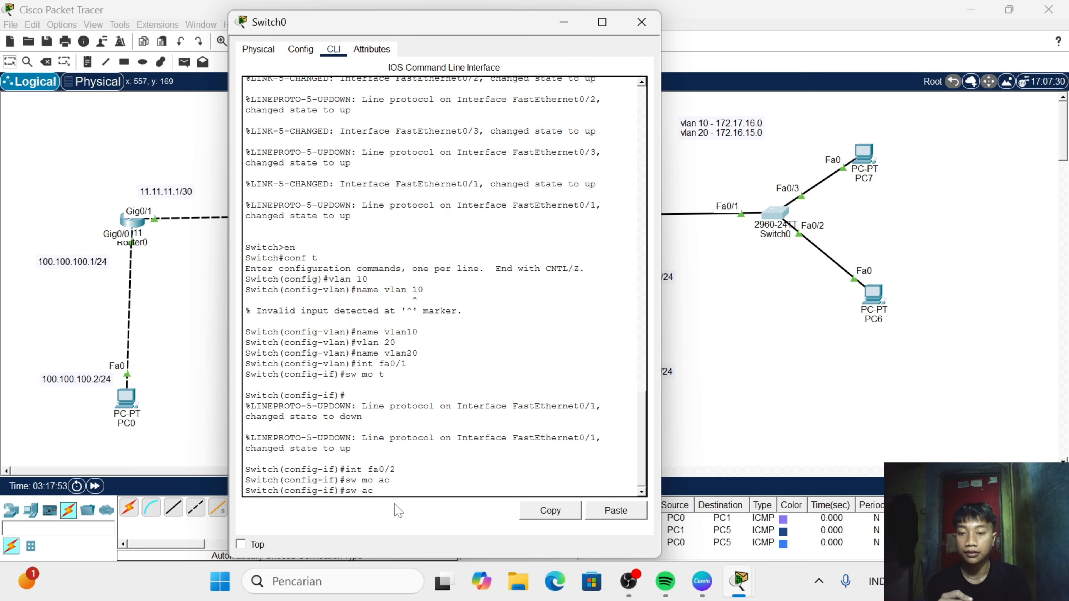
text( vlan)
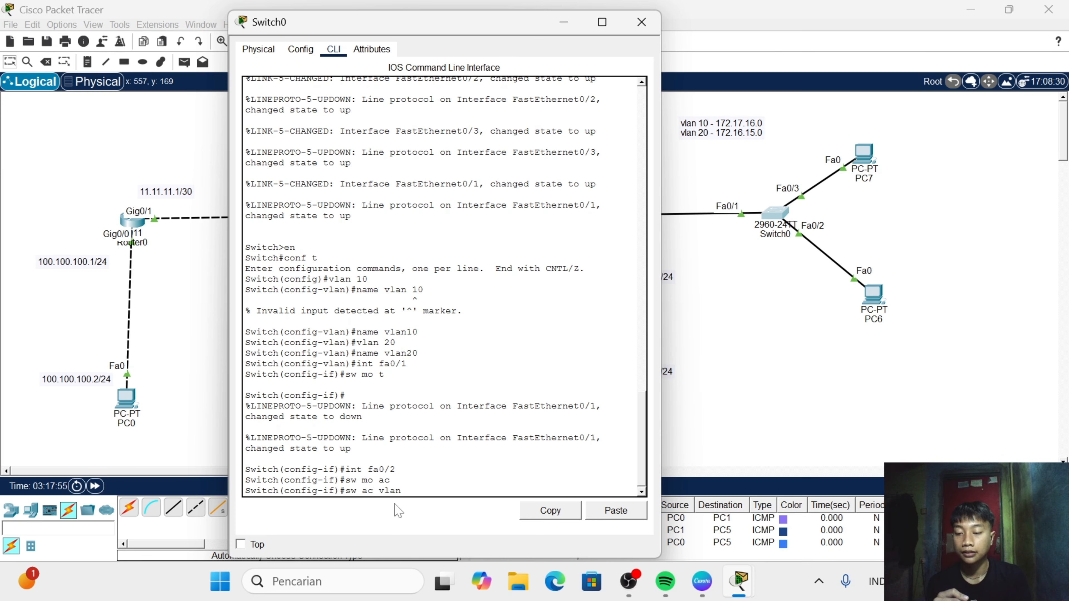
text( 10)
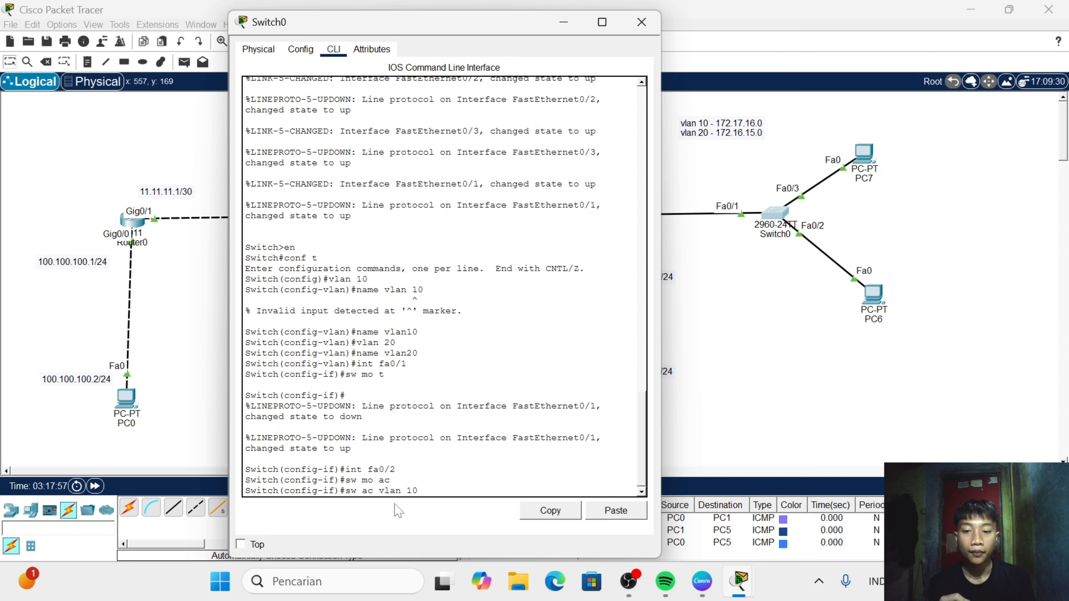
key(Return)
- Set interface fa0/3 of Switch0 to access mode, assign it to VLAN 20, and close the switch's window
text(int )
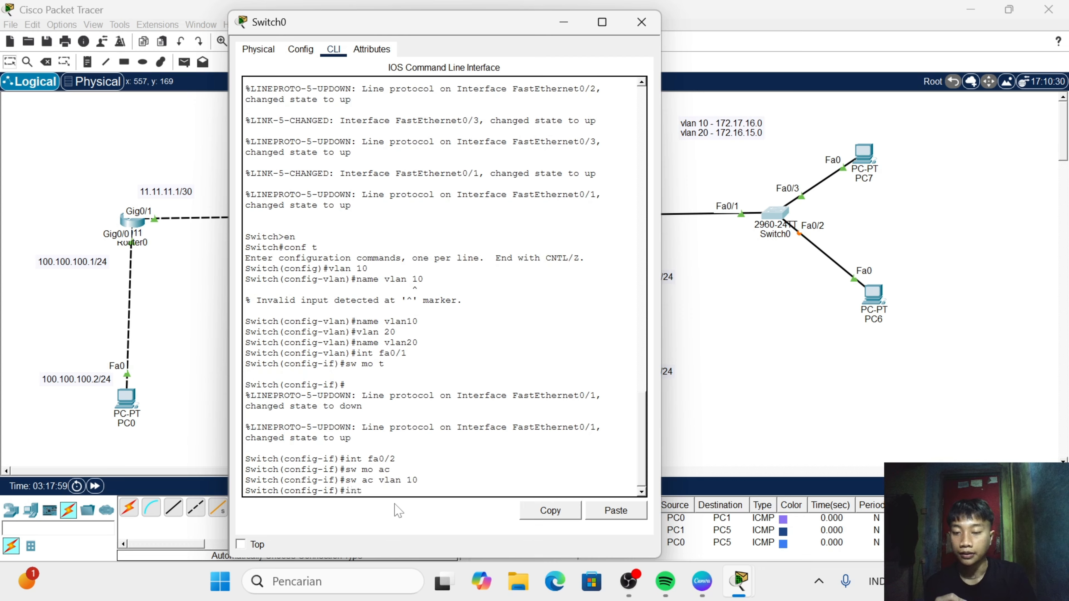
text(fa0/)
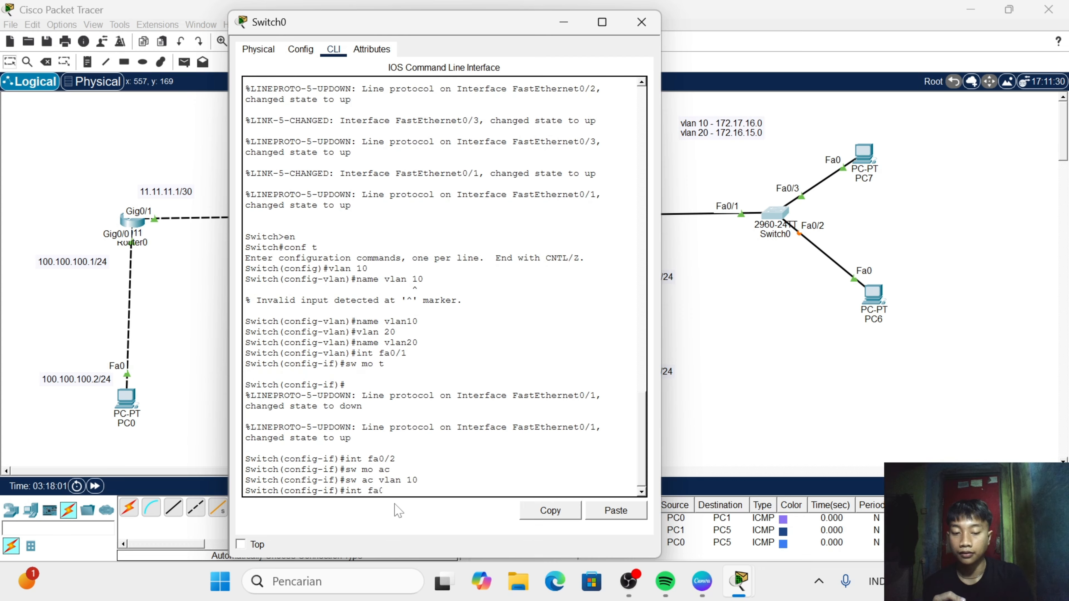
text(3)
key(Return)
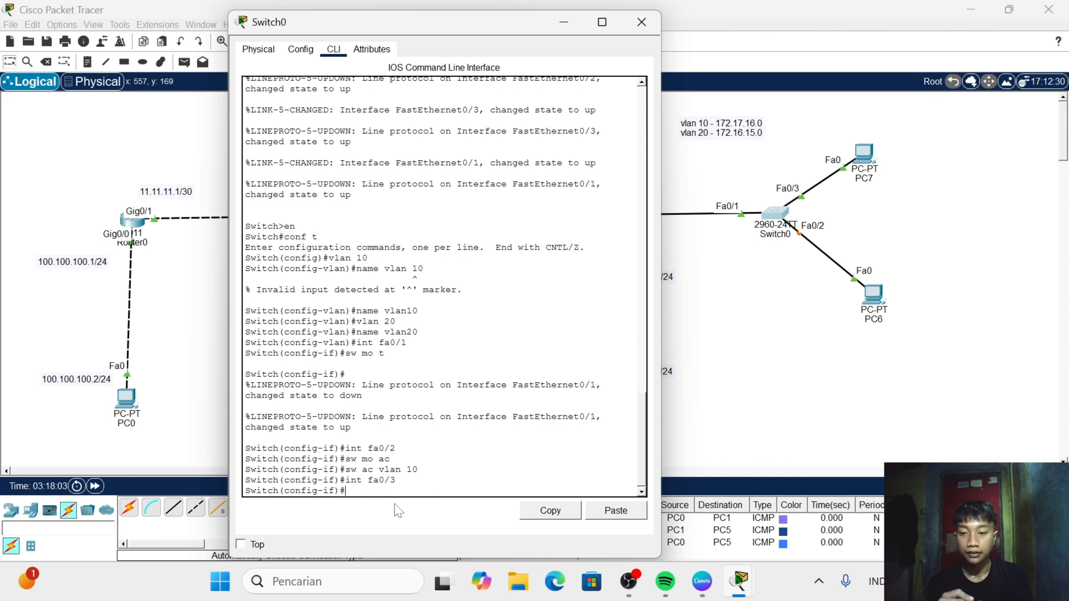
text(sw )
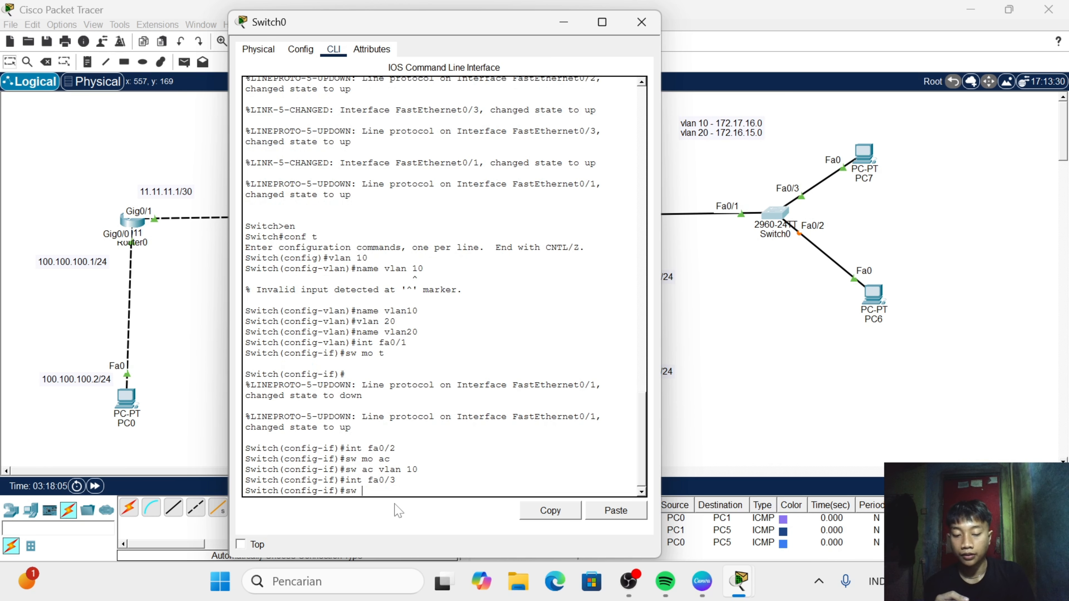
text(mo a)
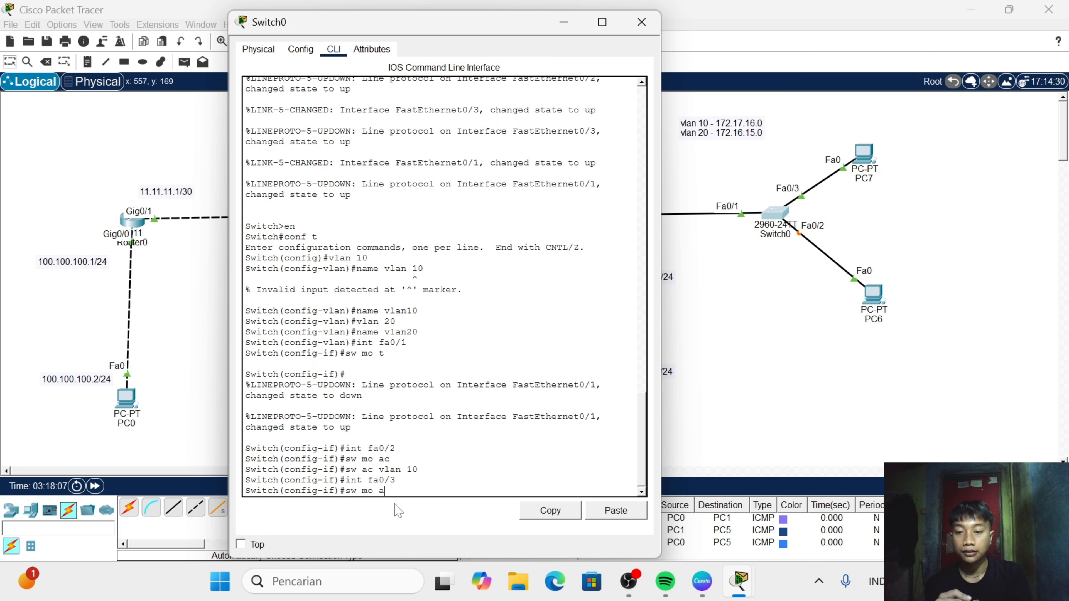
text(c)
key(Return)
text(sw)
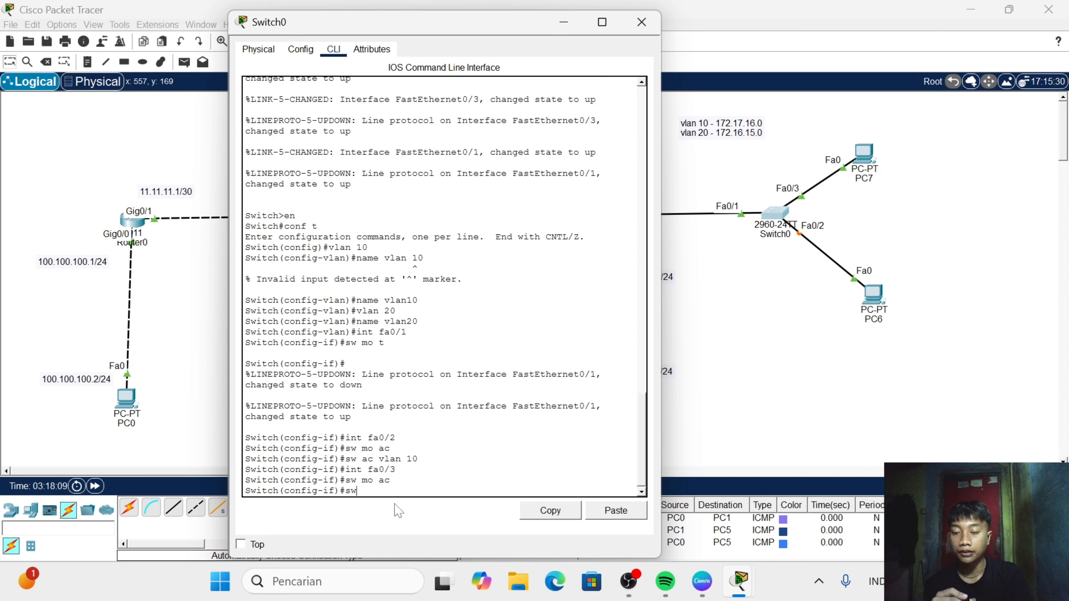
text( ac)
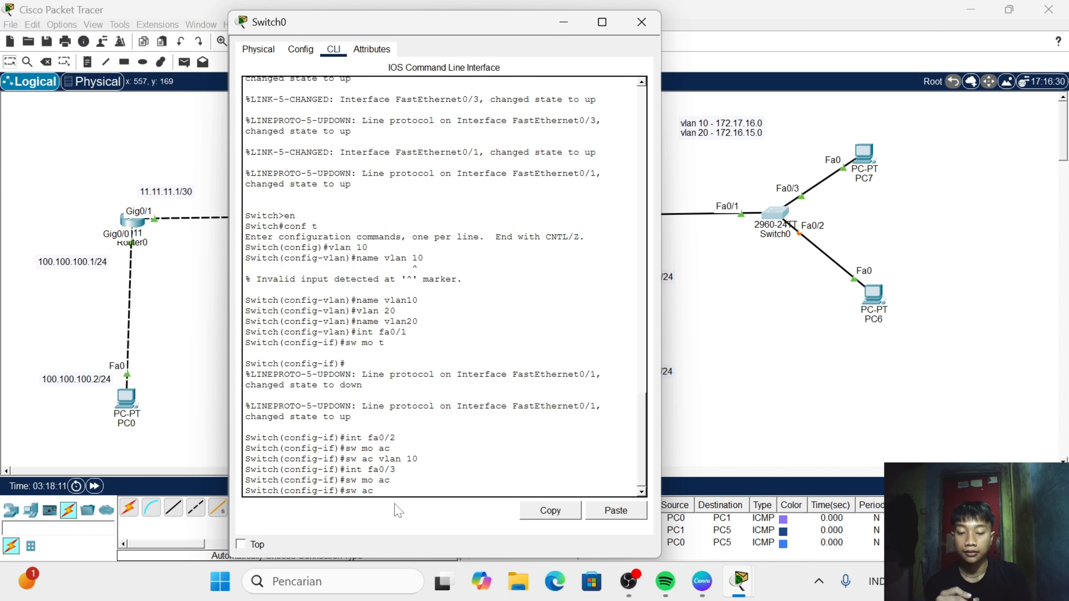
text( vlan 20)
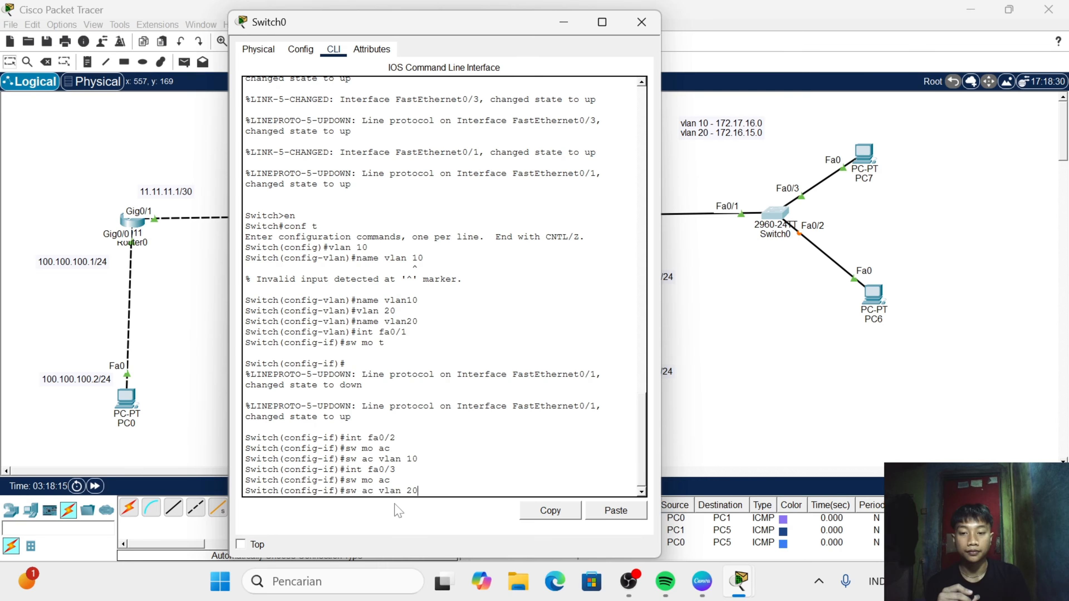
key(Return)
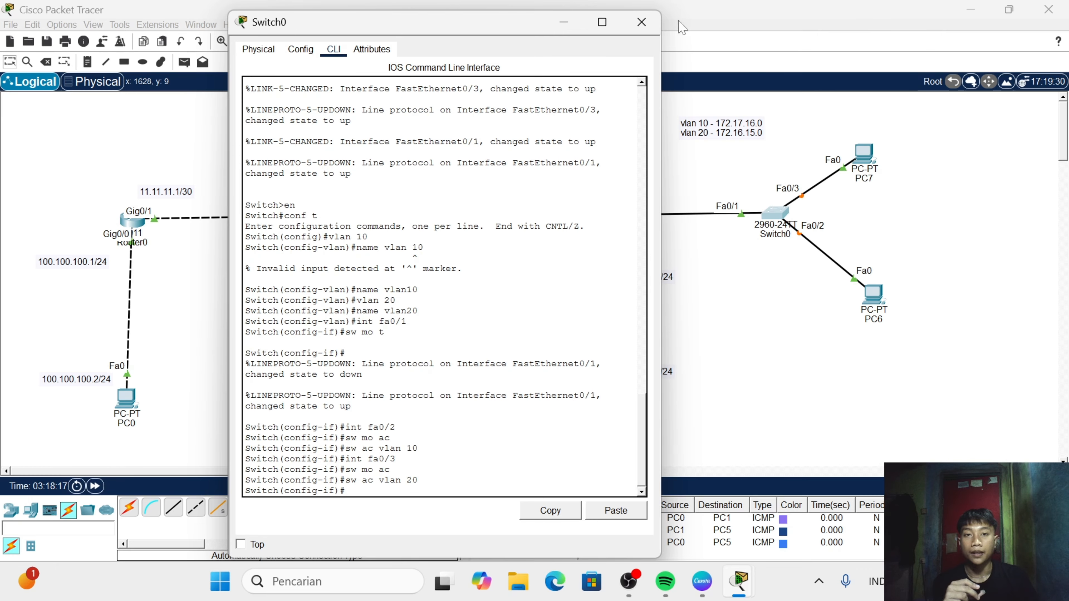
click(641, 22)
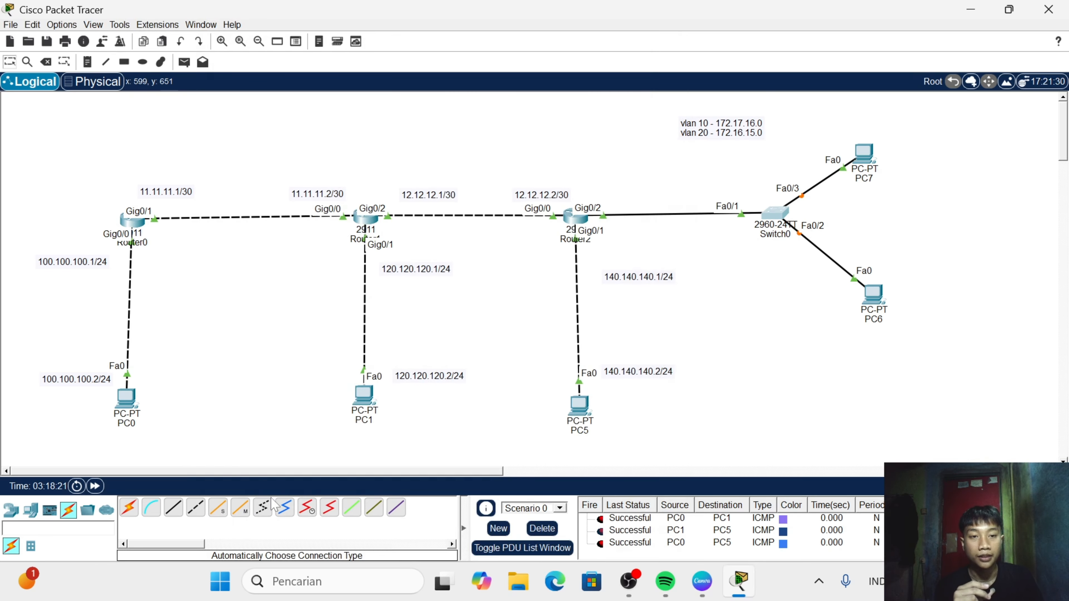
- Fast-forward the simulation time and switch PC6's IPv4 configuration to DHCP
click(95, 488)
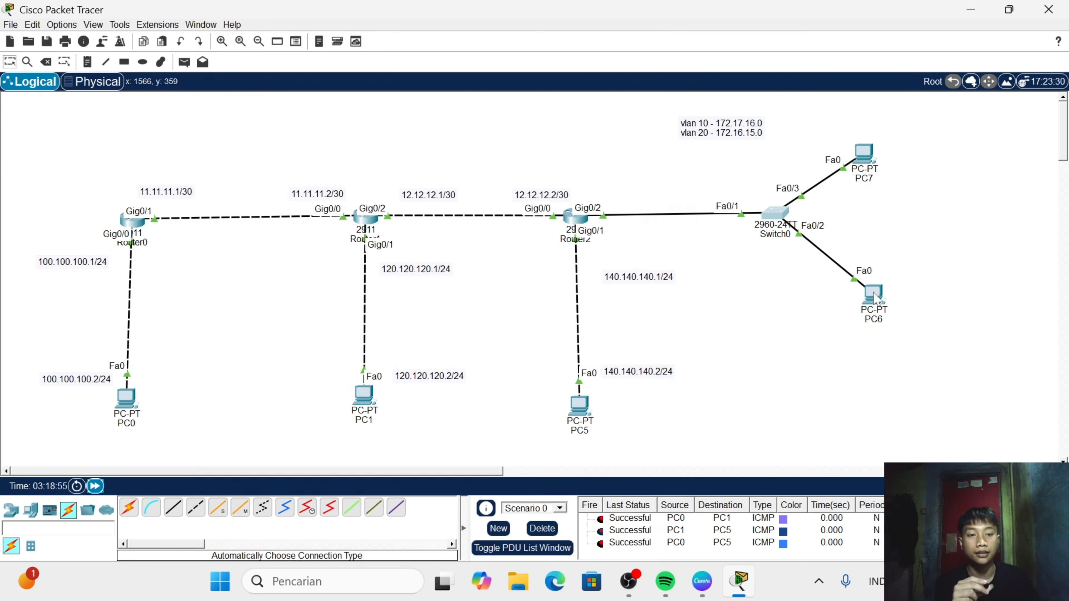
click(874, 297)
click(444, 40)
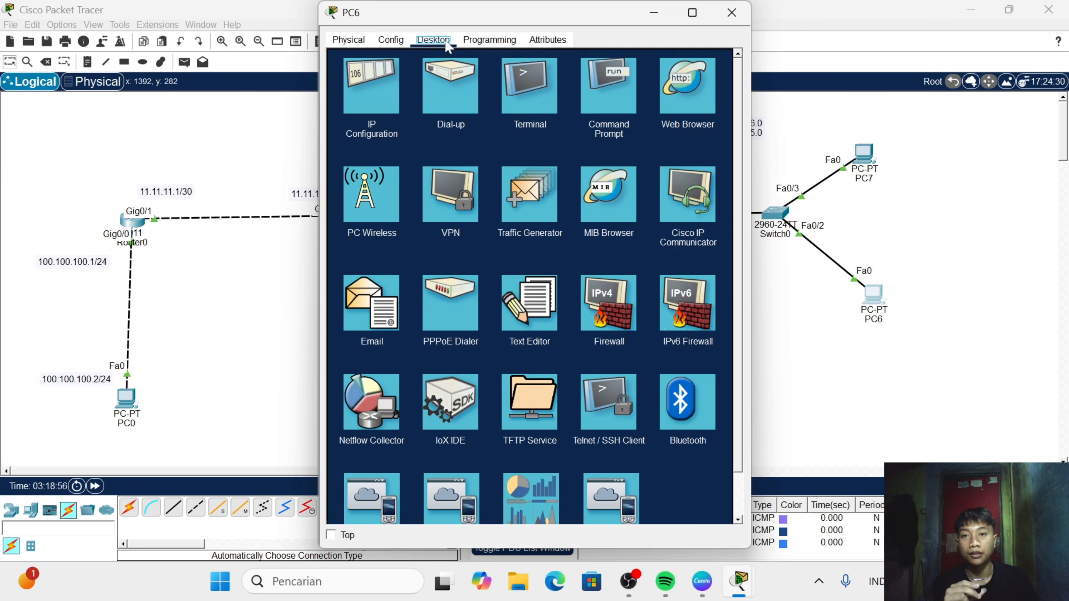
click(390, 91)
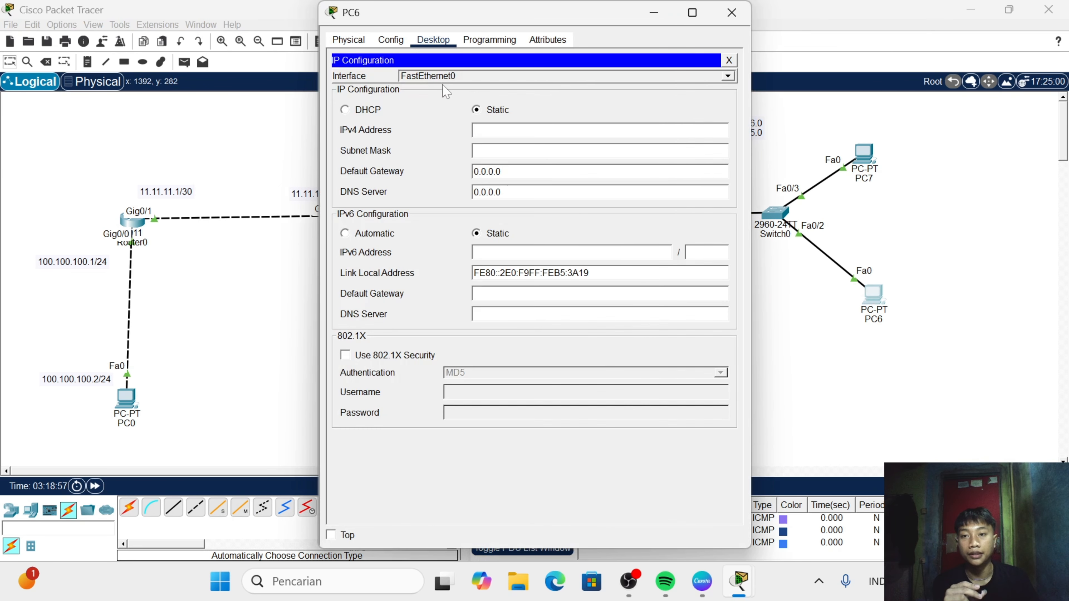
click(345, 110)
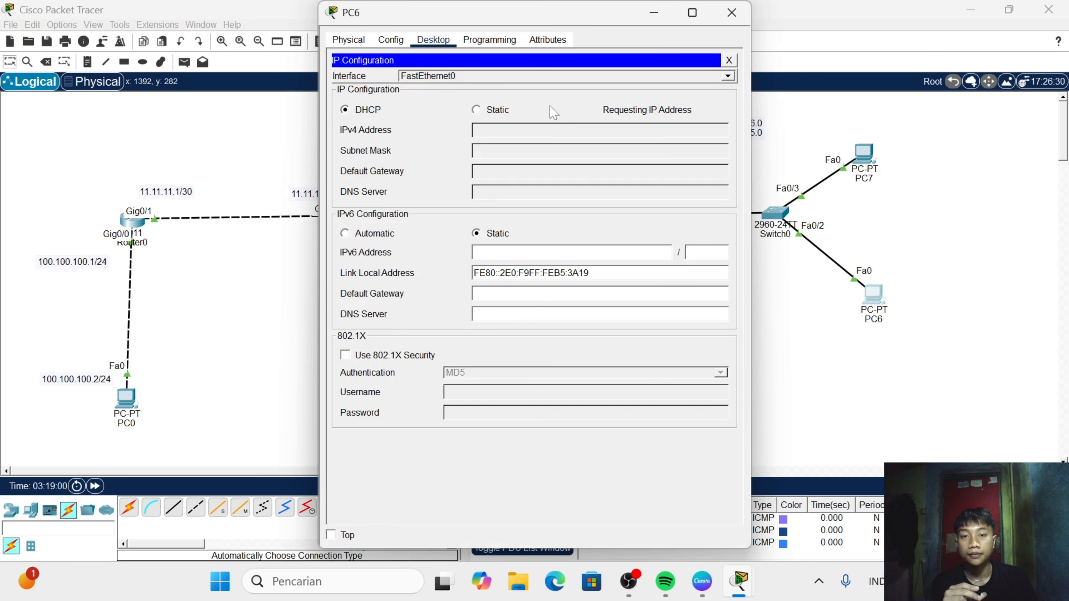
click(731, 13)
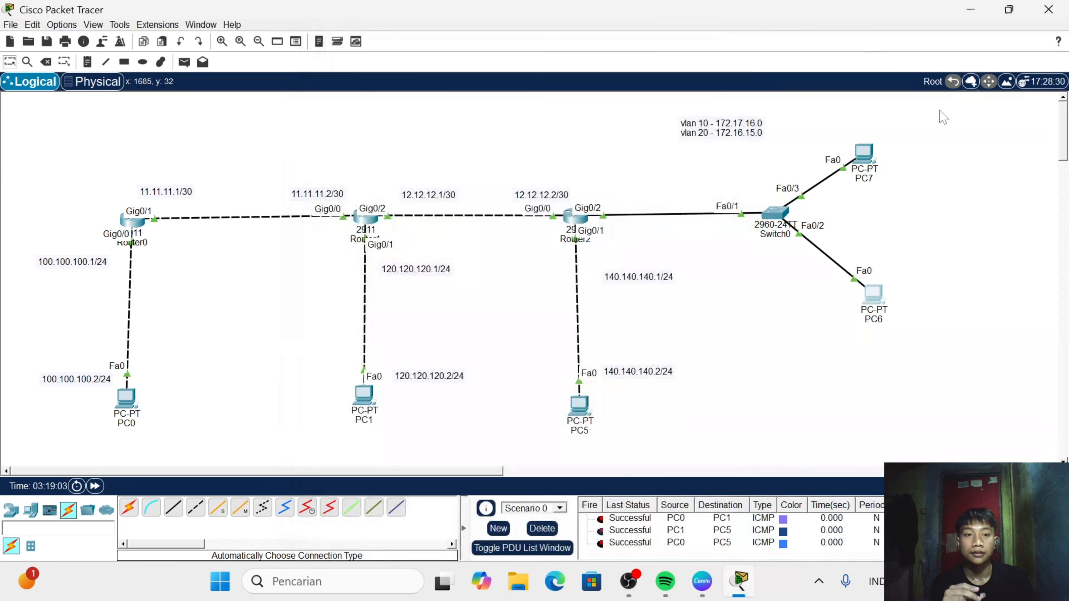
- Switch PC7's IPv4 configuration to DHCP and close its window
click(864, 153)
click(434, 39)
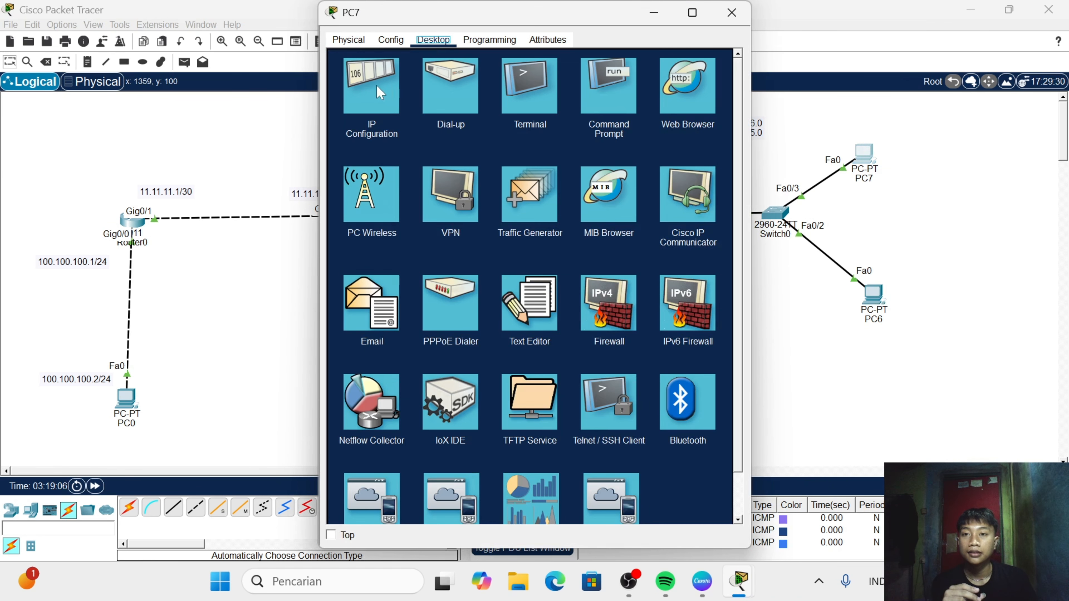
click(381, 91)
click(358, 116)
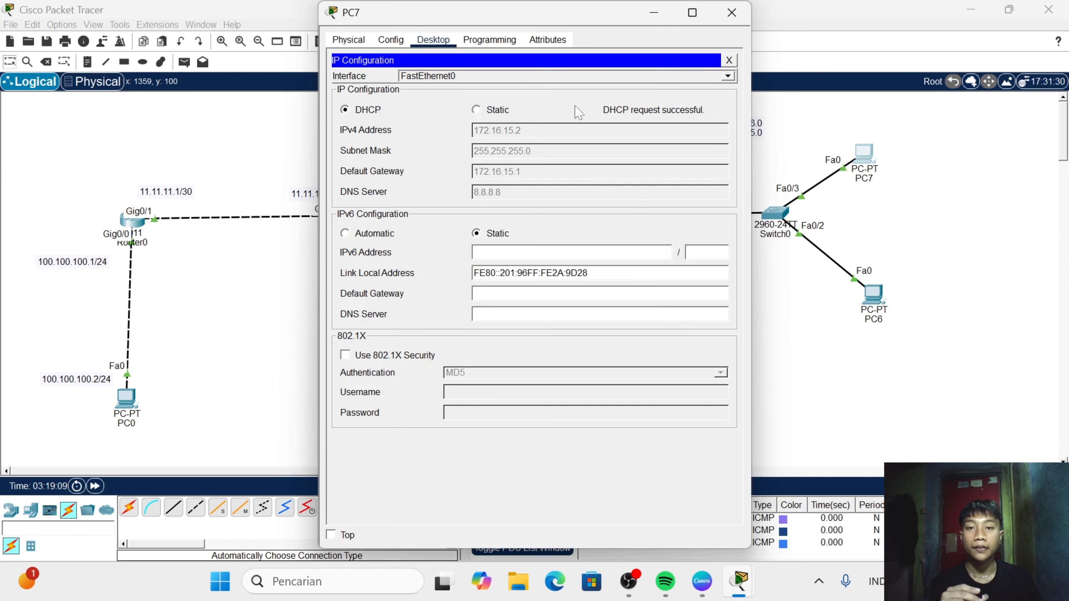
click(733, 15)
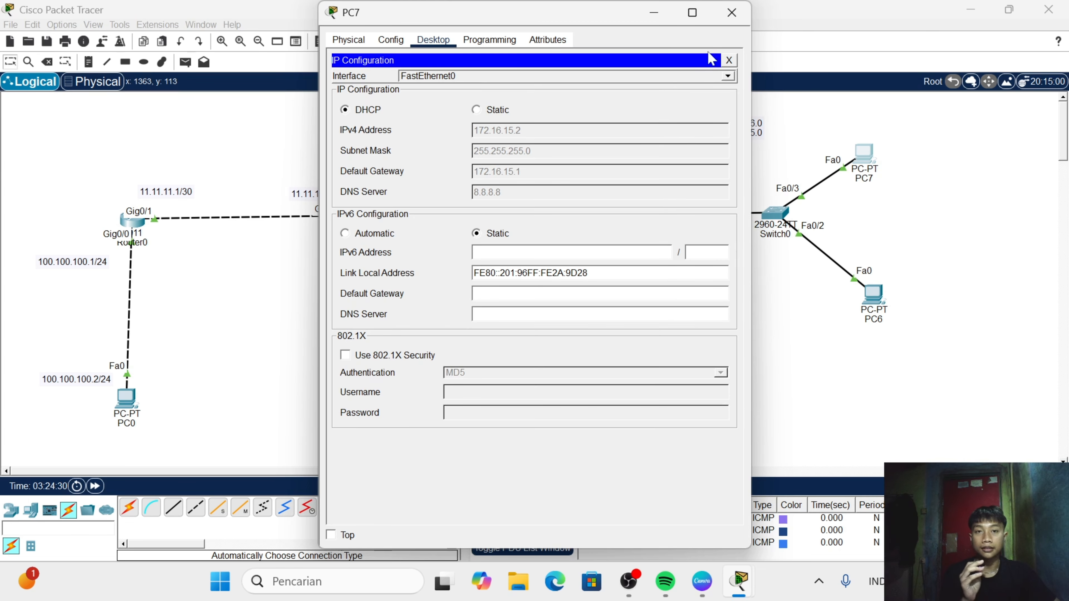
click(732, 15)
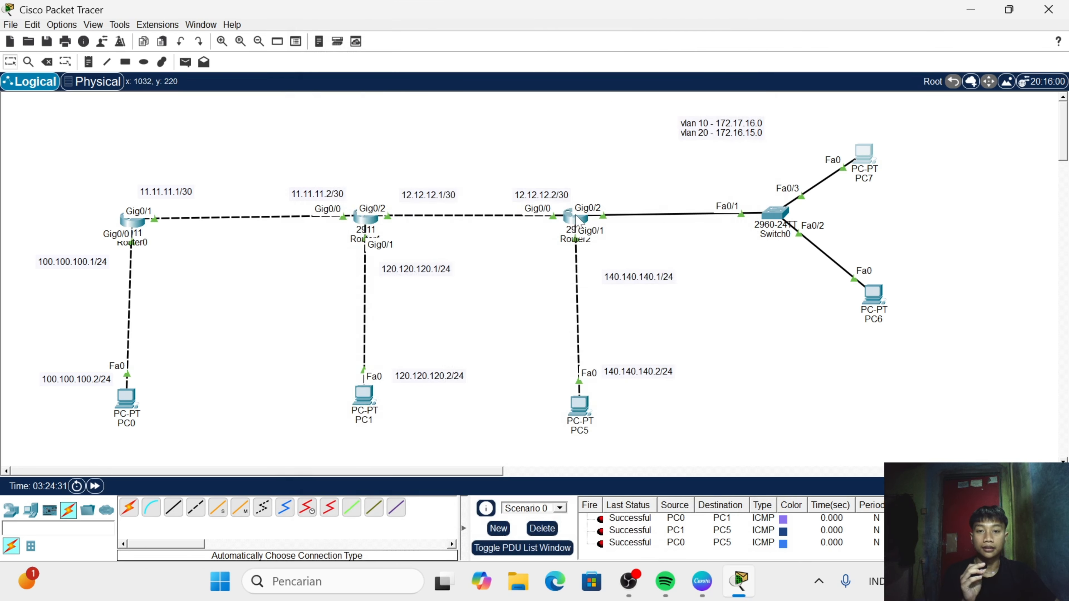
- On Router2, exit the DHCP pool configuration and enter router configuration mode for EIGRP 1
click(575, 218)
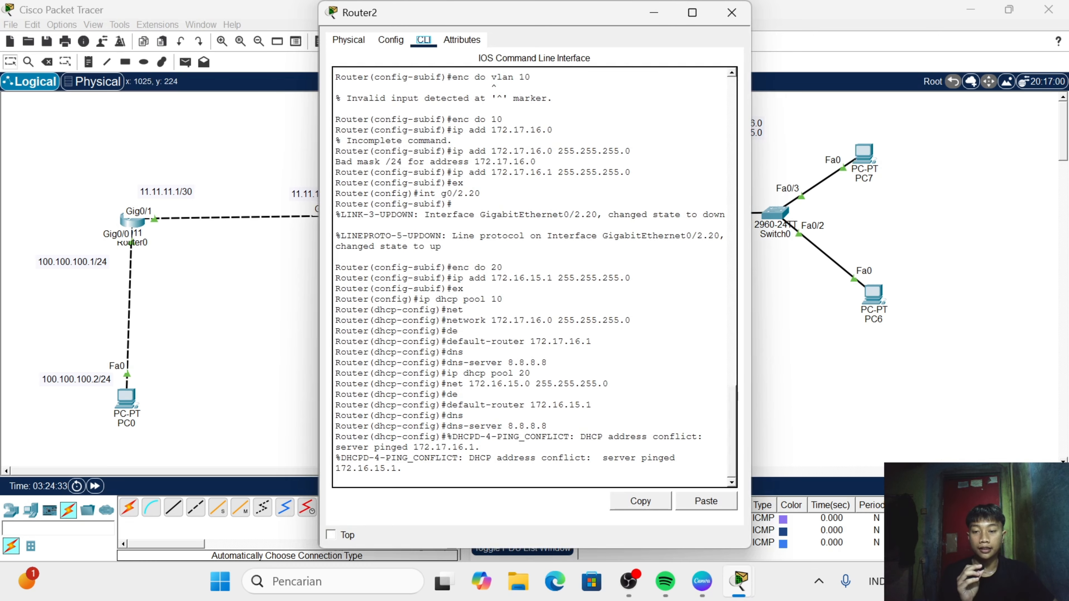
key(Return)
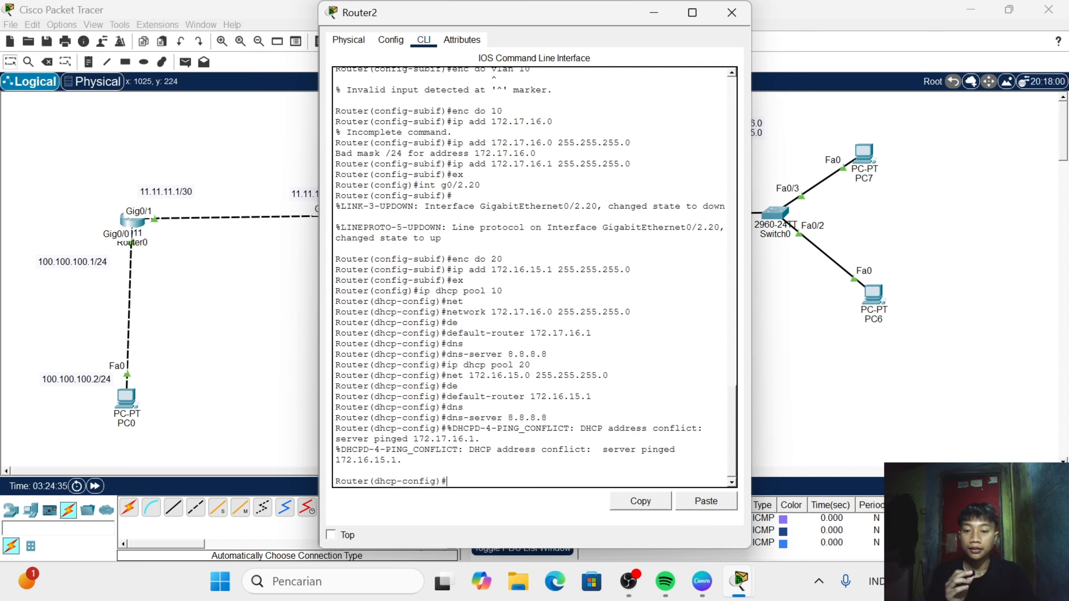
text(ex)
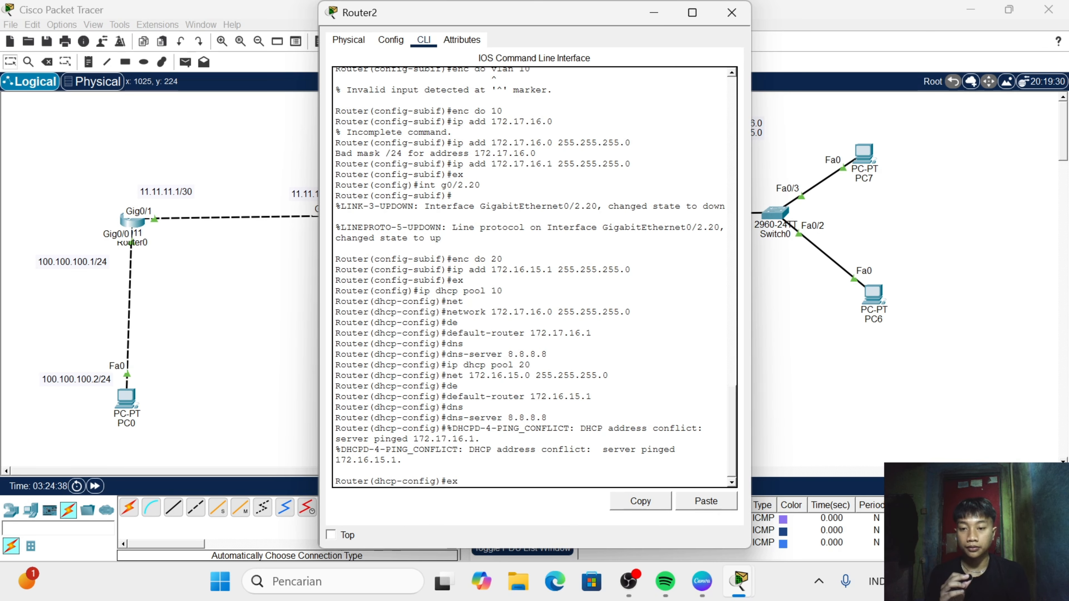
key(Return)
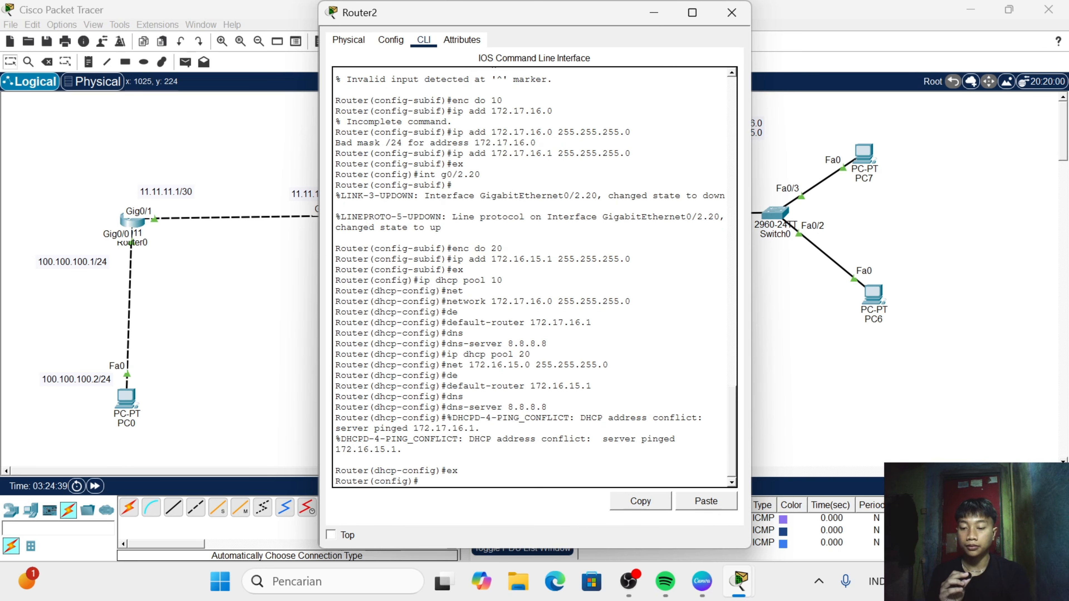
text(route)
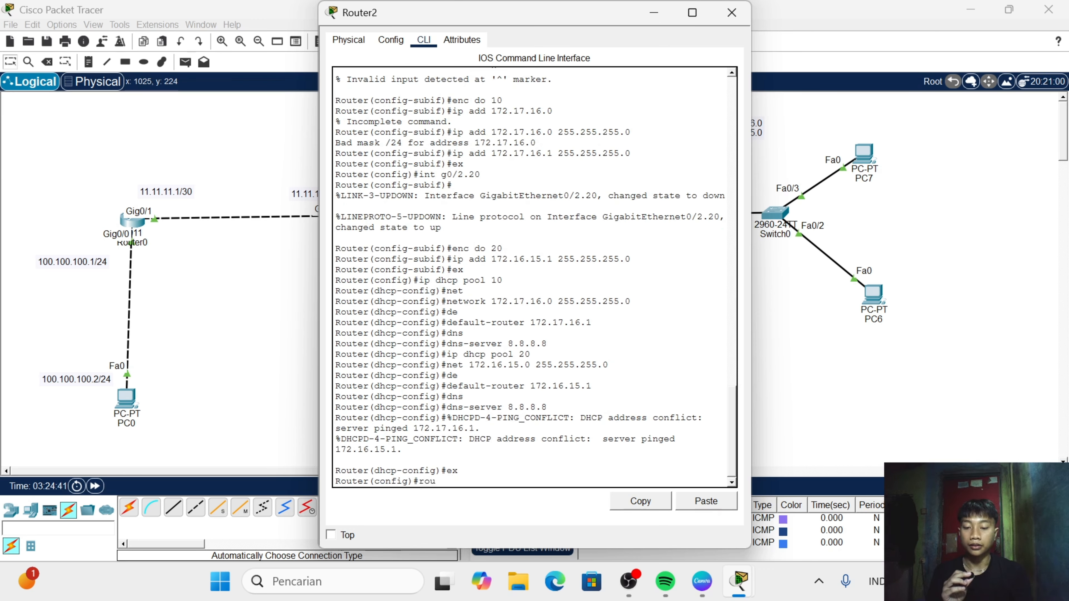
text(r ei)
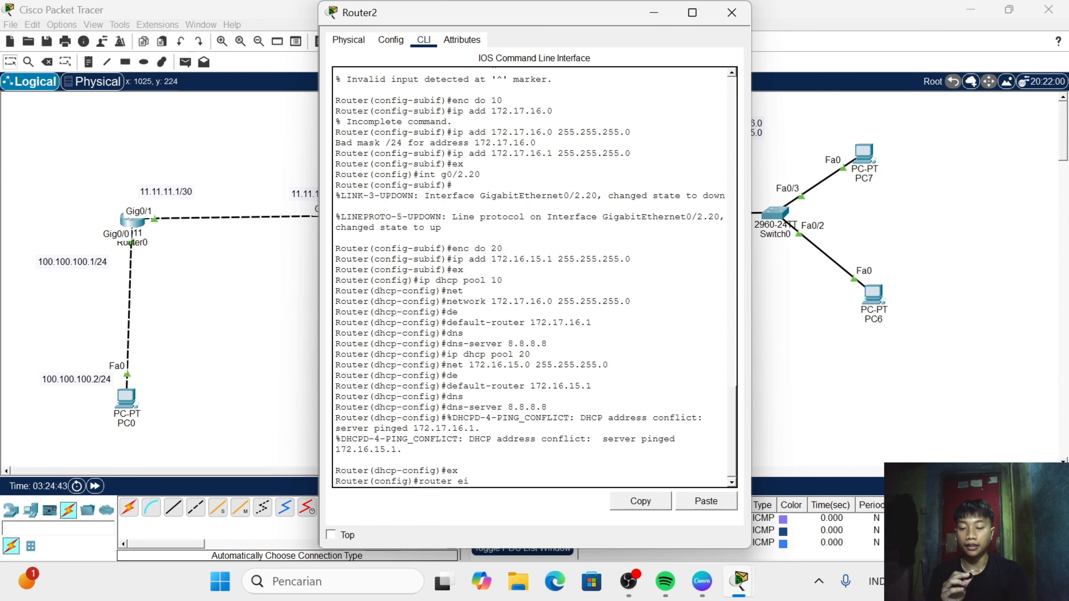
text(grp)
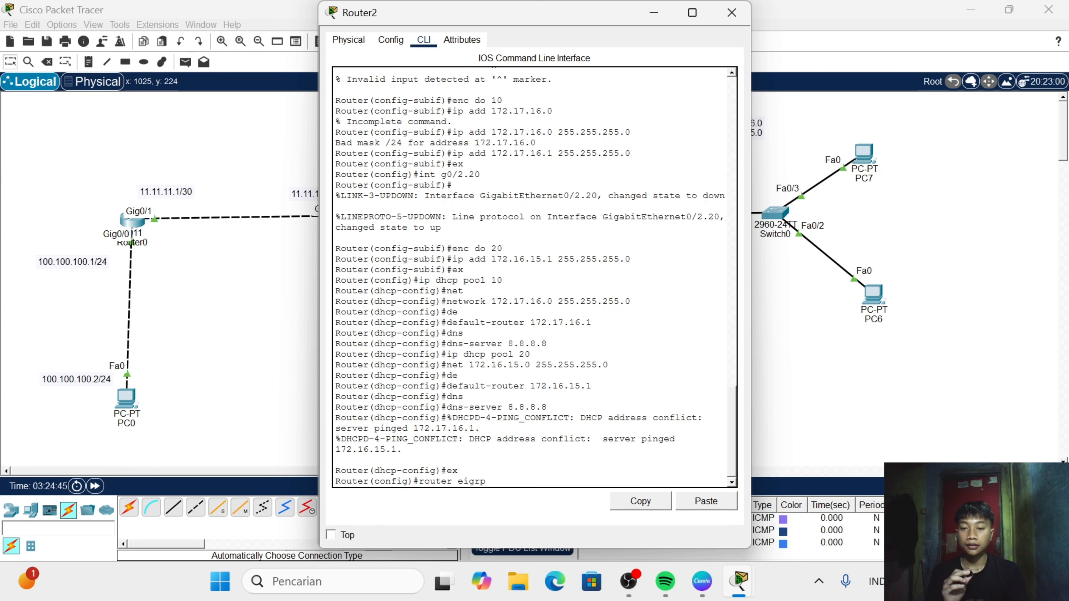
text( 1)
key(Return)
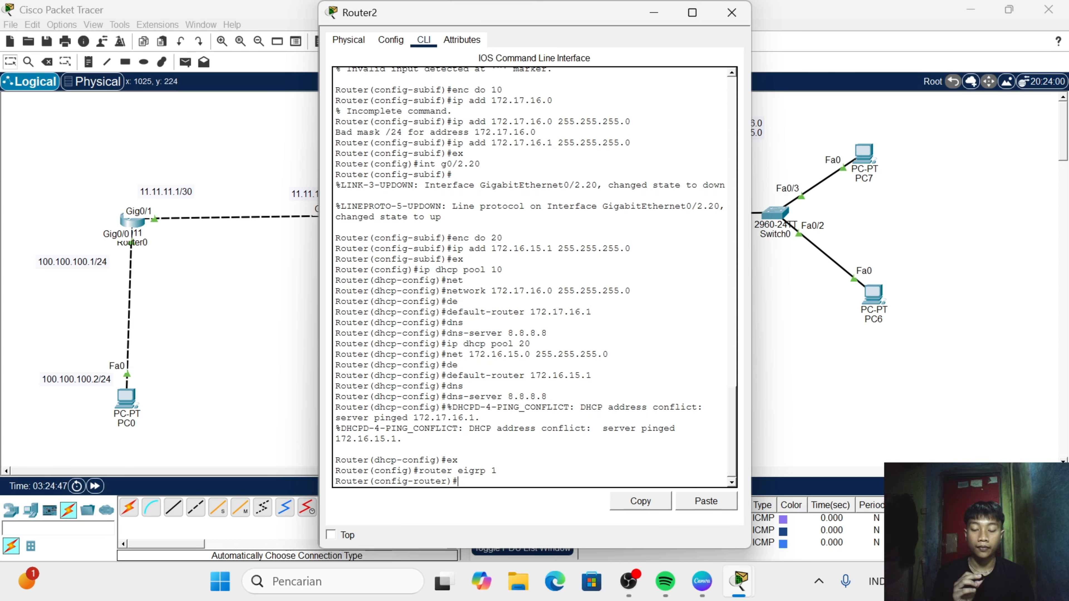
- Add the VLAN 10 network 172.17.16.0 to EIGRP 1 on Router2
text(net)
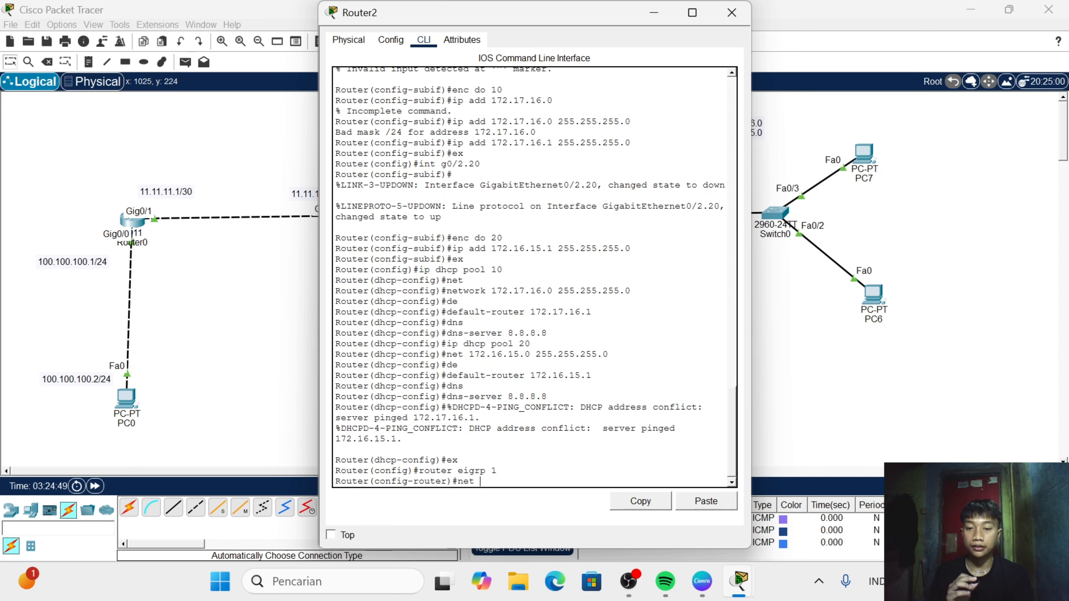
text( 172.17)
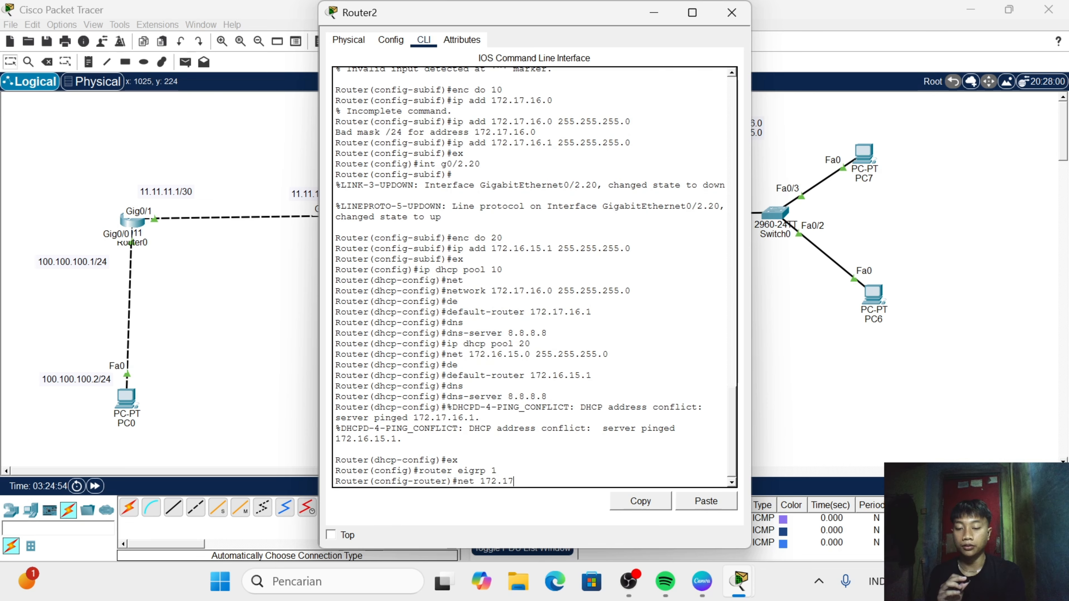
text(.16)
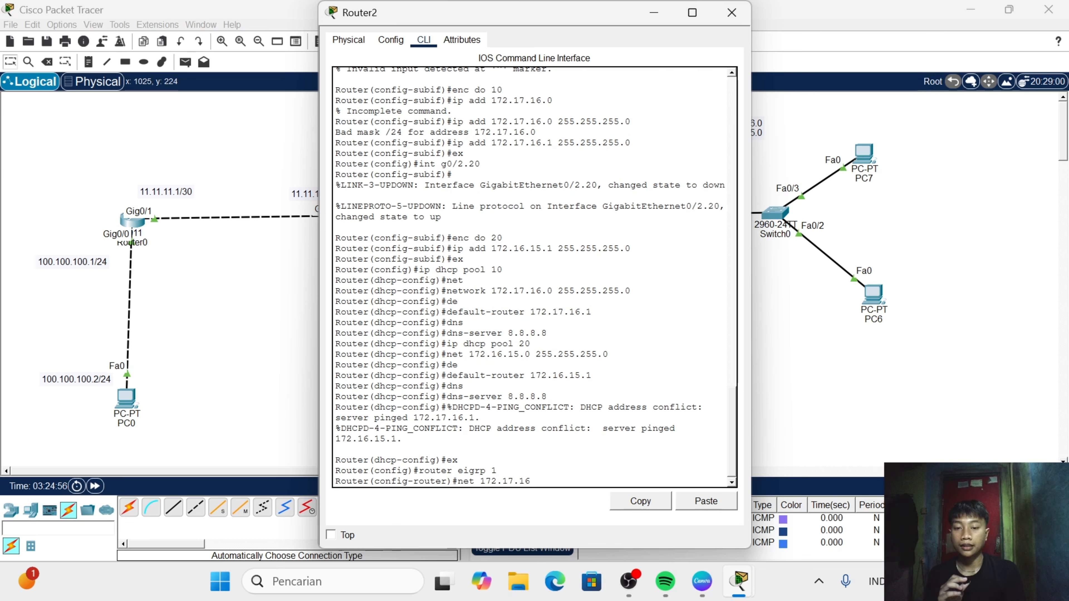
text(.9)
key(BackSpace)
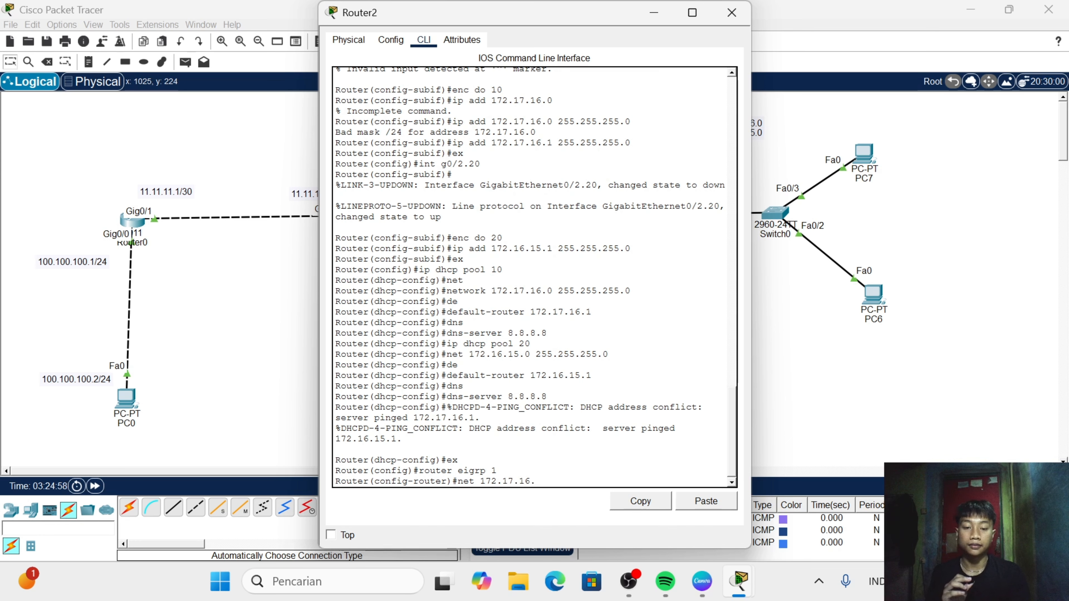
text(0)
key(Return)
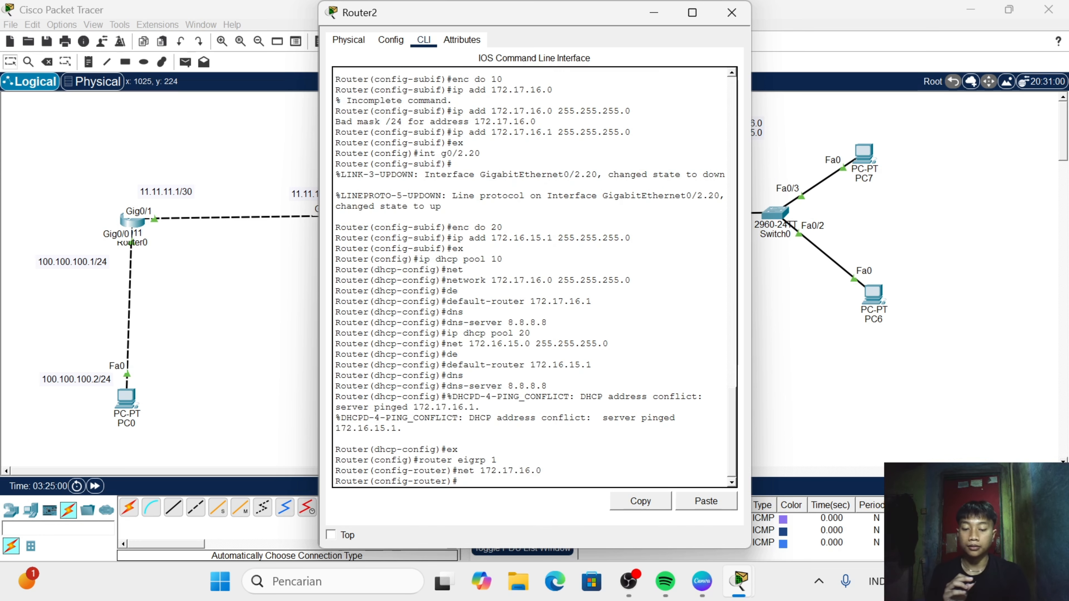
- Add the VLAN 20 network 172.16.15.0 to EIGRP 1 on Router2
text(net 17)
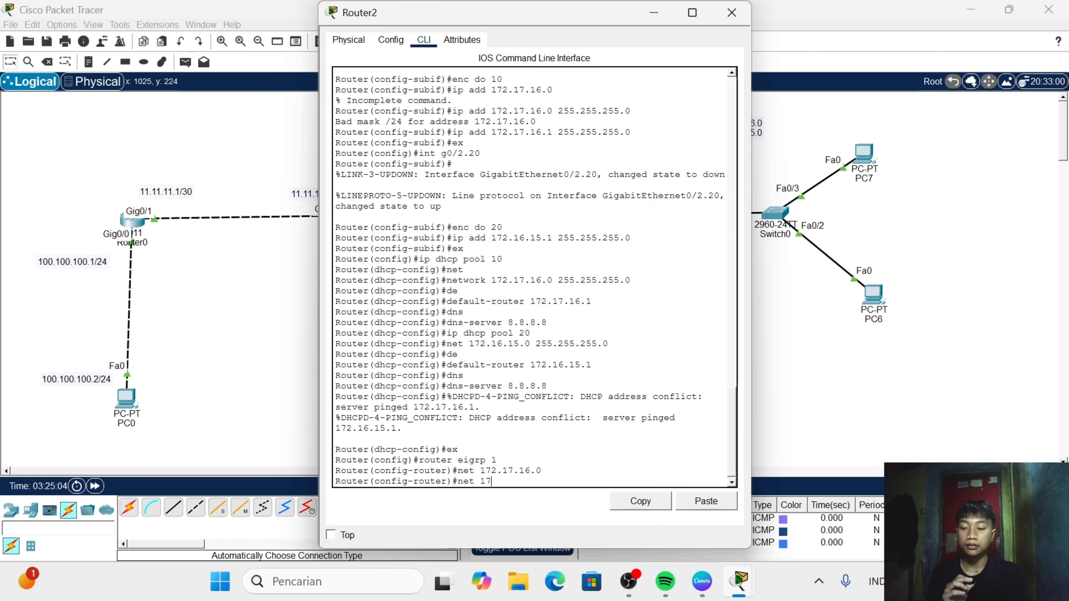
text(2.1)
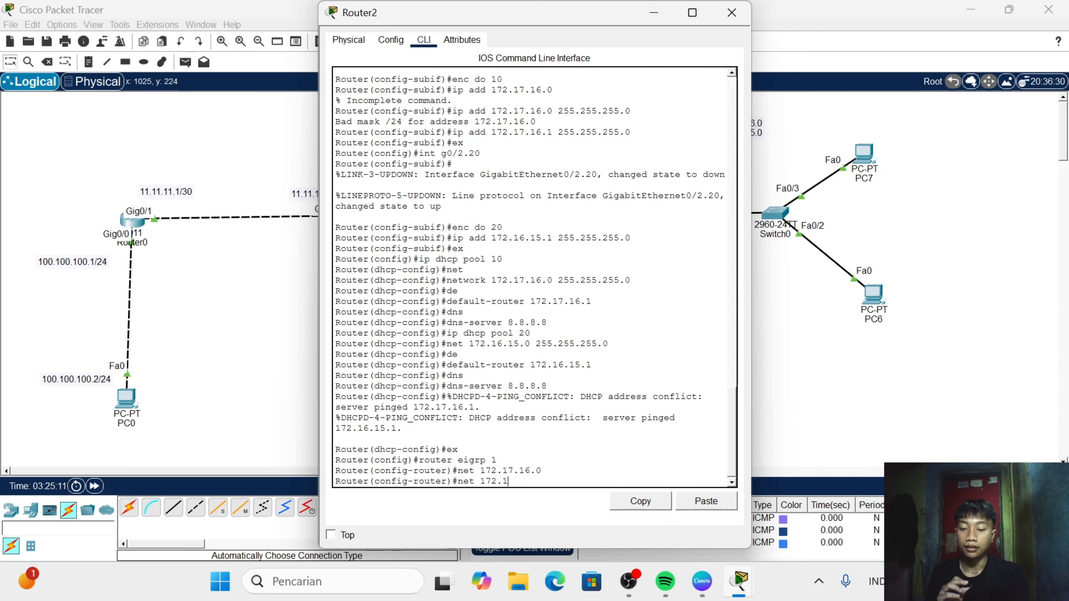
text(6.15)
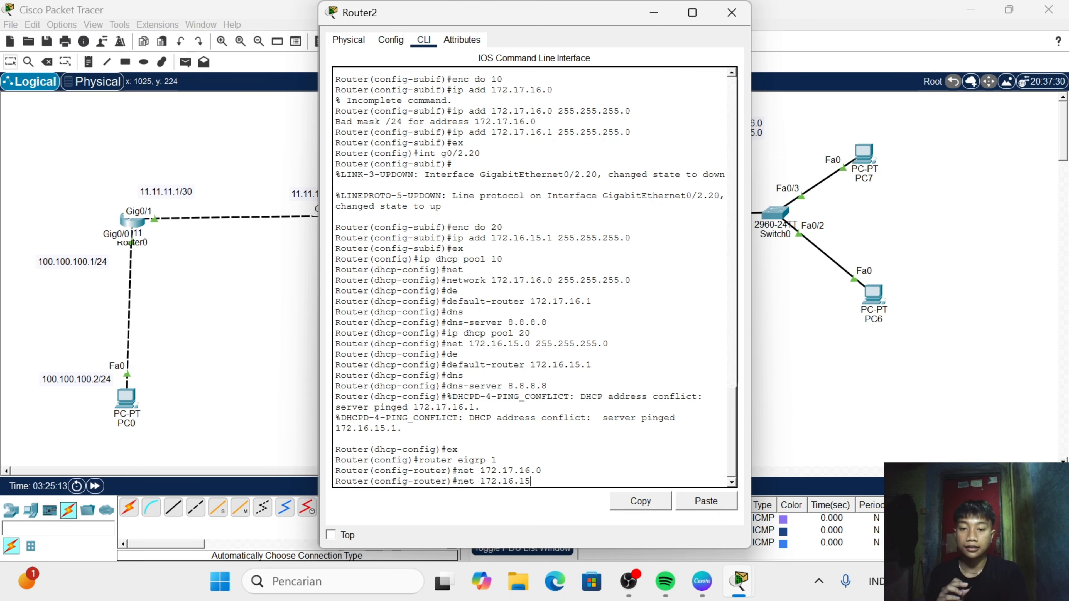
text(.0)
key(Return)
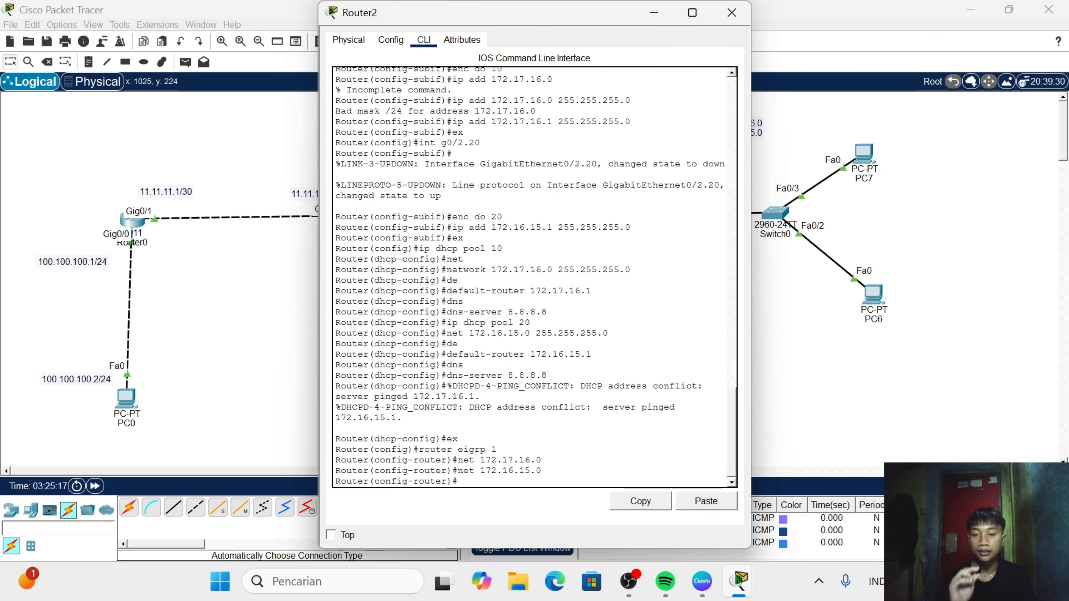
- Display the IP routing table on Router2 from router configuration mode and close its window
text(do)
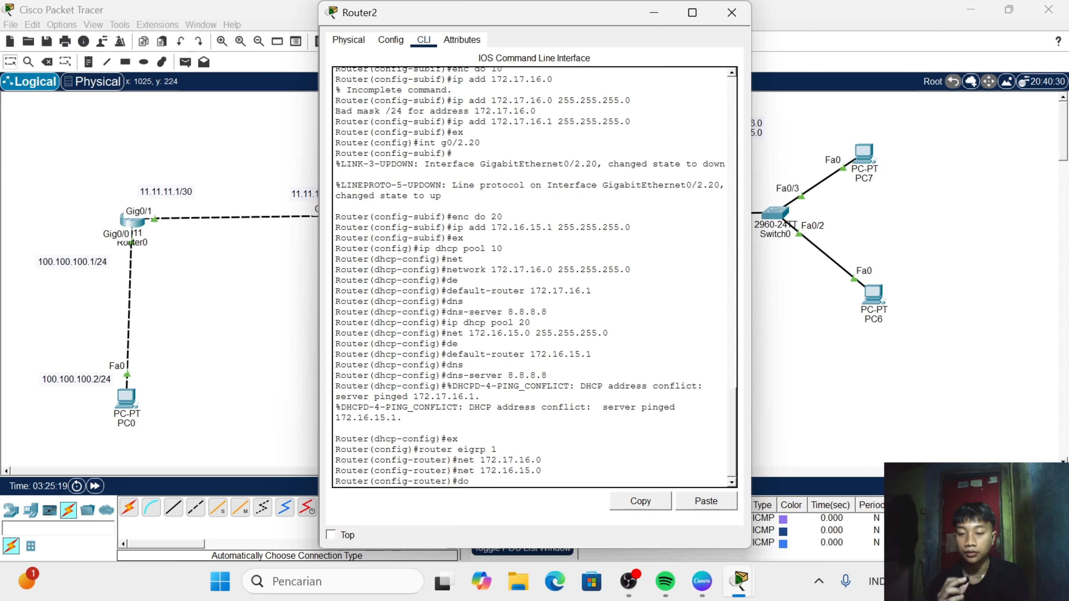
text( sh)
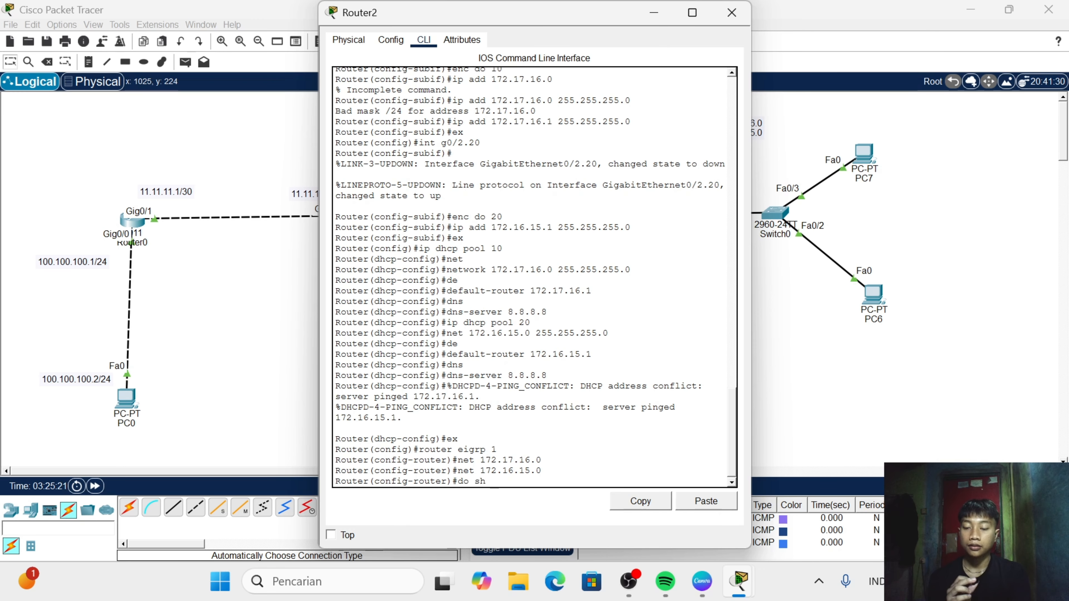
text( ip rou)
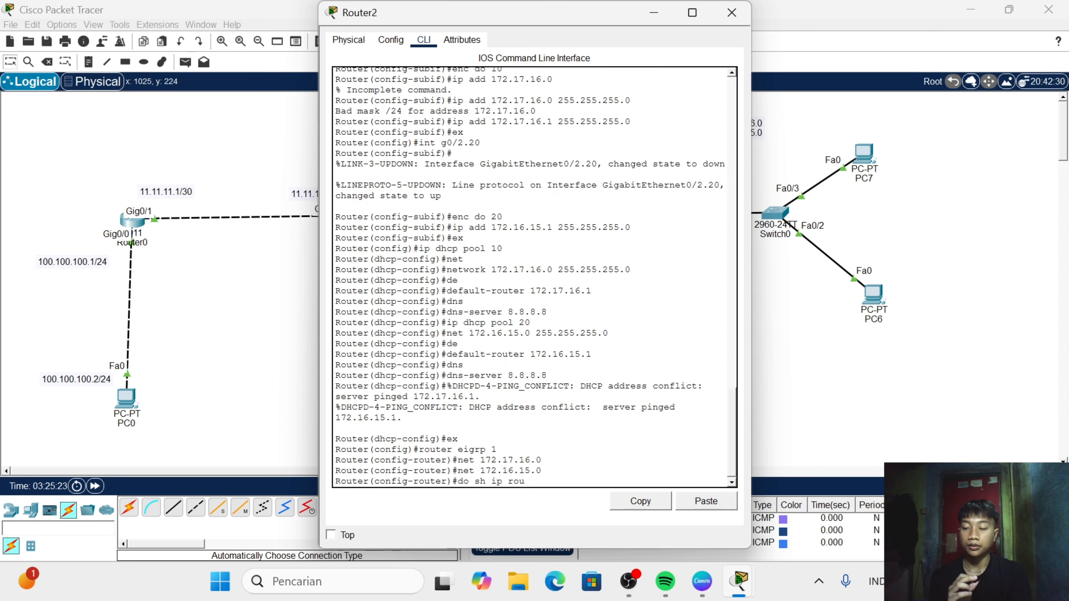
key(Tab)
key(Return)
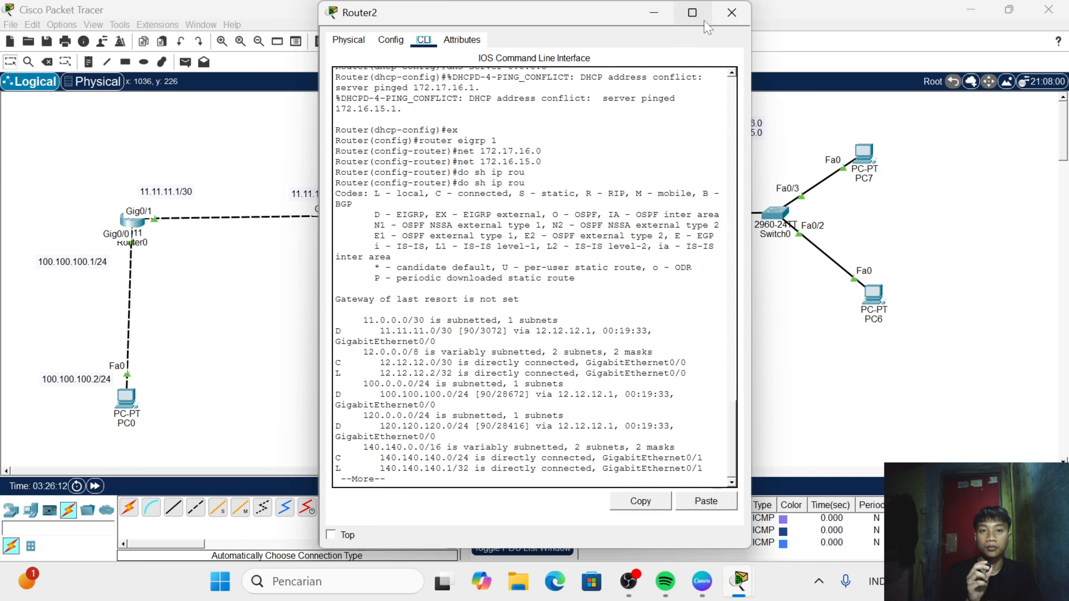
click(733, 16)
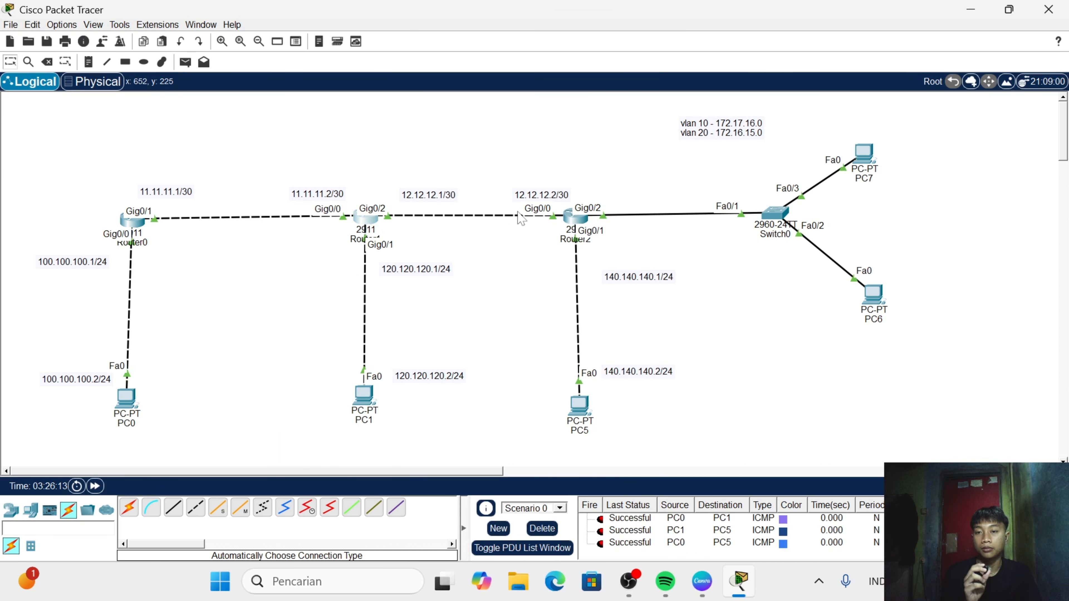
- Open Router1's command line and enter global configuration mode
click(364, 220)
key(Return)
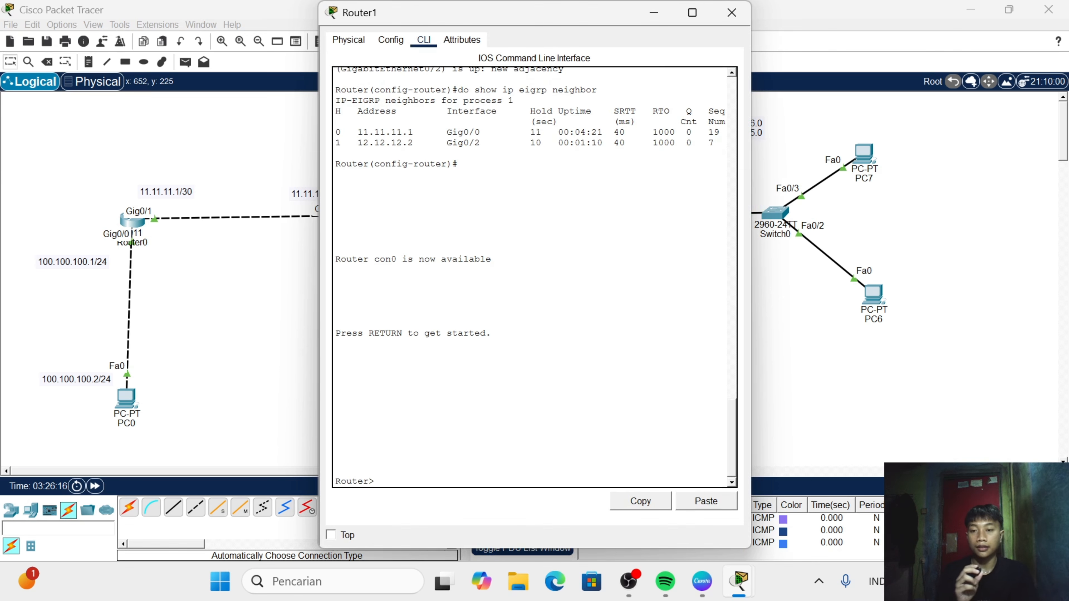
text(en)
key(Return)
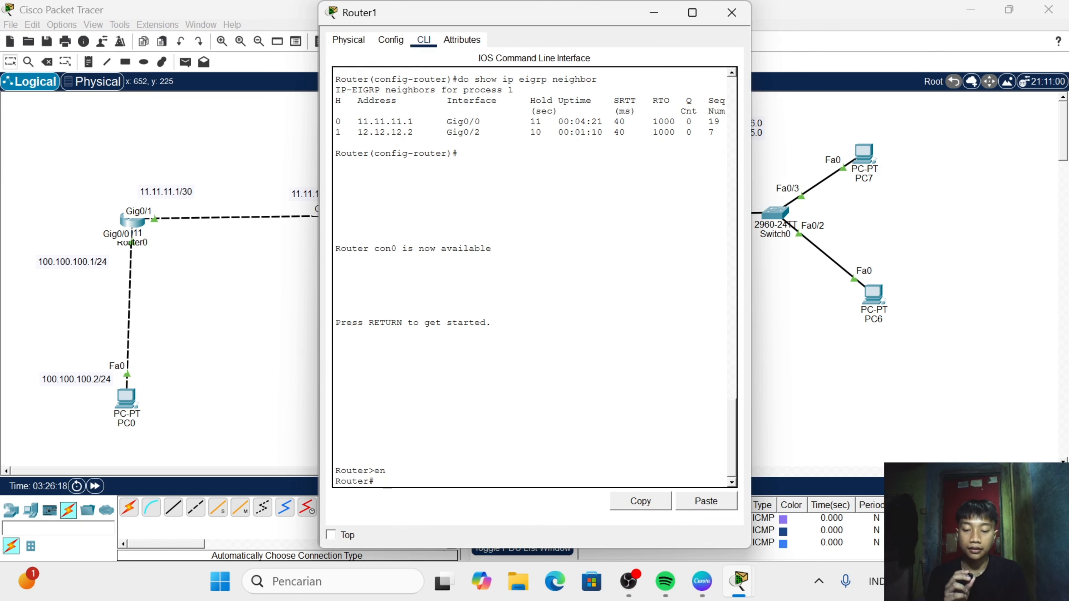
text(conf t)
key(Return)
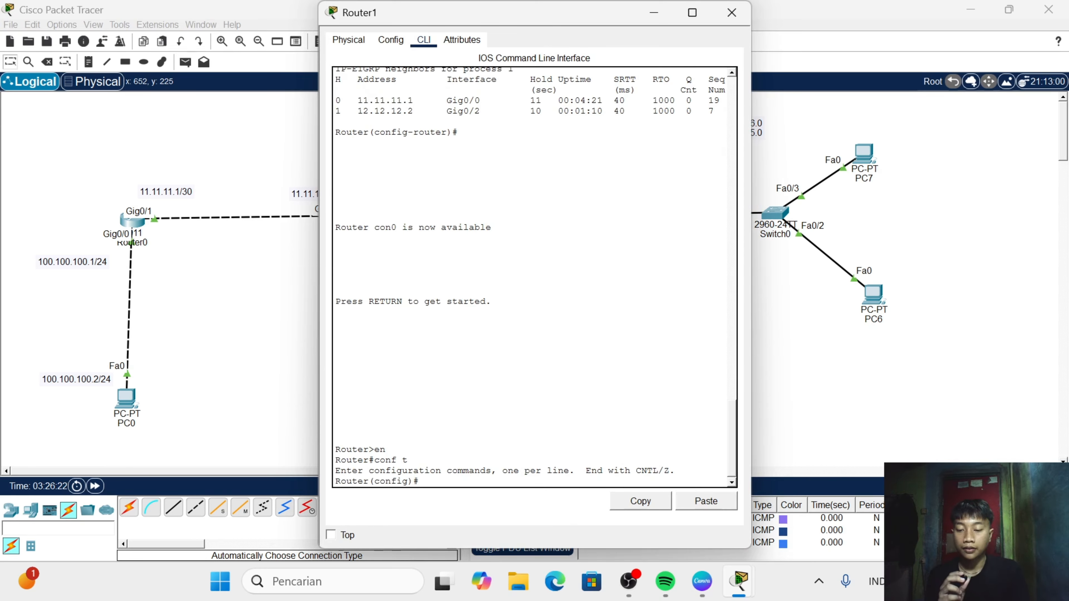
- Display Router1's IP routing table, examine the EIGRP routes to the VLAN 10 and VLAN 20 networks, and close the window
text(do show)
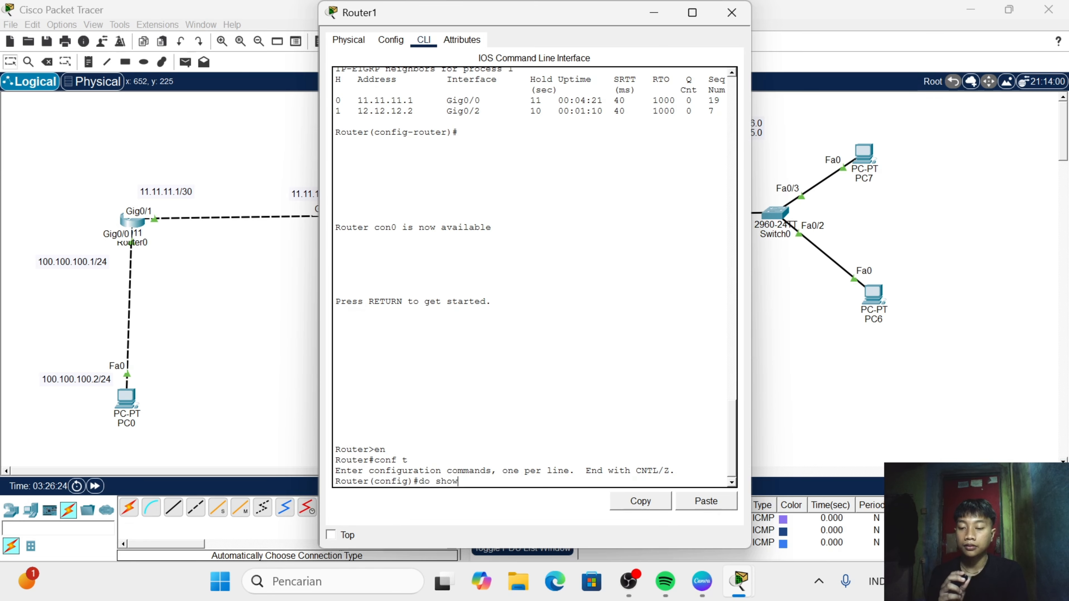
text( ip rou)
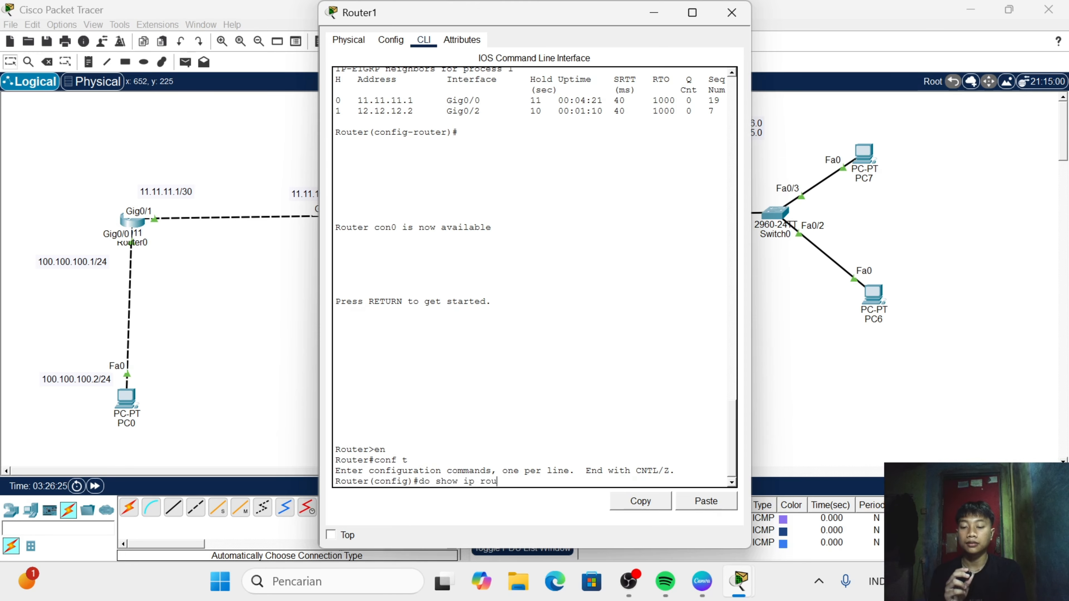
key(Tab)
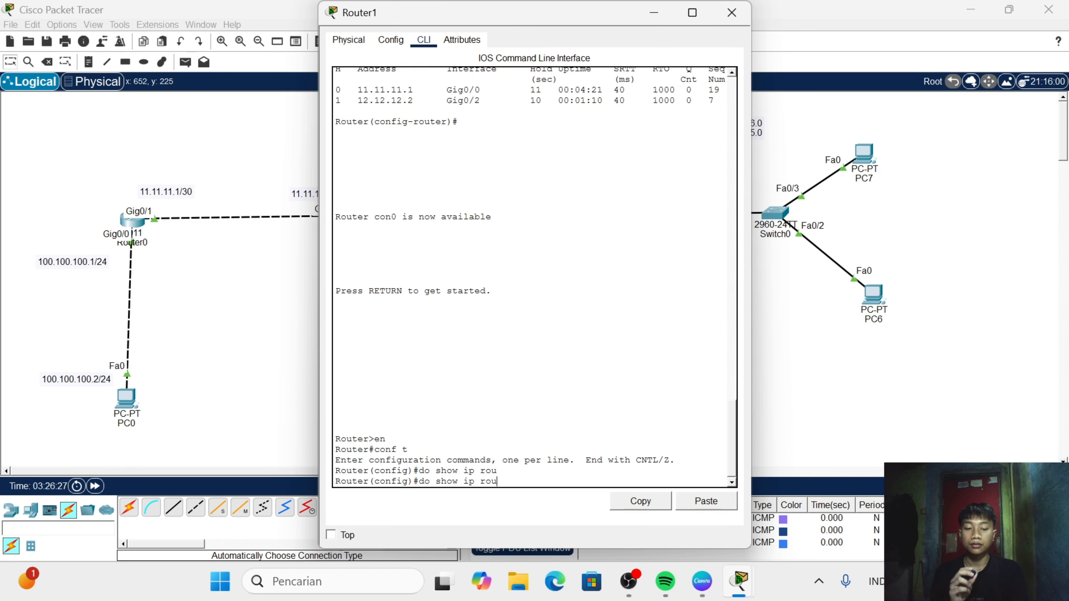
key(Return)
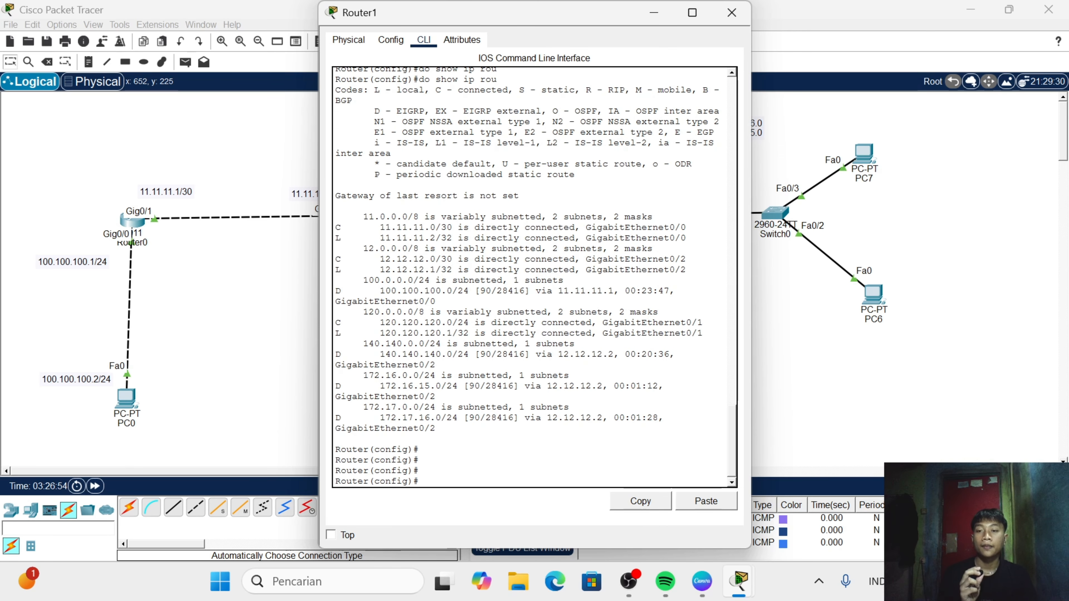
key(Return)
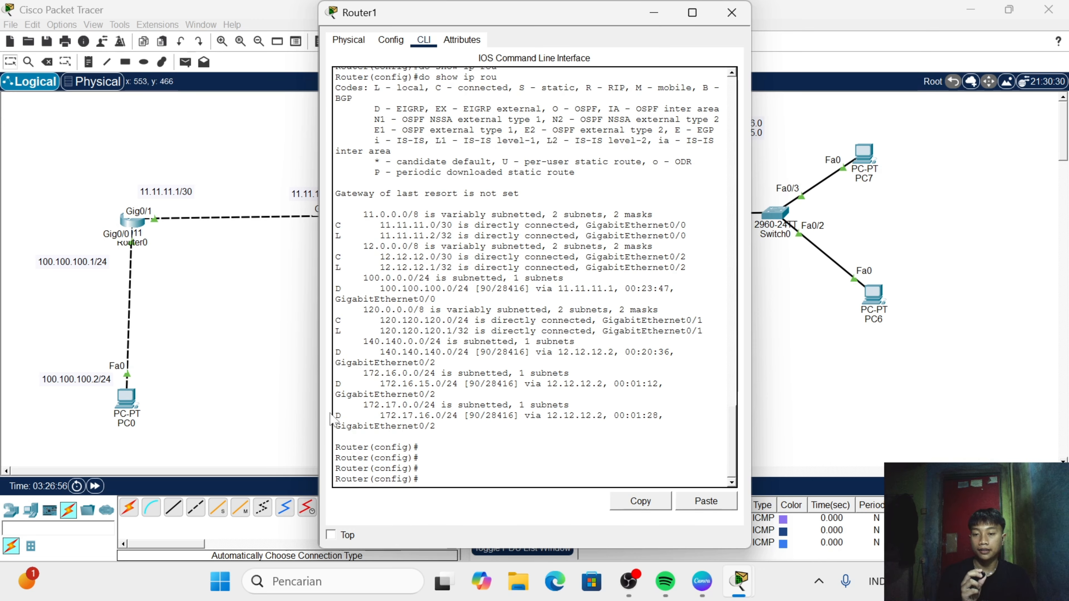
drag(357, 405, 397, 395)
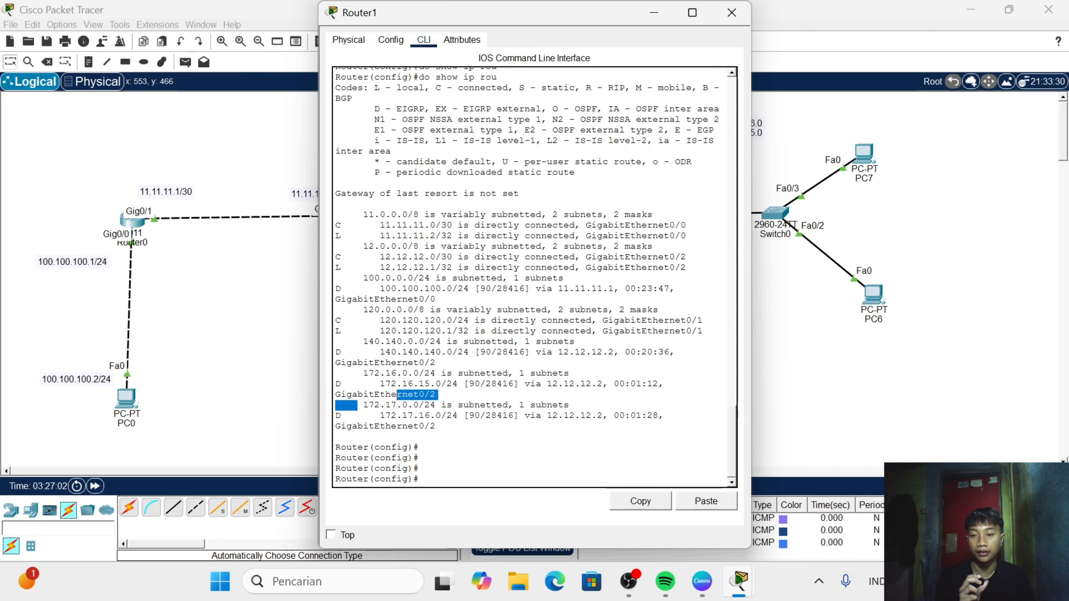
drag(375, 384, 430, 383)
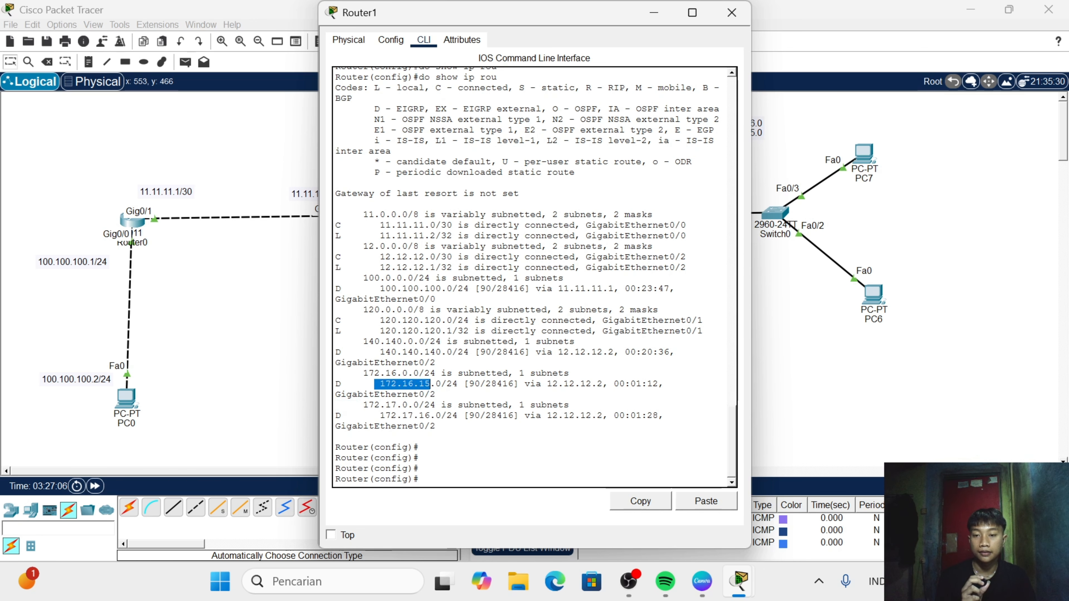
drag(380, 416, 447, 415)
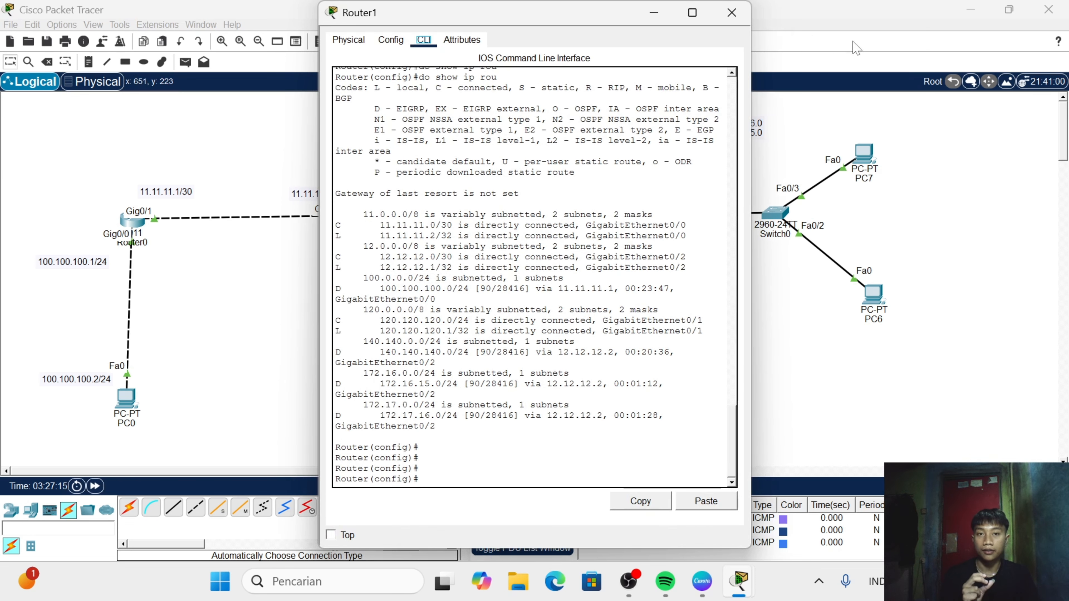
click(732, 13)
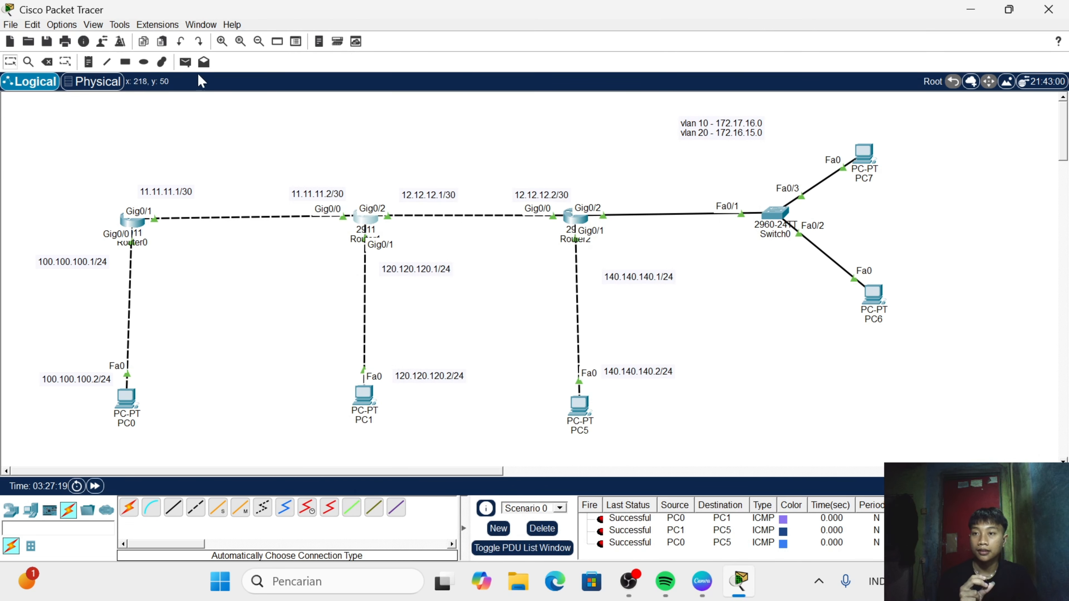
- Send a simple PDU from PC5 to PC6, check its status in the PDU list, and fire it again
click(185, 62)
click(580, 405)
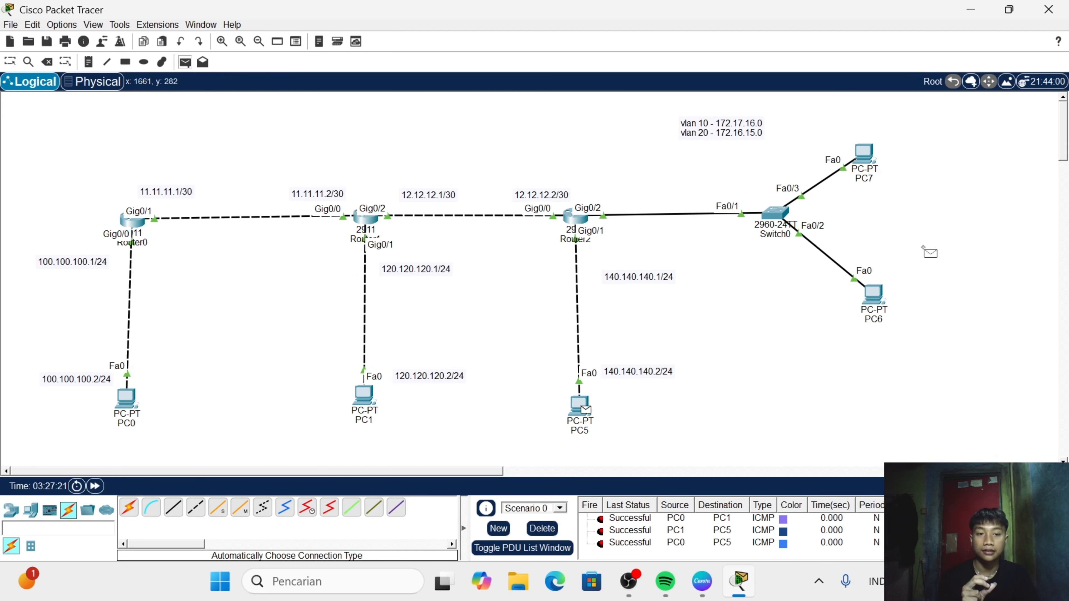
click(873, 295)
scroll(673, 547, down, 1)
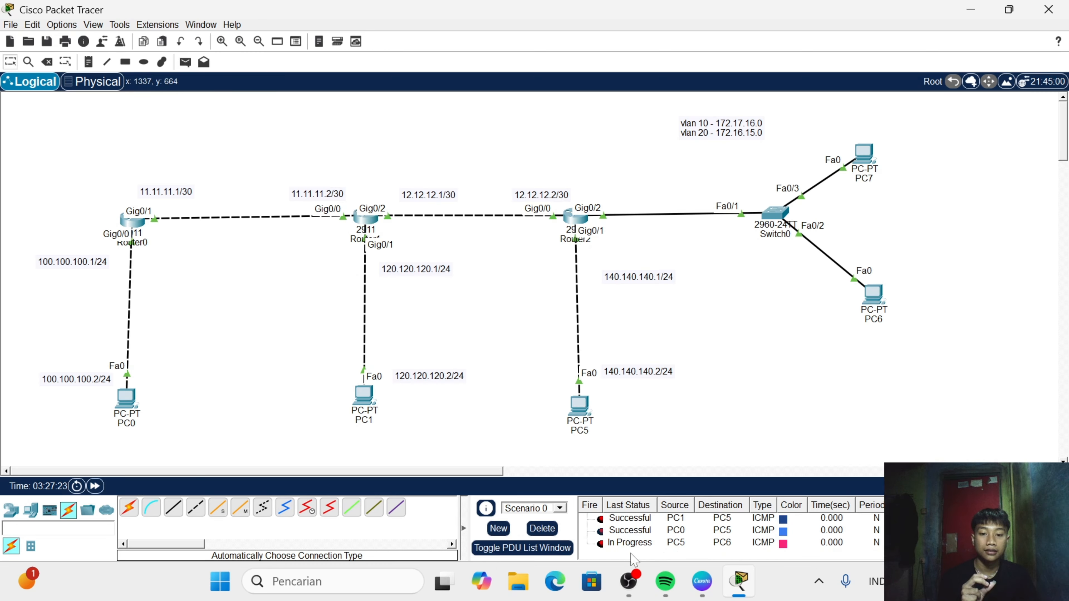
click(599, 546)
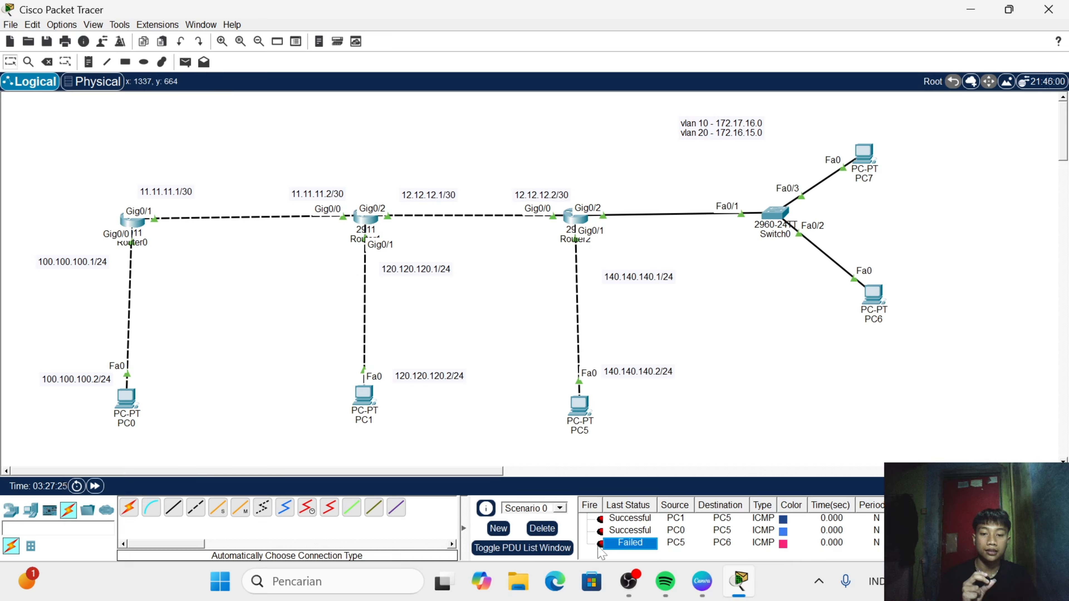
double_click(600, 544)
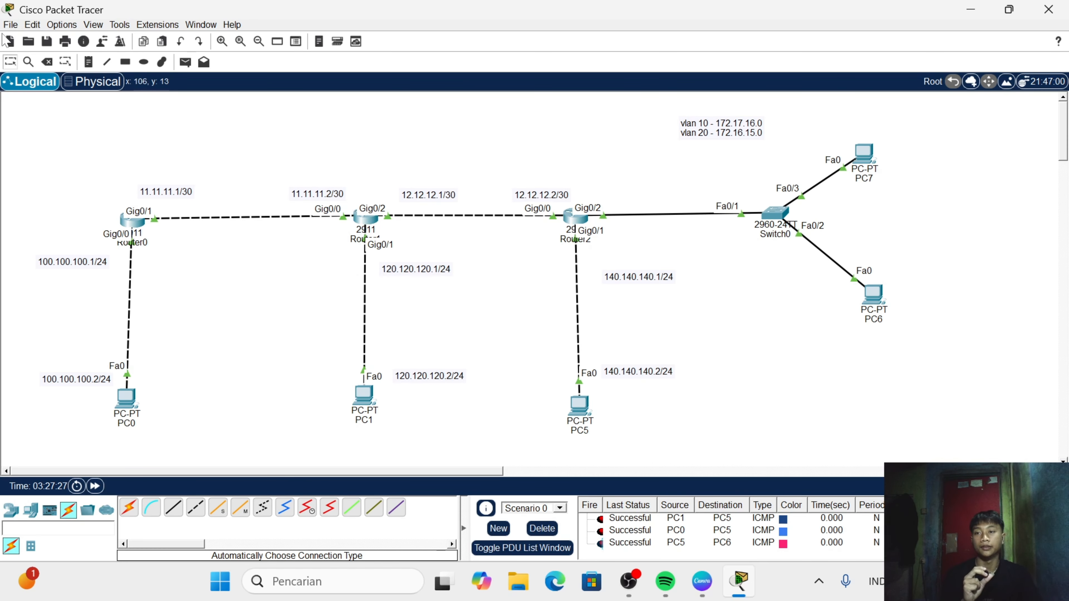
- Send a simple PDU from PC0 to PC6 and check its status in the PDU list
click(185, 62)
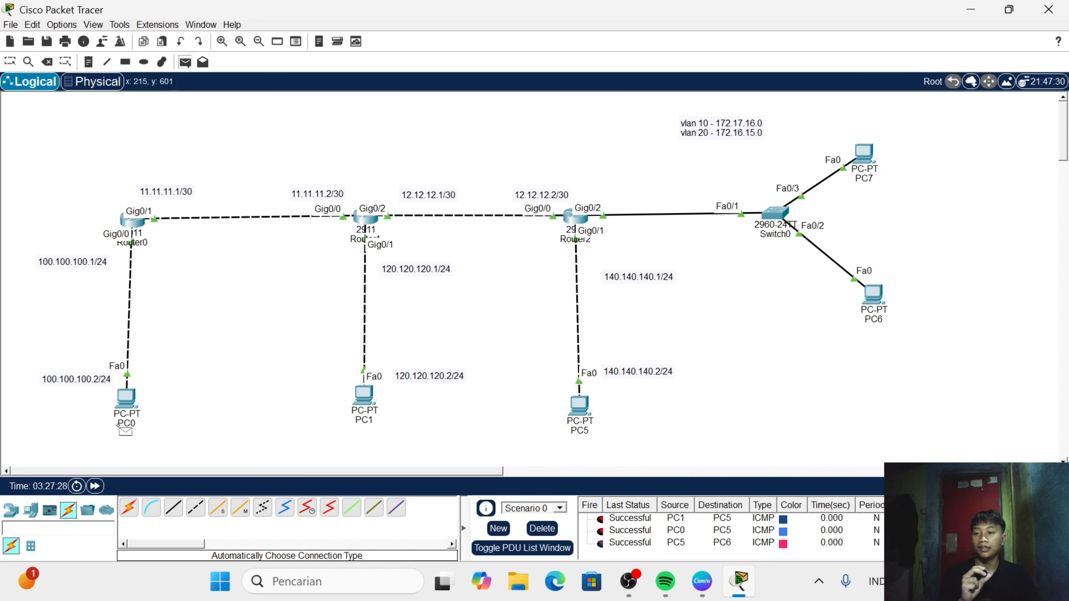
click(127, 400)
click(874, 296)
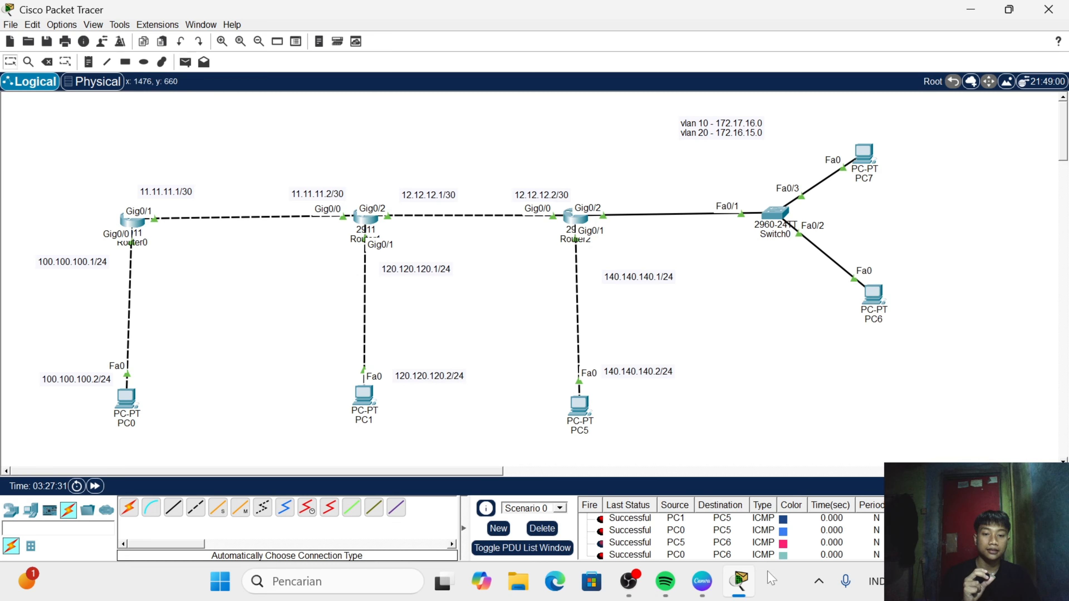
scroll(700, 555, down, 1)
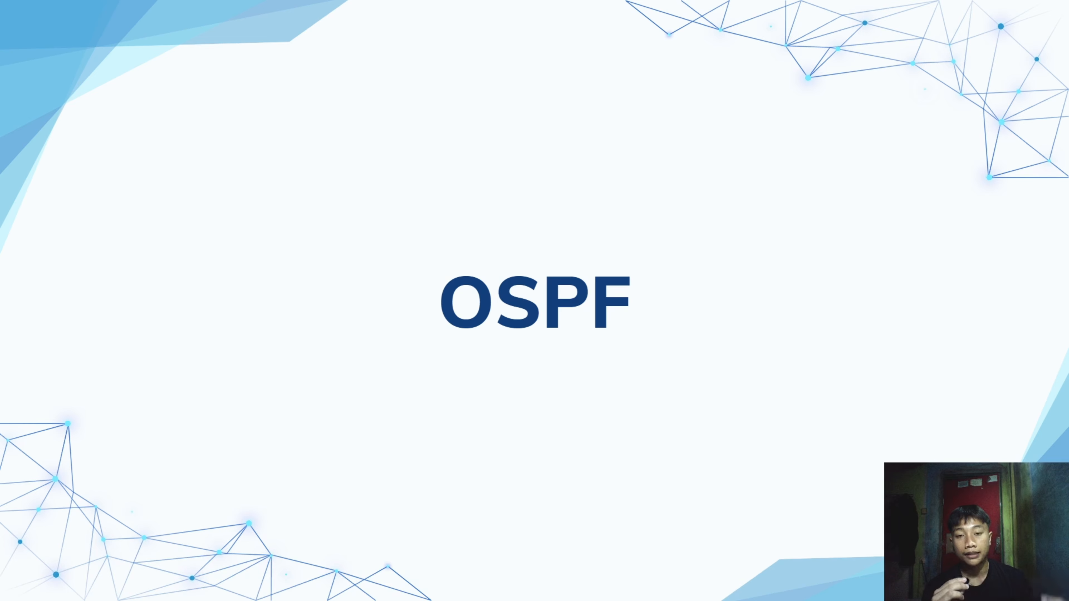
click(768, 388)
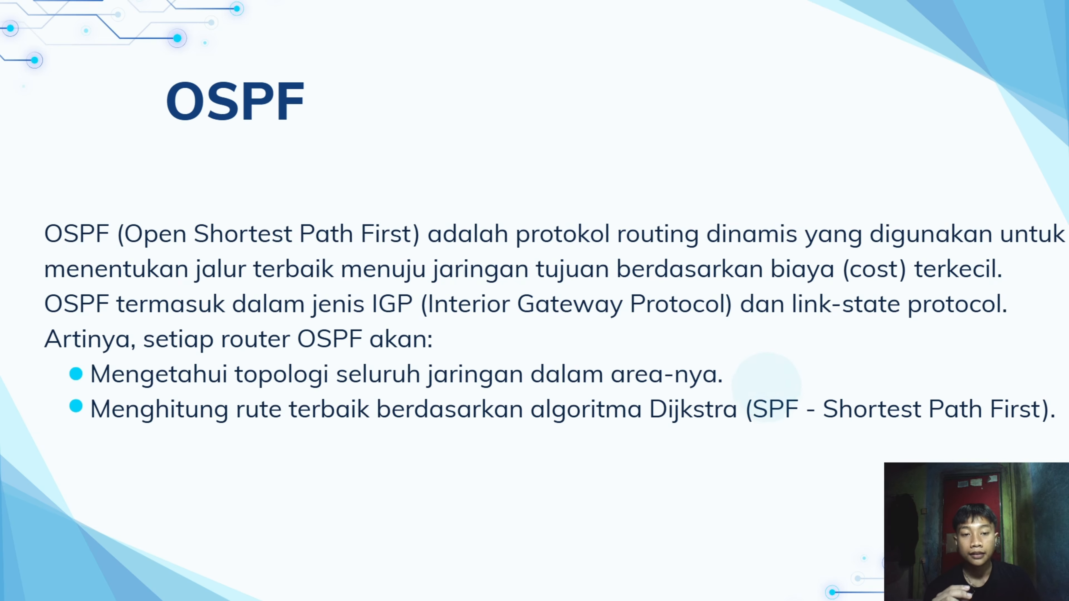
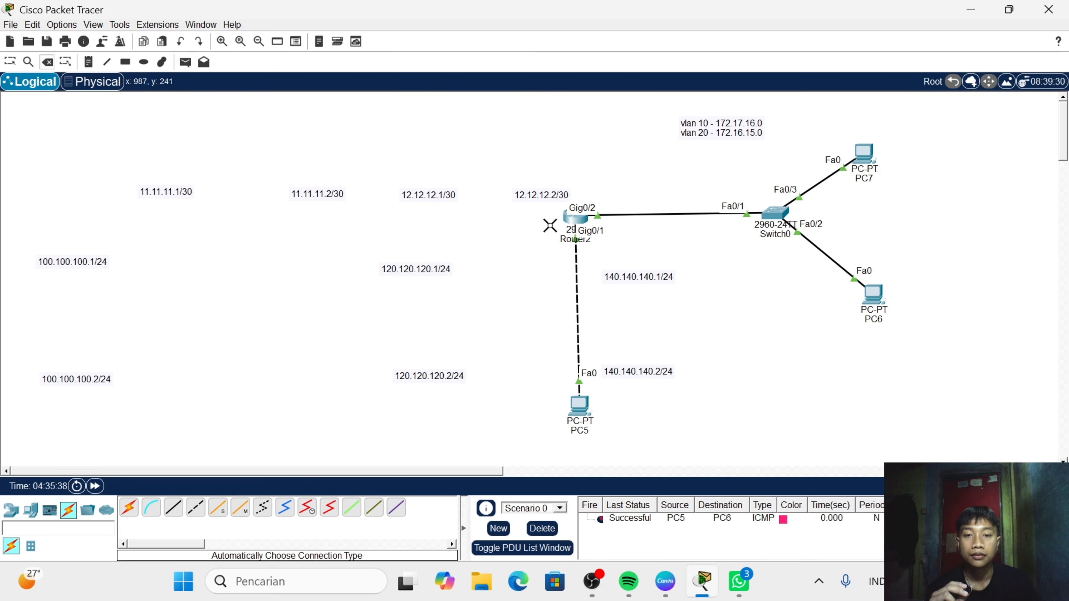
- Delete Router2 and PC5 from the workspace
click(10, 62)
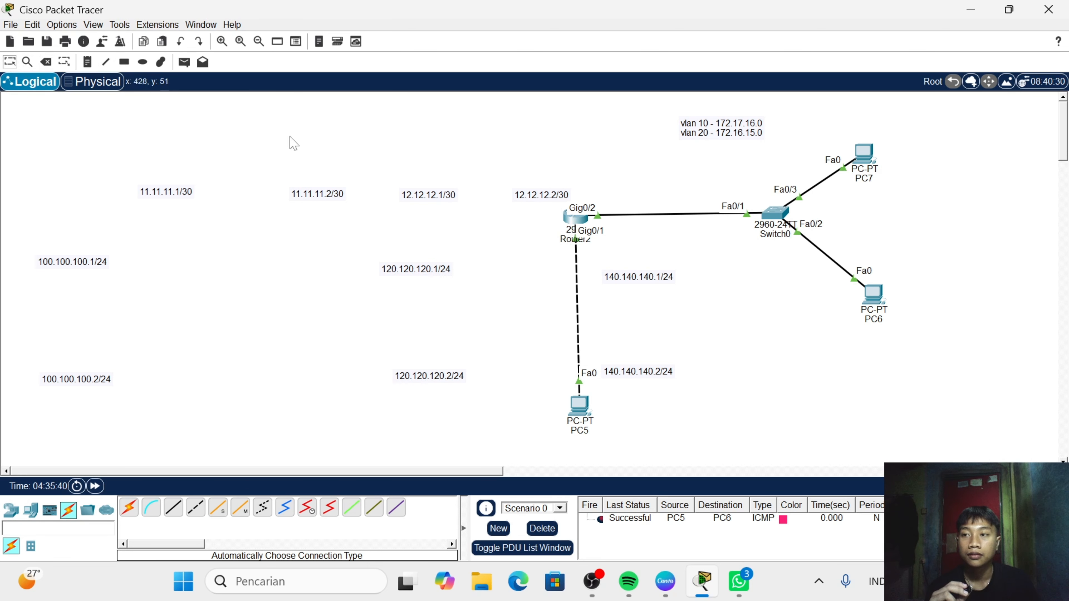
drag(537, 218, 587, 445)
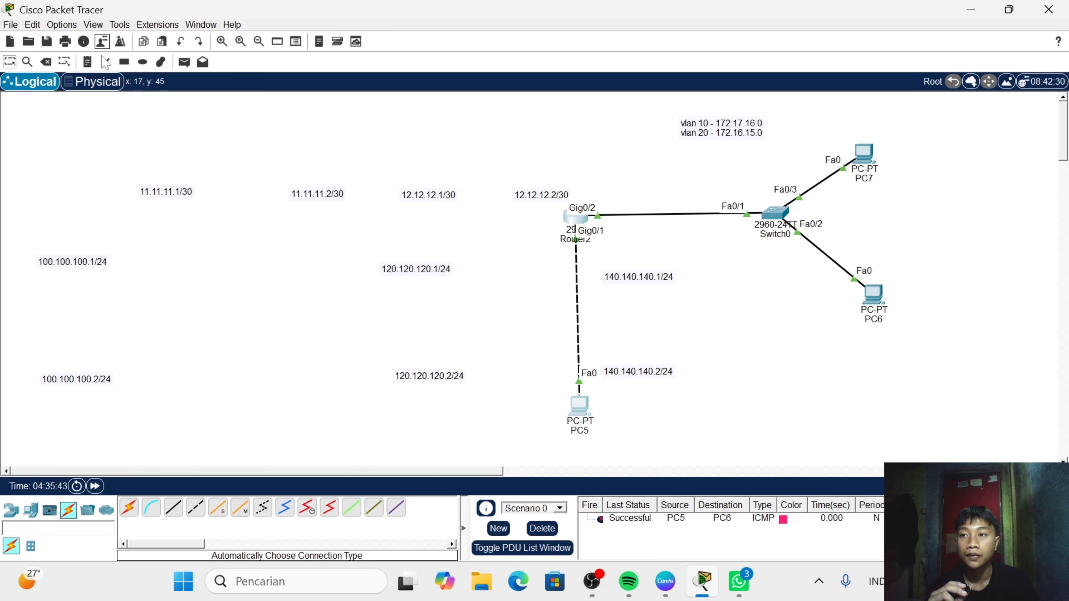
click(47, 61)
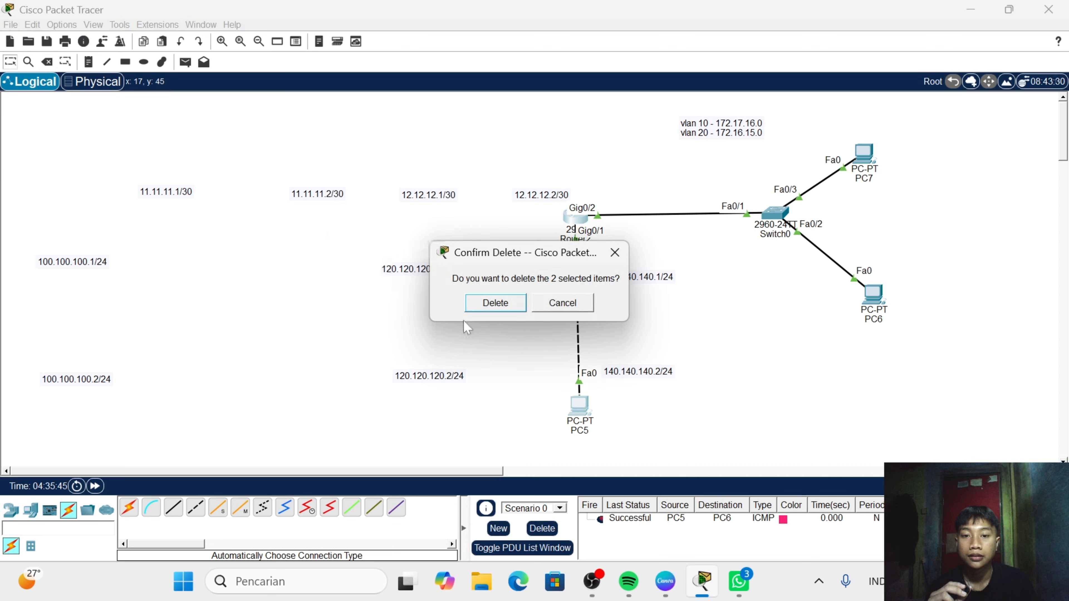
click(486, 303)
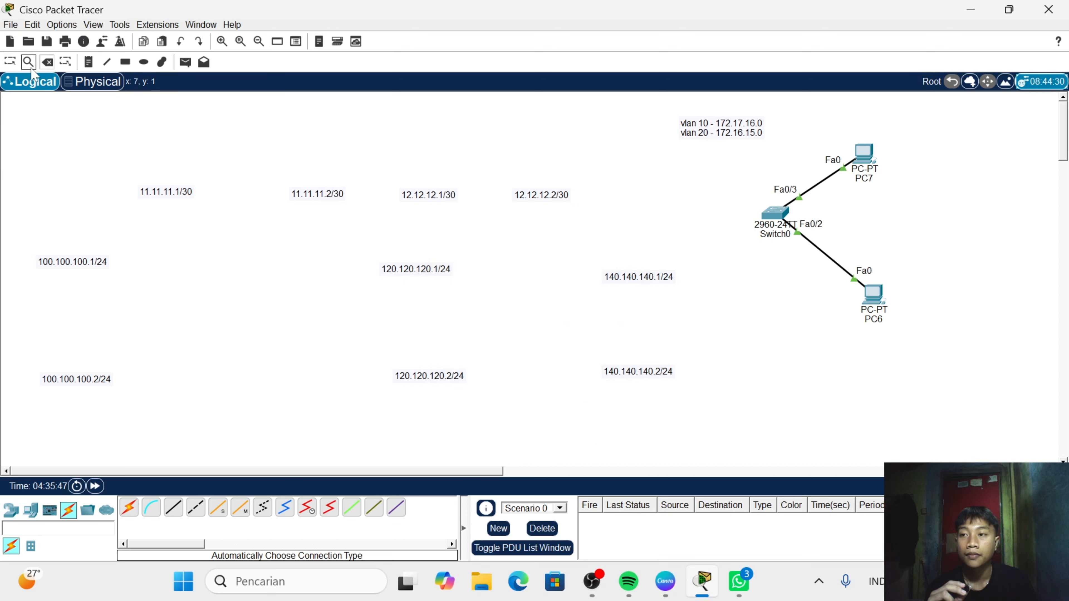
- Delete Switch0, PC6 and PC7 from the workspace
click(10, 62)
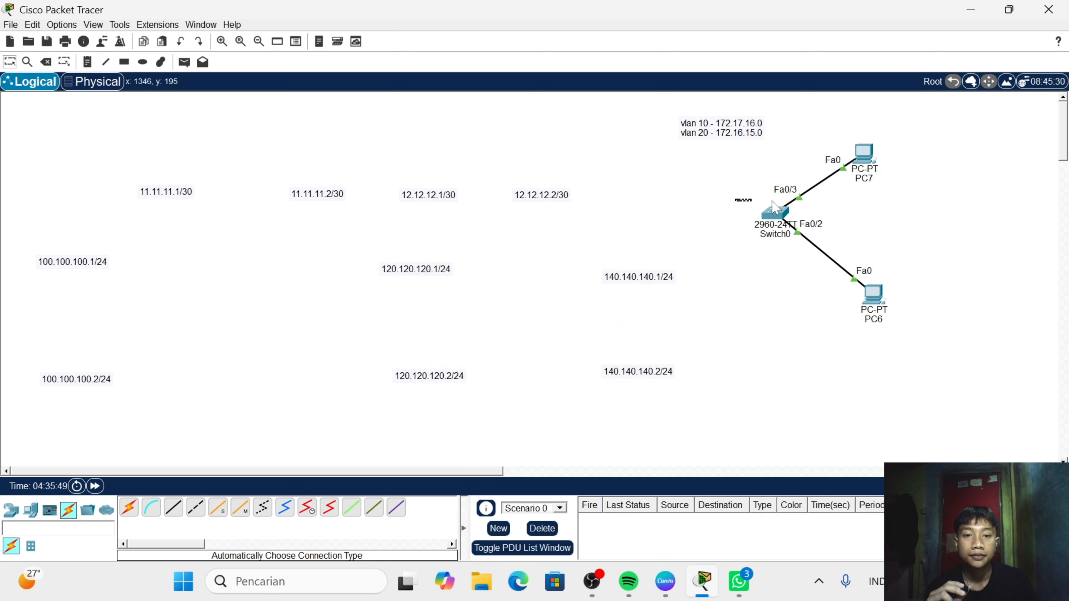
drag(735, 198, 951, 280)
drag(736, 156, 947, 320)
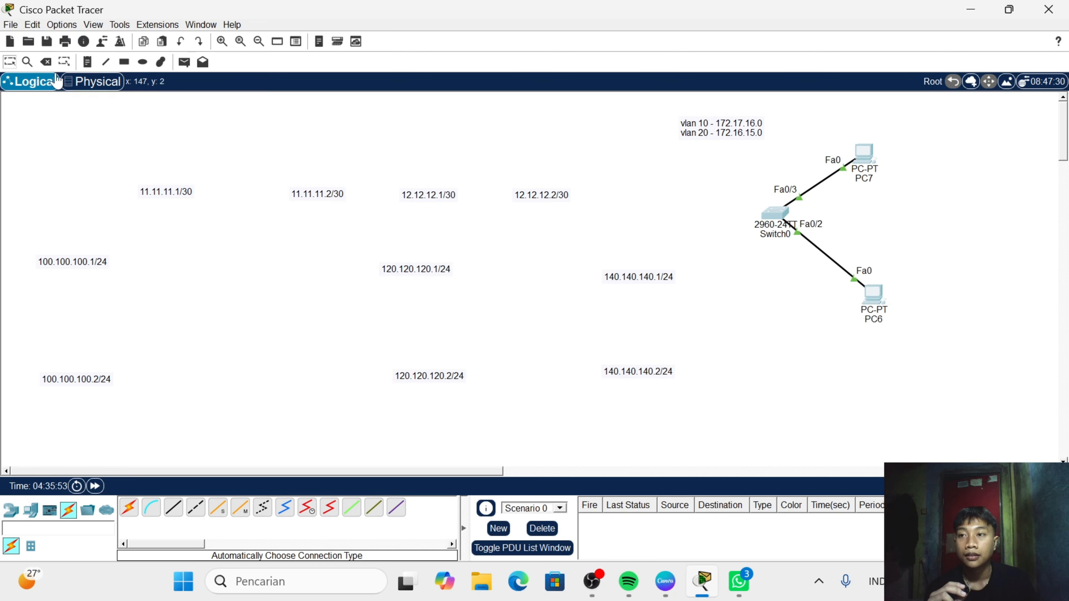
click(46, 61)
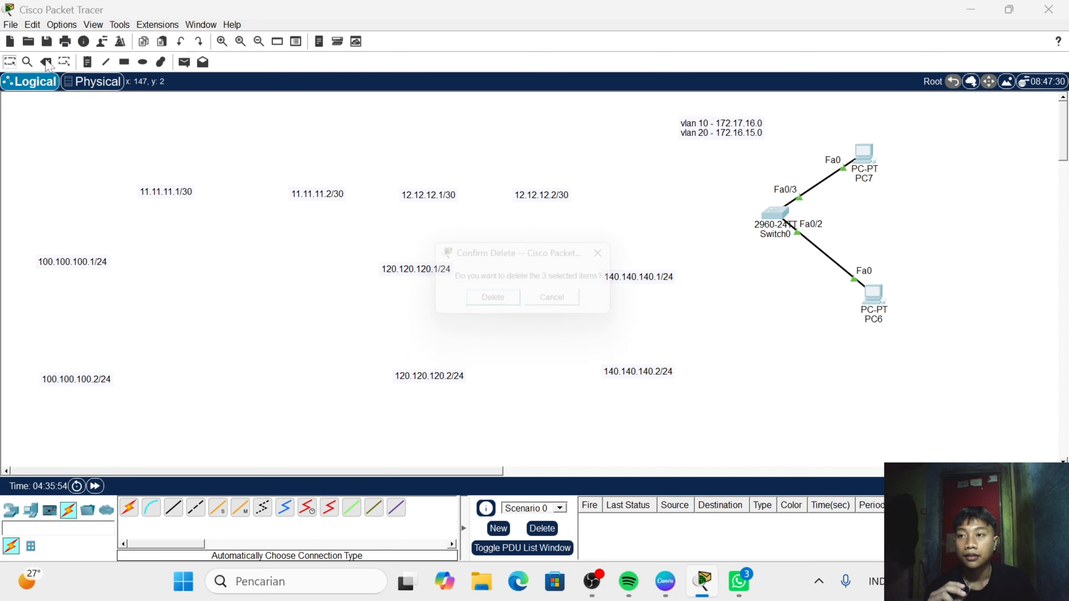
click(490, 304)
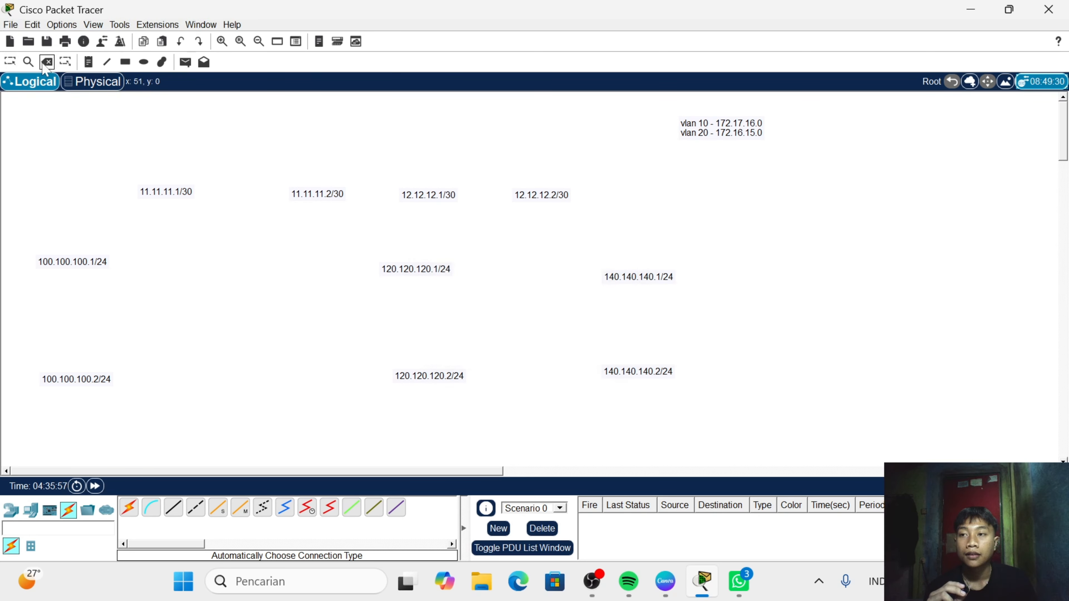
- Move the 12.12.12.x/30 and 140.140.140.x/24 address labels and the VLAN note aside to the far right of the workspace
click(9, 62)
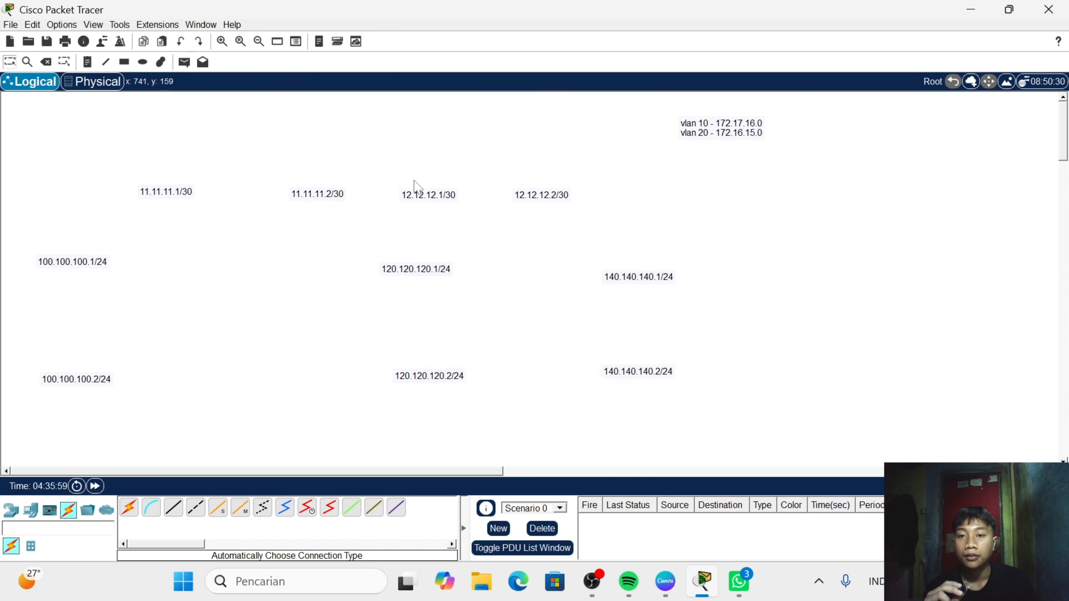
drag(391, 203, 564, 203)
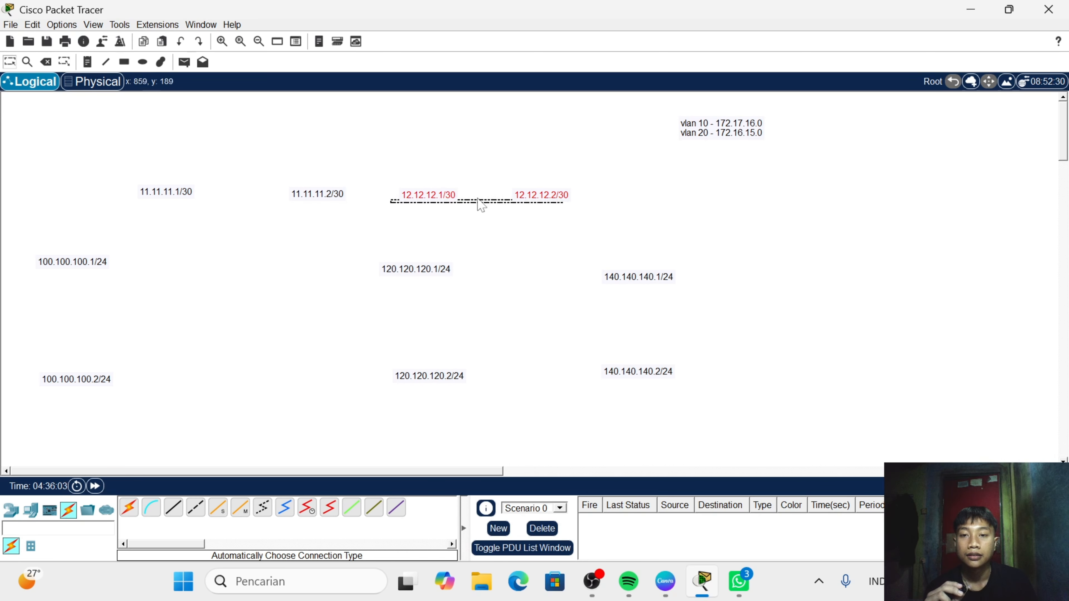
drag(432, 204, 860, 196)
click(564, 264)
drag(563, 264, 673, 436)
drag(630, 372, 992, 365)
drag(648, 115, 732, 165)
drag(695, 131, 932, 135)
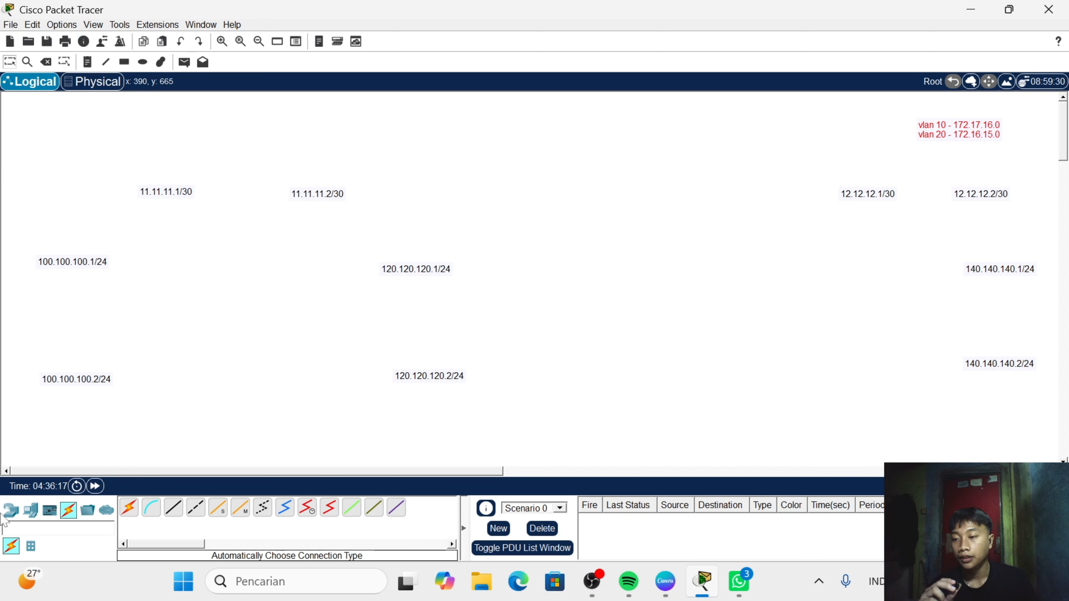
- Place two 2911 routers, one above the 100.100.100.1/24 label and one above the 120.120.120.1/24 label
click(11, 510)
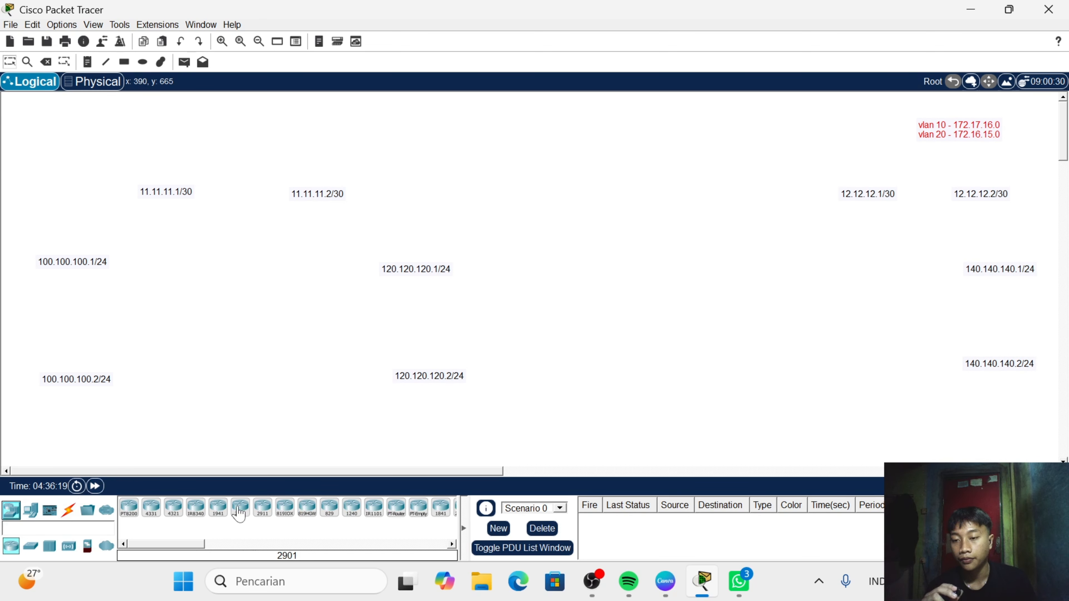
click(255, 515)
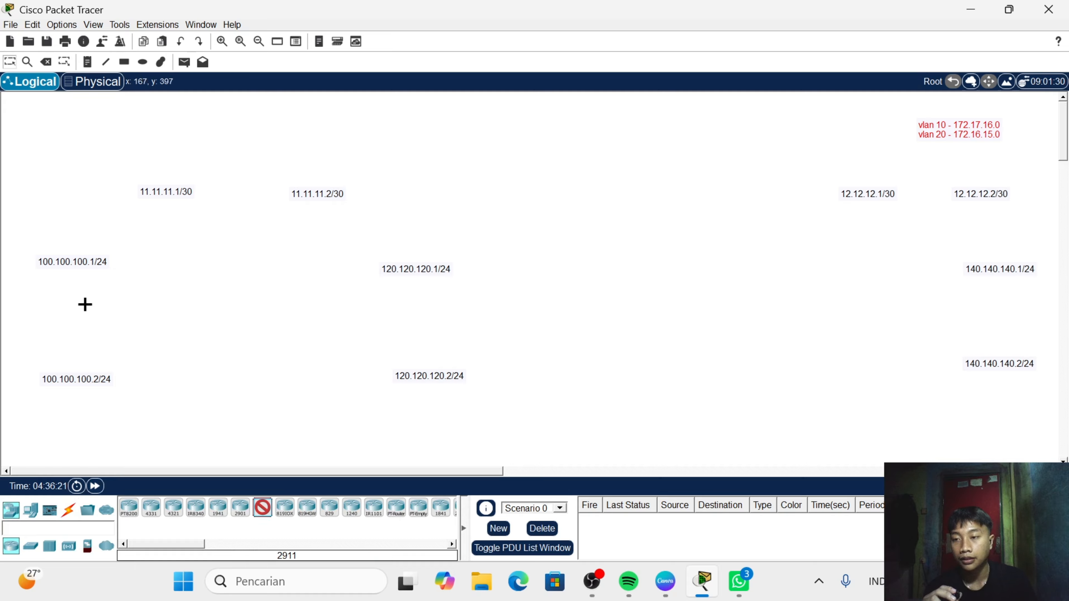
click(76, 228)
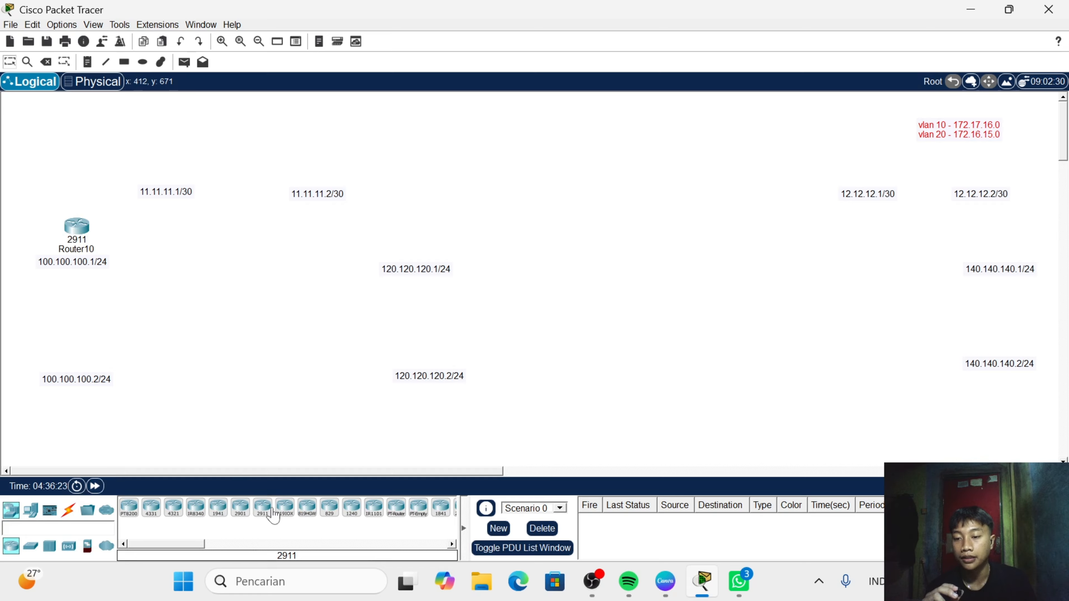
click(263, 508)
click(408, 226)
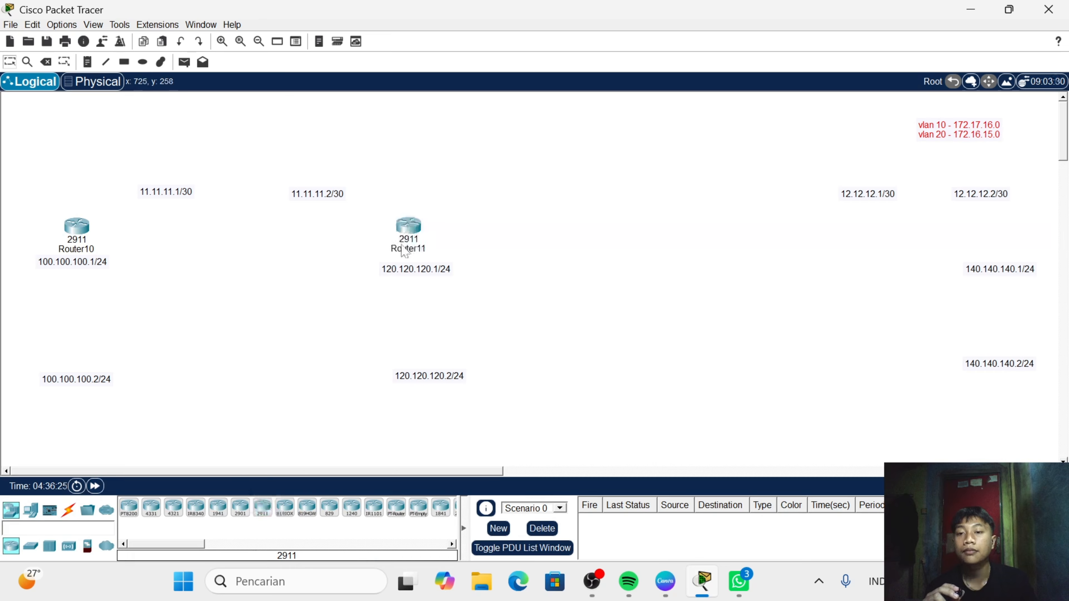
- Add two PCs, one above the 100.100.100.2/24 label and one above the 120.120.120.2/24 label
click(33, 511)
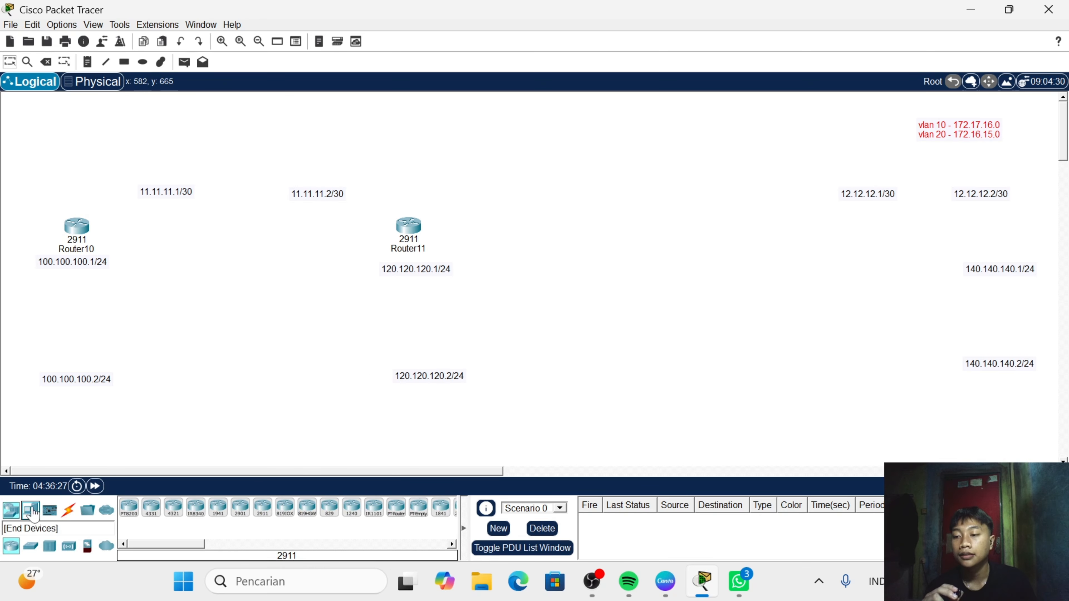
click(129, 508)
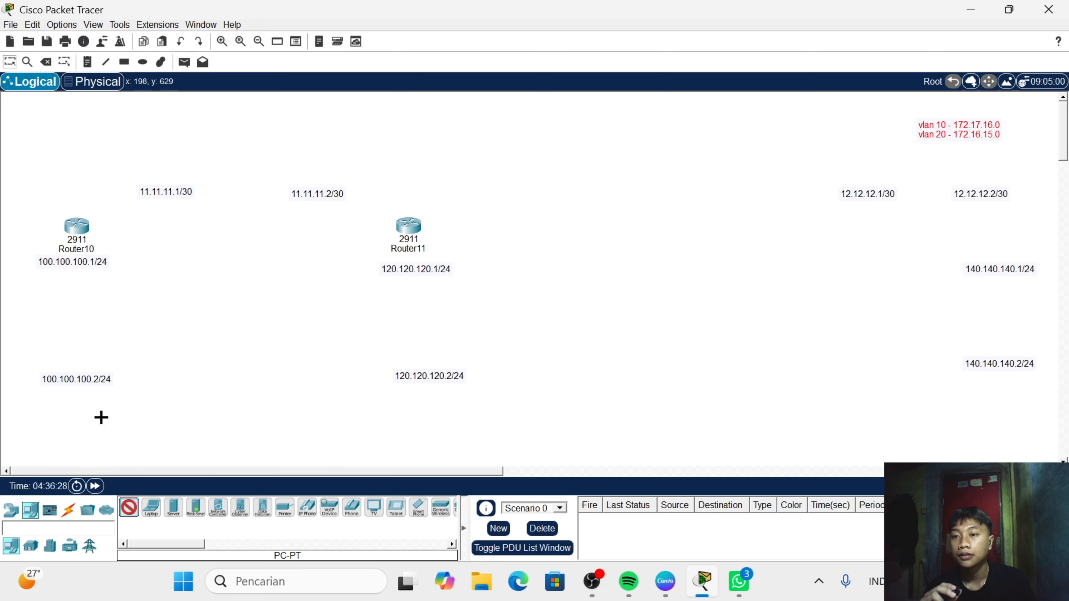
click(72, 352)
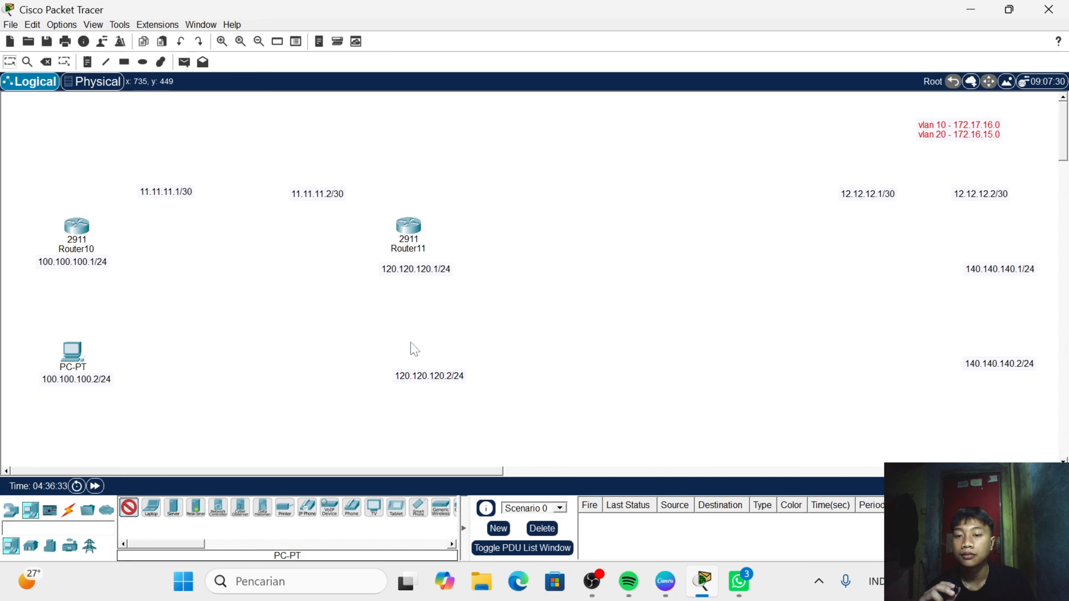
click(408, 344)
- Use automatically chosen cables to connect the 100.100.100.2/24 PC to Router10, Router10 to Router11, and PC9 to Router11
click(68, 510)
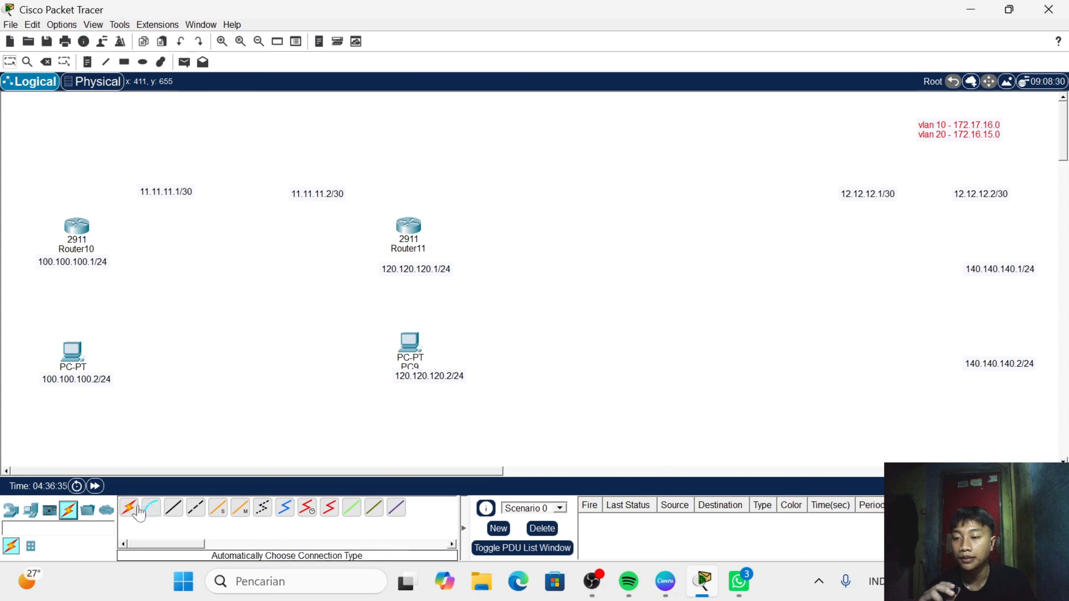
click(130, 508)
click(77, 227)
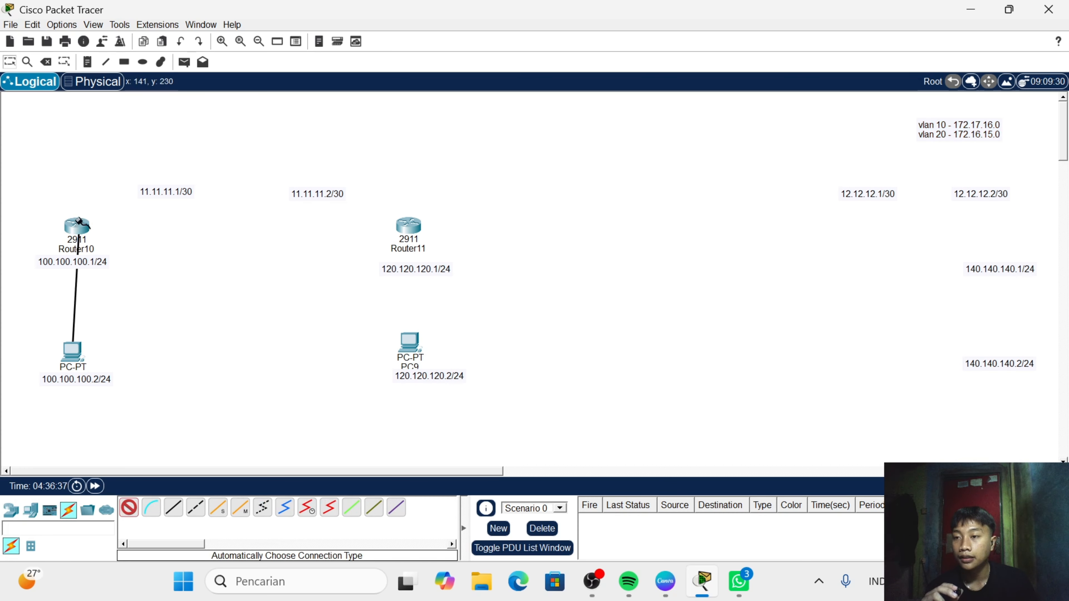
click(130, 509)
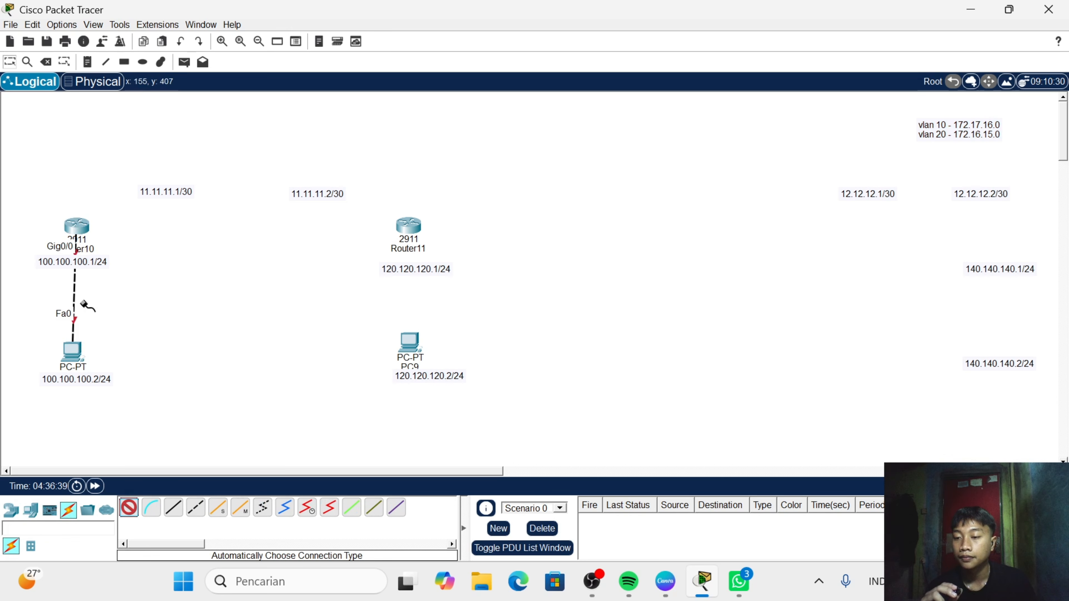
click(82, 224)
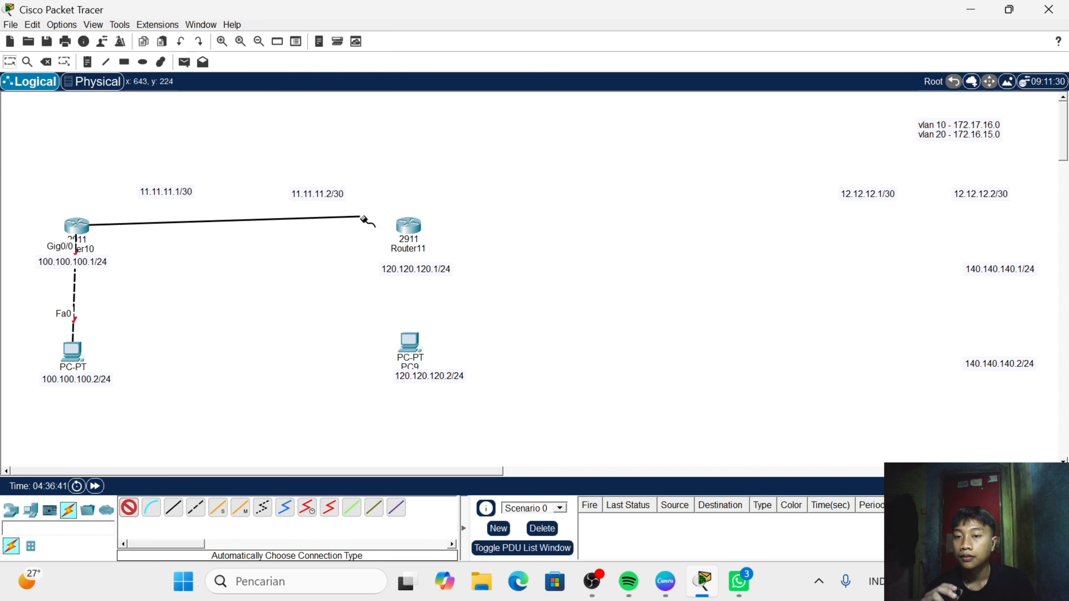
click(406, 225)
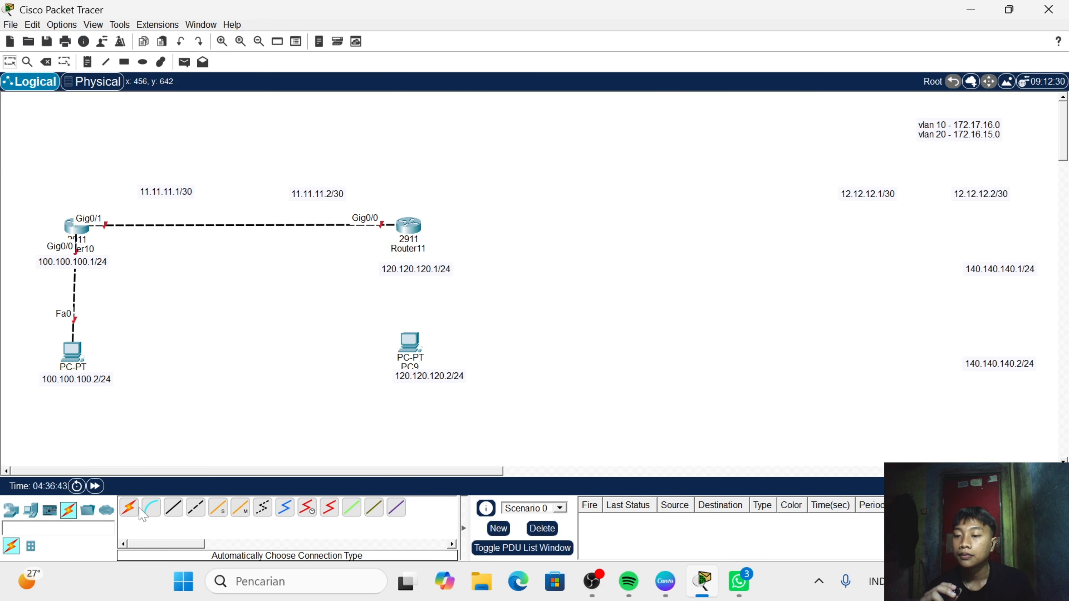
click(129, 508)
click(409, 342)
click(404, 244)
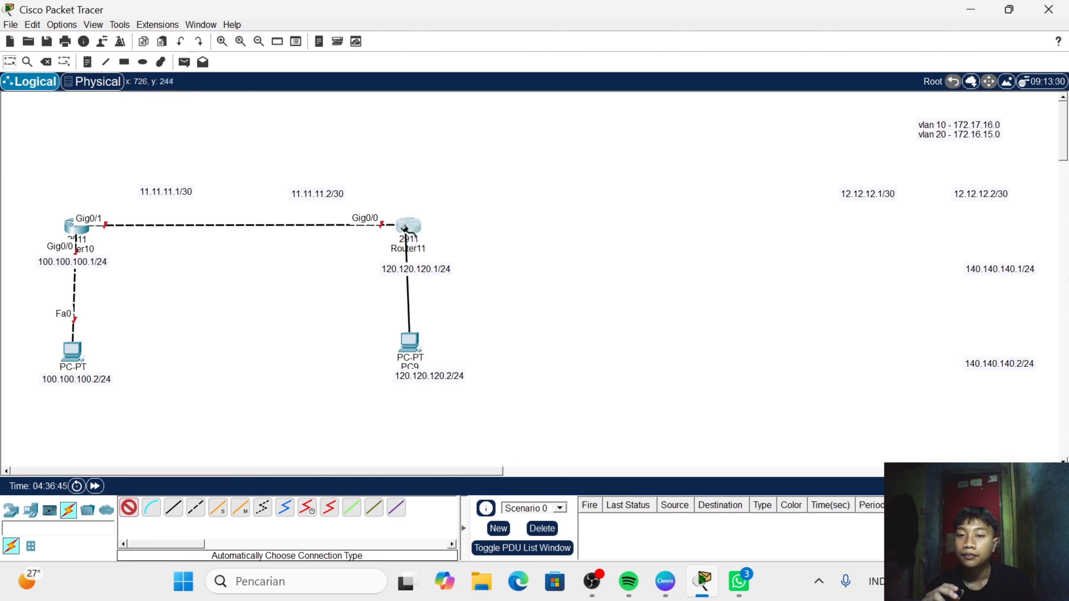
- Move Router11, PC9 and their address labels closer to Router10, keeping the two routers level
drag(284, 175, 543, 413)
drag(404, 234, 335, 228)
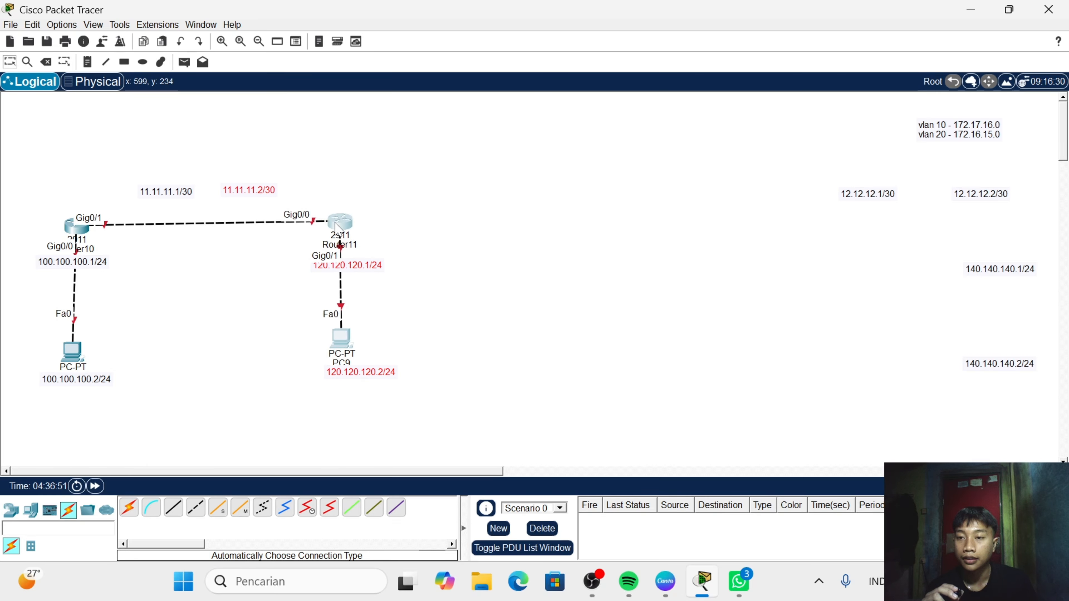
click(490, 287)
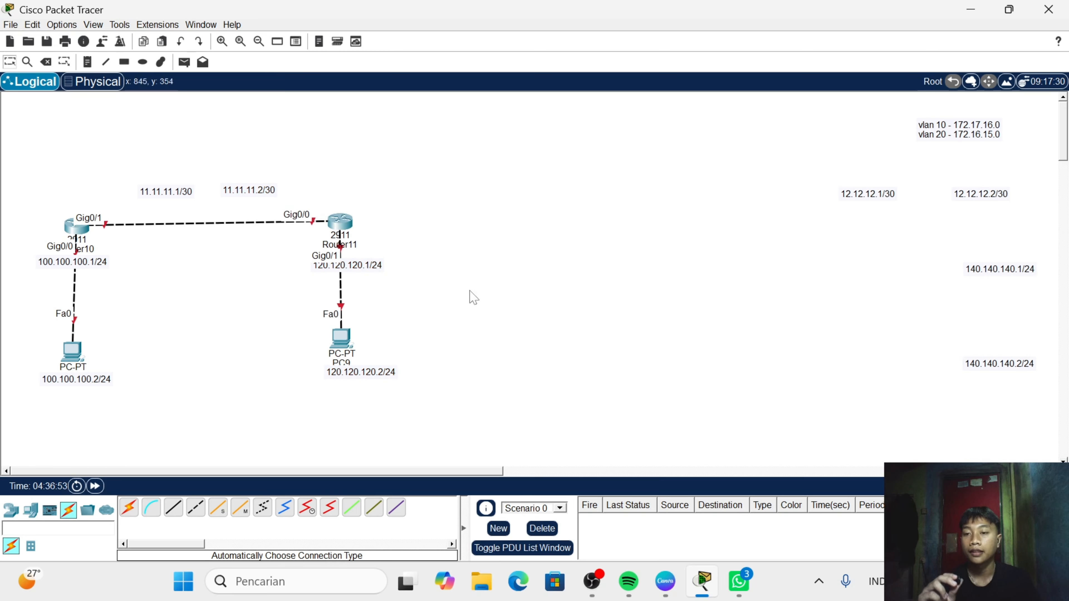
drag(310, 201, 408, 422)
drag(342, 232, 317, 226)
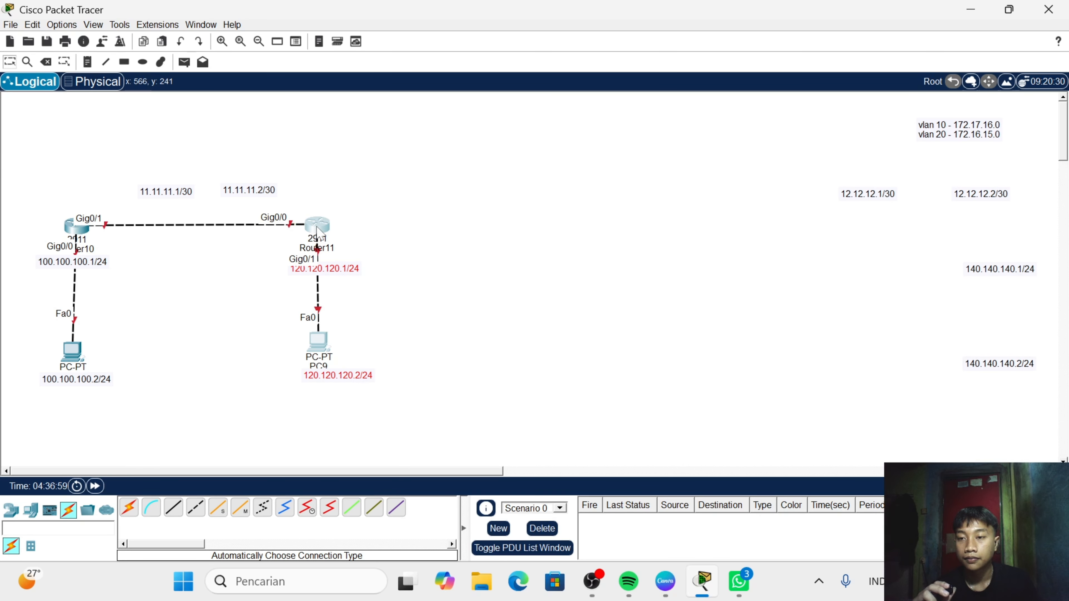
click(428, 244)
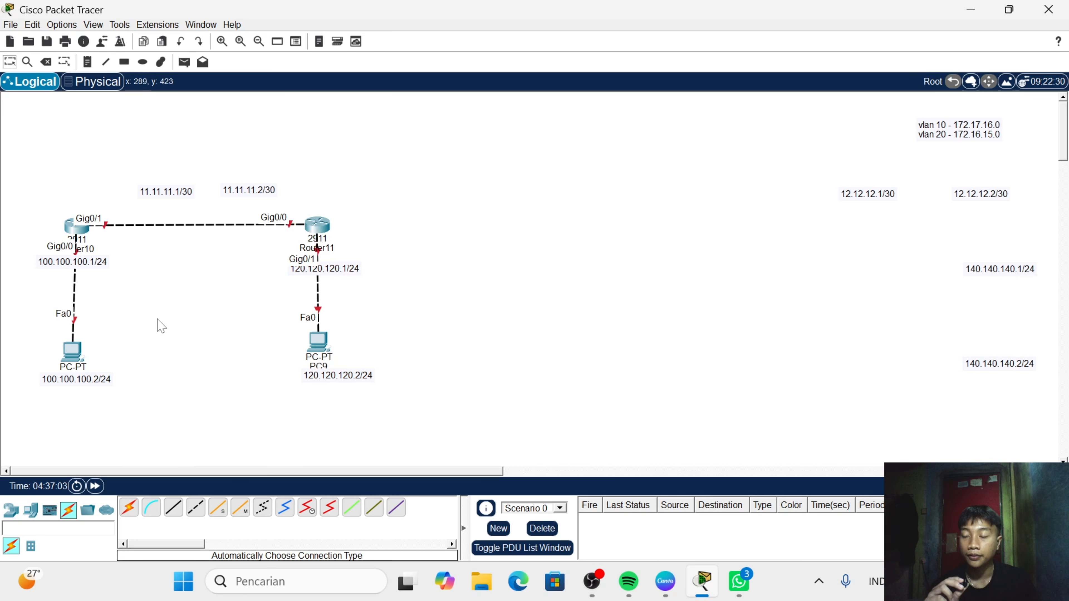
- Open Router10's command line, decline the initial configuration dialog, and enter global configuration mode
click(77, 232)
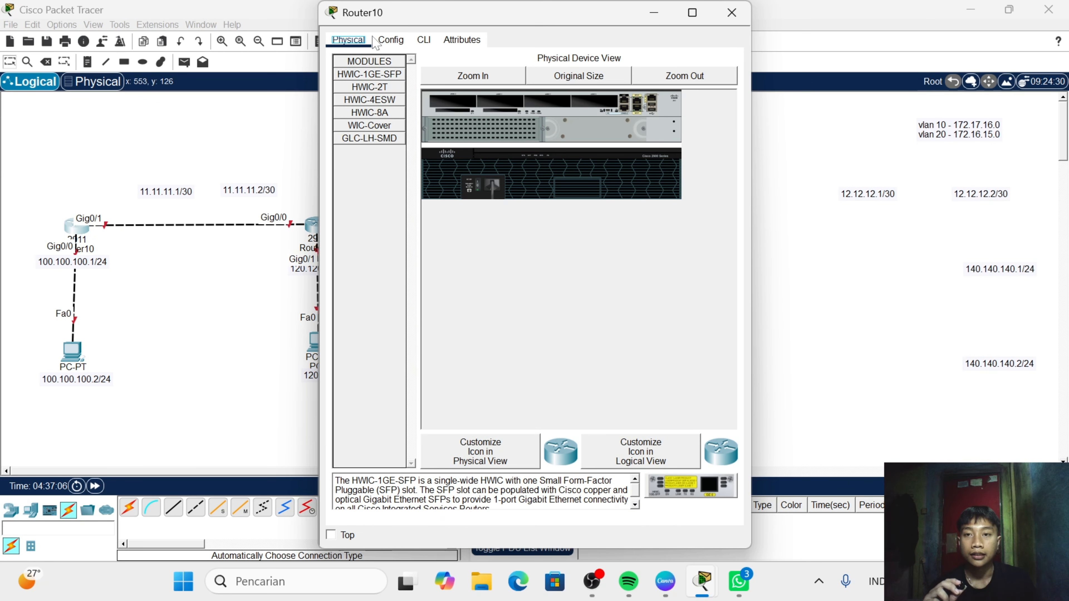
click(426, 41)
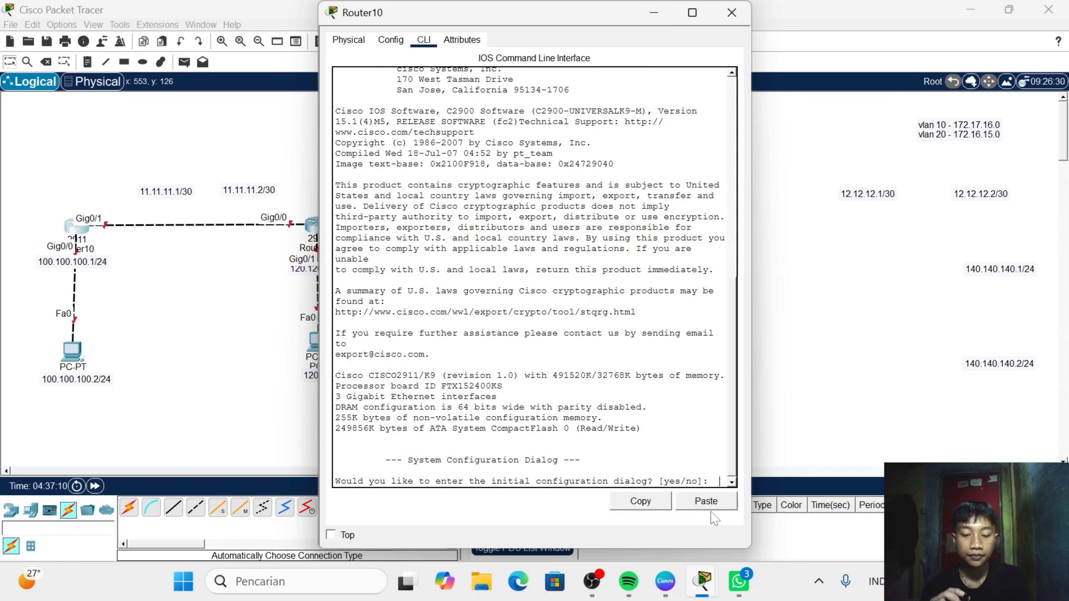
text(n)
key(Return)
key(Return)
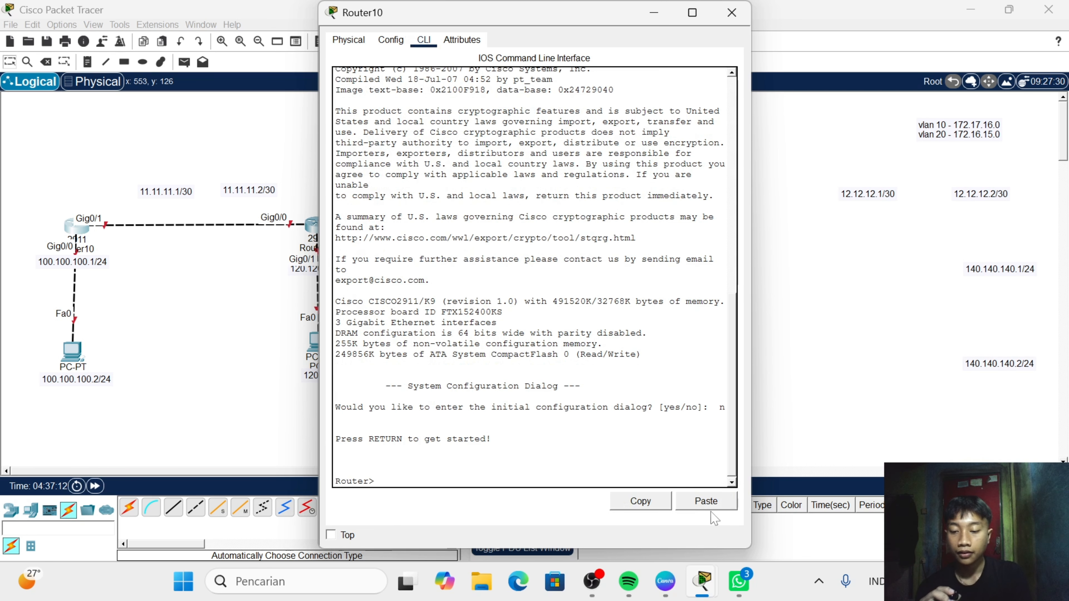
text(en)
key(Return)
text(c)
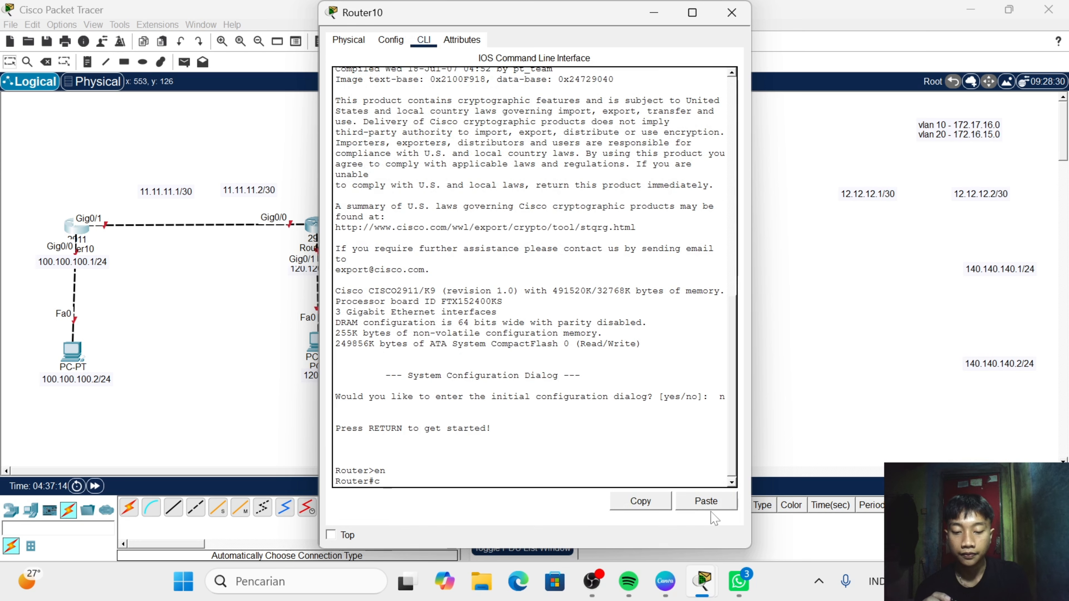
text(onf t)
key(Return)
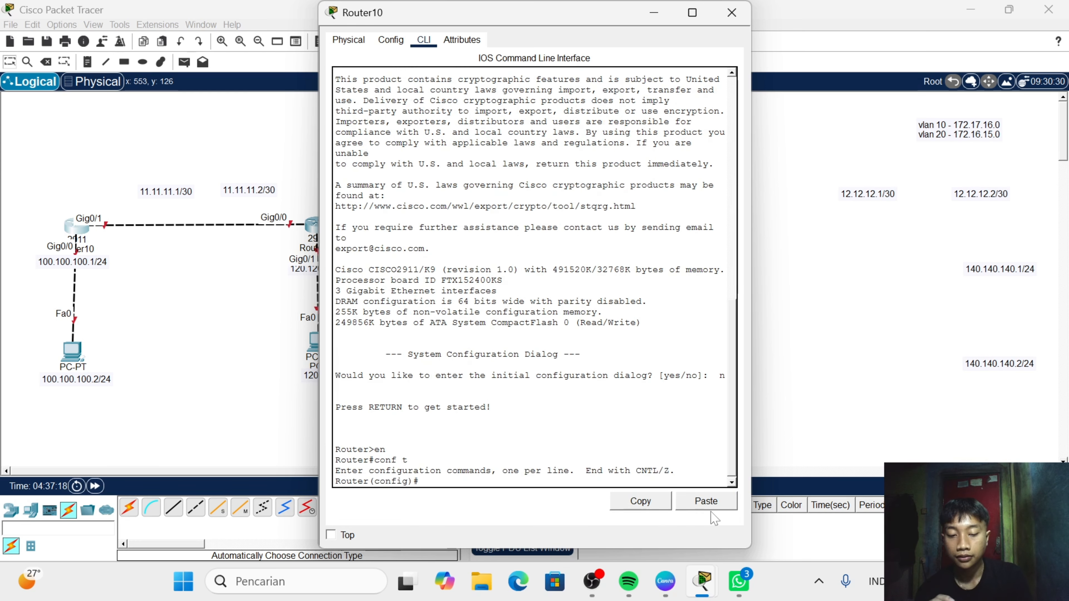
- Enable Router10's GigabitEthernet0/0 interface and assign it the address 100.100.100.1 with mask 255.255.255.0
text(int g0/)
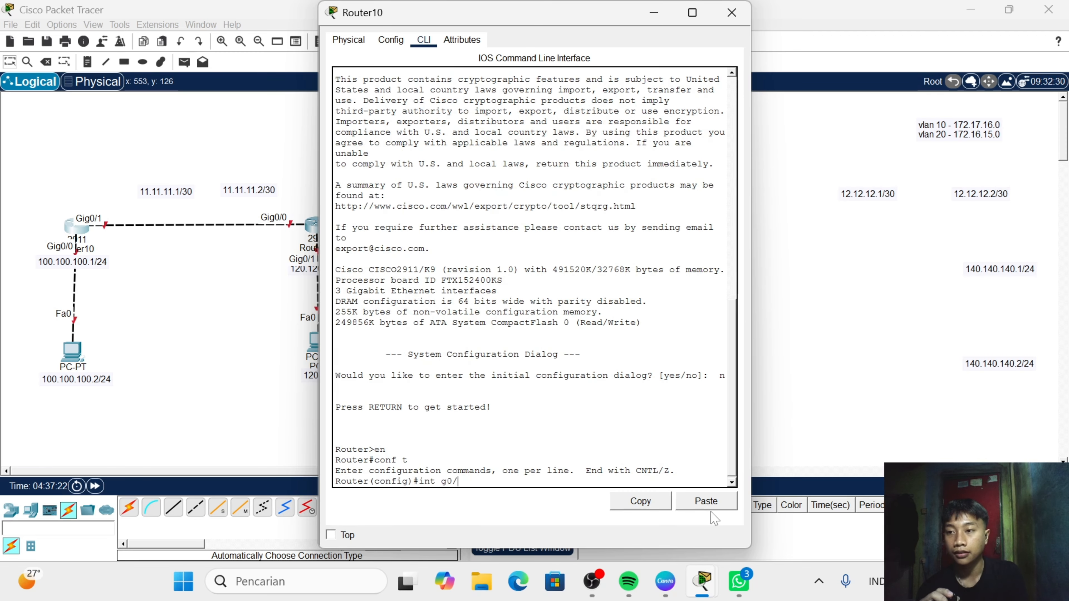
text(0)
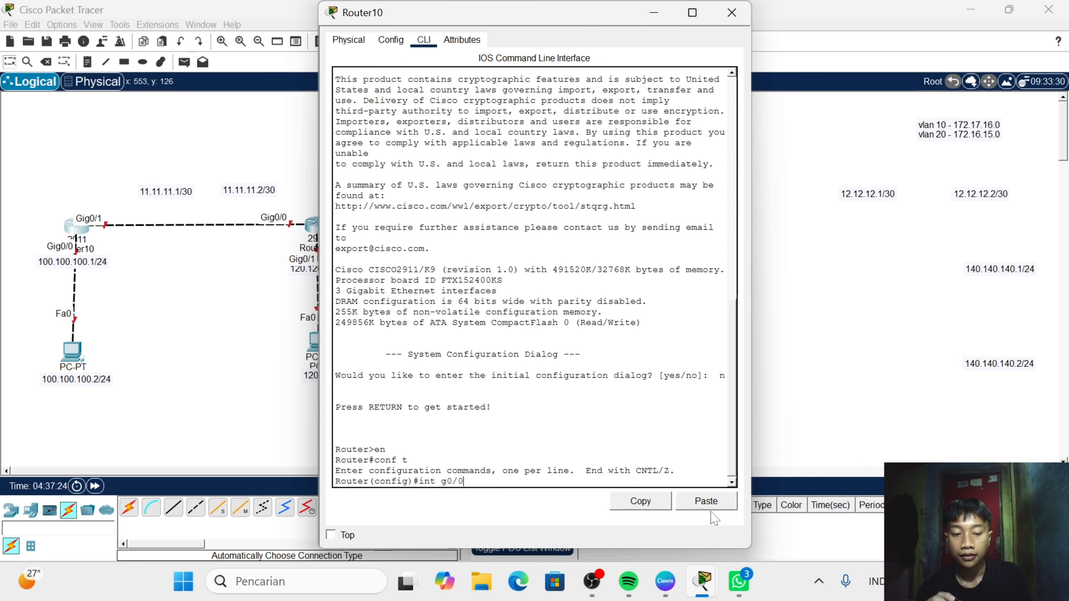
key(Return)
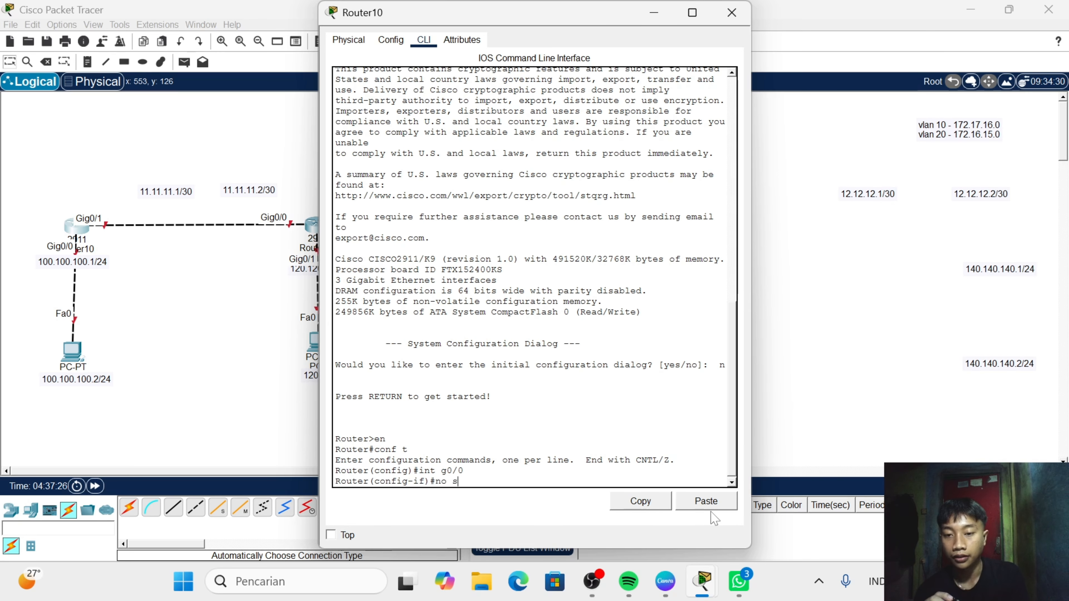
key(Return)
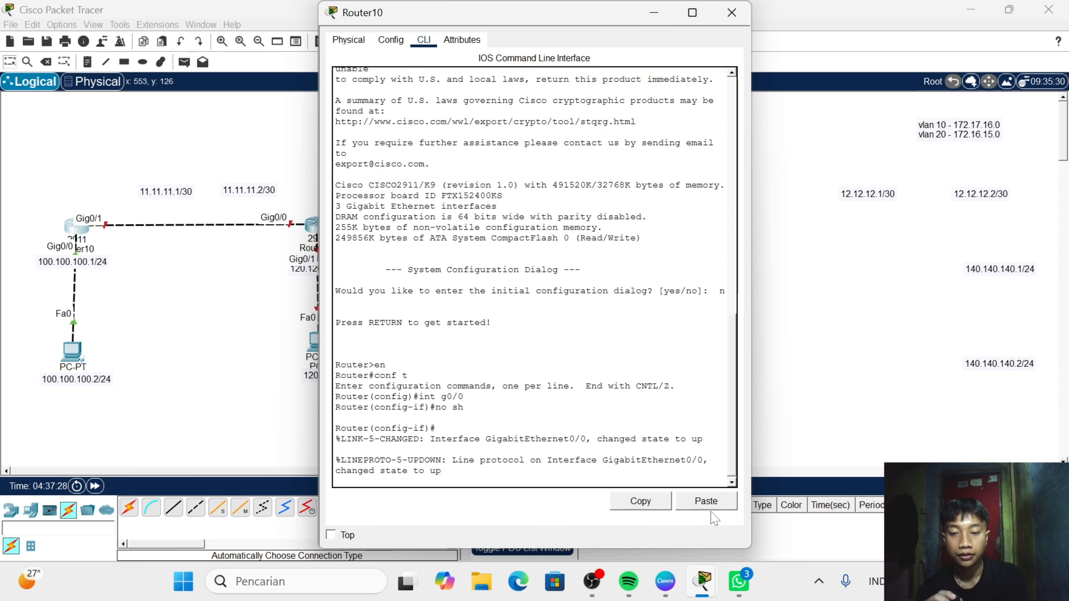
key(Return)
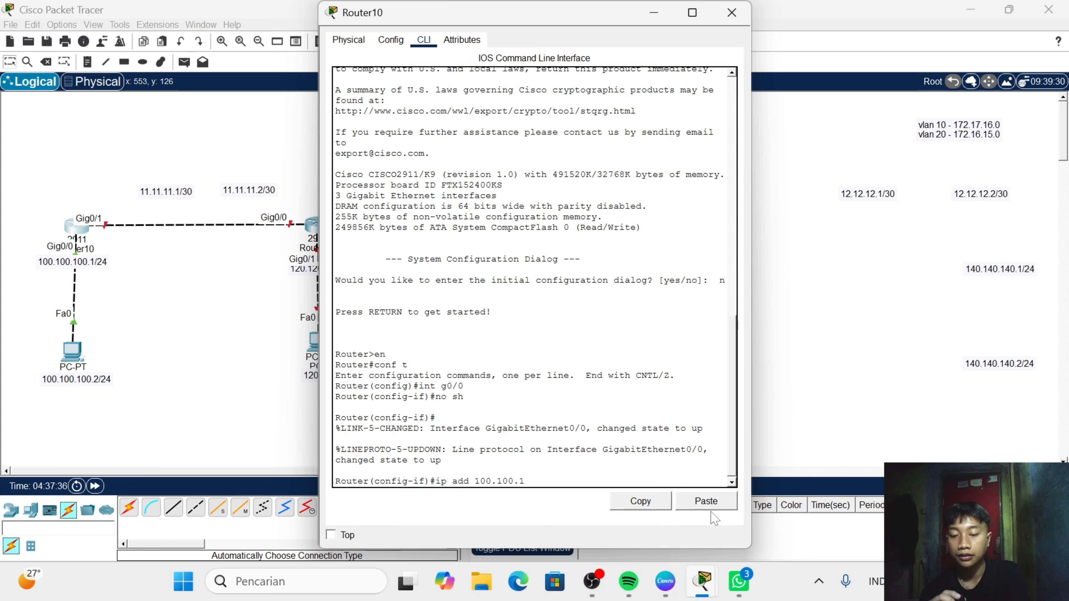
text(ip add 100.100.100.)
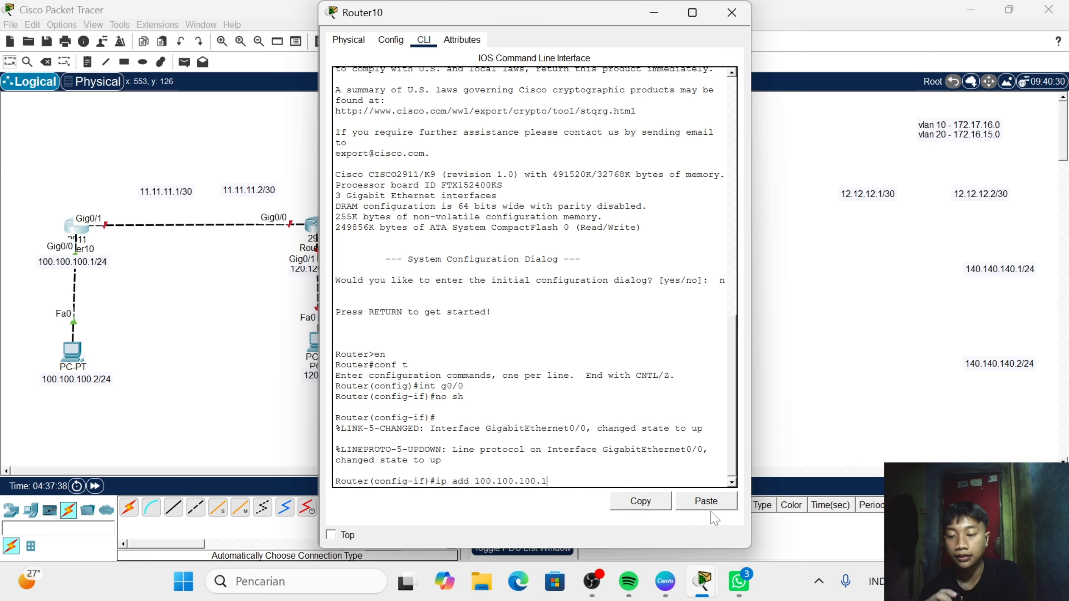
text(1 255.255.255.0)
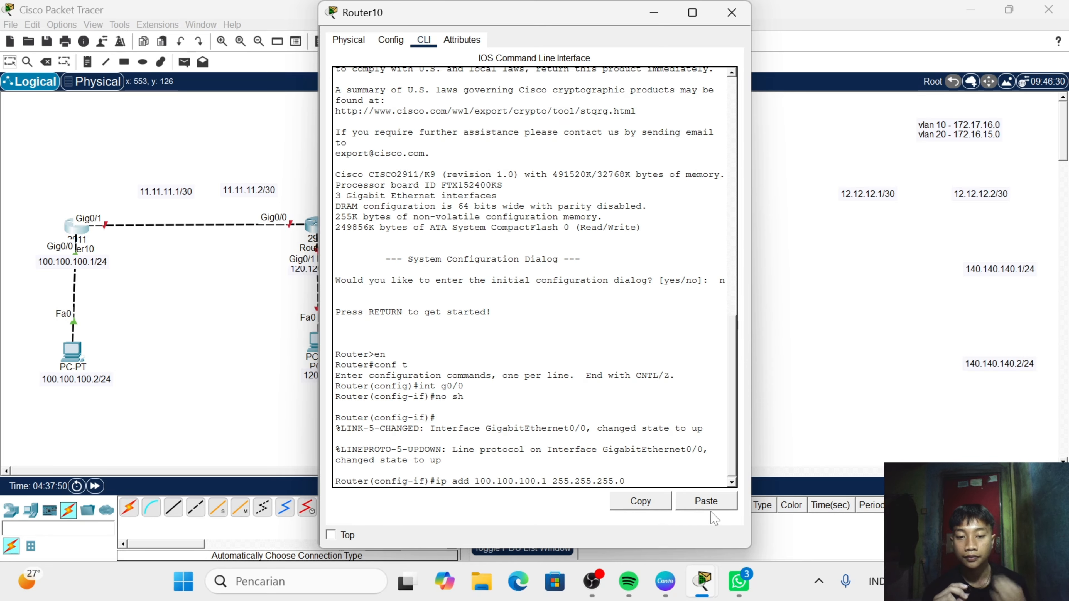
key(Return)
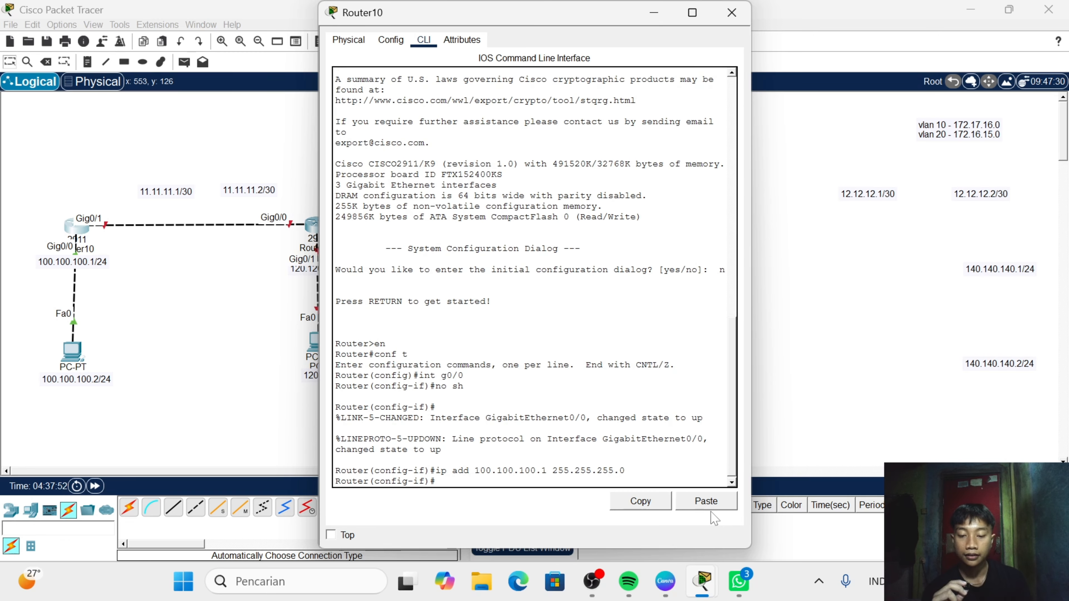
- Enable Router10's GigabitEthernet0/1 interface and assign it the address 11.11.11.1 with mask 255.255.255.0
text(int g)
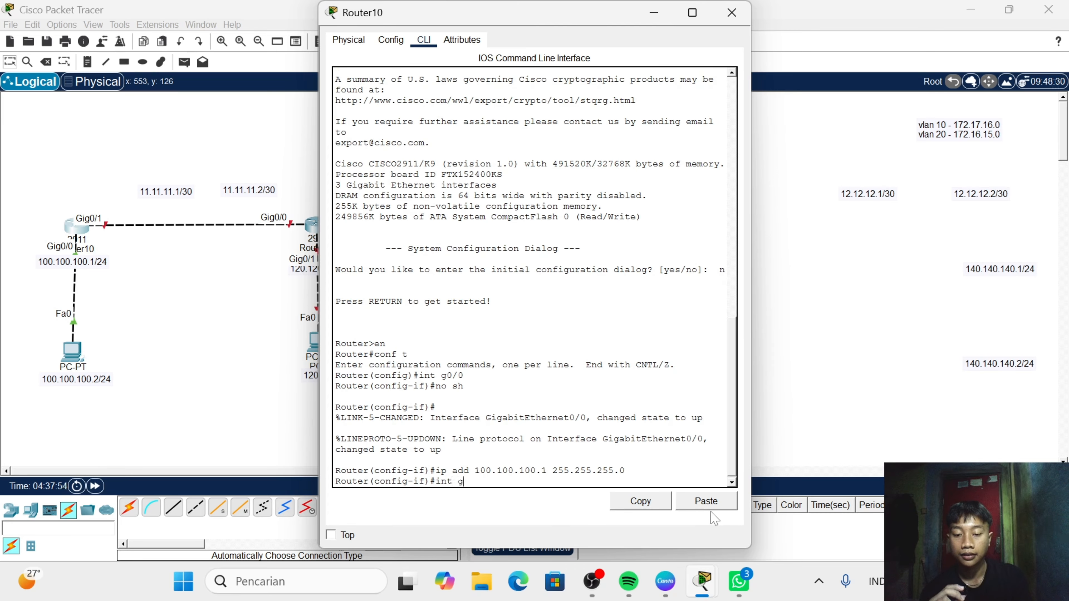
text(0./1)
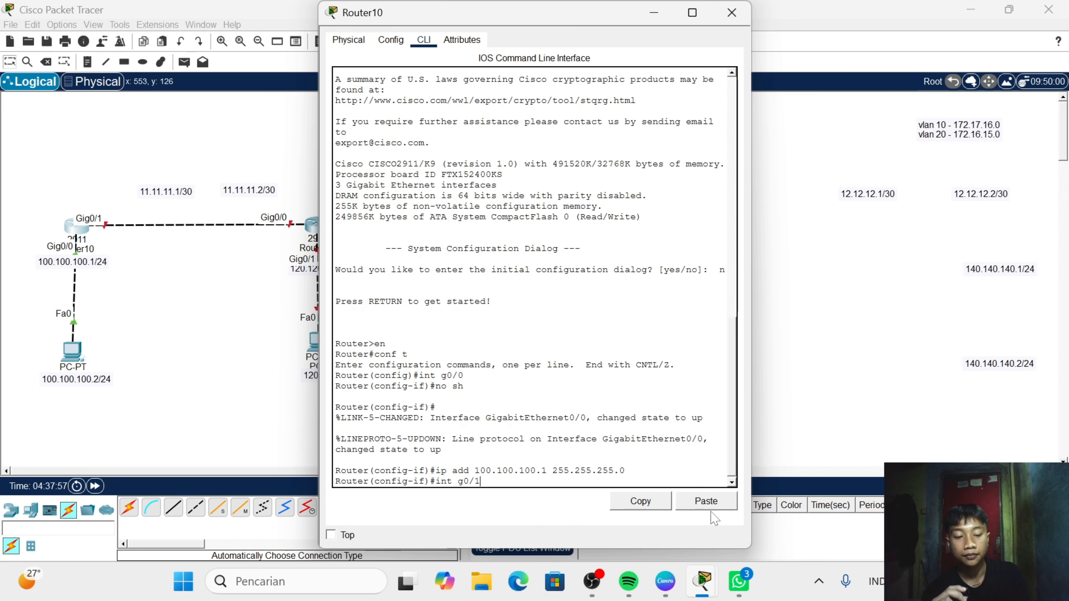
key(Return)
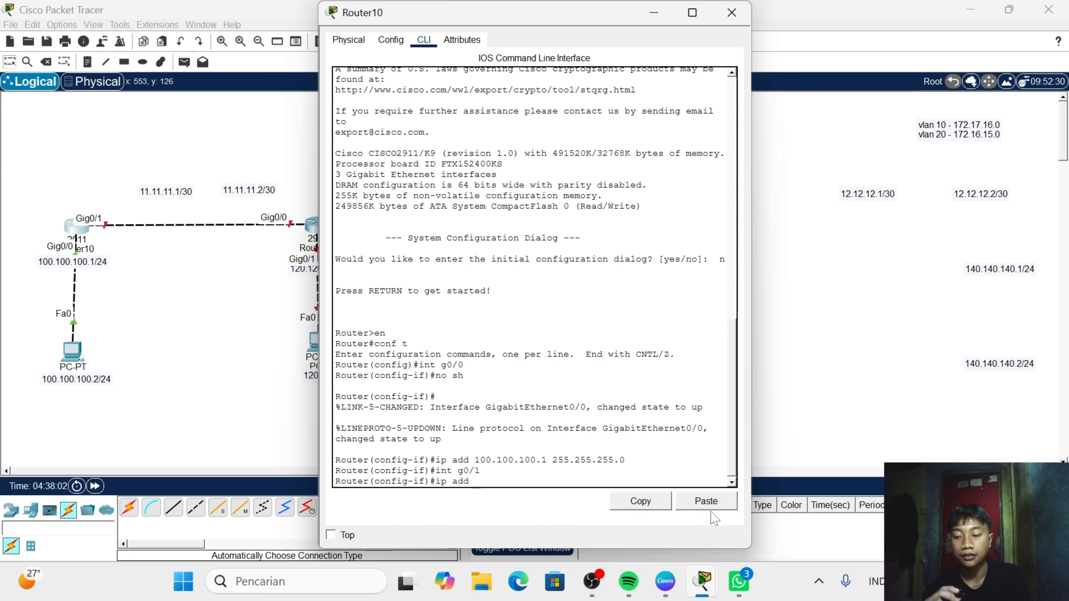
text(ip add 11.11)
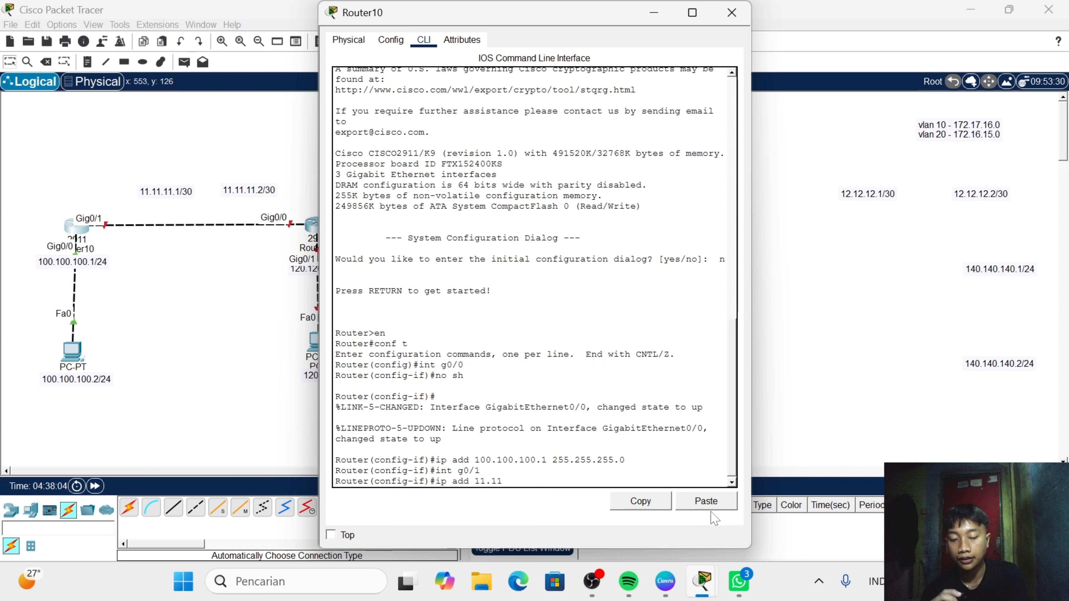
text(.11.1)
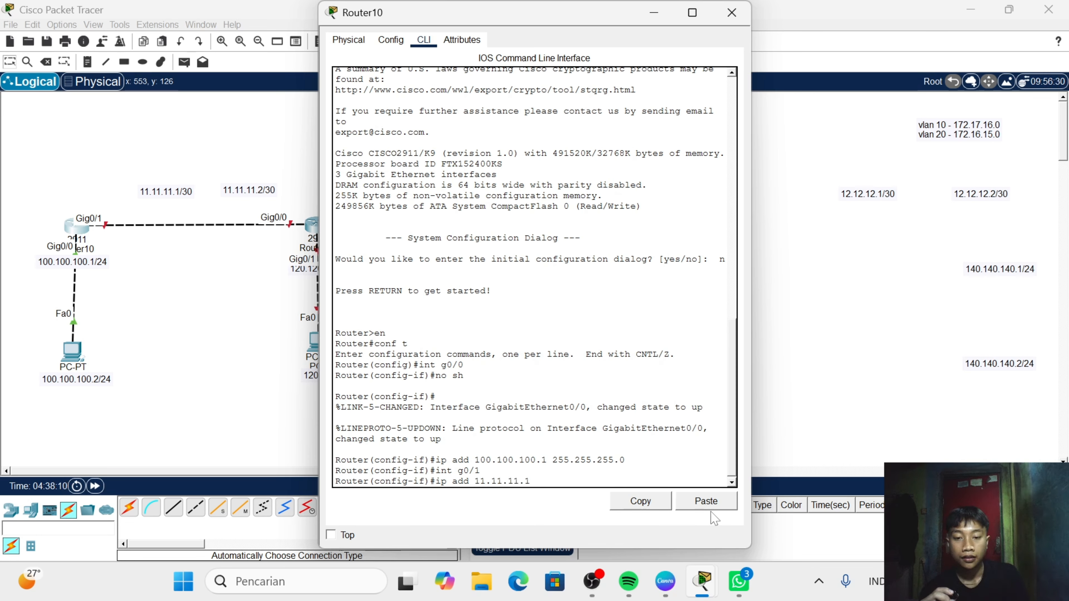
text(255.255.2)
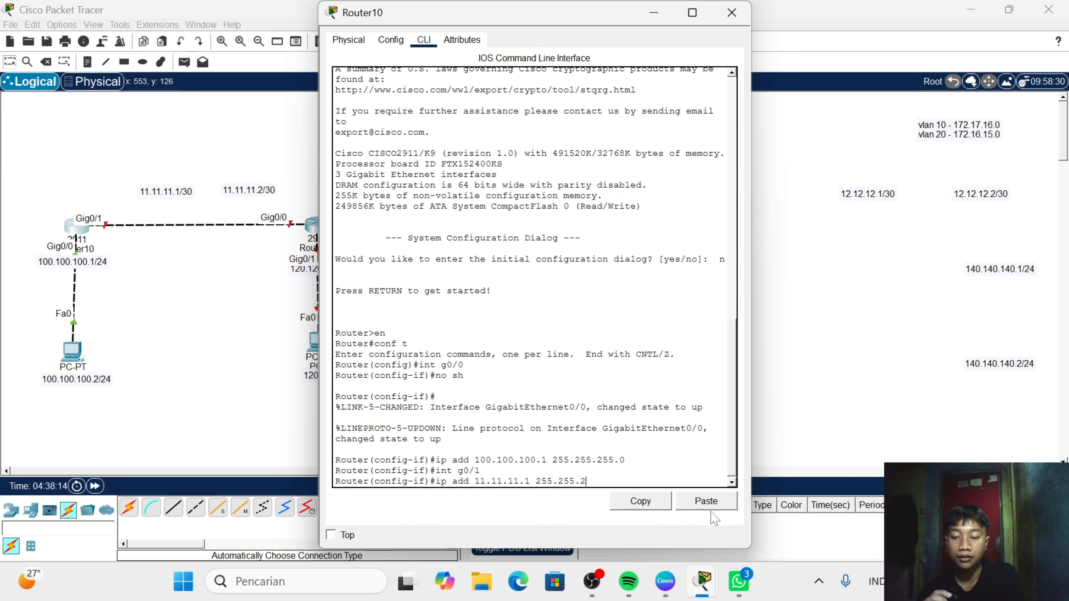
text(55.0)
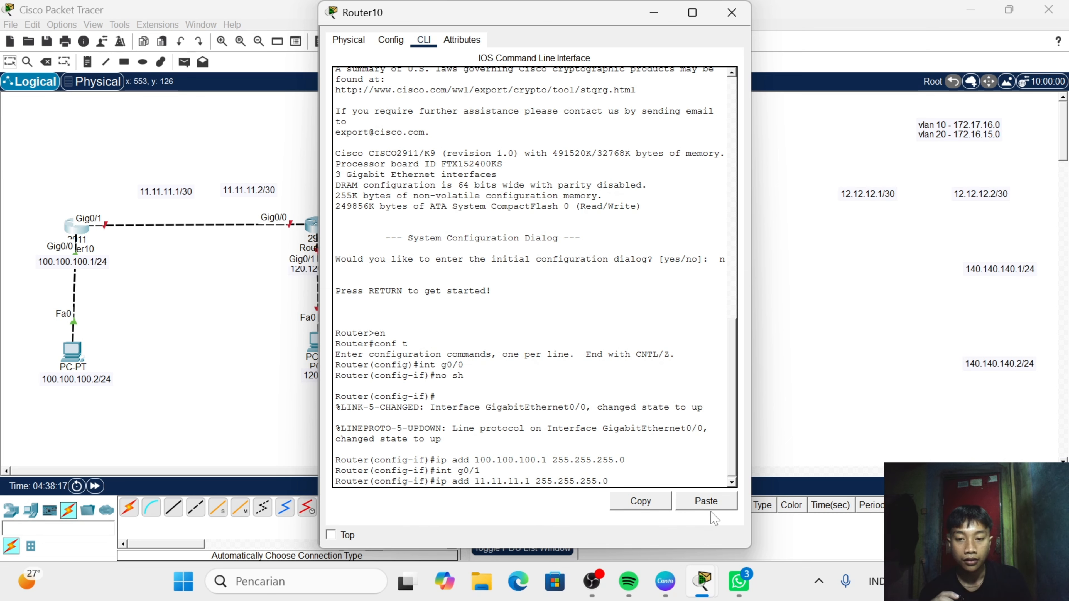
key(Return)
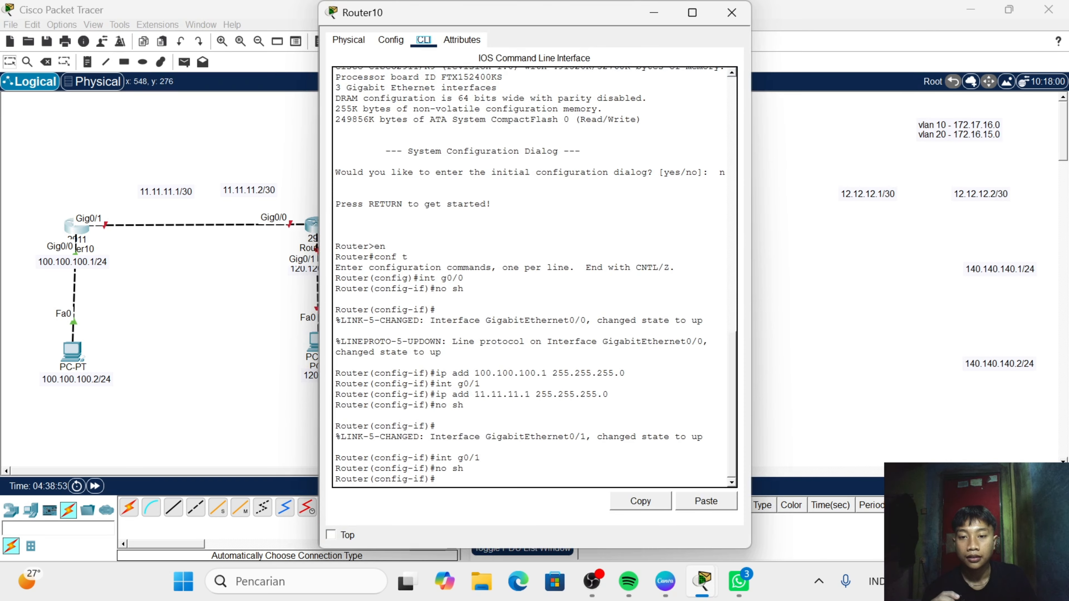
- Check Router10's IP routing table and readdress GigabitEthernet0/1 as 11.11.11.1 with mask 255.255.255.252, closing the router's window
click(447, 468)
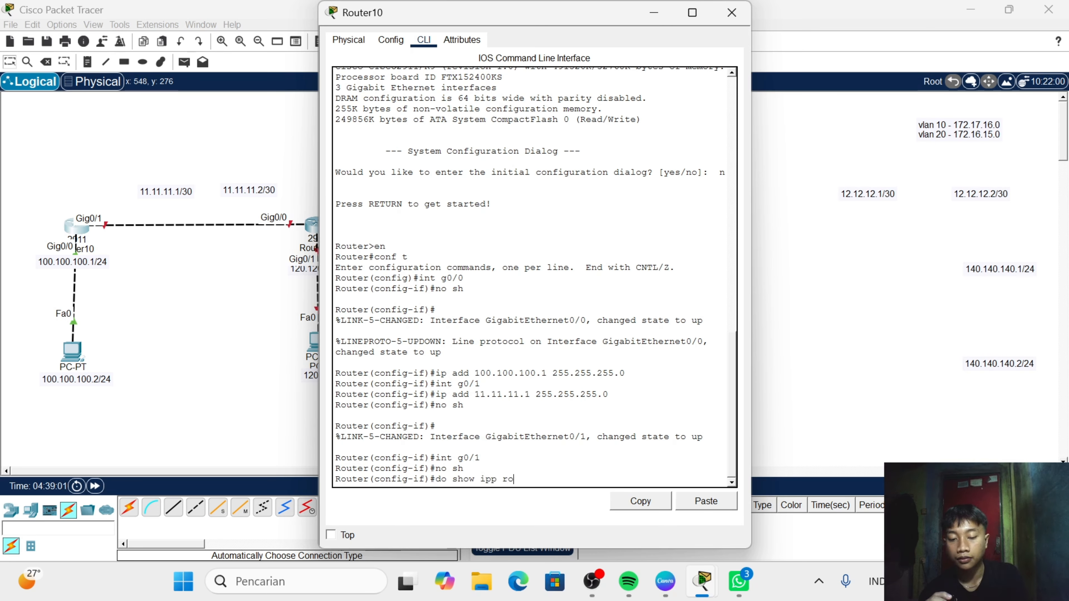
key(Tab)
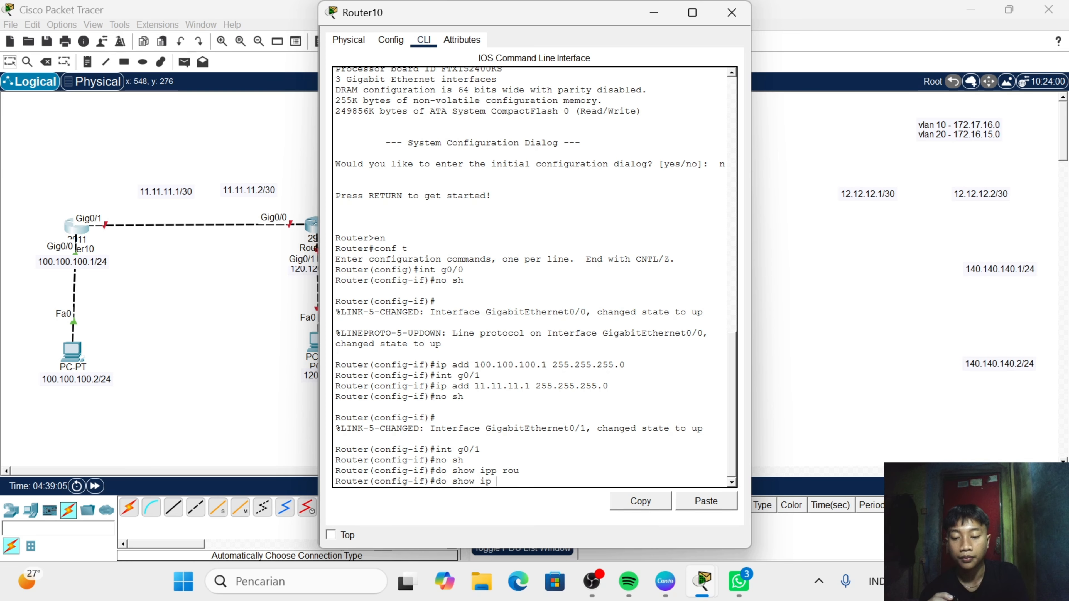
key(Return)
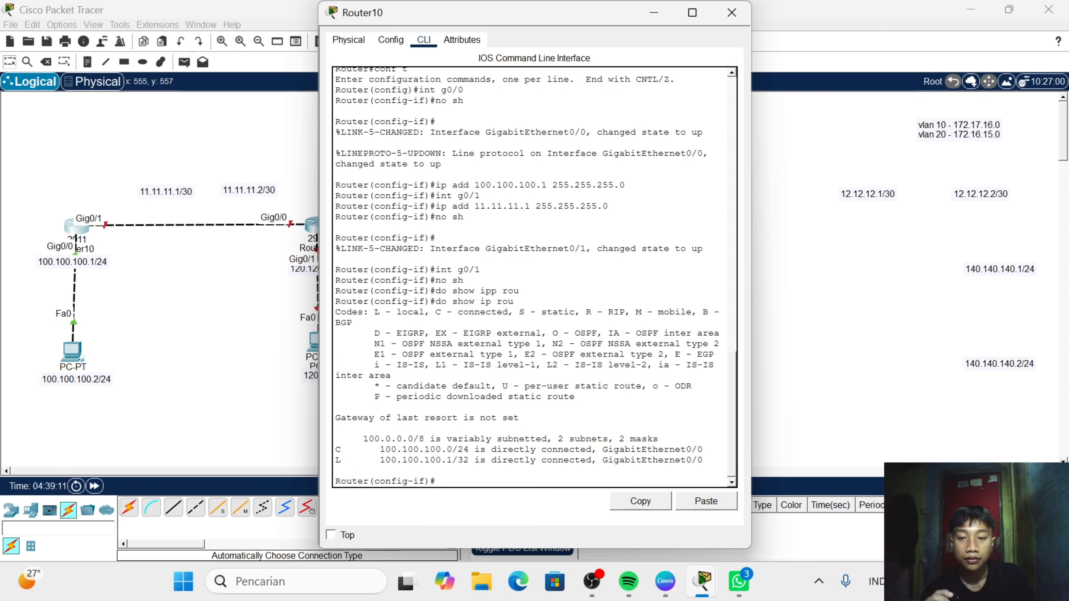
key(Return)
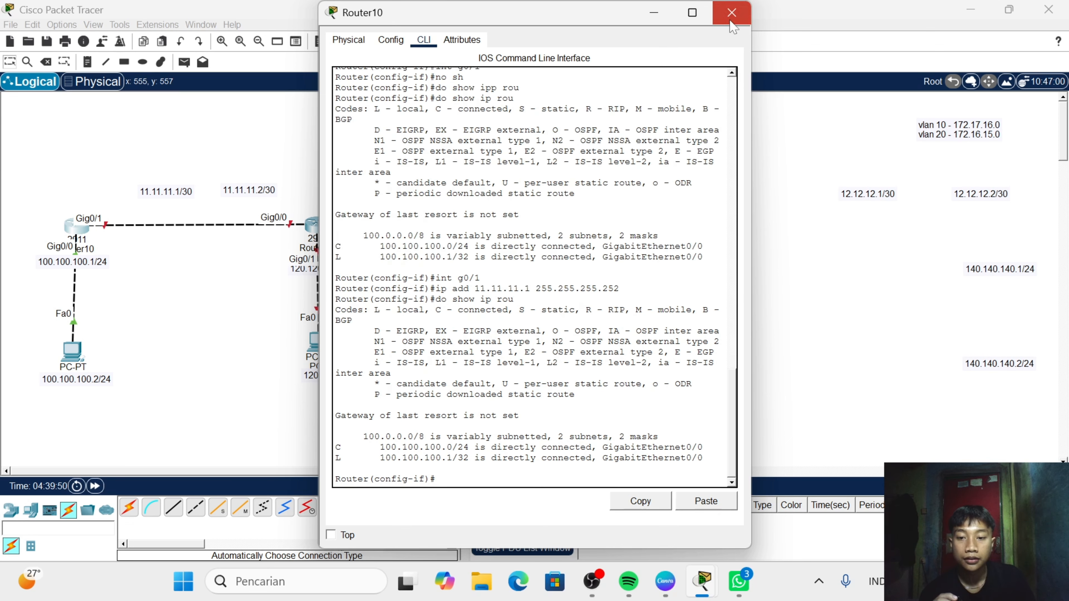
click(732, 21)
- Open Router11's command line, decline the initial configuration dialog, and enter global configuration mode
click(326, 238)
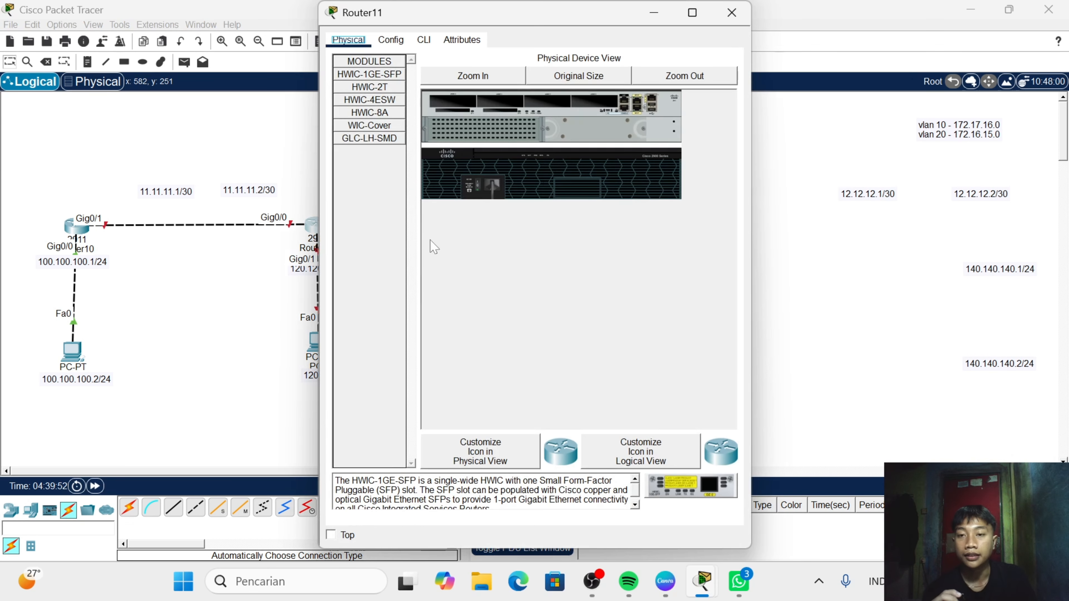
click(423, 39)
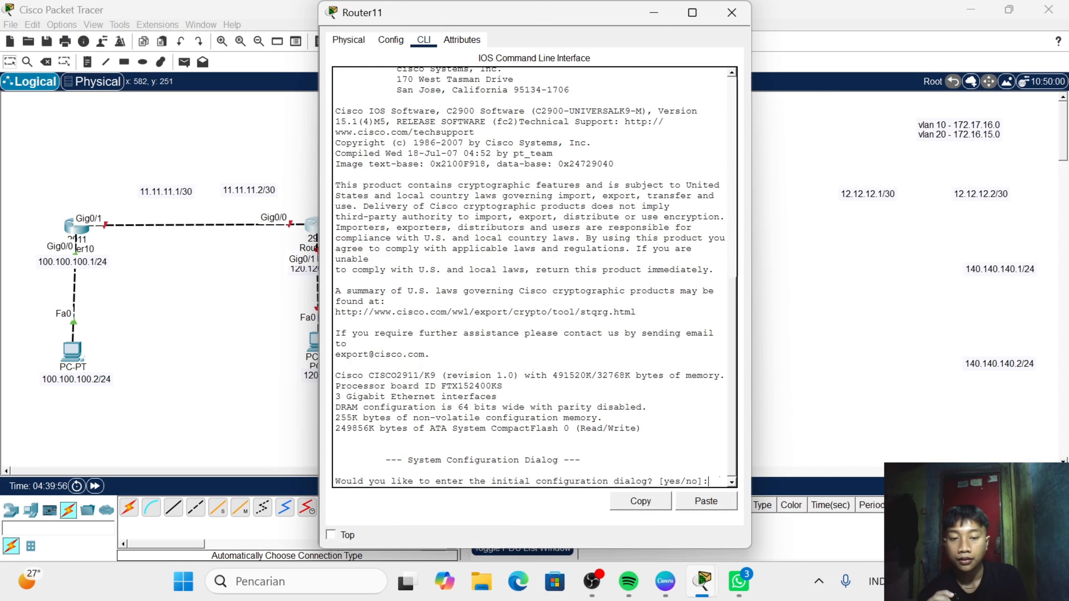
text(n)
key(Return)
text(en)
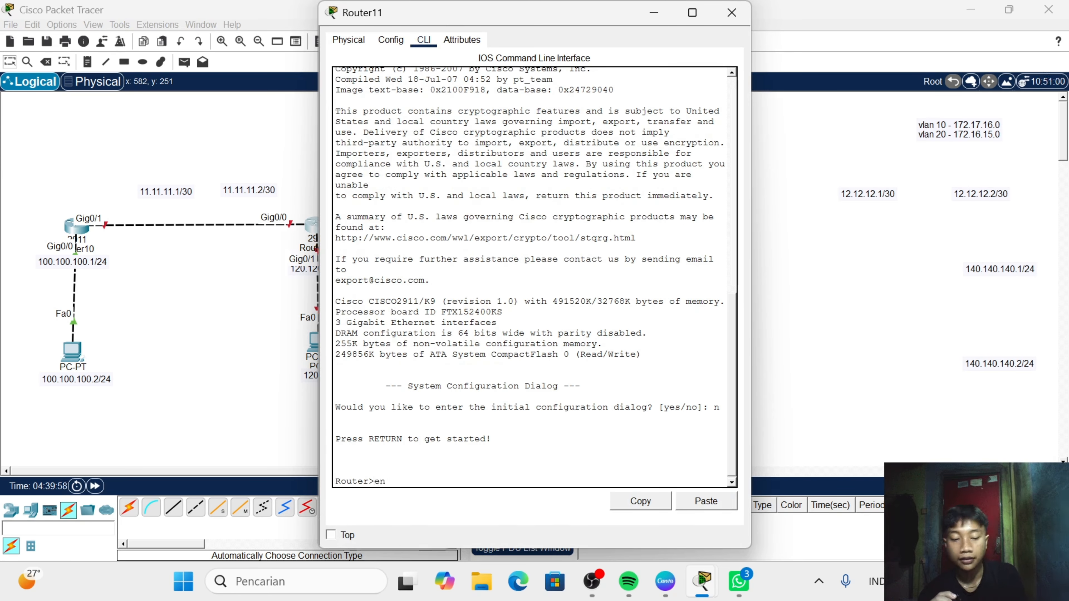
key(Return)
text(conf t)
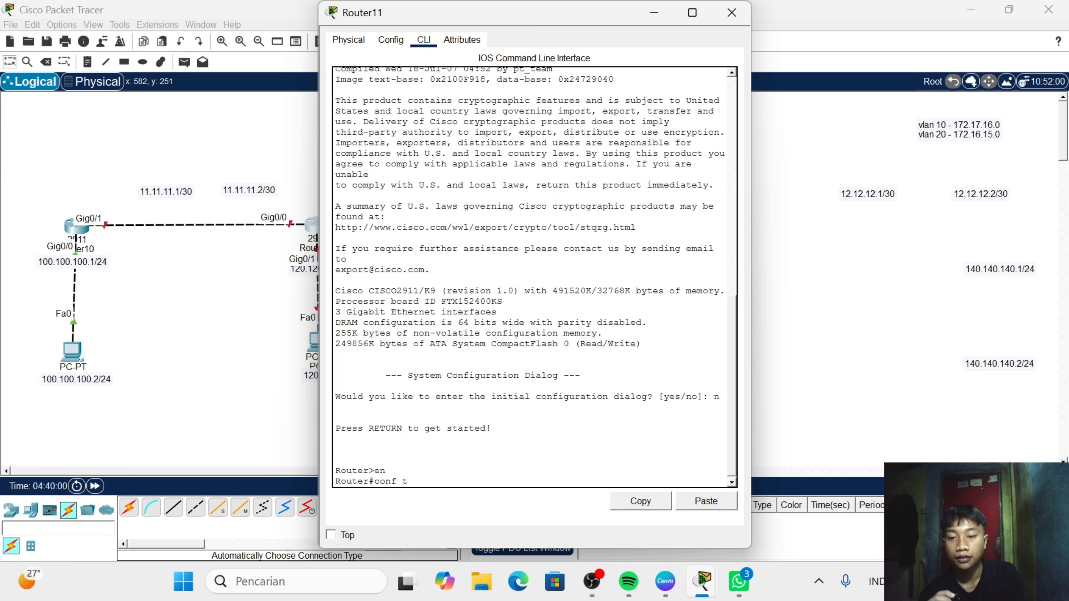
key(Return)
key(Return)
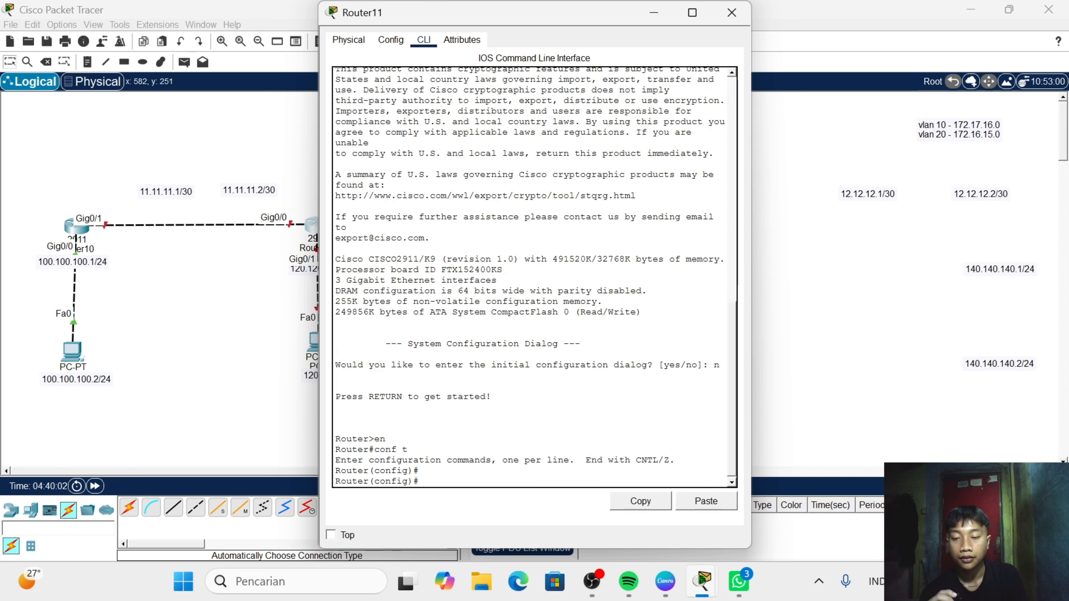
- Enable Router11's GigabitEthernet0/0 interface with no shutdown
text(in)
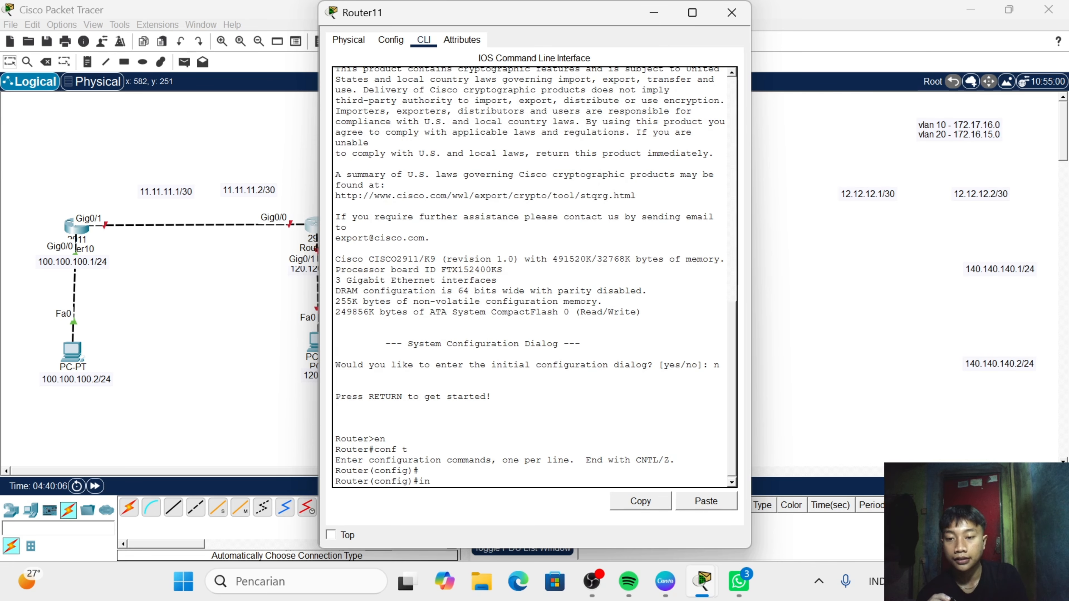
text(t g0/0)
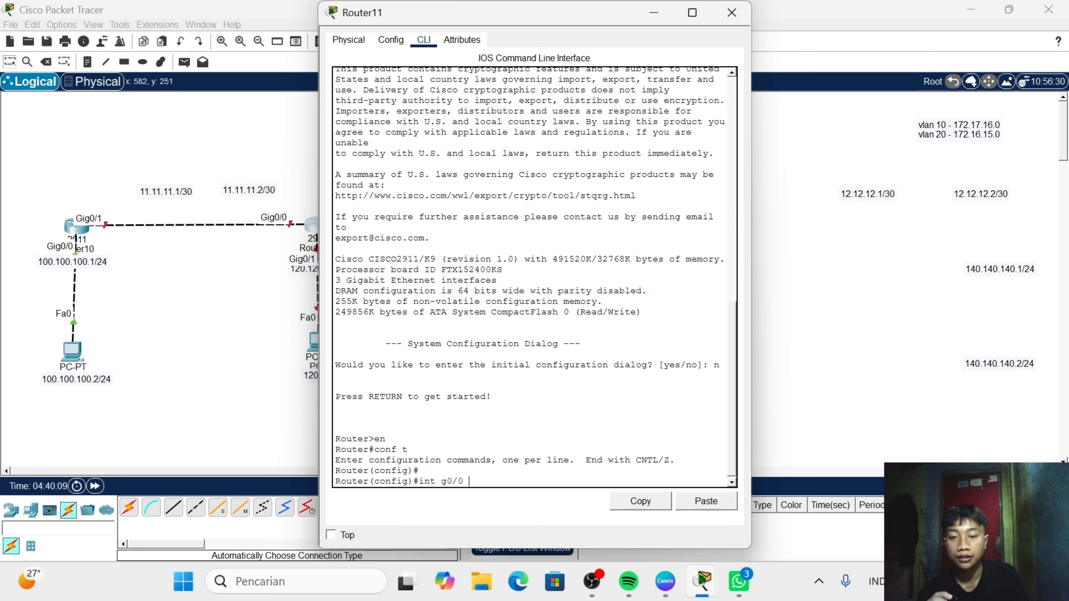
key(Return)
text(n)
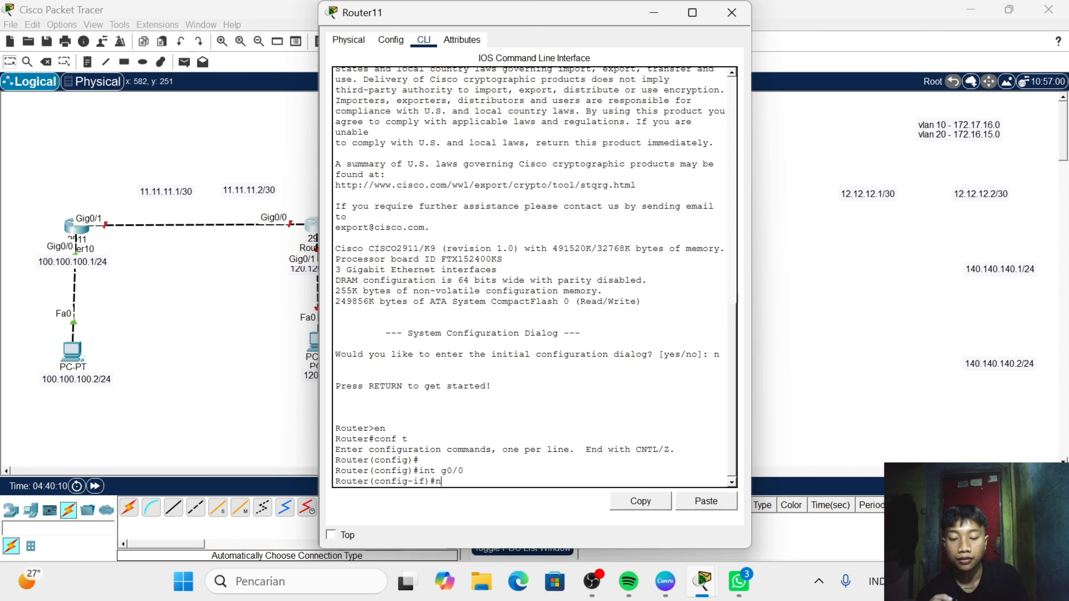
text(o sh)
key(Return)
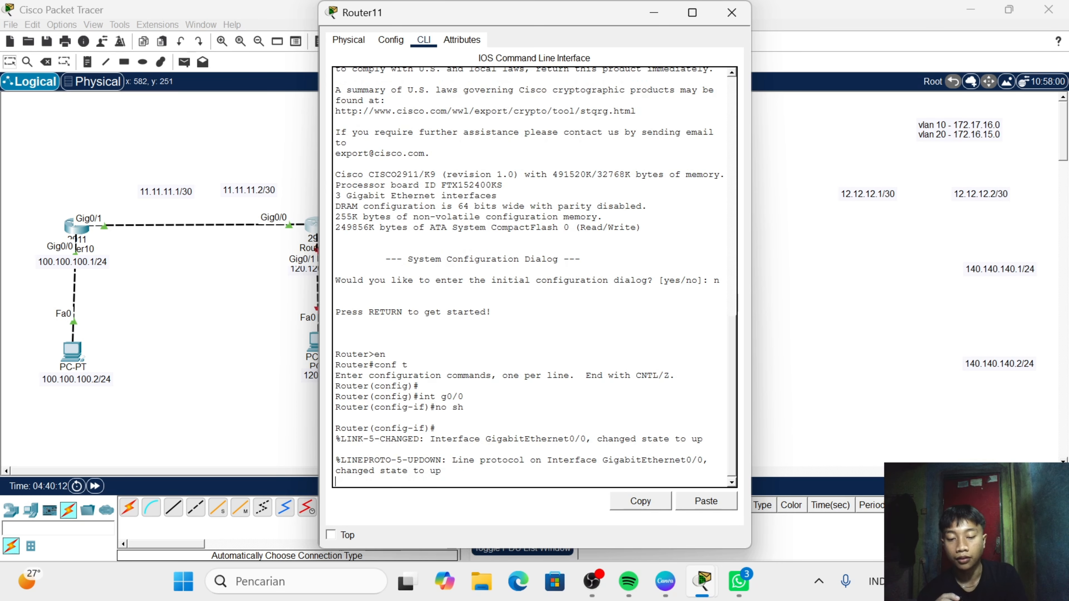
text(ip add 1)
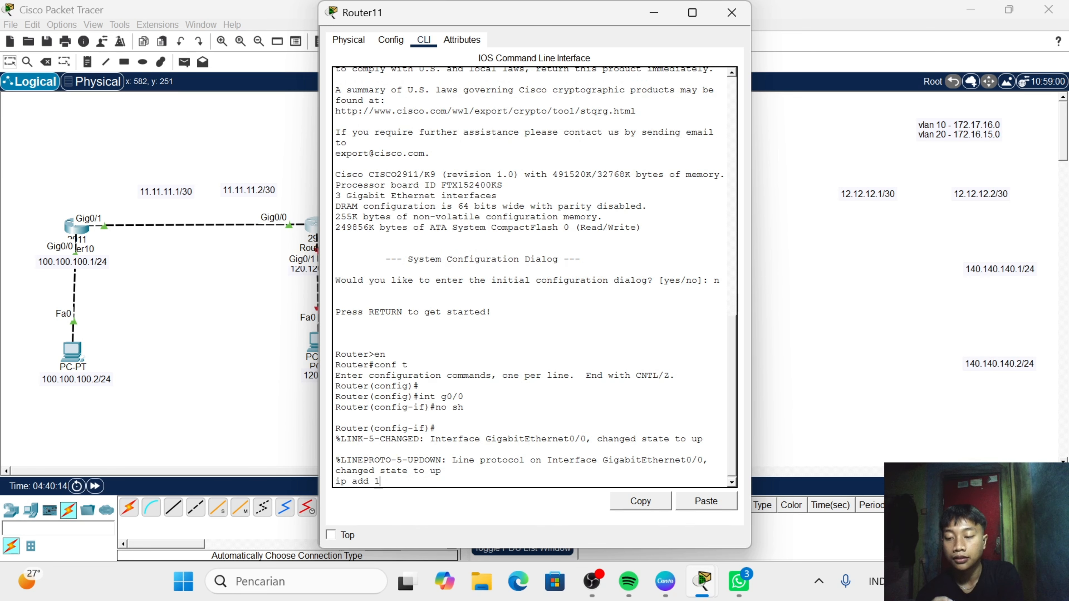
text(1.11.11.)
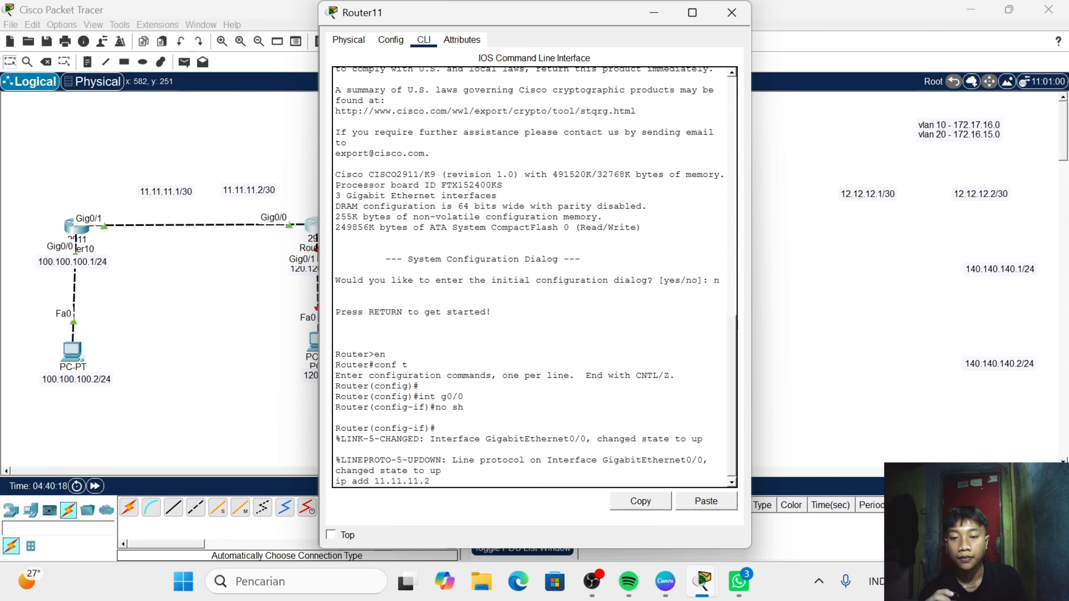
key(BackSpace)
key(BackSpace)
key(BackSpace)
key(BackSpace)
key(BackSpace)
key(BackSpace)
key(BackSpace)
key(BackSpace)
key(BackSpace)
key(BackSpace)
key(BackSpace)
key(BackSpace)
key(BackSpace)
key(BackSpace)
key(BackSpace)
key(BackSpace)
key(BackSpace)
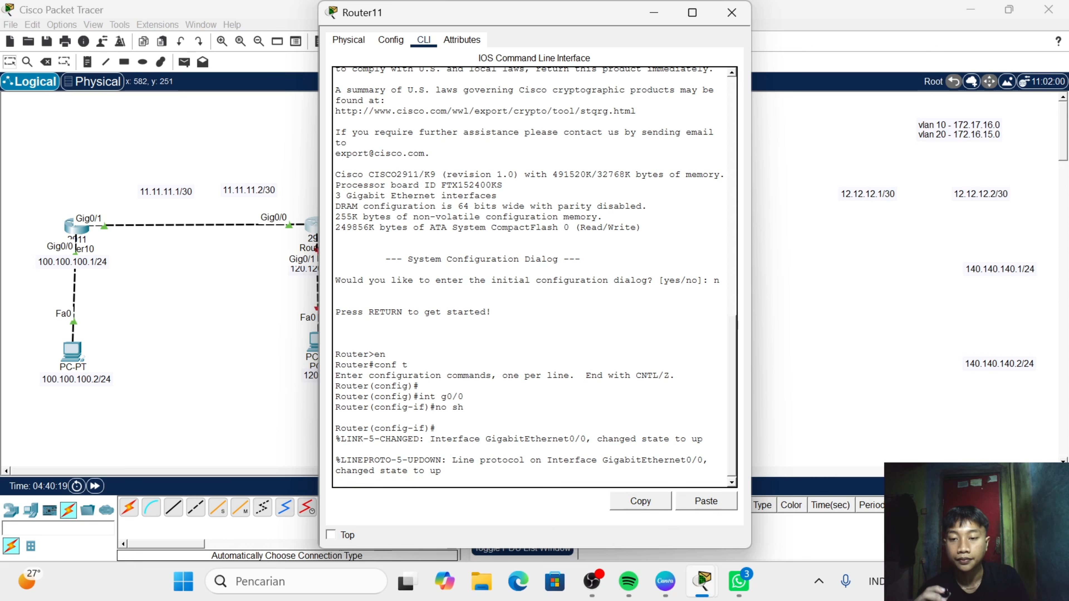
- Assign Router11's GigabitEthernet0/0 interface the address 11.11.11.2 with mask 255.255.255.252
key(Return)
text(ip)
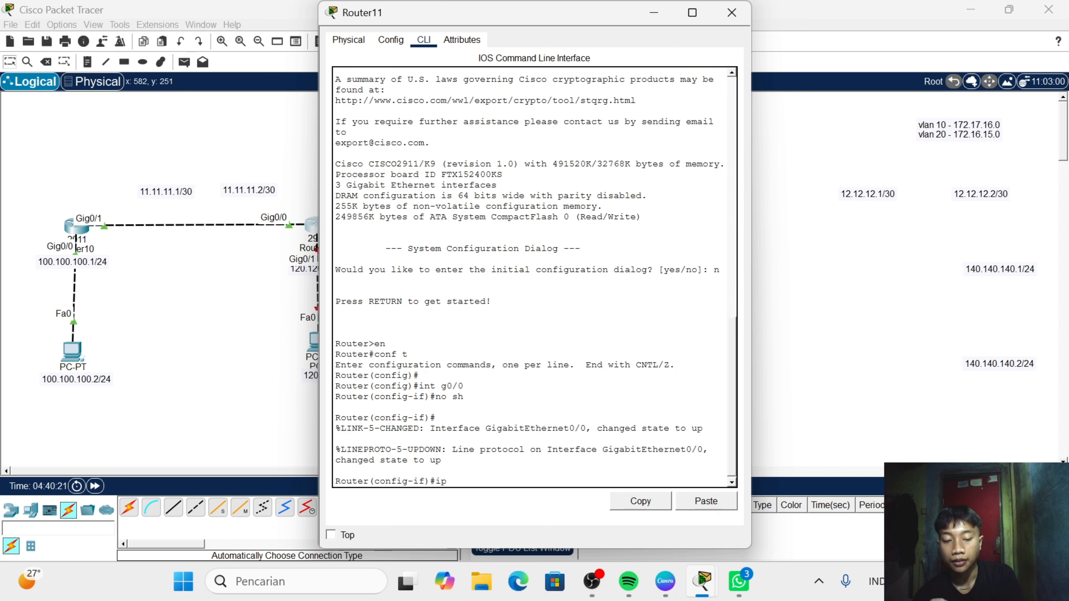
text( asd)
key(BackSpace)
key(BackSpace)
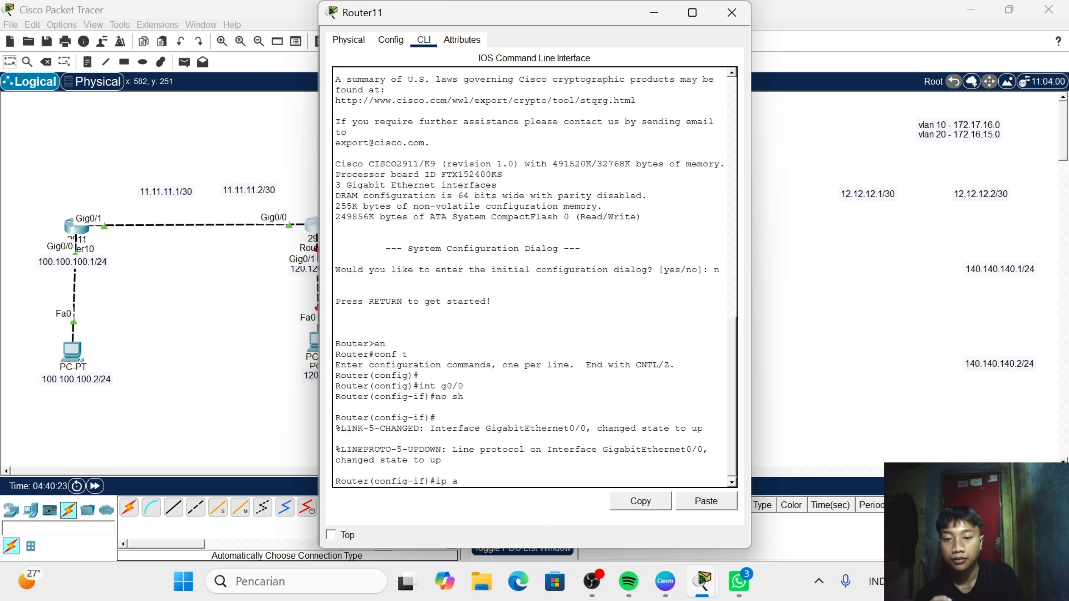
text(dd 11.)
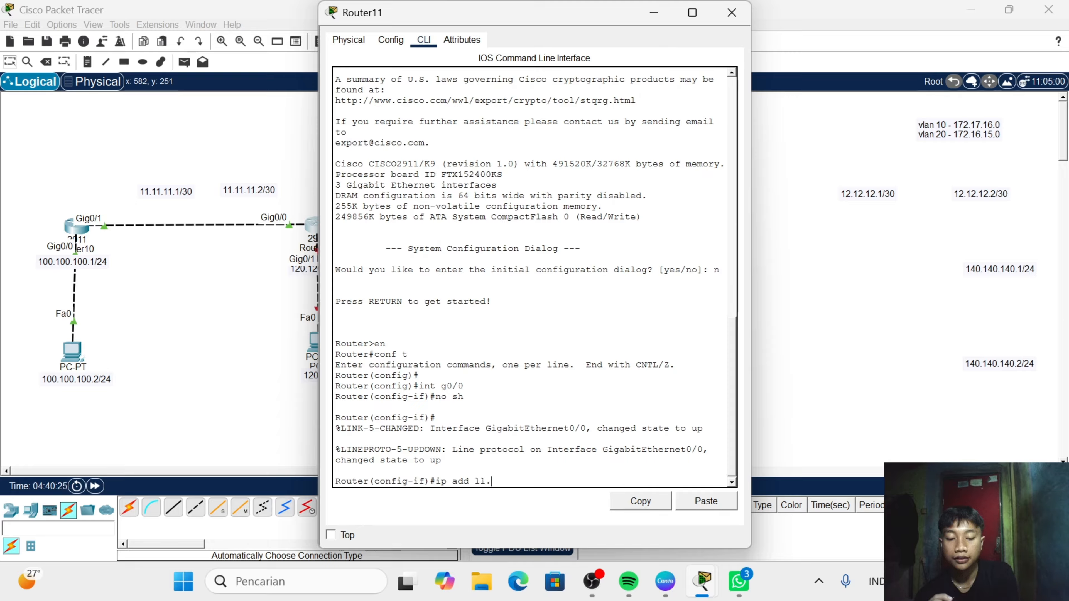
text(11.11.)
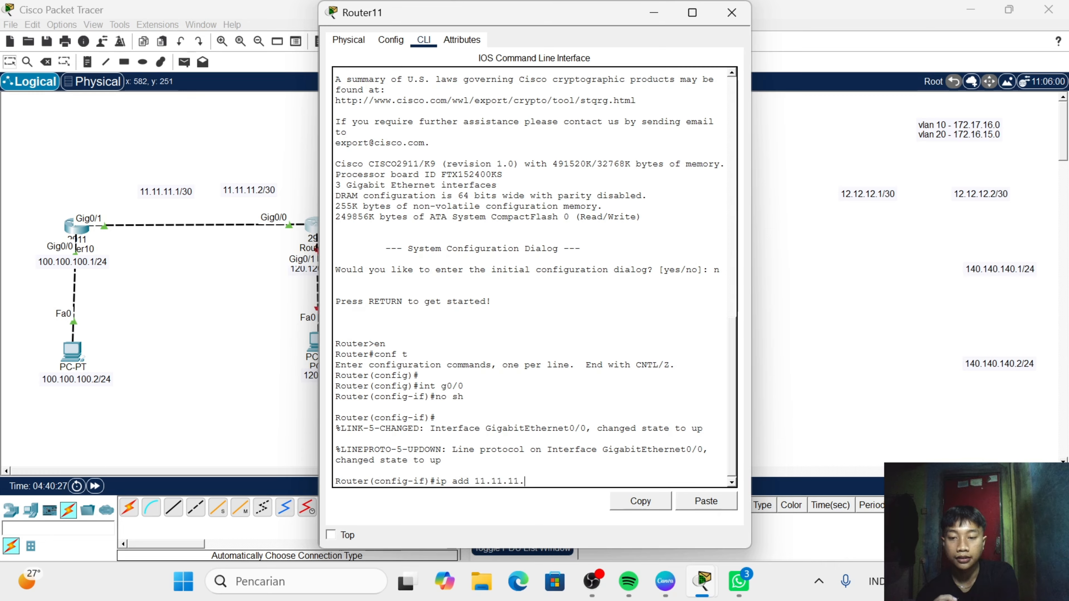
text(2 )
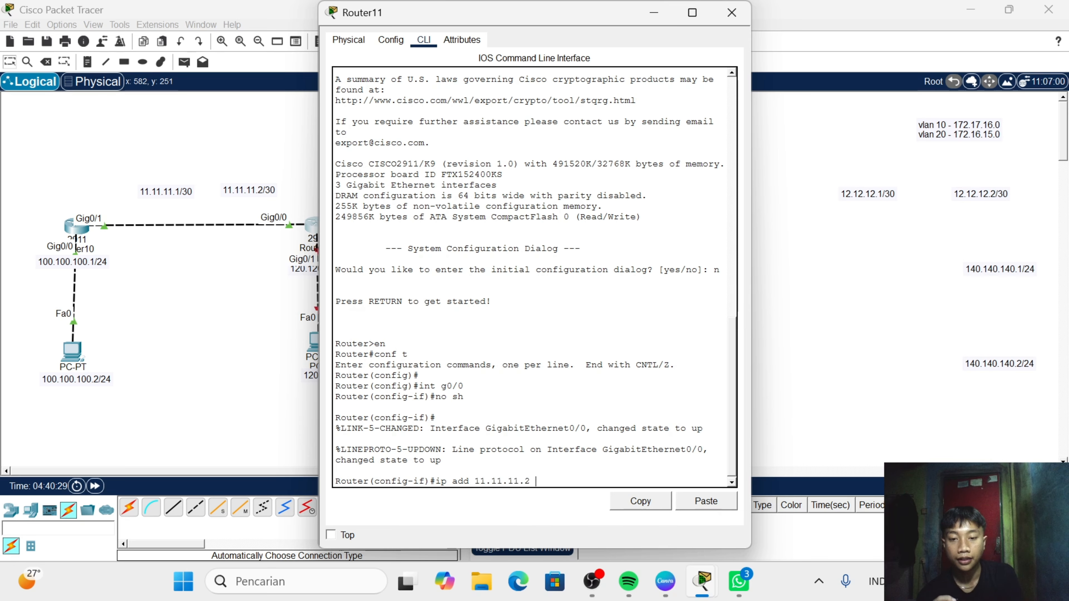
text(255.2455)
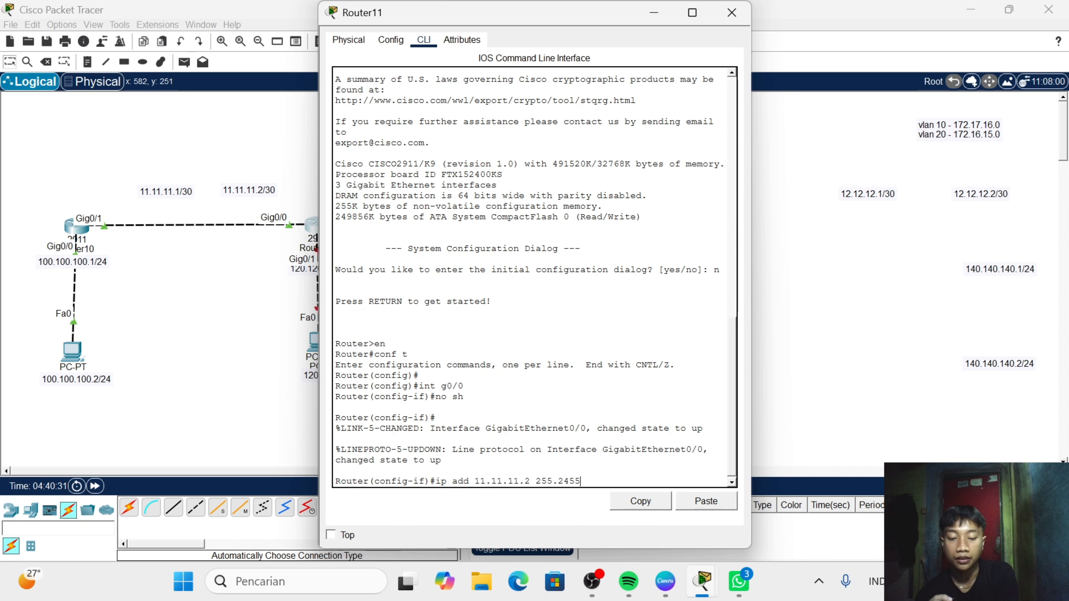
key(BackSpace)
key(BackSpace)
key(BackSpace)
text(55.)
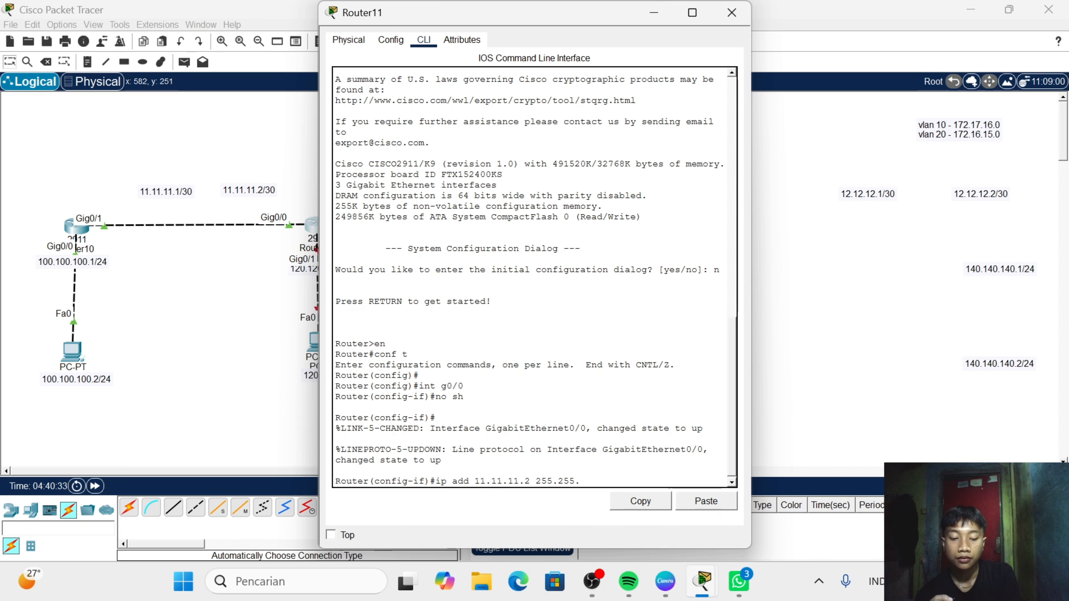
text(255.252)
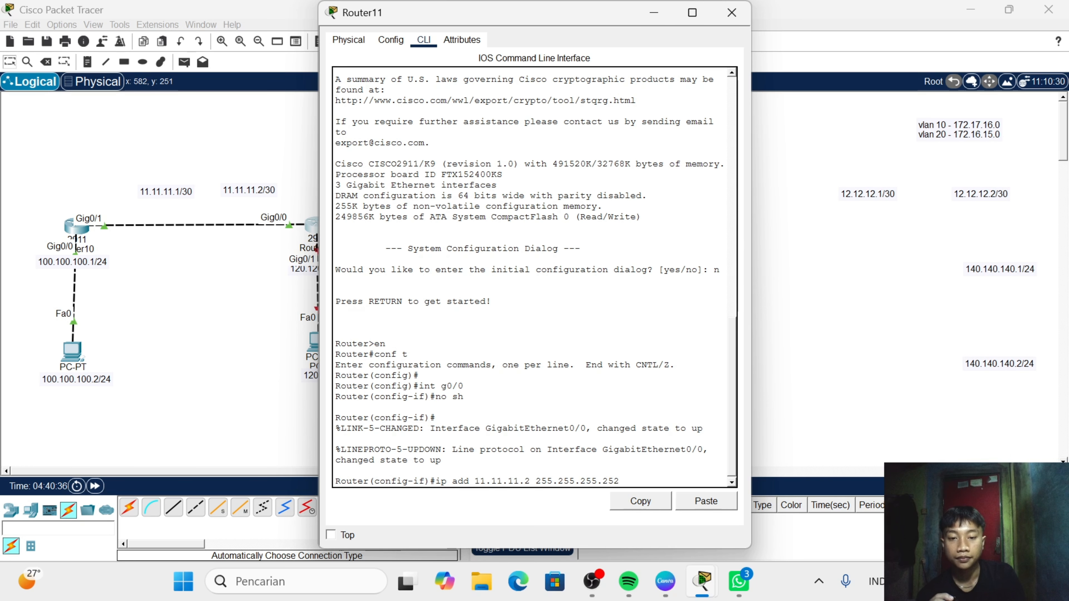
key(Return)
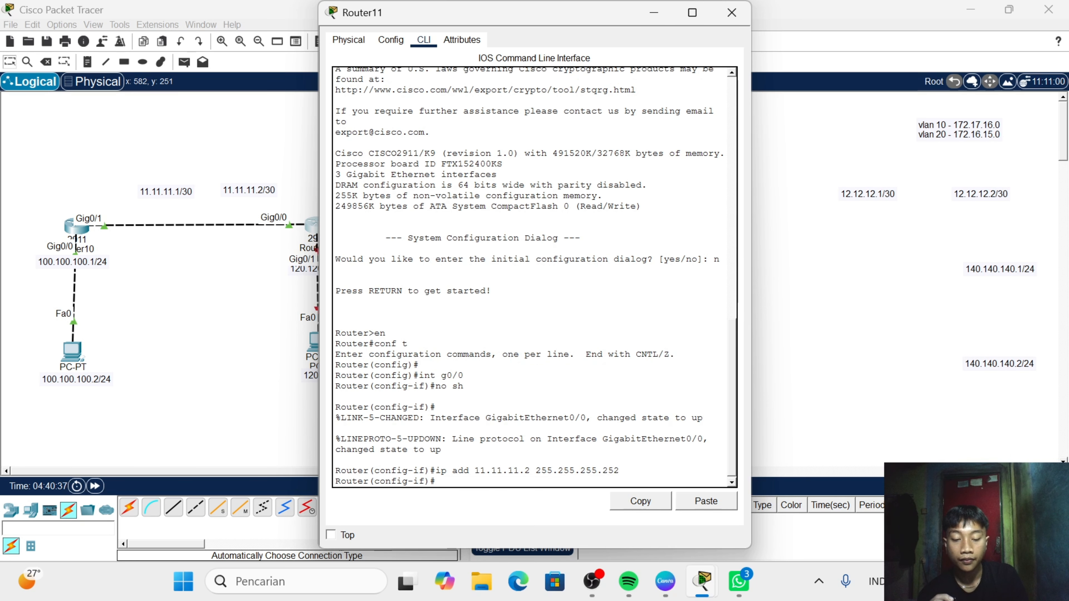
- Select Router11's GigabitEthernet0/1 interface and enable it with no shutdown
text(inn)
key(BackSpace)
text(t g0)
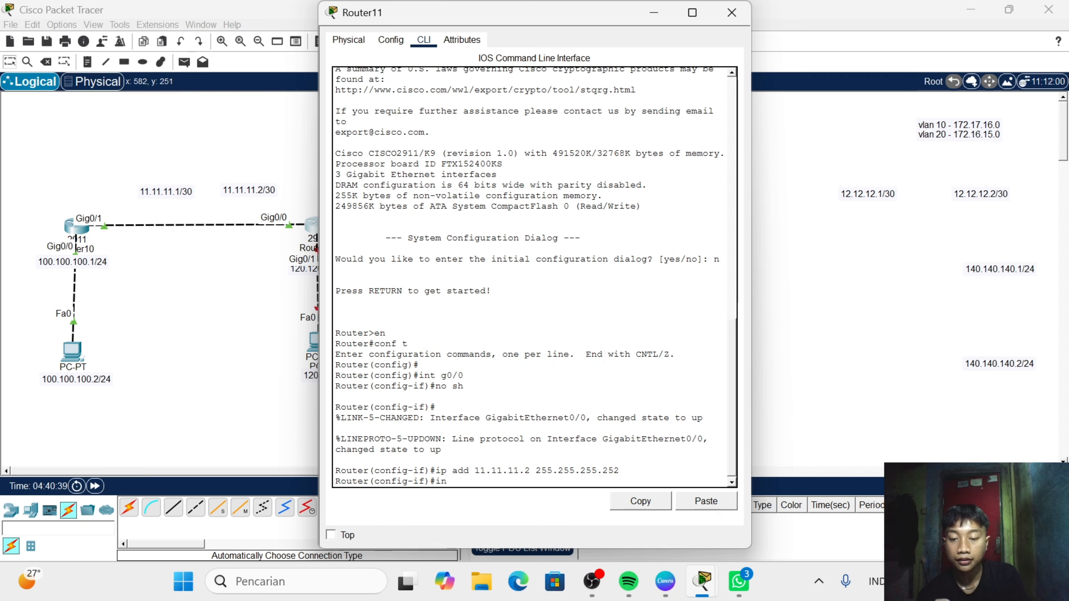
text(/1)
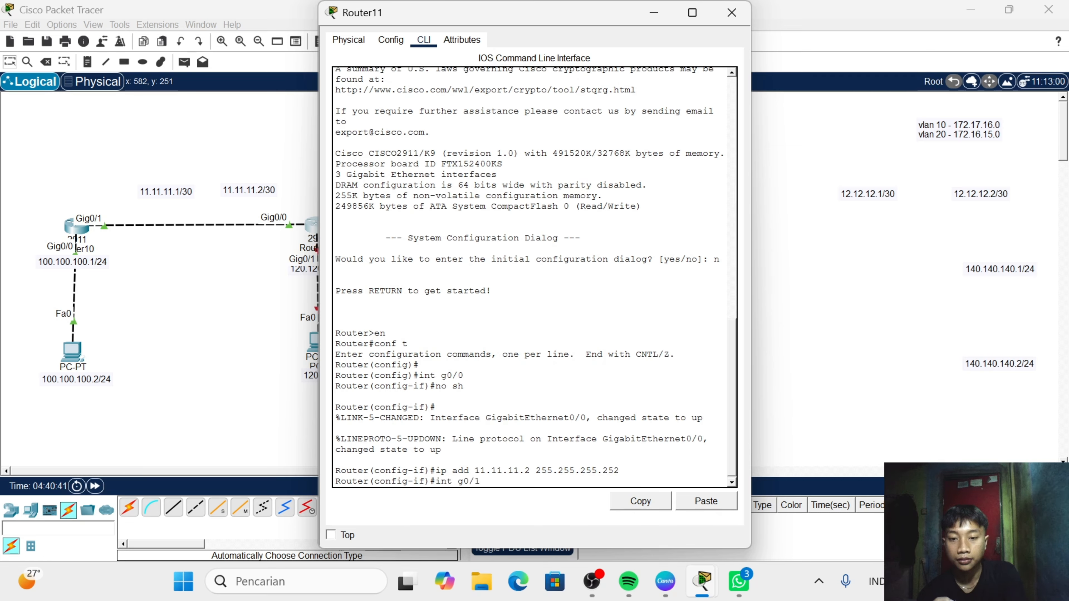
key(Return)
text(n)
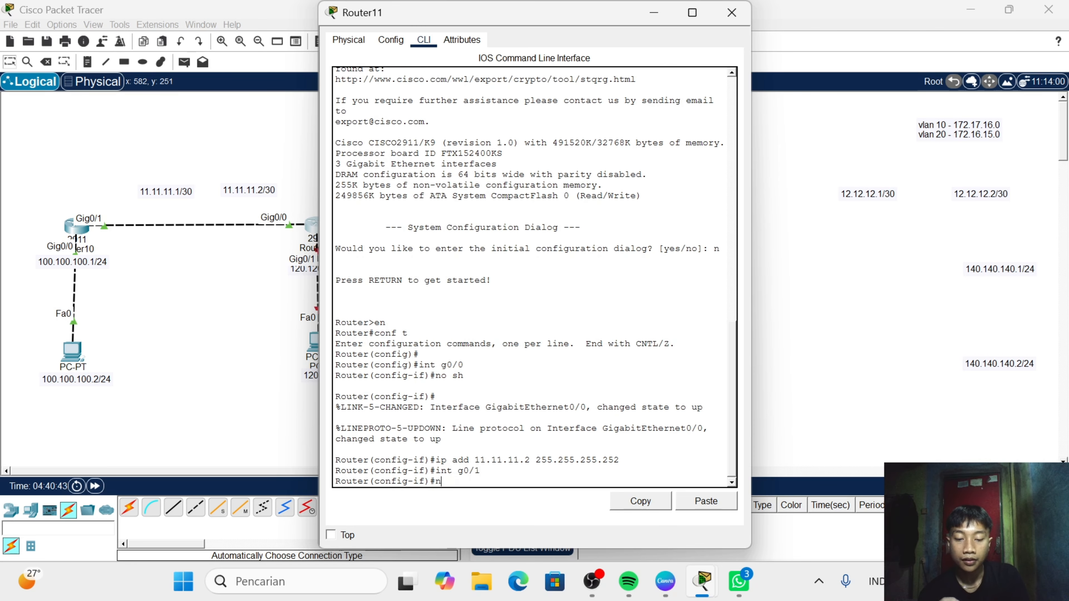
text(o sh)
key(Return)
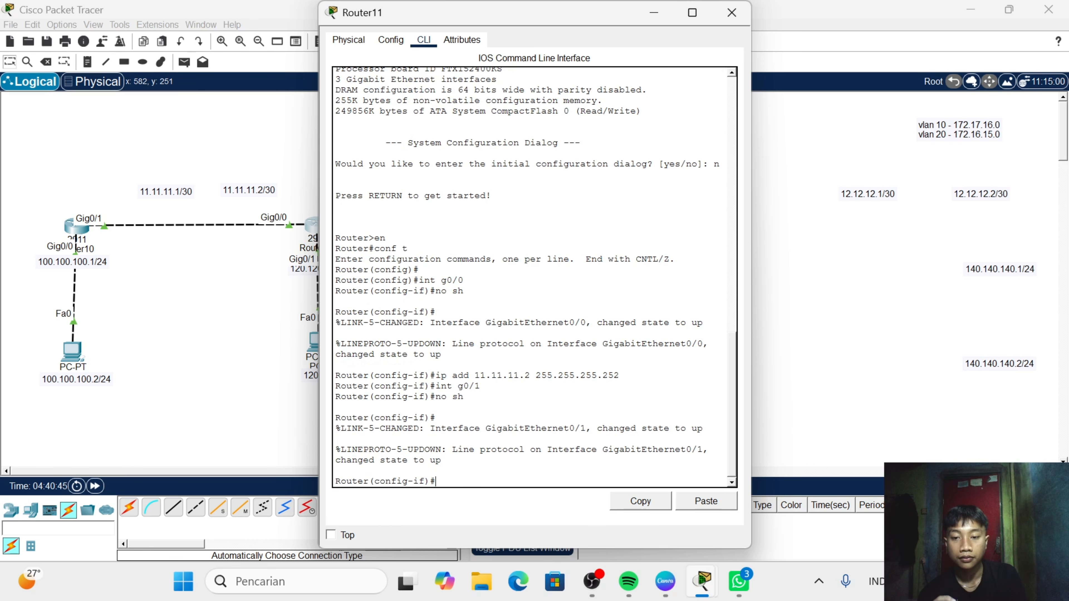
- Assign Router11's GigabitEthernet0/1 interface the address 120.120.120.1 with mask 255.255.255.0
text(ip add )
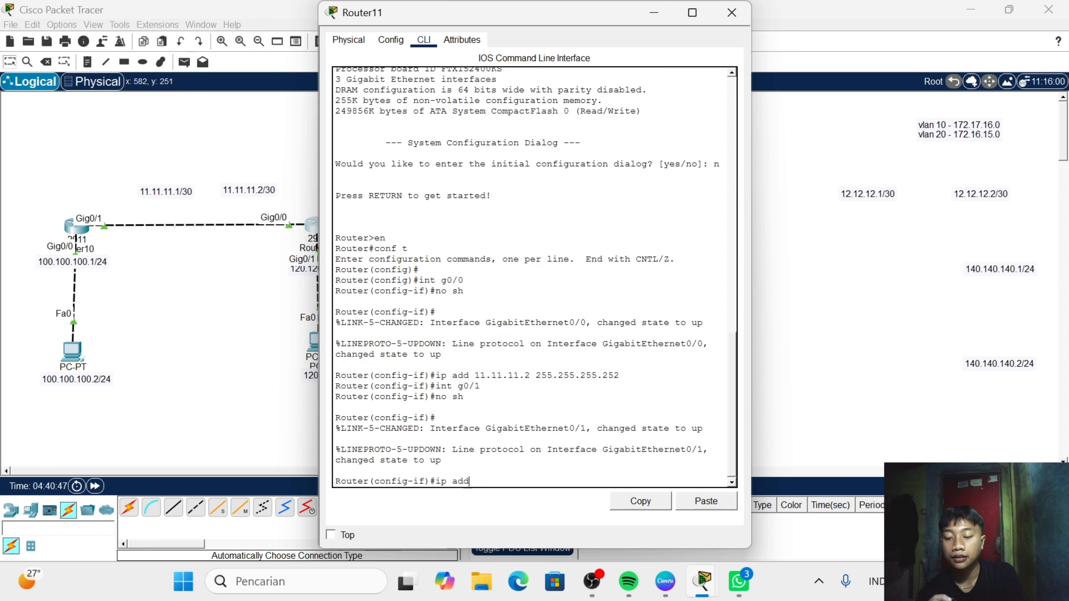
text(1)
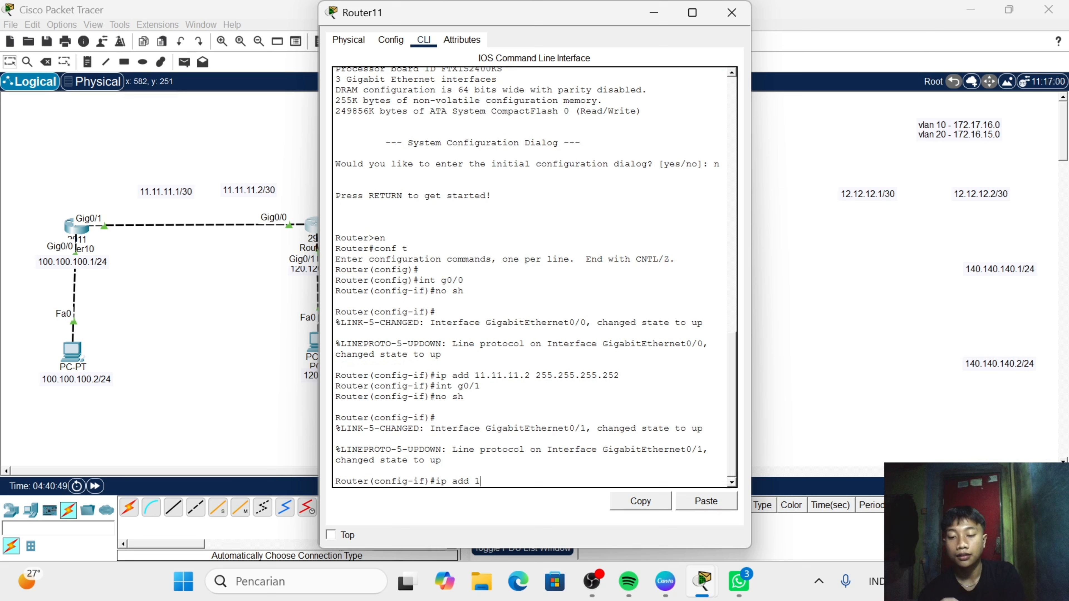
text(20.12)
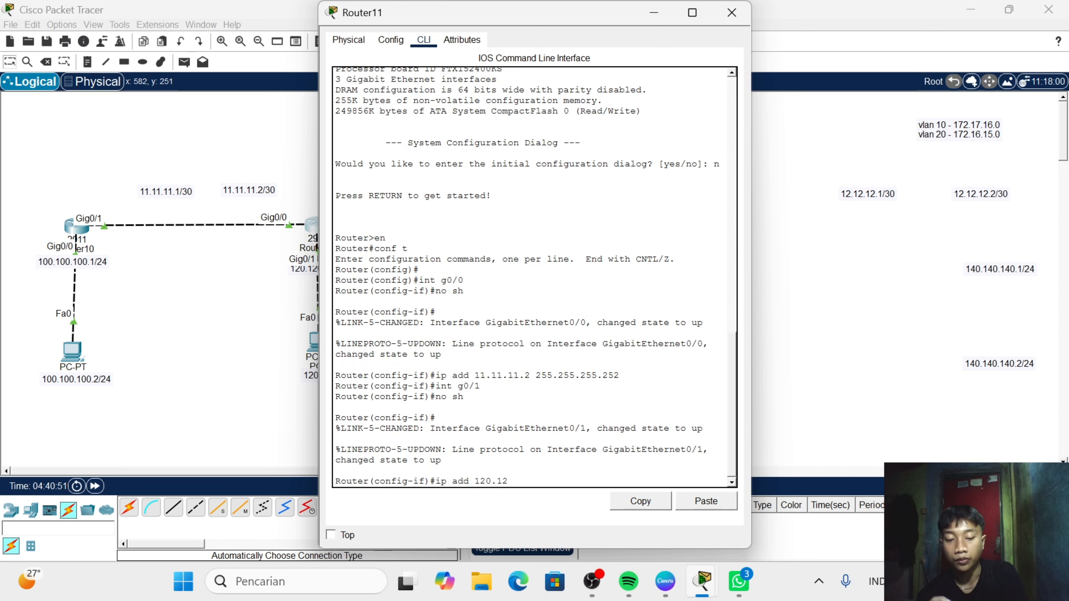
text(0.120.)
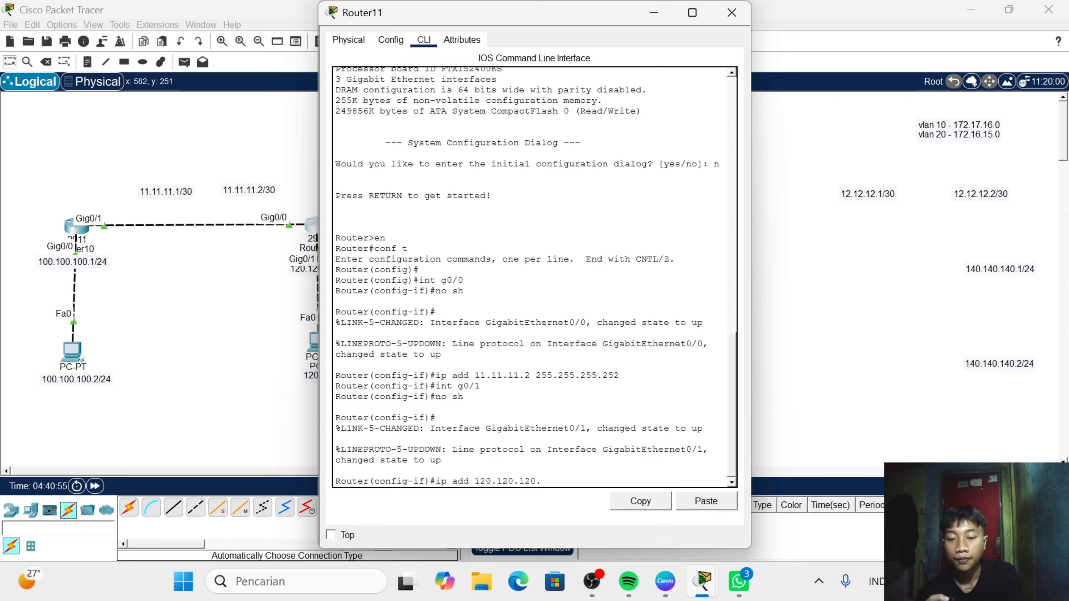
text(1 255)
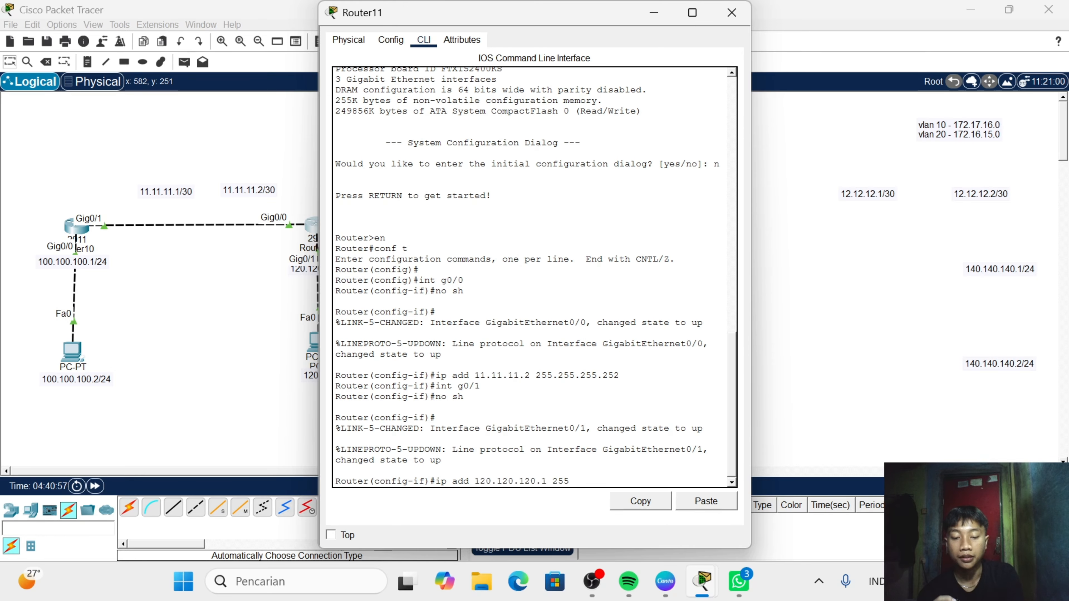
text(.255.)
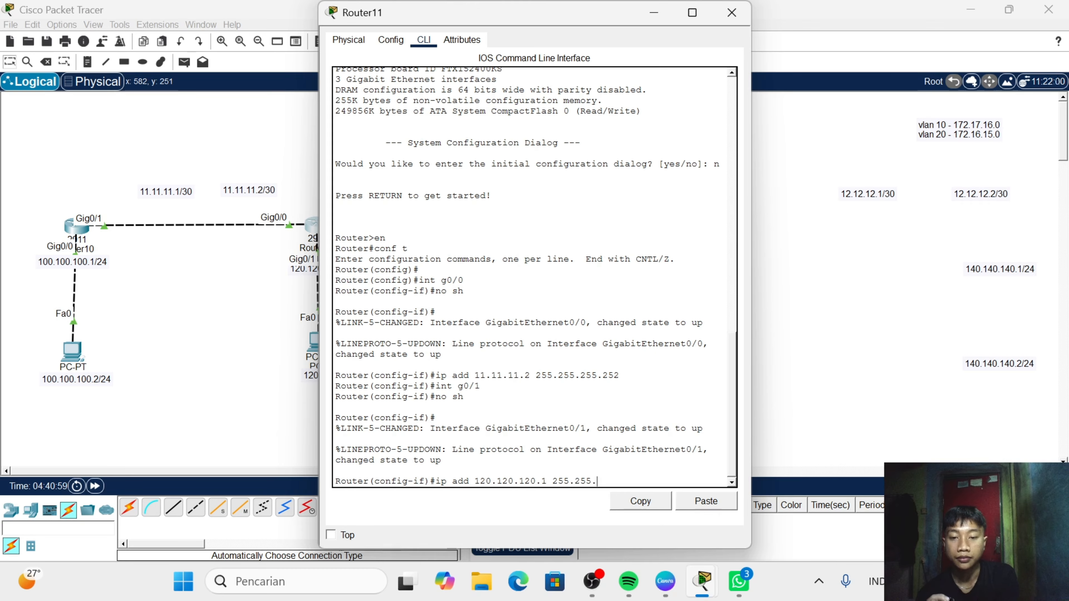
text(255.0)
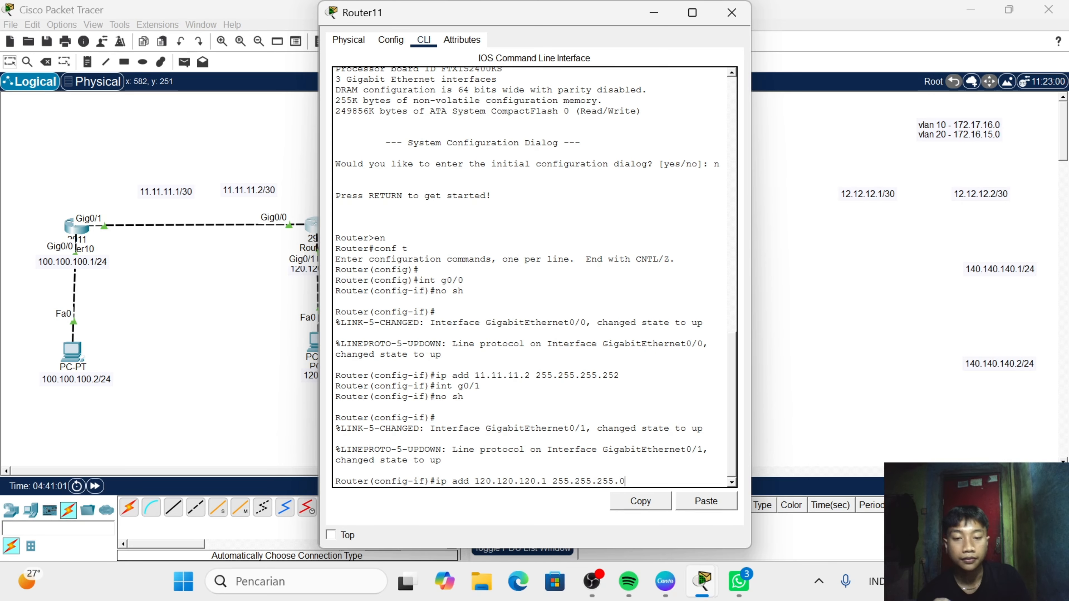
key(Return)
- Check Router11's IP routing table with do show ip rou and close the router's window
text(d)
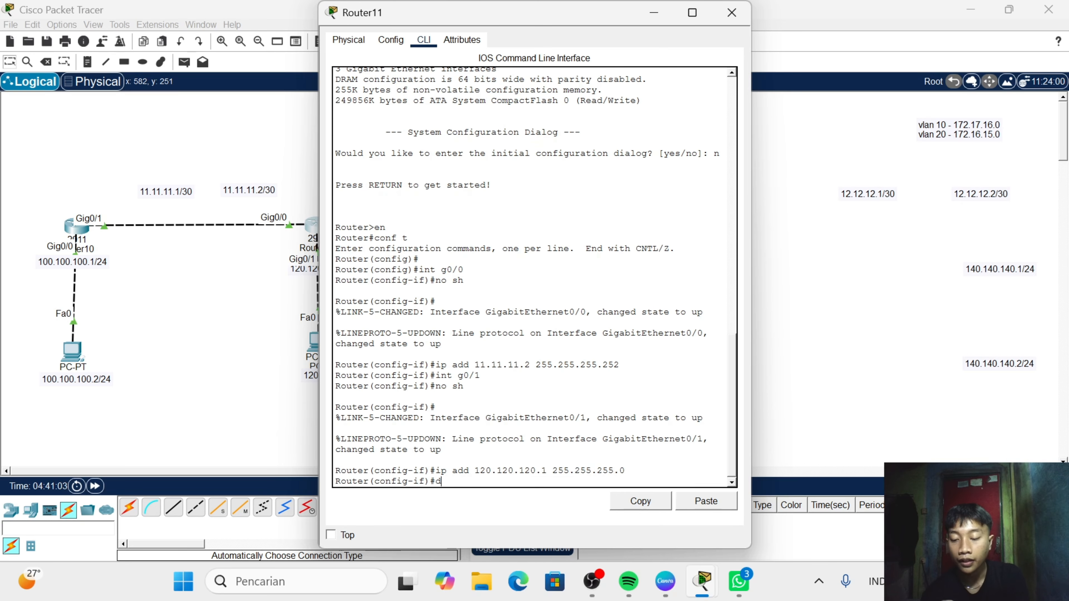
text(o sho)
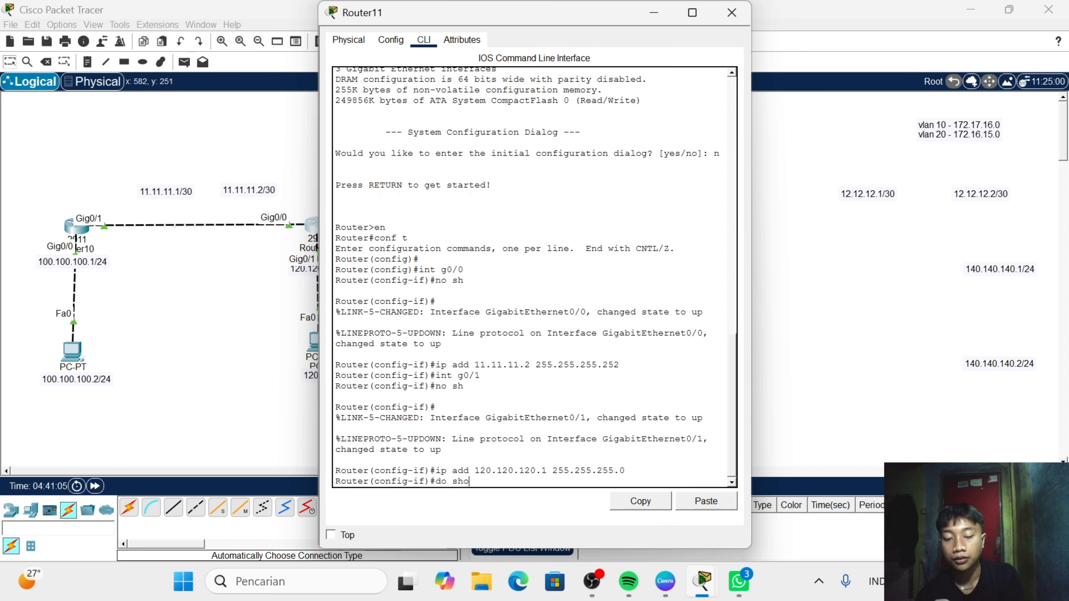
text(w ip ri)
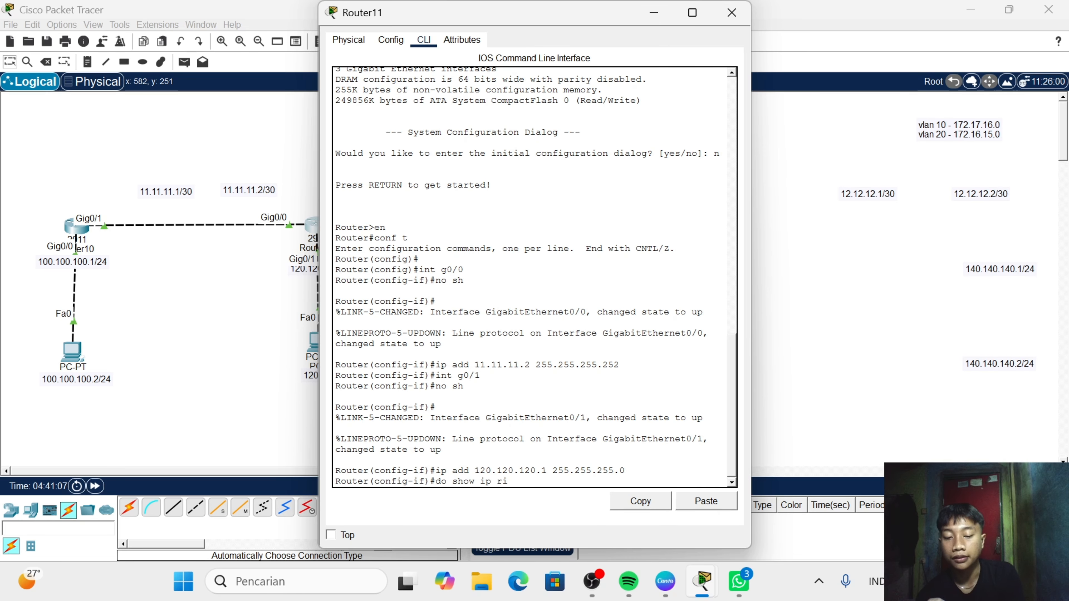
key(BackSpace)
text(ou)
key(Return)
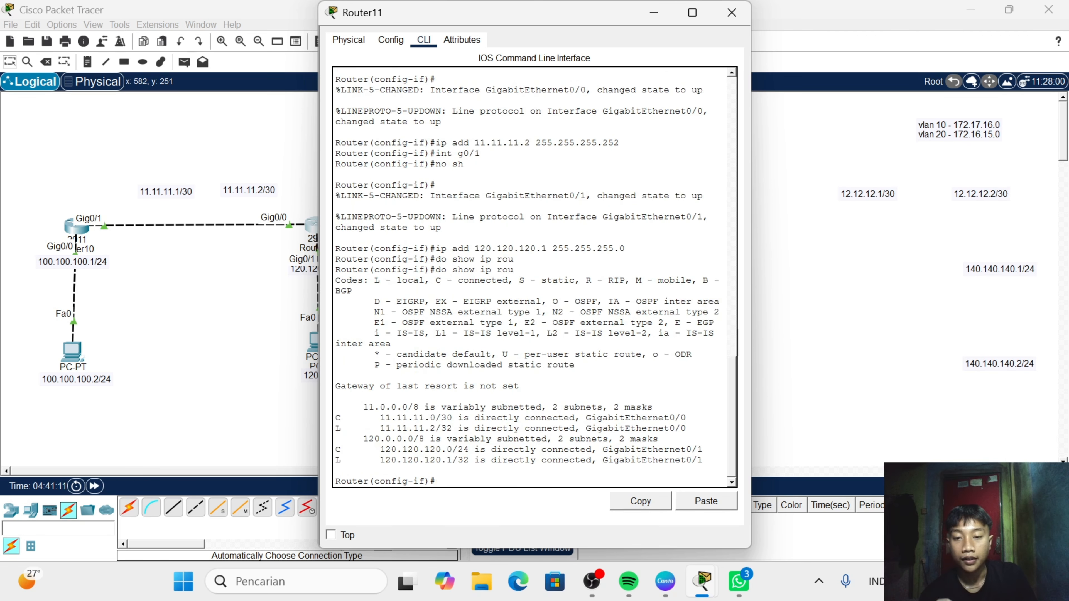
click(733, 12)
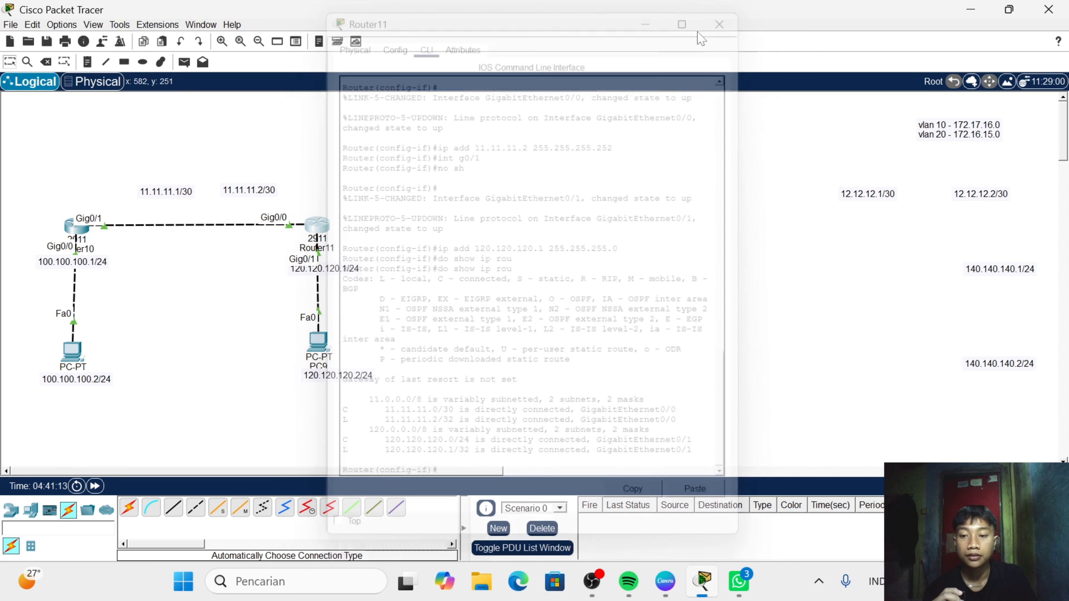
- Check Router10's IP routing table from its command line and close the router's window
click(77, 228)
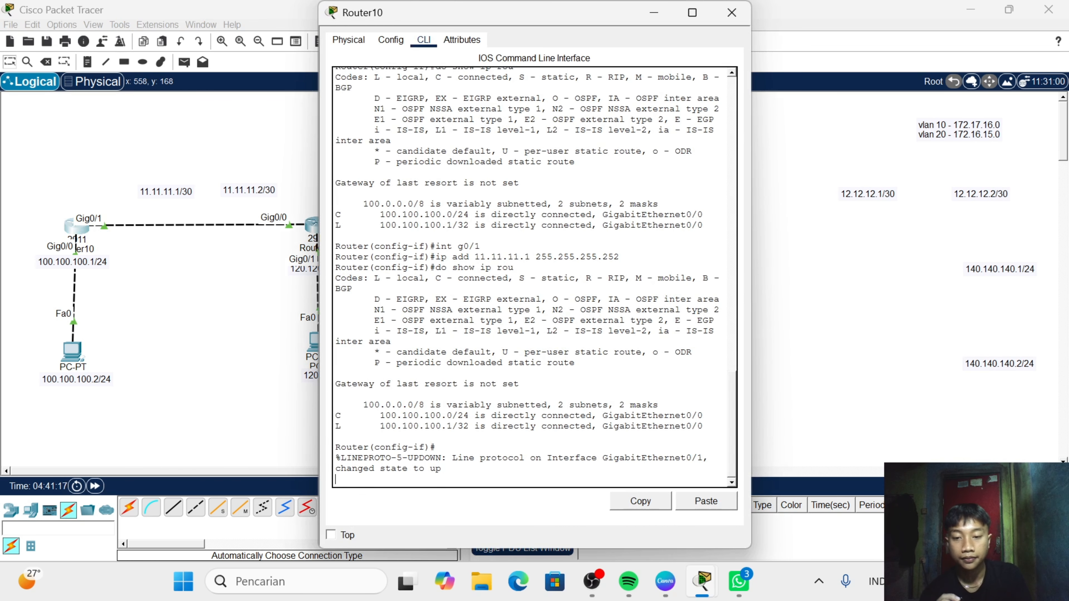
key(Return)
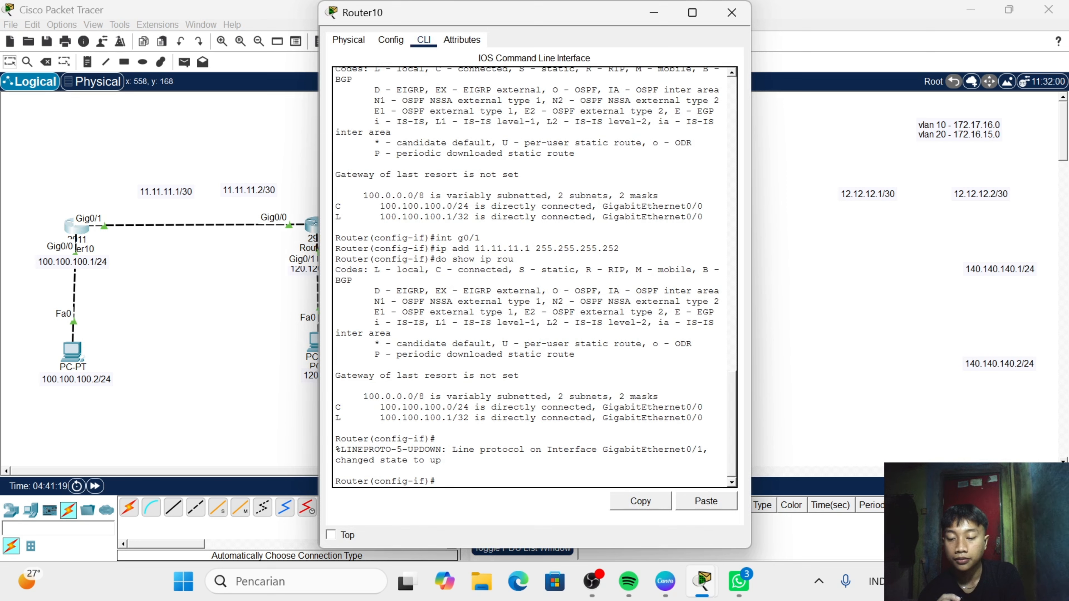
text(do a)
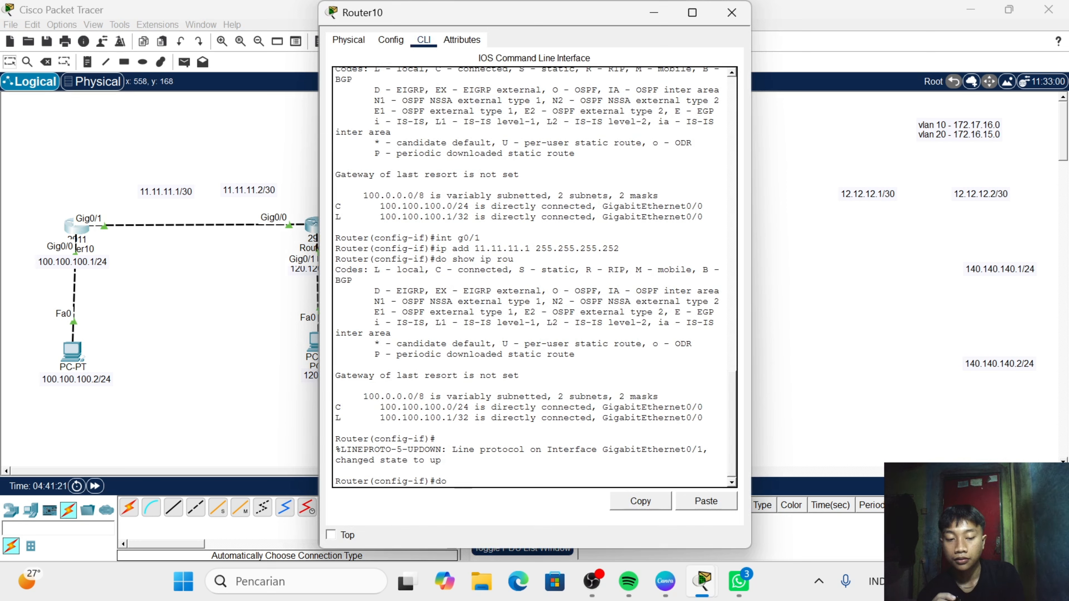
key(BackSpace)
text(sh  ip)
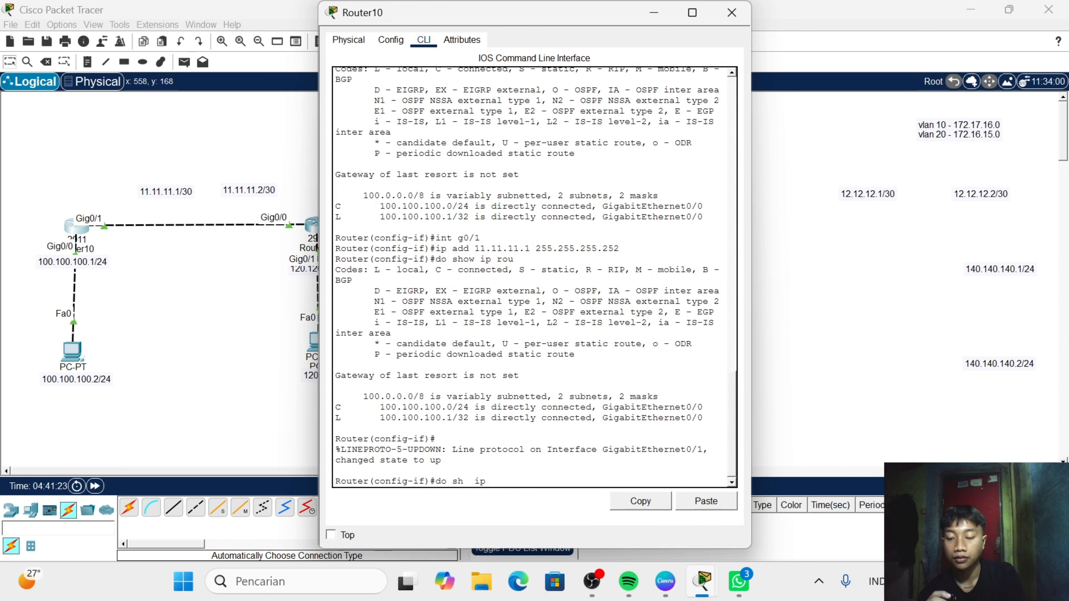
text( ro)
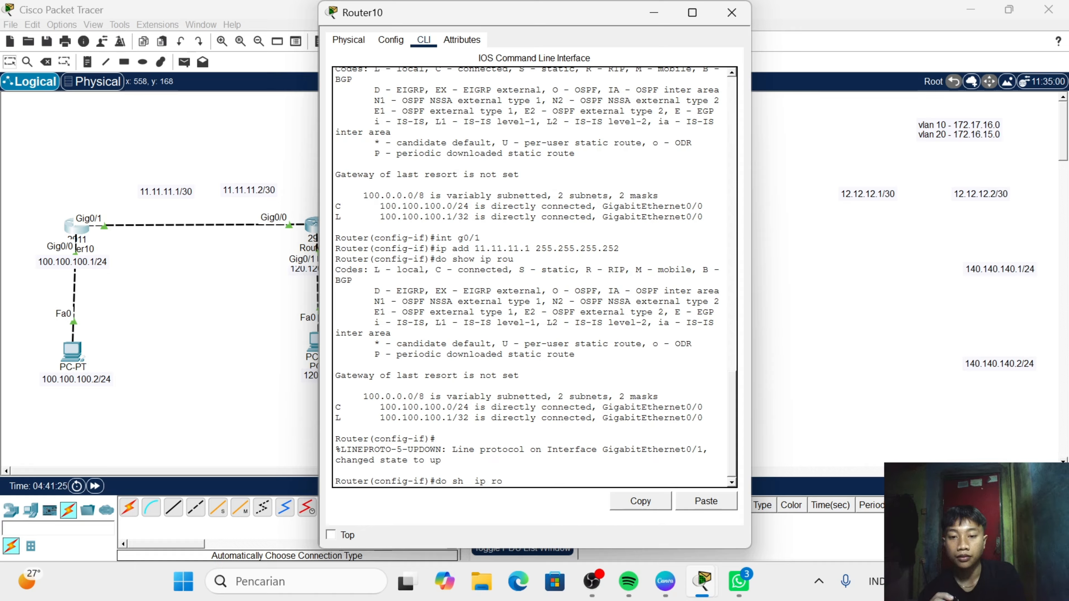
text(u)
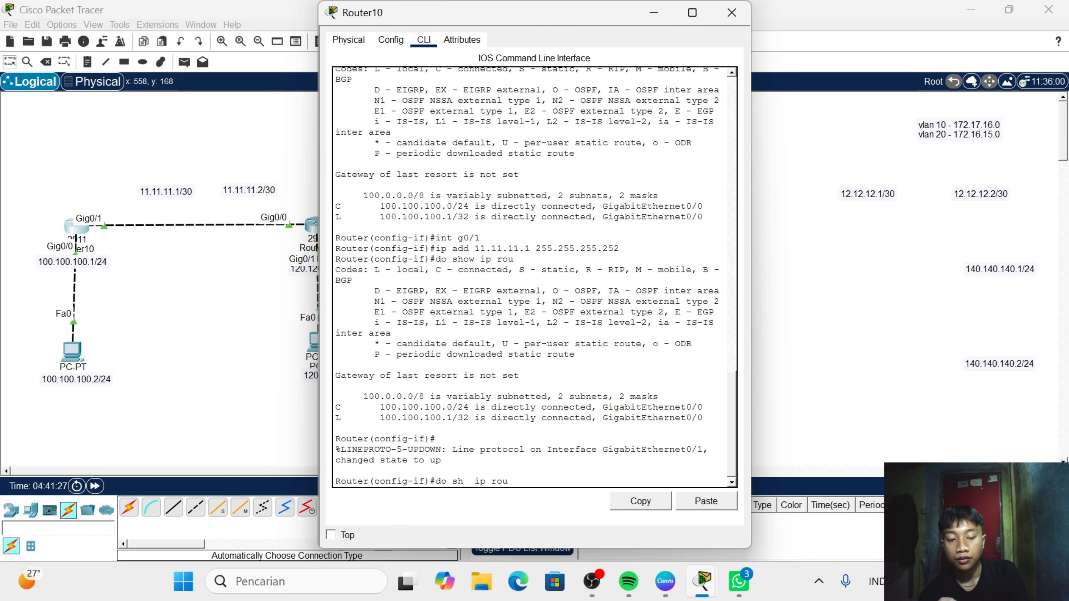
key(Return)
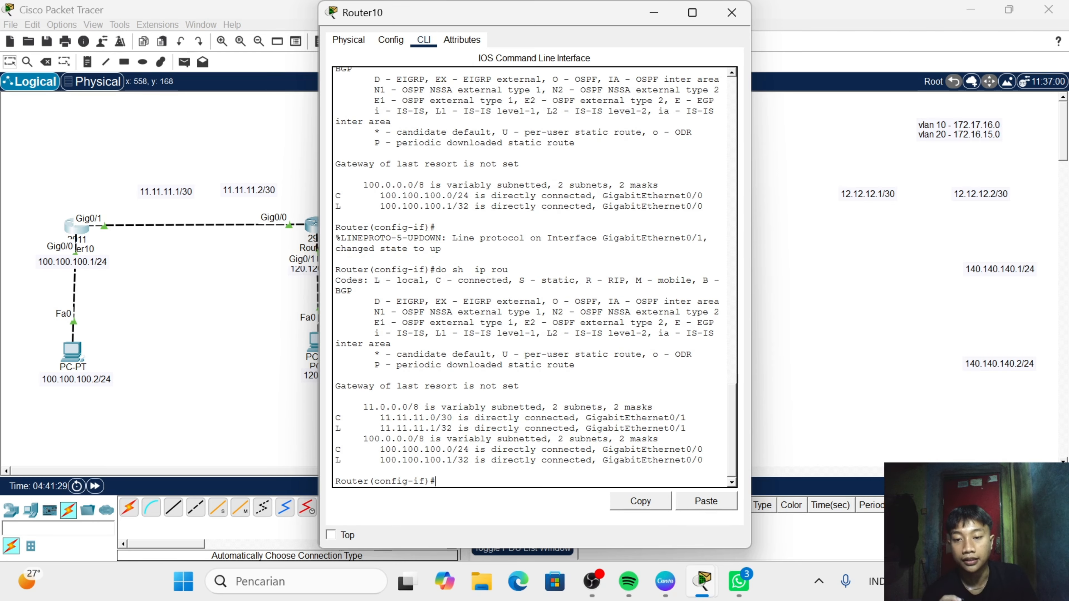
click(732, 14)
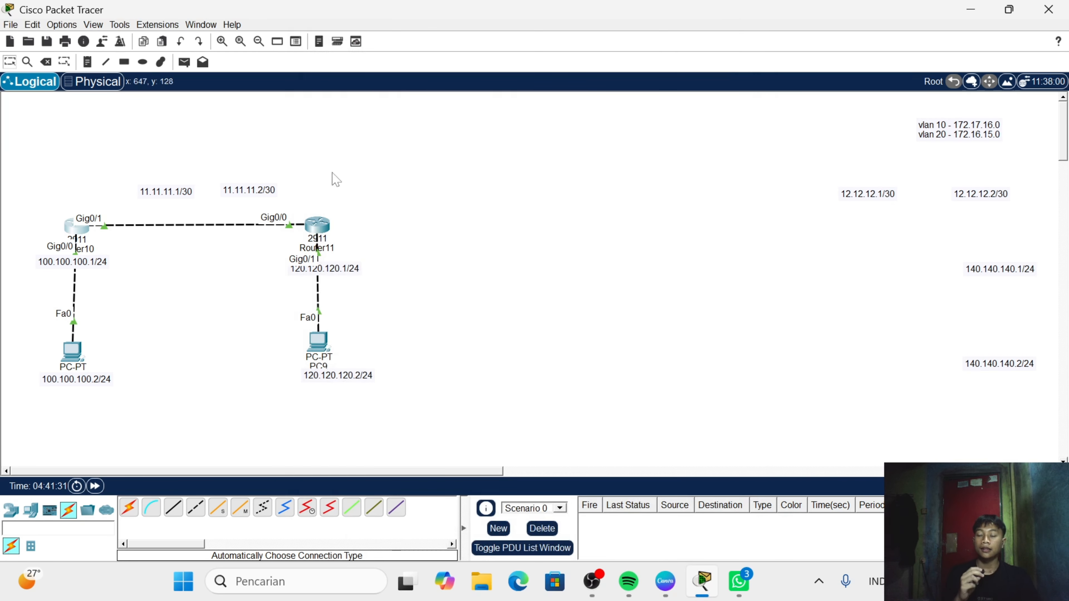
- Open Router10's command line and leave interface configuration mode with ex
click(81, 236)
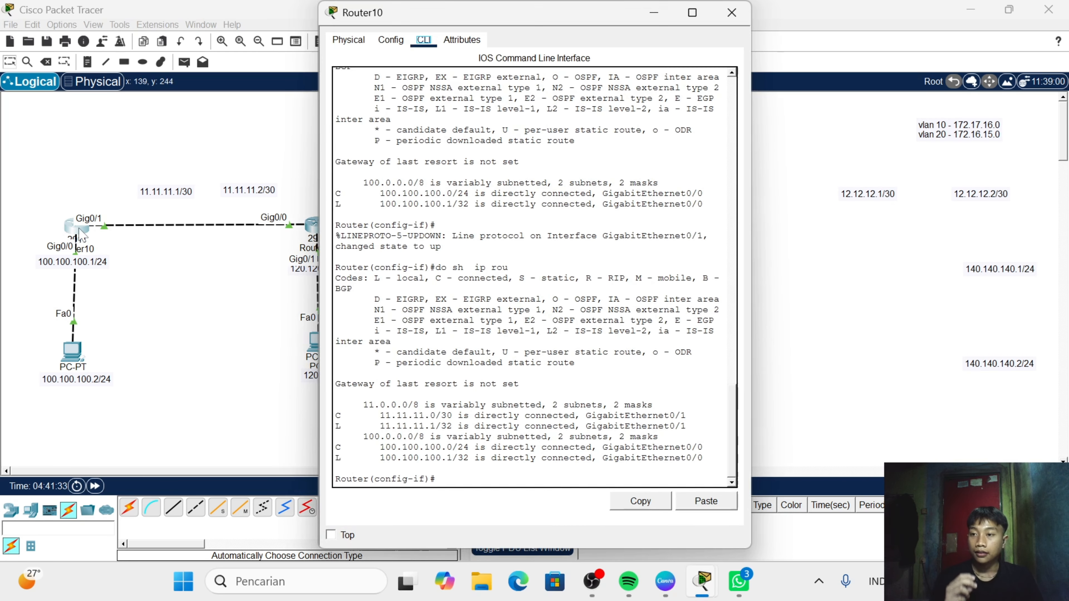
click(472, 472)
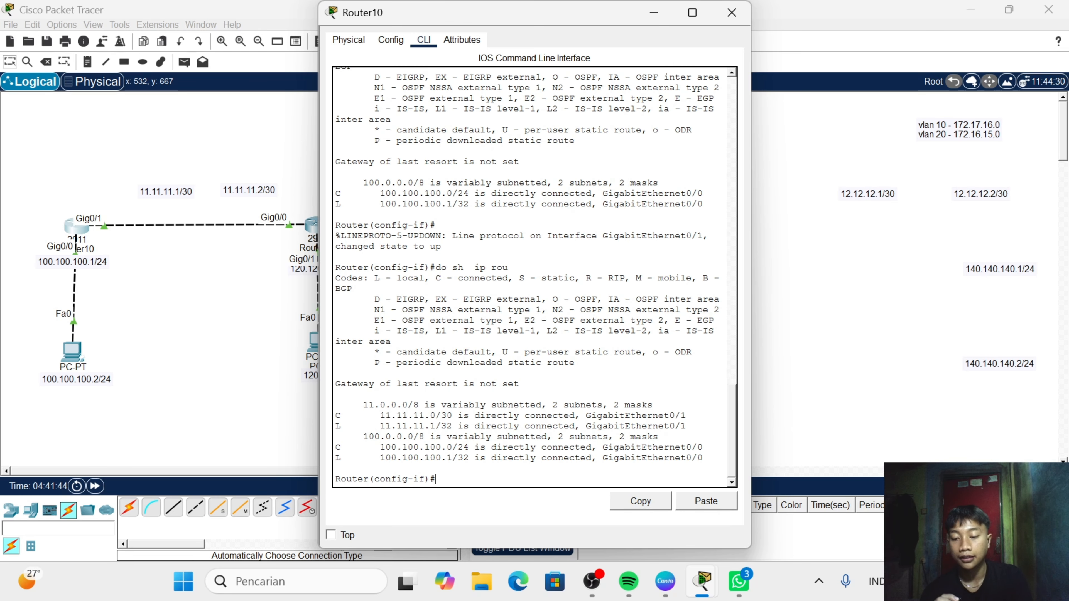
text(x)
key(Return)
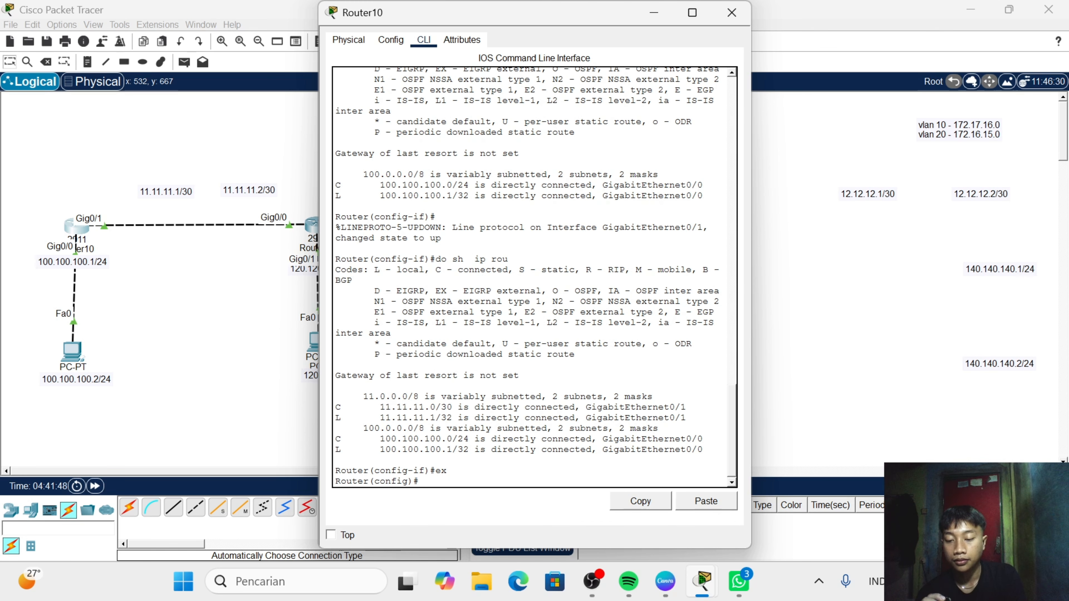
- Check the allowed process IDs with router ospf ? and start OSPF process 1 on Router10
text(router )
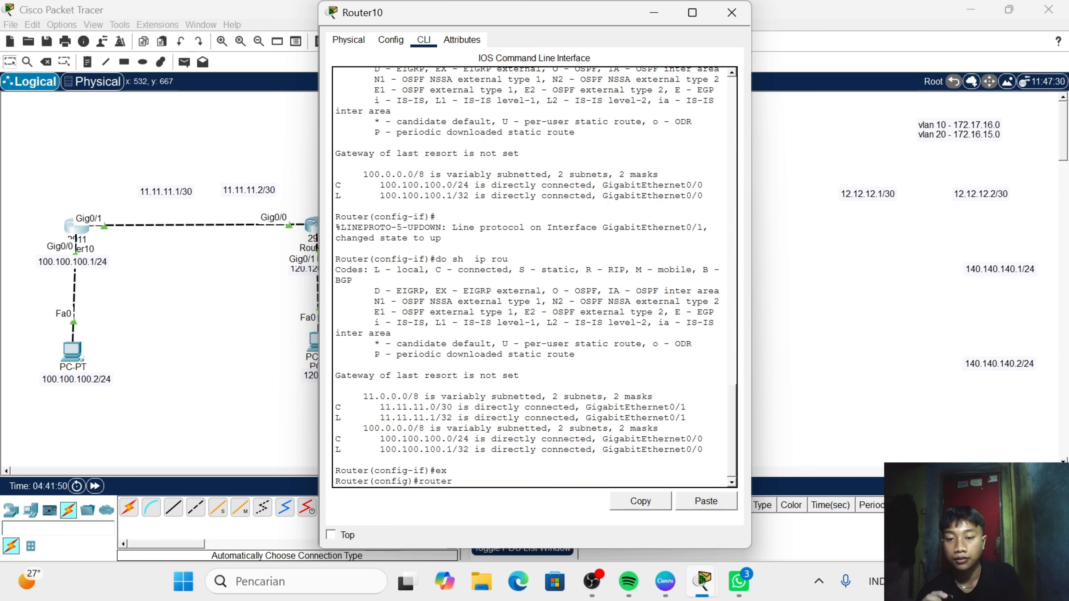
text(osp)
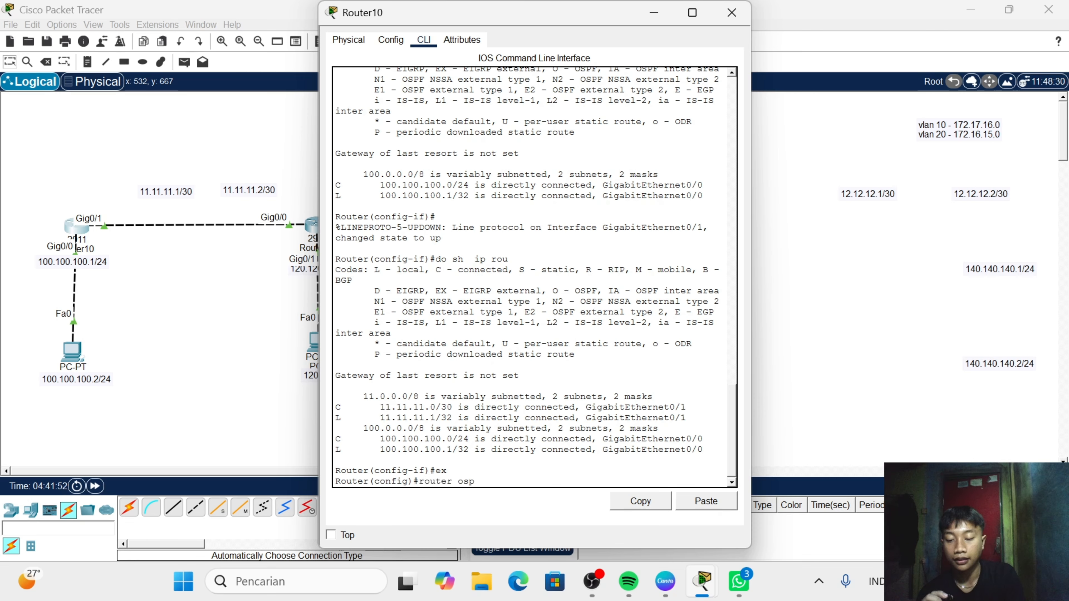
text(f ?)
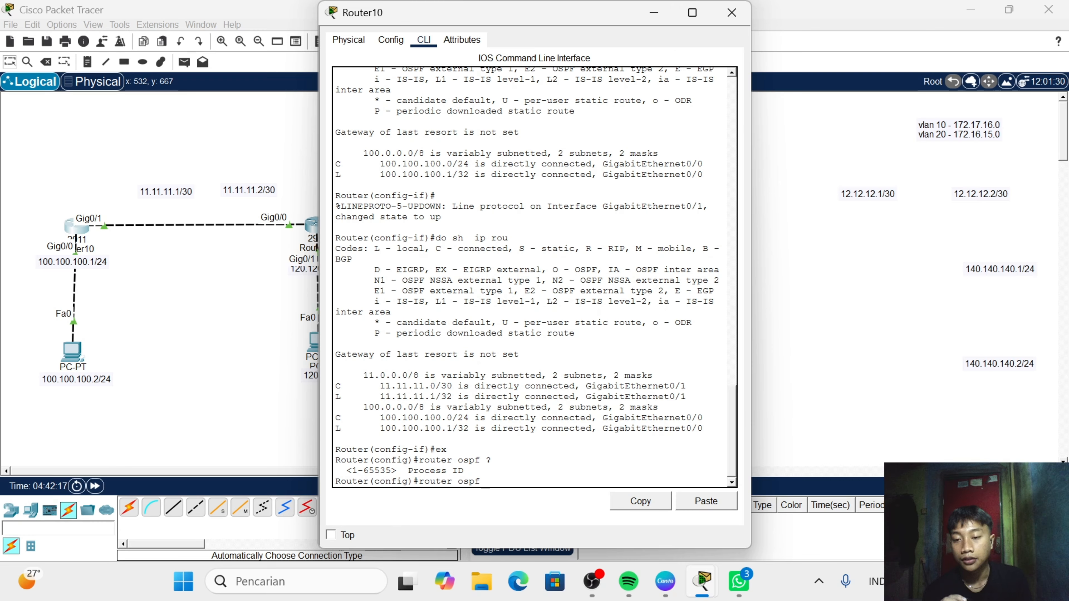
text(1)
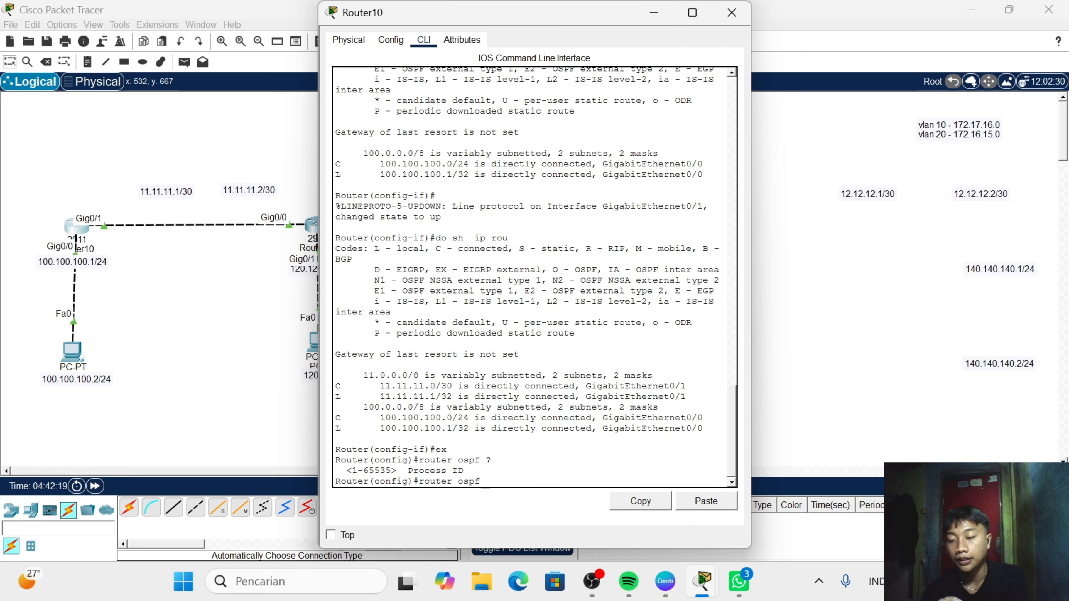
text(00)
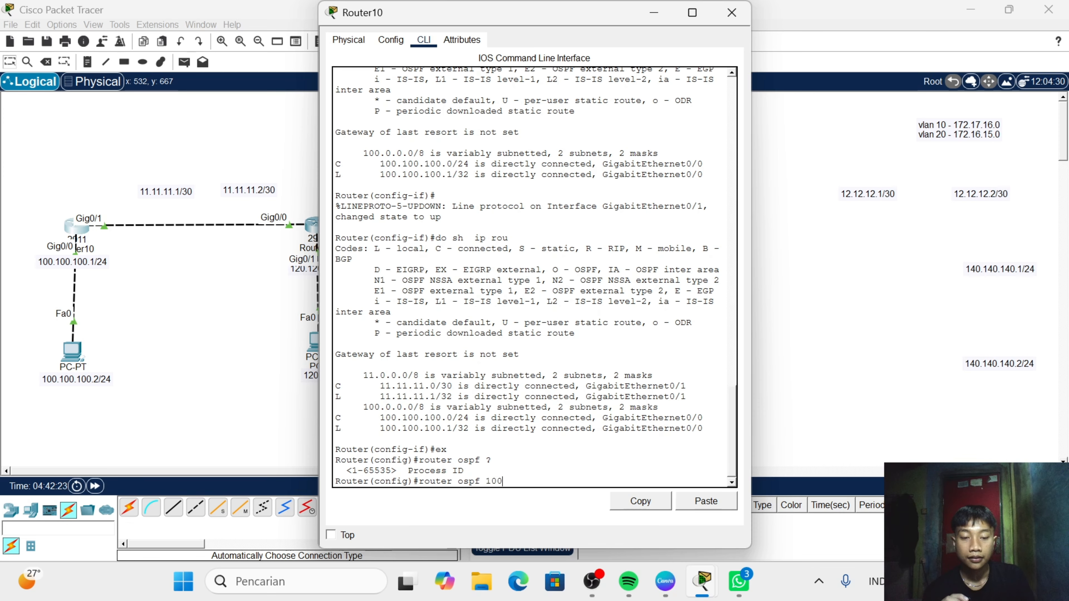
key(BackSpace)
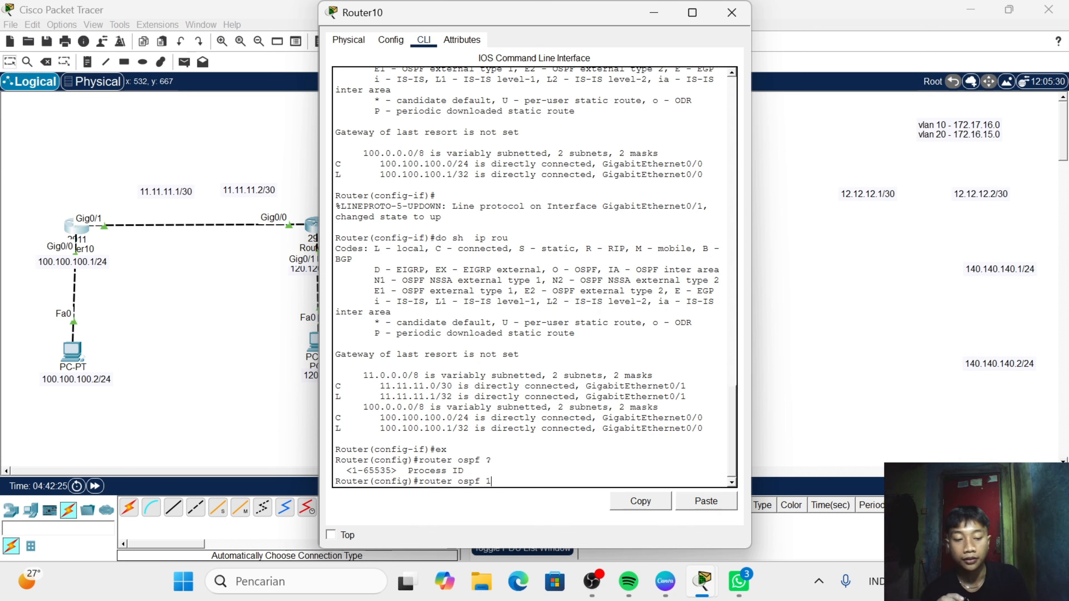
key(Return)
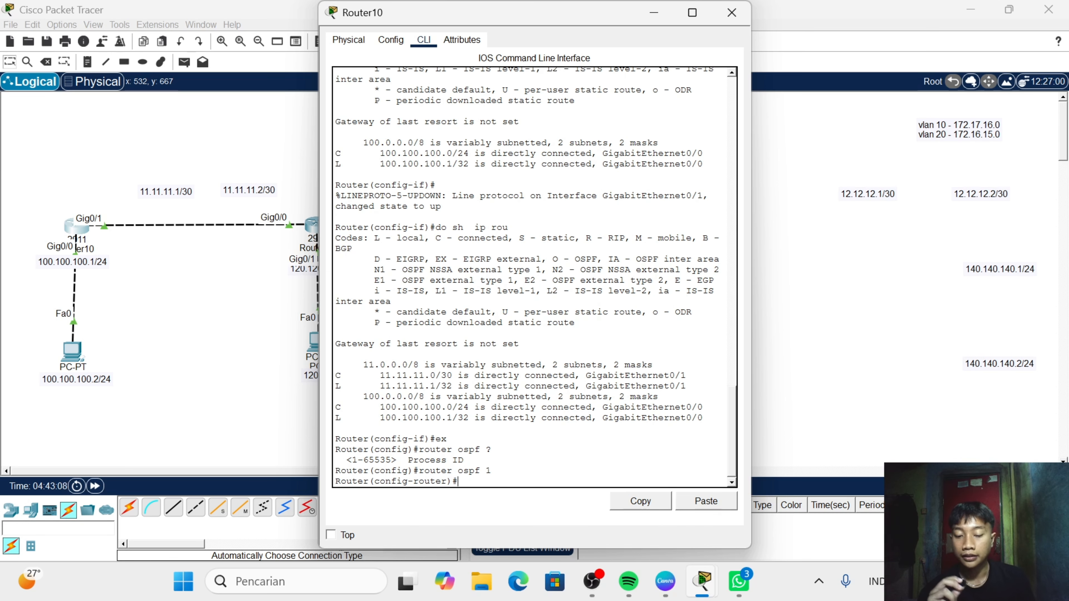
- Look up the argument that follows network 11.11.11.0 with the ? help and close Router10's window
text(netw)
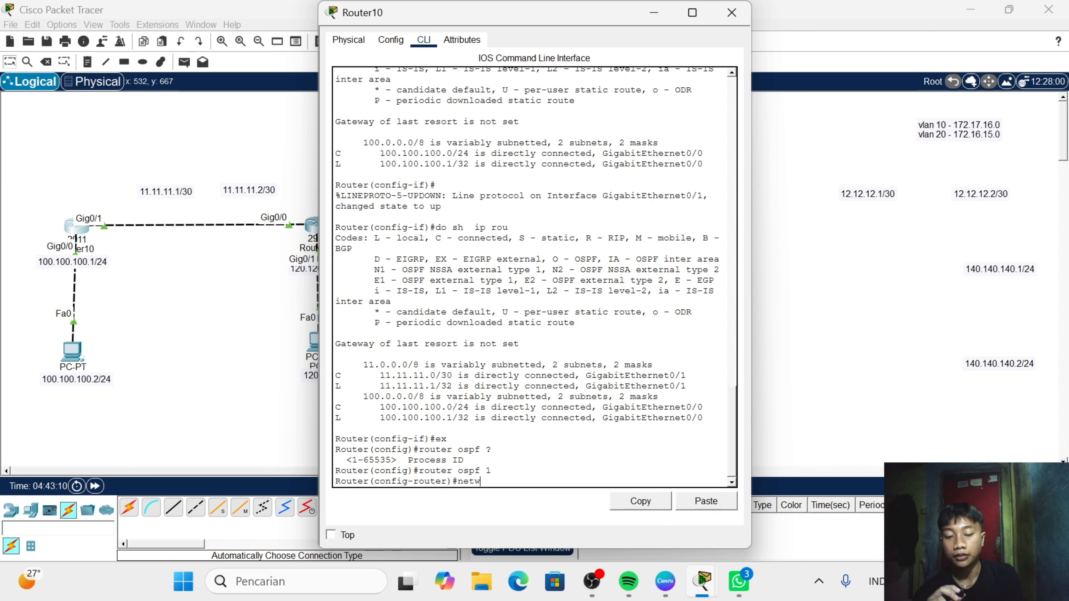
text(ork )
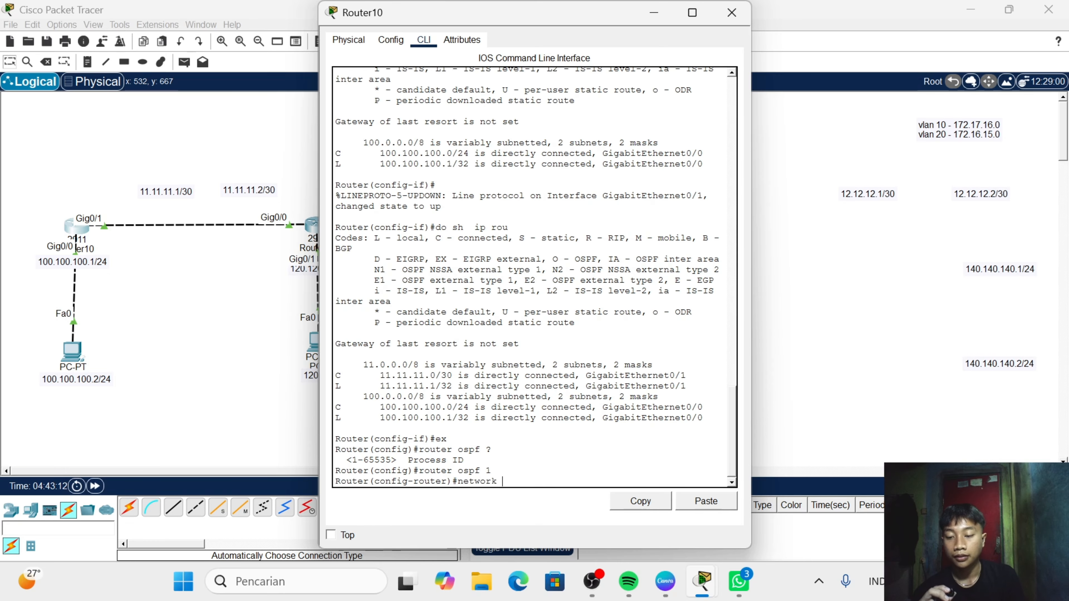
text(11.)
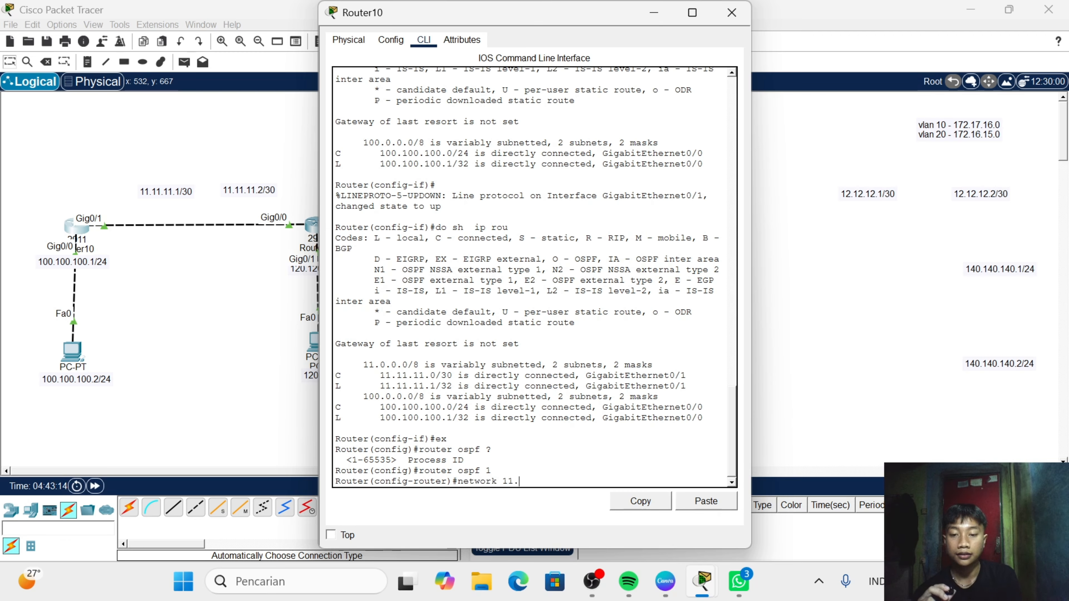
text(11.11)
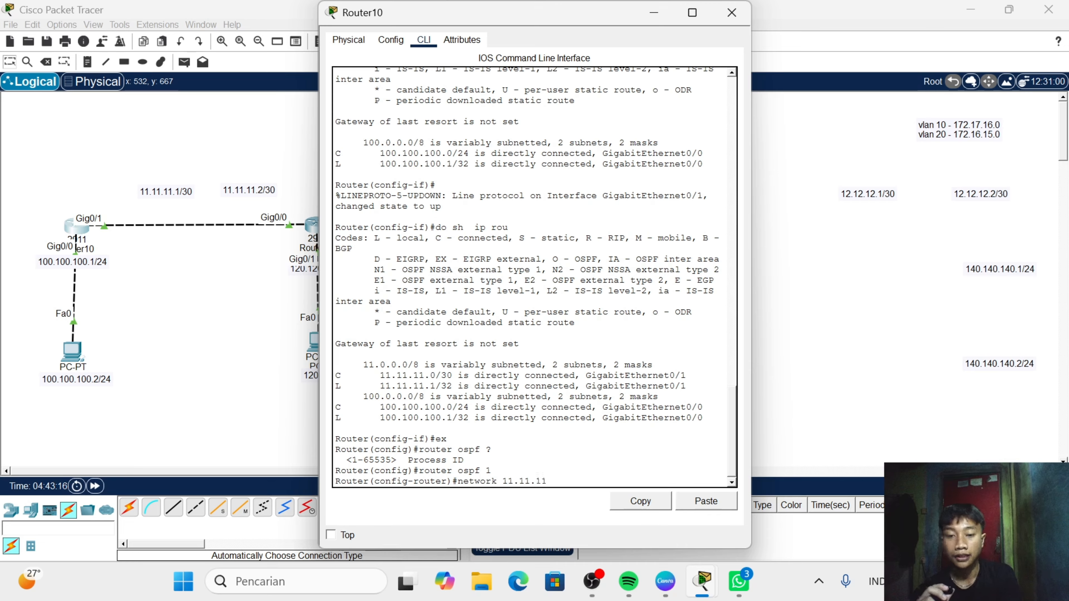
text(.0)
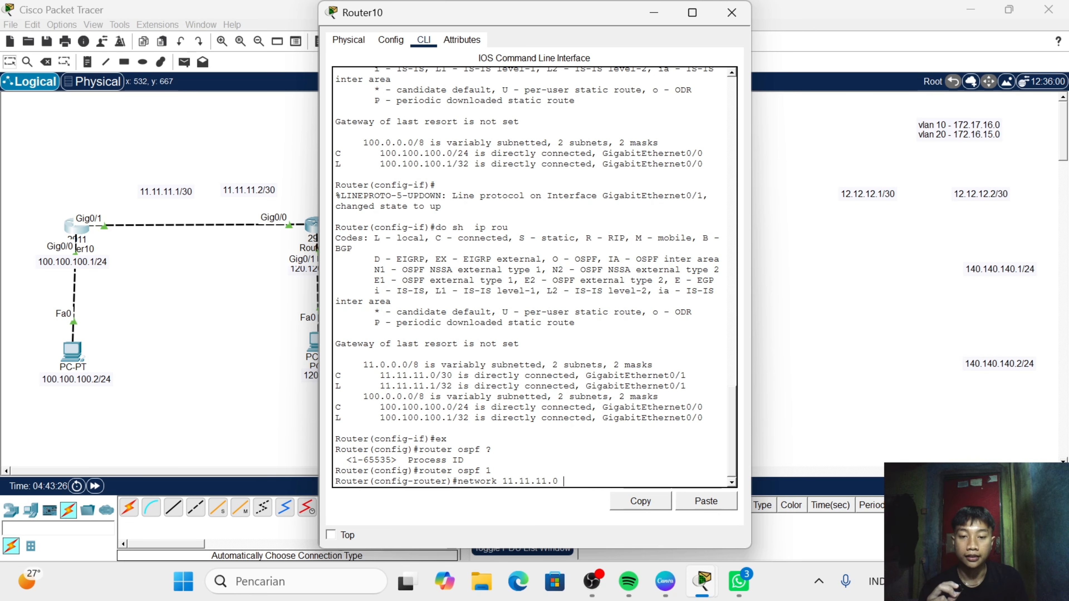
text(?)
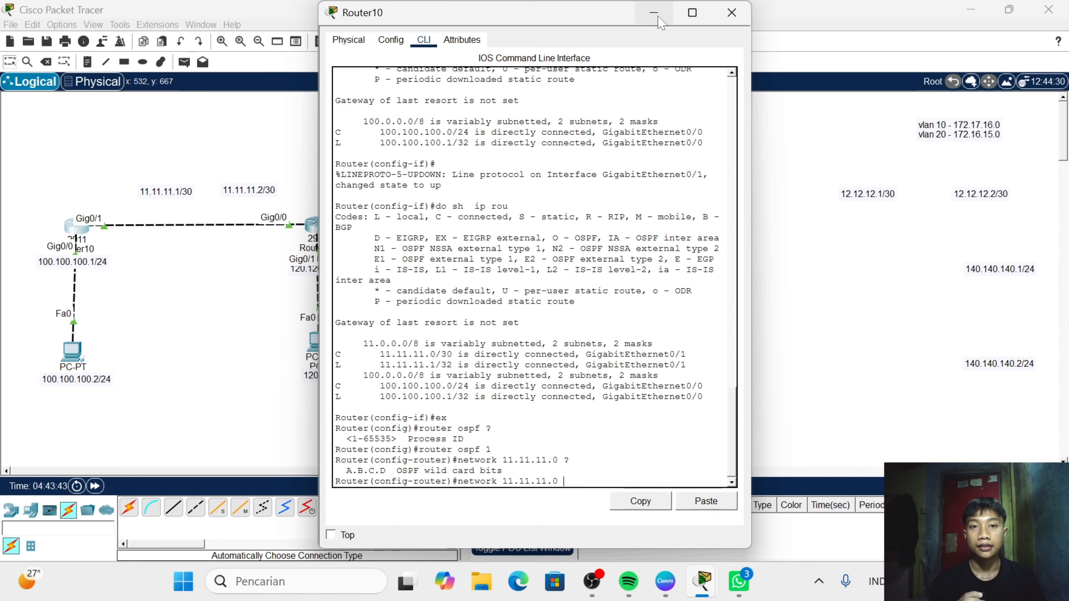
click(732, 13)
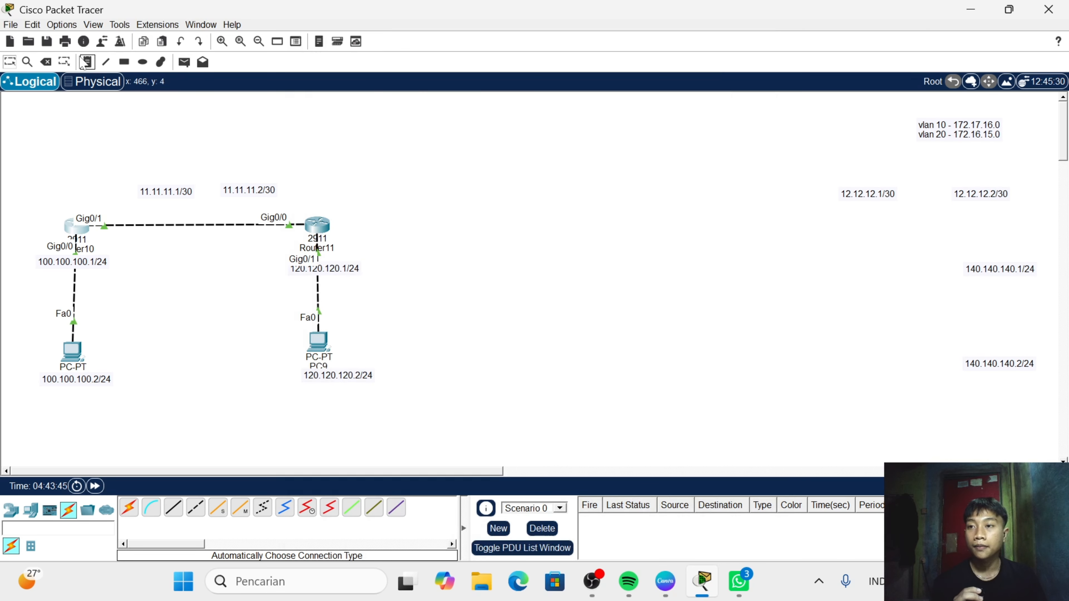
- Place a text note in the empty workspace beyond Router11 with the first line 255.255.255.255
click(87, 62)
click(497, 136)
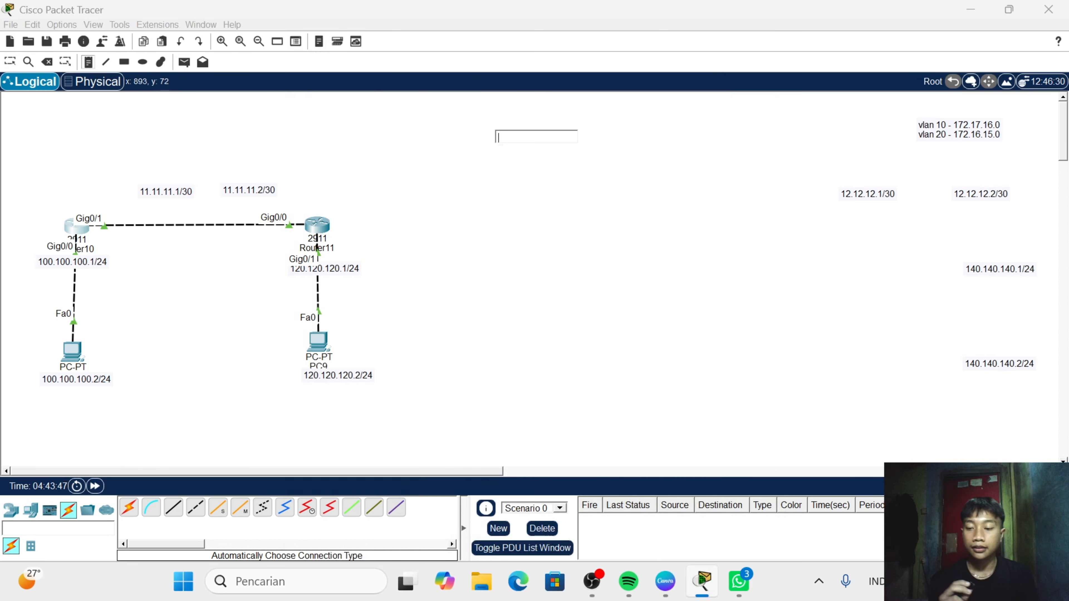
text(255)
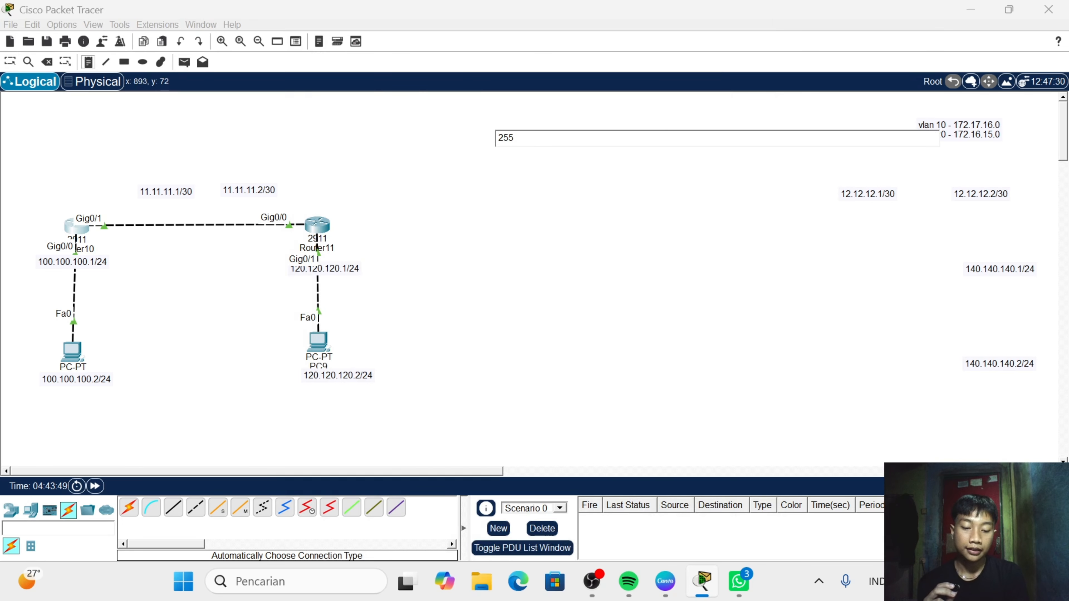
text(.255.)
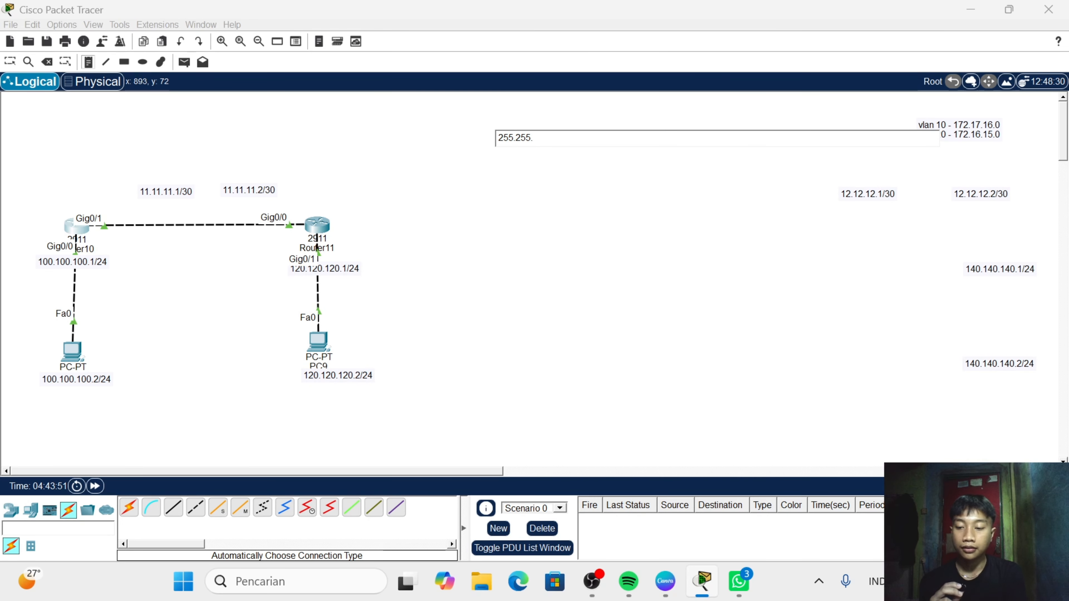
text(255.2)
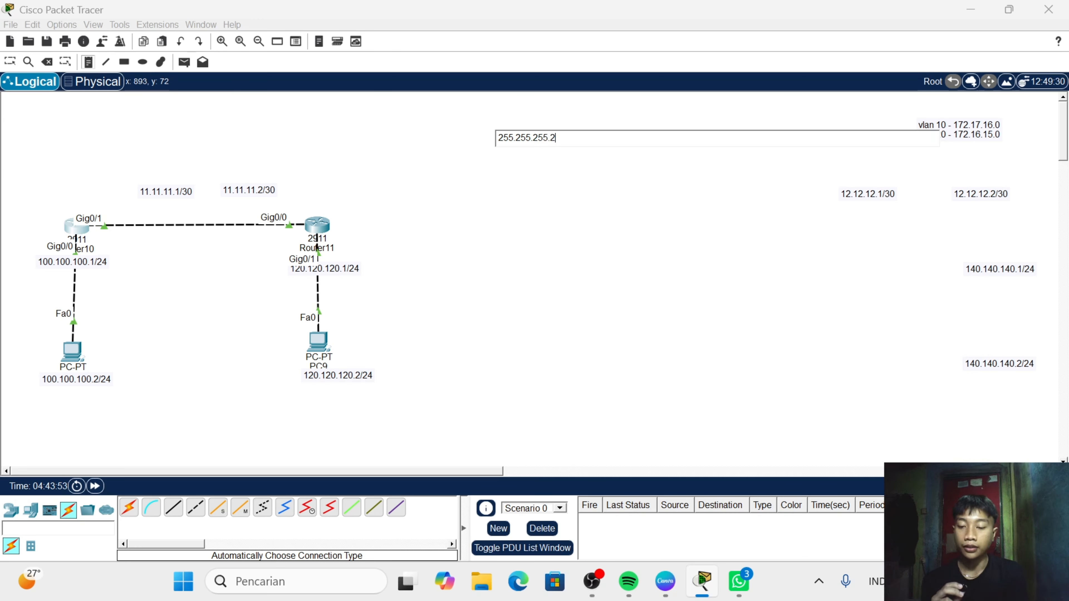
text(55)
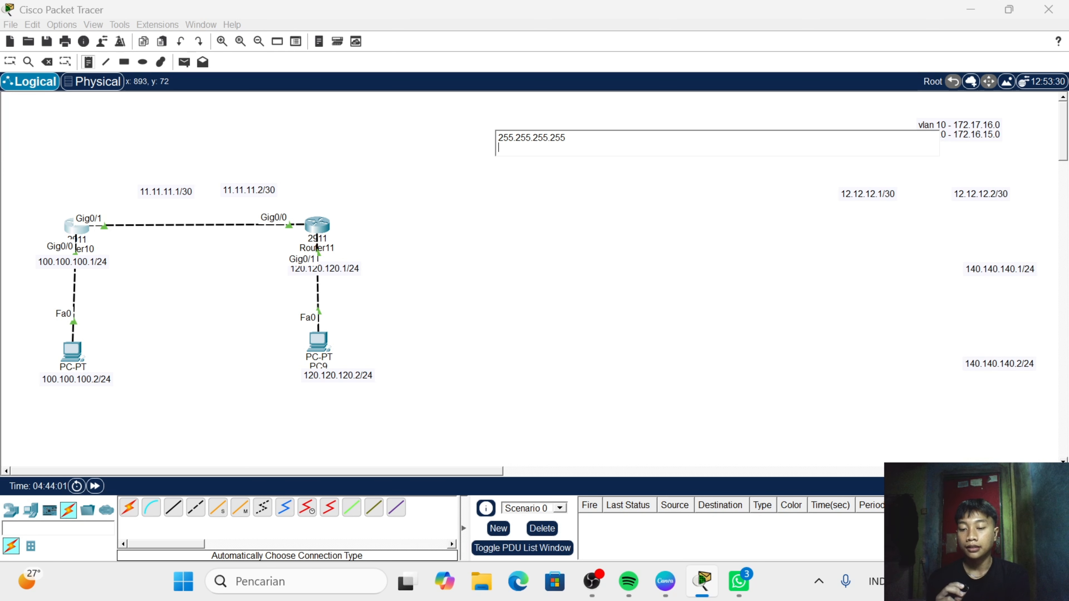
- Add the /30 subnet mask 255.255.255.252 as the note's second line
text(2)
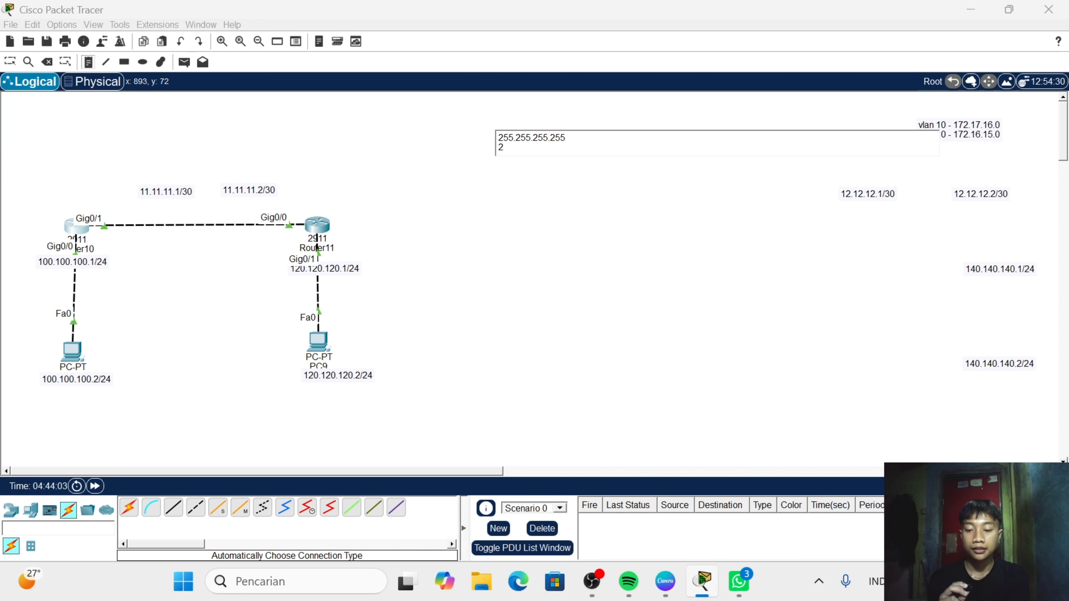
text(55.255)
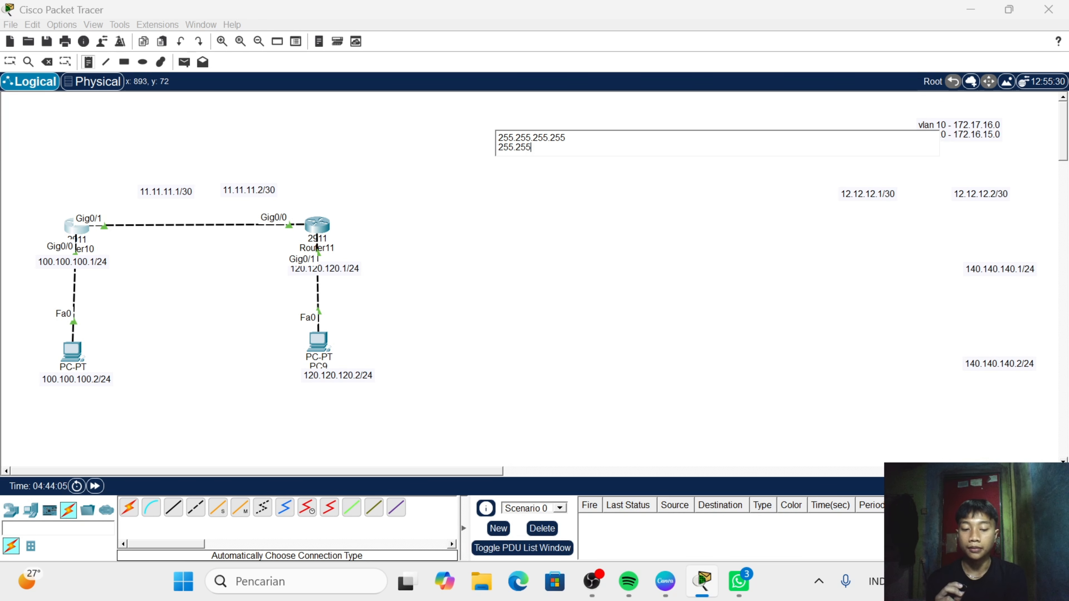
text(55.)
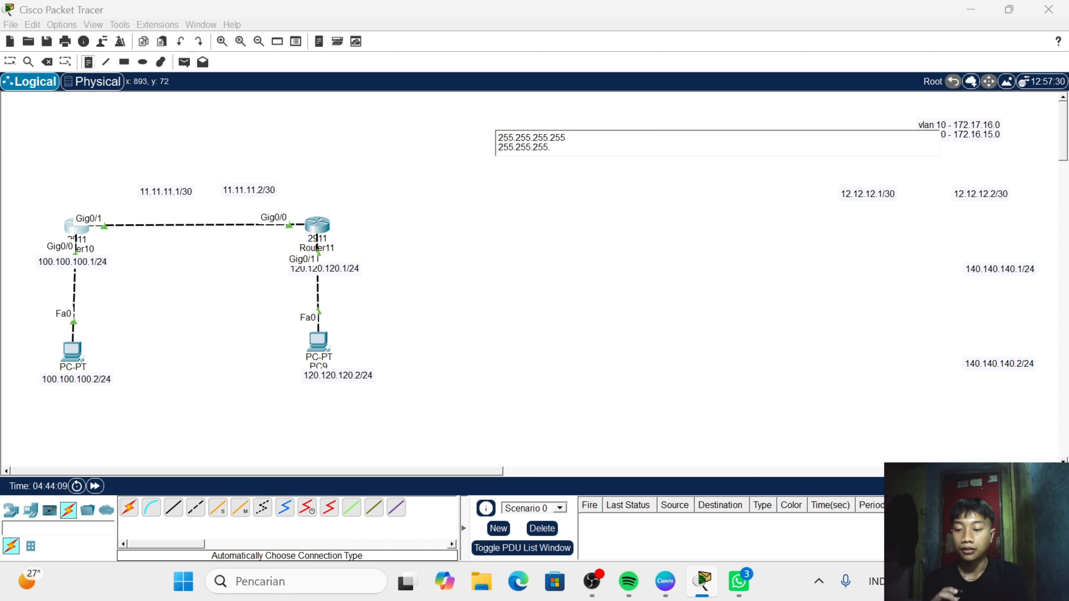
text(252)
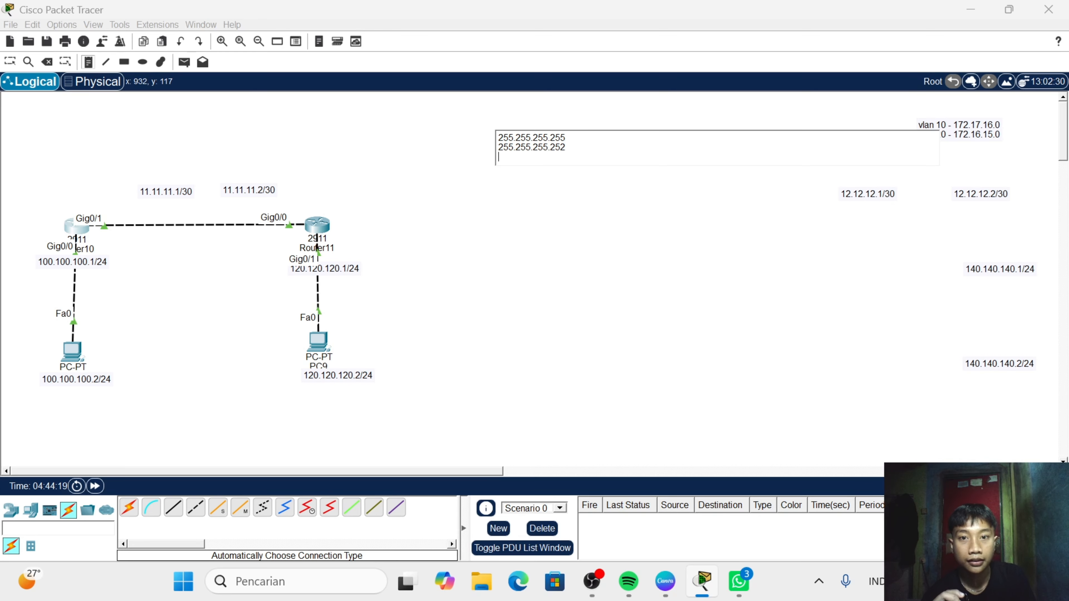
- Add the wildcard mask 0.0.0.3 as the note's third line and finish the note
text(0)
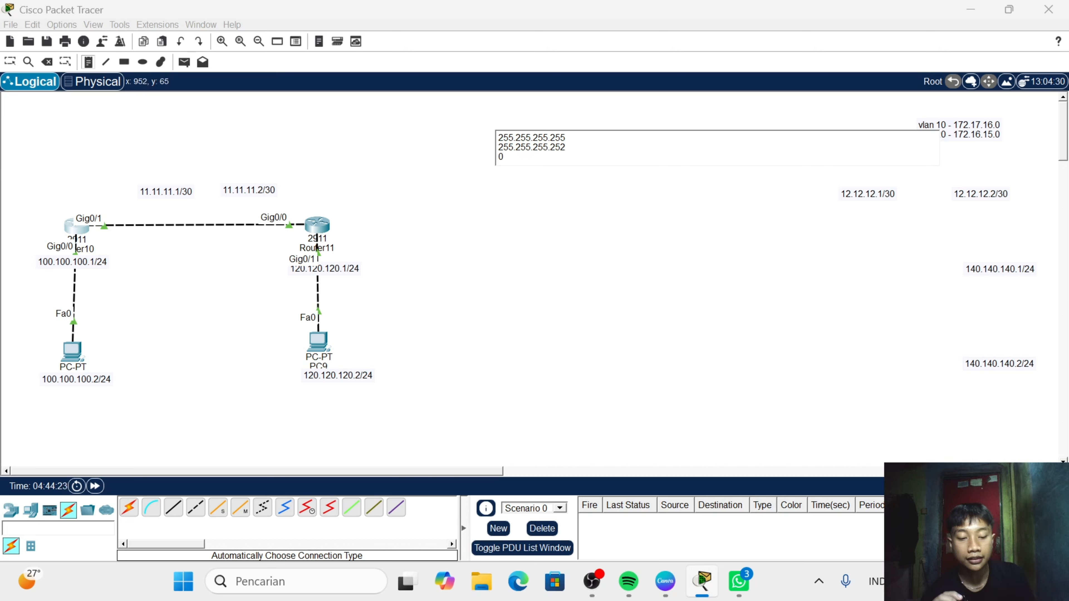
text(.0.0)
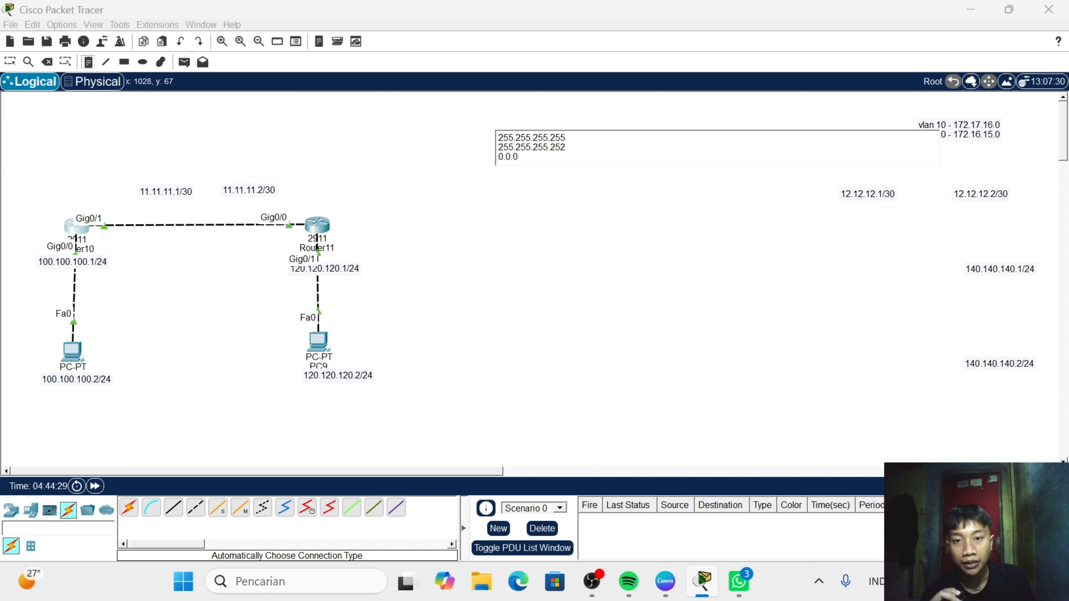
text(/.3)
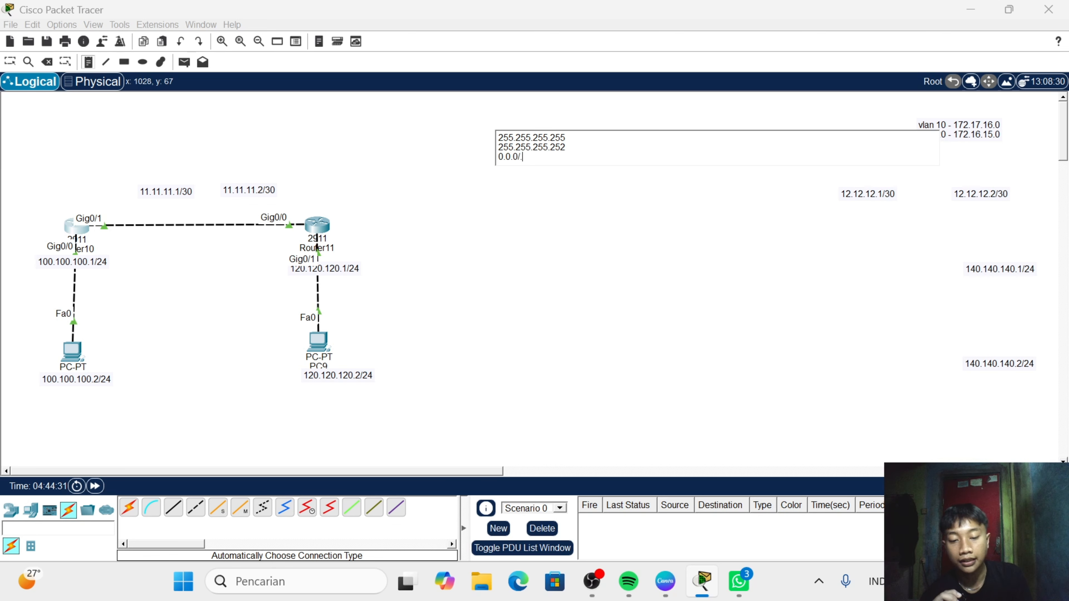
key(BackSpace)
key(BackSpace)
key(BackSpace)
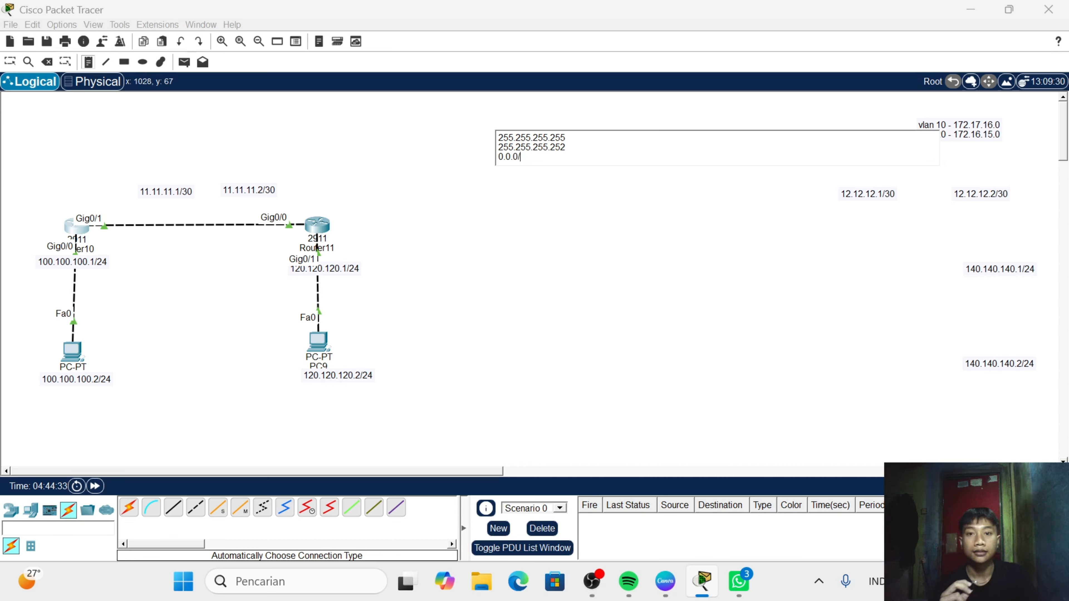
text(.3)
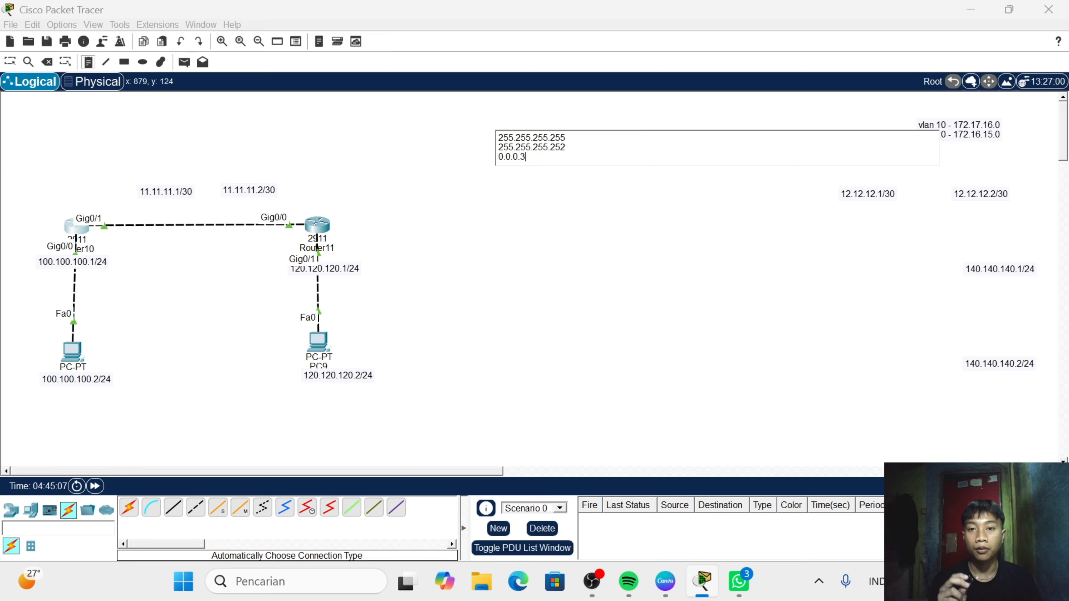
click(502, 185)
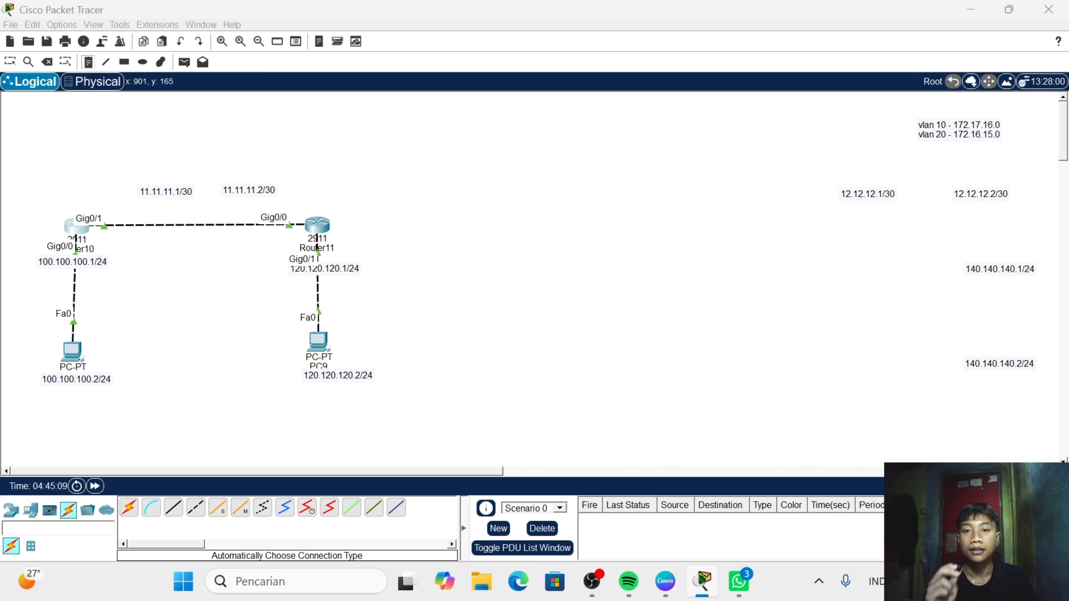
click(47, 61)
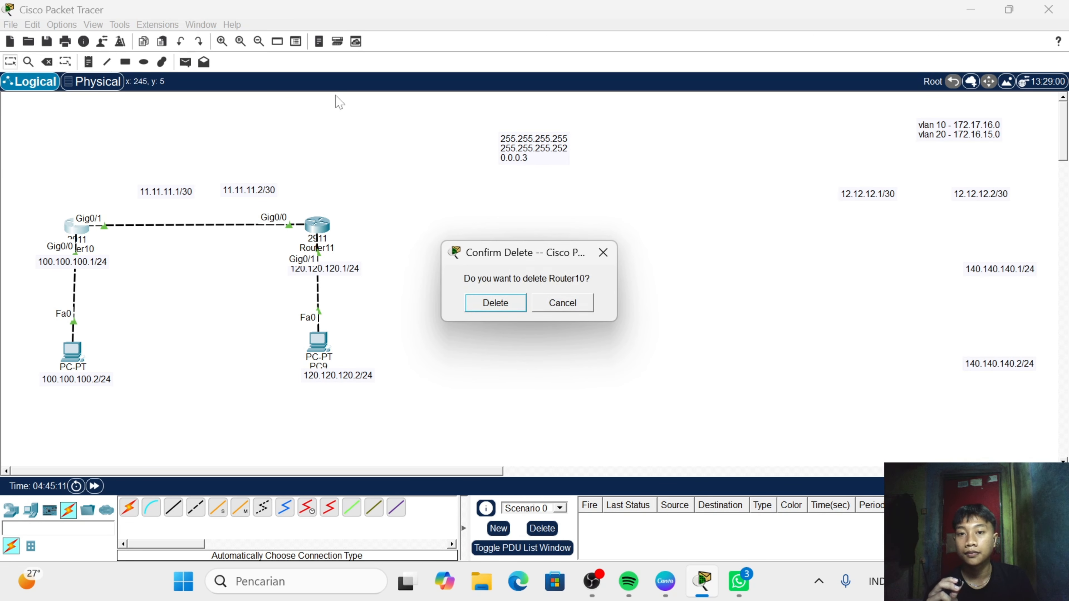
click(495, 301)
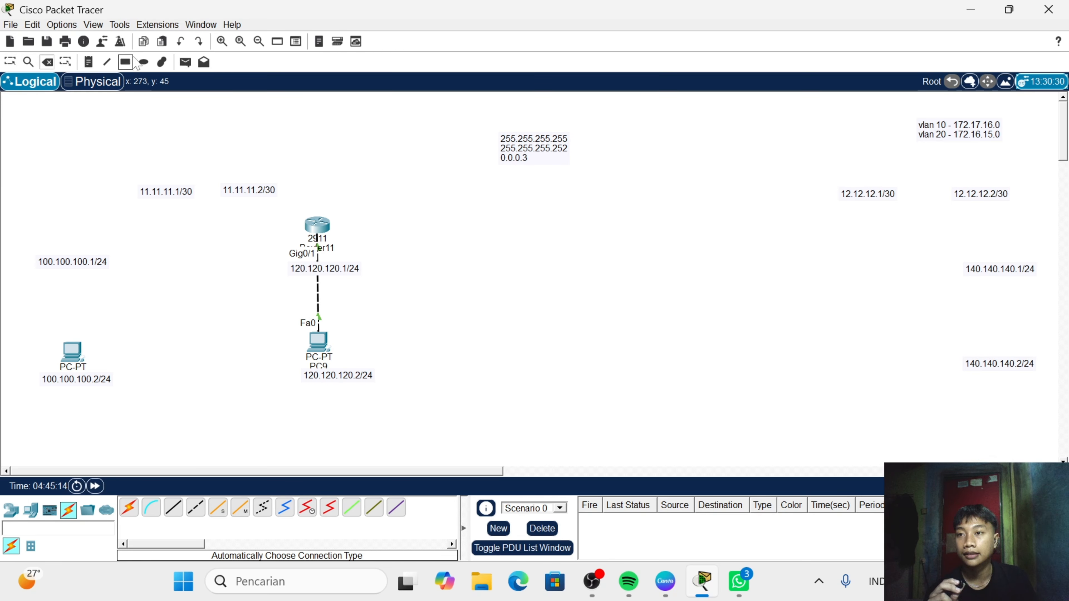
click(181, 42)
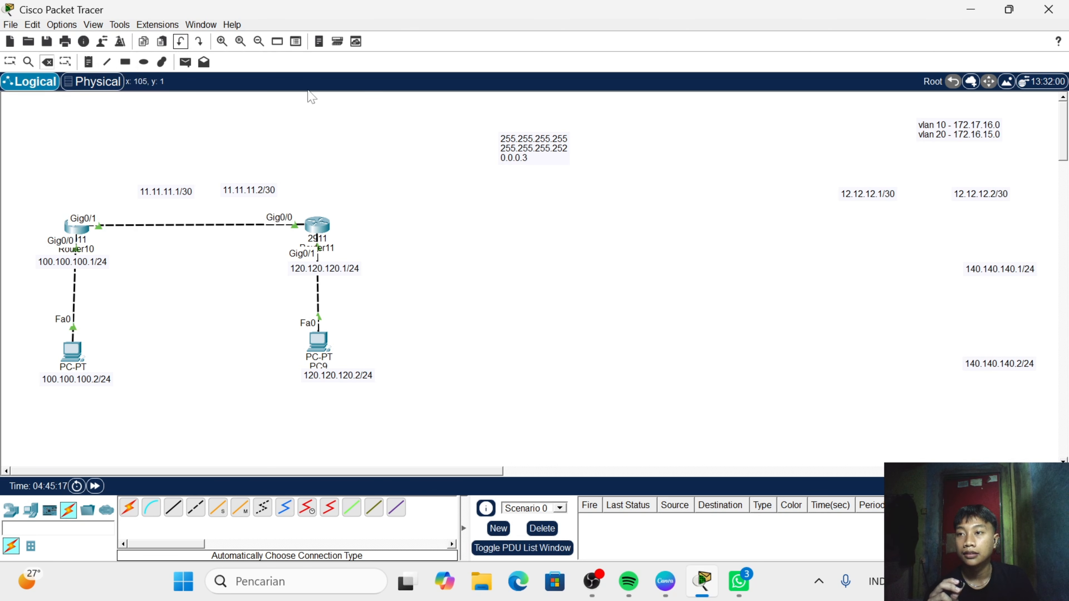
- Delete the workspace text note holding 255.255.255.255, 255.255.255.252 and 0.0.0.3
click(508, 148)
click(499, 312)
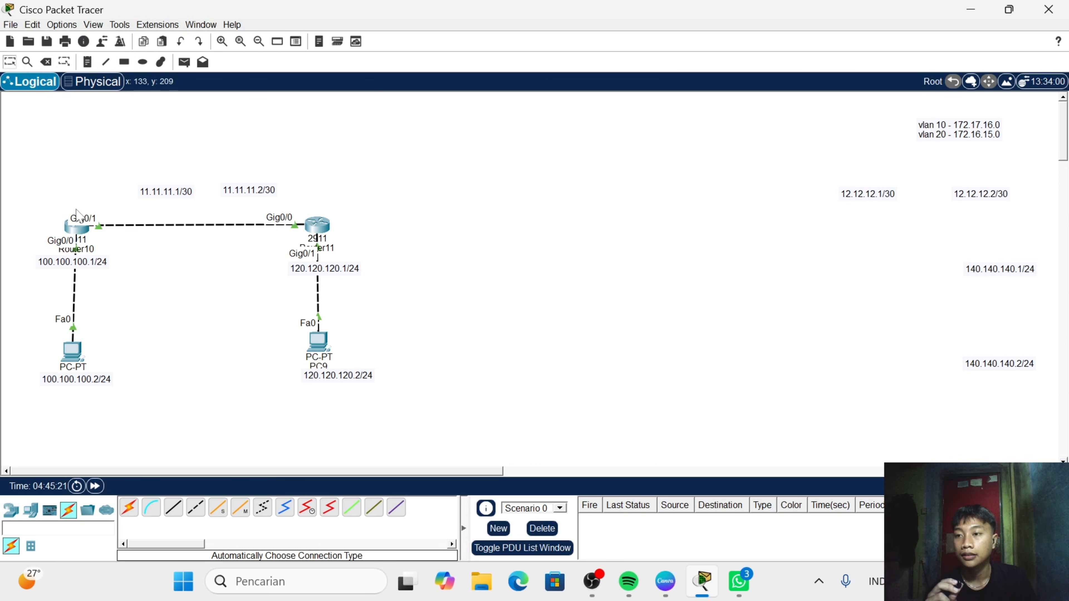
- Open Router10's command line and enter global configuration mode with en and conf t
click(78, 228)
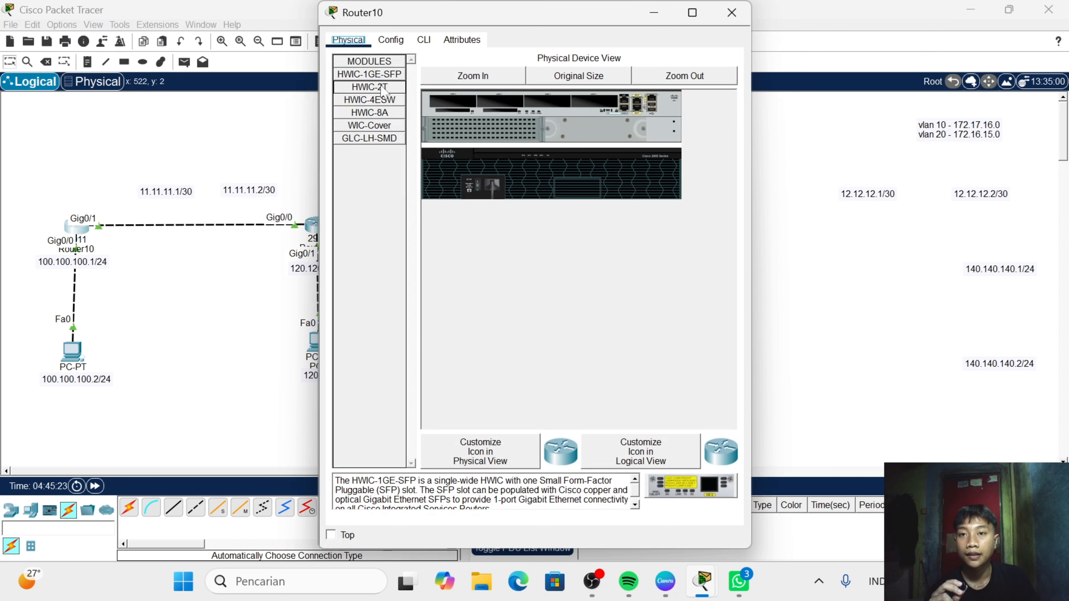
click(423, 42)
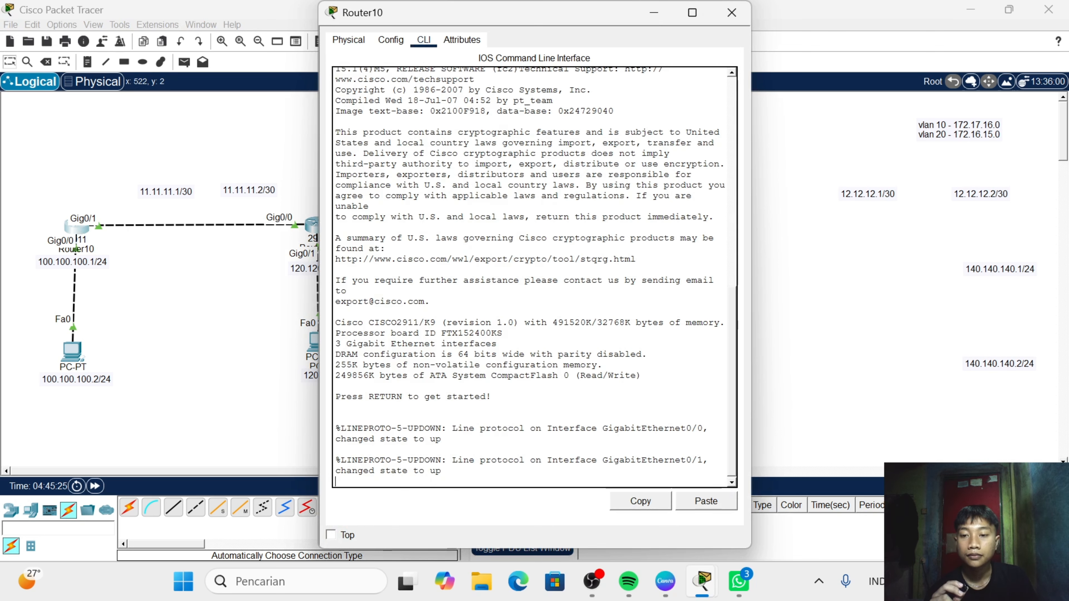
key(Return)
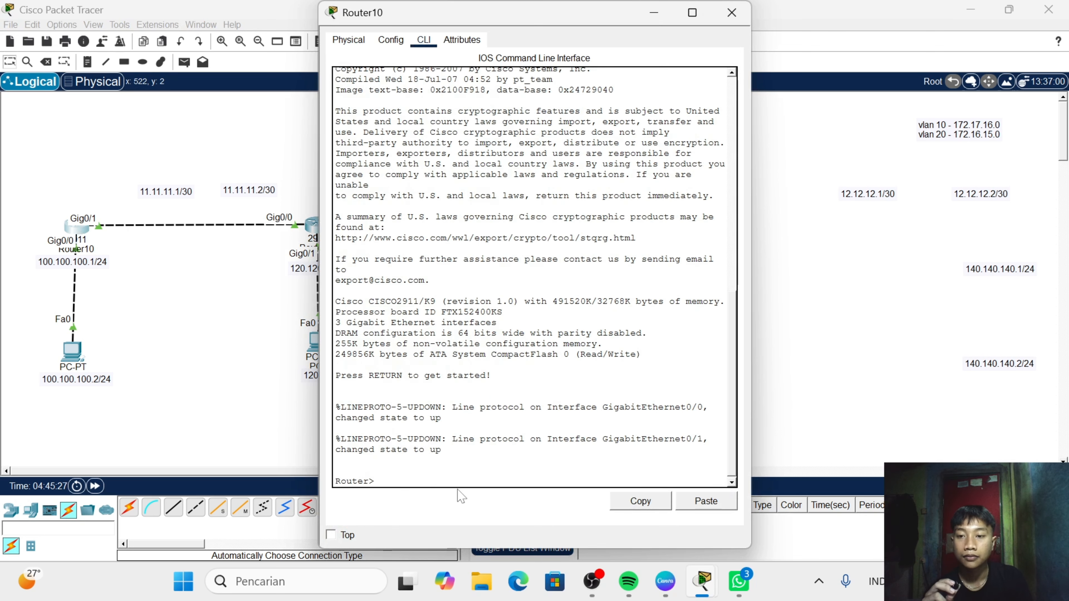
text(en)
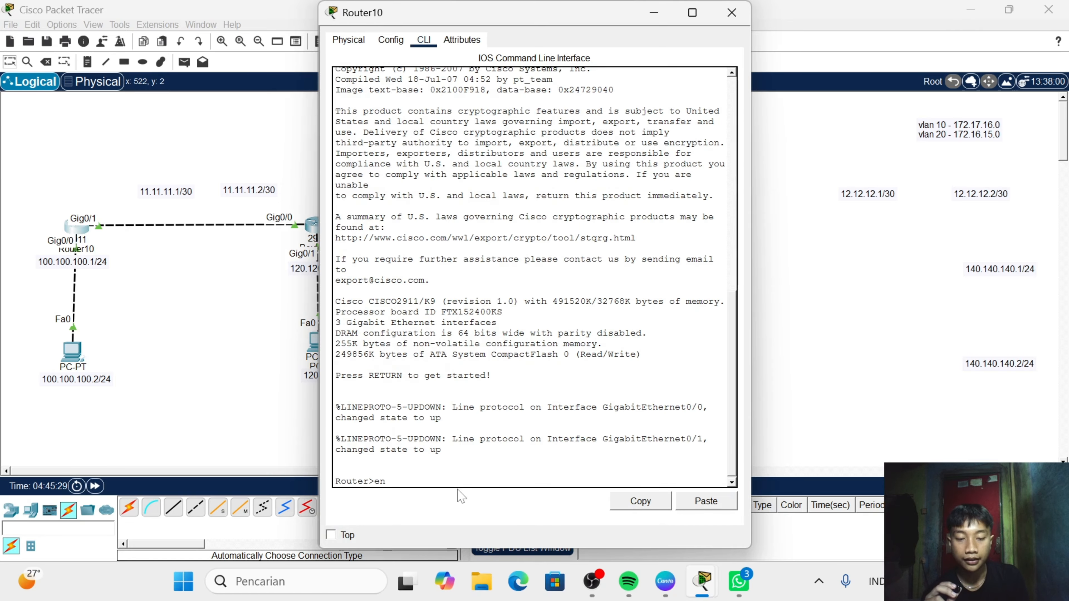
key(Return)
text(conf)
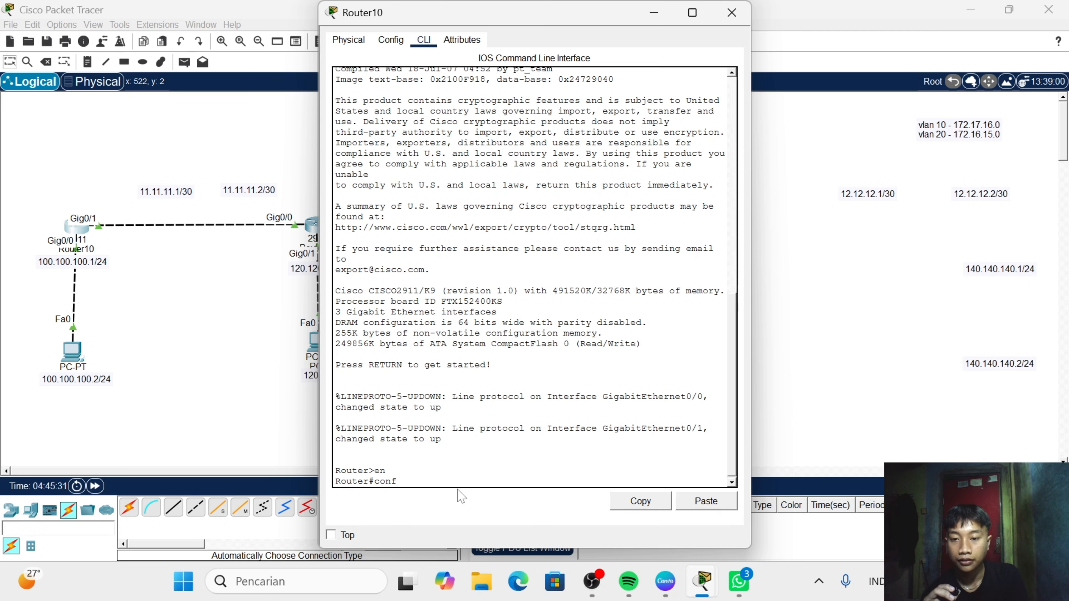
text( t)
key(Return)
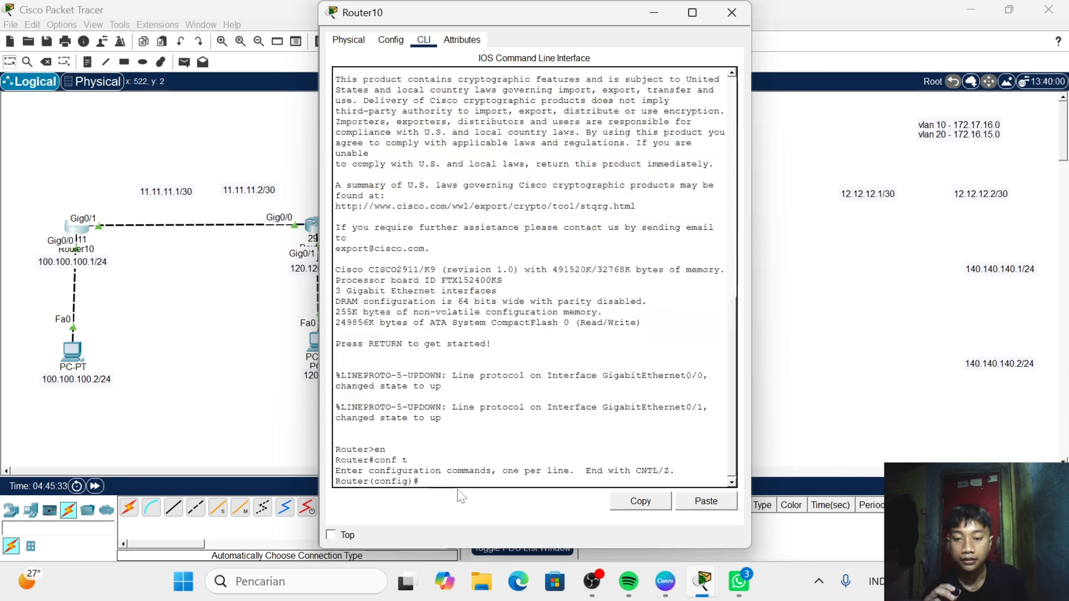
- Start OSPF process 1 on Router10 with the command router ospf 1
text(rou)
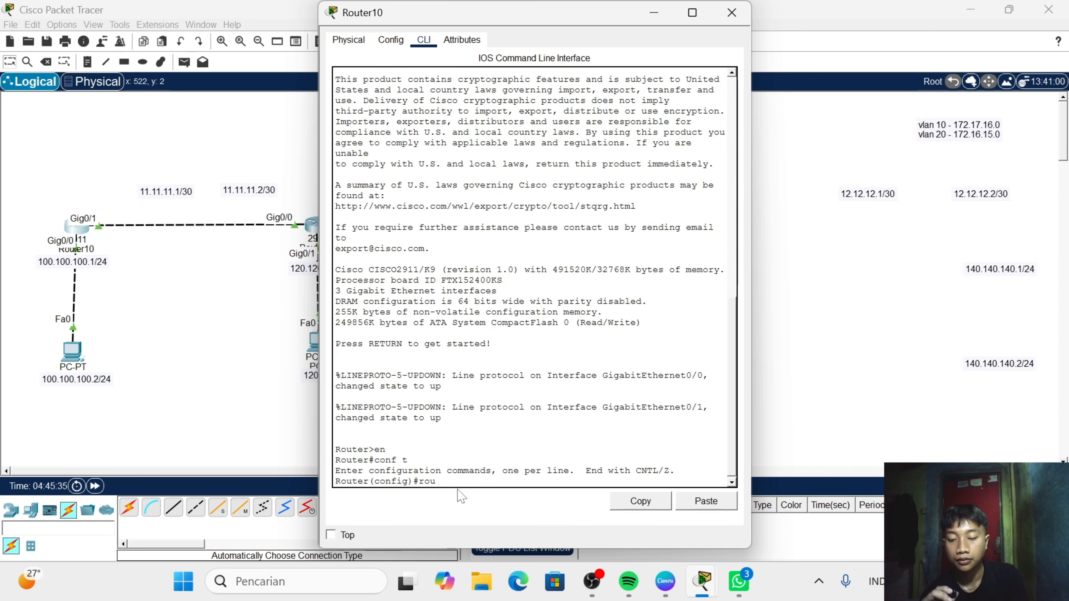
text(ter osp)
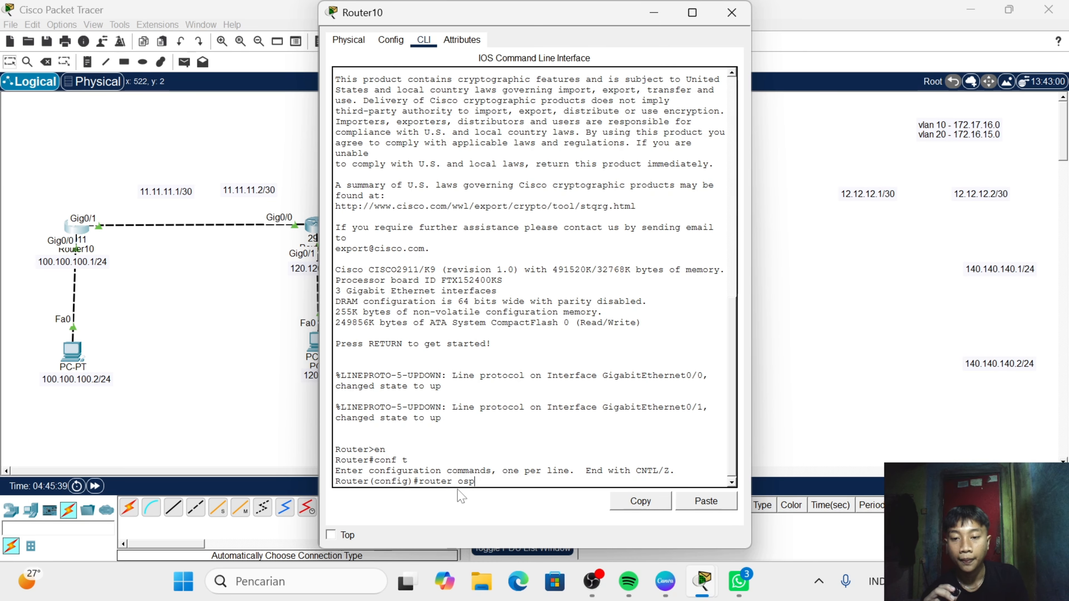
text(f 1)
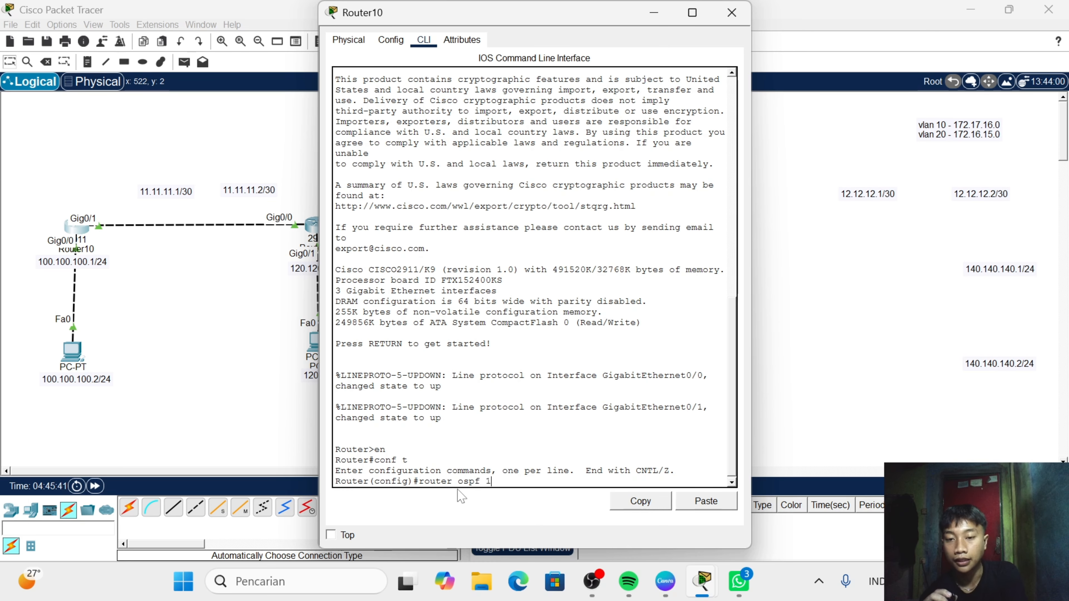
key(Return)
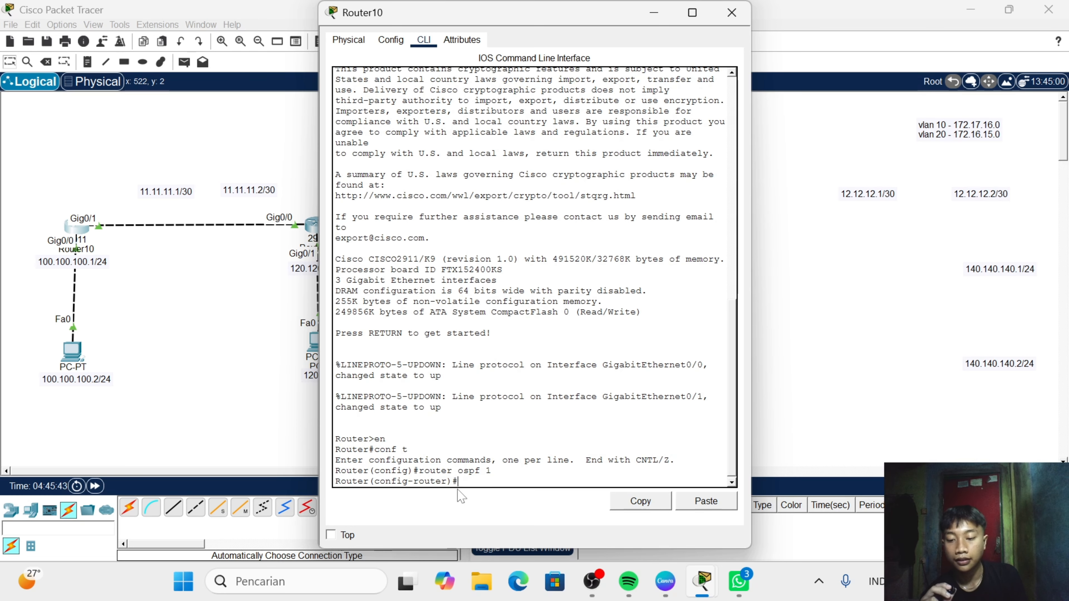
- Advertise the inter-router network 11.11.11.0 with wildcard mask 0.0.0.3 in OSPF area 0
text(net)
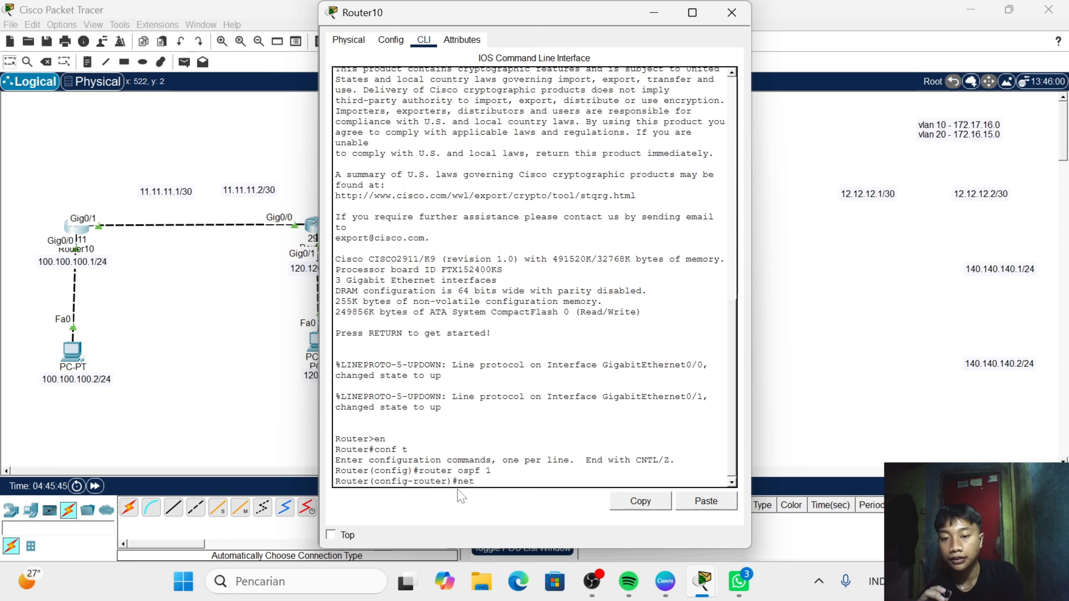
text(wor)
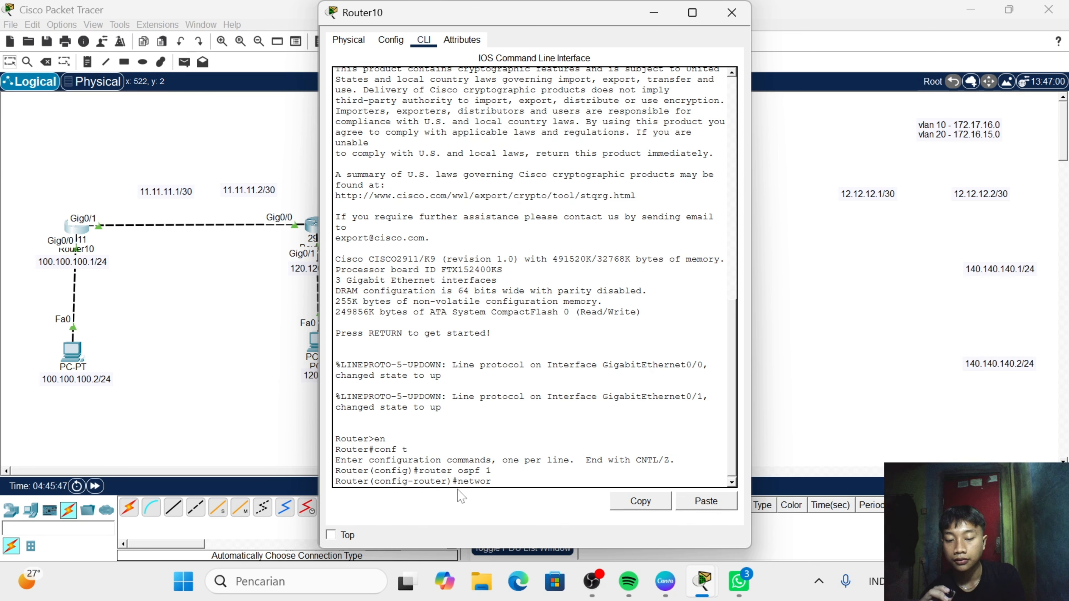
text(k)
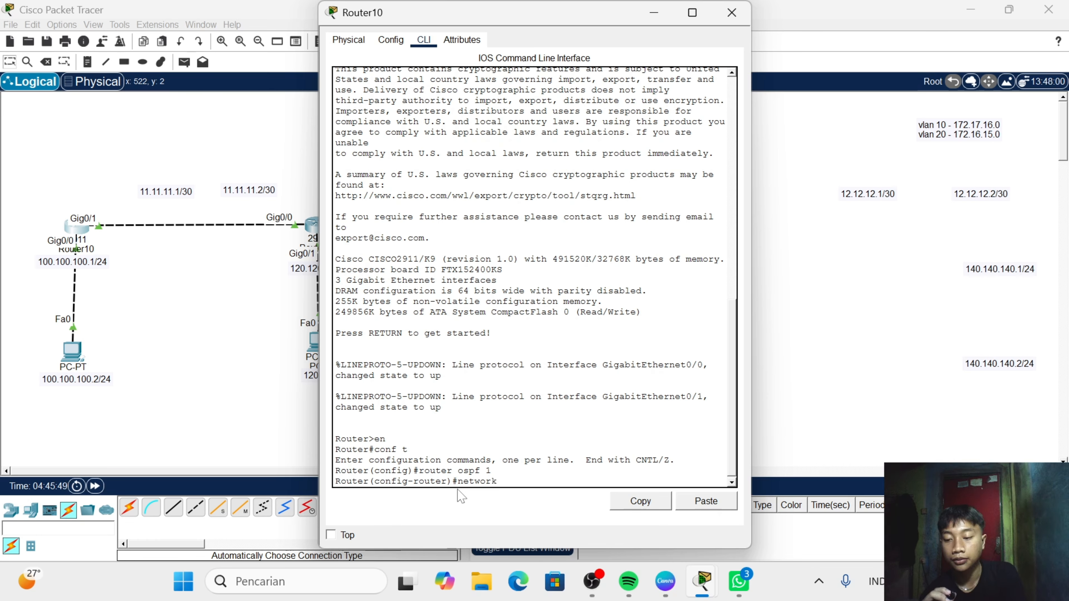
text( 11.11.)
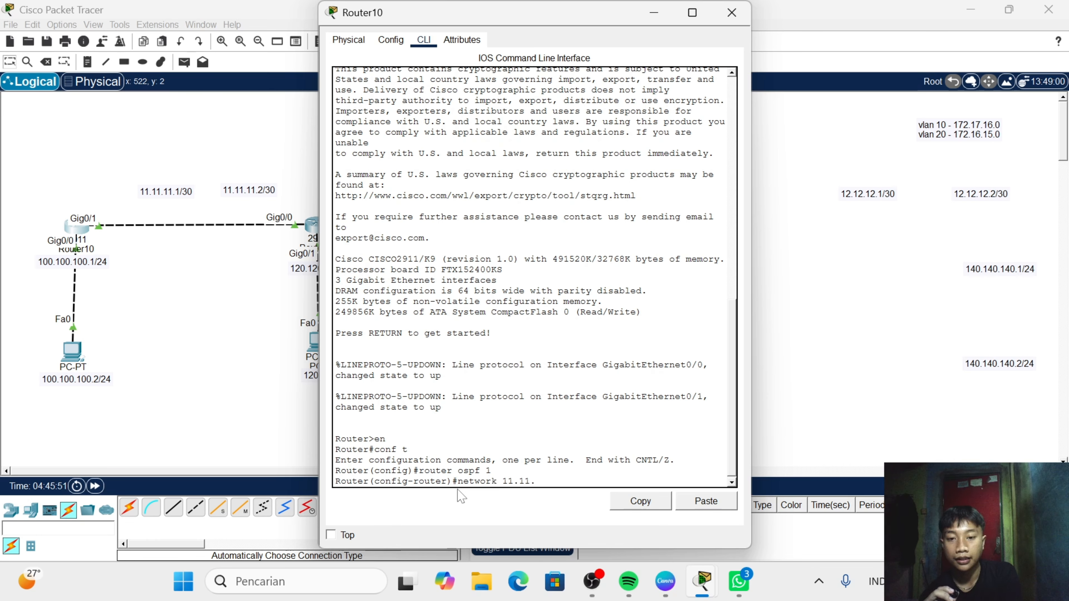
text(11.0)
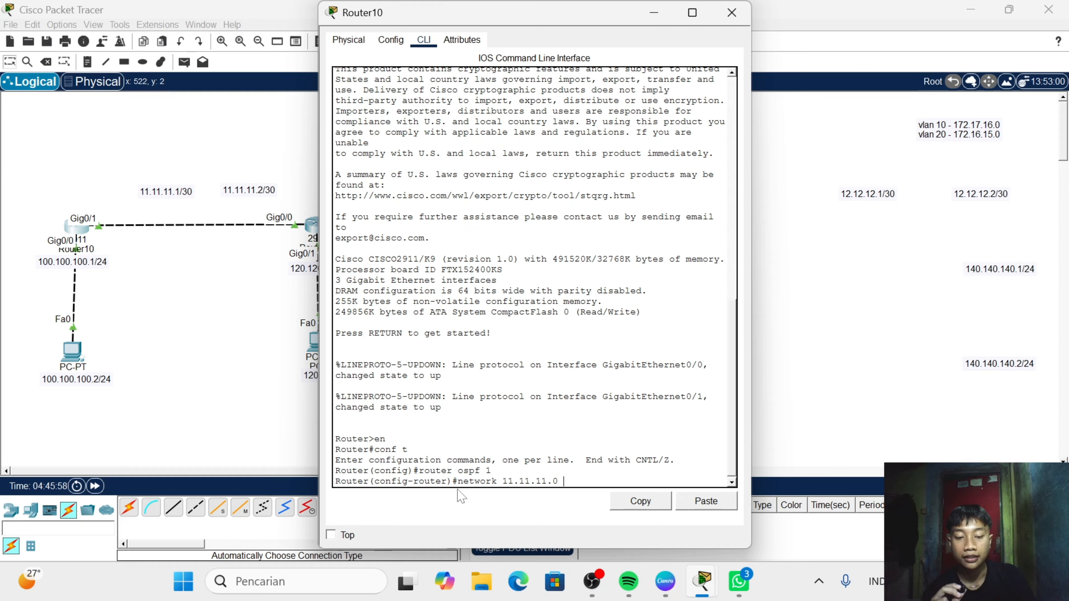
text( 0.0.0.)
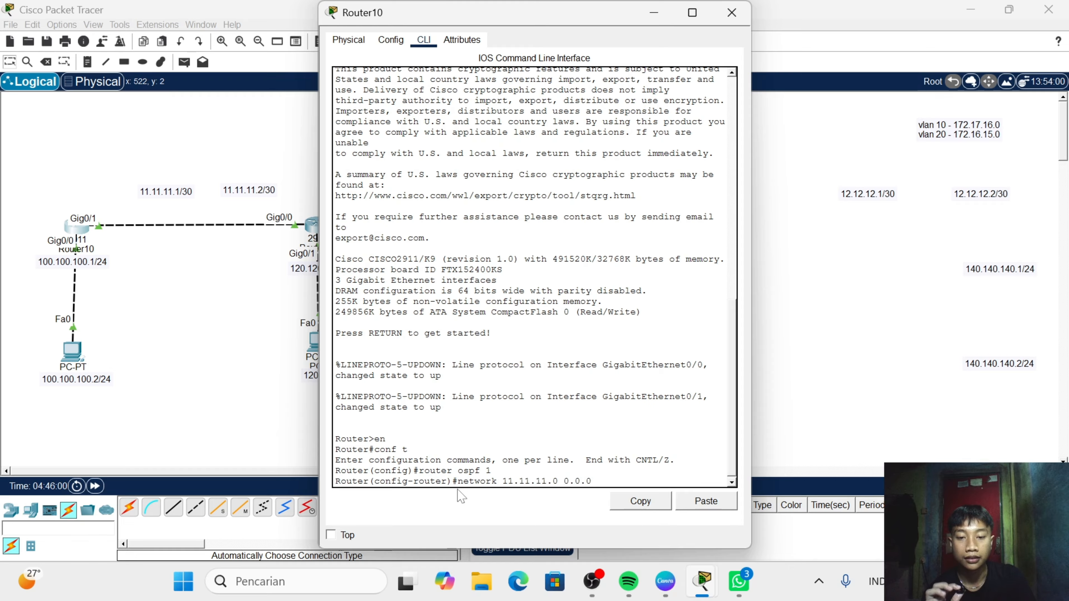
text(3)
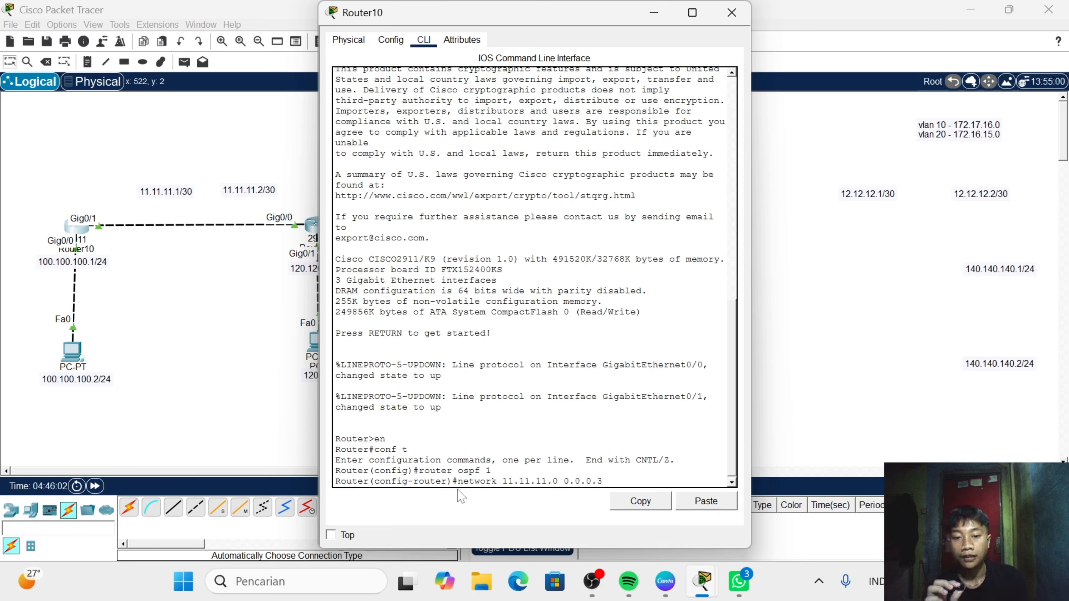
text( a)
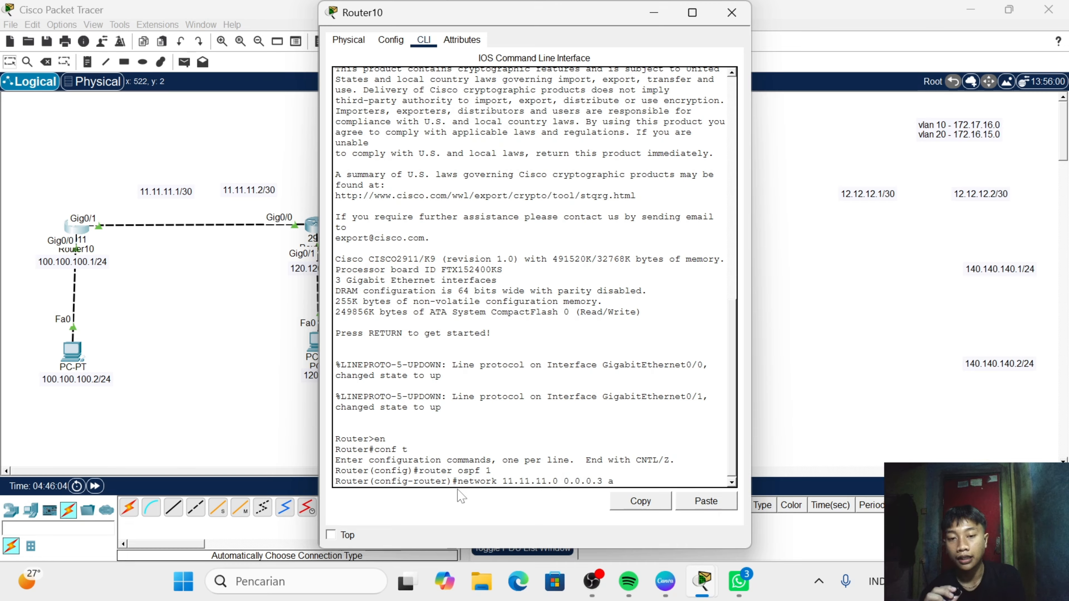
text(rea)
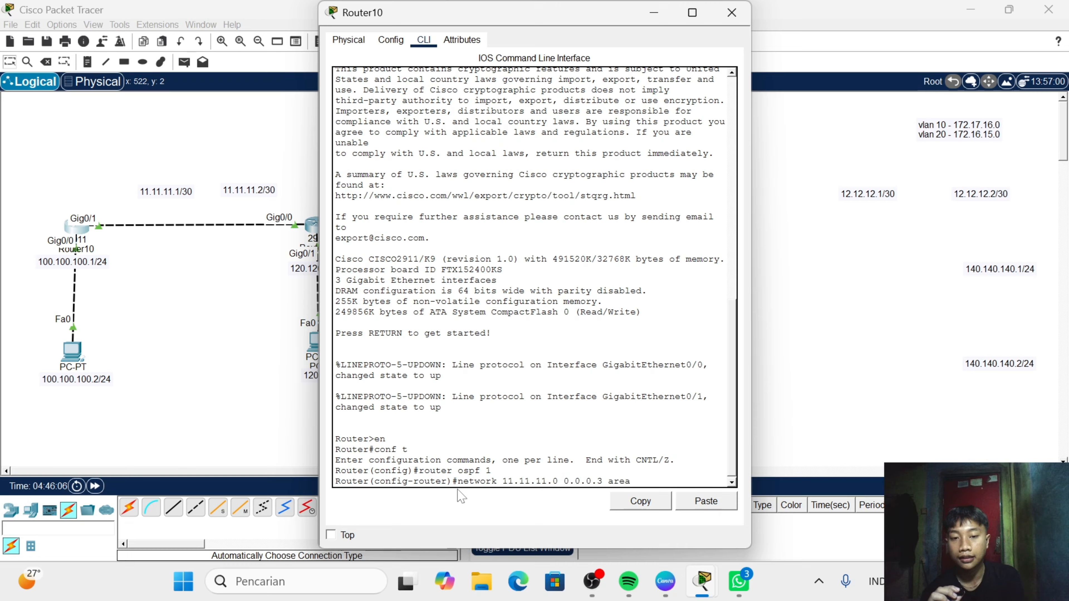
text( 0)
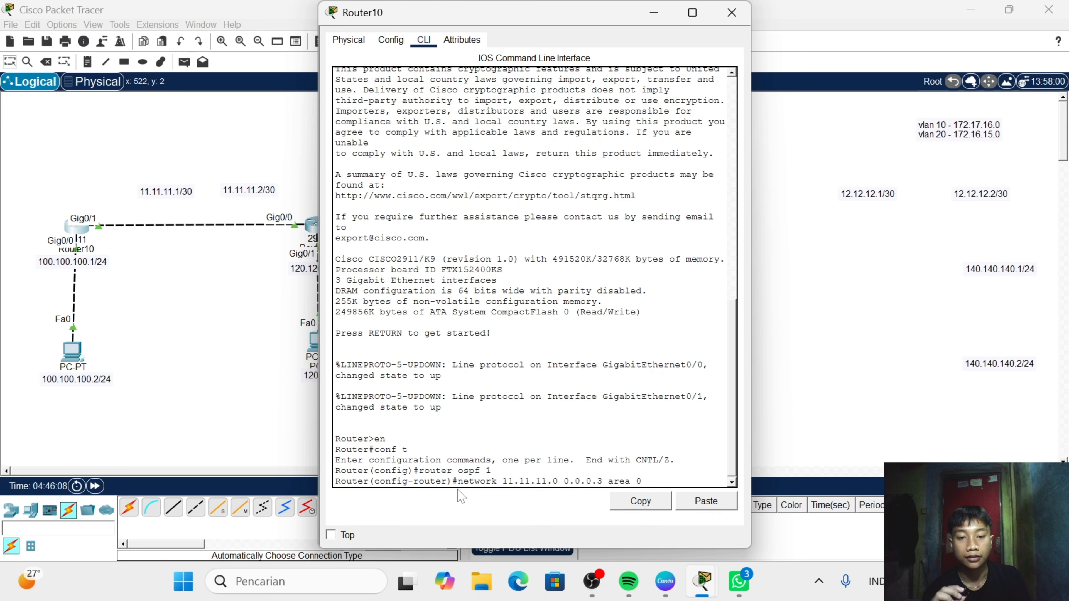
key(Return)
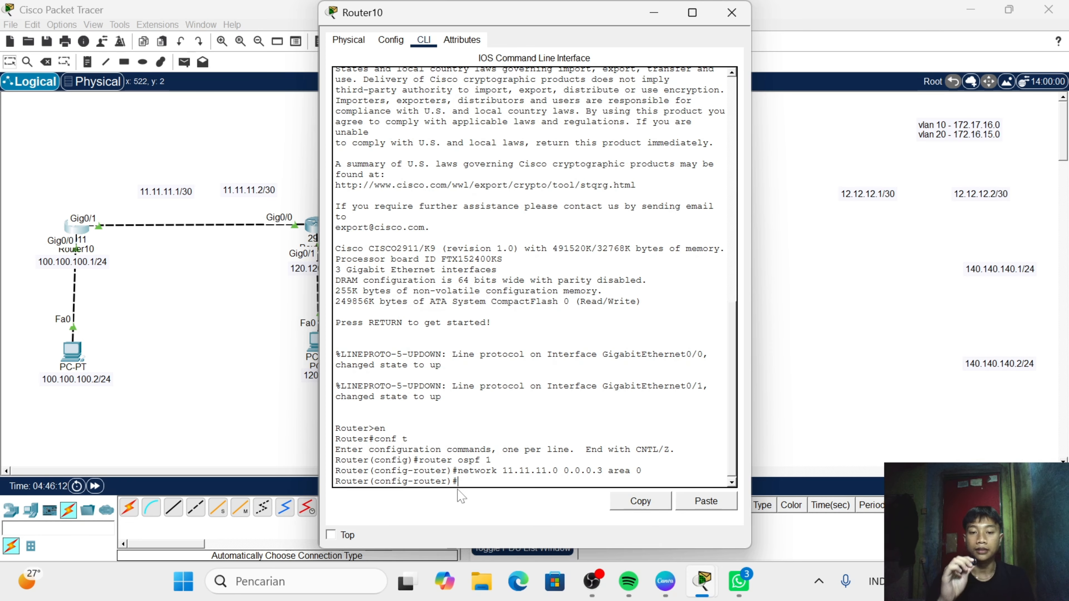
- Advertise Router10's PC network 100.100.100.0 with wildcard mask 0.0.0.255 in OSPF area 0
text(net)
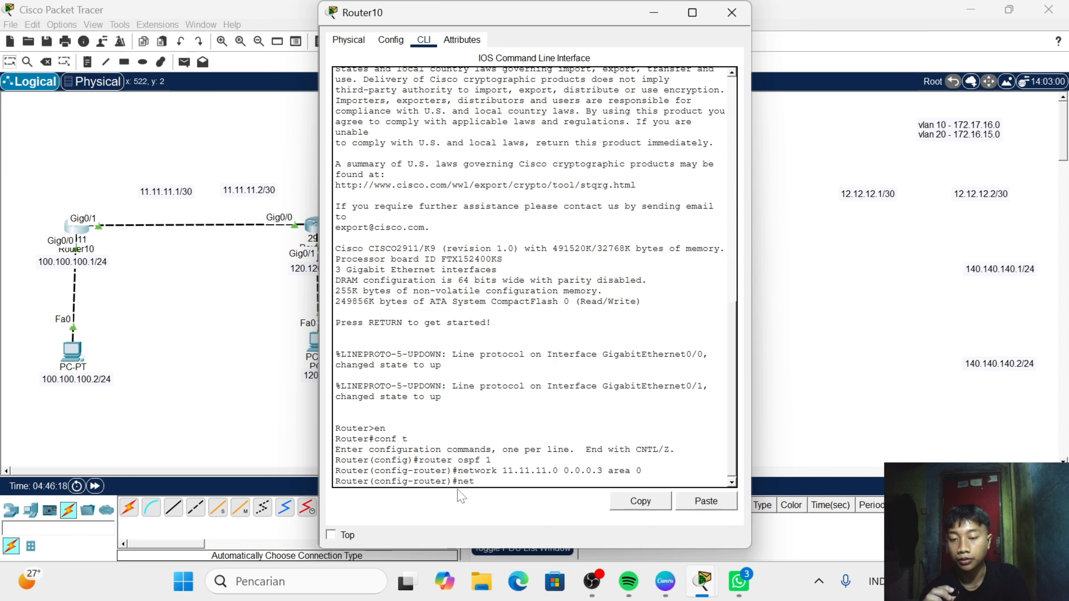
text(work )
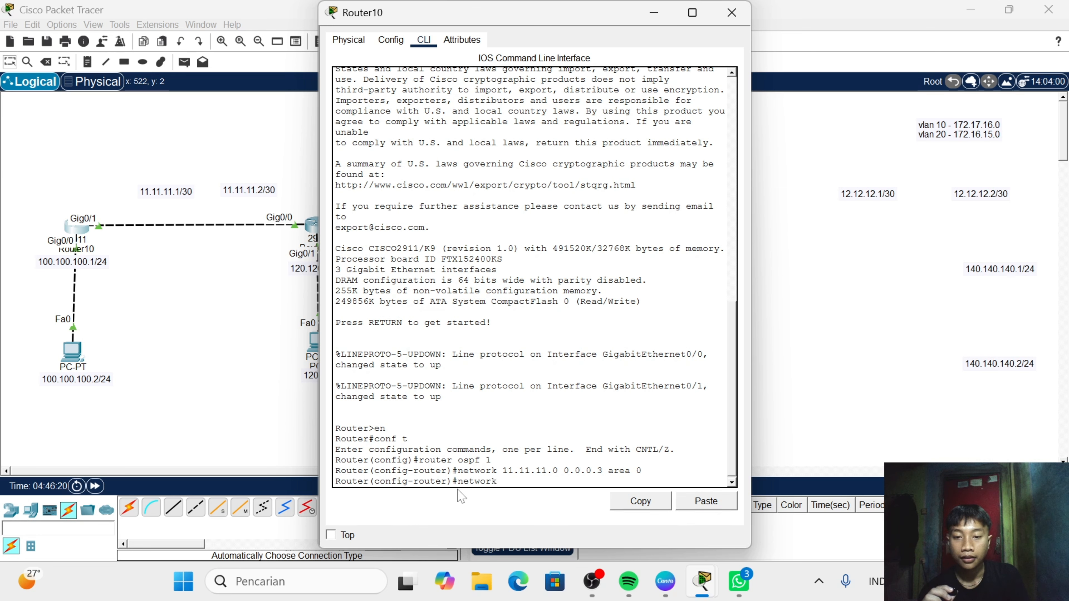
text(1)
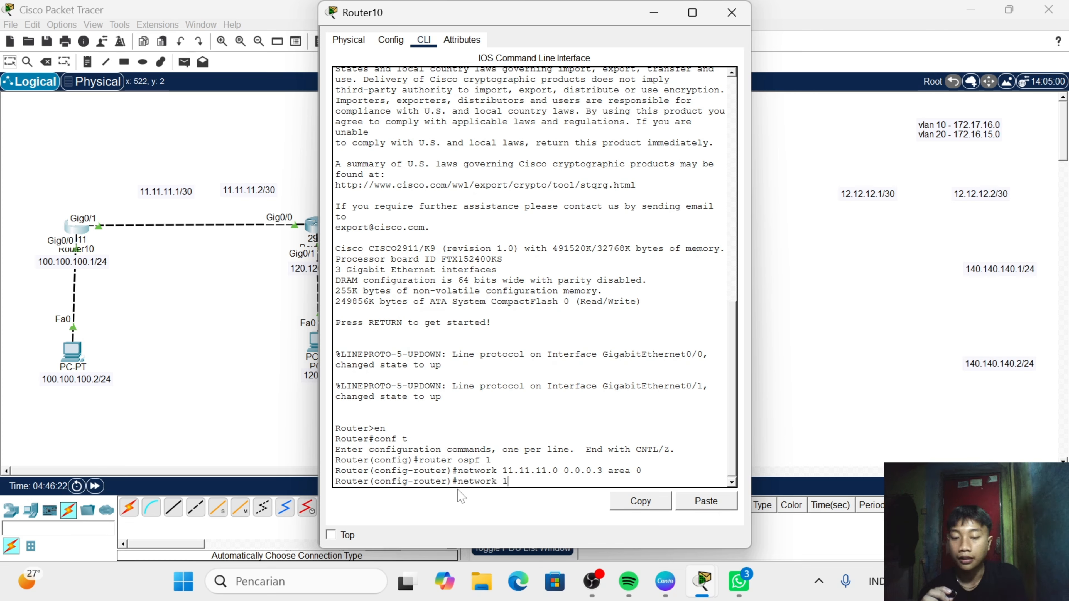
text(00.10)
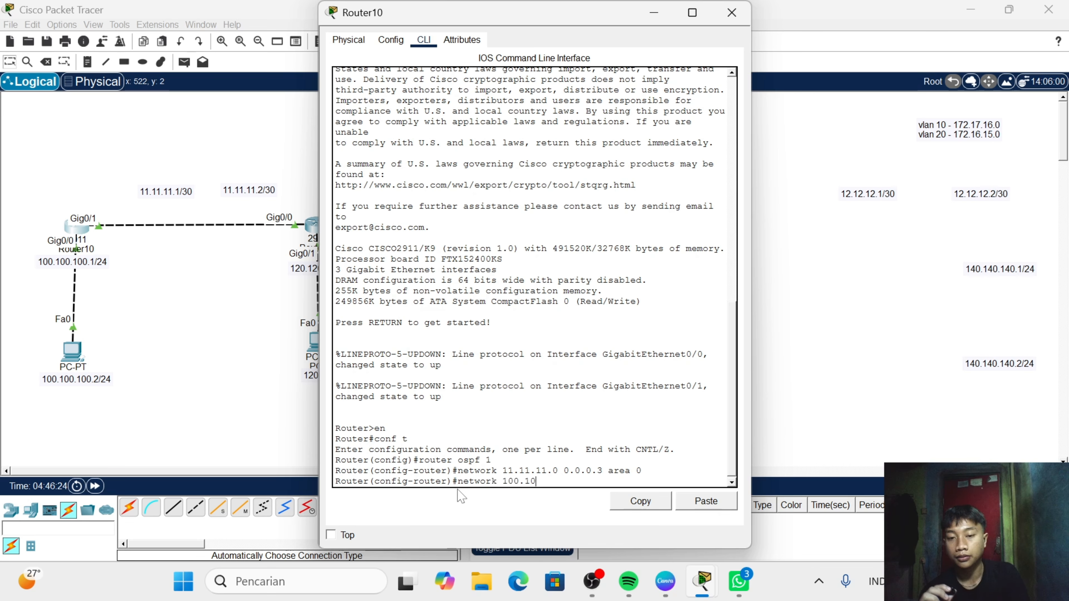
text(0.100)
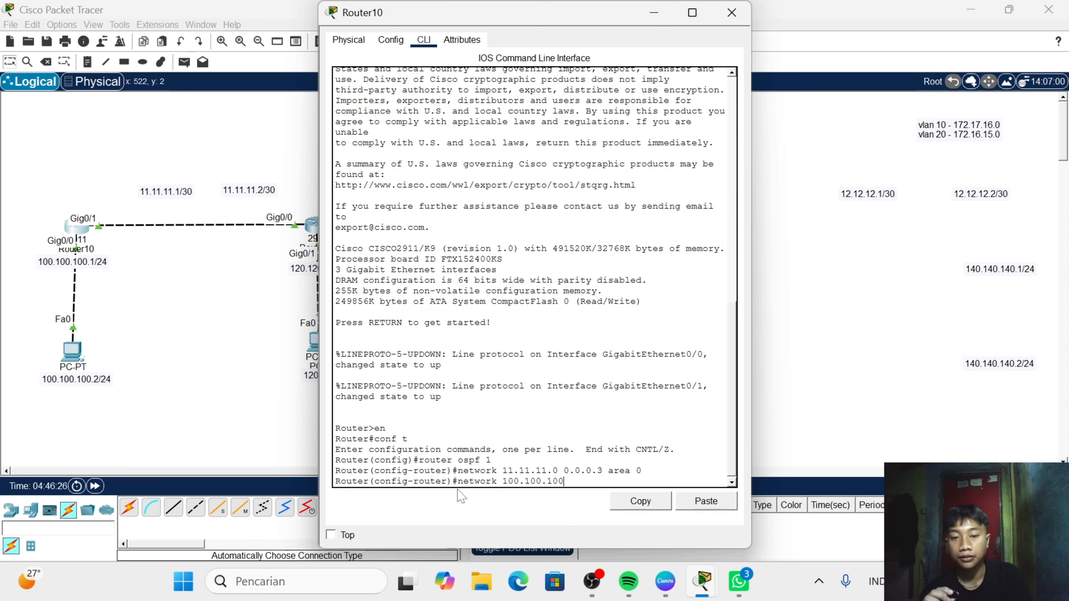
text(.0)
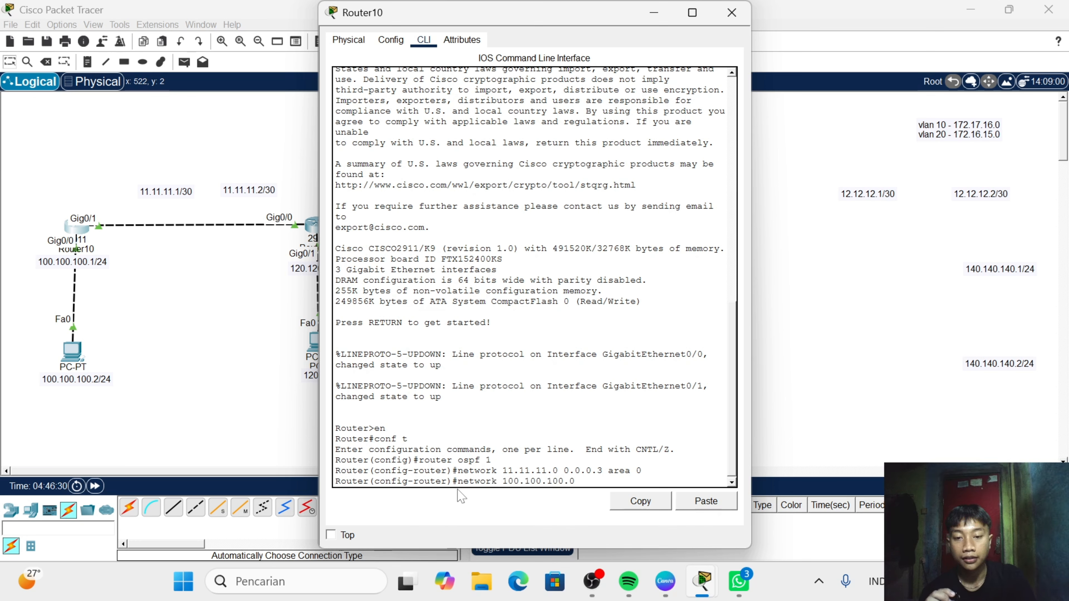
text( 0.)
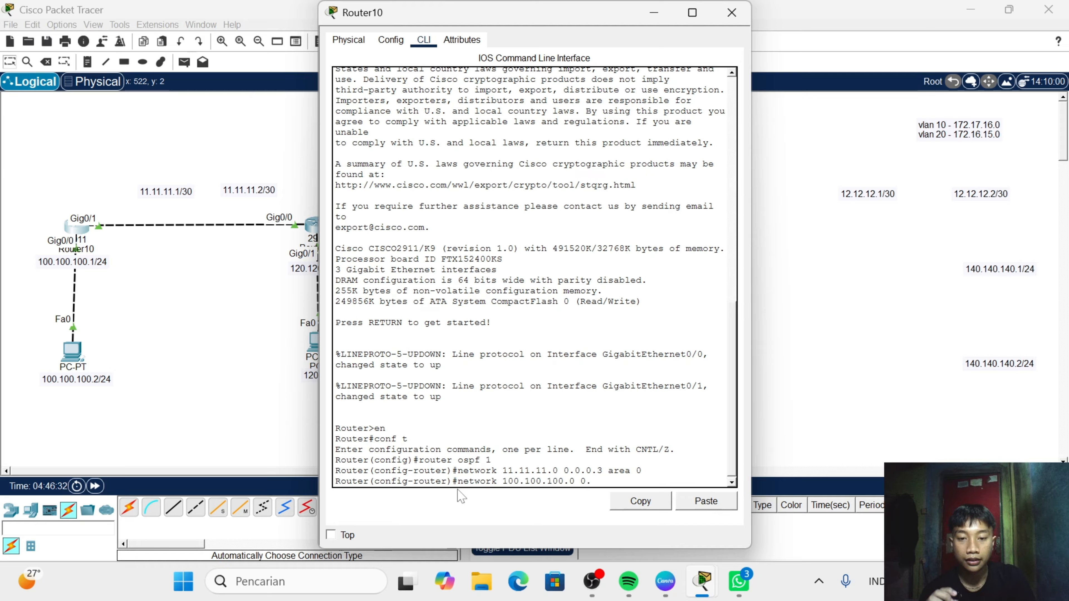
text(0.0.)
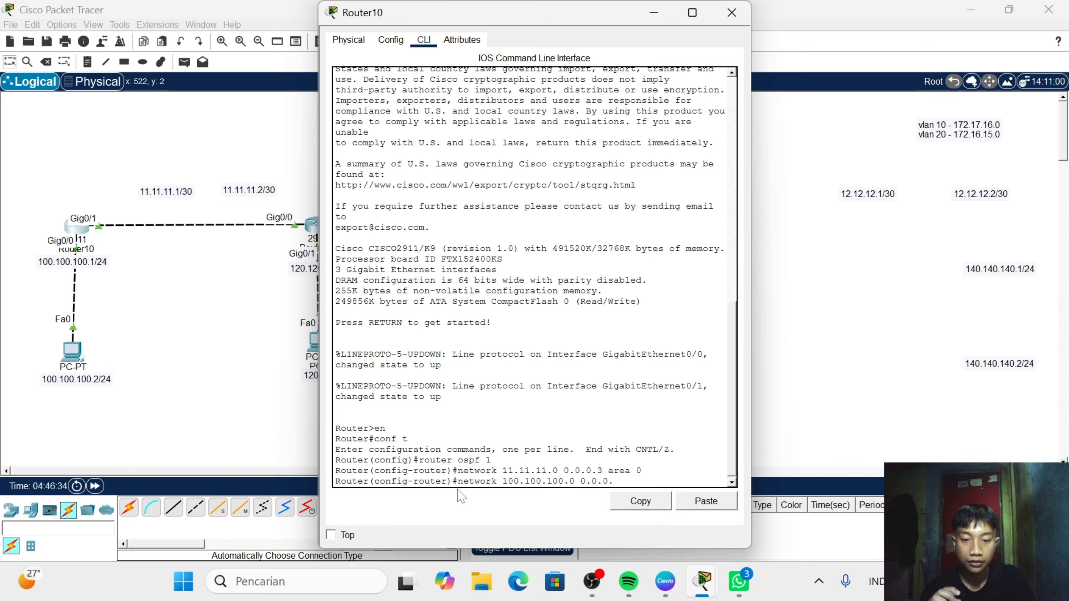
text(0)
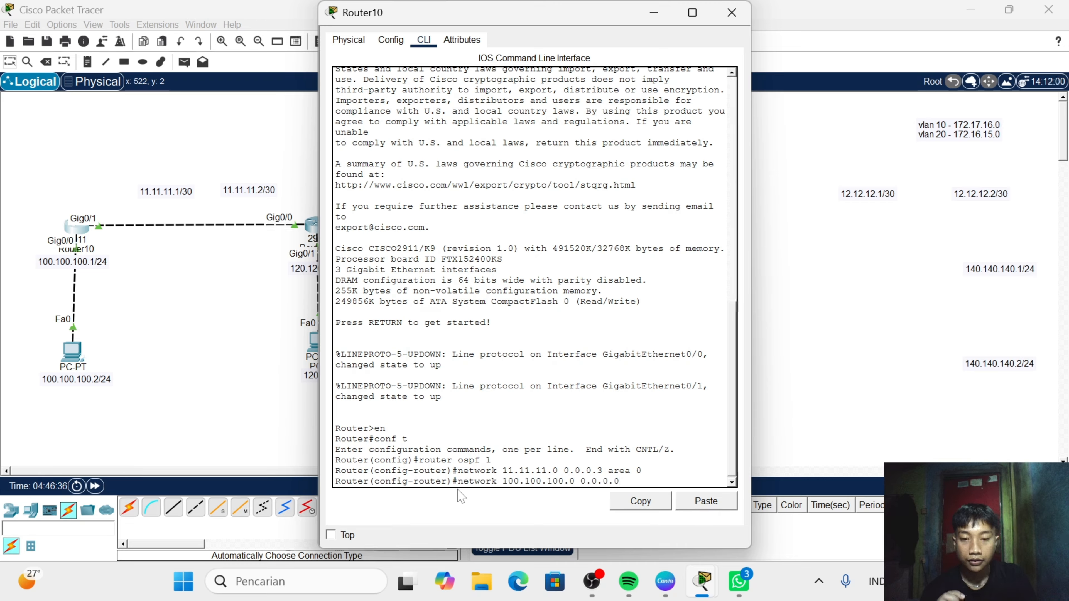
key(BackSpace)
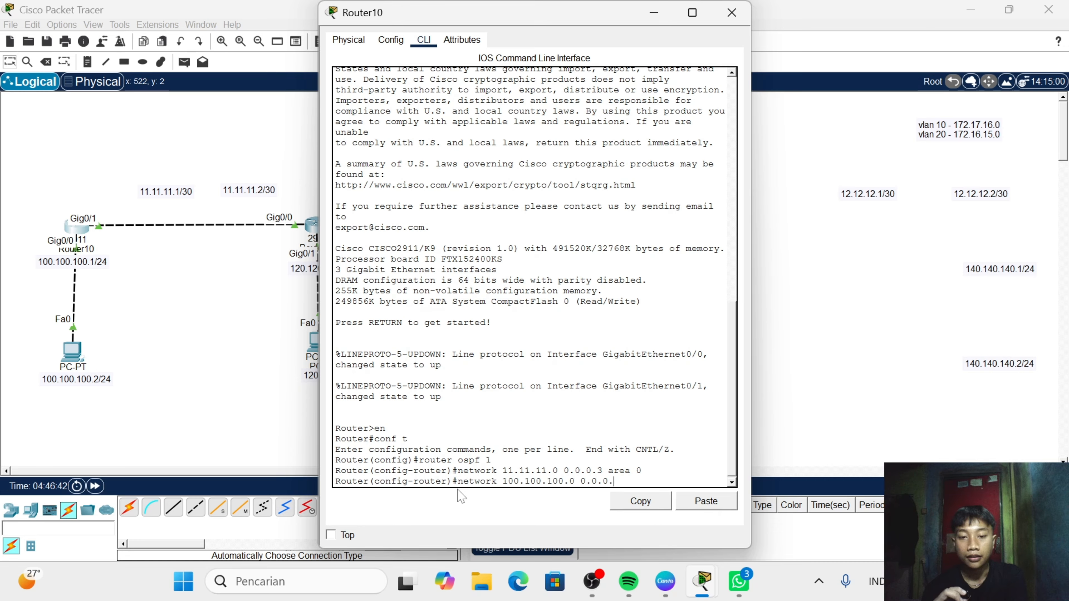
text(255)
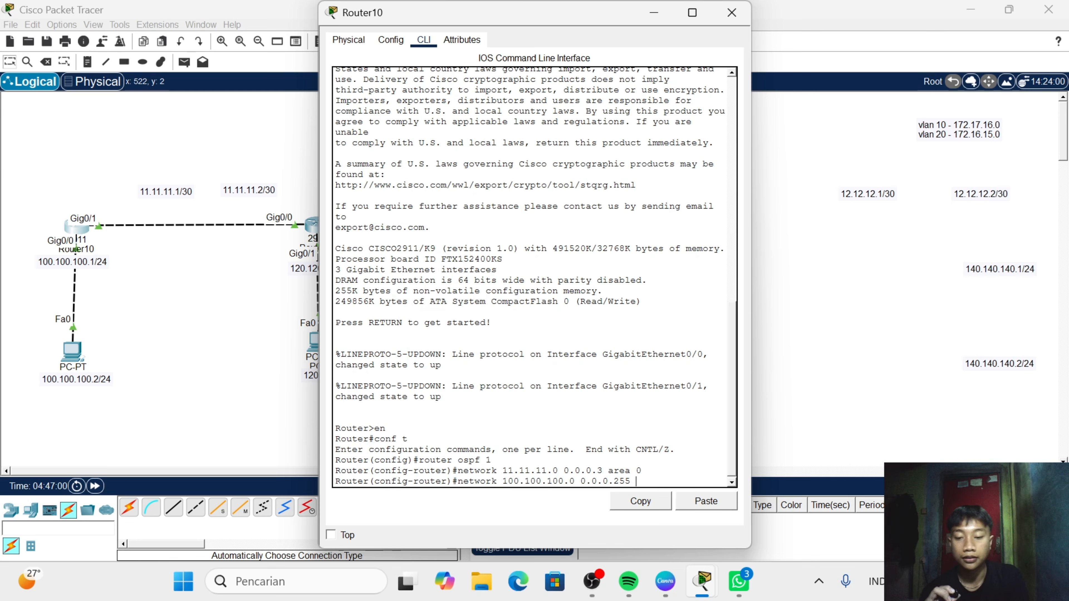
text(area)
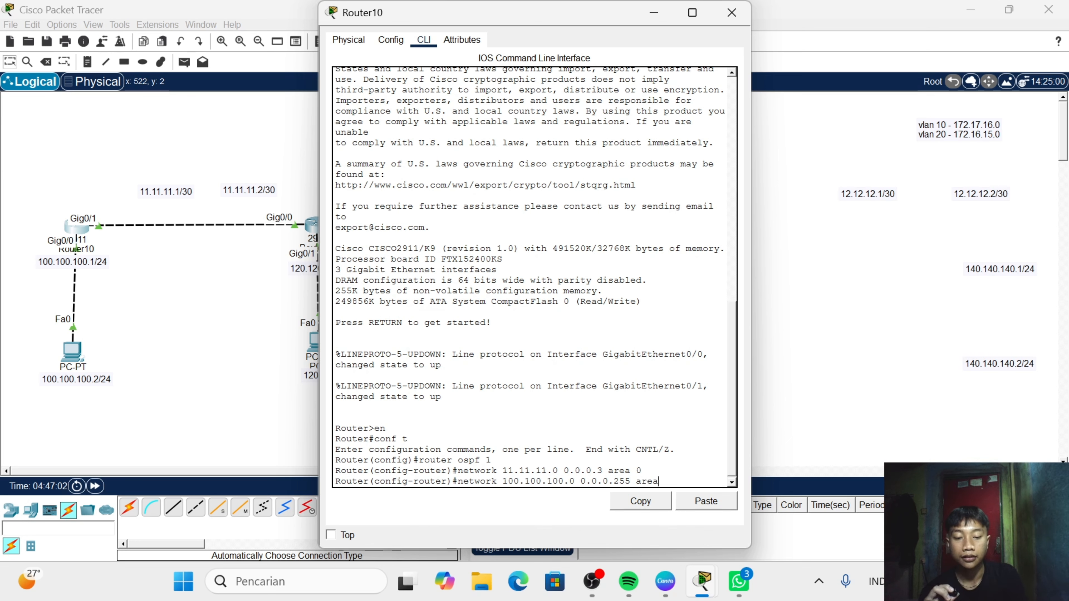
text( 0)
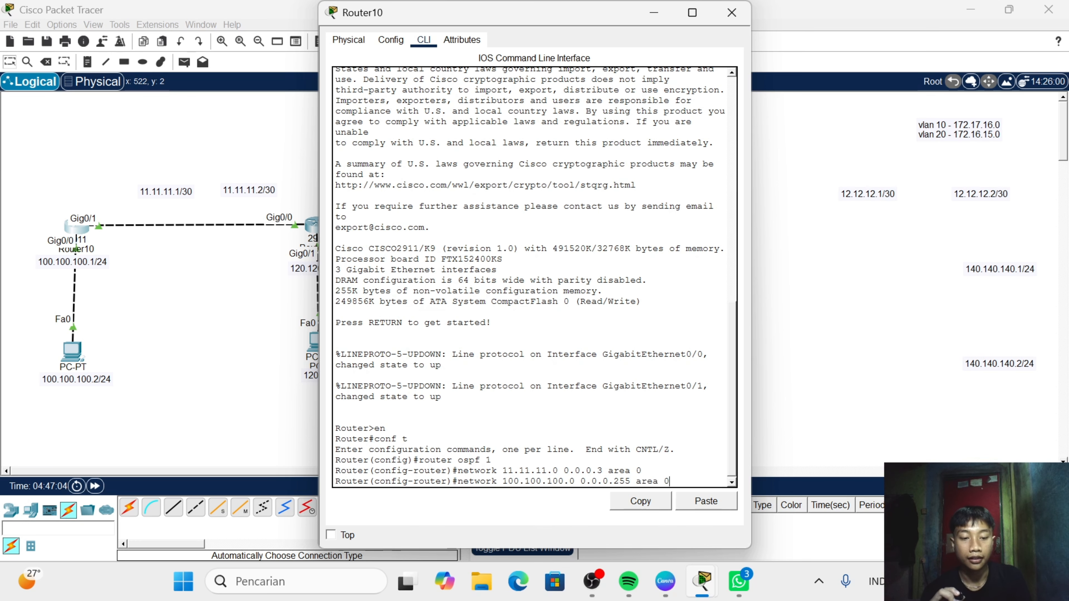
key(Return)
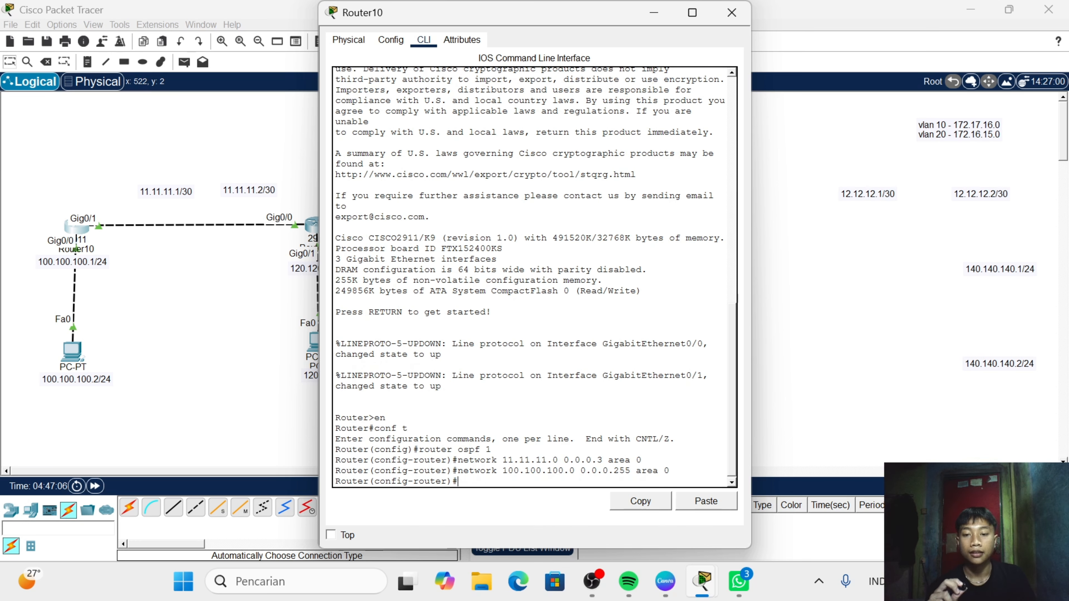
- Display Router10's routing table with do show ip route, review its entries, and close the router window
text(do )
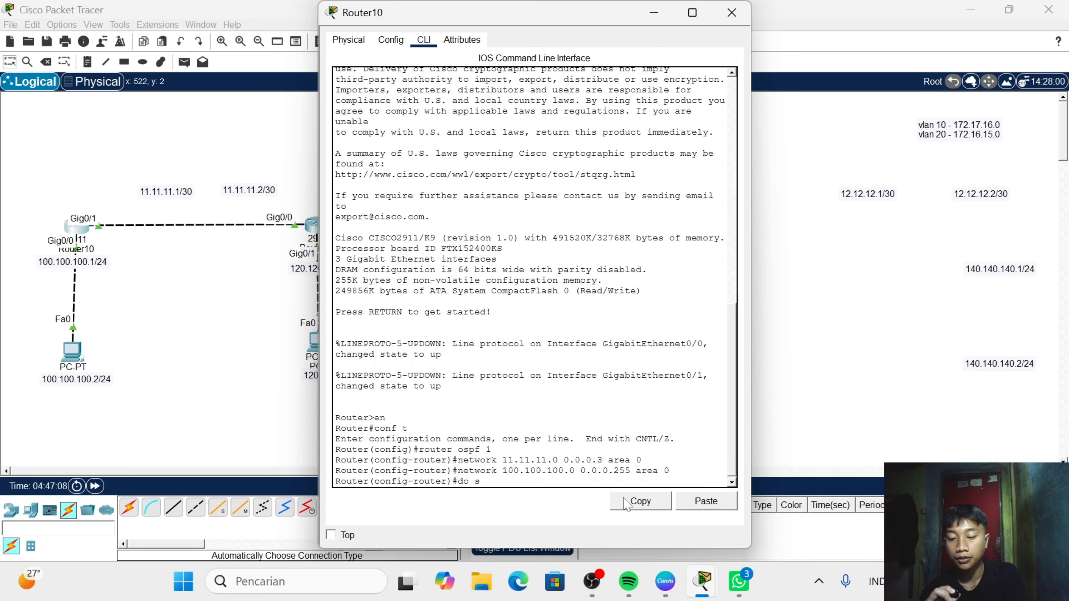
text(show)
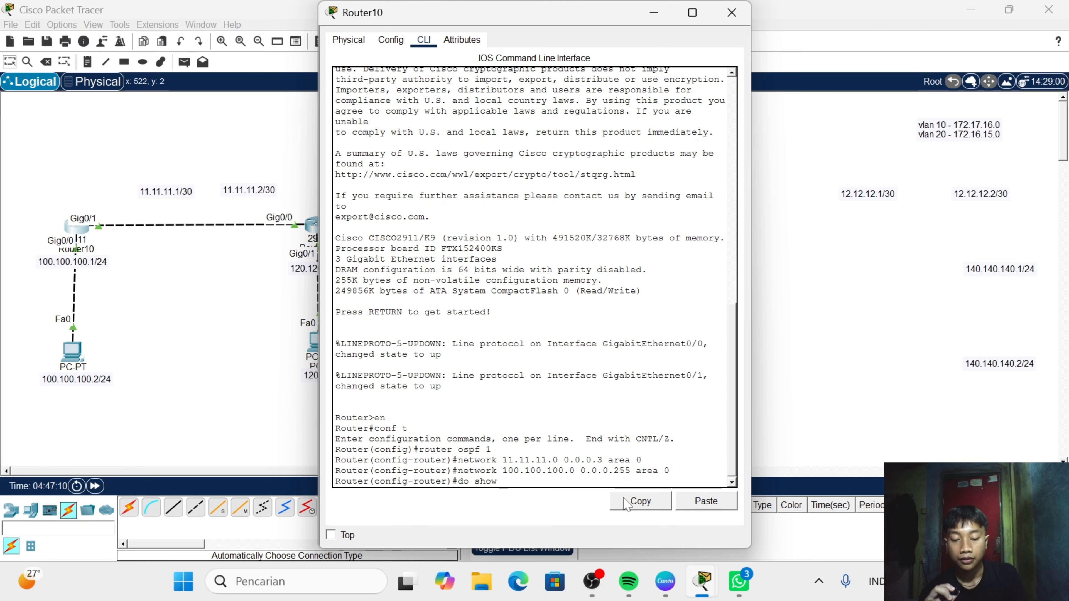
text( ip r)
text(oute)
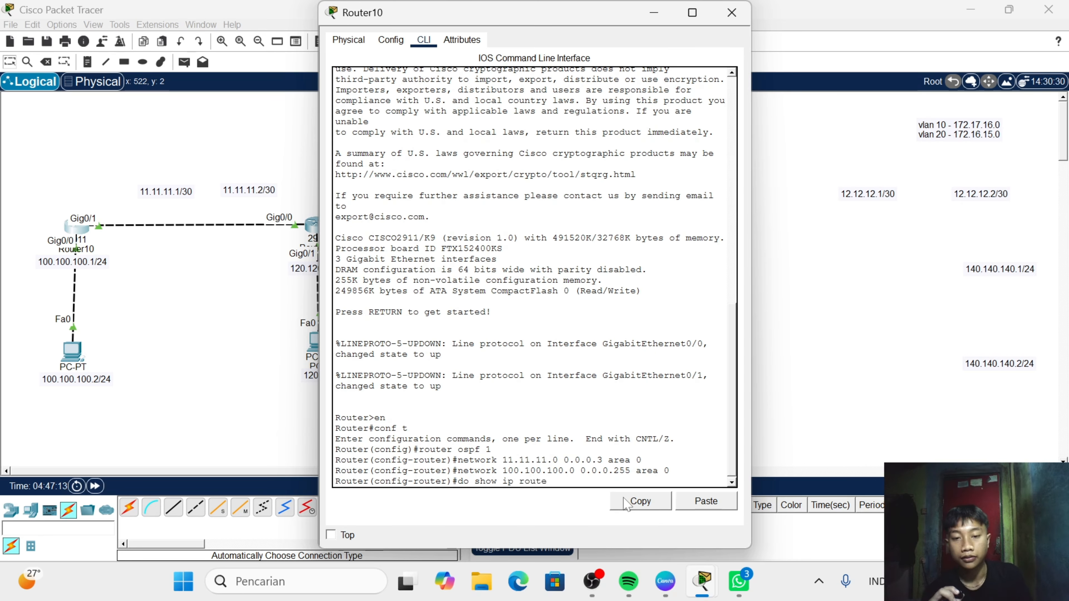
key(Return)
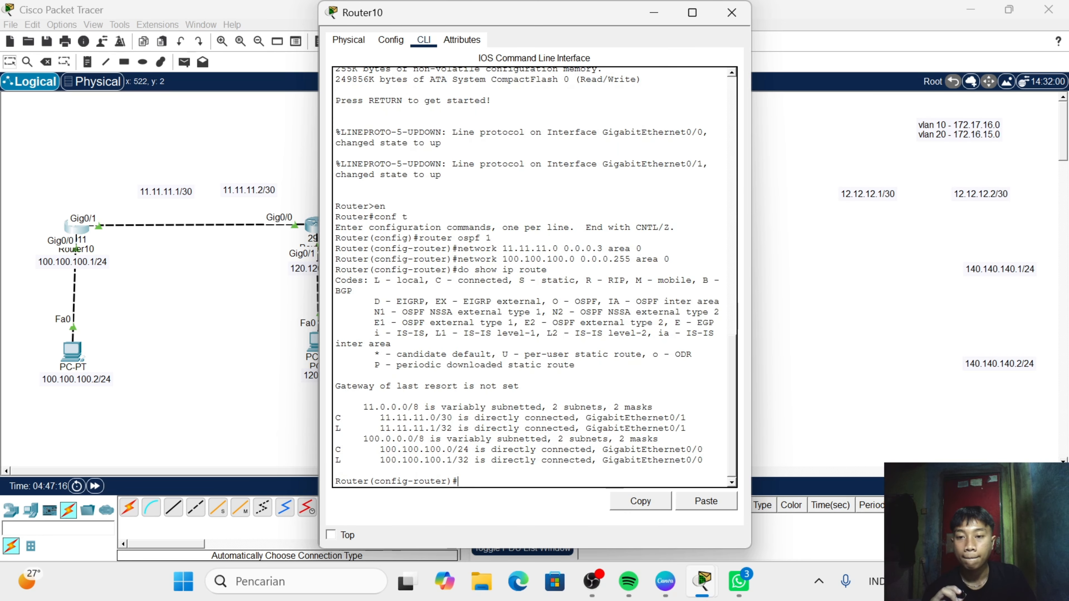
scroll(531, 278, up, 2)
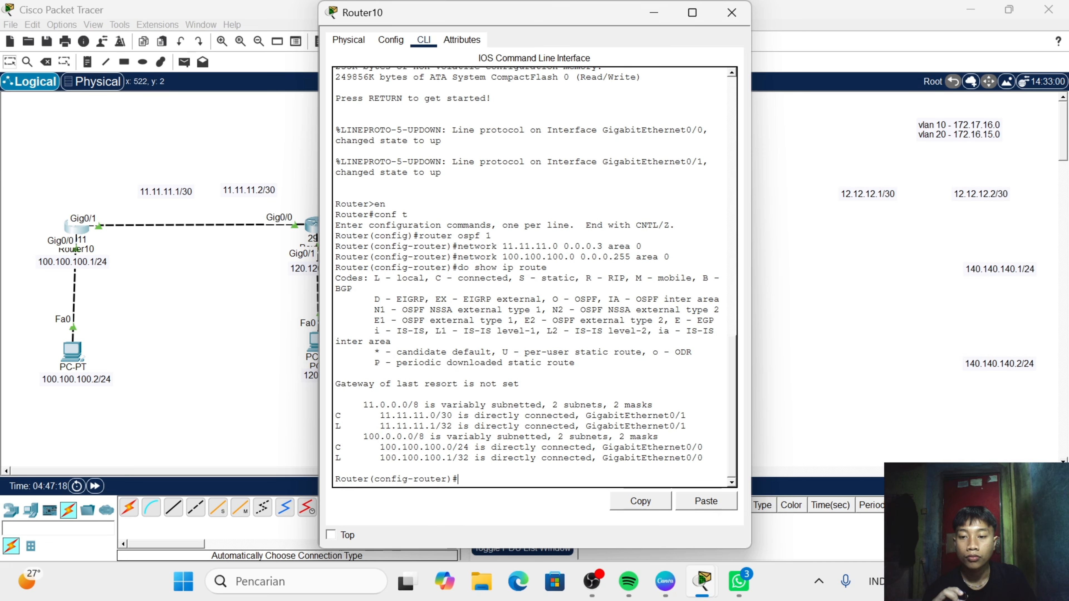
scroll(531, 278, down, 2)
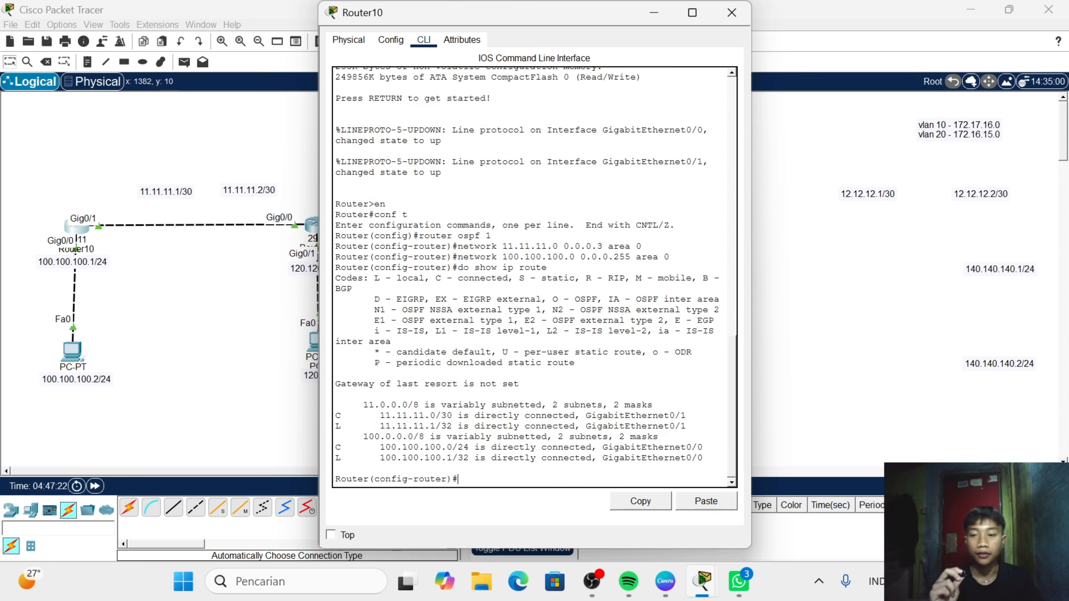
click(732, 13)
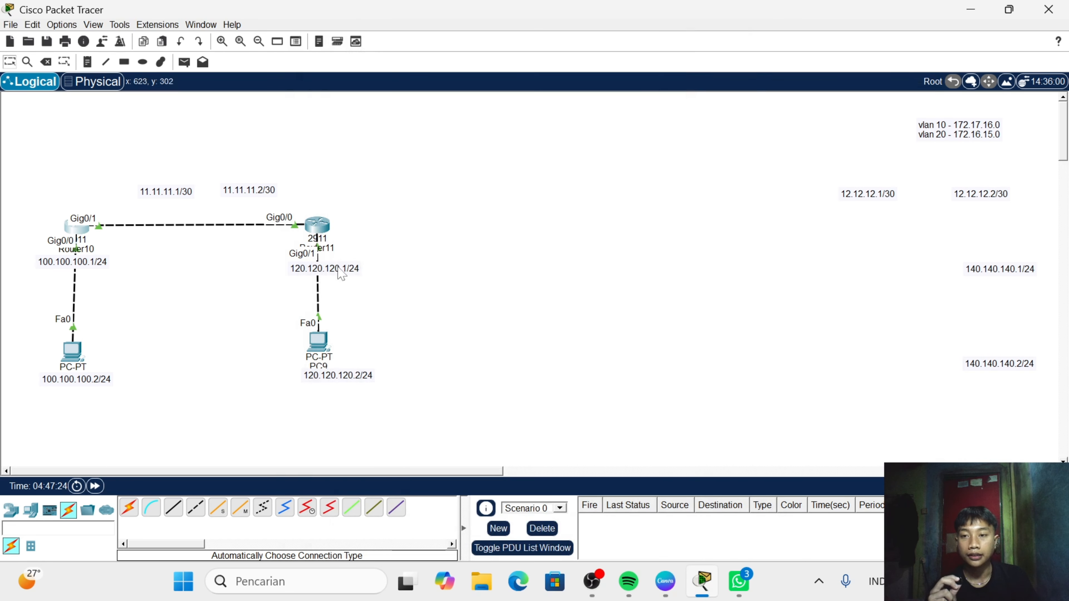
- Open Router11's command line and exit interface configuration back to global configuration mode with ex
click(313, 228)
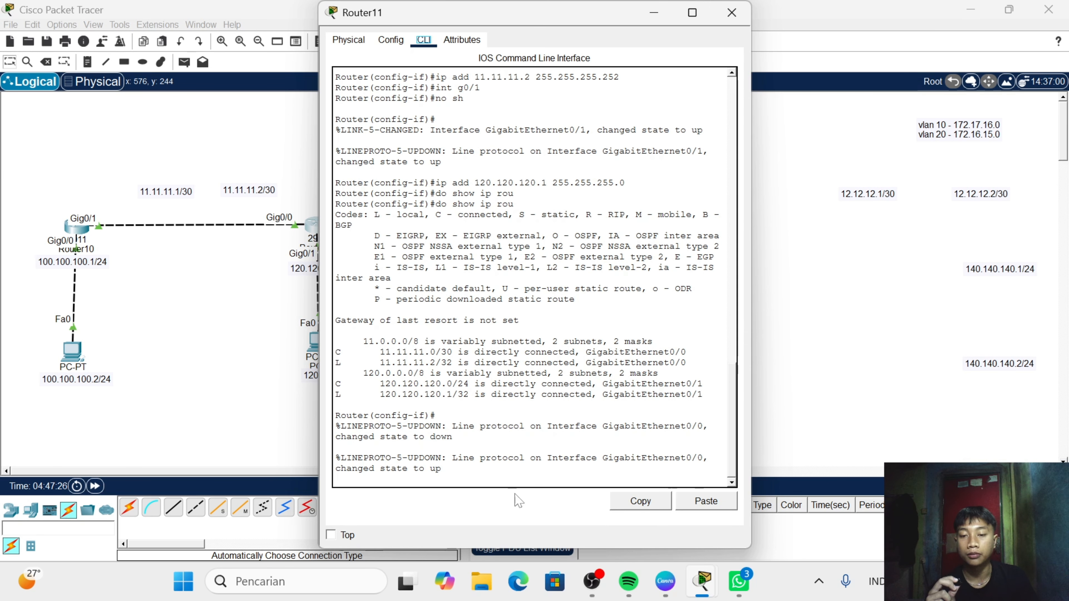
key(Return)
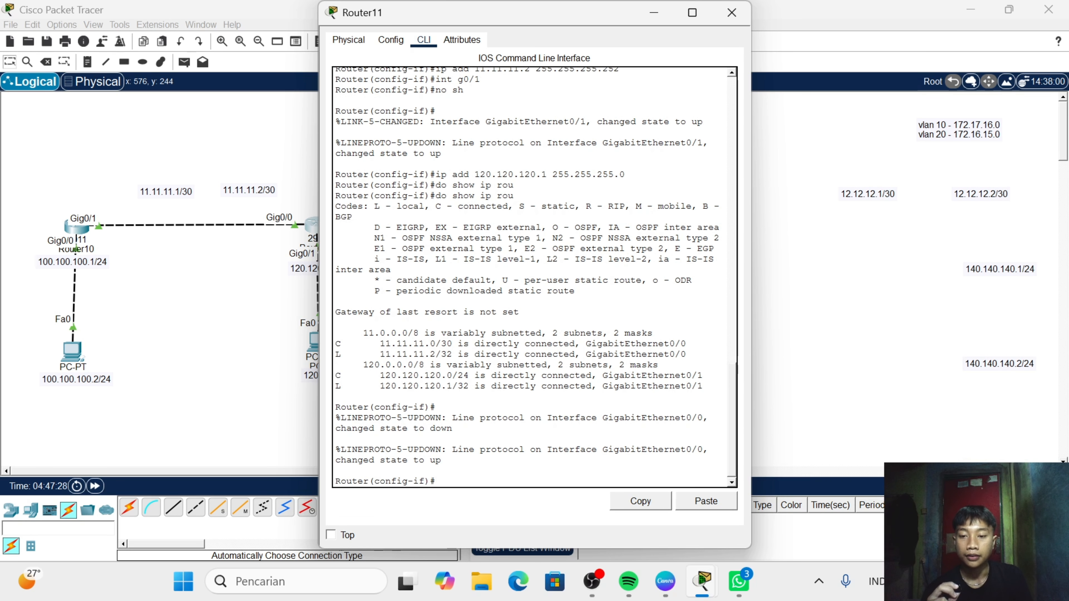
text(ex)
key(Return)
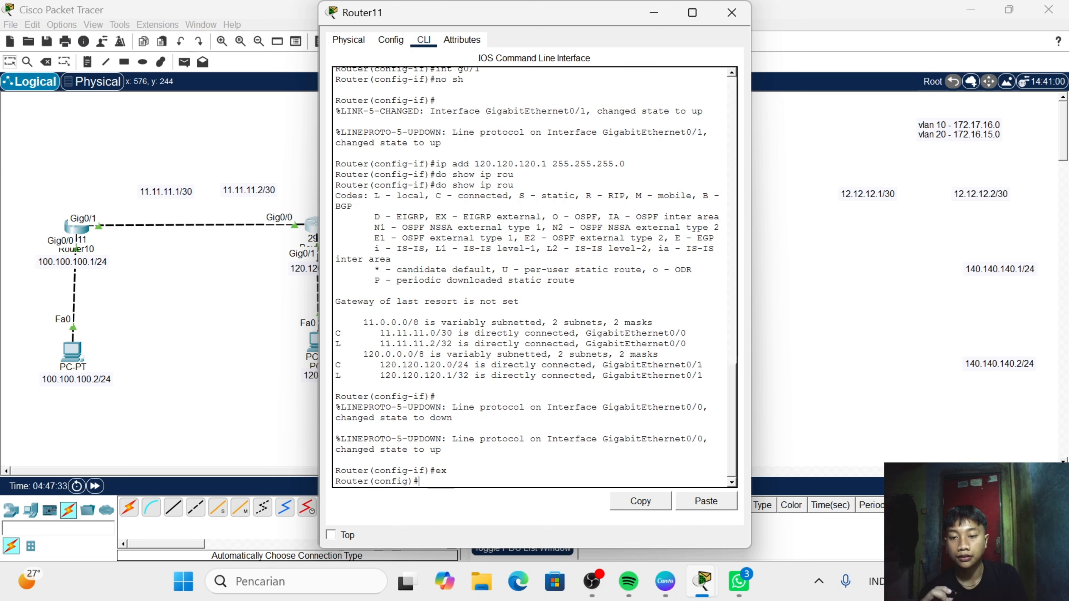
- Start OSPF process 10 on Router11 with the command router ospf 10
text(router)
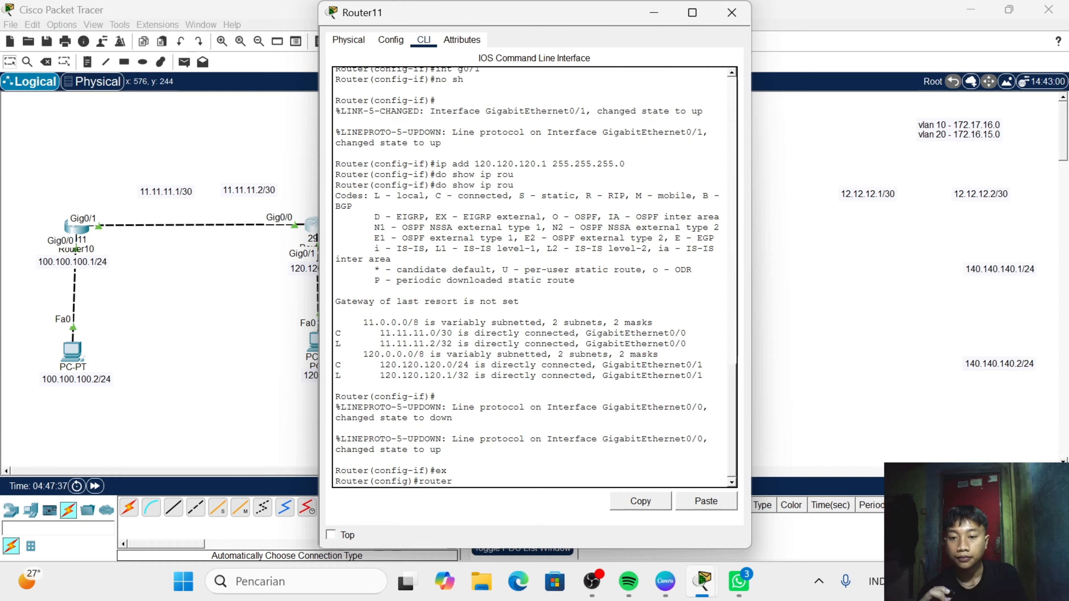
text( c)
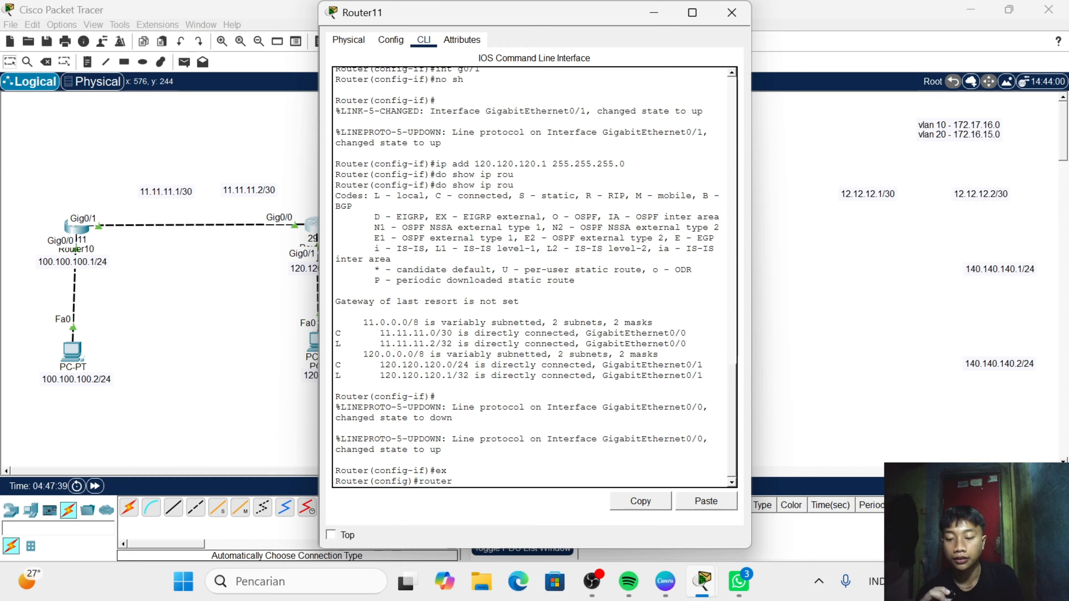
text(osp)
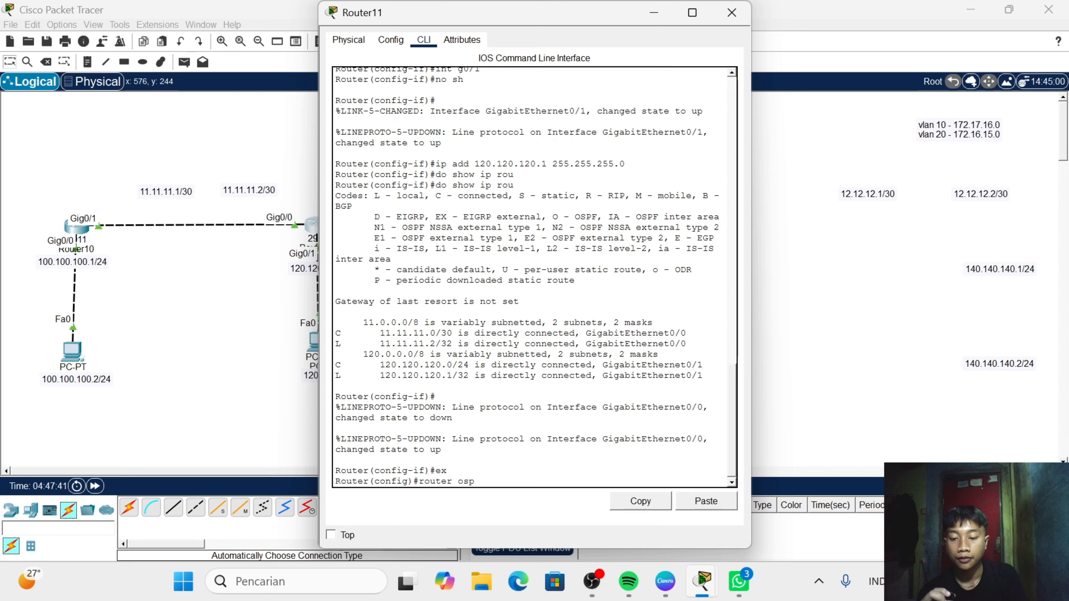
text(f)
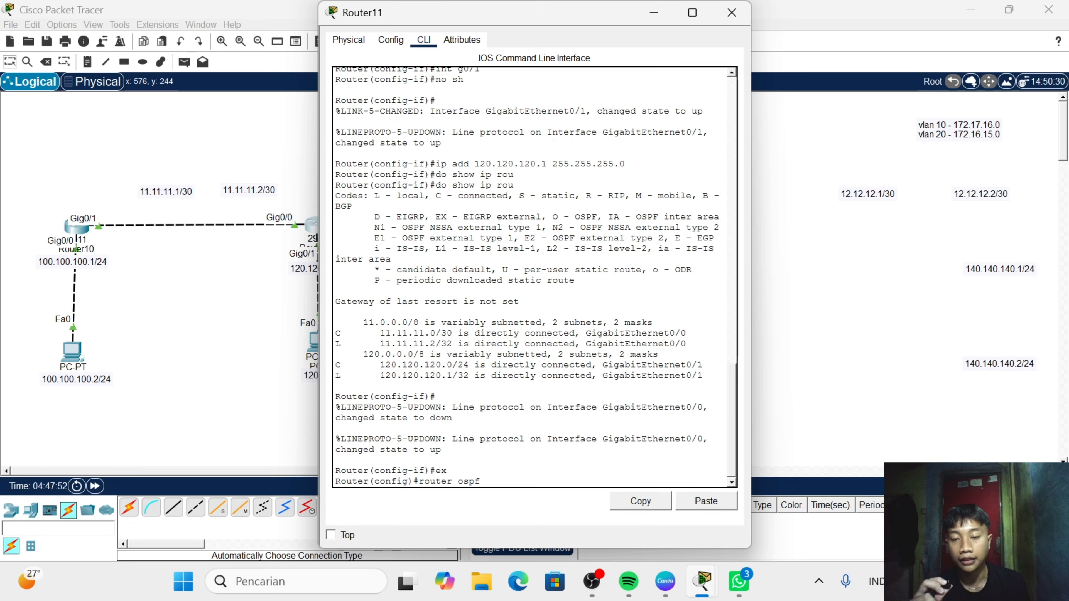
text( 10)
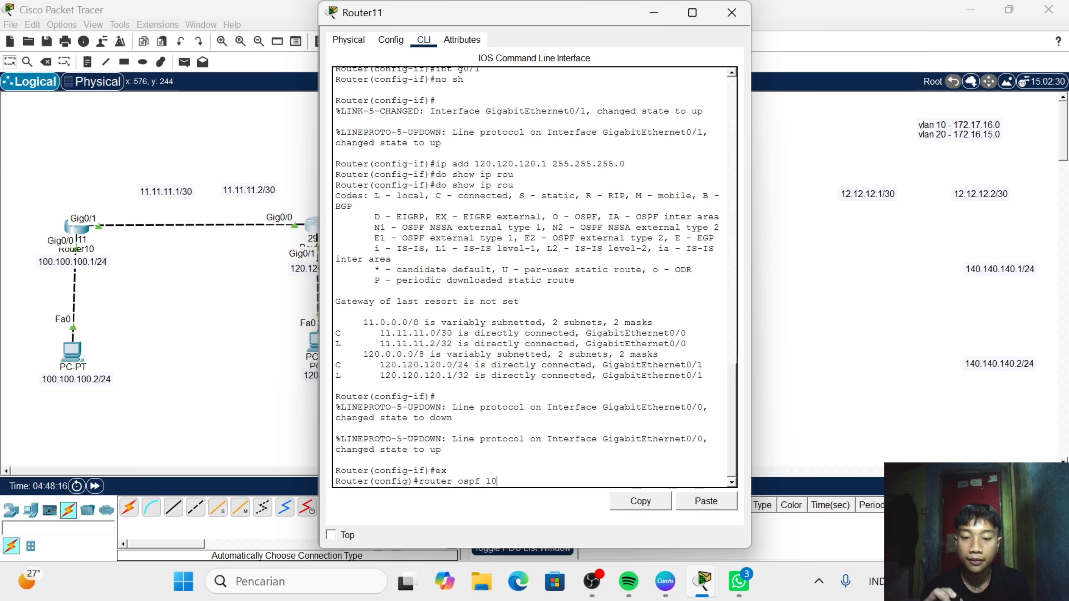
key(Return)
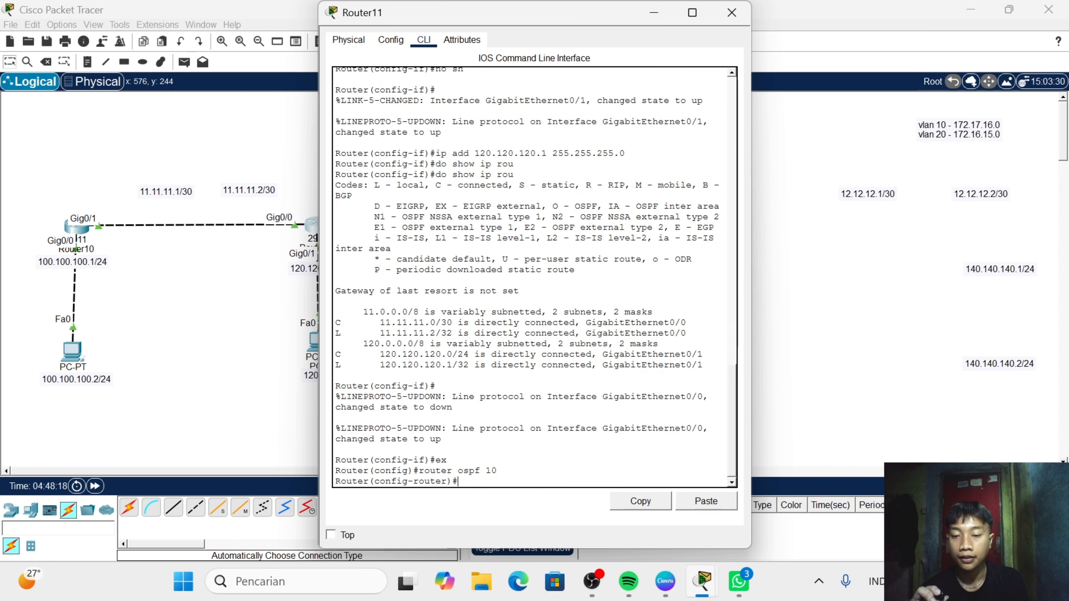
- Advertise the inter-router network 11.11.11.0 with wildcard mask 0.0.0.3 in OSPF area 0 on Router11
text(network)
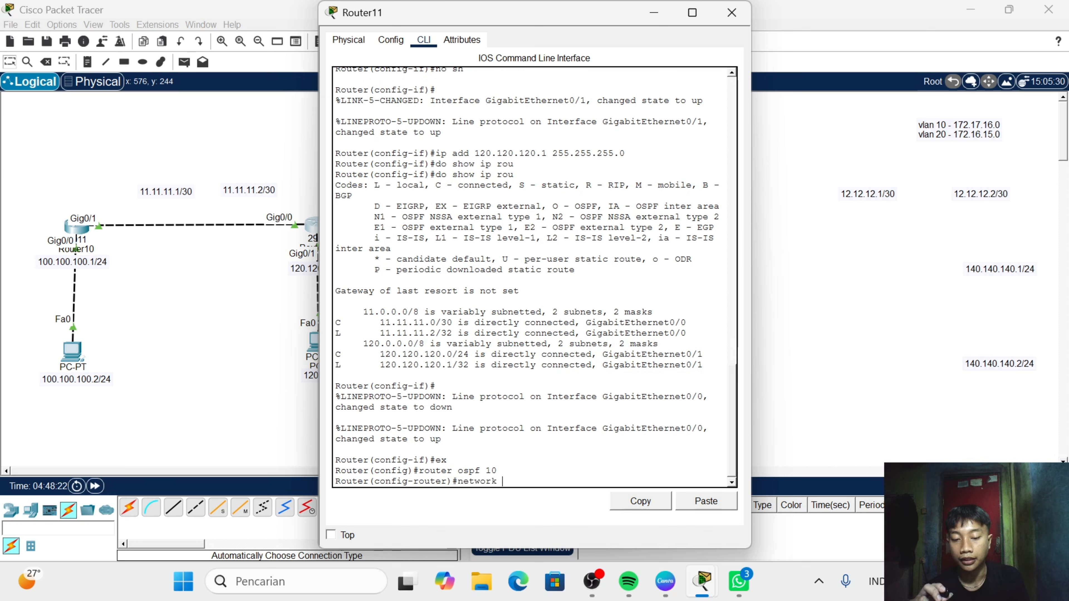
text( 11.11)
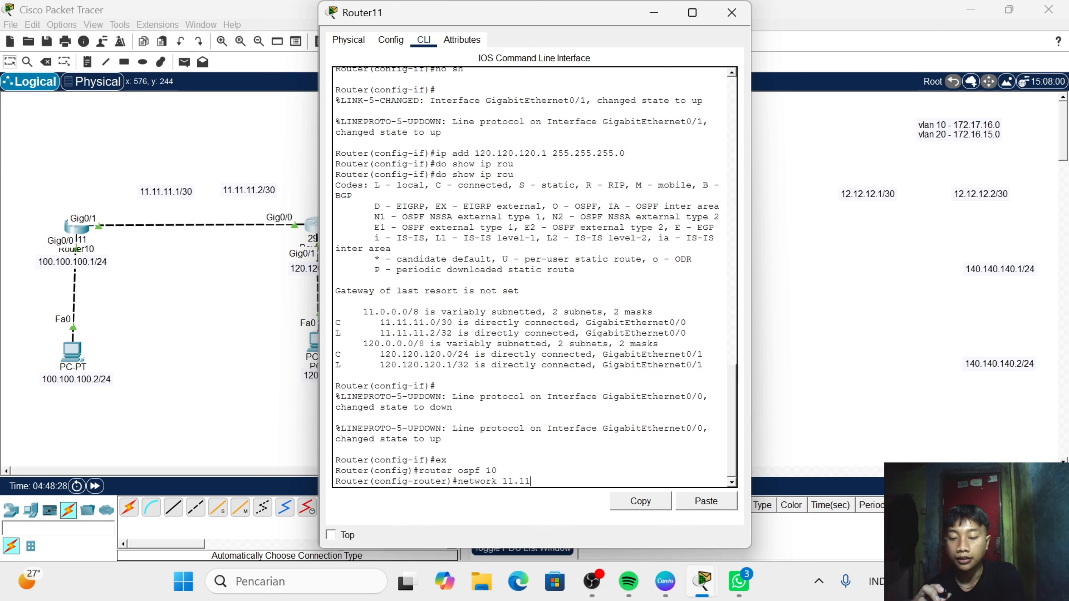
text(.11)
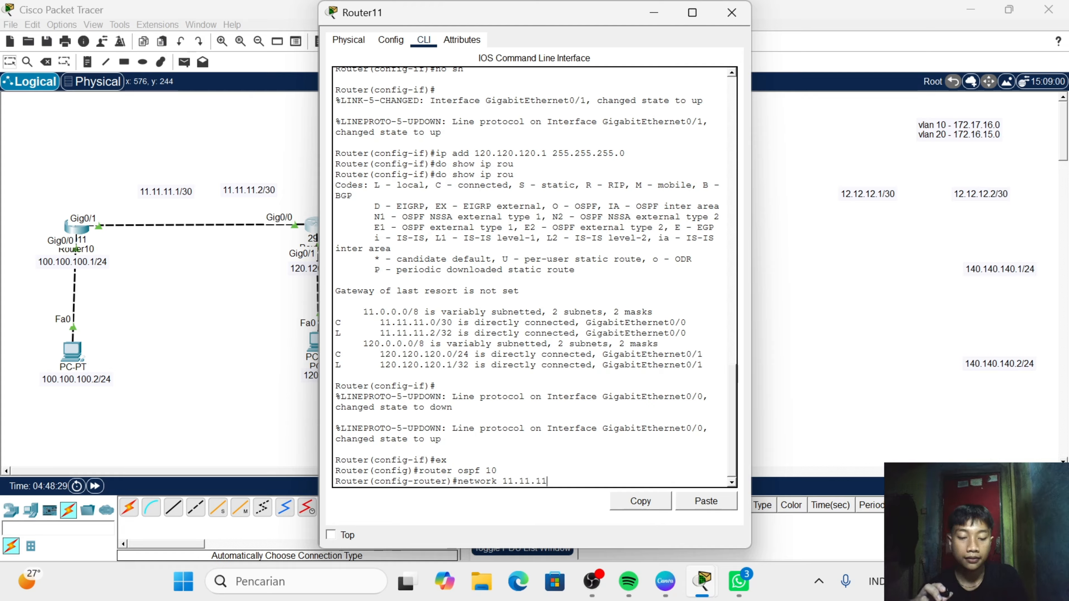
text(.0 )
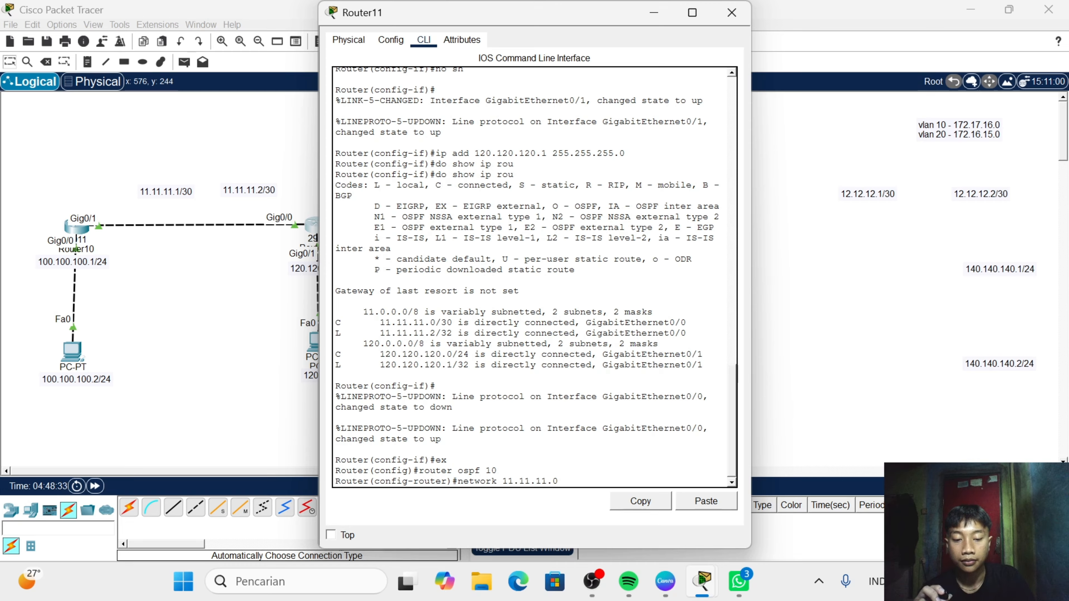
text(0.0.0)
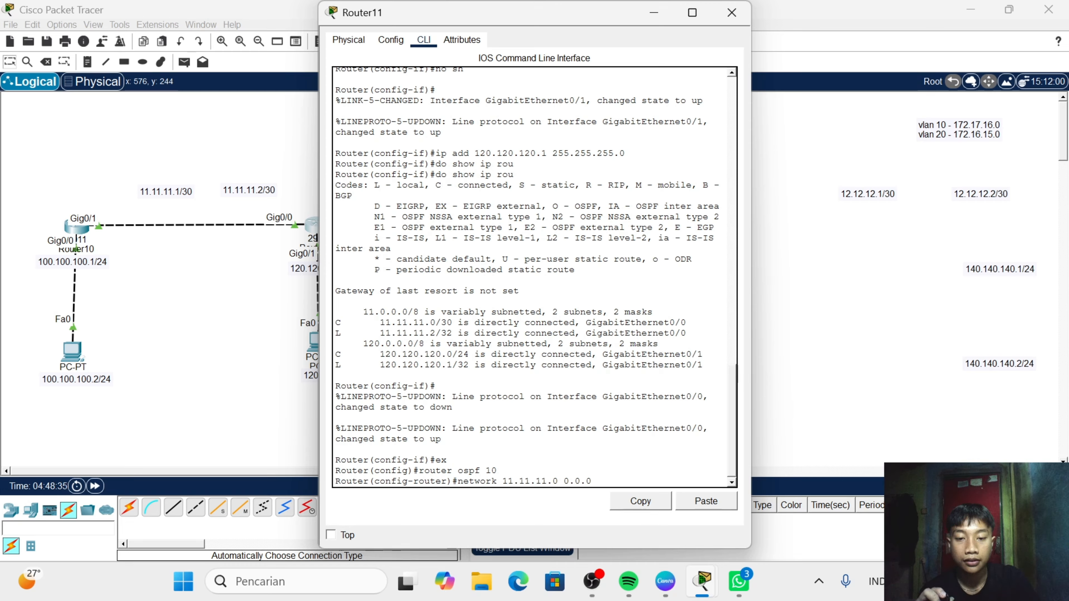
text(.3)
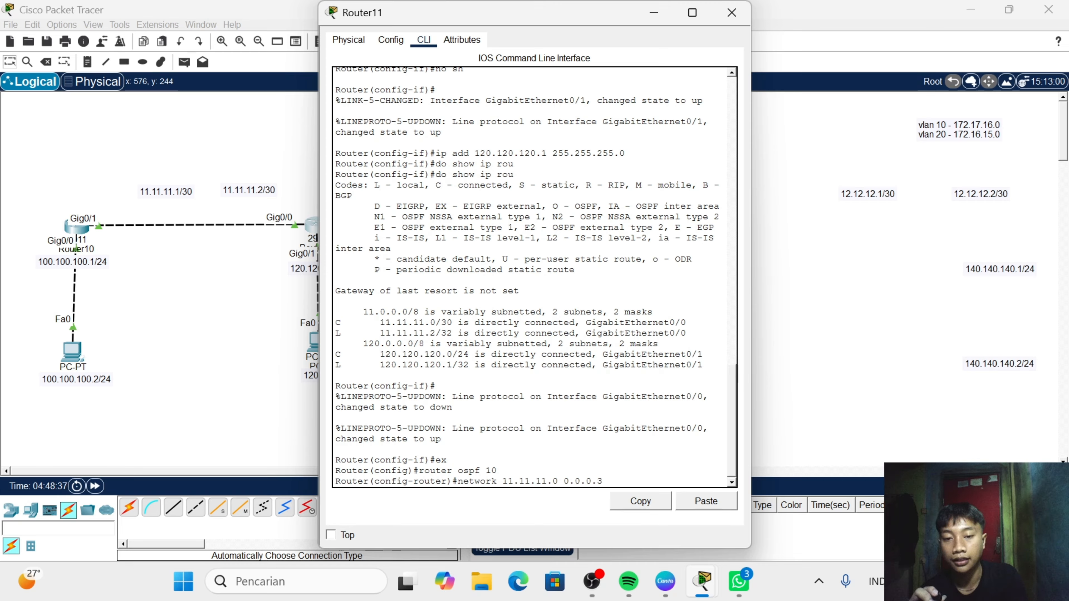
text( area)
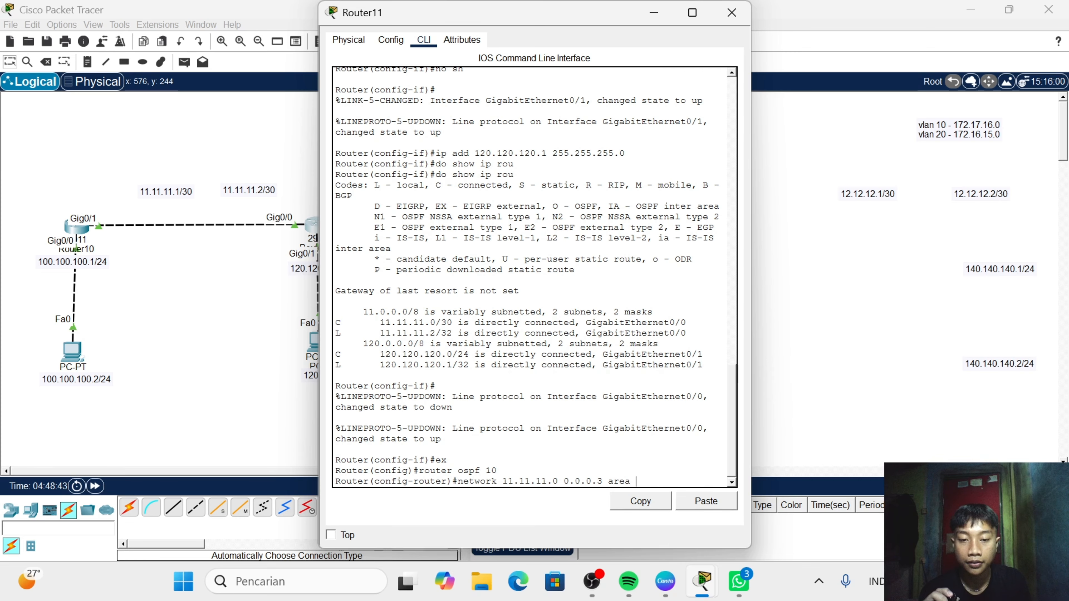
drag(497, 470, 475, 471)
click(475, 470)
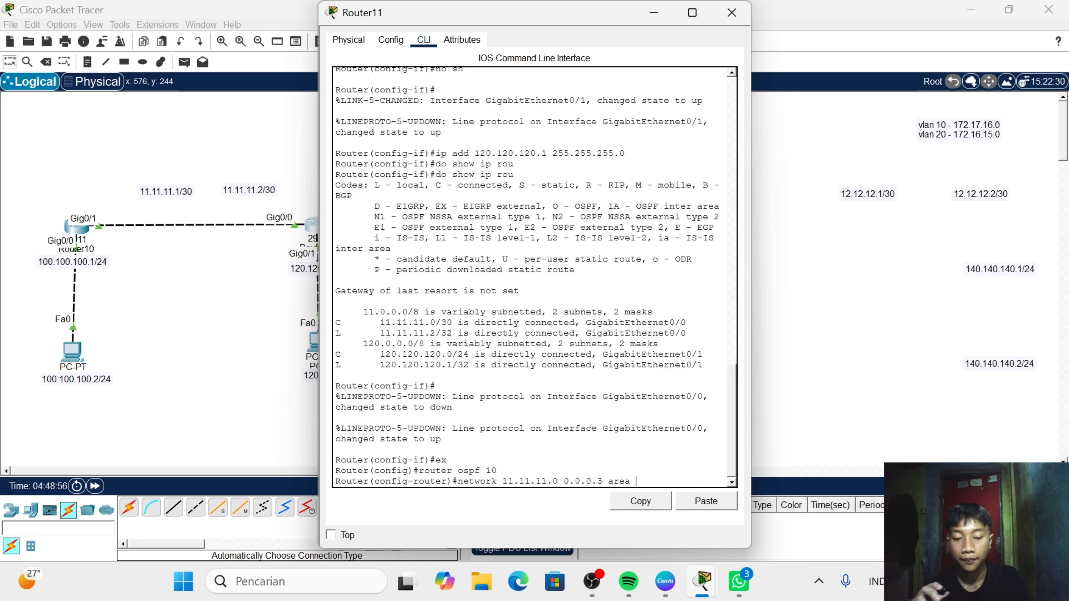
text(0)
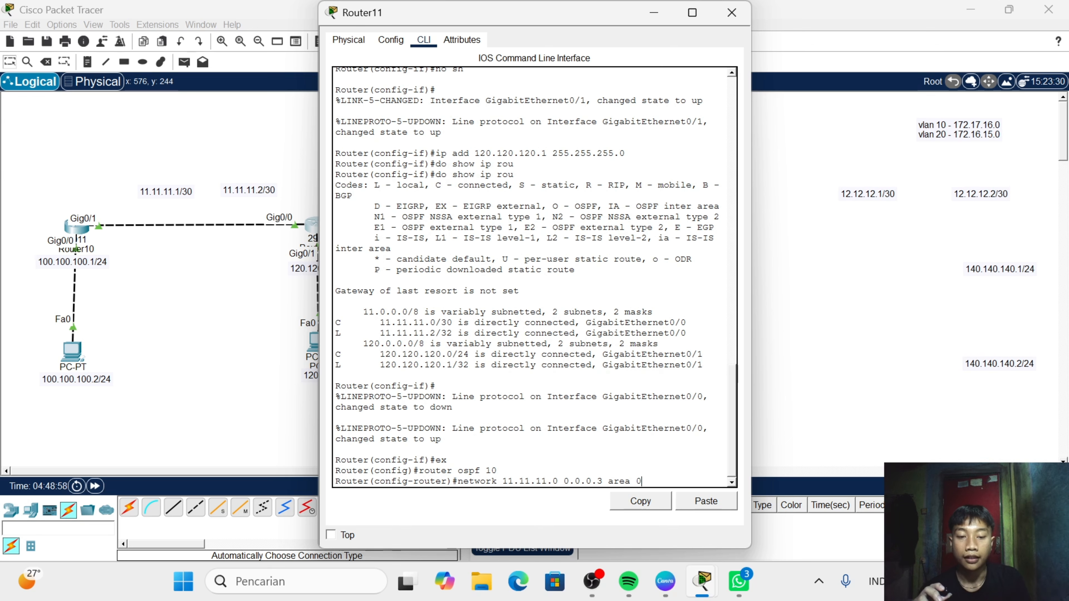
key(Return)
text(net)
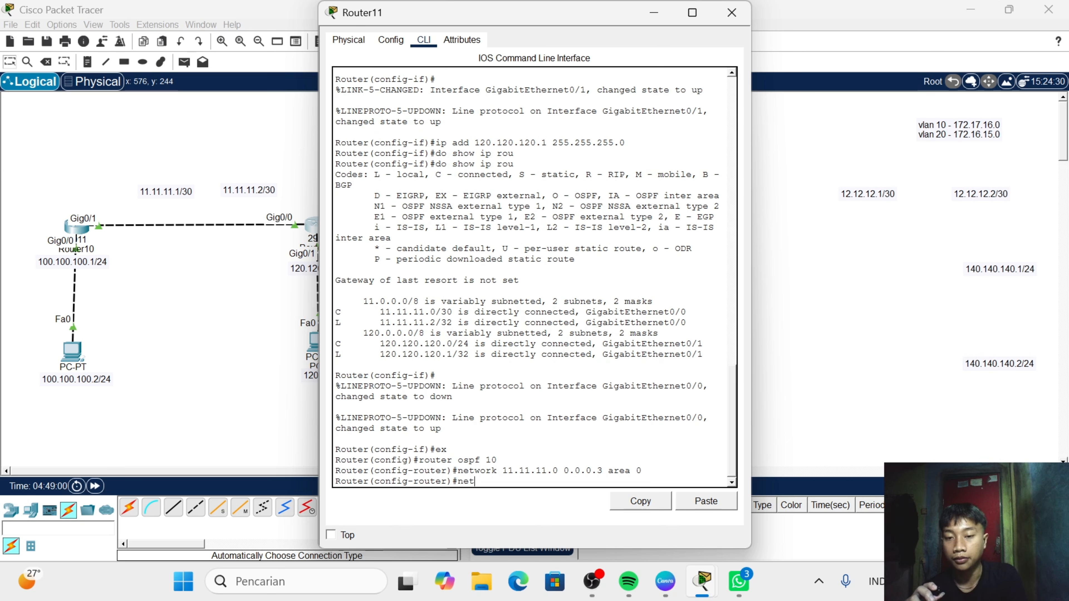
text(wor)
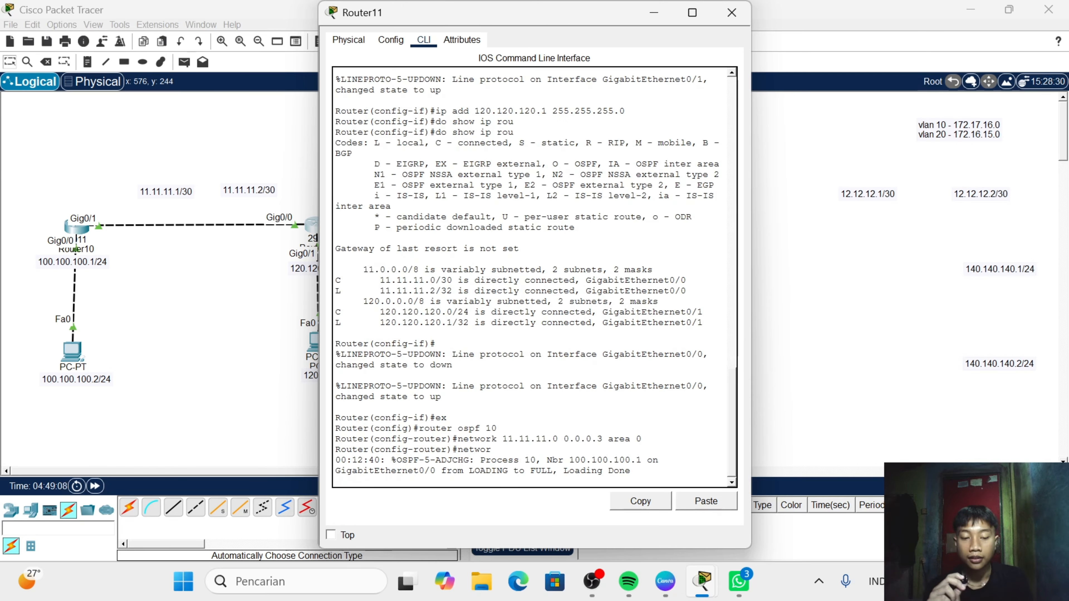
key(Return)
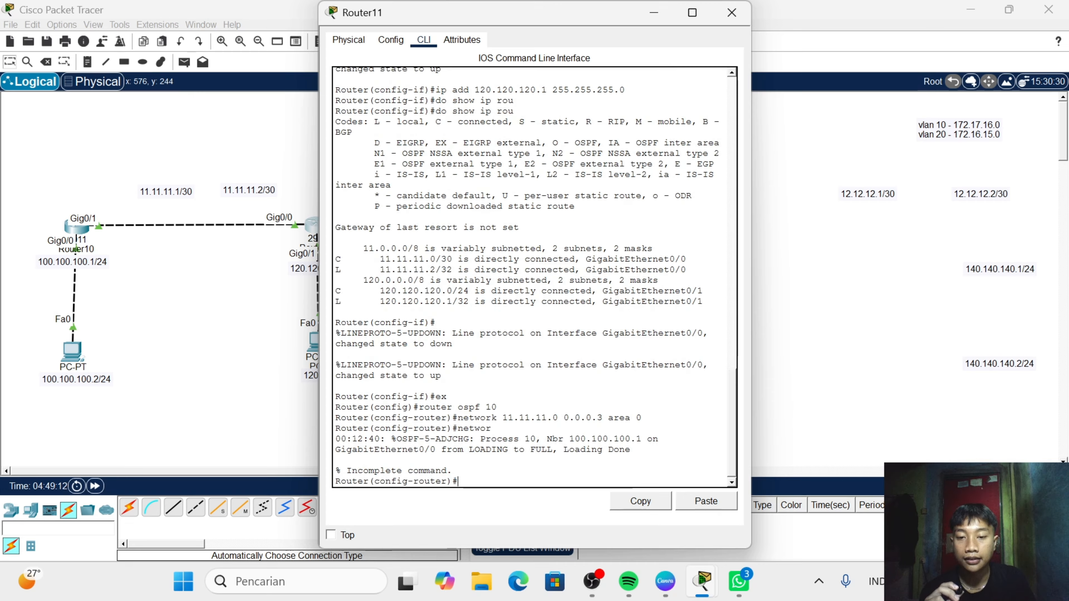
mouse_move(335, 449)
mouse_down()
mouse_move(579, 439)
mouse_move(336, 459)
mouse_up()
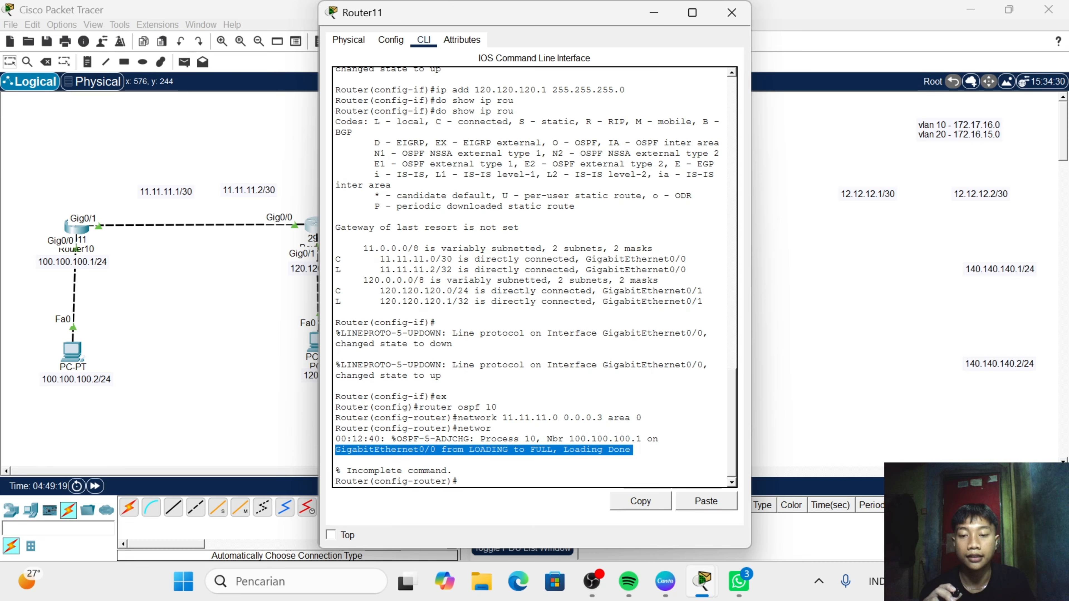
click(459, 481)
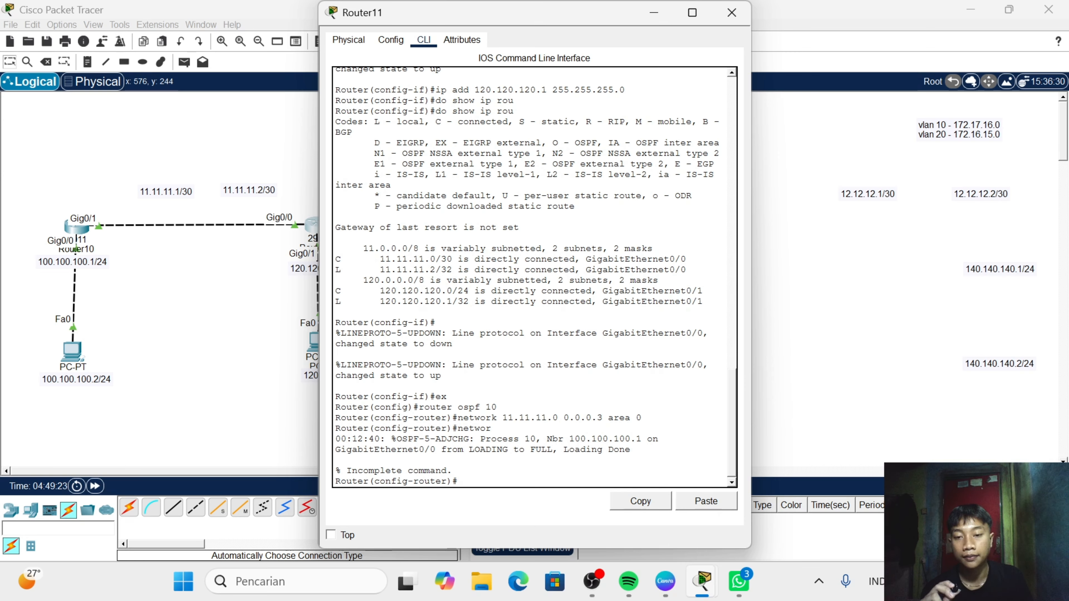
- Advertise Router11's PC network 120.120.120.0 with wildcard mask 0.0.0.255 in OSPF area 0
text(netwo)
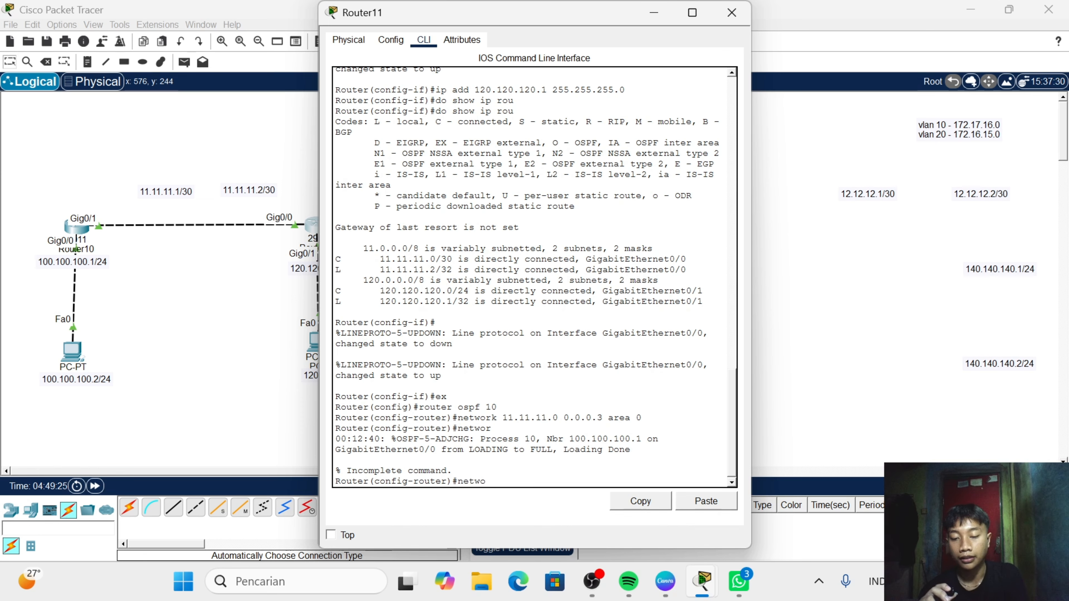
text(rkk)
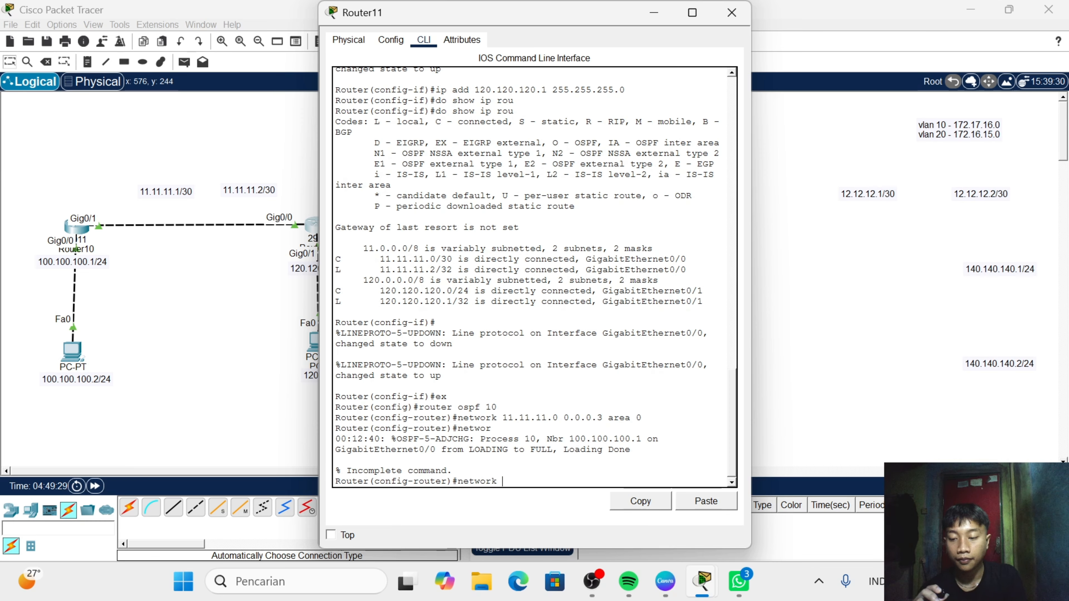
text( 12)
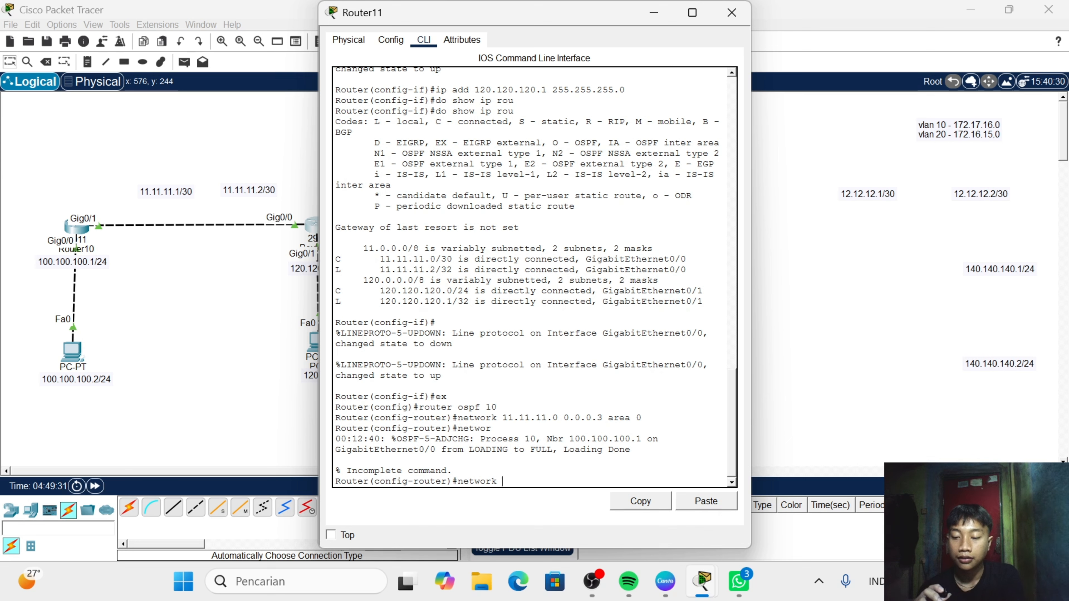
text(-)
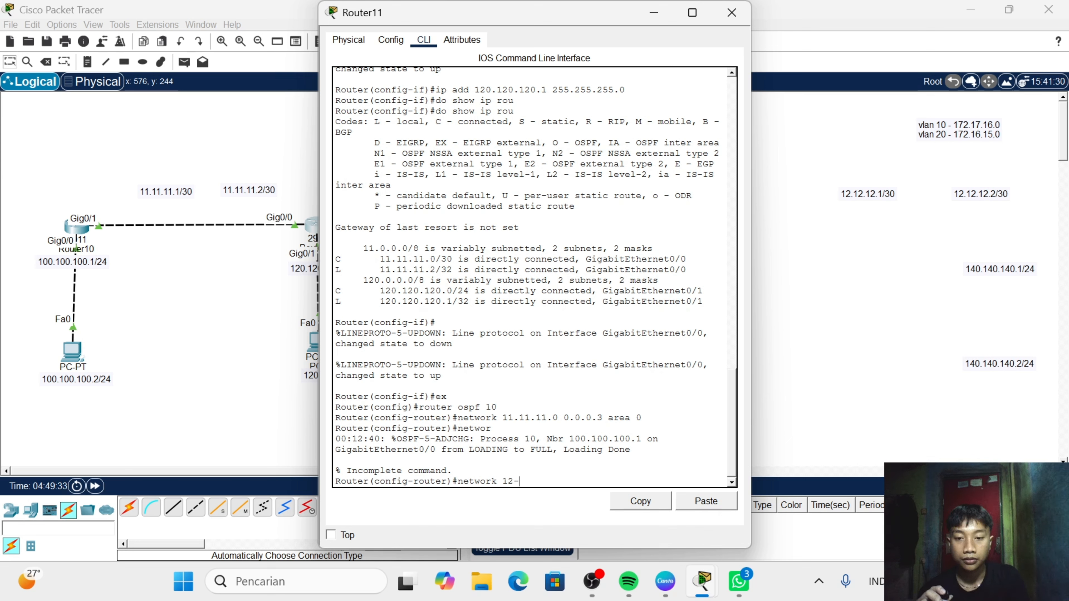
key(BackSpace)
text(0.12)
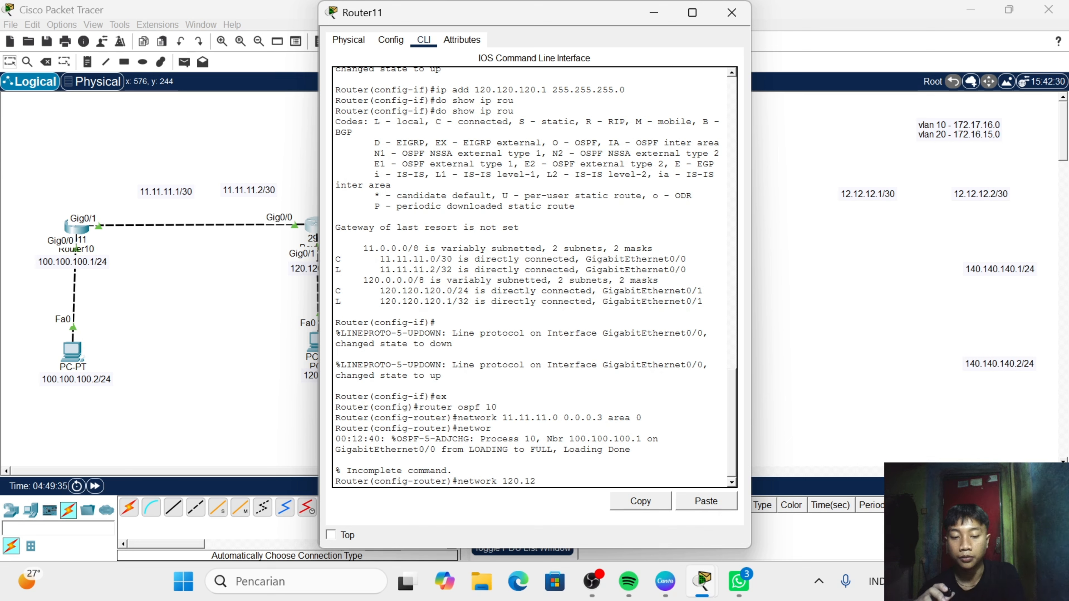
text(0.12)
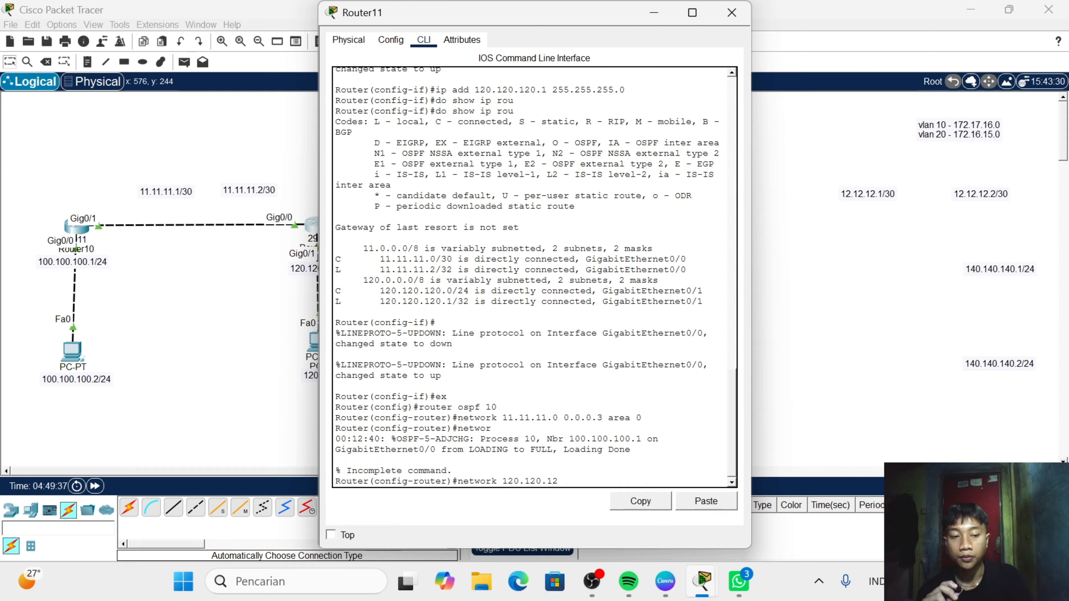
text(0.)
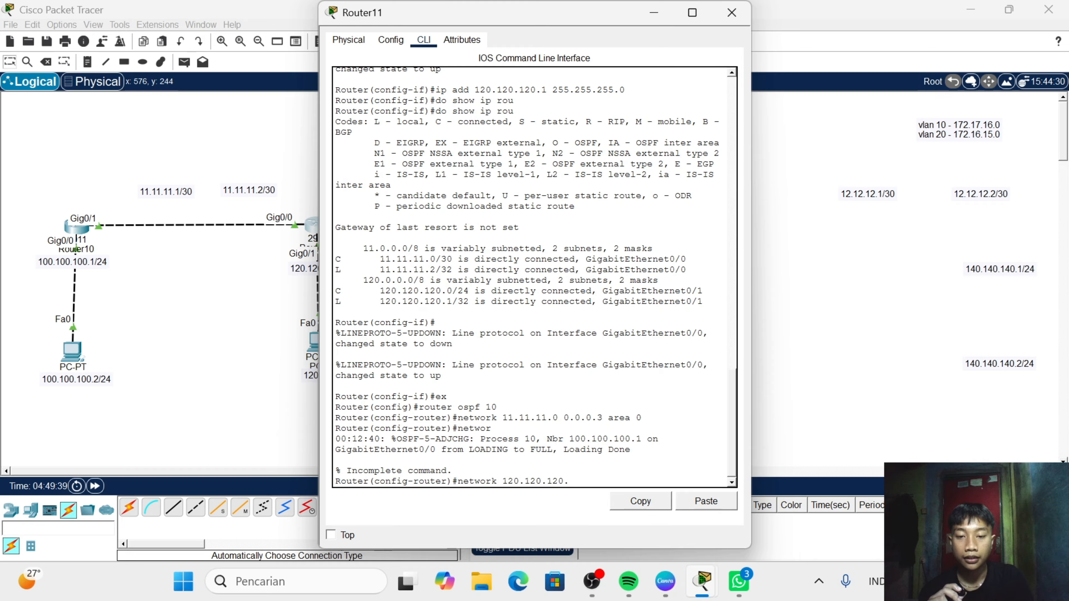
text(0 00)
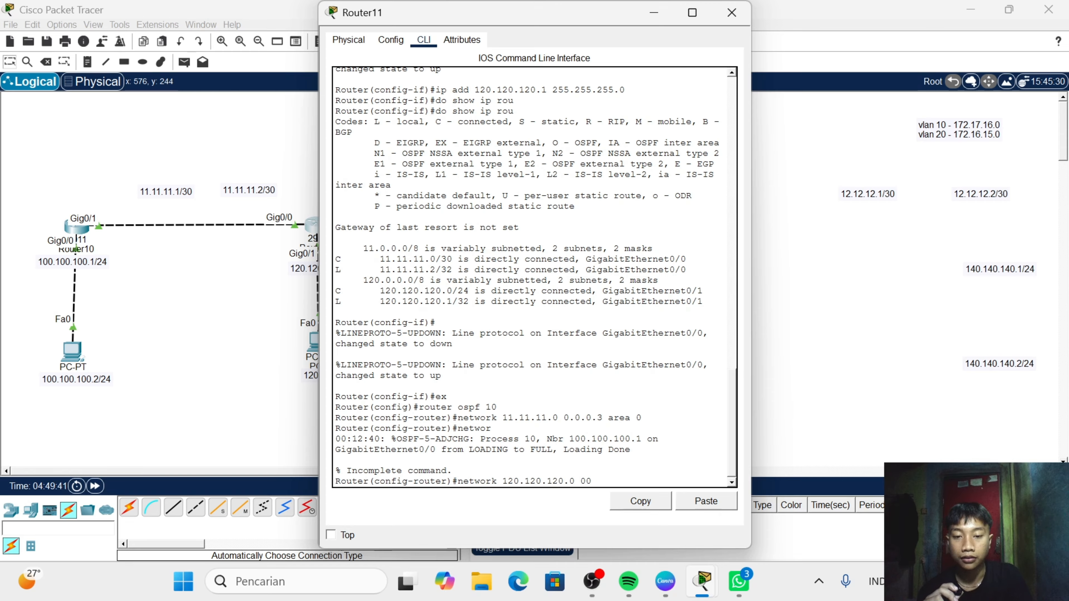
key(BackSpace)
key(BackSpace)
text(.0)
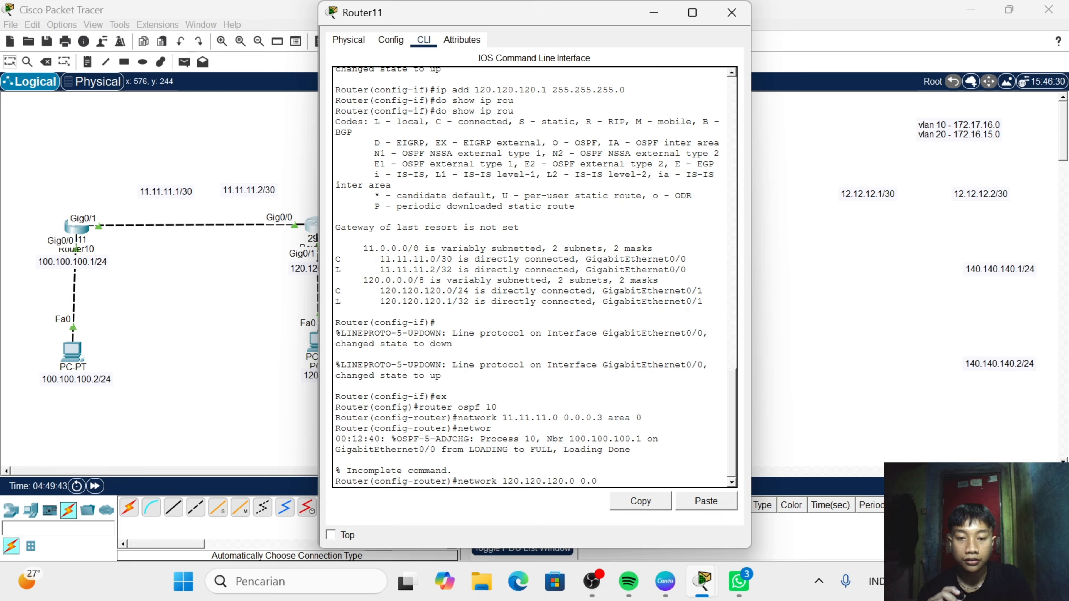
text(.0.)
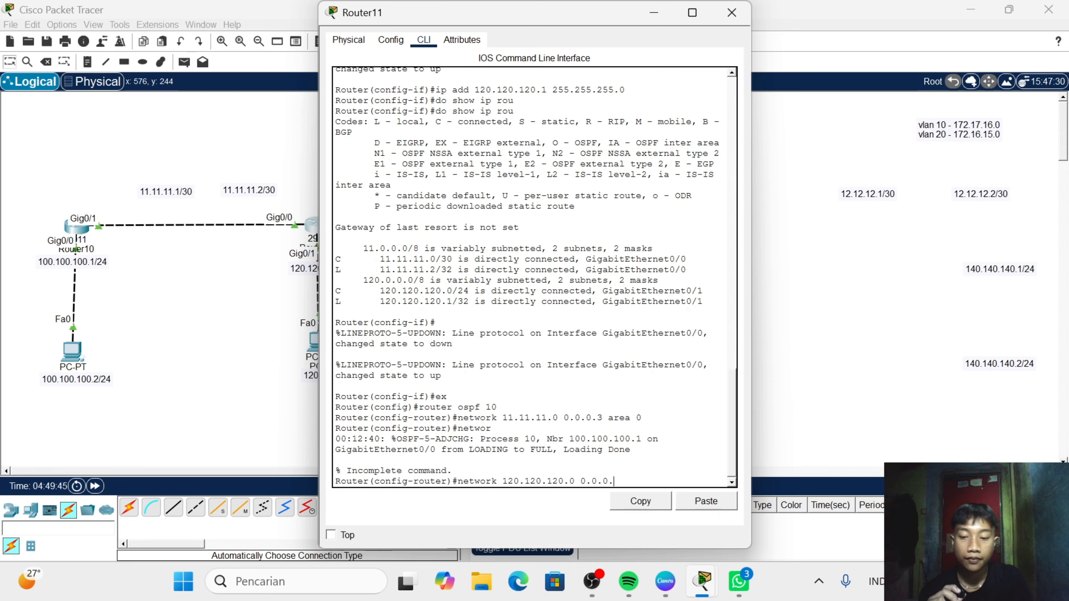
text(255 )
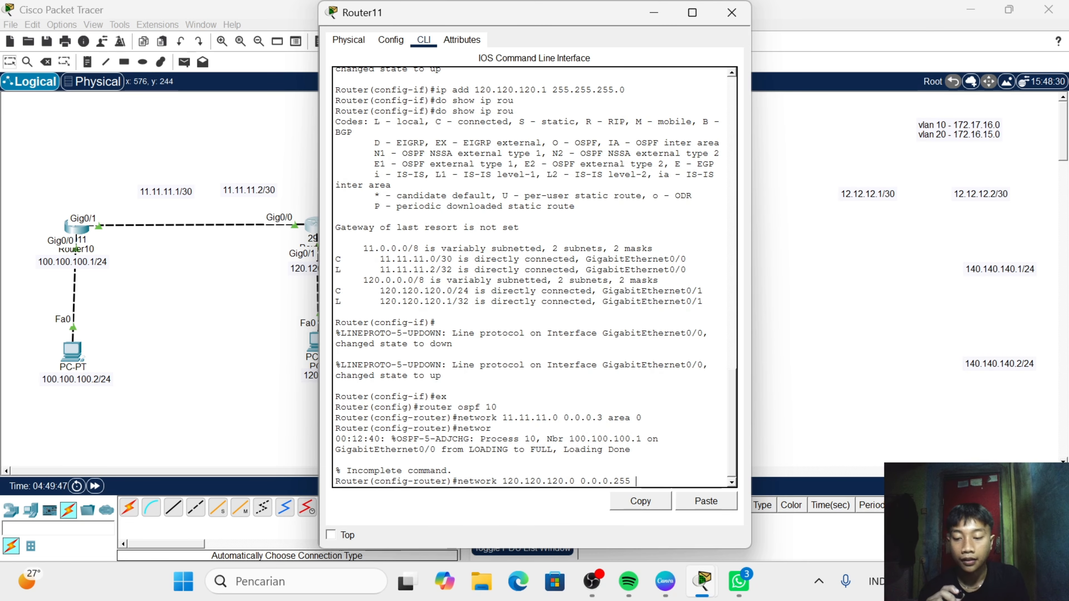
text(area)
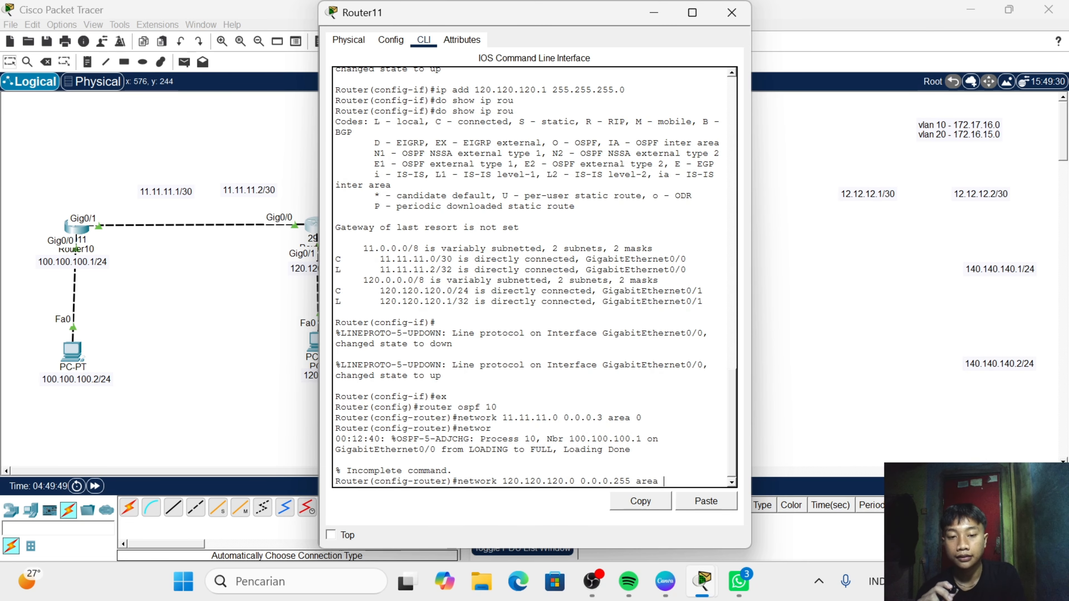
text( 0)
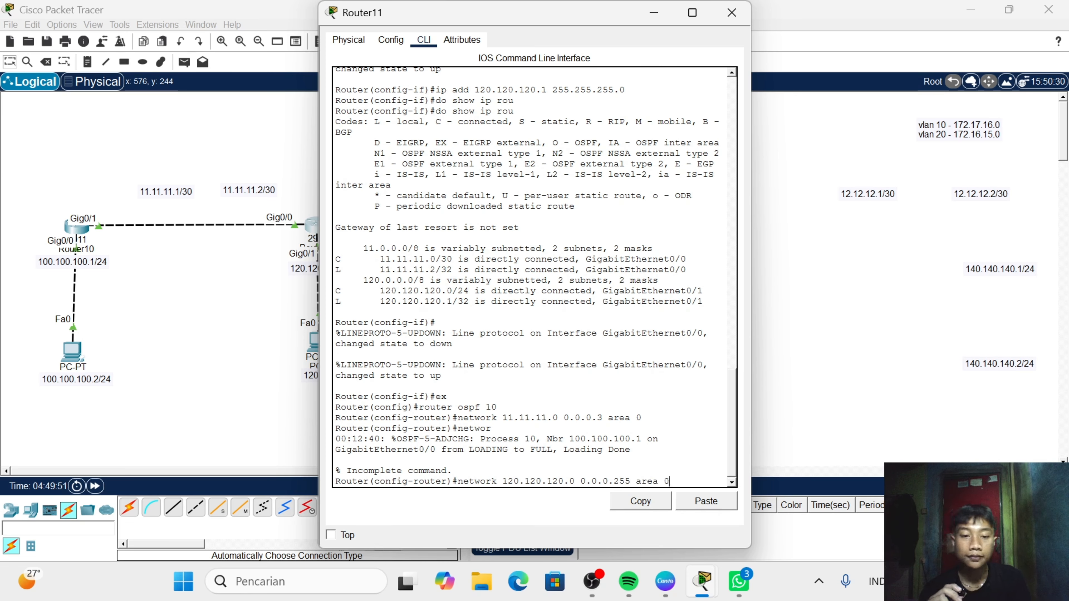
key(Return)
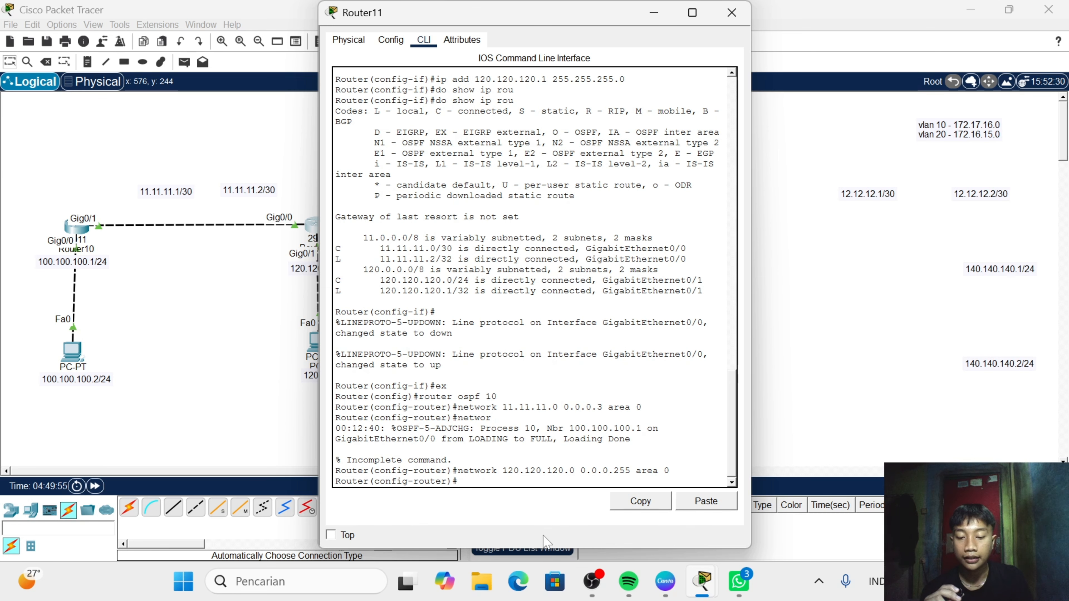
- Display Router11's routing table with do show ip rou, examine the OSPF-learned route, and close the router window
text(do s)
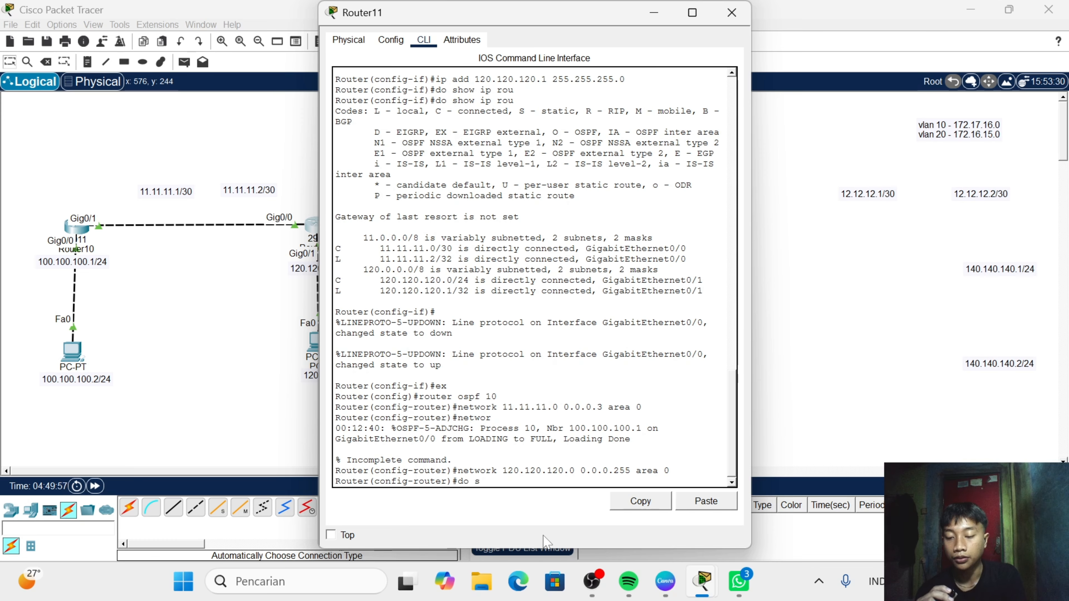
text(how i)
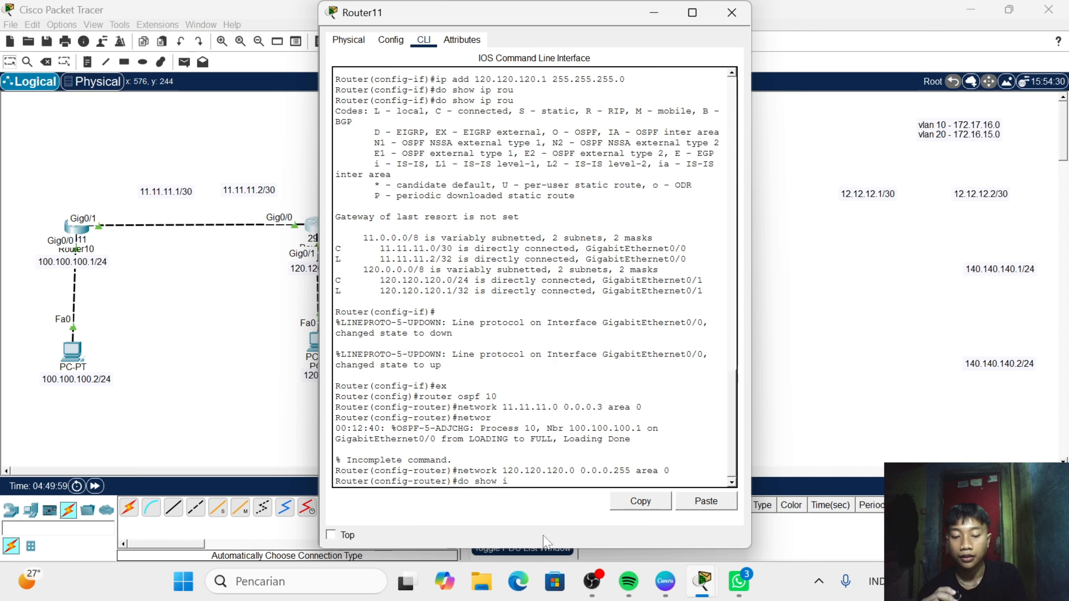
text(p rou)
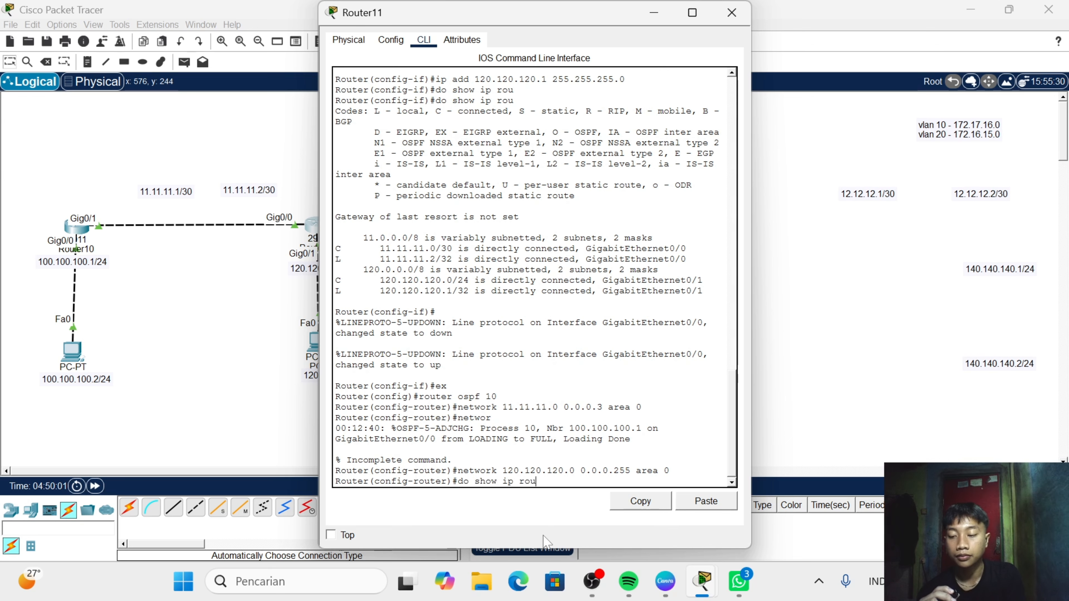
key(Return)
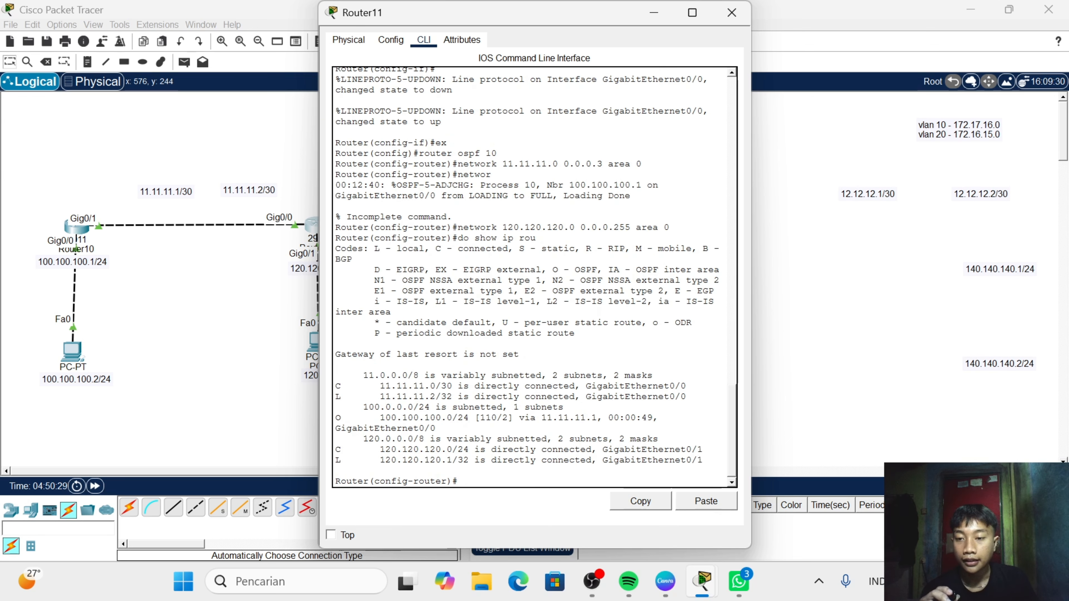
drag(346, 418, 352, 419)
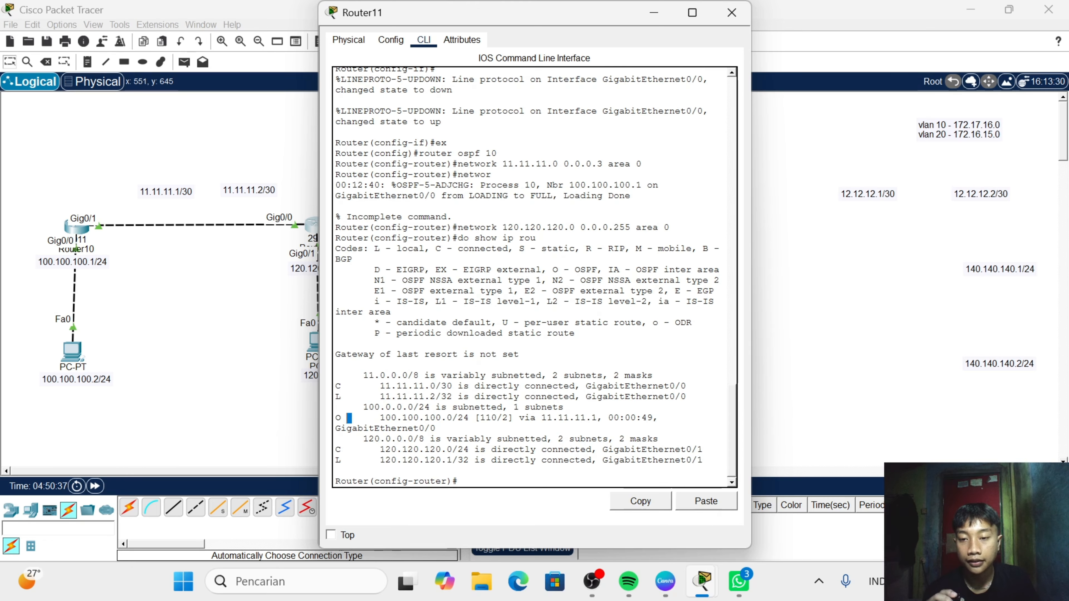
drag(380, 418, 642, 418)
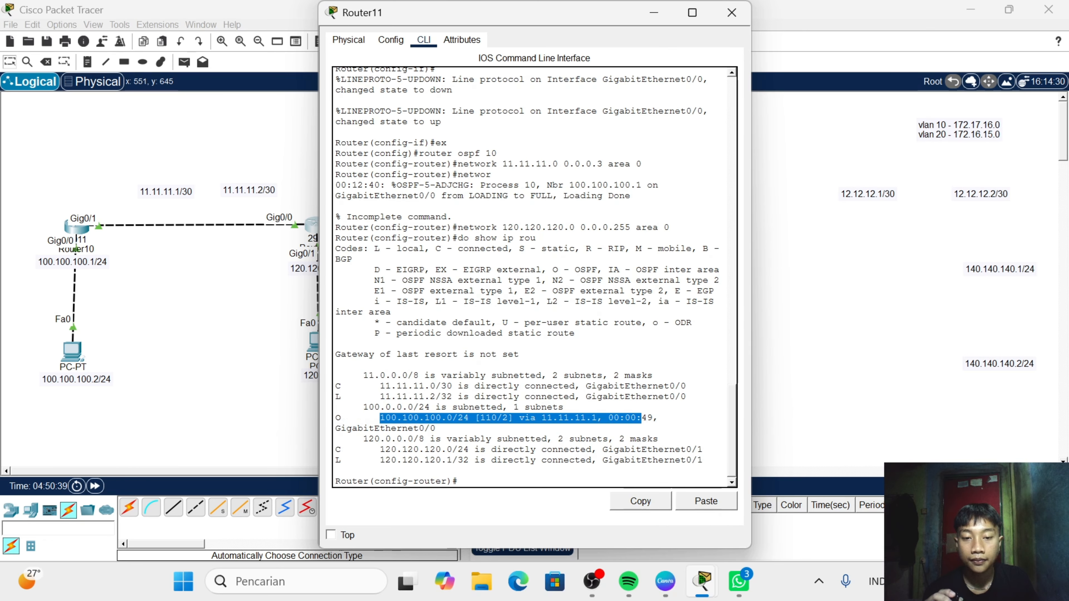
click(732, 12)
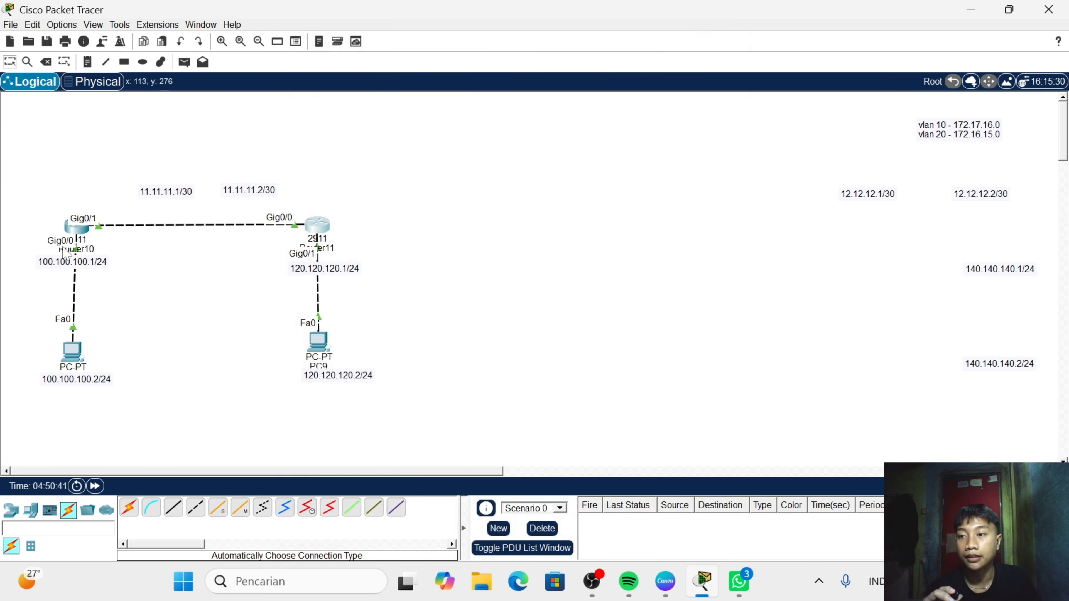
- Display Router10's routing table with do sh ip rou, examine the OSPF-learned route, and close the router window
click(74, 229)
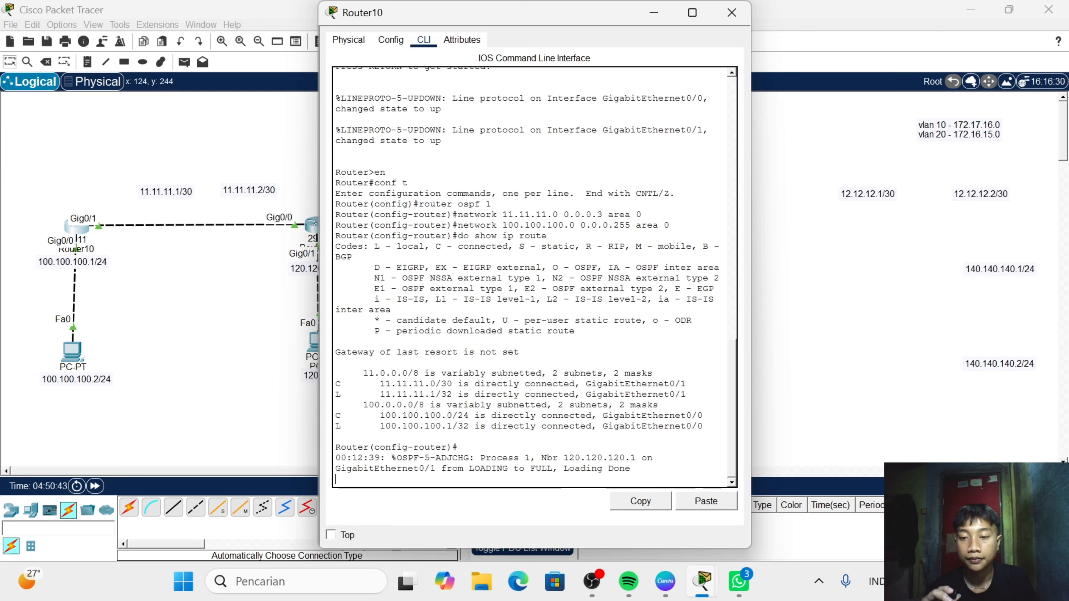
text(do )
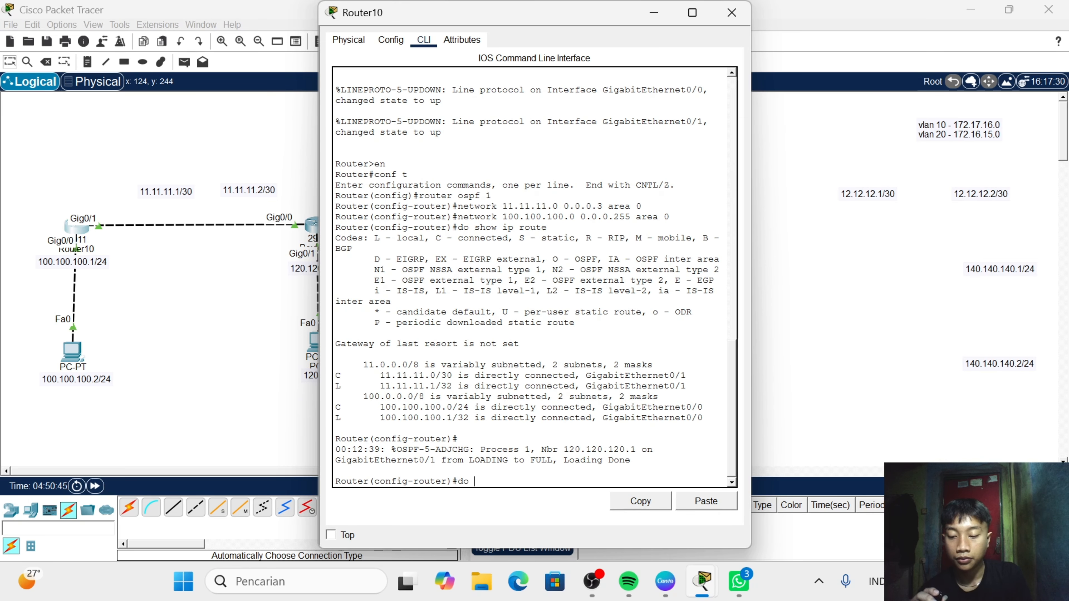
text(sh ip)
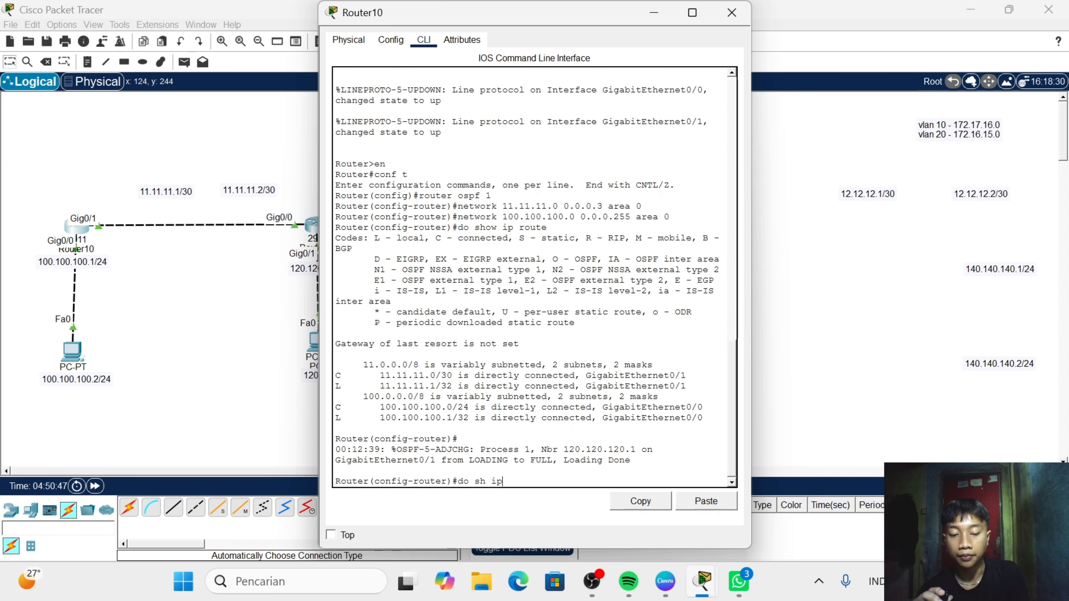
text( rou)
key(Return)
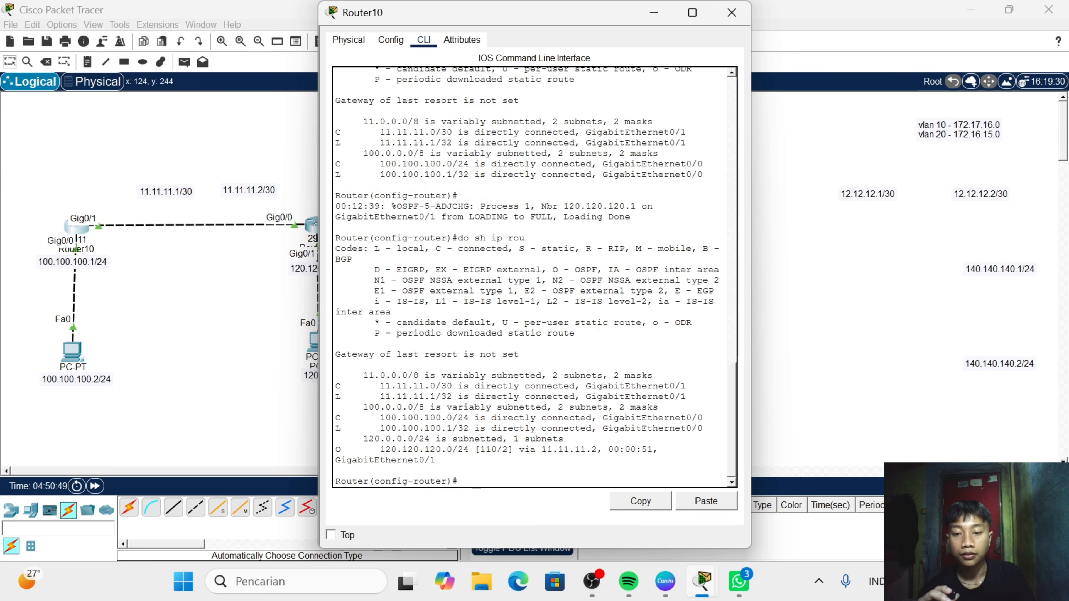
double_click(338, 450)
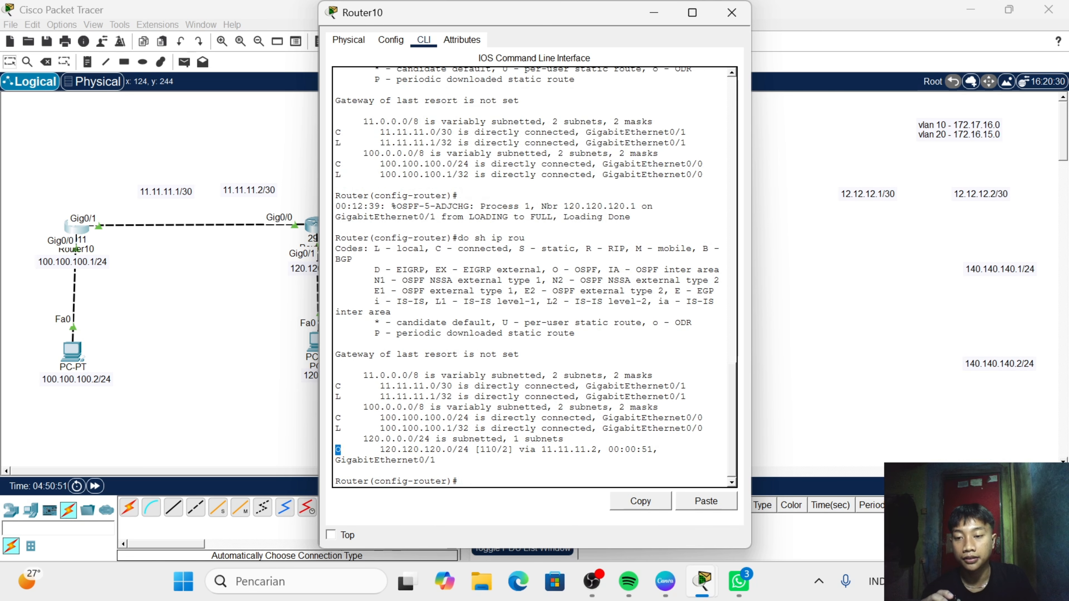
click(731, 12)
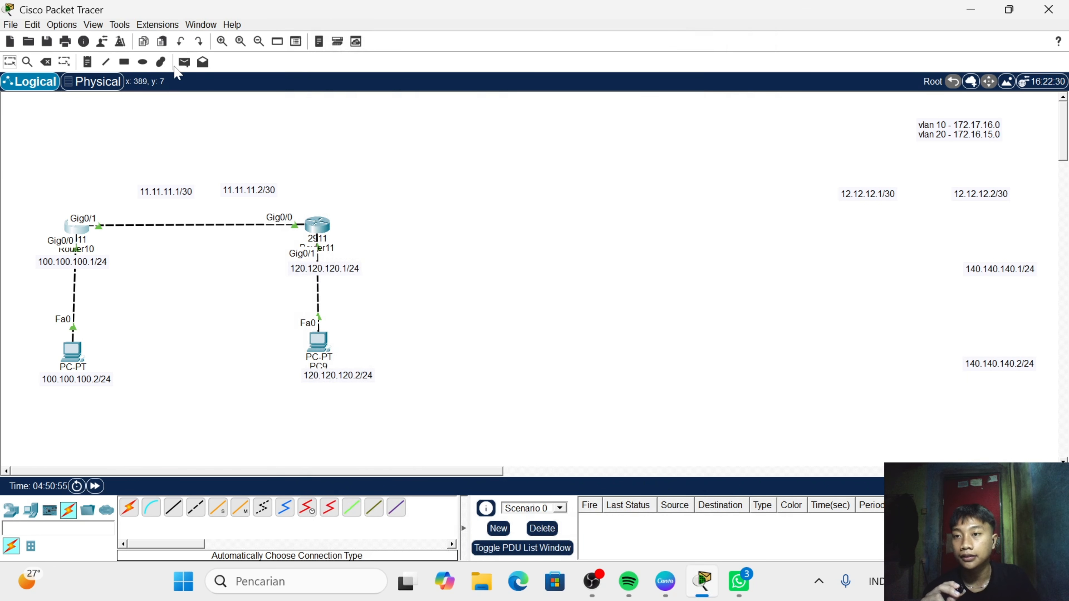
- Try to send a simple PDU from PC8 to PC9, and return to the selection tool
click(185, 63)
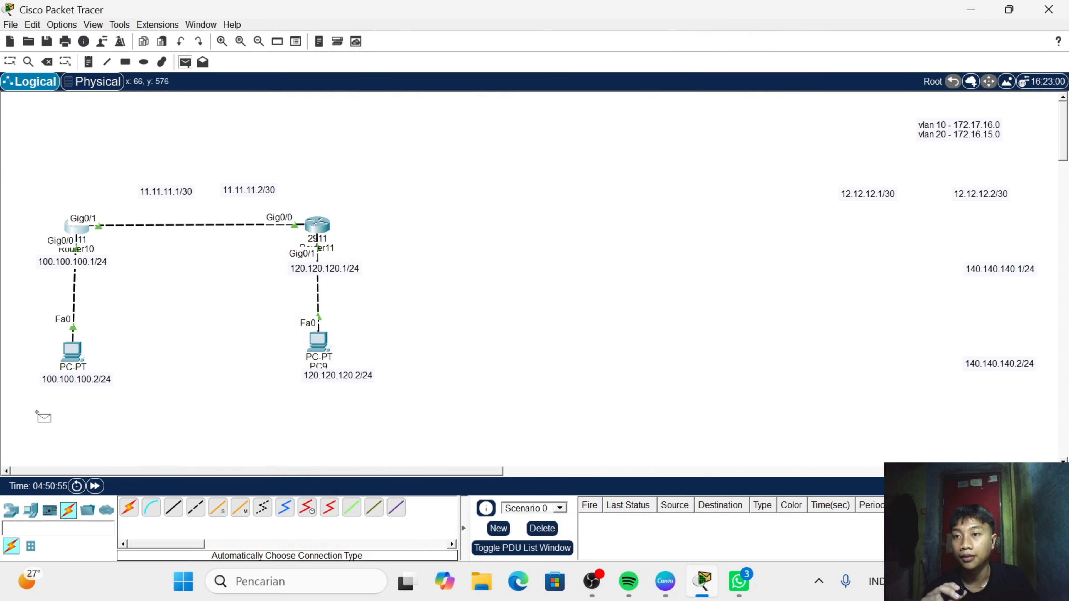
click(73, 352)
click(318, 343)
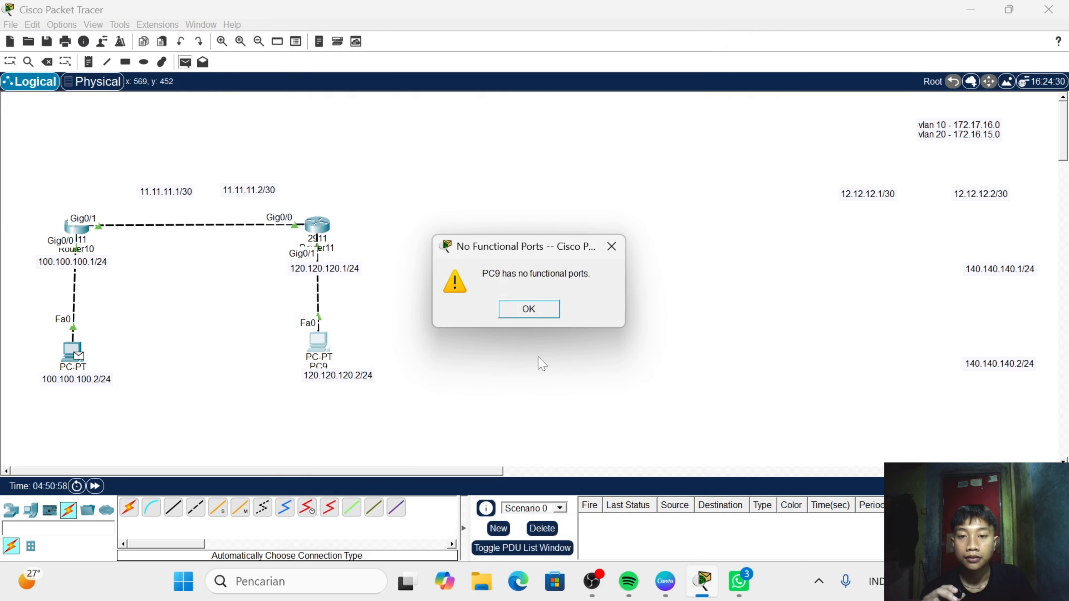
click(611, 247)
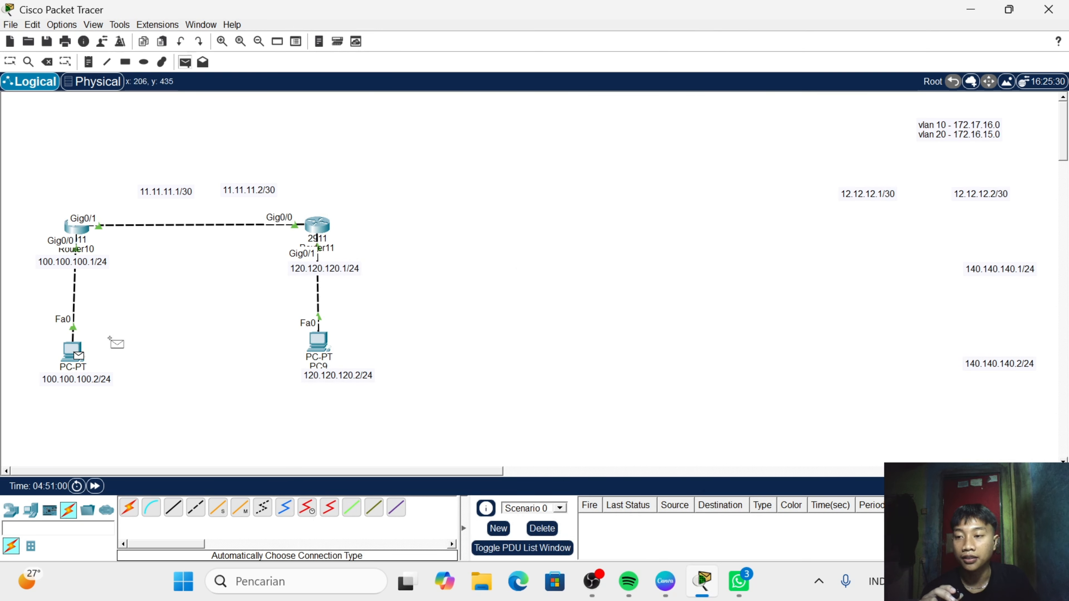
click(46, 62)
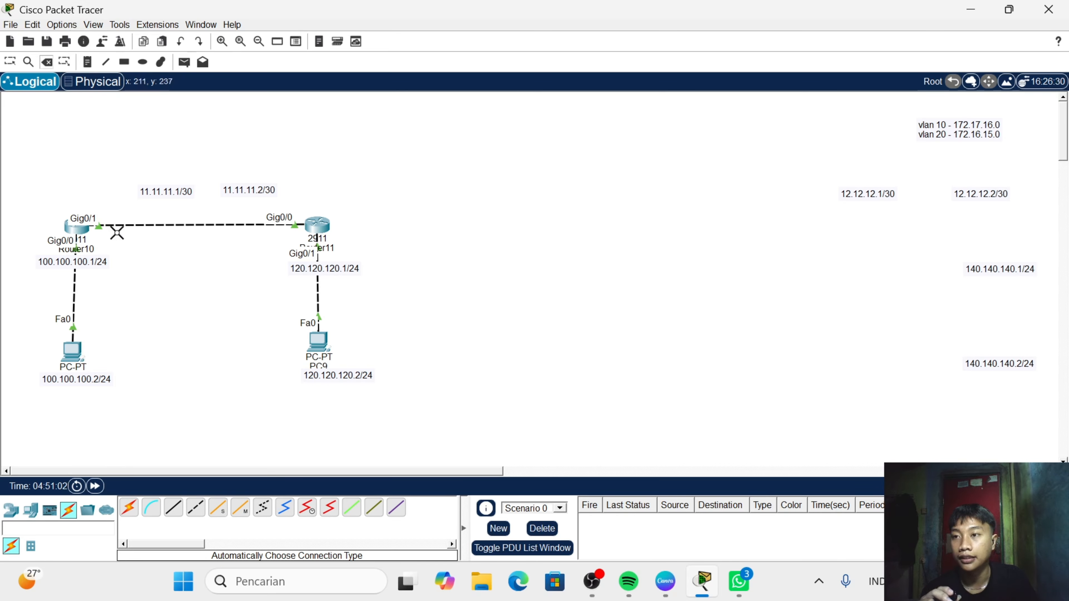
click(9, 62)
- Set PC8's static IPv4 address to 100.100.100.2 in its IP configuration
click(72, 352)
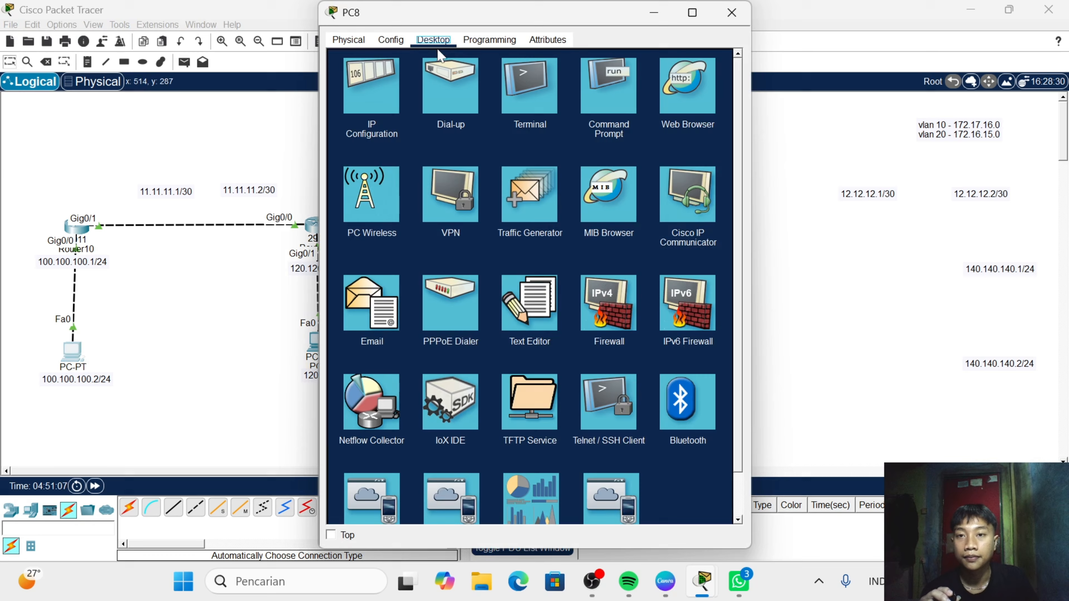
click(381, 108)
click(510, 135)
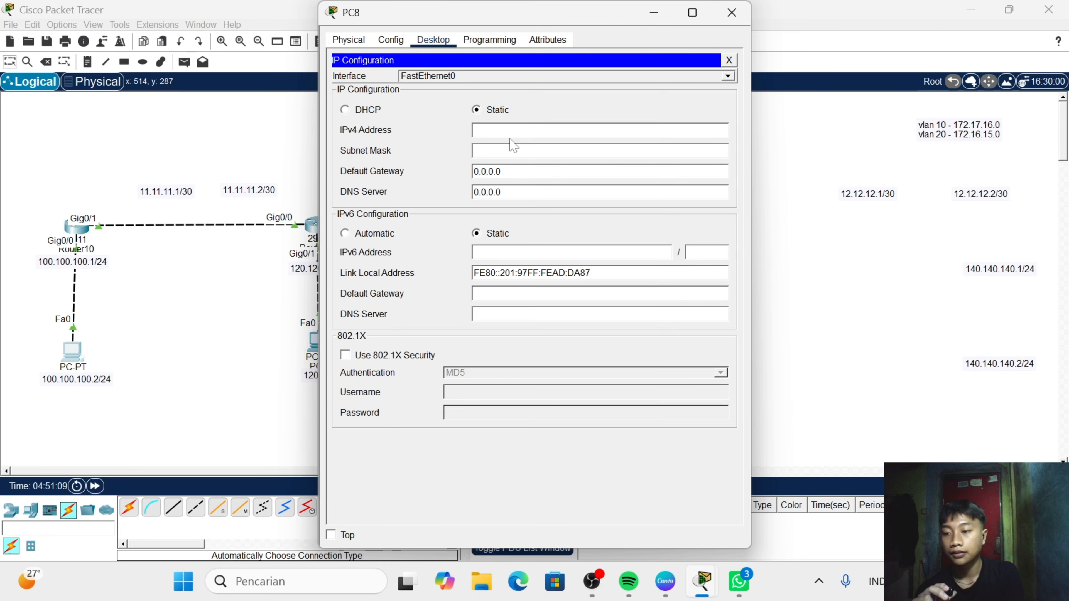
text(100.)
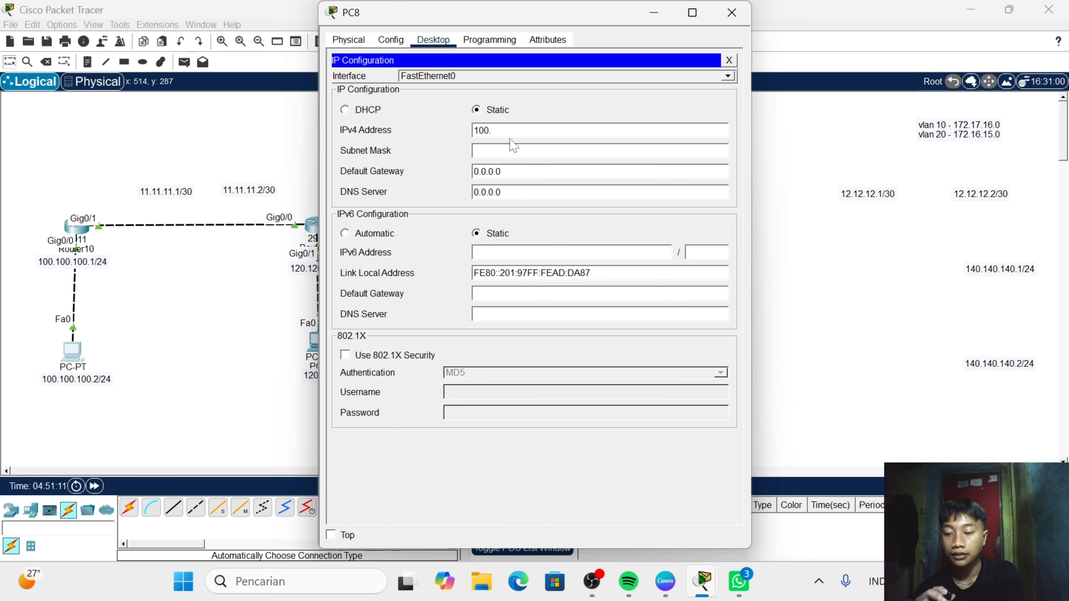
text(100.100.)
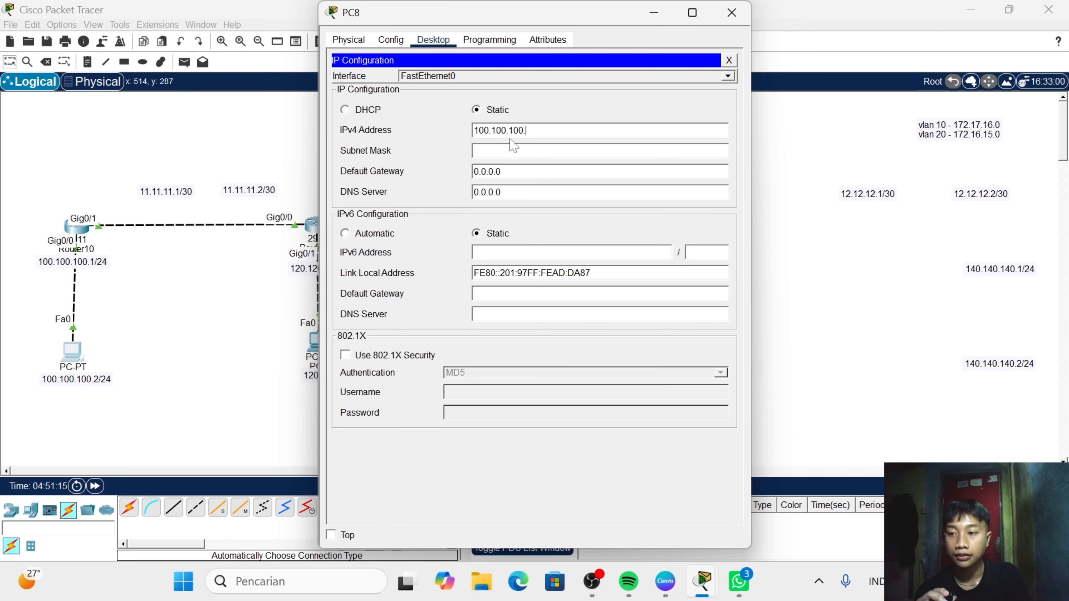
text(2)
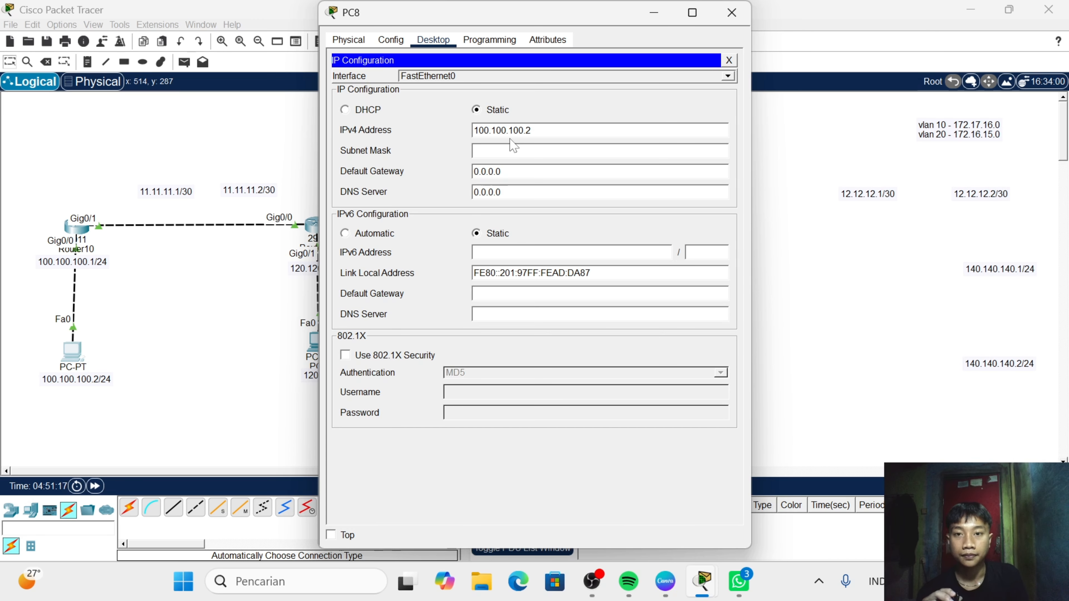
- Set PC8's subnet mask to 255.255.255.0
key(Tab)
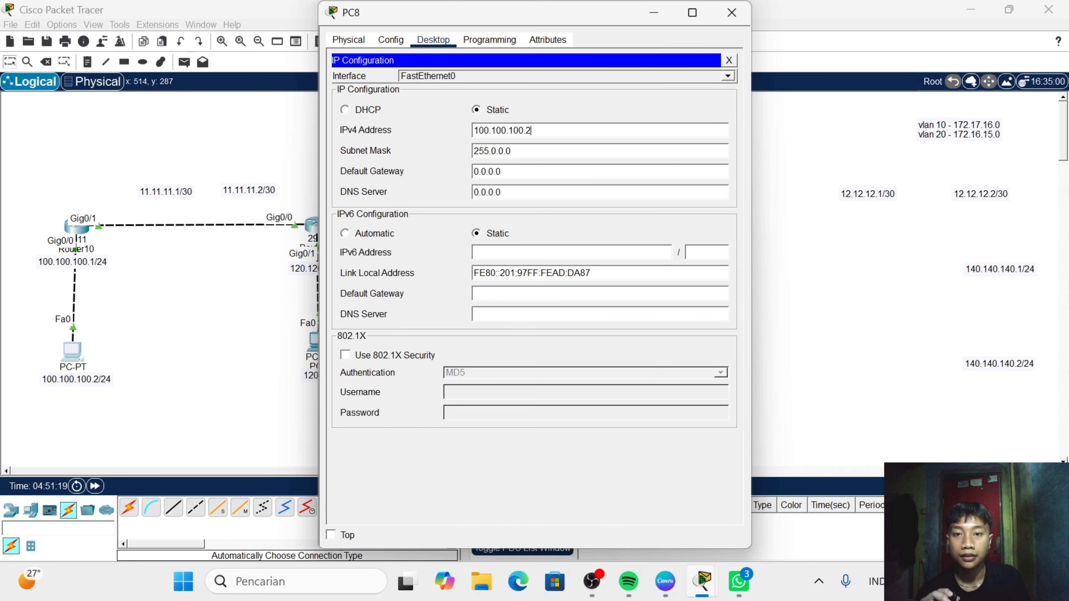
key(BackSpace)
key(BackSpace)
key(BackSpace)
key(BackSpace)
key(BackSpace)
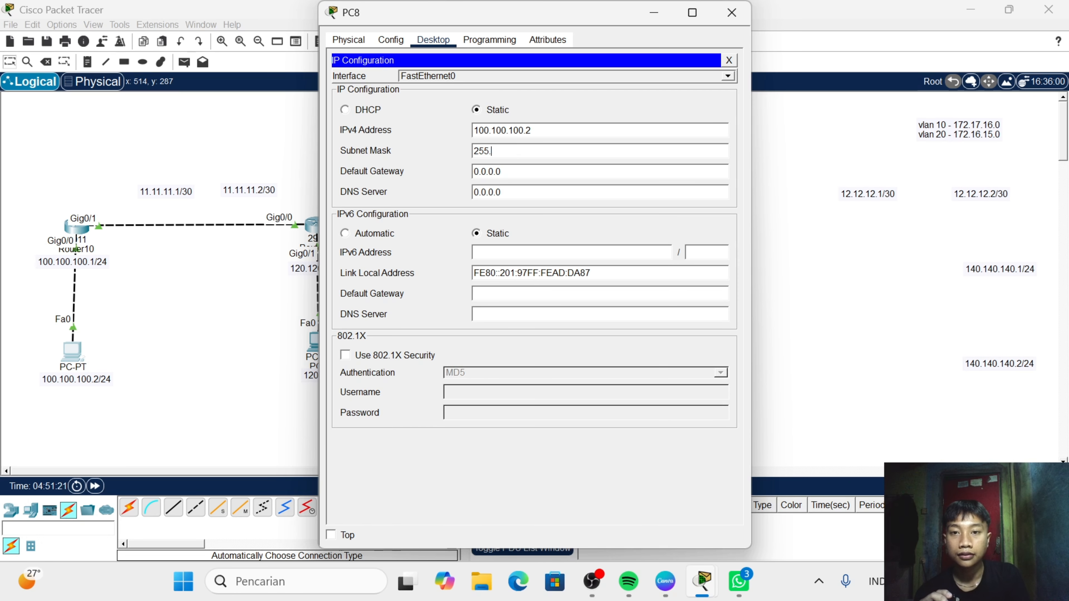
text(255.255.)
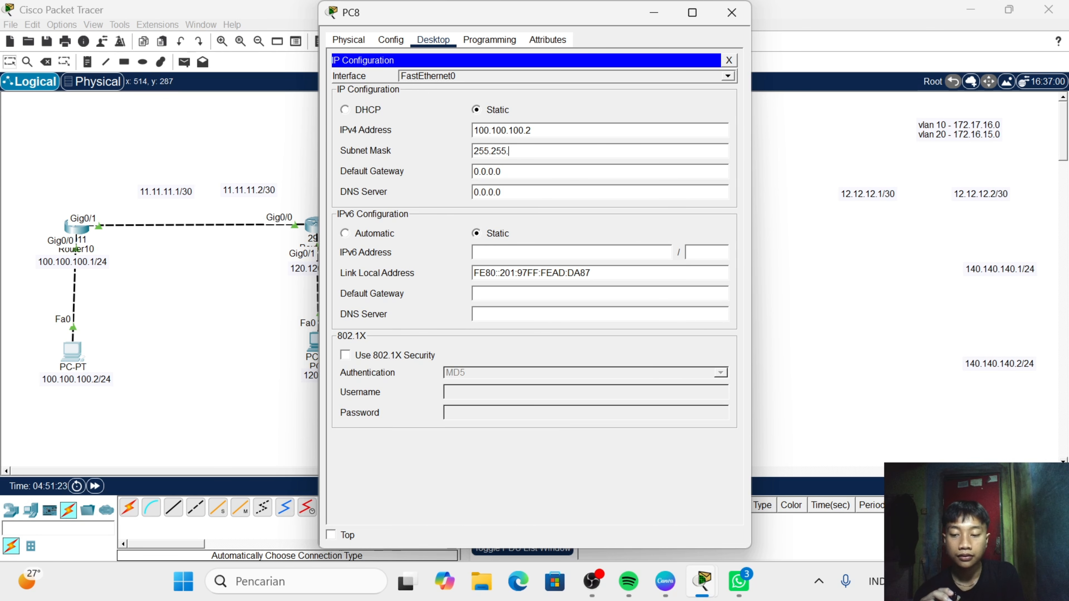
text(0)
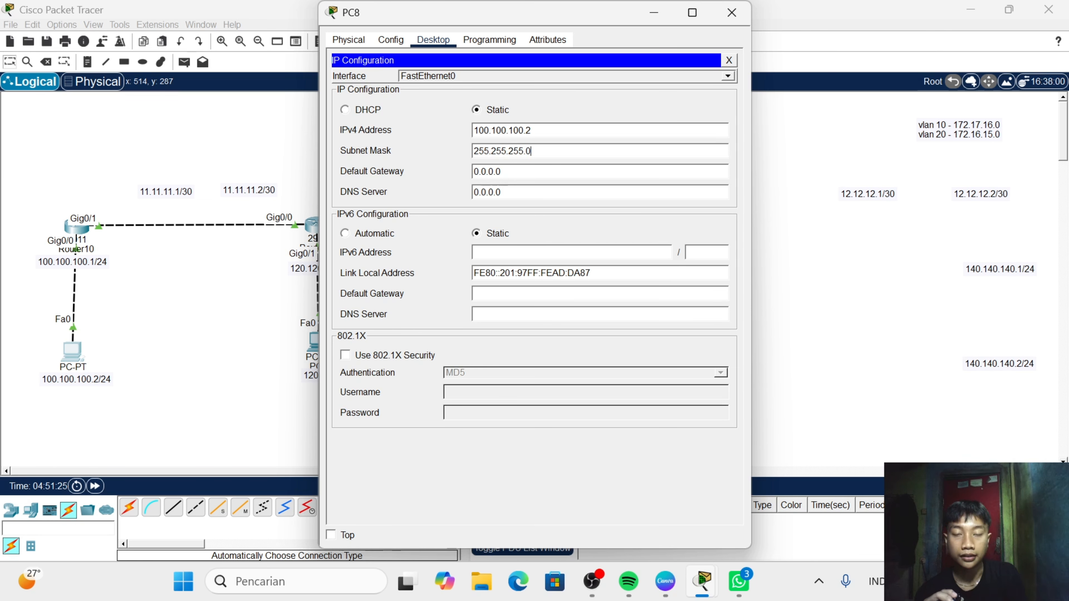
- Set PC8's default gateway to 100.100.100.1 and close the PC's window
click(564, 173)
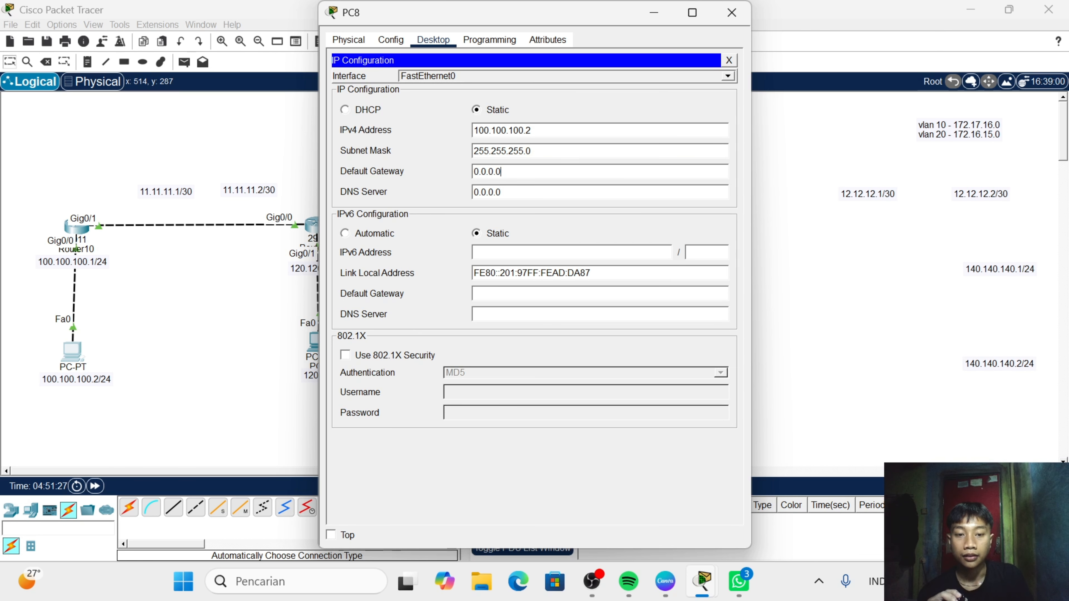
key(BackSpace)
key(BackSpace)
key(BackSpace)
key(BackSpace)
key(BackSpace)
key(BackSpace)
key(BackSpace)
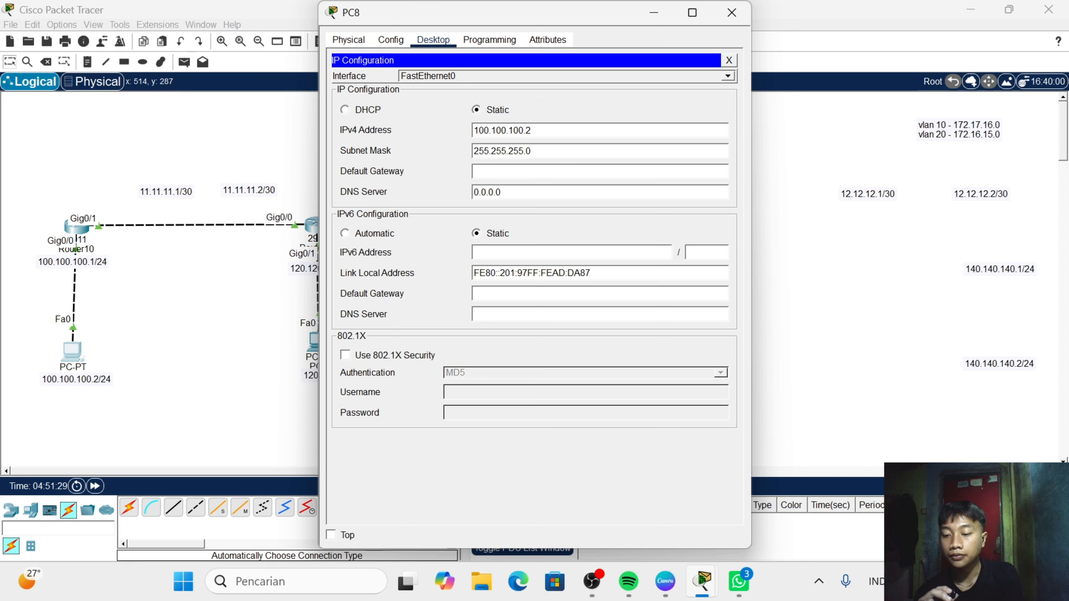
text(100)
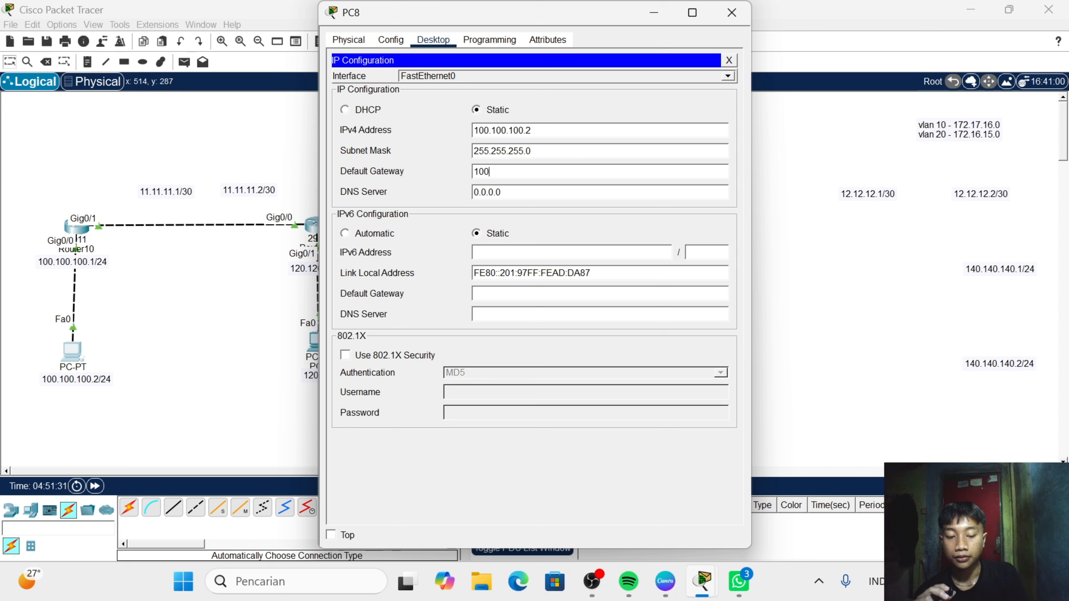
text(.100.100.)
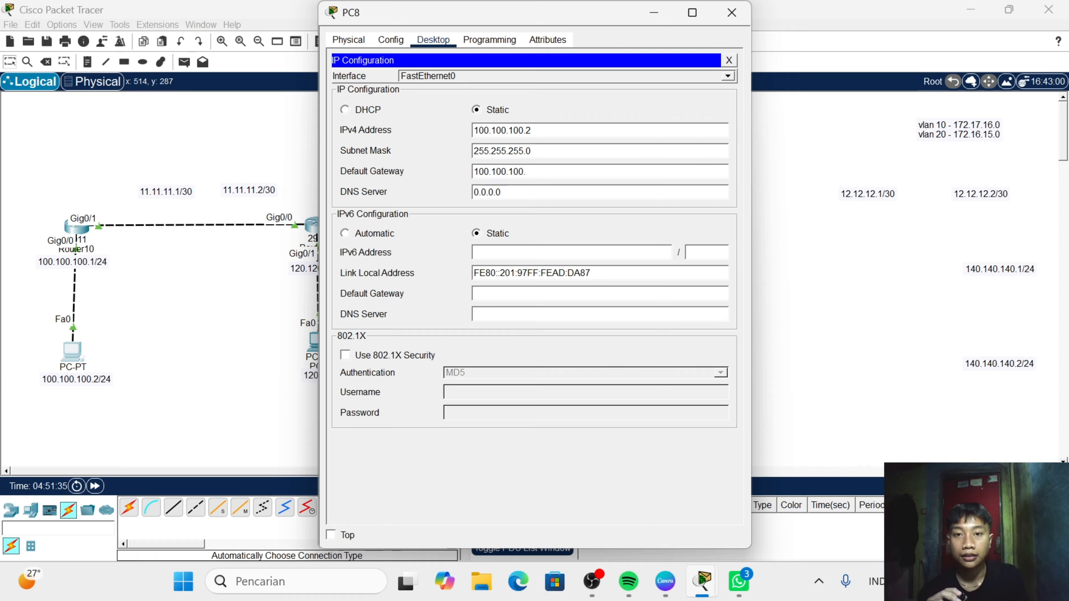
text(1)
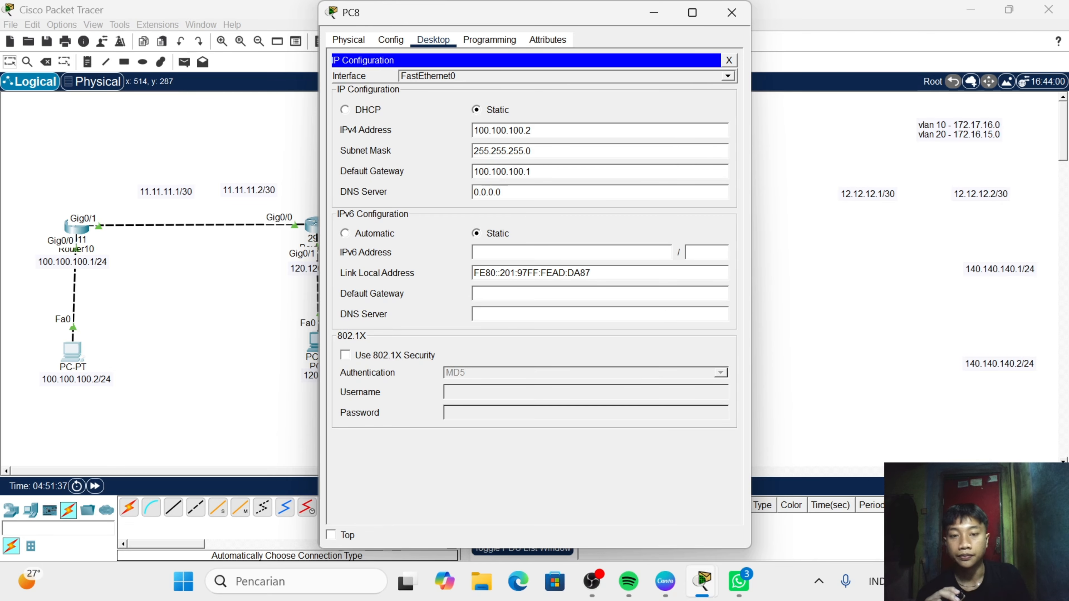
click(732, 12)
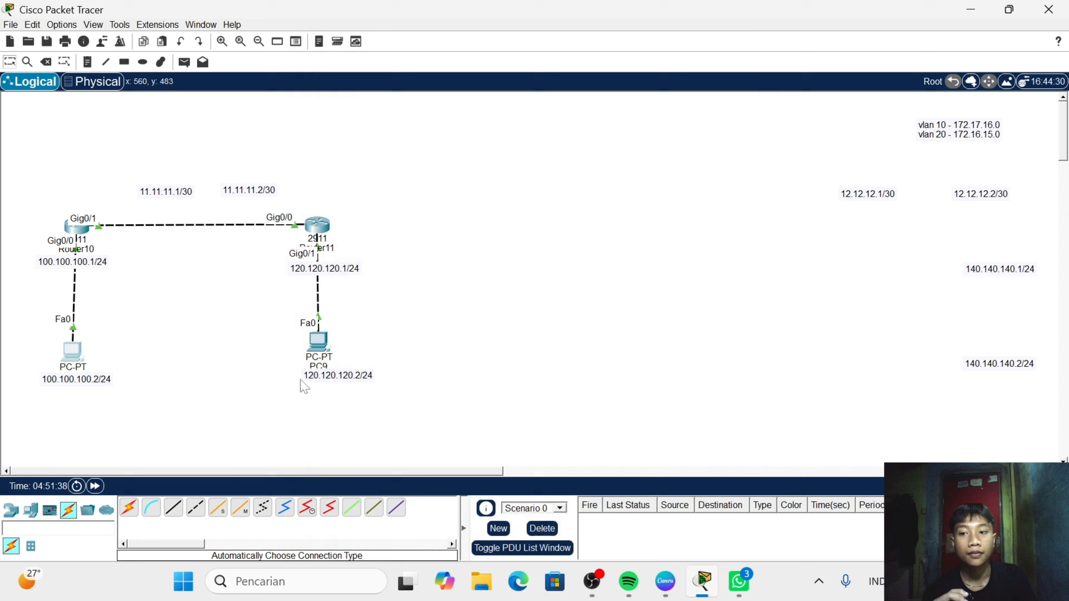
- Set PC9's static IPv4 address to 120.120.120.2 in its IP configuration
click(321, 359)
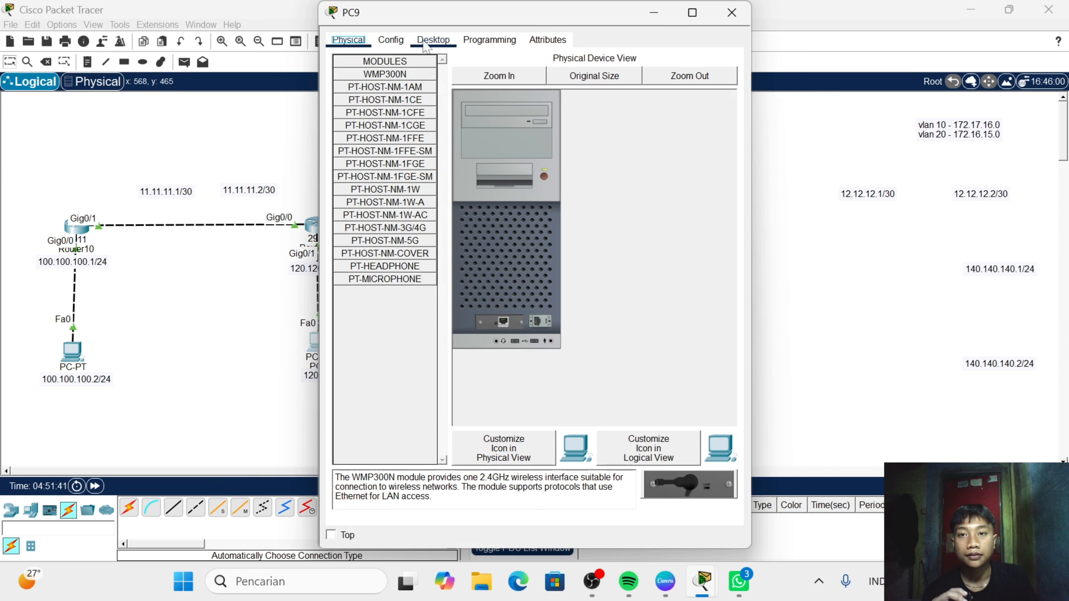
click(434, 40)
click(389, 95)
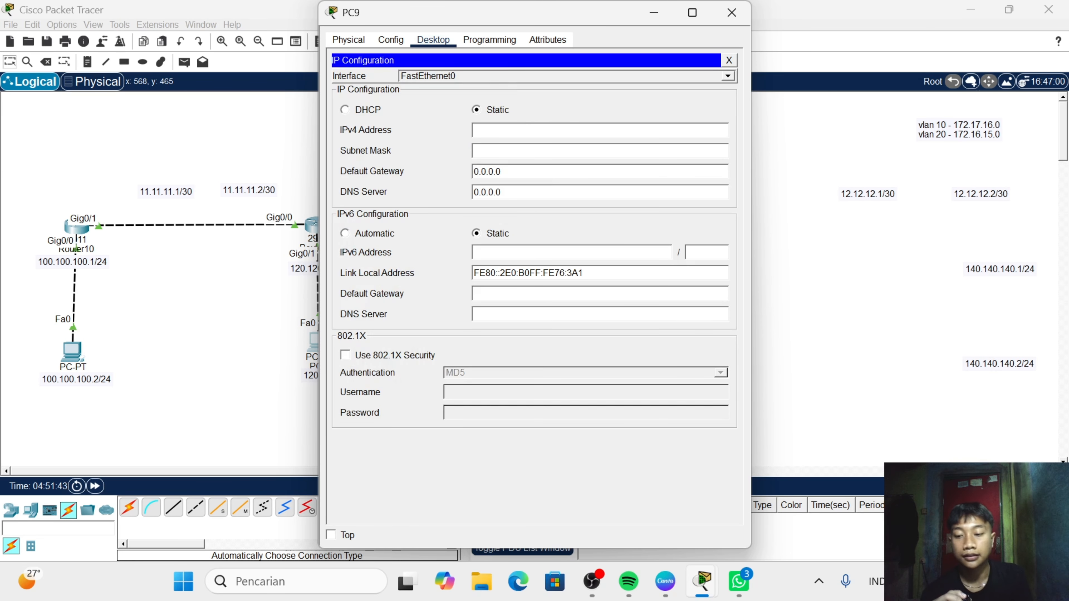
text(120)
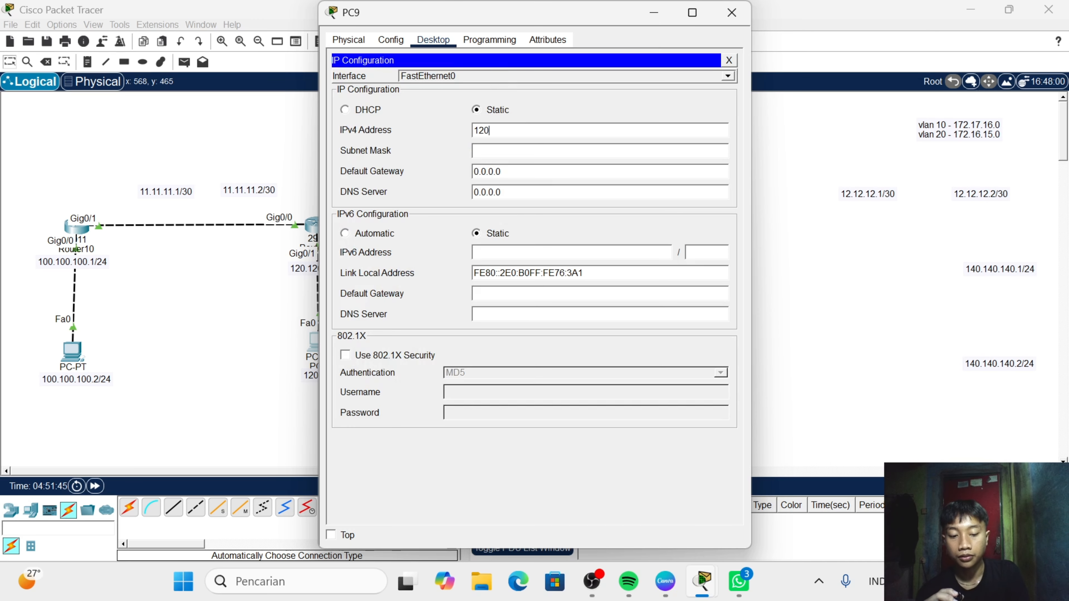
text(.120.120.12)
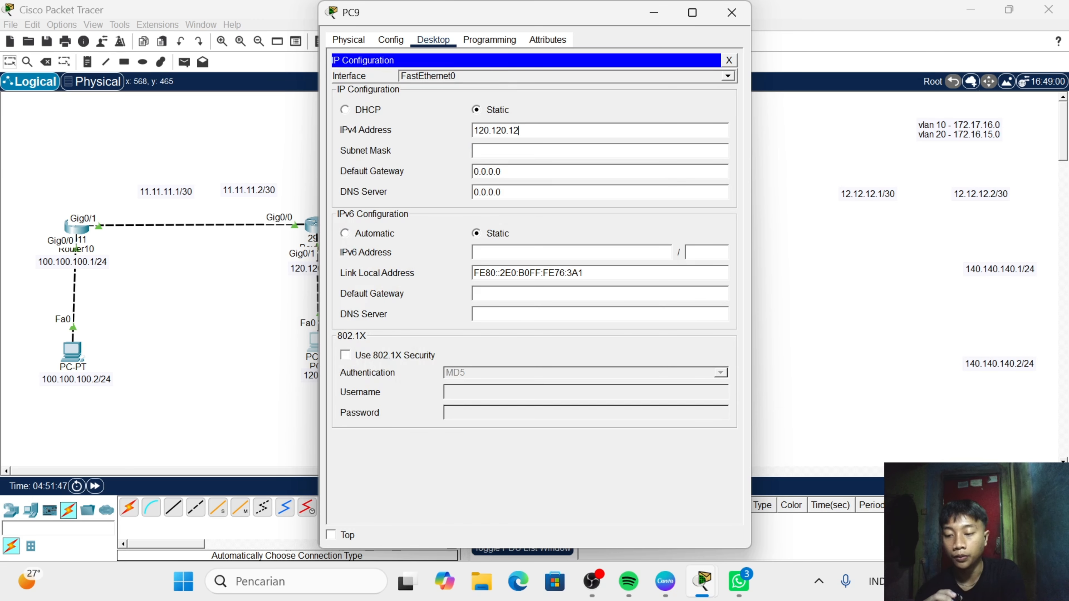
text(.)
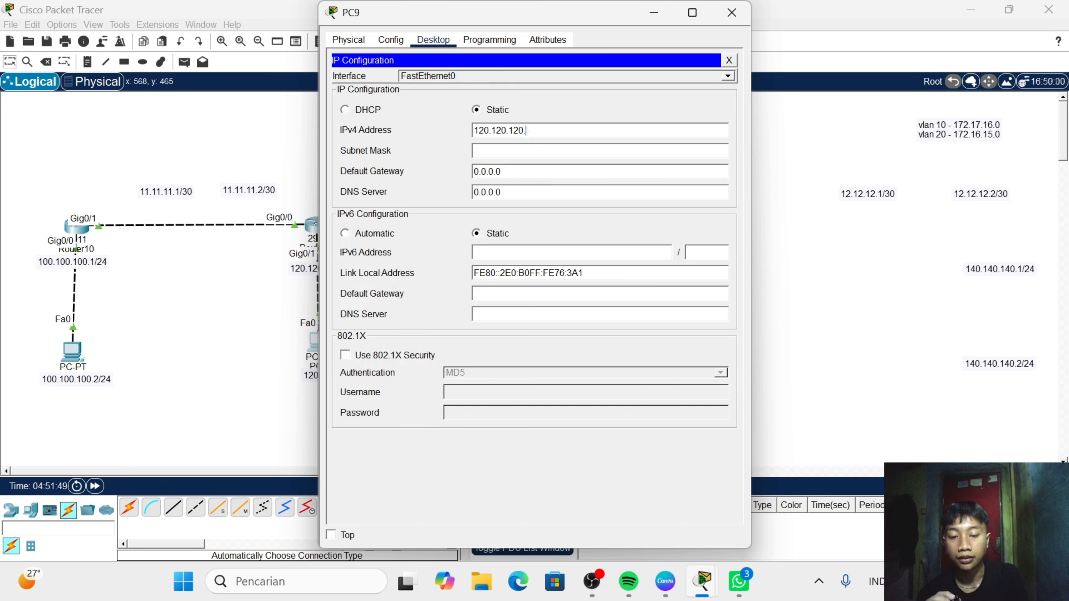
text(2)
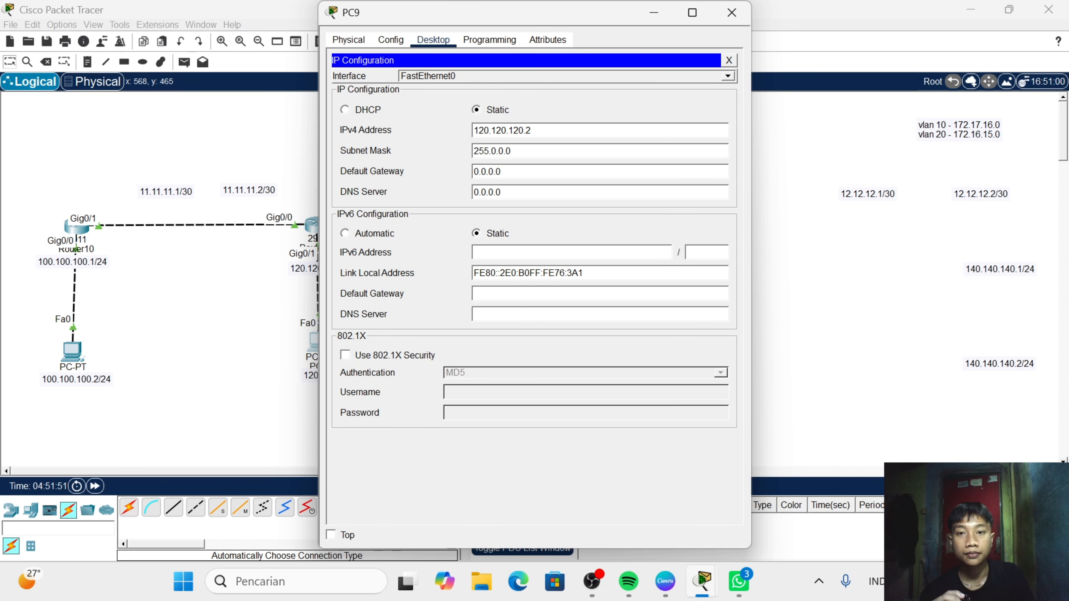
- Set PC9's subnet mask to 255.255.255.0
key(BackSpace)
key(BackSpace)
key(BackSpace)
key(BackSpace)
key(BackSpace)
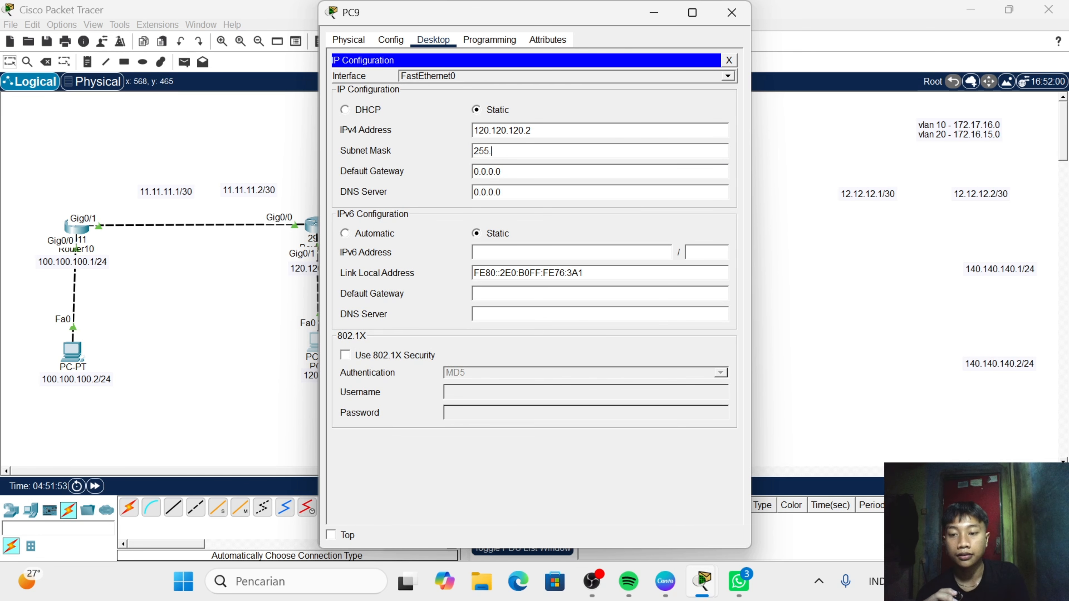
text(255.255.2)
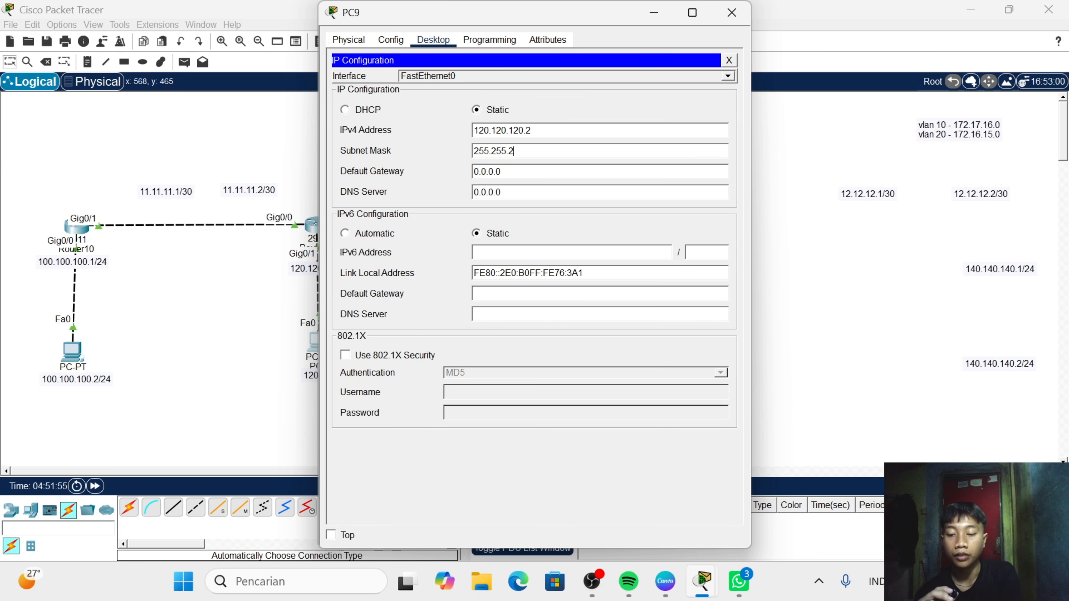
text(.0)
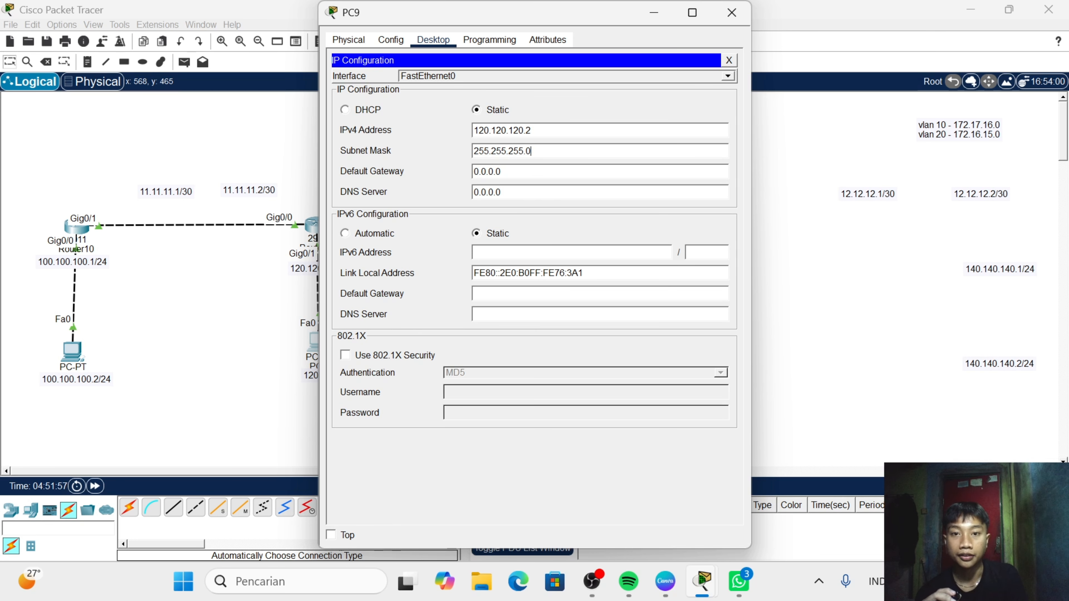
- Set PC9's default gateway to 120.120.120.1 and close the PC's window
click(502, 171)
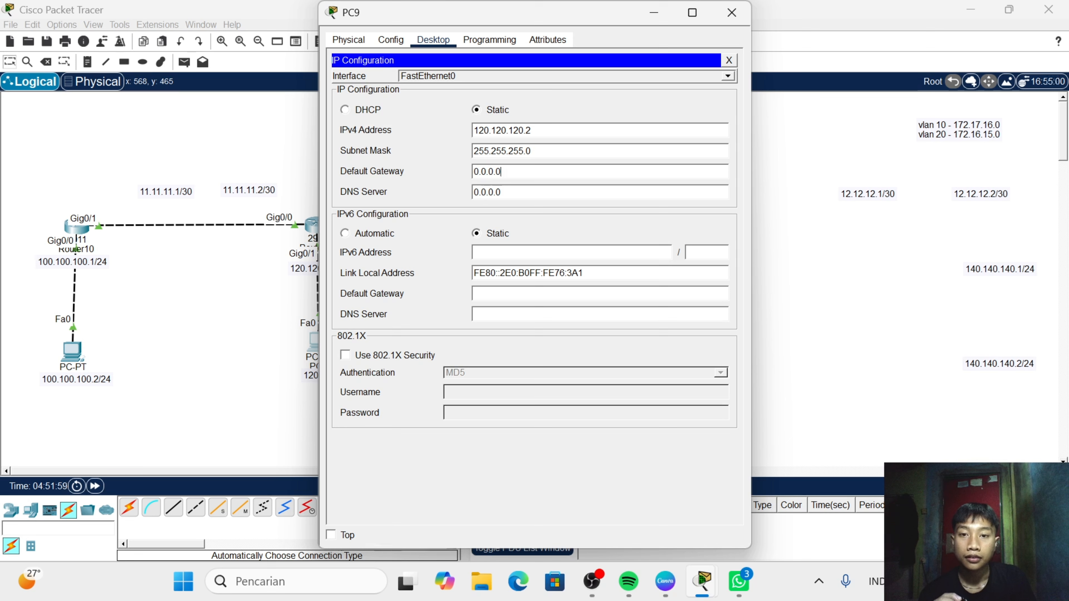
key(BackSpace)
key(BackSpace)
key(BackSpace)
key(BackSpace)
key(BackSpace)
key(BackSpace)
key(BackSpace)
text(12)
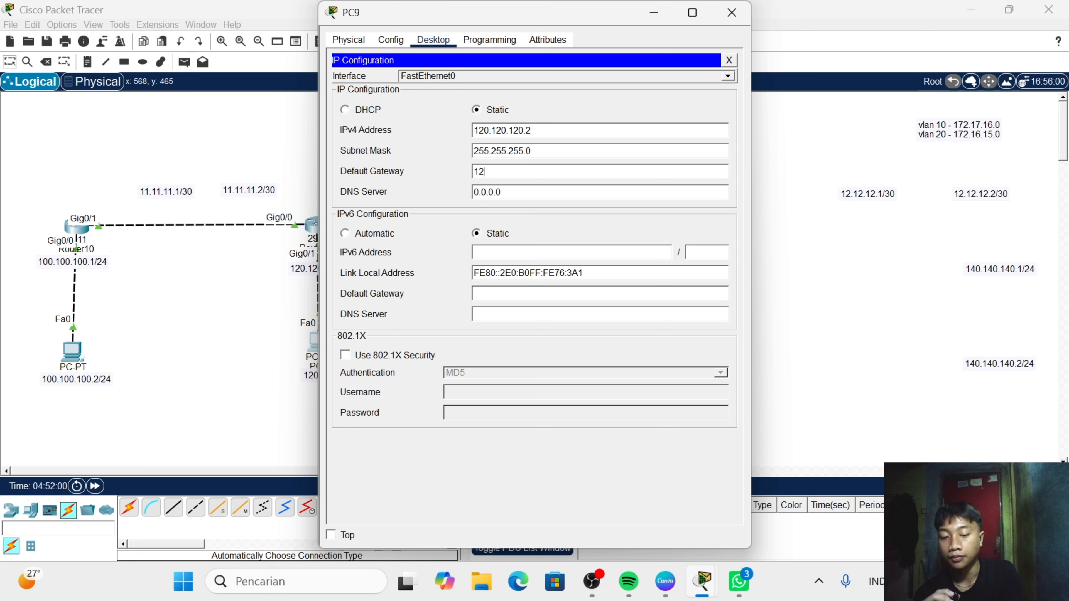
text(0.120.)
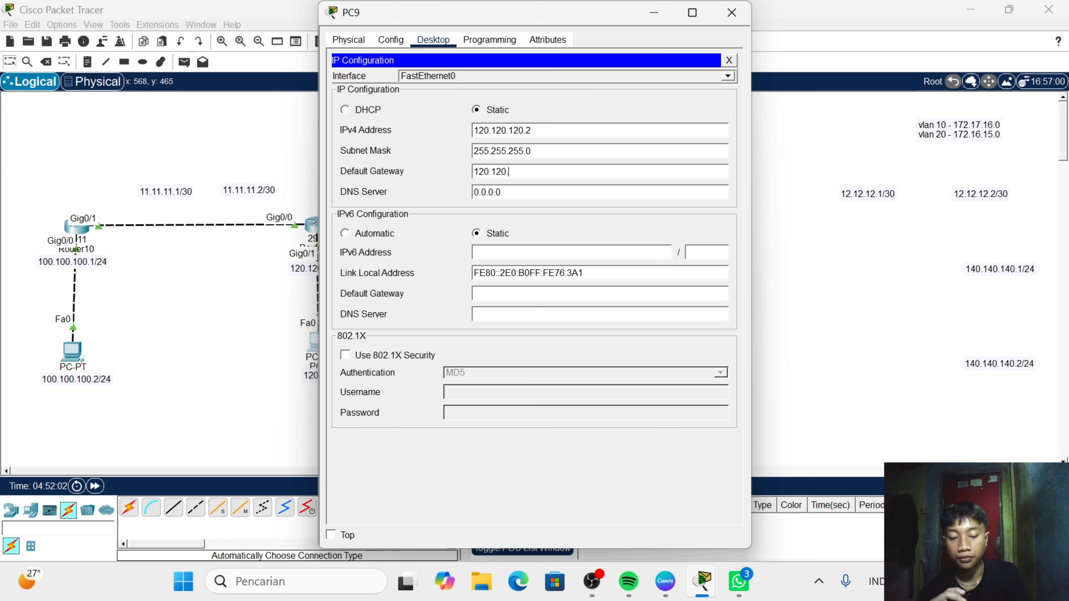
text(120.)
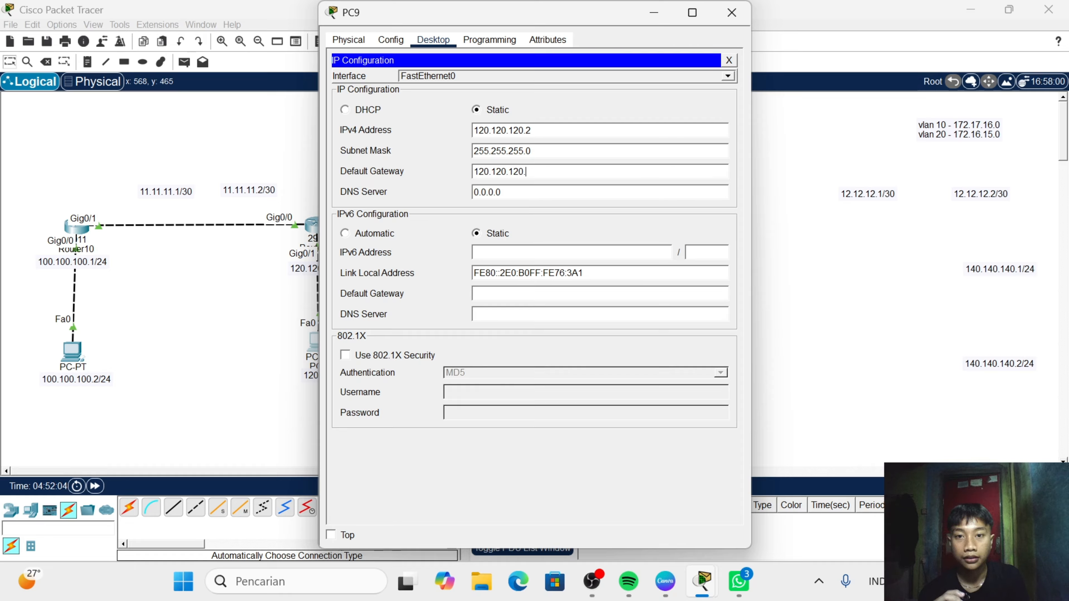
text(1)
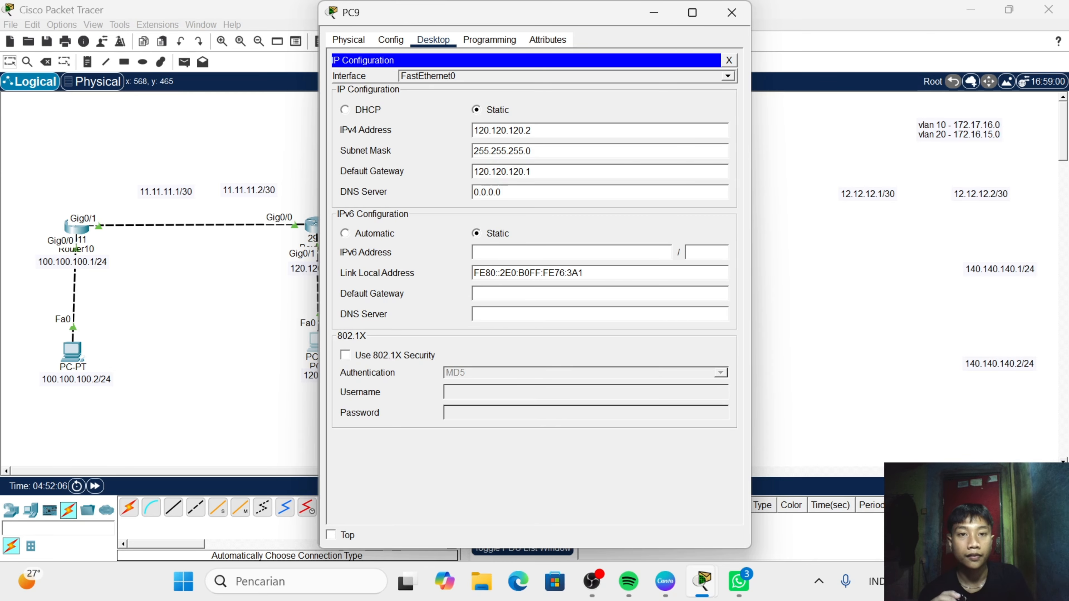
click(732, 12)
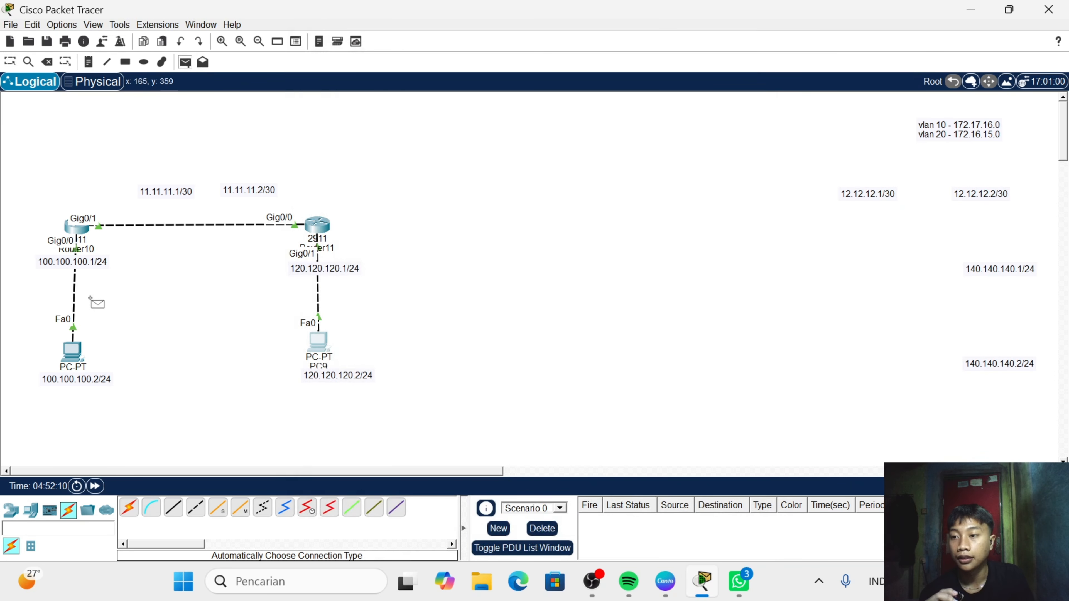
- Send a simple PDU from PC8 to PC9 and fire it to test end-to-end connectivity
click(67, 355)
click(317, 342)
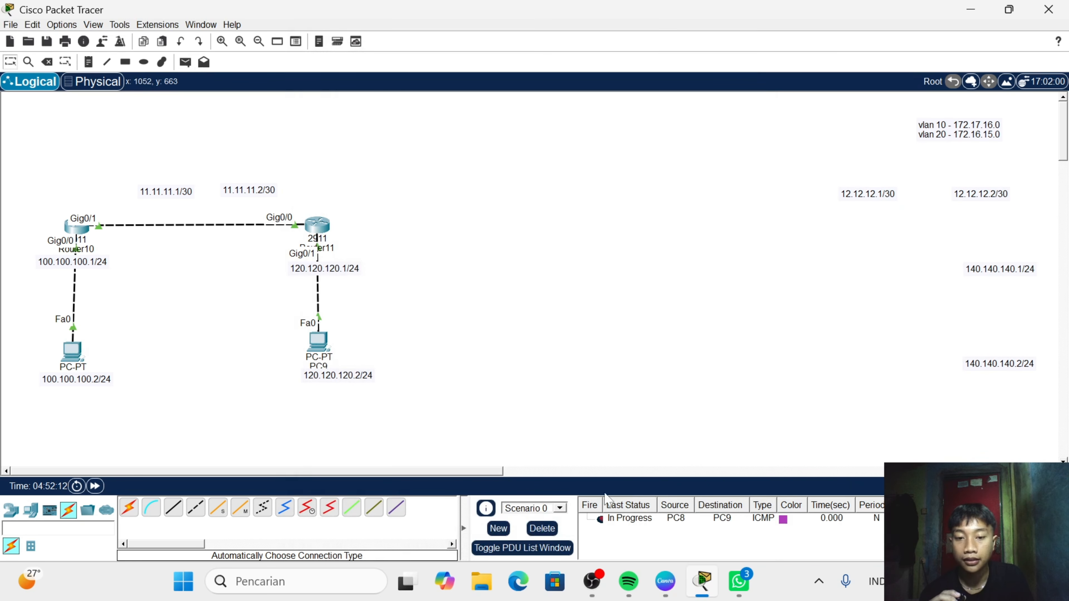
click(599, 519)
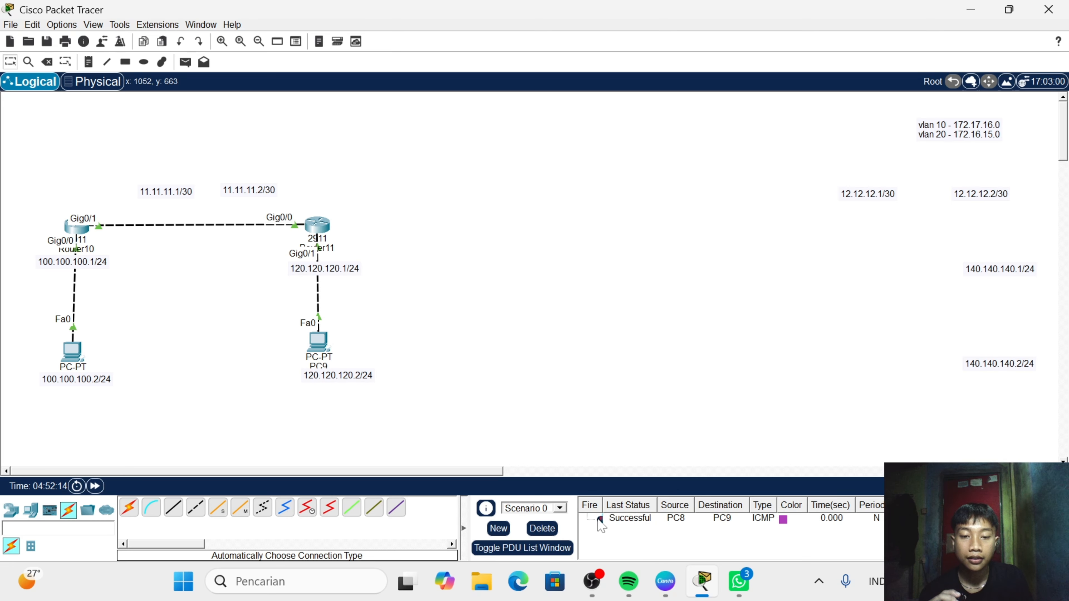
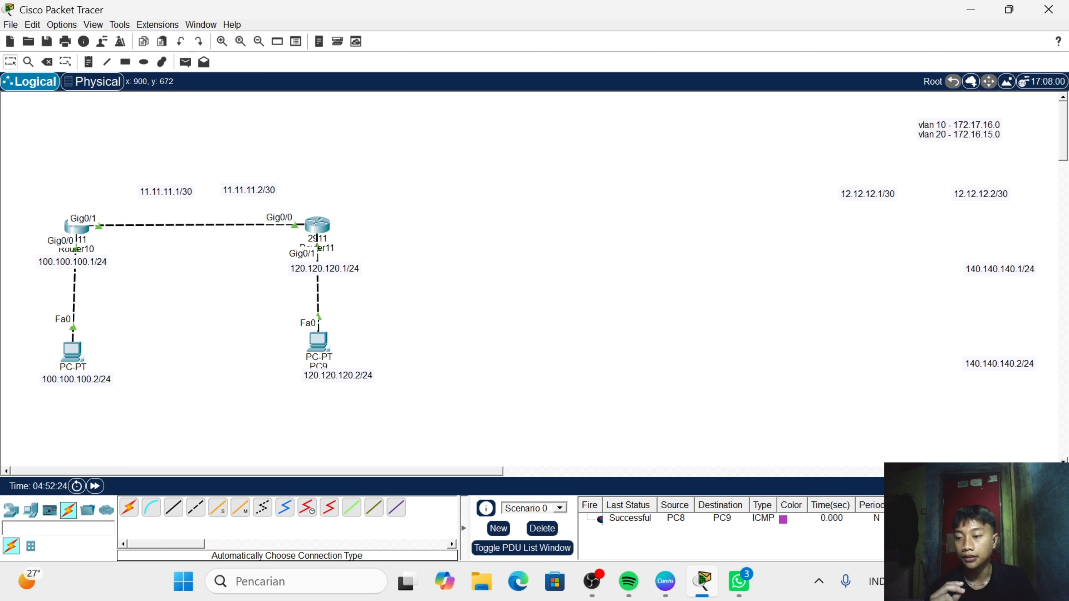
- Add a 2911 router to the right of Router11 and a PC-PT below the new router
click(10, 515)
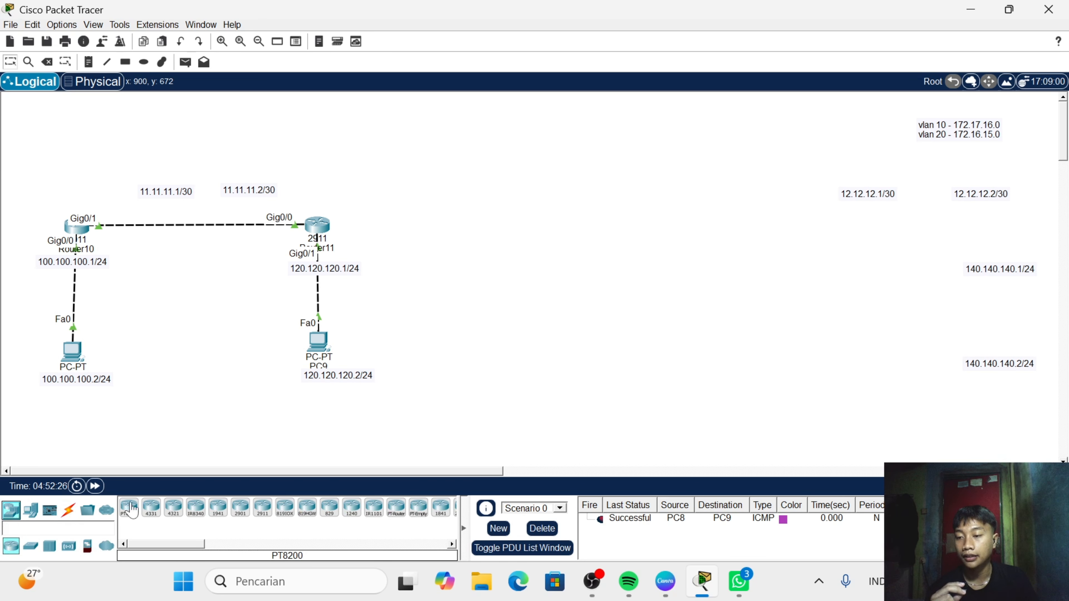
click(263, 512)
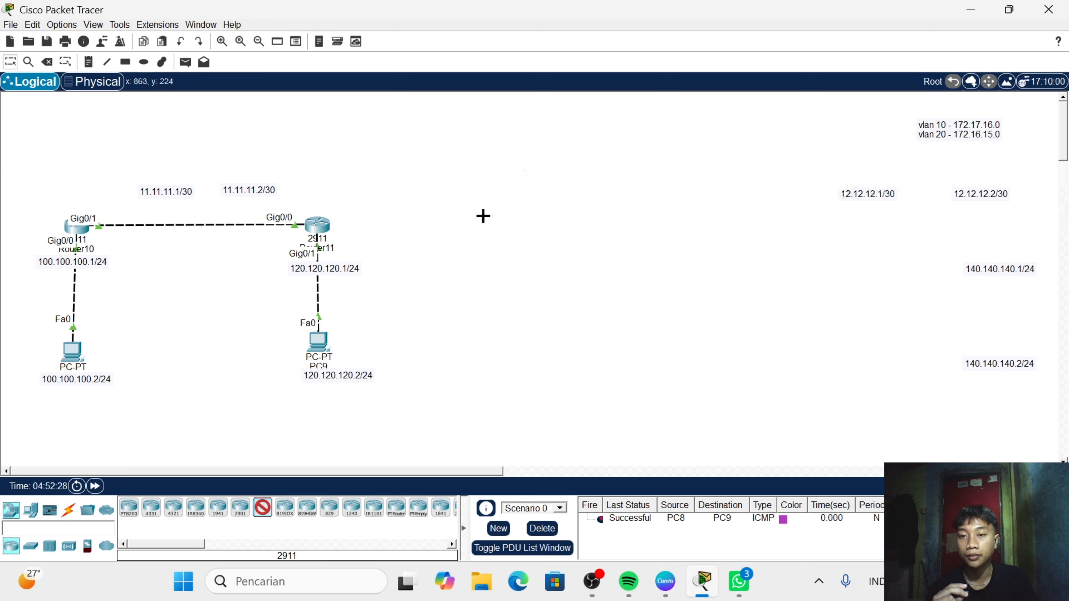
click(489, 221)
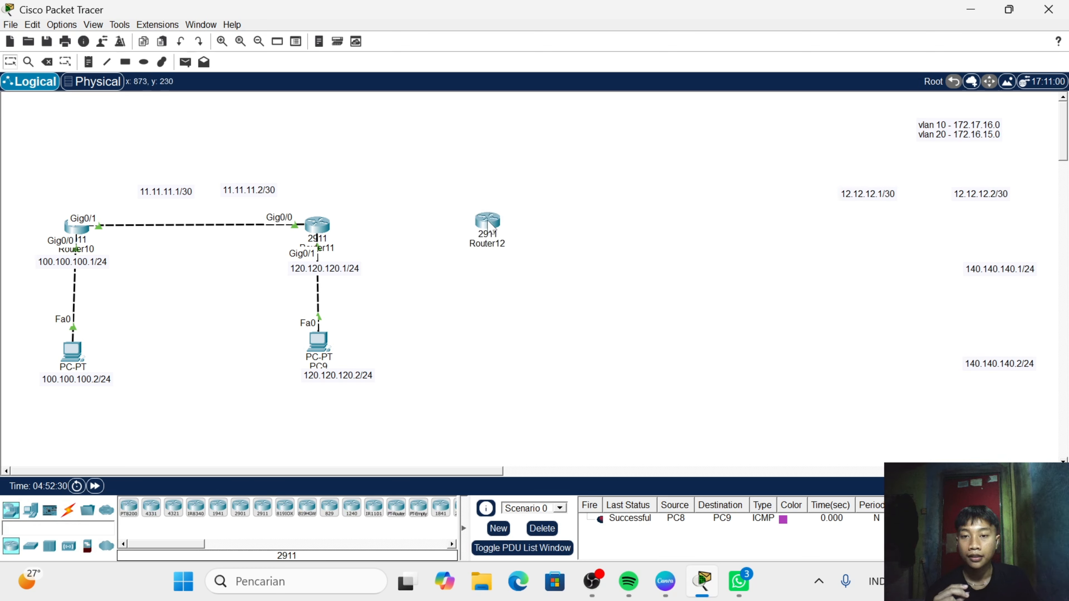
drag(488, 239, 489, 228)
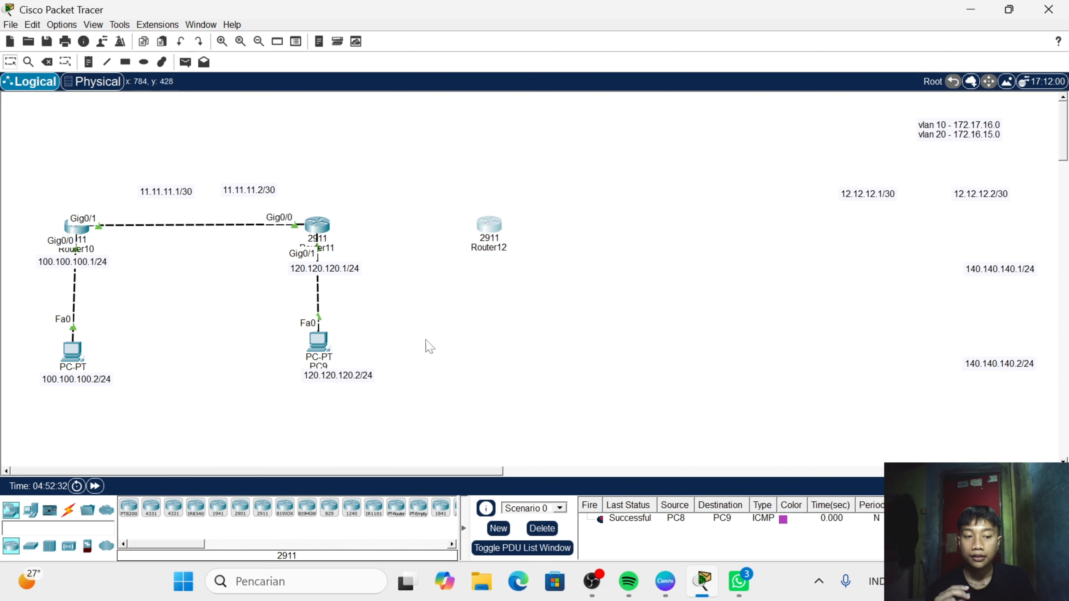
click(30, 510)
click(129, 508)
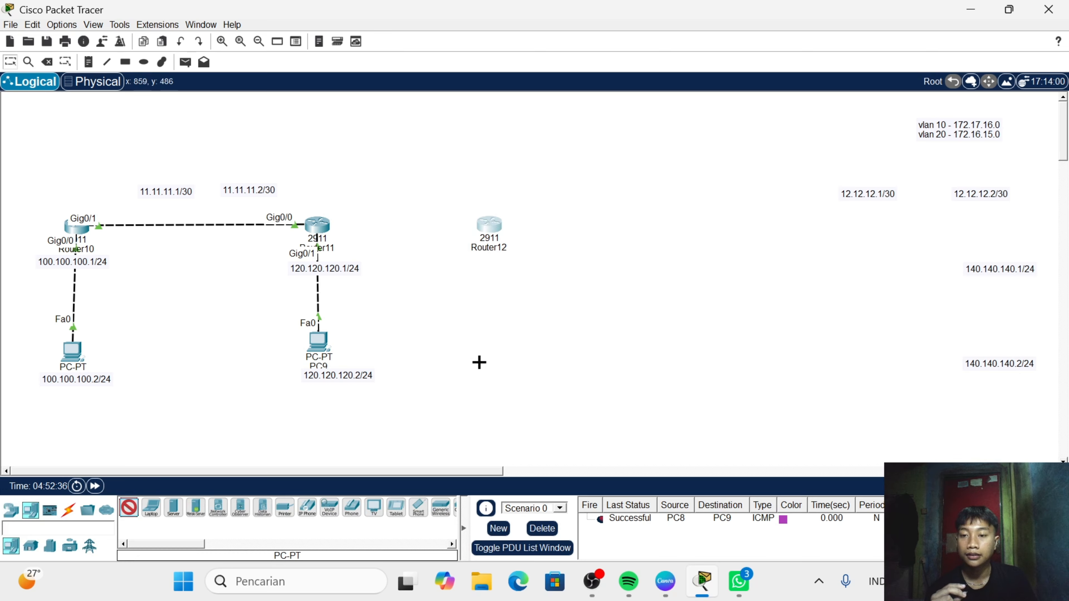
click(493, 337)
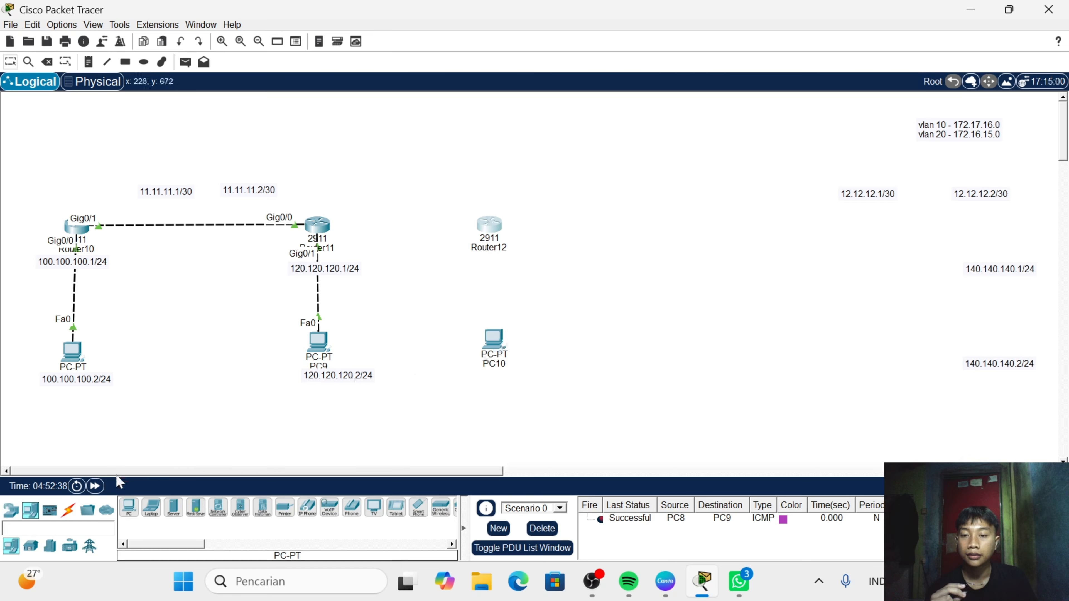
- Connect Router11 to Router12 and Router12 to PC10 using automatically chosen cables
click(67, 511)
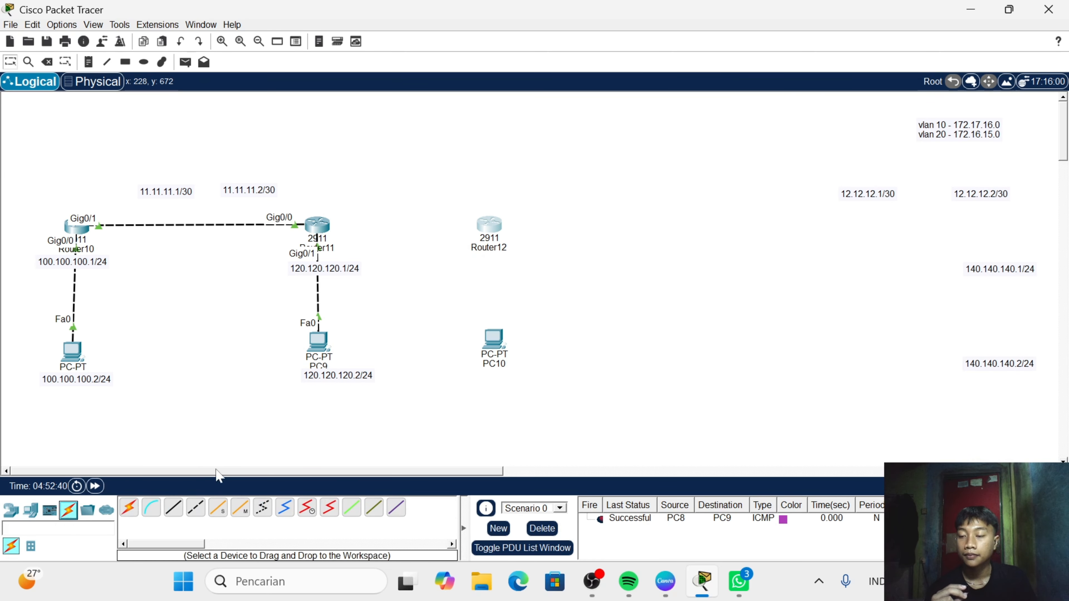
click(129, 508)
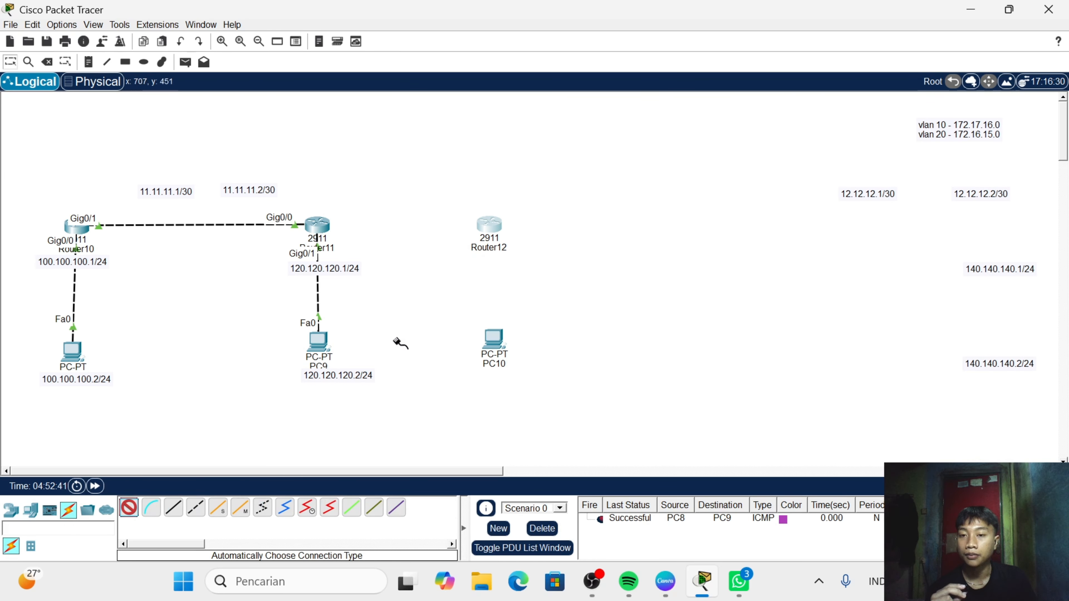
click(317, 226)
click(498, 225)
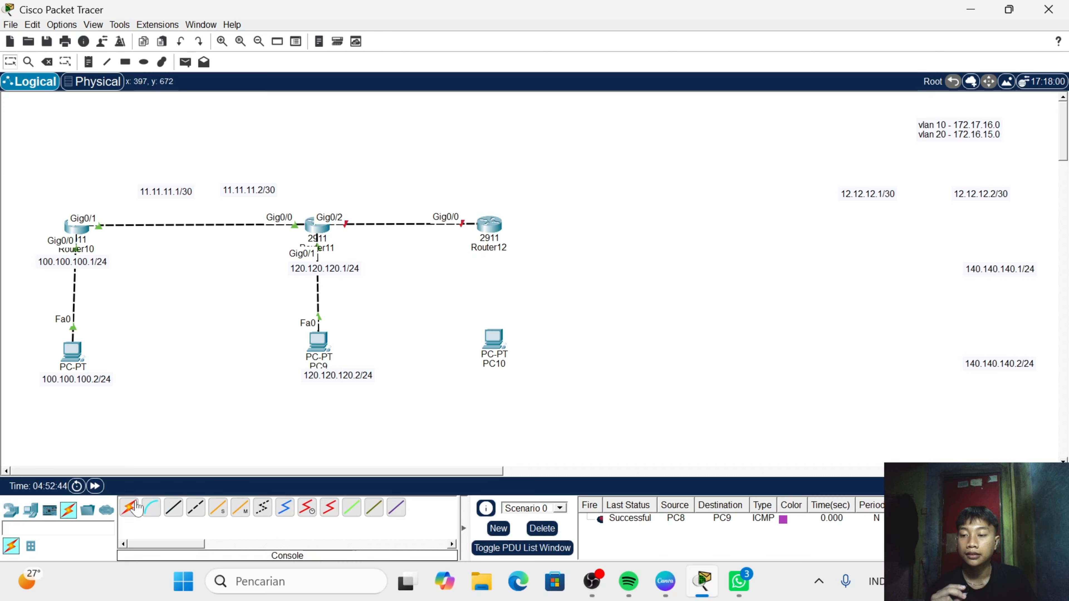
click(129, 508)
click(489, 227)
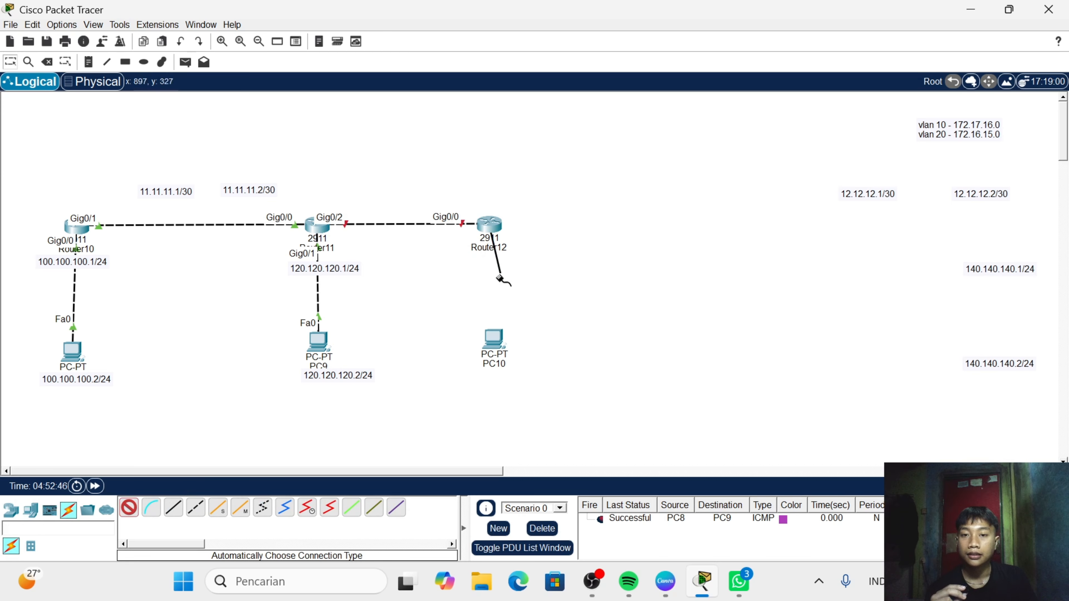
click(492, 337)
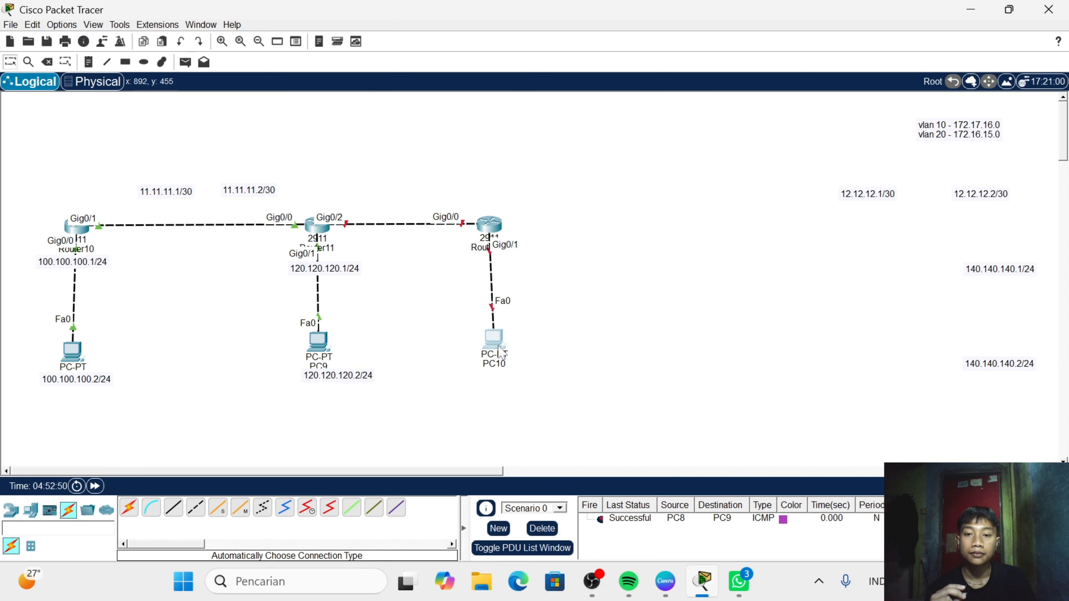
drag(499, 346, 500, 351)
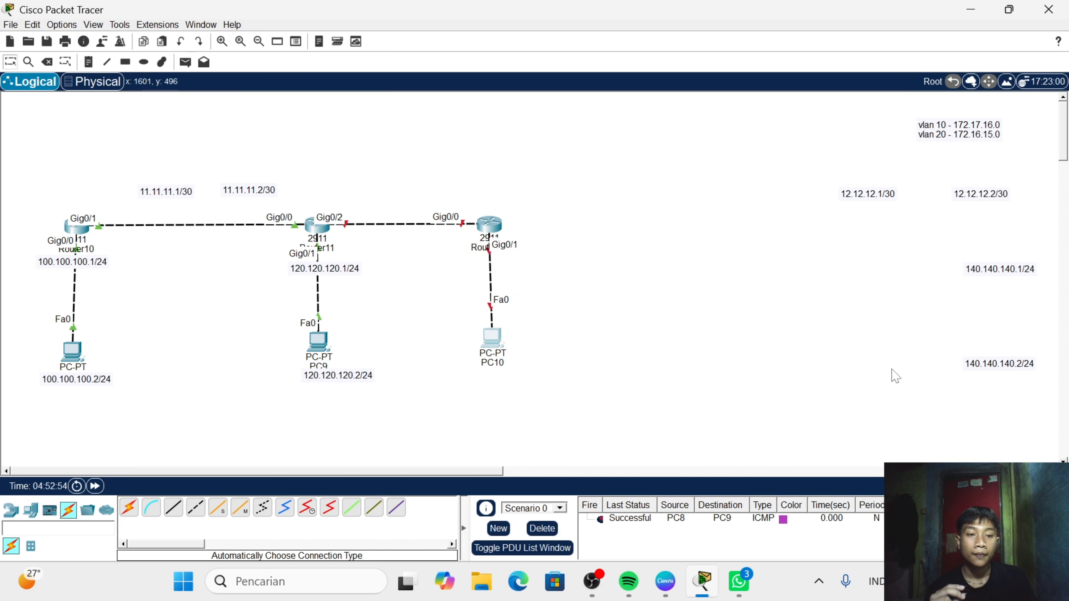
- Move the 12.12.12.1/30, 12.12.12.2/30, 140.140.140.1/24 and 140.140.140.2/24 labels beside the Router11–Router12 link, Router12 and PC10
drag(497, 471, 594, 484)
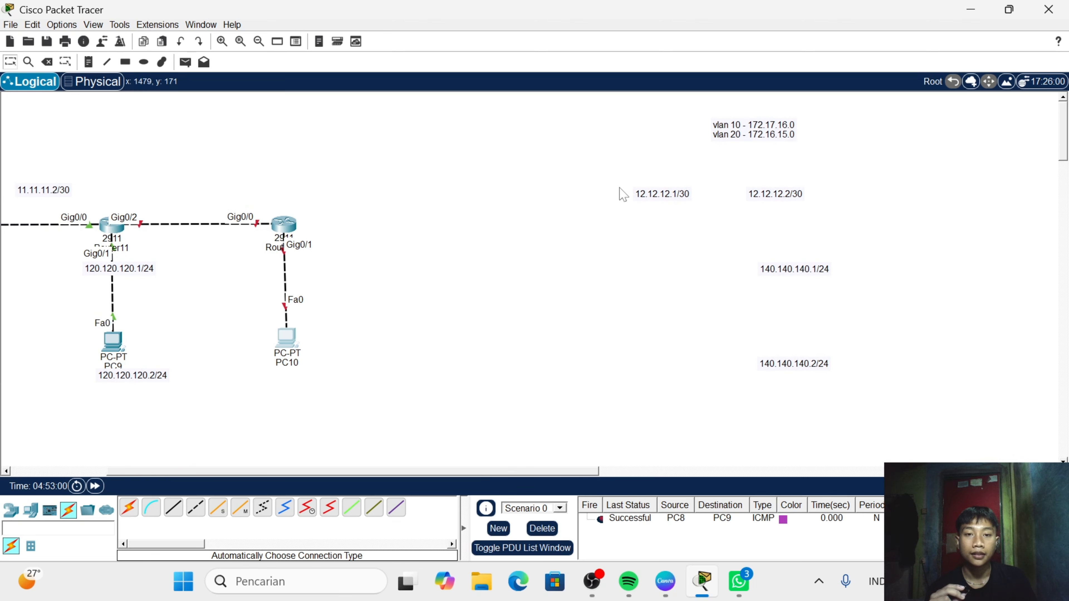
drag(618, 187, 911, 398)
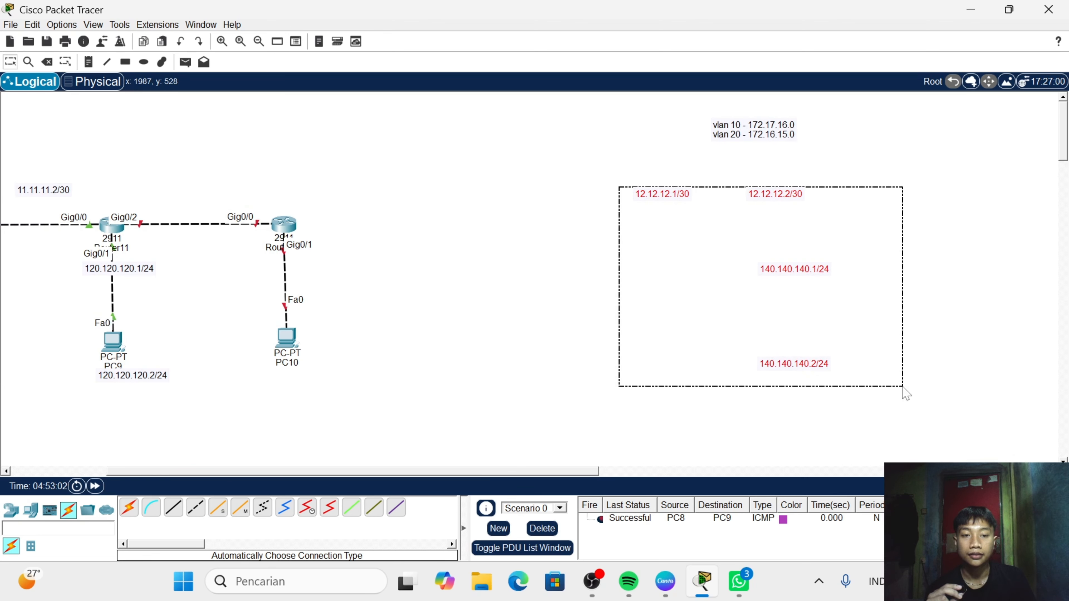
drag(801, 318, 652, 313)
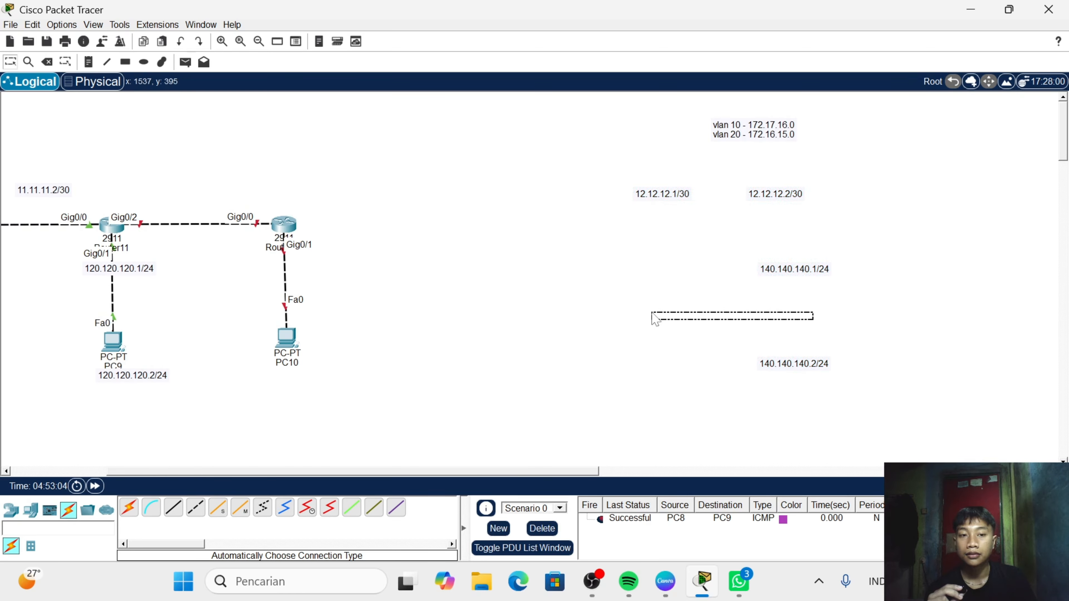
drag(624, 186, 865, 411)
drag(789, 270, 306, 261)
click(276, 258)
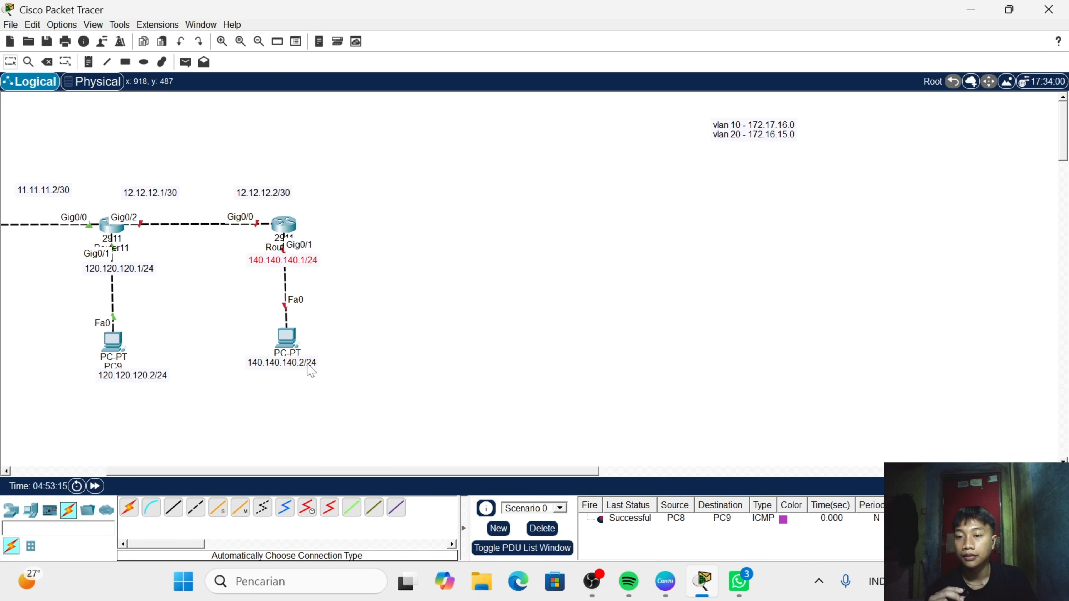
drag(310, 365, 312, 385)
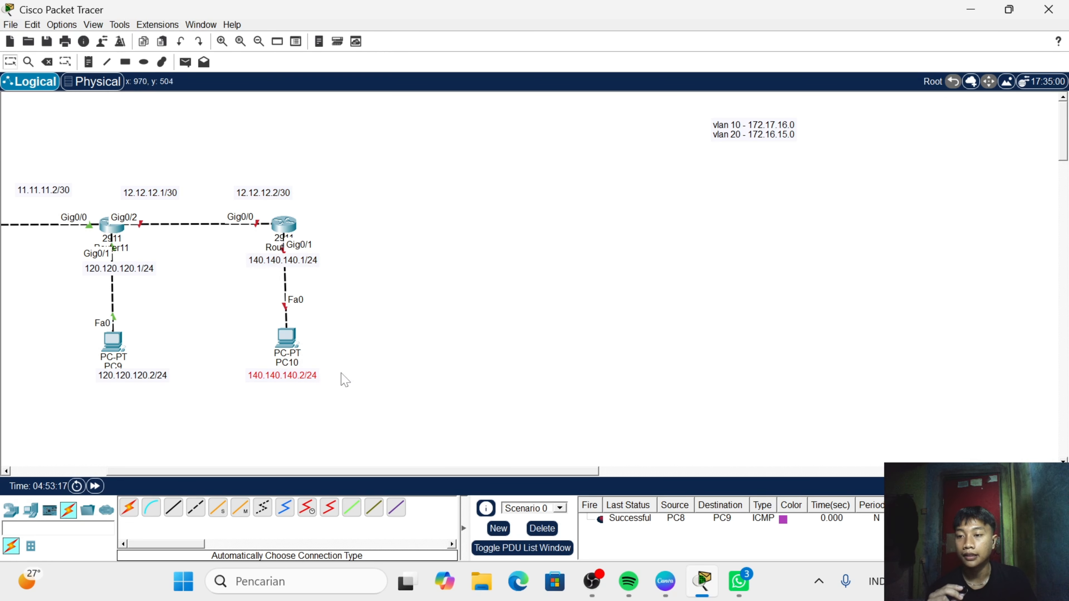
- Open Router12's command line, decline the initial configuration dialog and enter global configuration mode
drag(392, 473, 304, 474)
double_click(470, 225)
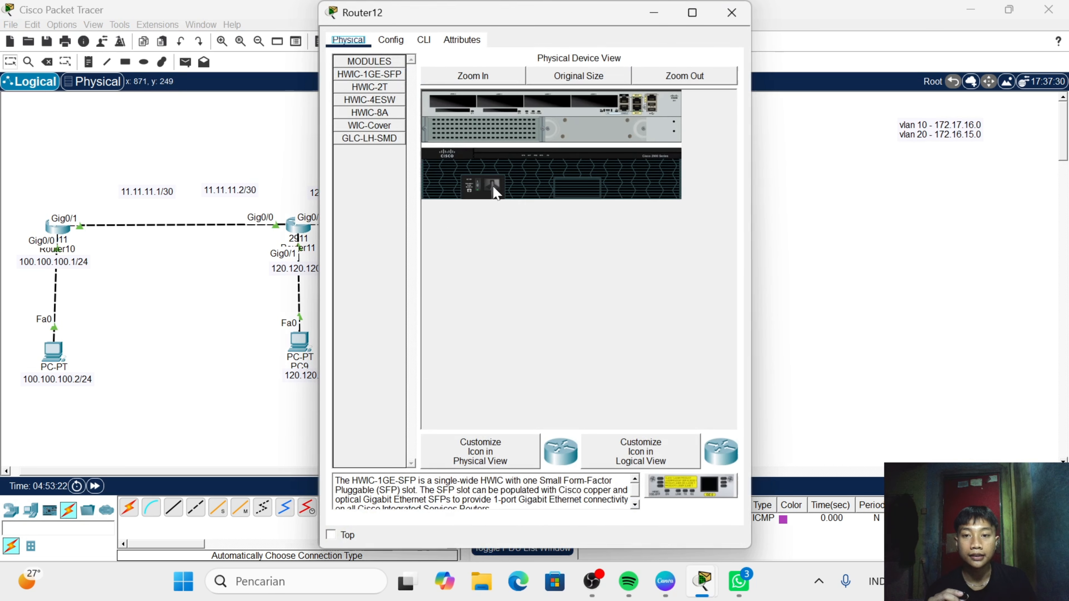
click(423, 40)
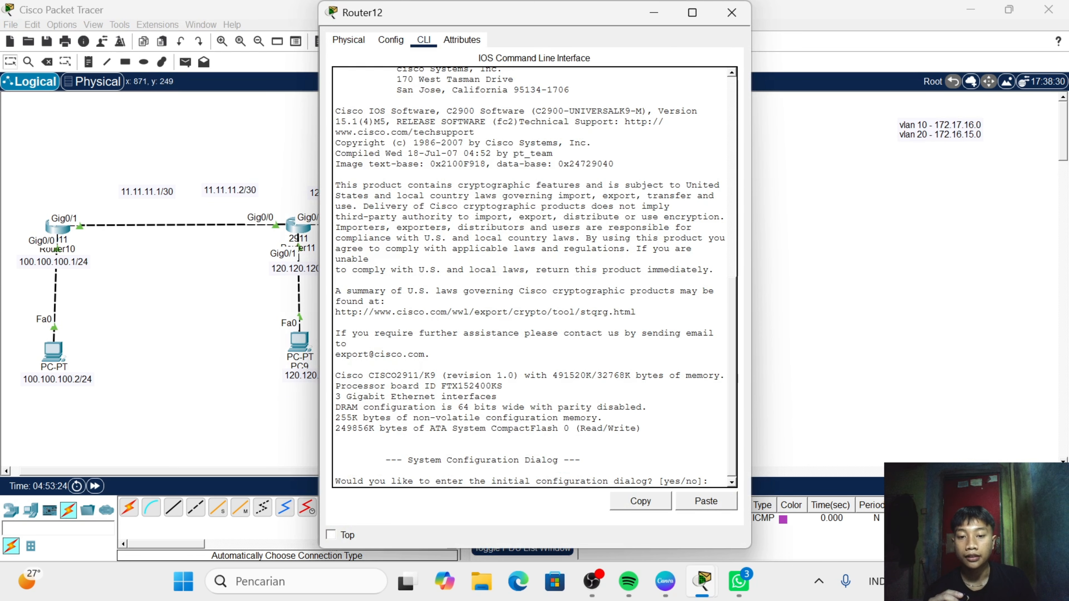
text(n)
key(Return)
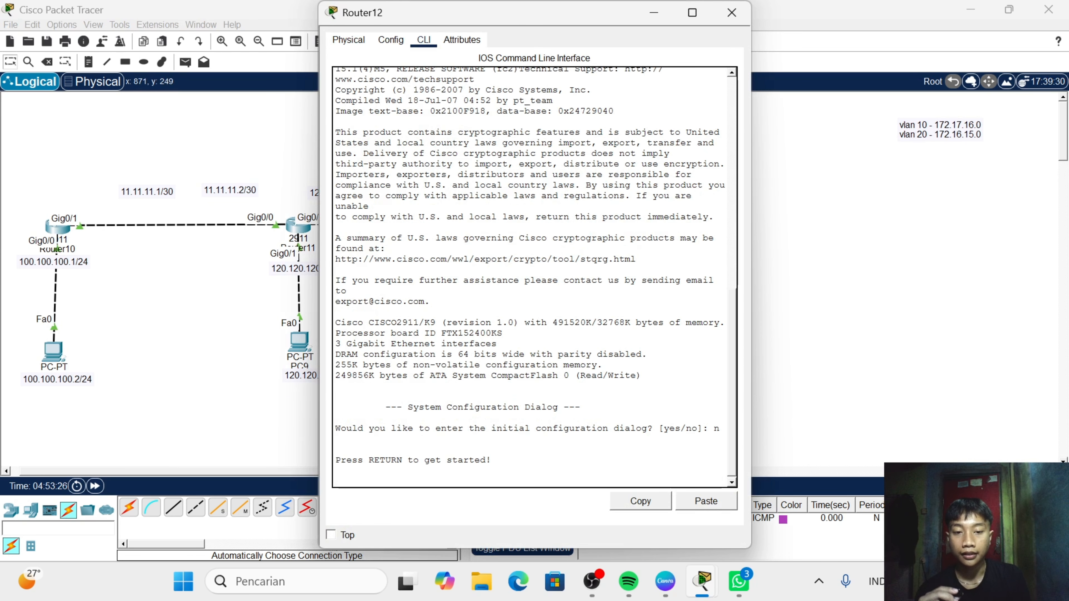
key(Return)
text(en)
key(Return)
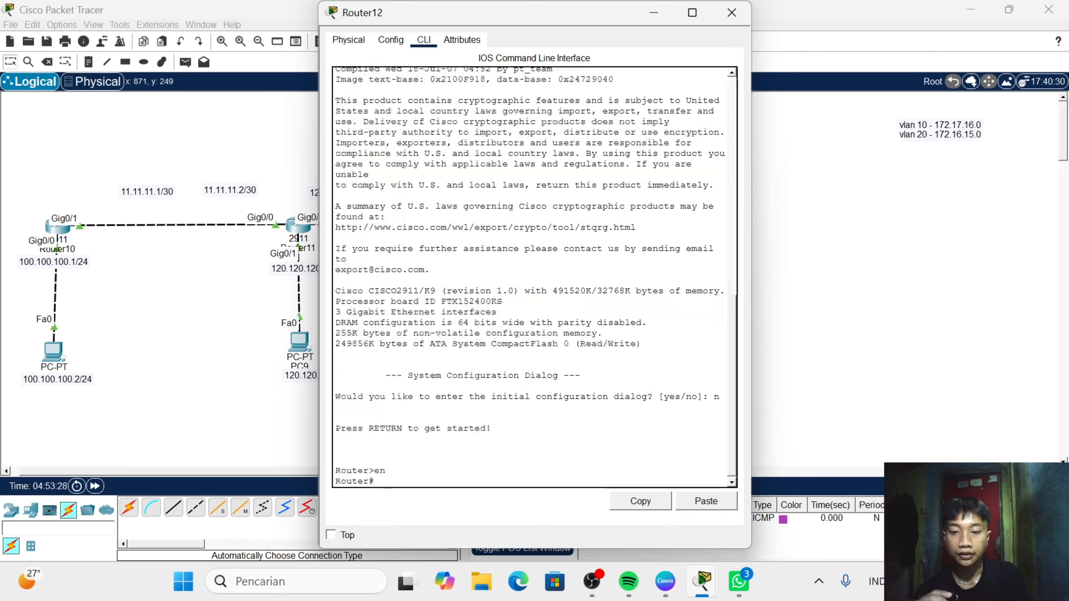
text(con)
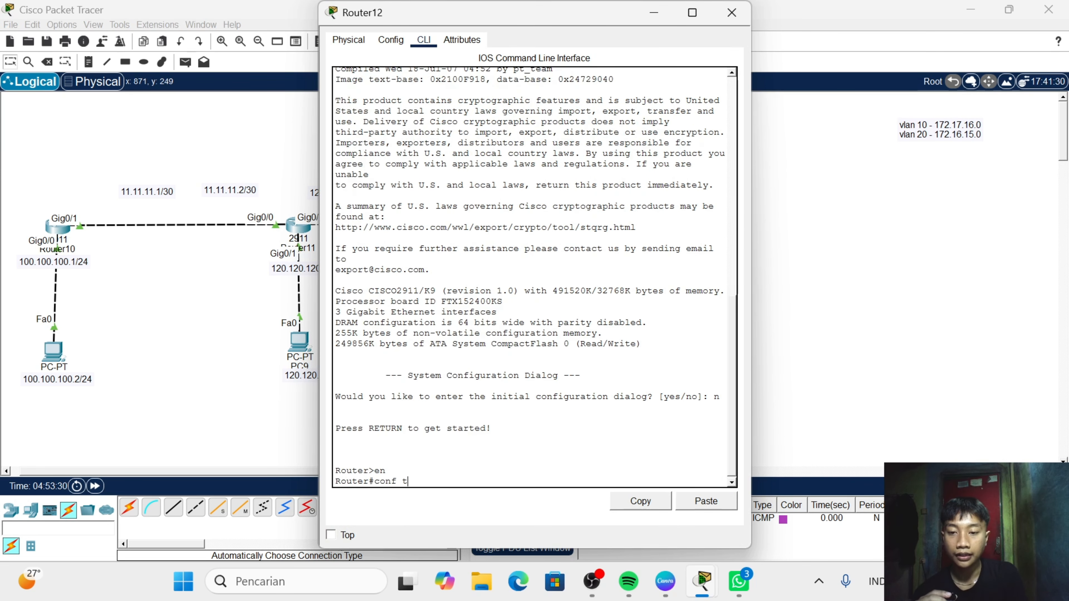
text(f t)
key(Return)
key(Return)
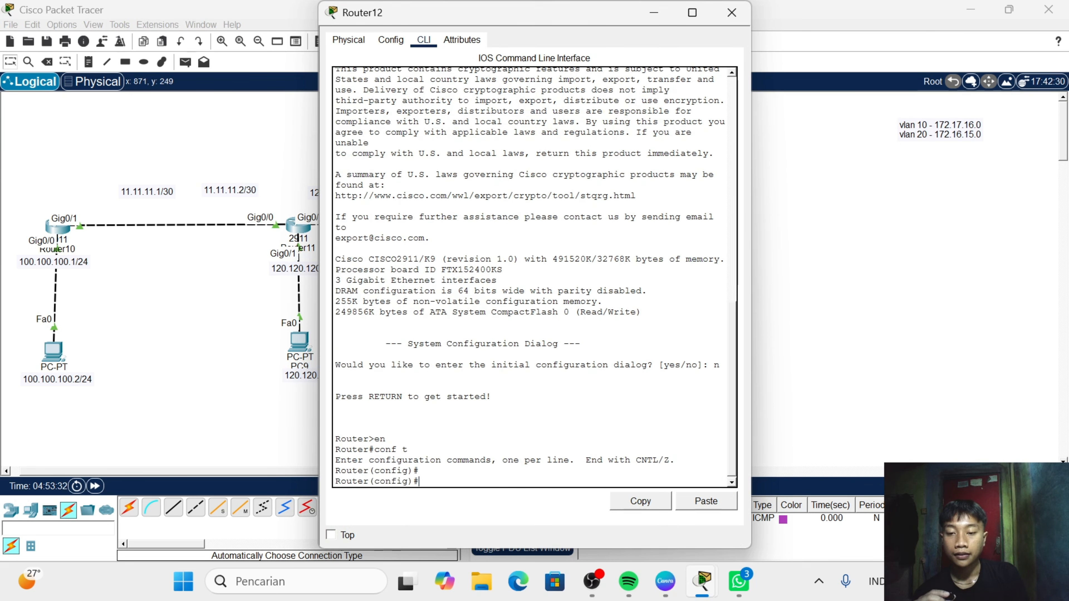
- Enter interface g0/1 on Router12 and enable it with no shutdown
text(int g0)
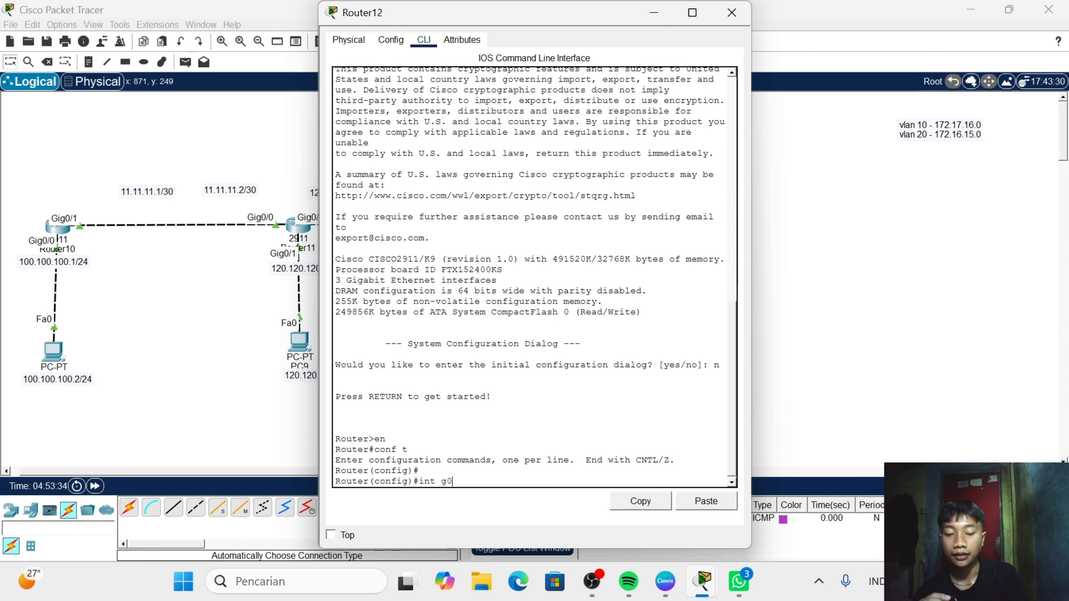
text(/1)
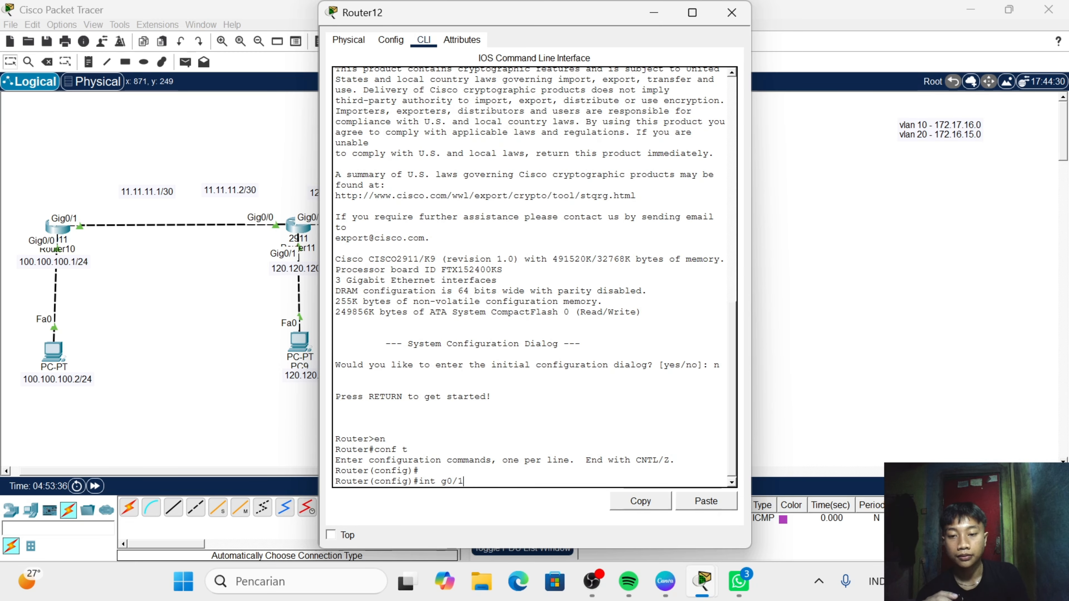
key(Return)
text(no)
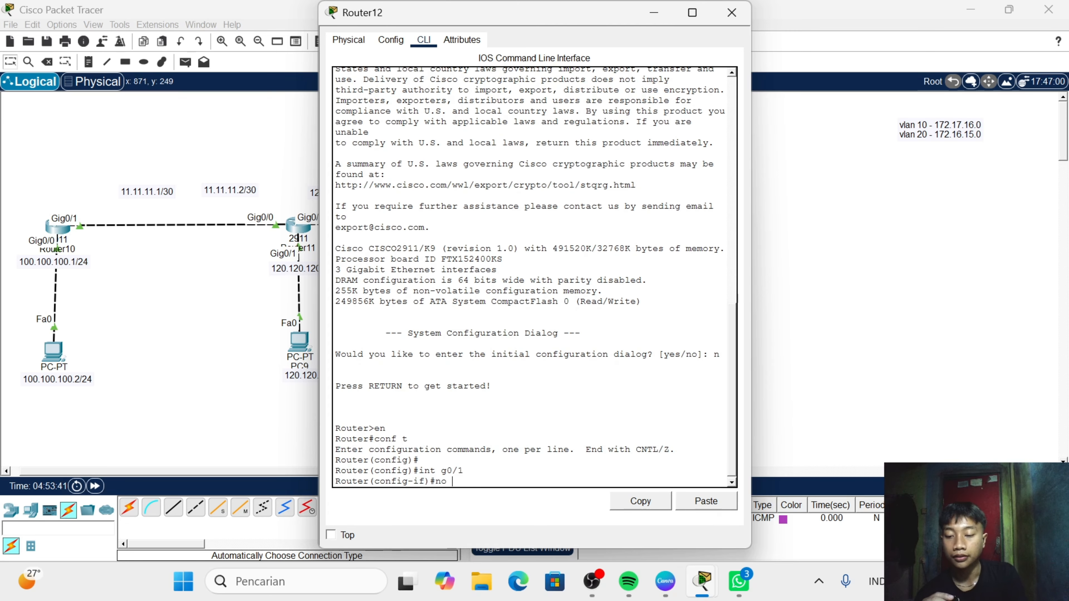
text( sh)
key(Return)
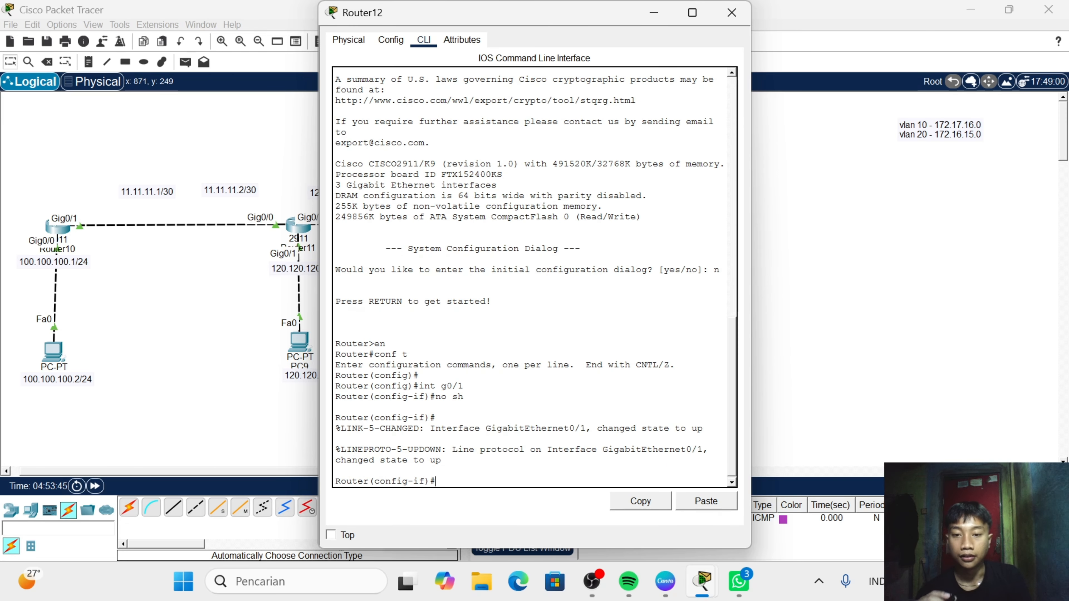
- Assign IP address 140.140.140.1 with mask 255.255.255.0 to Router12's g0/1 interface
text(ip)
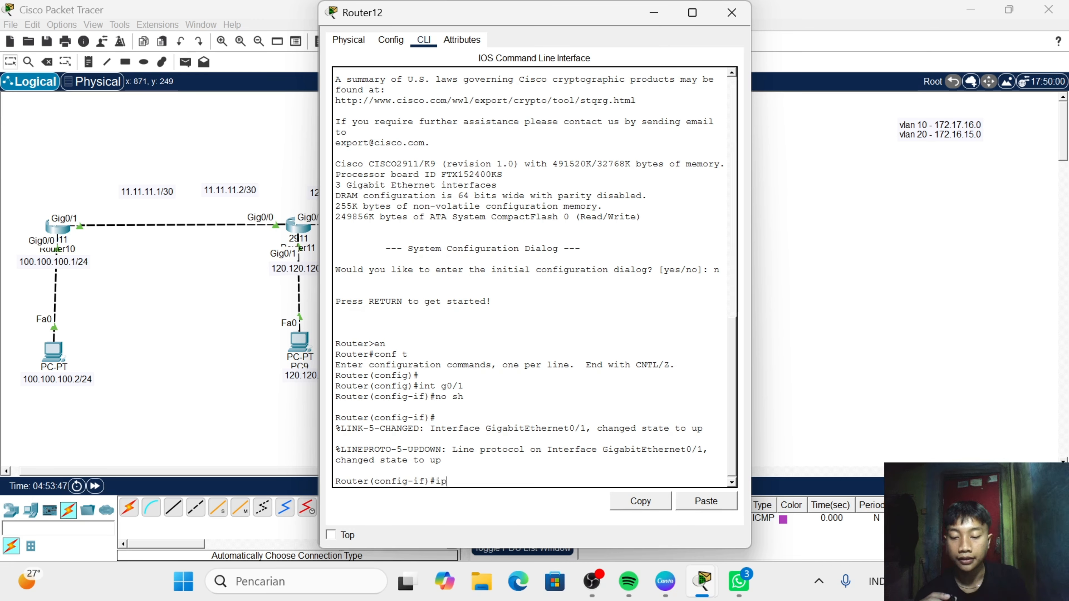
text( add )
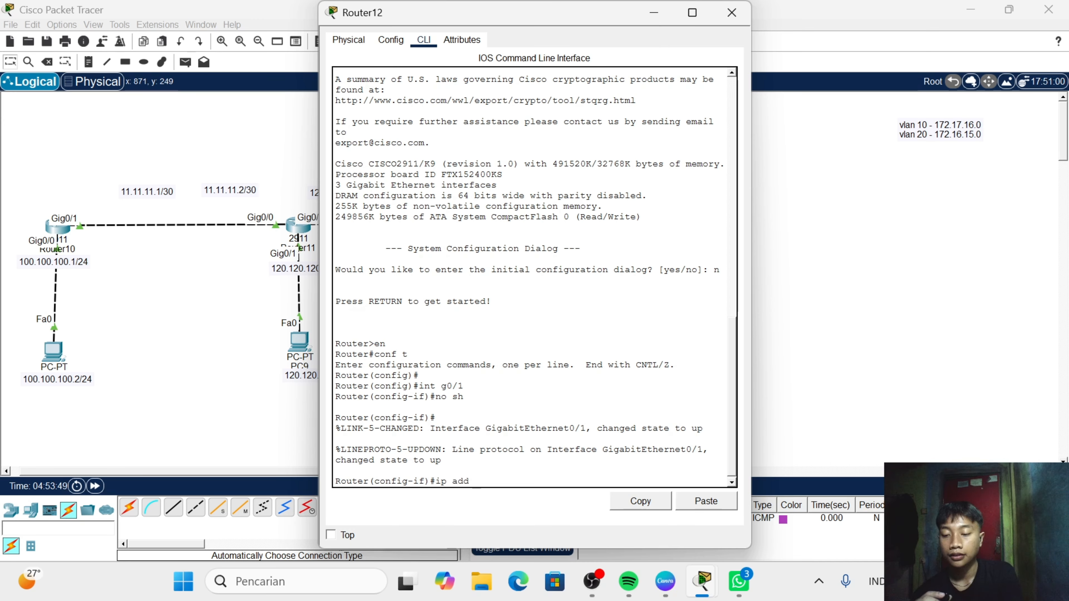
text(140.140.140)
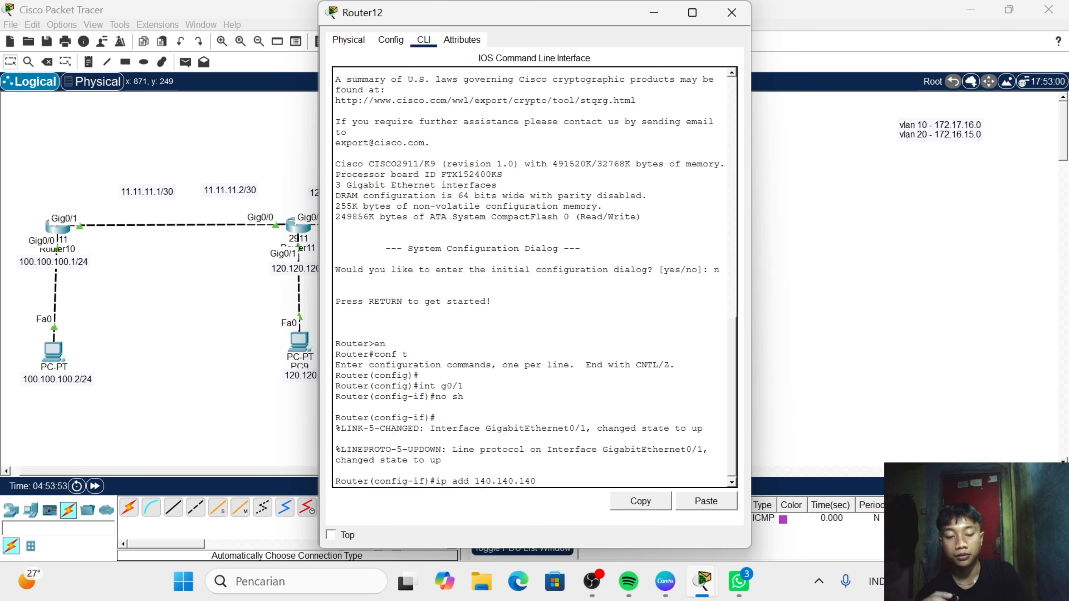
text(.1 )
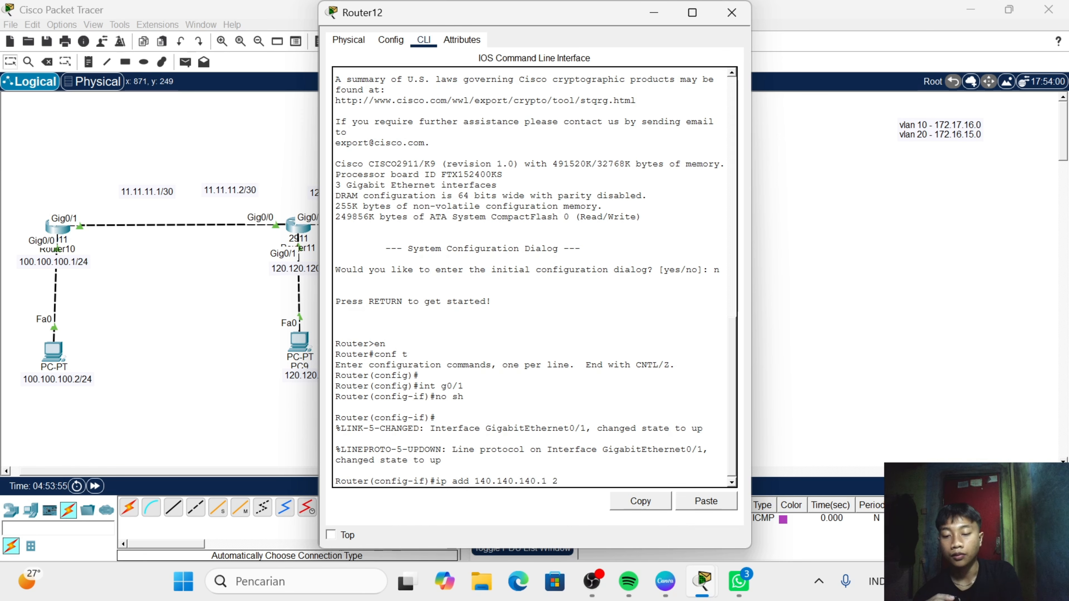
text(255.255.0)
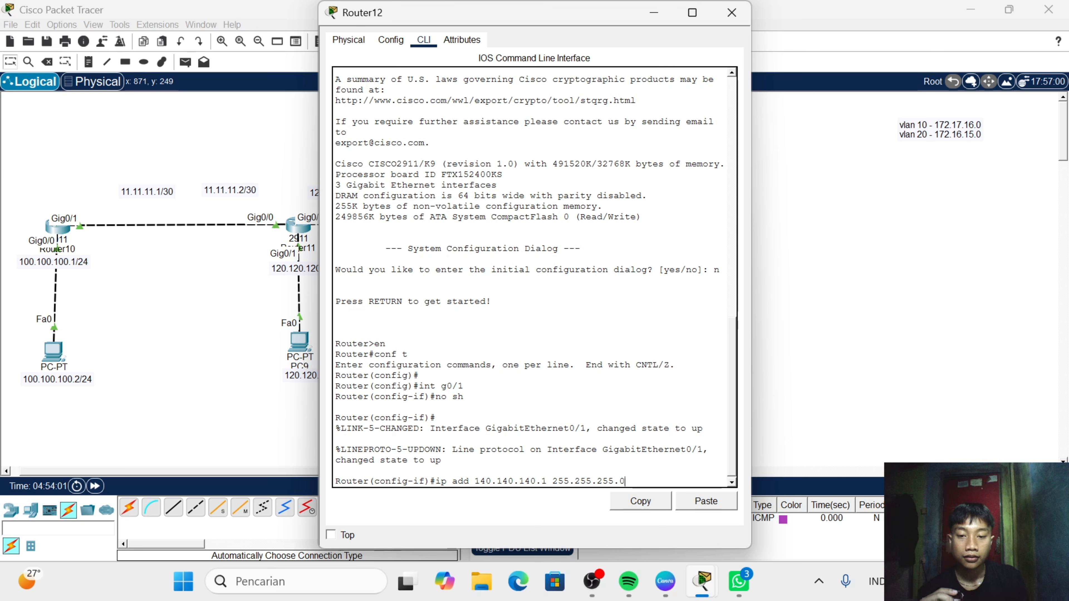
key(Return)
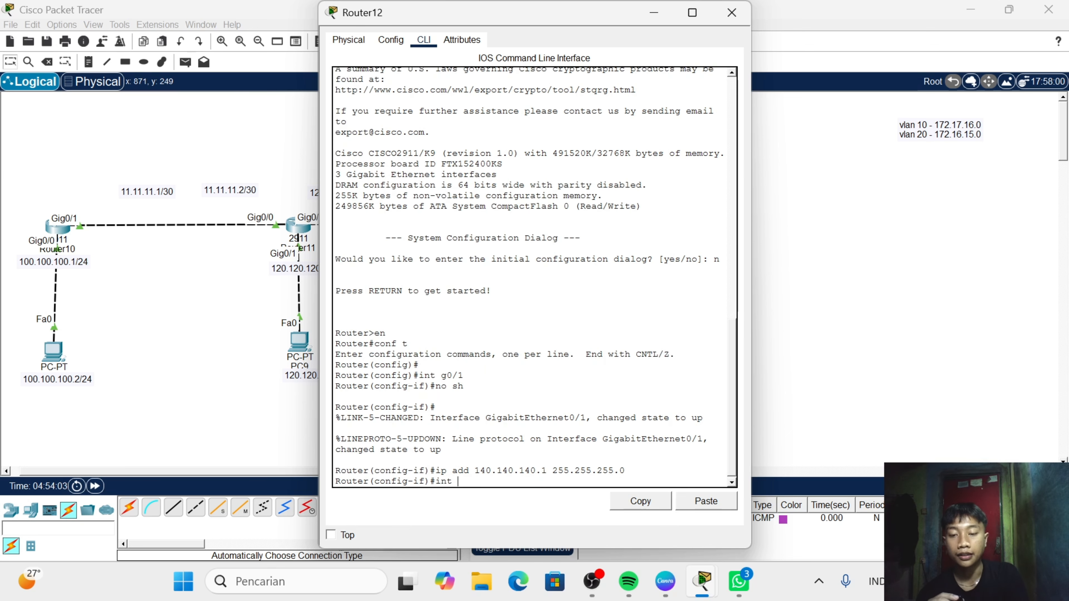
- Enter interface g0/0 on Router12 and enable it with no shutdown
text(int g0)
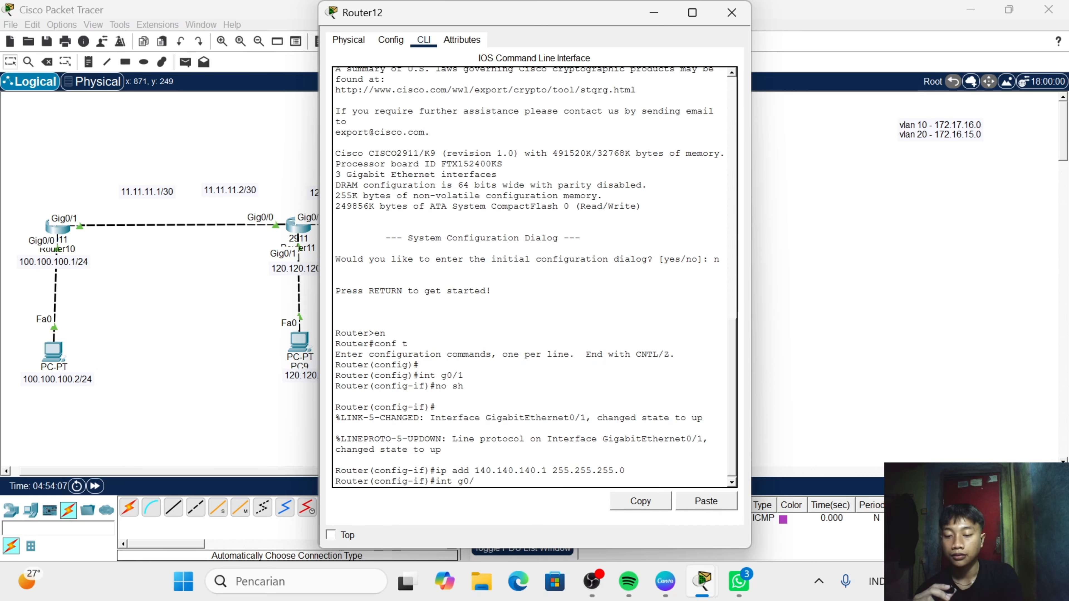
text(/0)
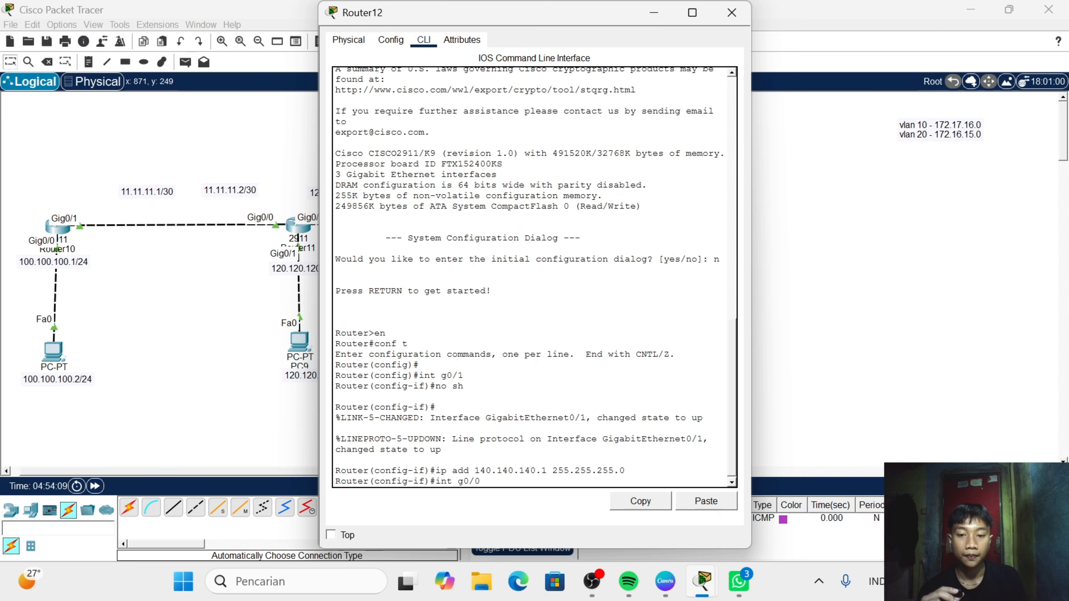
key(Return)
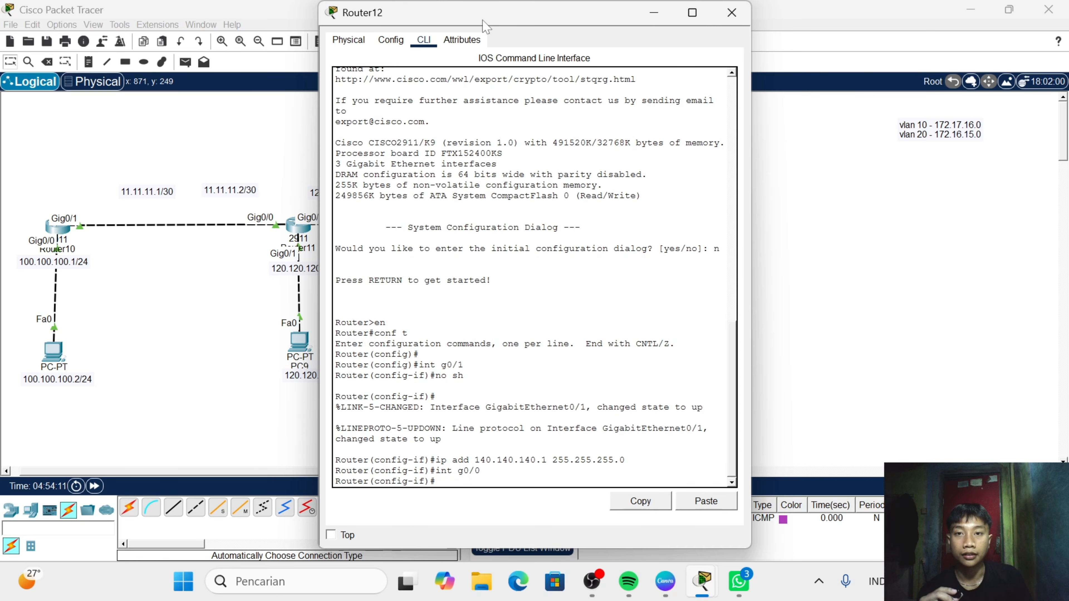
drag(484, 24, 662, 72)
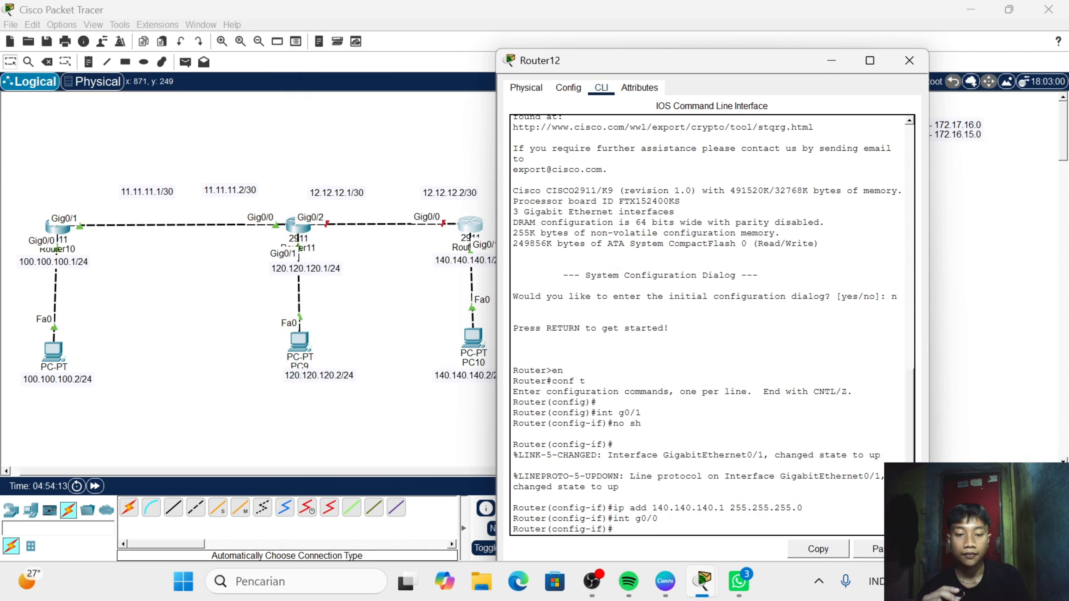
text(no sh)
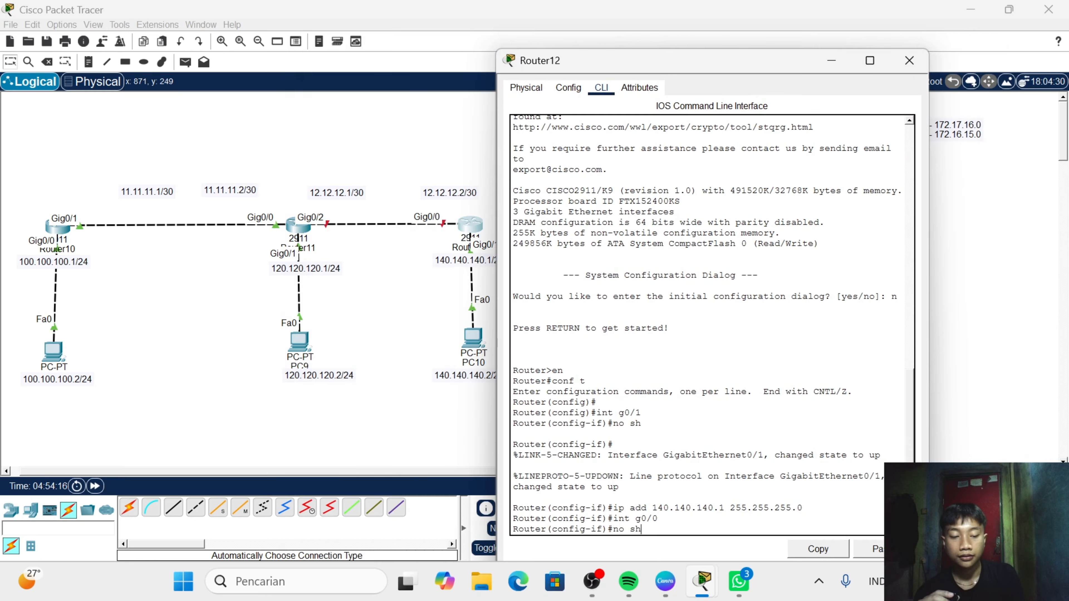
key(Return)
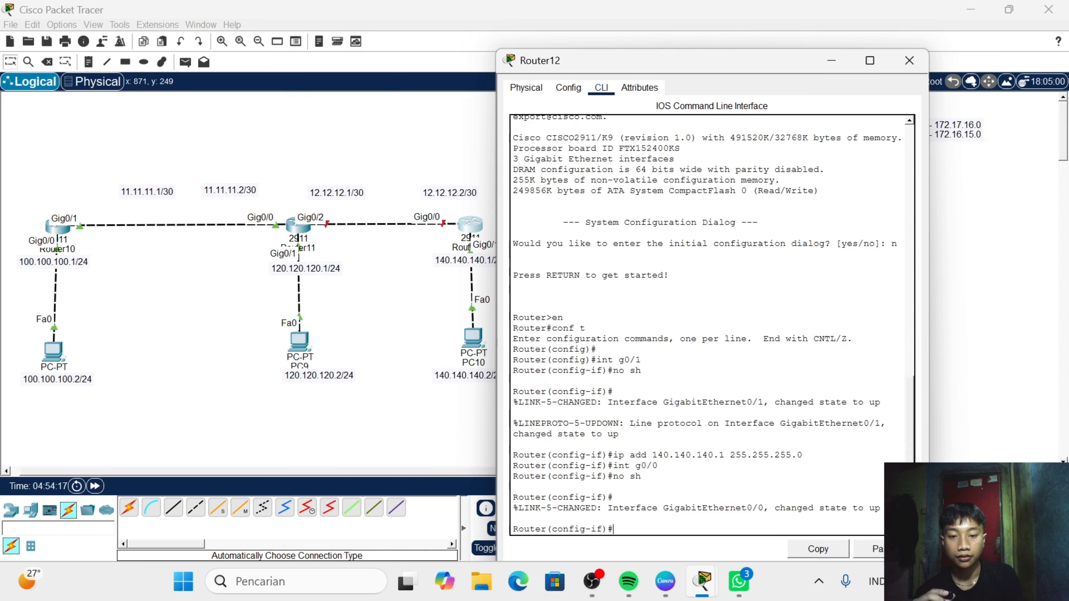
- Assign IP address 11.11.11.2 with mask 255.255.255.252 to Router12's g0/0 interface and close the router's window
text(ip a)
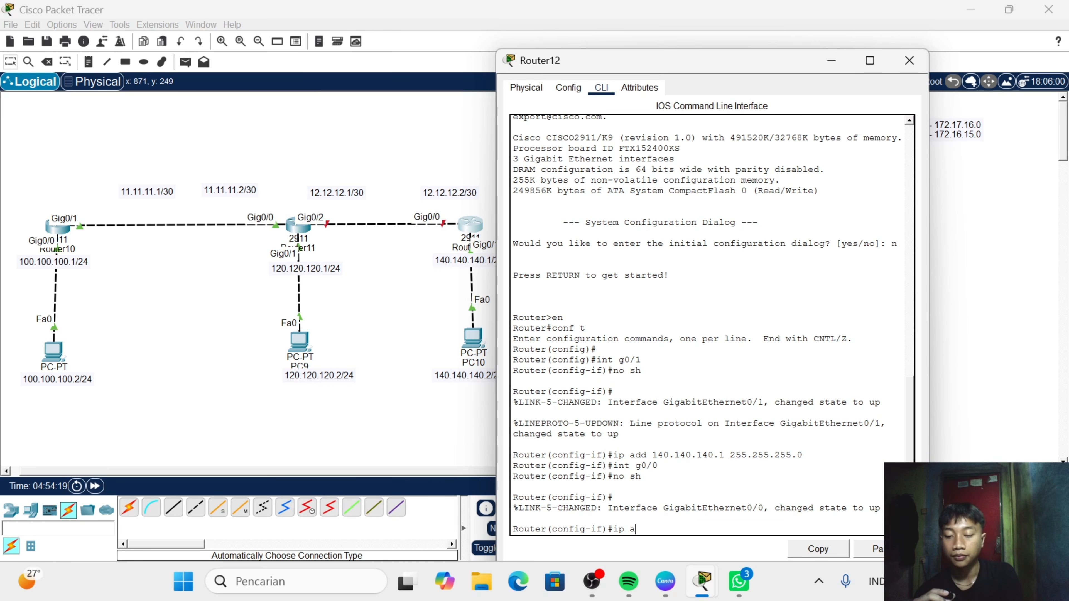
text(dd 11.11)
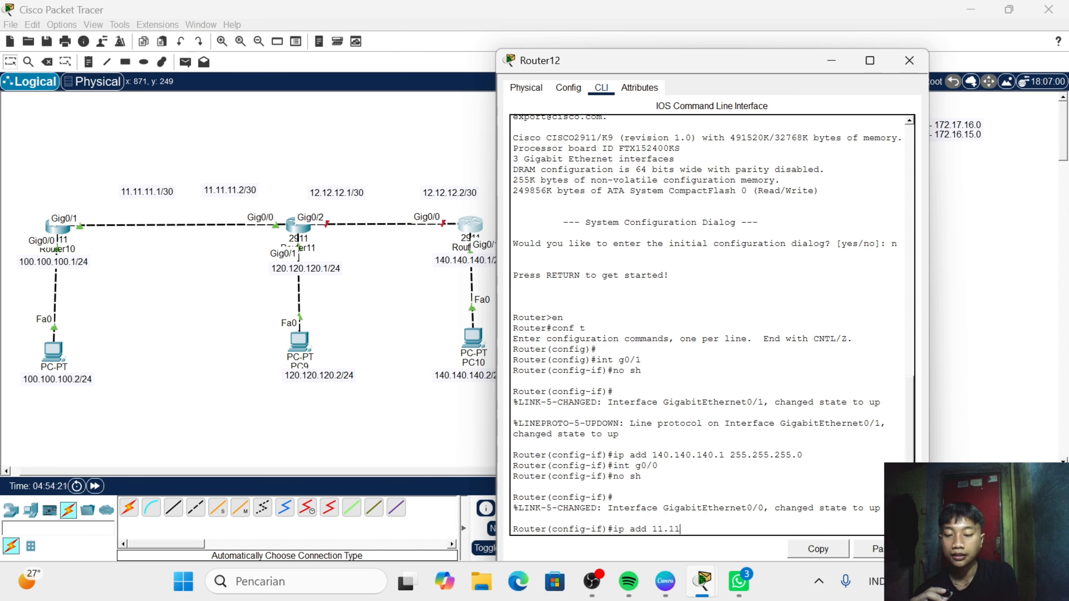
text(.11.)
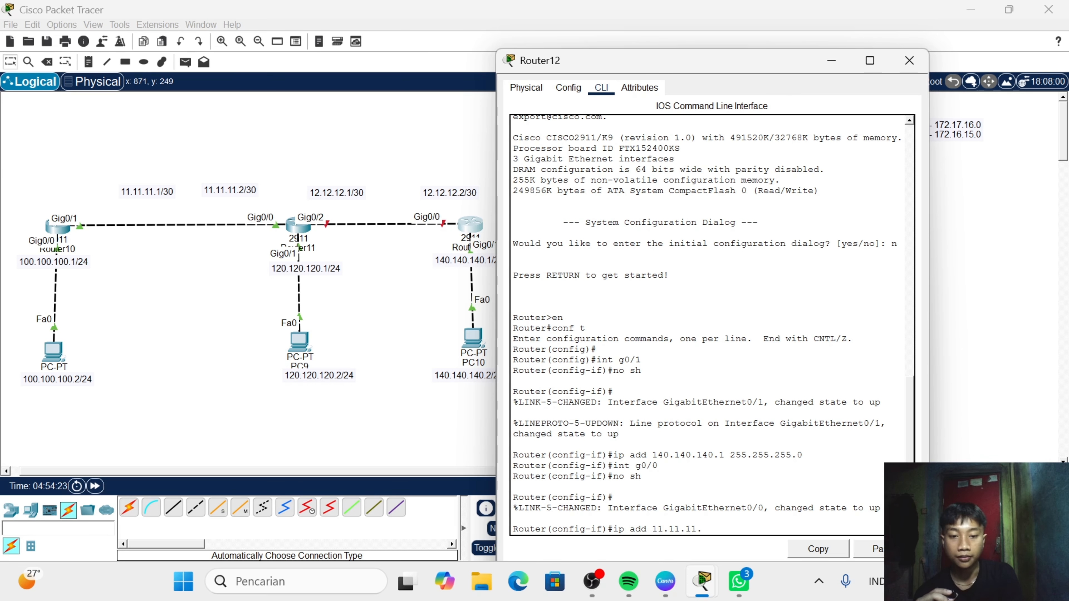
text(2 )
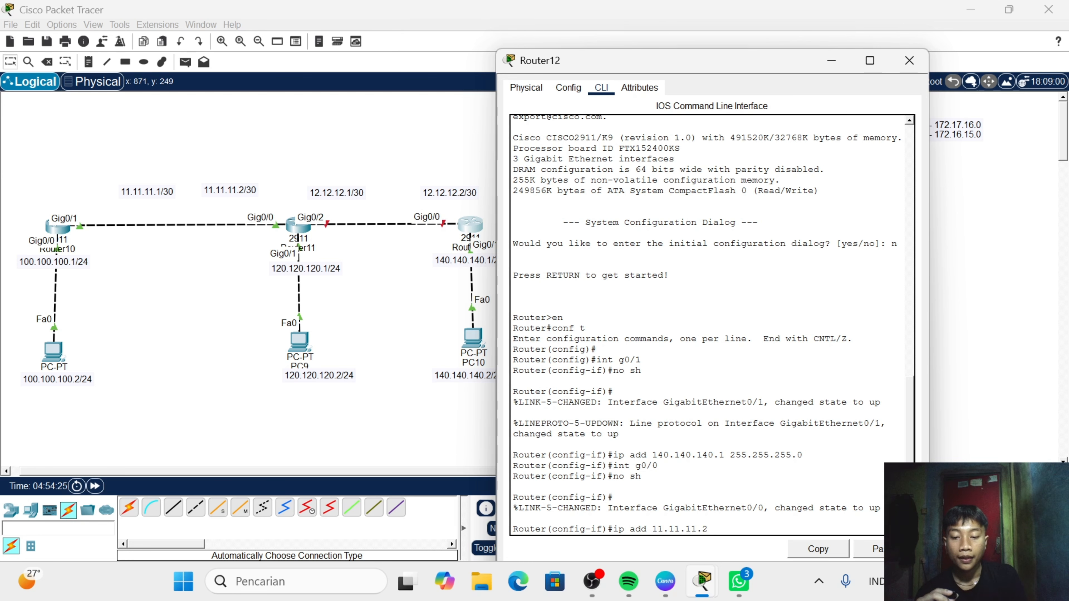
text(255.2)
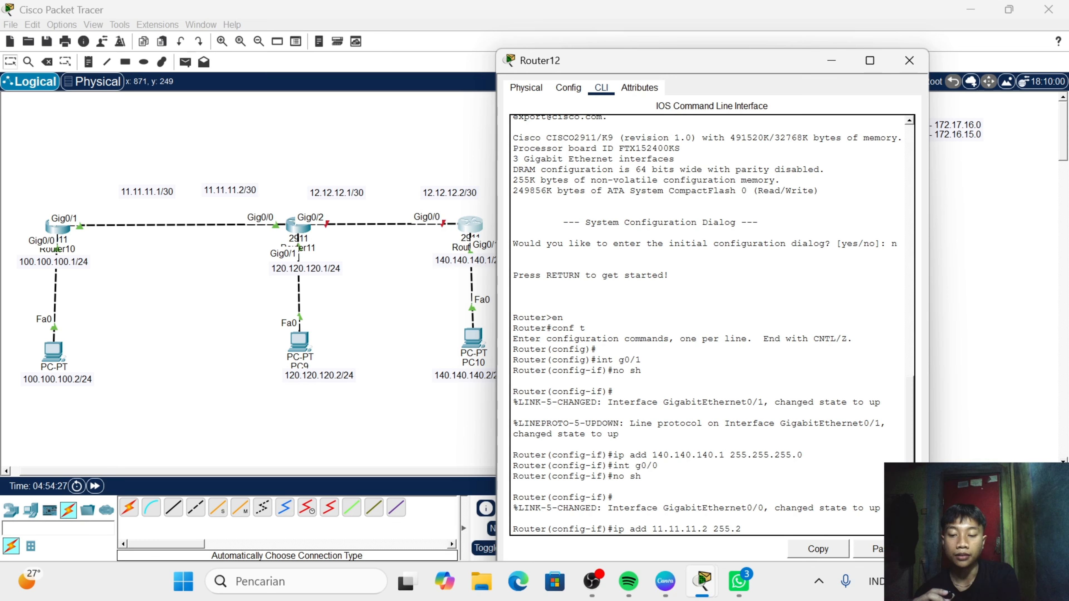
text(55.255)
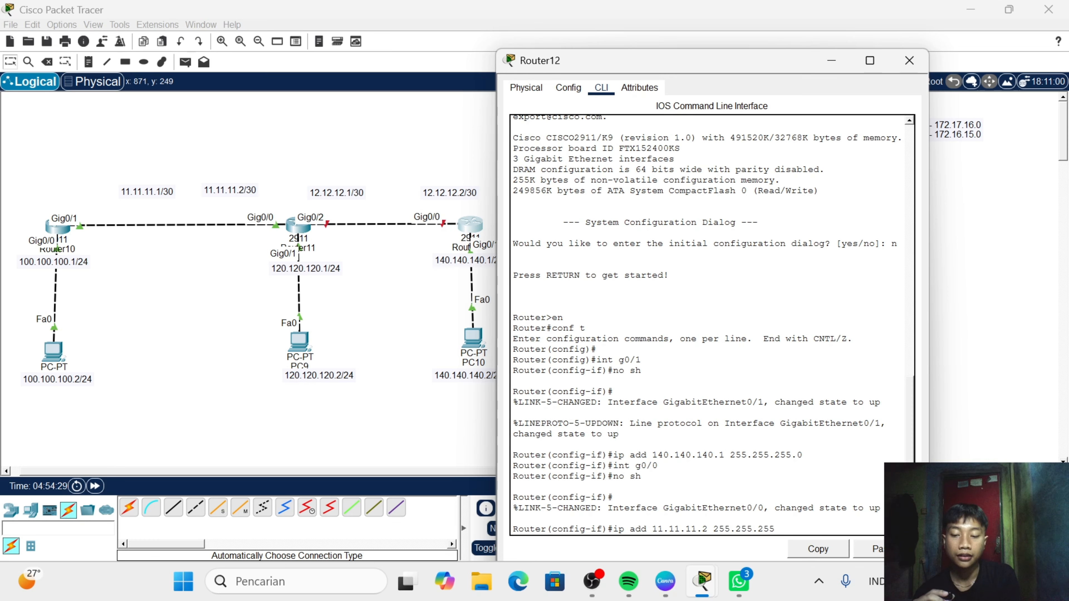
text(.25)
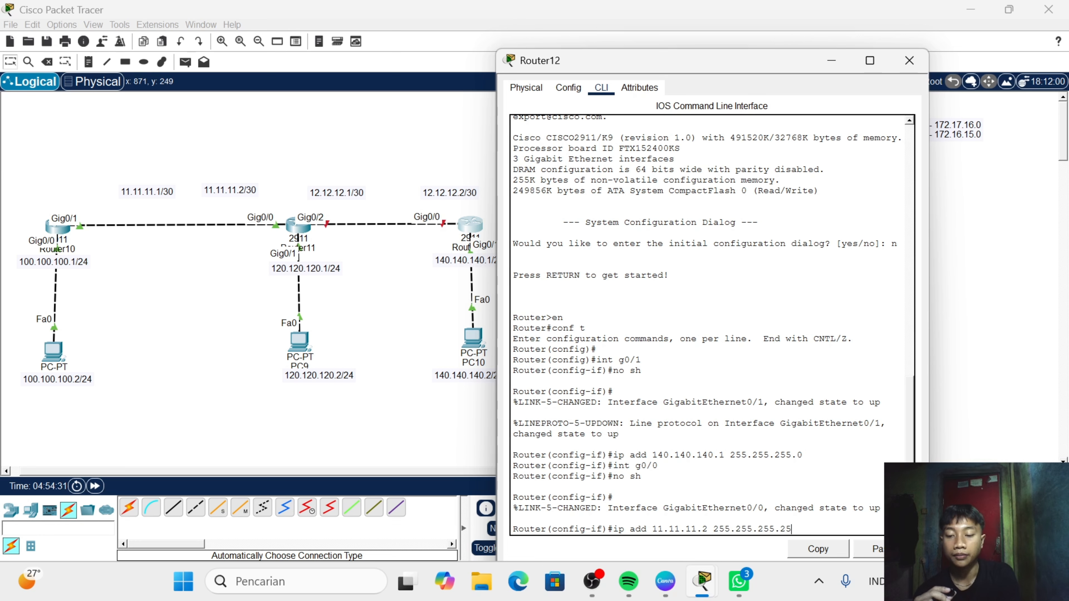
text(2)
key(Return)
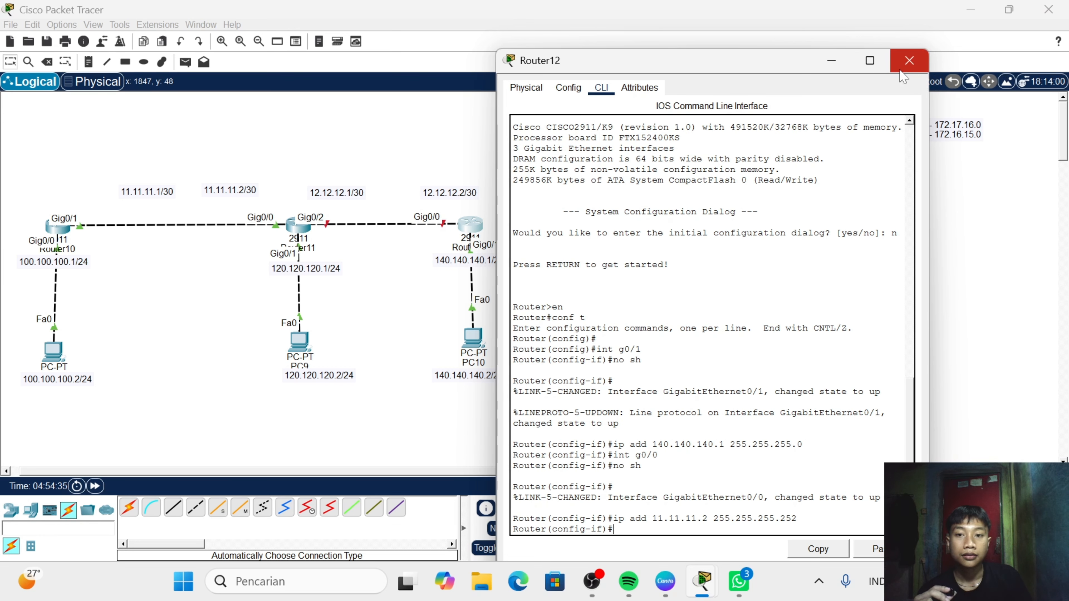
click(910, 60)
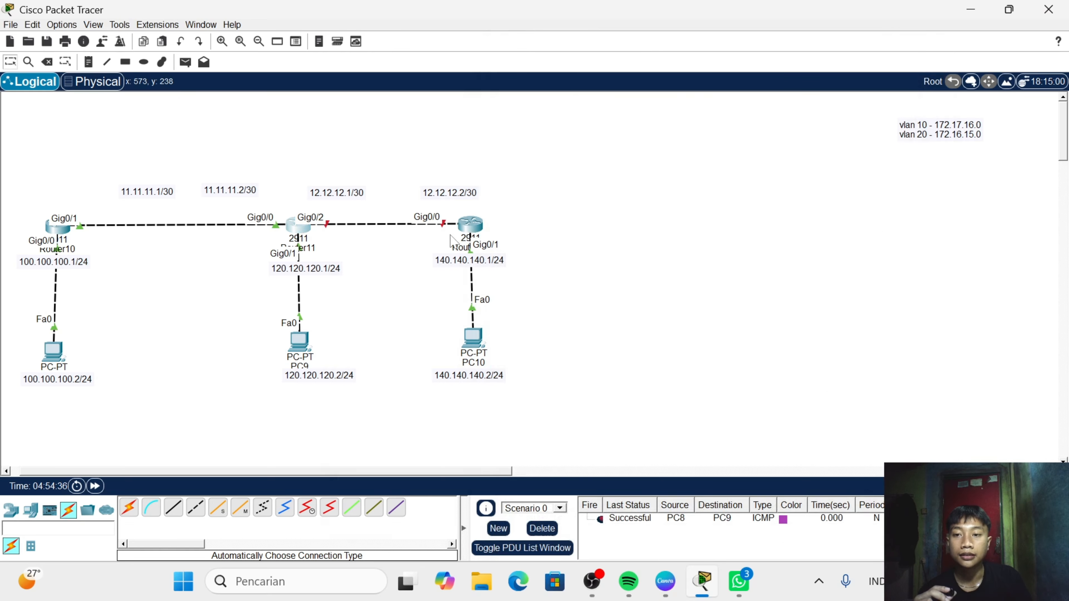
- Open Router11's command line, enter interface g0/2 and enable it with no shutdown
click(304, 230)
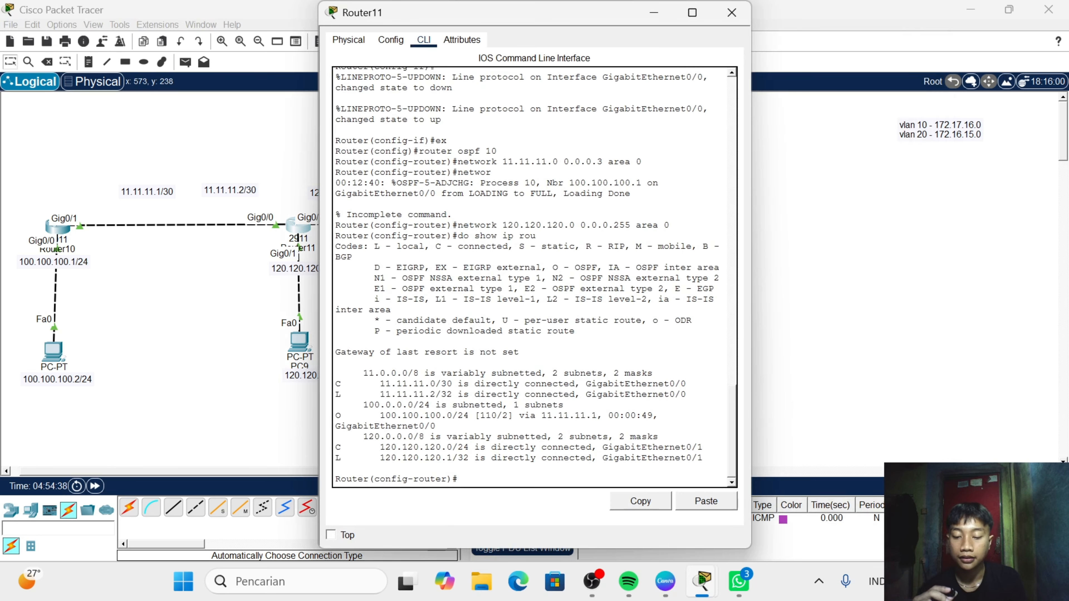
text(int)
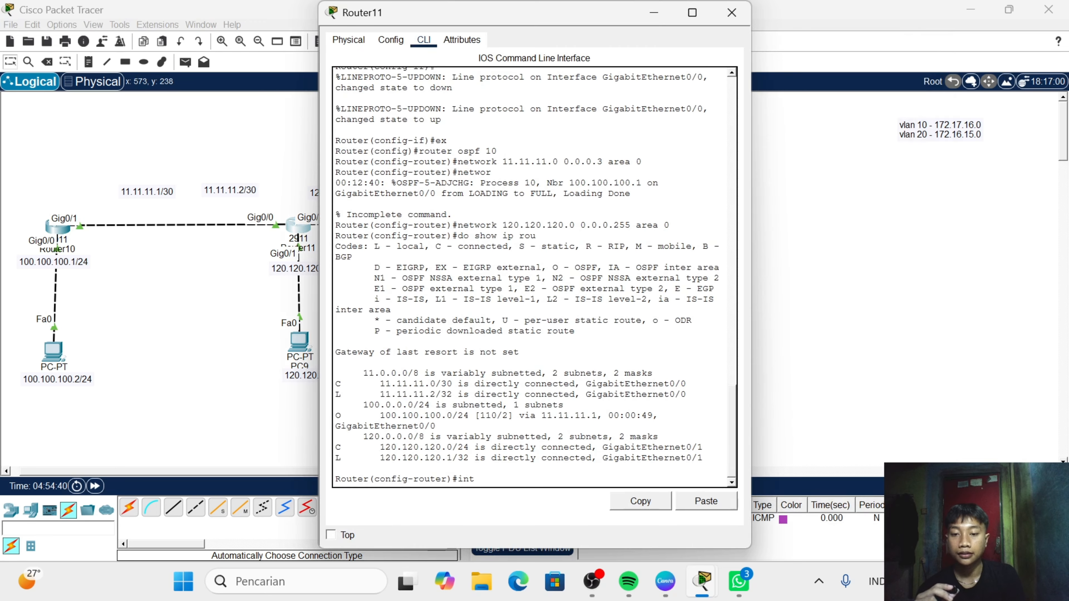
text( g0)
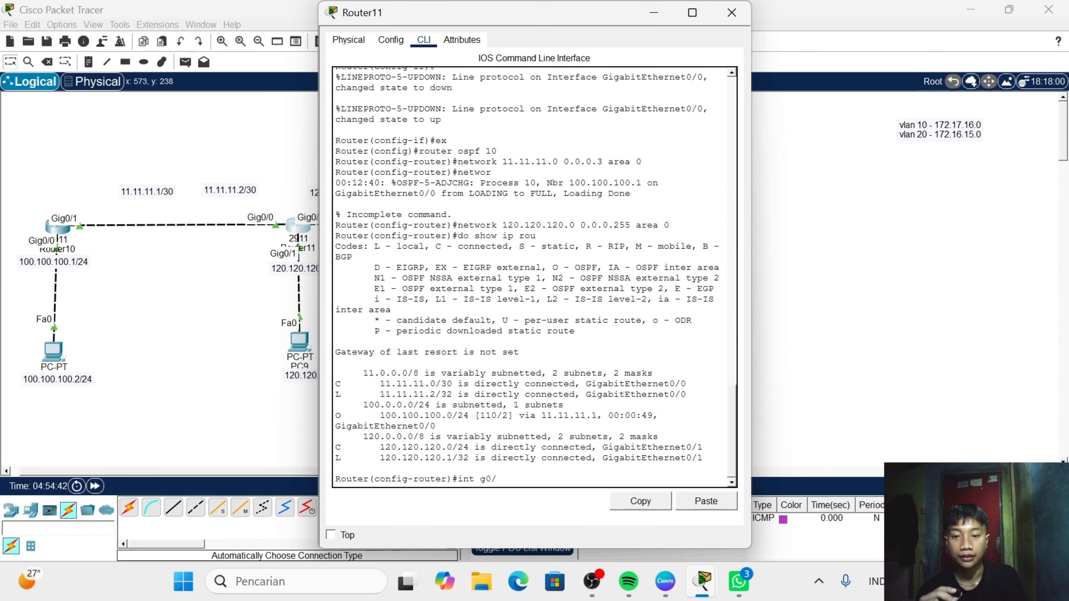
text(/2)
key(Return)
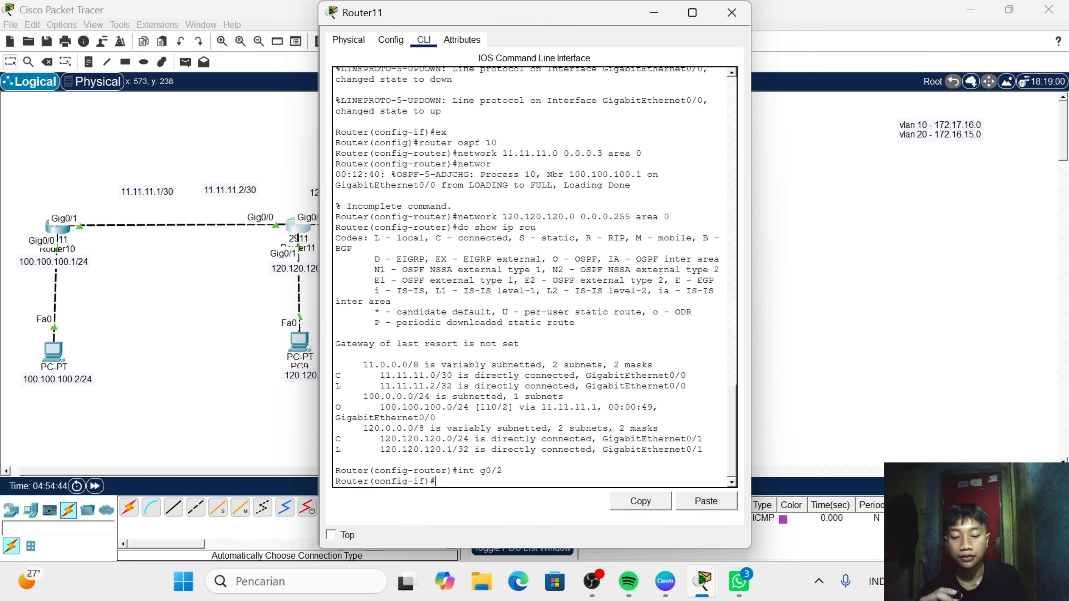
text(no sh)
key(Return)
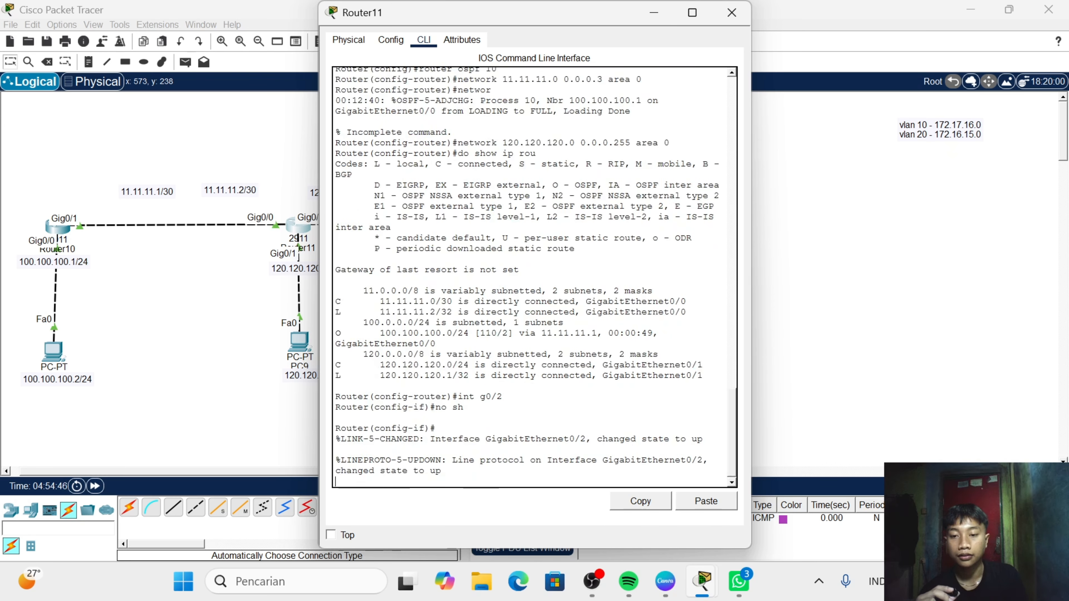
key(Return)
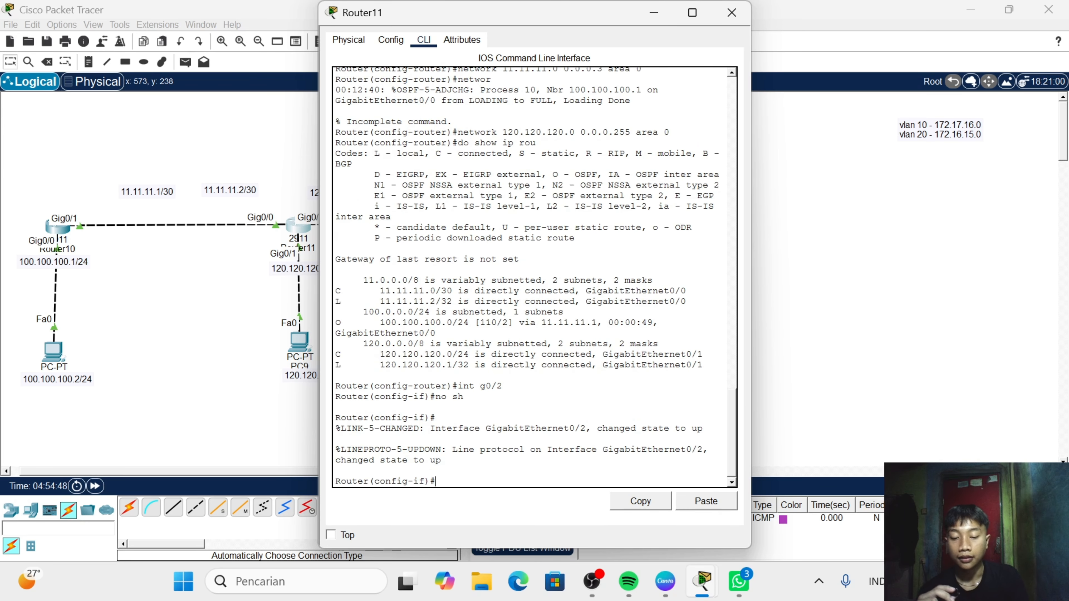
text(ip add 11)
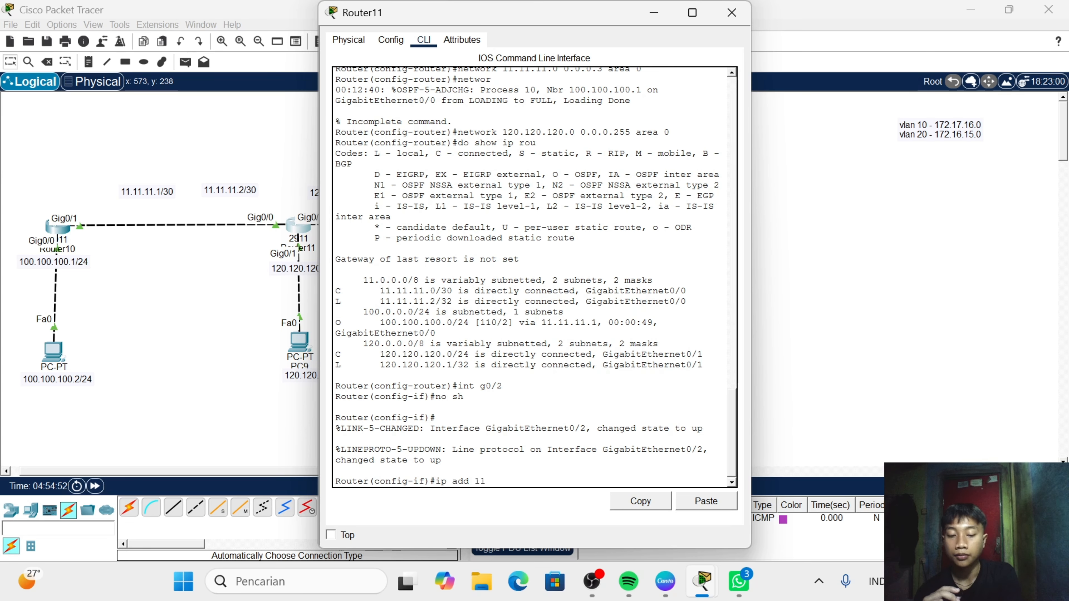
text(.11.11.)
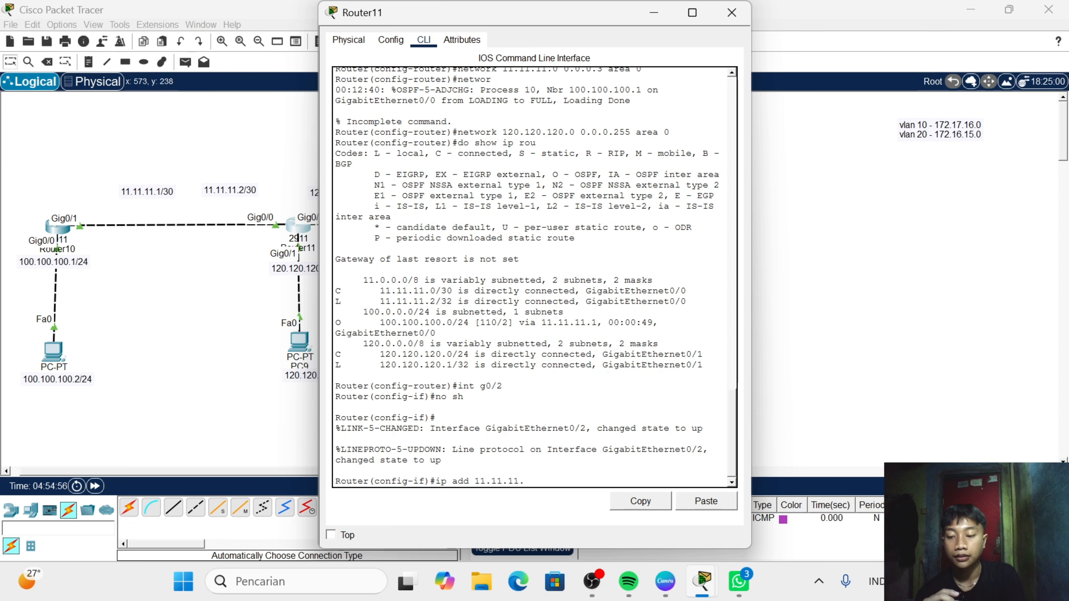
key(BackSpace)
key(BackSpace)
key(BackSpace)
key(BackSpace)
key(BackSpace)
key(BackSpace)
key(BackSpace)
key(BackSpace)
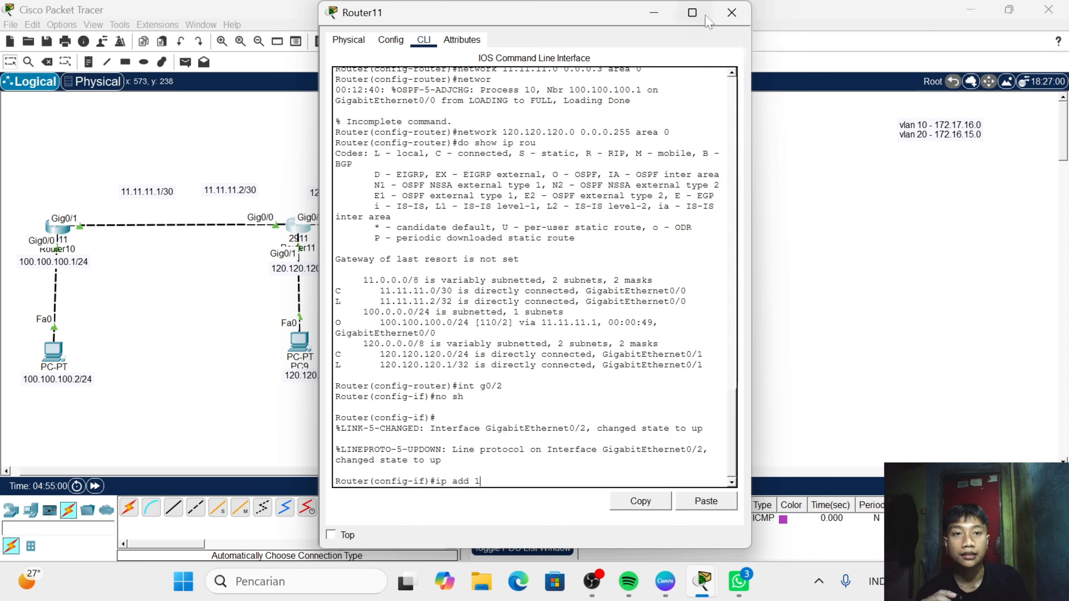
click(732, 13)
- Reopen Router12's command line and remove IP address 11.11.11.2 with mask 255.255.255.252 from its g0/0 interface
click(470, 225)
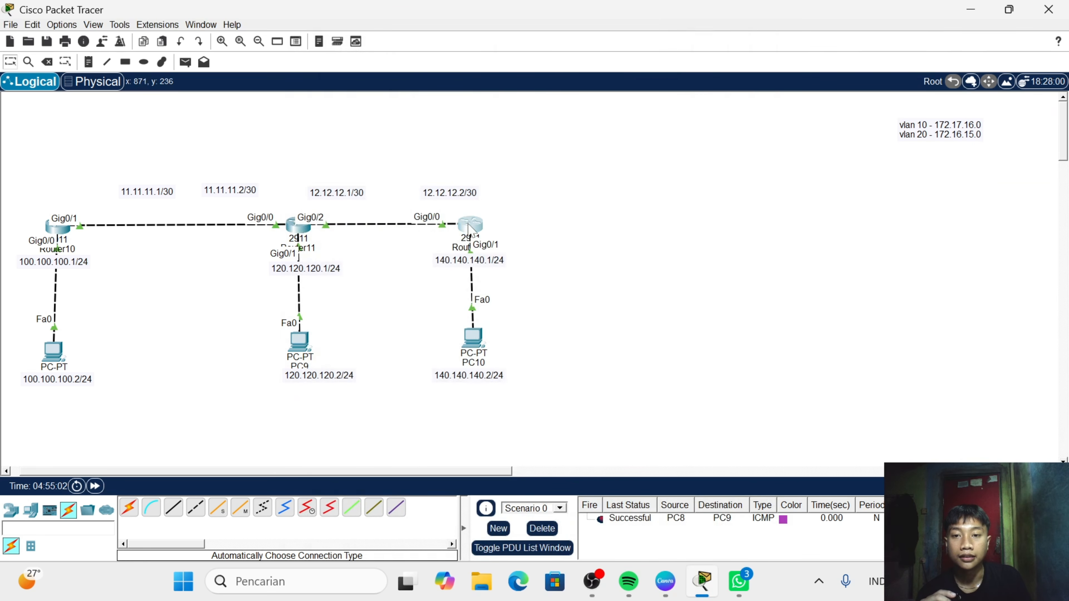
key(Return)
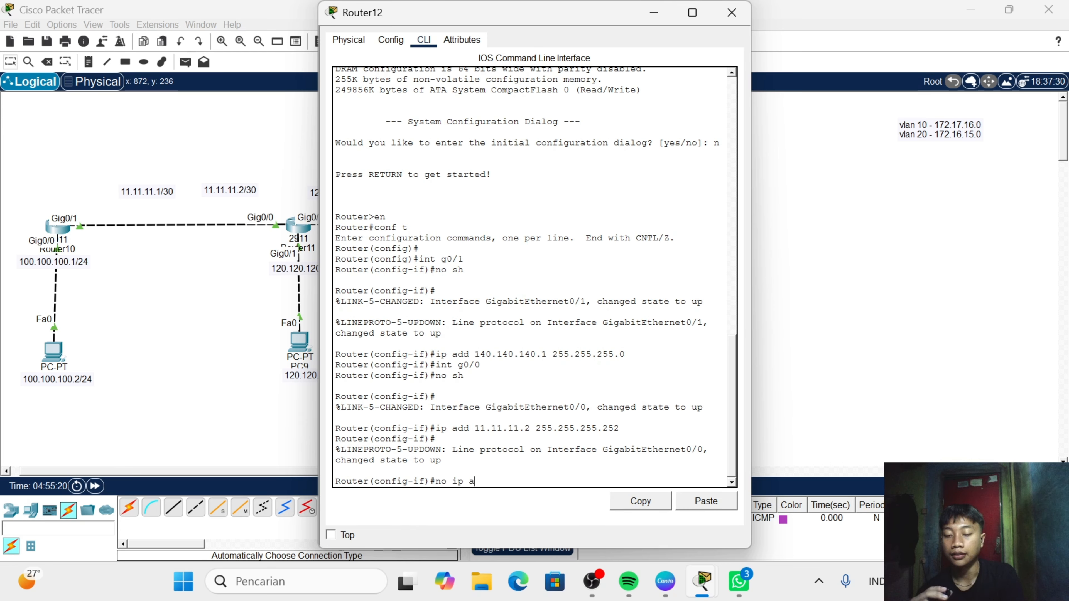
text(dd 11.11)
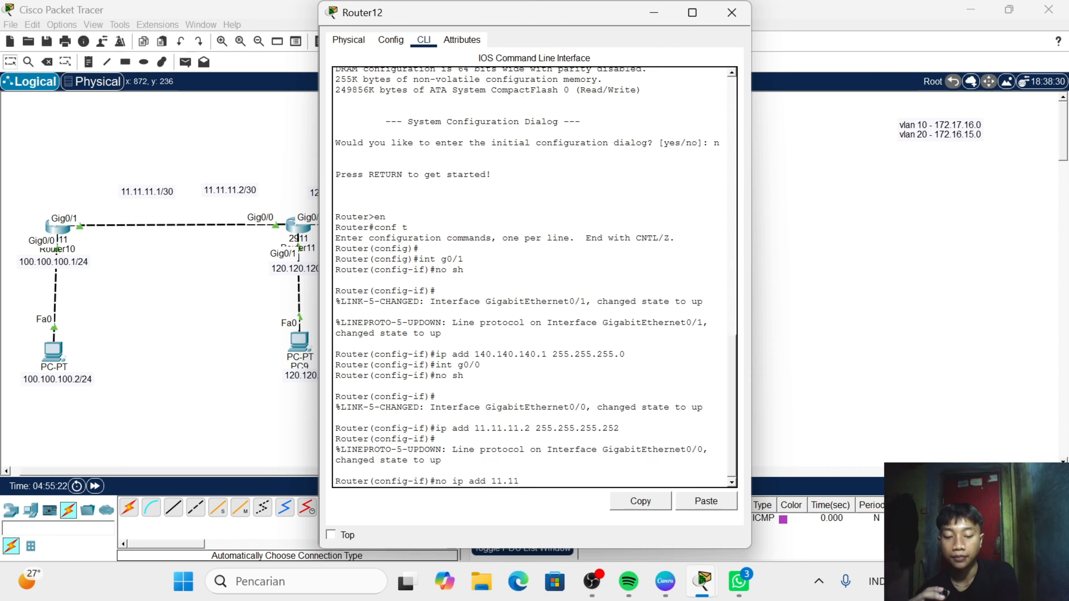
text(.11.2)
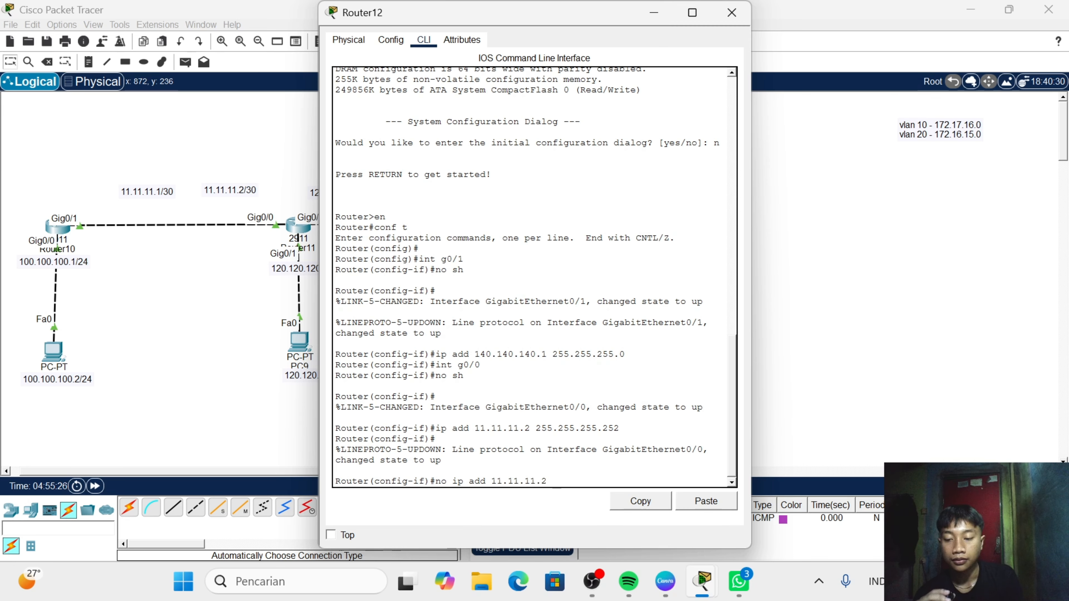
text( 255.255)
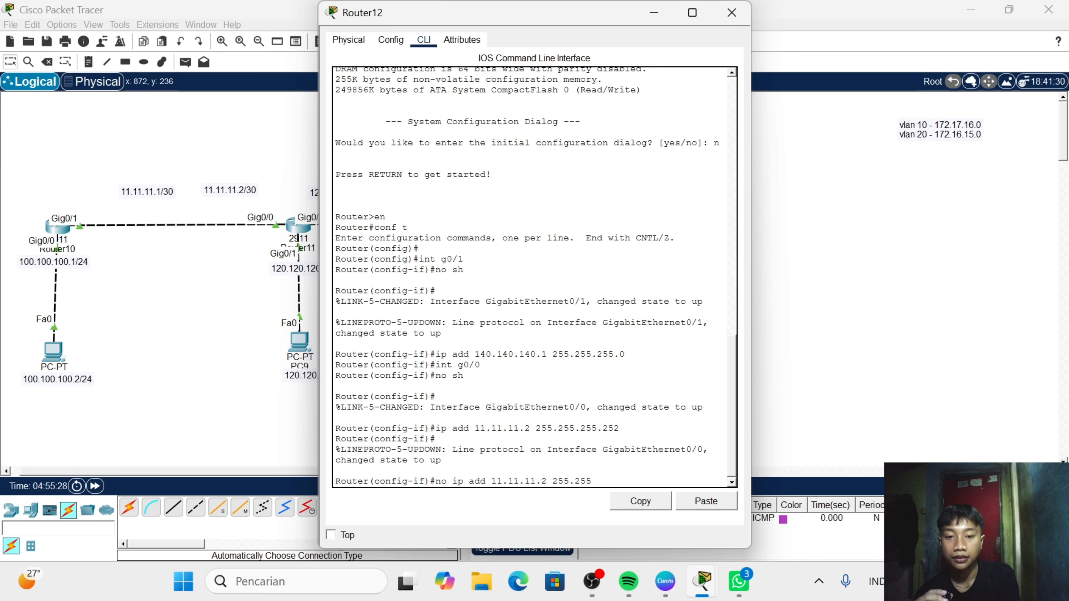
text(.255)
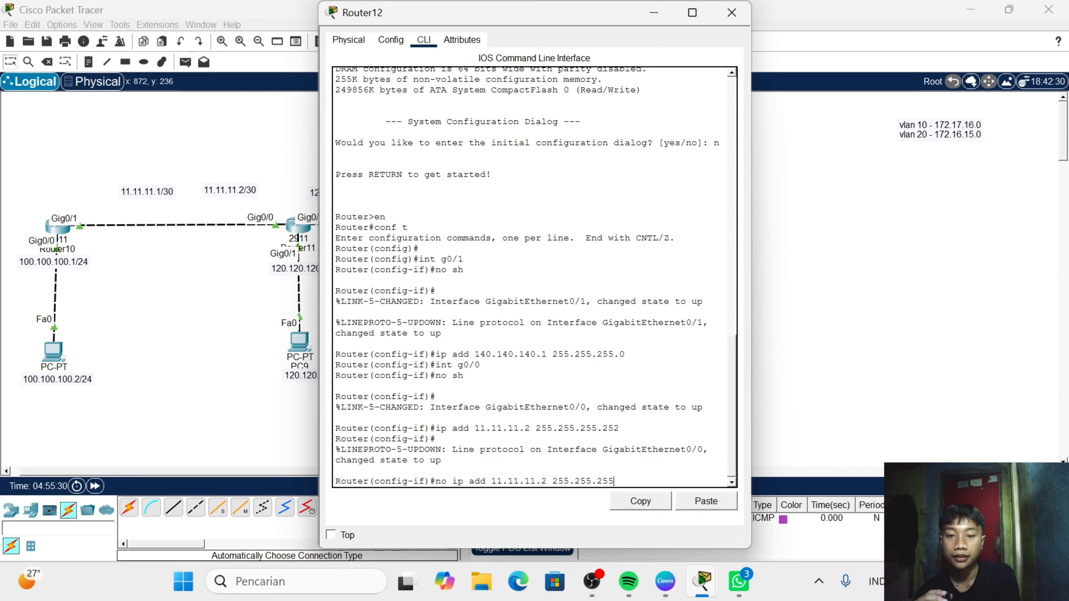
text(.1)
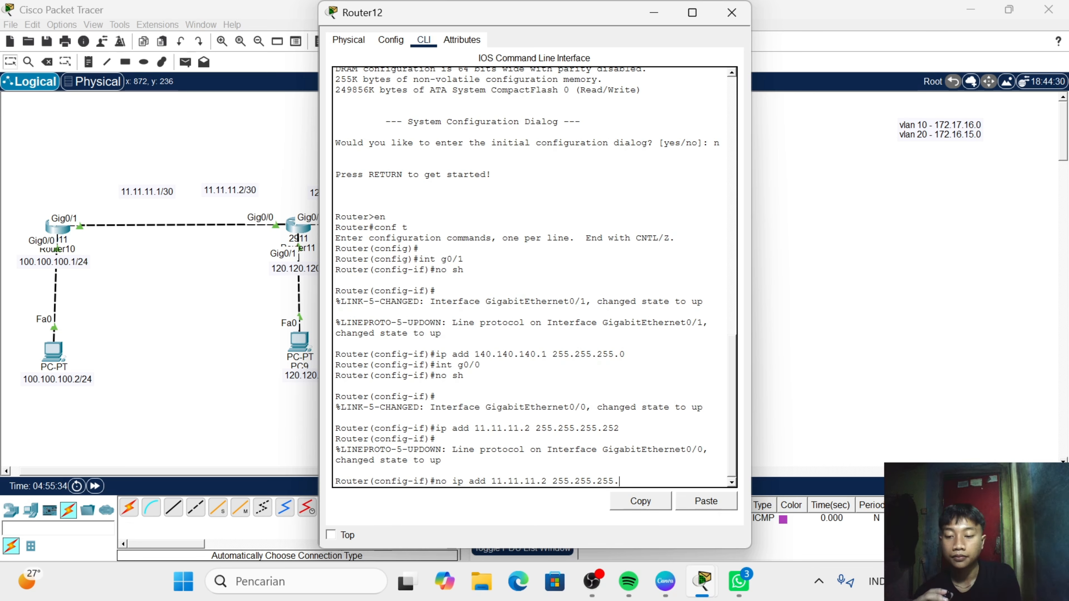
text(252)
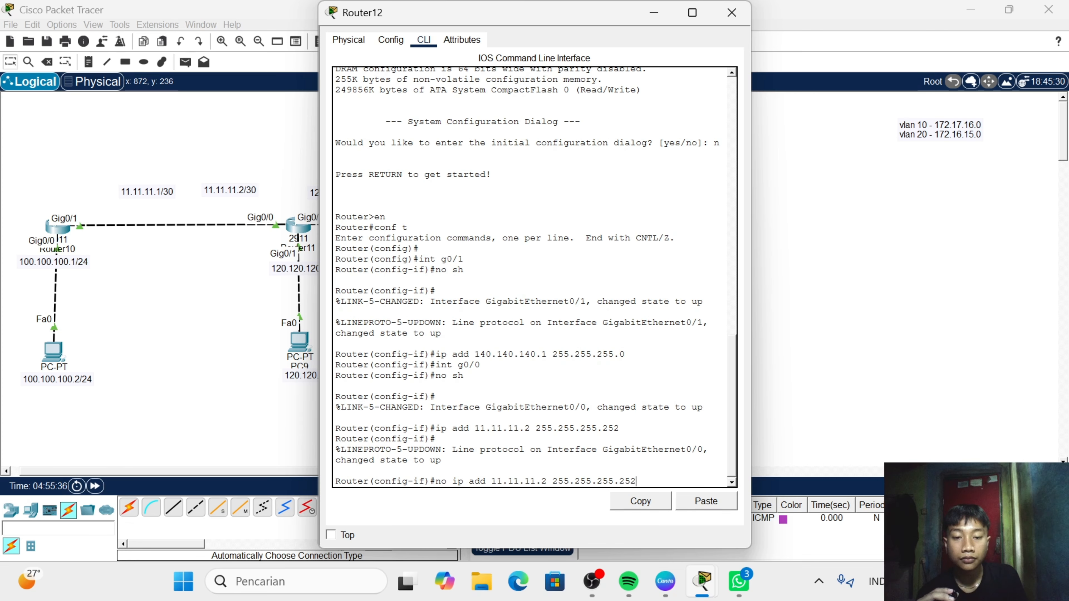
key(Return)
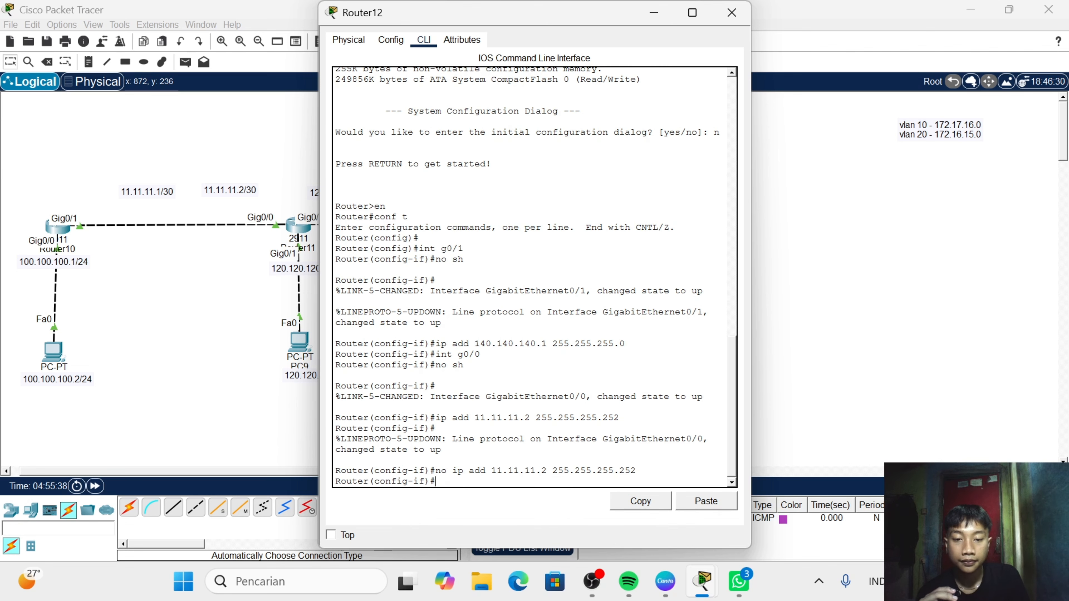
- Assign IP address 12.12.12.2 with mask 255.255.255.252 to Router12's g0/0 interface and close the router's window
text(ip)
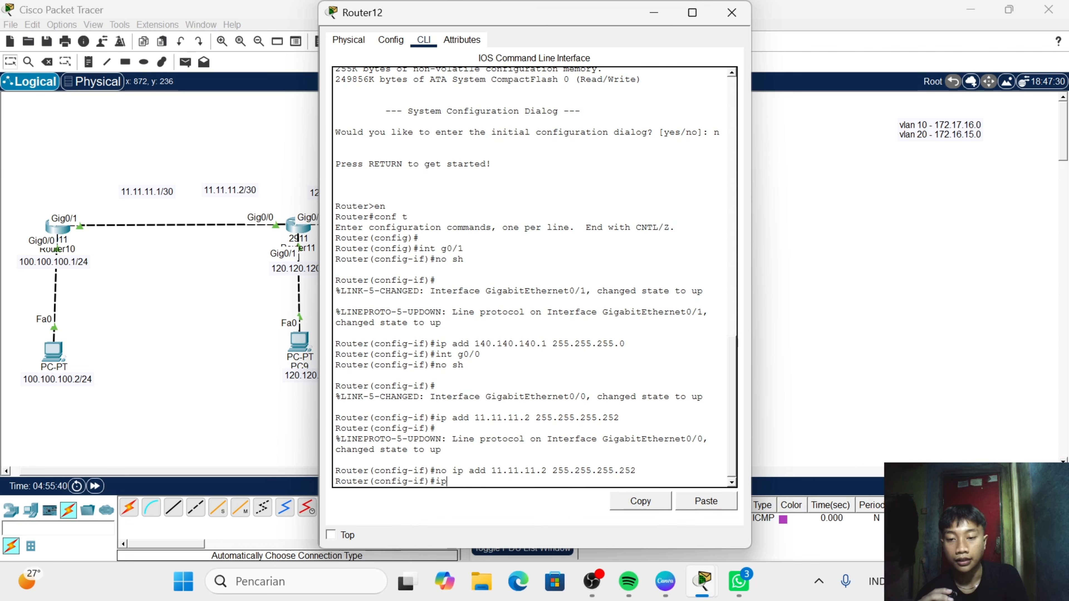
text( add )
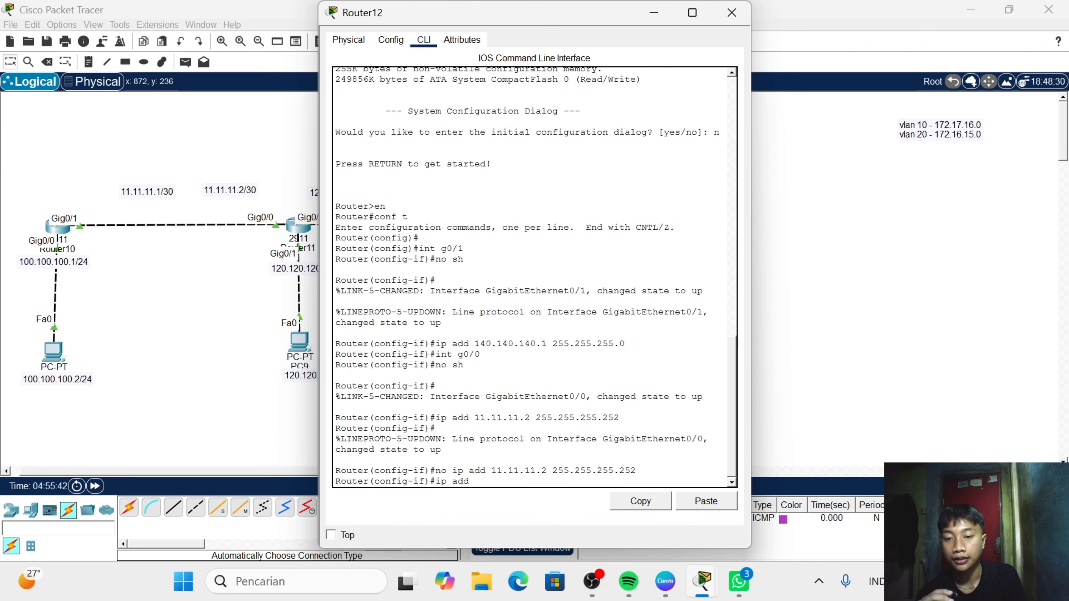
text(12)
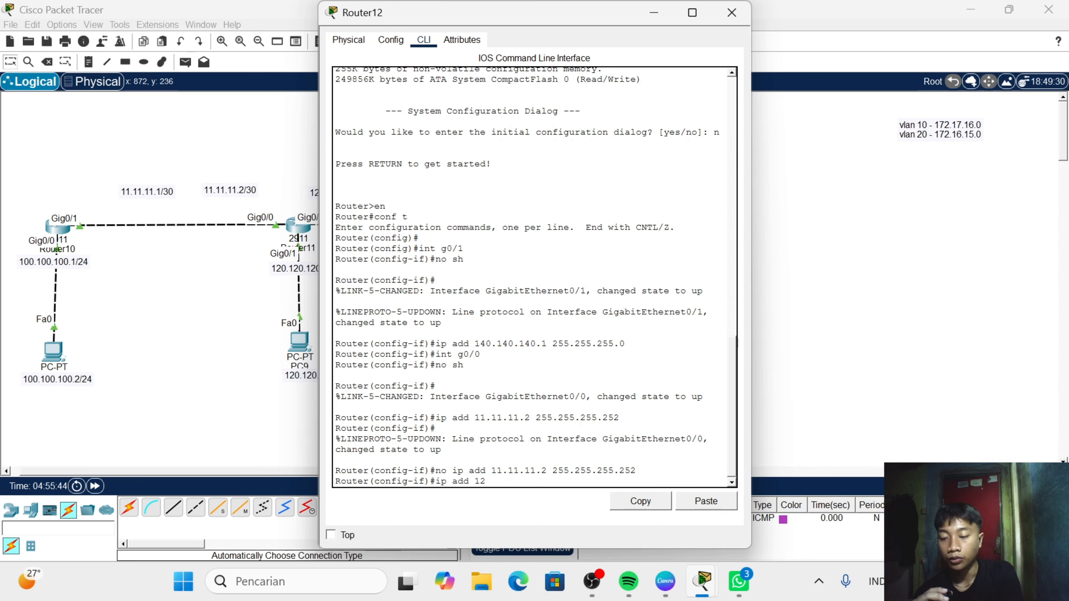
text(.12.1)
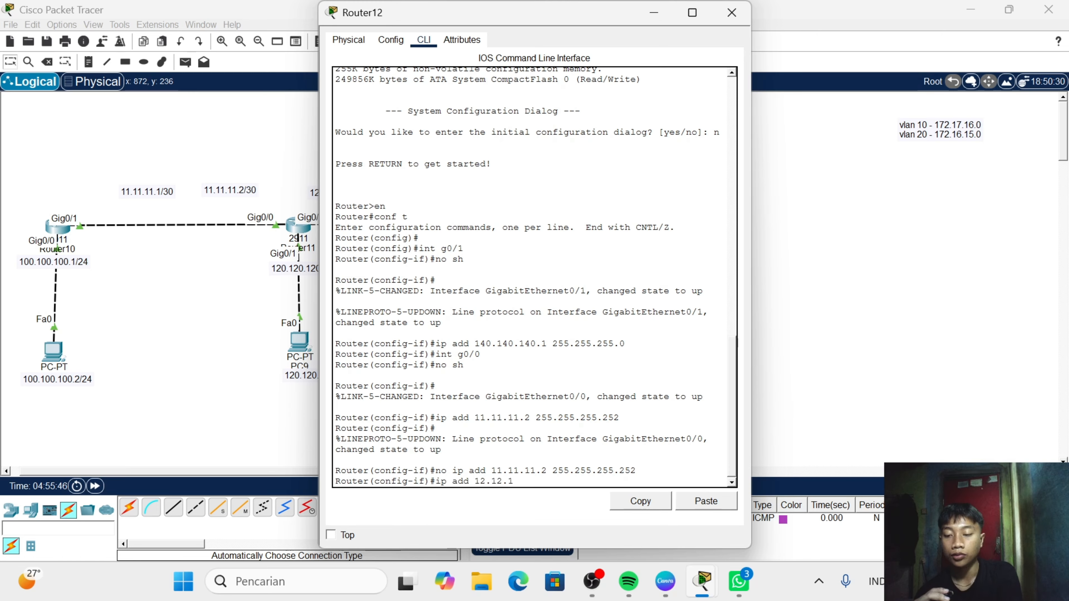
text(2.)
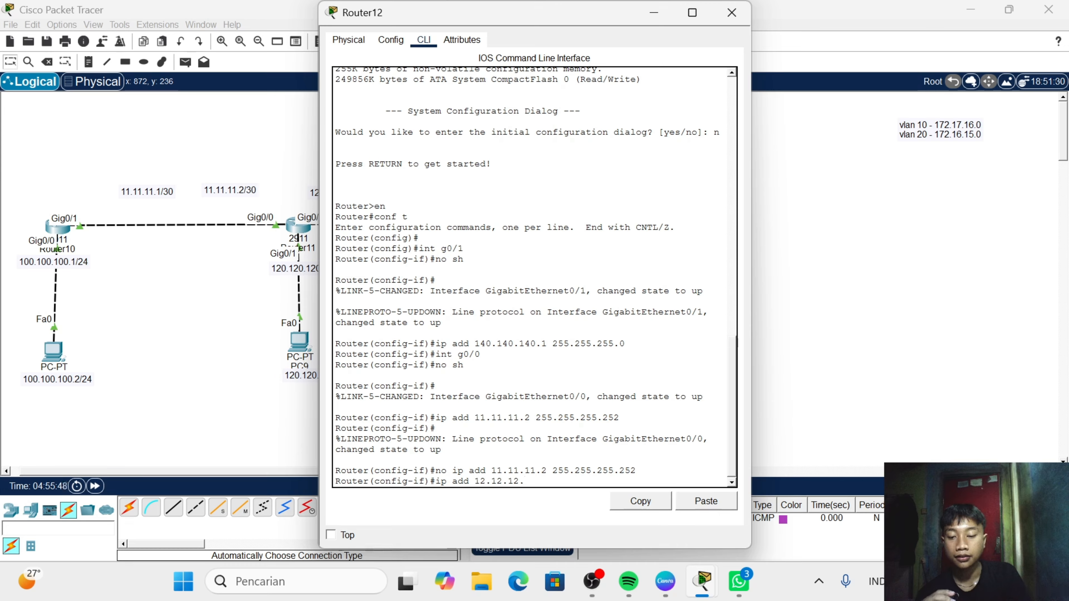
text(2)
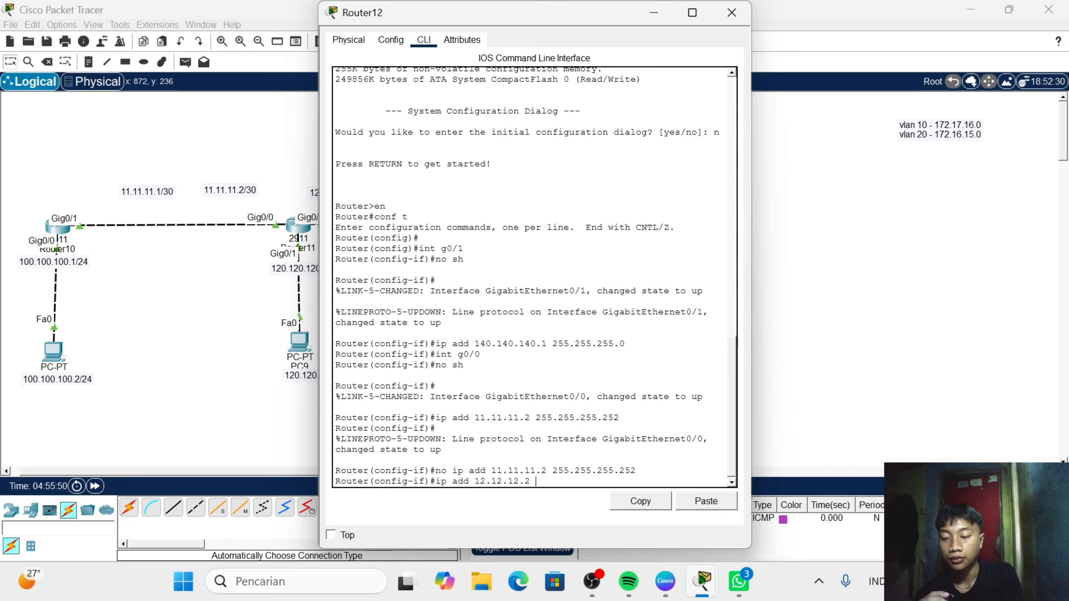
text( 255.255.)
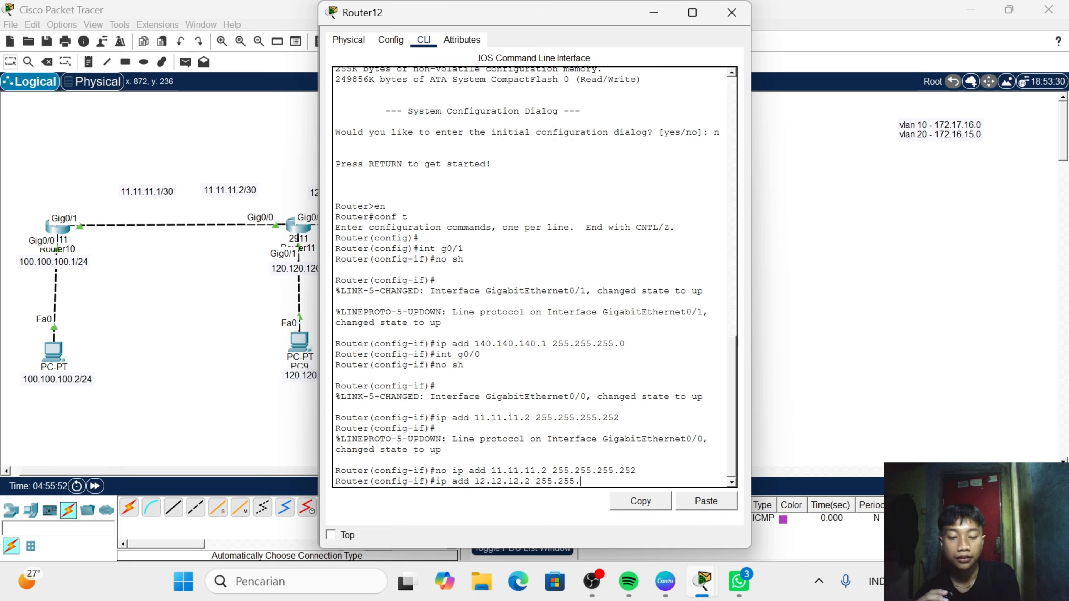
text(255)
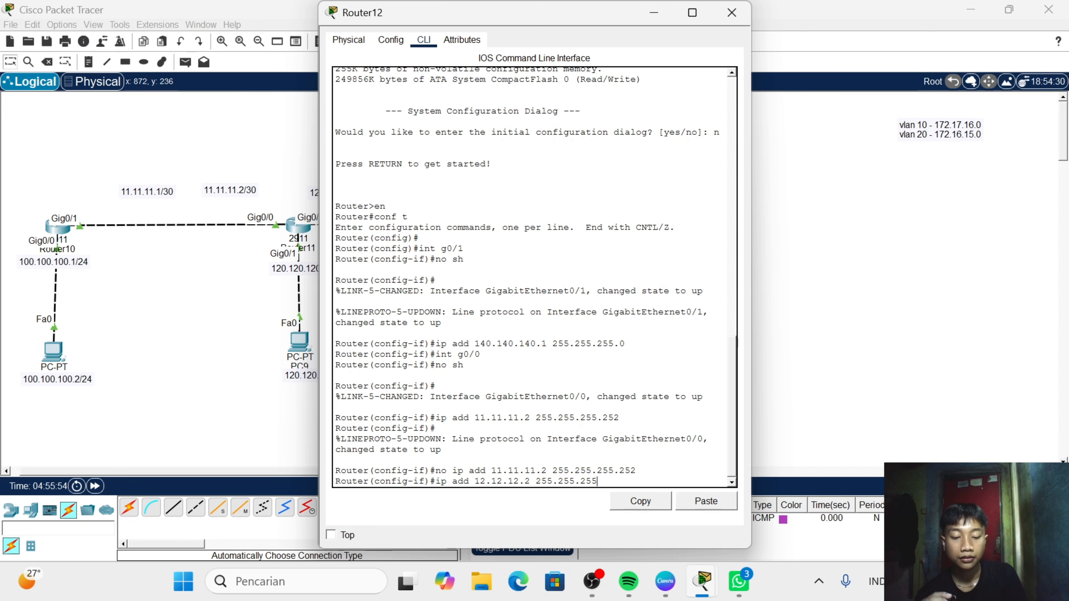
text(.252)
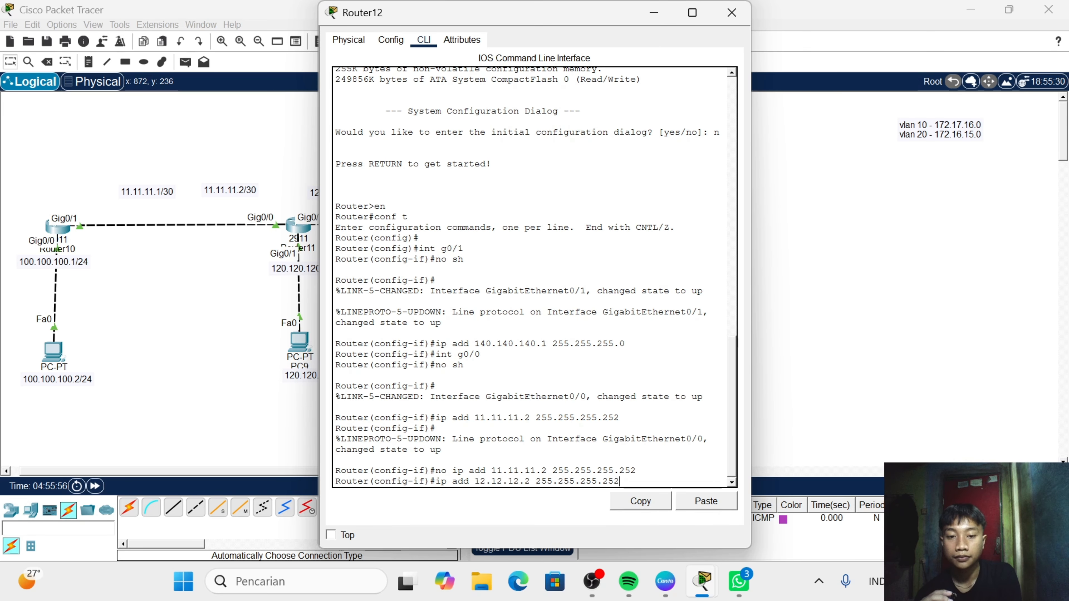
key(Return)
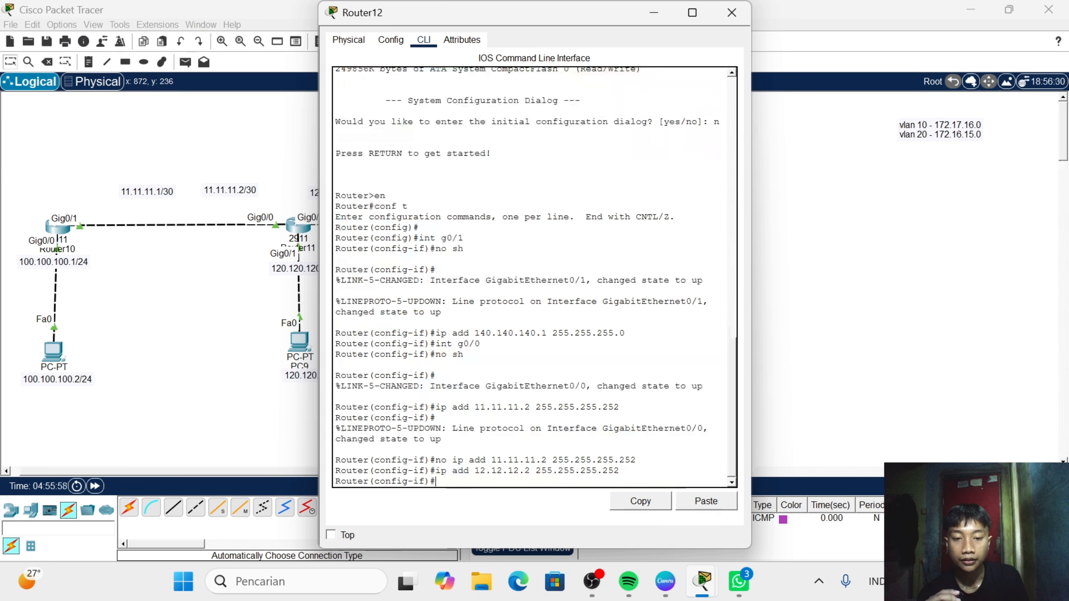
click(731, 12)
- Open Router11's command line and assign IP address 12.12.12.1 with mask 255.255.255.252 to its g0/2 interface
click(299, 225)
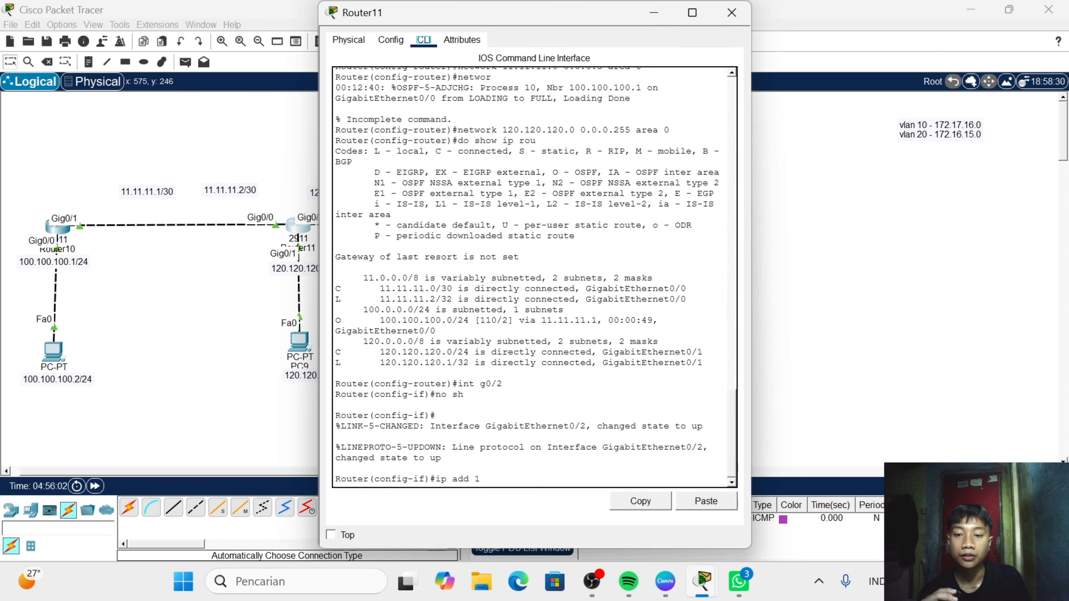
text(2.132)
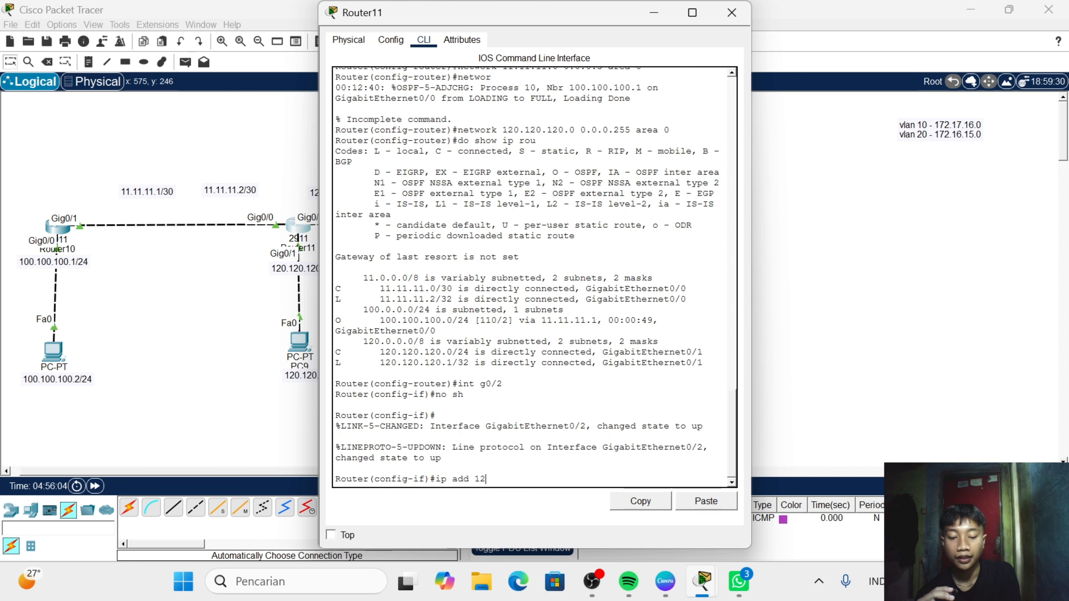
key(BackSpace)
key(BackSpace)
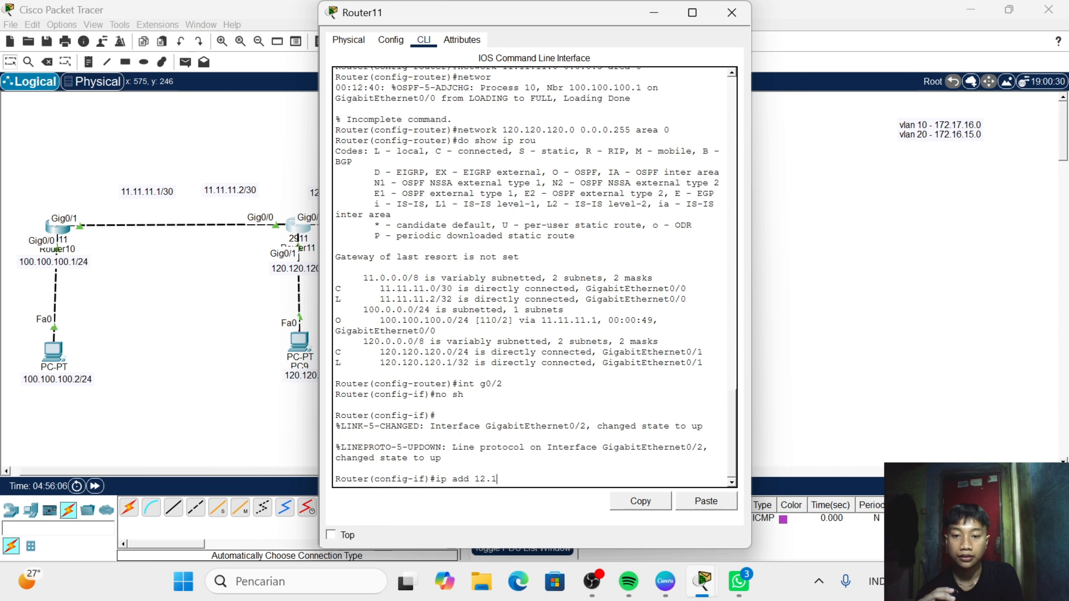
text(2.12.12.)
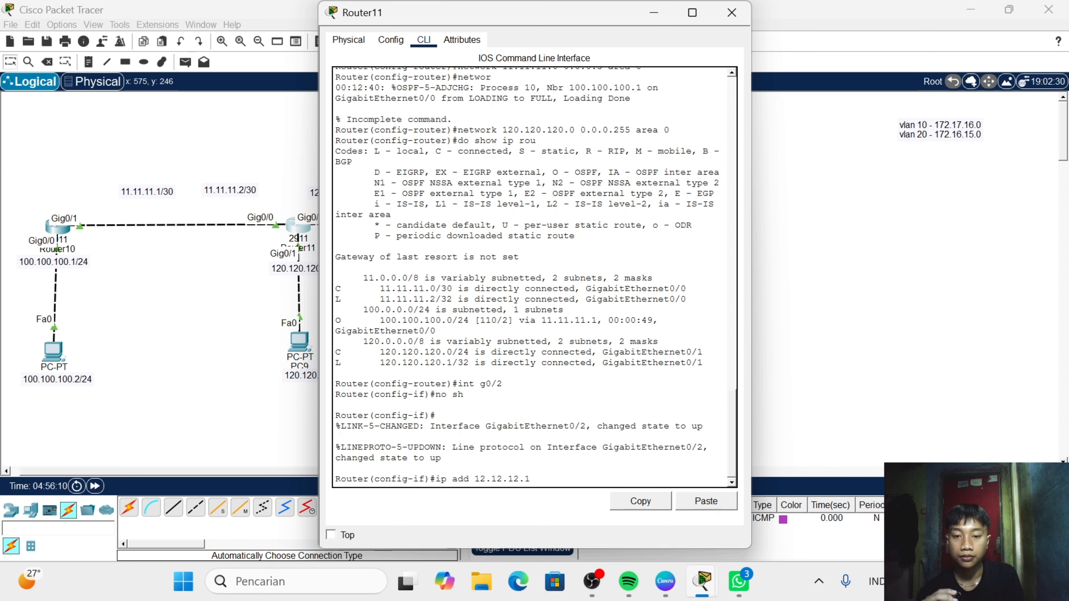
text(1 255.2)
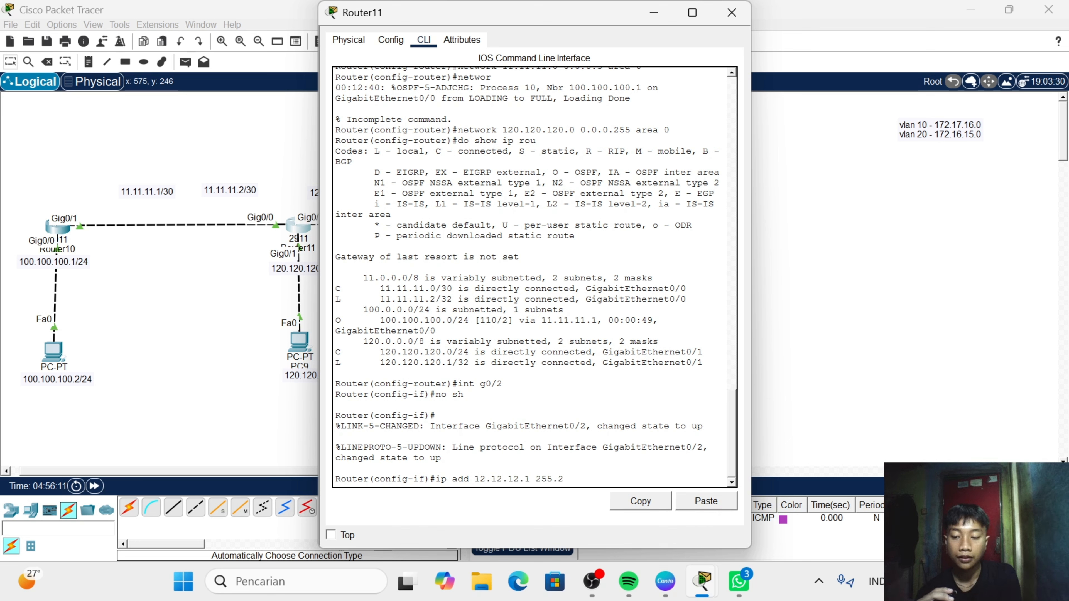
text(55.255)
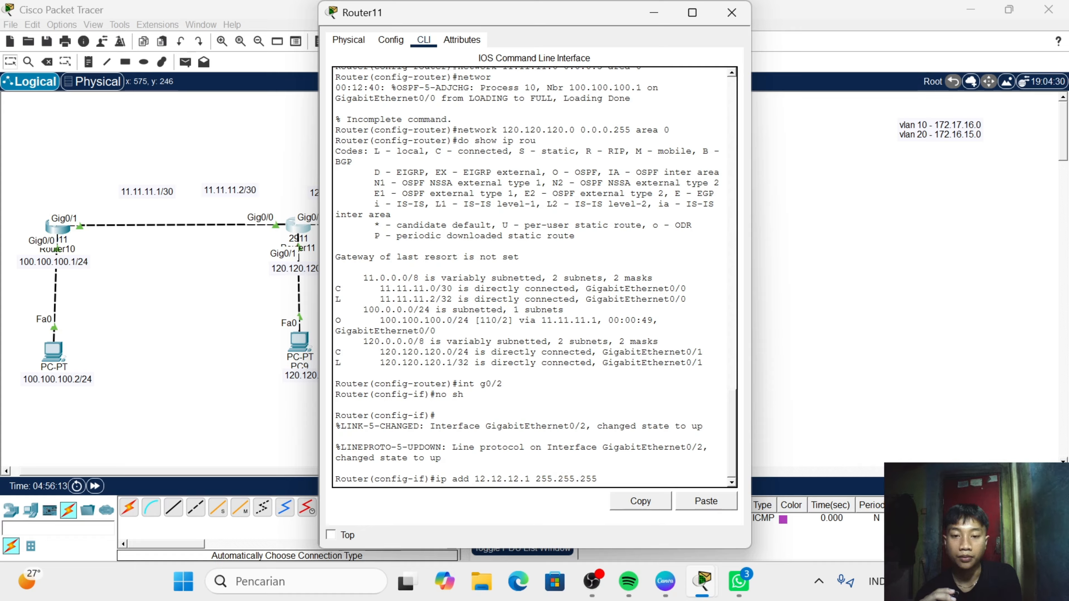
text(.252)
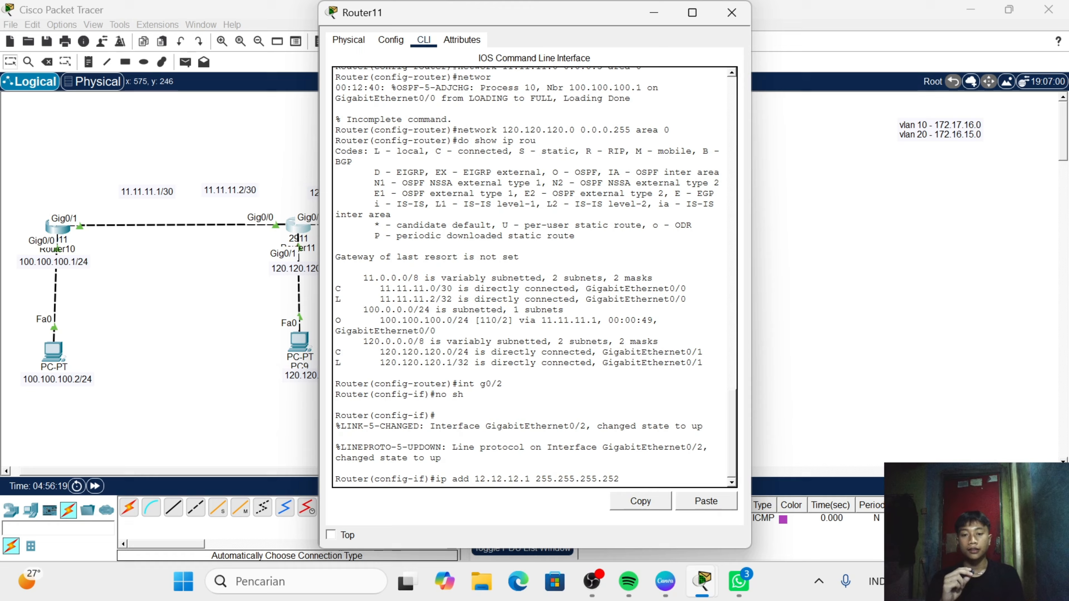
key(Return)
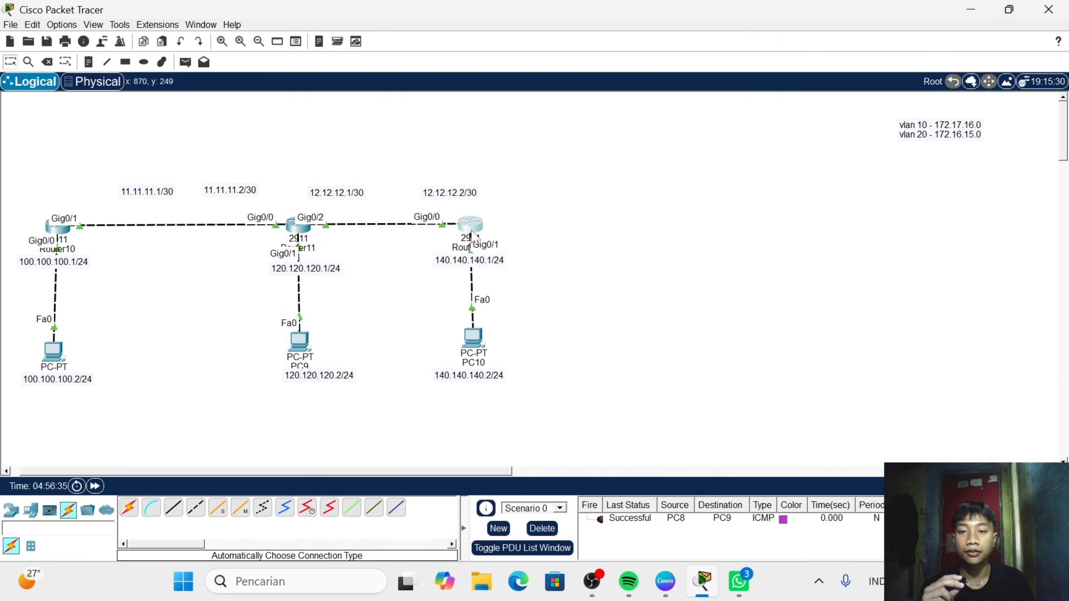
- Reopen Router12's command line, exit interface configuration and start OSPF process 20 with router ospf 20
click(467, 236)
click(468, 495)
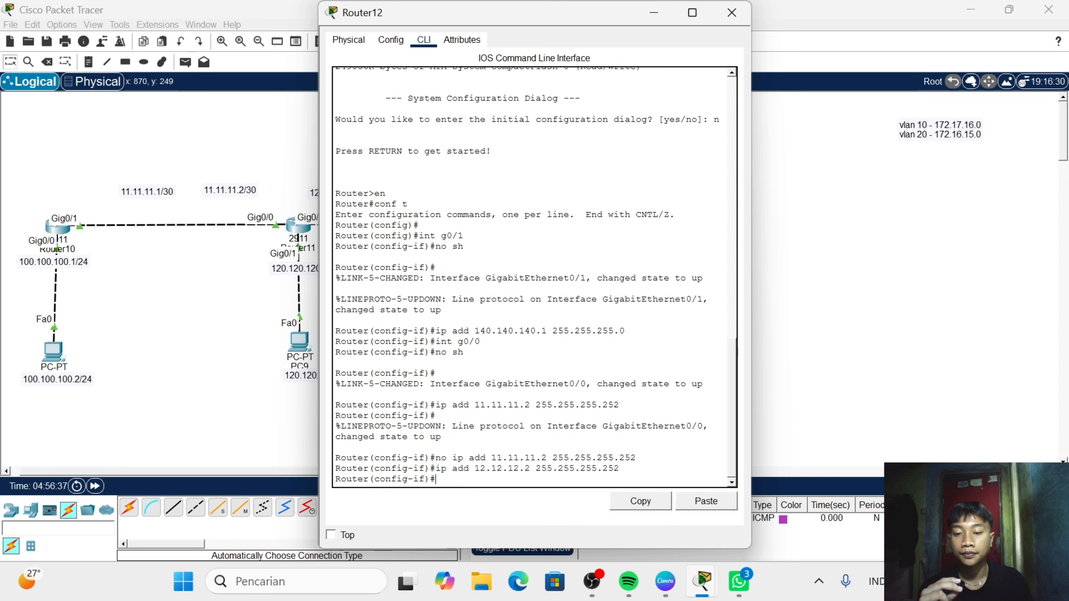
text(ex)
key(Return)
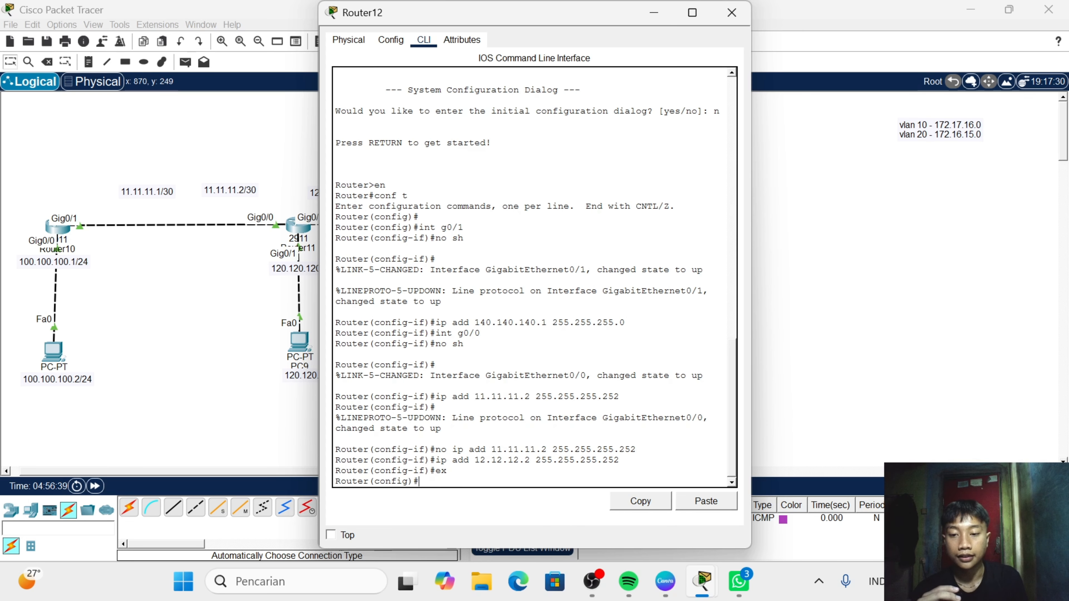
text(ro)
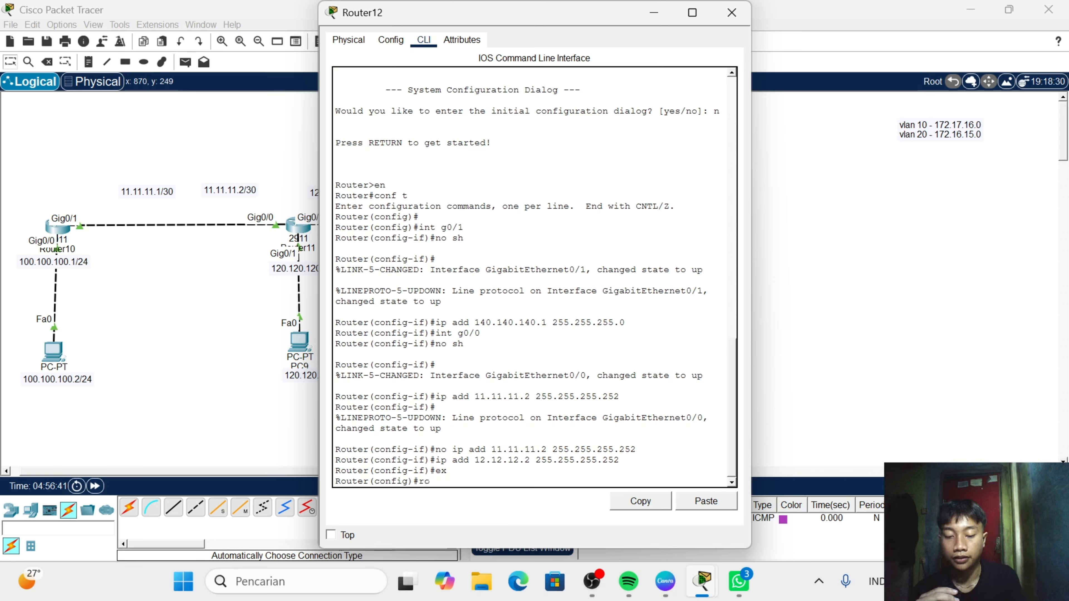
text(uter)
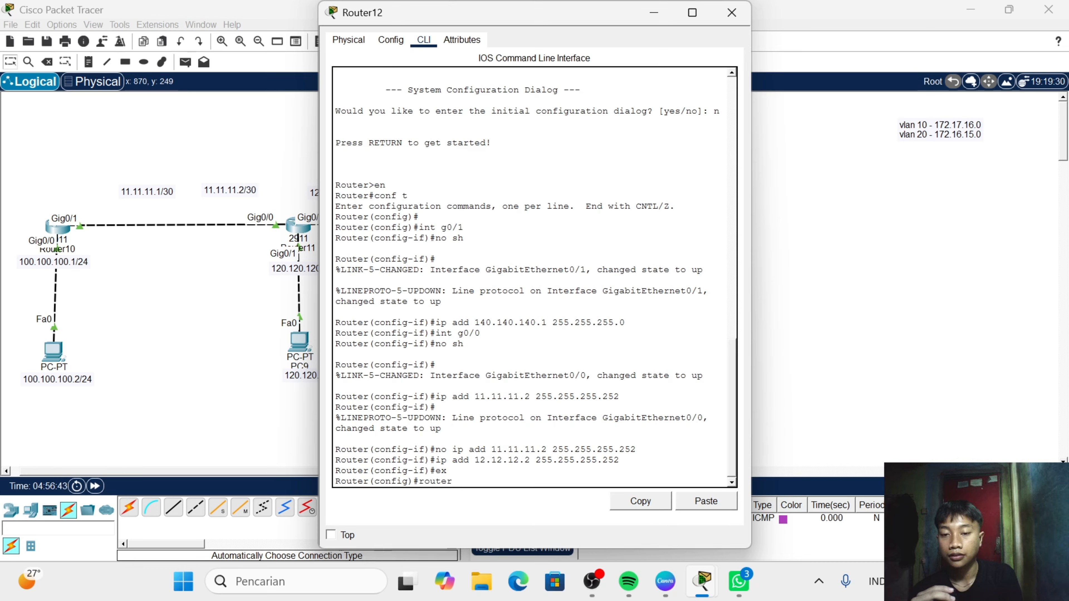
text( osp)
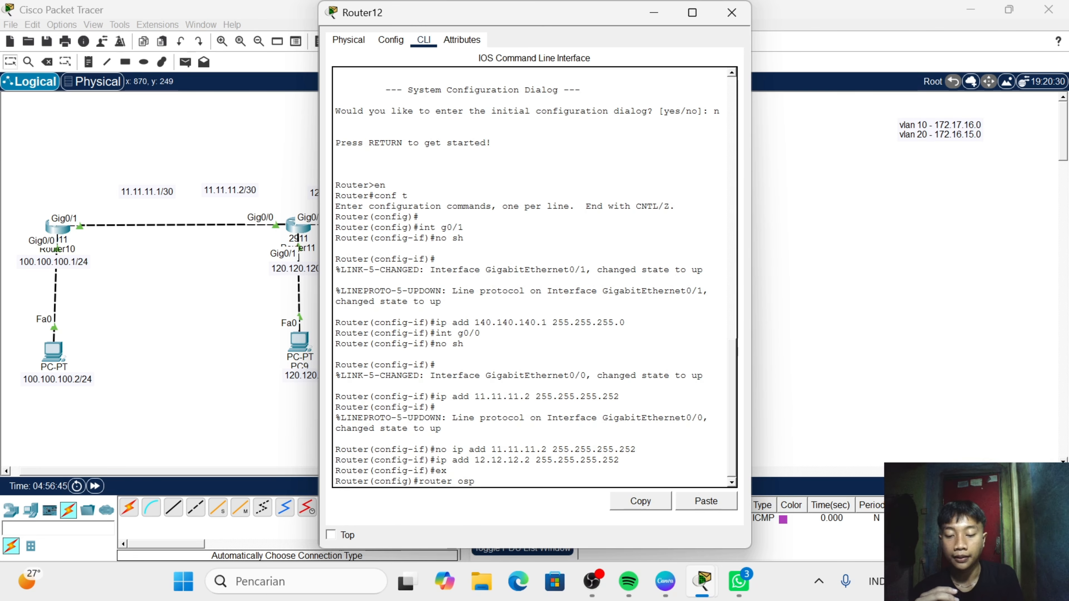
text(f)
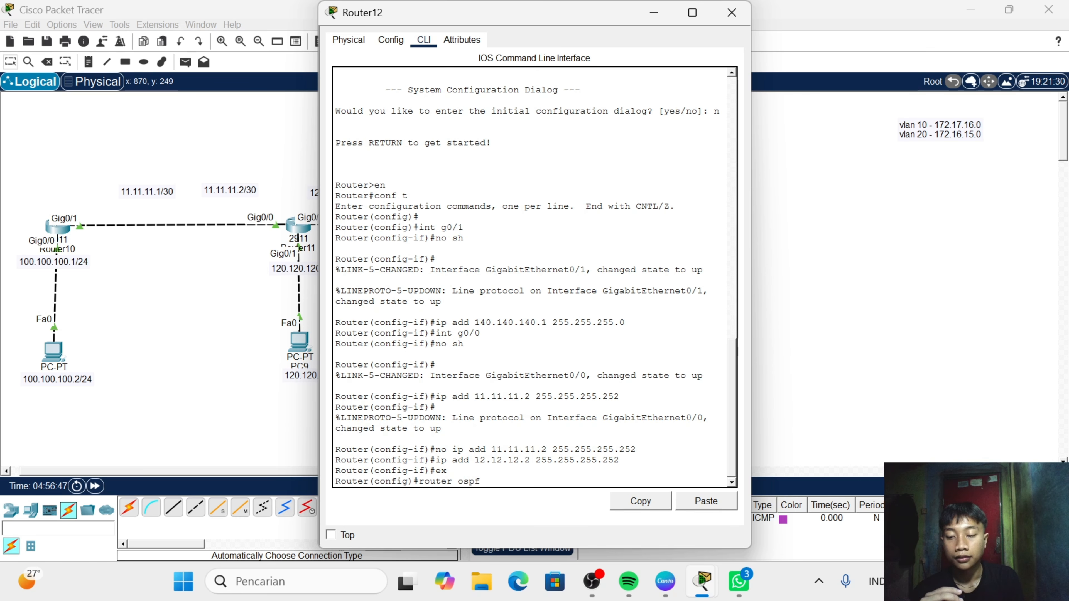
text( 20)
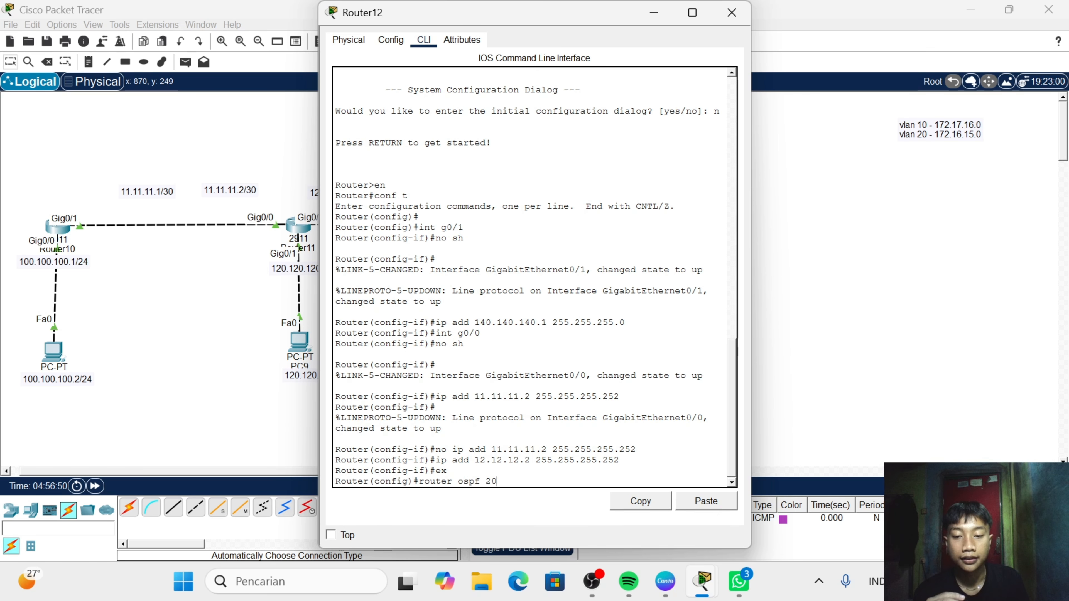
key(Return)
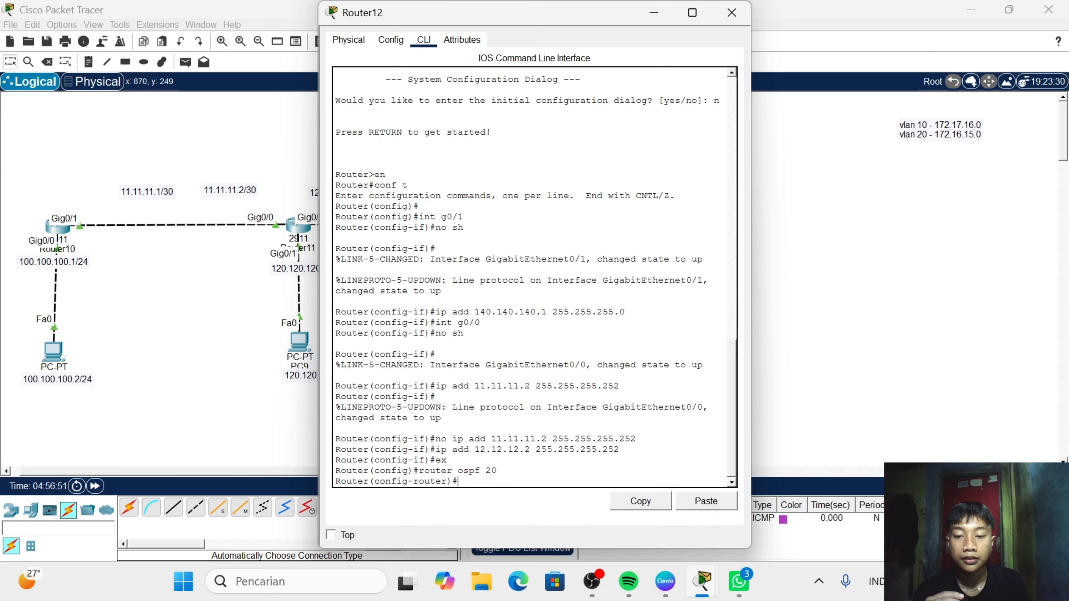
- Try to advertise network 12.12.12.0 with wildcard mask 0.0.0.3 in Router12's OSPF process without specifying an area
text(ne)
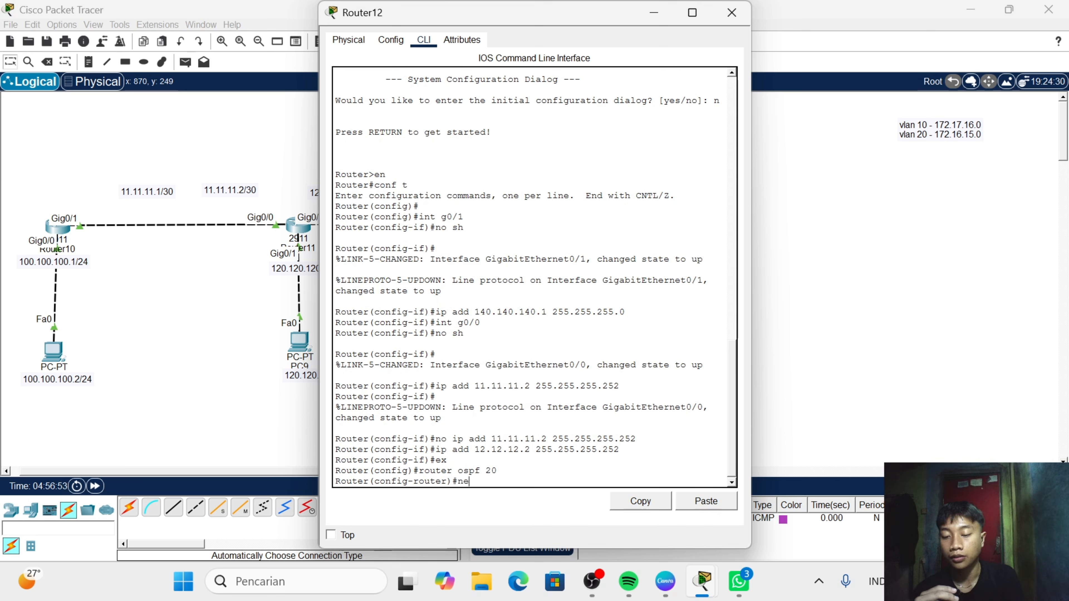
text(twork )
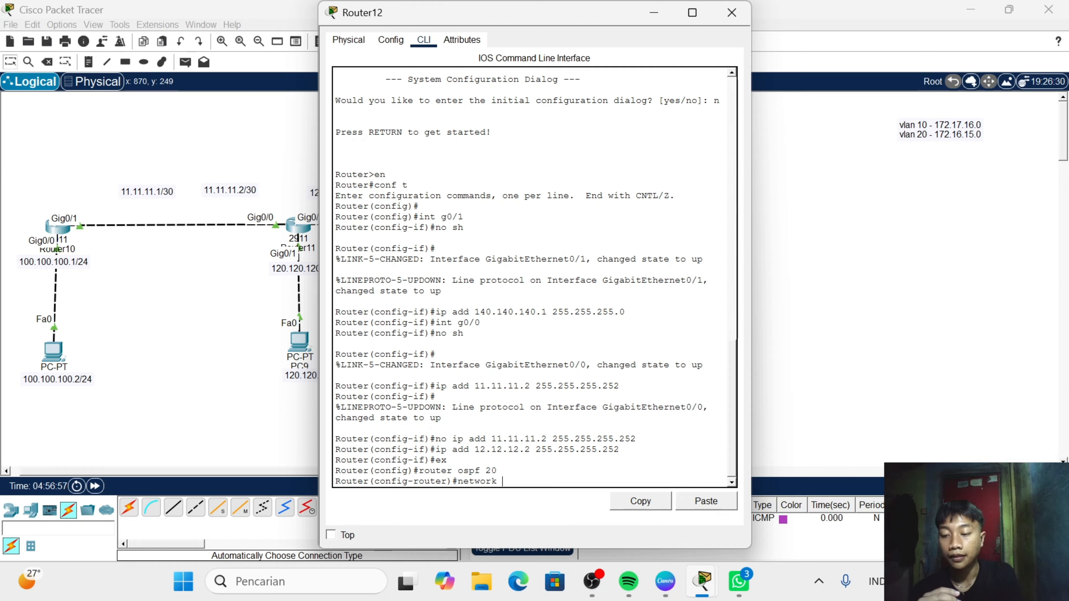
text(12.)
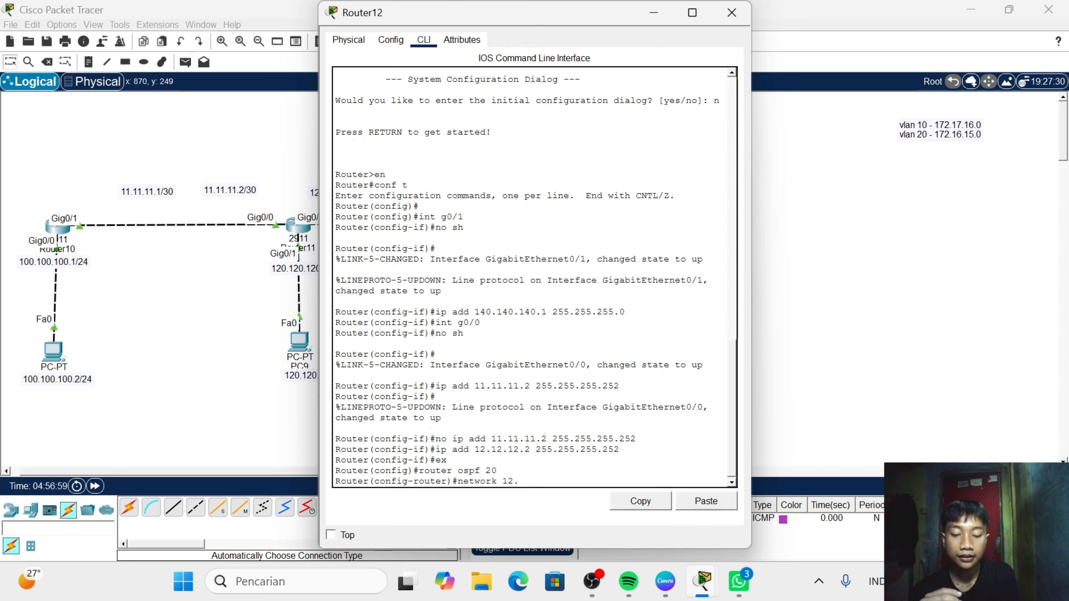
text(12.12)
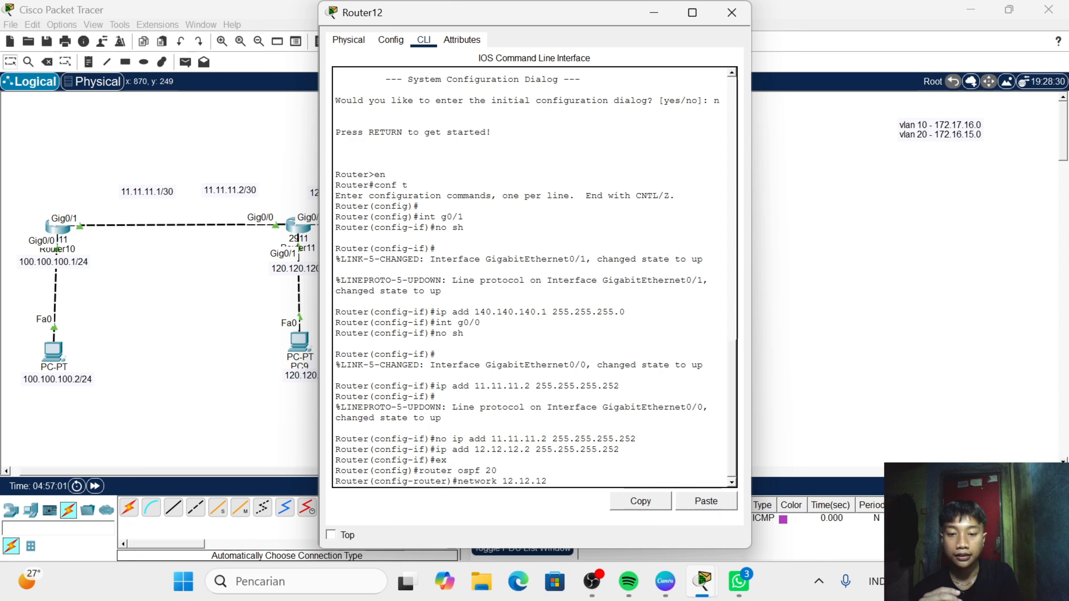
text(.0 0)
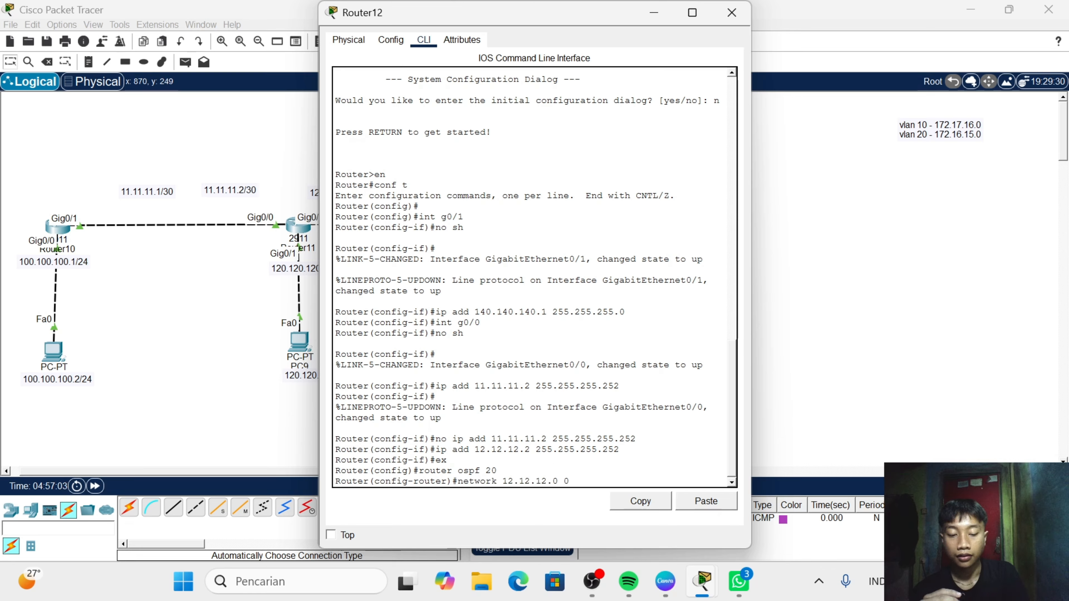
text(.0.0.3)
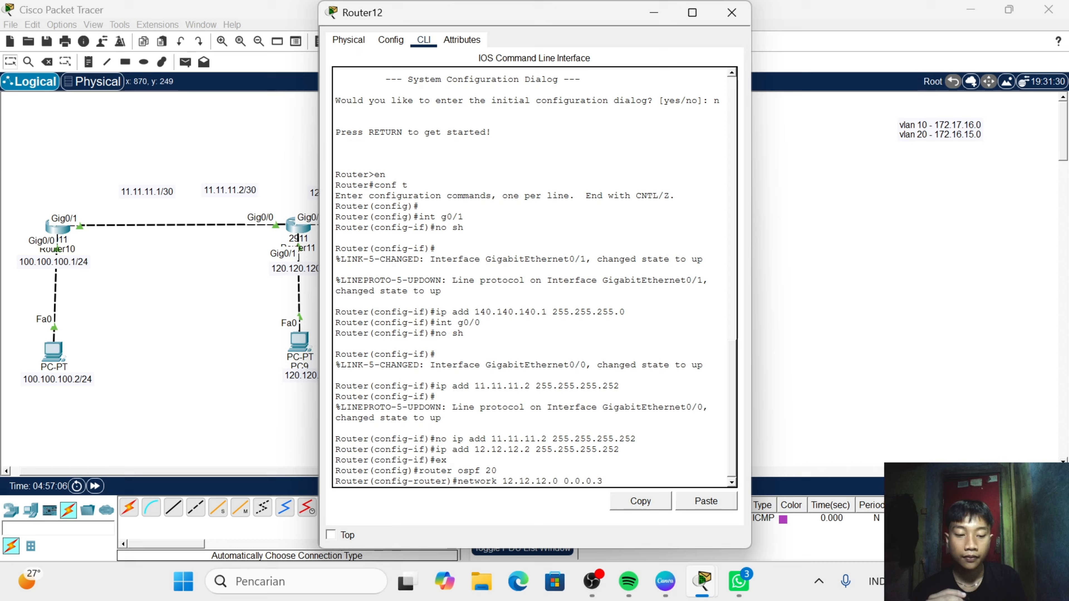
key(Return)
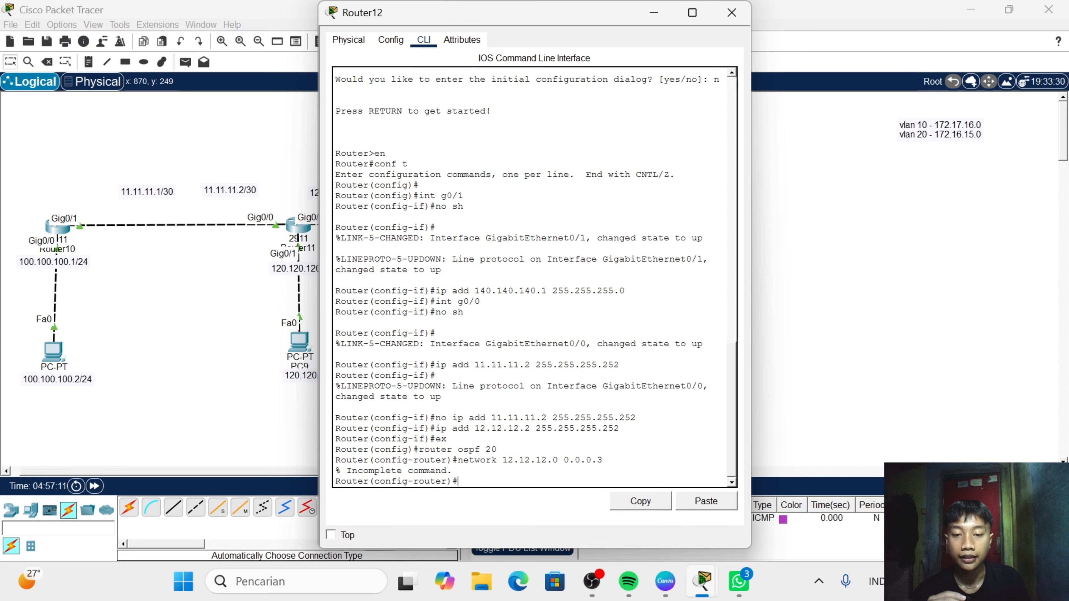
- Advertise network 12.12.12.0 with wildcard mask 0.0.0.3 in area 0 of Router12's OSPF process, reusing the incomplete network command
drag(603, 460, 458, 460)
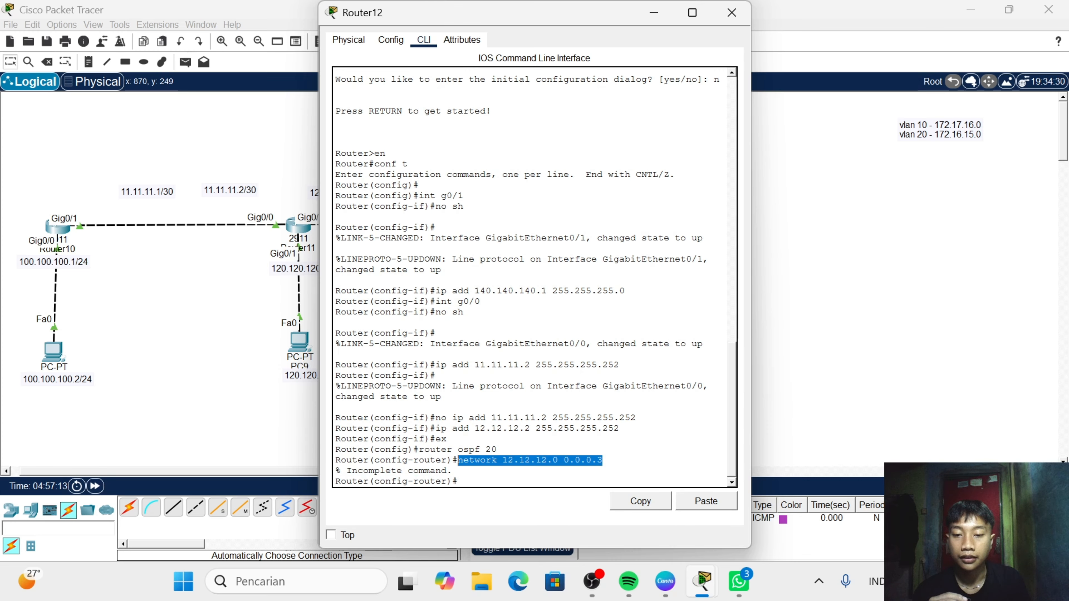
click(634, 512)
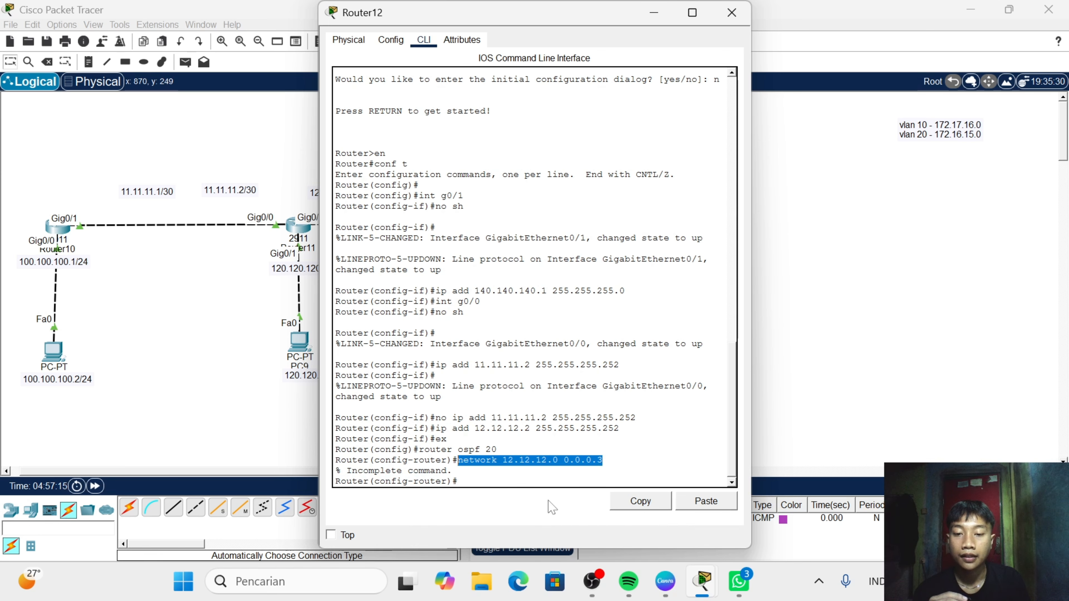
click(484, 481)
click(701, 502)
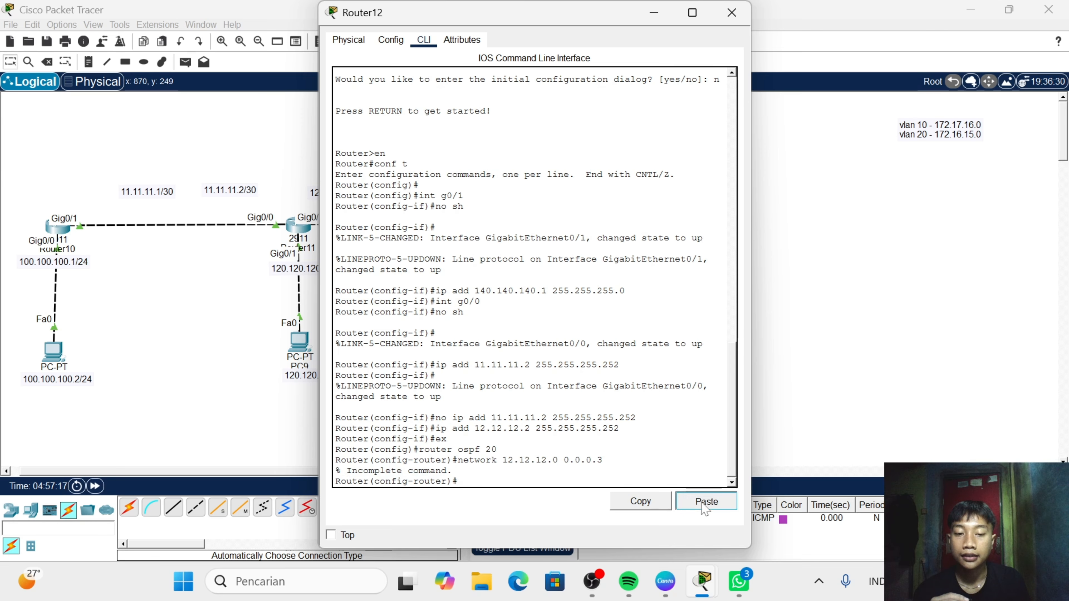
text(are)
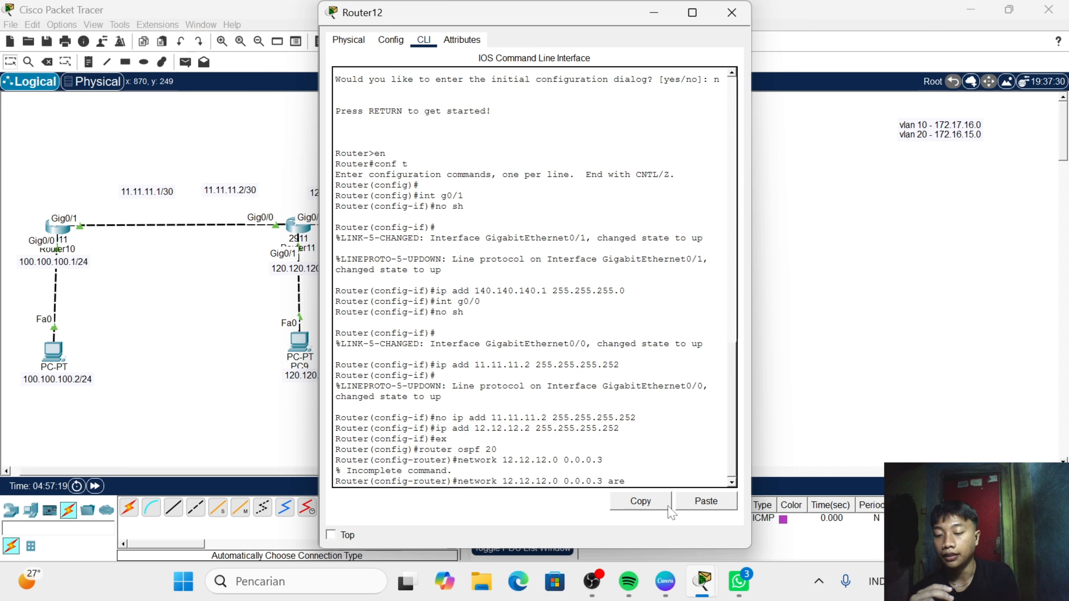
text(a 0)
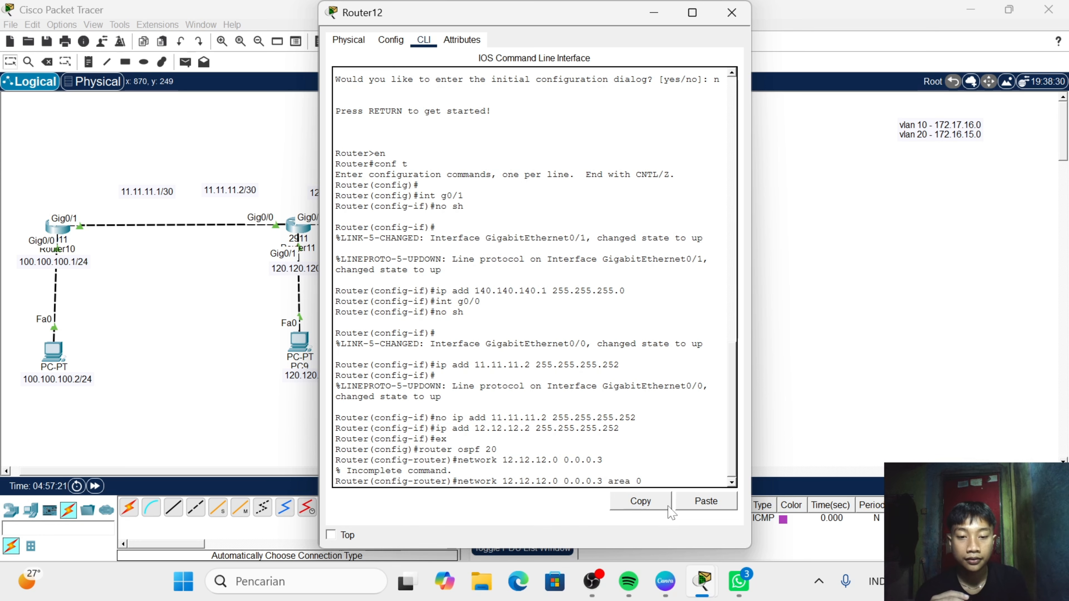
key(Return)
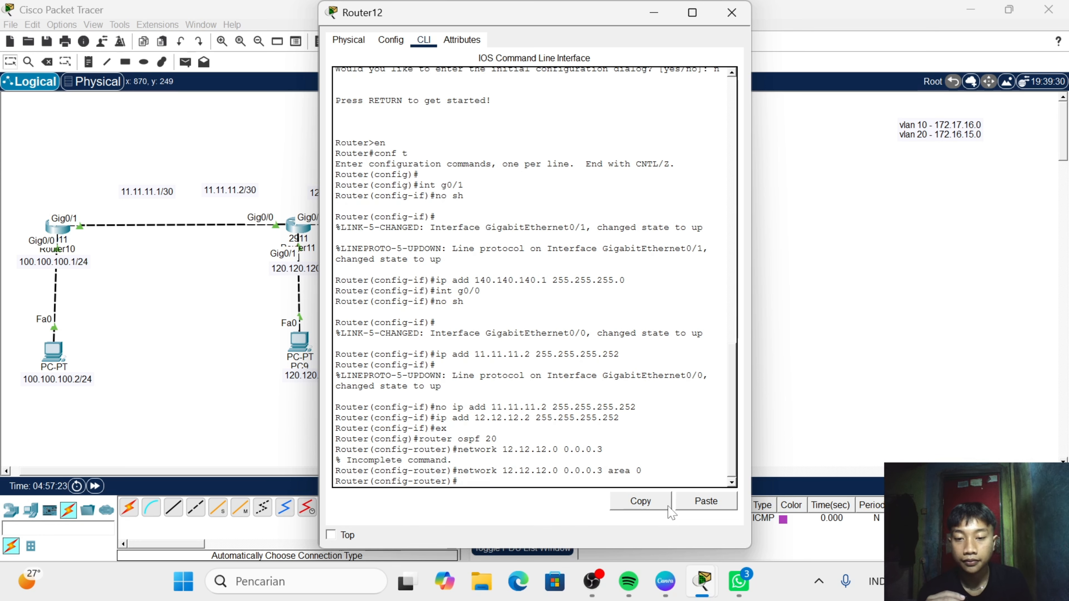
- Advertise network 140.140.140.0 with wildcard mask 0.0.0.255 in area 0 on Router12 and close the router's window
text(network)
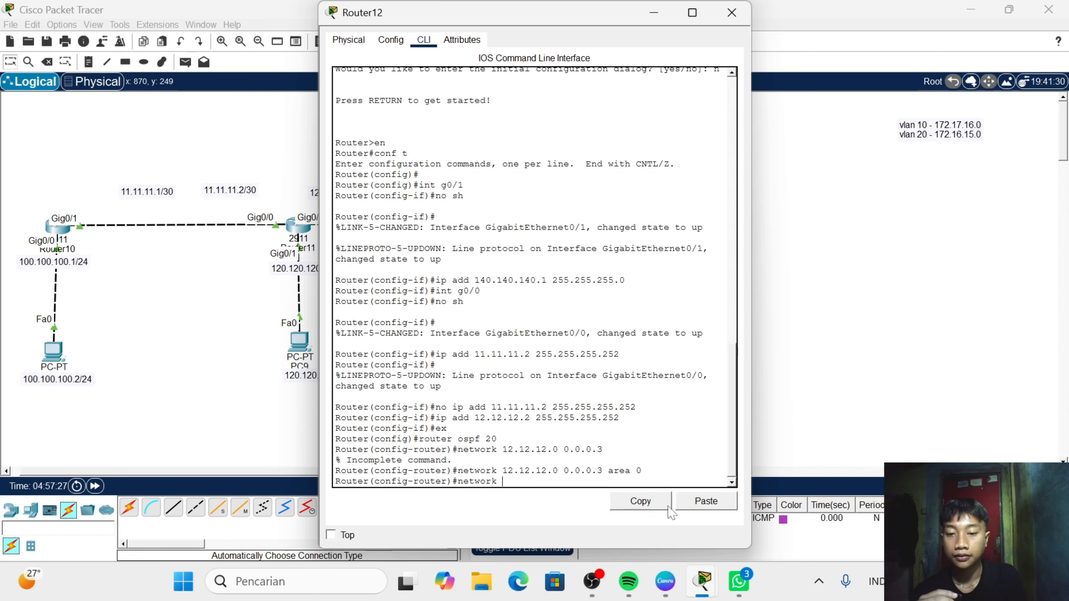
text( 140.1)
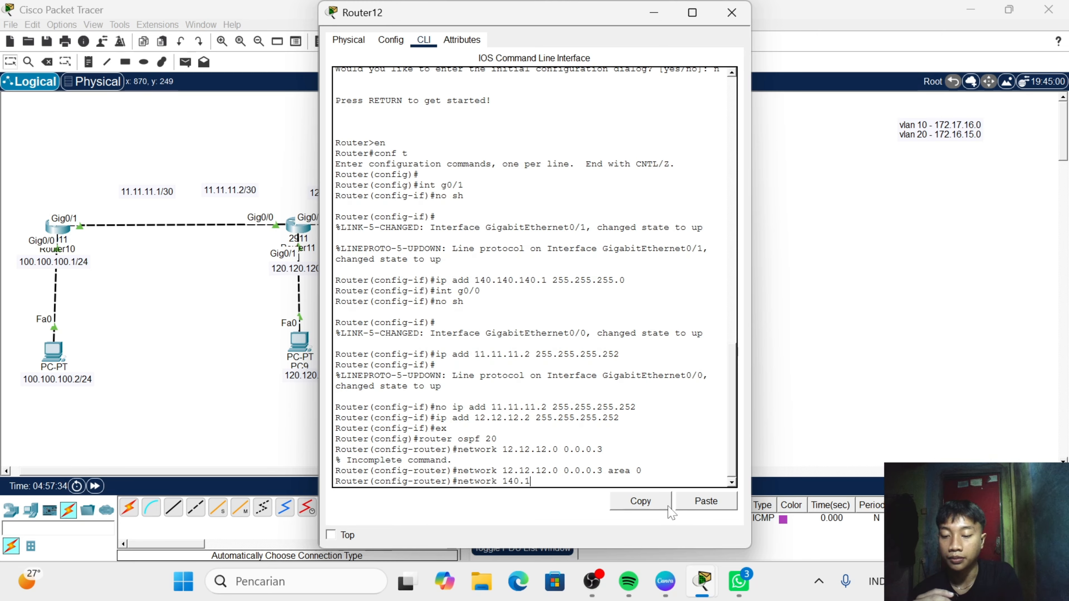
text(40.140)
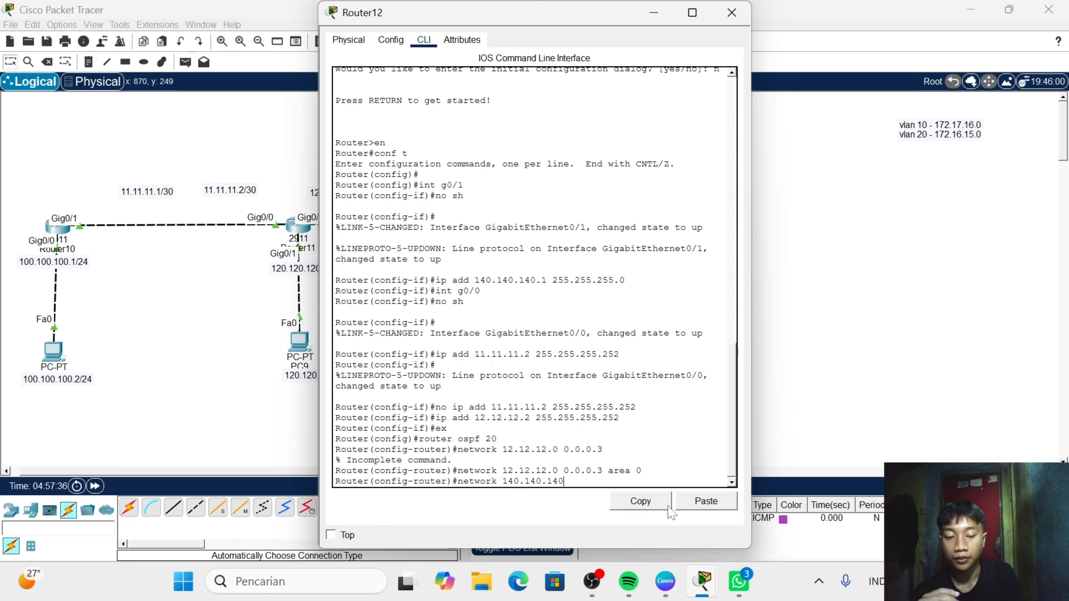
text(.0 )
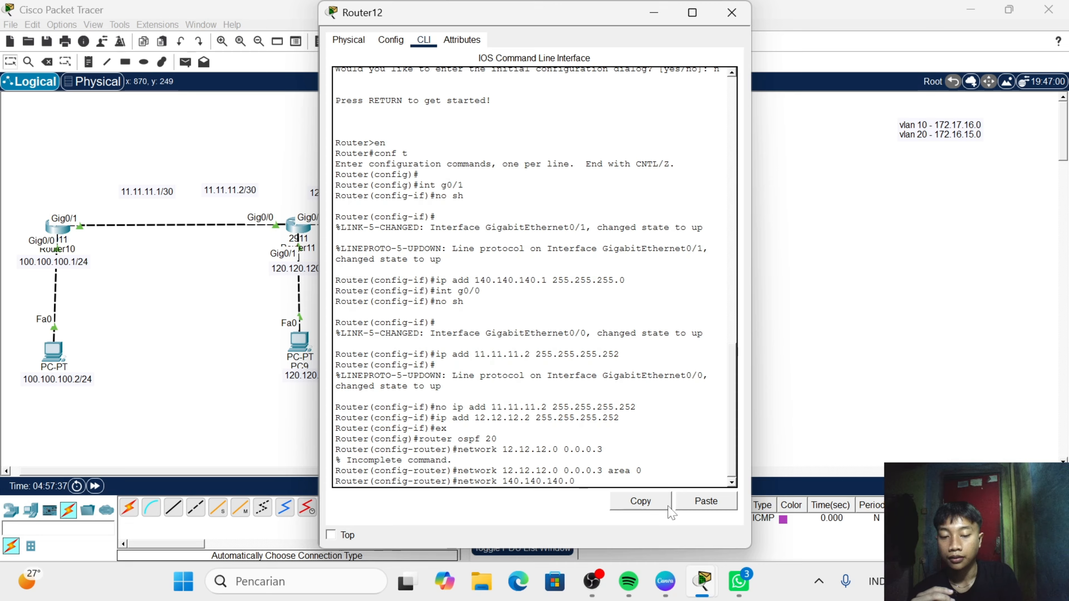
text(0.0.0)
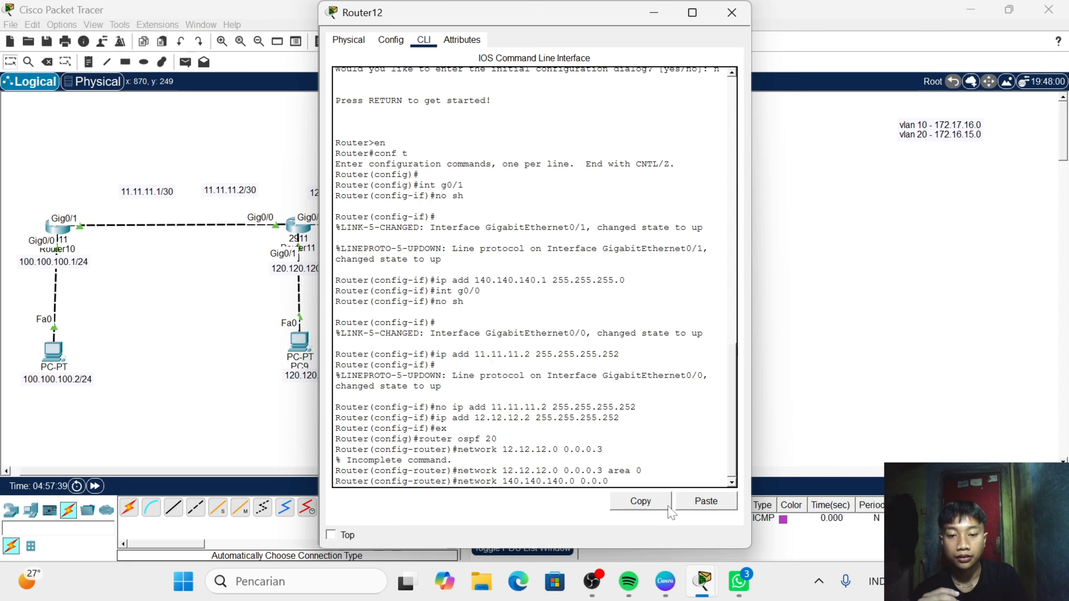
text(.)
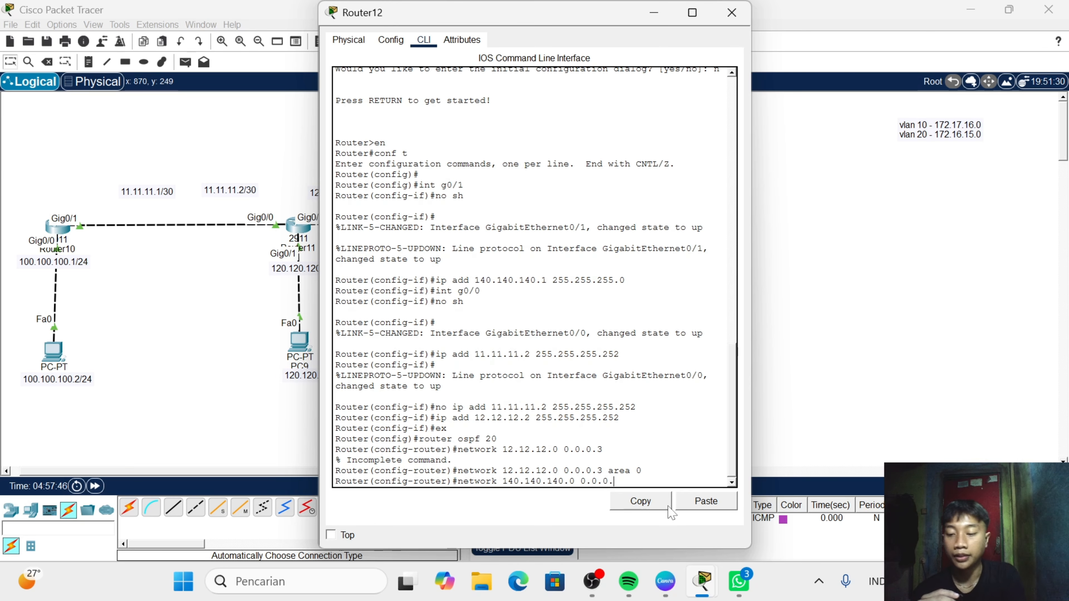
text(255)
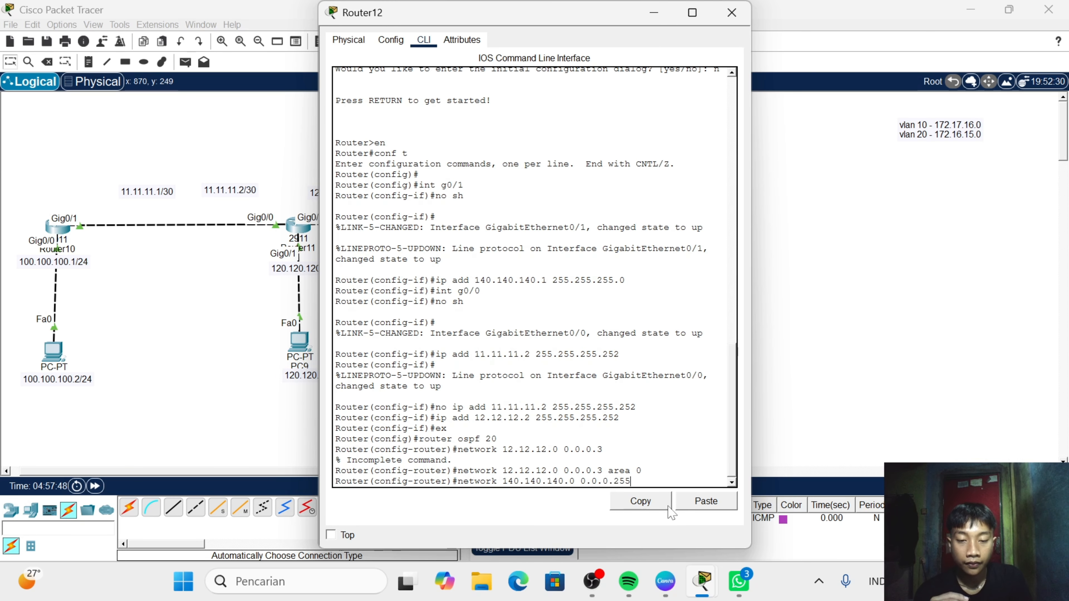
text( area)
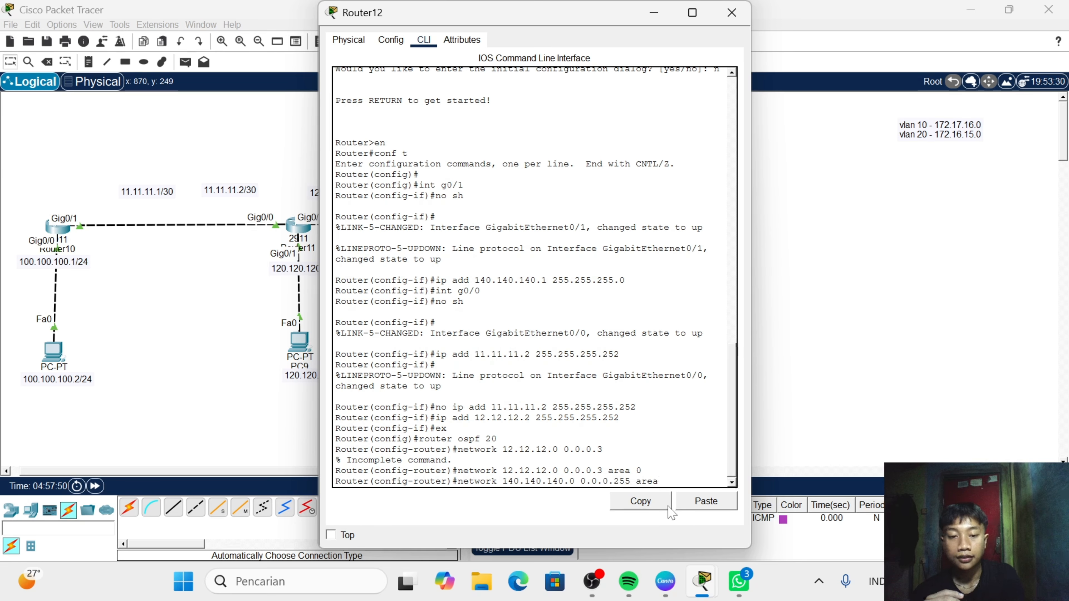
text( 0)
key(Return)
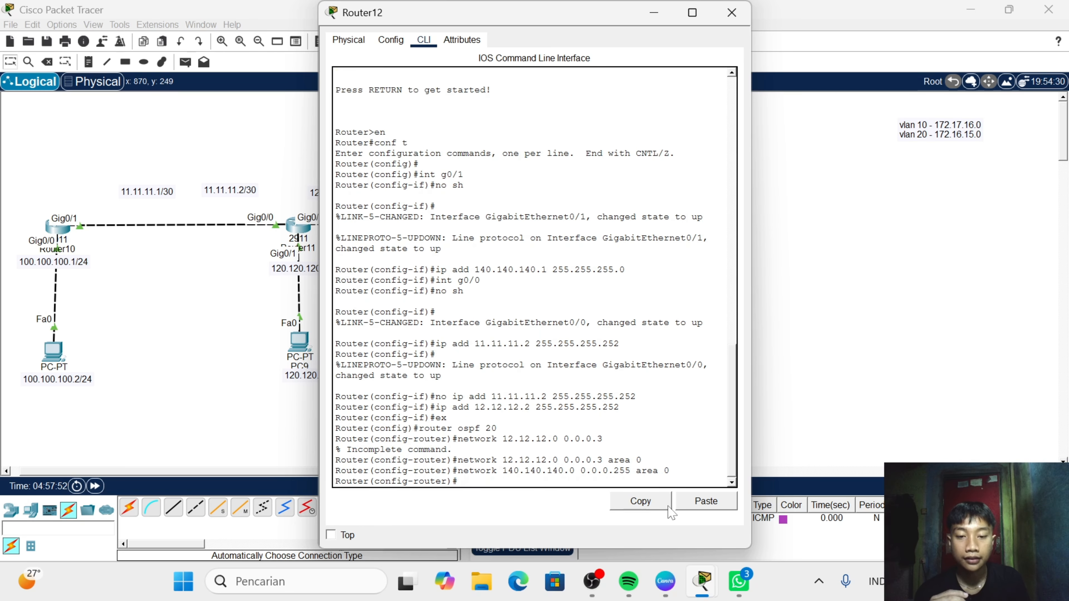
click(731, 12)
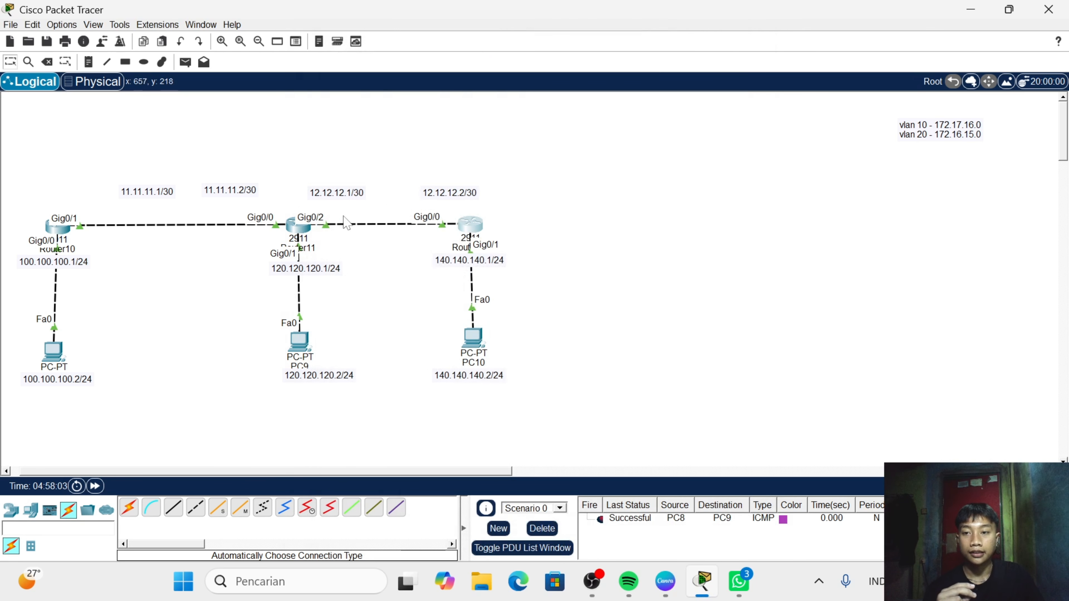
- Open Router11's command line, exit interface configuration and enter OSPF process 10 with router ospf 10
click(298, 226)
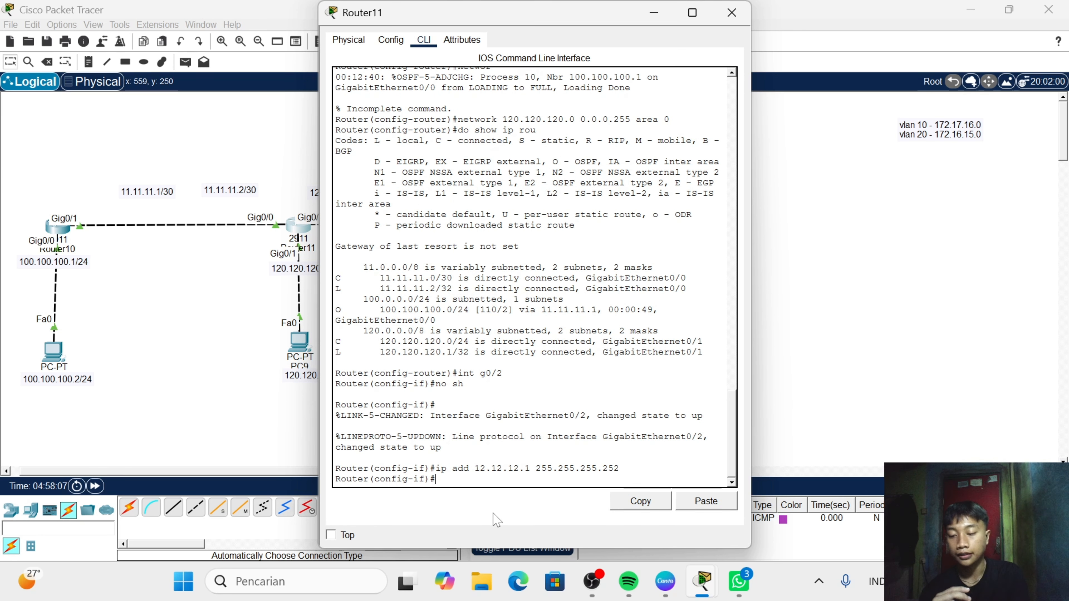
text(ex)
key(Return)
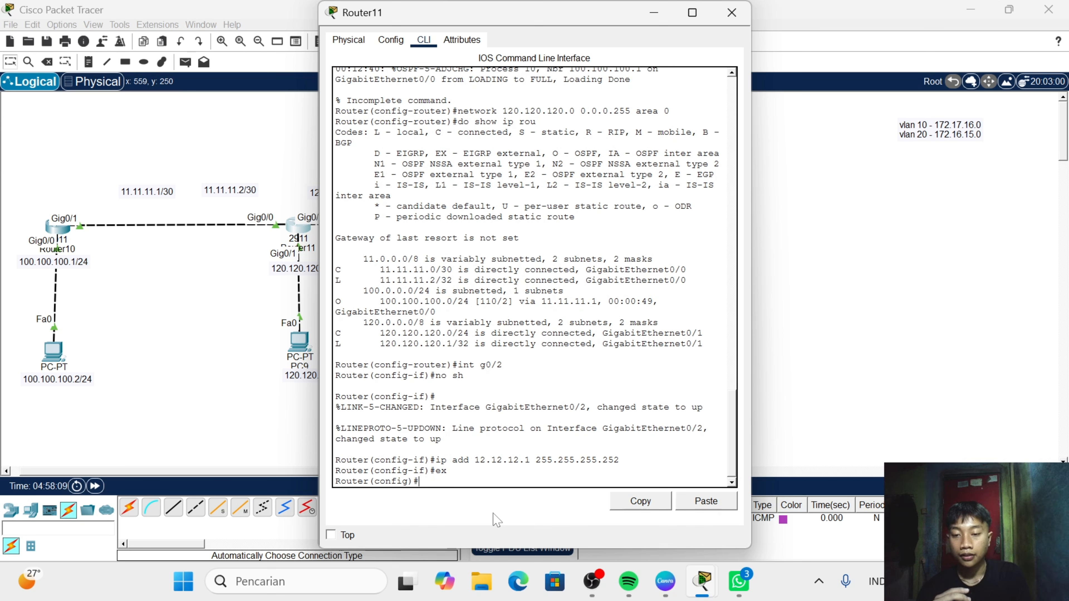
text(rou)
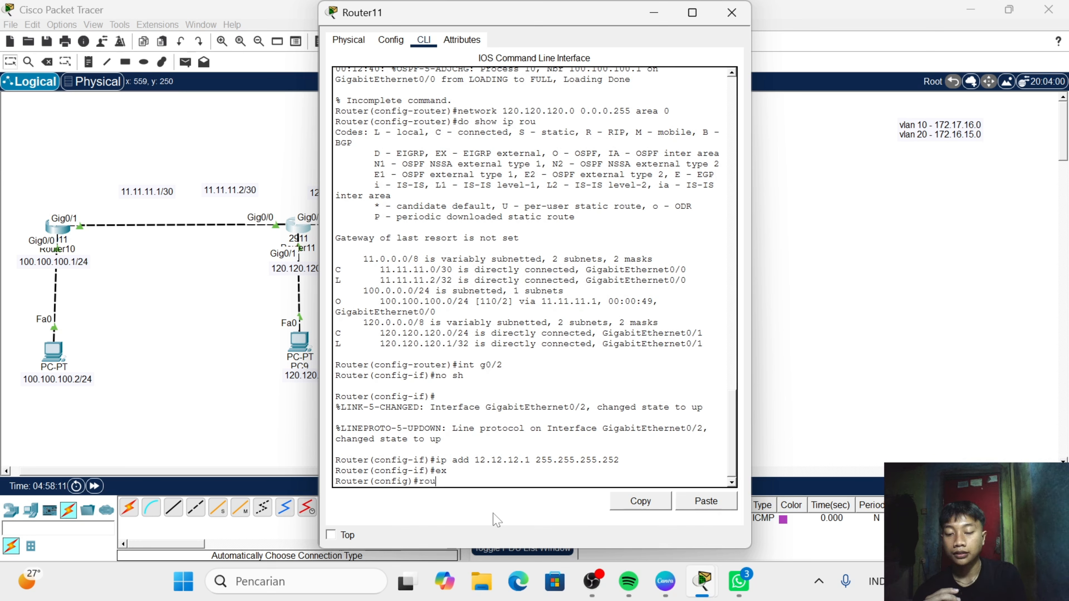
text(ter)
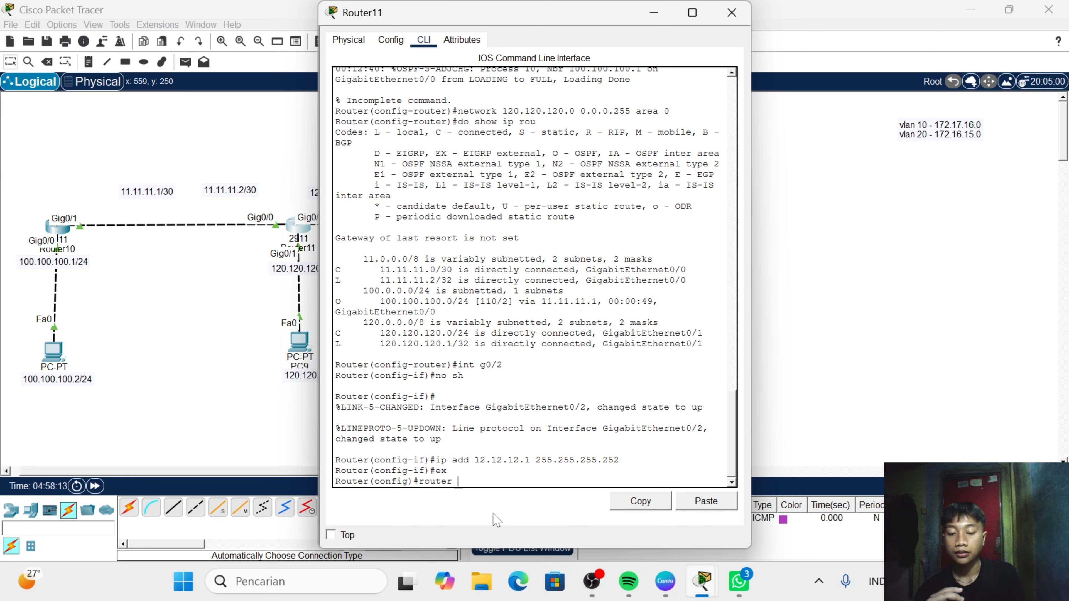
text( osp)
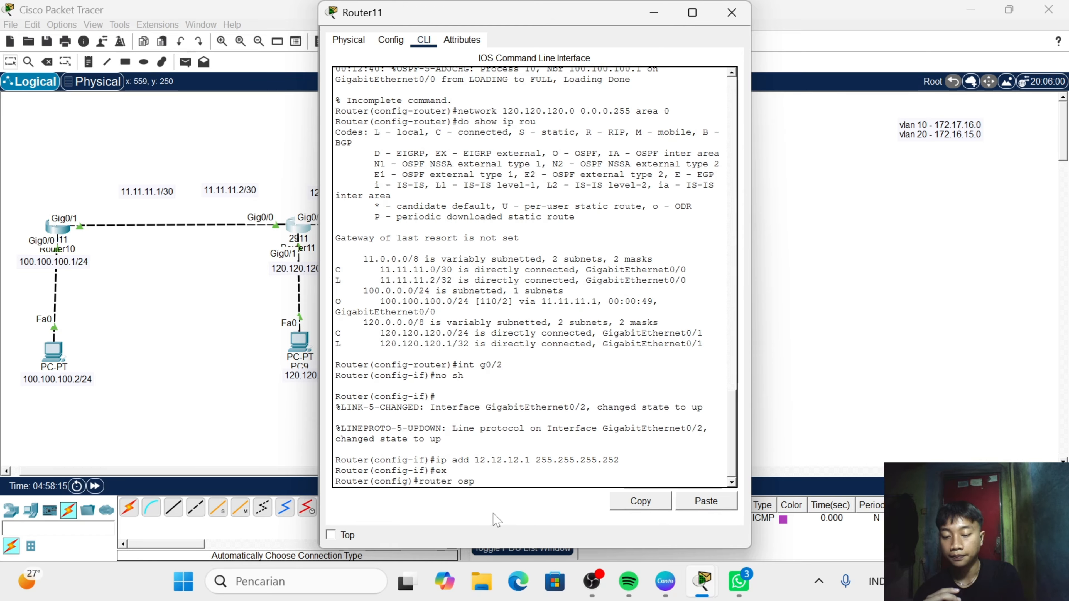
text(f)
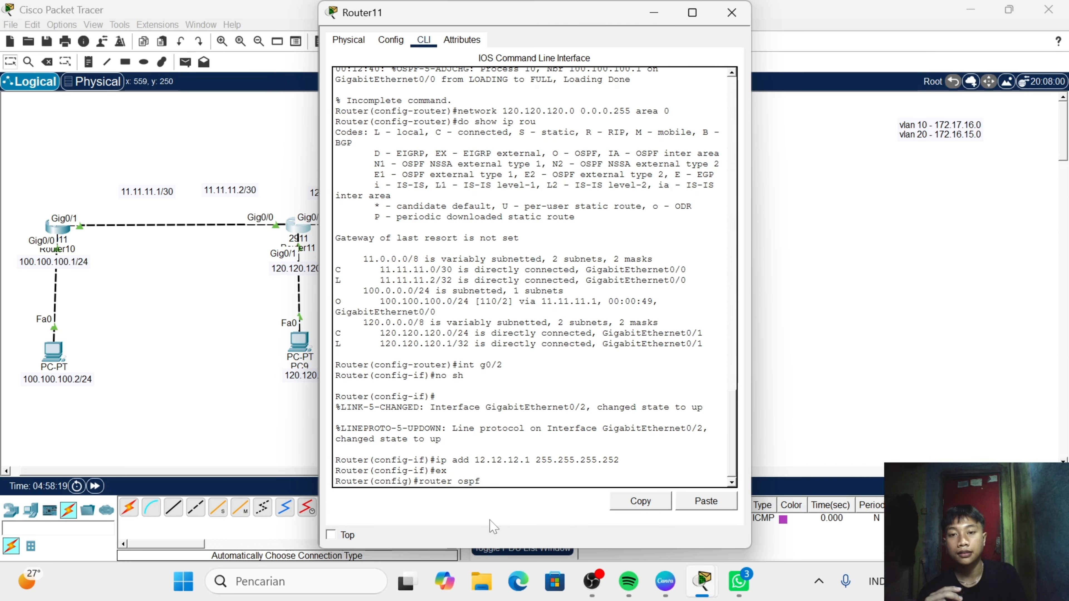
text( 10)
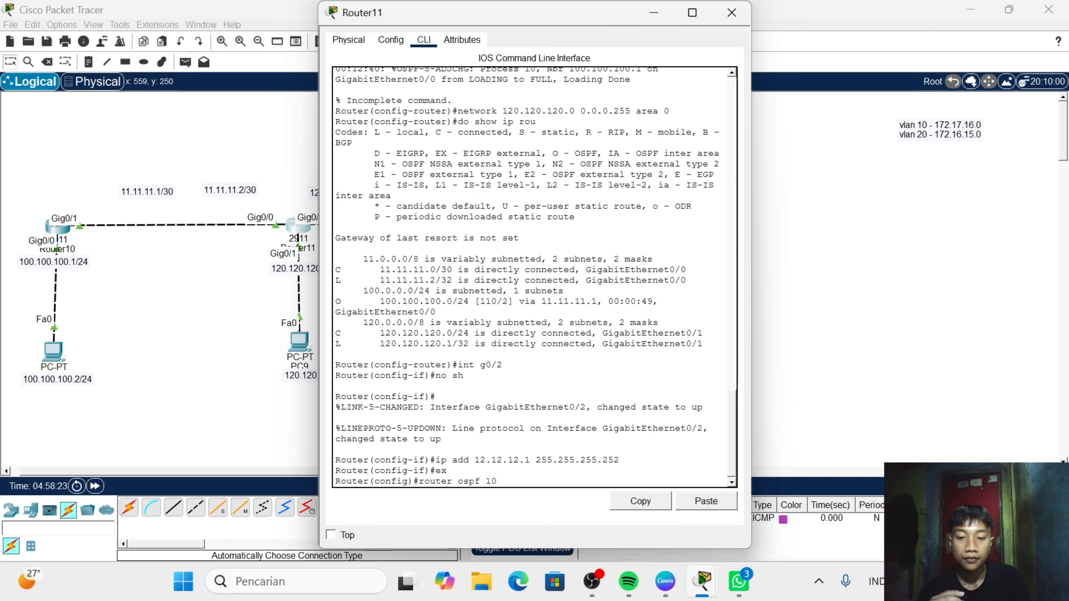
key(Return)
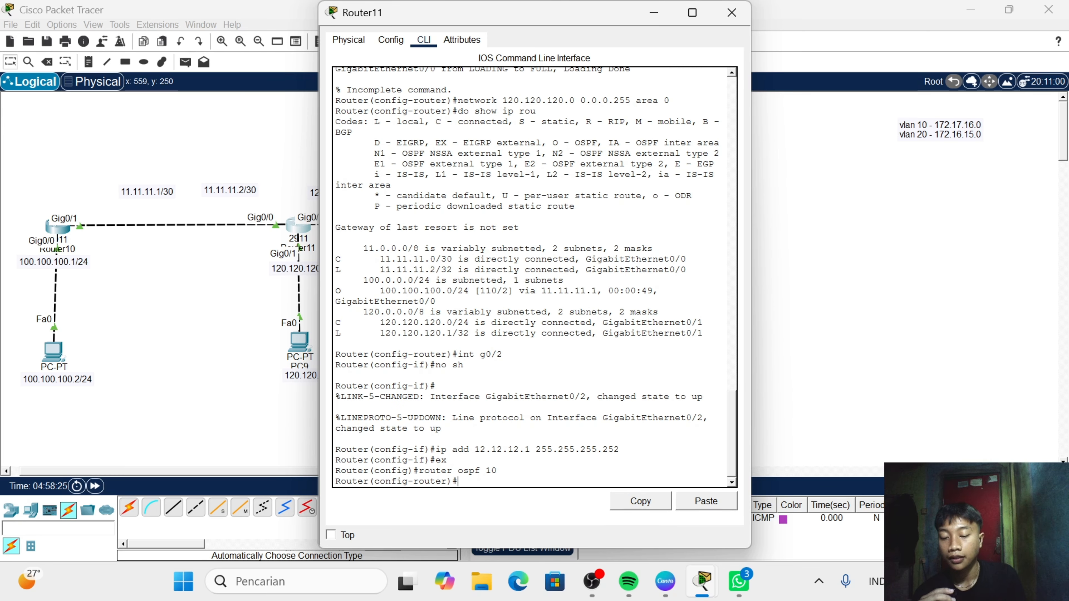
- Advertise network 12.12.12.0 with wildcard mask 0.0.0.3 in area 0 of Router11's OSPF process
text(netwo)
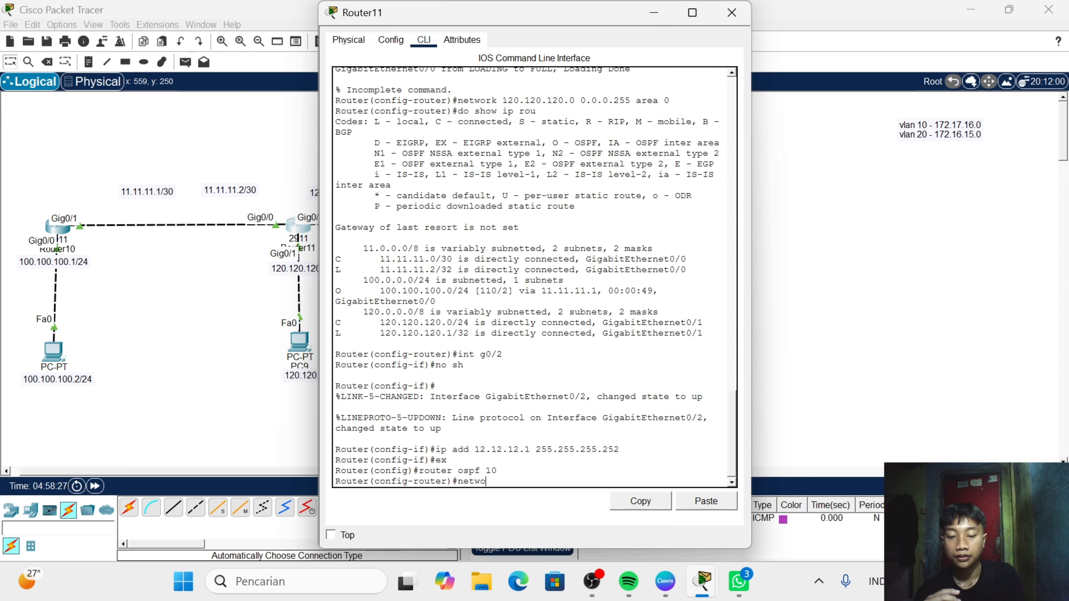
text(rk )
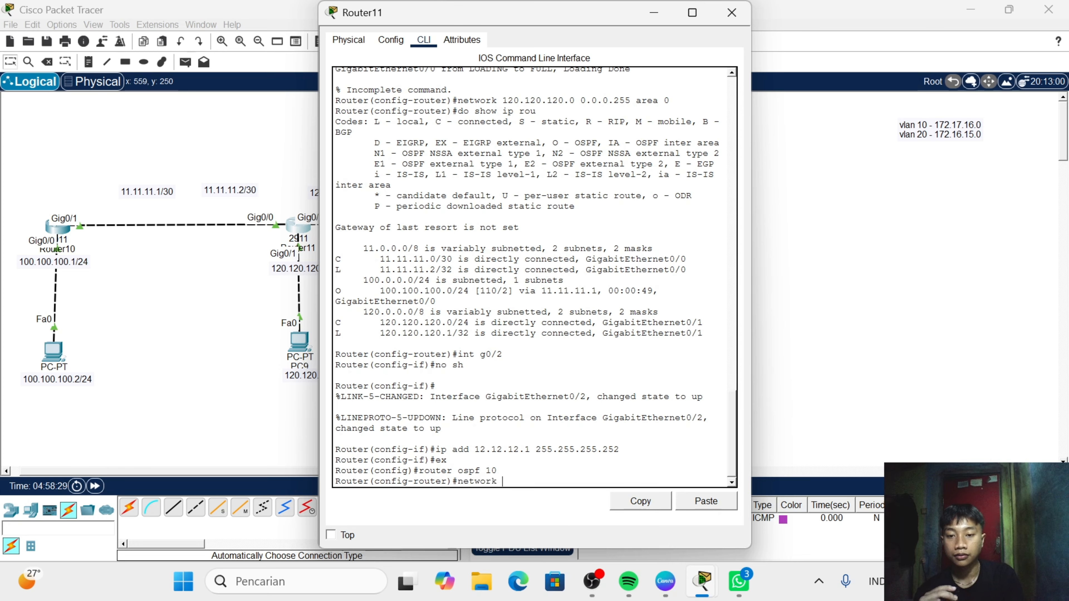
text(12.)
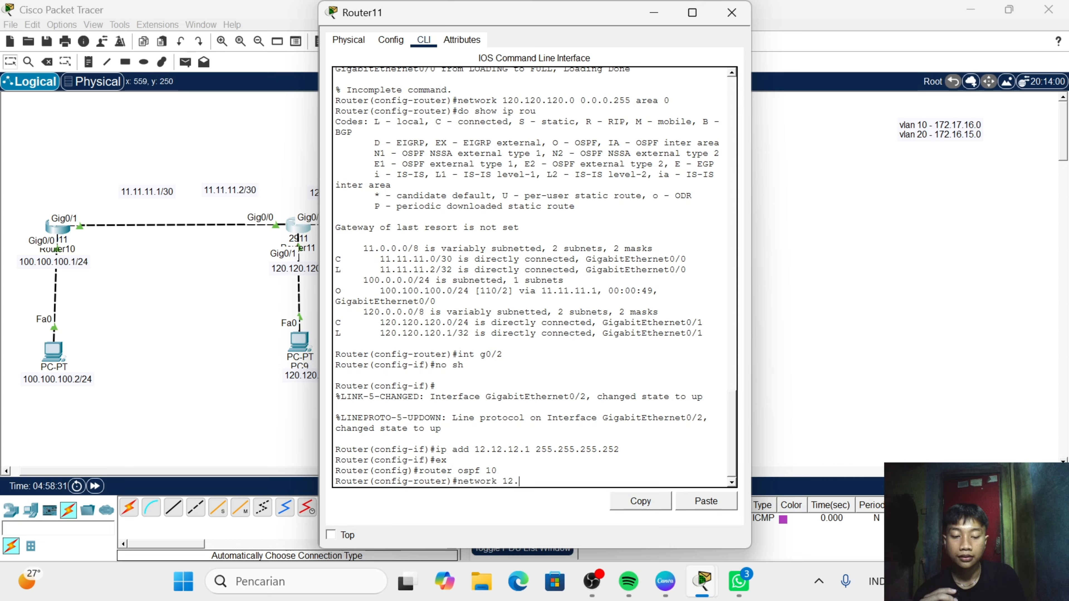
text(12.12)
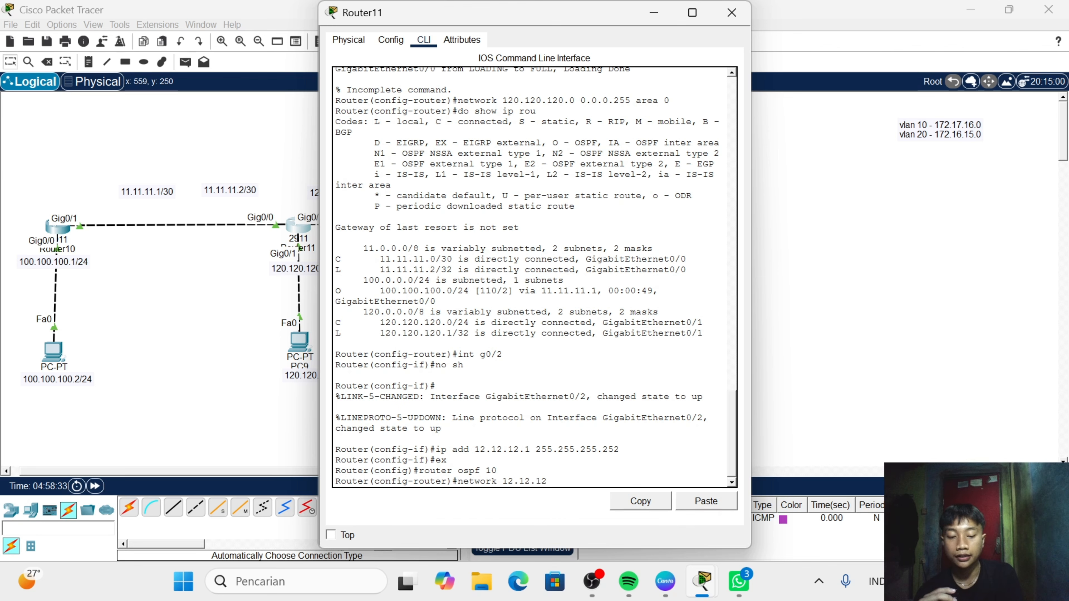
text(.0)
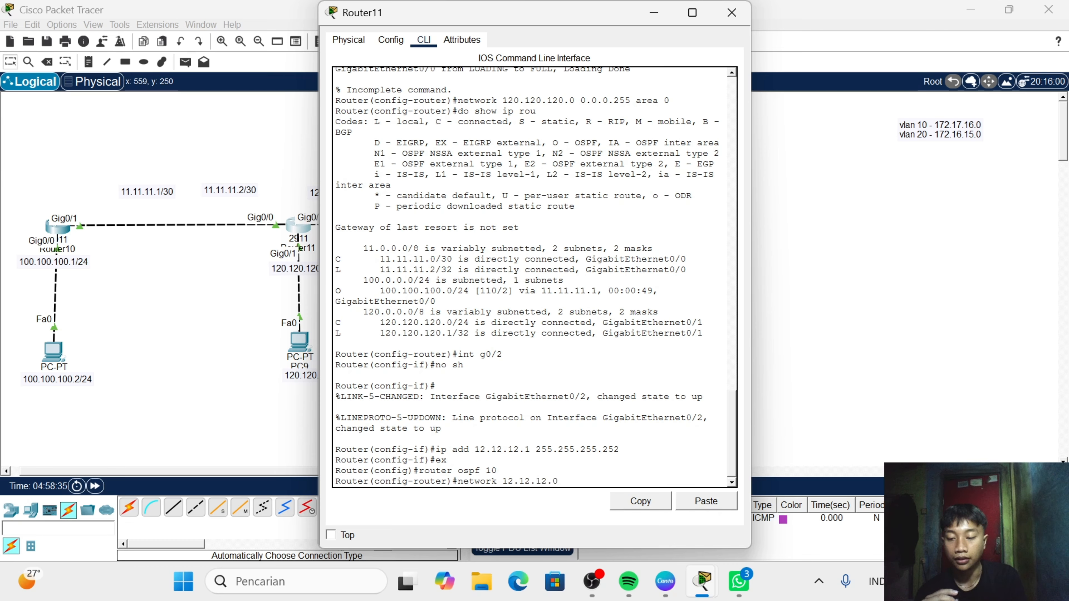
text( 0.0.0.)
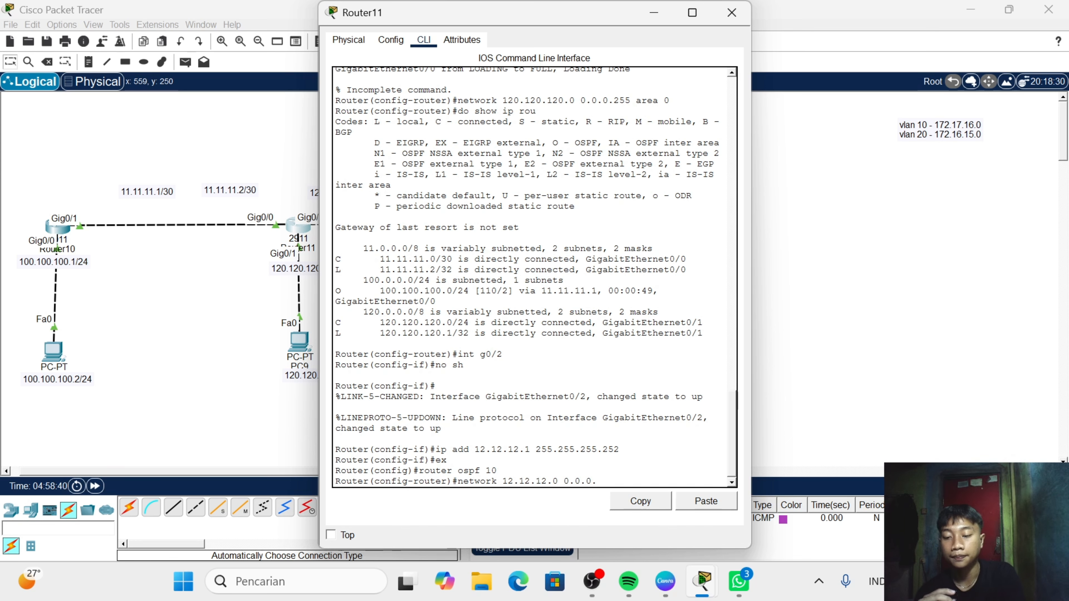
text(3)
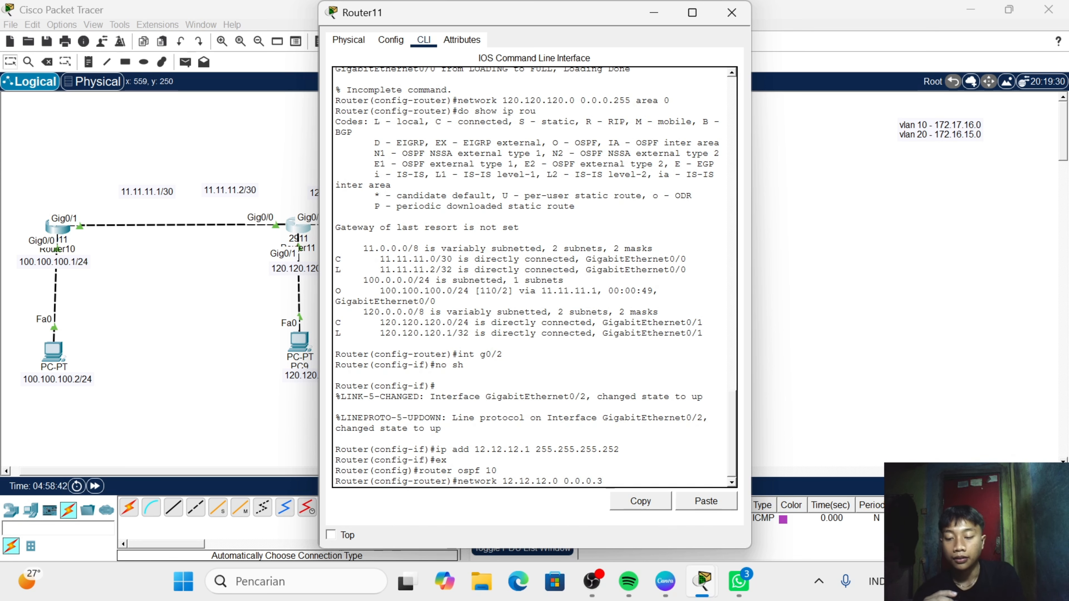
text( area)
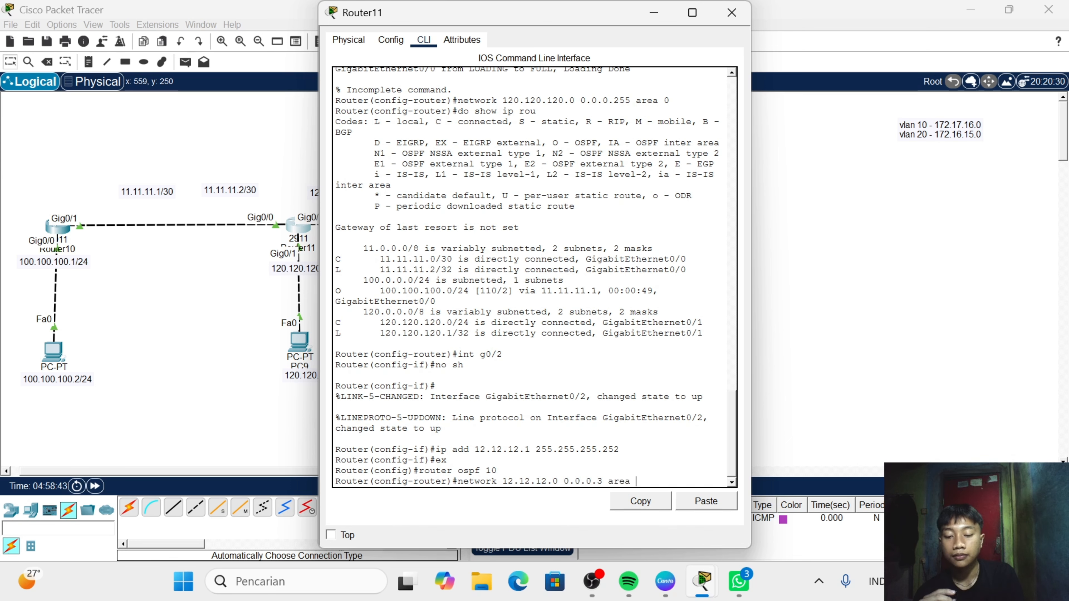
text( 0)
key(Return)
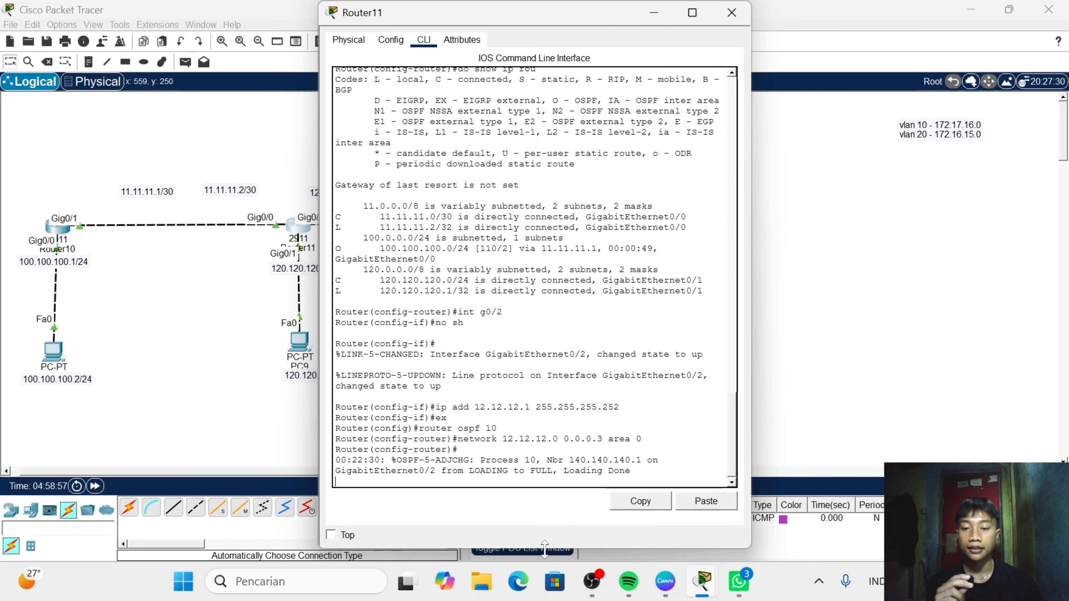
- Display Router11's full routing table from OSPF configuration mode with do show ip rou
key(Return)
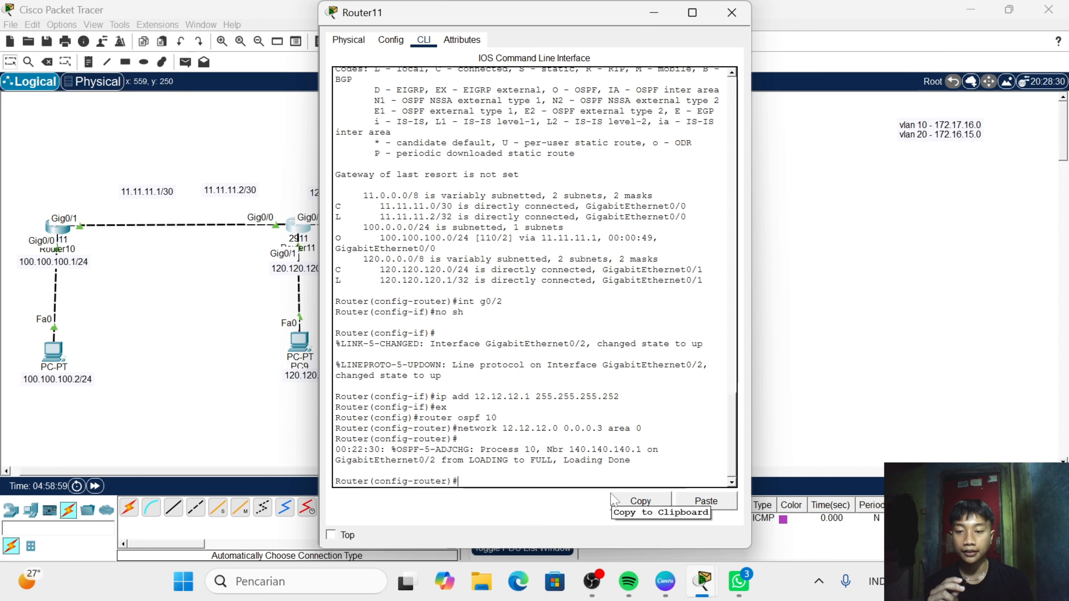
text(do)
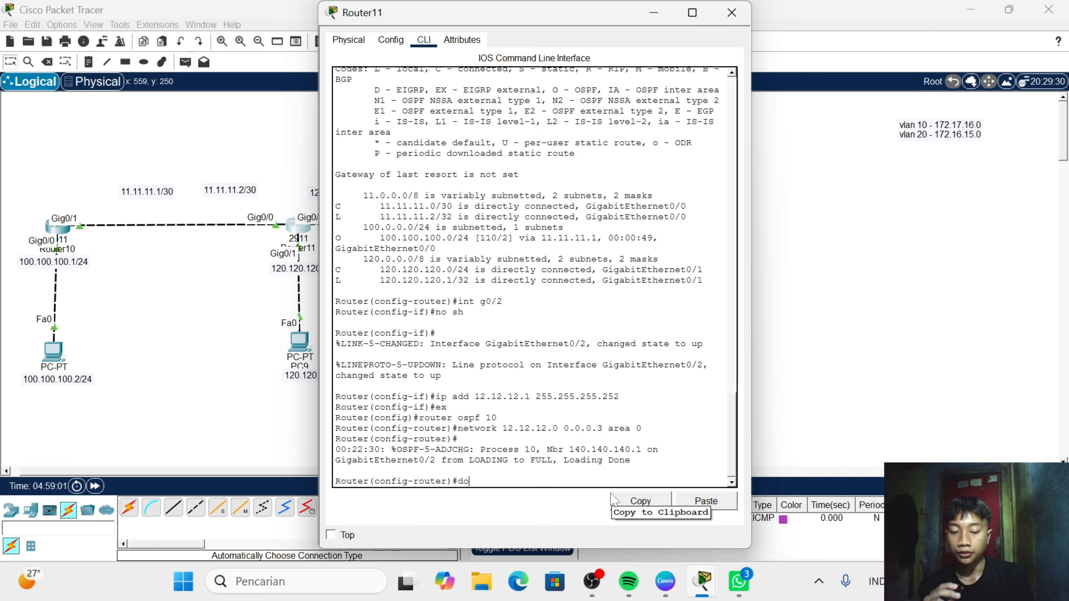
text( show )
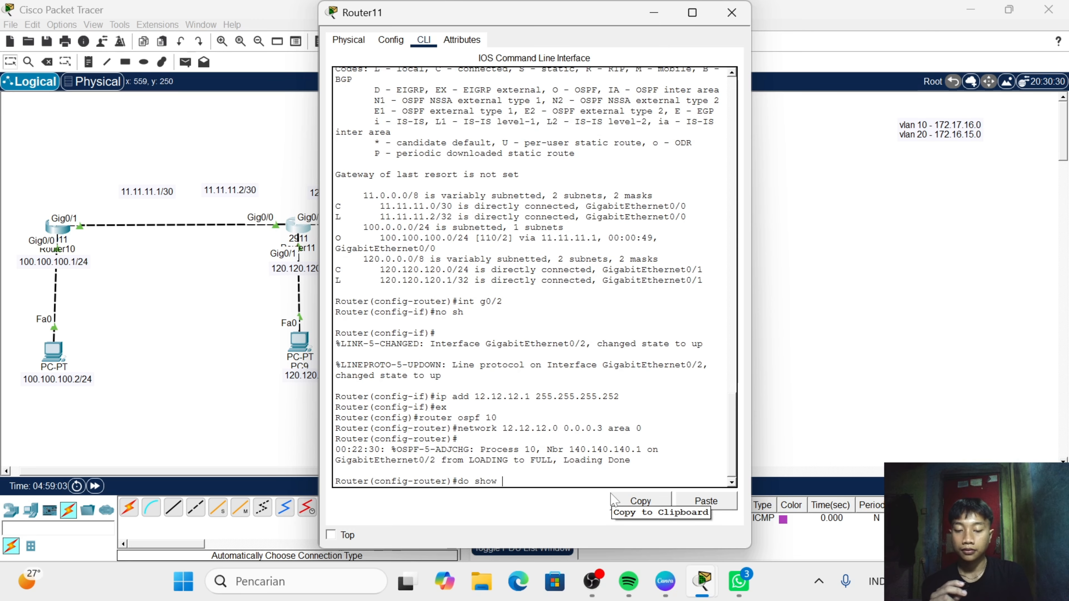
text(ip rou)
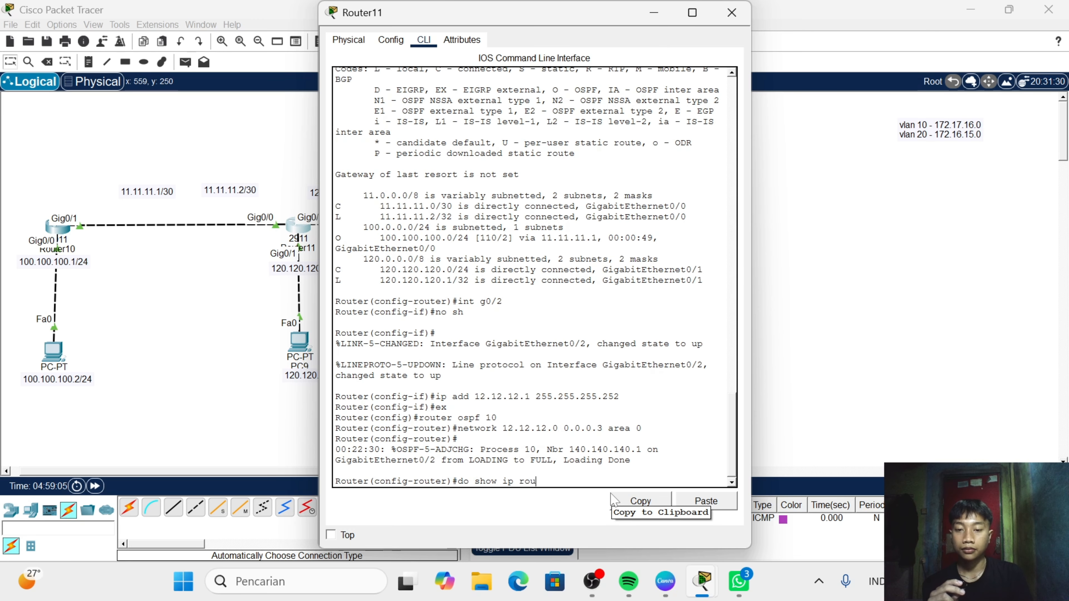
key(Return)
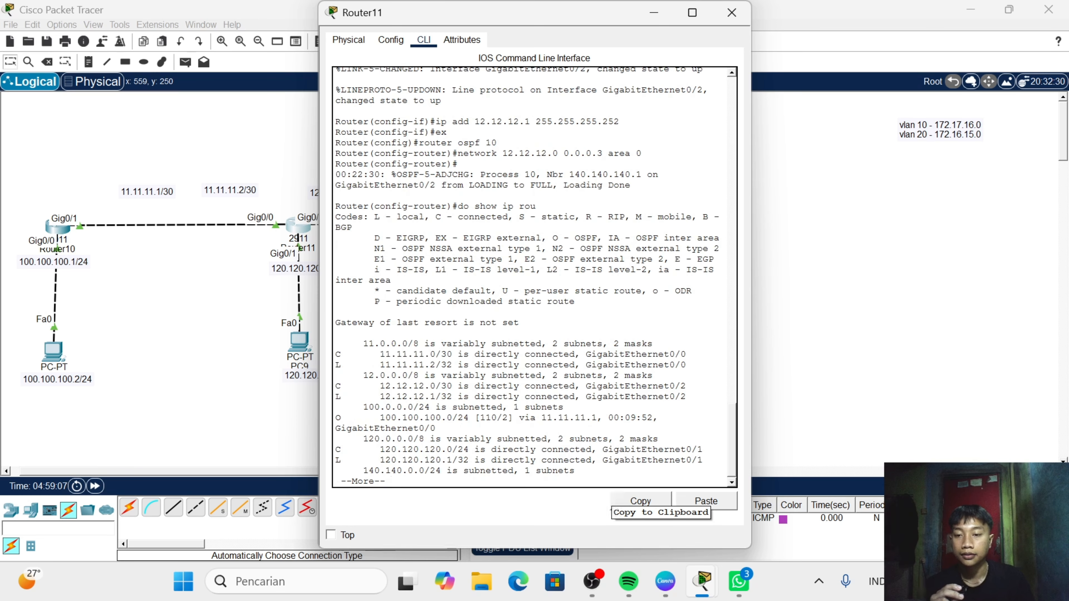
key(Return)
key(Return)
key(Return)
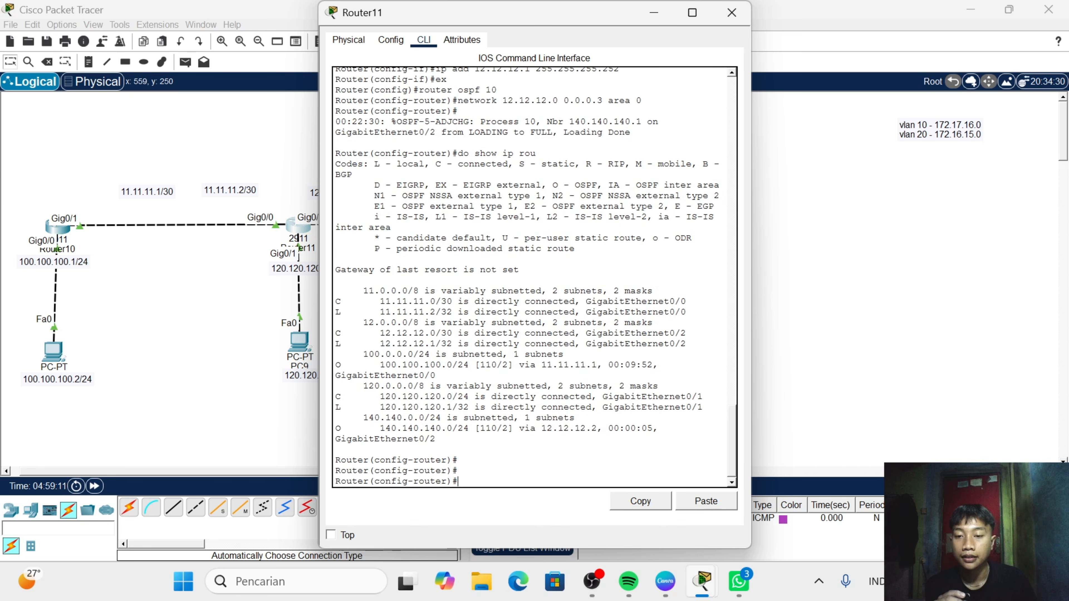
- Examine the OSPF route to 140.140.140.0/24 in Router11's routing table, highlighting its entry, and close the router's window
drag(364, 429, 614, 430)
drag(346, 324, 503, 324)
drag(402, 428, 431, 439)
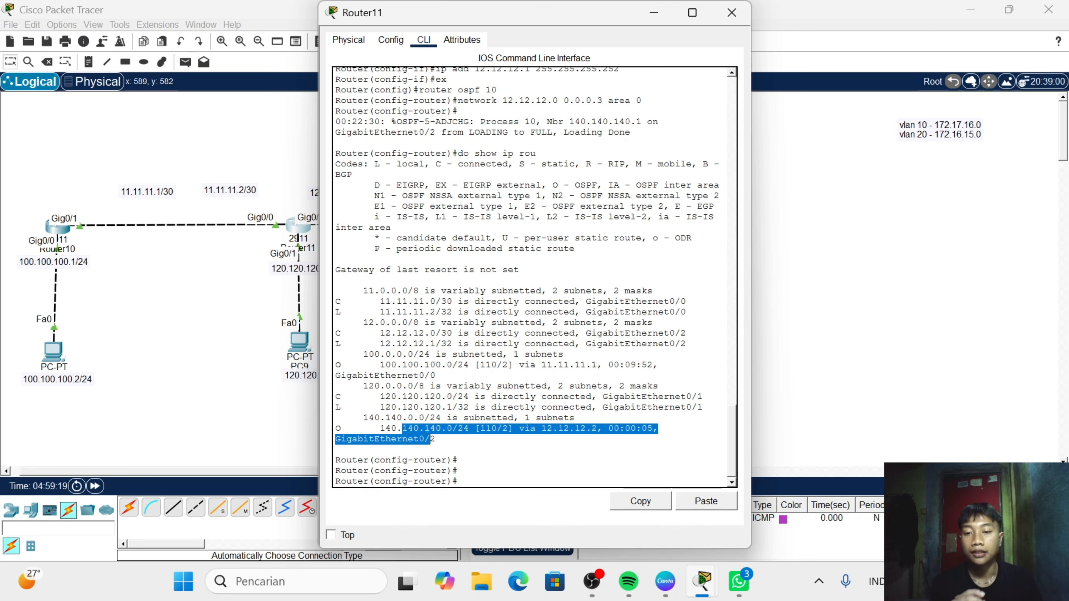
click(732, 13)
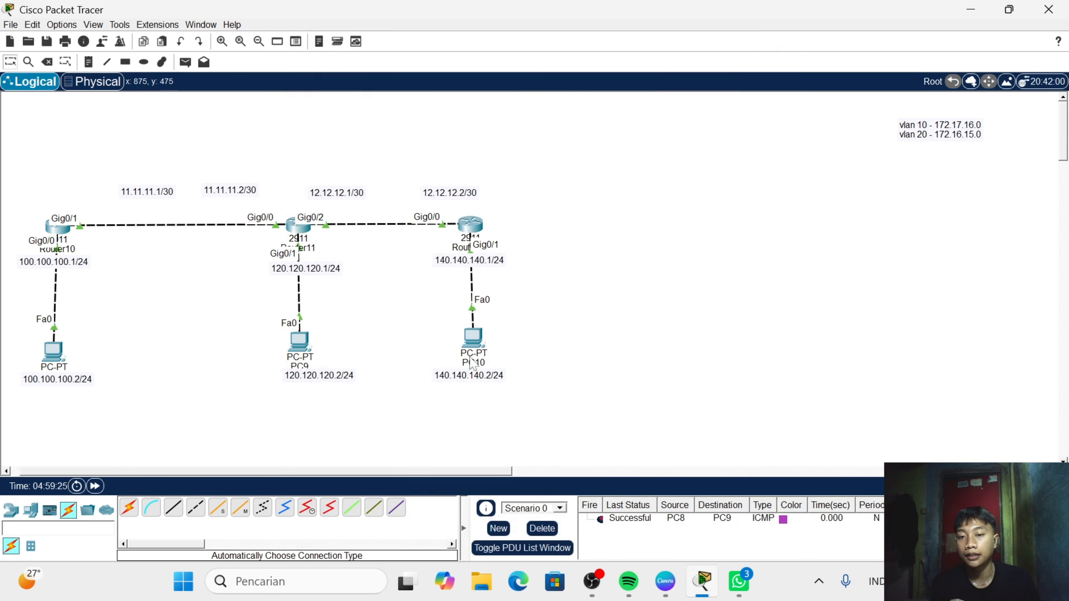
- Open PC10's IP configuration and set its static IPv4 address to 140.140.140.2
click(473, 348)
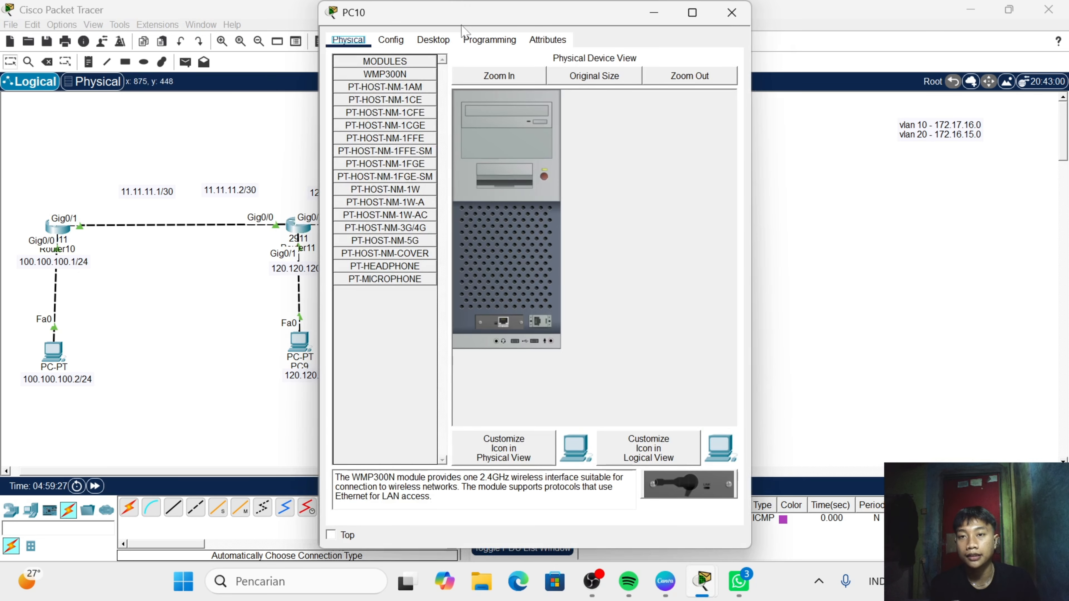
click(434, 40)
click(365, 113)
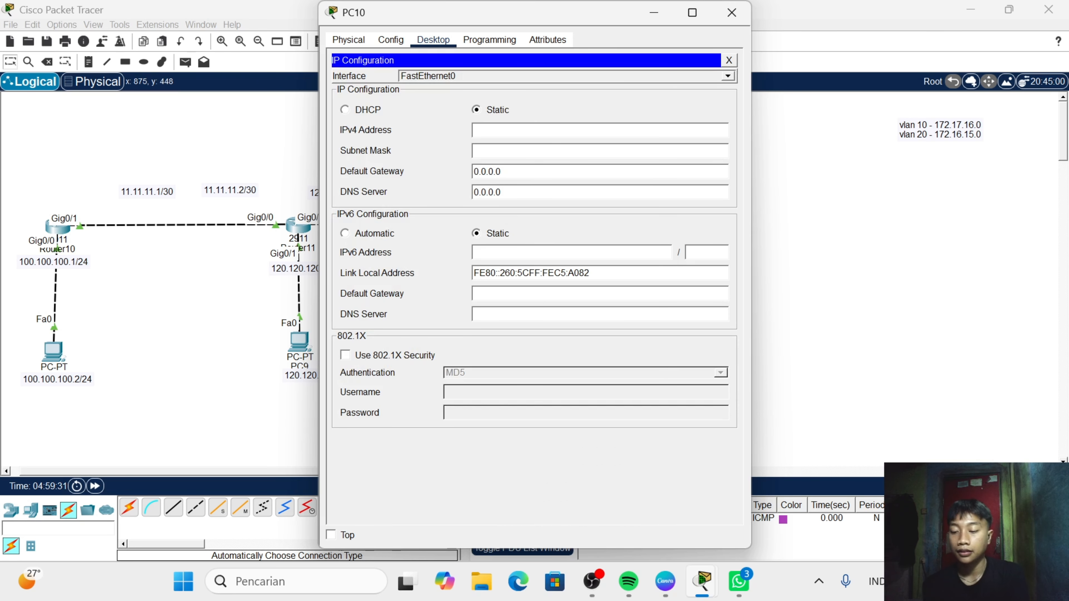
text(140.)
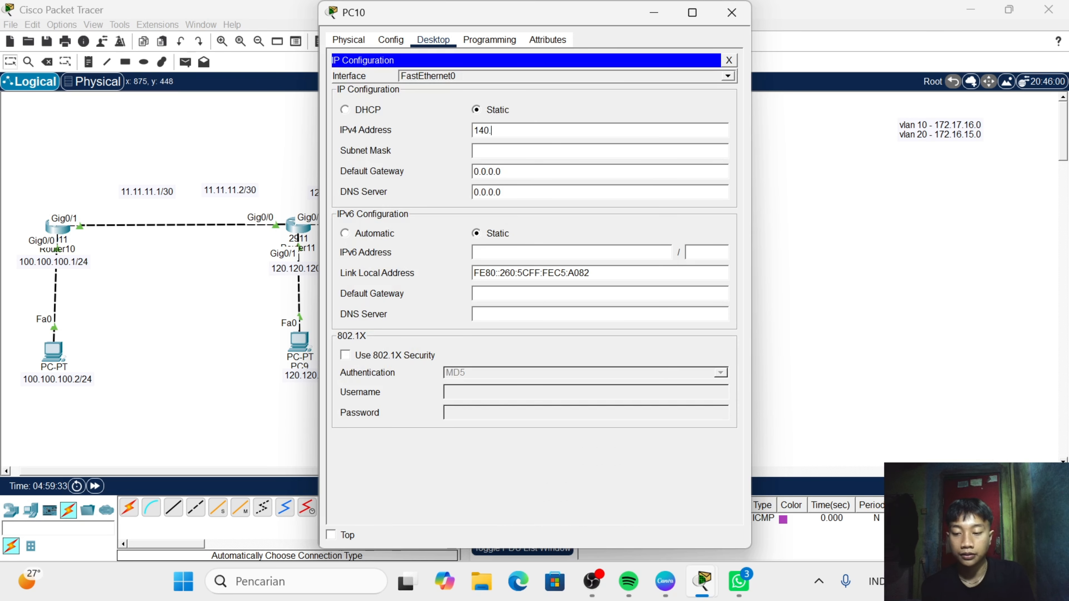
text(140.1)
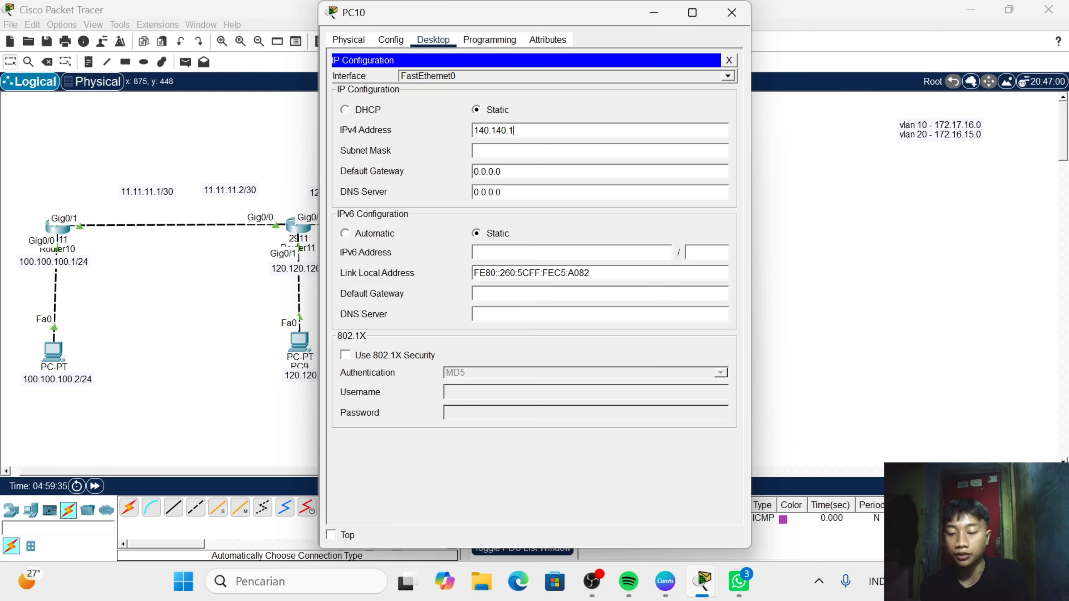
text(40.)
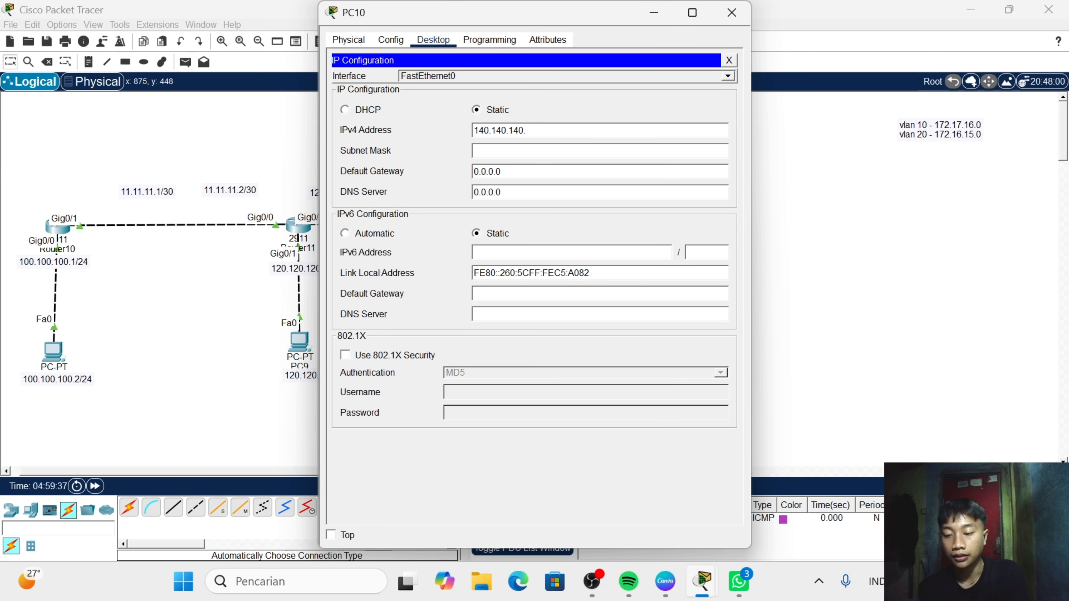
text(2)
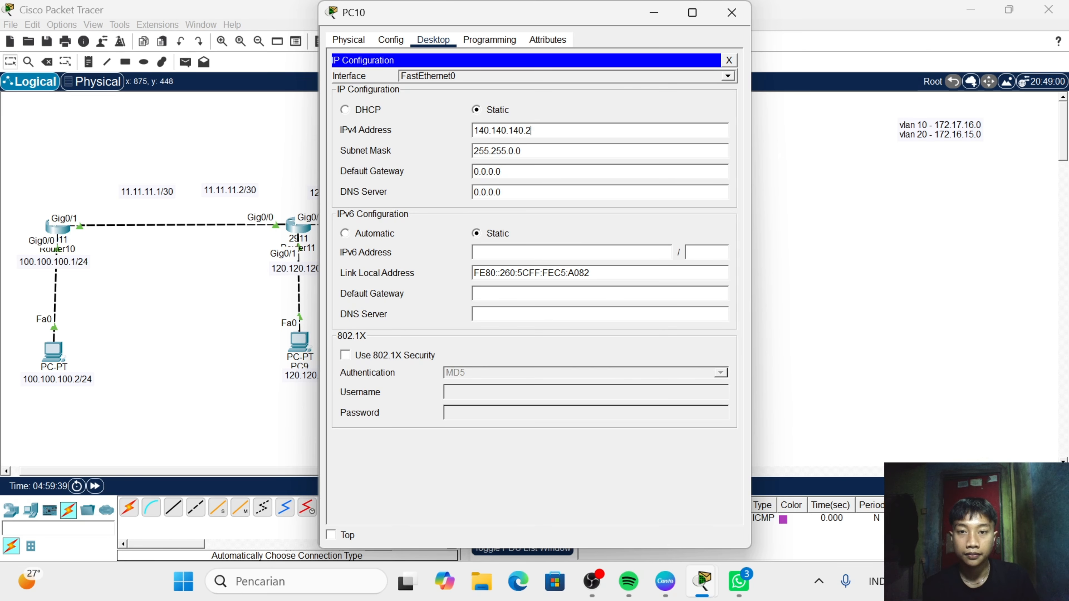
- Set PC10's subnet mask to 255.255.255.0
key(BackSpace)
key(BackSpace)
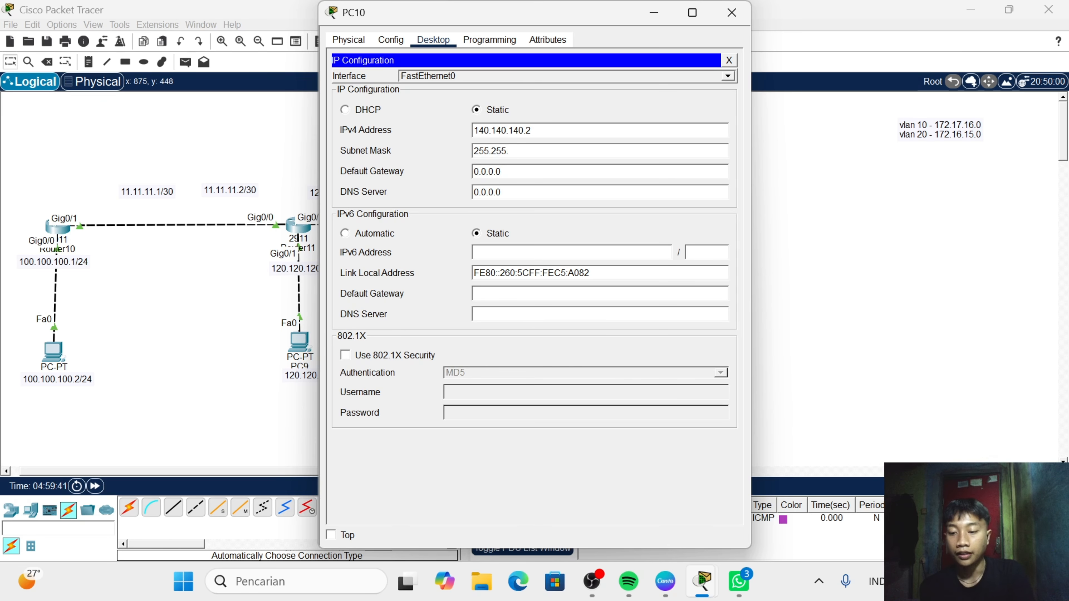
text(255)
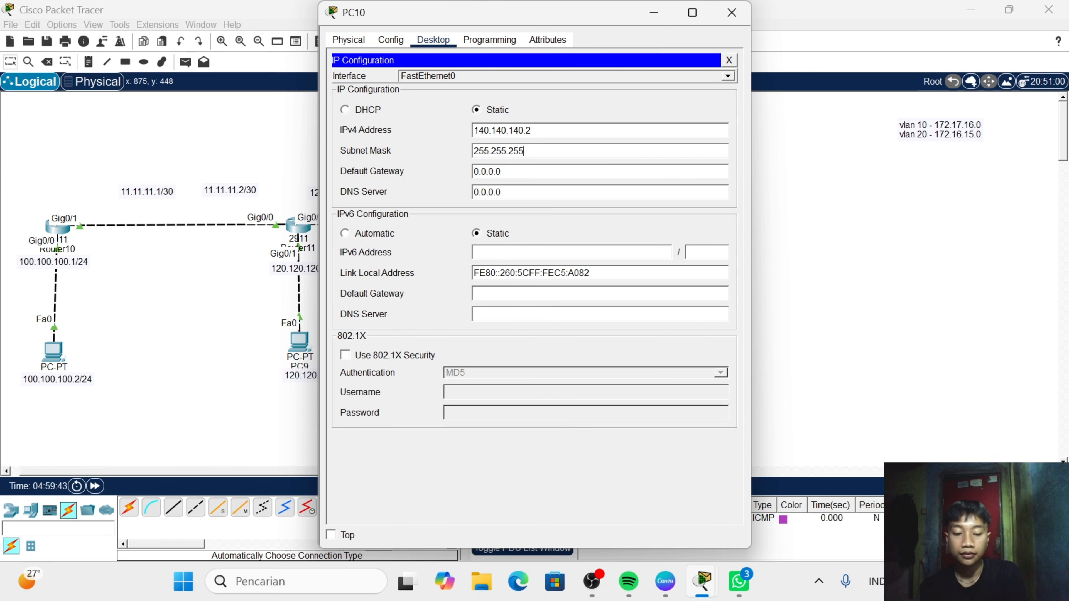
text(.0)
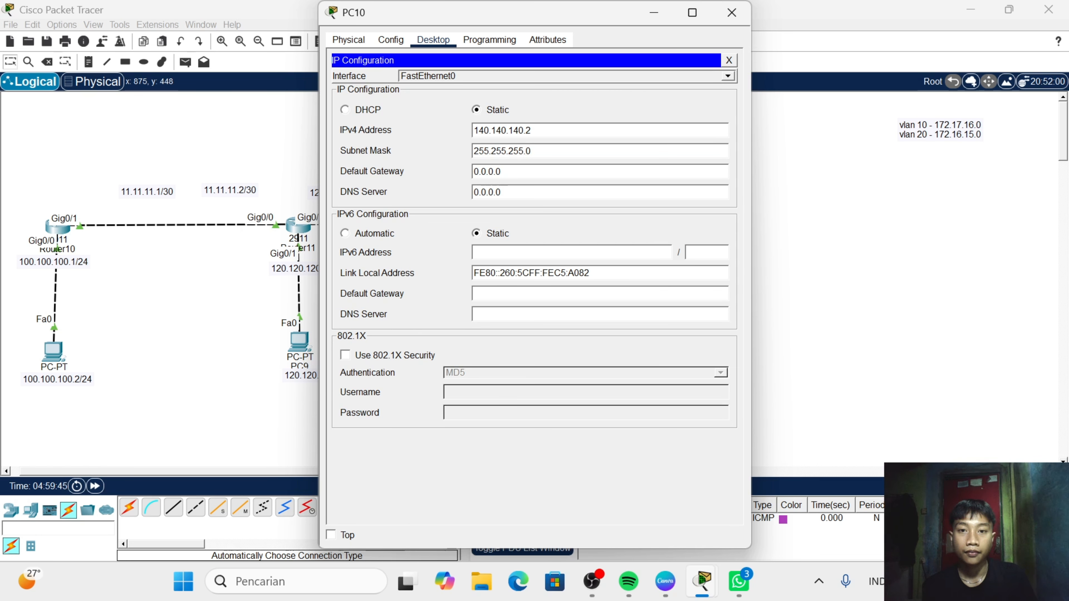
- Set PC10's default gateway to 140.140.140.1 and close the PC's window
click(507, 171)
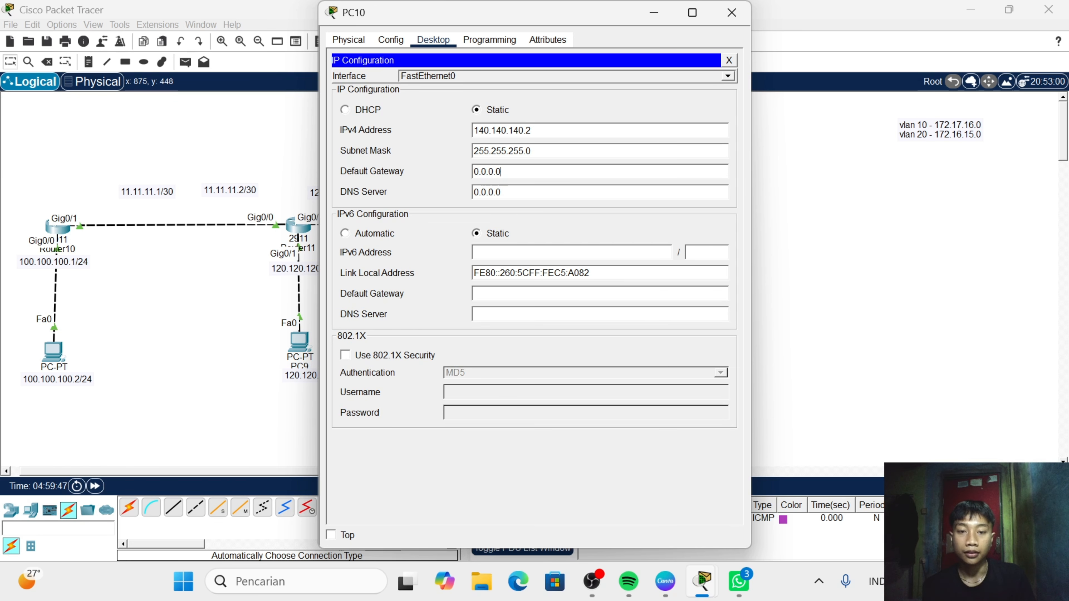
key(BackSpace)
key(BackSpace)
key(BackSpace)
key(BackSpace)
key(BackSpace)
key(BackSpace)
key(BackSpace)
text(1)
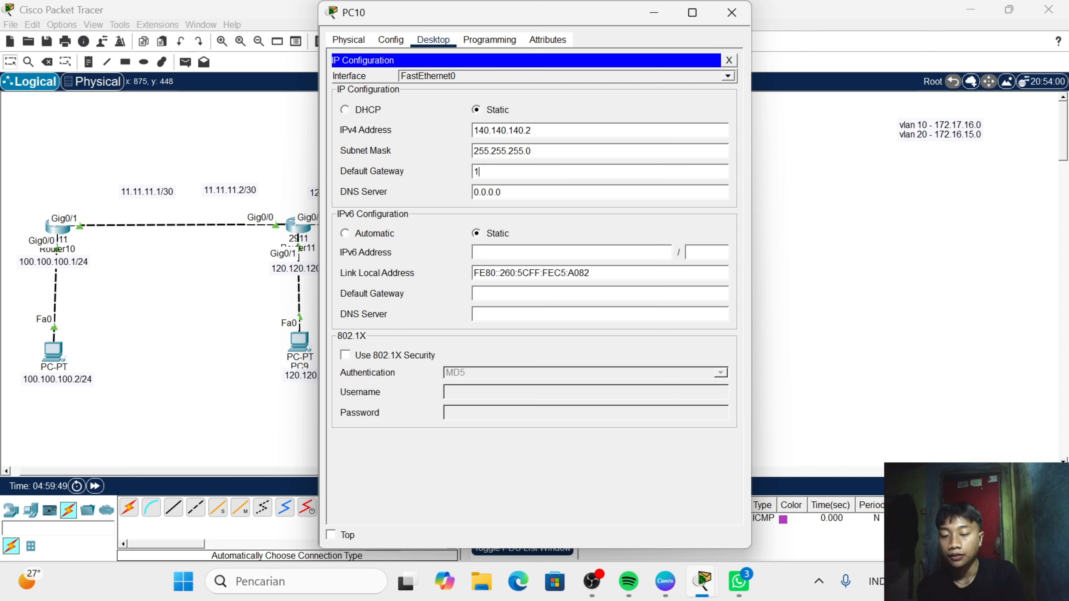
text(40.14)
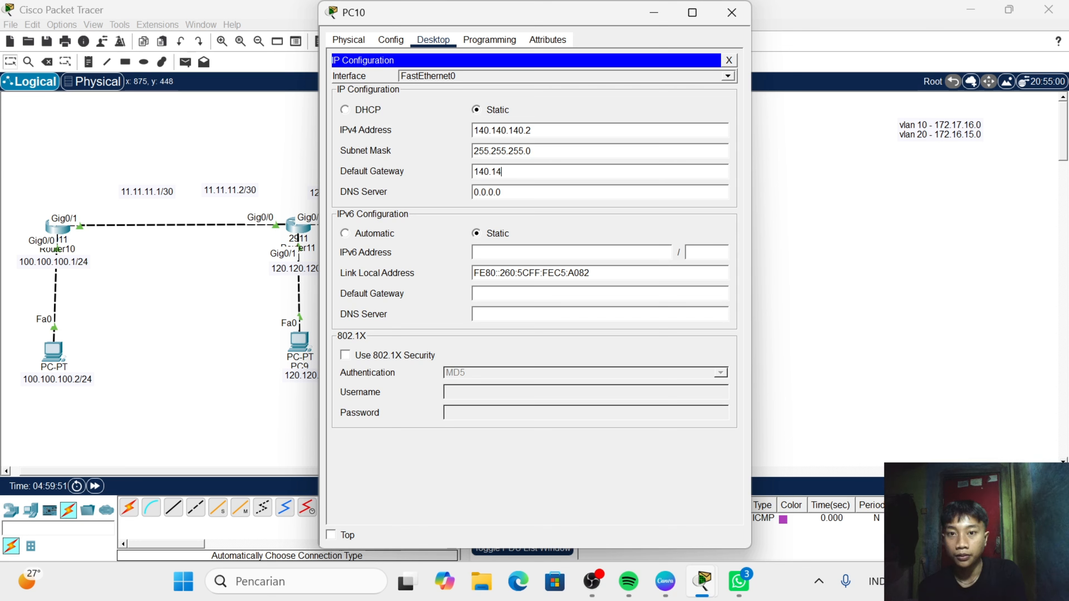
text(0.1)
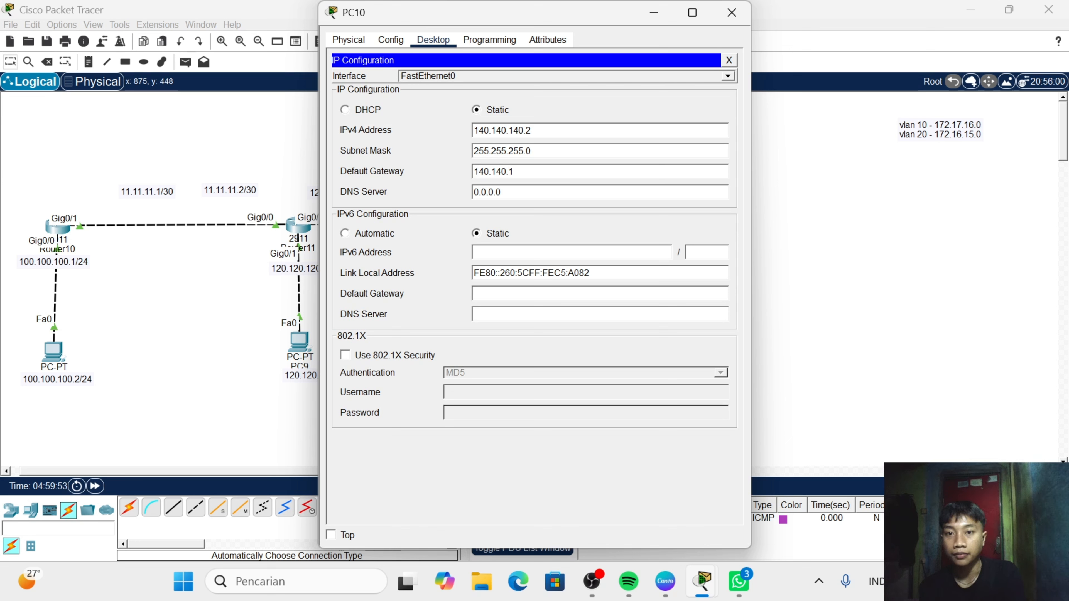
text(40.)
text(1)
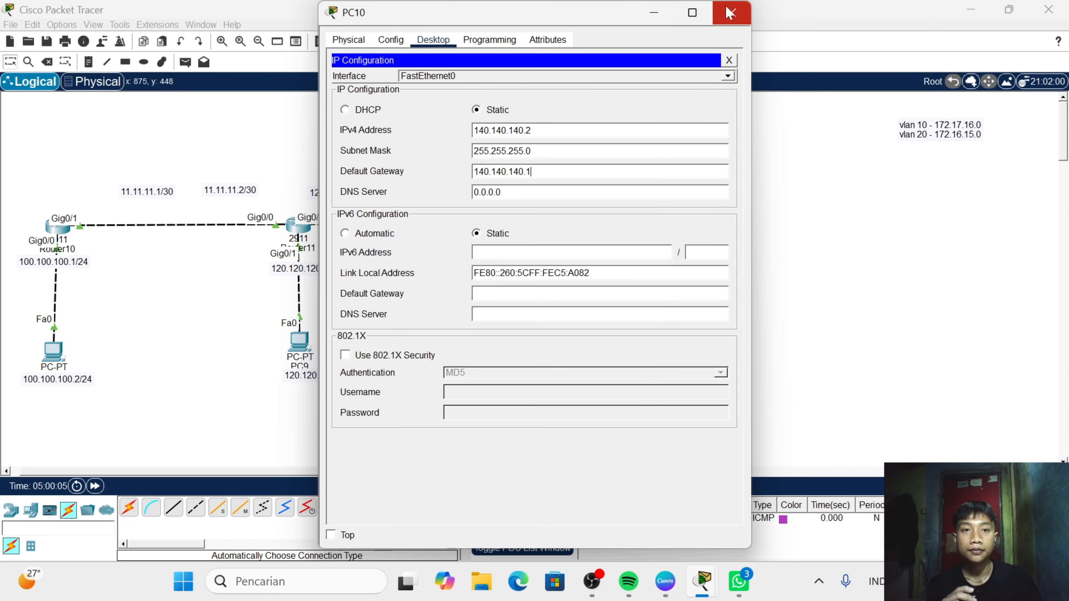
click(731, 17)
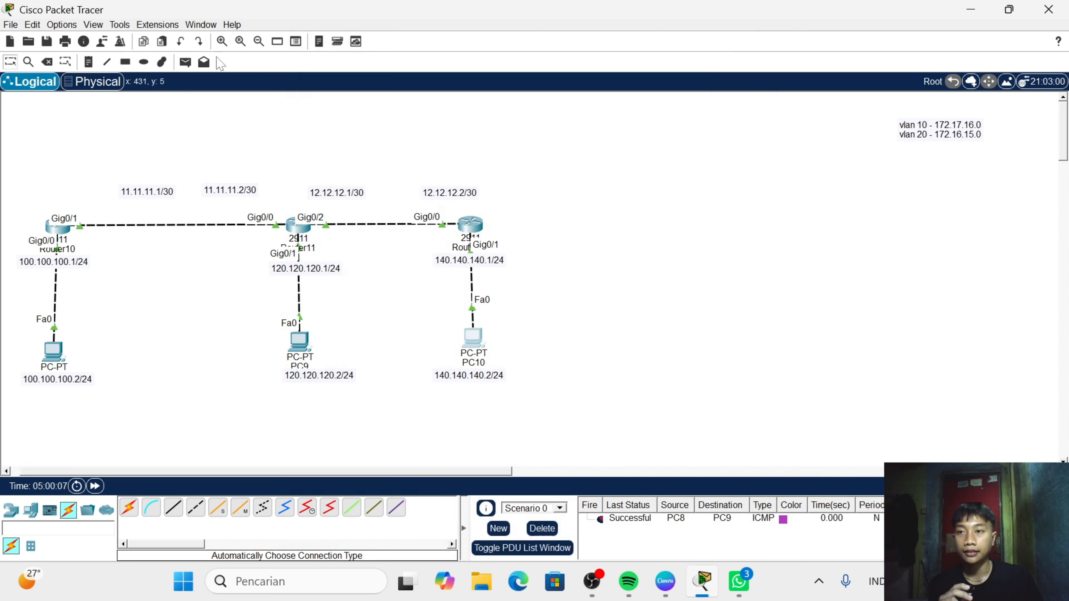
- Send a simple PDU from PC9 to PC10 and fire it again to test connectivity
click(186, 62)
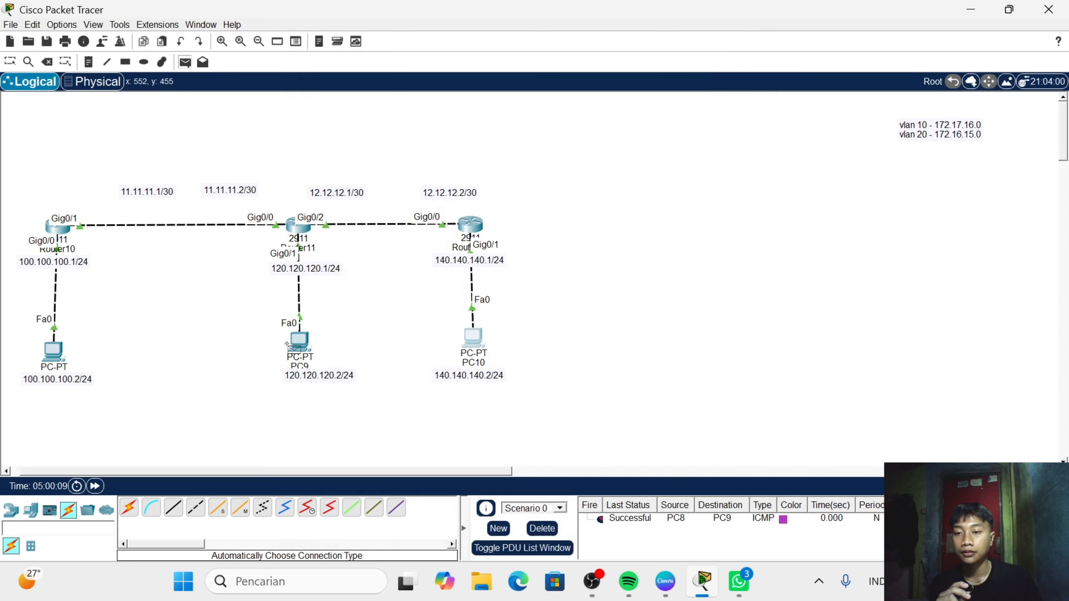
click(299, 345)
click(473, 339)
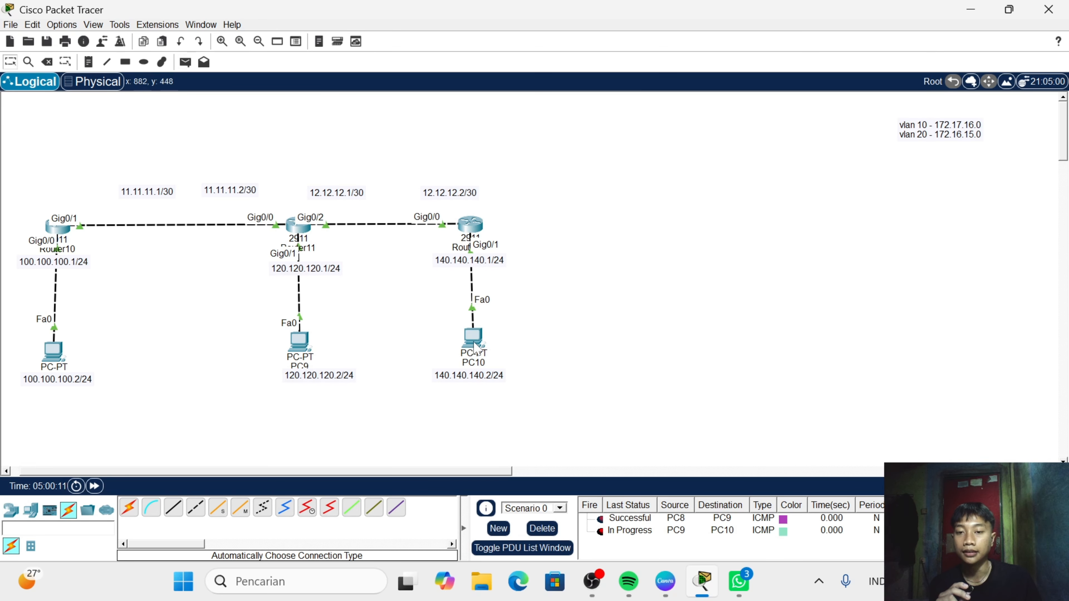
double_click(600, 533)
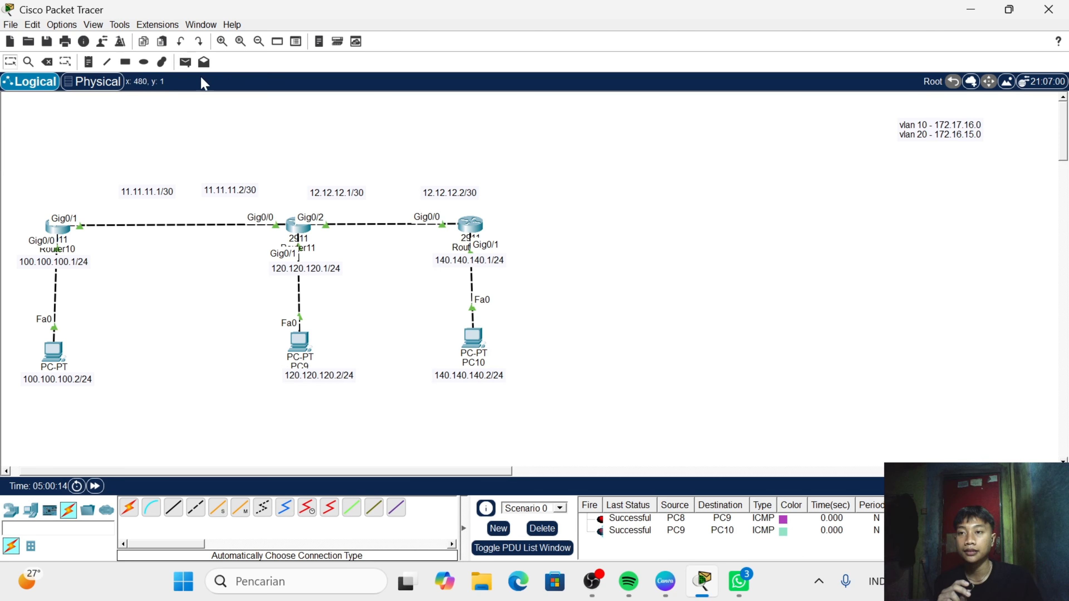
- Send a simple PDU from PC8, the PC at 100.100.100.2, to PC10 to test end-to-end connectivity
click(185, 63)
click(54, 358)
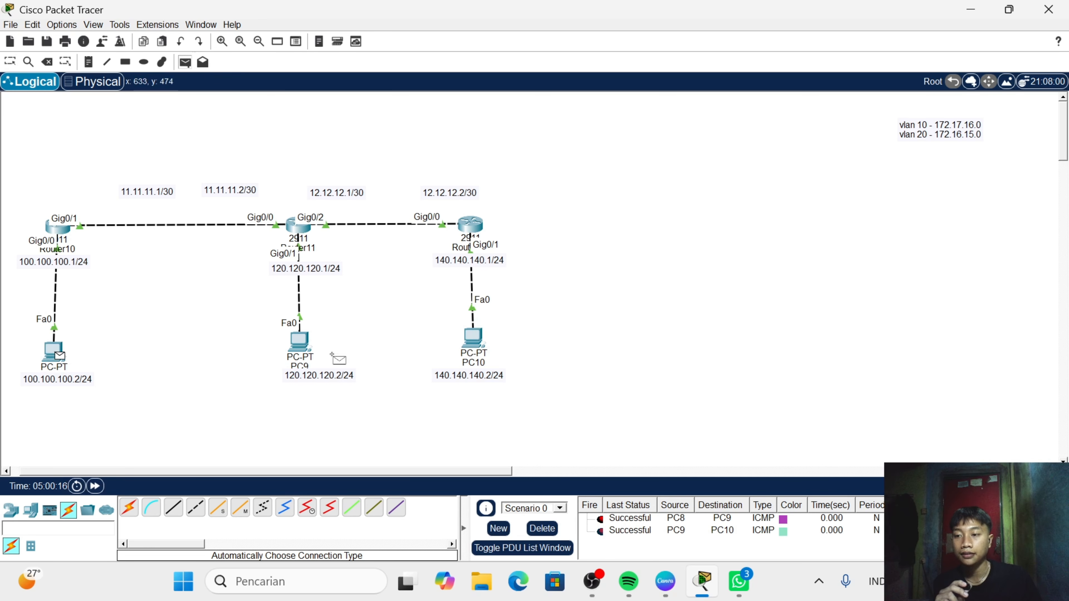
click(459, 346)
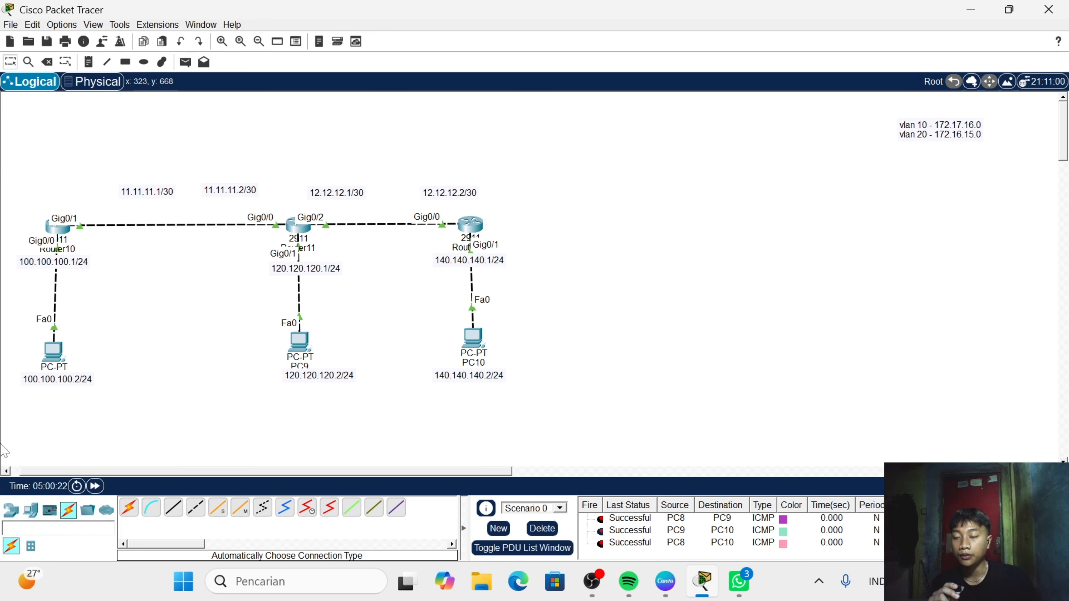
- Add a 2960 switch to the workspace in the empty area to the right of Router12
click(10, 509)
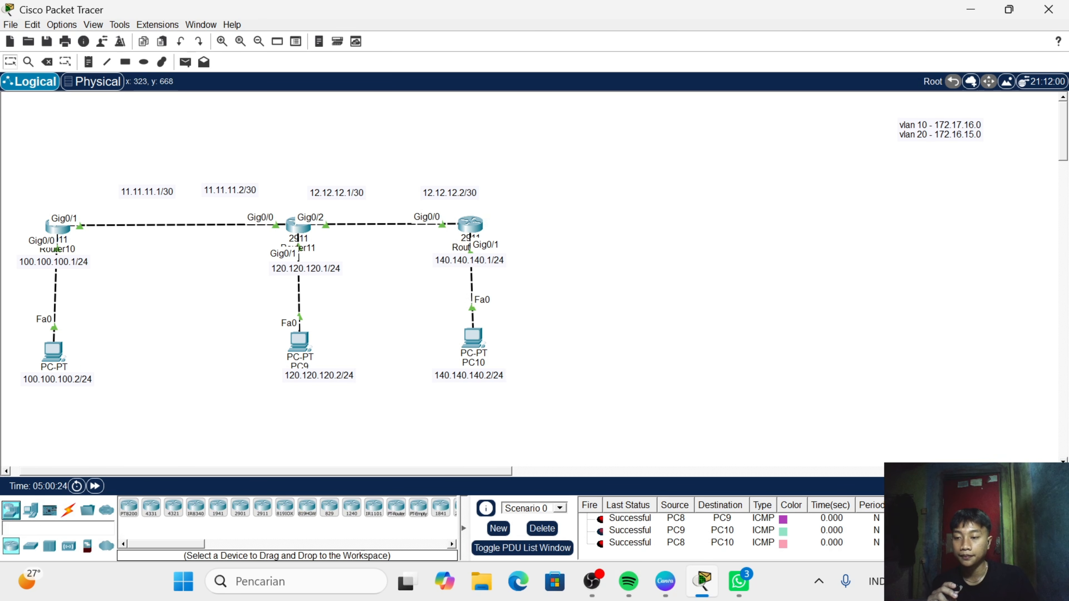
click(27, 549)
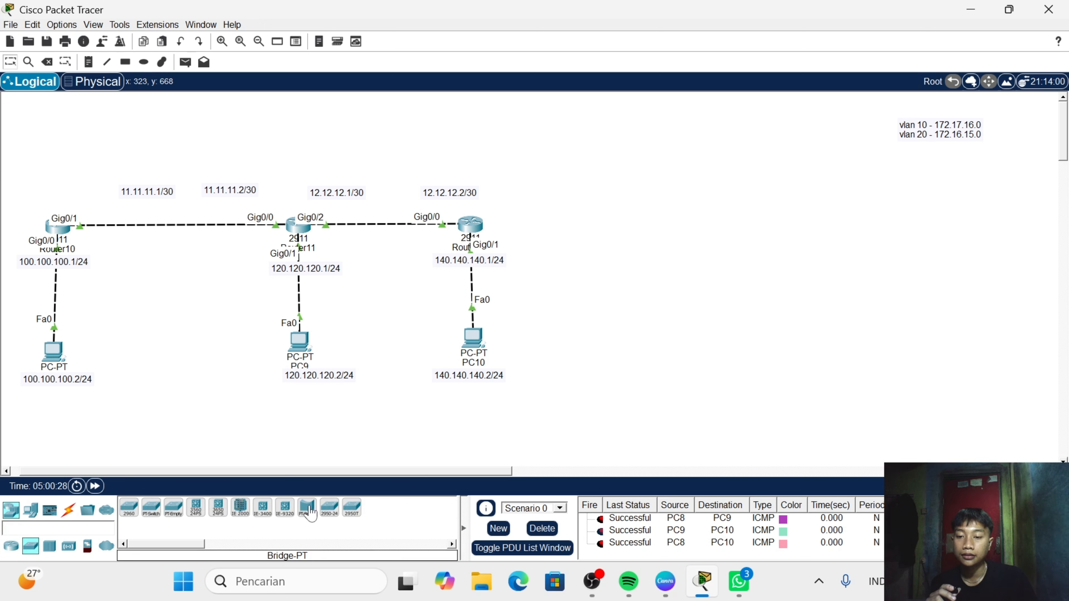
click(129, 514)
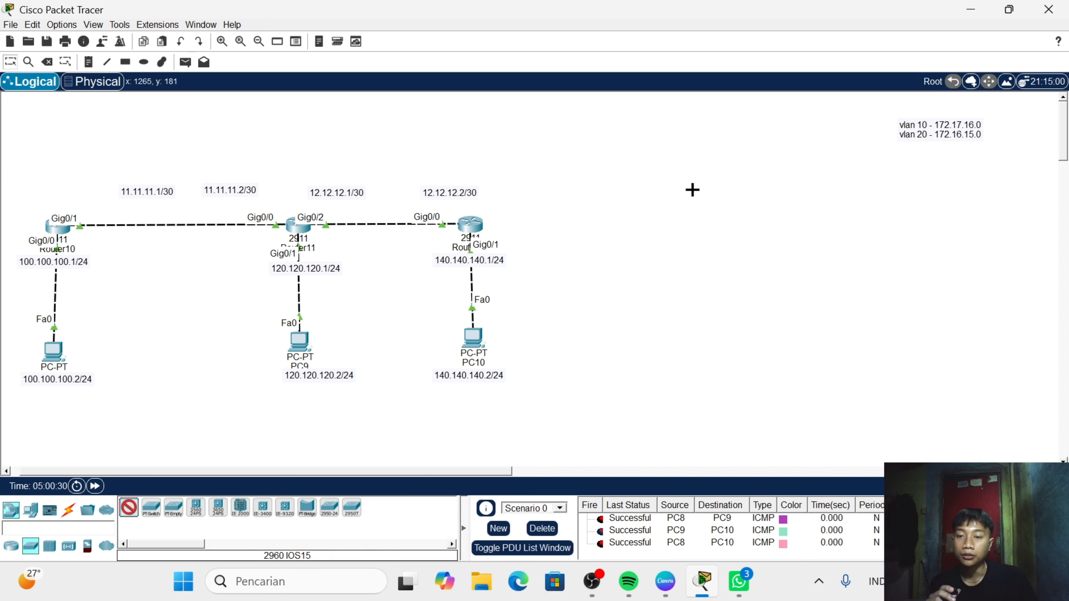
click(638, 222)
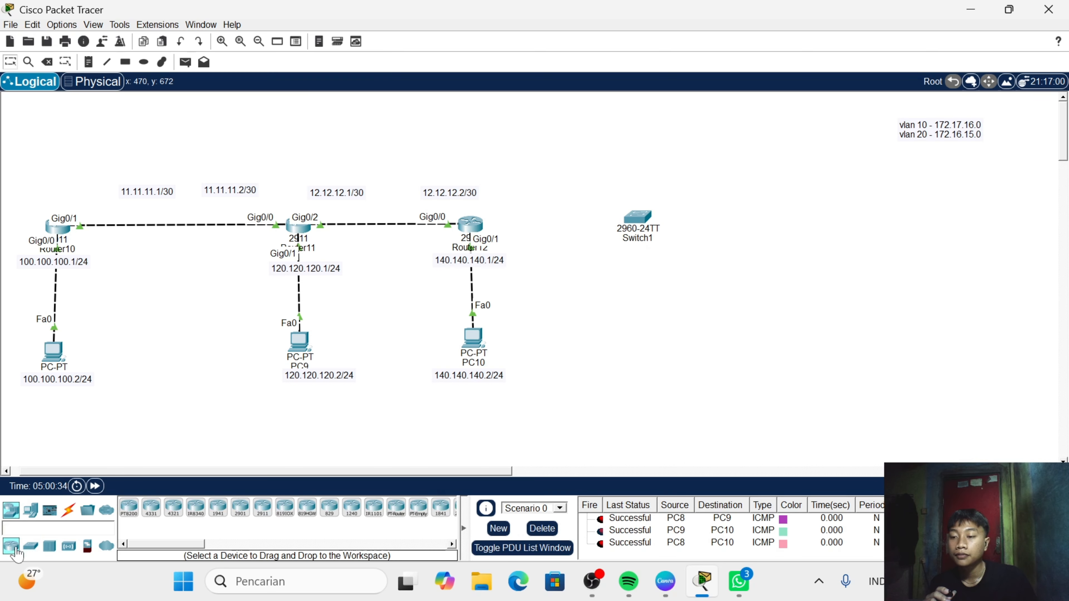
- Add two PCs beside the new 2960 switch, one to its lower right and one to its upper right
click(30, 510)
click(128, 509)
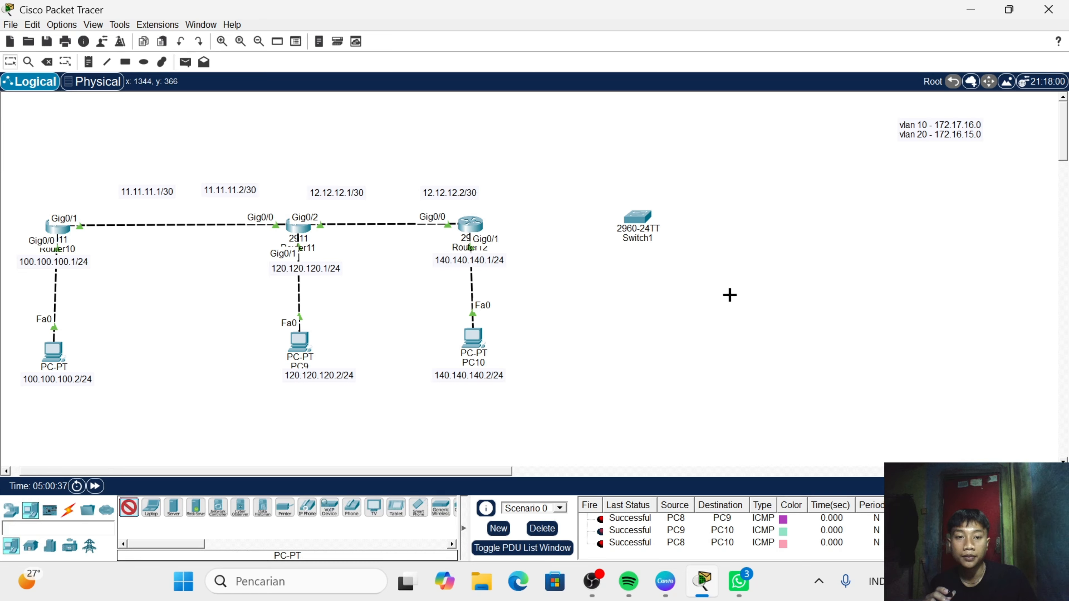
click(704, 278)
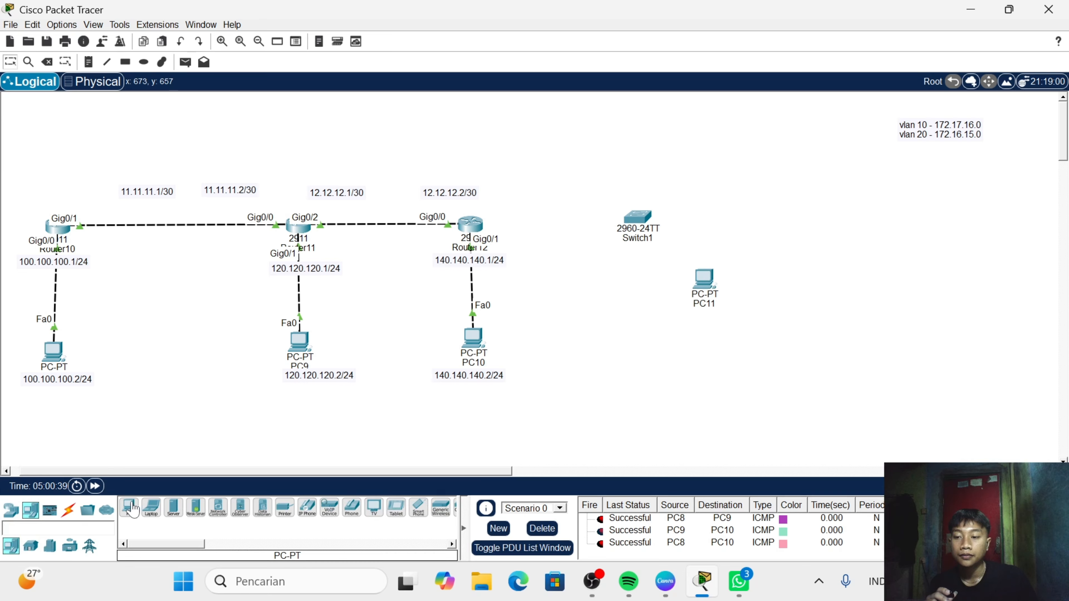
click(128, 509)
click(692, 181)
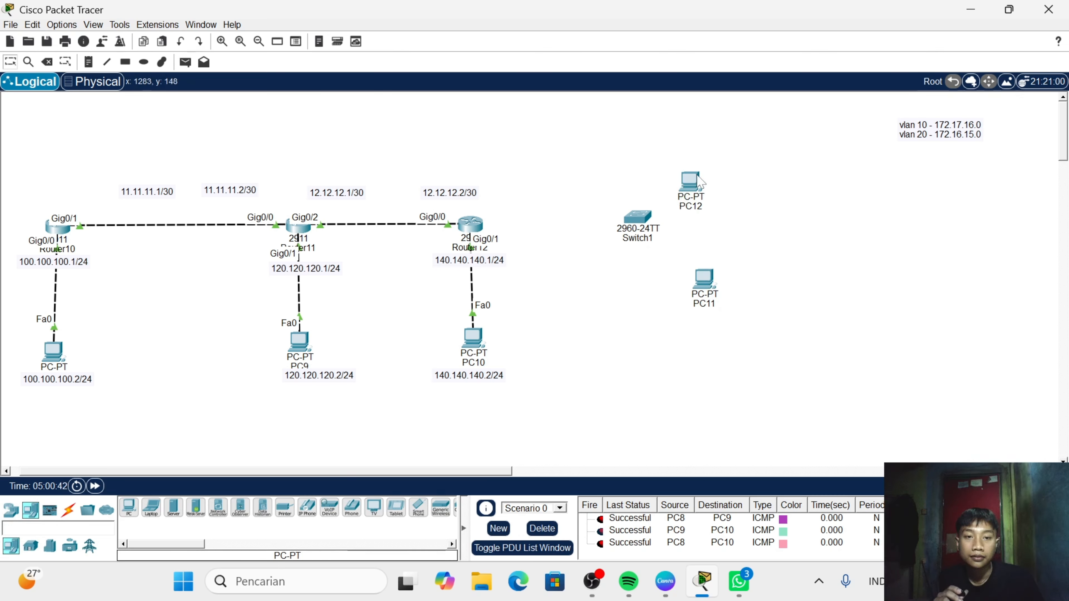
- Shift PC12 slightly to the right and connect Router12 to the 2960 switch with an automatically chosen cable
drag(697, 175, 705, 174)
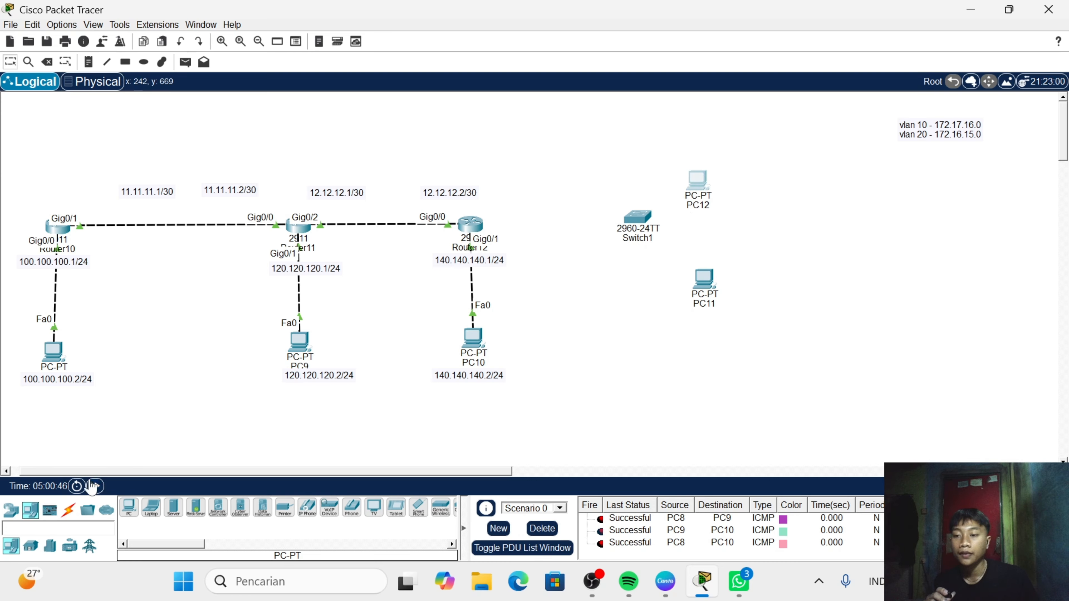
click(67, 510)
click(130, 509)
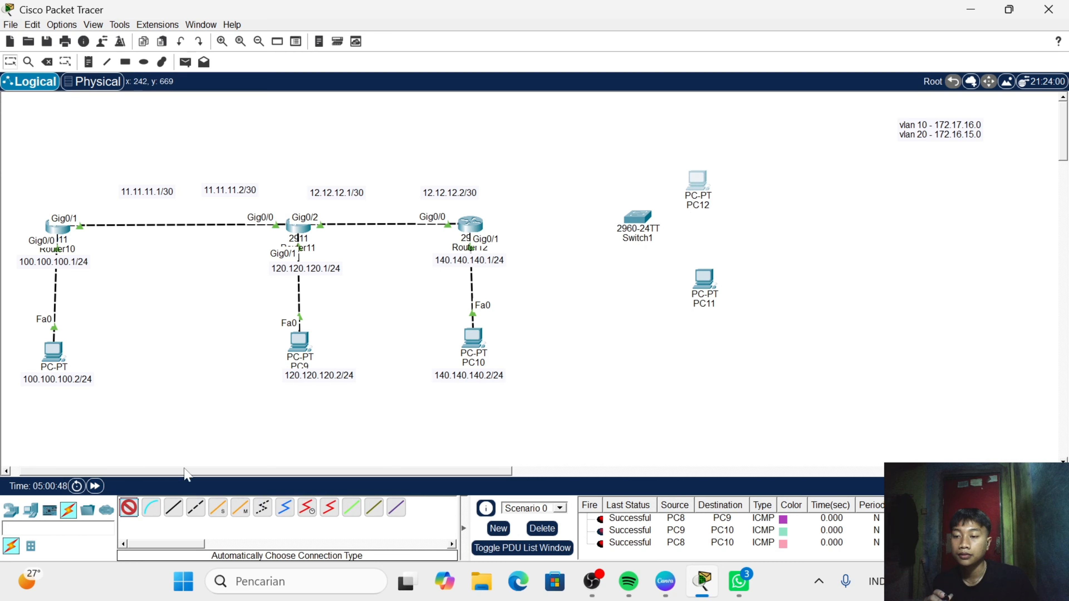
click(474, 226)
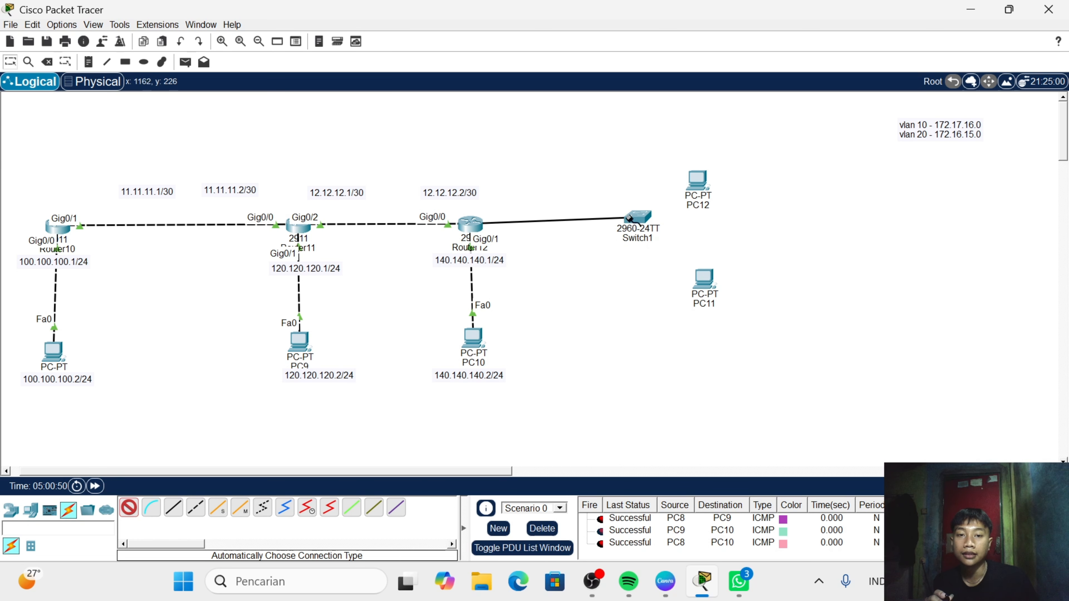
click(638, 217)
- Connect the 2960 switch to PC11 and PC12 with automatically chosen cables, and align the switch with Router12
click(130, 508)
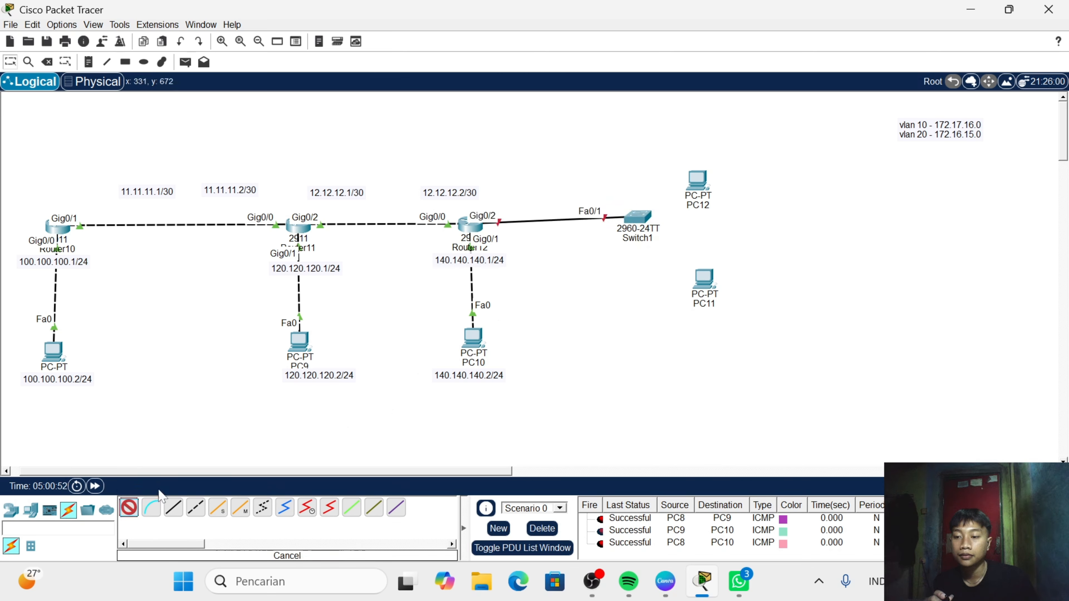
click(638, 217)
click(705, 280)
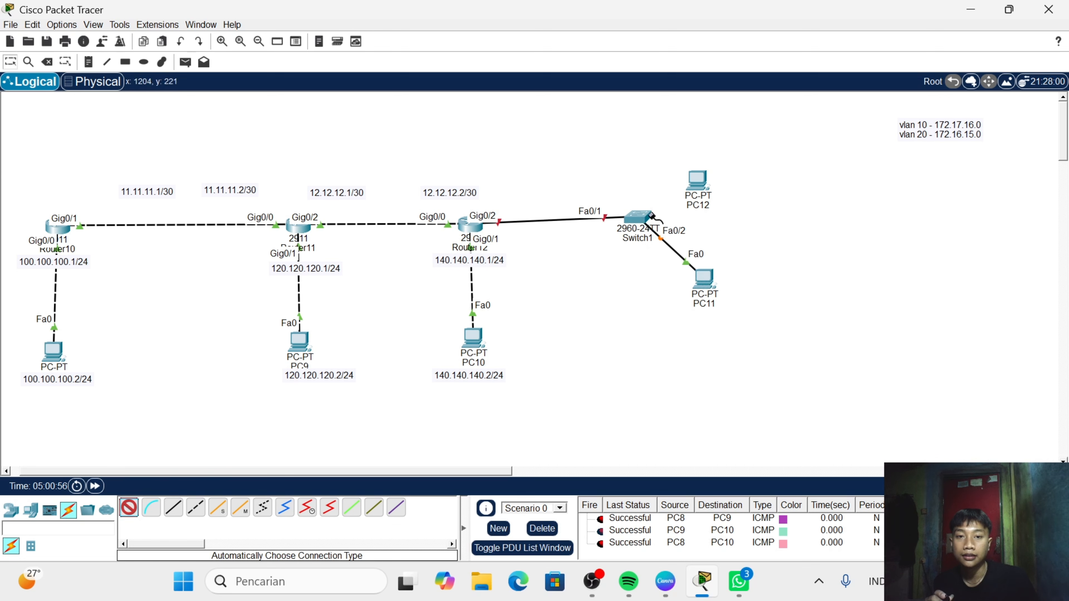
click(642, 225)
click(698, 181)
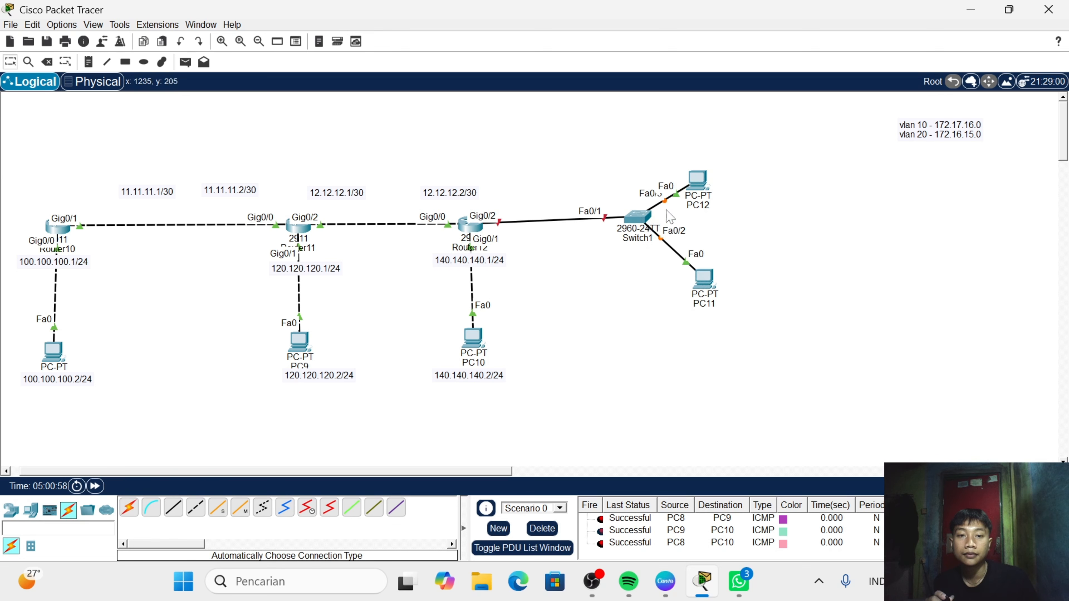
drag(644, 220, 635, 228)
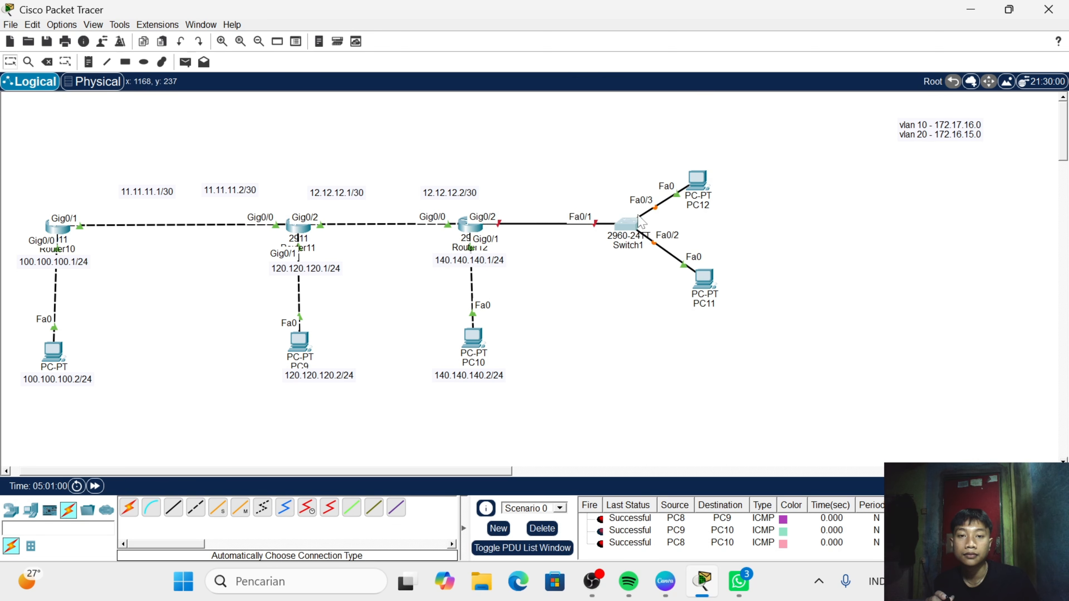
click(635, 225)
click(732, 10)
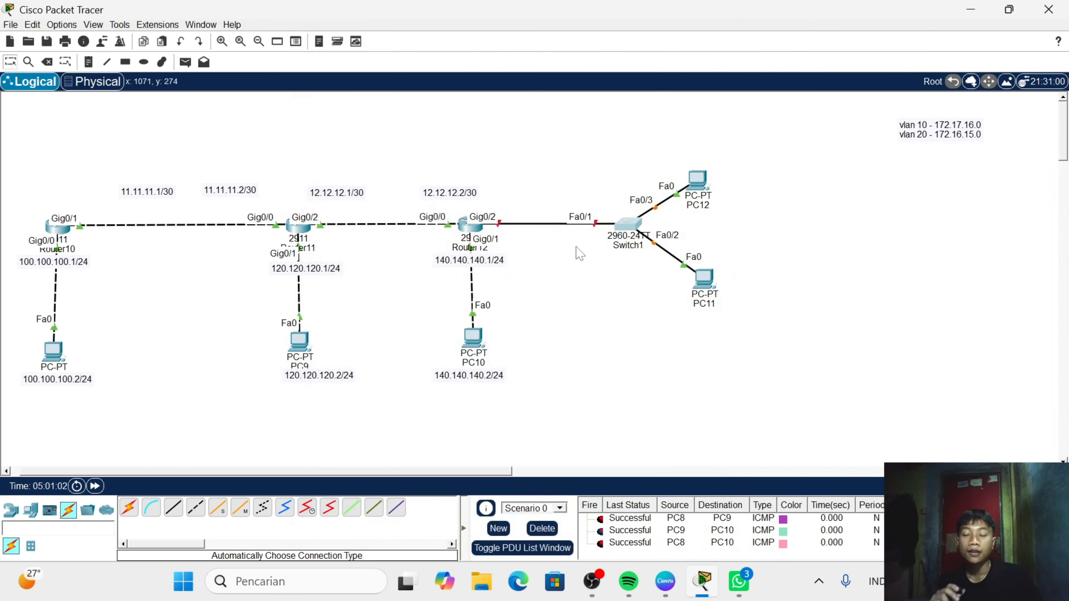
click(475, 227)
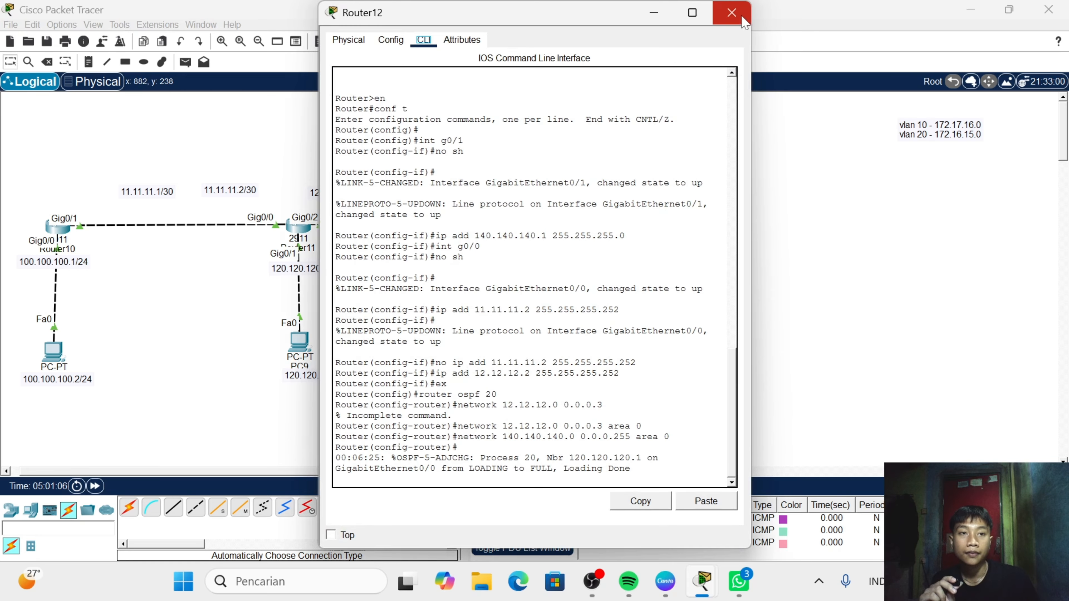
click(732, 12)
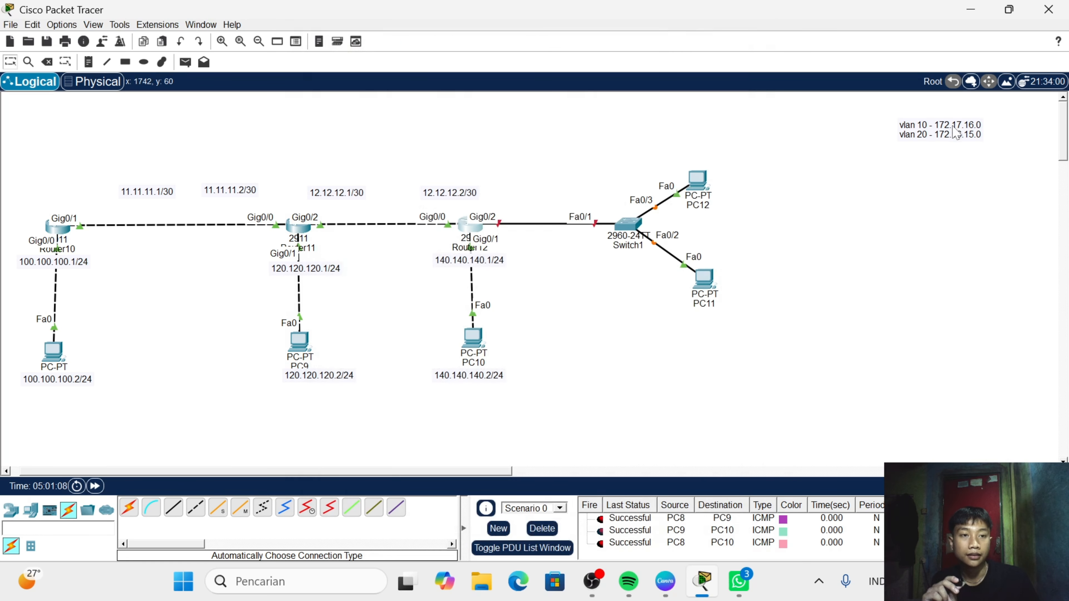
- Move the VLAN 10 and VLAN 20 address note to the space above the link between Router12 and the switch
drag(953, 130, 570, 142)
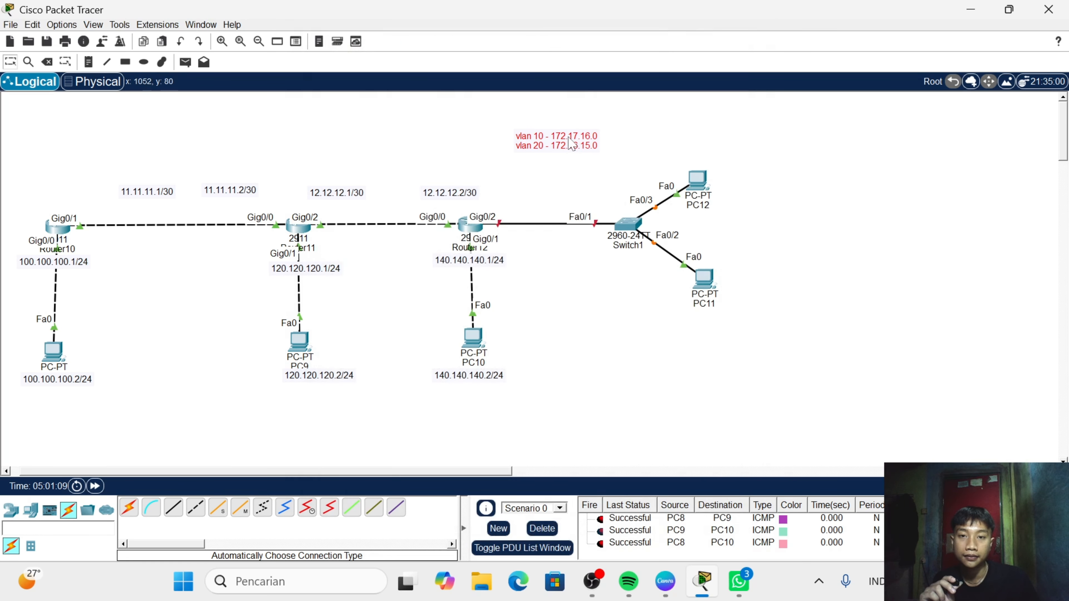
click(470, 225)
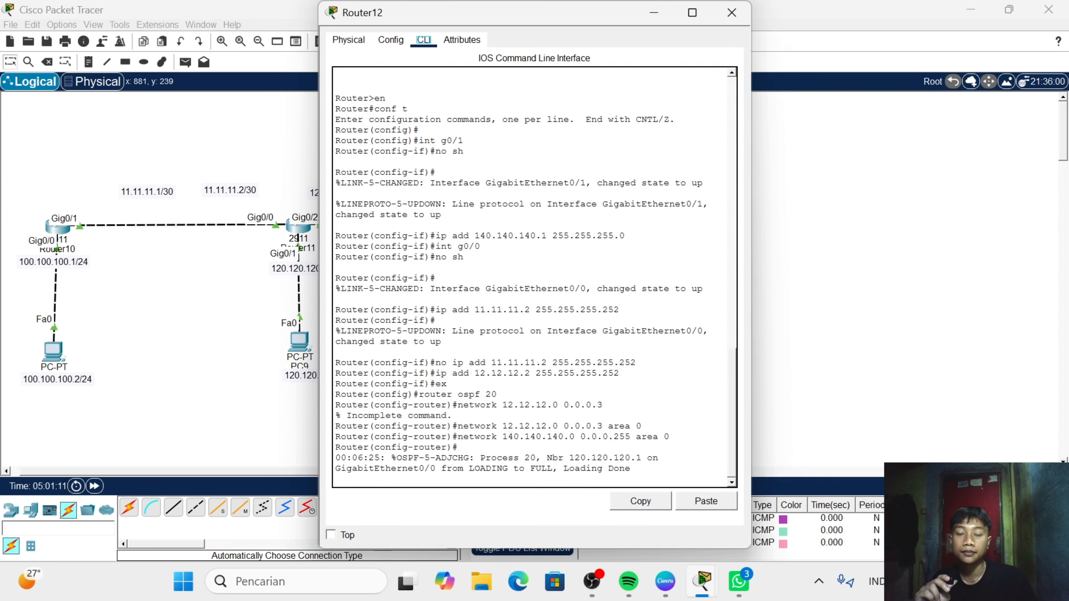
click(732, 12)
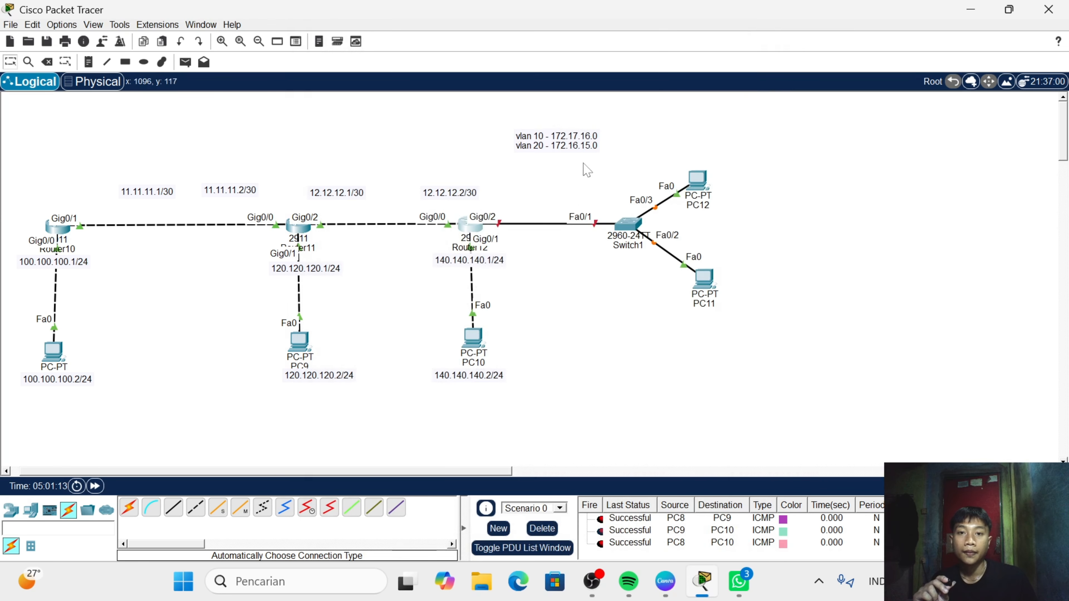
- Exit OSPF configuration mode in Router12's command line and try to select the interface with int 0/2
click(474, 228)
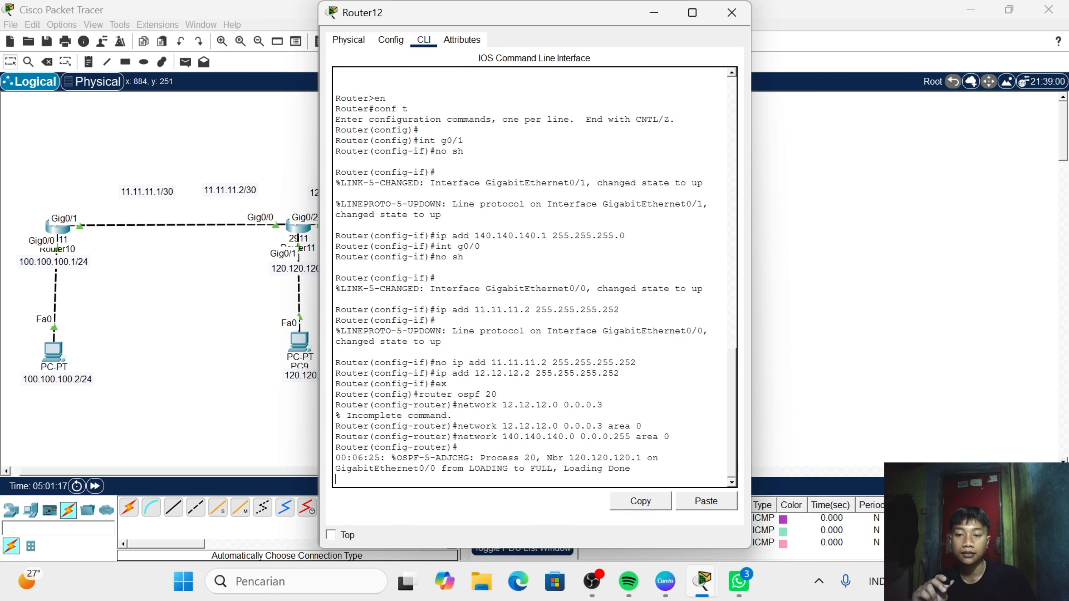
key(Return)
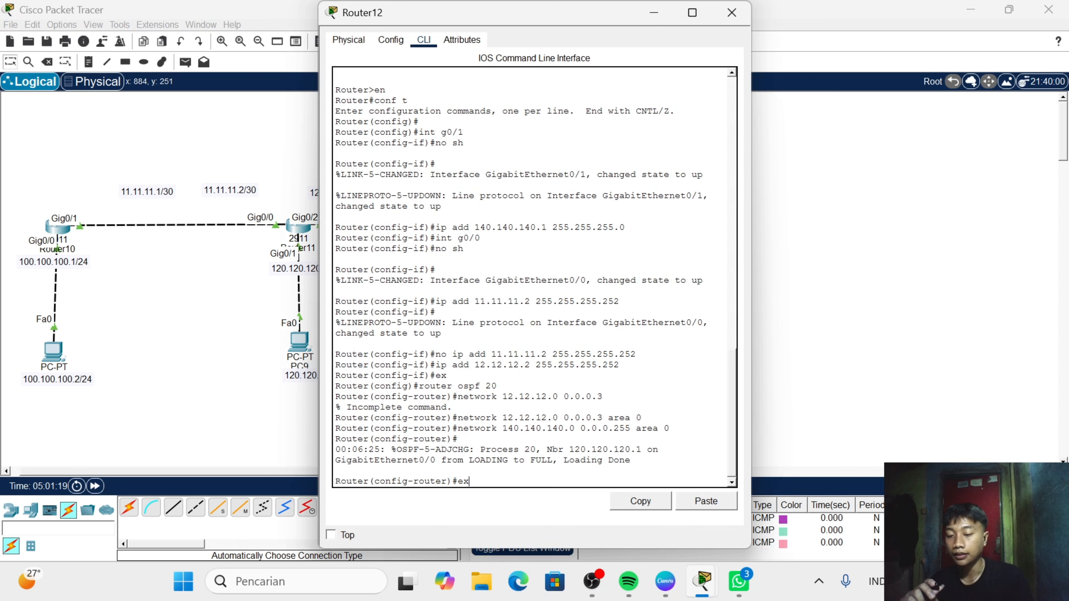
key(Return)
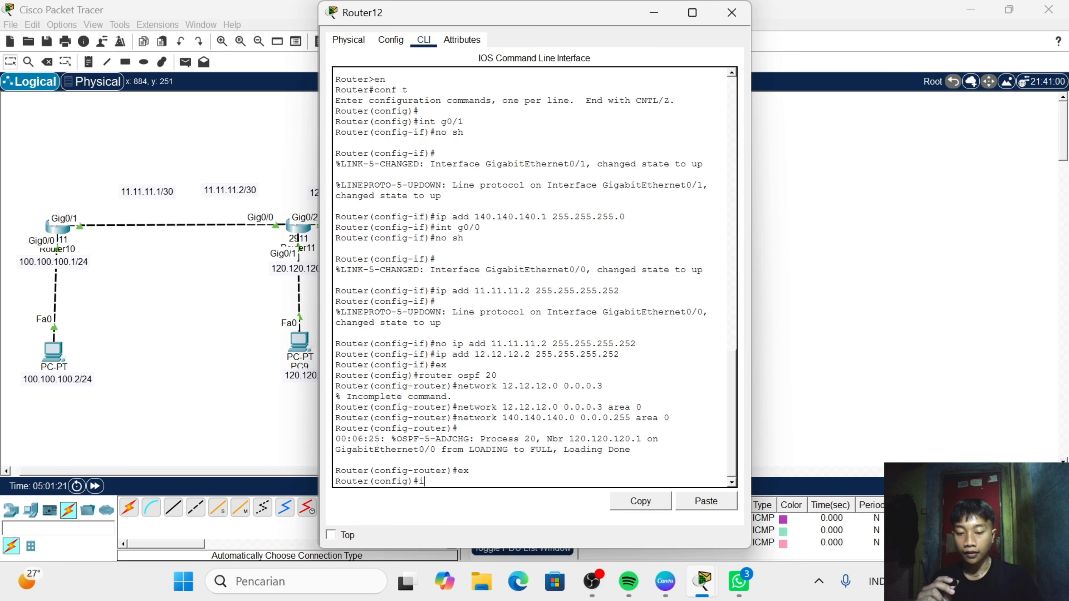
text(int)
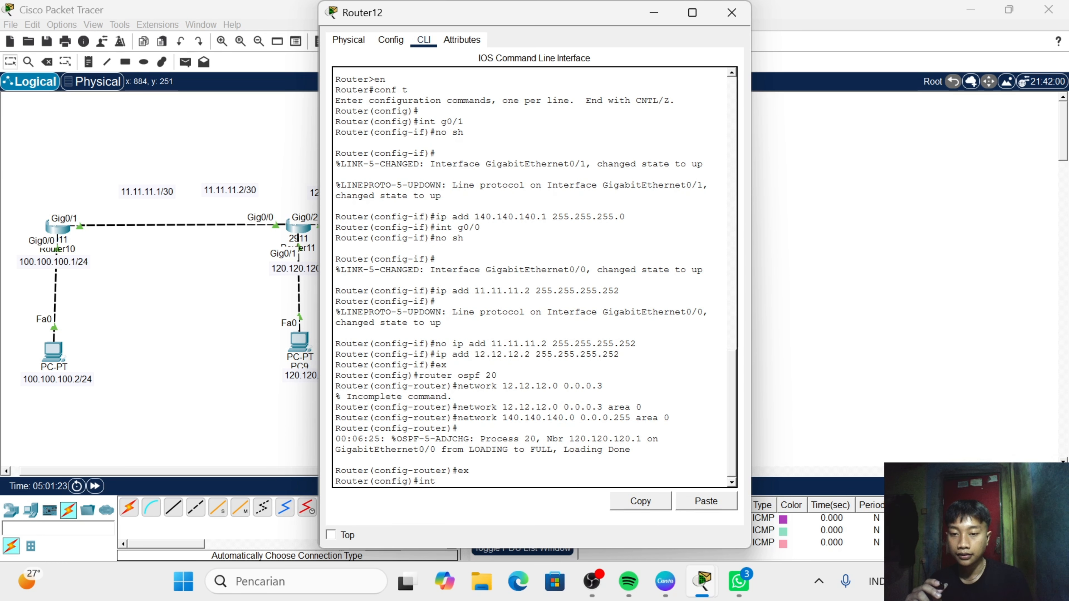
text( 0/2)
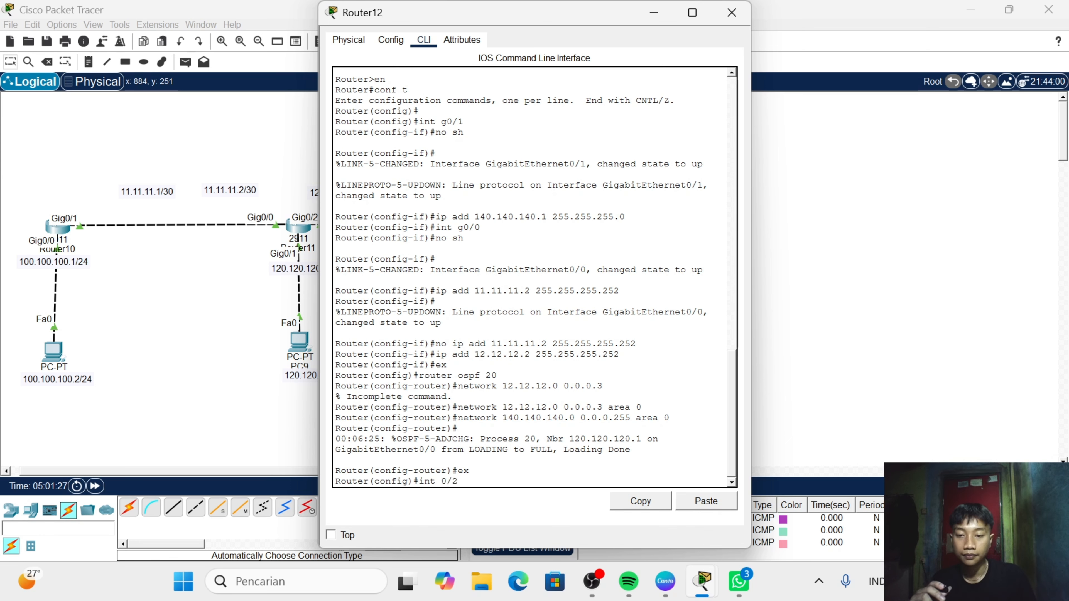
key(Return)
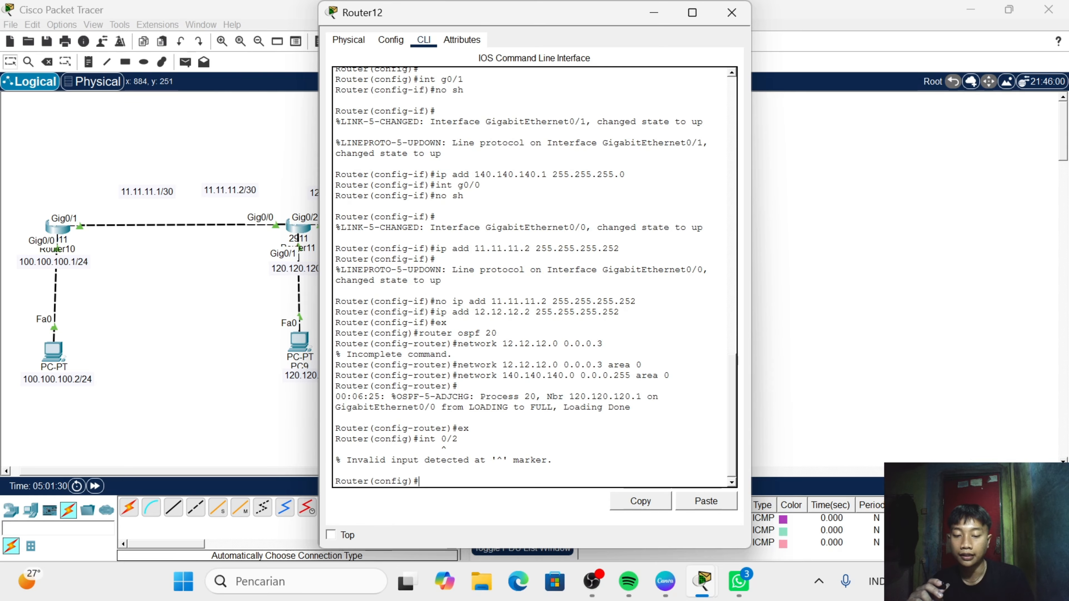
- Select Router12's interface g0/2 and bring it up with no sh
text(int g)
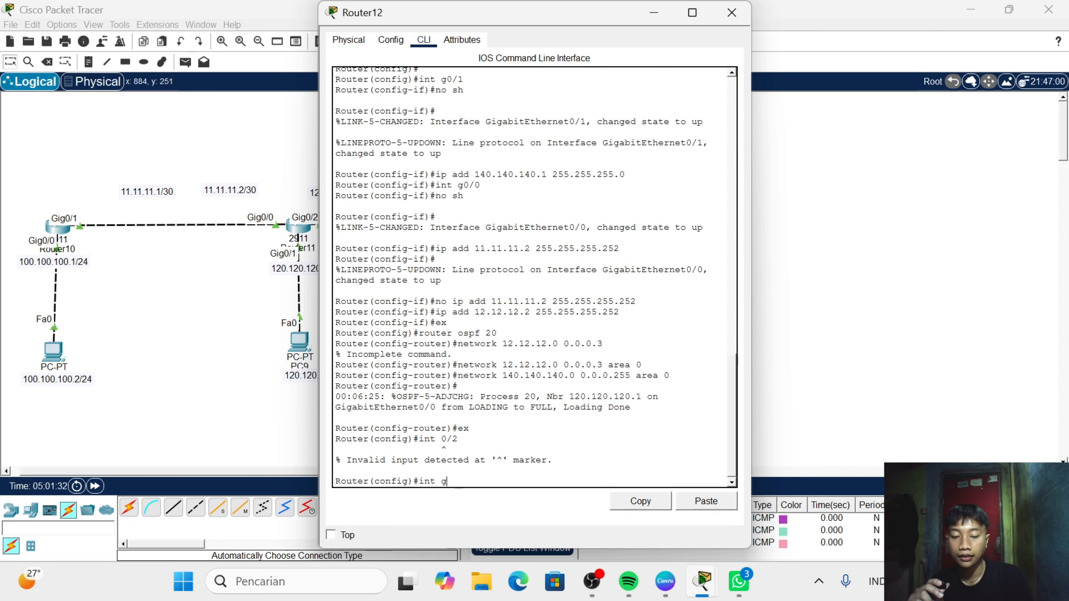
text(0/2)
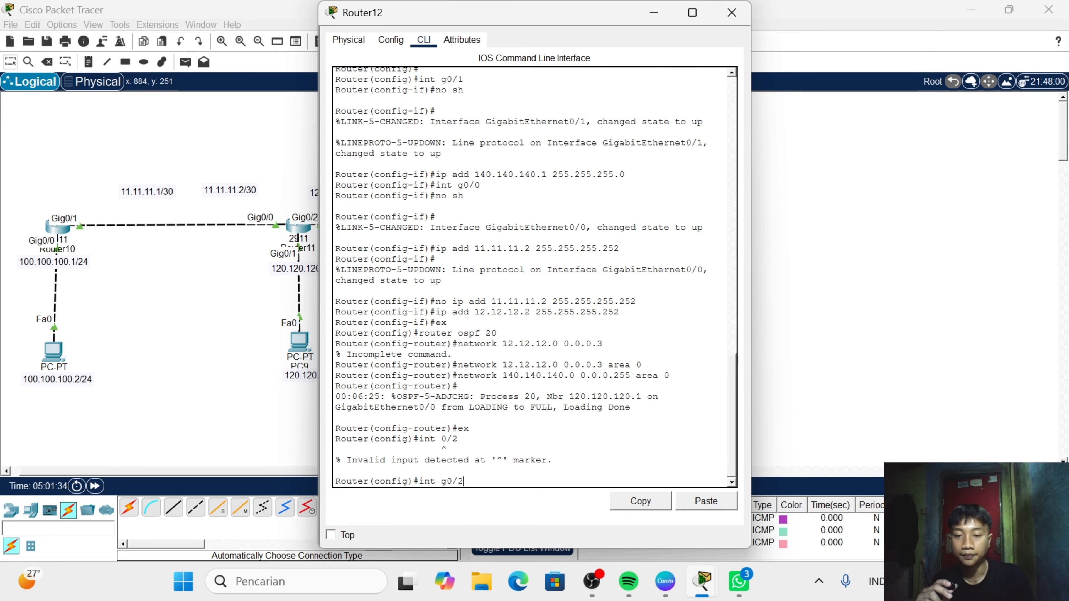
key(Return)
text(no )
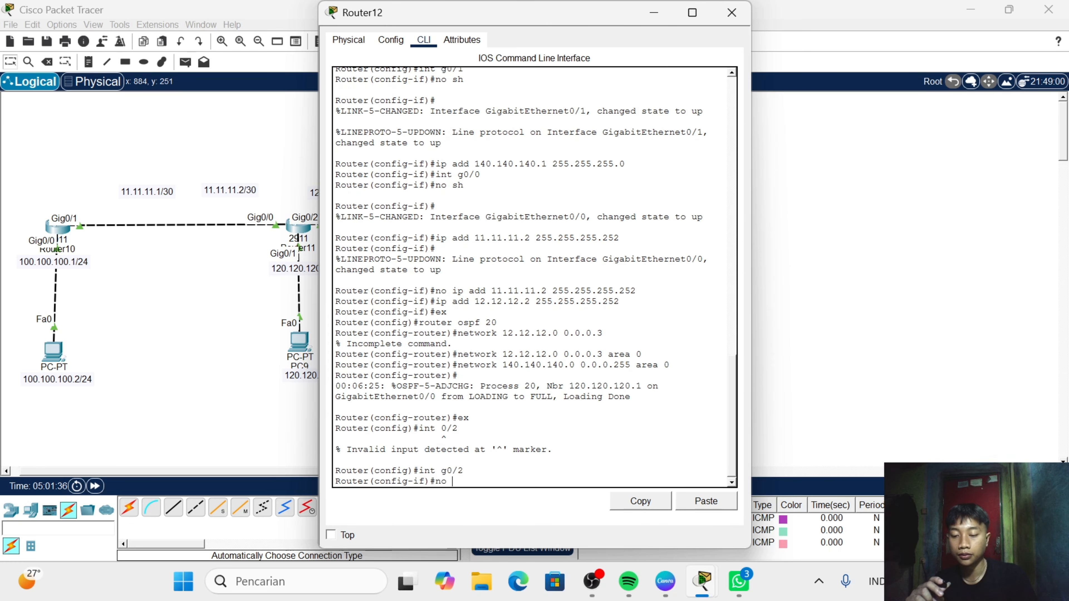
text(sh)
key(Return)
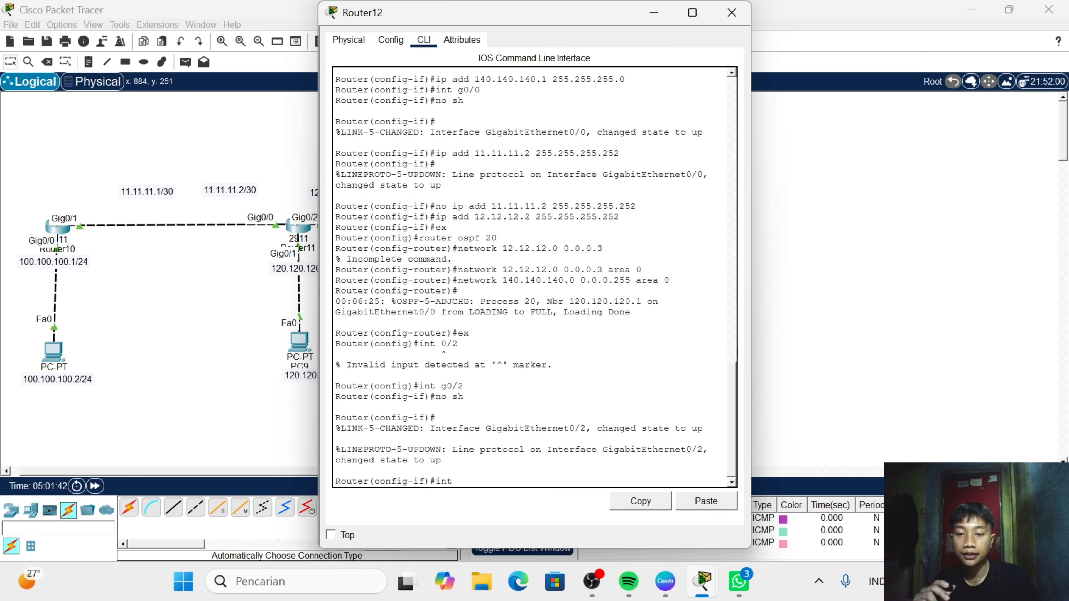
- Create subinterface g0/2.10 on Router12
text(int g0)
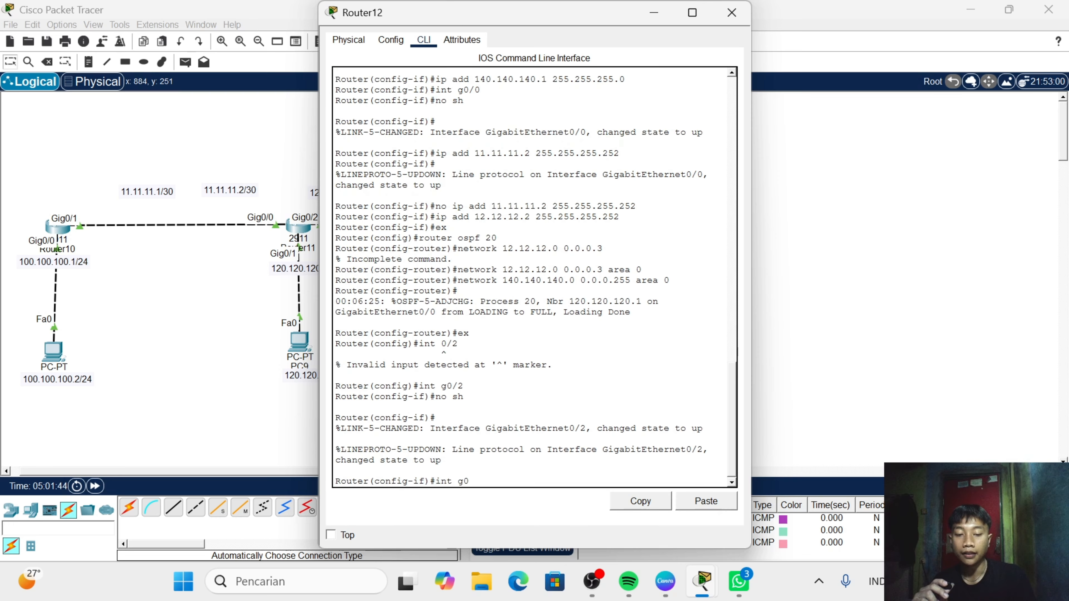
text(.)
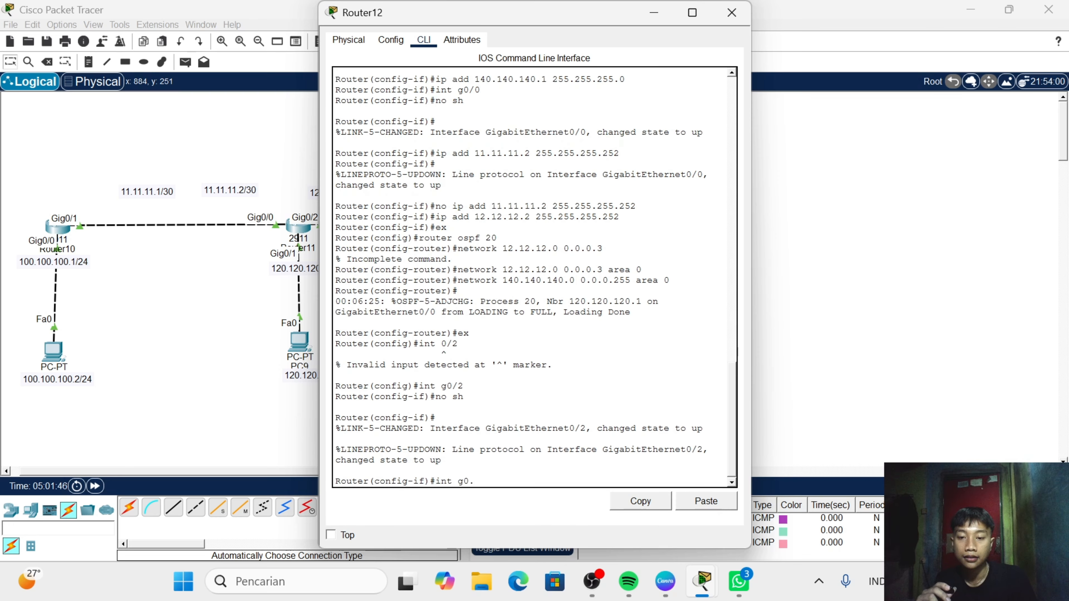
key(BackSpace)
text(/)
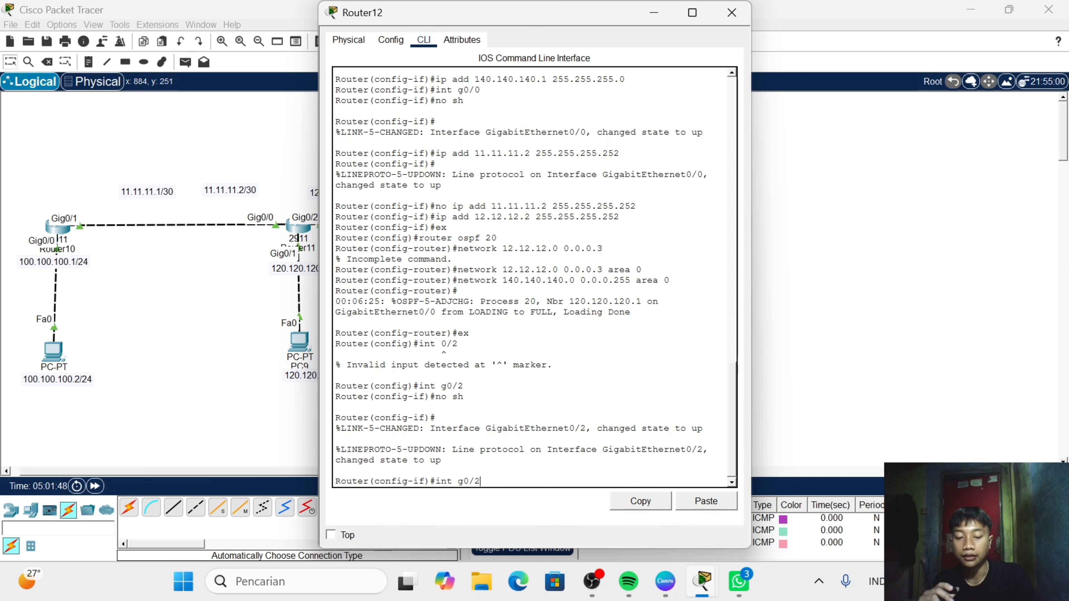
text(2.1)
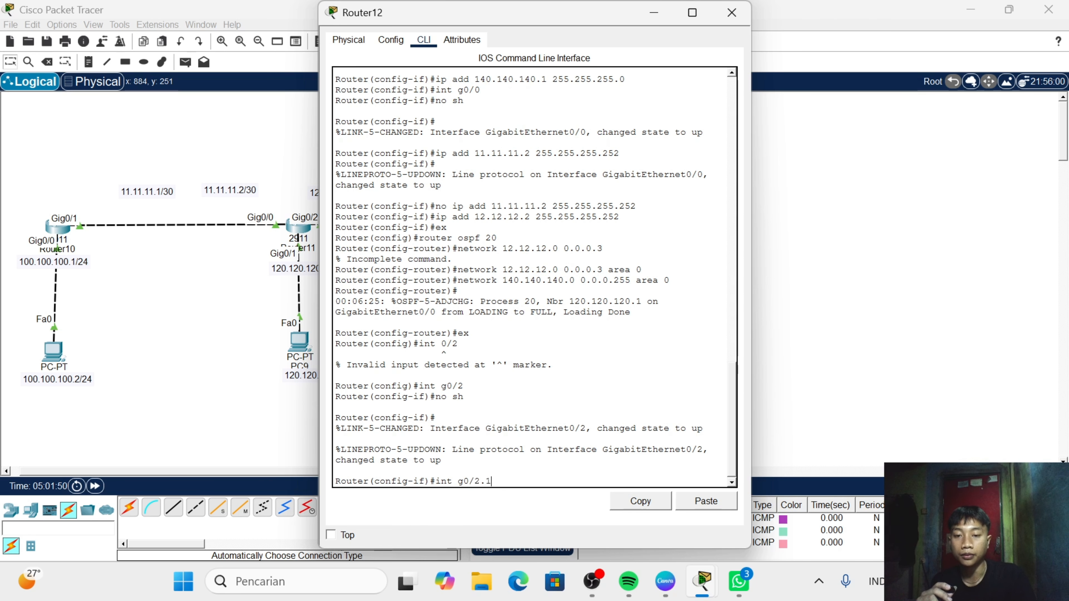
text(0)
key(Return)
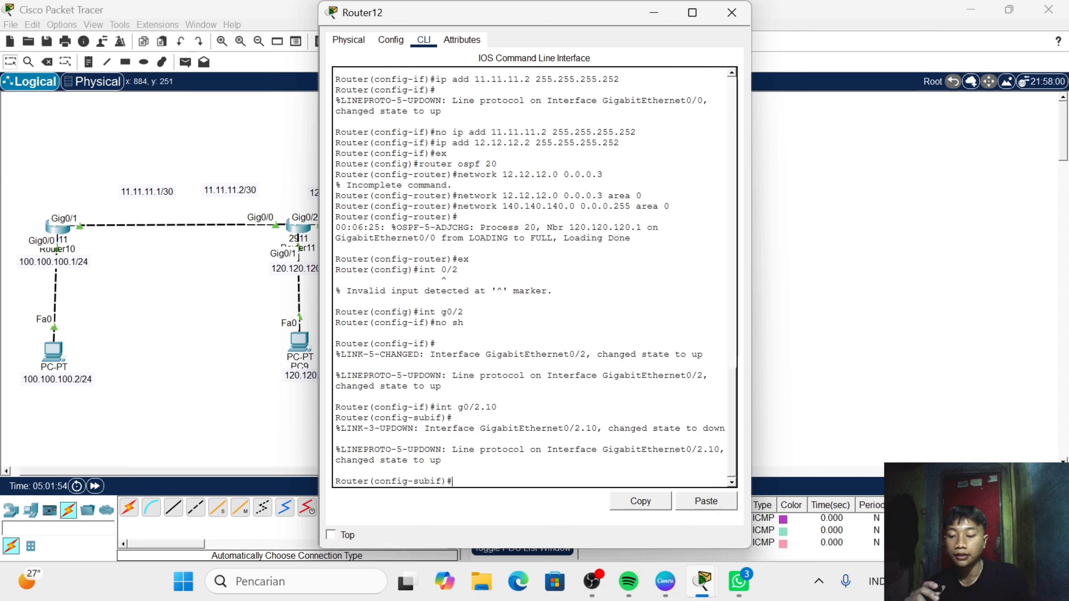
- Set dot1Q encapsulation for VLAN 10 on subinterface g0/2.10 with enc do 10
text(enc)
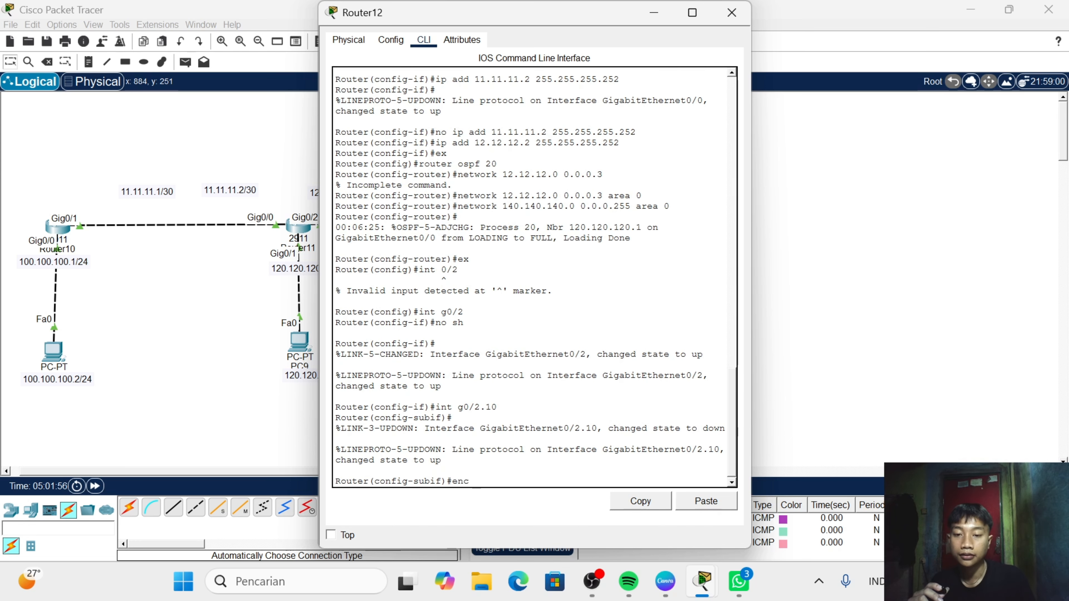
text( do)
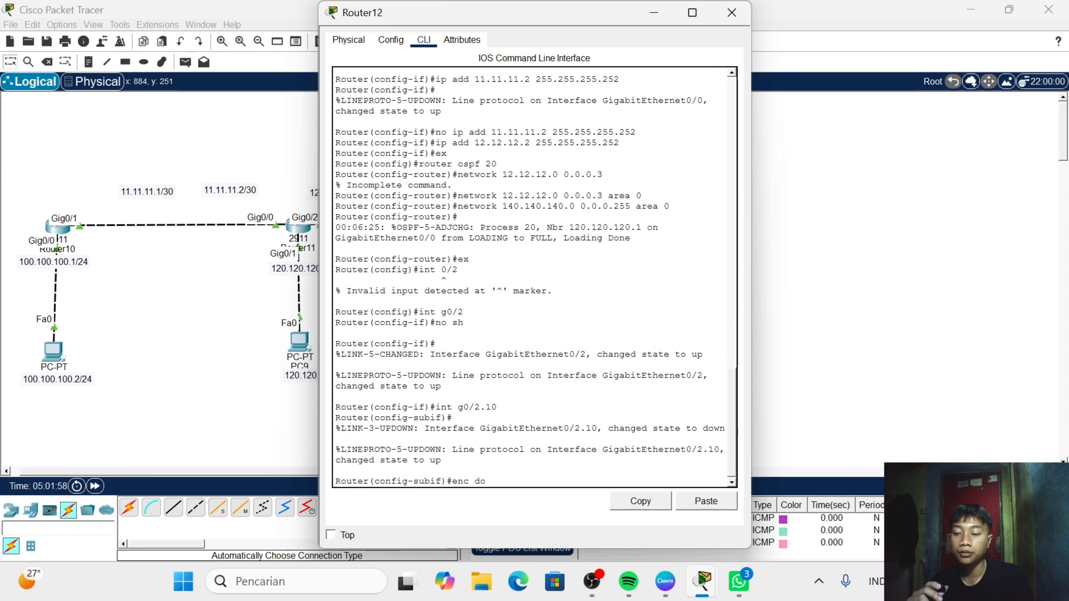
text( 10)
key(Return)
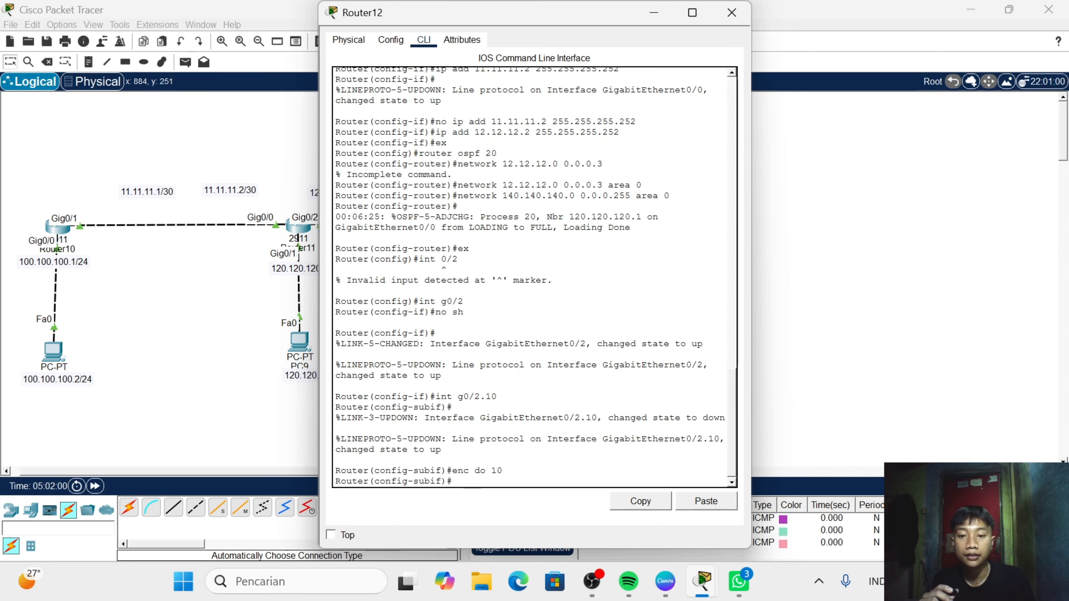
- Assign IP address 172.17.16.1 with mask 255.255.255.0 to Router12's subinterface g0/2.10
text(ip )
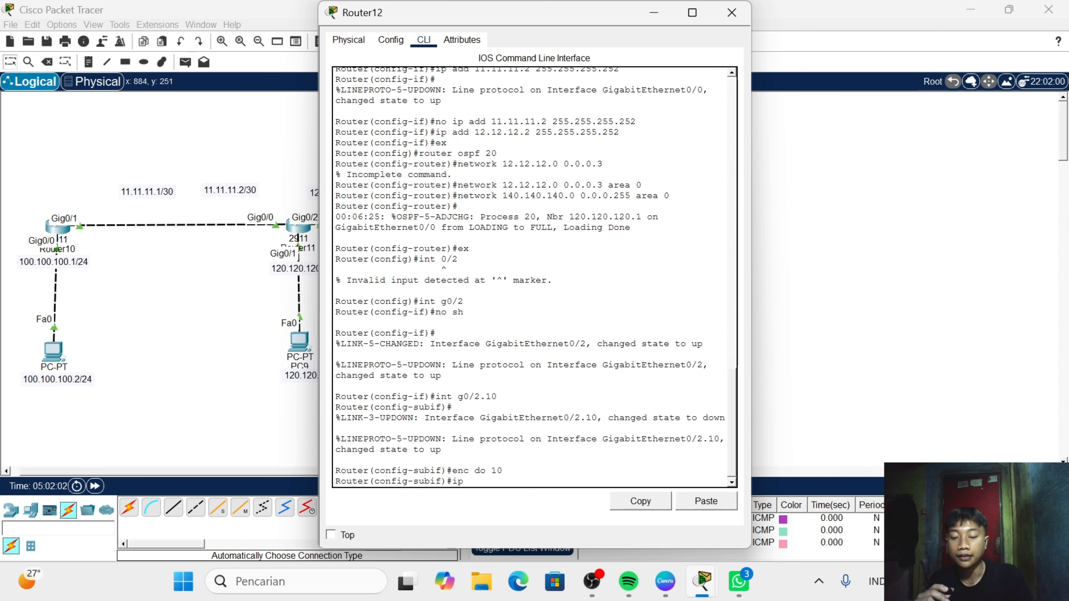
text(add)
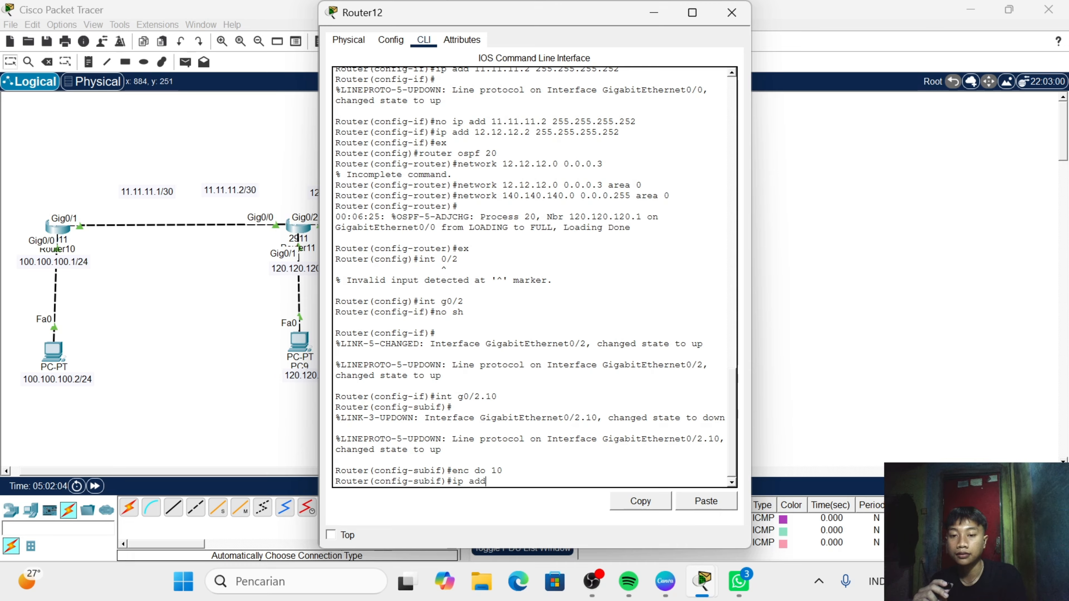
text(r)
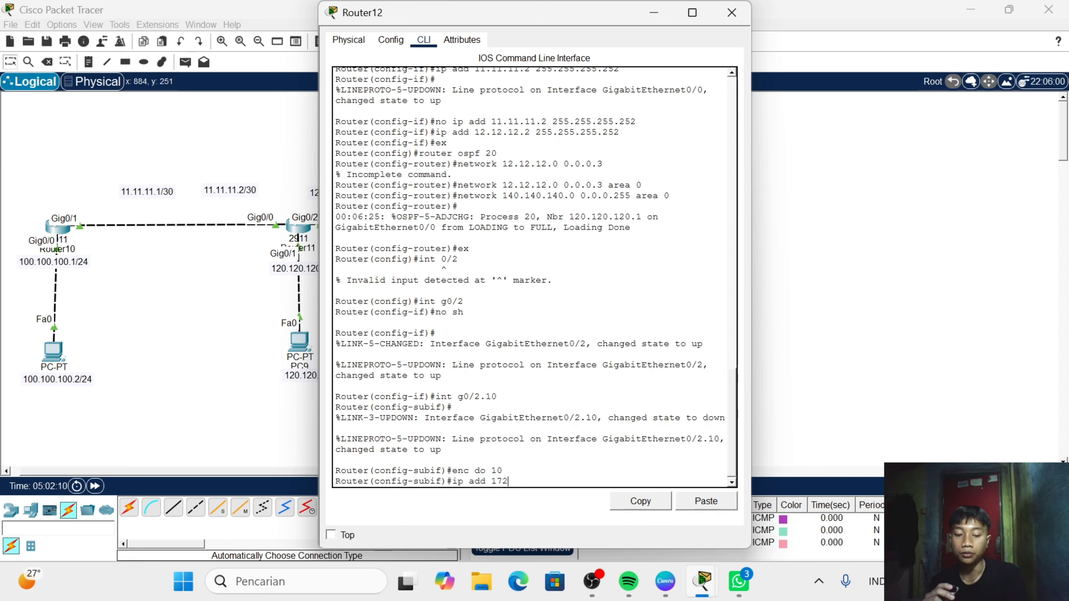
text(172.17.)
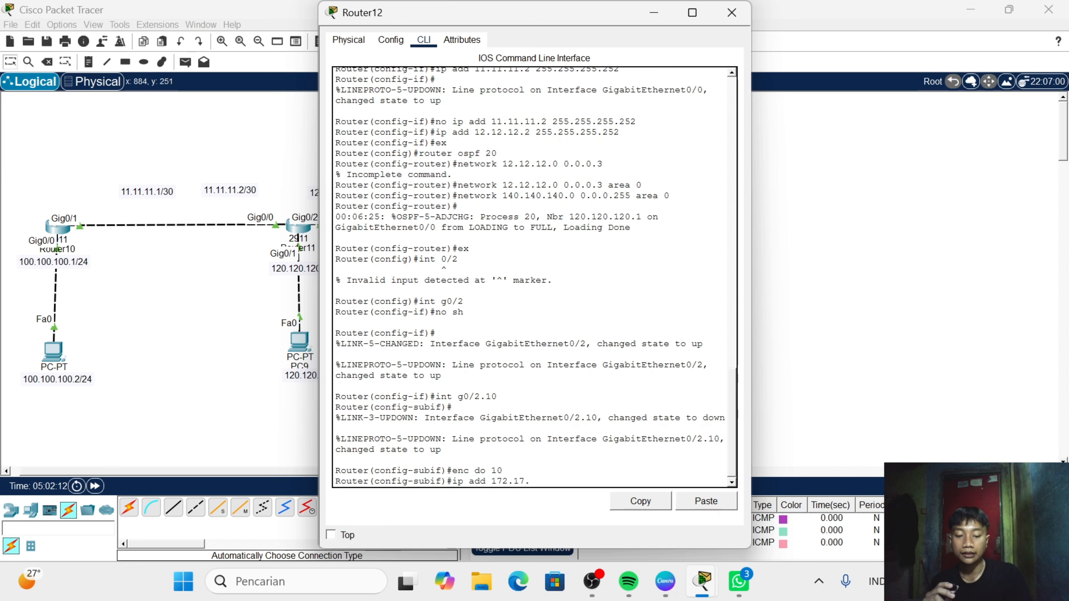
text(16)
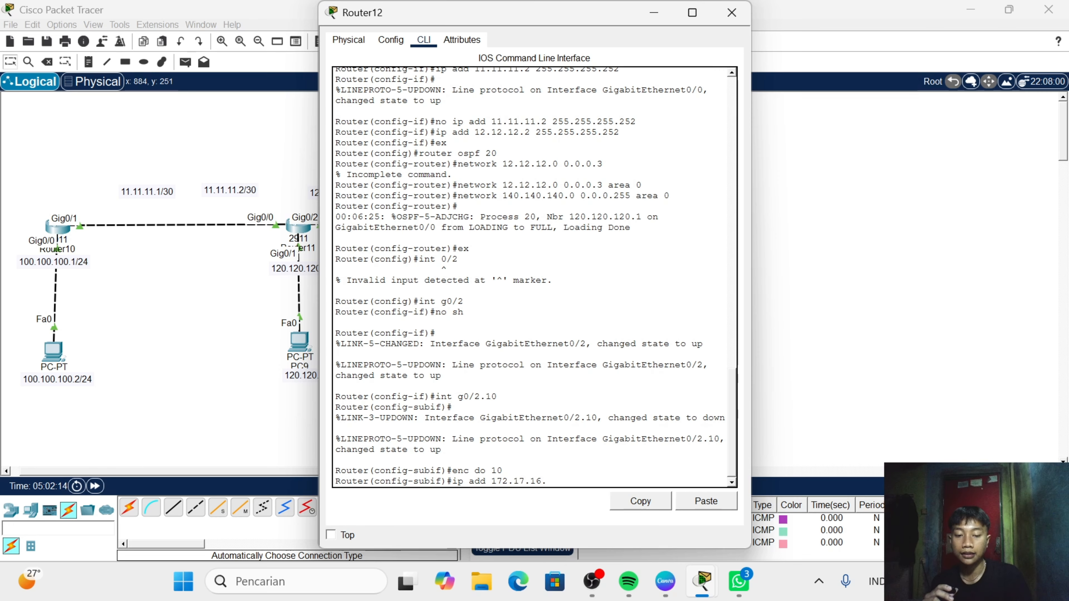
text(.1)
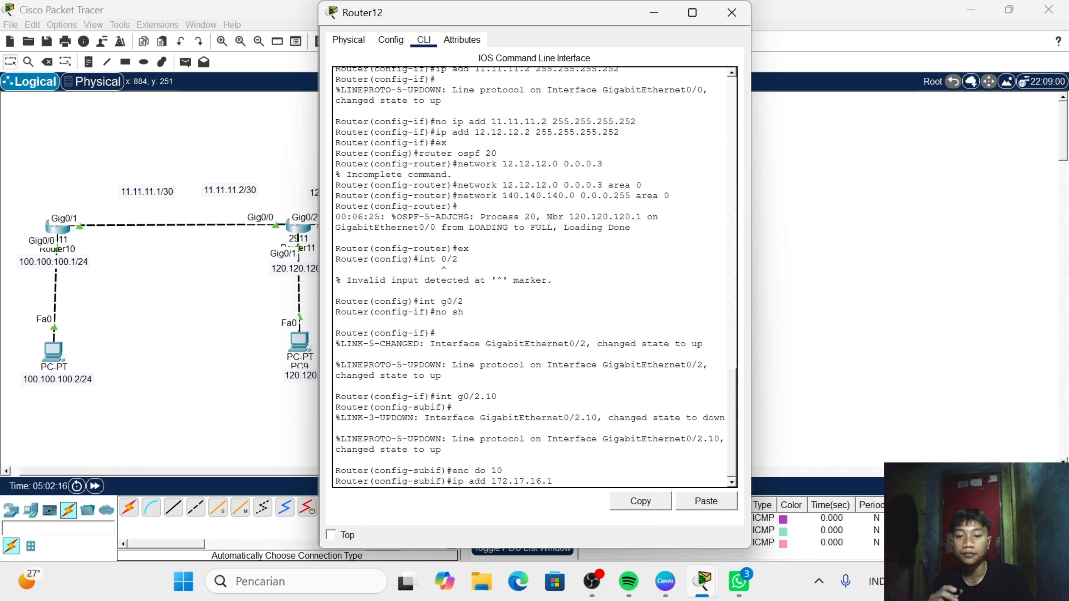
text( 255)
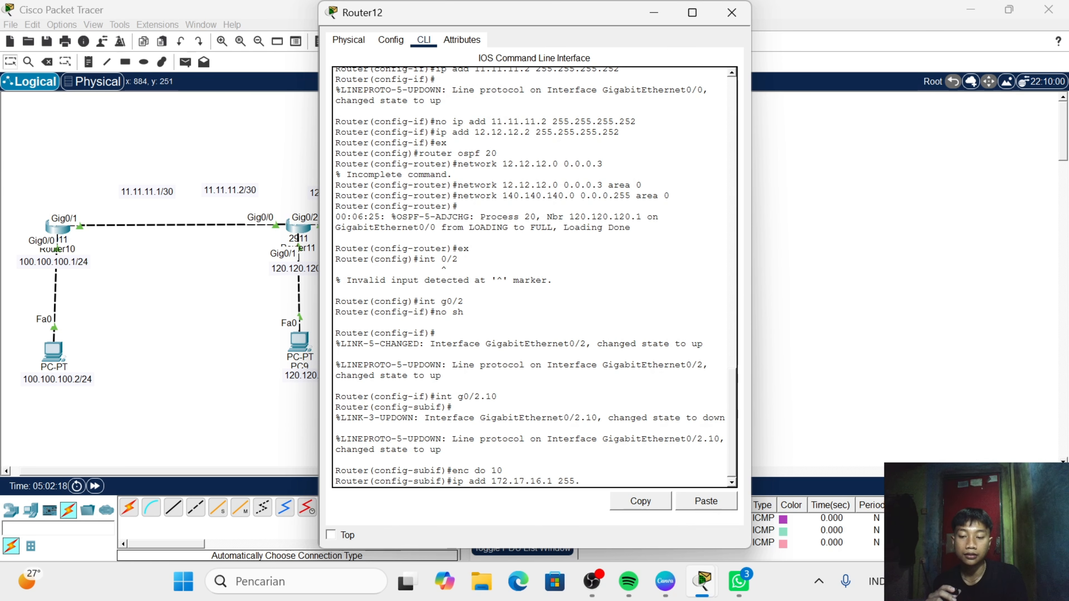
text(.255.)
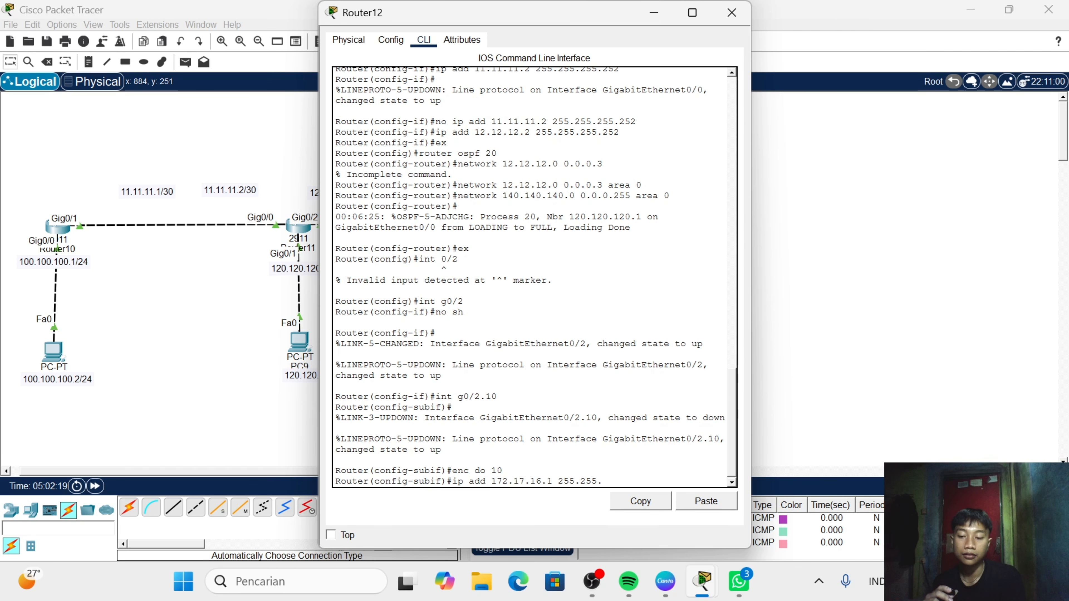
text(255.0)
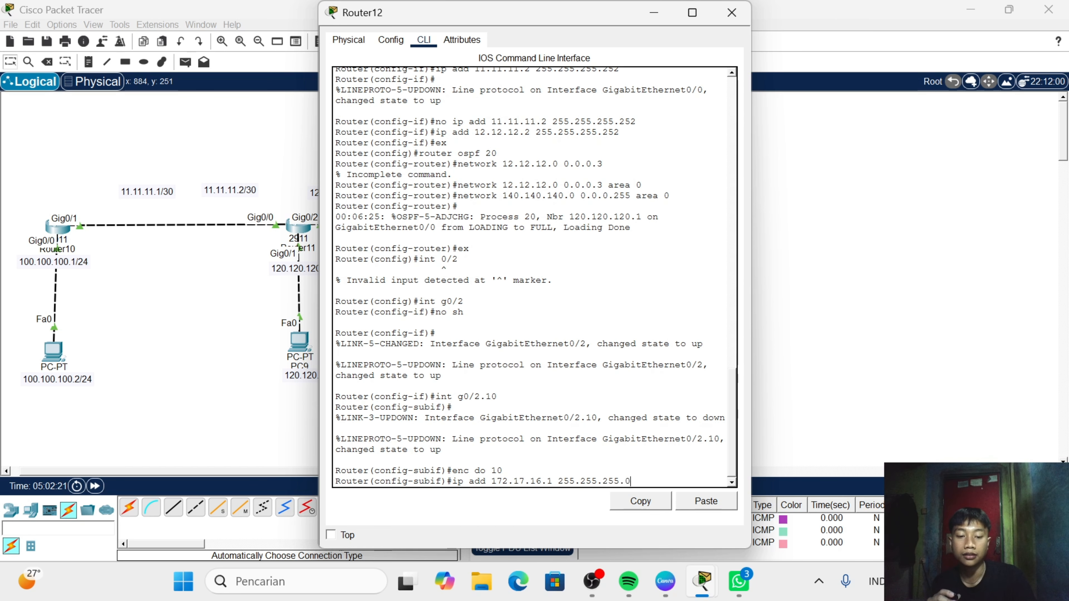
key(Return)
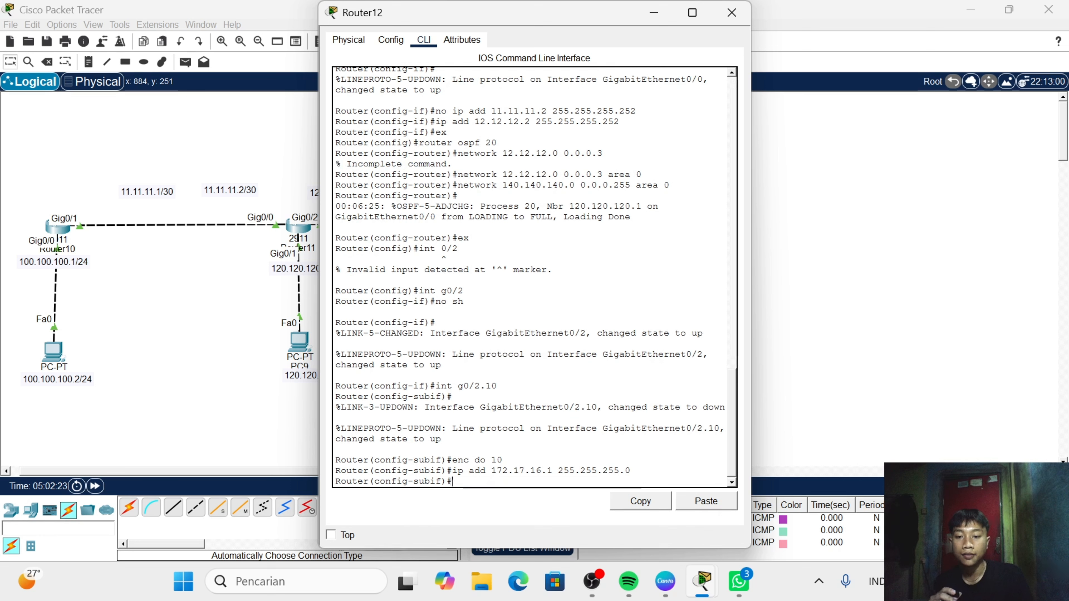
- Create subinterface g0/2.20 on Router12
text(int)
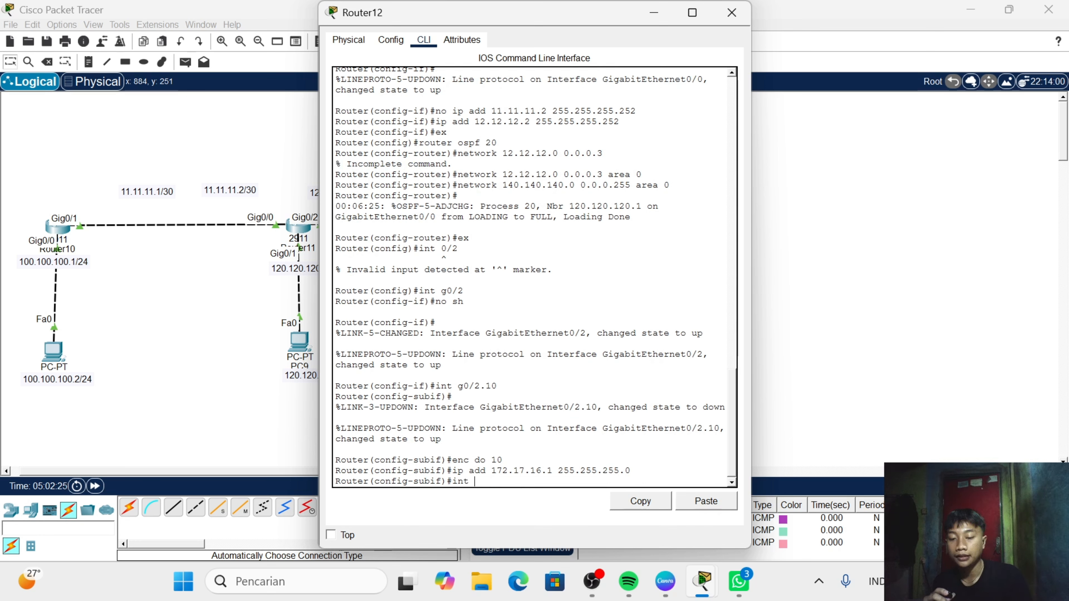
text( g0/)
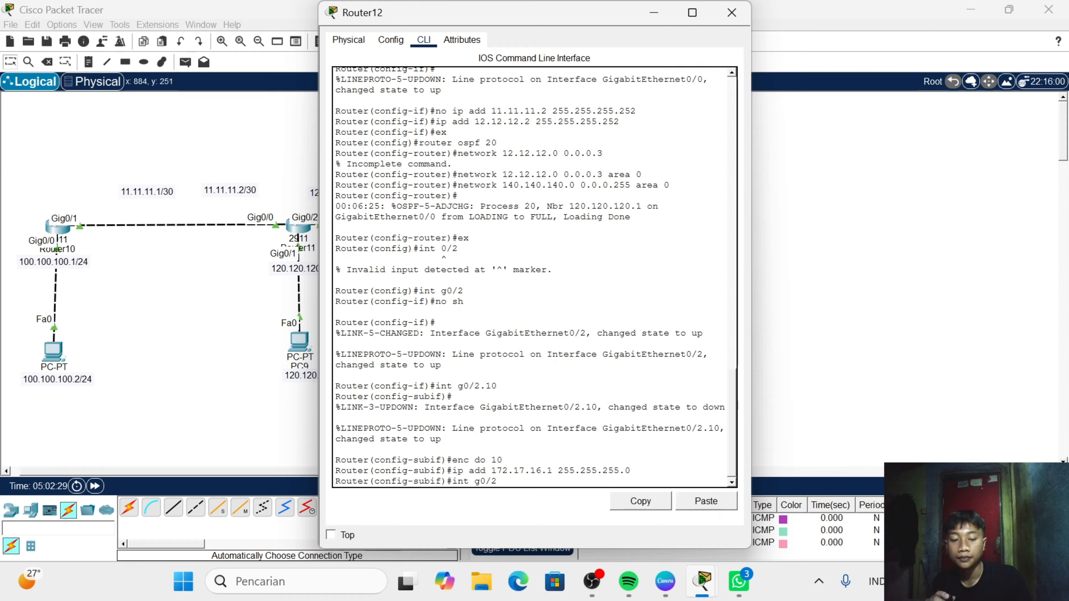
text(2.20)
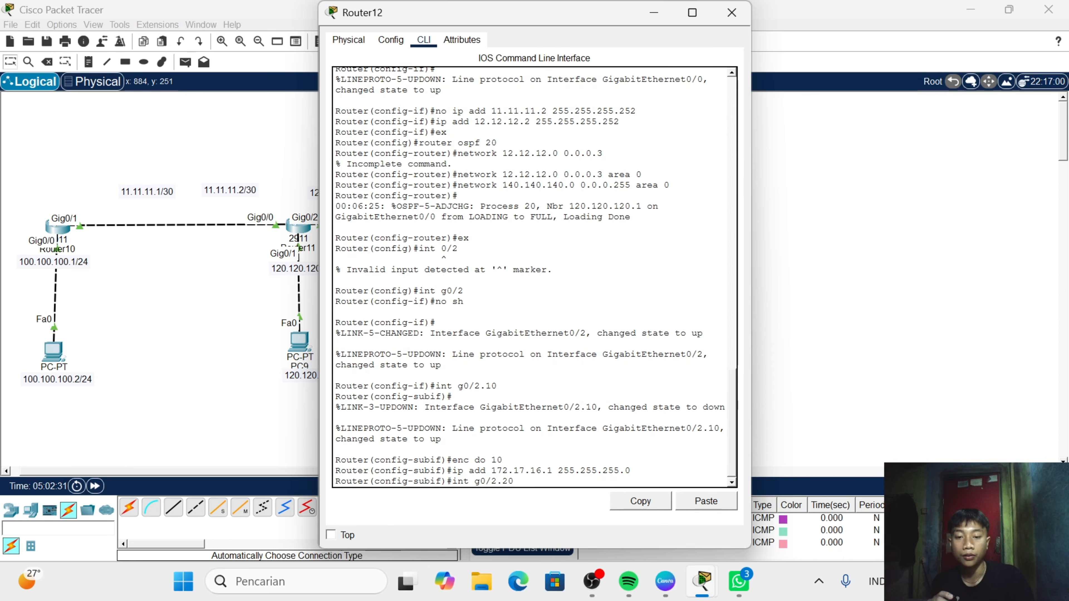
key(Return)
- Set dot1Q encapsulation for VLAN 20 on subinterface g0/2.20 with enc do 20
text(er(config-subif)#e)
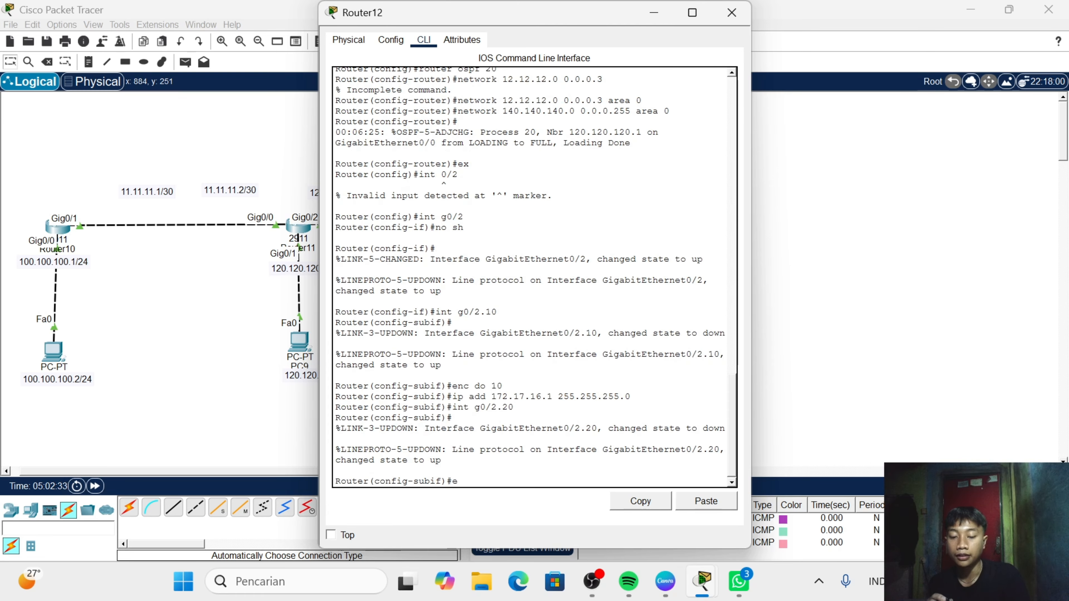
text(nc do)
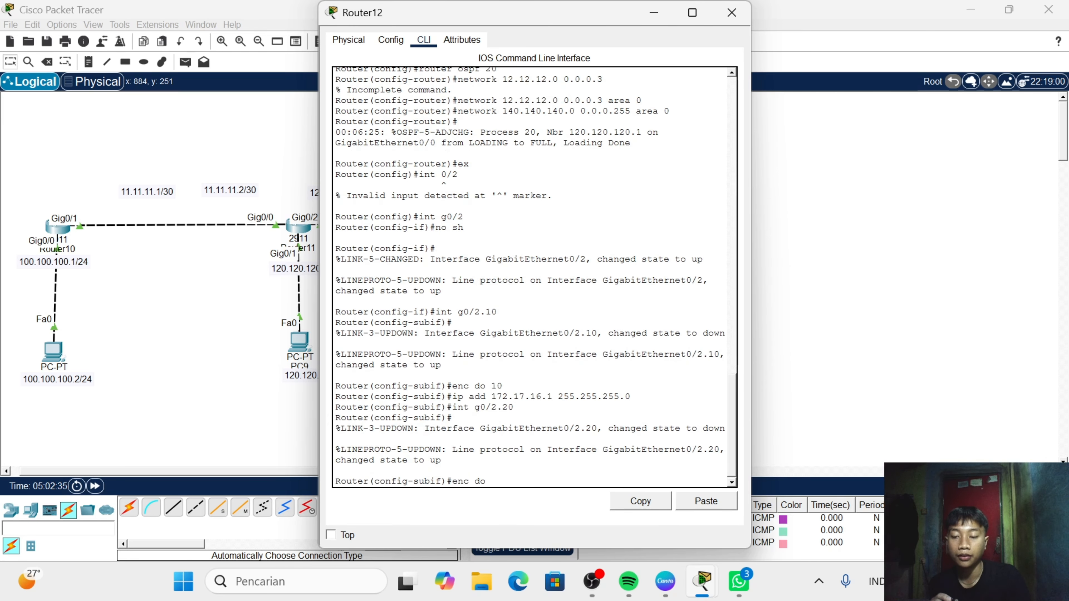
text( 20)
key(Return)
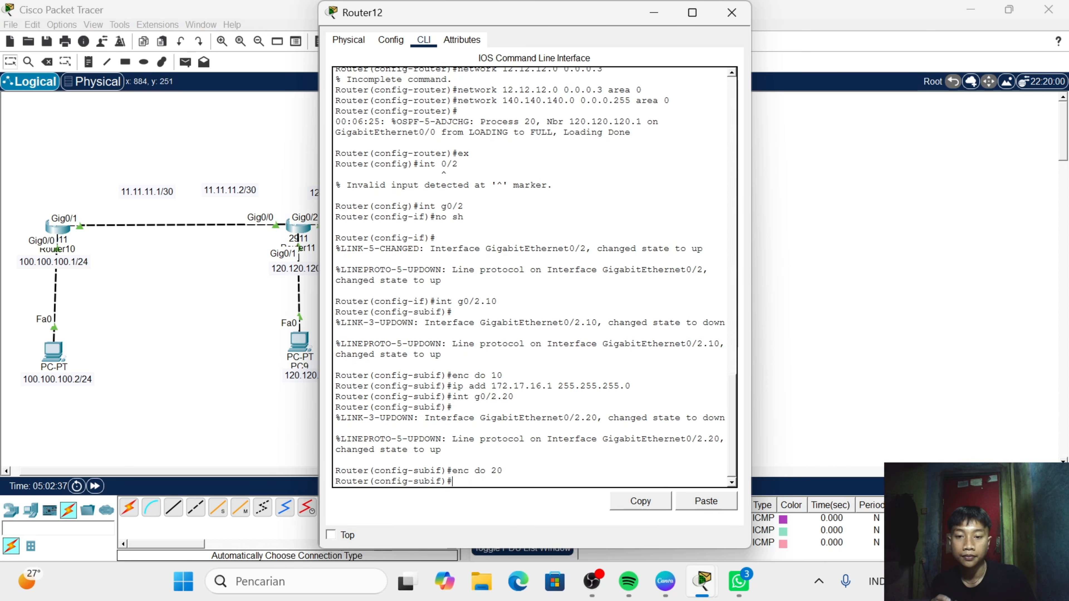
- Assign IP address 172.16.15.1 with mask 255.255.255.0 to Router12's subinterface g0/2.20
text(ip add)
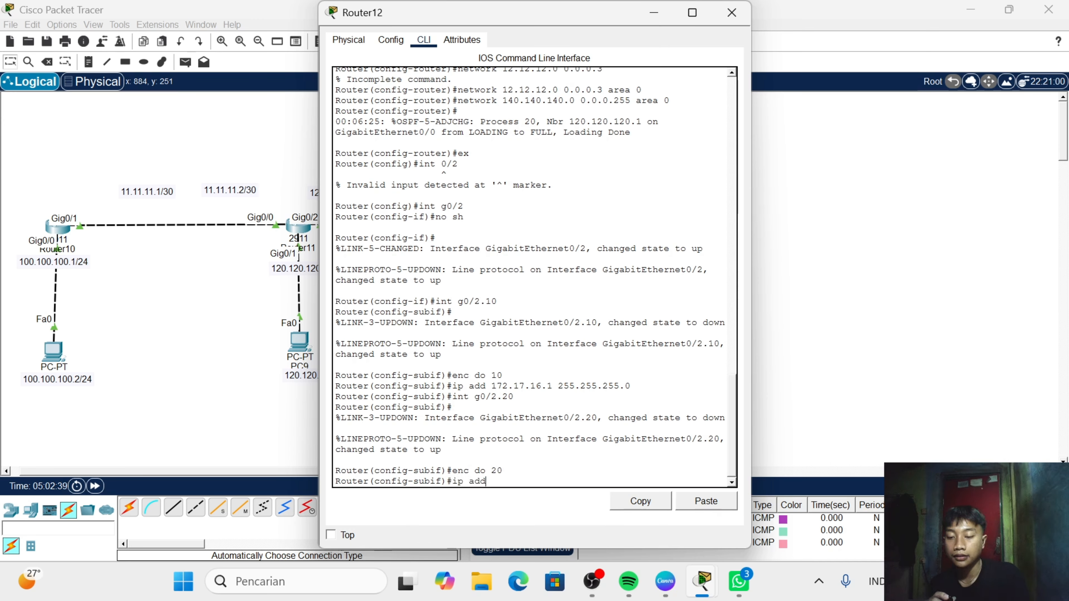
text( 17)
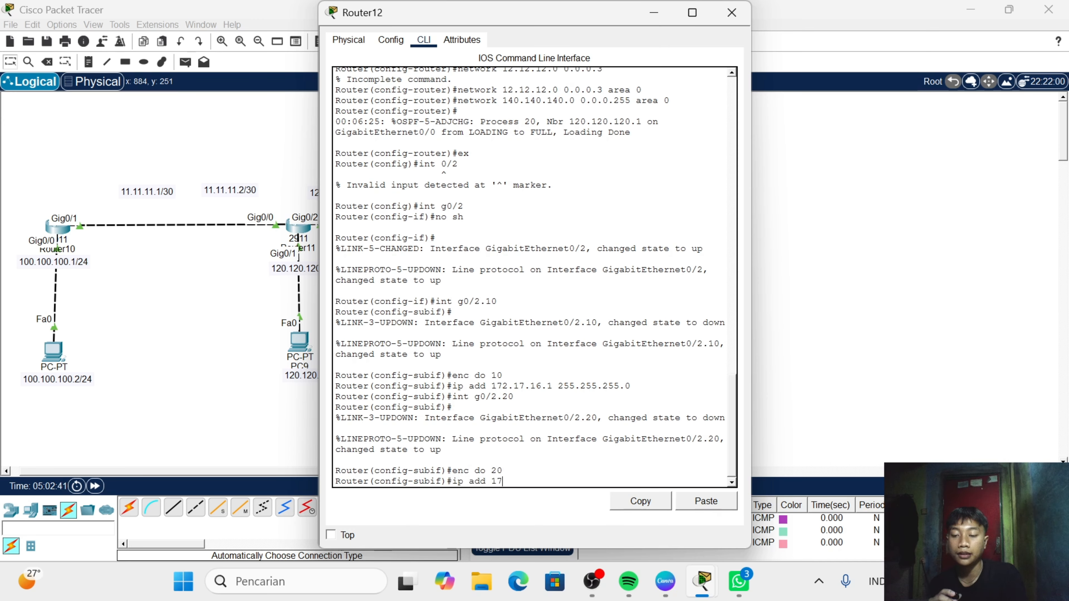
text(2.1)
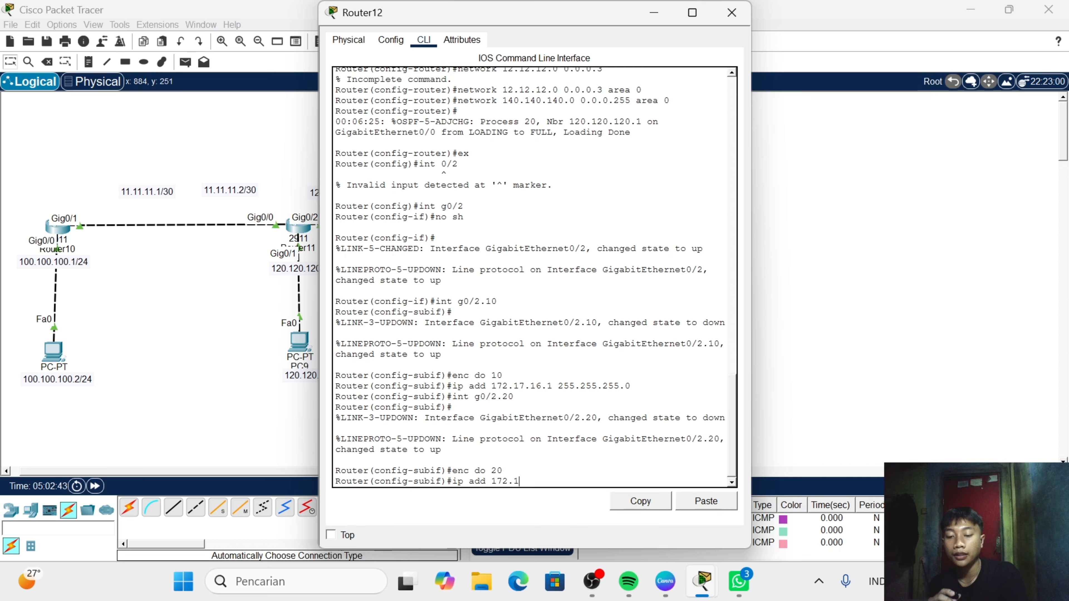
text(6.15)
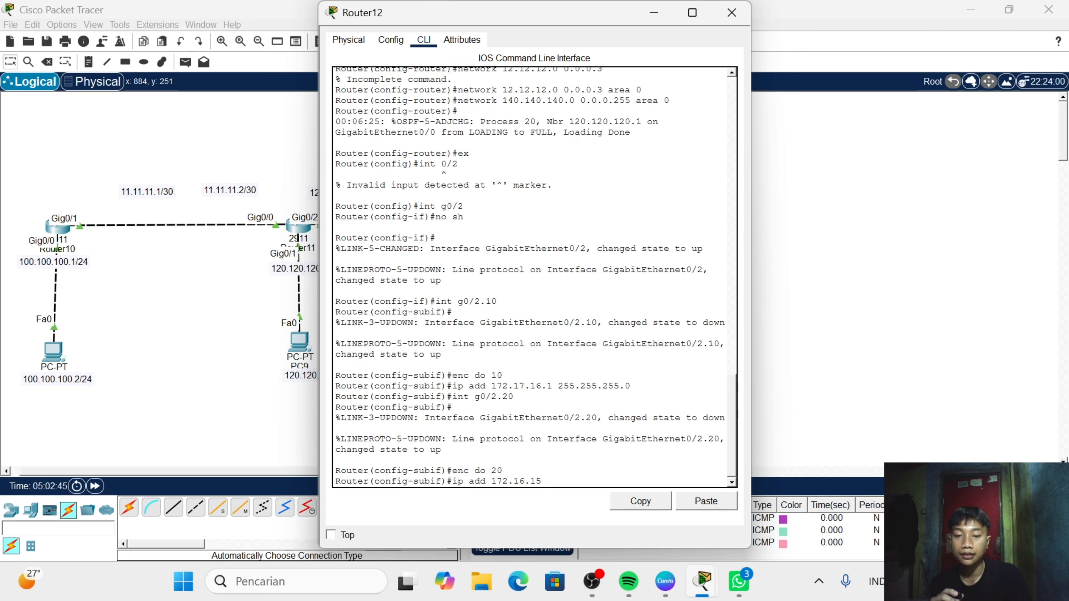
text(.1)
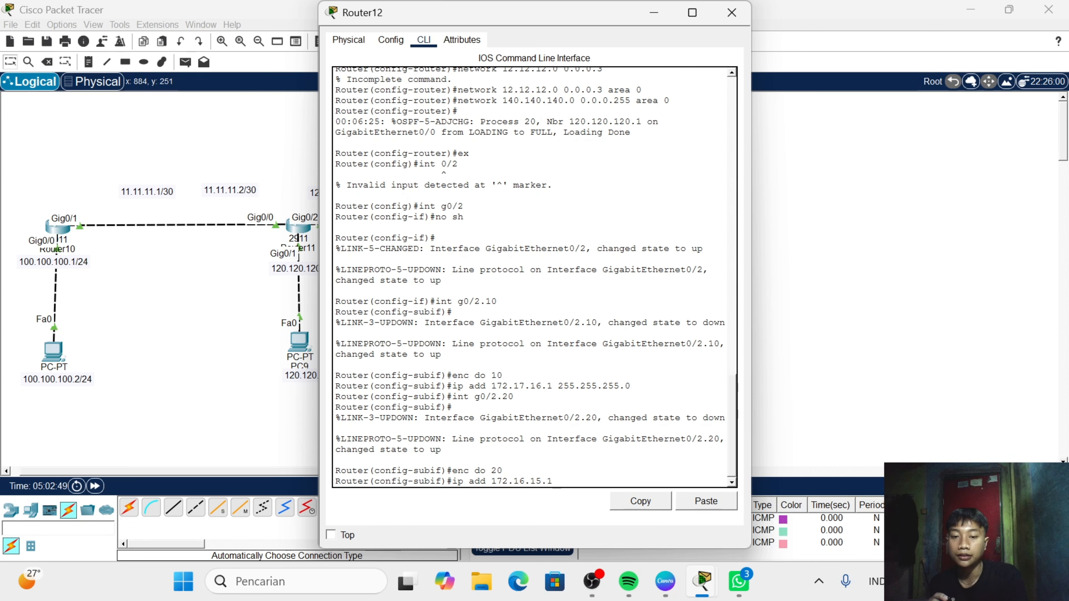
text( 255)
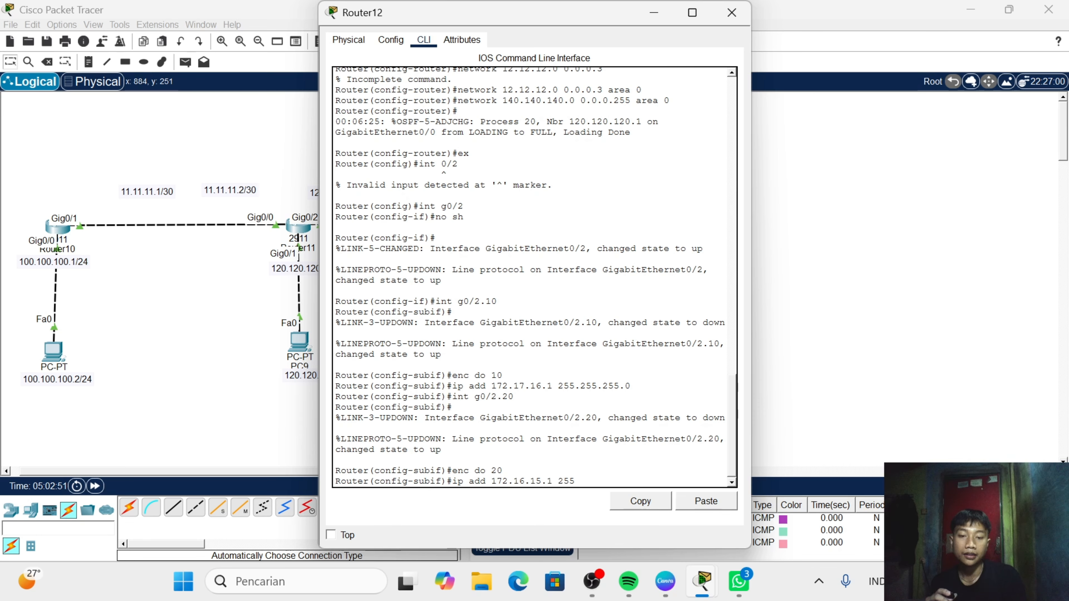
text(.255)
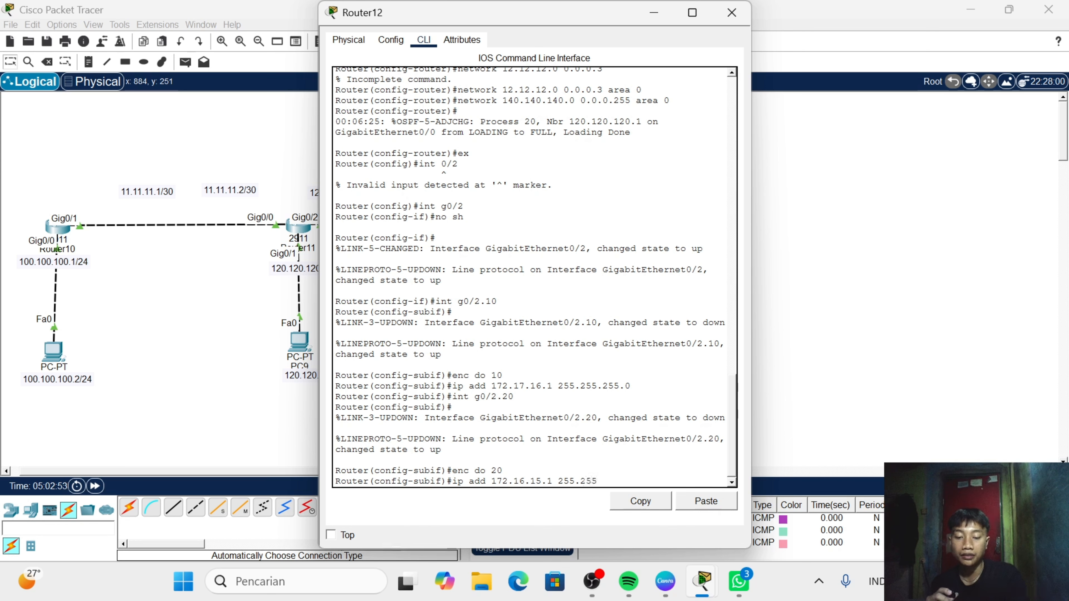
text(.255)
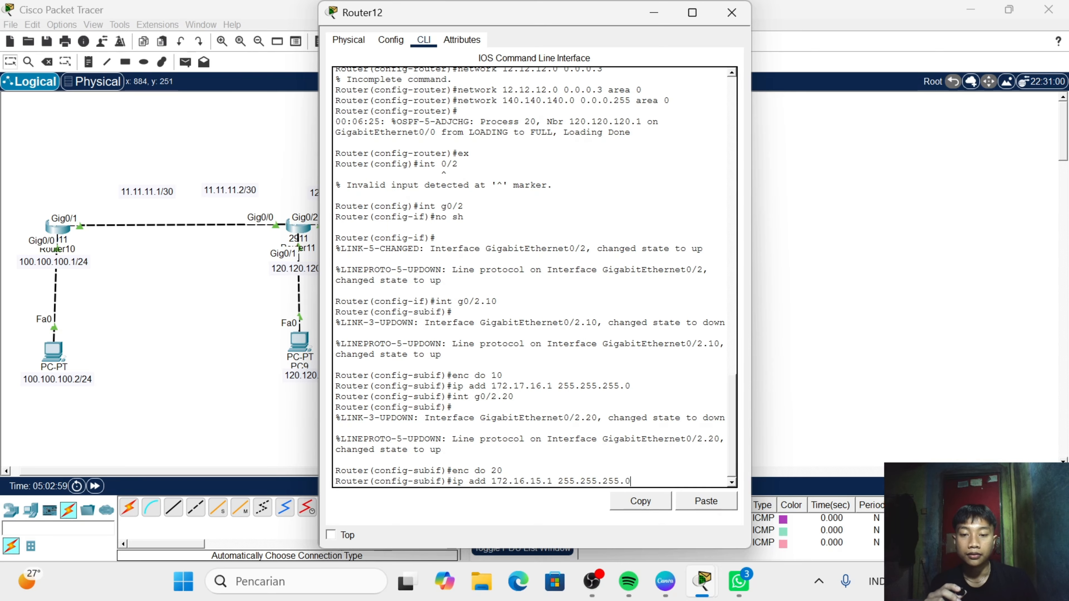
text(.0)
key(Return)
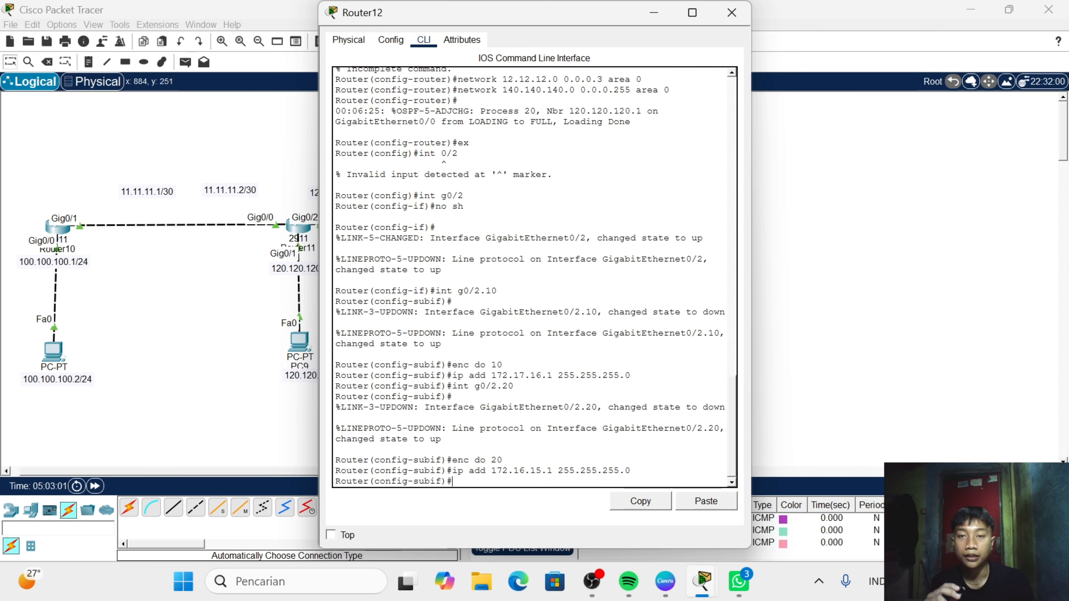
key(Return)
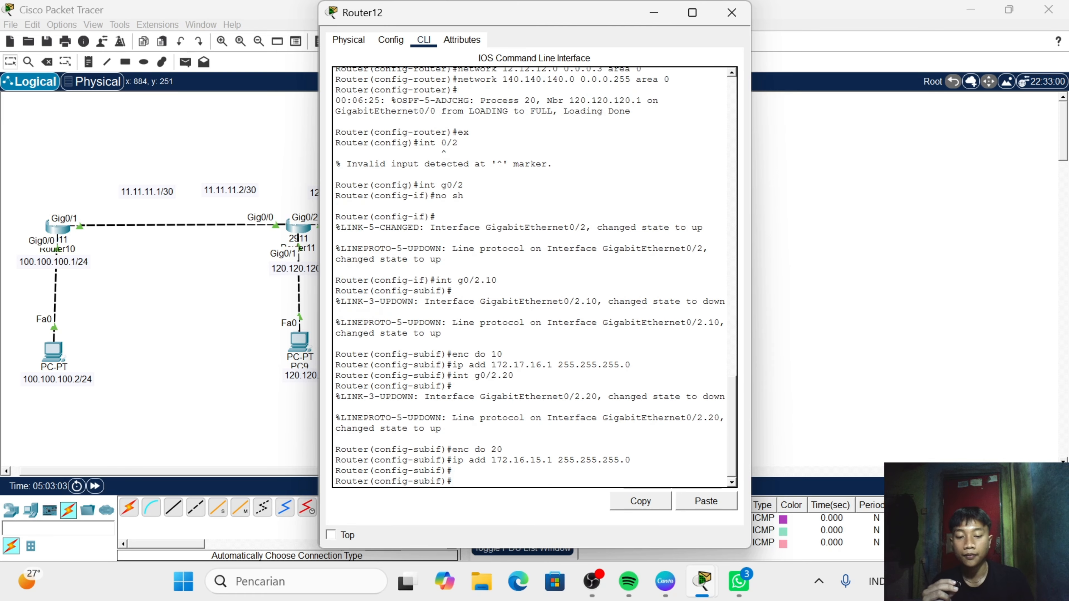
- Create DHCP pool 10 on Router12 with ip dhcp pool 10
text(ip)
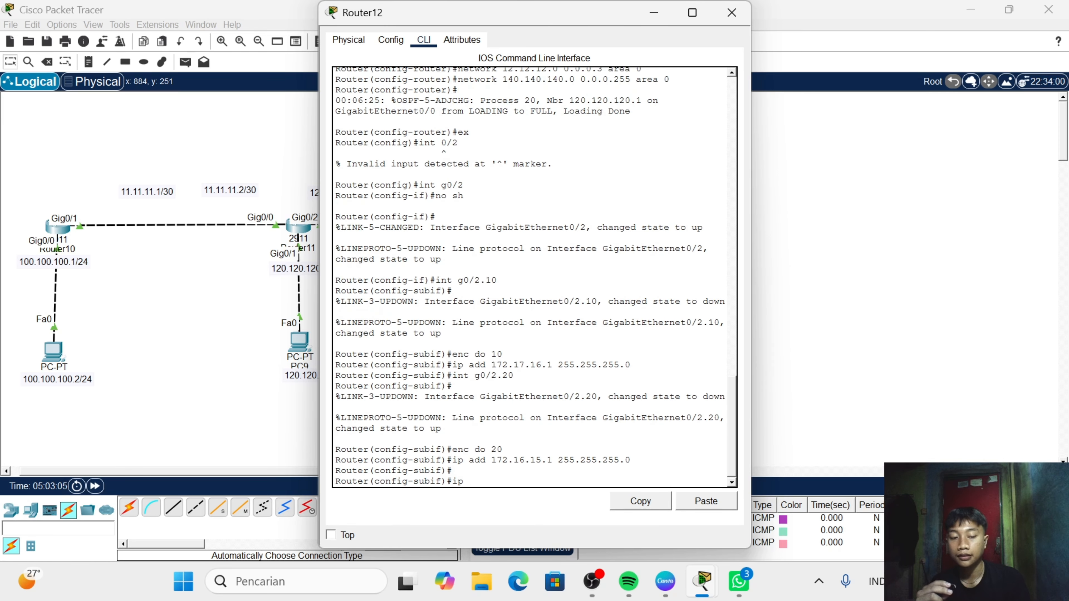
text( dh)
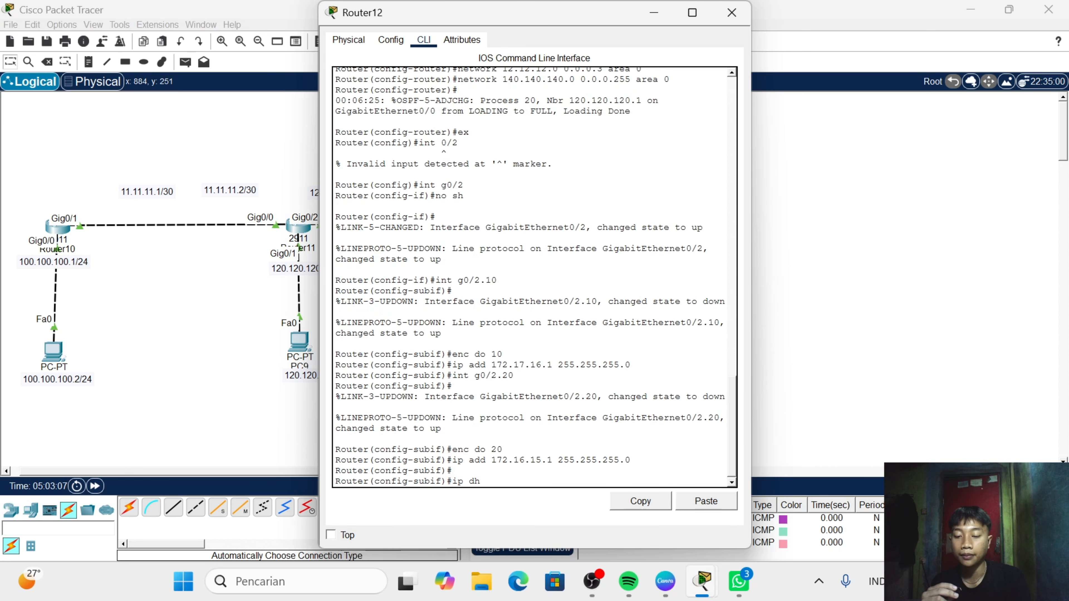
text(cp poo)
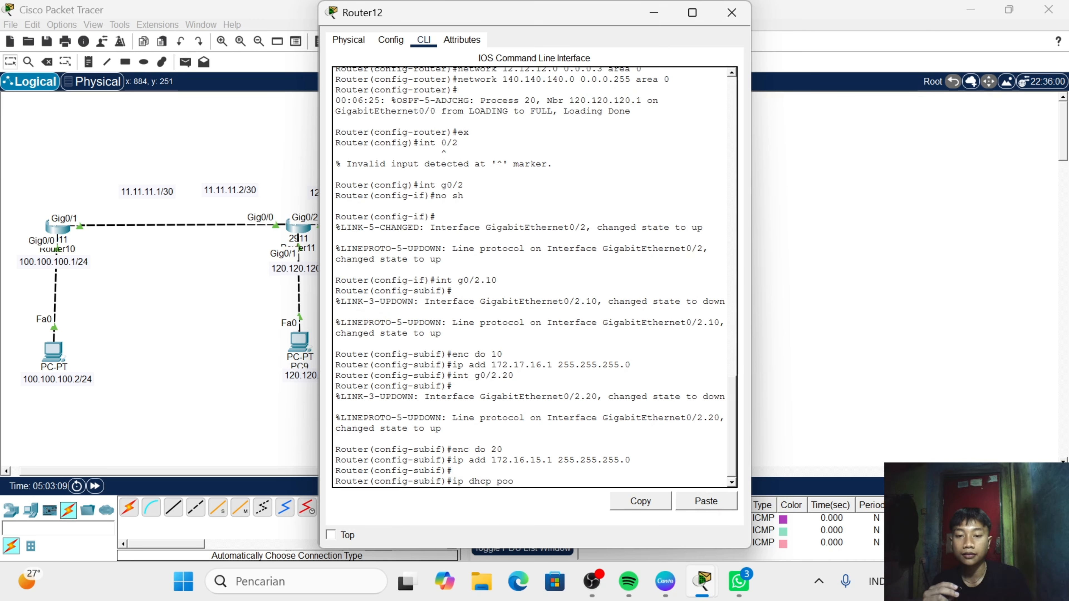
text(l 10)
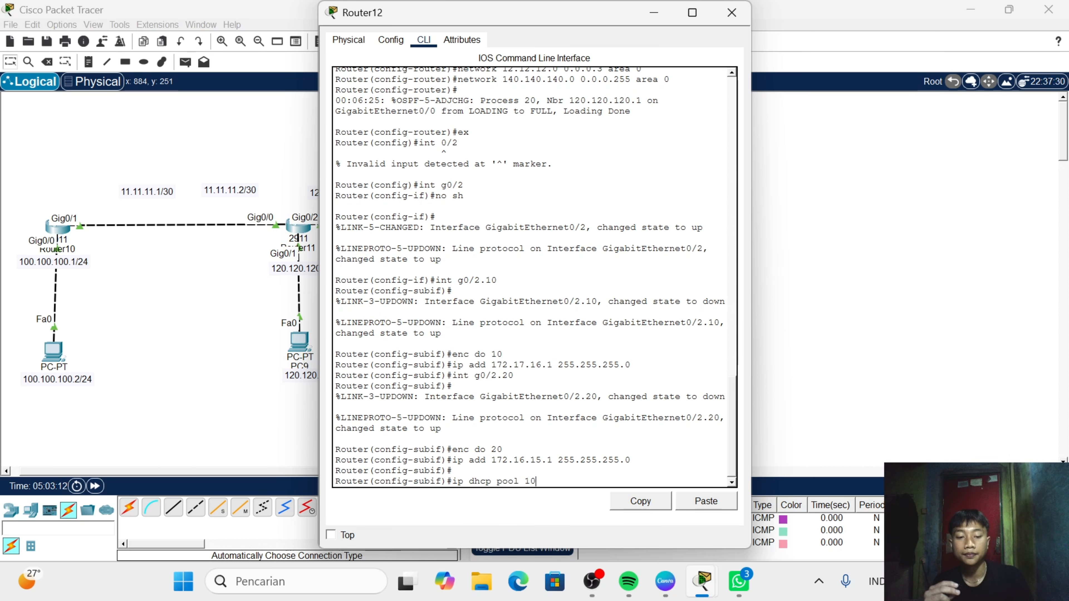
key(Return)
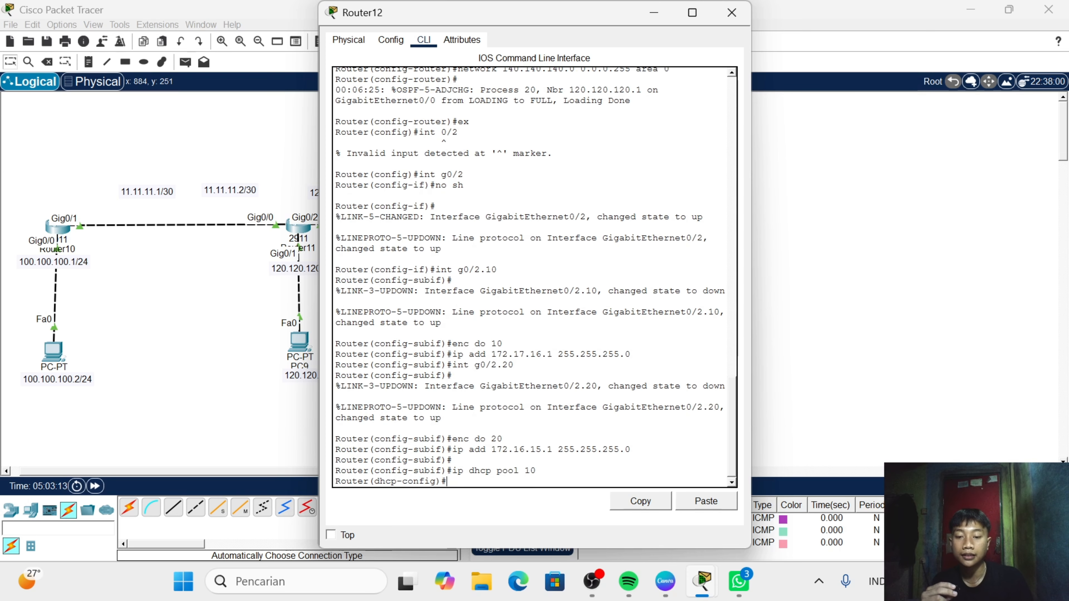
- Define network 172.17.16.0 with mask 255.255.255.0 for Router12's DHCP pool 10
text(netw)
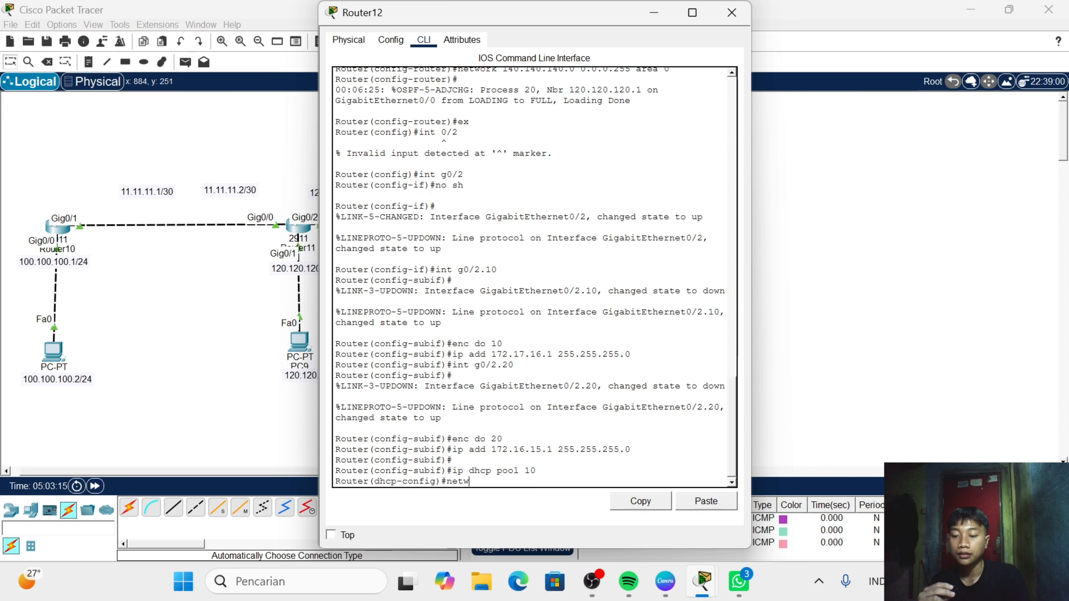
text(ork)
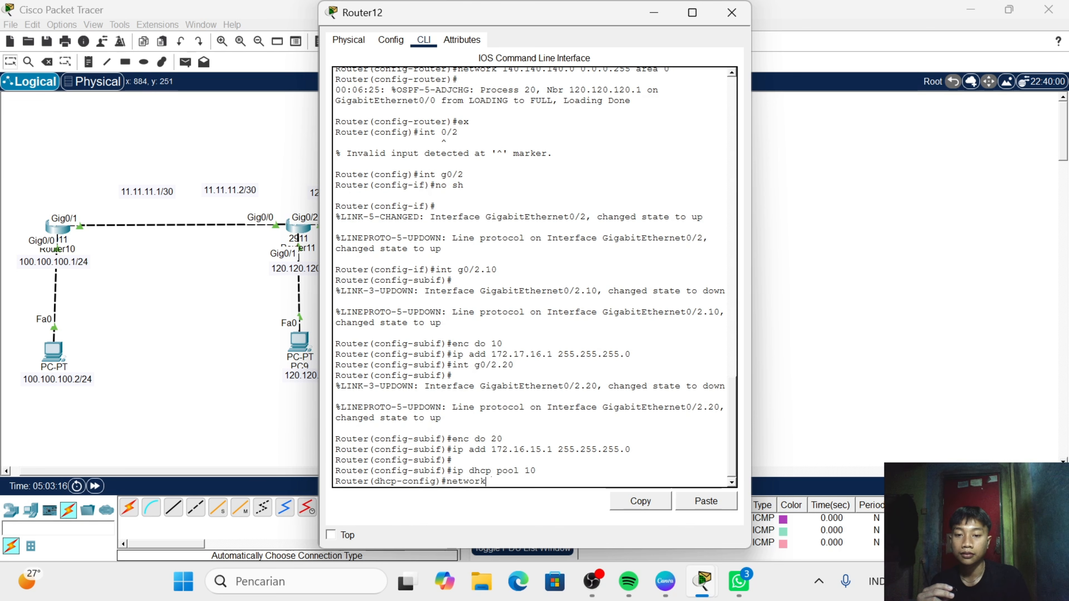
text( 1)
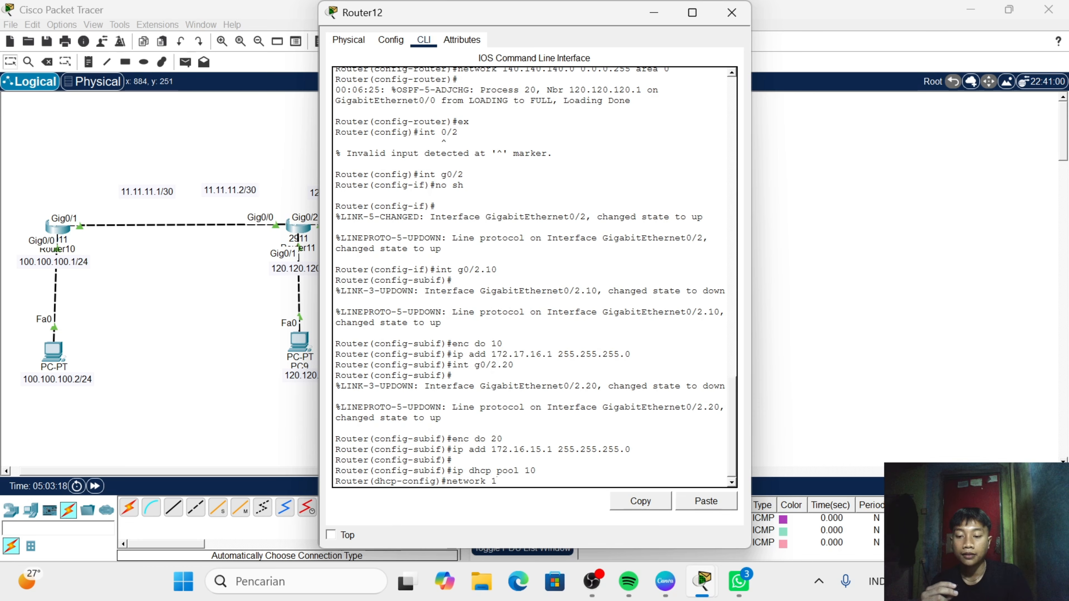
text(72.)
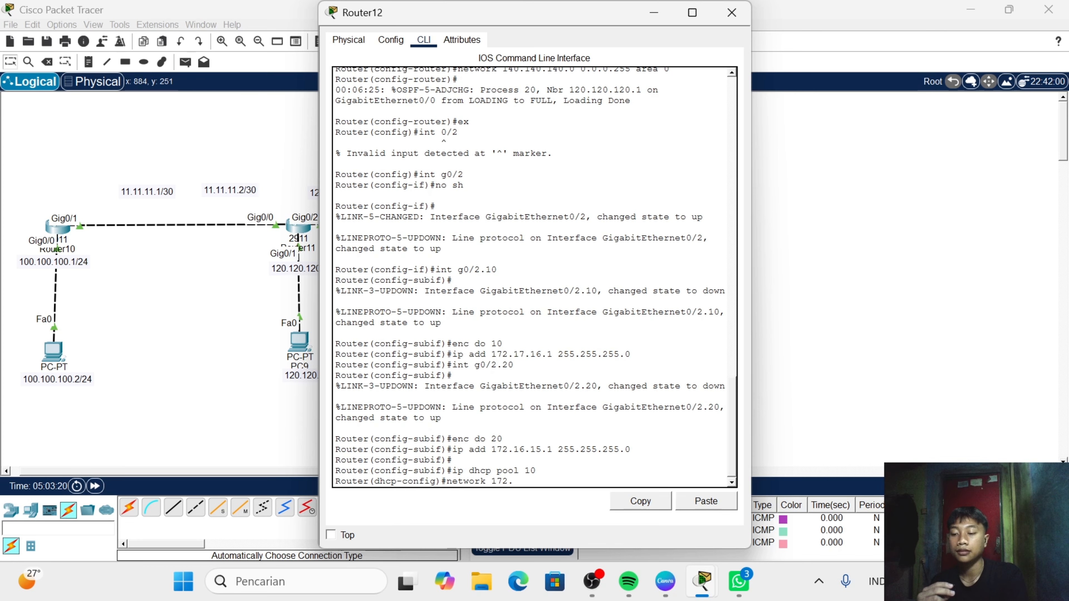
text(17.1)
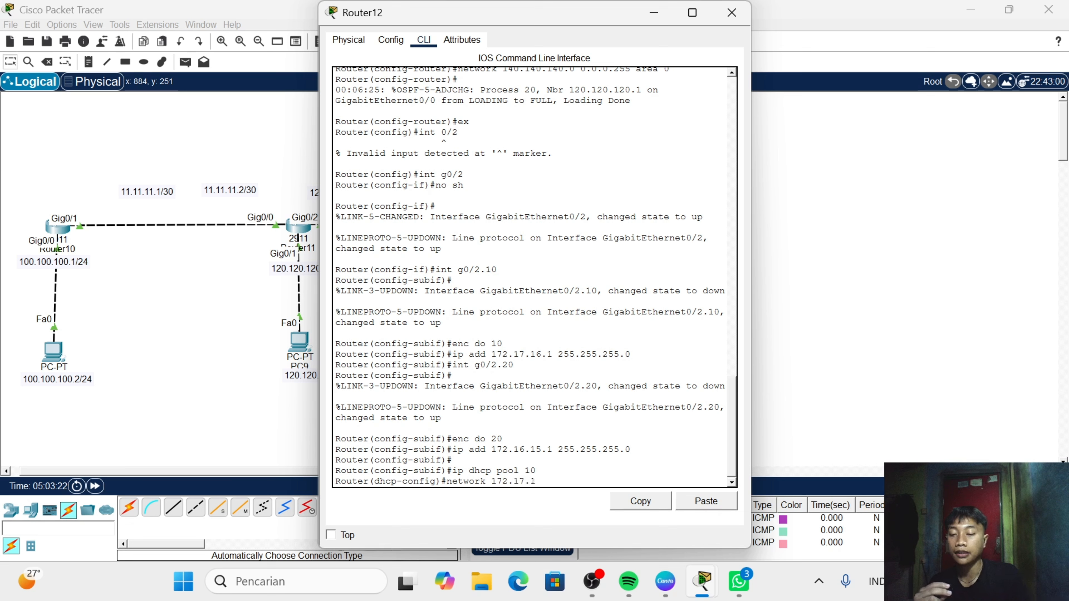
text(6)
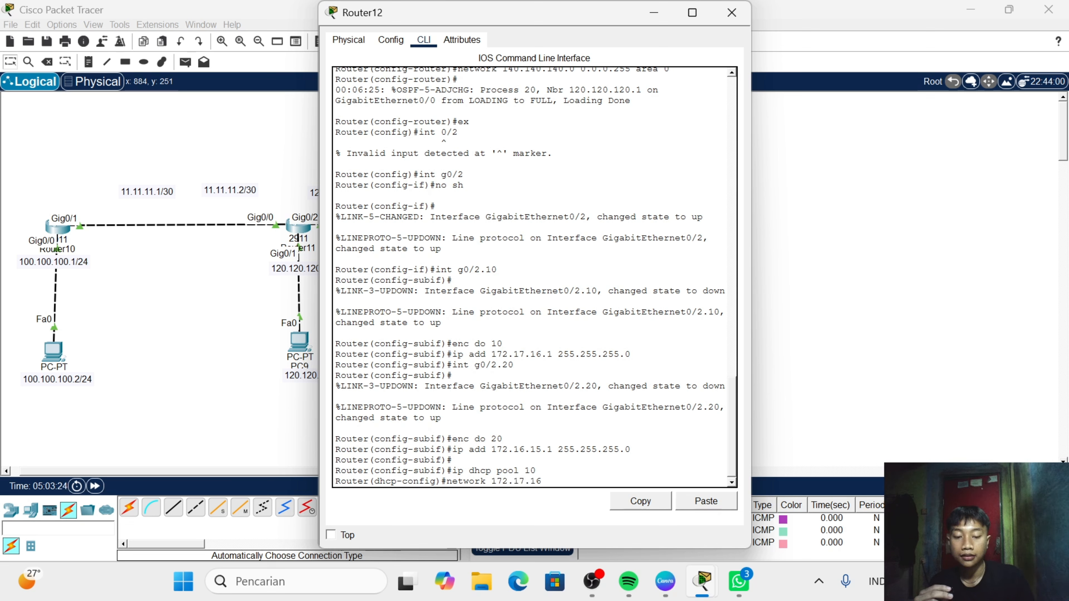
text(.0 2)
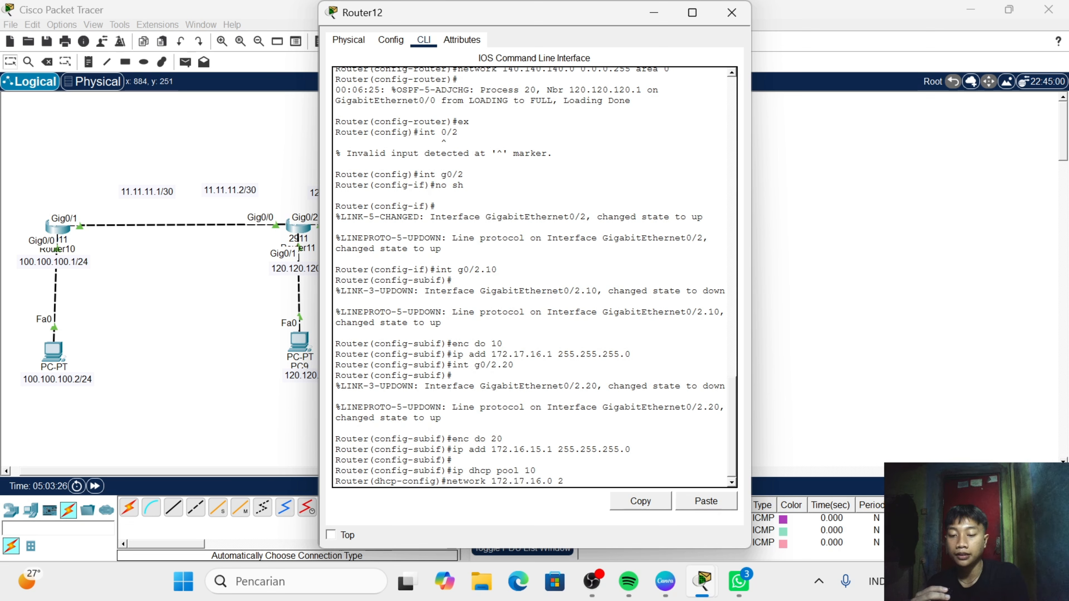
text(55.255.)
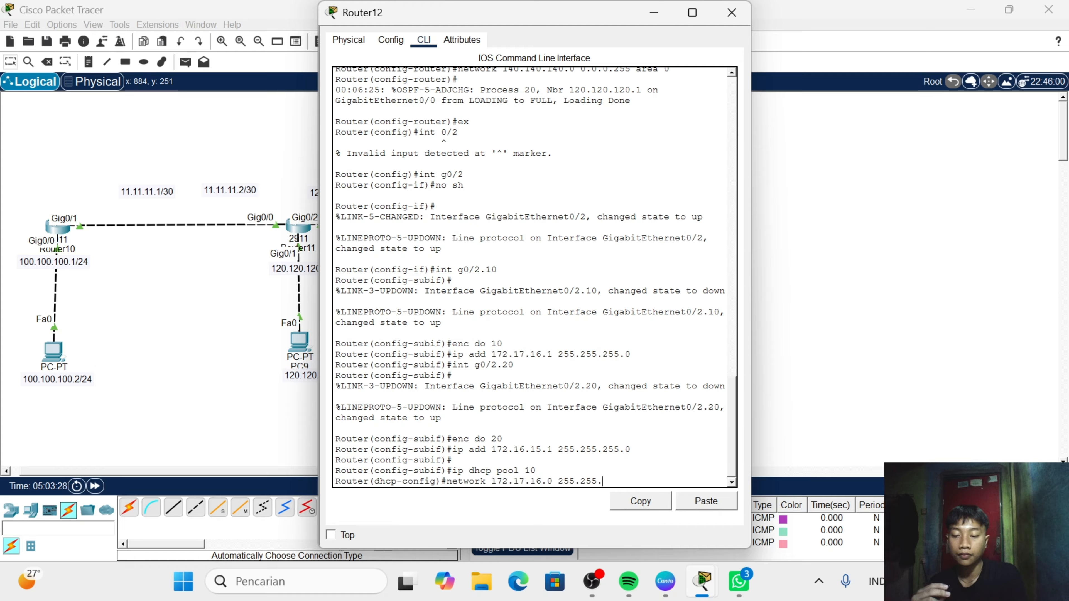
text(255.)
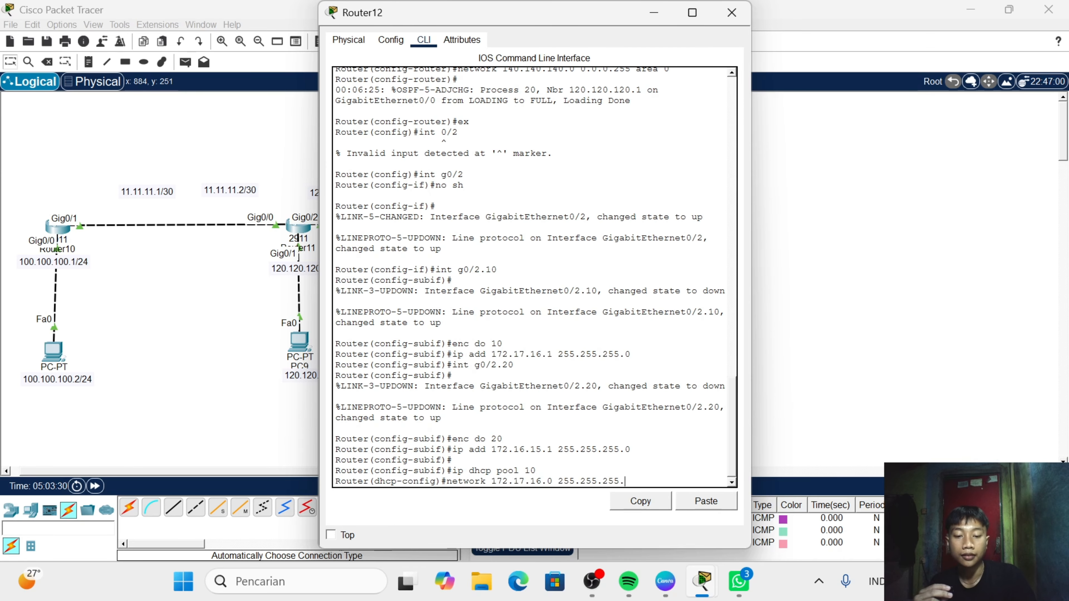
text(0)
key(Return)
- Set the default router of DHCP pool 10 to 172.17.16.1
text(de)
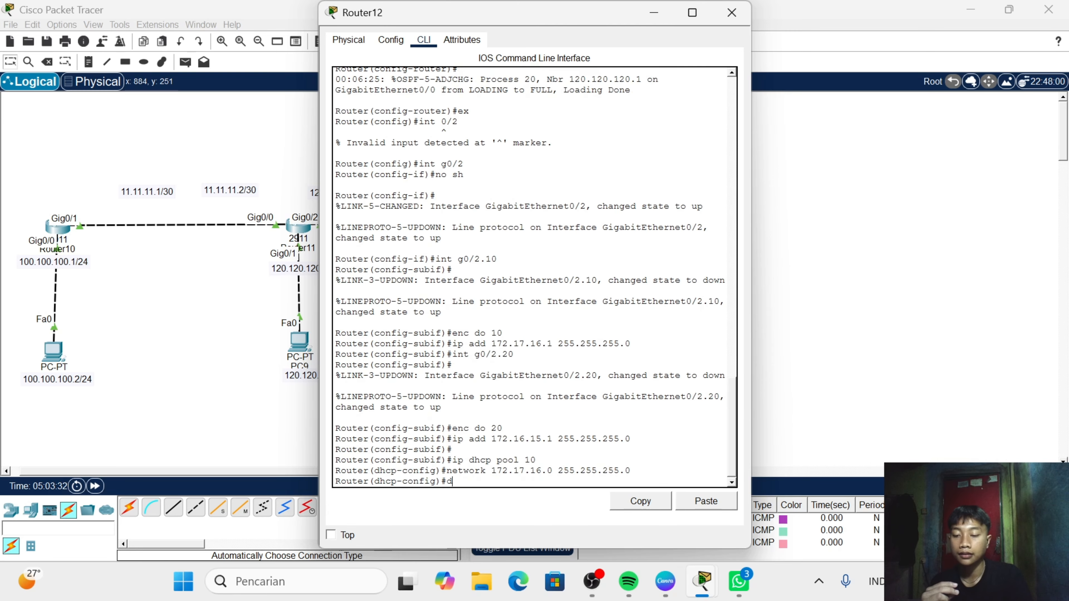
key(Tab)
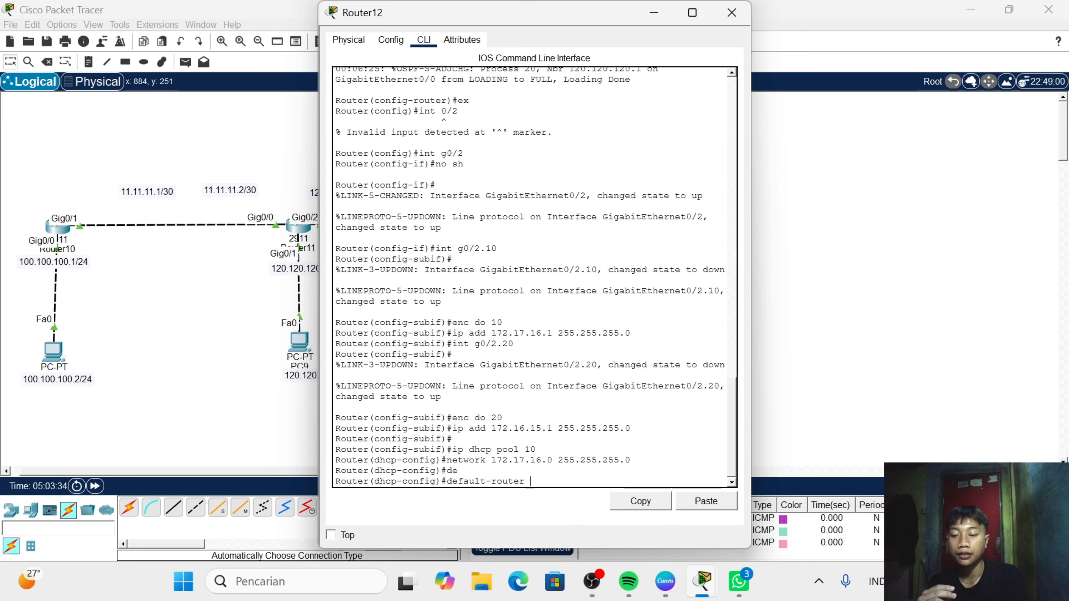
text(172.)
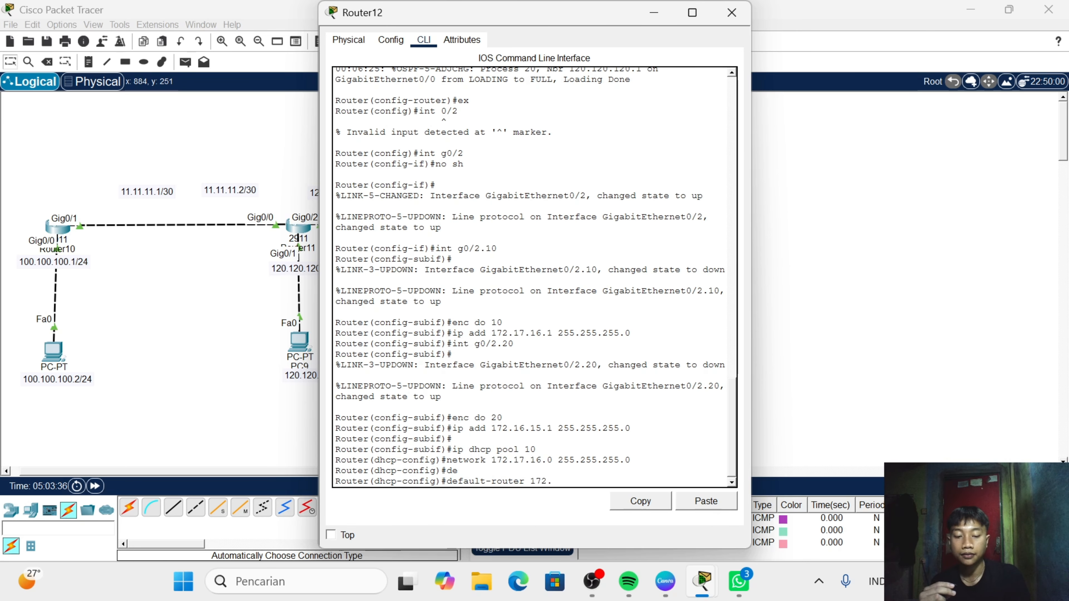
text(16)
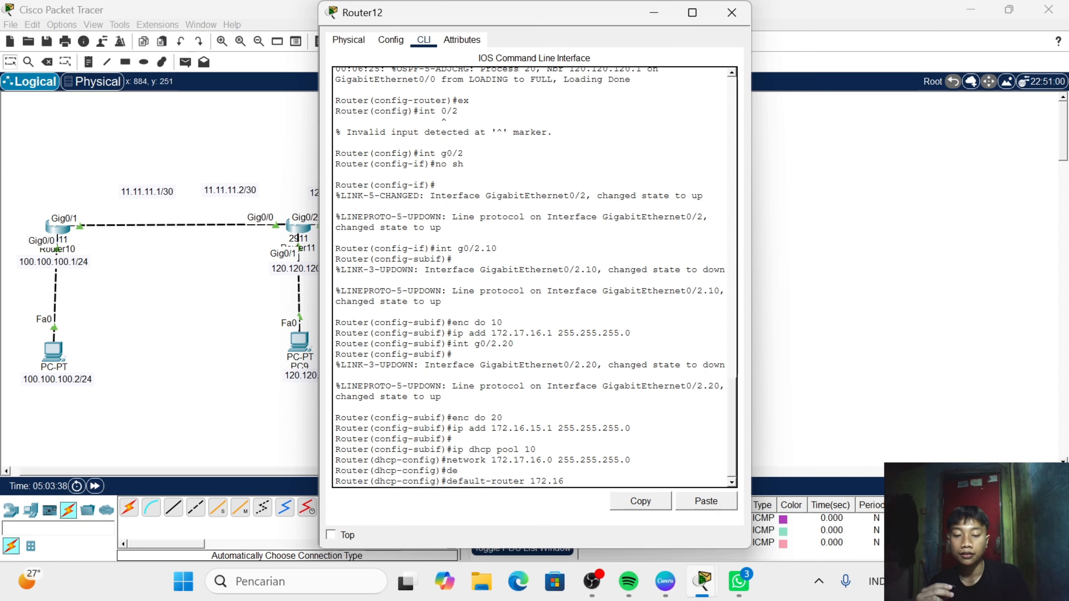
key(BackSpace)
text(7)
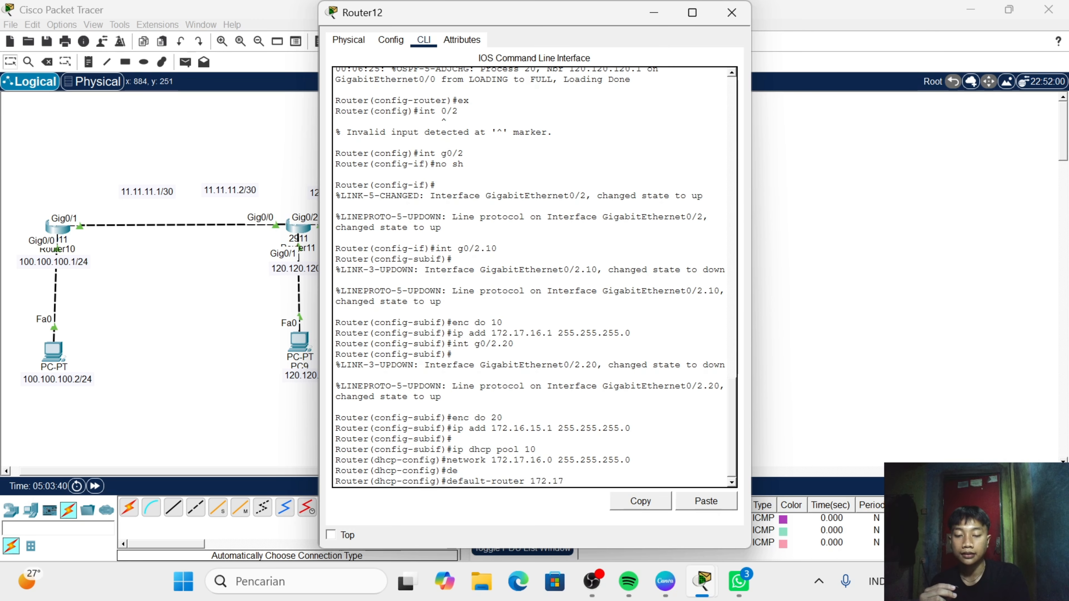
text(.16)
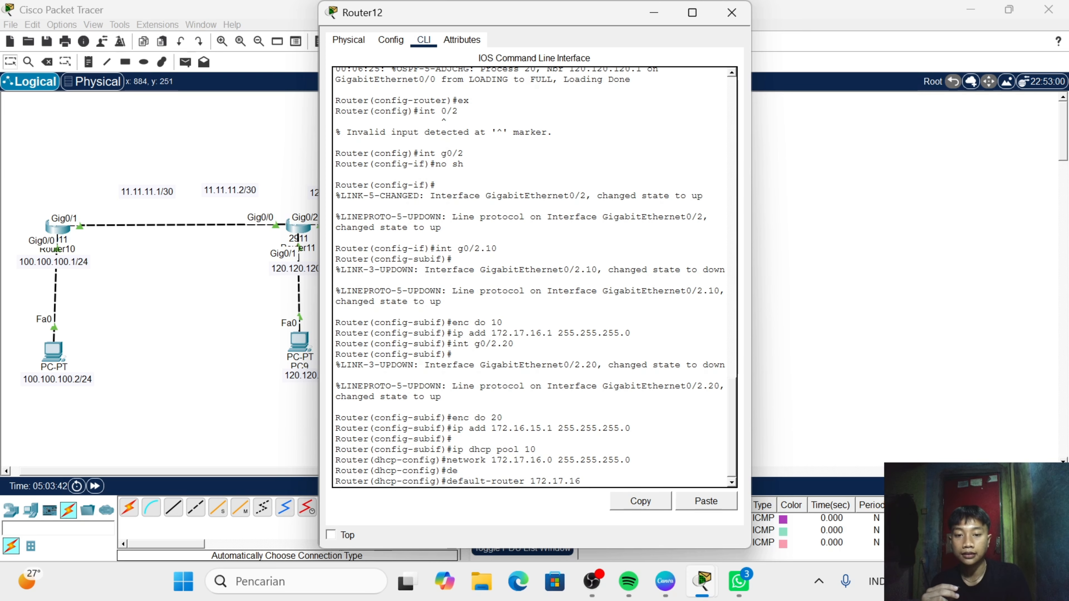
text(.1)
key(Return)
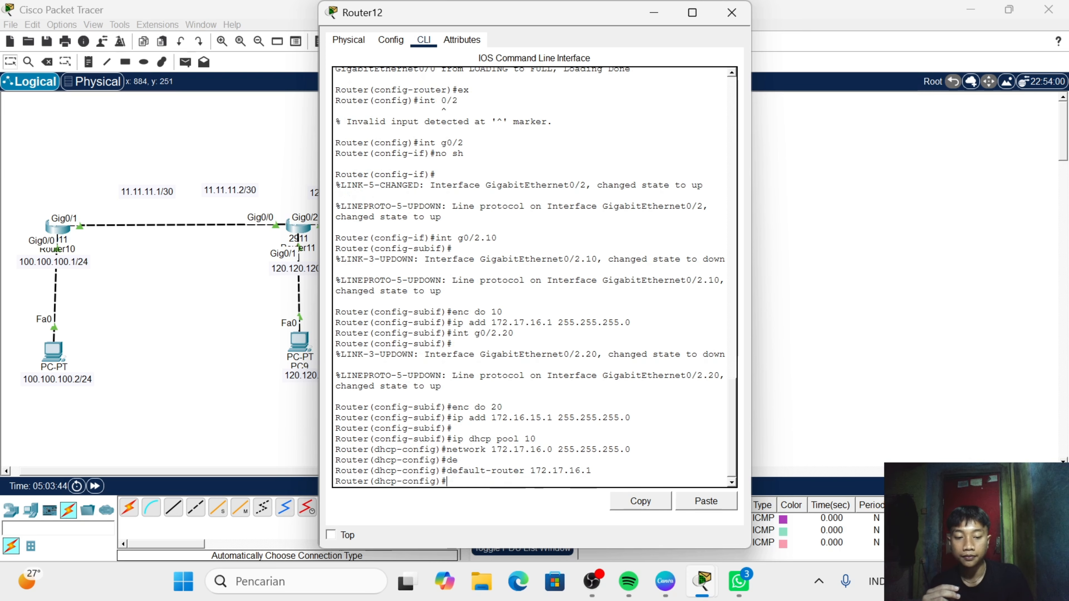
- Set the DNS server of DHCP pool 10 to 8.8.8.8
text(d)
key(Tab)
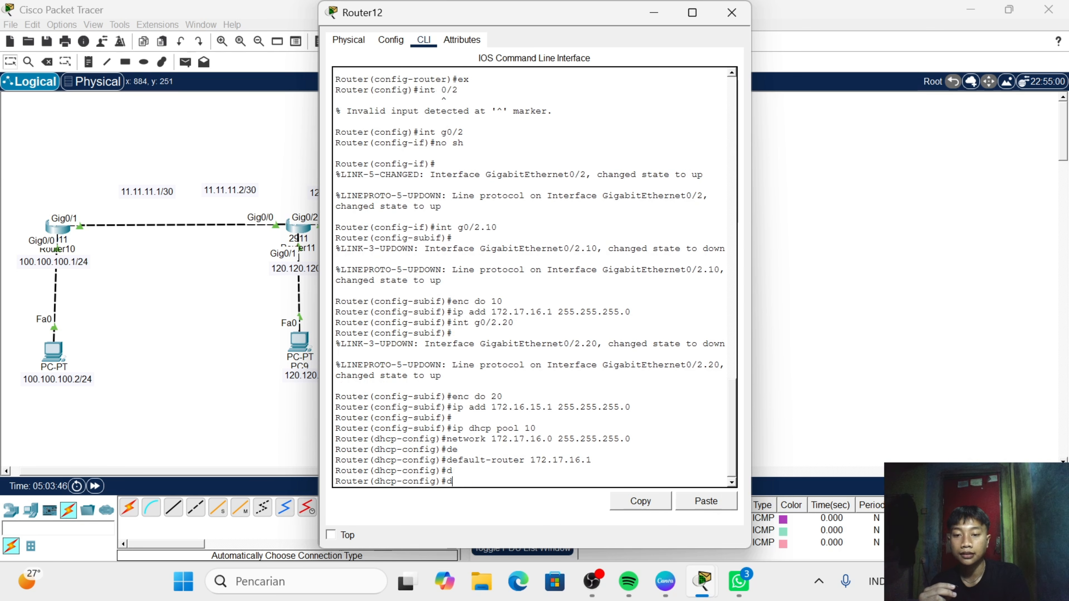
text(n)
key(Tab)
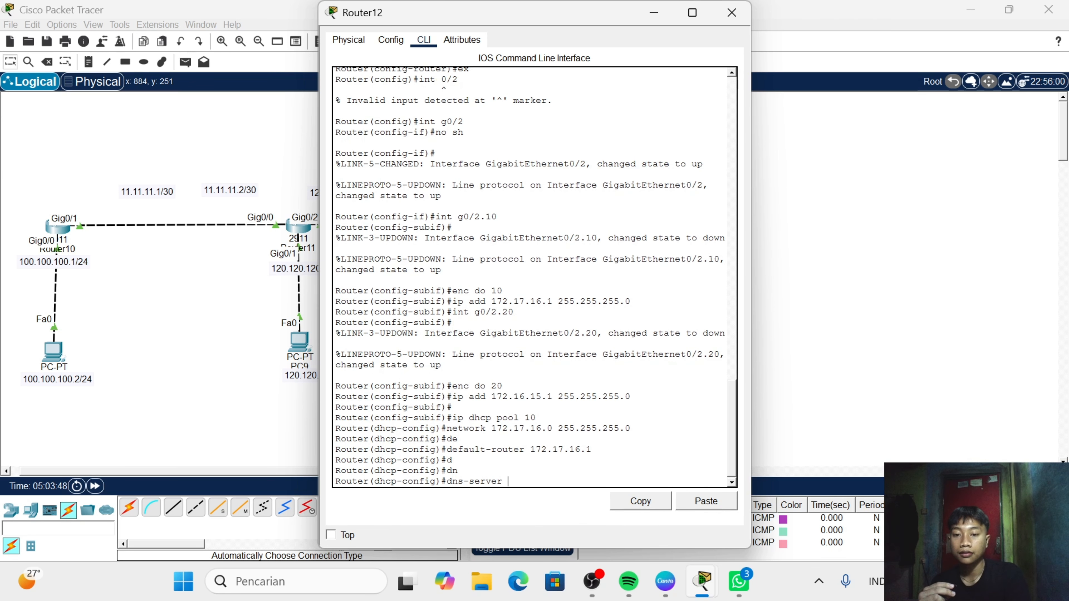
text(8)
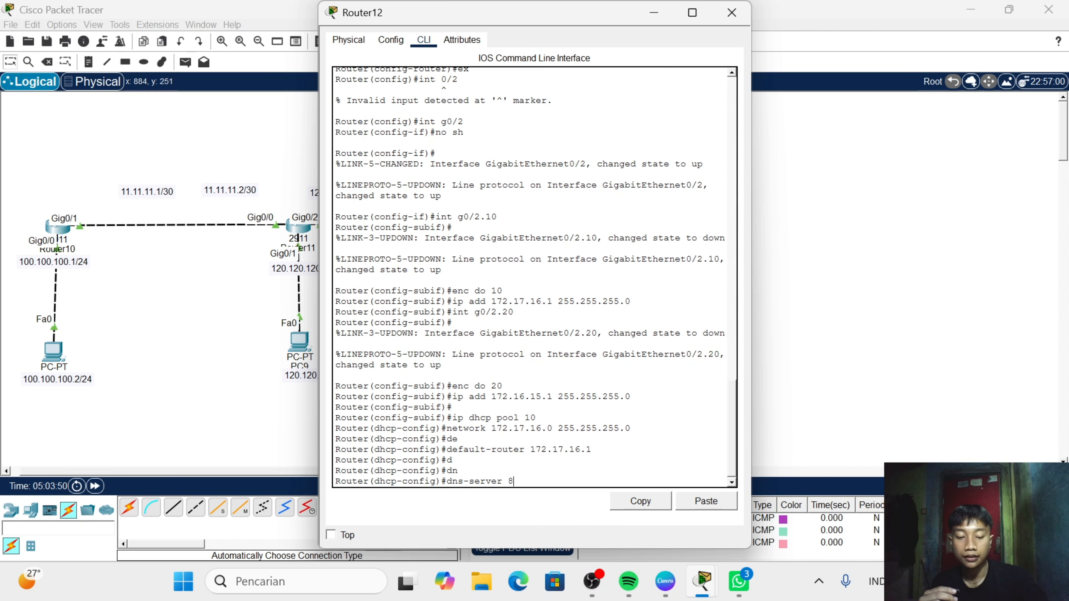
text(.8)
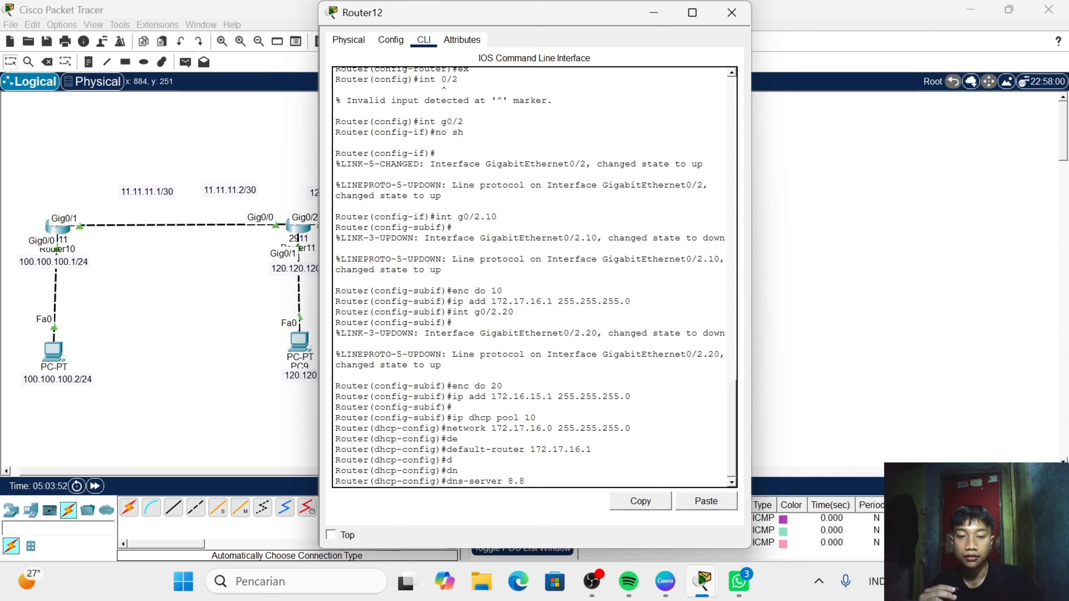
text(8.8.8)
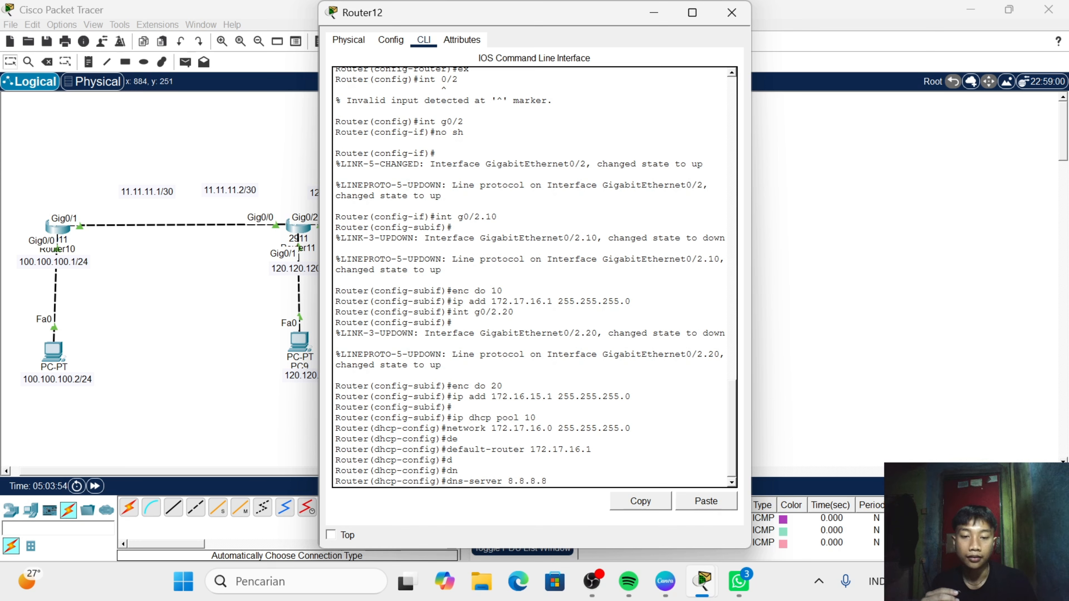
key(Return)
key(Return)
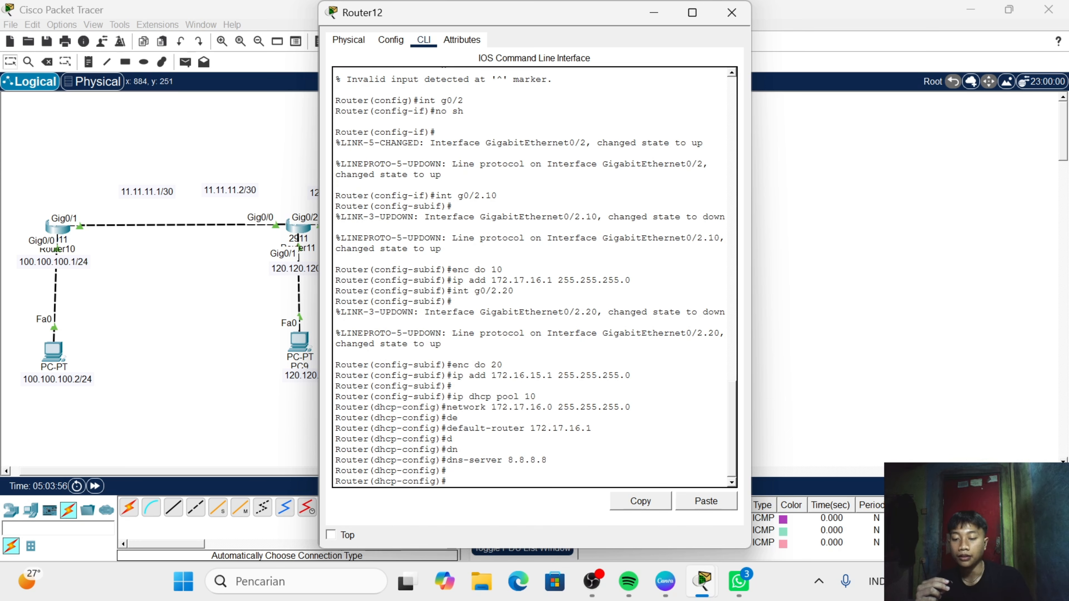
- Create DHCP pool 20 on Router12 with ip dhcp pool 20
text(ip d)
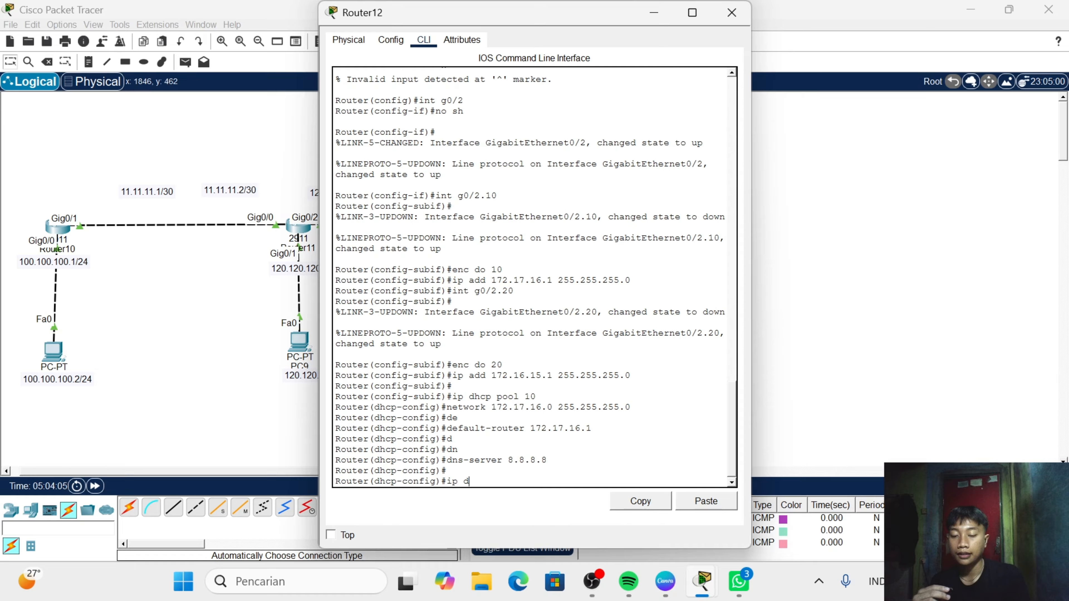
text(hcp)
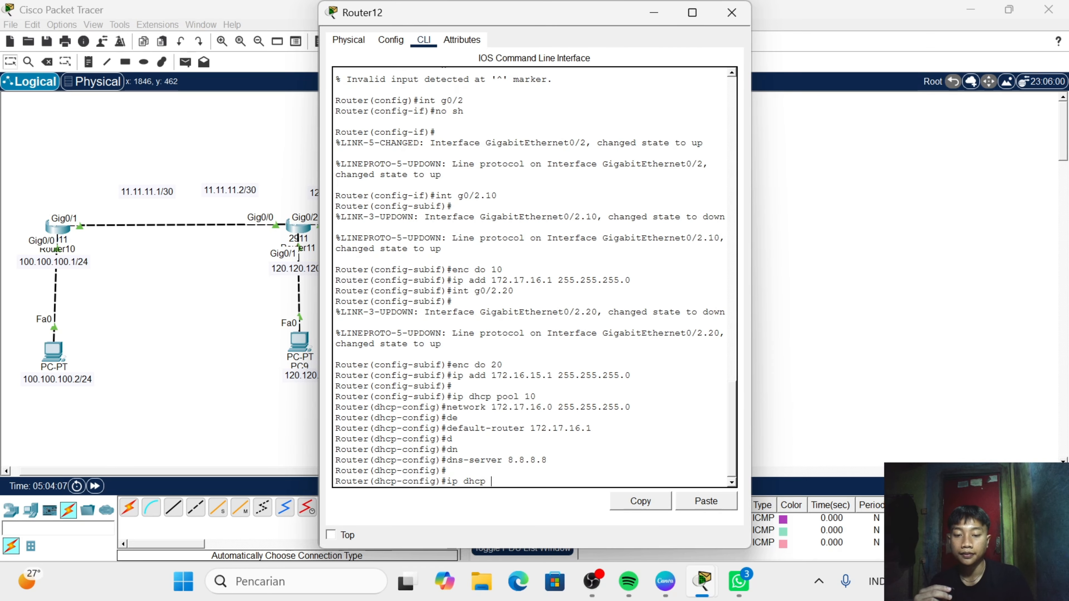
text( pool 20)
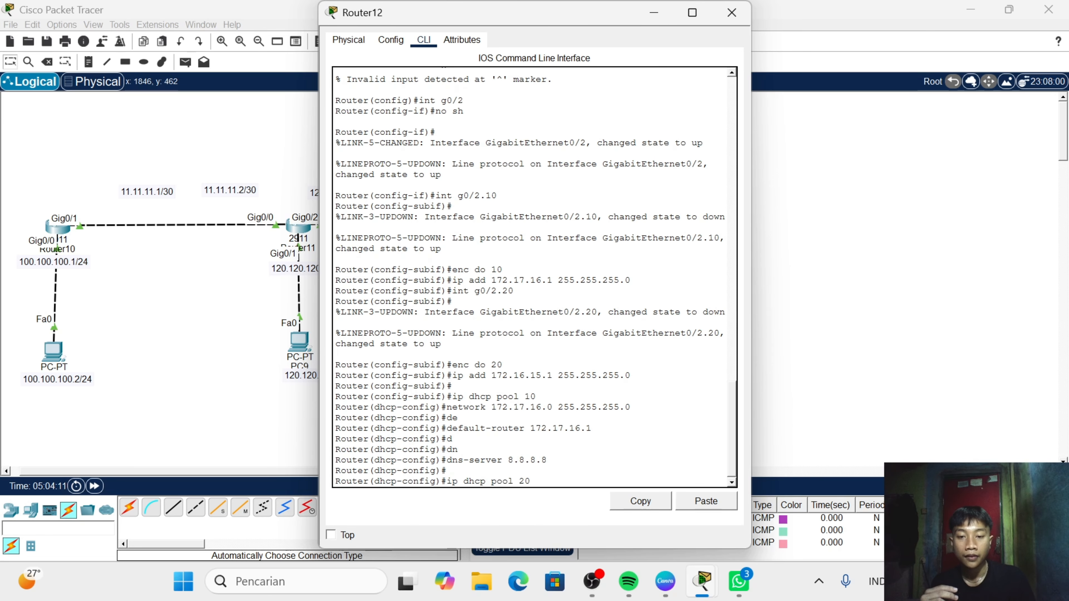
key(Return)
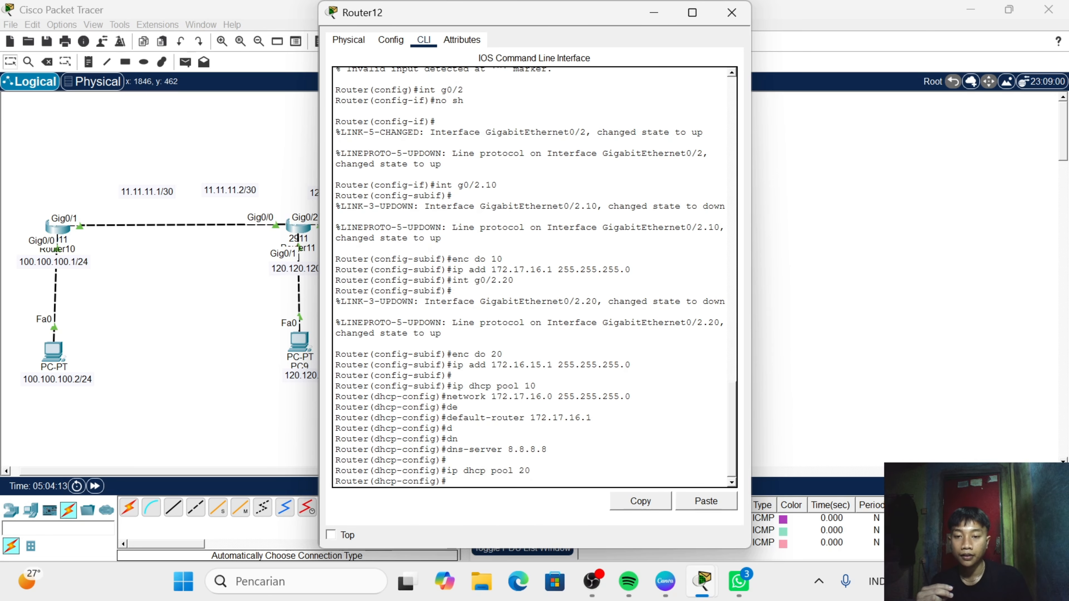
- Define network 172.16.15.0 with mask 255.255.255.0 for Router12's DHCP pool 20
text(net 1)
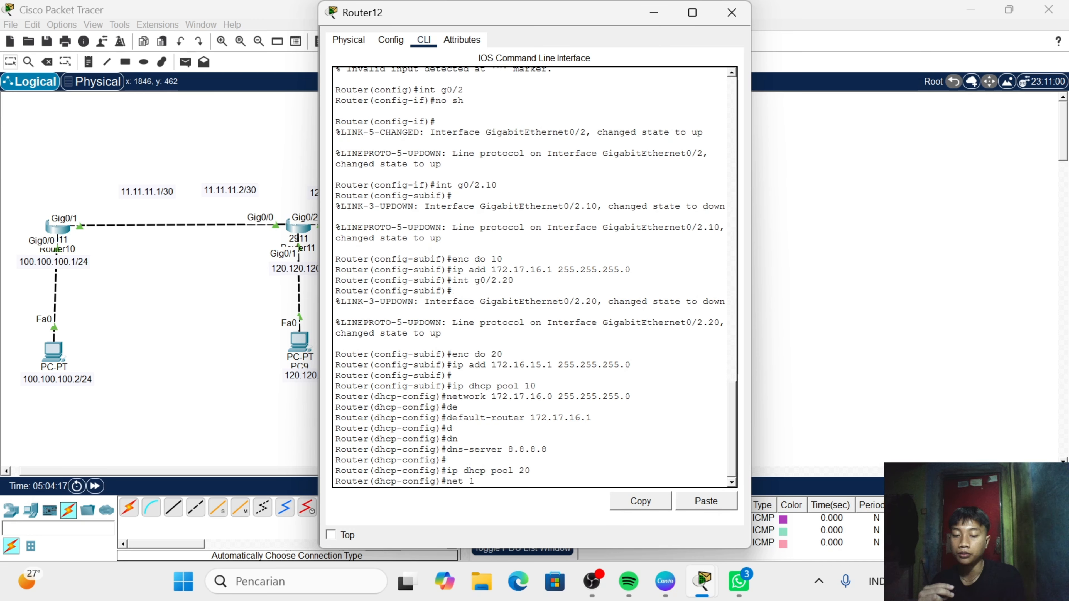
text(72.1)
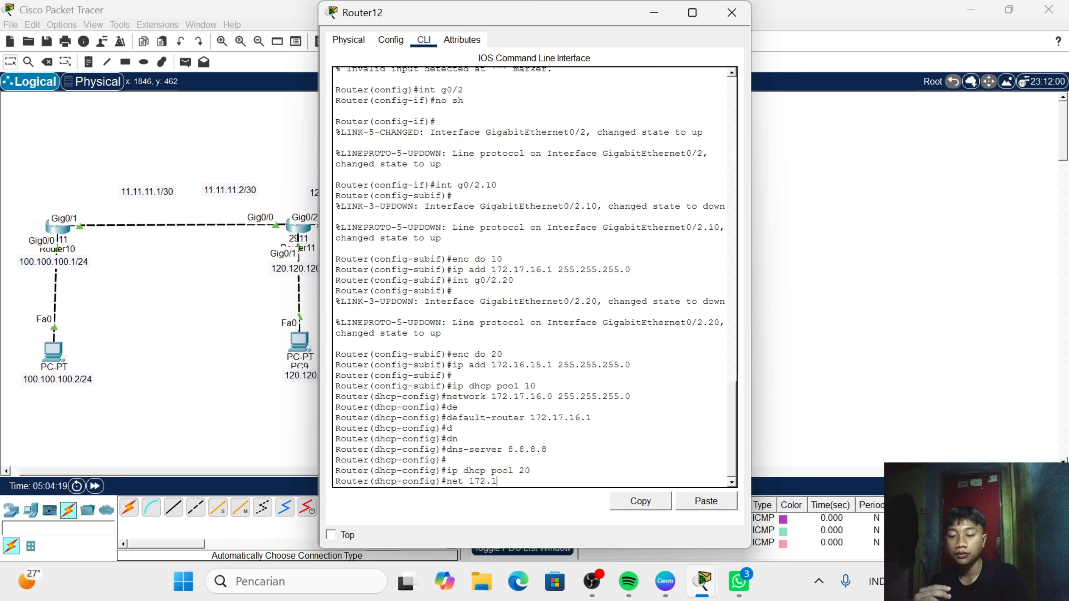
text(6.15 )
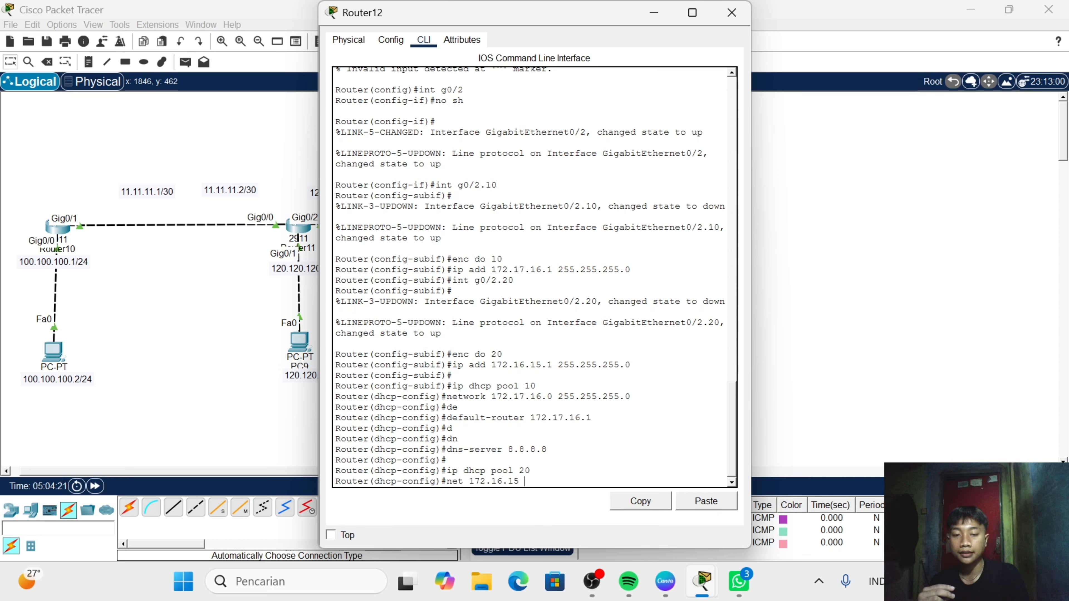
text(.0)
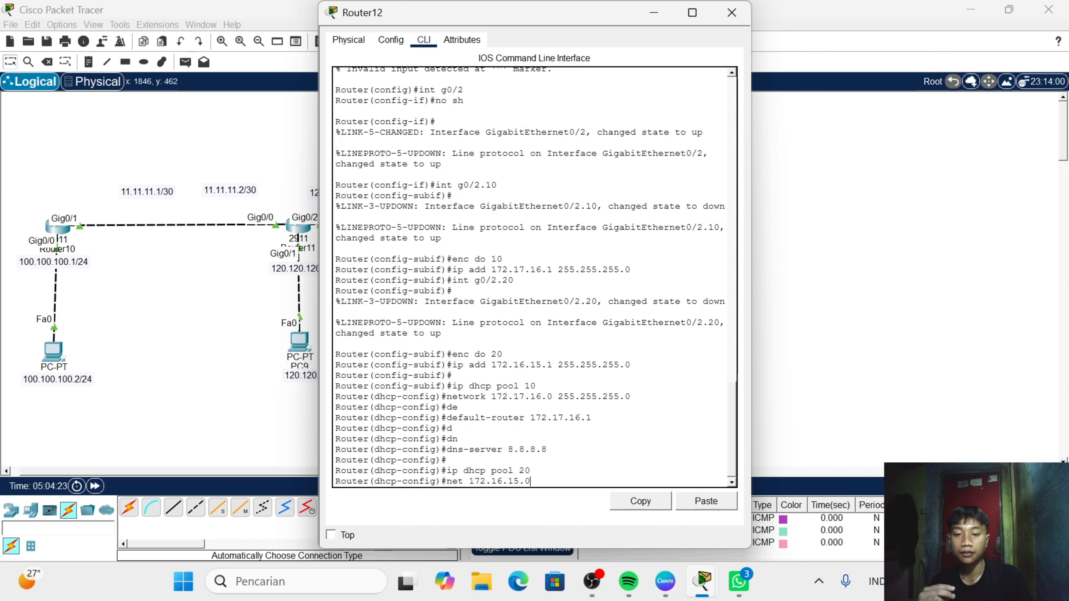
text( 255.2)
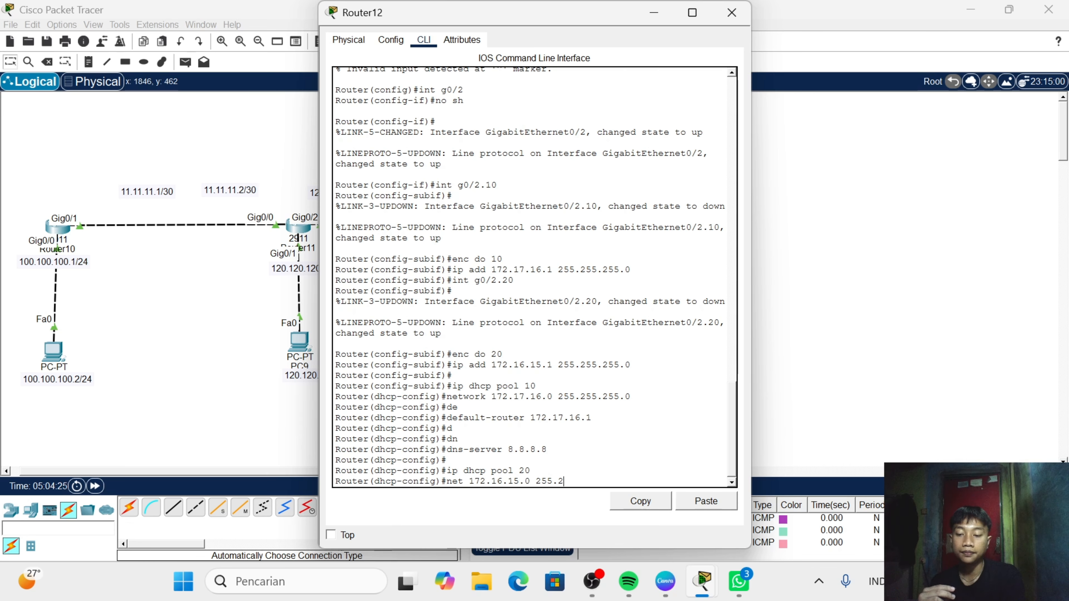
text(55.255.)
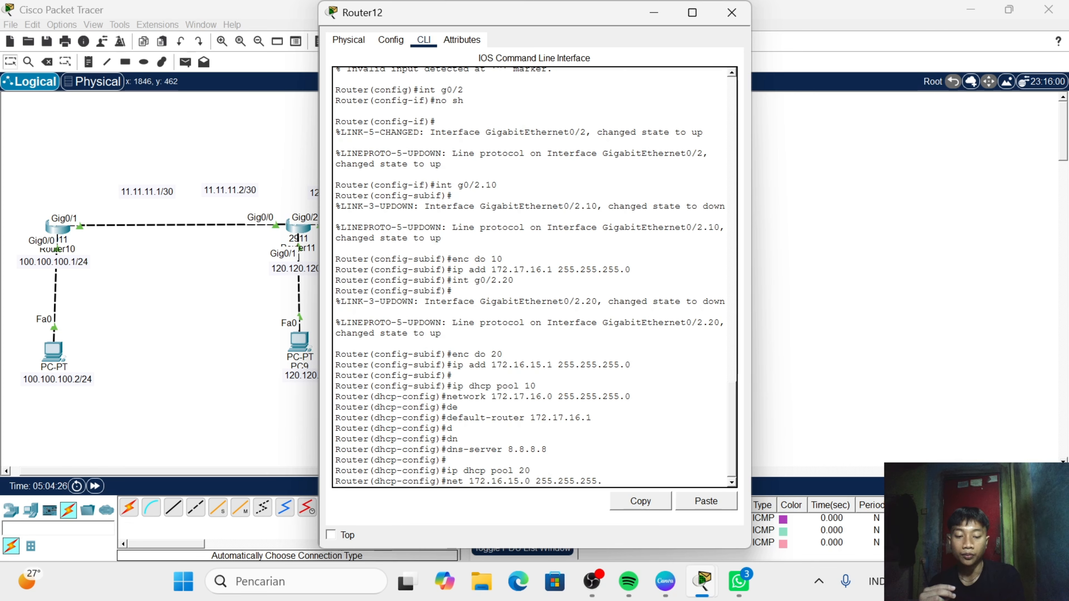
text(9)
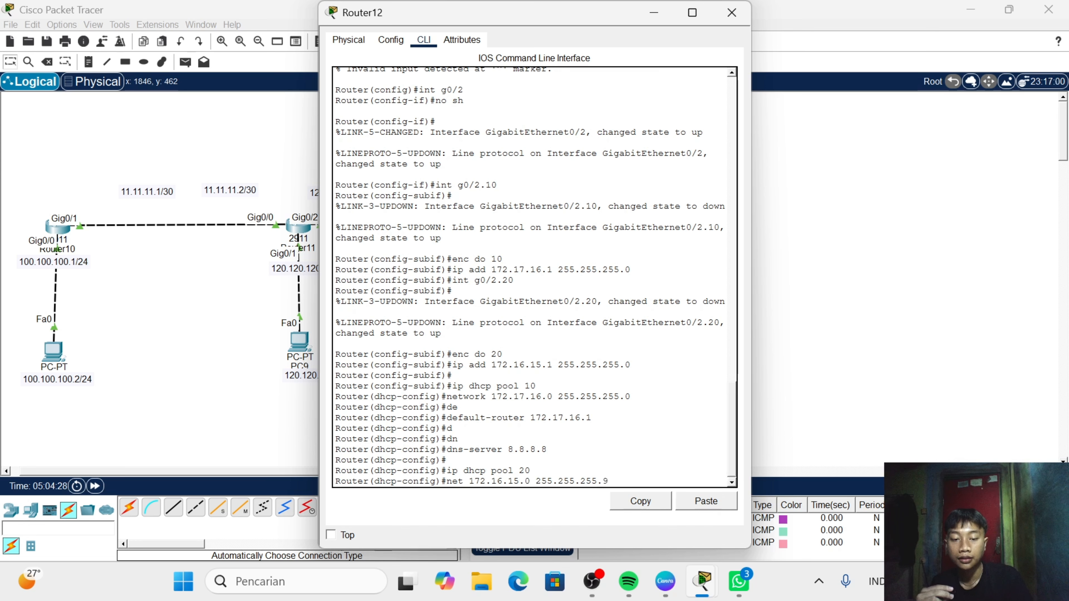
key(BackSpace)
text(0)
key(Return)
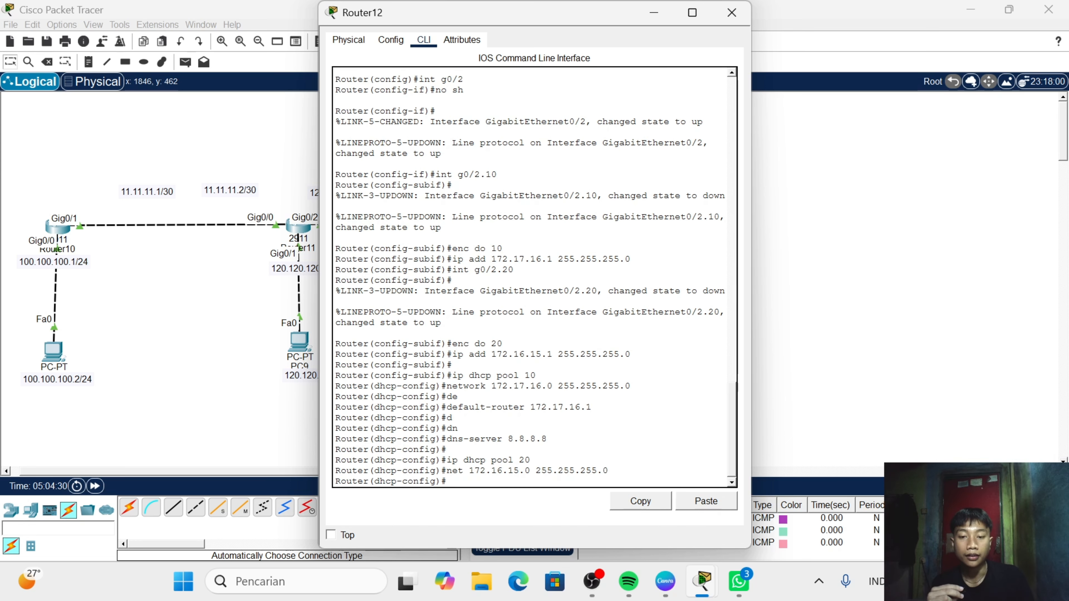
- Set the default router of Router12's DHCP pool 20 to 172.16.15.1
text(de)
key(Tab)
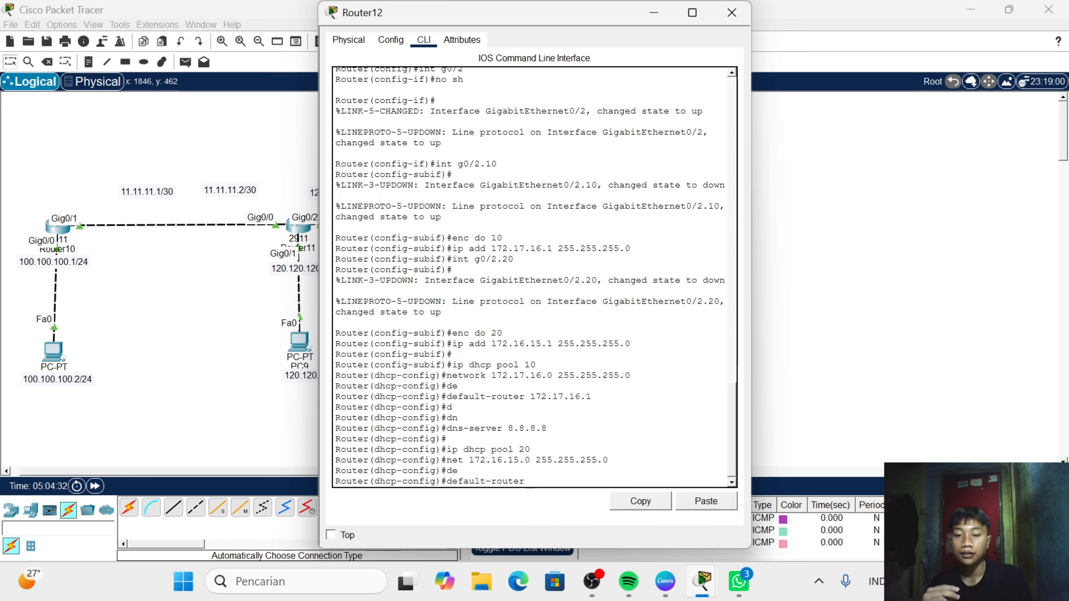
text(1)
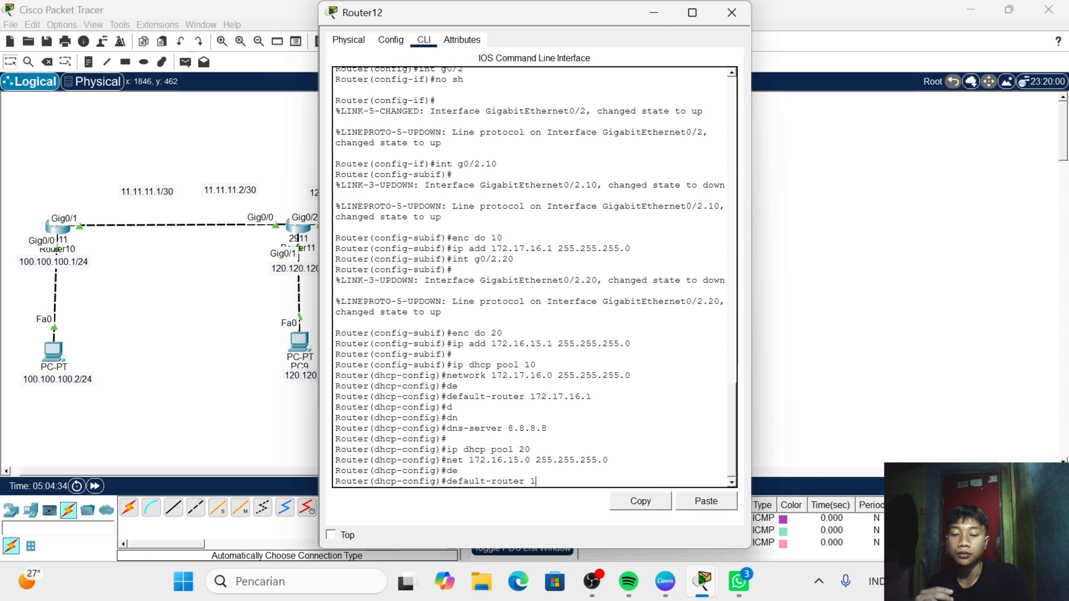
text(72.16)
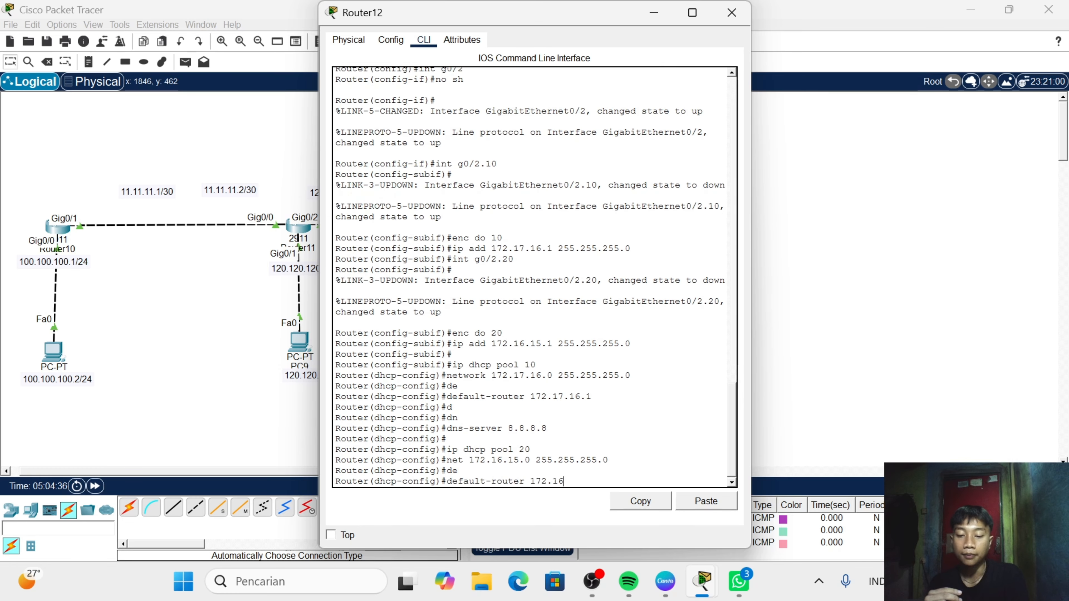
text(.15)
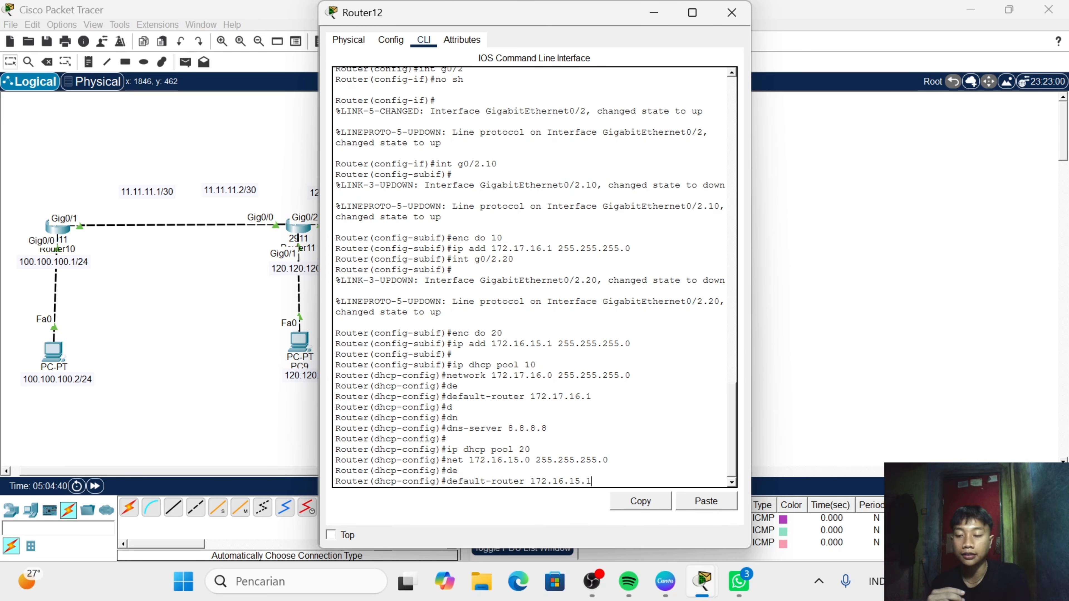
text(.1)
key(Return)
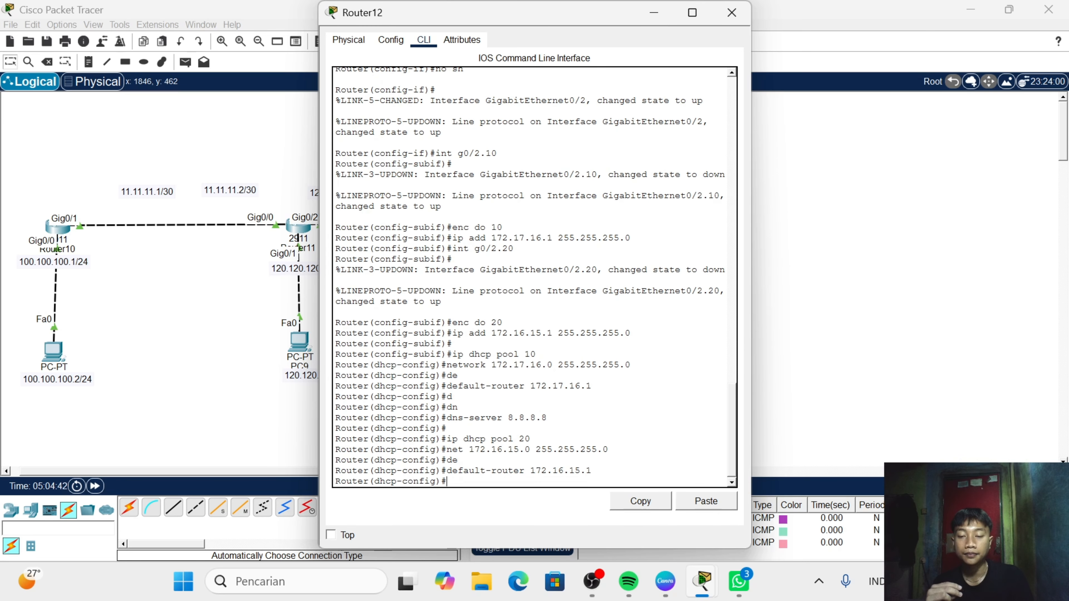
- Set the DNS server of DHCP pool 20 to 8.8.8.8 and close Router12's window
text(de)
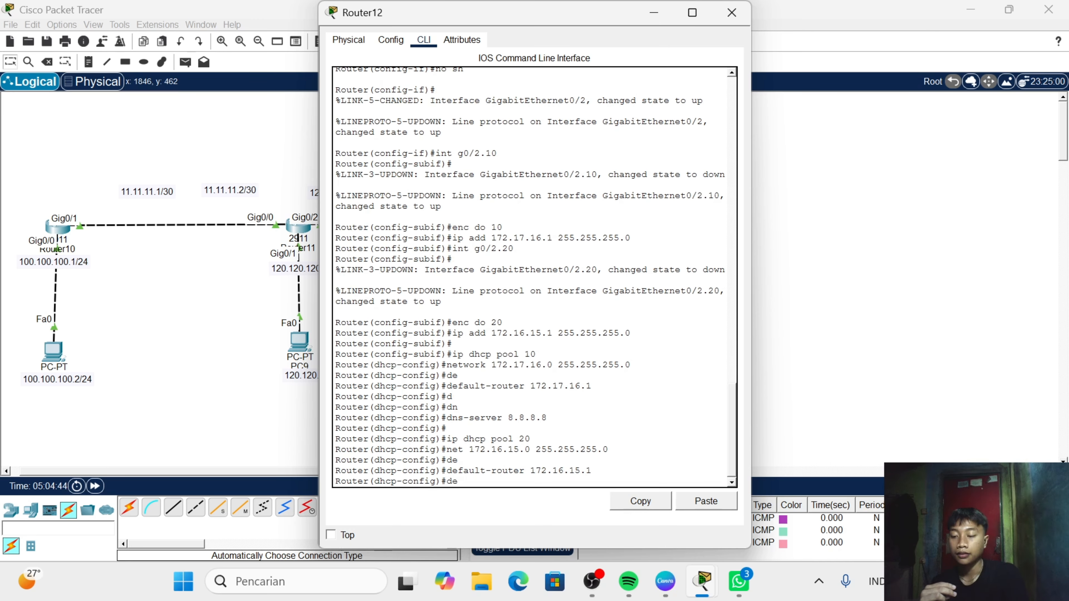
key(BackSpace)
text(n)
key(Tab)
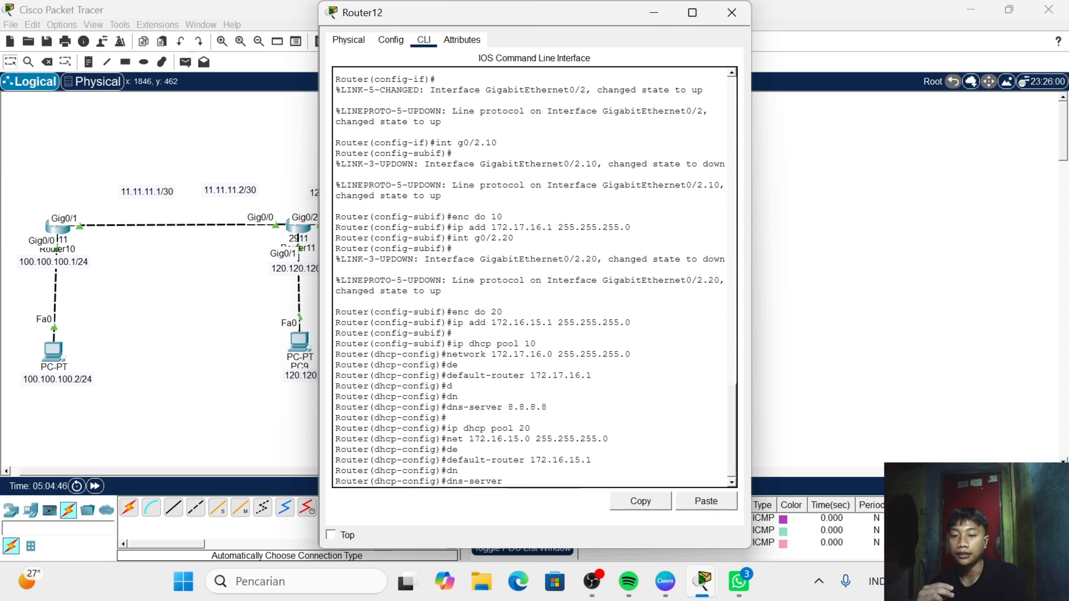
text(8.)
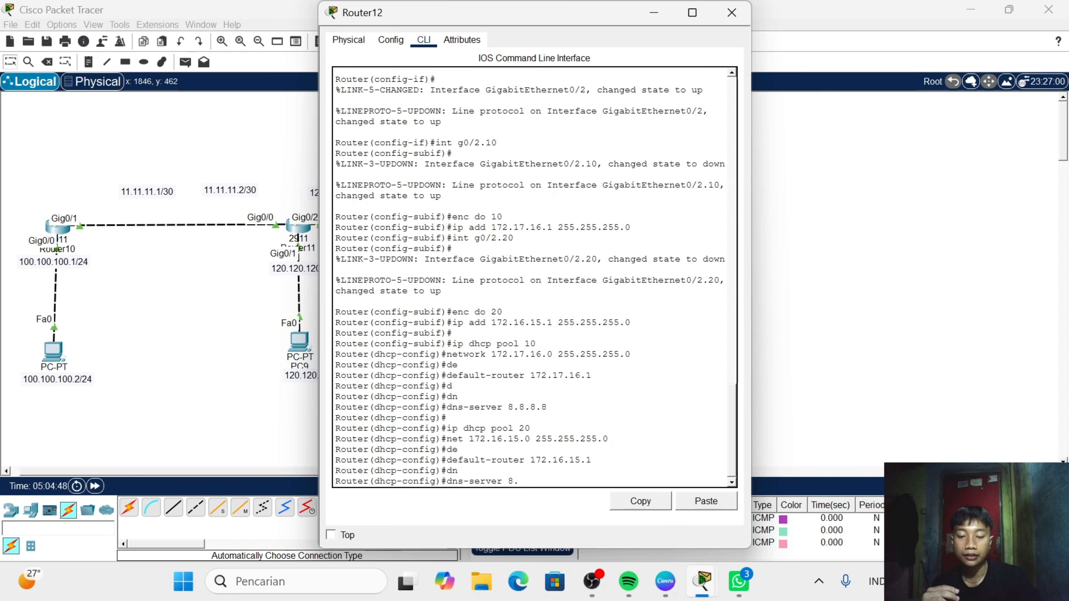
text(8.8.8)
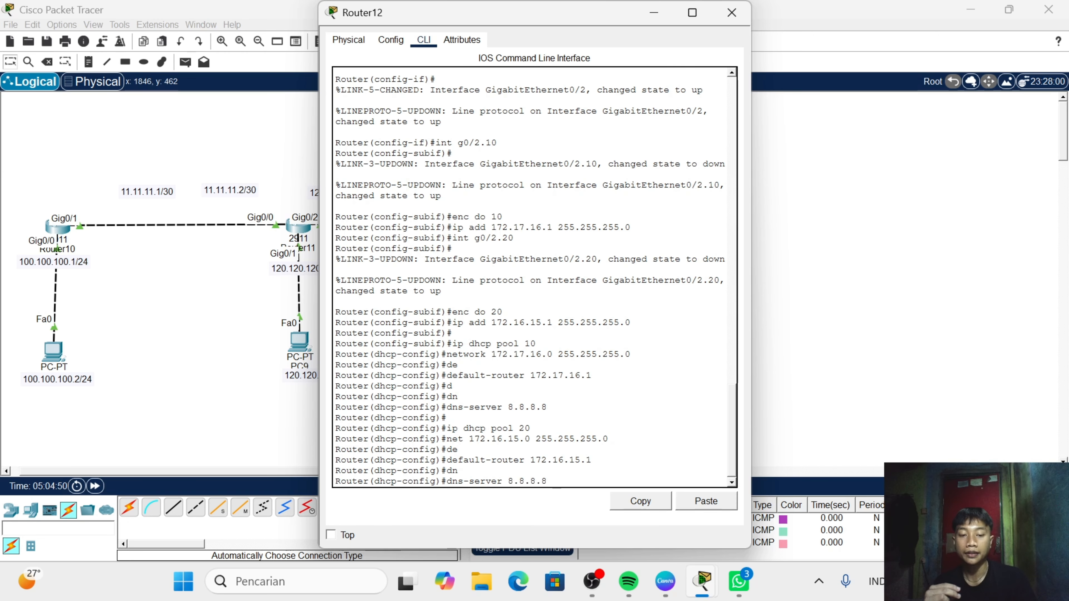
key(Return)
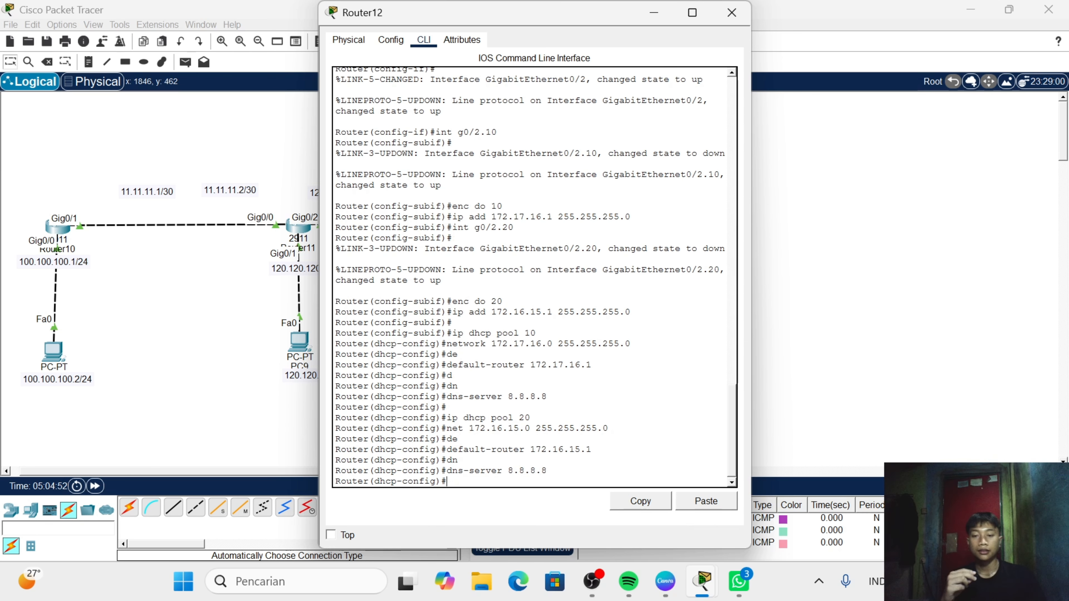
click(732, 12)
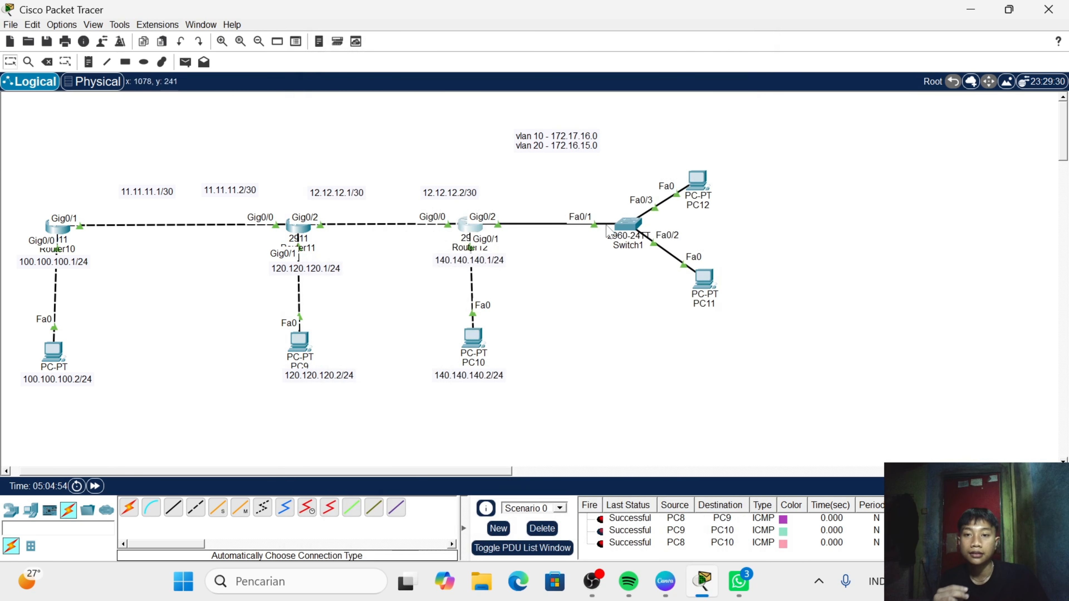
- Open Switch1's command line and enter global configuration mode with en and conf t
click(627, 230)
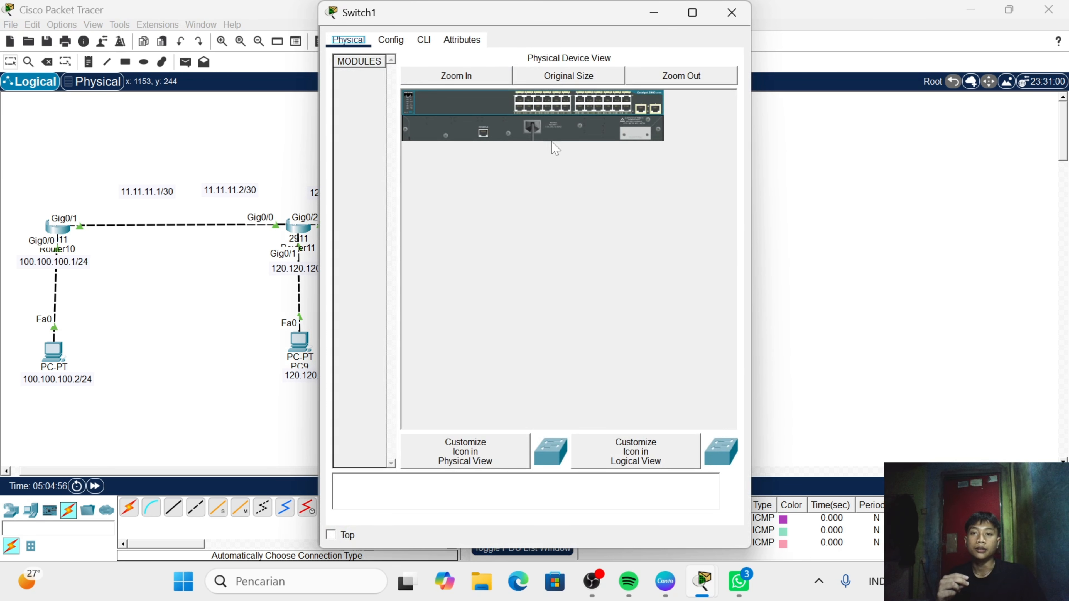
click(424, 39)
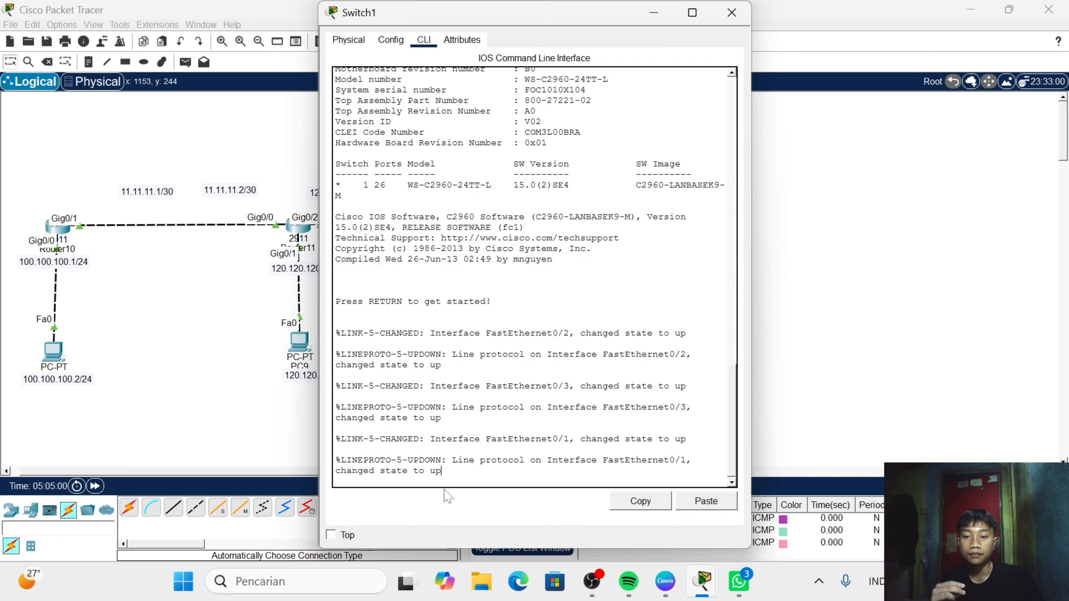
key(Return)
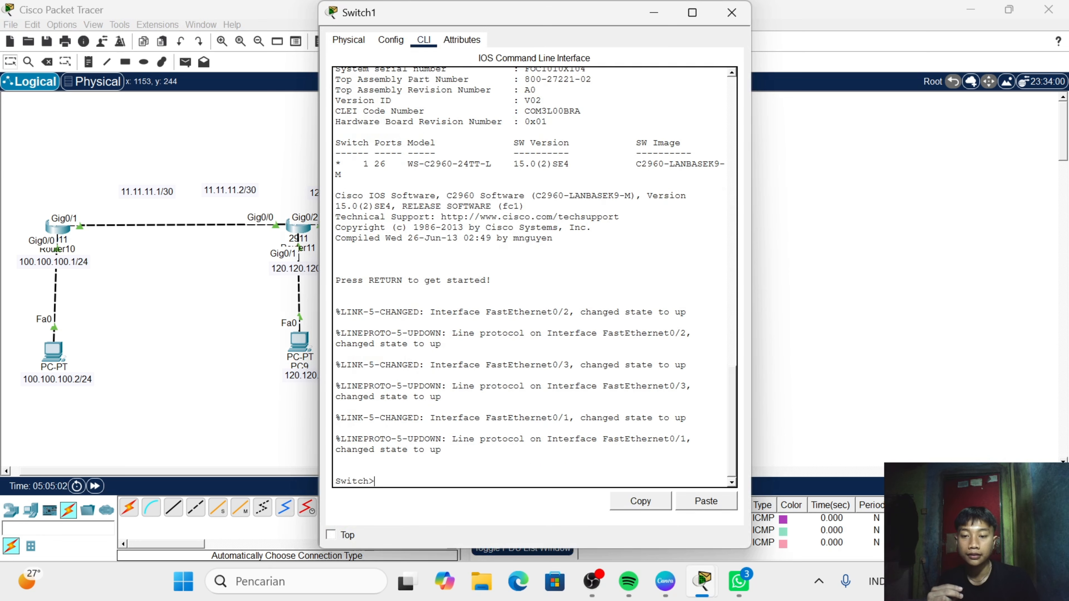
text(en)
key(Return)
text(c)
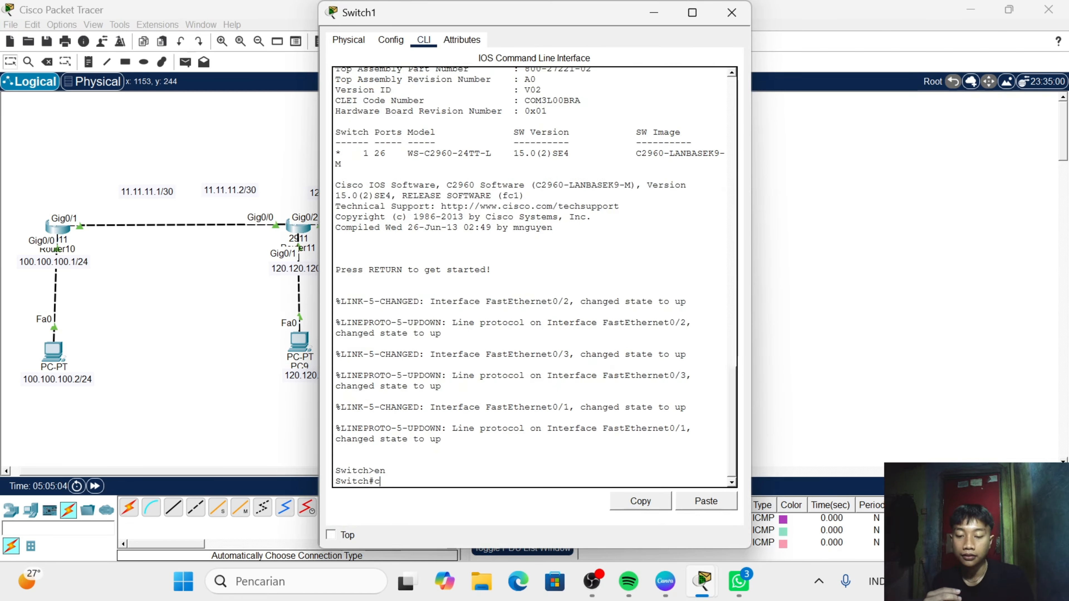
text(onf t)
key(Return)
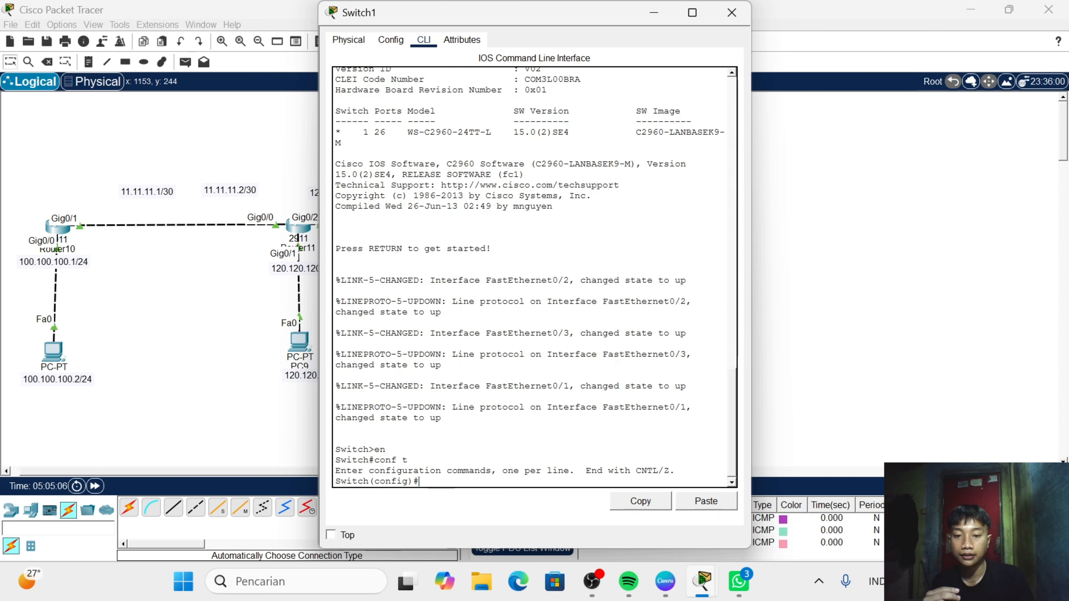
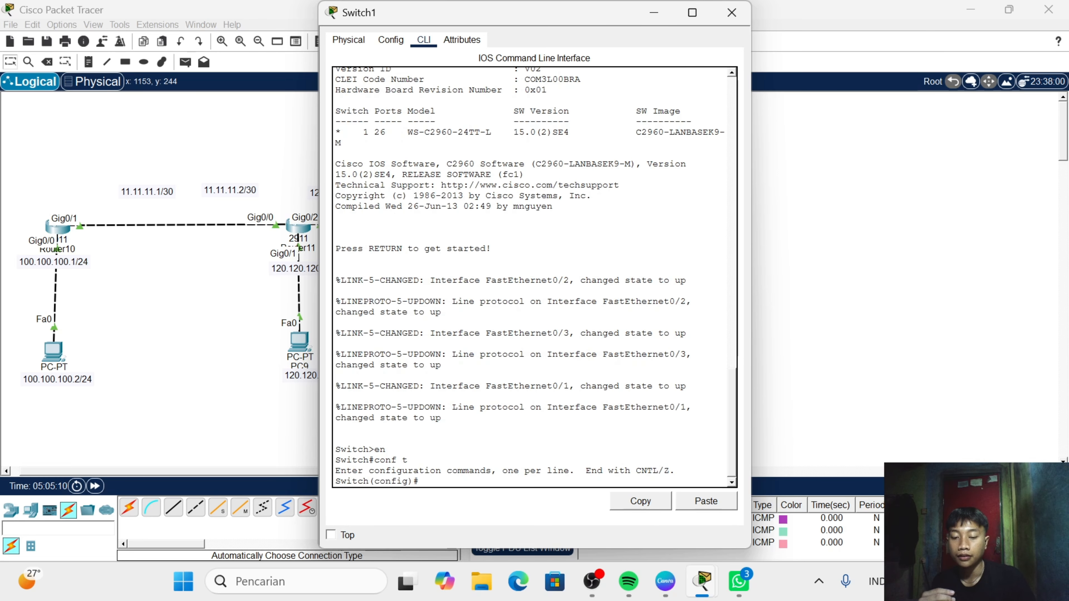
- Try to enter interface configuration for g0/0 and, after that, for fa0/0 on Switch1
text(int)
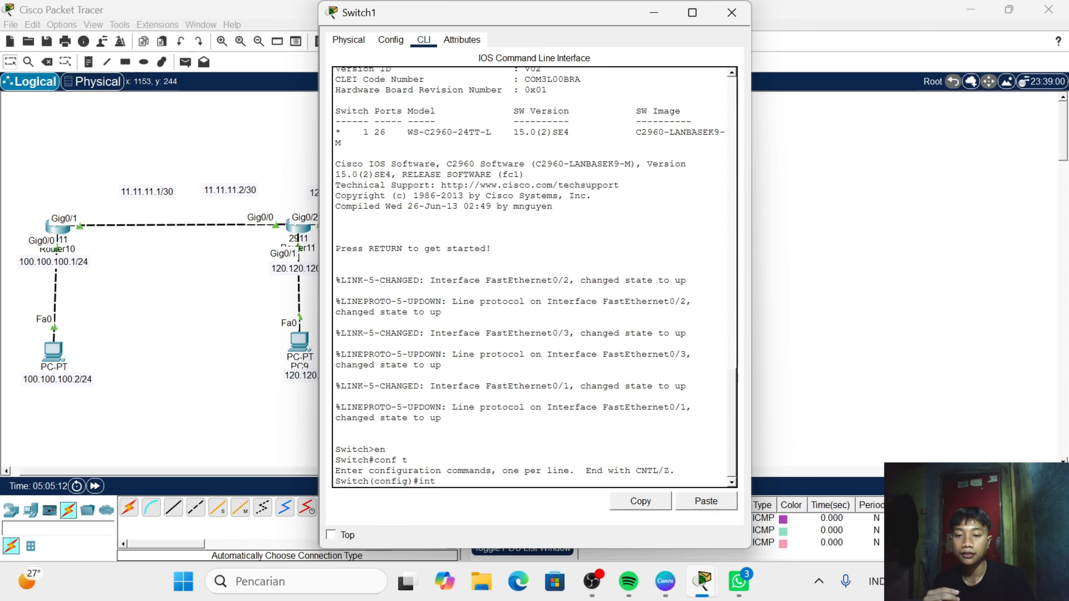
text( g0/0)
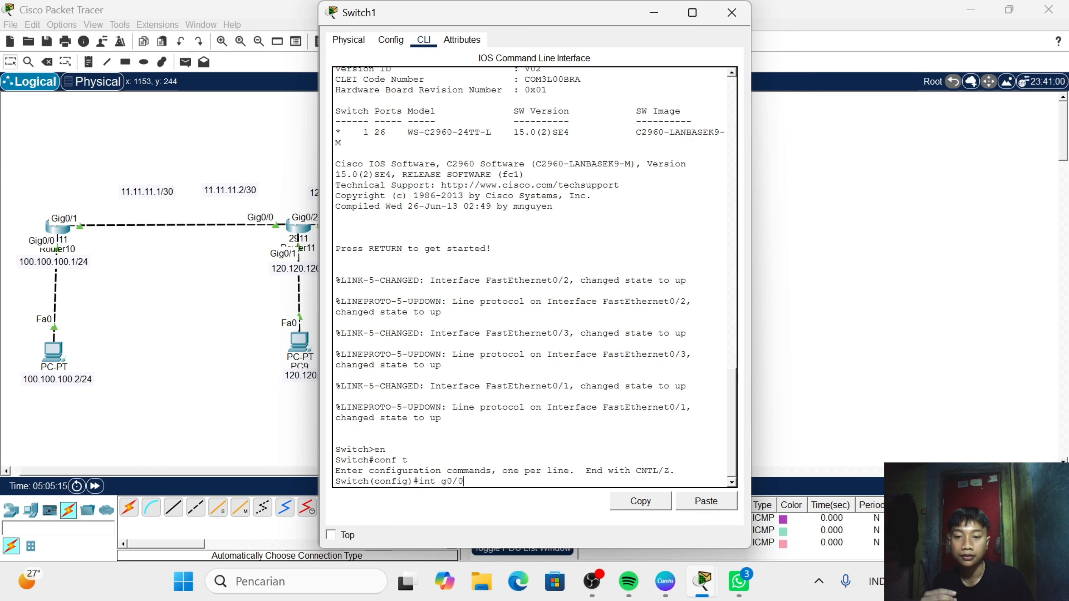
key(Return)
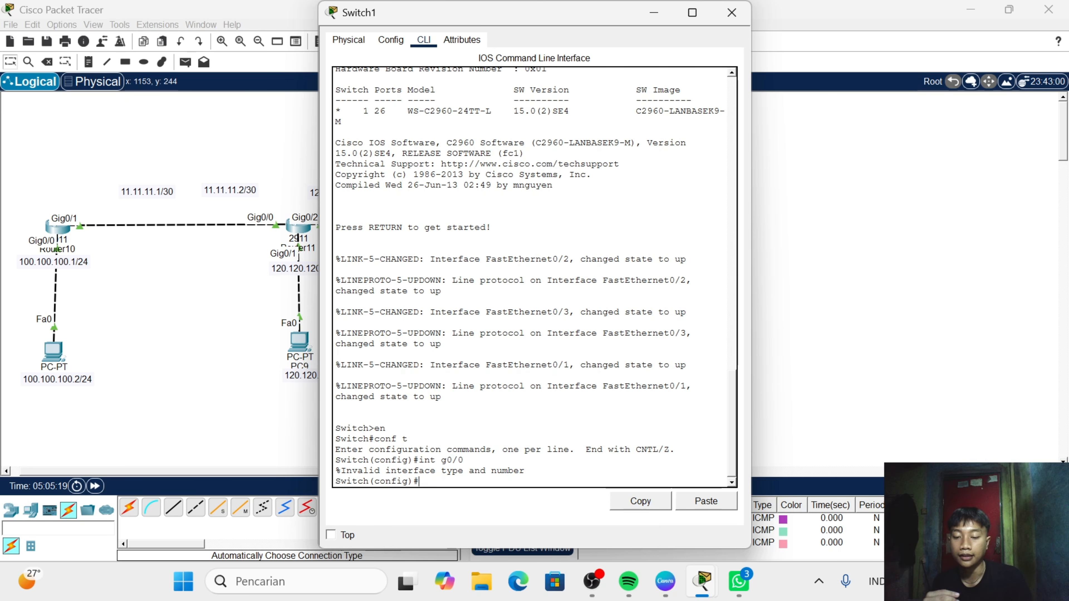
text(int)
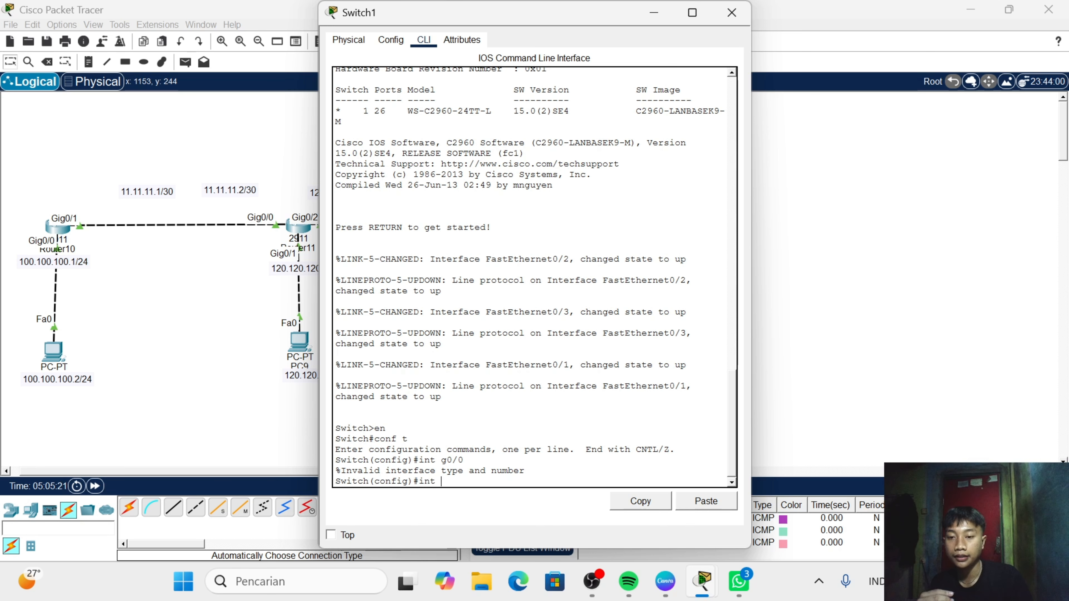
text( fa0/0)
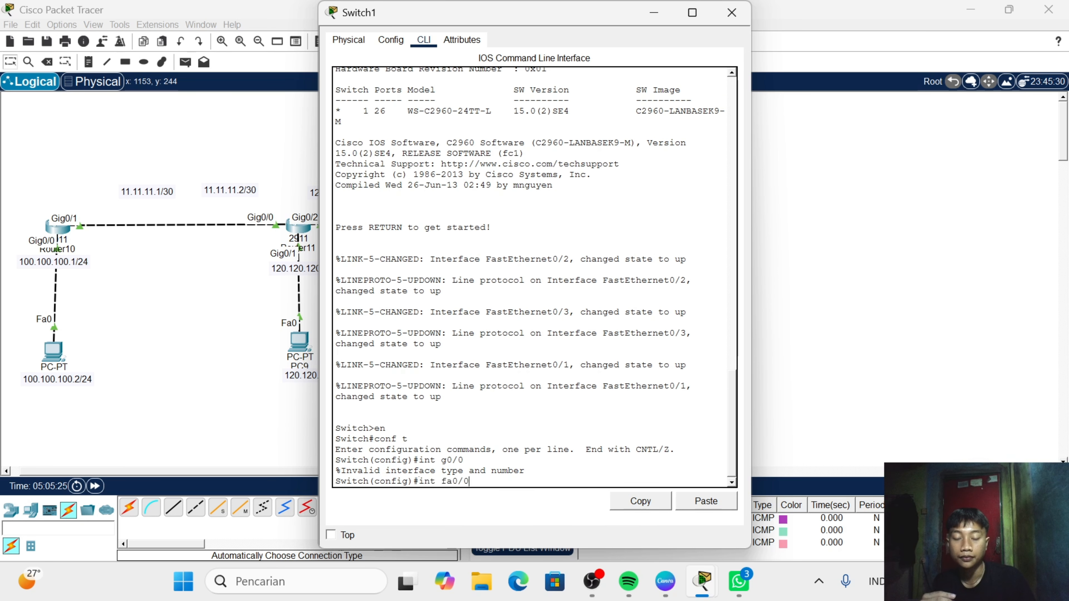
key(Return)
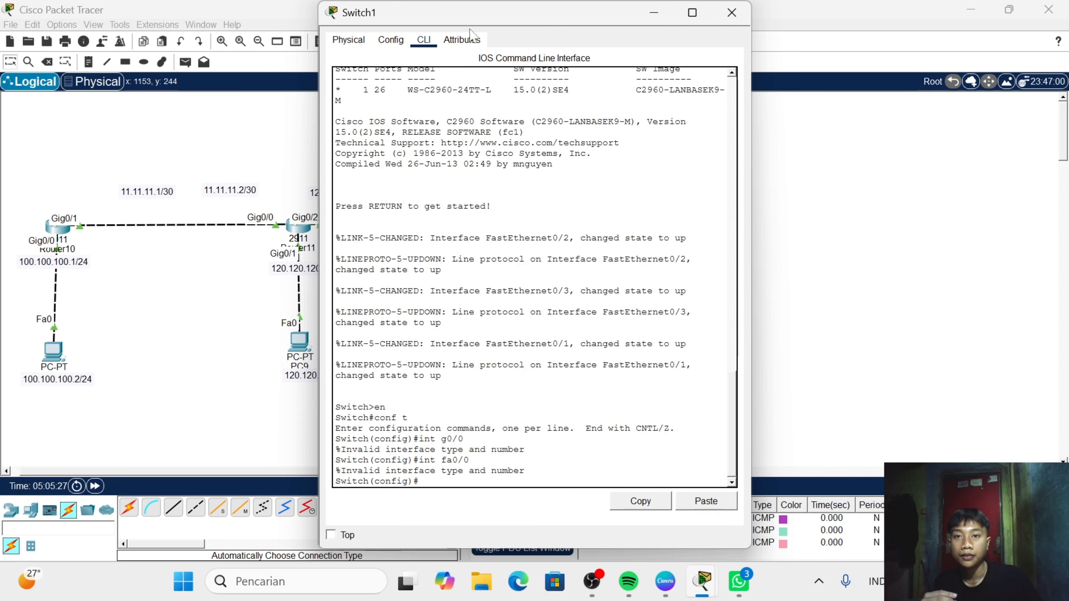
- Enter interface fa0/1 on Switch1 and set its switchport mode to trunk with "sw mo t"
drag(471, 25, 571, 47)
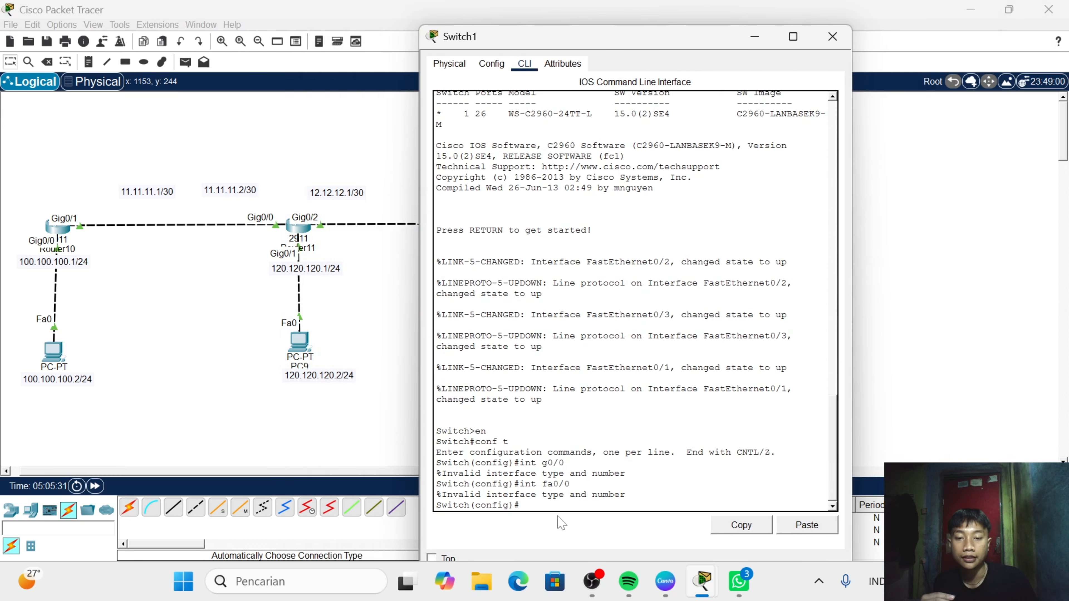
text(int f)
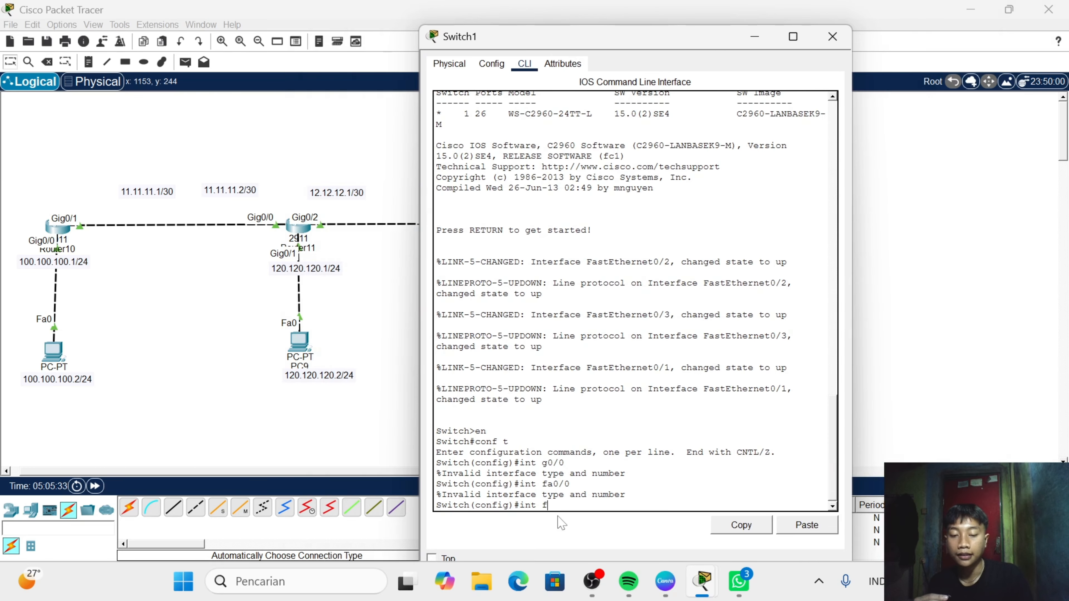
text(a0/1)
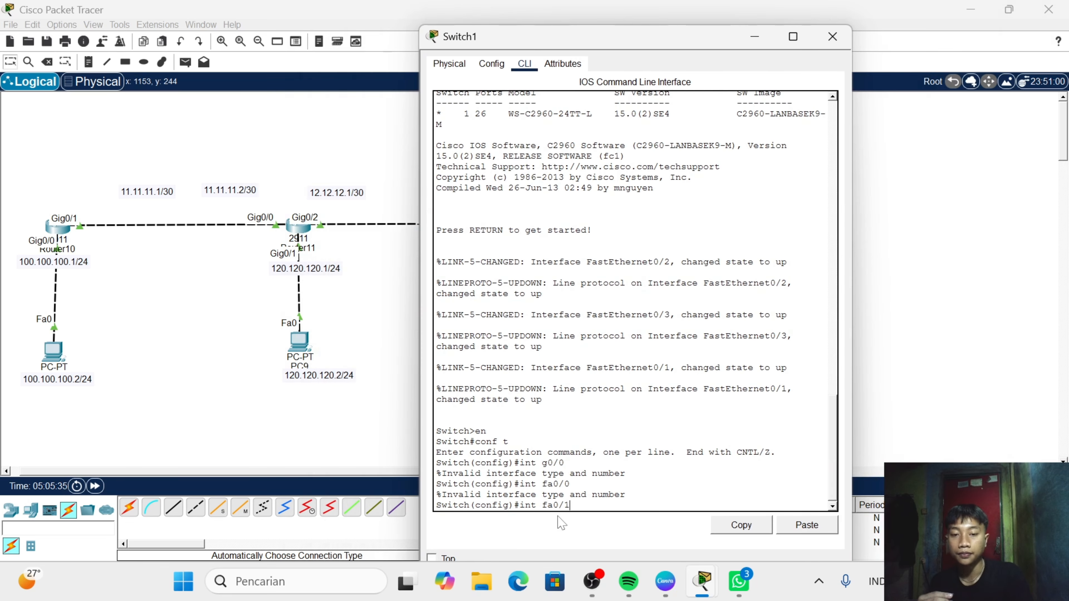
key(Return)
text(ssw)
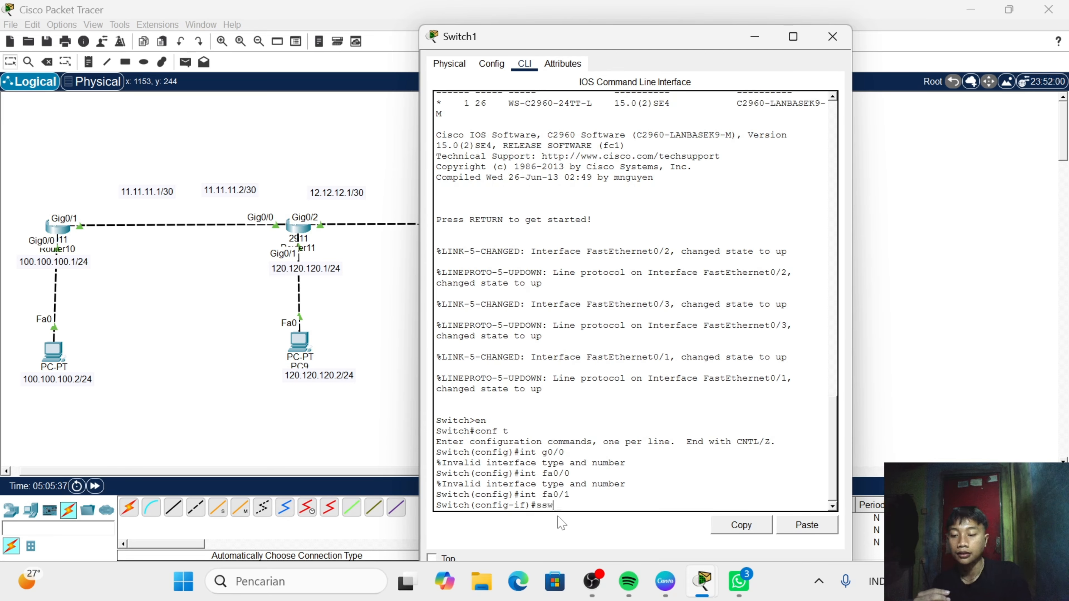
key(BackSpace)
key(BackSpace)
text(w mo)
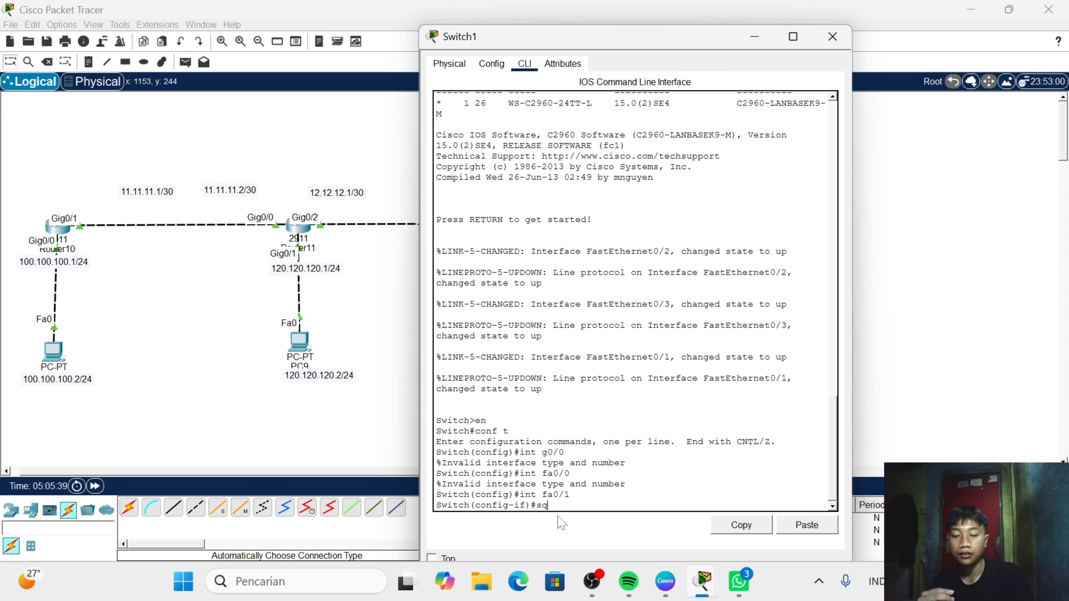
text( t)
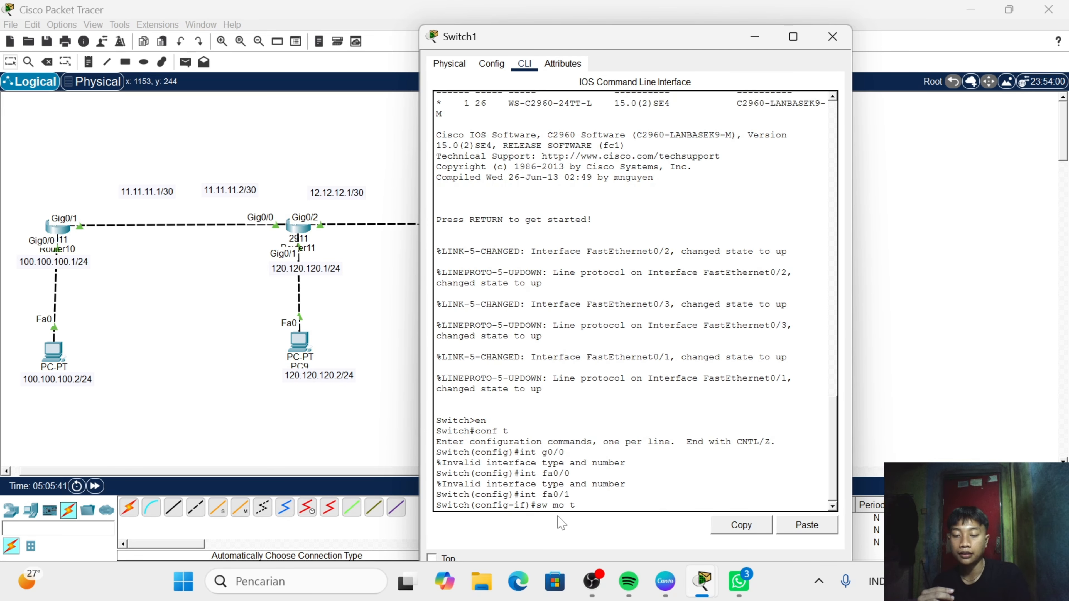
key(Return)
key(Return)
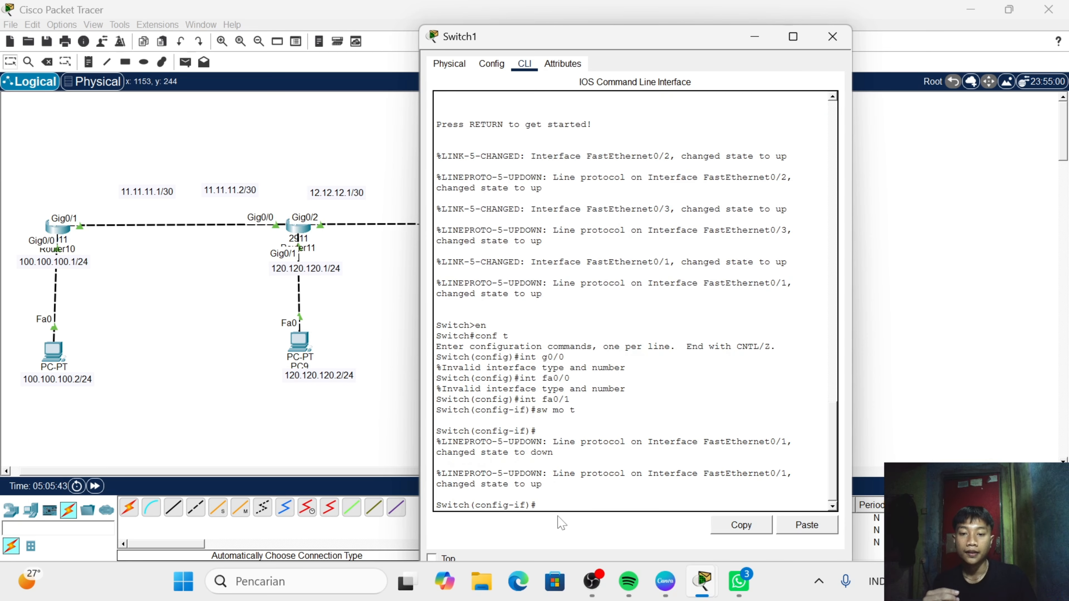
- Create VLAN 10 and VLAN 20 on Switch1
text(vlan)
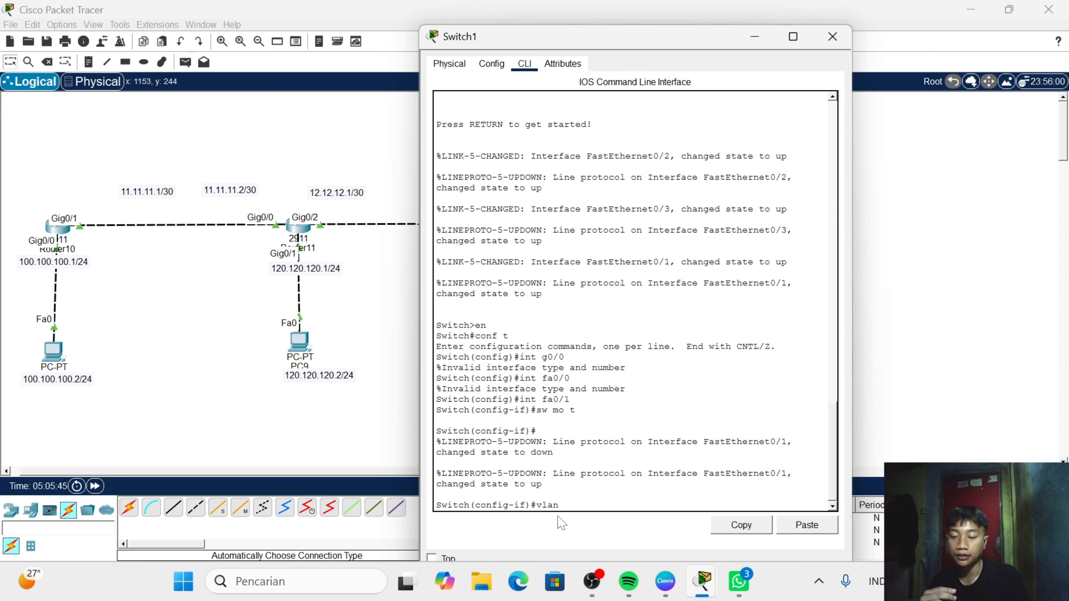
text( 10)
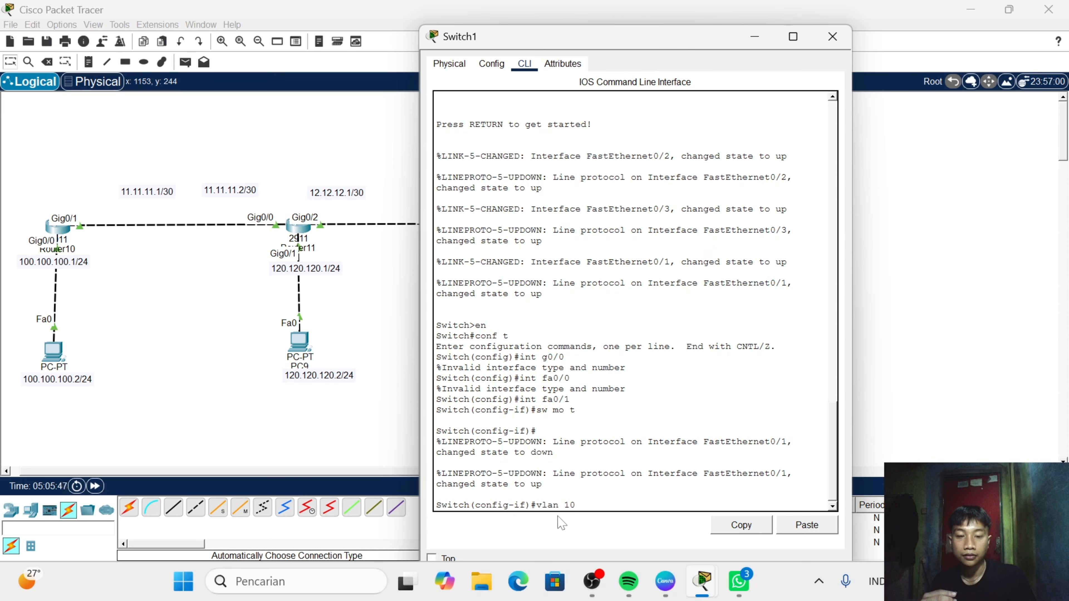
key(Return)
text(vlan)#vlan)
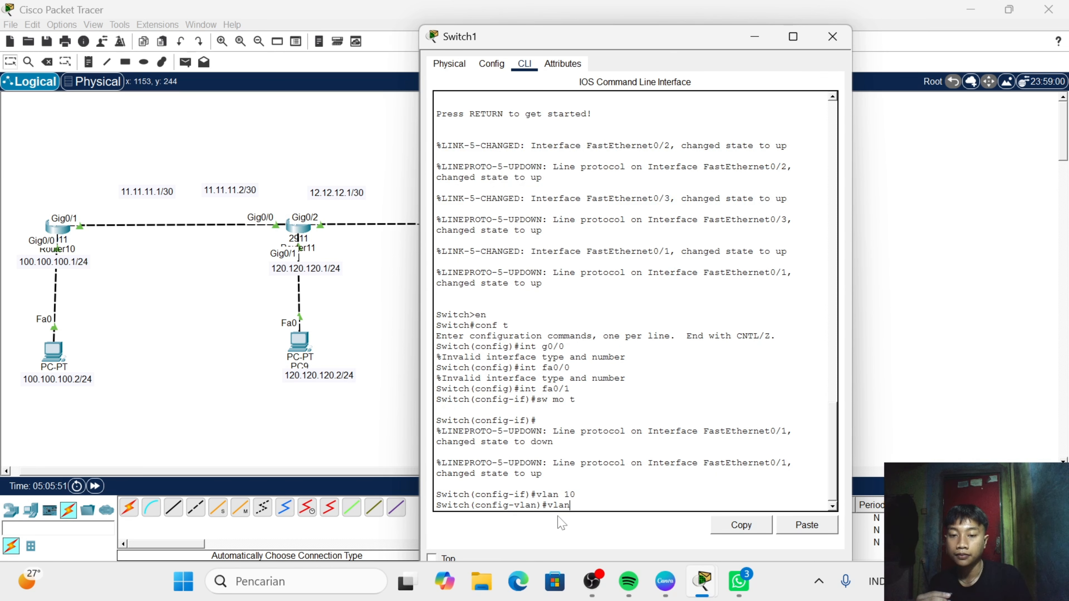
key(BackSpace)
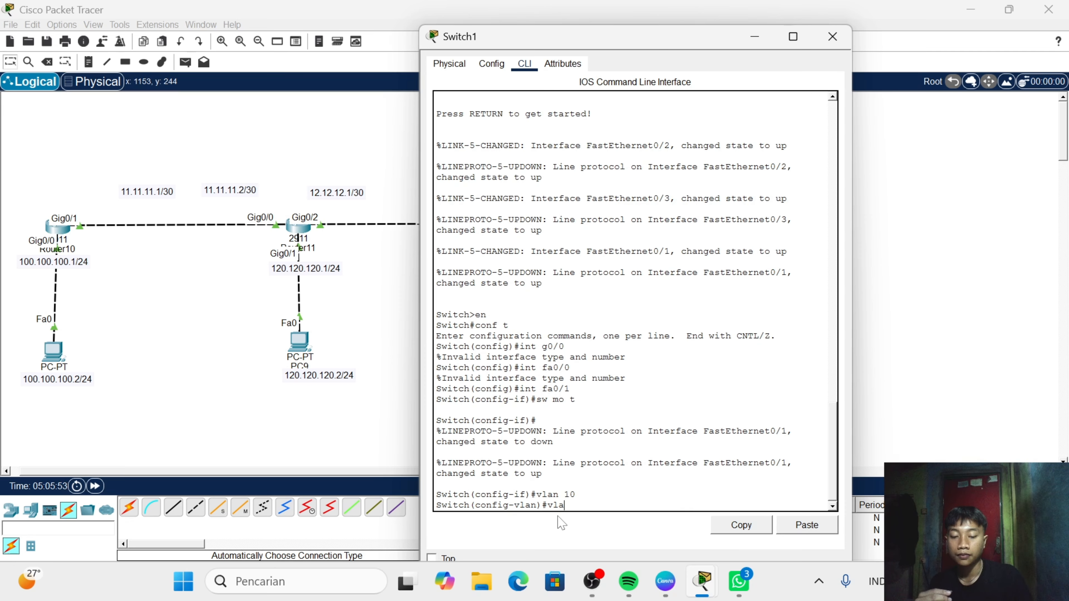
text(n 20)
key(Return)
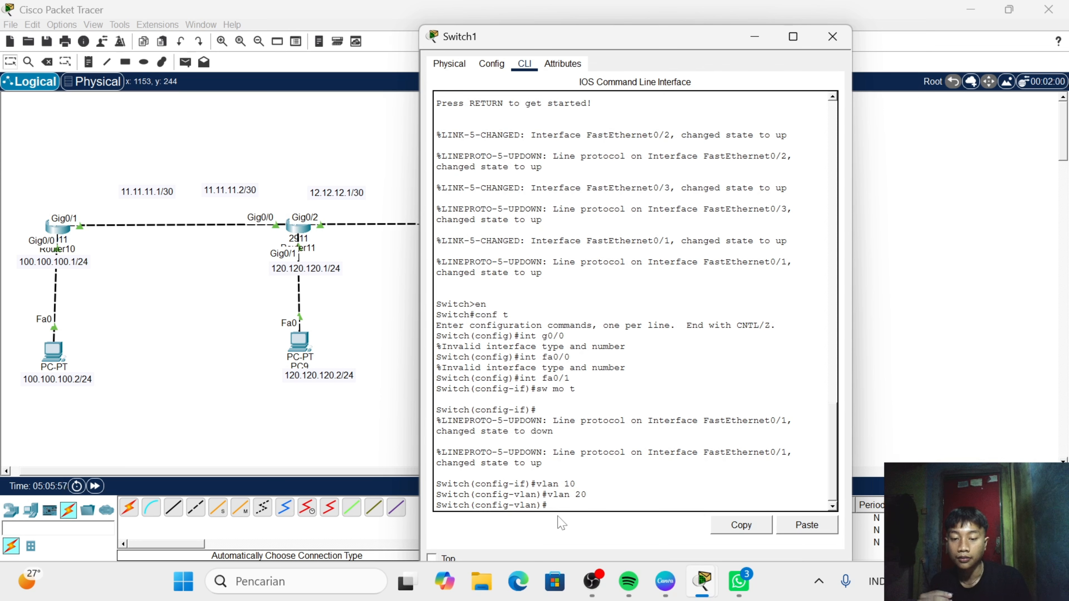
- Try to set access mode with "sw mo ac" from within the VLAN 20 configuration
text(sw mo ac)
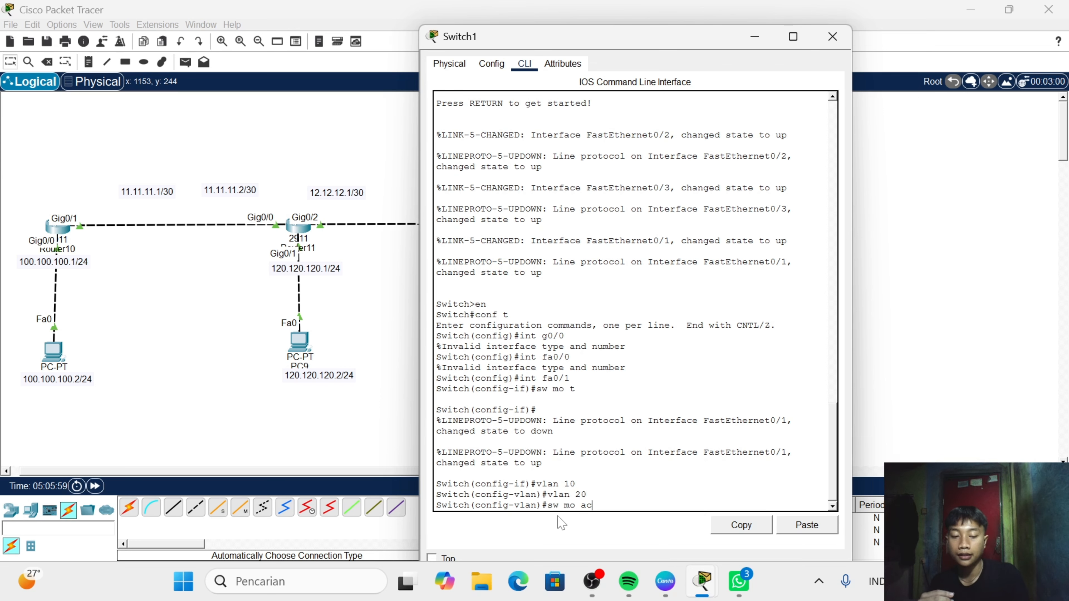
key(Return)
text(sw)
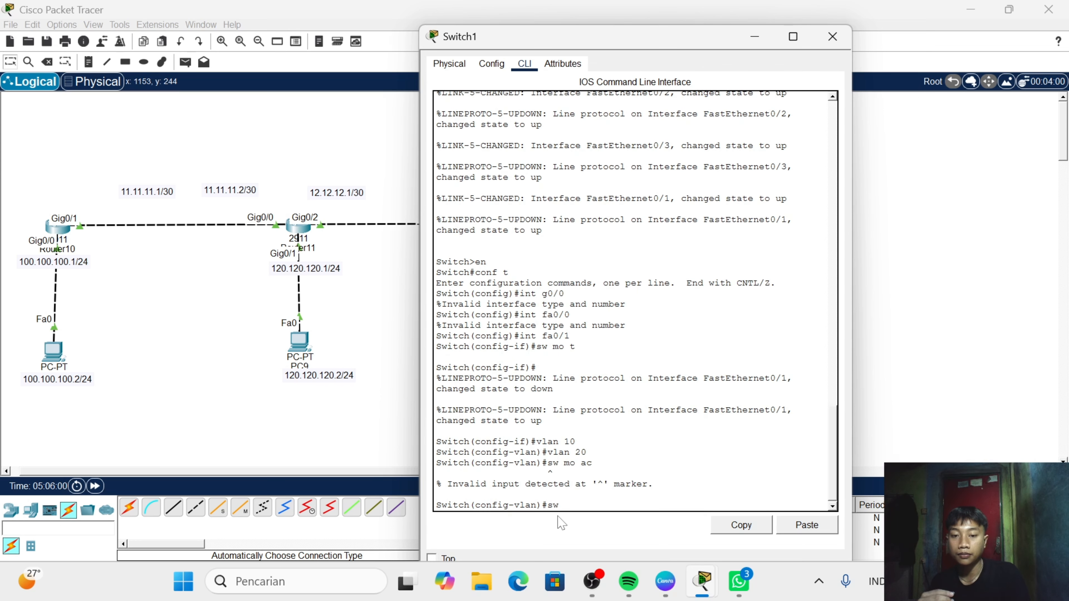
key(BackSpace)
key(BackSpace)
- Enter interface fa0/2 on Switch1 and set its switchport mode to access with "sw mo ac"
text(in)
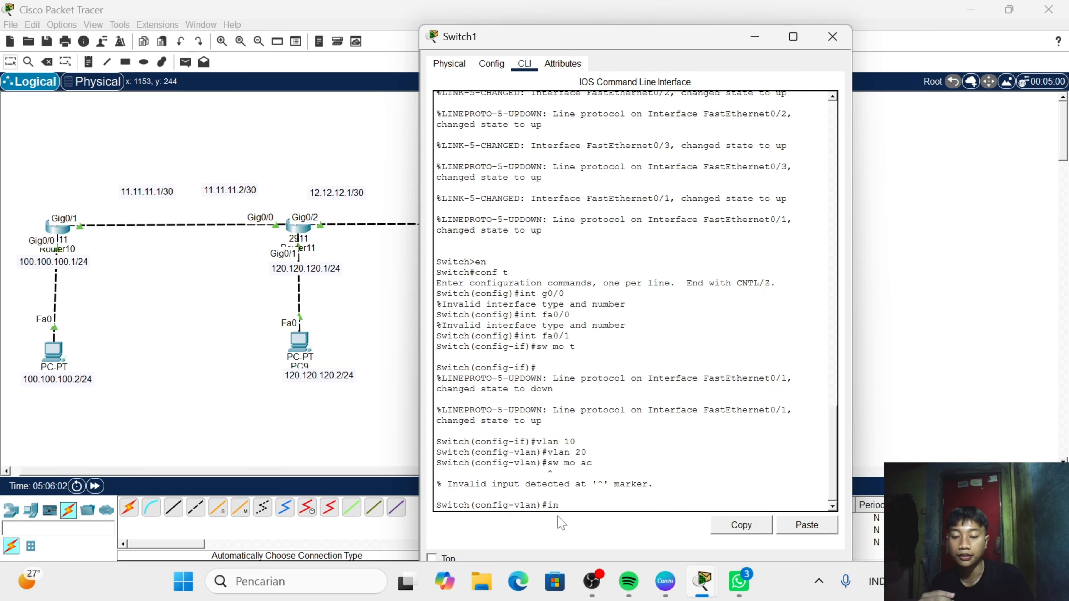
text(t )
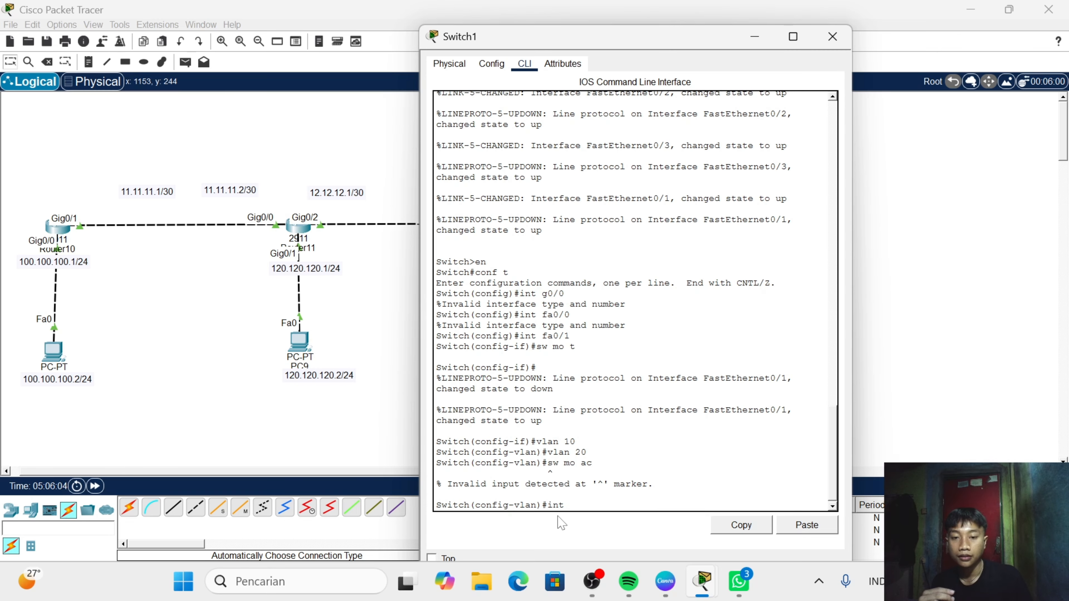
text(fa0/)
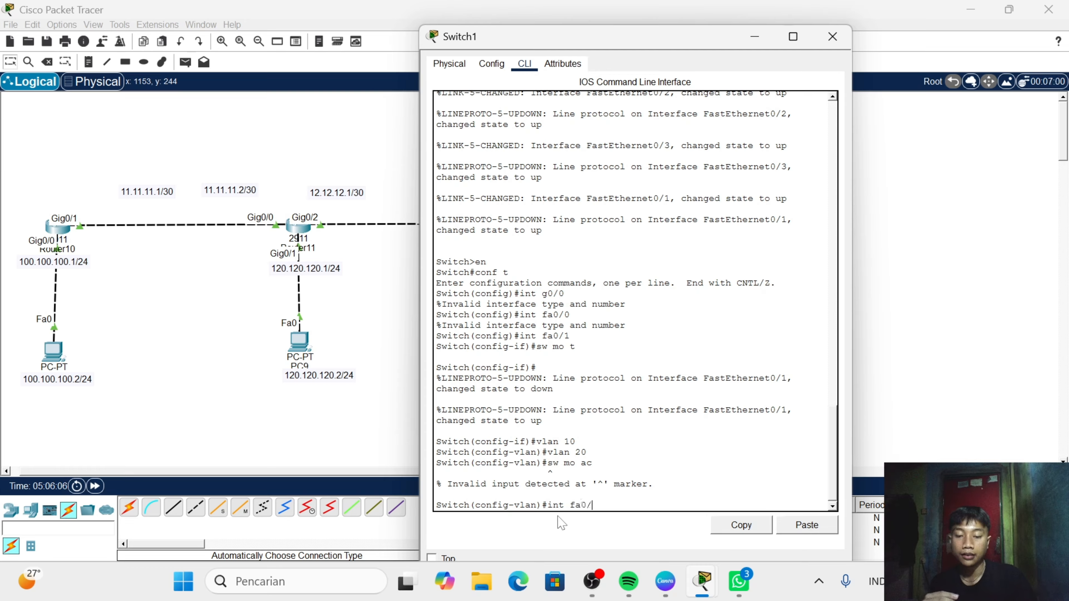
text(2)
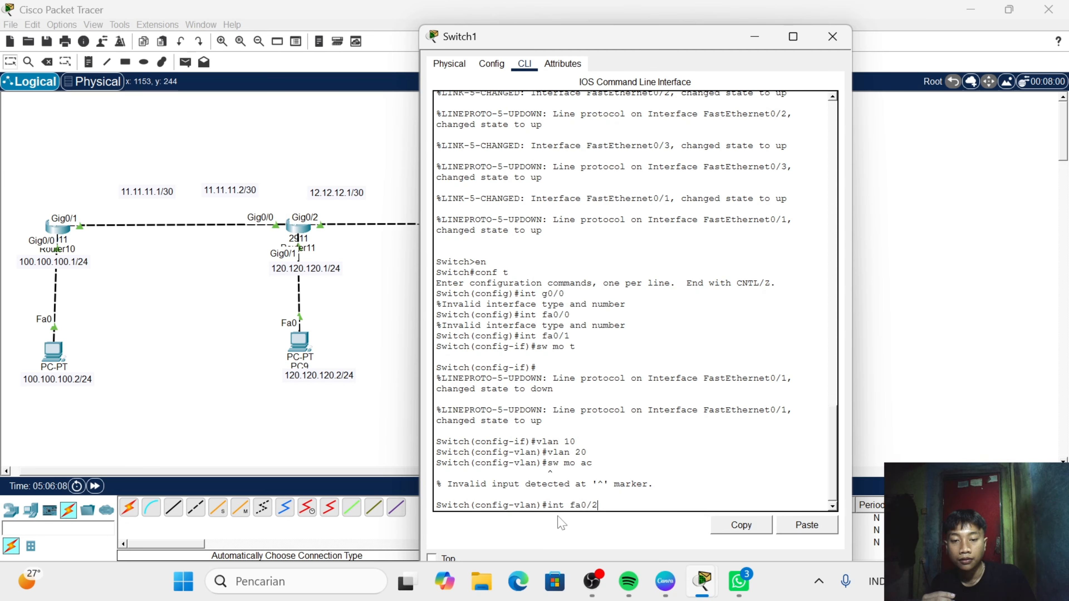
key(Return)
text(sw)
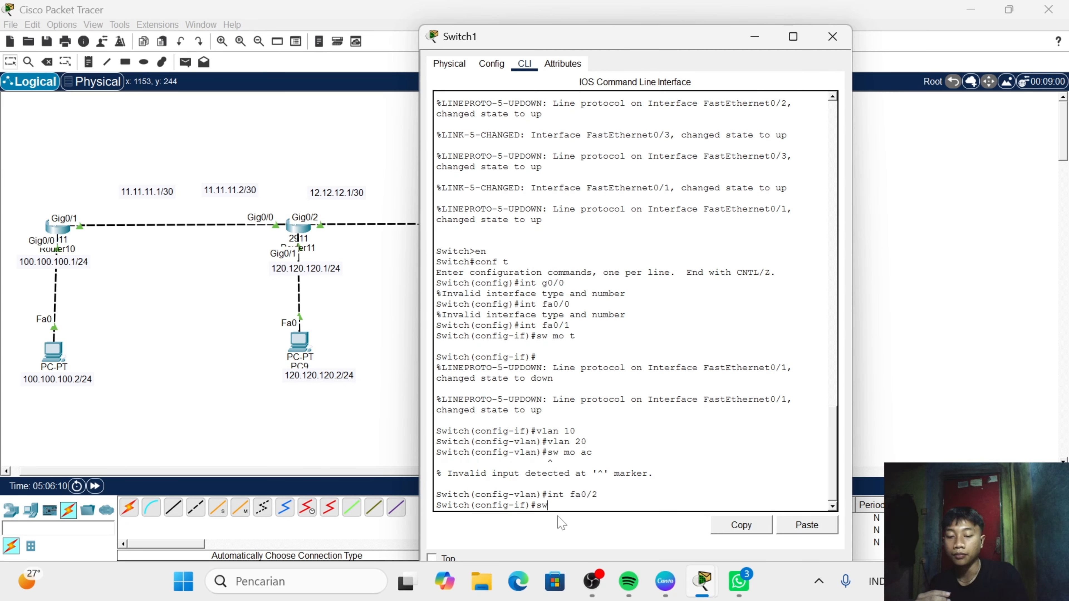
text( mo )
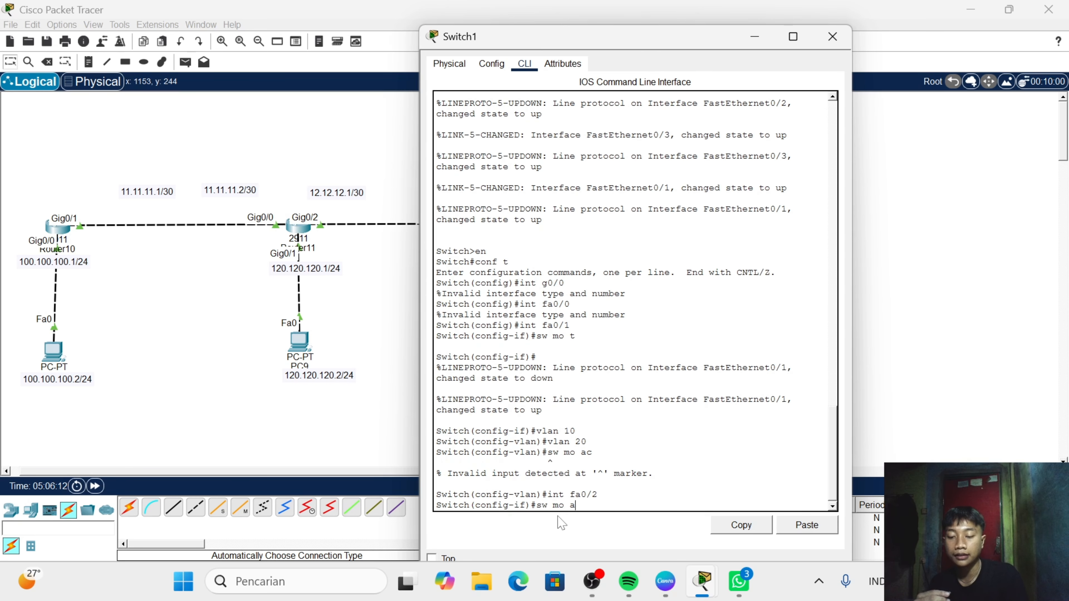
text(ac)
key(Return)
- Assign interface fa0/2 to access VLAN 10 with "sw ac vl 10"
text(sw ac)
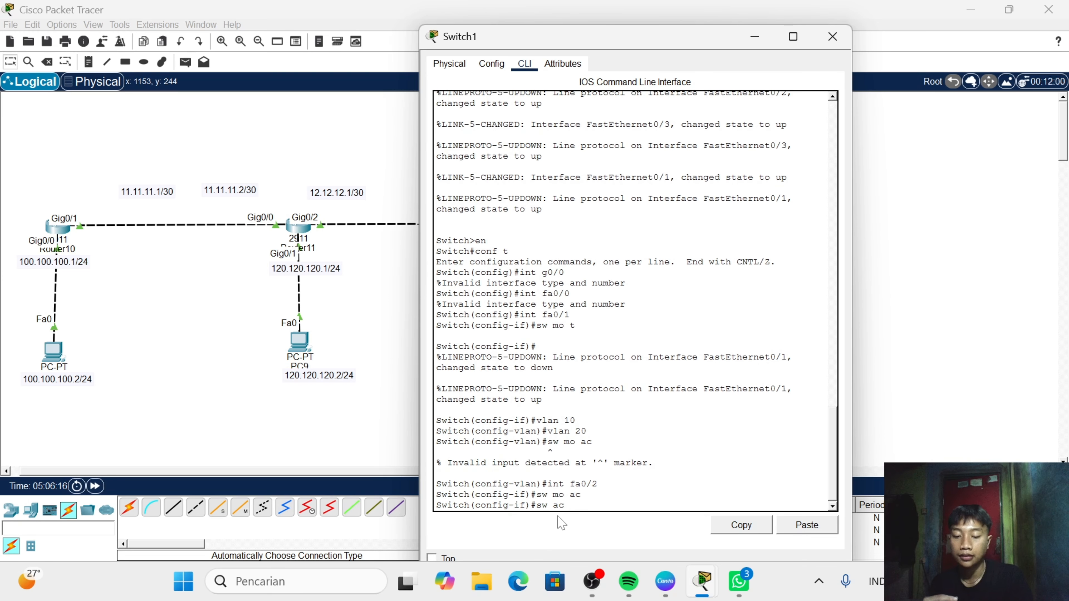
text( vl)
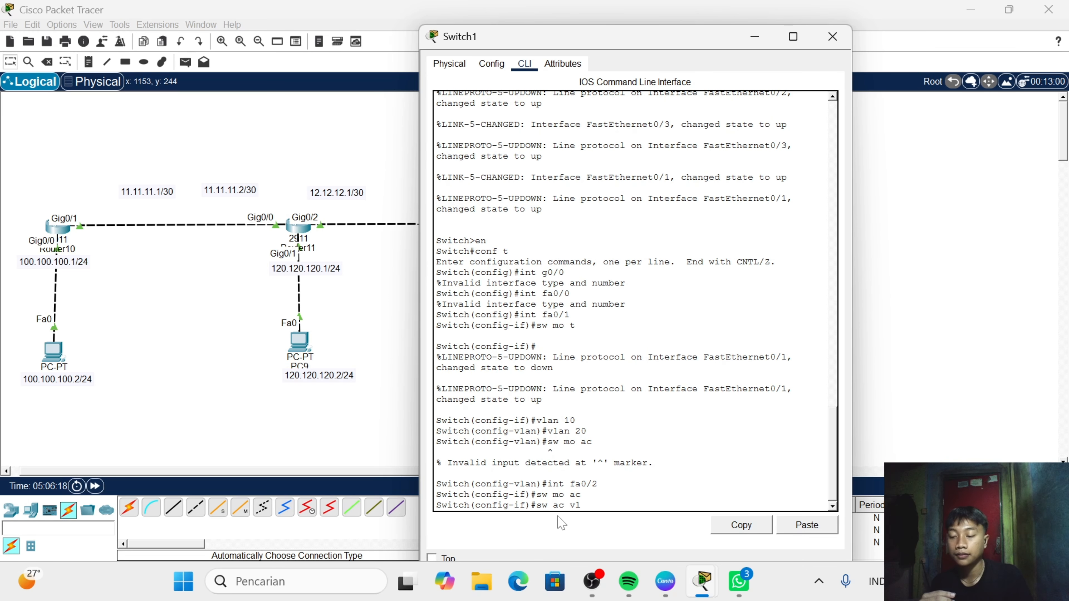
text( 10)
key(Return)
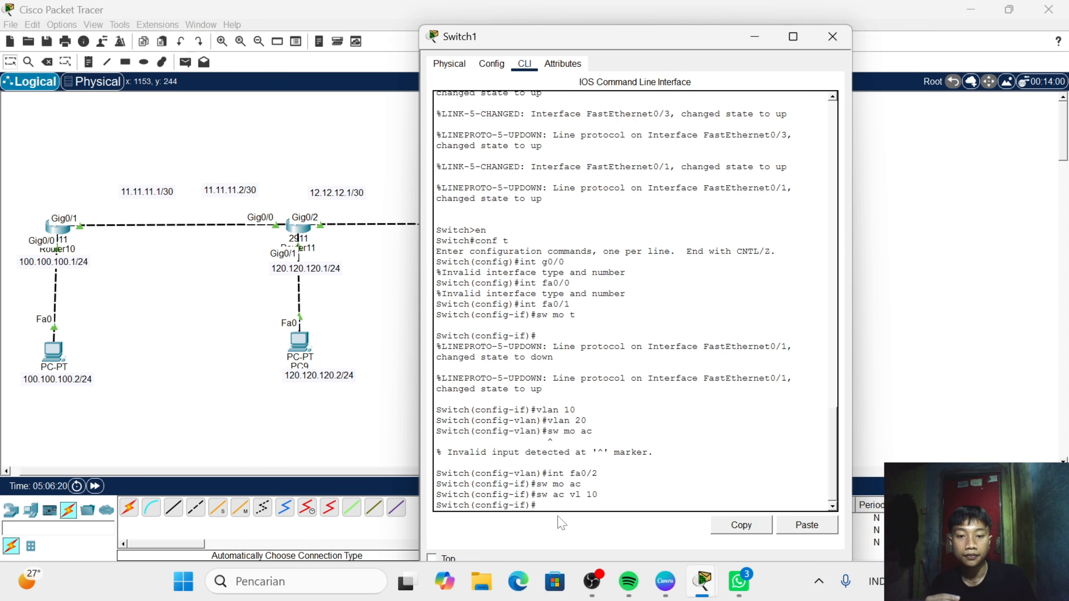
- Configure interface fa0/3 on Switch1 as an access port in VLAN 20 with "sw mo ac" and "sw ac vl 20", and close the switch window
text(in)
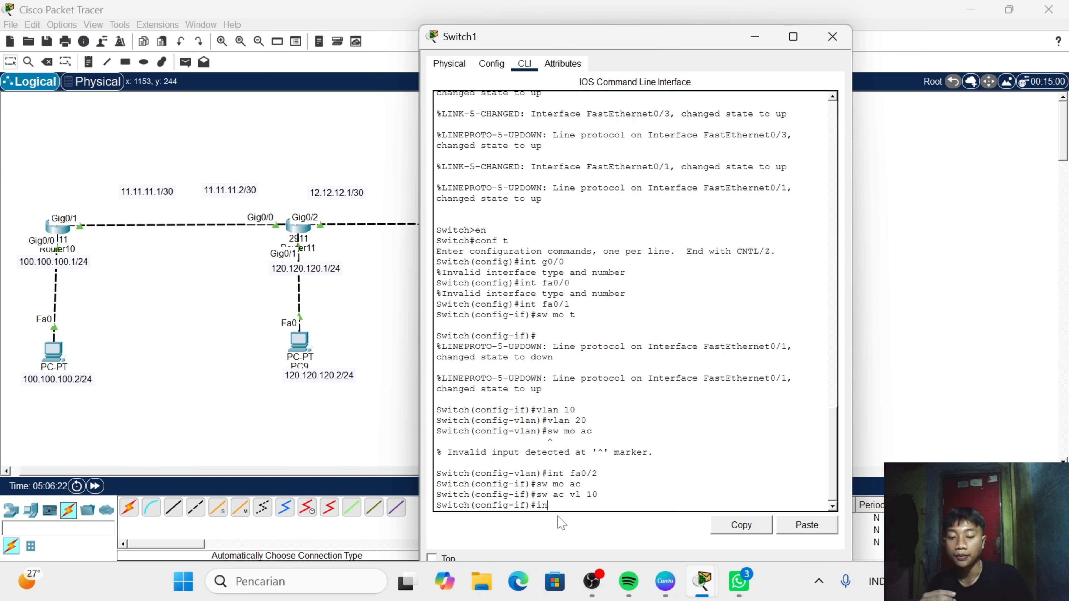
text(t fa0/3)
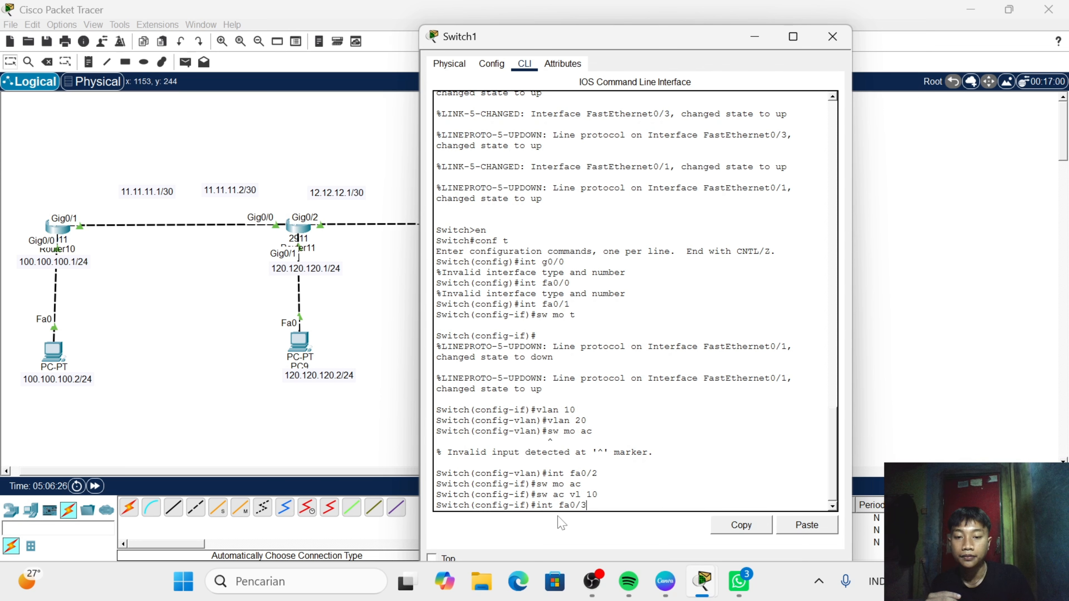
key(Return)
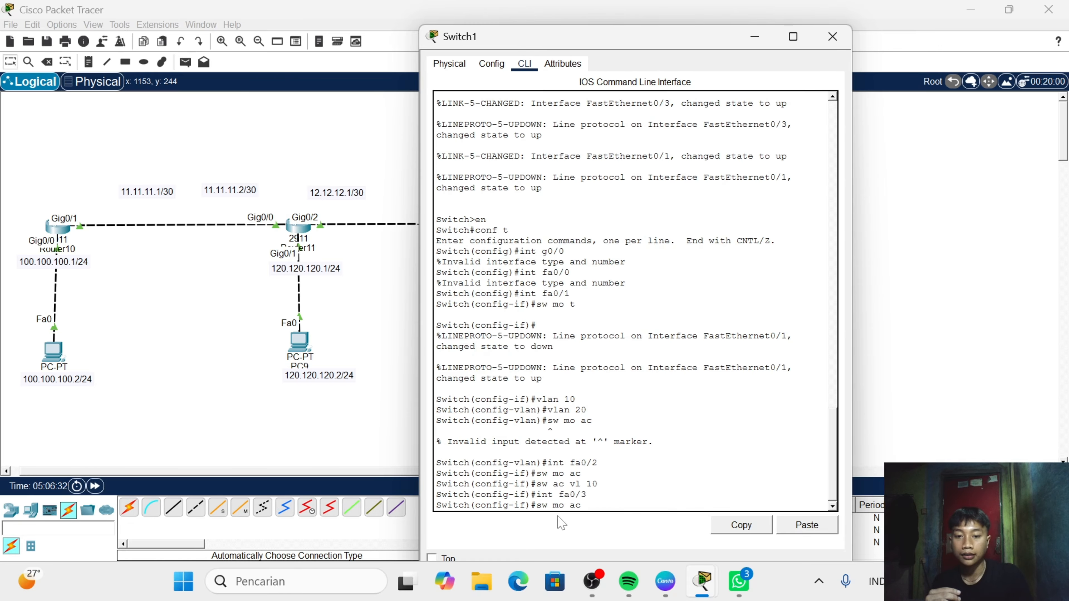
key(Return)
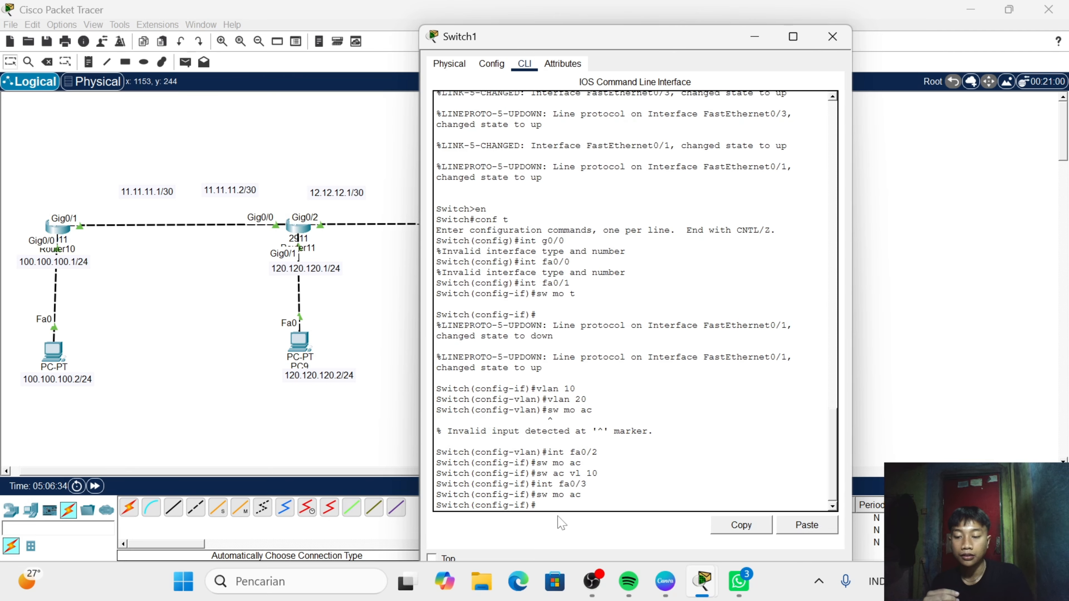
key(BackSpace)
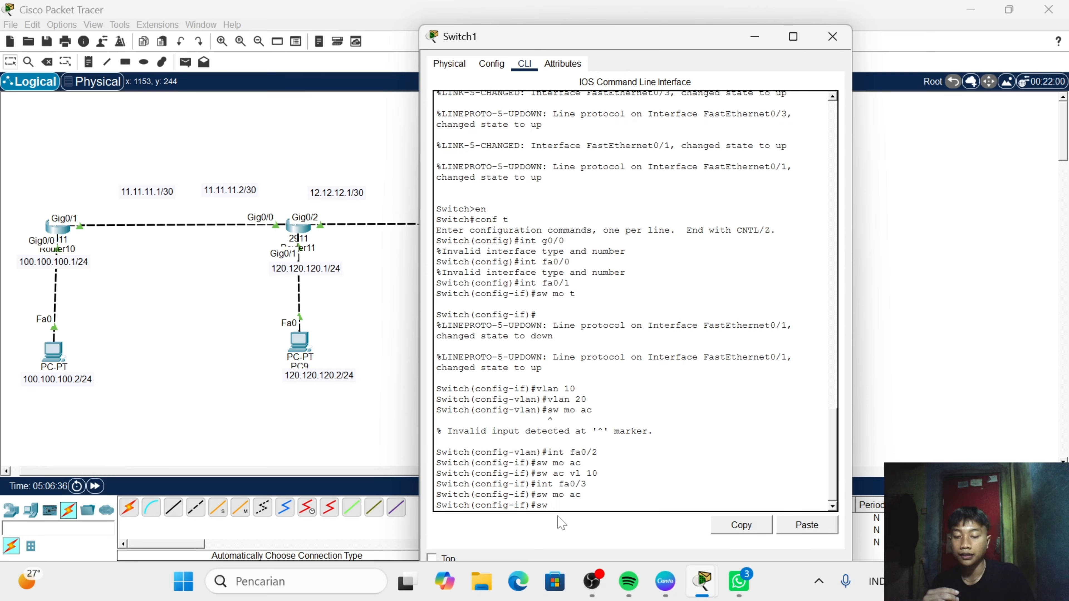
text(ac v;)
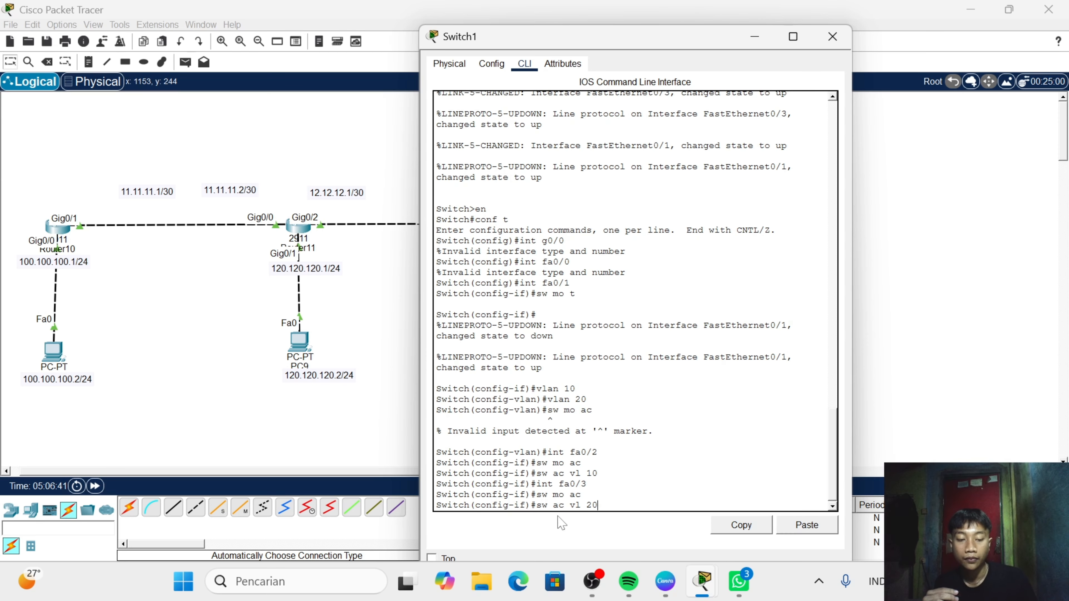
key(Return)
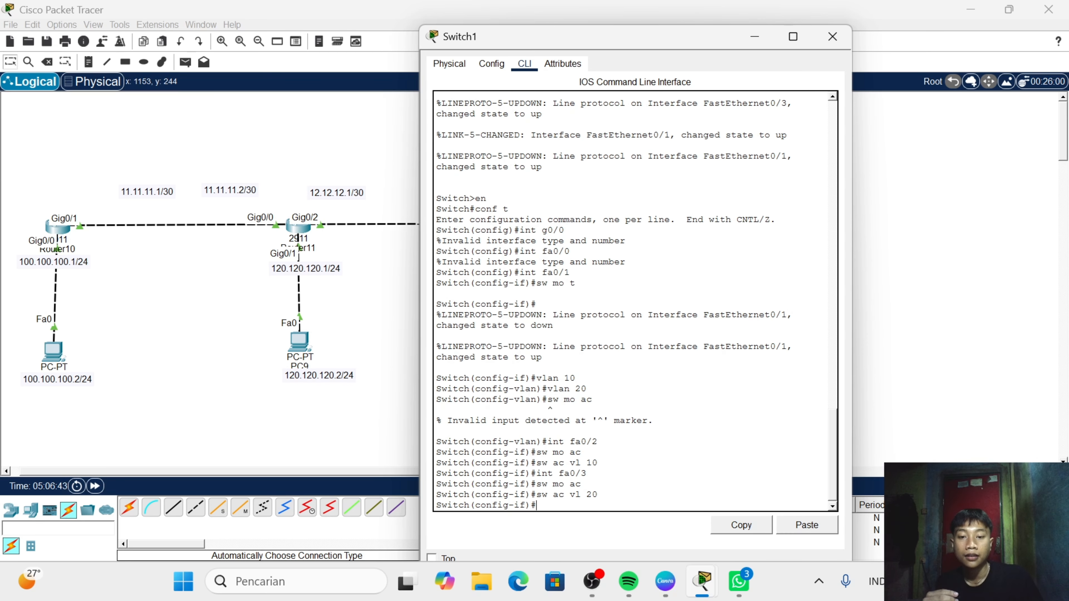
click(832, 37)
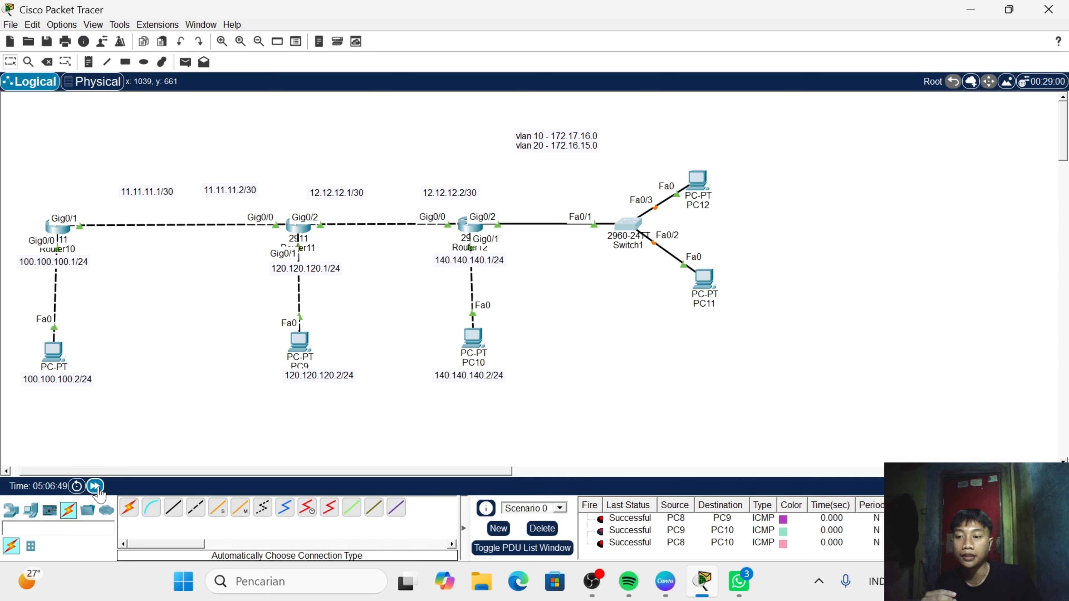
- Set PC11's IP configuration to DHCP and close its window
click(701, 285)
click(433, 40)
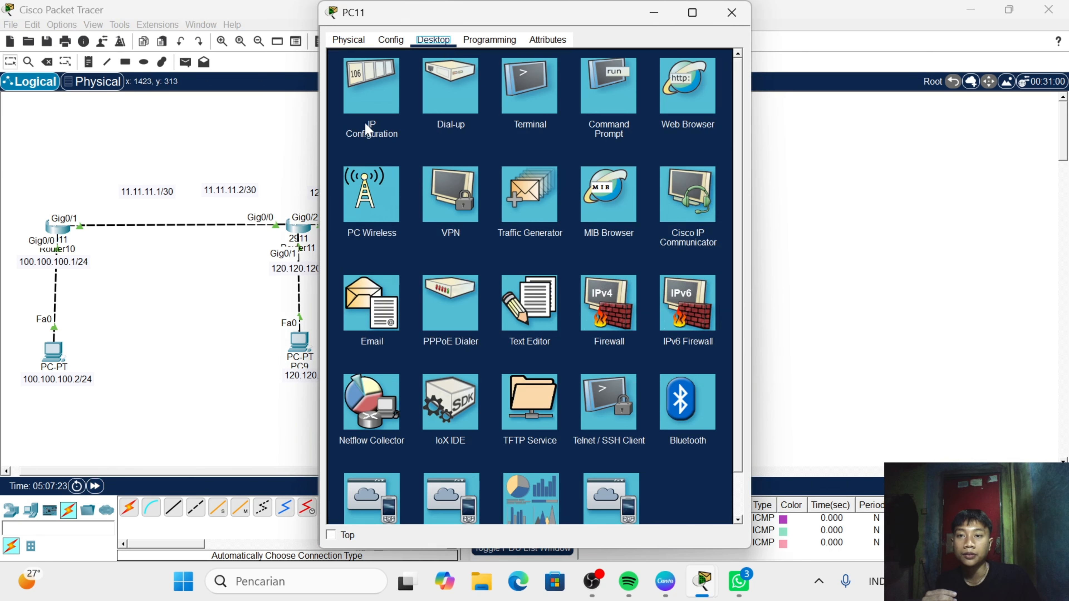
click(365, 125)
click(364, 114)
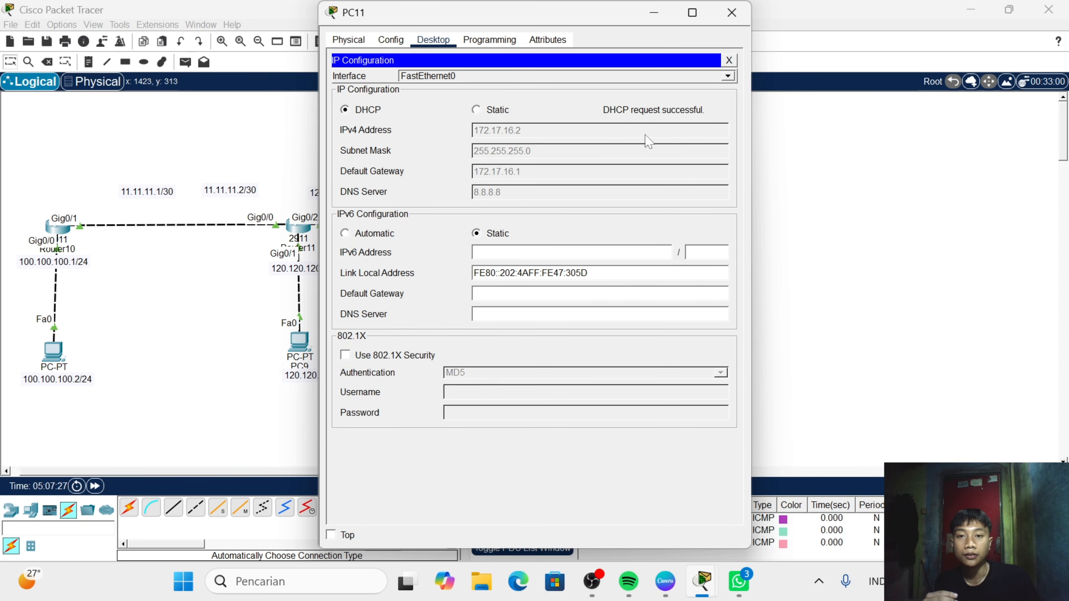
click(732, 10)
- Set PC12's IP configuration to DHCP and close its window
click(697, 179)
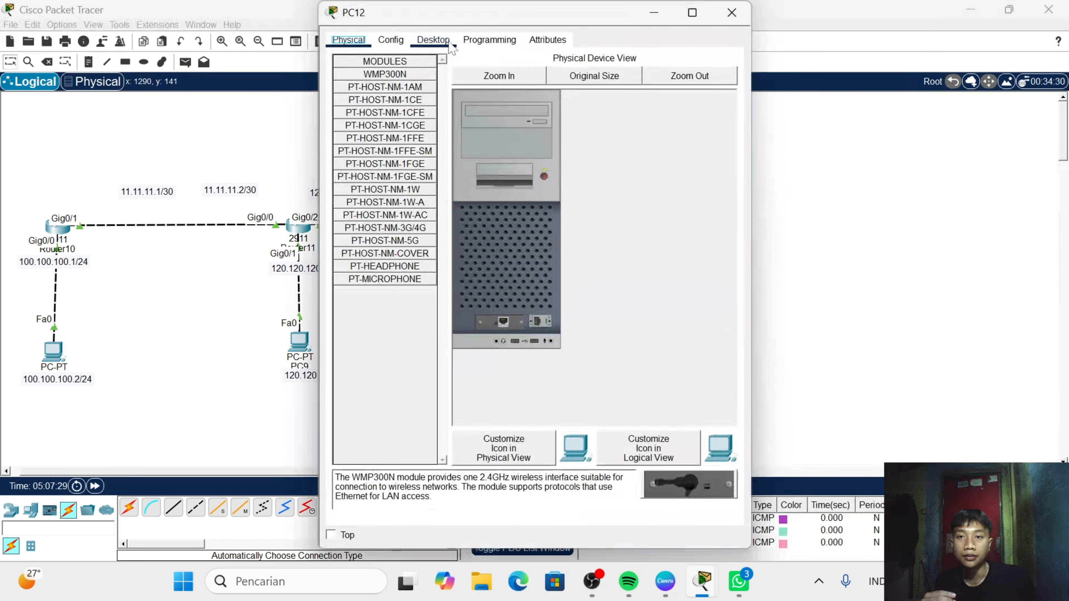
click(435, 40)
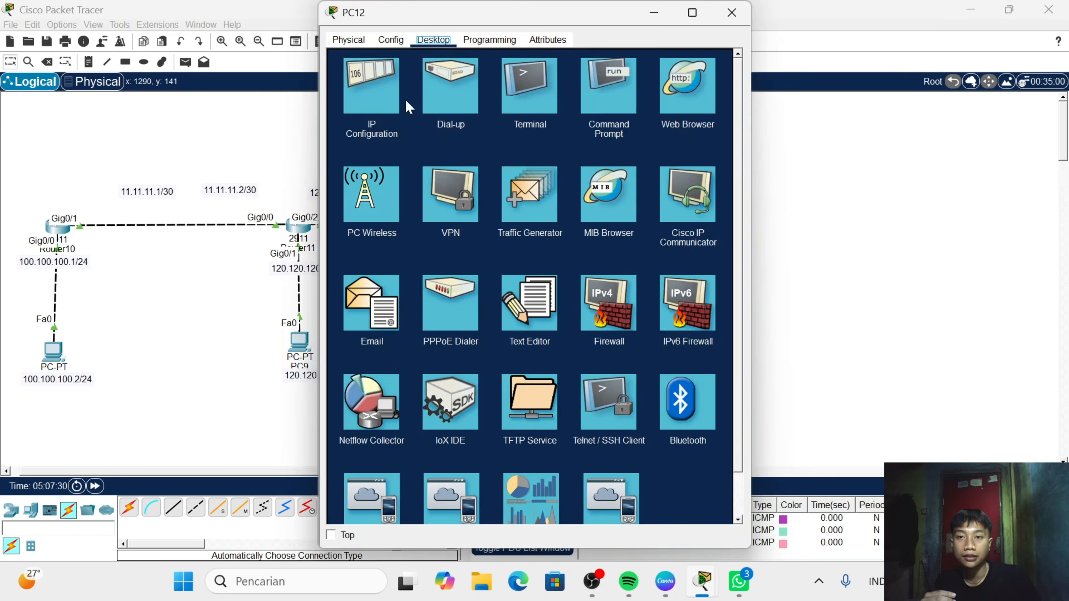
click(371, 84)
click(367, 110)
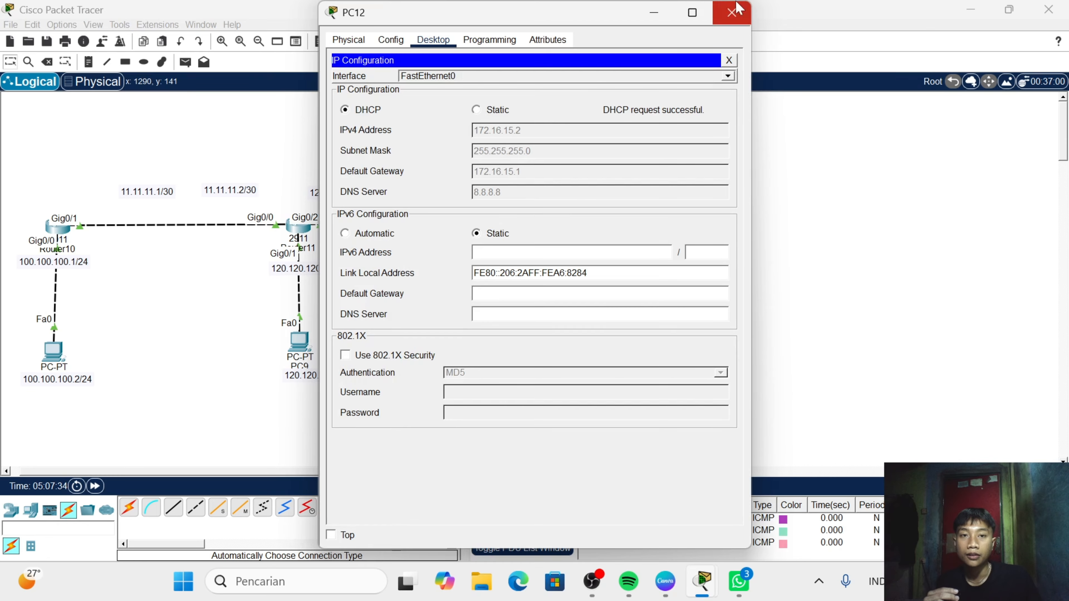
click(738, 15)
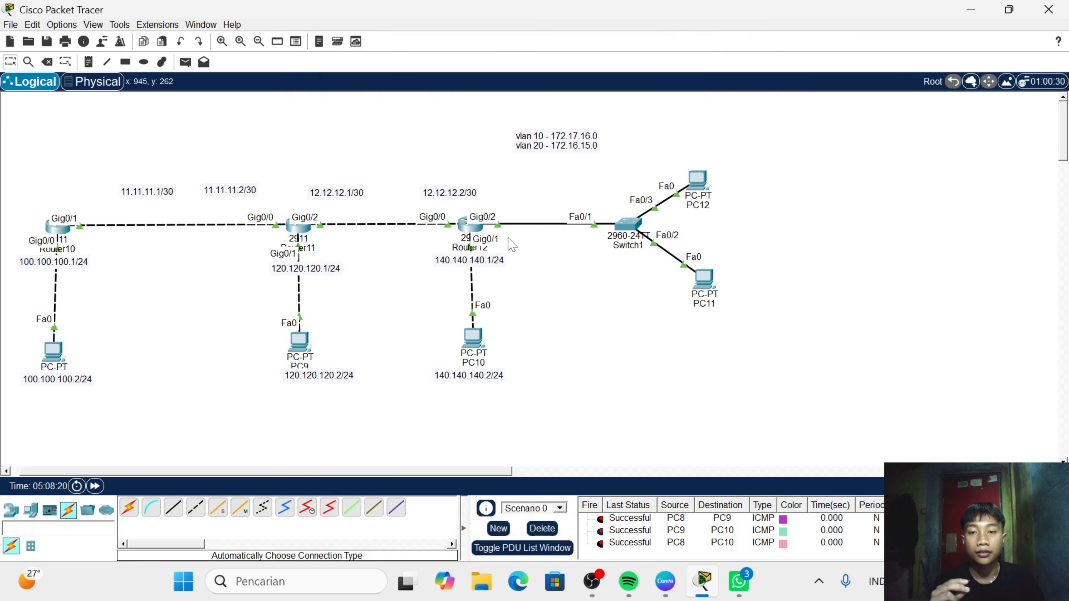
- Open Router12's command line and leave the DHCP pool configuration with "ex"
click(467, 230)
click(730, 12)
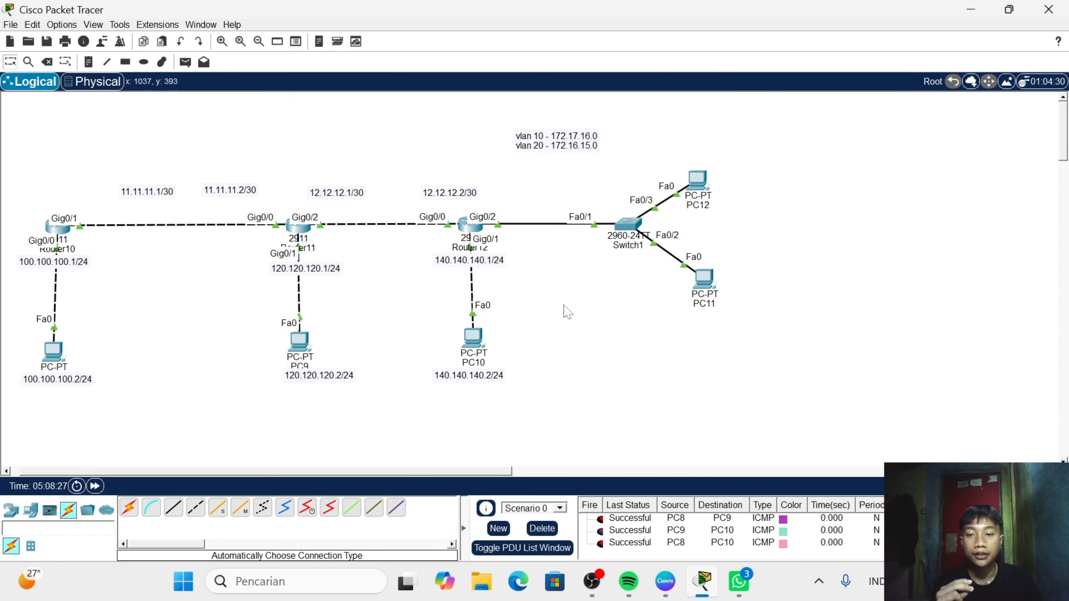
click(466, 233)
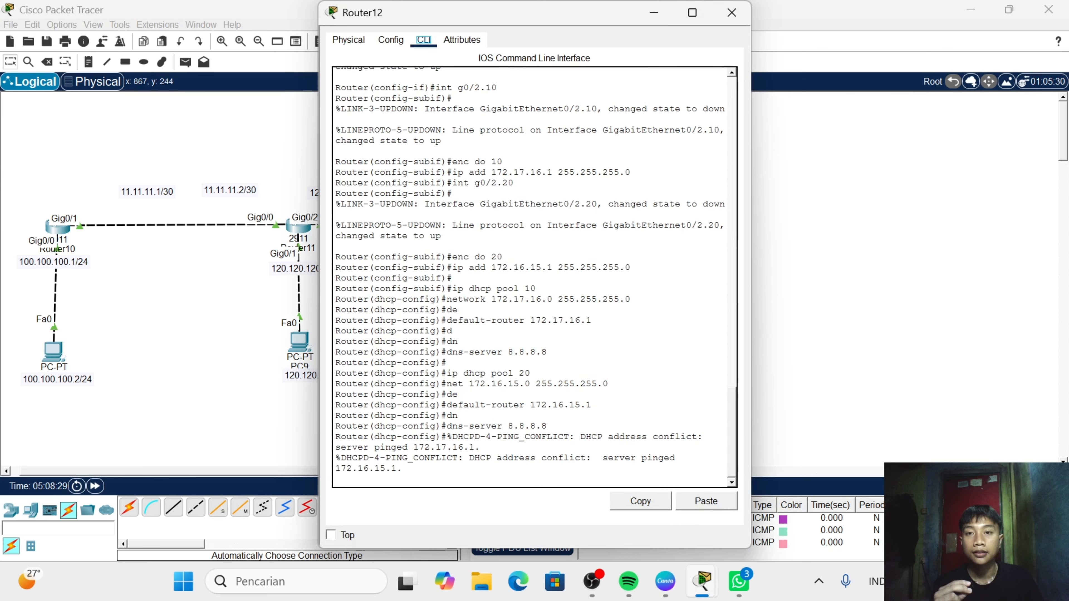
key(Return)
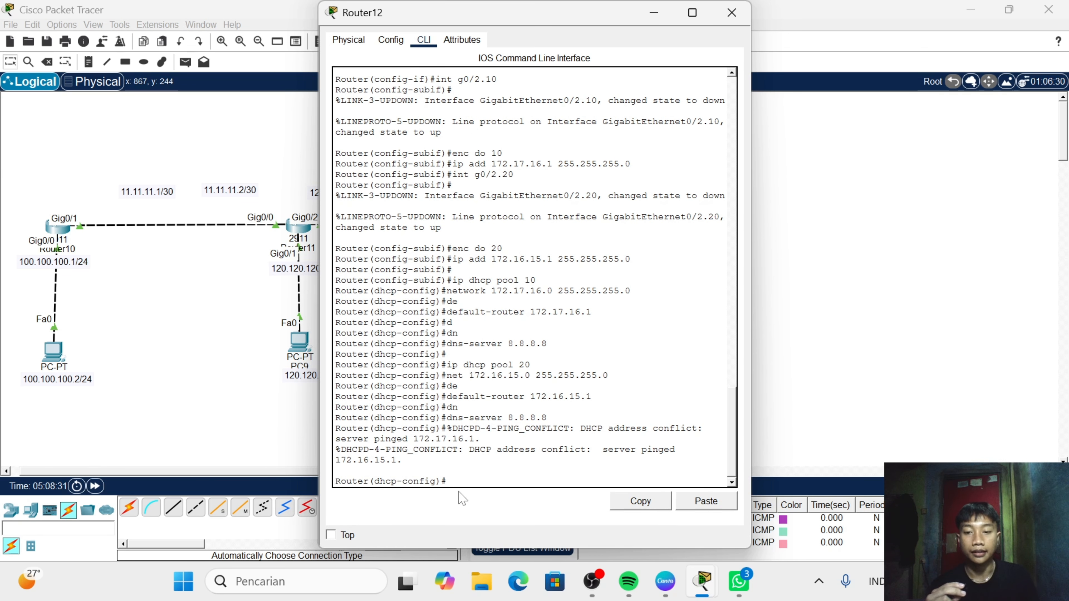
text(e)
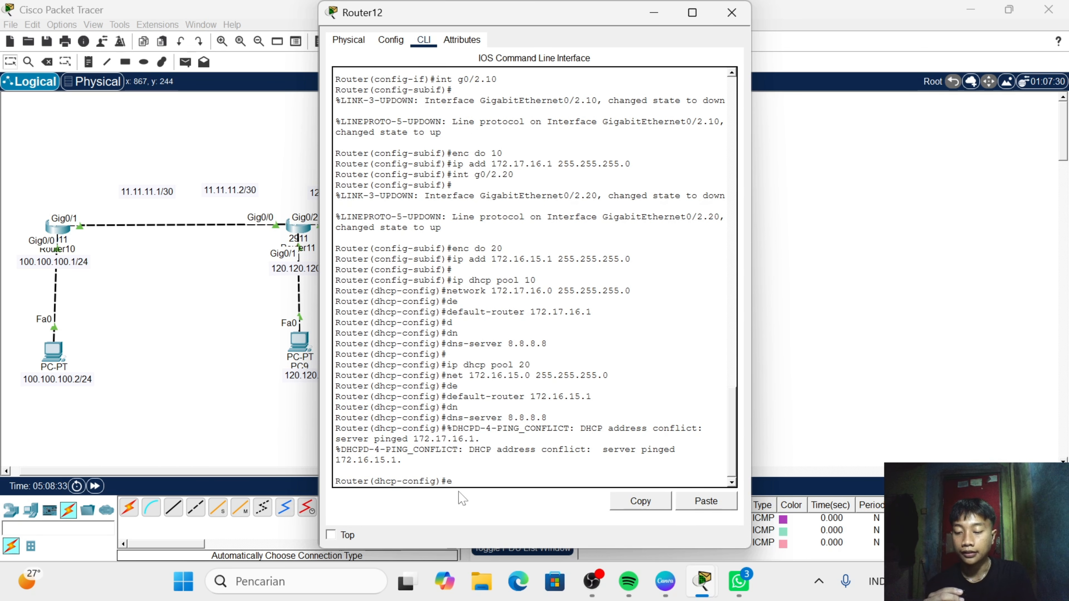
text(x)
key(Return)
- Try to enter OSPF configuration on Router12 with "router ospf", without a process number
text(r(config)#rou)
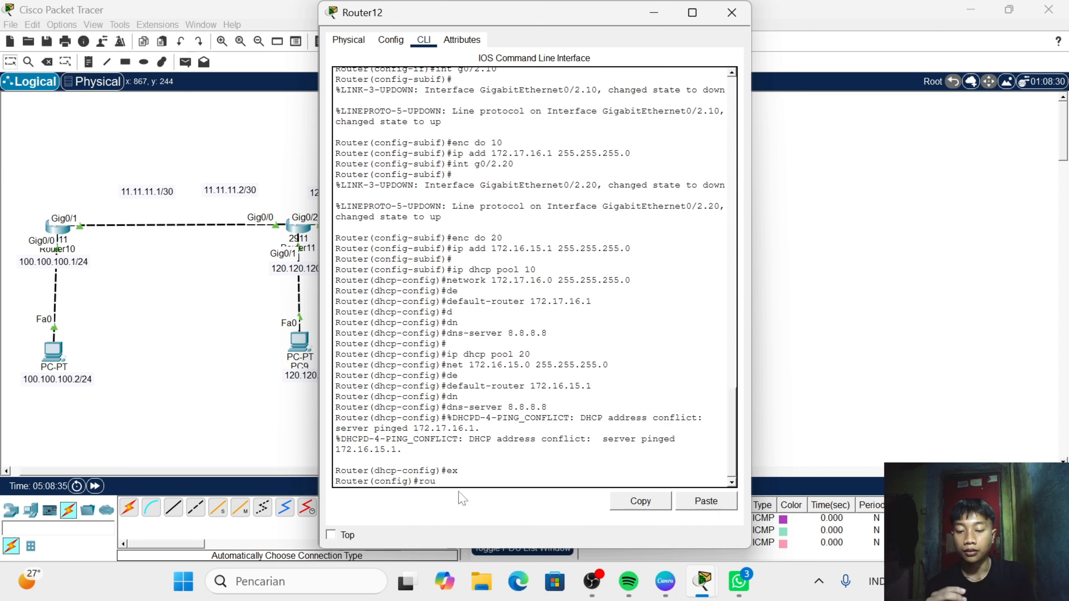
text(ter )
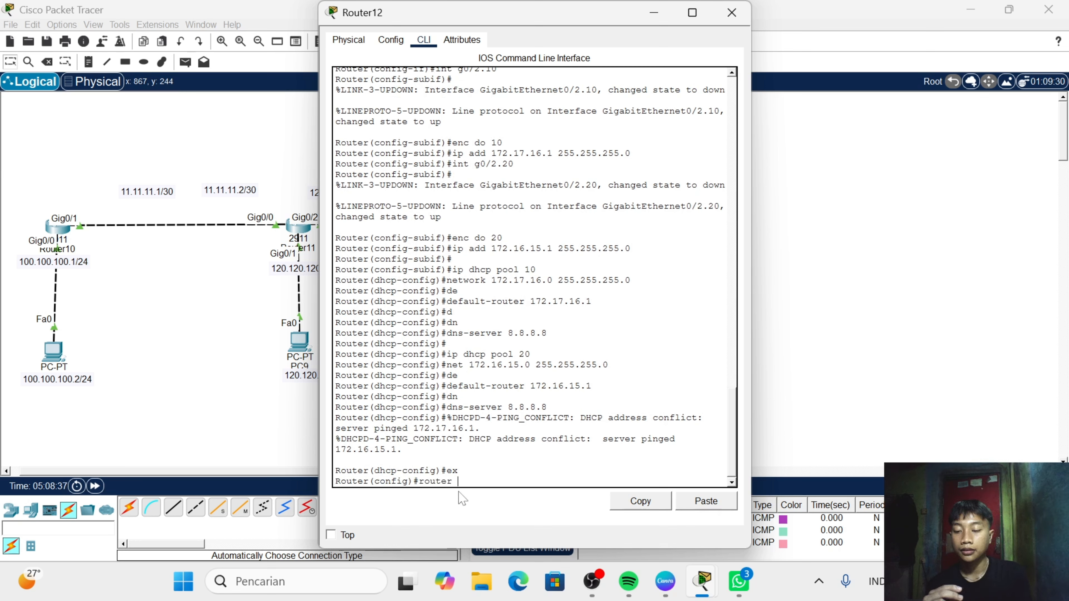
text(osp)
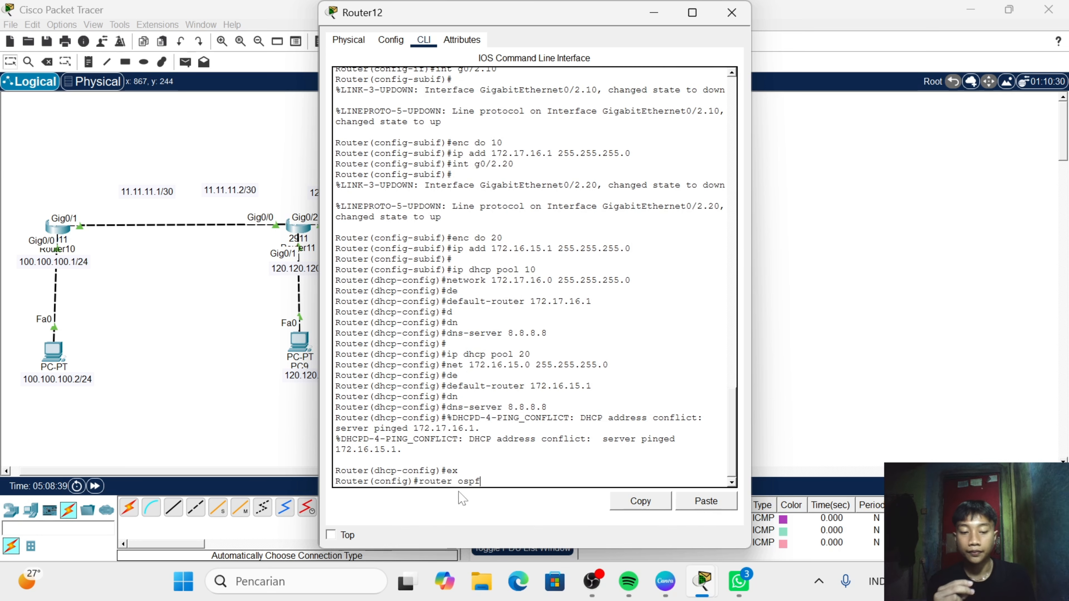
text(f)
key(Return)
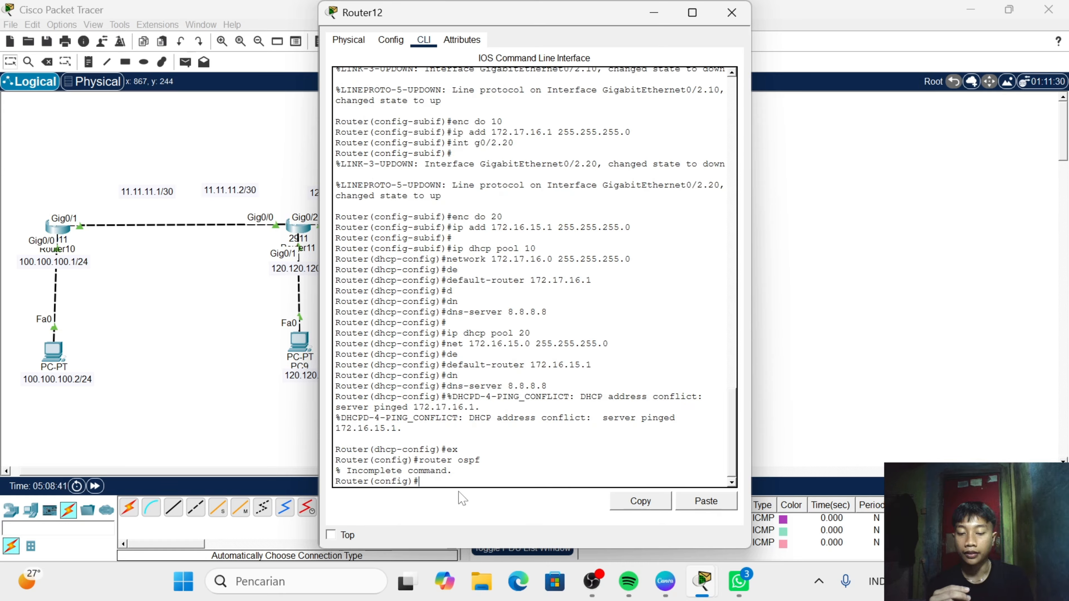
- Check the OSPF process number in Router12's earlier commands and try to enter the process with "ospf 20"
text(o)
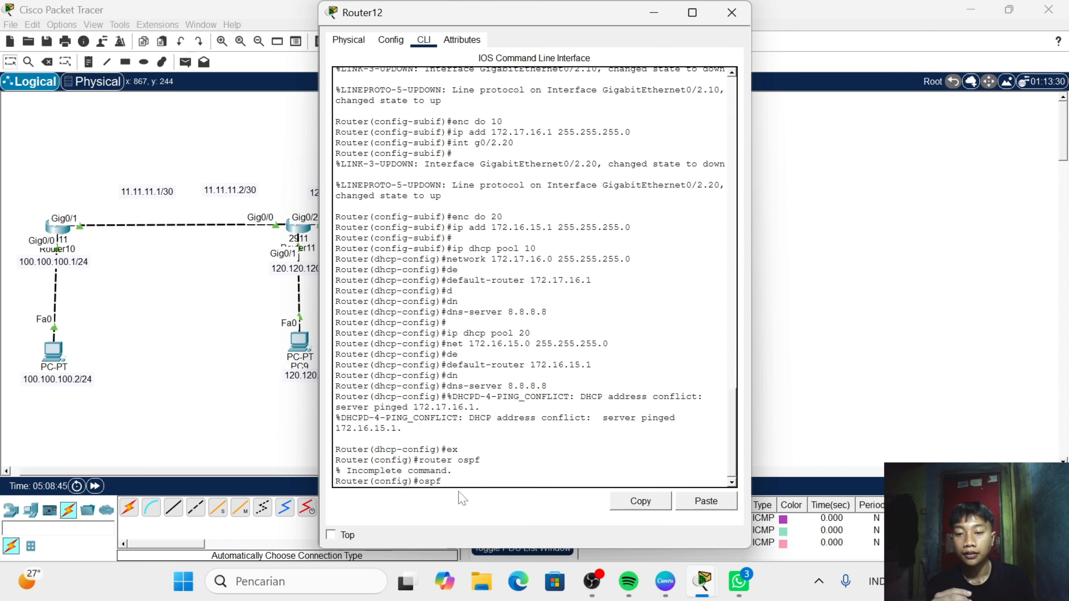
text(spf)
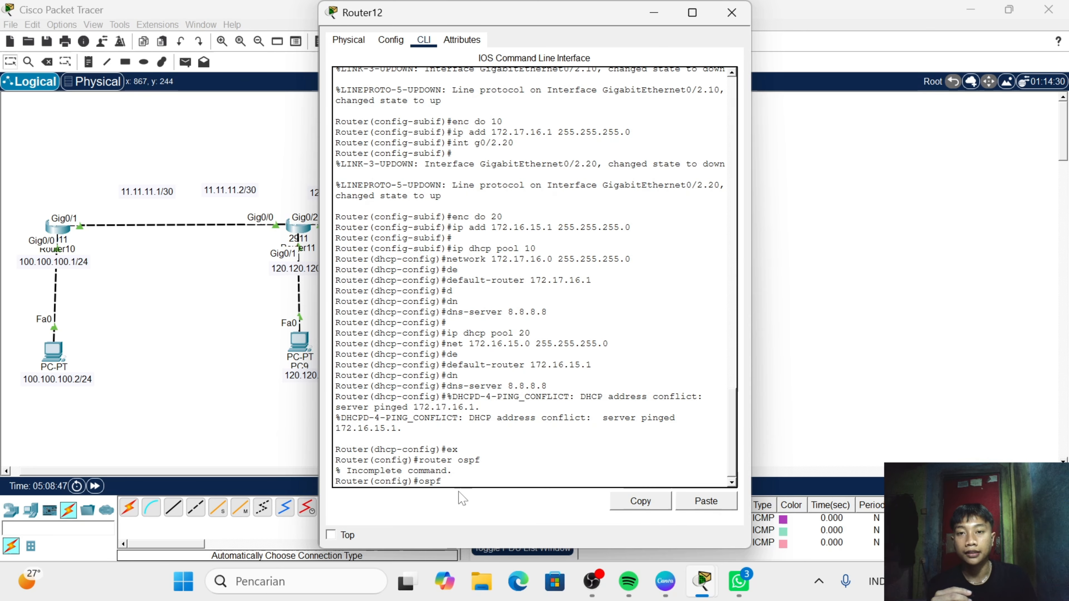
scroll(533, 278, up, 3)
scroll(532, 278, up, 7)
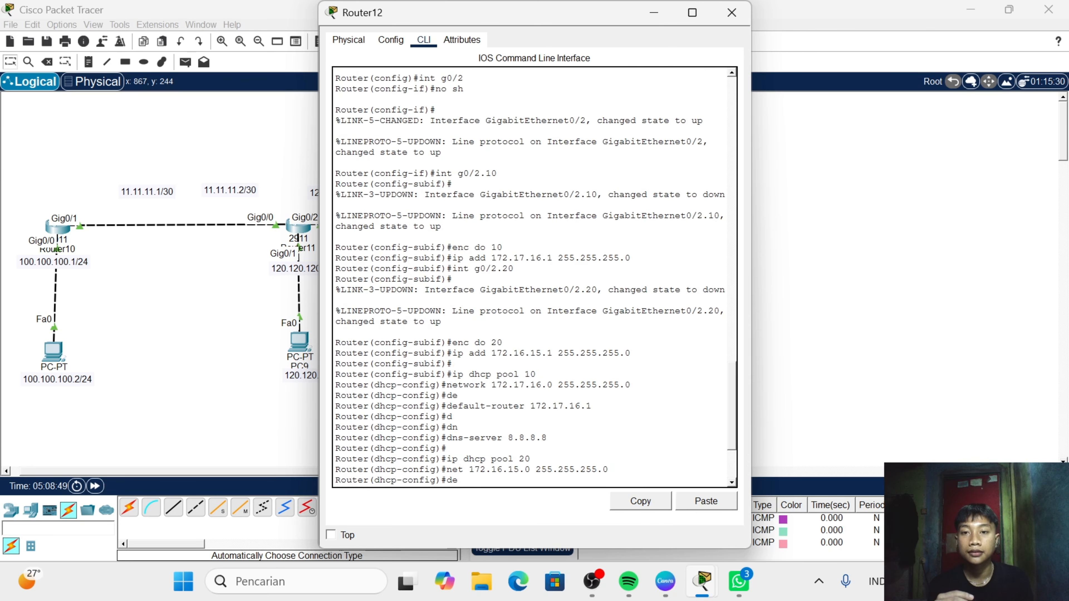
scroll(532, 278, up, 5)
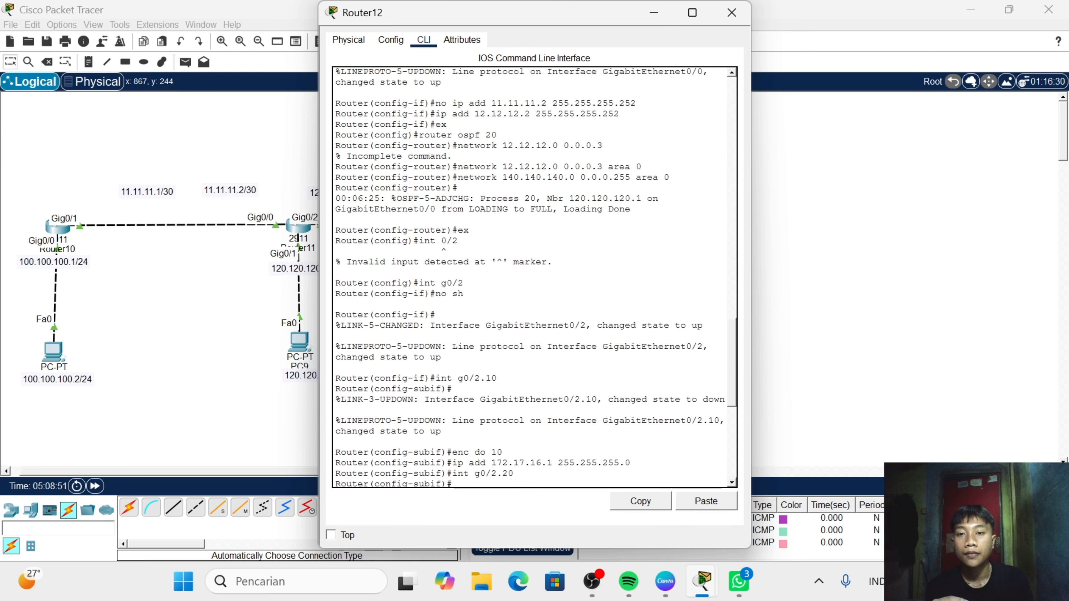
scroll(532, 278, up, 2)
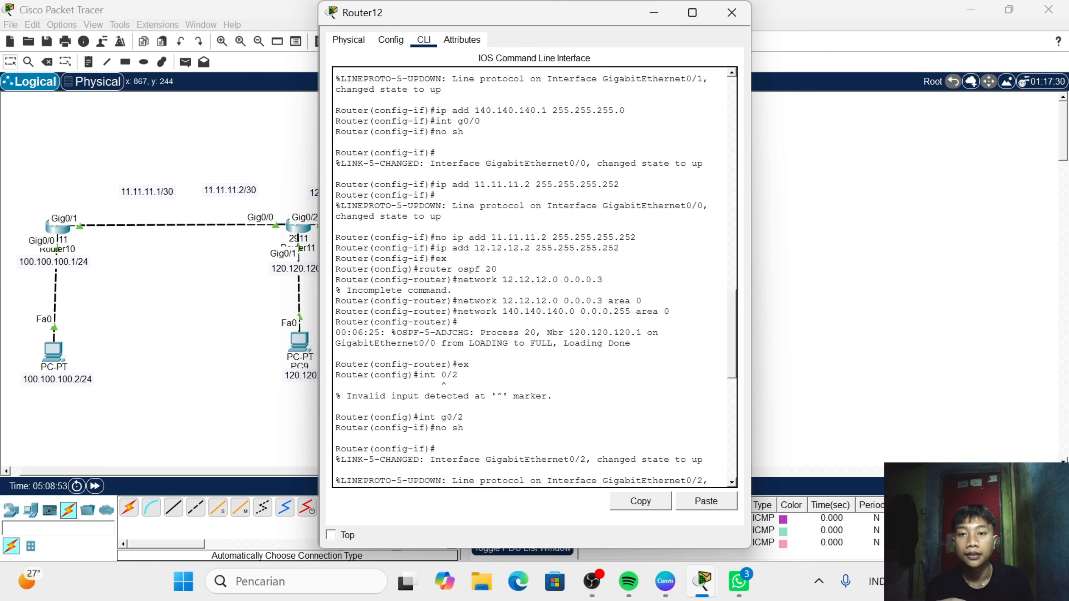
scroll(533, 278, down, 14)
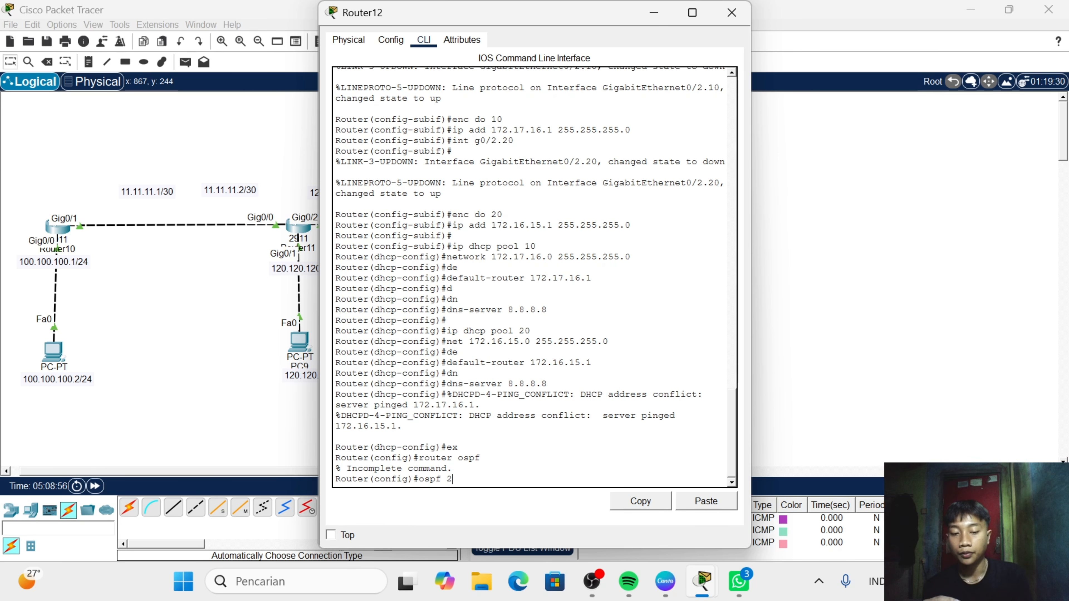
key(Return)
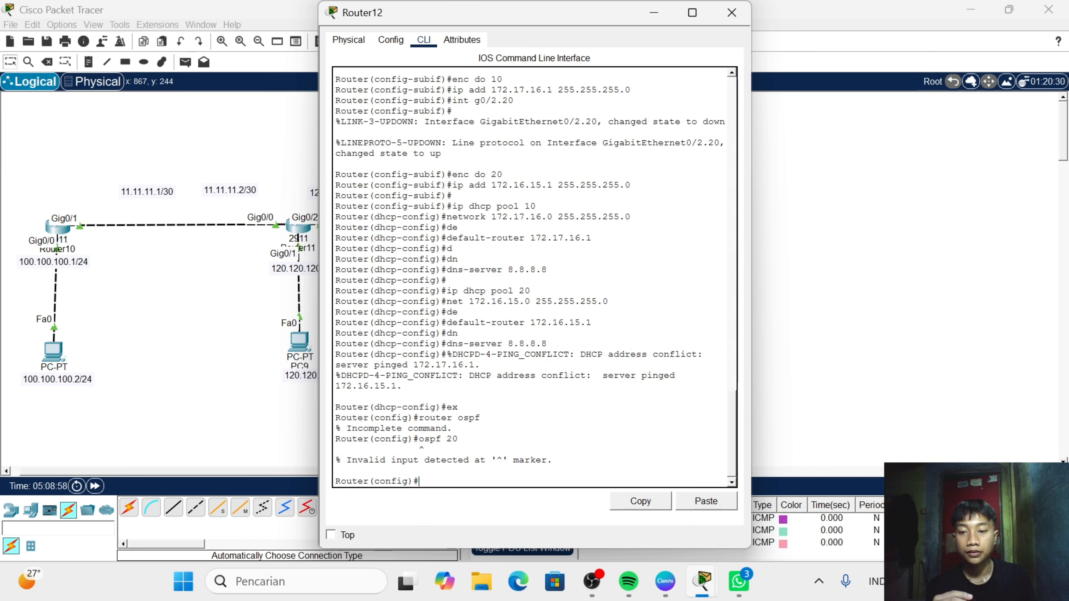
- Enter the configuration of OSPF process 20 on Router12 with "router ospf 20"
text(r)
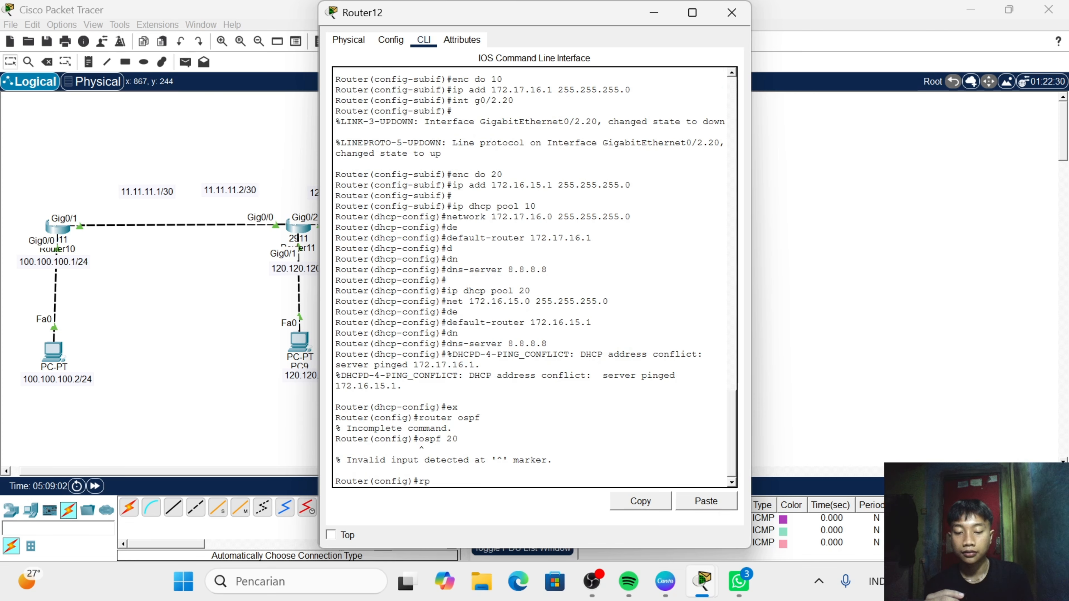
text(outer os)
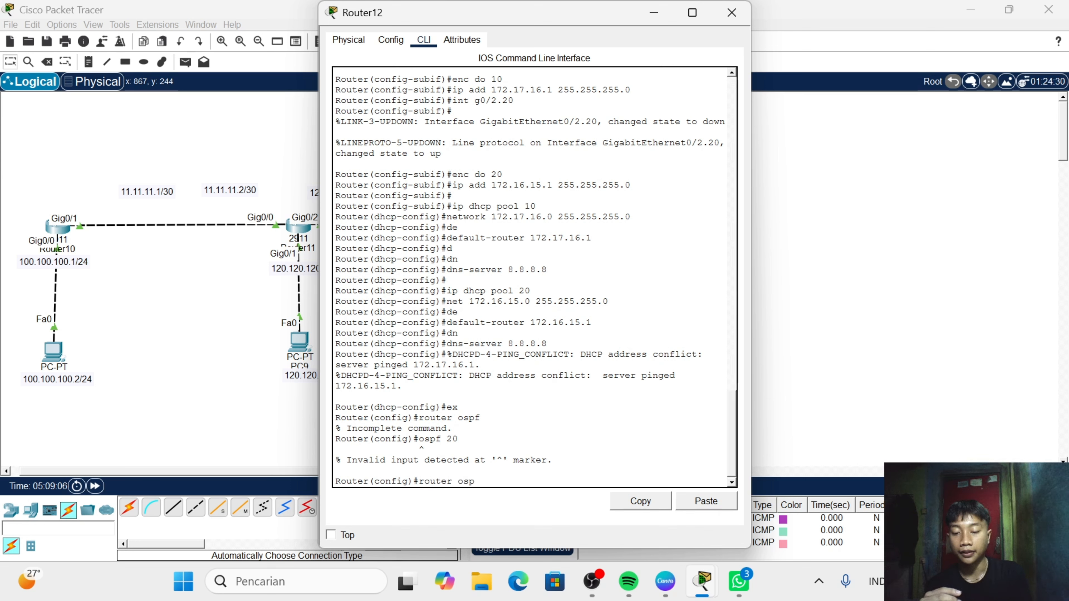
text(pf 20)
key(Return)
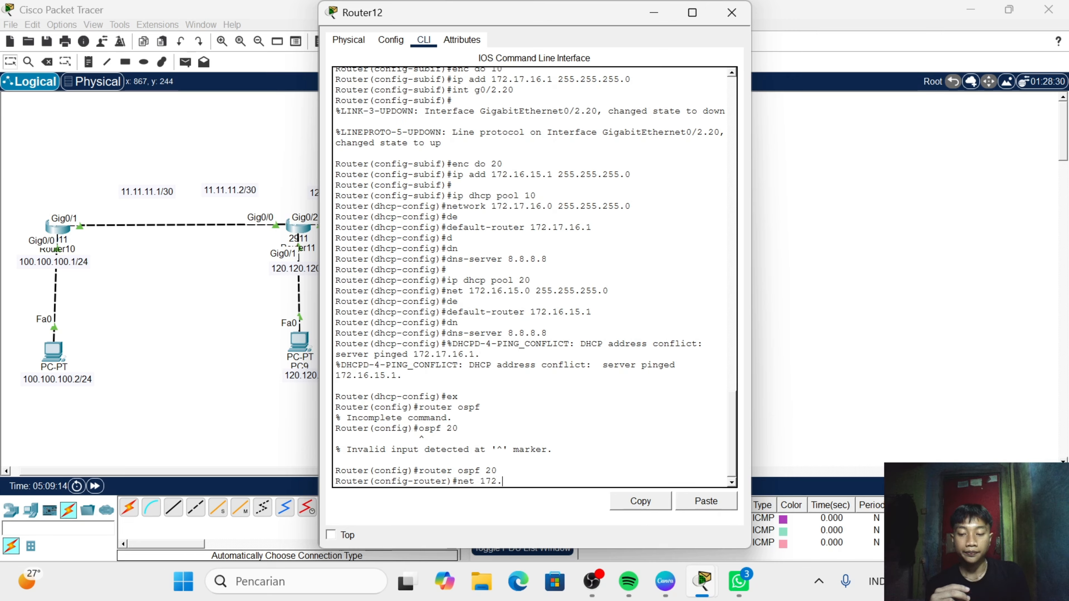
- Try to advertise network 172.17.16.0 with wildcard 0.0.0.255 in Router12's OSPF 20 process, without an area
text(net 172.17.15)
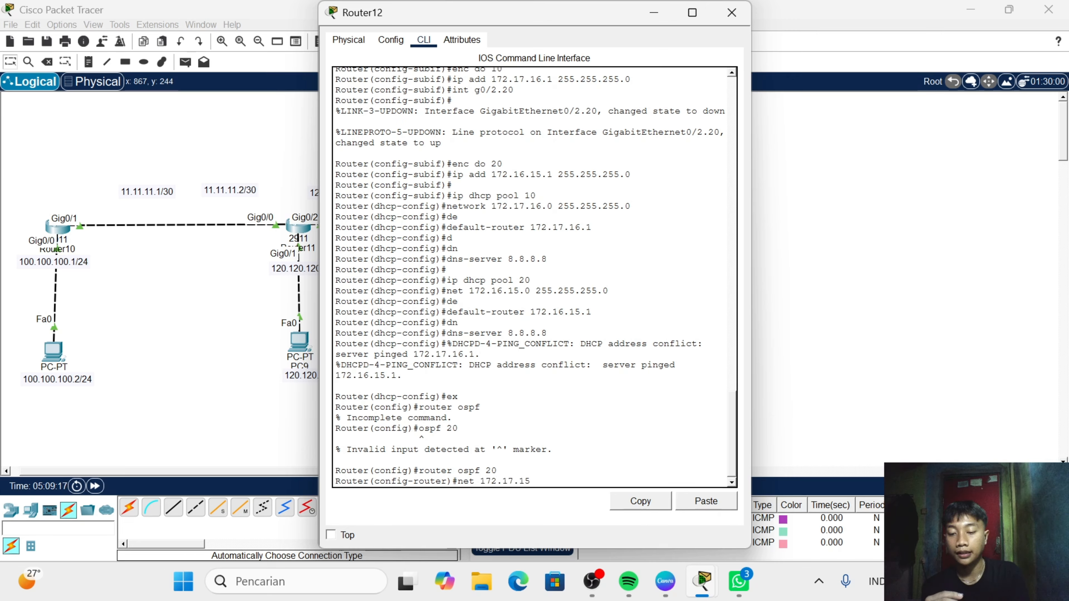
key(BackSpace)
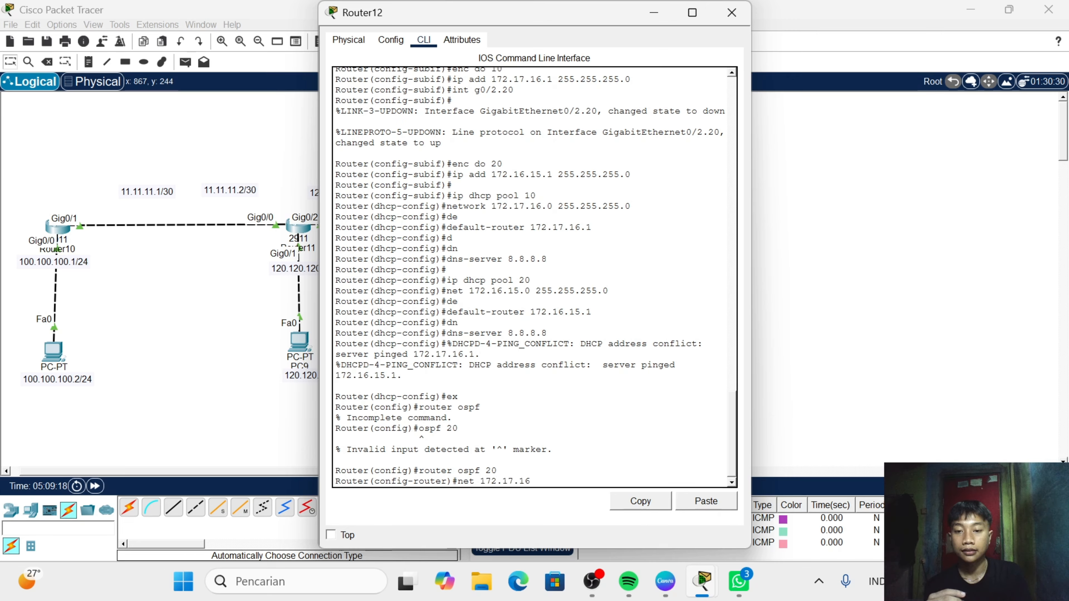
text(6.0 0.0.0.2)
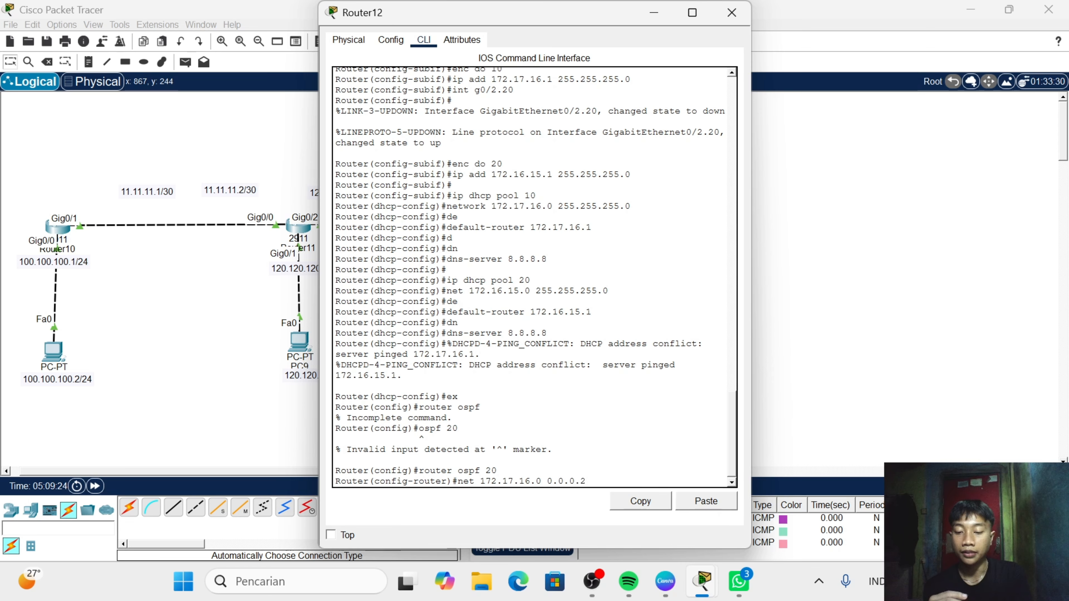
text(55)
key(Return)
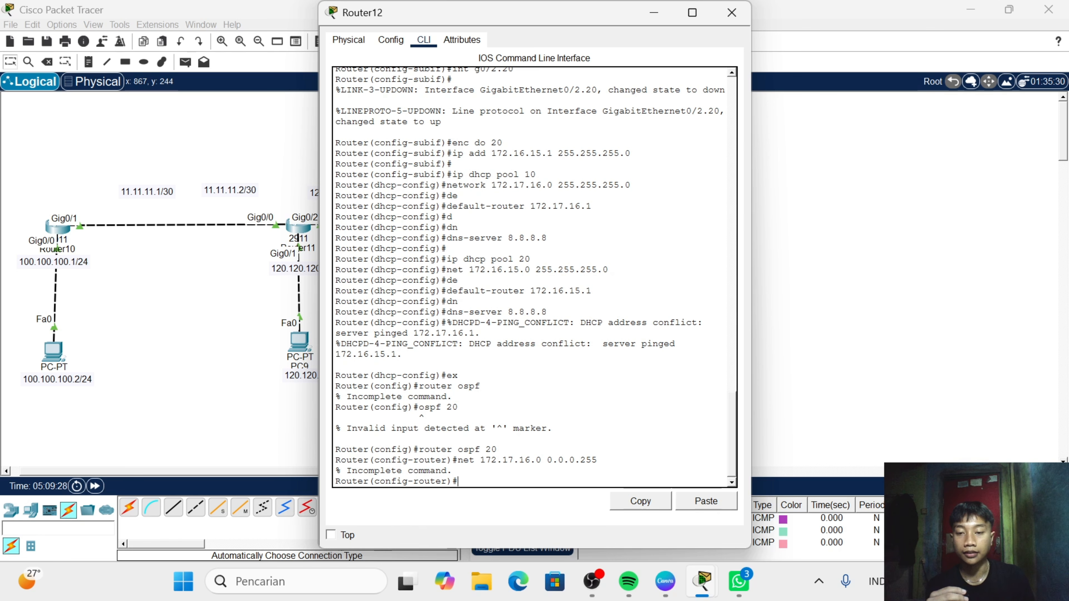
- Advertise network 172.17.16.0 with wildcard 0.0.0.255 in area 0 of Router12's OSPF 20 process
key(Up)
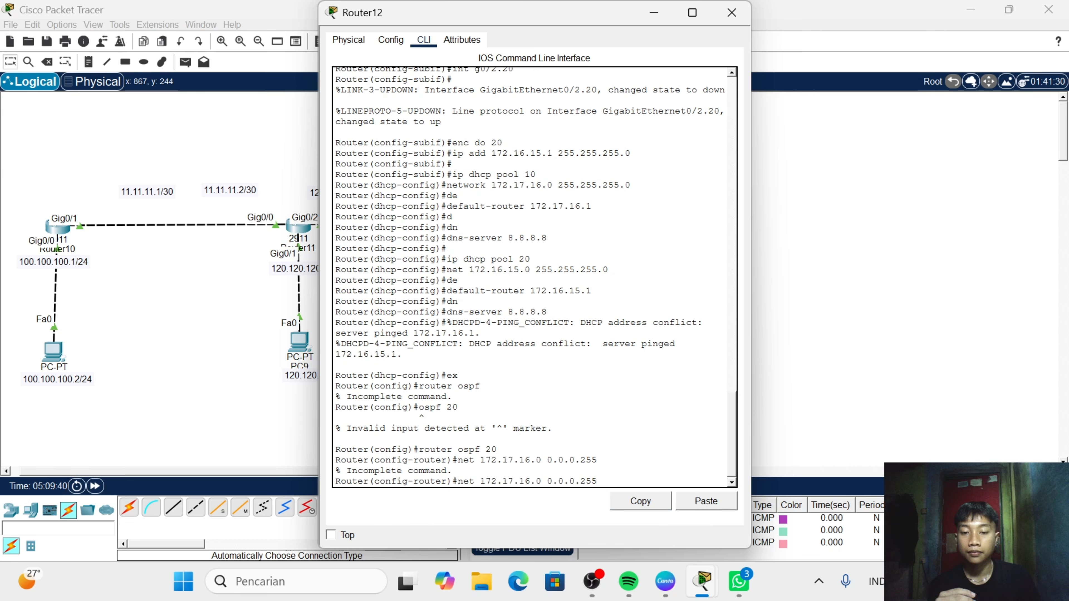
text(area 0)
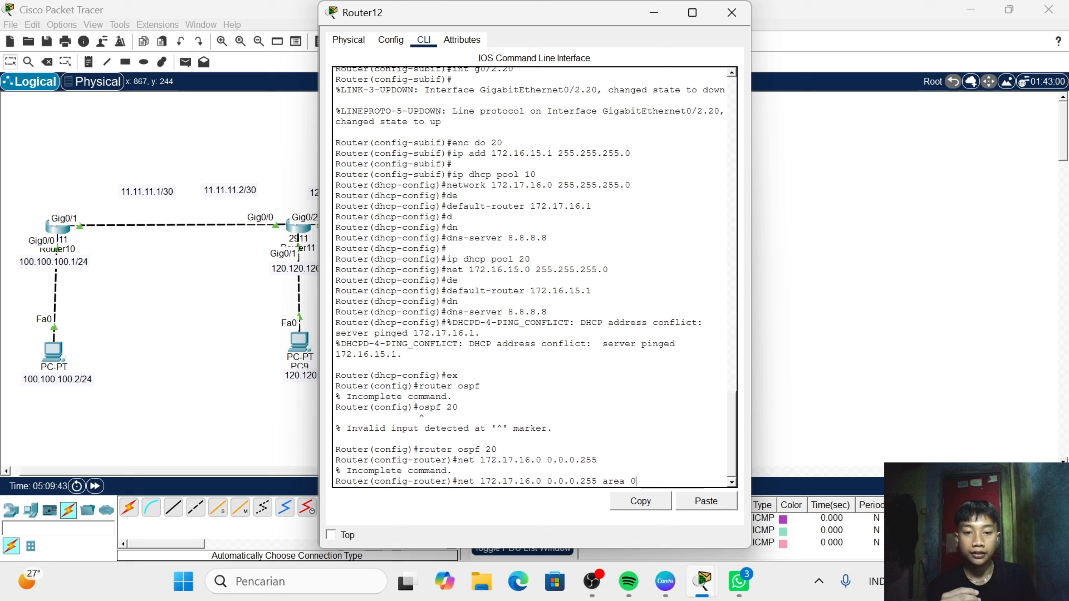
key(Return)
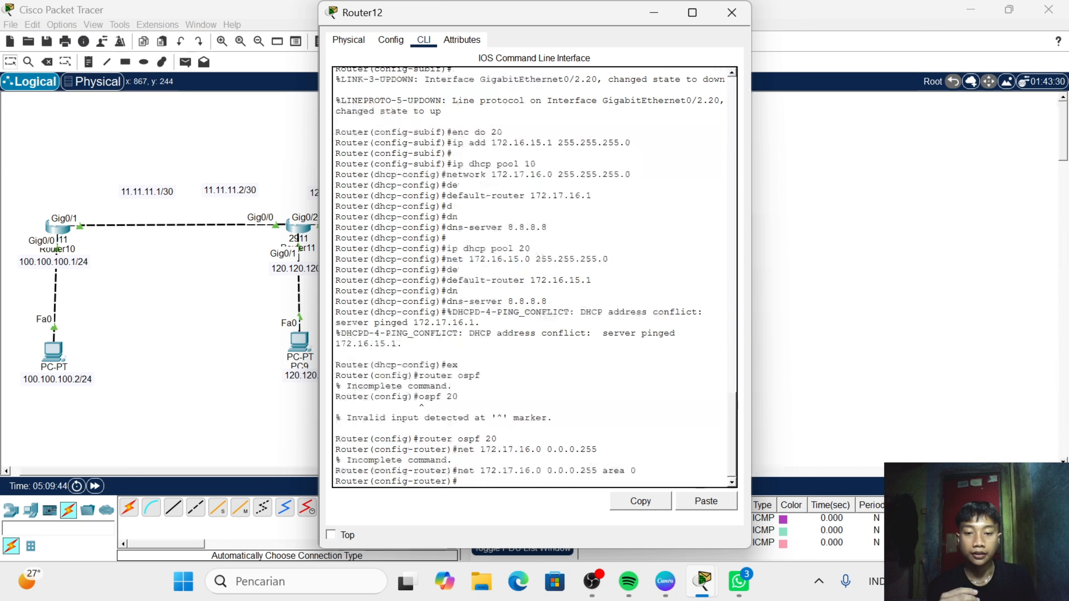
- Advertise network 172.16.15.0 with wildcard 0.0.0.255 in area 0 of OSPF 20 and close Router12's window
text(net)
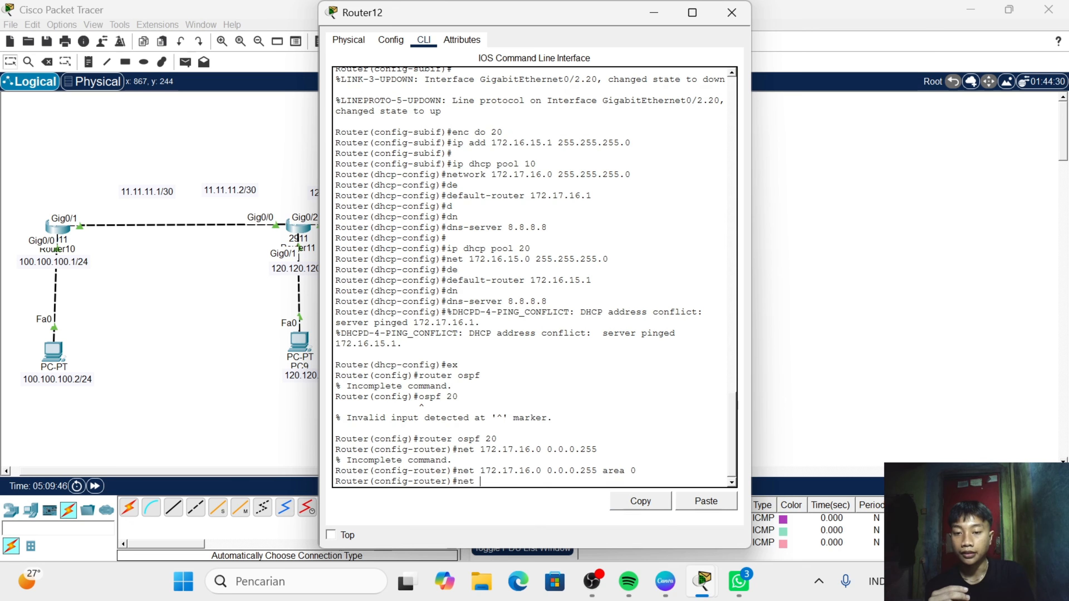
text( 172)
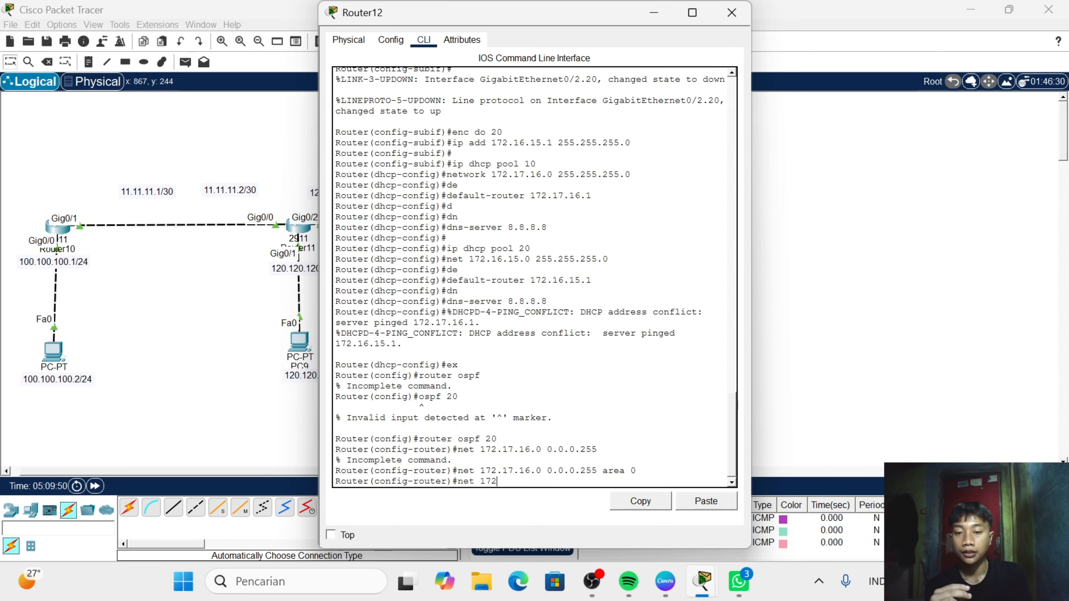
text(.1)
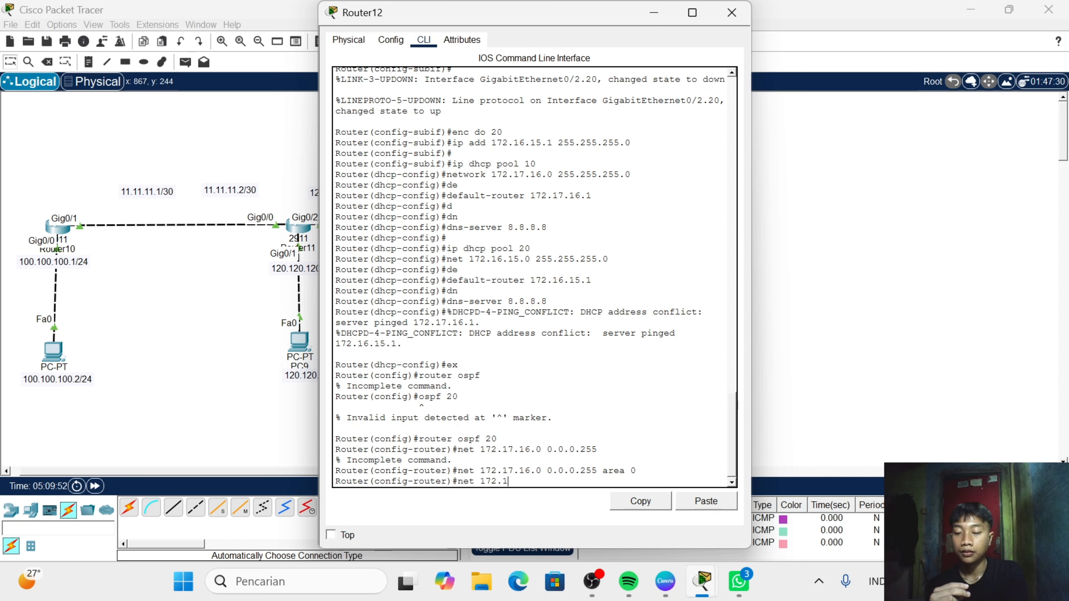
text(6.15)
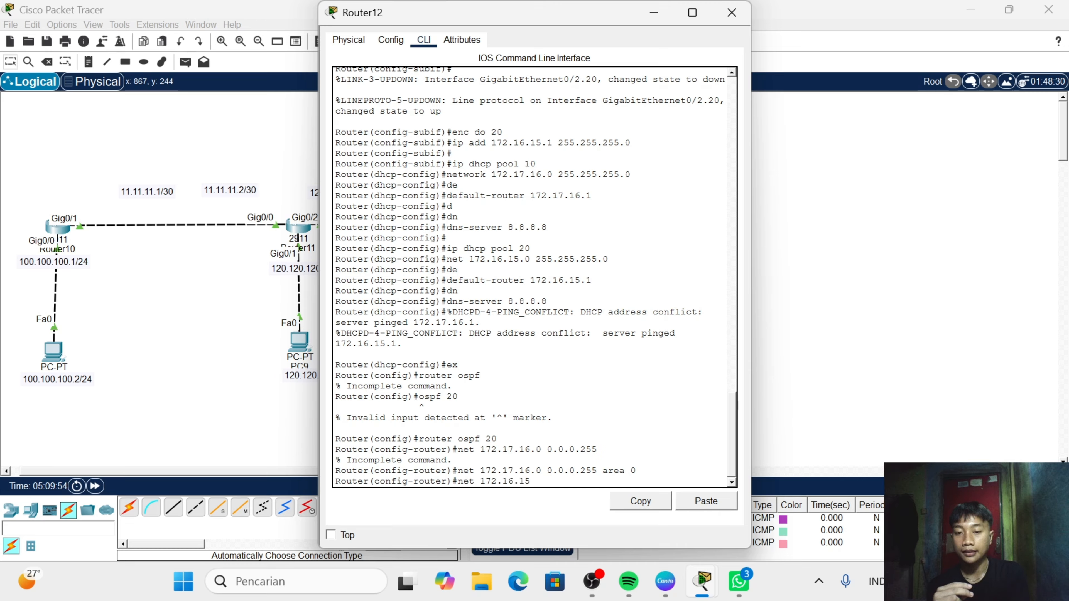
text(.)
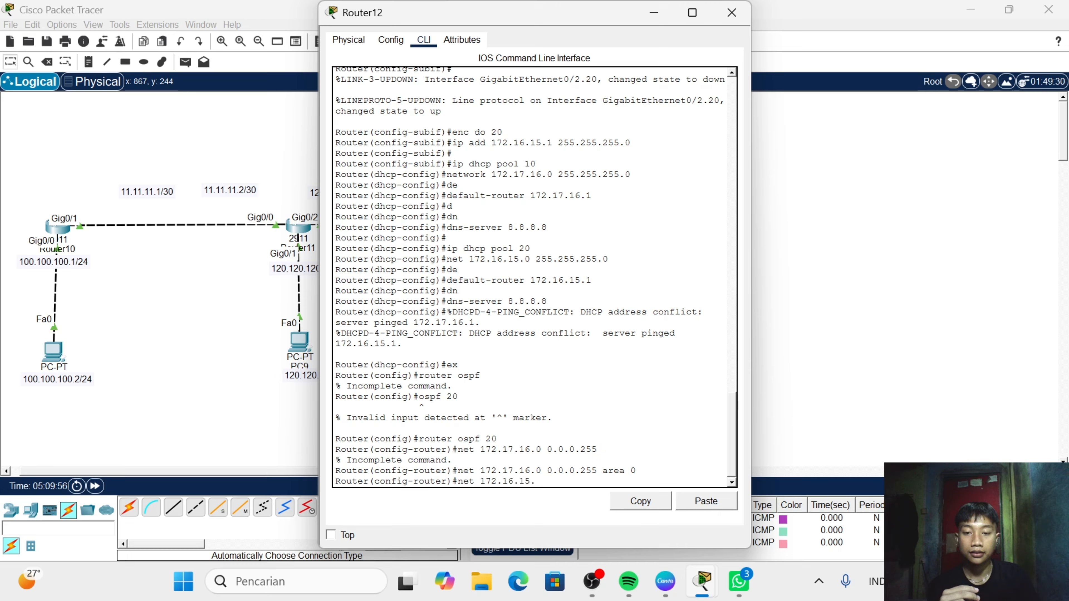
text(0 0.0.0)
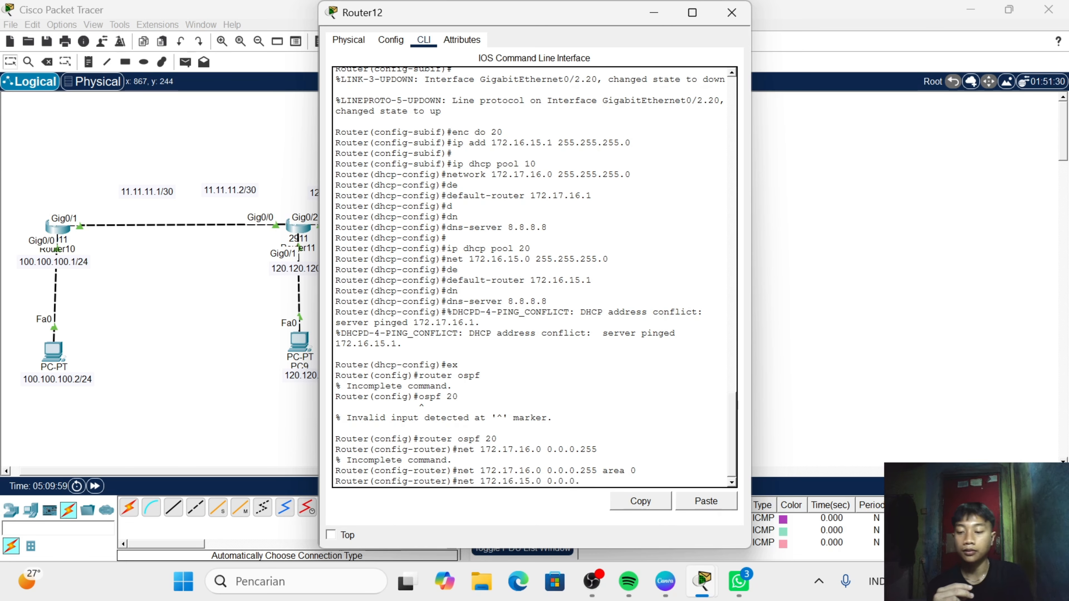
text(.255)
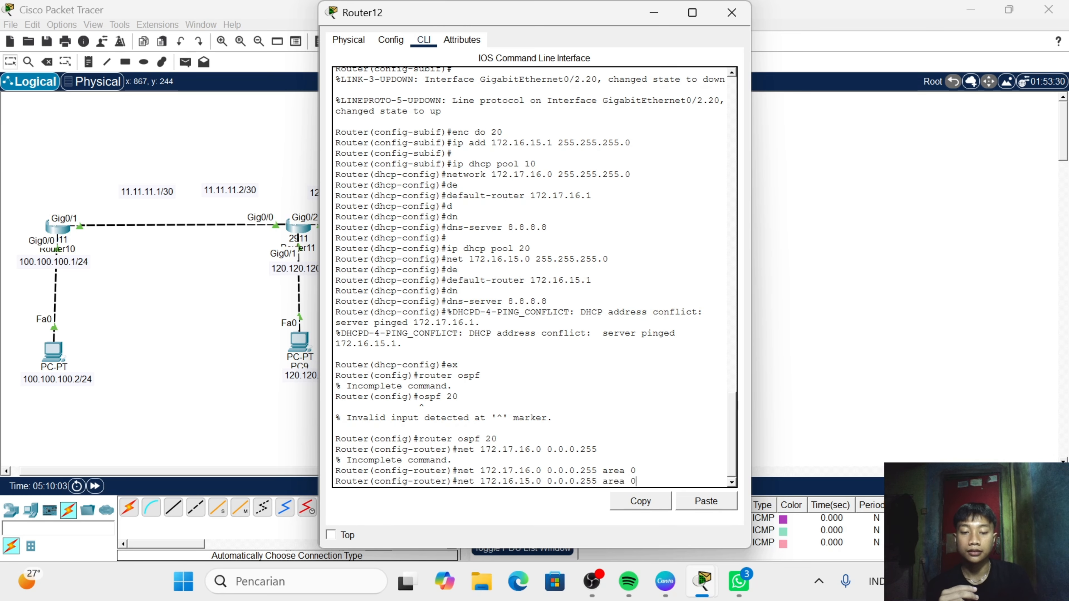
text( area 0)
key(Return)
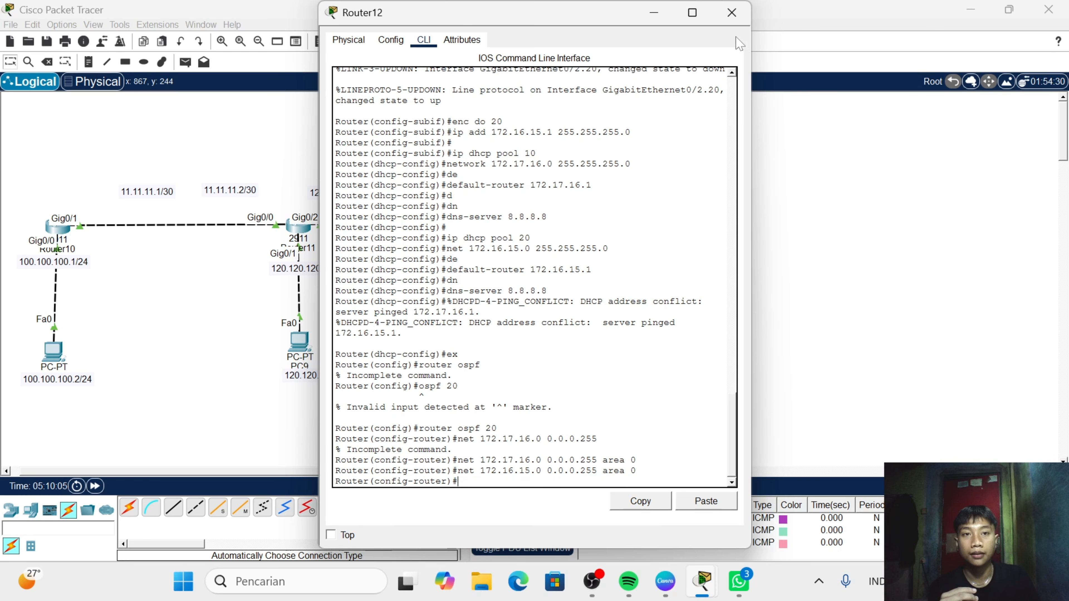
click(732, 13)
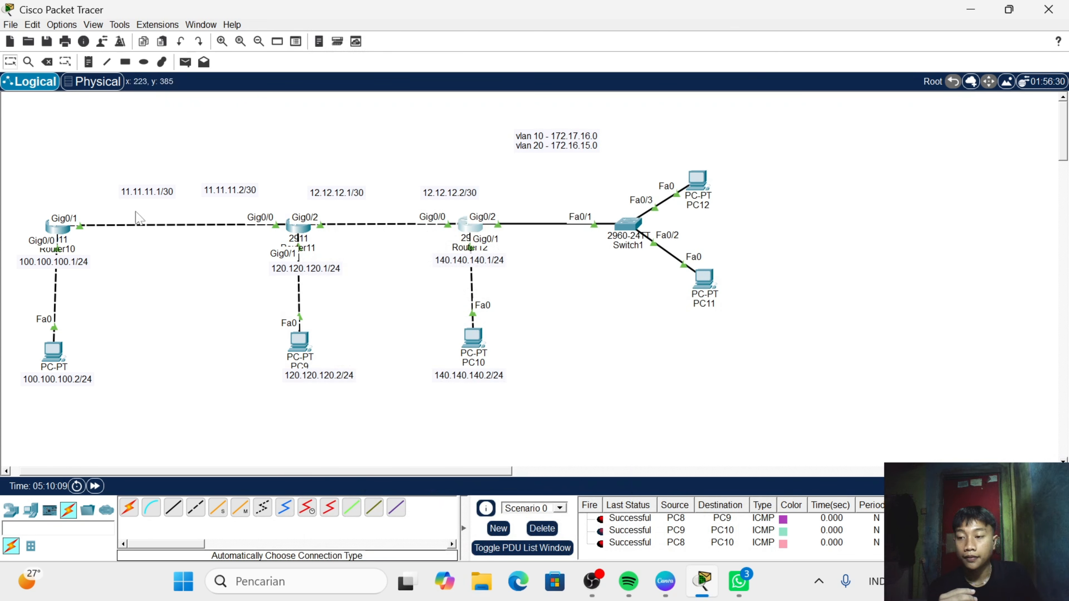
- Test connectivity from PC10 to PC11 with a simple PDU and fire that PDU again
click(185, 62)
click(473, 338)
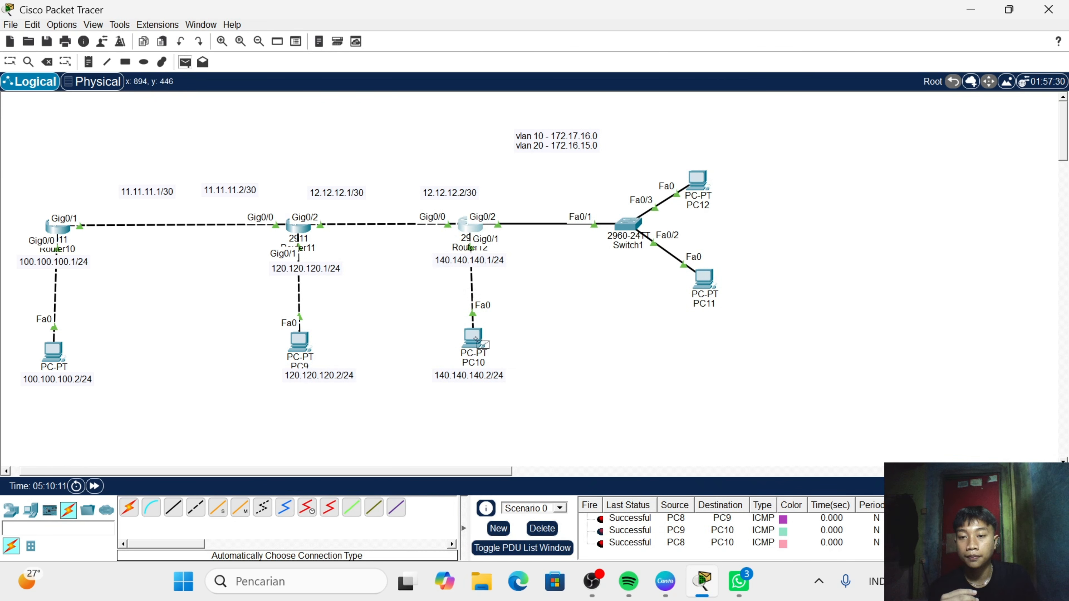
click(699, 281)
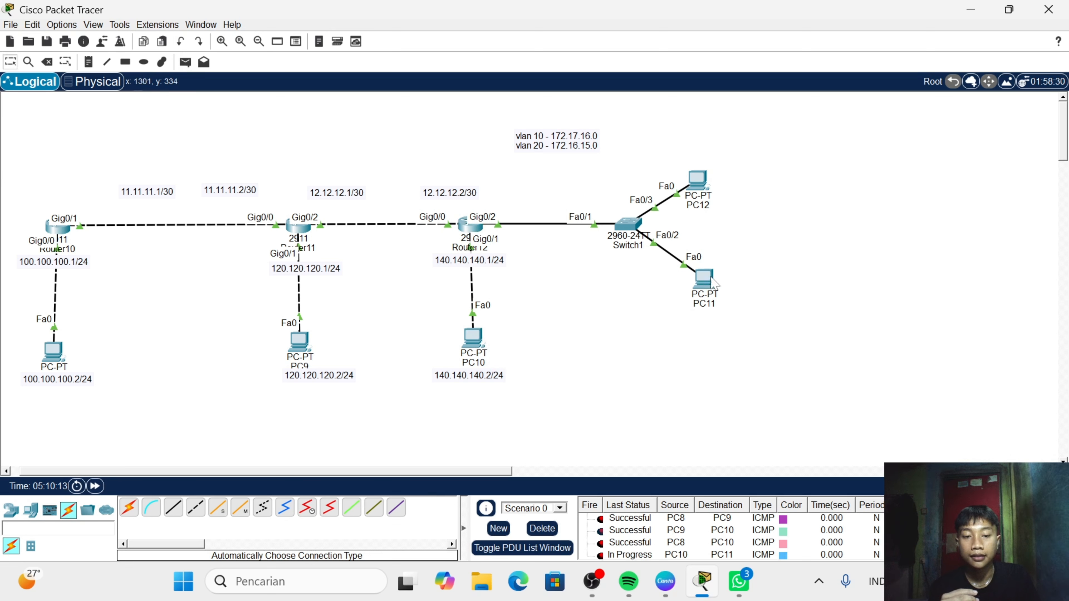
scroll(632, 547, down, 1)
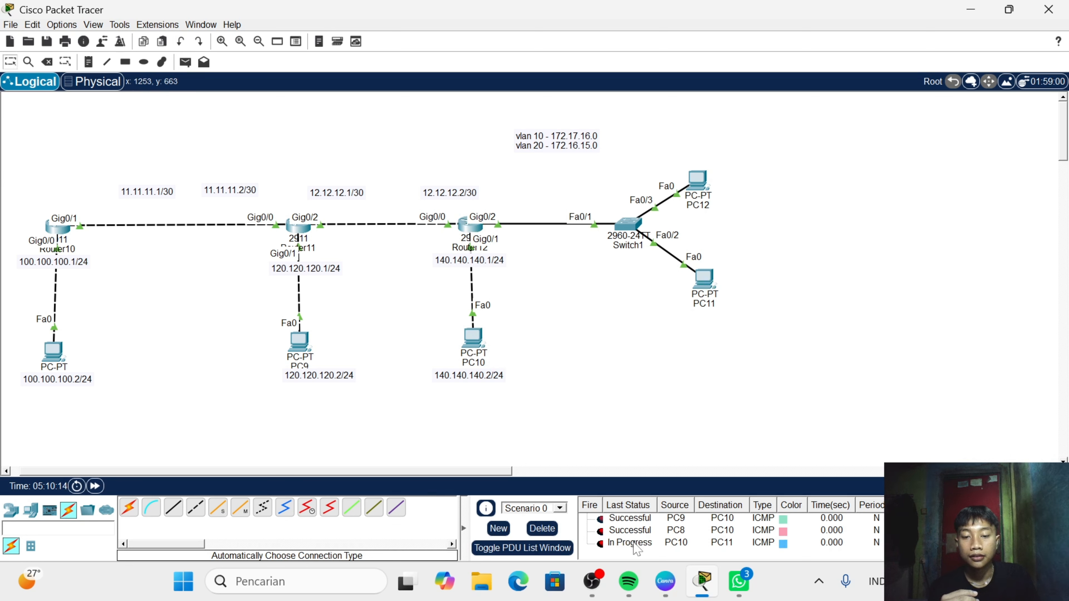
click(600, 543)
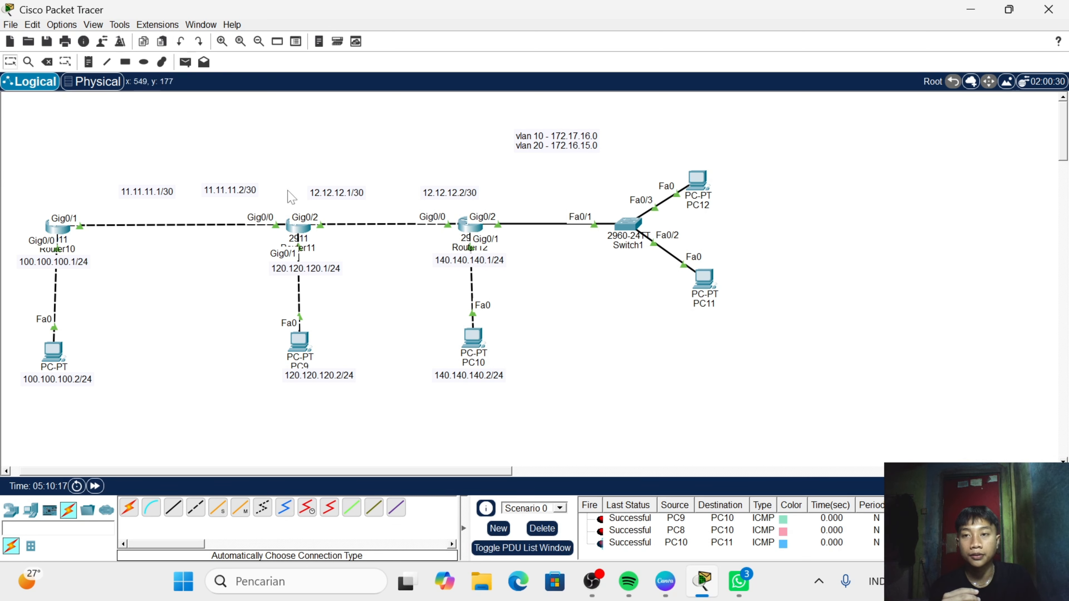
- Test connectivity from PC8 to PC11 with a simple PDU and check its status in the PDU list
click(186, 63)
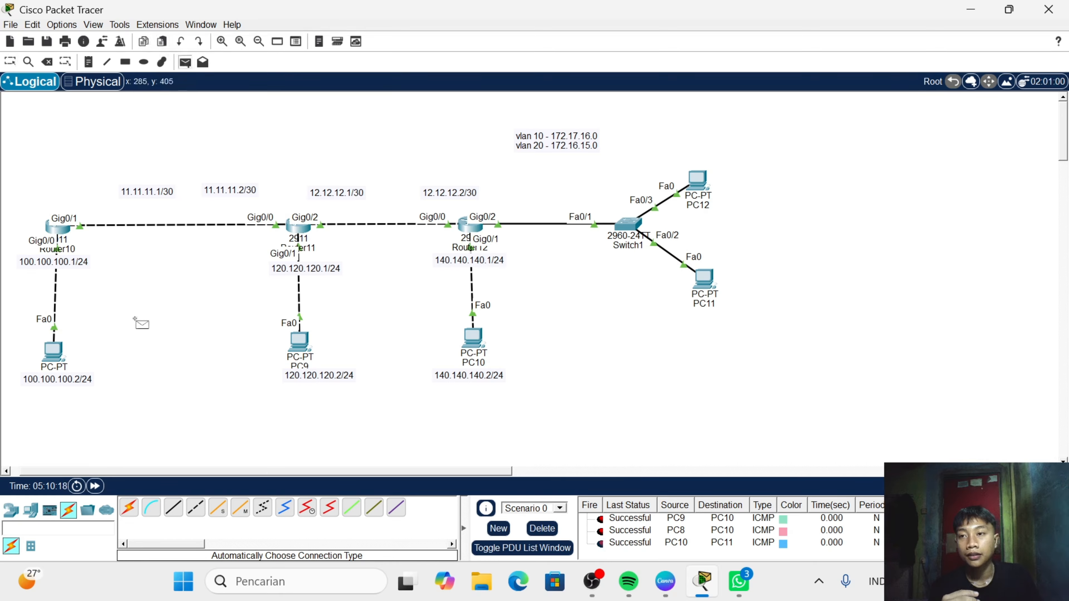
click(52, 352)
click(700, 288)
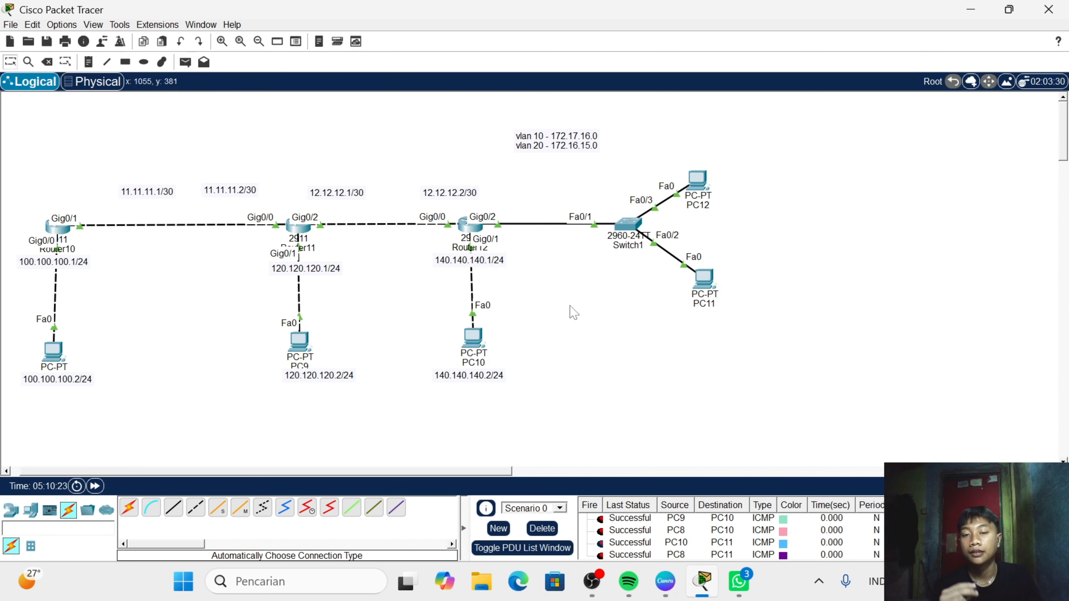
scroll(565, 333, down, 1)
scroll(565, 344, up, 1)
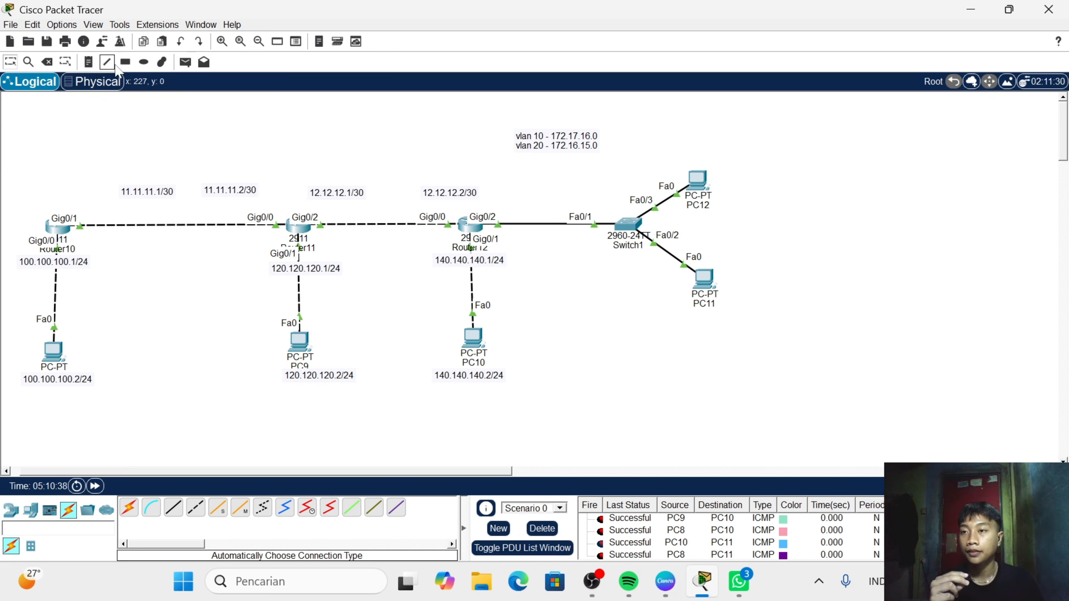
- Draw a blue-filled rectangle over the Router10 to Router11 section and a yellow (#ffff00) one over the Router11 to Router12 section
click(125, 62)
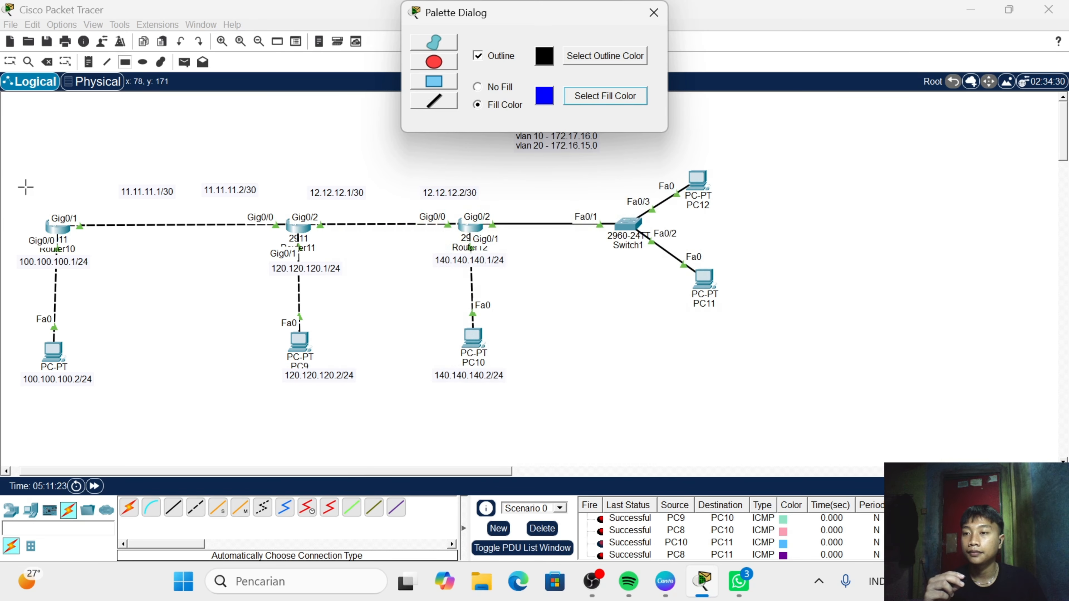
drag(30, 184, 296, 414)
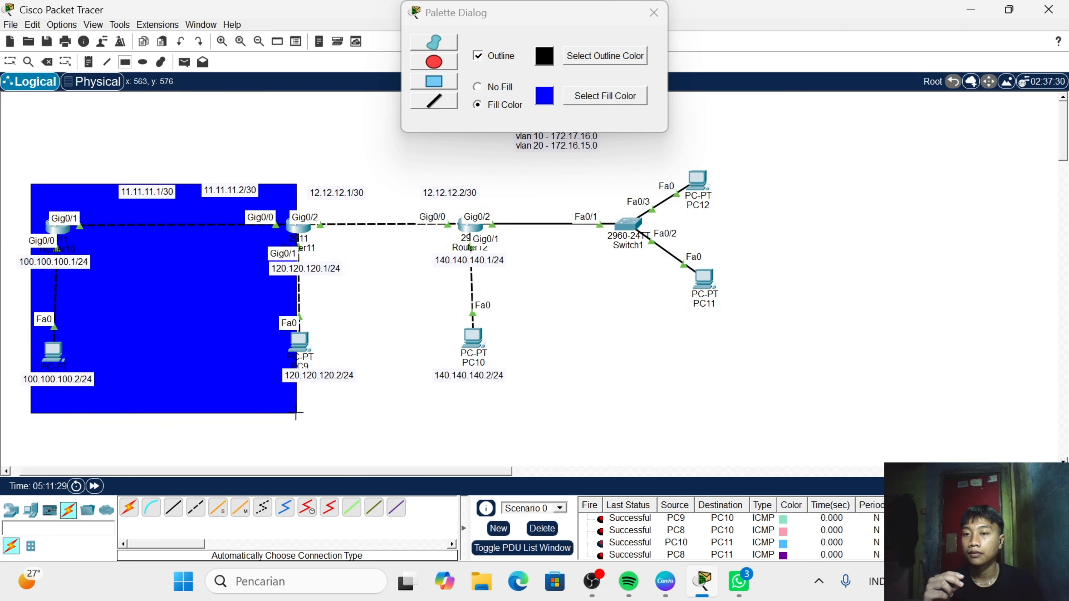
click(581, 99)
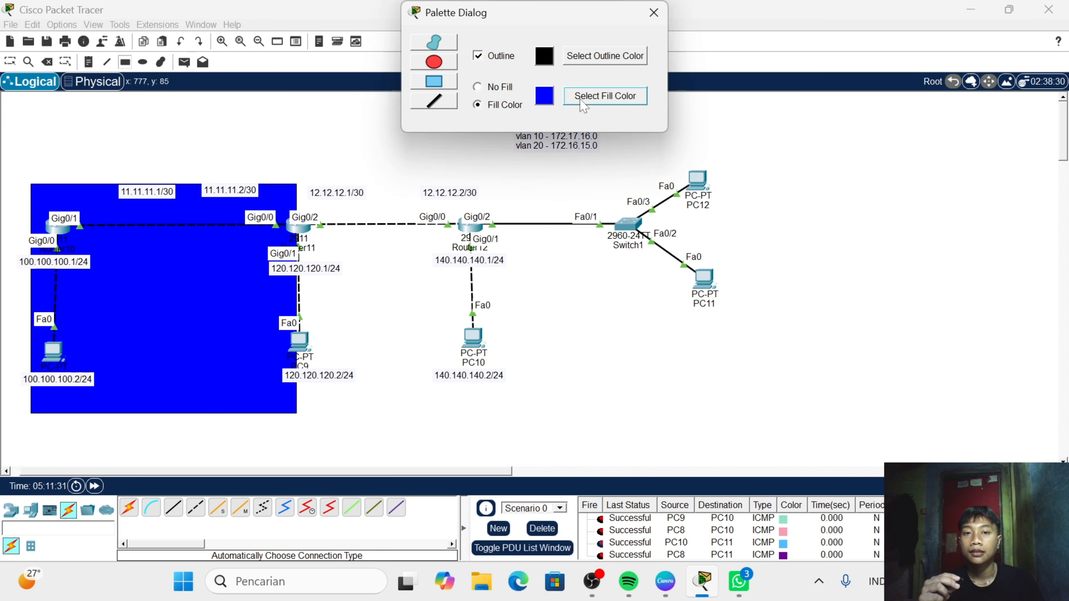
click(582, 104)
click(495, 220)
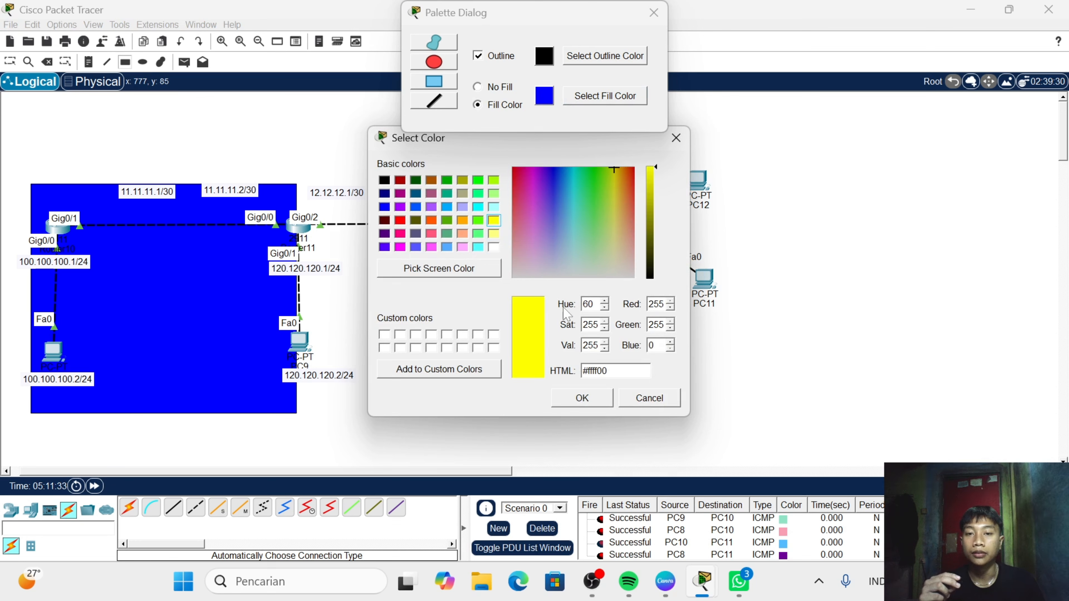
click(582, 398)
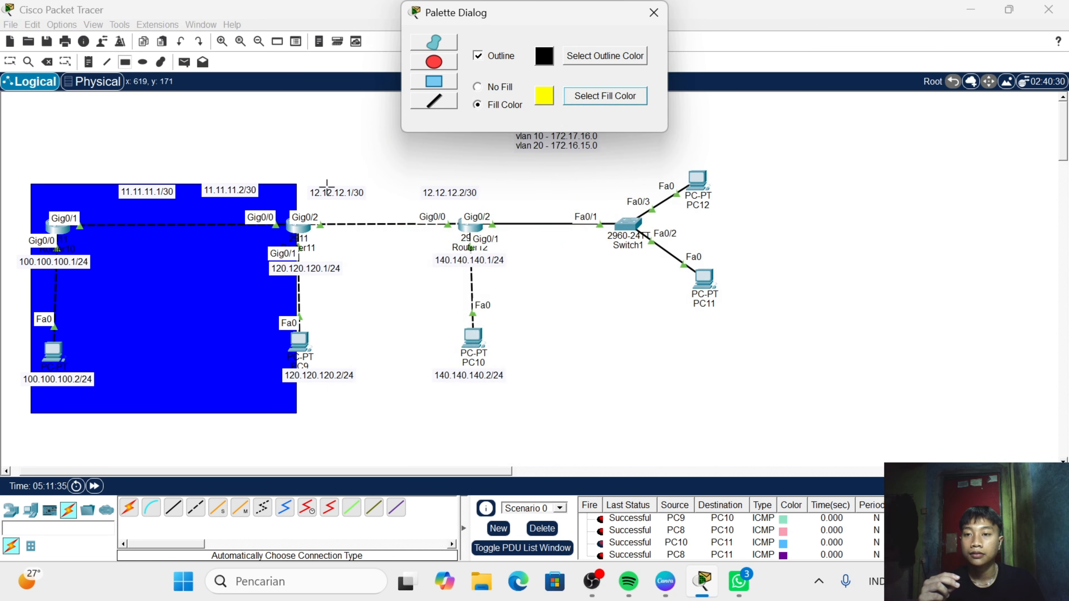
drag(298, 187, 508, 413)
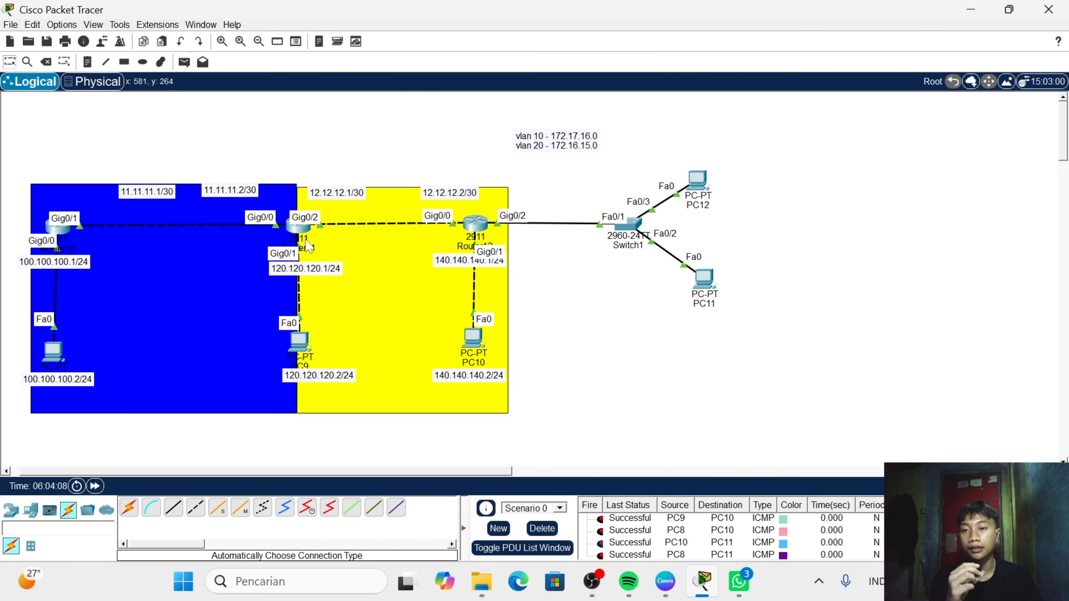
- Open Router11's command line and enter global configuration mode with "en" and "conf t"
click(299, 230)
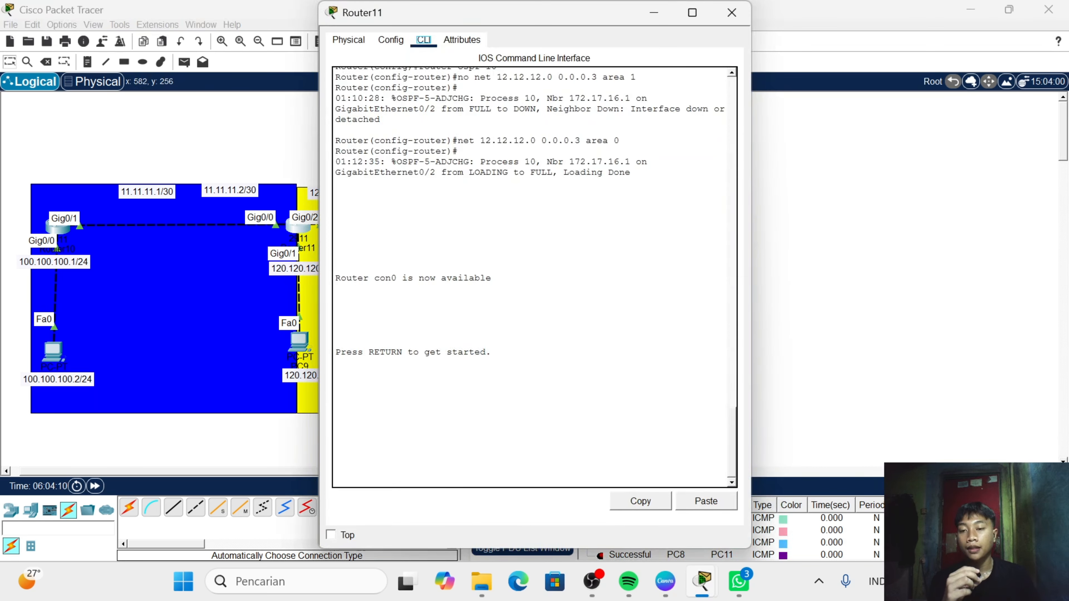
key(Return)
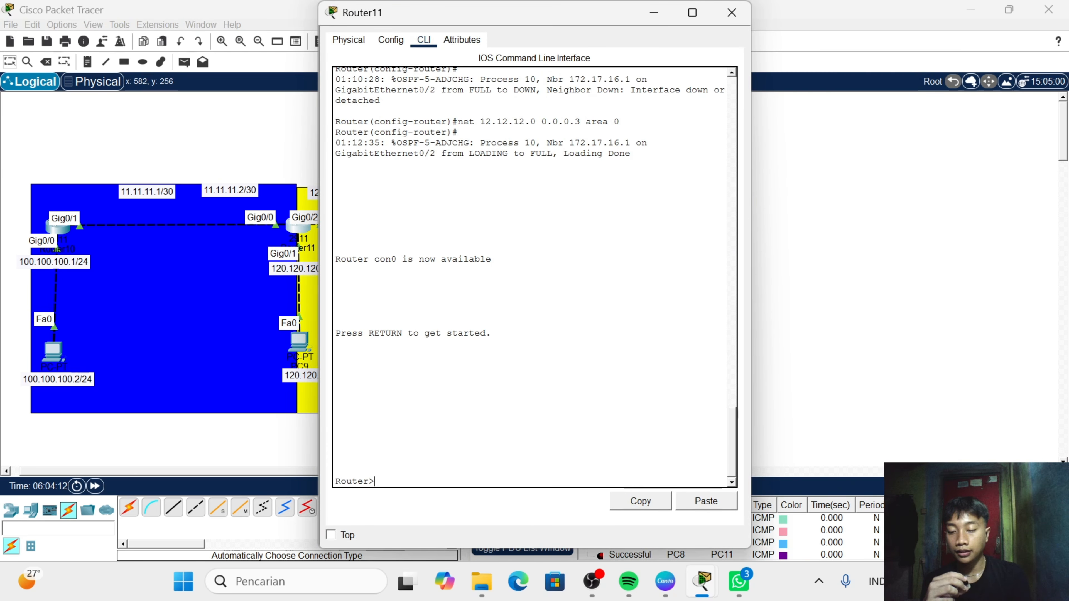
text(en)
key(Return)
text(c)
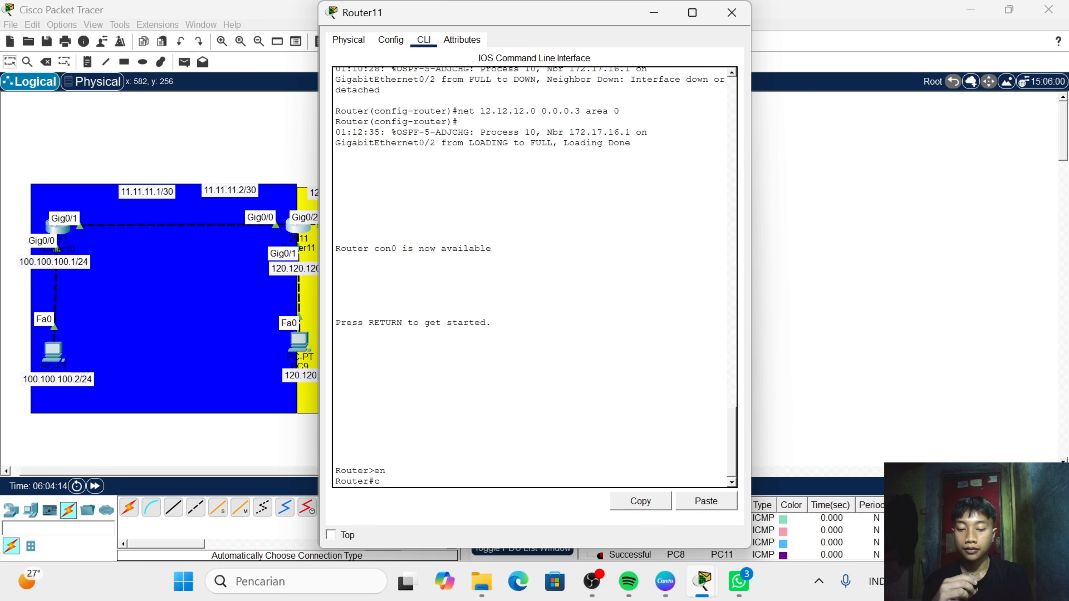
text(onf t)
key(Return)
key(Return)
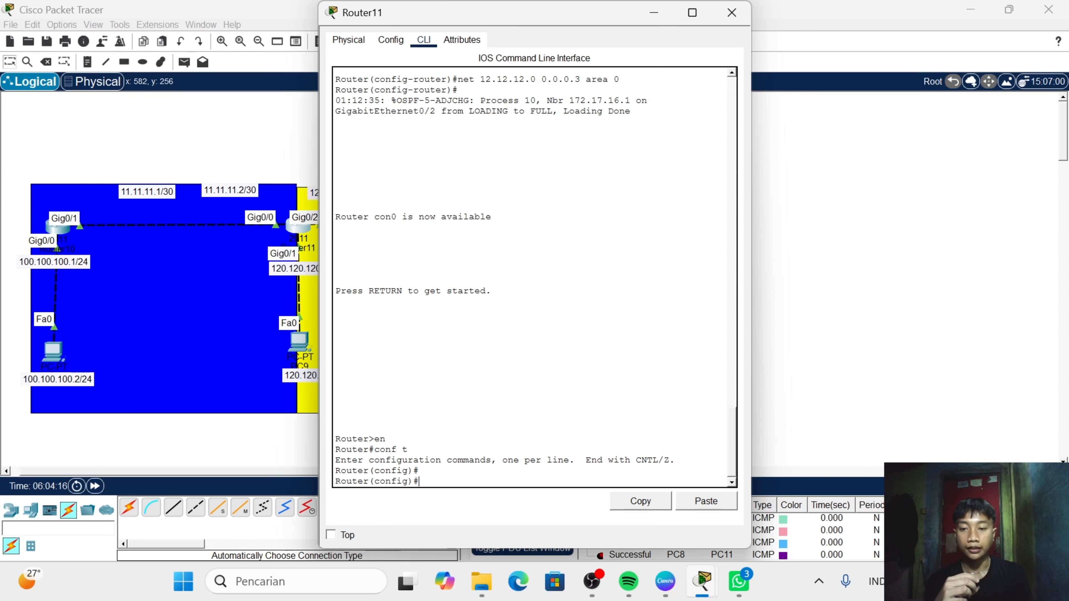
- Enter the configuration of OSPF process 10 on Router11 with "router ospf 10"
text(router )
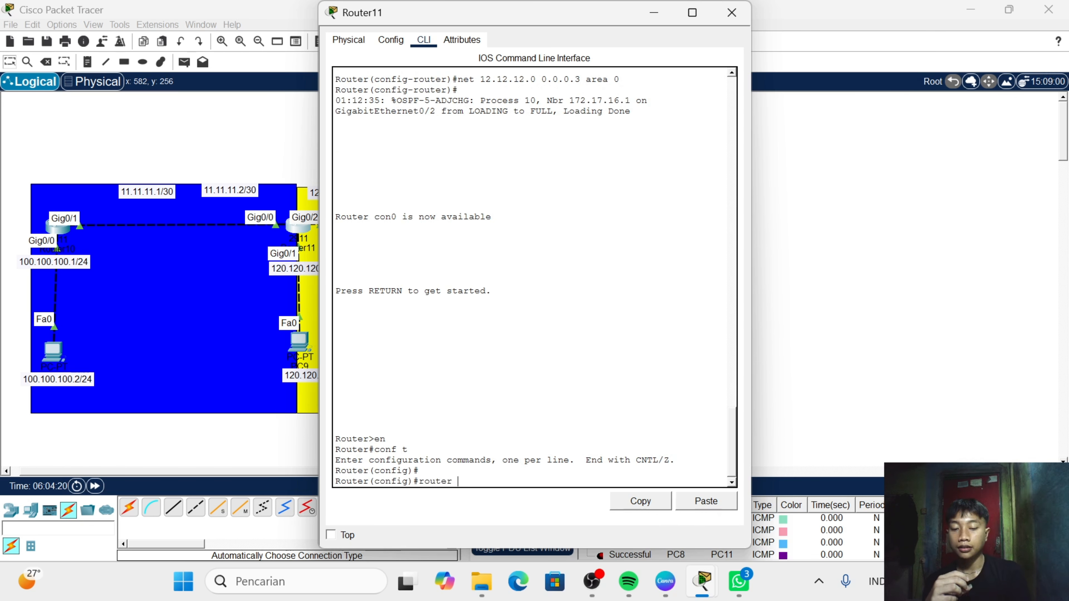
text(ospc )
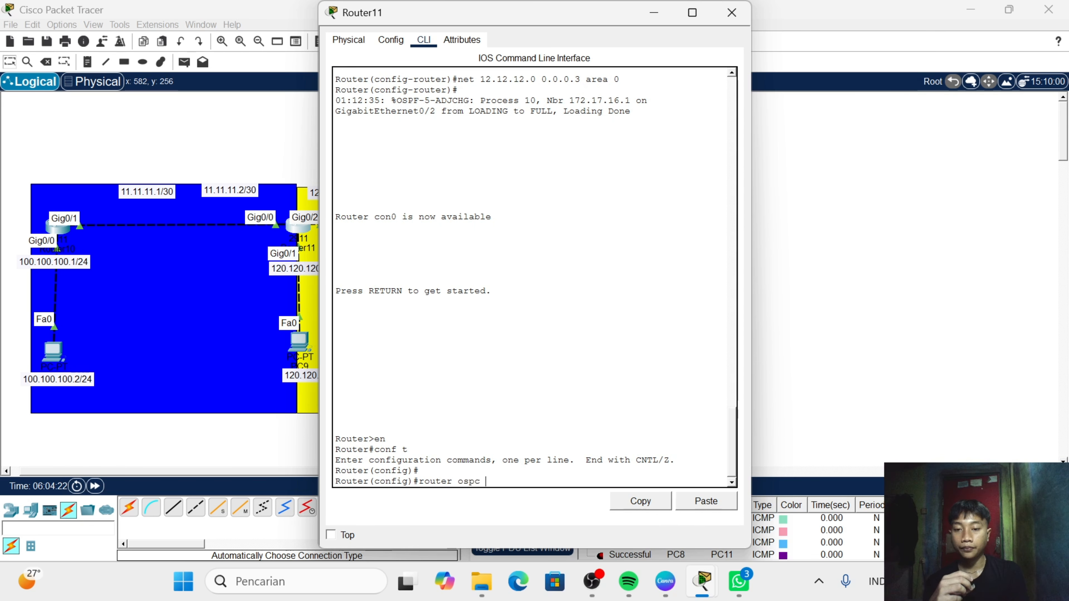
text(10)
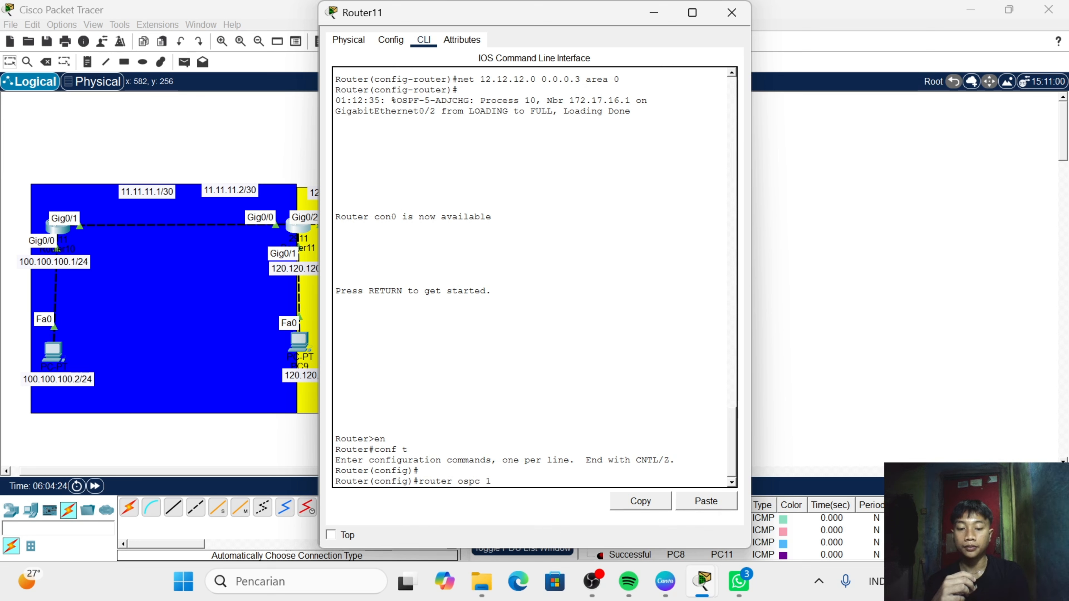
key(BackSpace)
key(BackSpace)
key(BackSpace)
key(BackSpace)
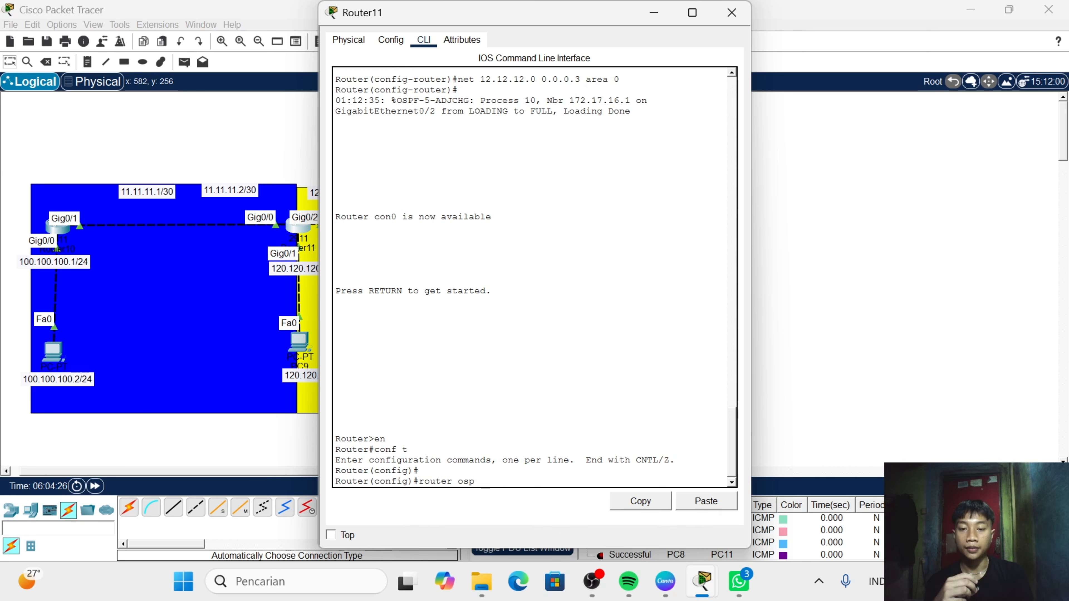
text(f 1)
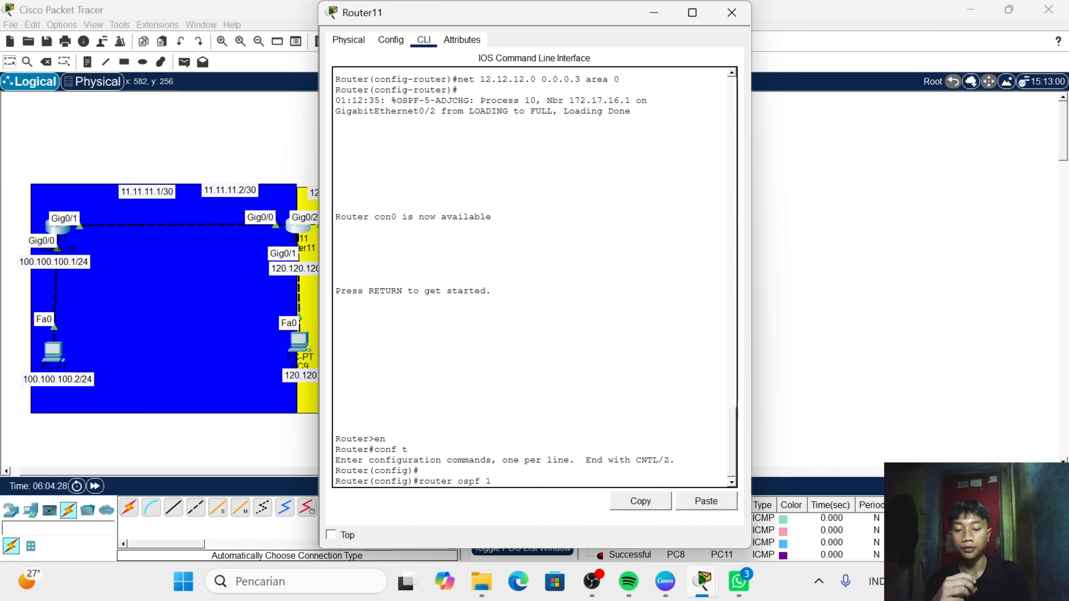
text(0)
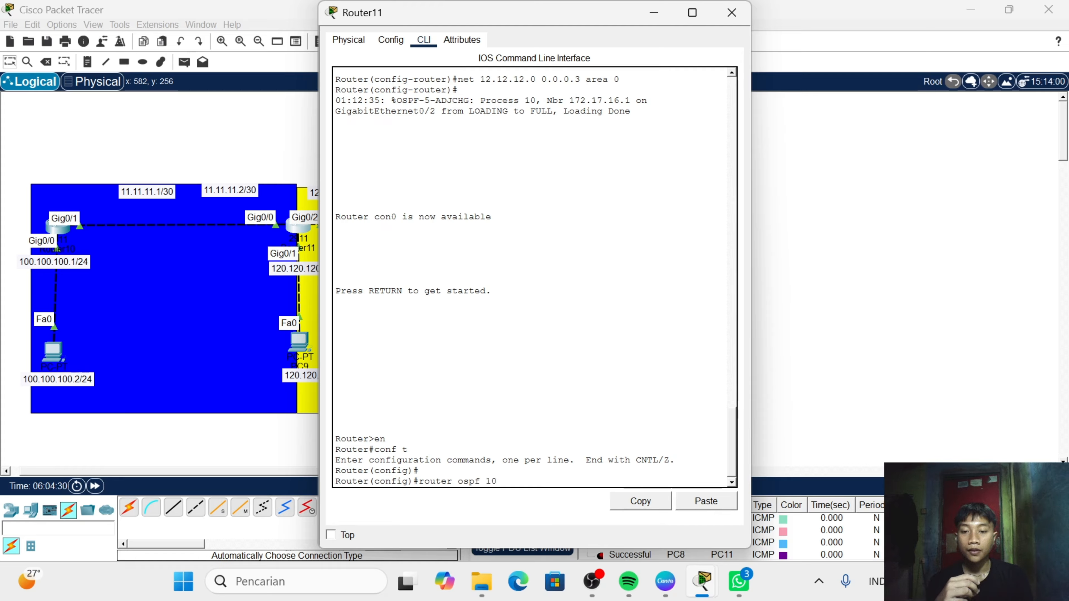
key(Return)
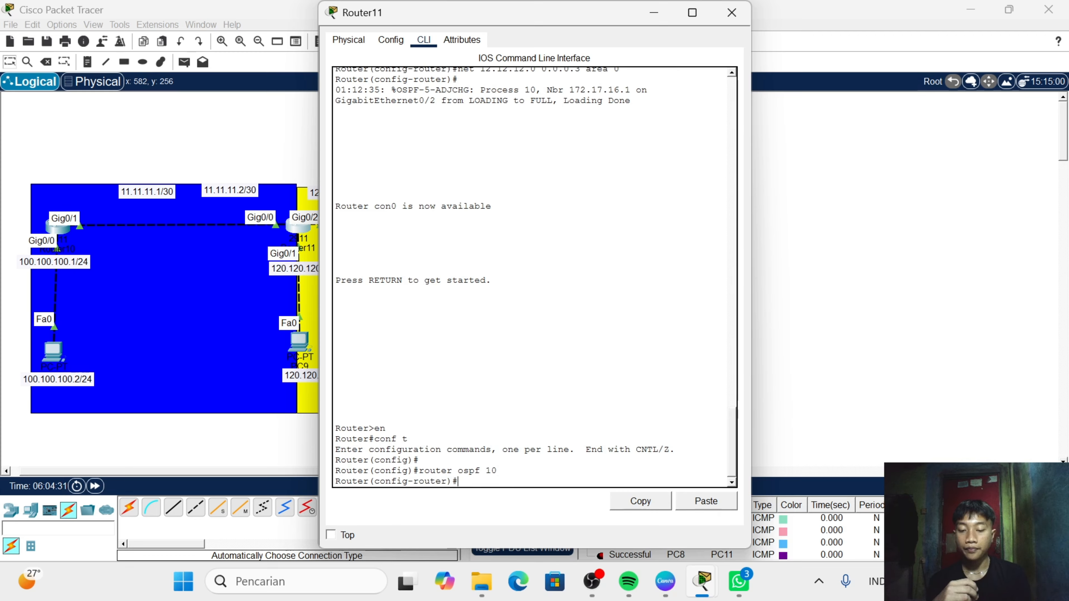
- Remove the 12.12.12.0 network from area 0 of Router11's OSPF process with "no net 12.12.12.0 0.0.0.3 area 0"
text(n)
text(o n)
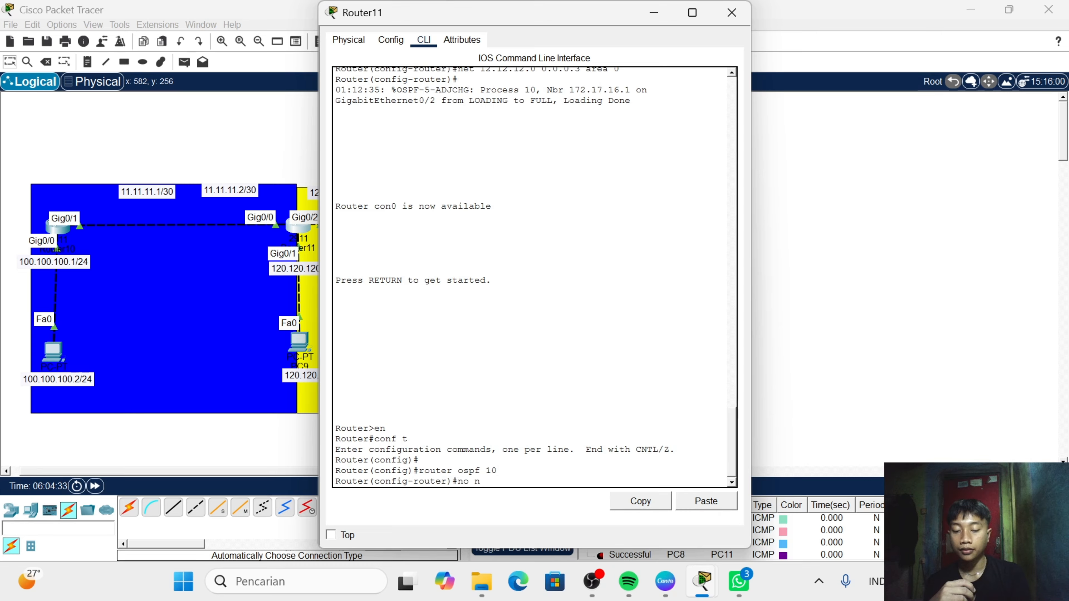
text(et work)
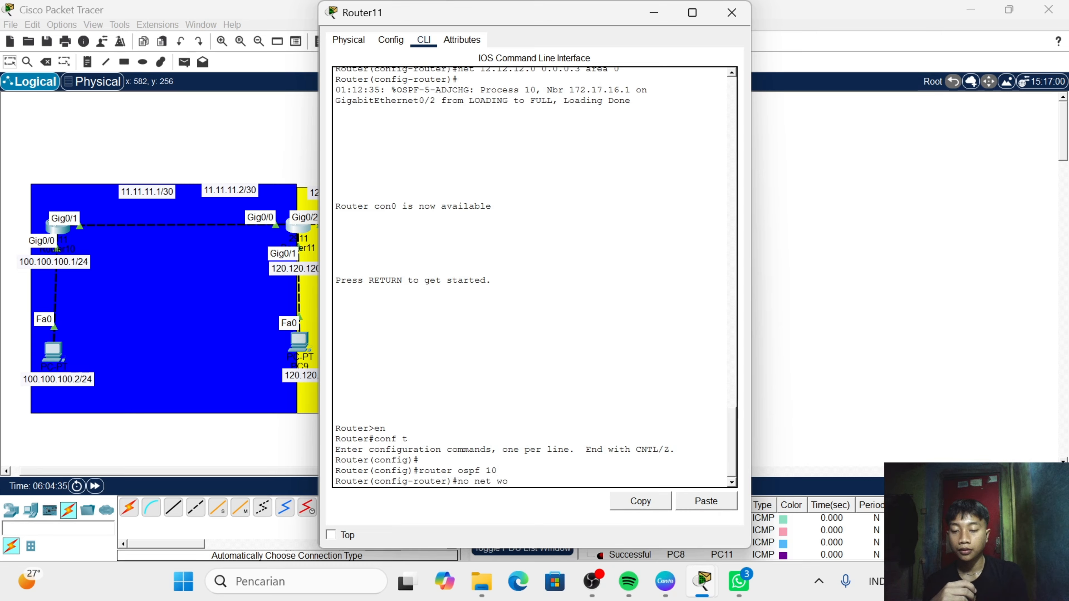
key(BackSpace)
key(BackSpace)
key(BackSpace)
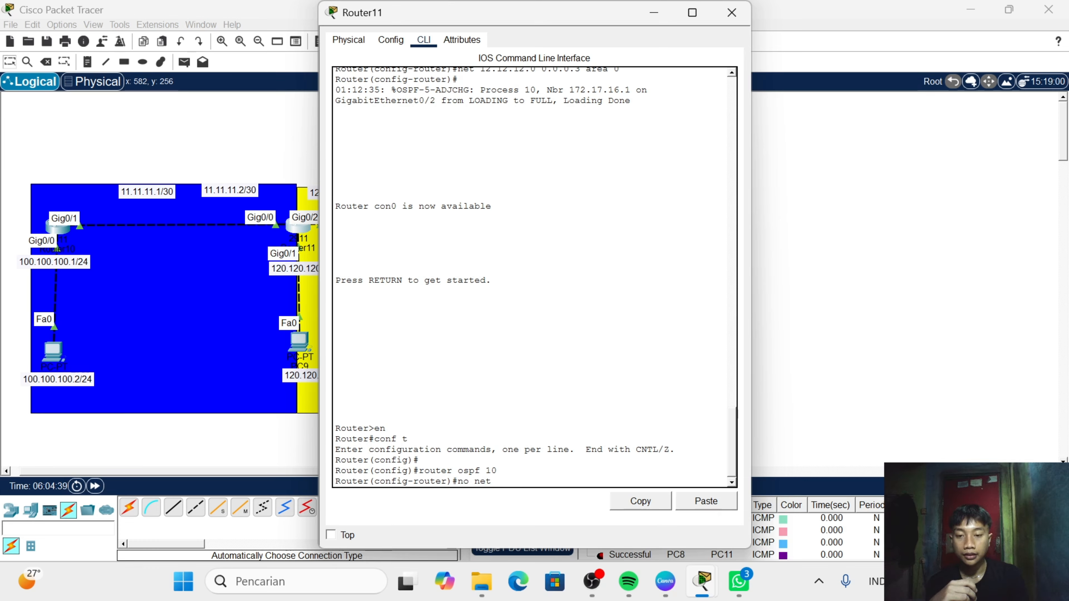
text(12.12)
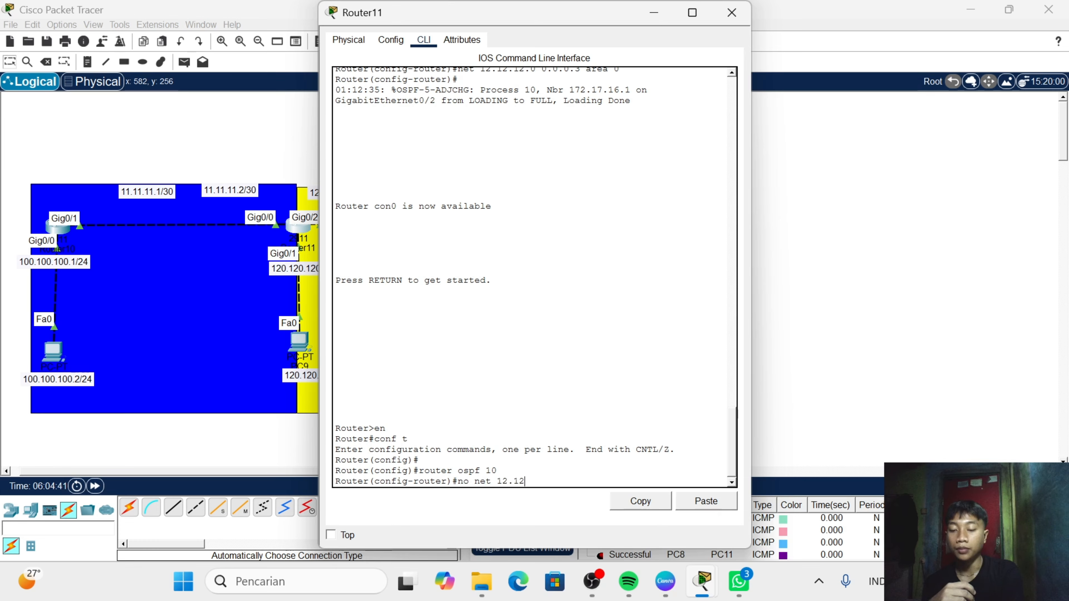
text(.12.0 )
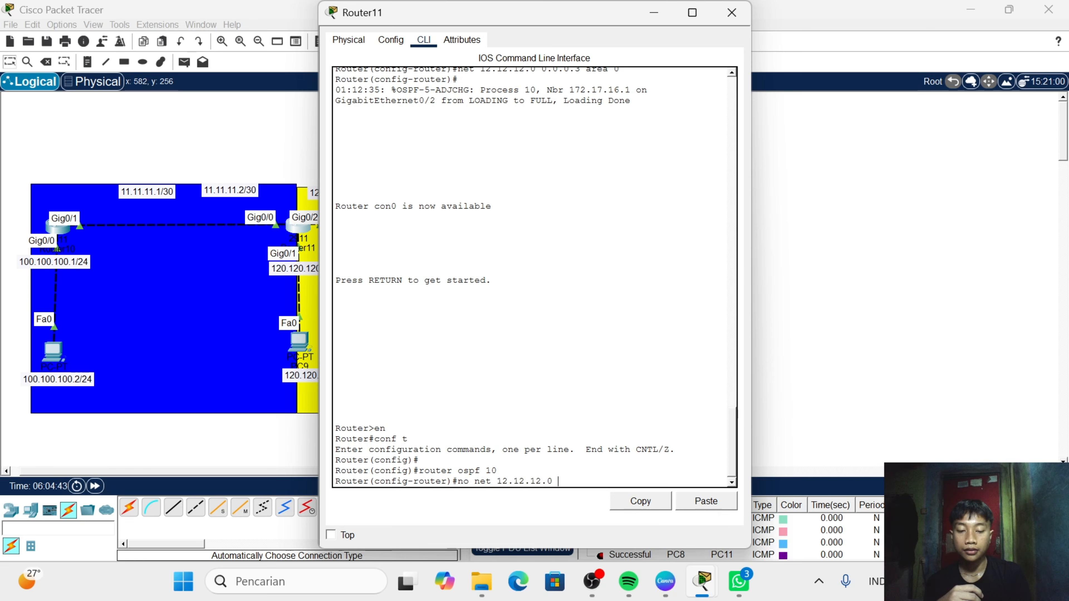
text(0.0.0.)
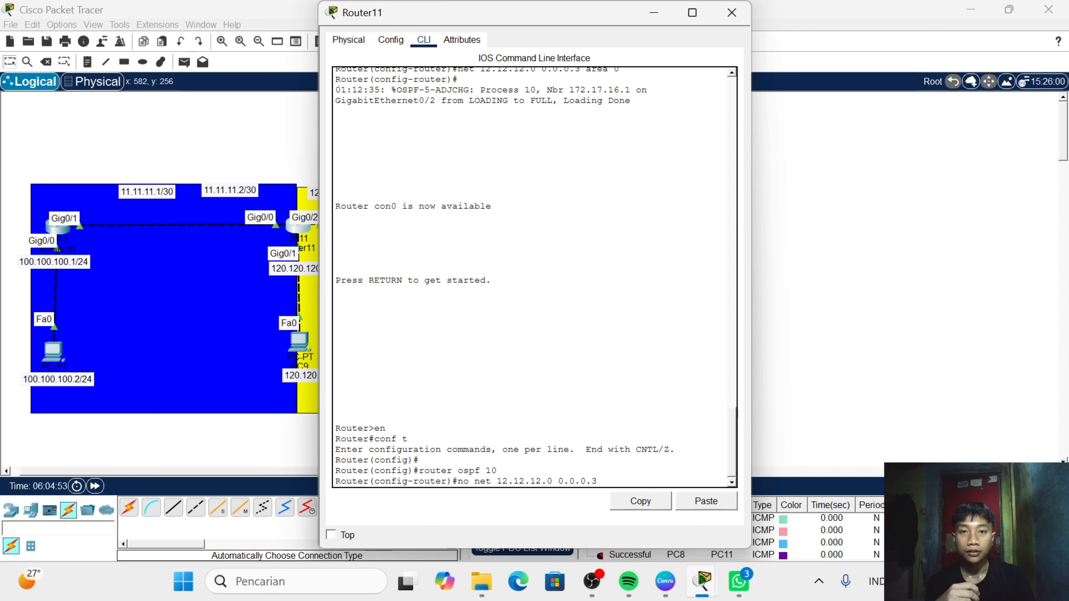
text(a)
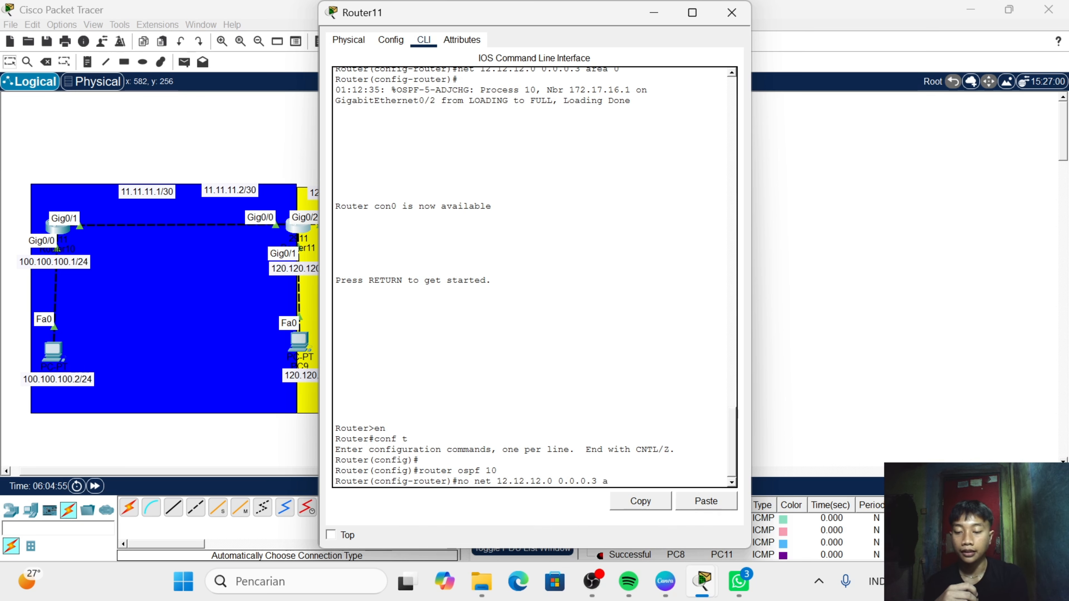
text(rea 0)
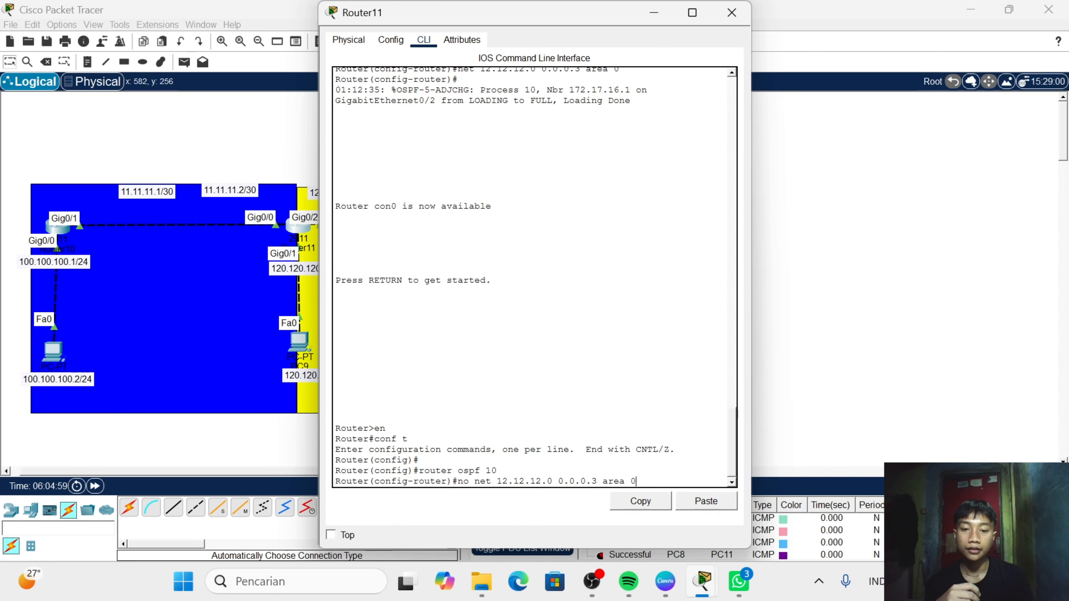
key(Return)
key(Return)
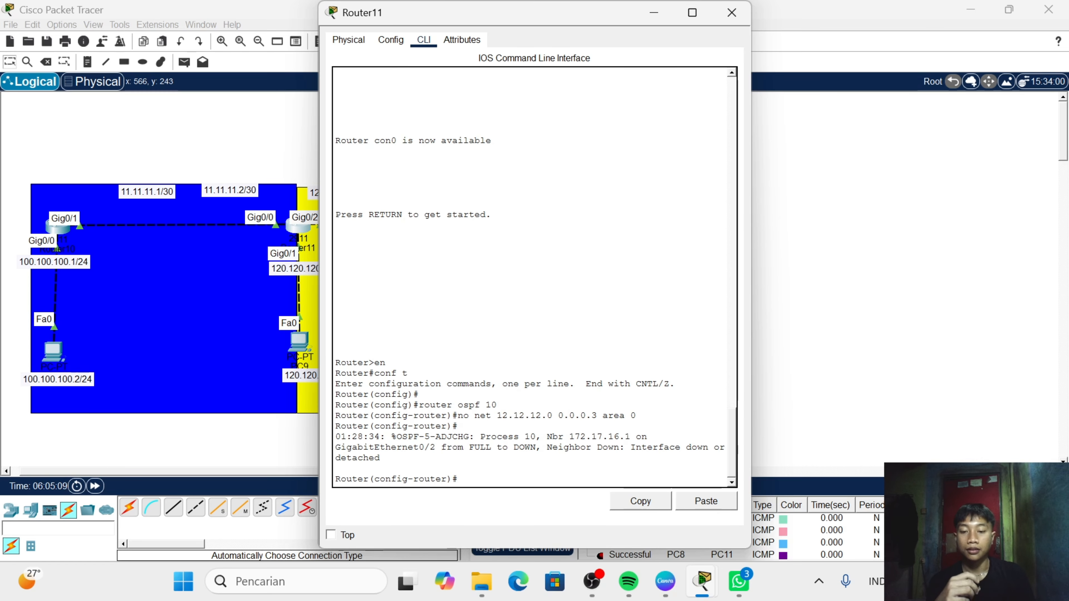
- Advertise the 12.12.12.0 network in area 1 on Router11 with "net 12.12.12.0 0.0.0.3 area 1" and close the router's window
text(net)
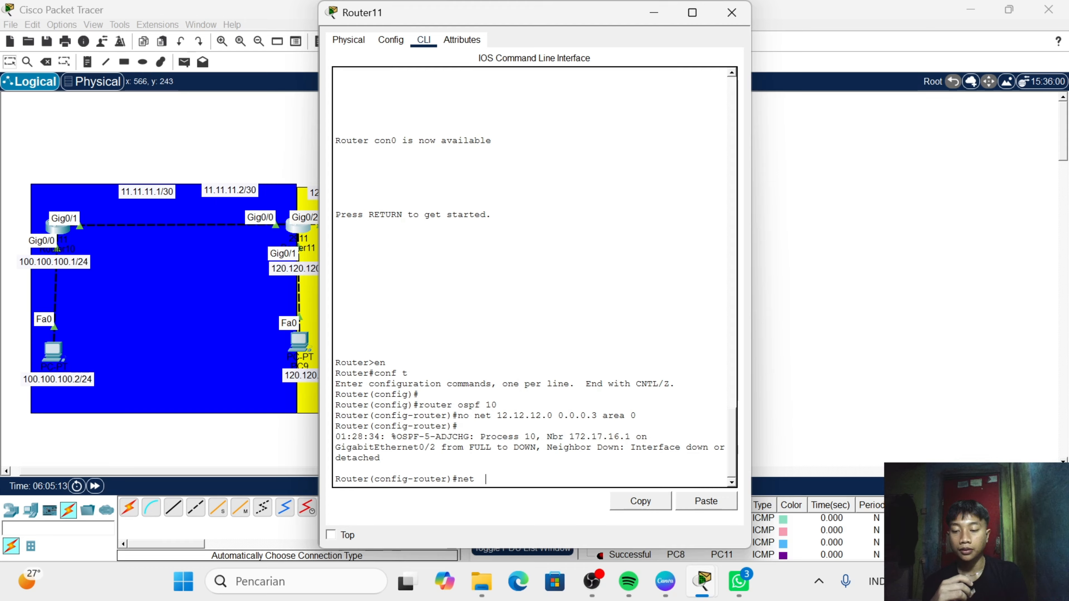
text(  12.12)
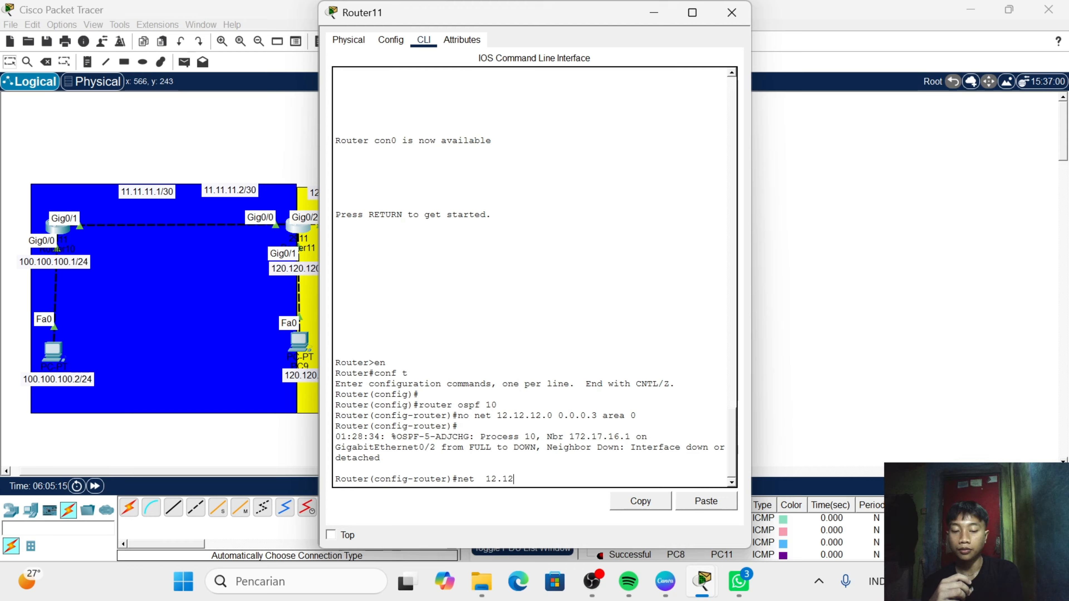
text(.12.0 )
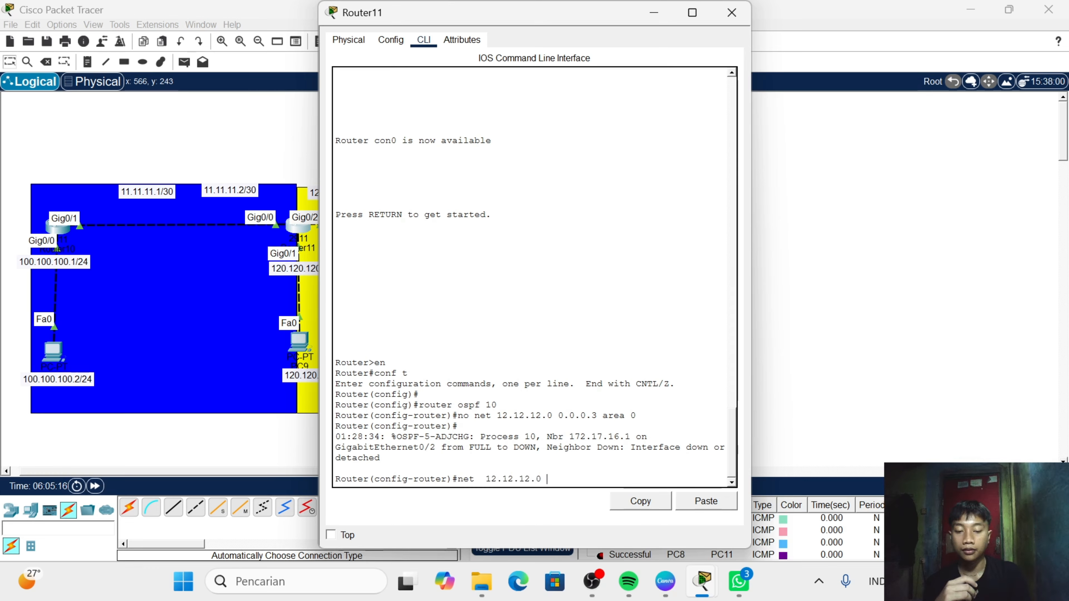
text(0.0.0.)
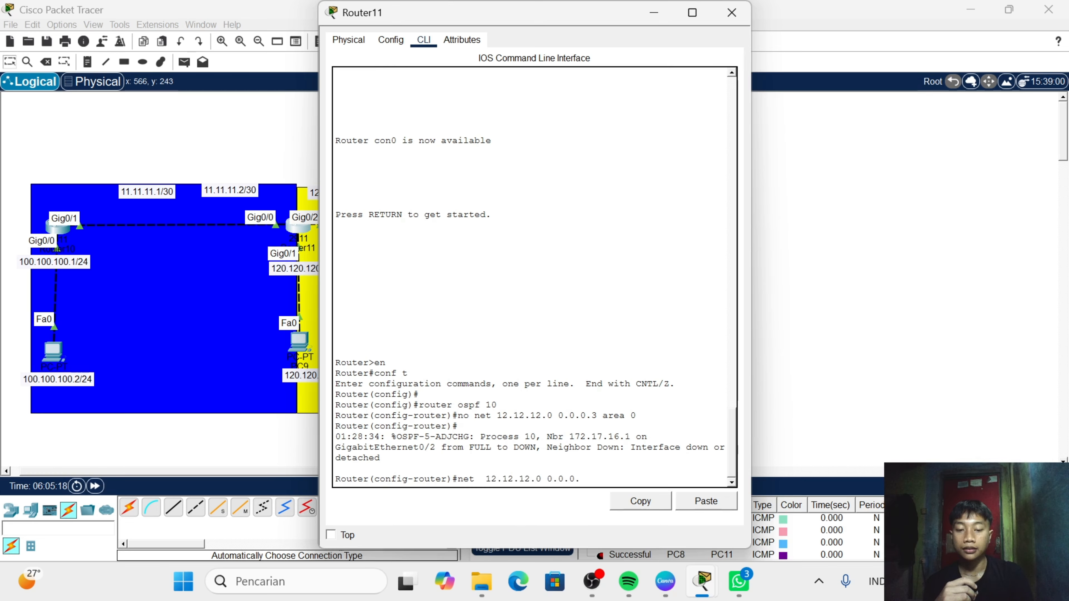
text(3 a)
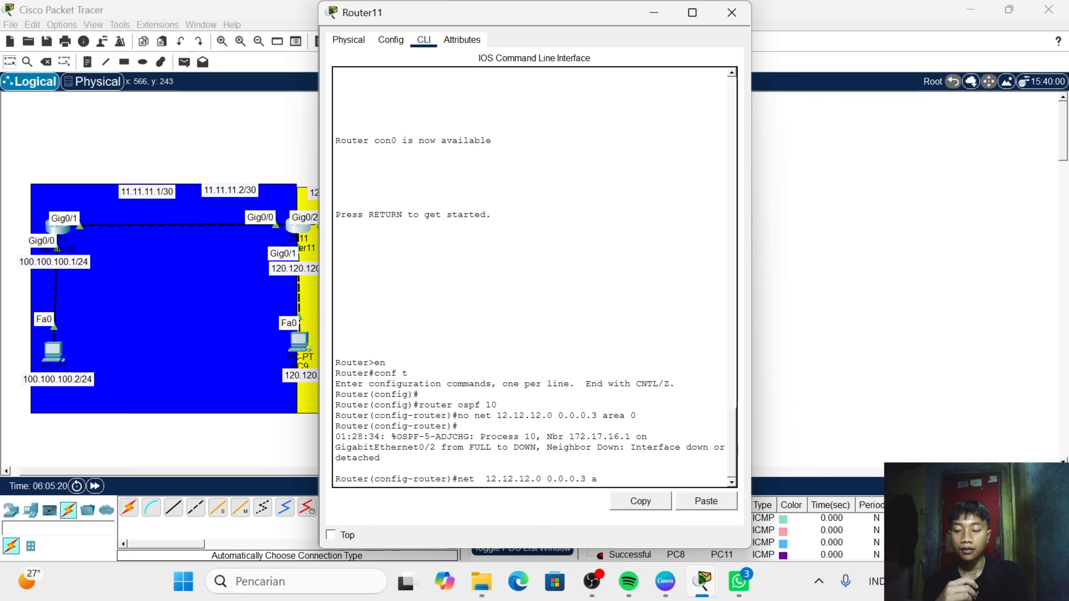
text(rea 1)
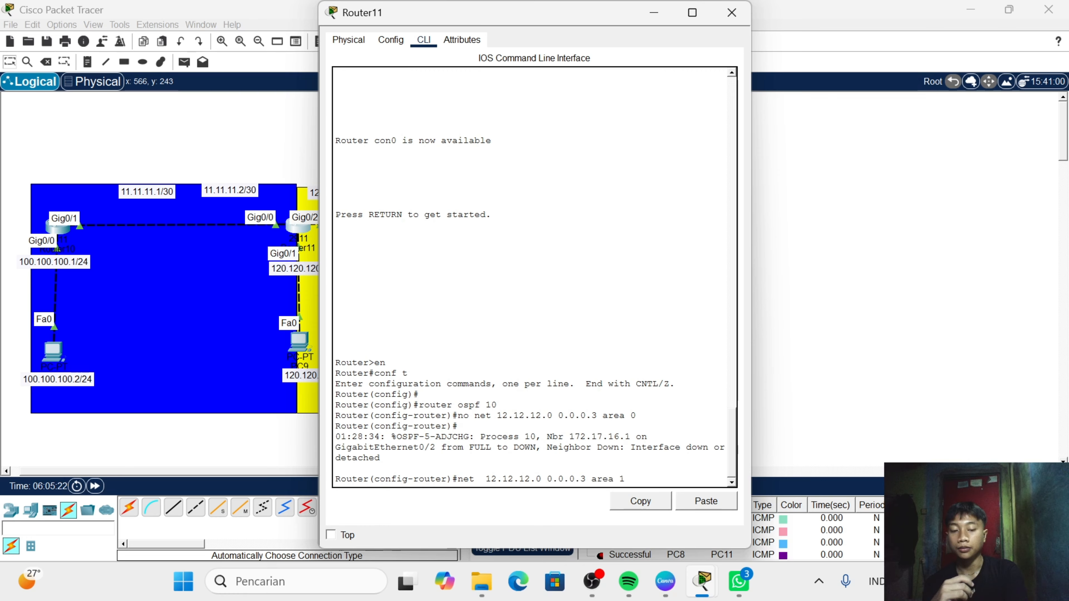
key(Return)
click(732, 13)
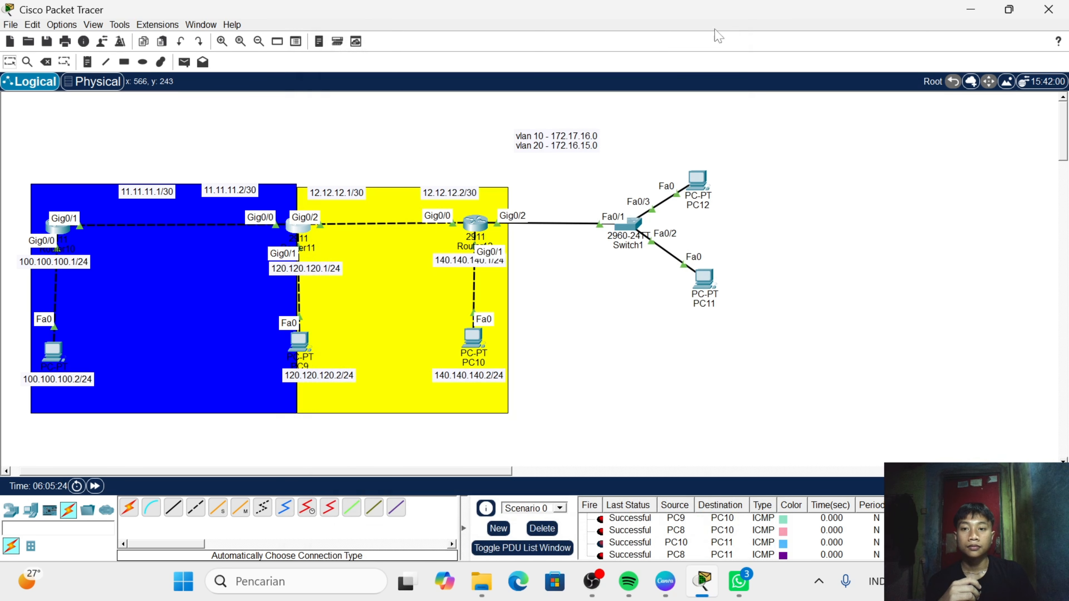
- Open Router12's command line and enter global configuration mode with "en" and "conf t"
click(476, 224)
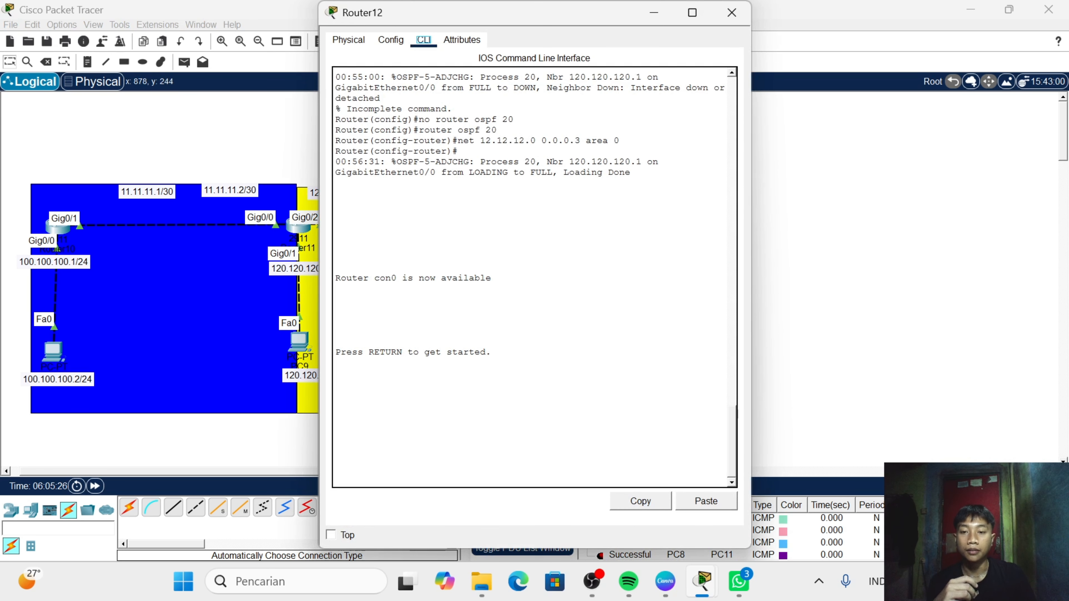
key(Return)
text(er>e)
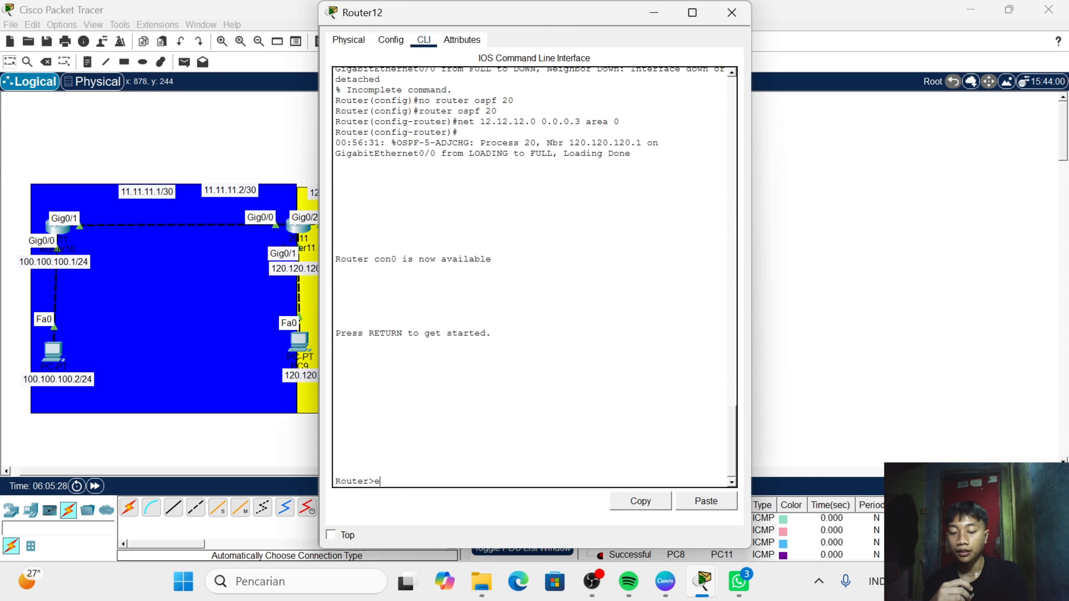
text(n)
key(Return)
text(co)
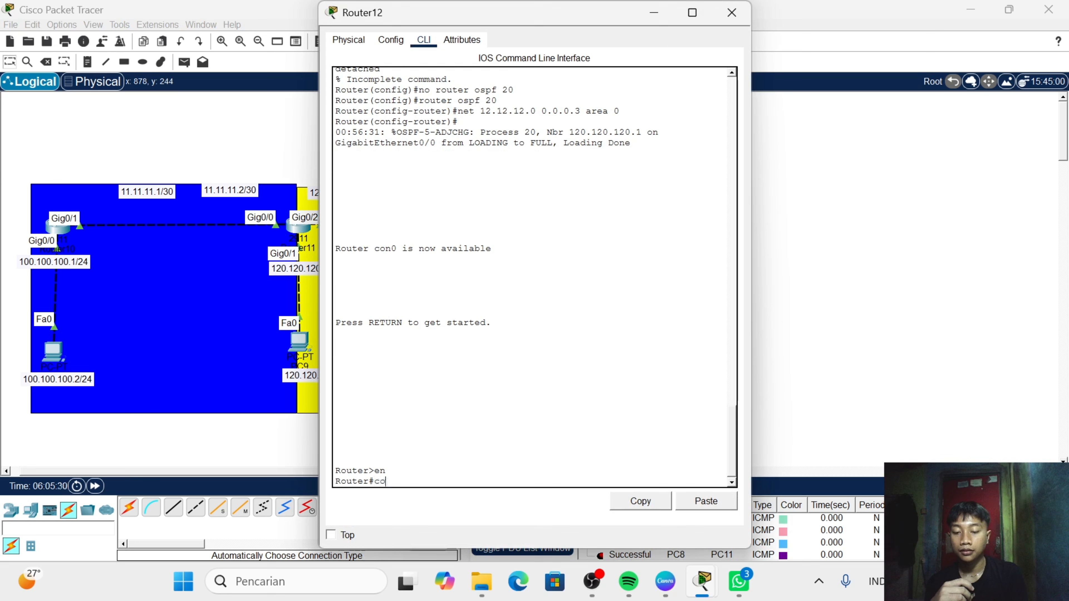
text(nf t)
key(Return)
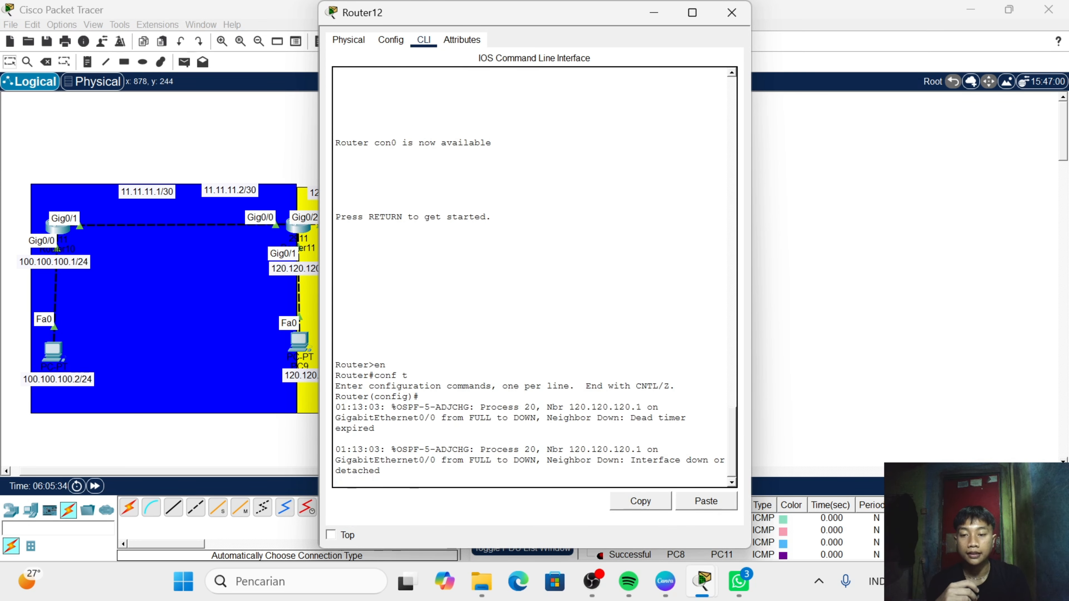
key(Return)
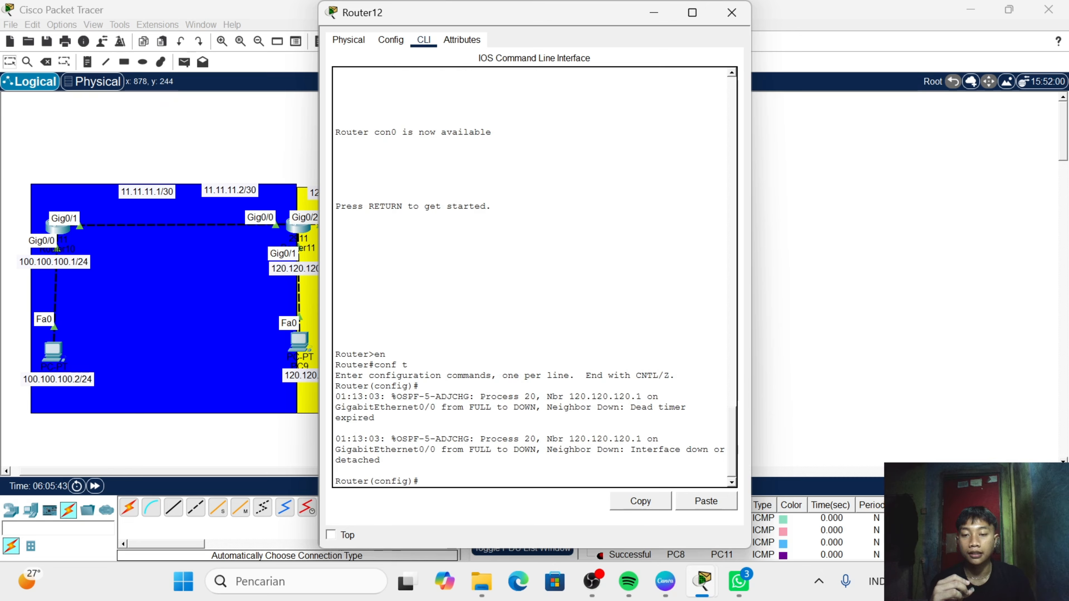
- Delete OSPF process 20 from Router12 with "no router ospf 20"
text(no )
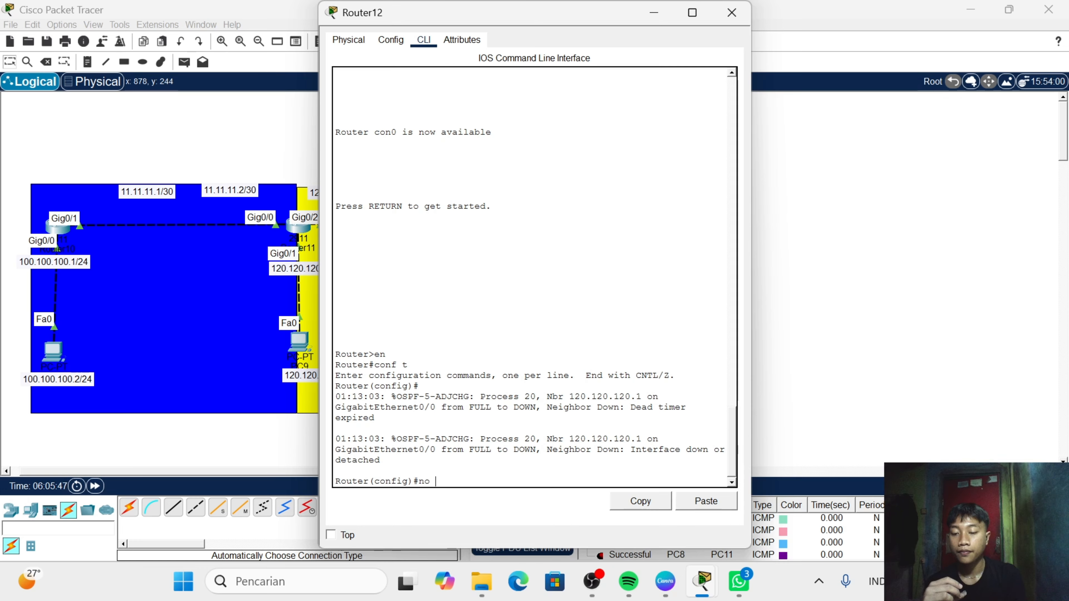
text(router )
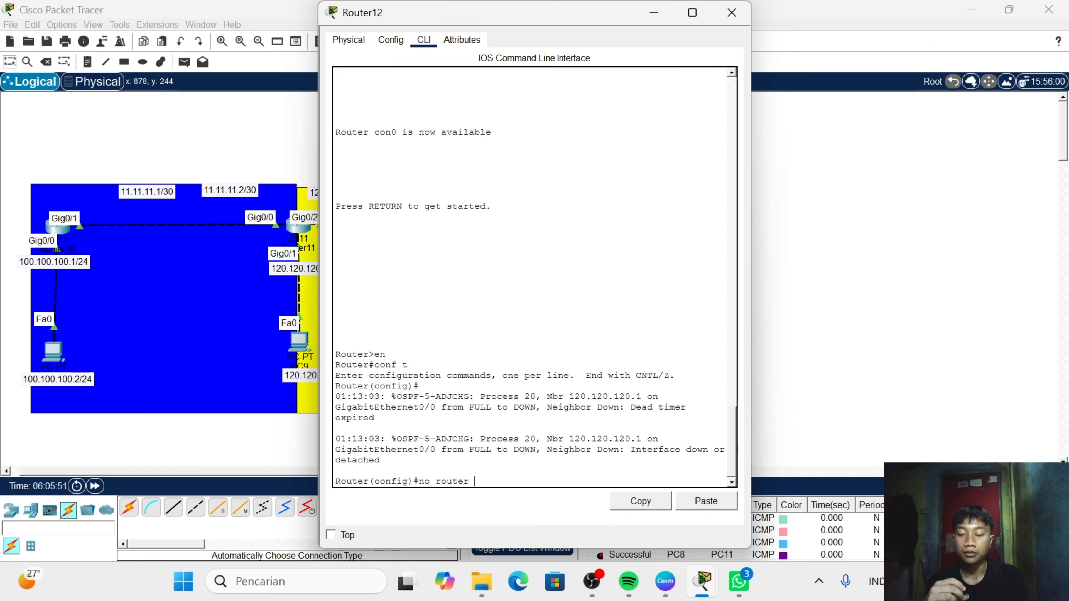
text(ospf)
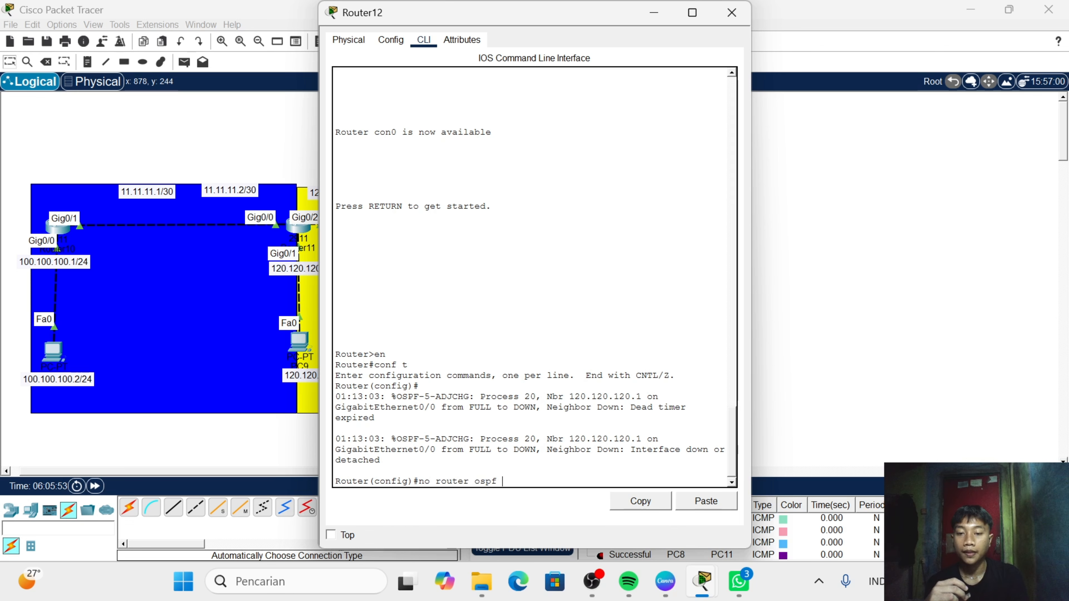
text( 20)
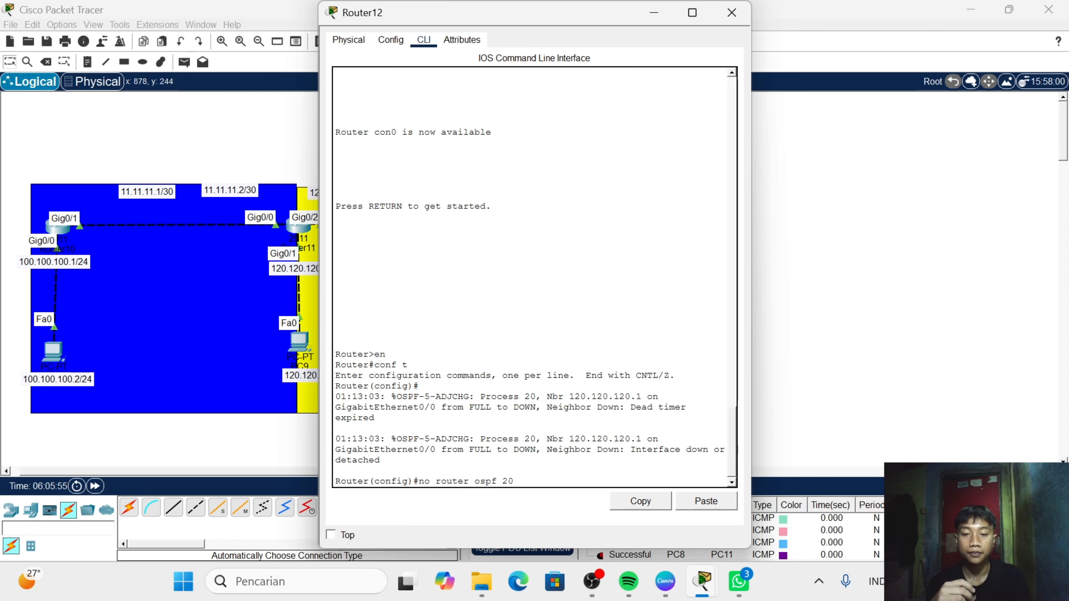
key(Return)
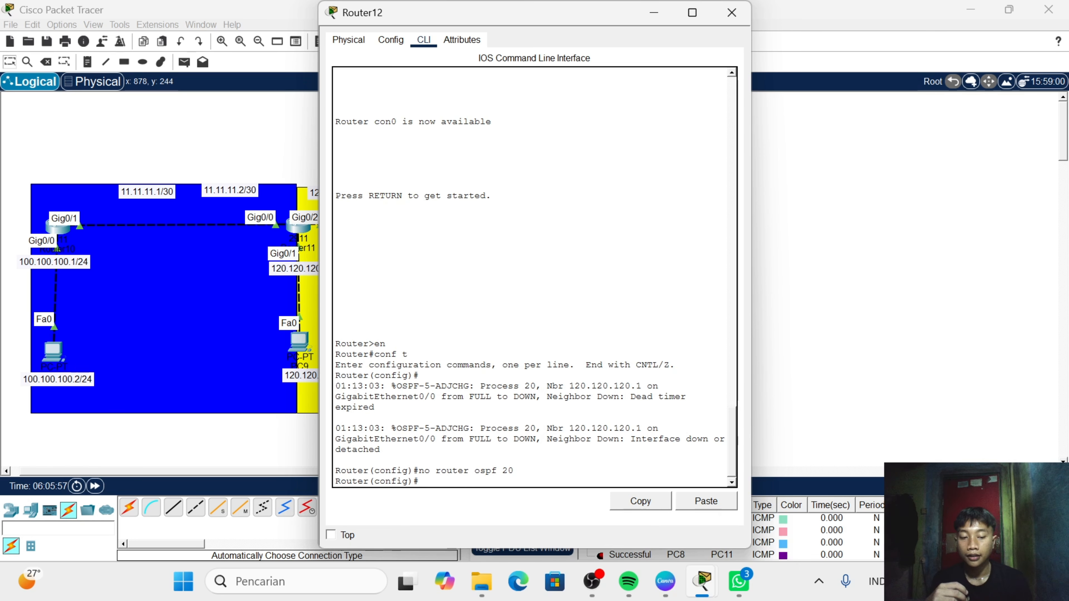
- Create OSPF process 20 again on Router12 with "router ospf 20"
text(rou)
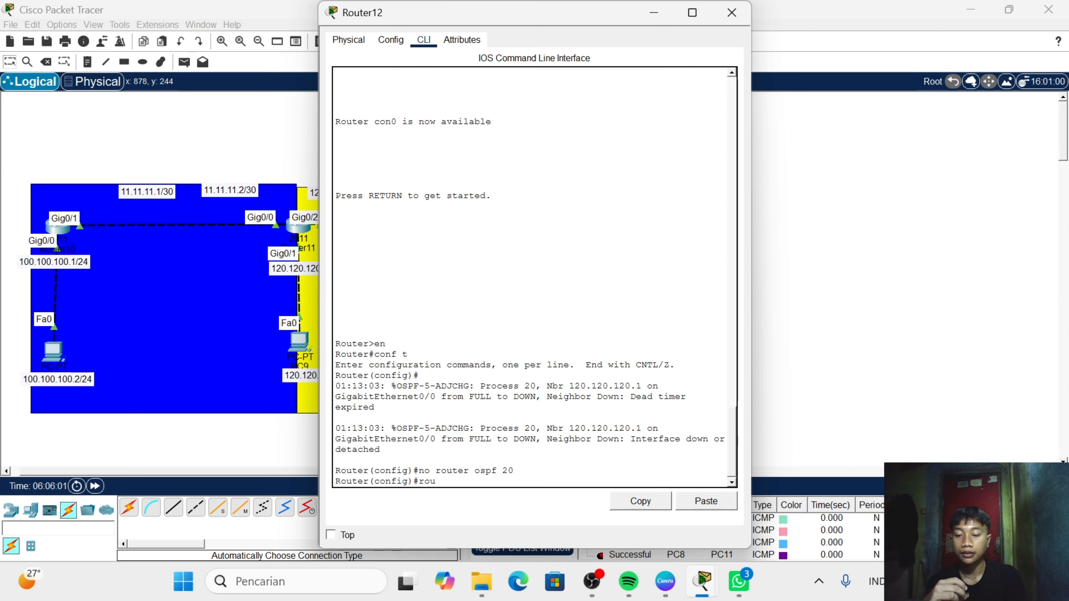
text(ter )
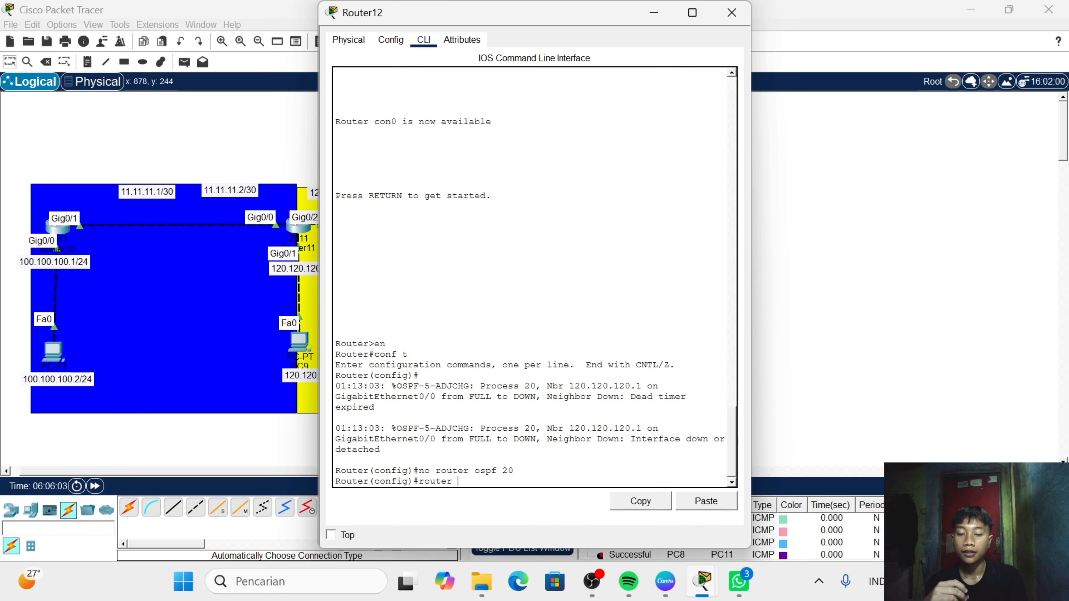
text(ospf )
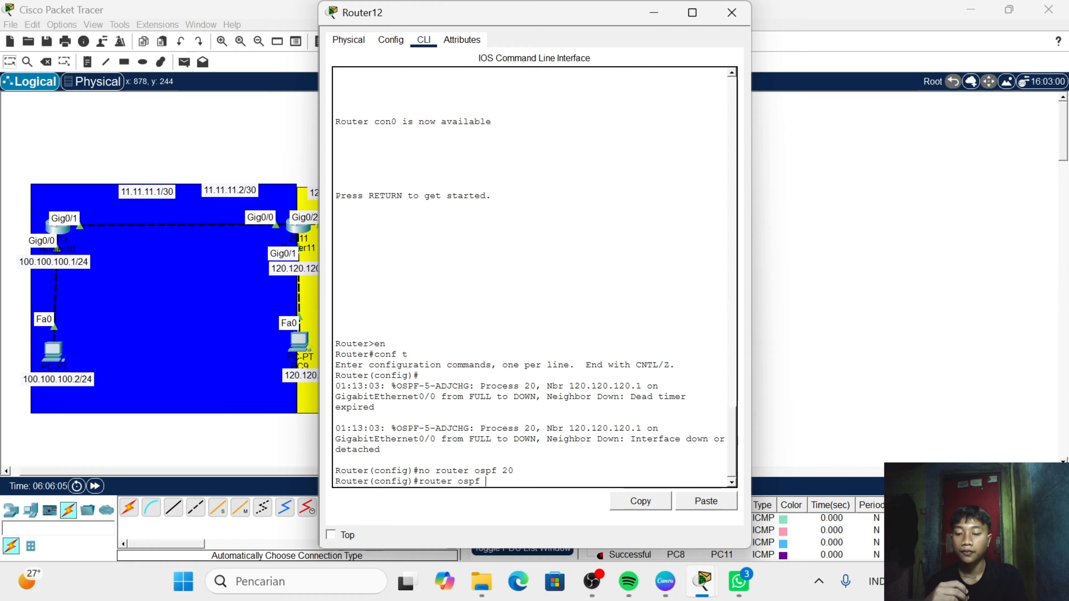
text(20)
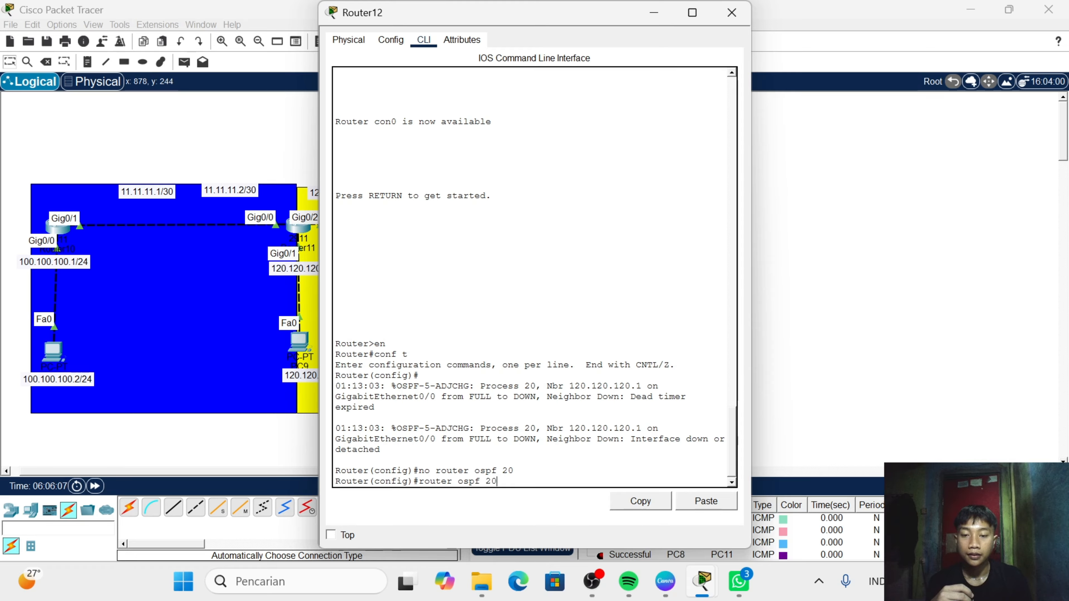
key(Return)
- Try to put the 12.12.12.0 network into area 1 on Router12 by entering "12.12.12.0 0.0.0.3 area 1"
text(12)
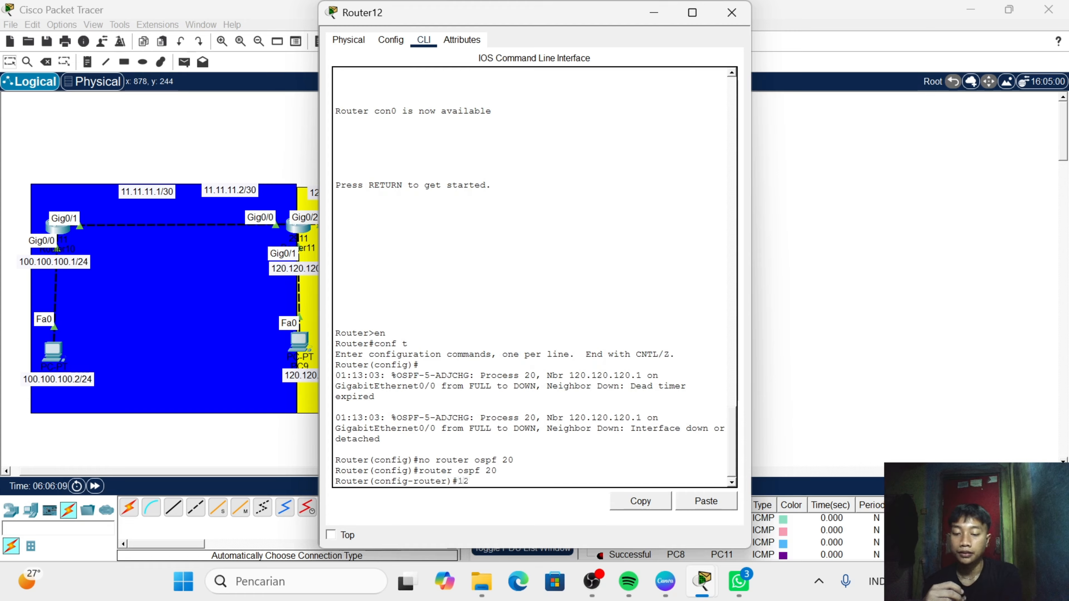
text(.12)
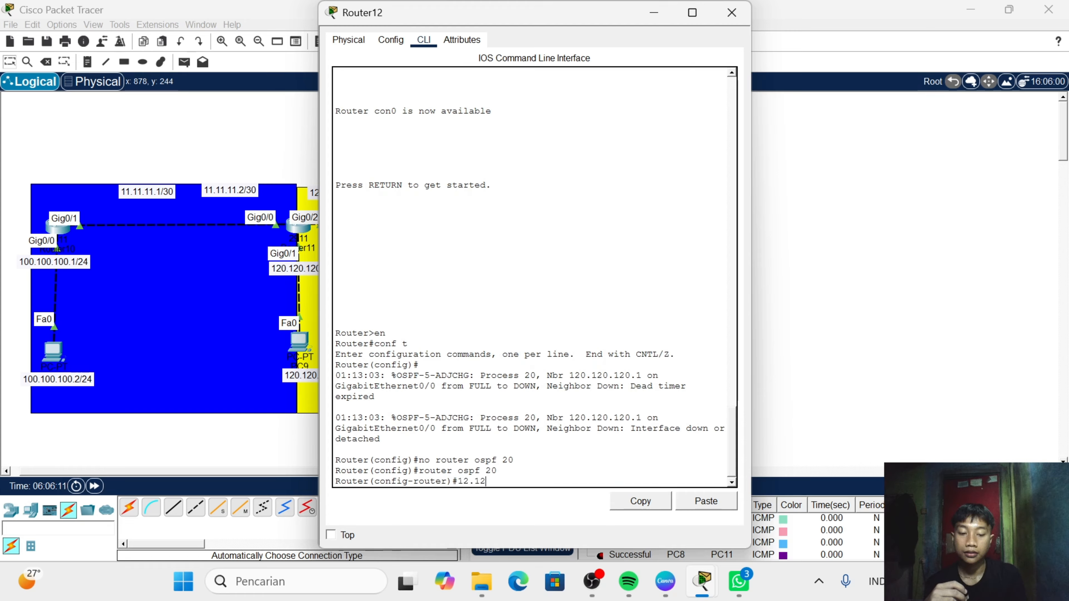
text(.12.0)
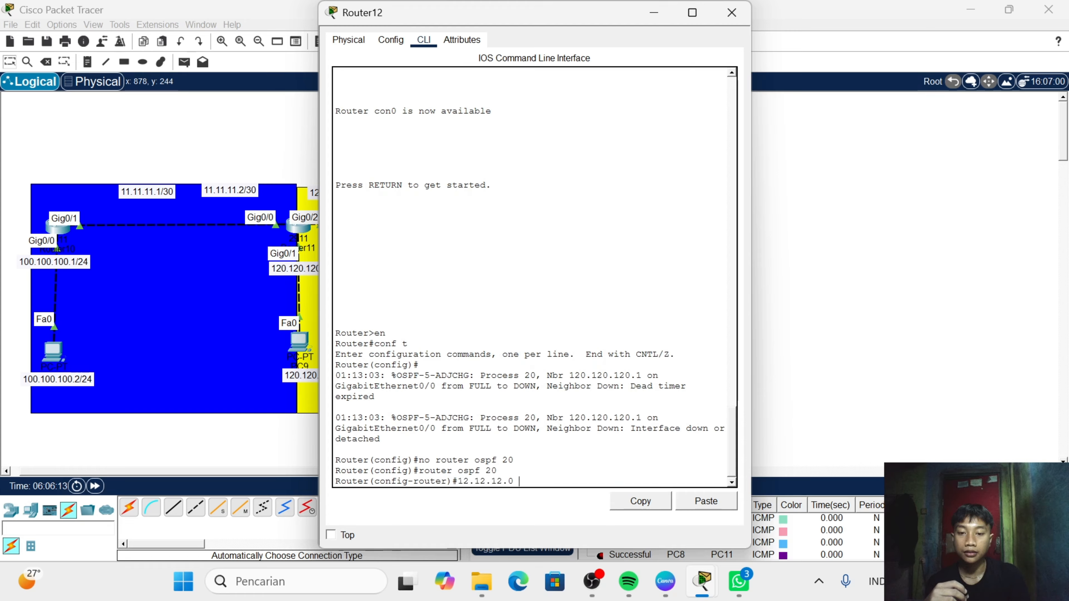
text( 0)
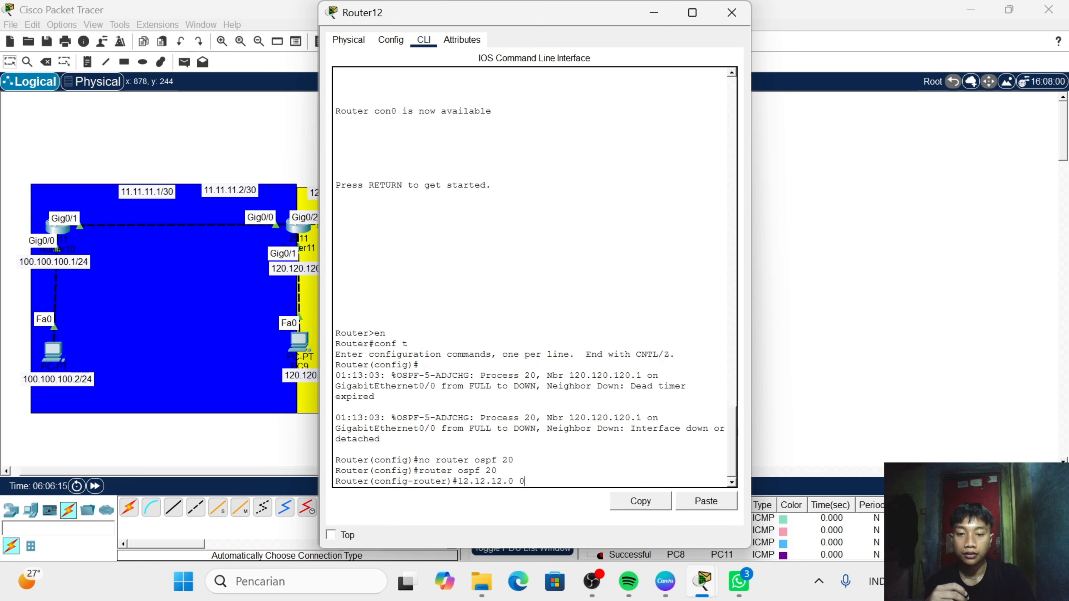
text(.)
key(BackSpace)
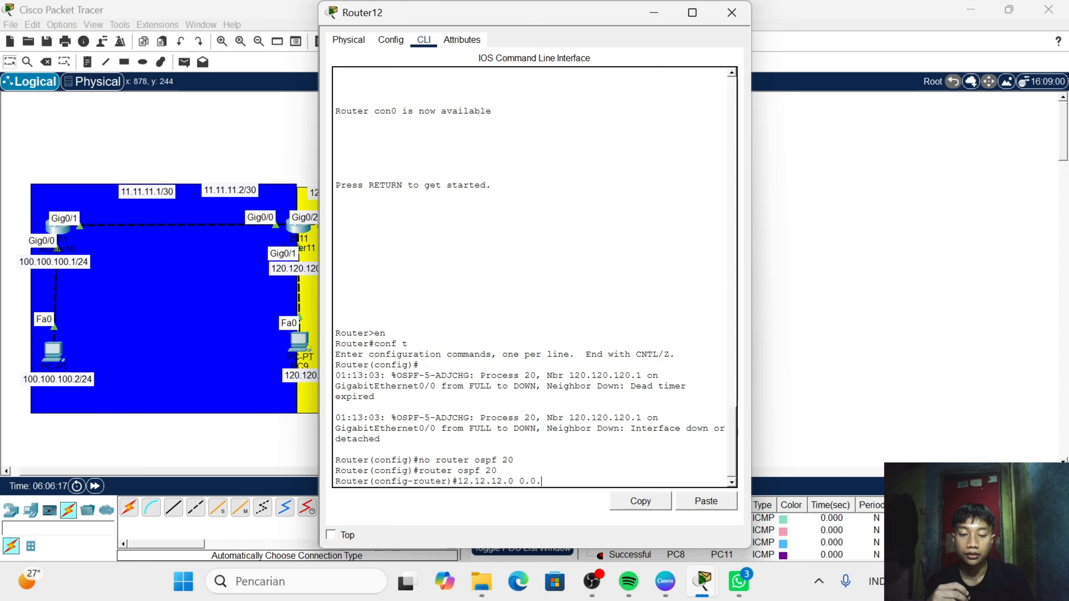
text(0.3)
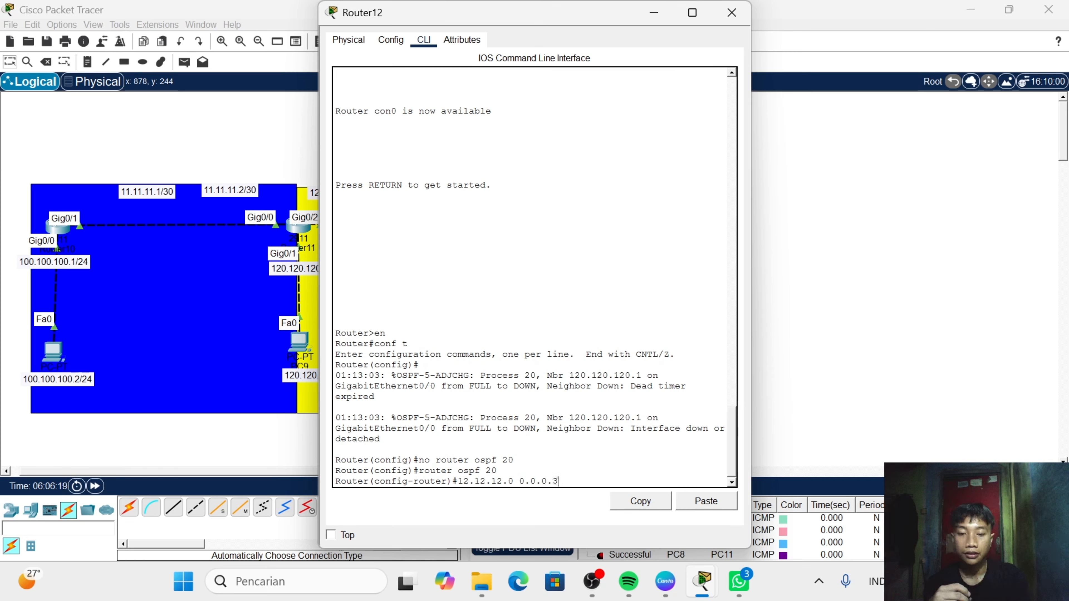
text( are)
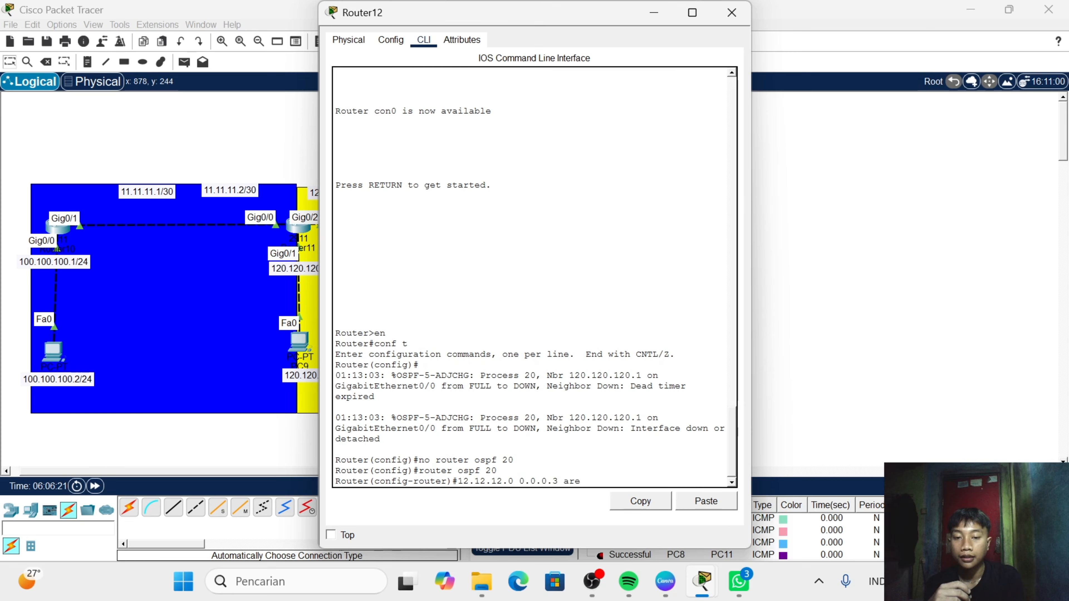
text(a 1)
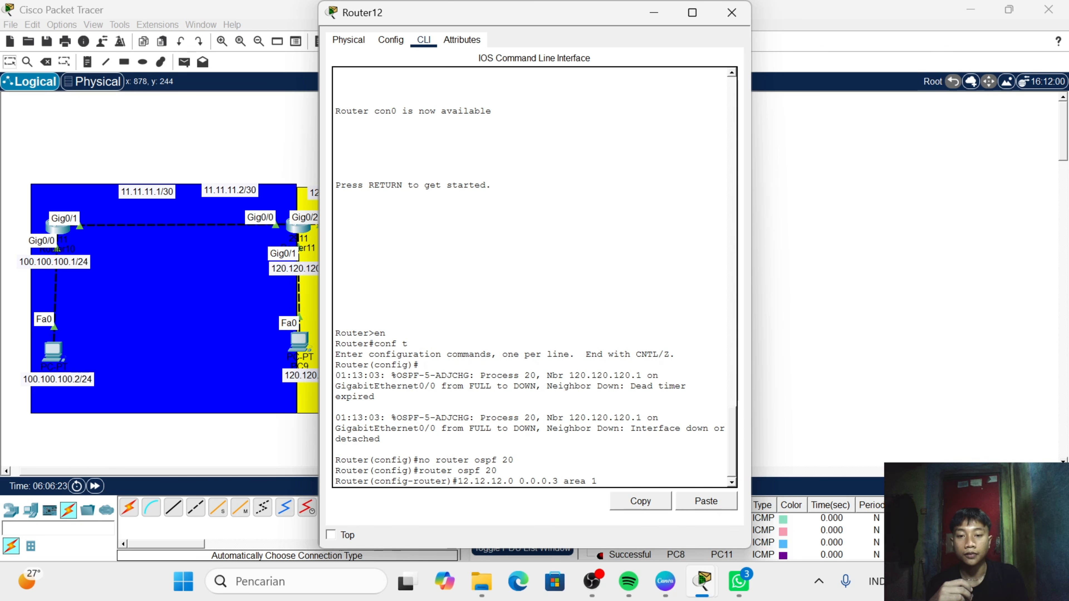
key(Return)
- Advertise the 12.12.12.0 network in area 1 on Router12 by correcting the entry to "net 12.12.12.0 0.0.0.3 area 1"
click(701, 506)
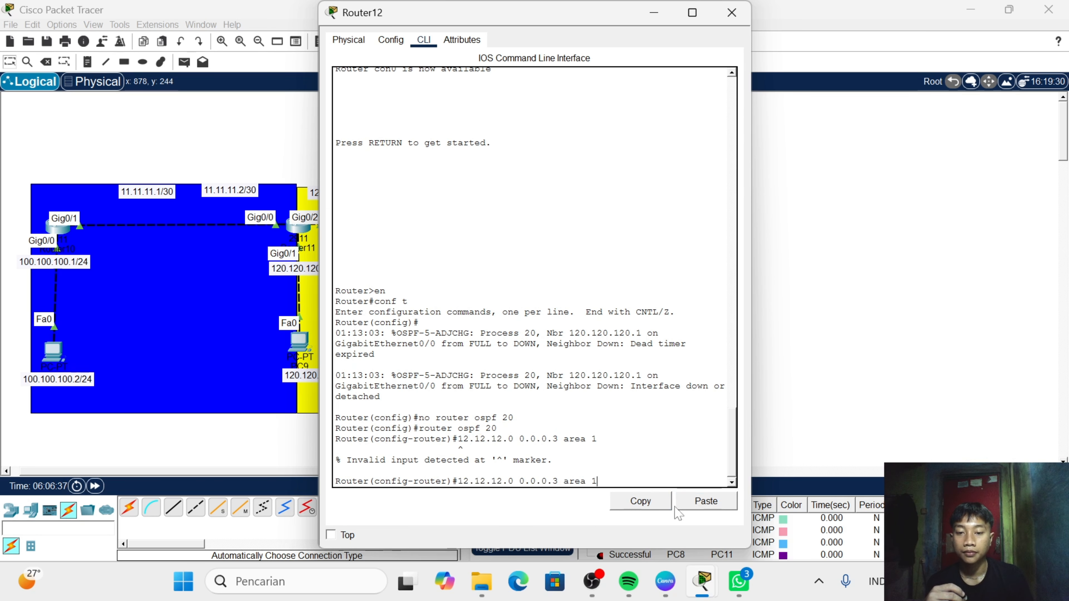
key(Left)
key(Left)
key(Left)
key(Left)
key(Left)
key(Left)
key(Left)
key(Left)
key(Left)
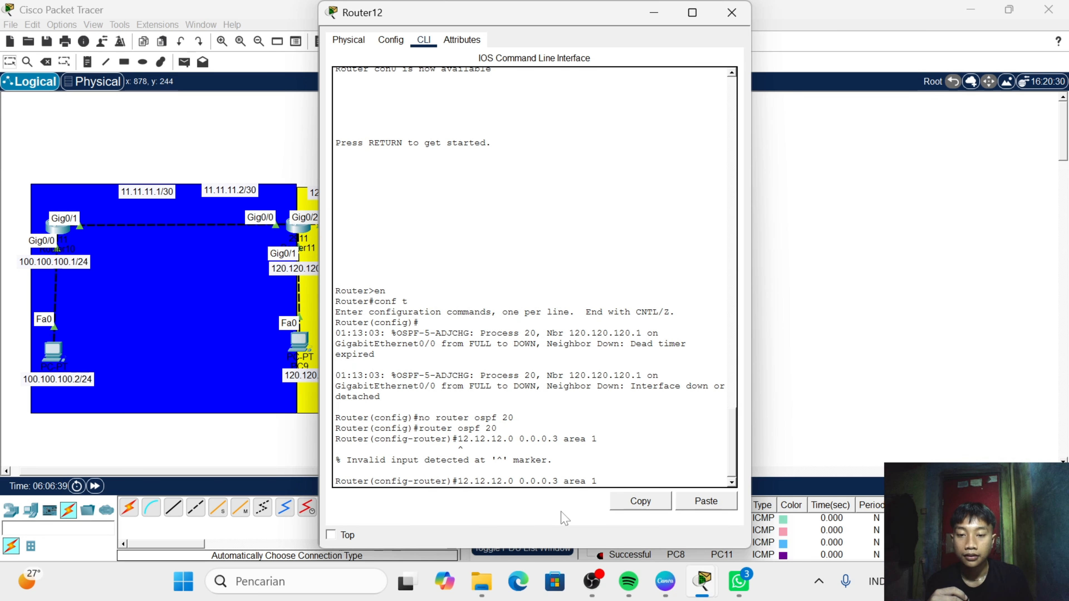
text(net)
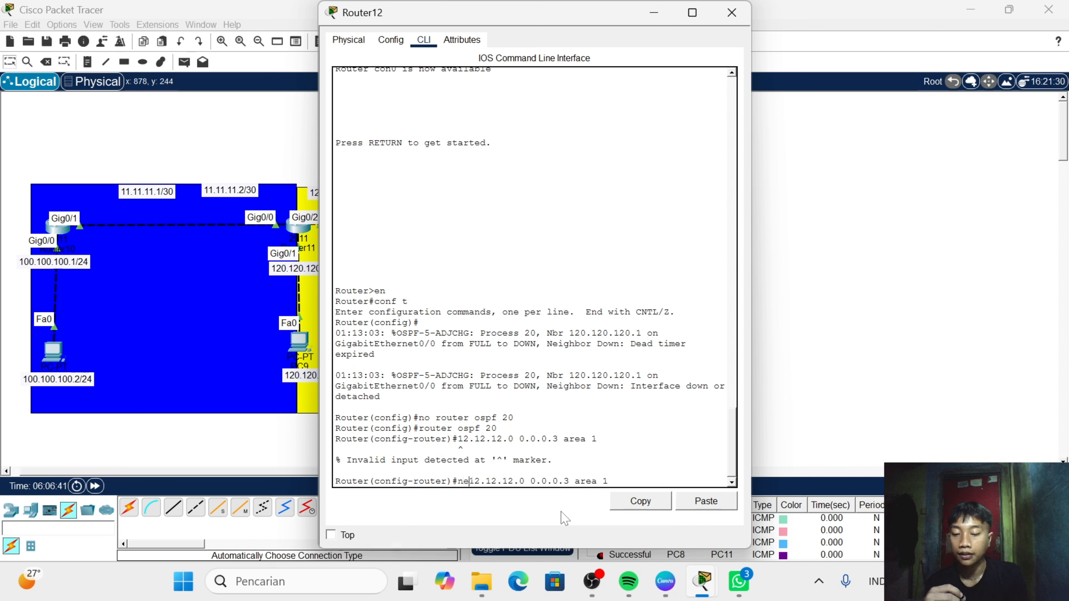
key(Return)
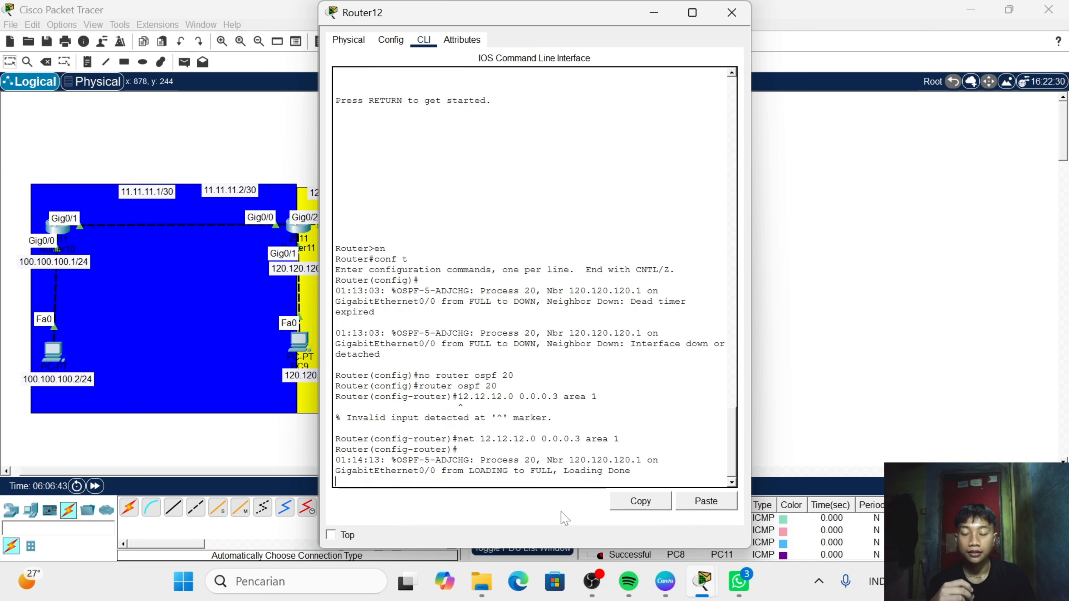
key(Return)
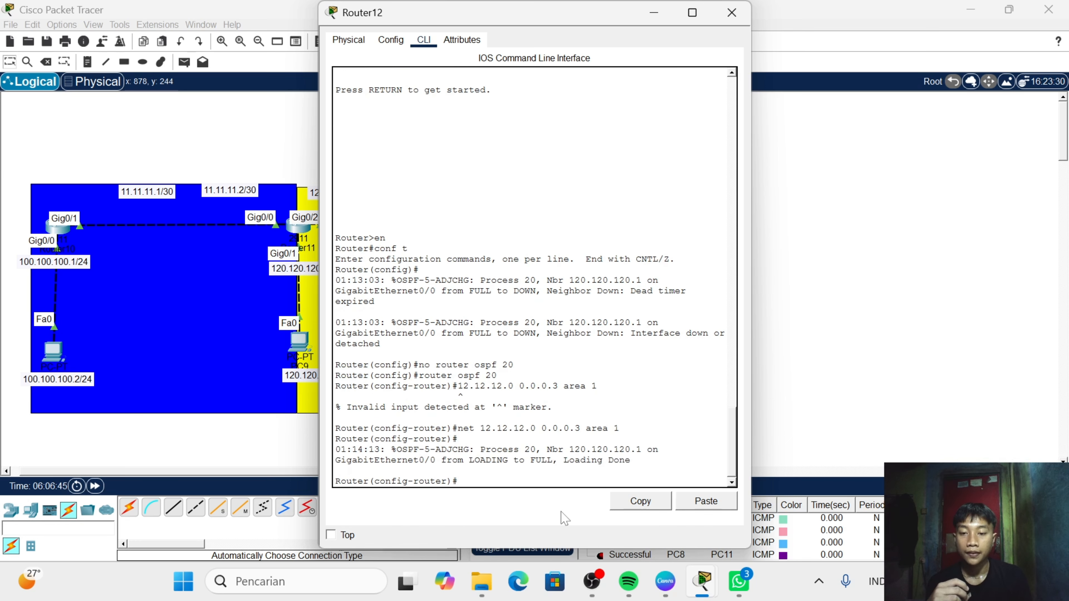
- Advertise the 172.17.16.0 network in area 1 on Router12 with "net 172.17.16.0 0.0.0.255 area 1"
text(net )
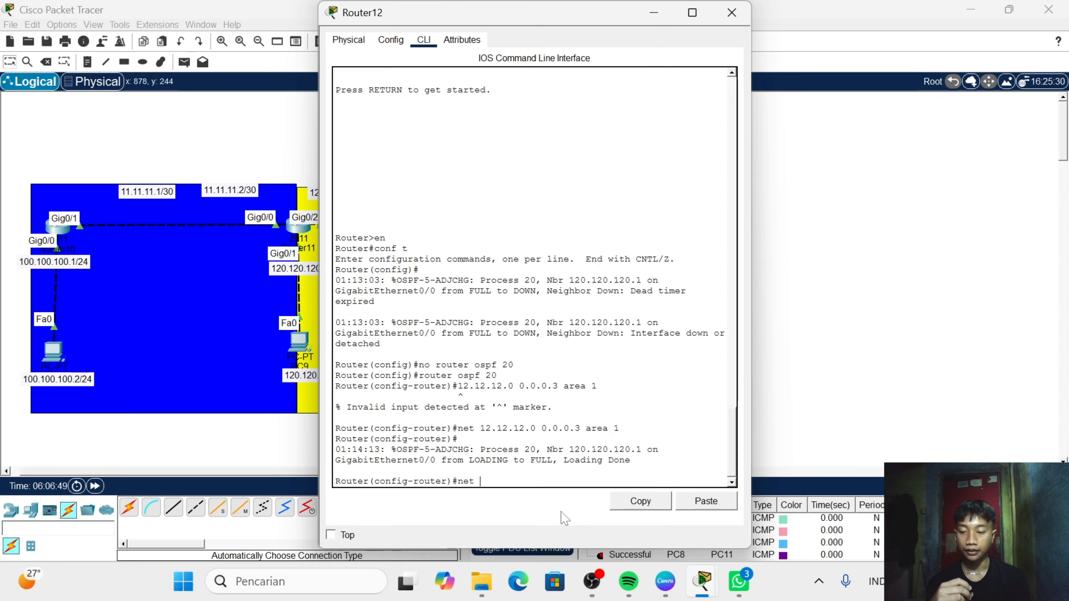
text(172)
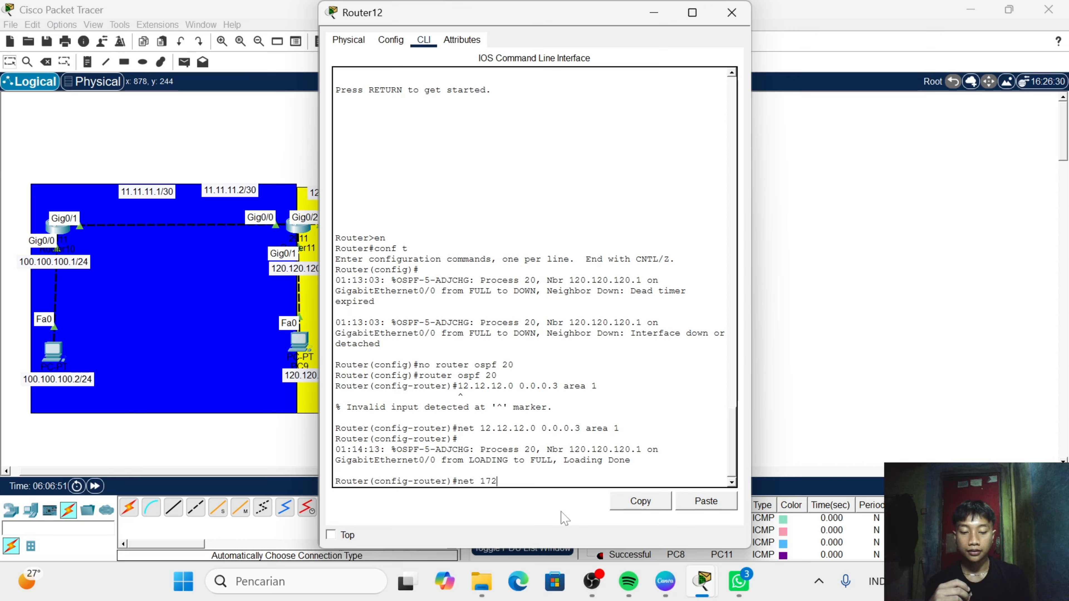
text(.17.16.0)
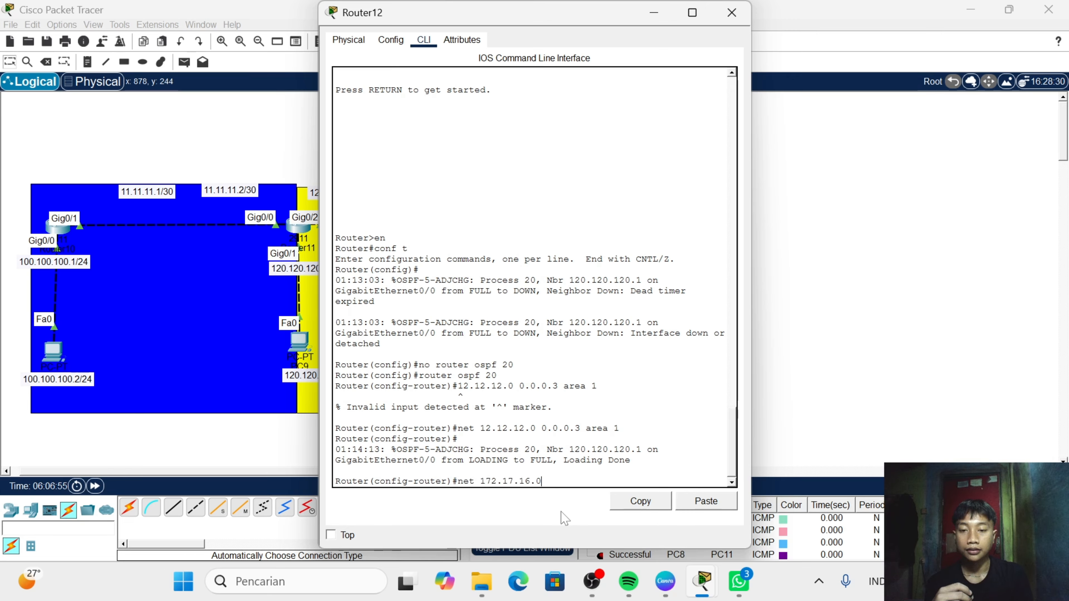
text( 0.0)
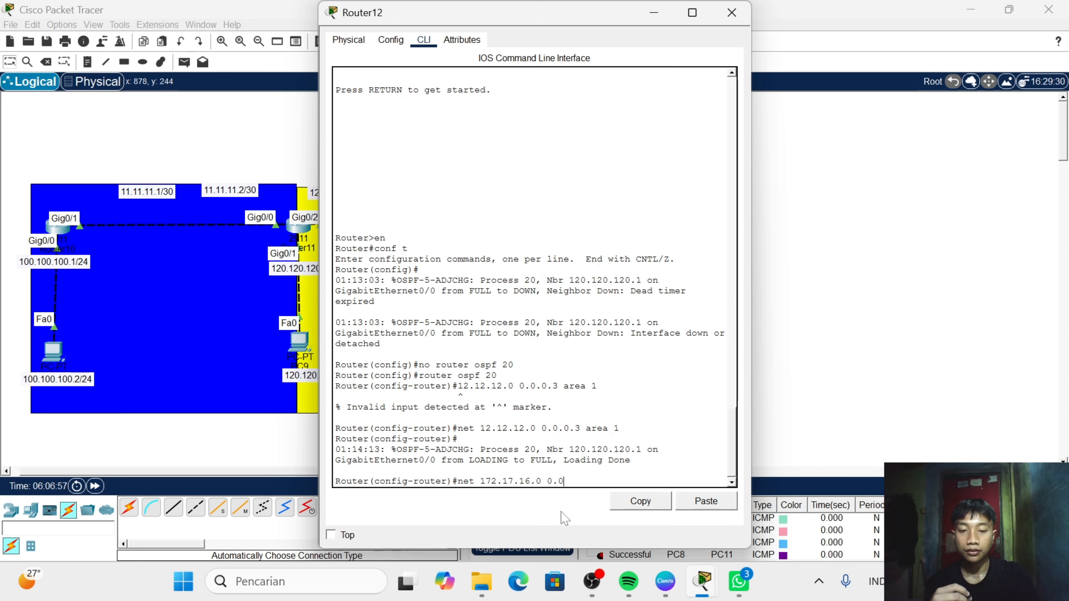
text(.0.2)
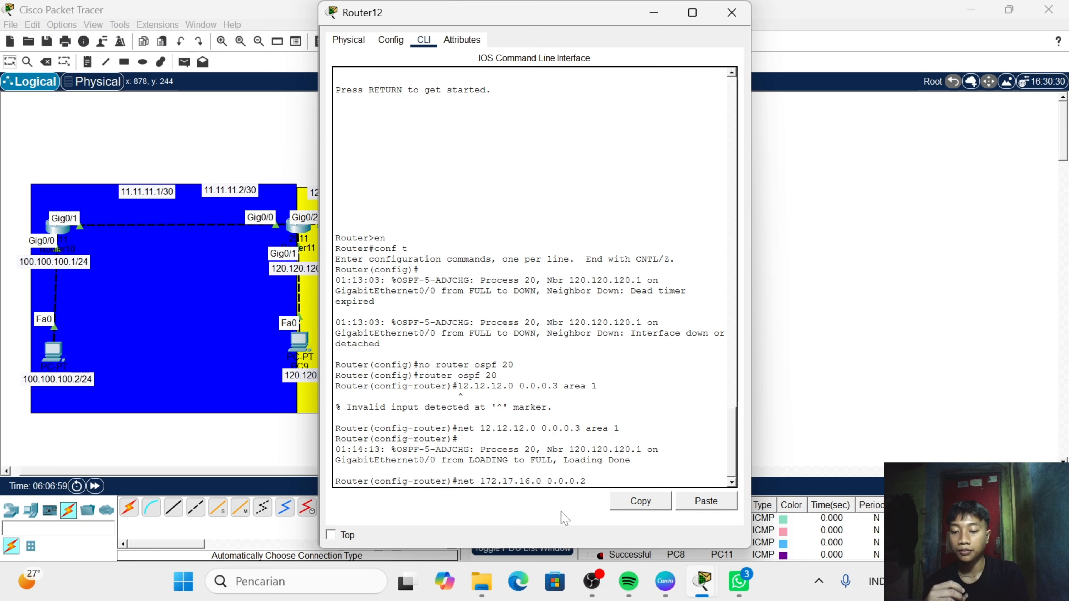
text(55)
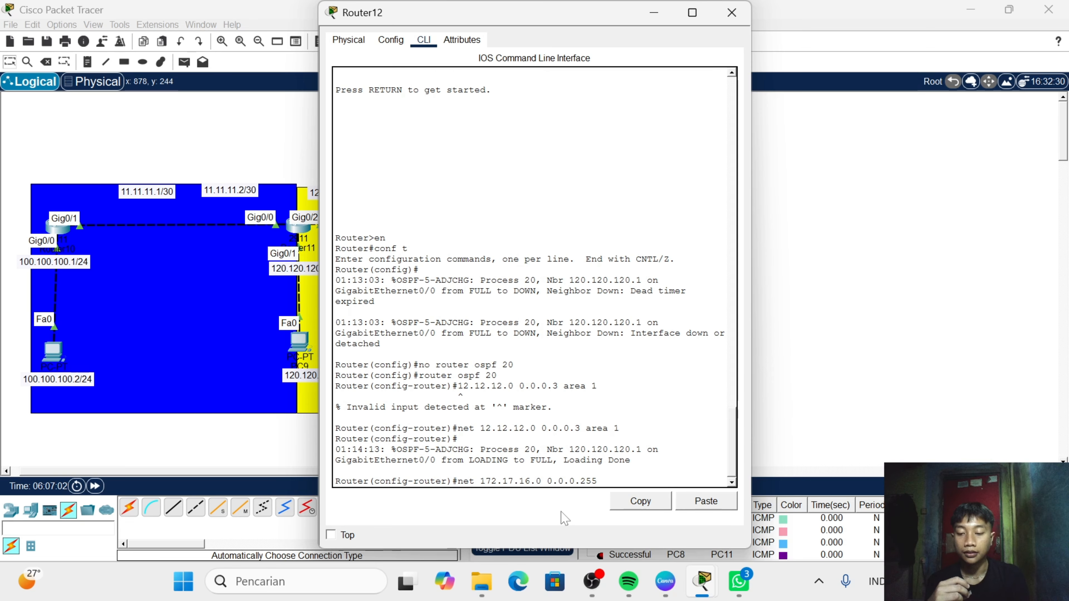
text( area 1)
key(Return)
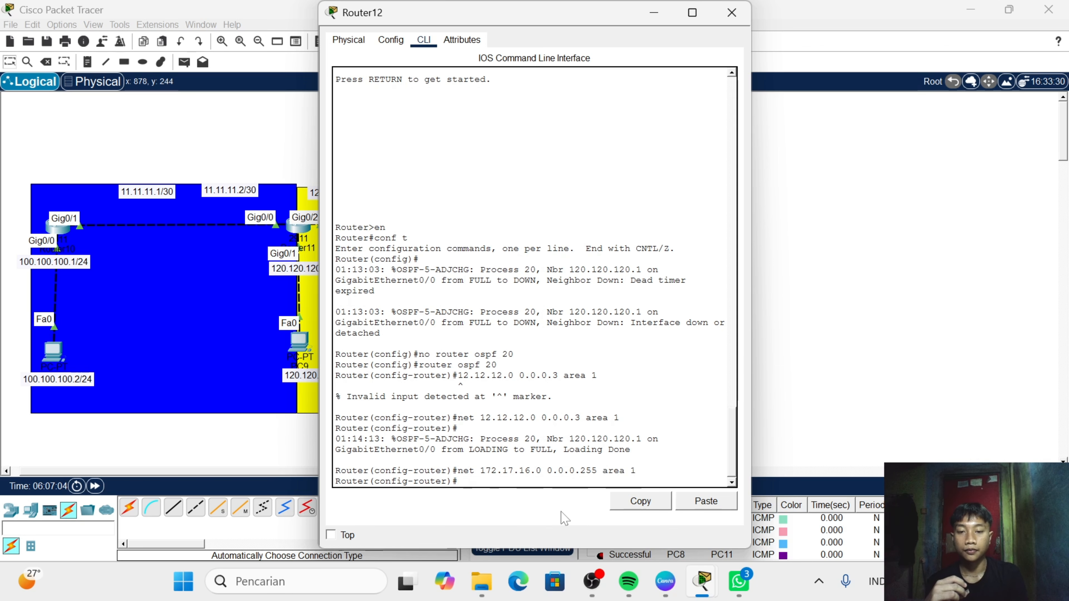
- Advertise the 172.16.15.0 network in area 1 on Router12 with "net 172.16.15.0 0.0.0.255 area 1"
text(net )
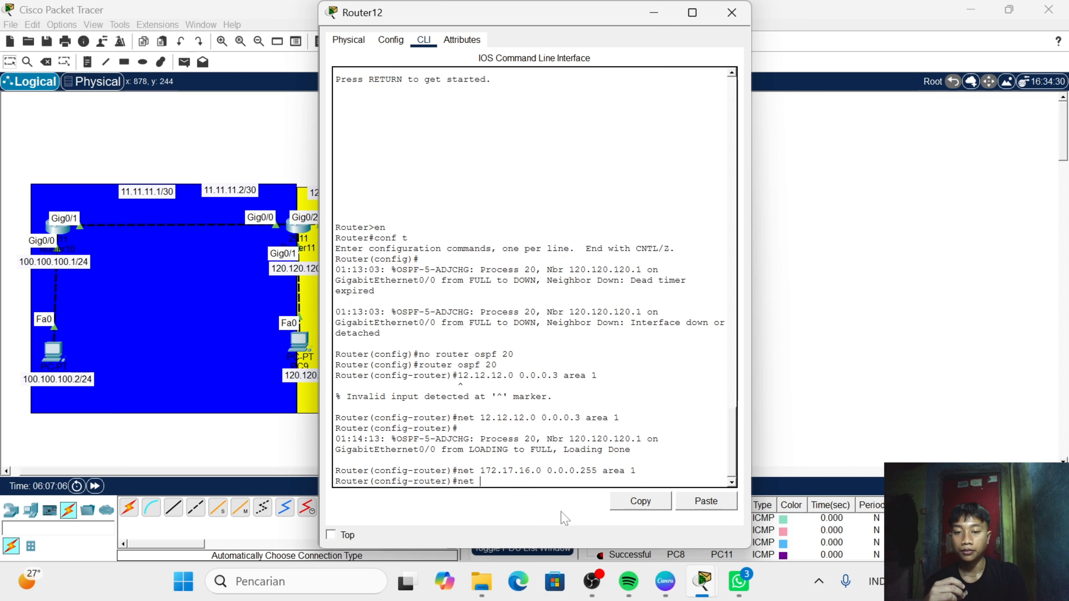
text(172.16.)
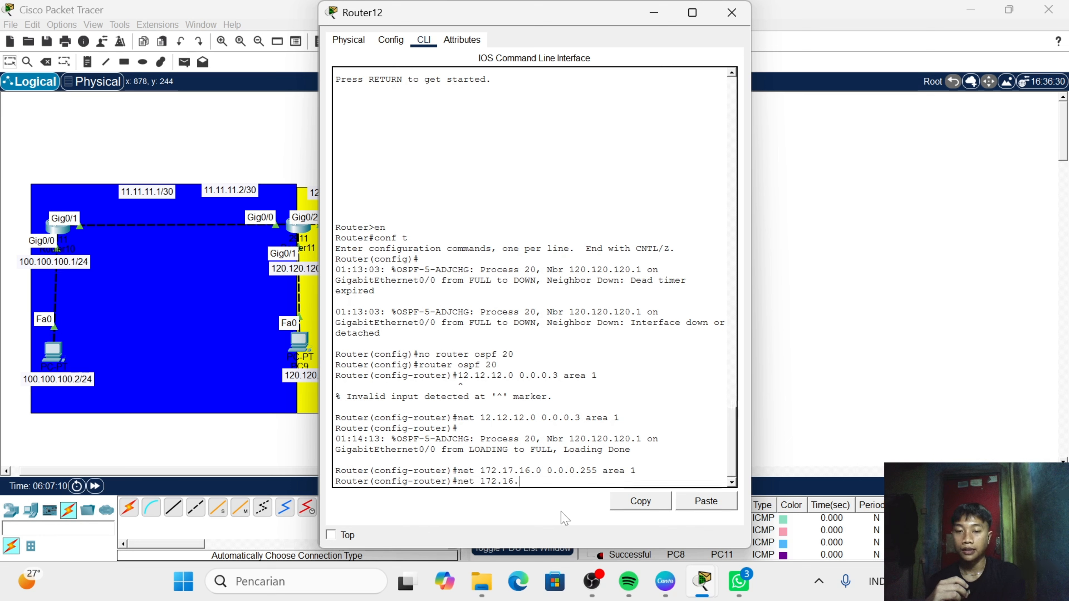
text(15.)
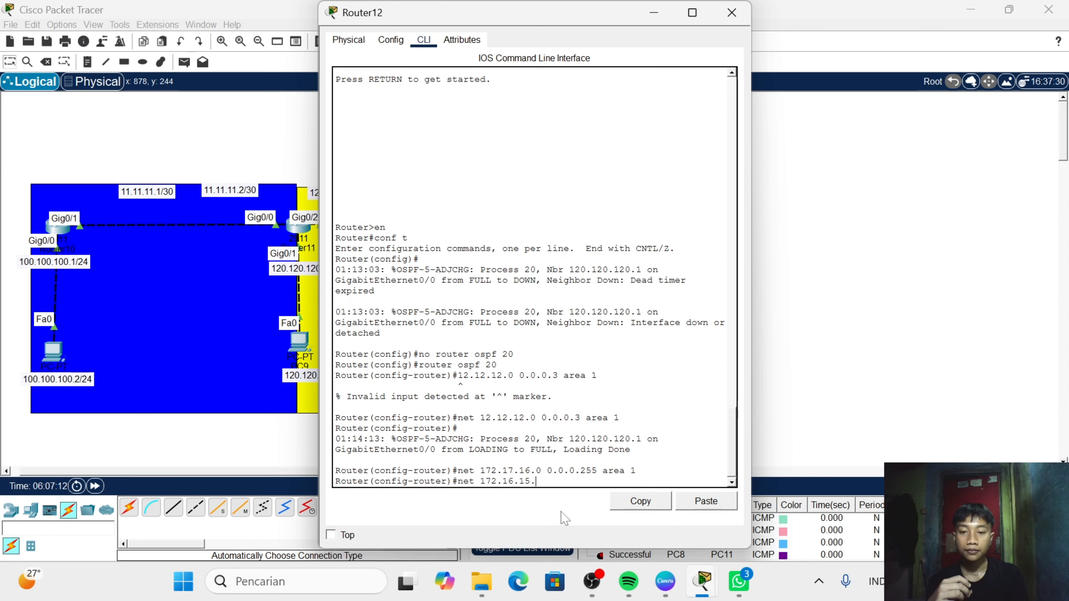
text(0 0.0.)
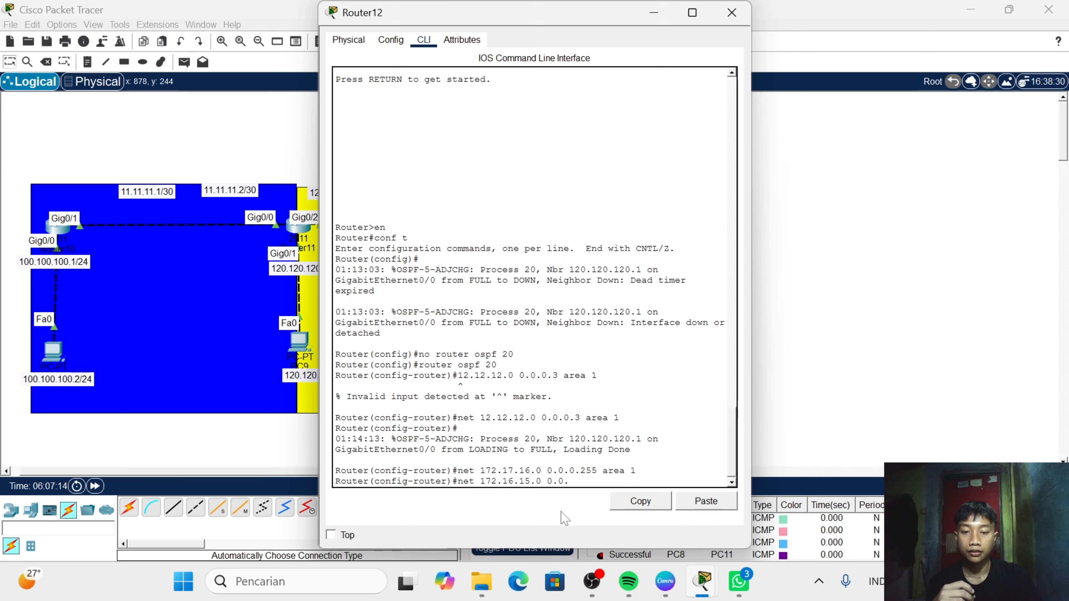
text(0.255 )
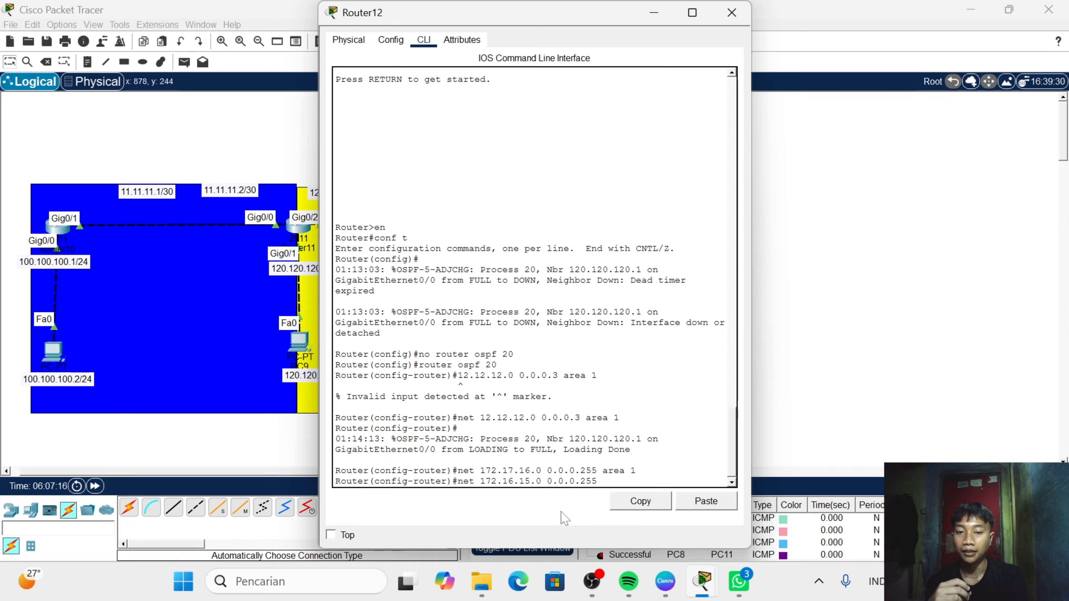
text(are)
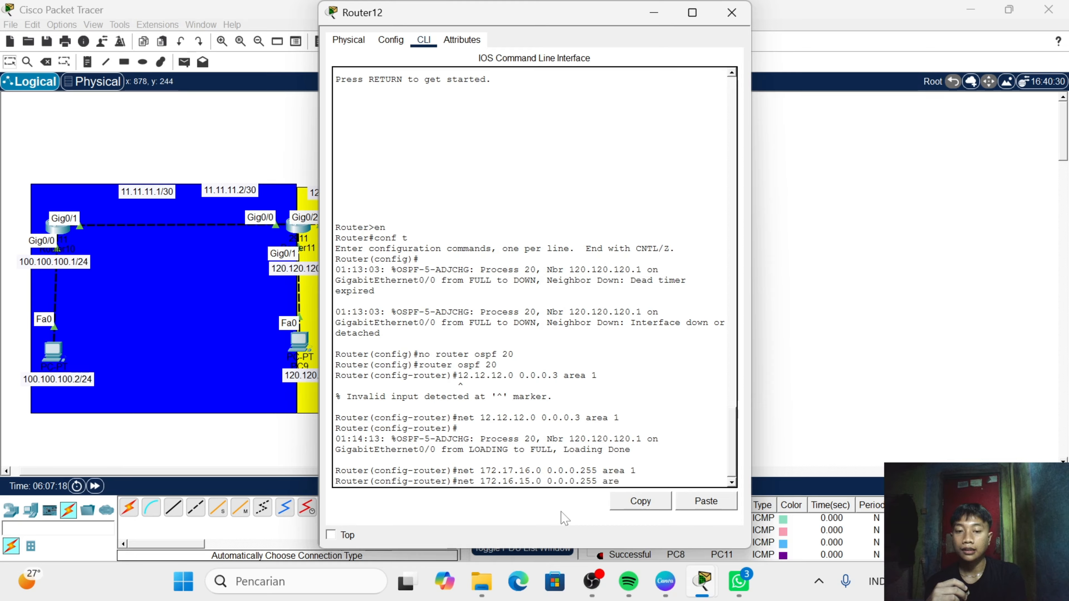
text(a 1)
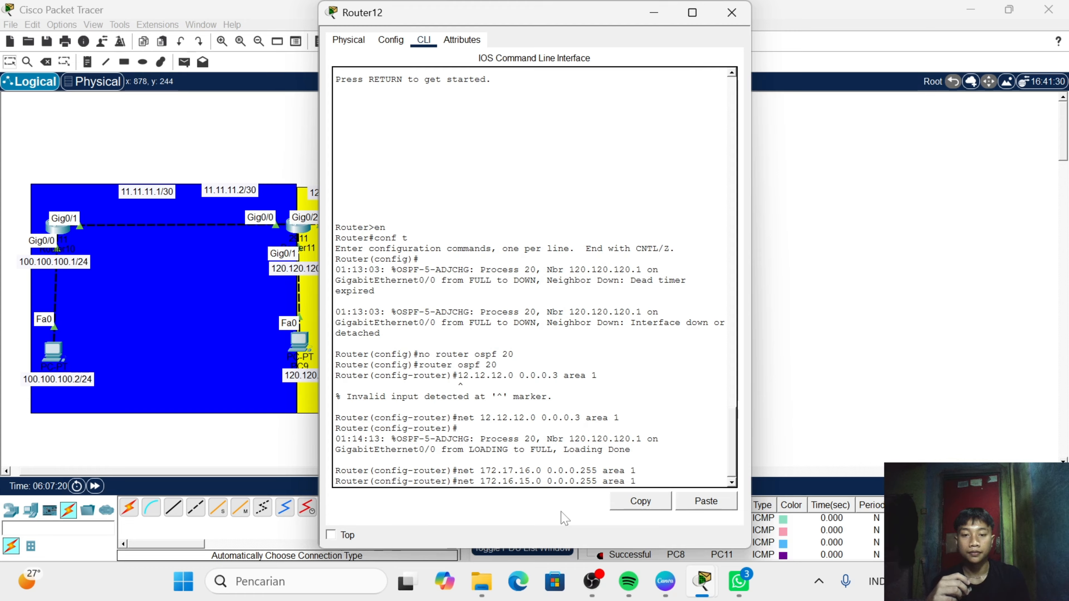
key(Return)
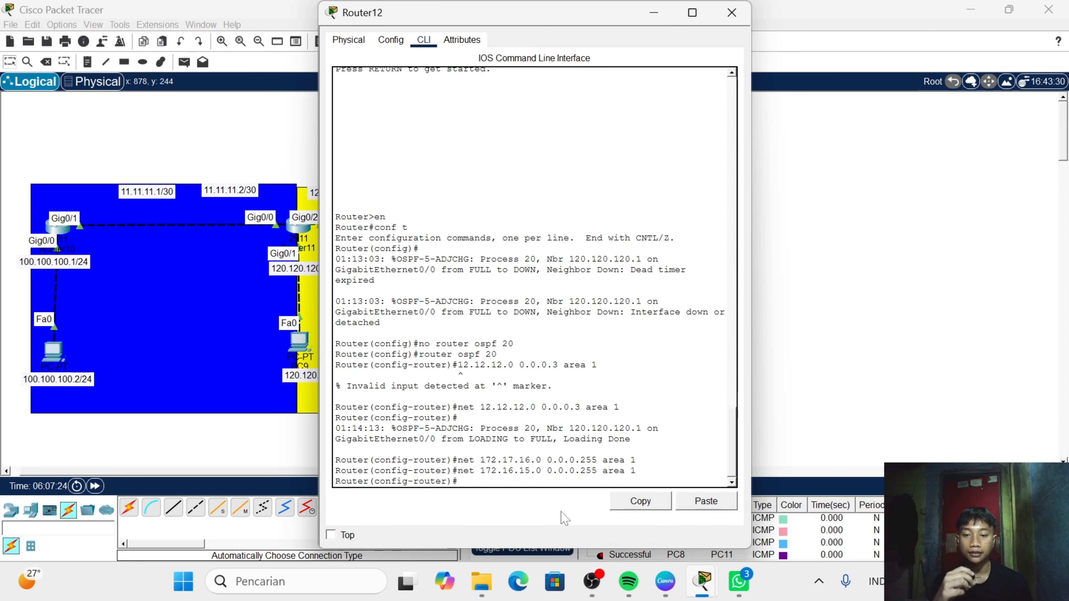
- Display Router12's routing table with "do show ip rou" and highlight the "OSPF inter area" entry in the codes legend
text(dom)
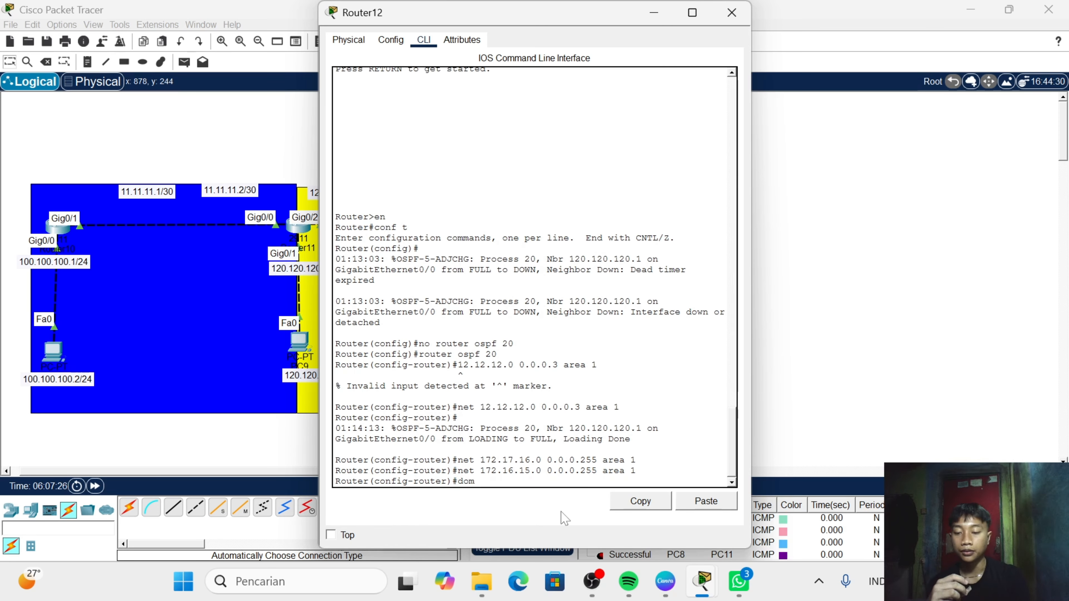
key(BackSpace)
text(sho)
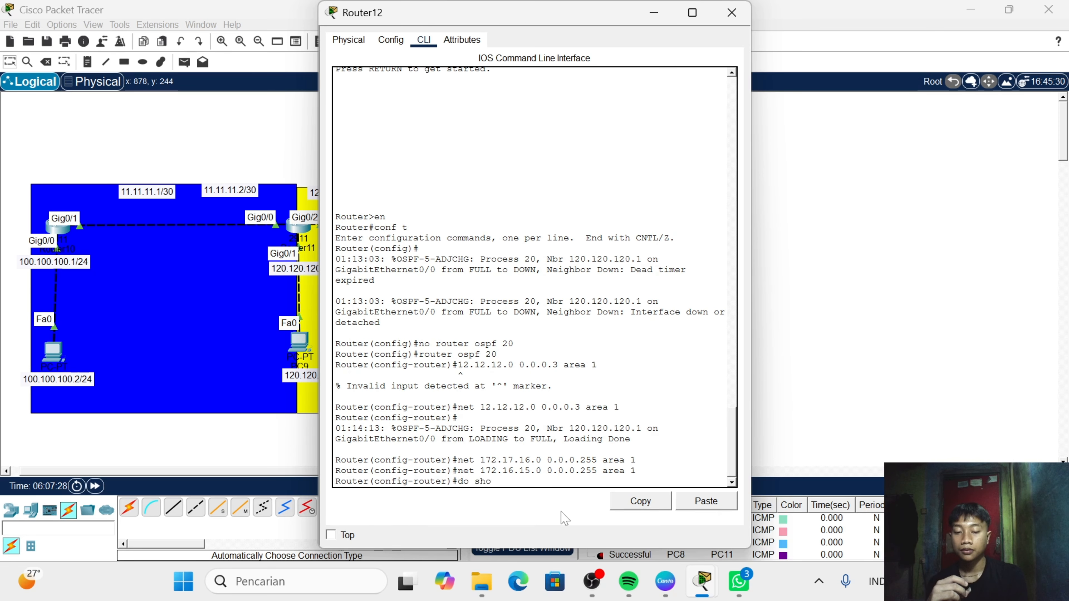
text(w i[)
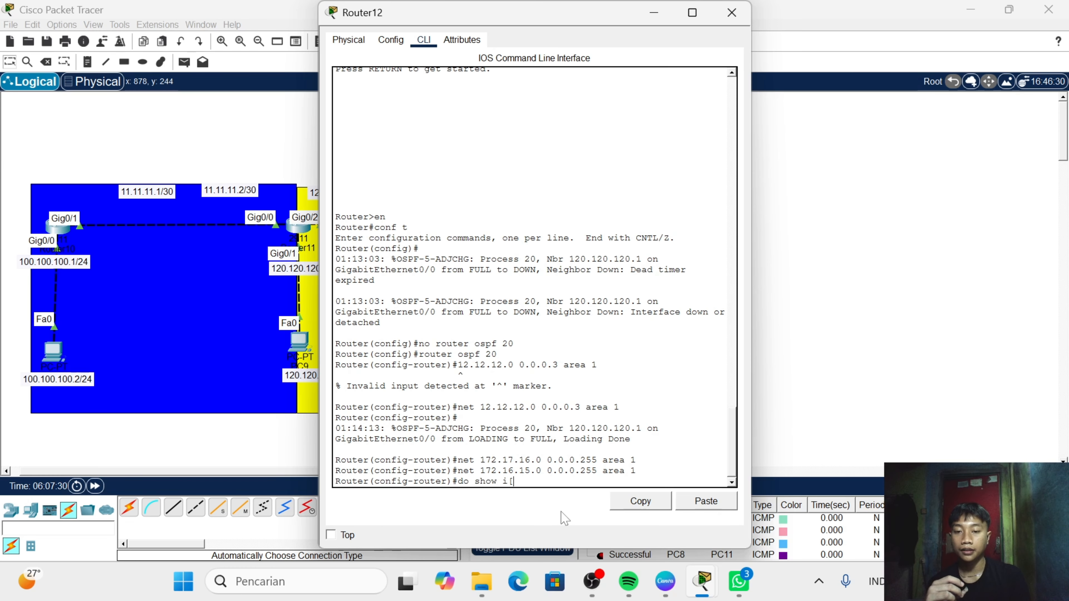
text(p rou)
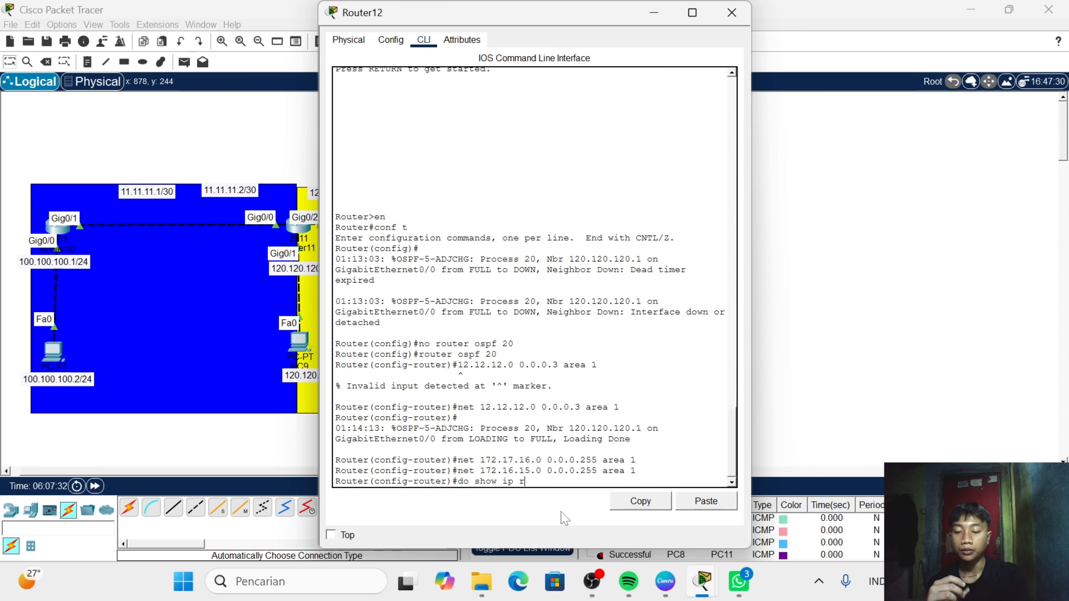
key(Return)
key(Return)
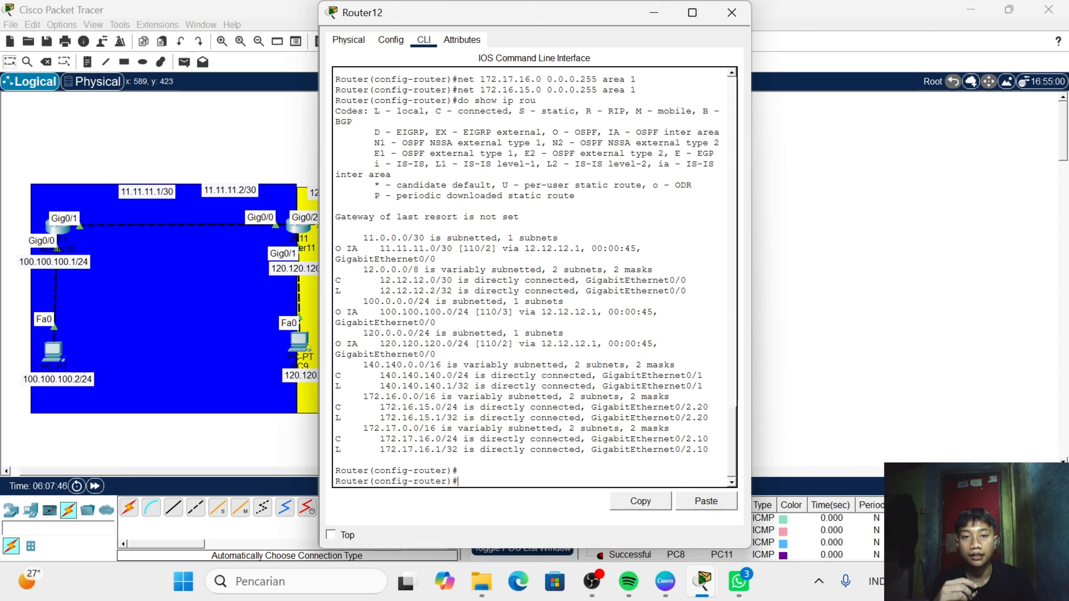
drag(635, 132, 720, 132)
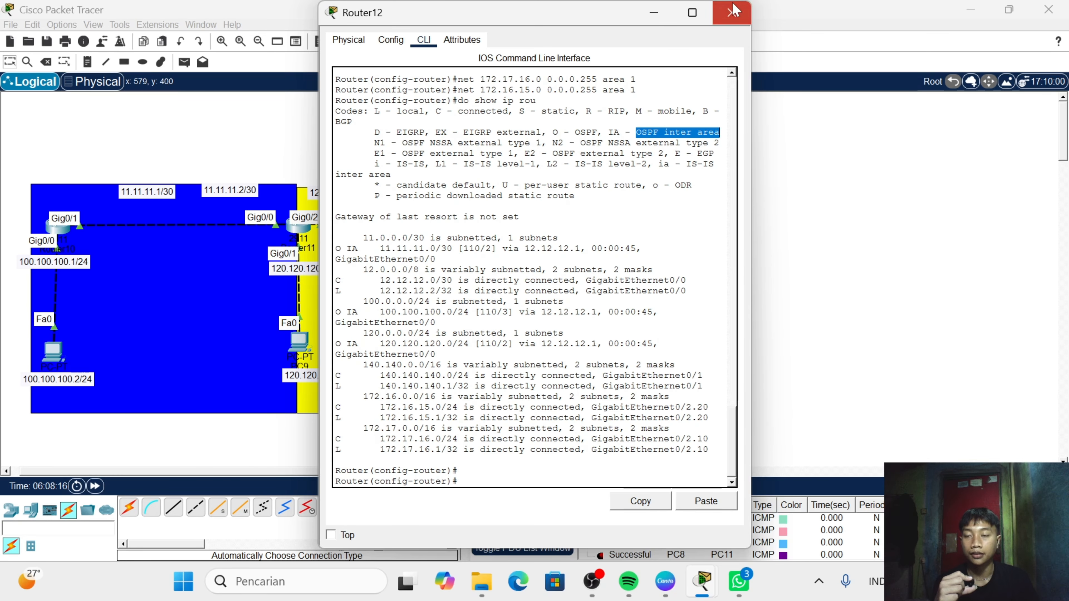
click(732, 12)
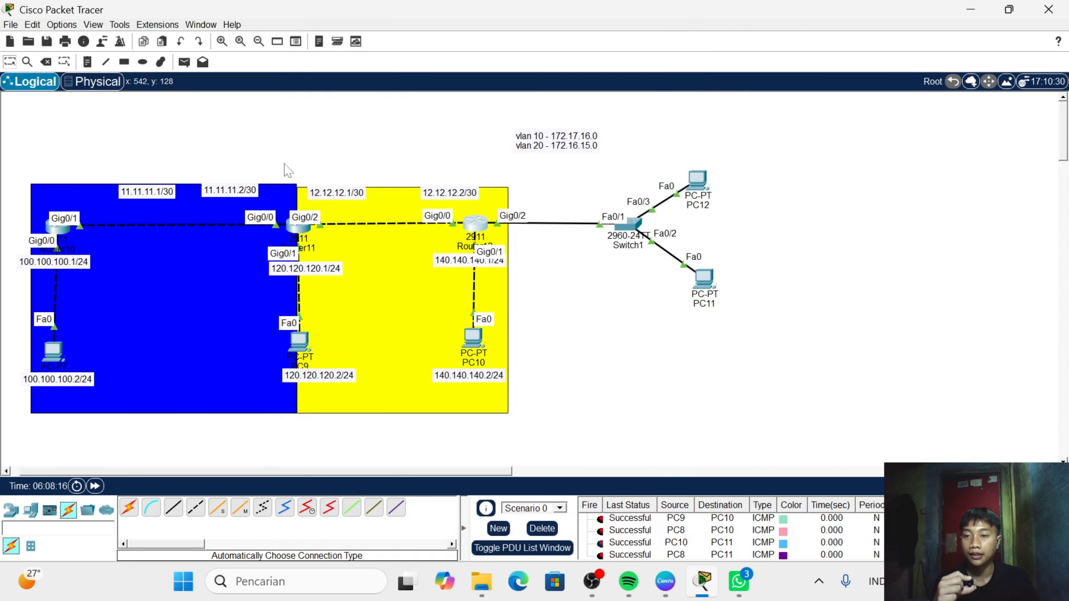
- Enter privileged mode on Router10 and display its routing table with "show ip rou"
click(64, 229)
key(Return)
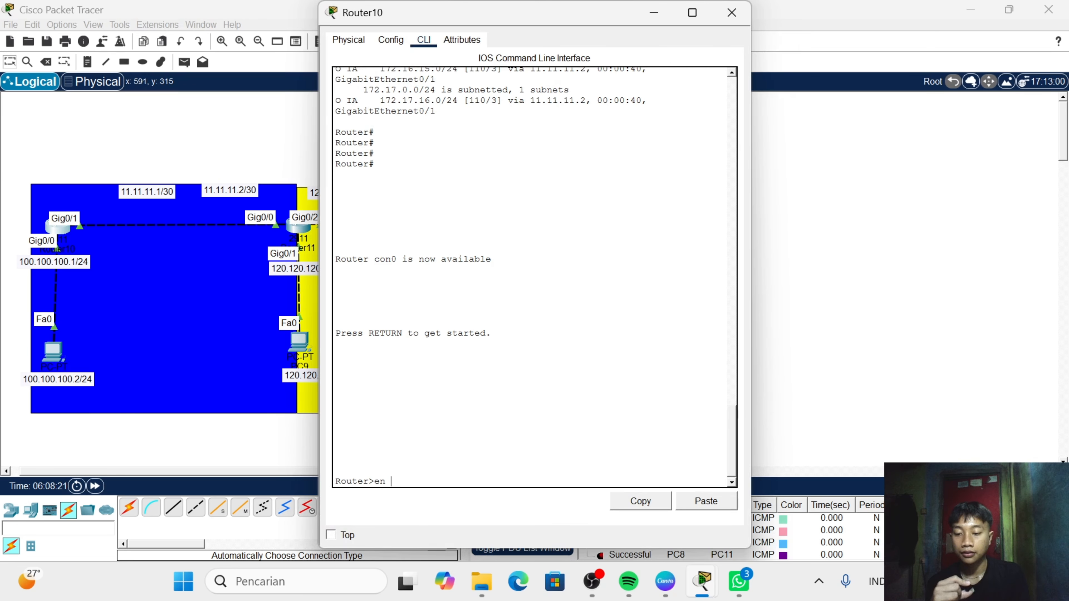
text(en)
key(Return)
text(show )
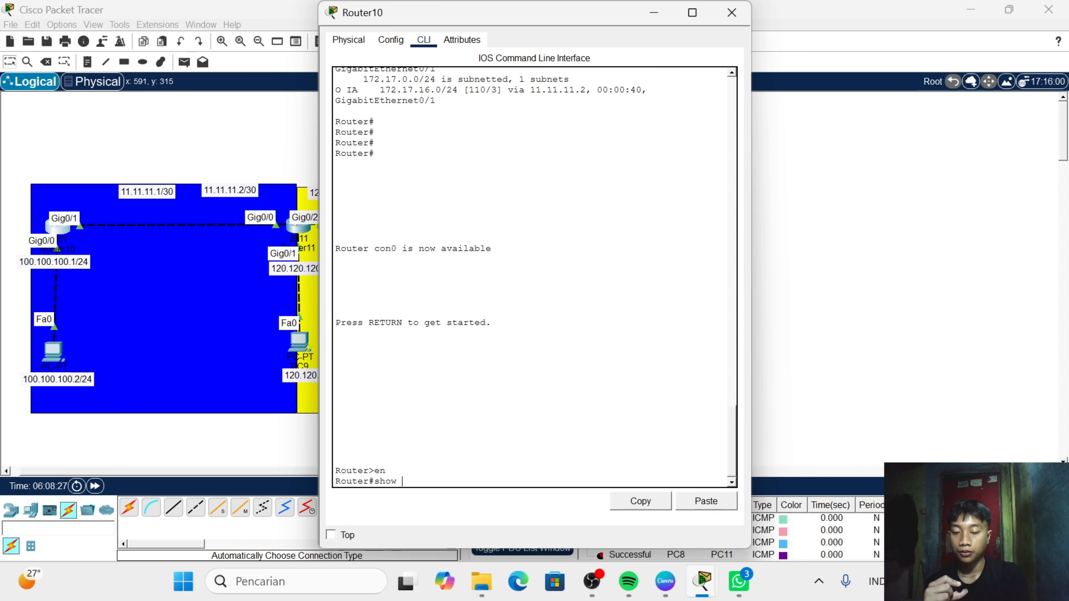
text(ip rou)
key(Return)
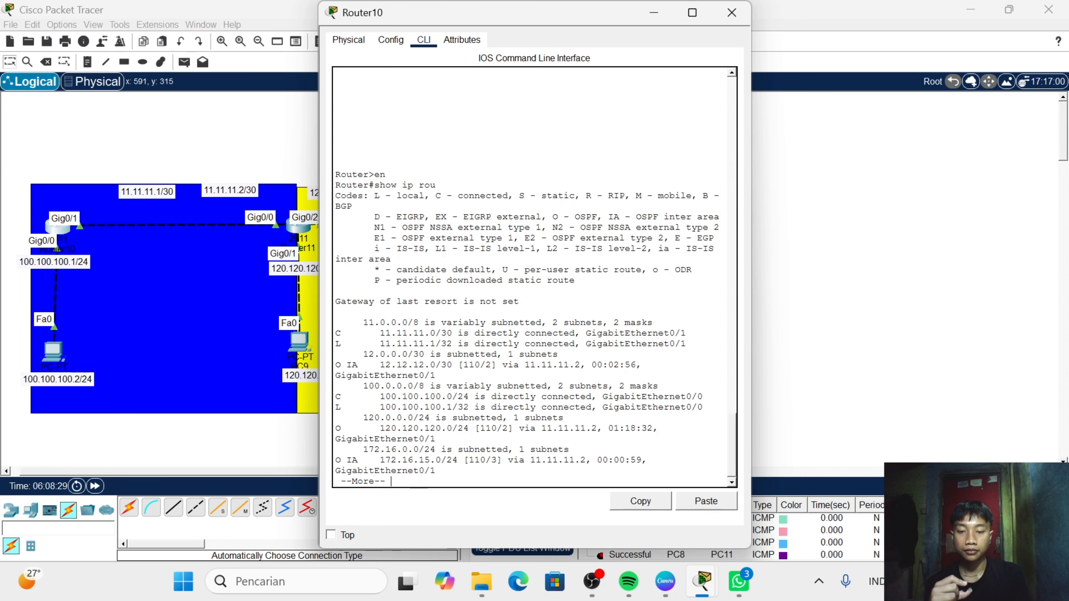
- Page through the rest of Router10's routing table and examine which OSPF routes are marked inter-area
key(Return)
key(Return)
key(Return)
key(Return)
key(Return)
key(Return)
key(Return)
key(Return)
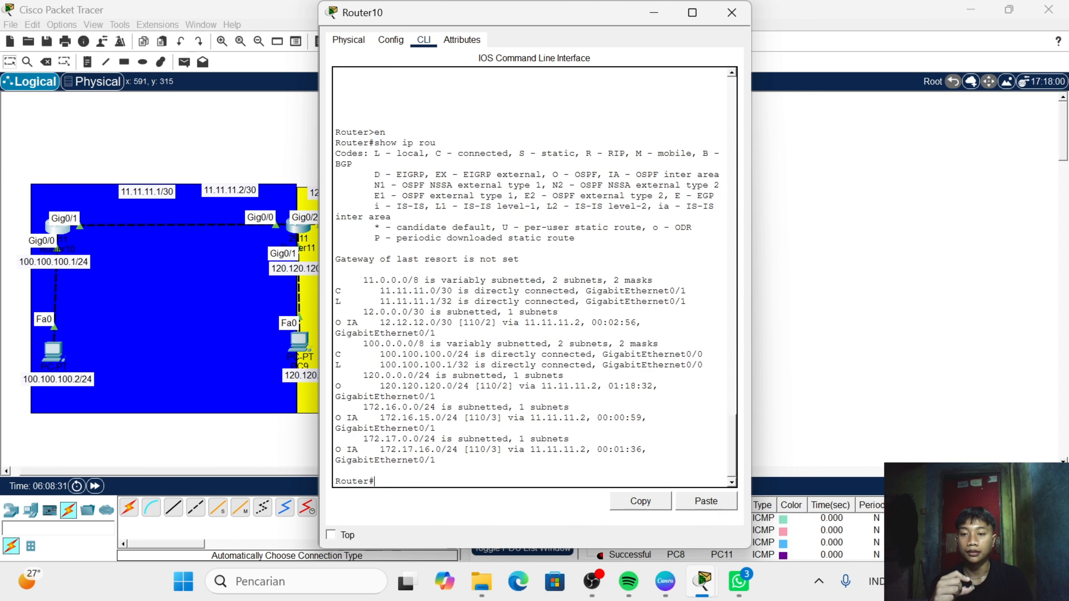
key(Return)
key(Return)
key(Return)
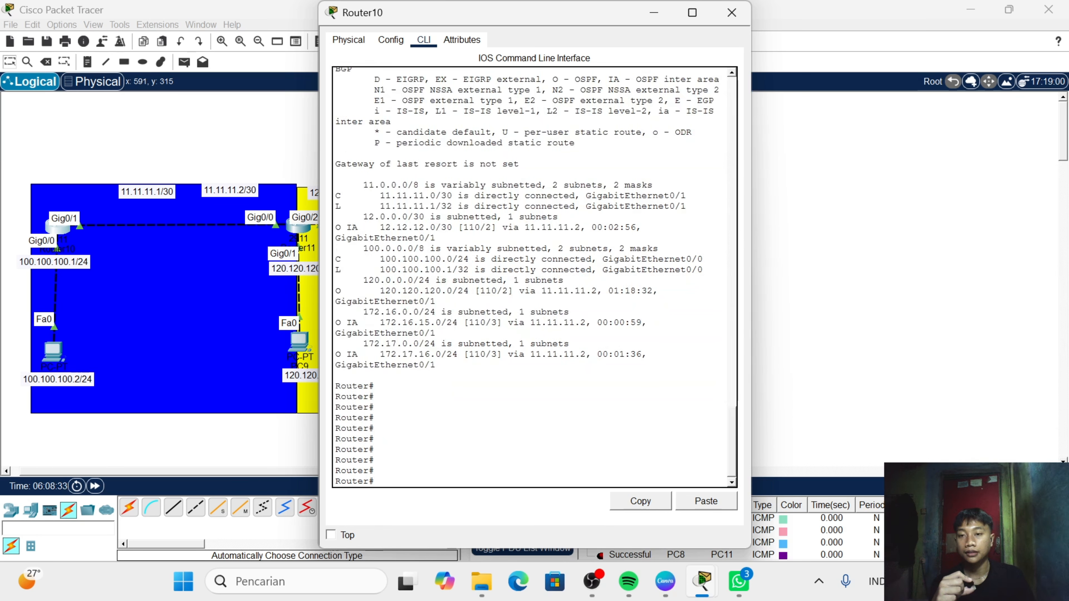
scroll(533, 276, up, 2)
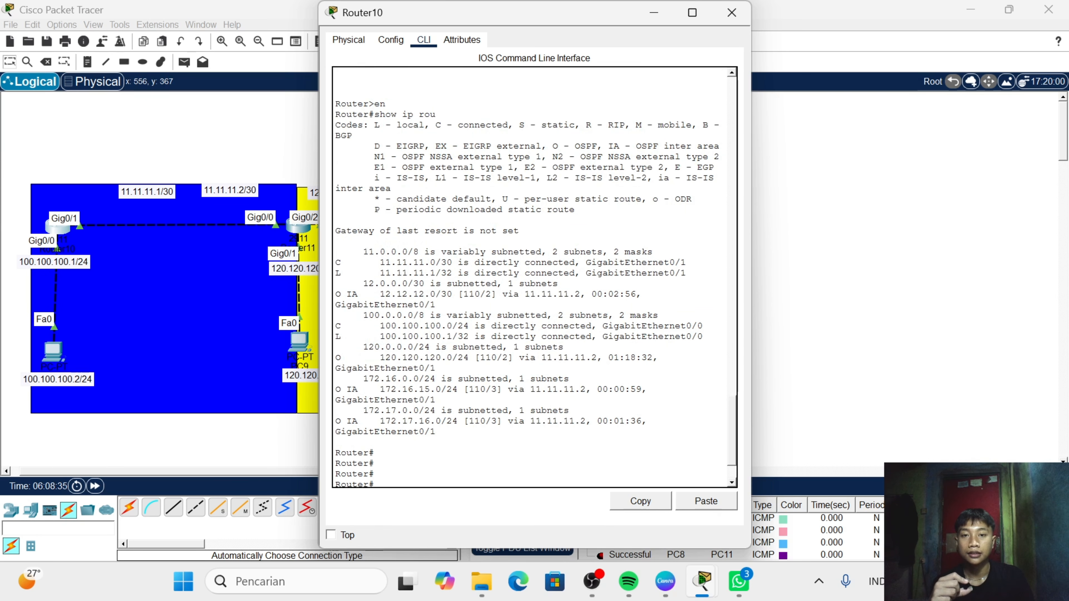
scroll(532, 276, down, 2)
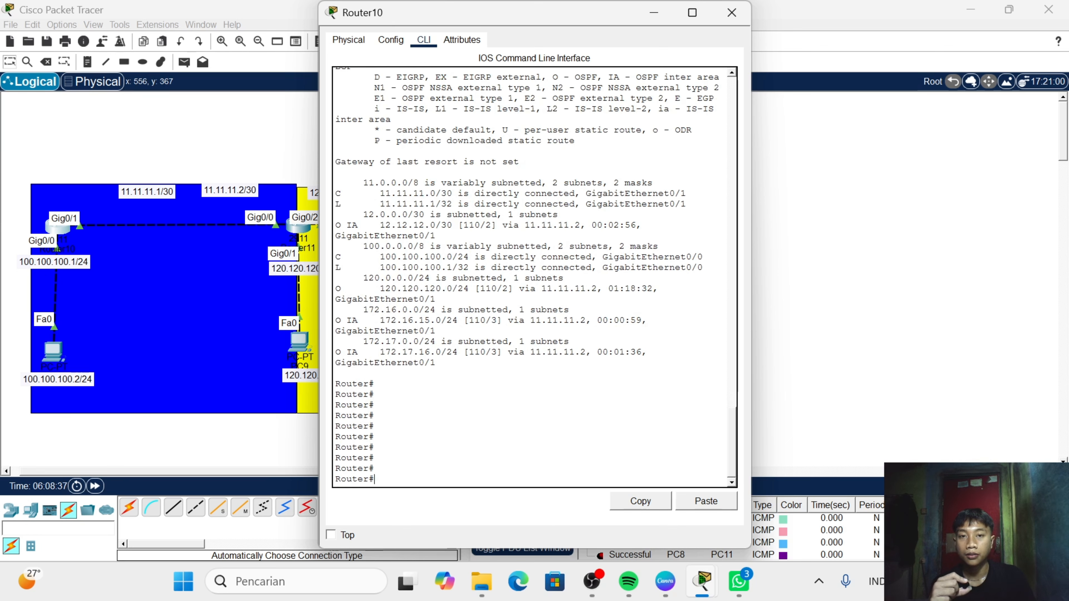
scroll(532, 276, up, 1)
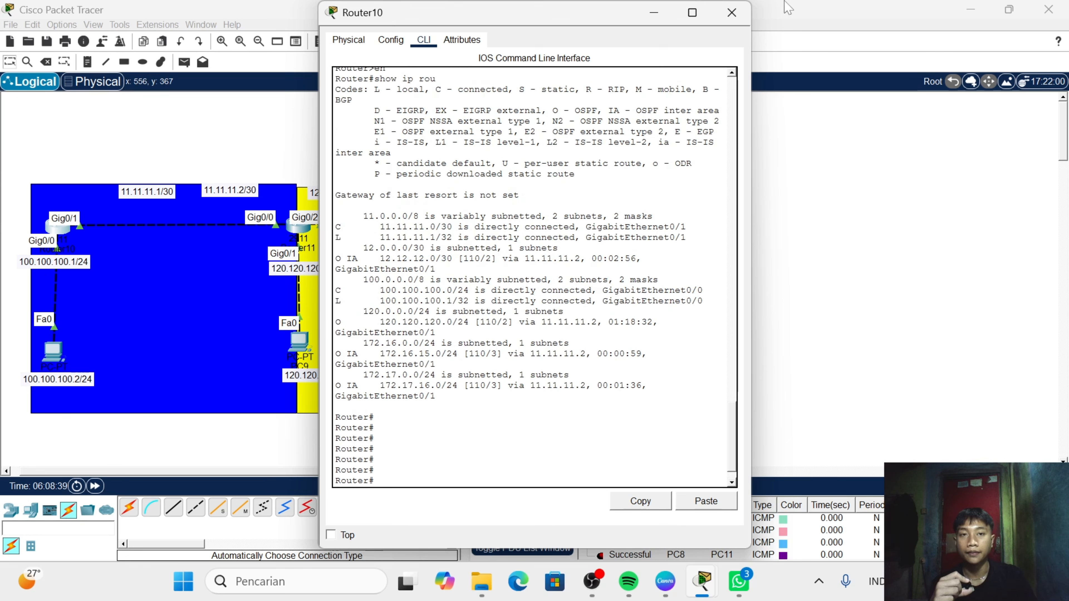
click(732, 12)
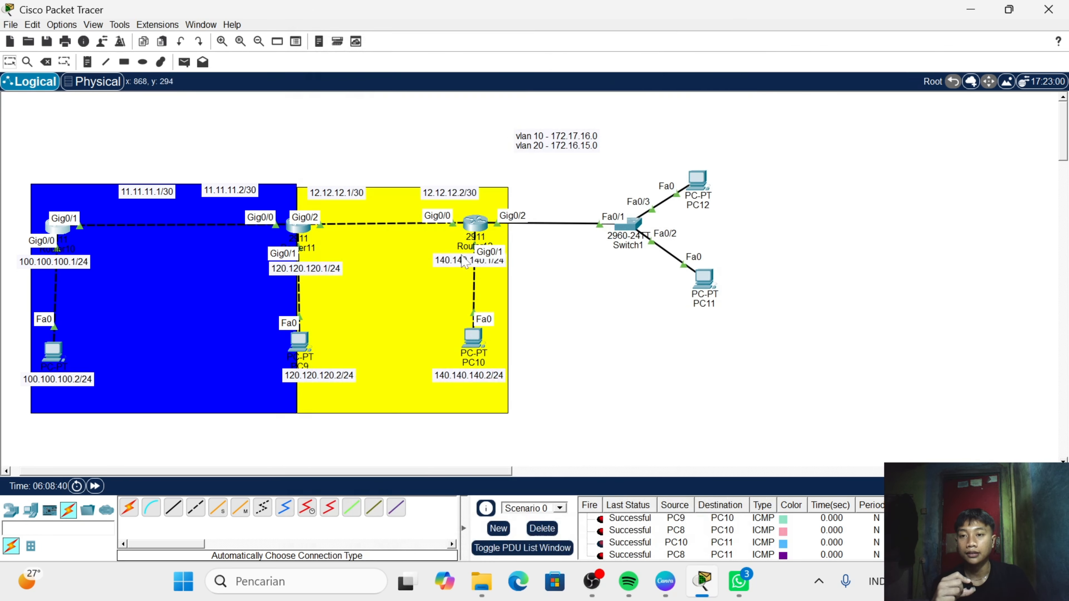
- Display Router11's full routing table with "do show ip rou" and examine its OSPF routes
click(298, 231)
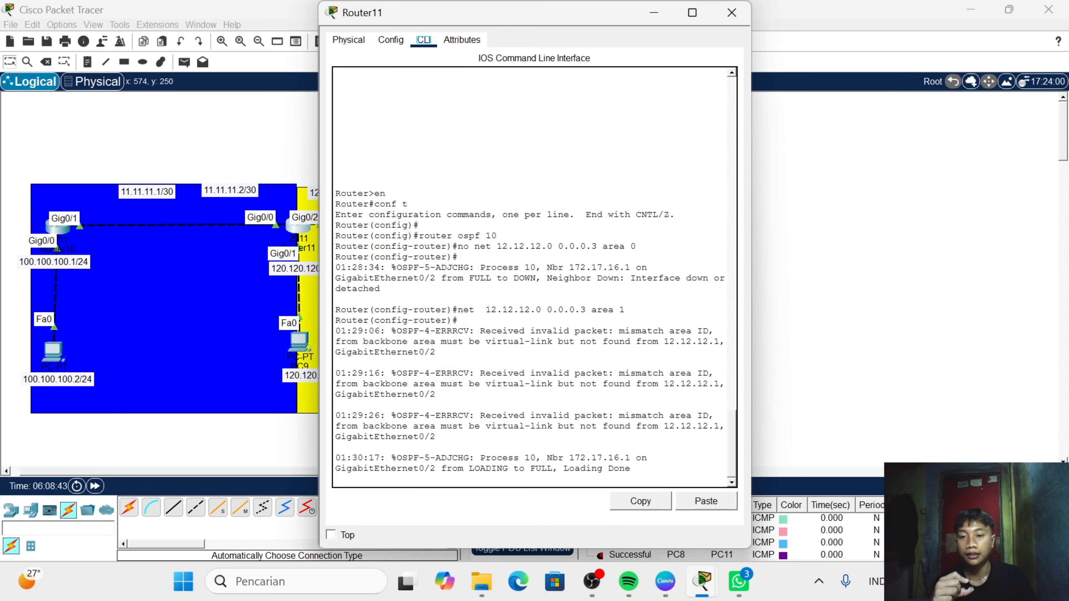
key(Return)
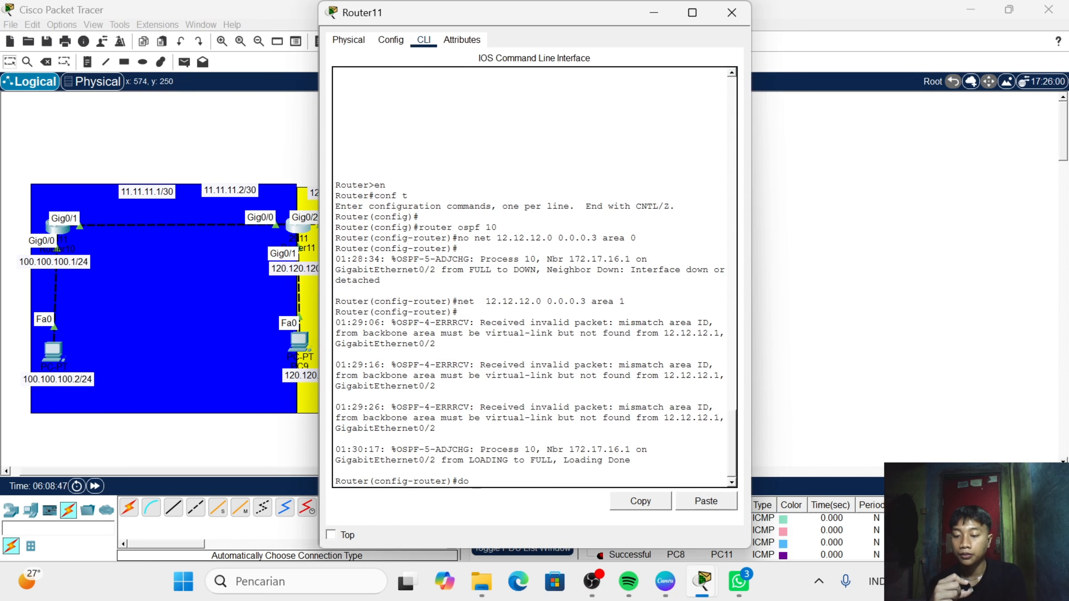
text(do show ip rou)
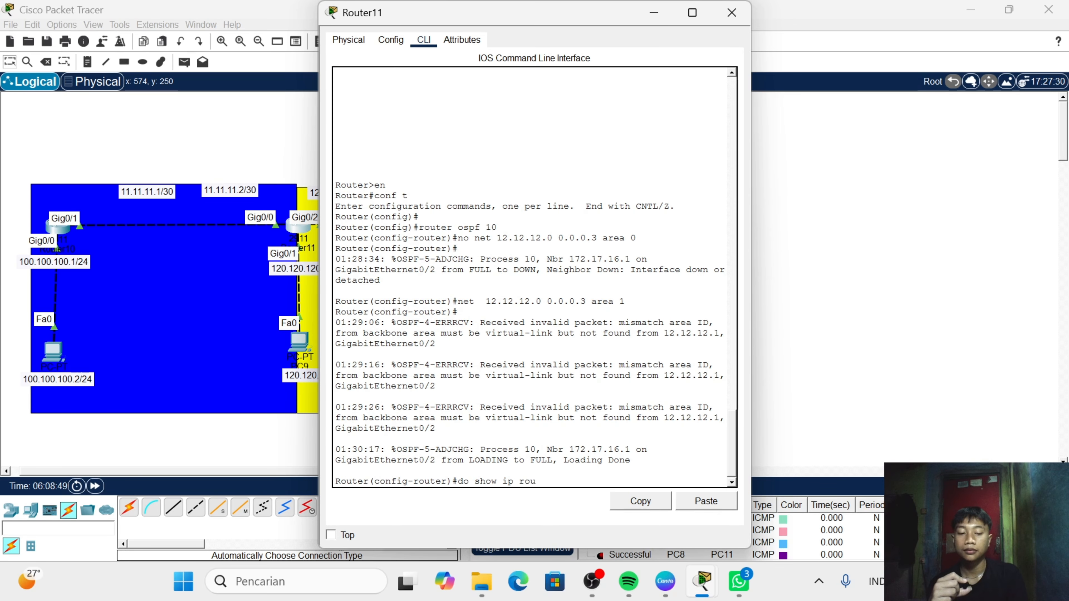
key(Return)
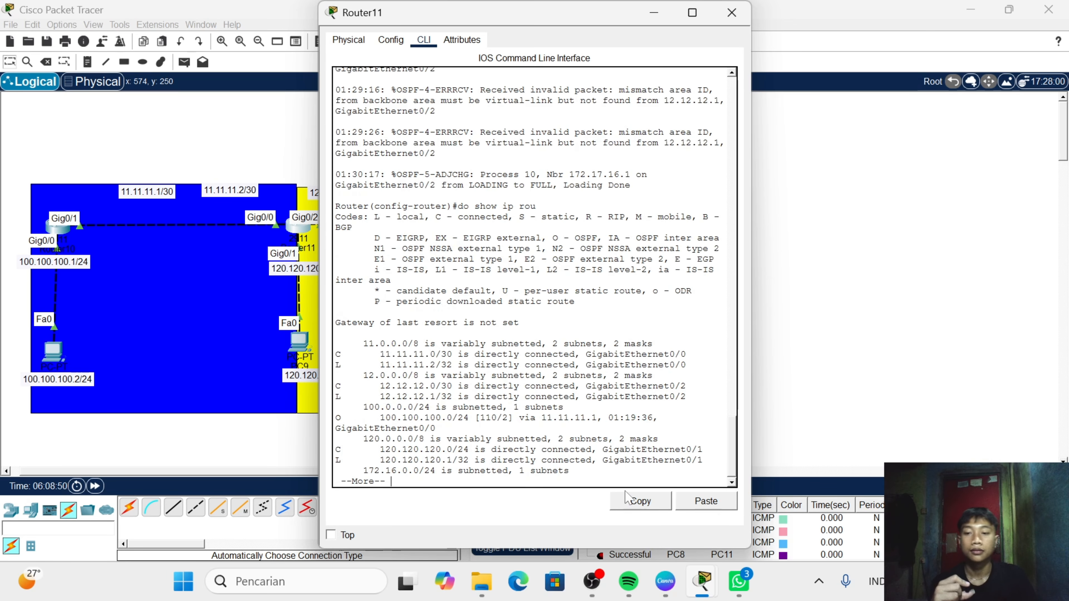
key(Return)
key(Return)
key(Return)
key(Return)
key(Return)
key(Return)
key(Return)
key(Return)
key(Return)
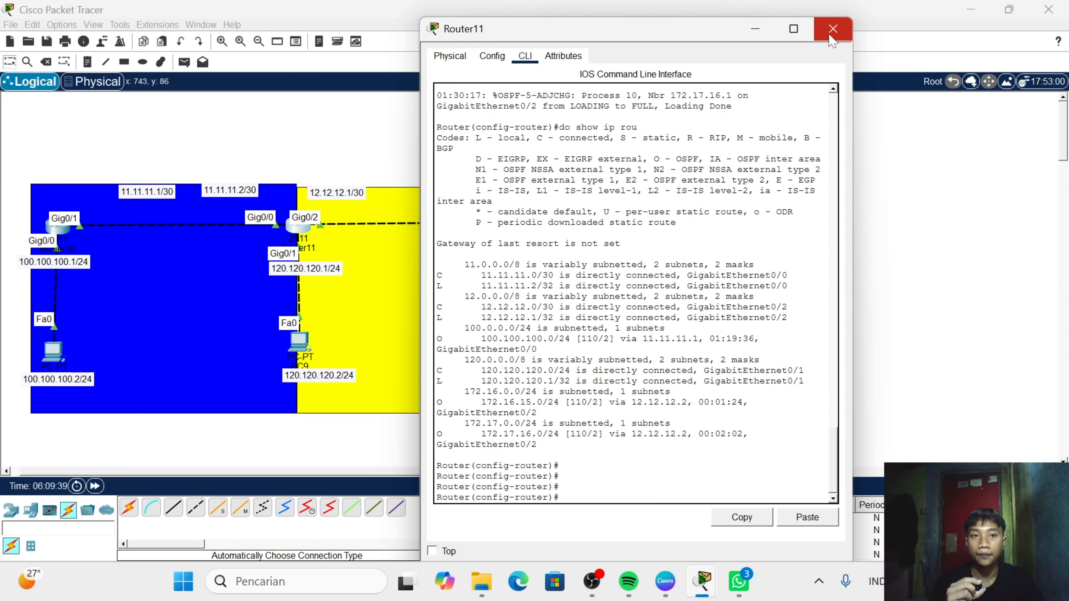
click(833, 28)
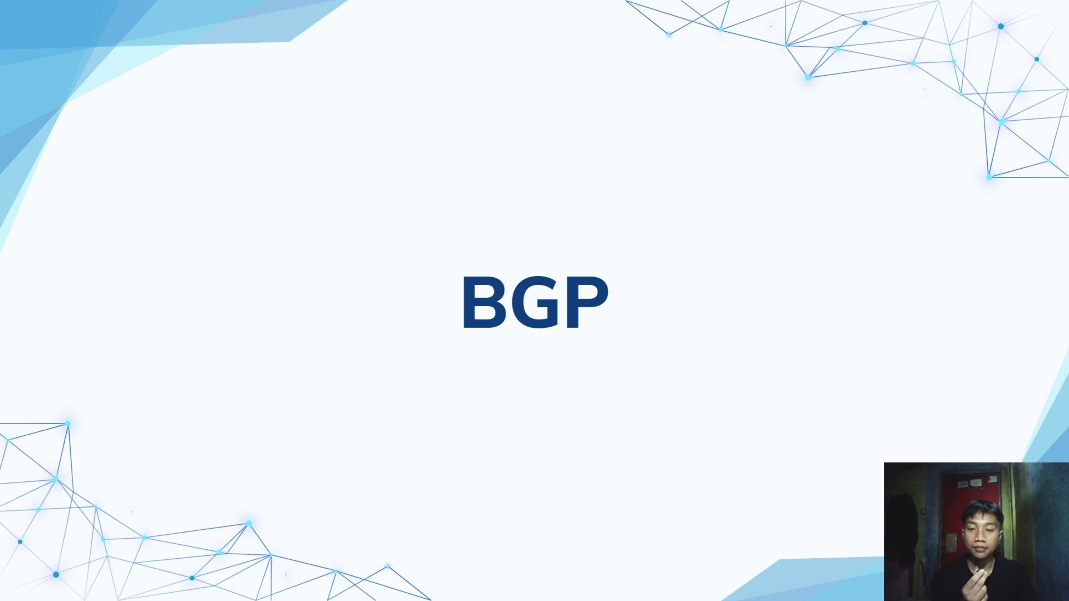
click(776, 359)
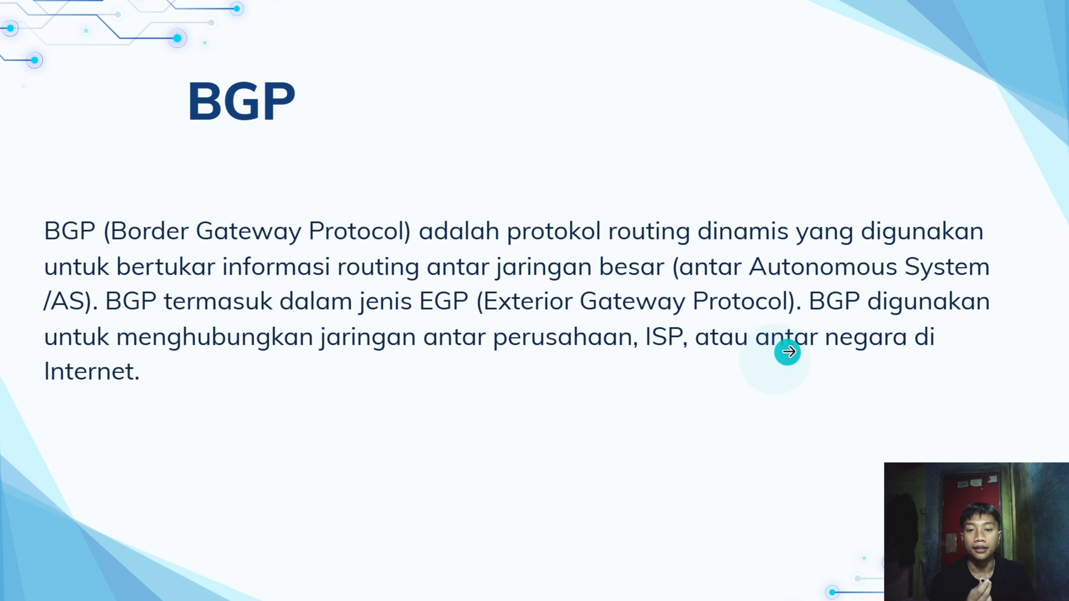
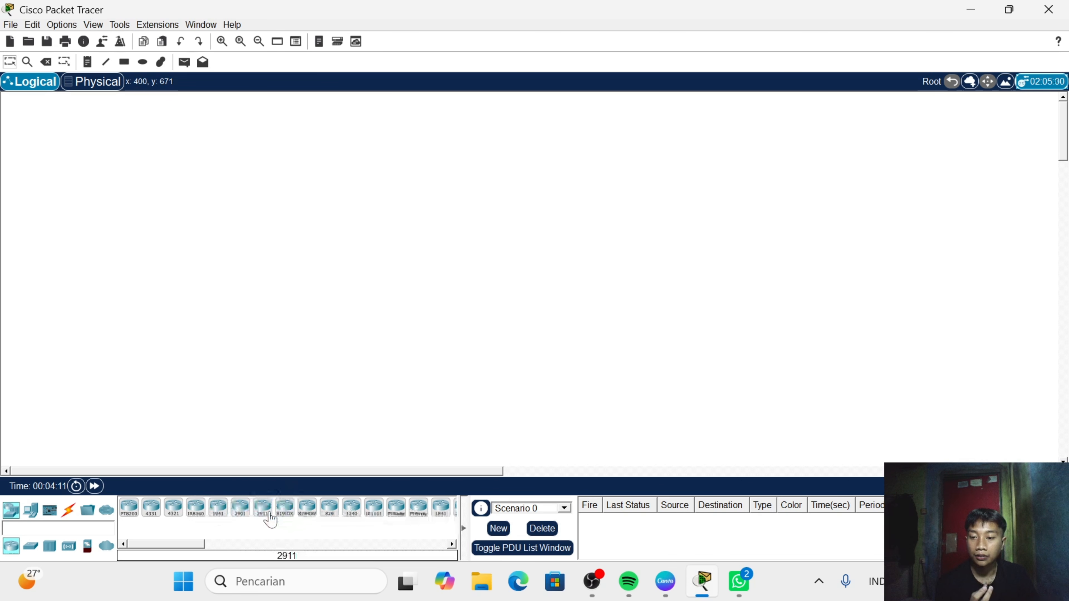
- Place two 2911 routers side by side in the upper part of the empty workspace
click(262, 509)
click(119, 209)
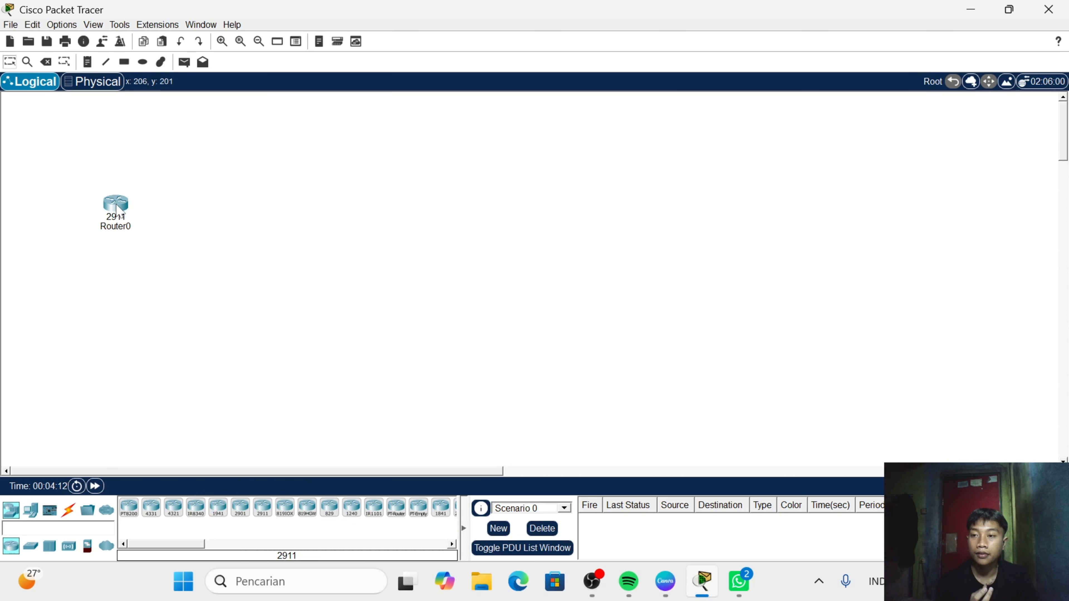
click(263, 508)
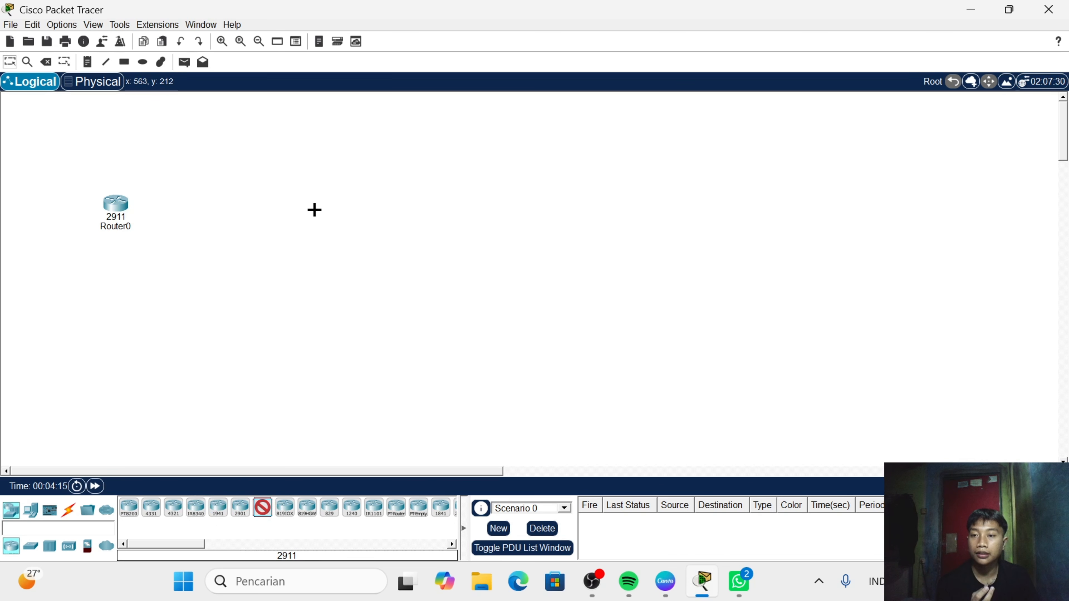
click(314, 211)
drag(318, 213, 316, 207)
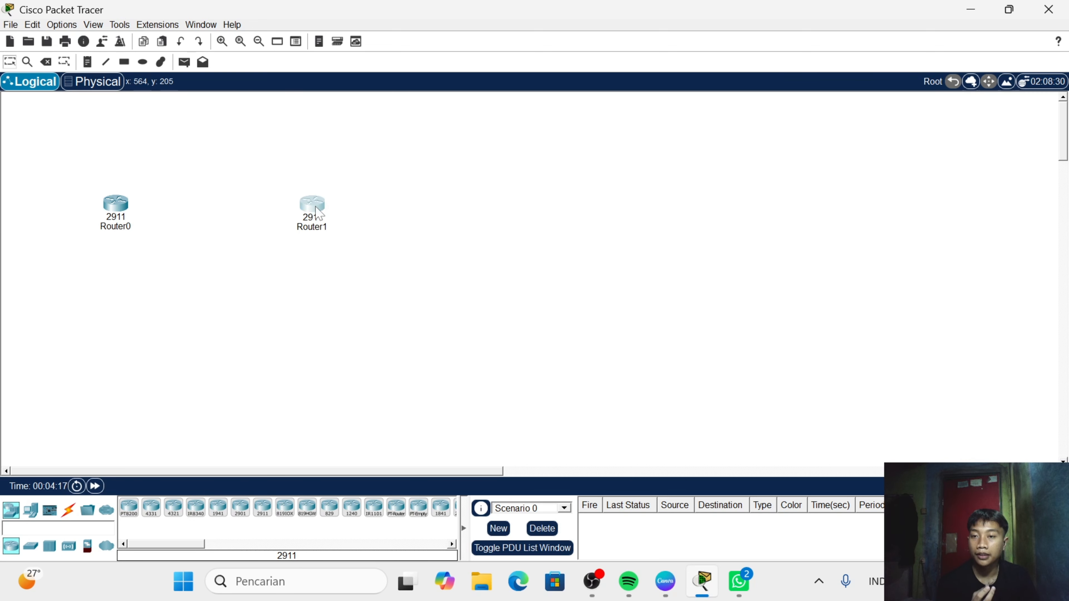
- Place two PCs in the workspace, one below each router
click(68, 510)
click(129, 508)
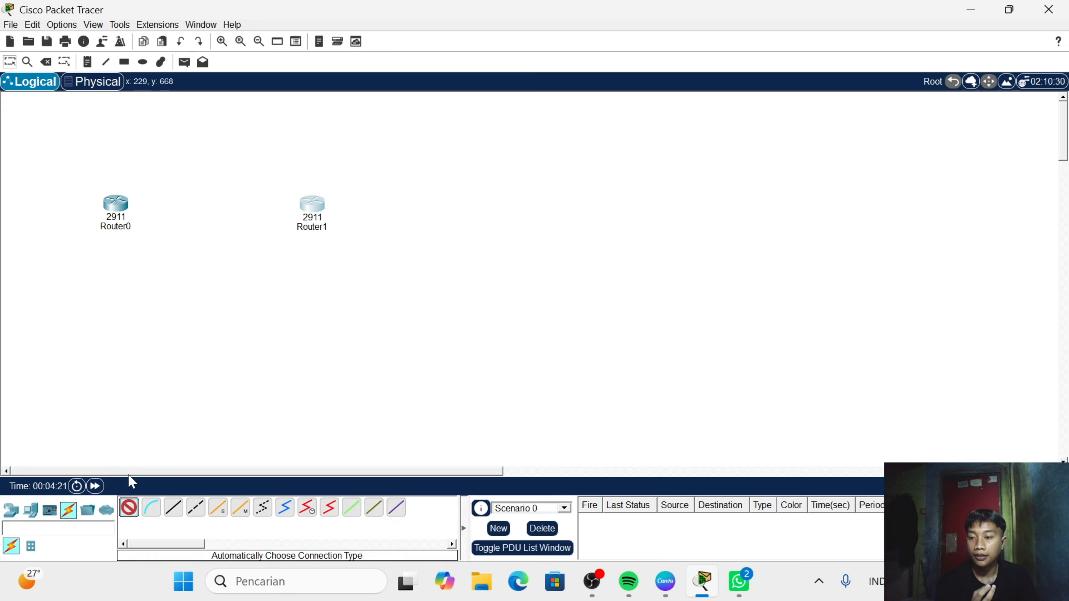
click(30, 510)
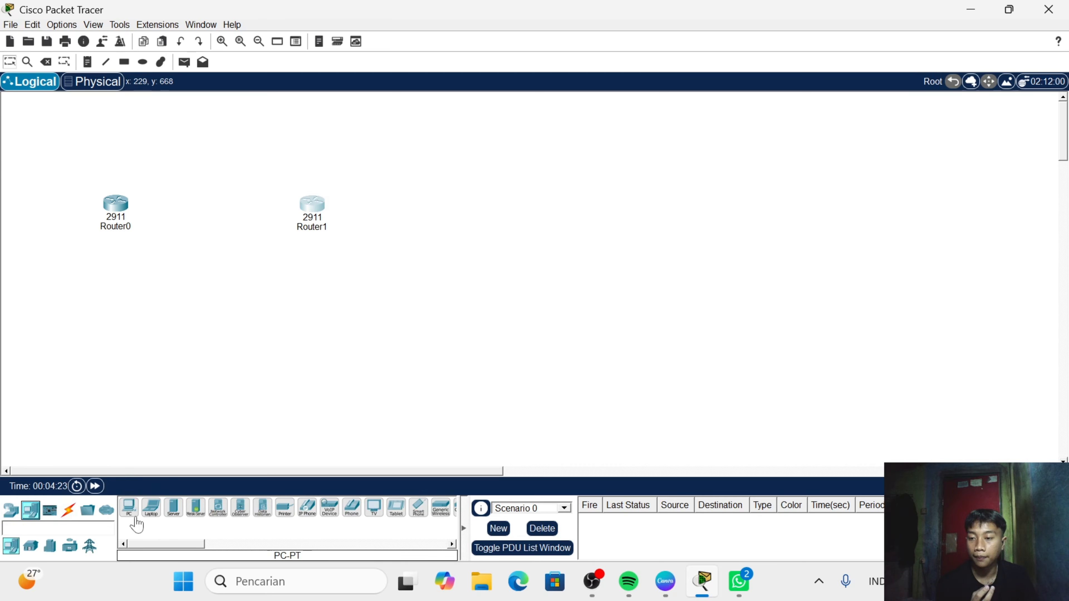
click(129, 507)
click(114, 393)
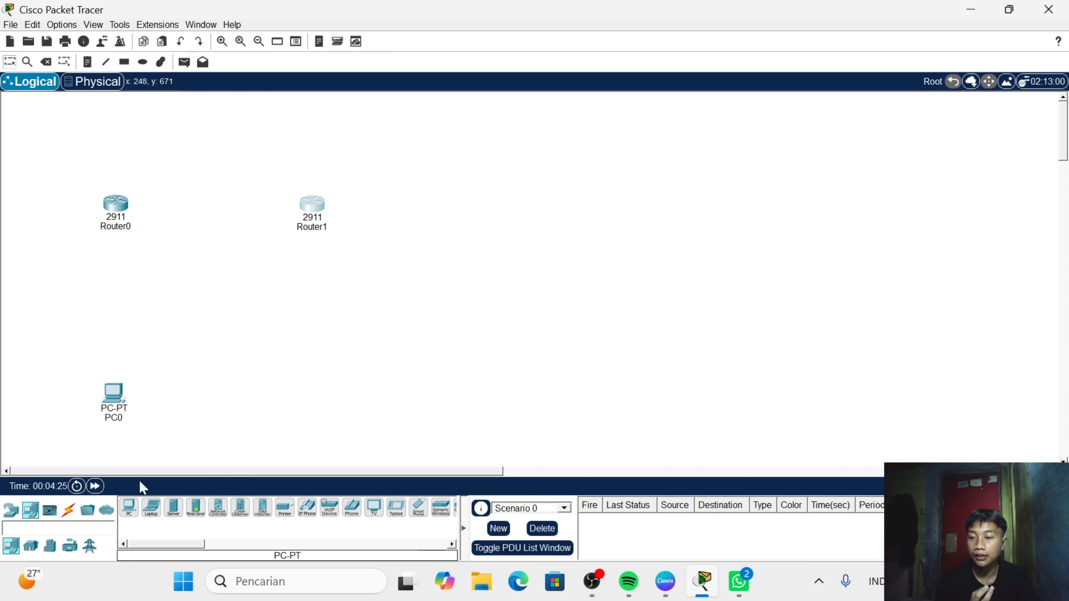
click(130, 507)
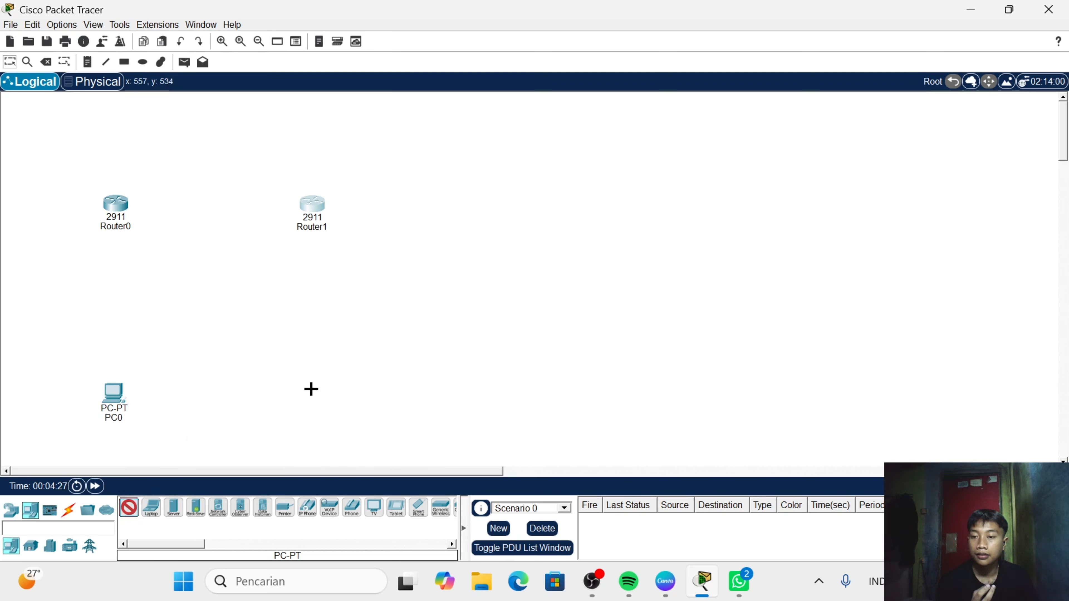
click(310, 388)
- Cable PC0 to Router0, Router0 to Router1 and Router1 to PC1 using the automatic connection type
click(69, 511)
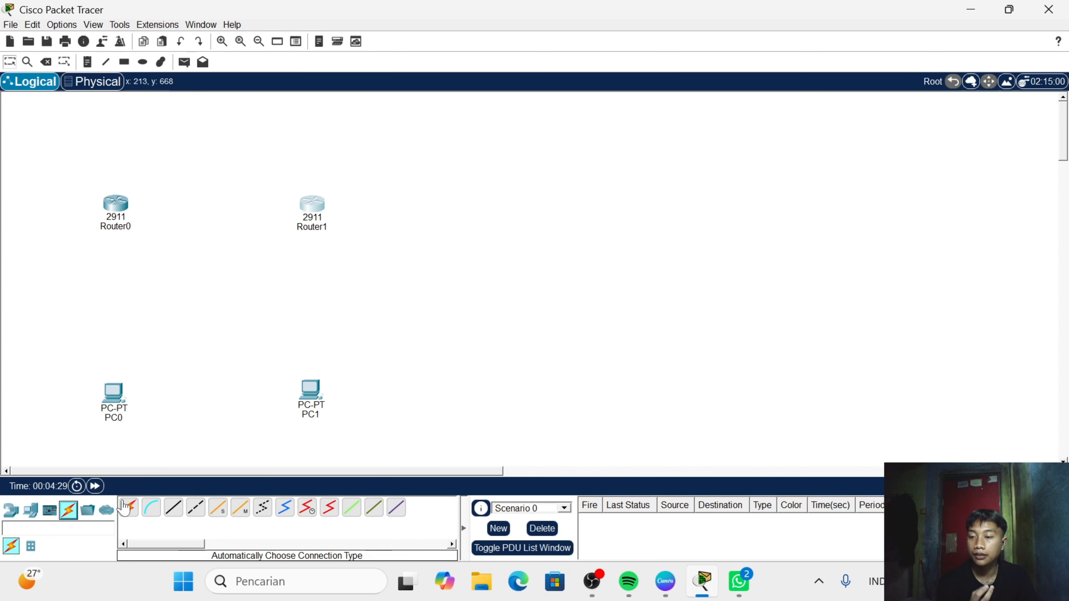
click(129, 508)
click(113, 394)
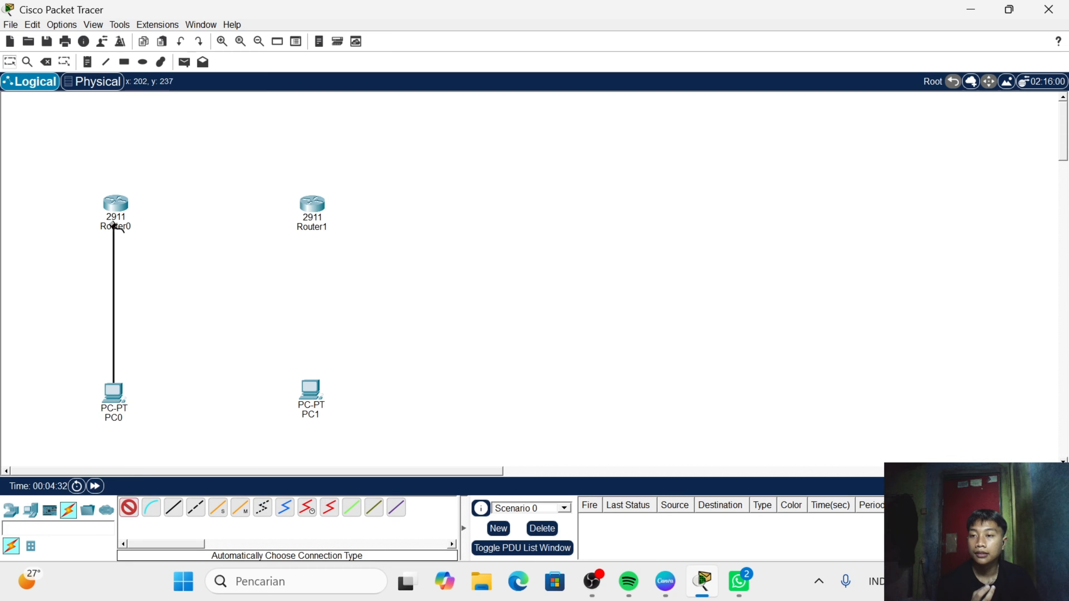
click(116, 205)
click(129, 507)
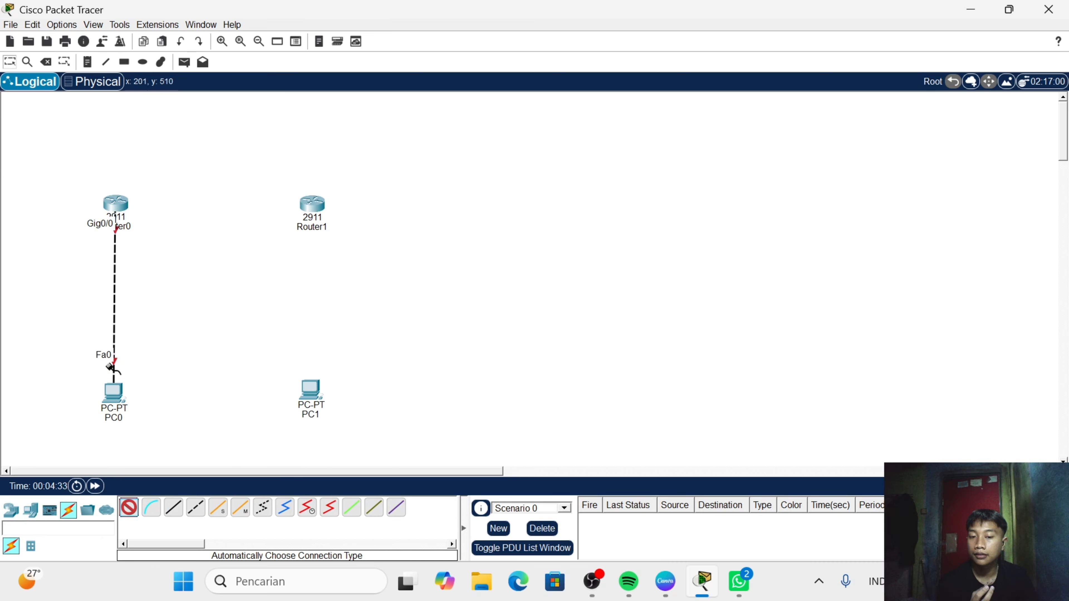
click(121, 204)
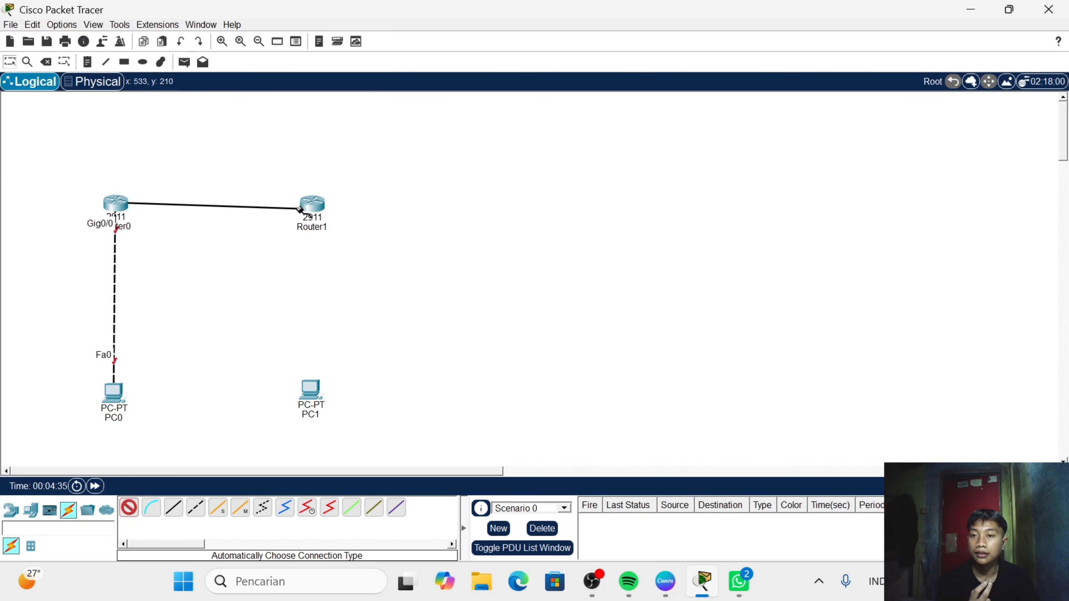
click(312, 206)
click(129, 507)
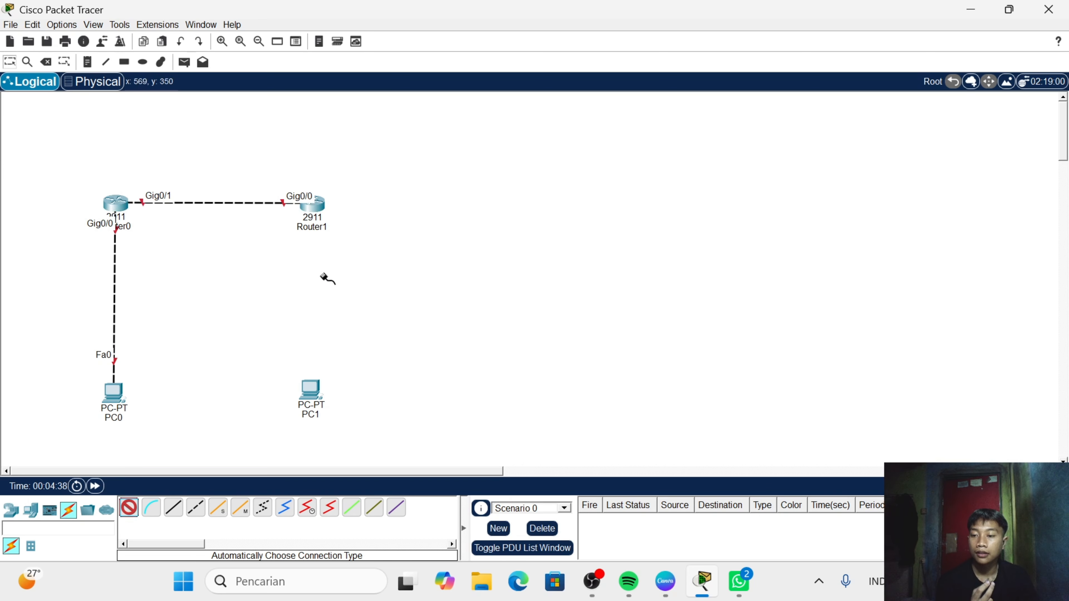
click(319, 205)
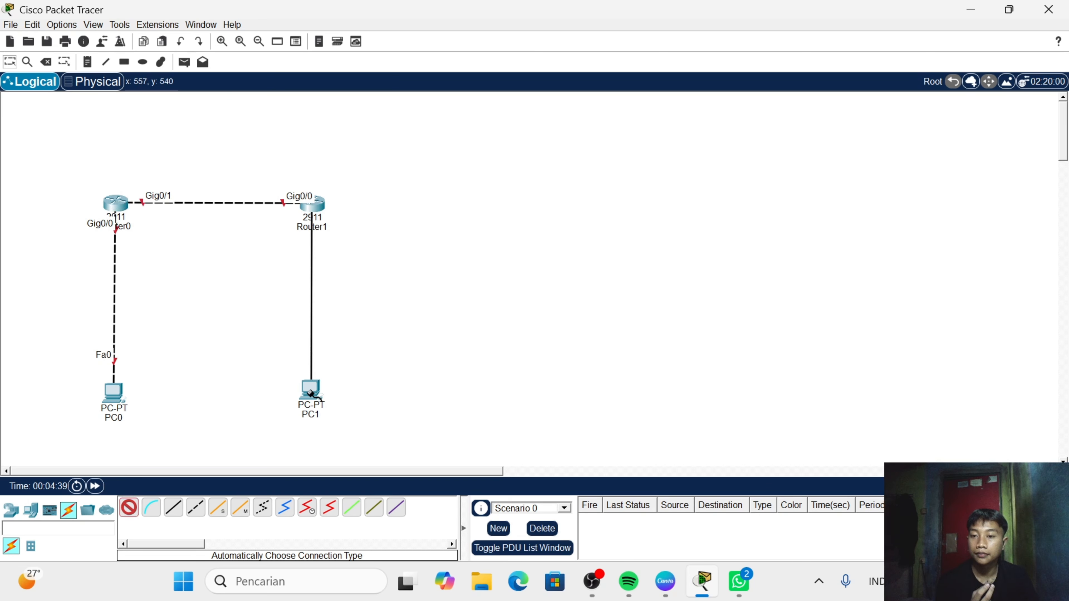
click(311, 389)
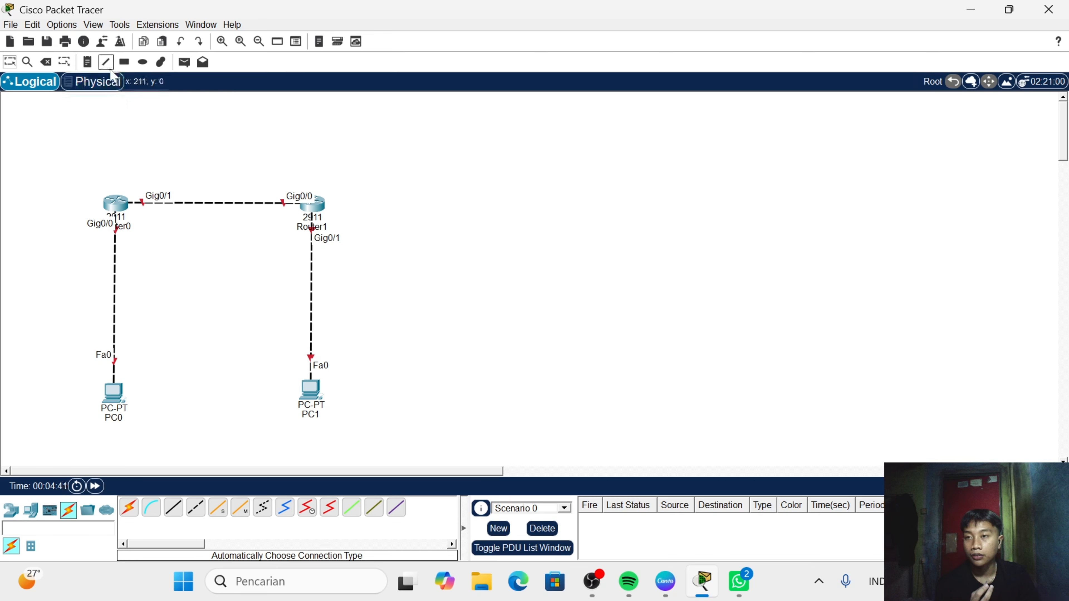
- Add a note reading "11.11.11.1/30" above Router0's Gig0/1 link end
click(88, 61)
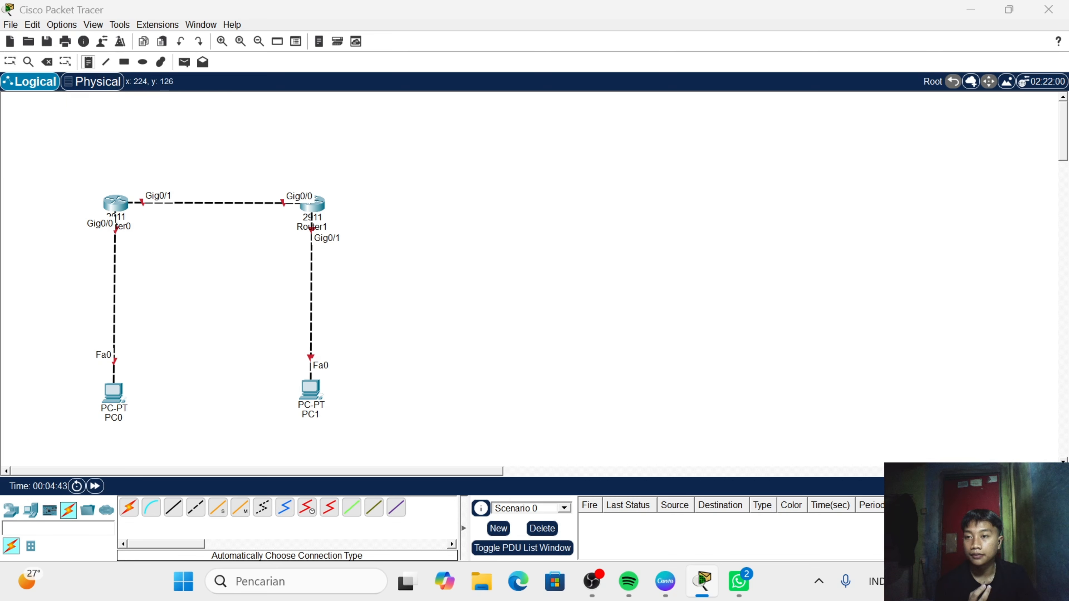
click(126, 167)
text(11.)
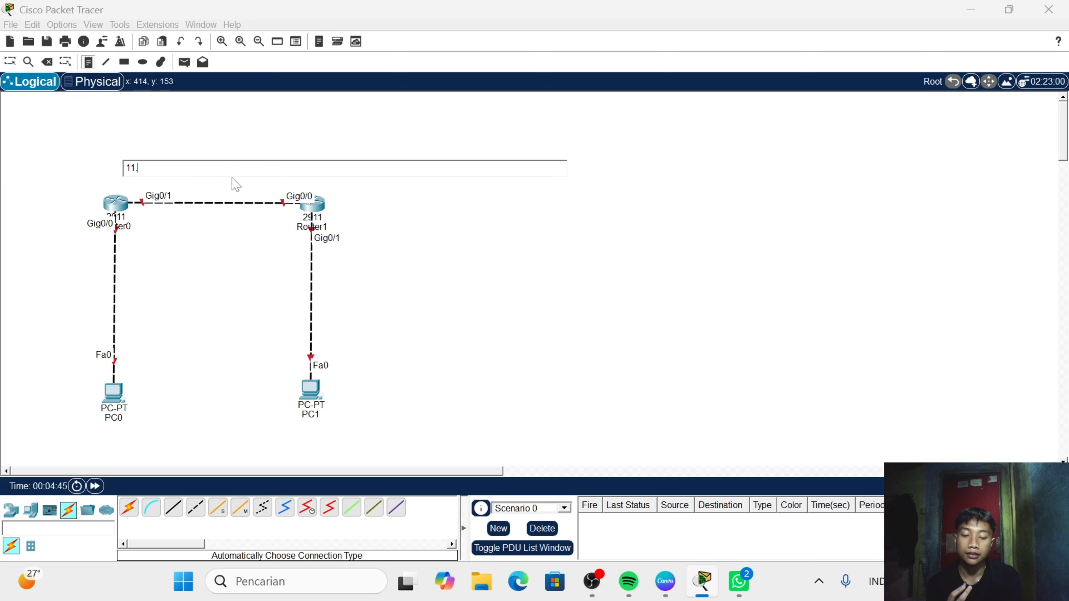
text(11.11.1)
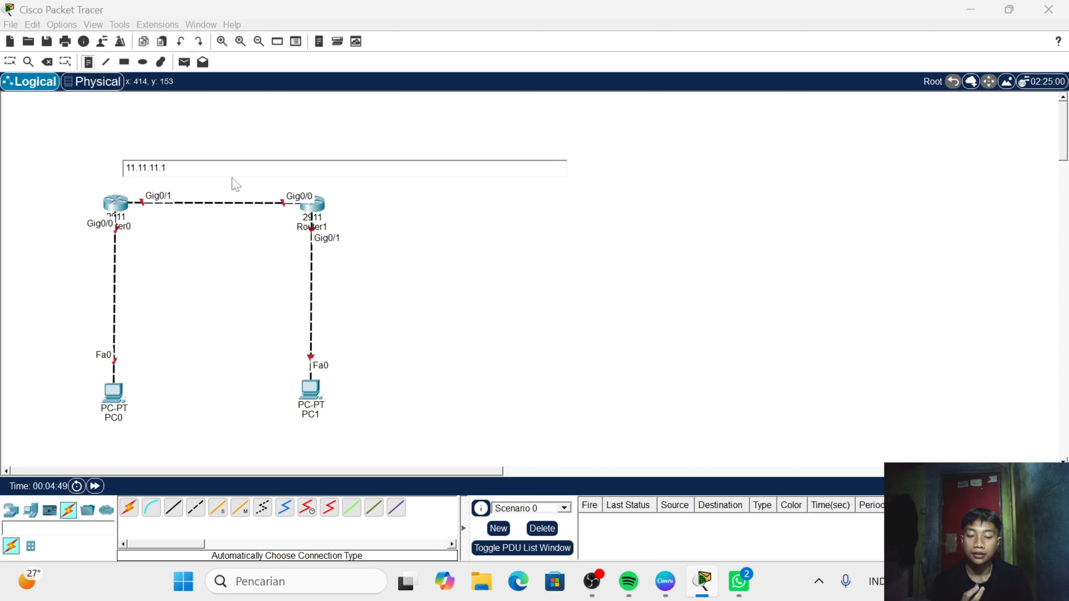
text(/30)
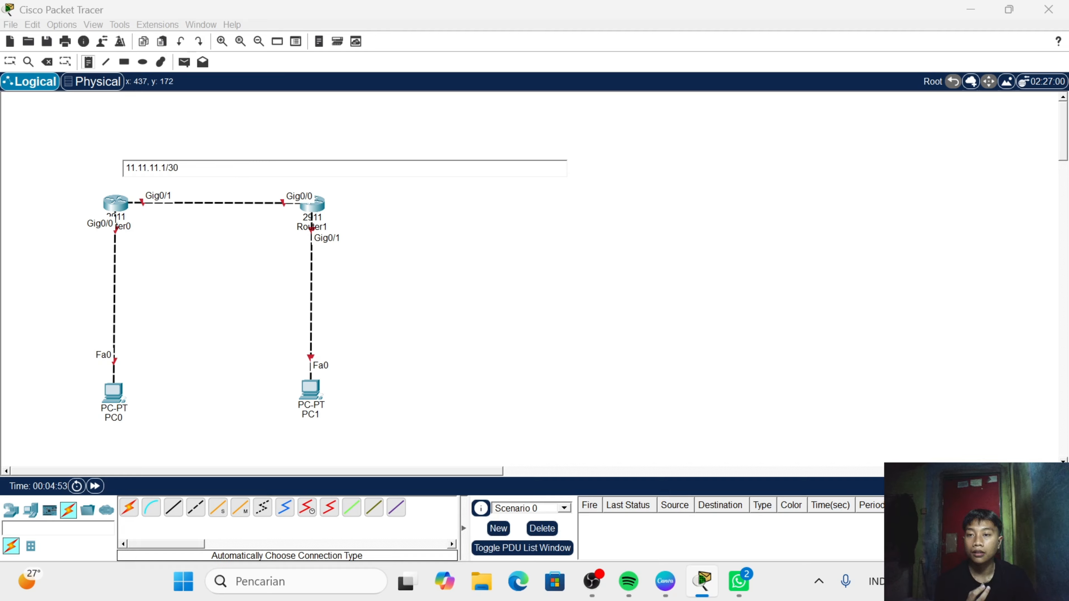
- Add a note reading "11.11.11.2/30" beside Router1's Gig0/0 link end
click(244, 185)
text(11)
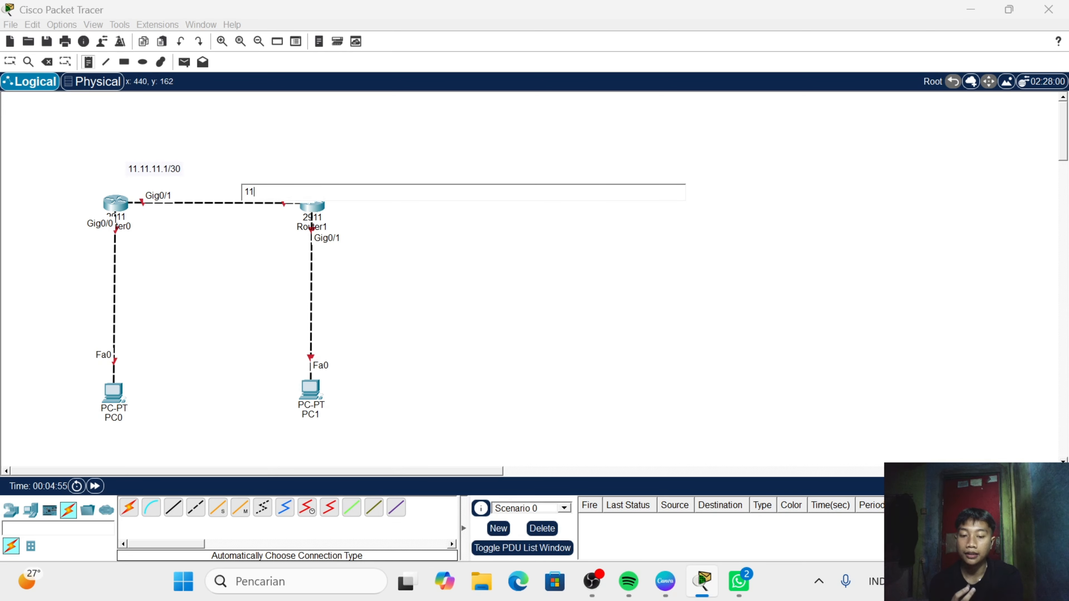
text(.11.1)
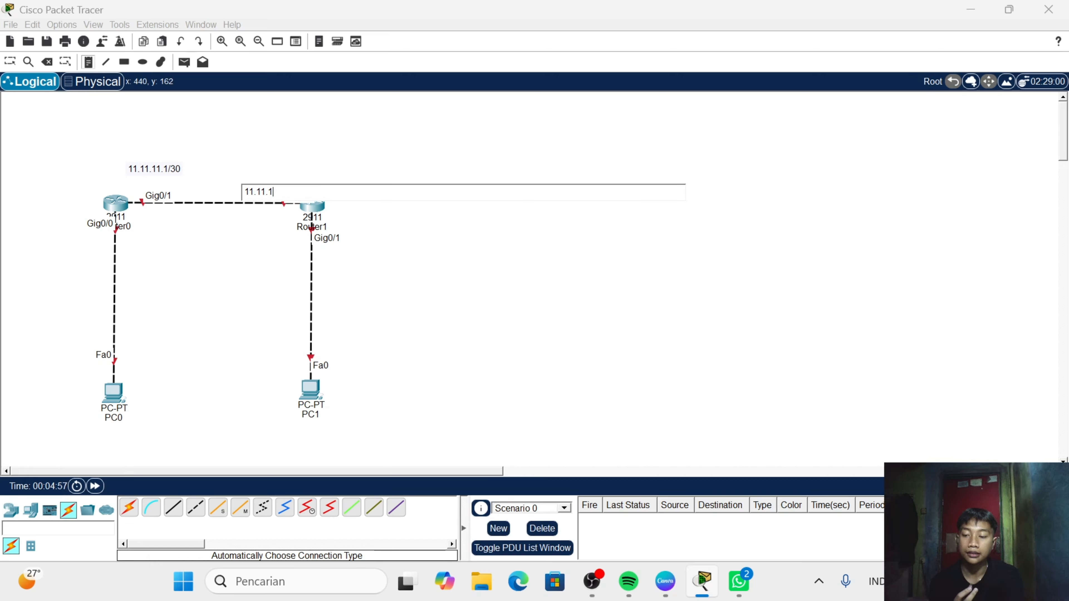
text(1.2)
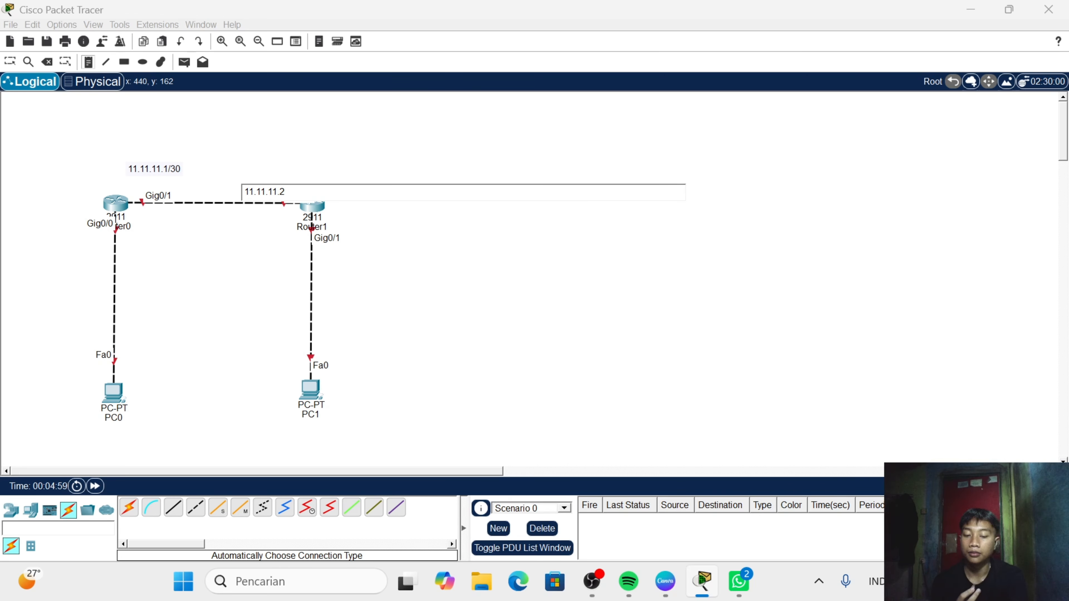
text(/30)
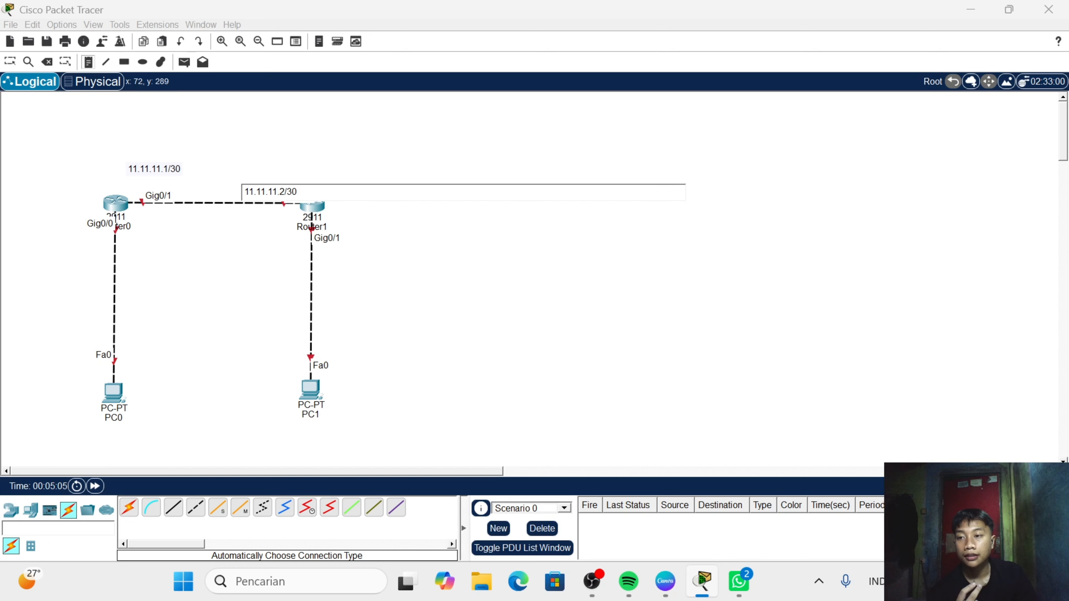
- Add a note reading "172.172.17.1/24" below Router0's Gig0/0 link end
click(30, 246)
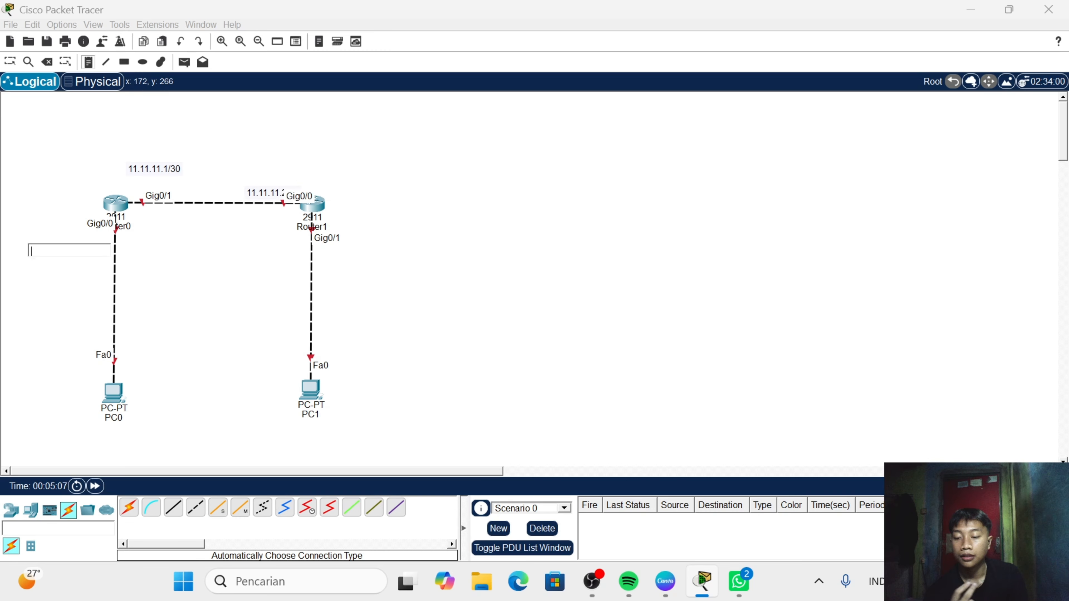
text(172.)
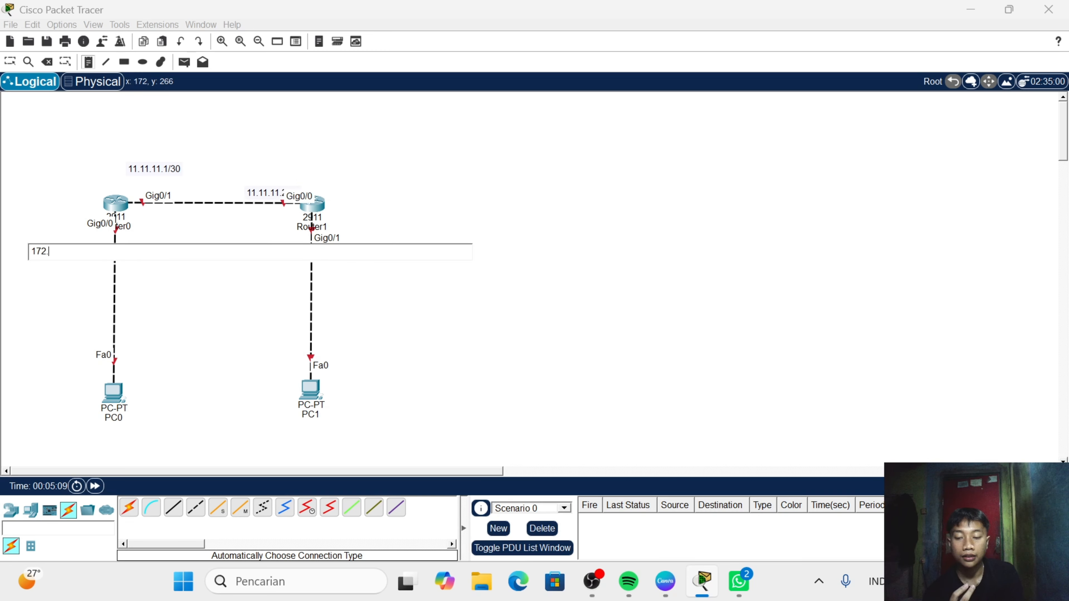
text(17)
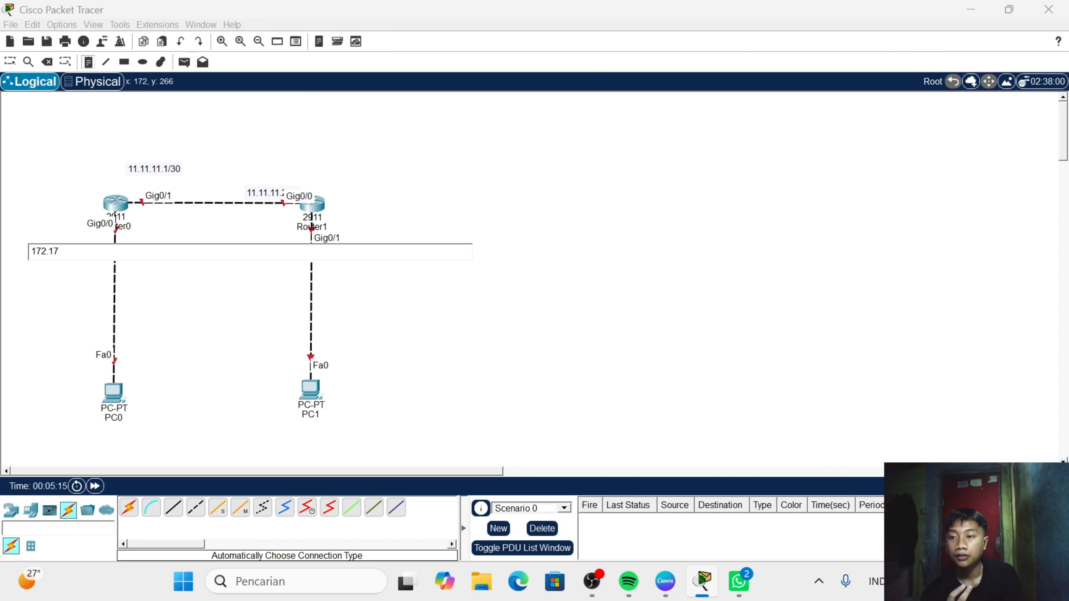
text(.2.1)
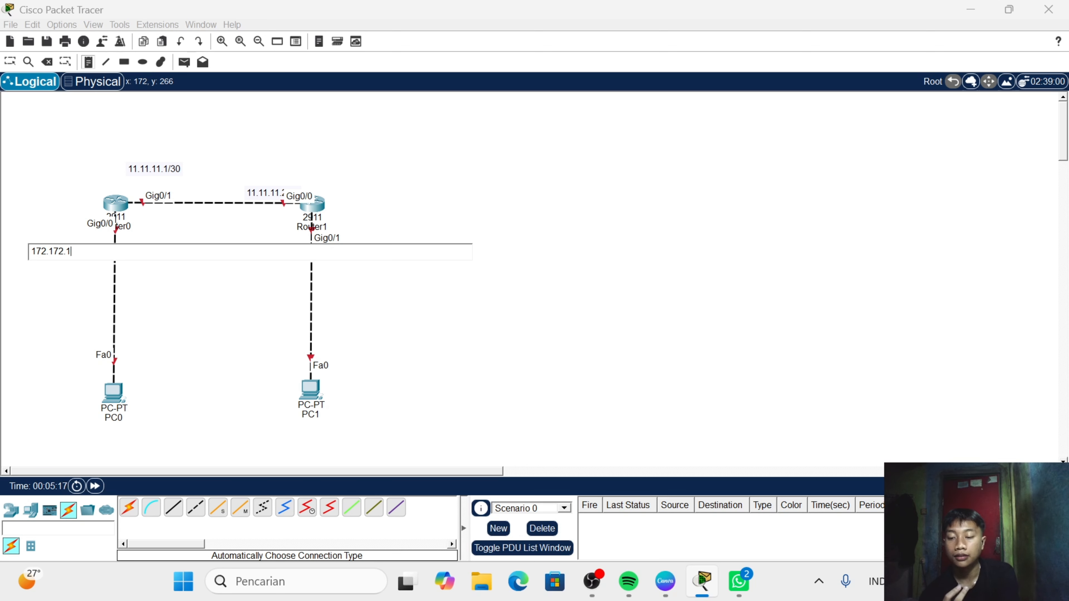
text(7.)
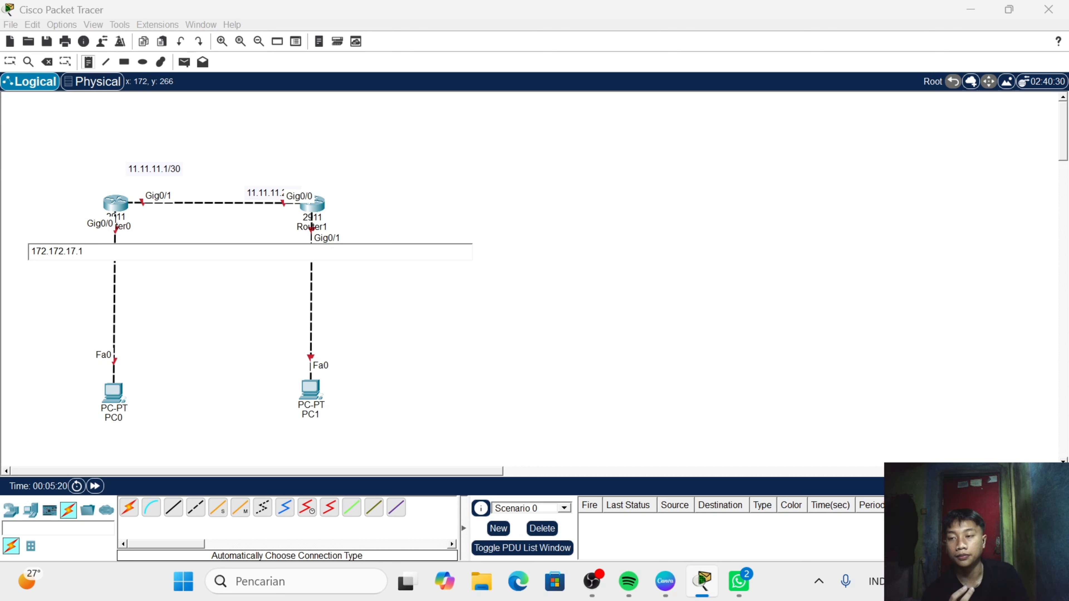
text(1/24)
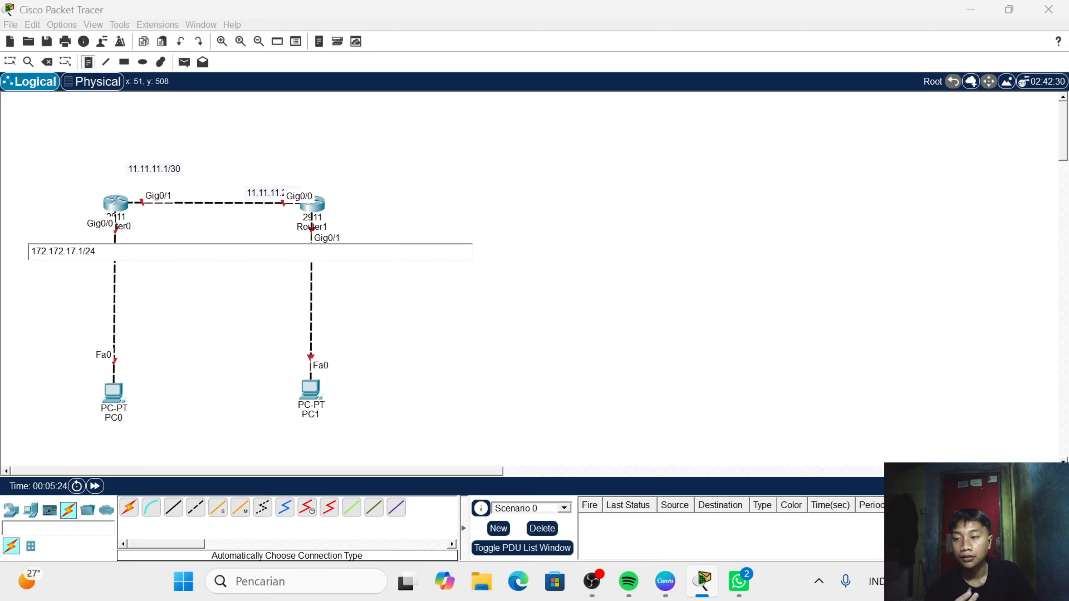
- Add a note reading "172.172.17.2" beside PC0
click(26, 374)
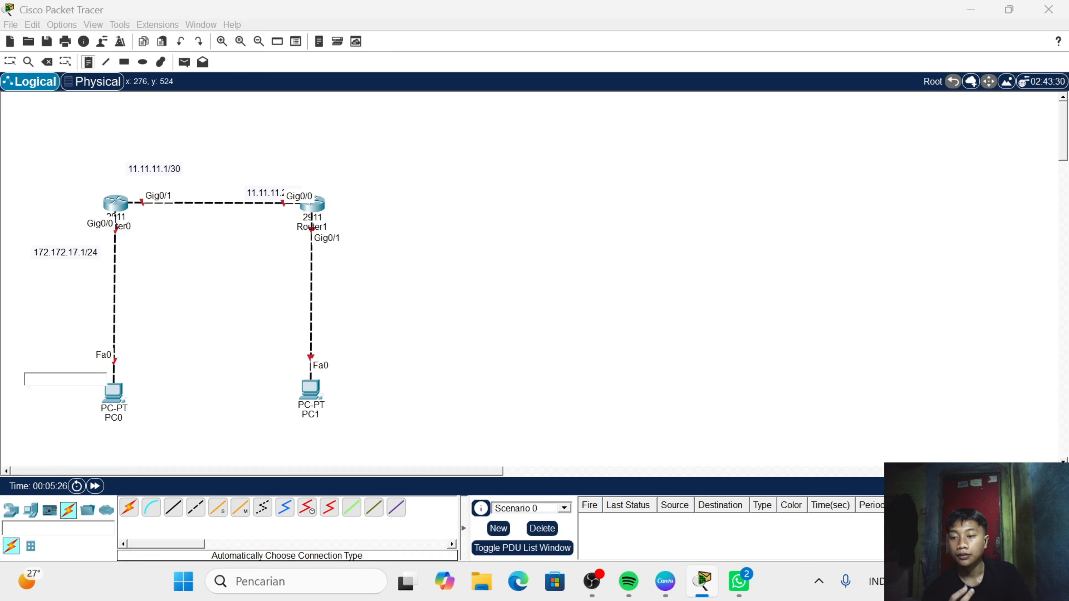
text(172)
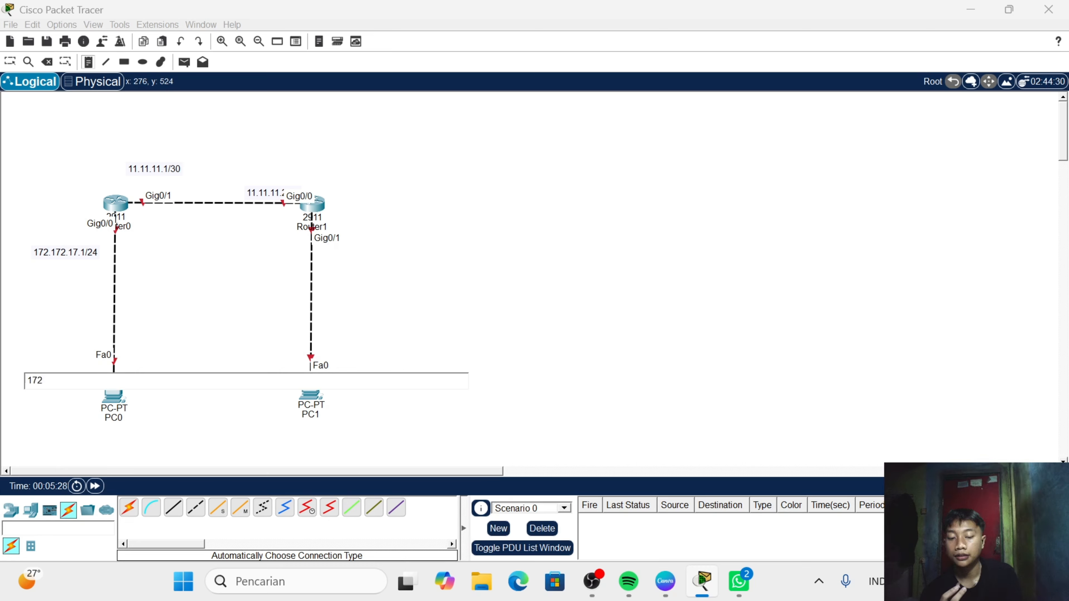
text(.1)
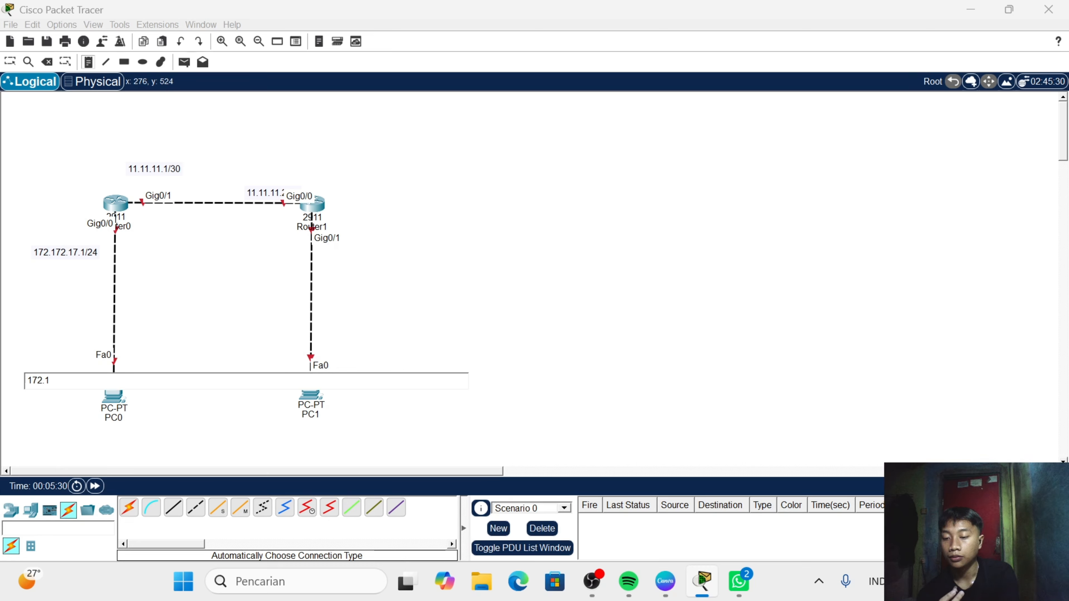
text(72.1)
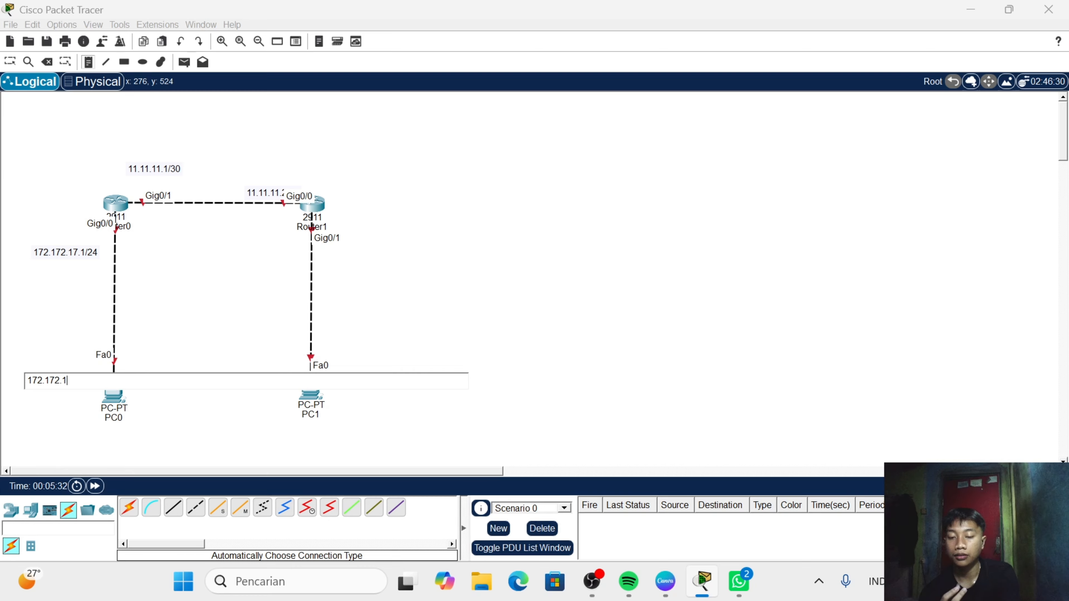
text(7.2)
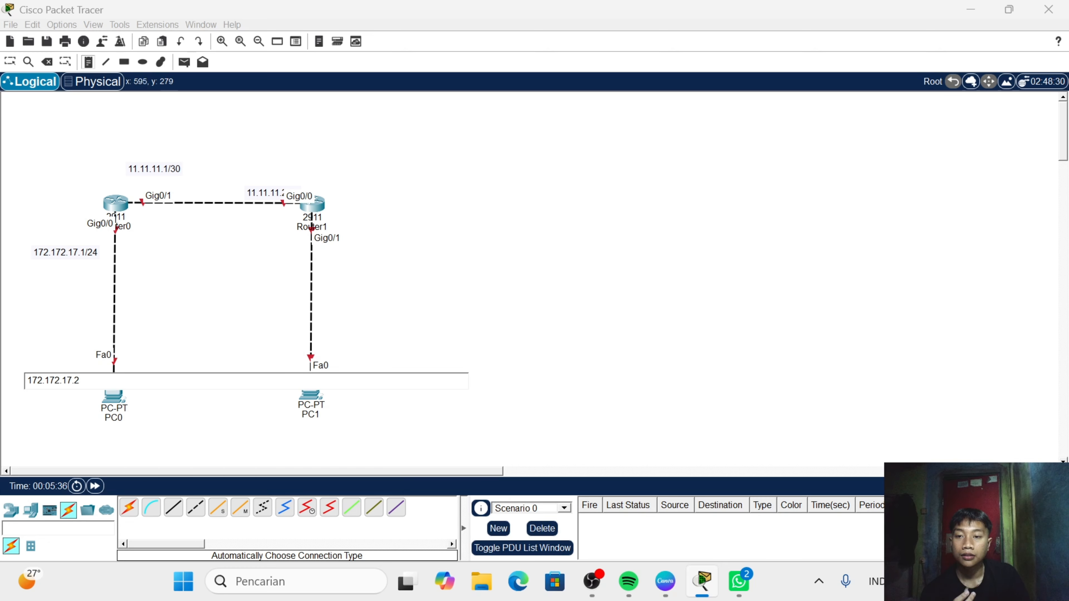
- Add a note reading "172.172.16.1/24" below Router1's Gig0/1 link end
click(350, 252)
text(17)
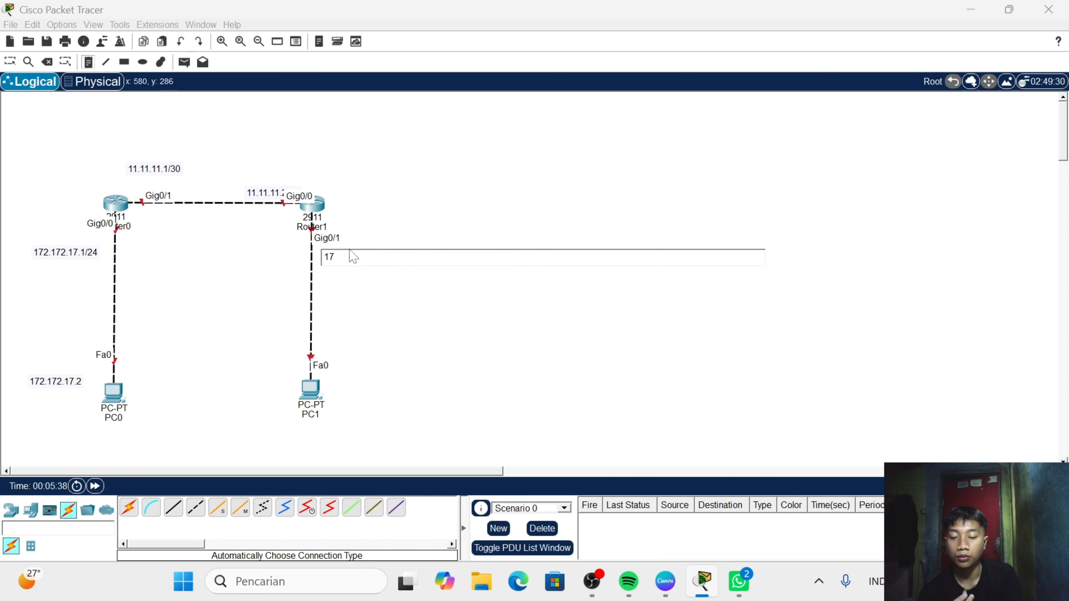
text(2.18)
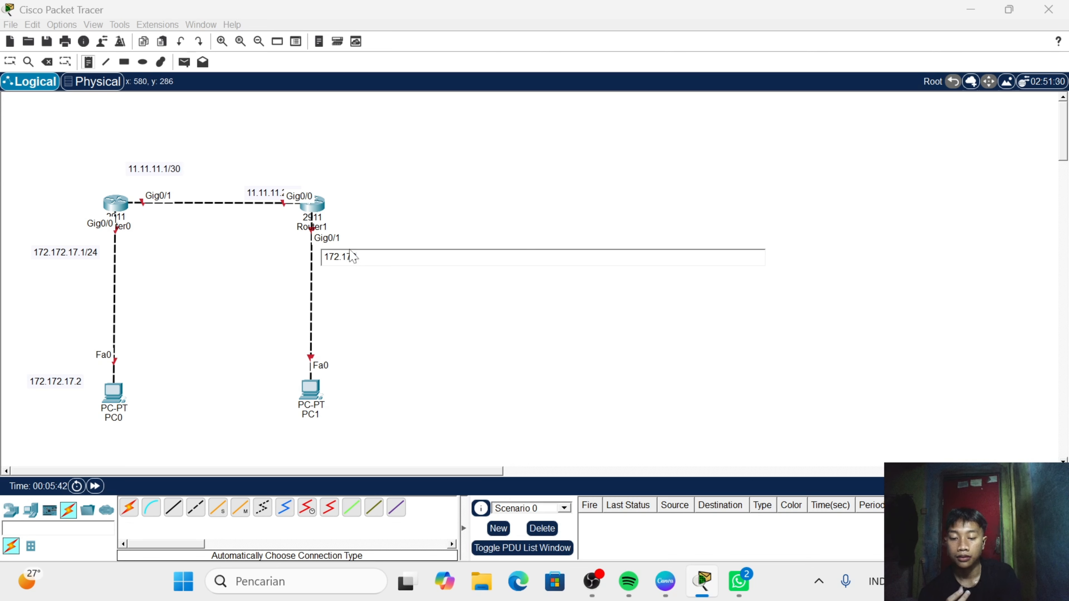
text(.1)
text(6.)
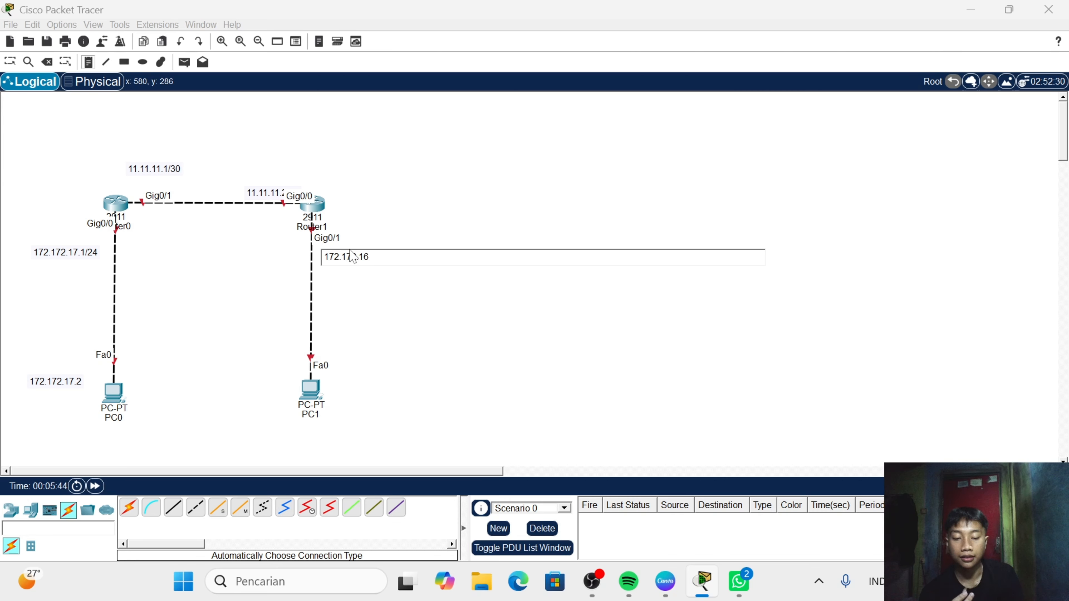
text(1)
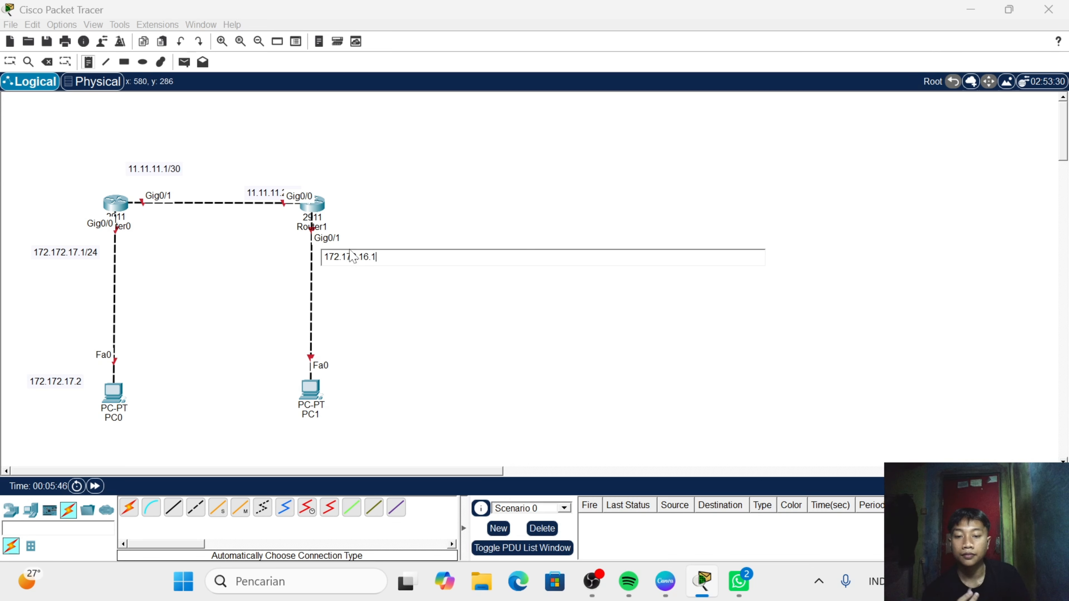
text(/24)
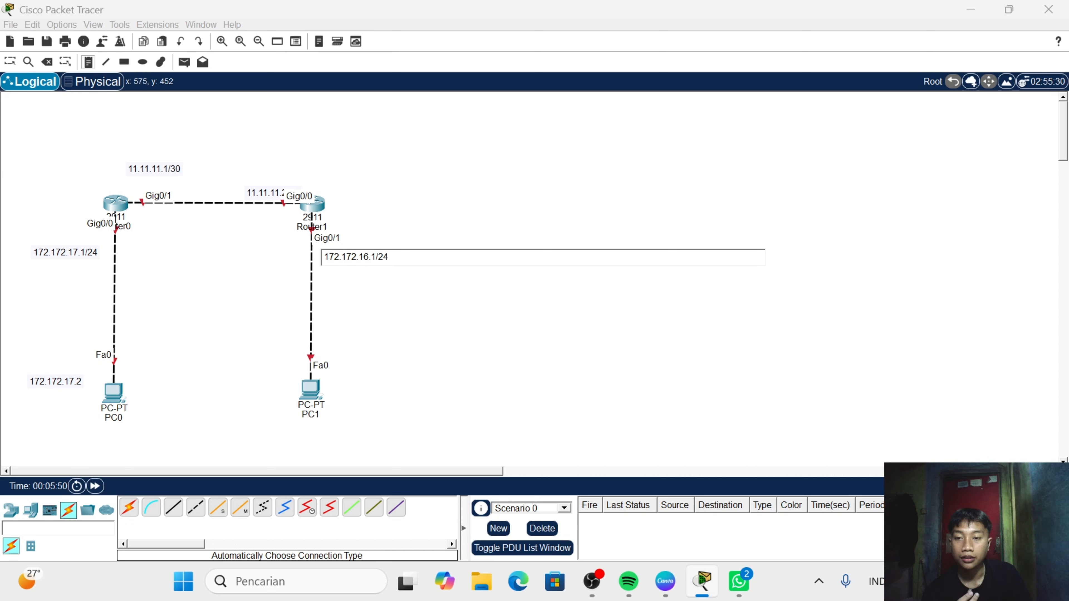
- Add a note reading "172.172.16.2/24" above PC1's Fa0 link end
click(321, 349)
text(1)
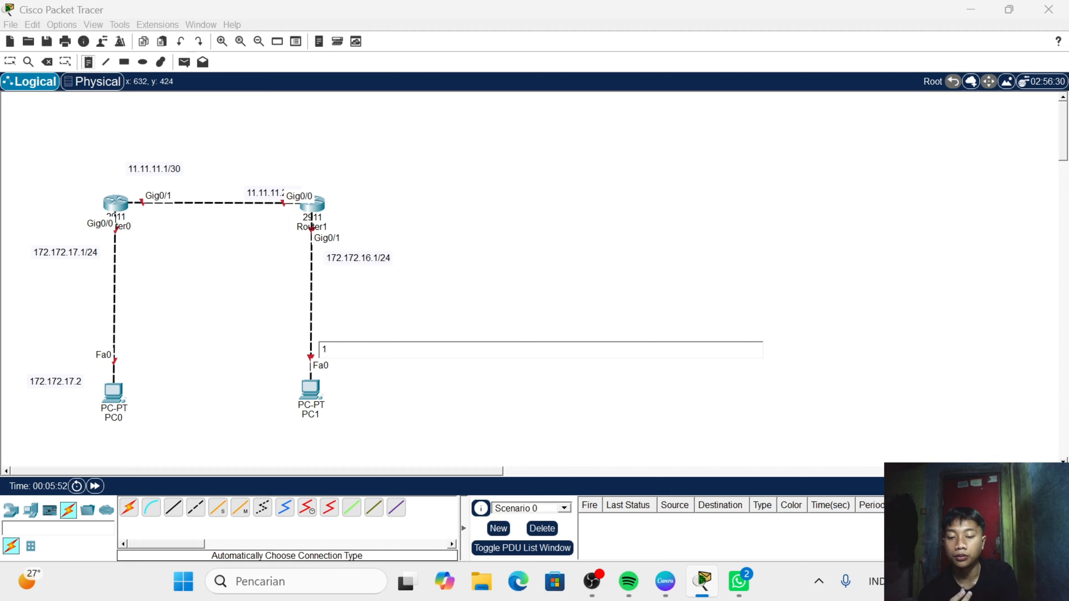
text(72.172)
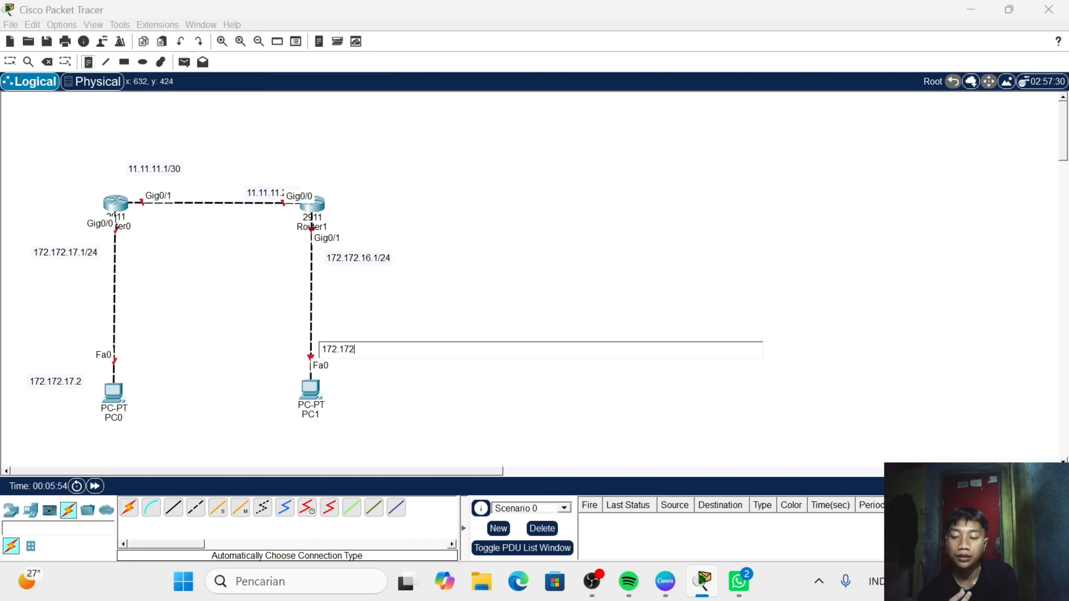
text(.16)
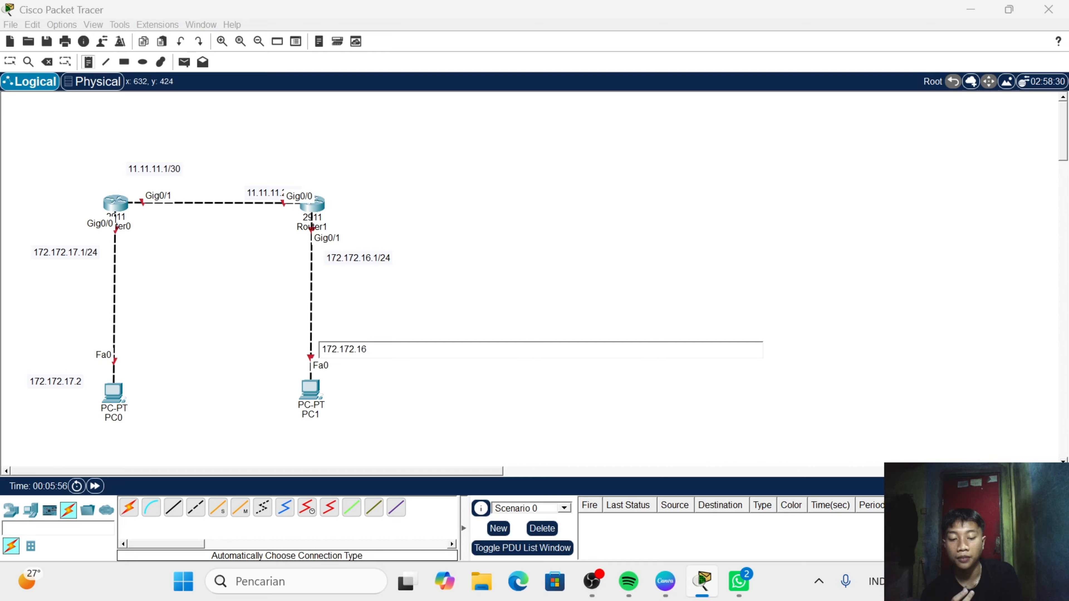
text(.1)
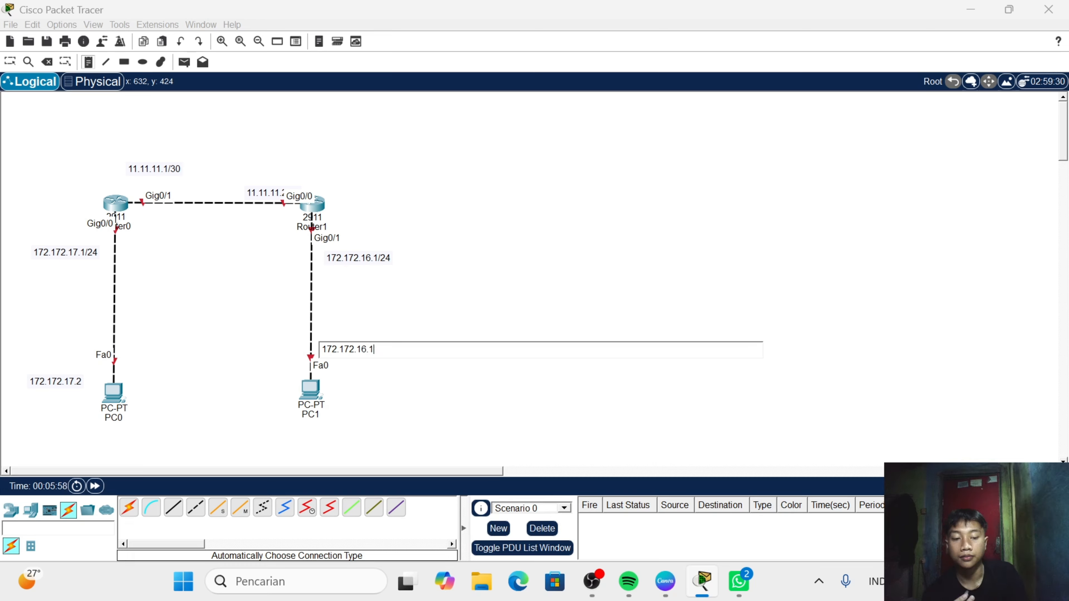
key(BackSpace)
text(2)
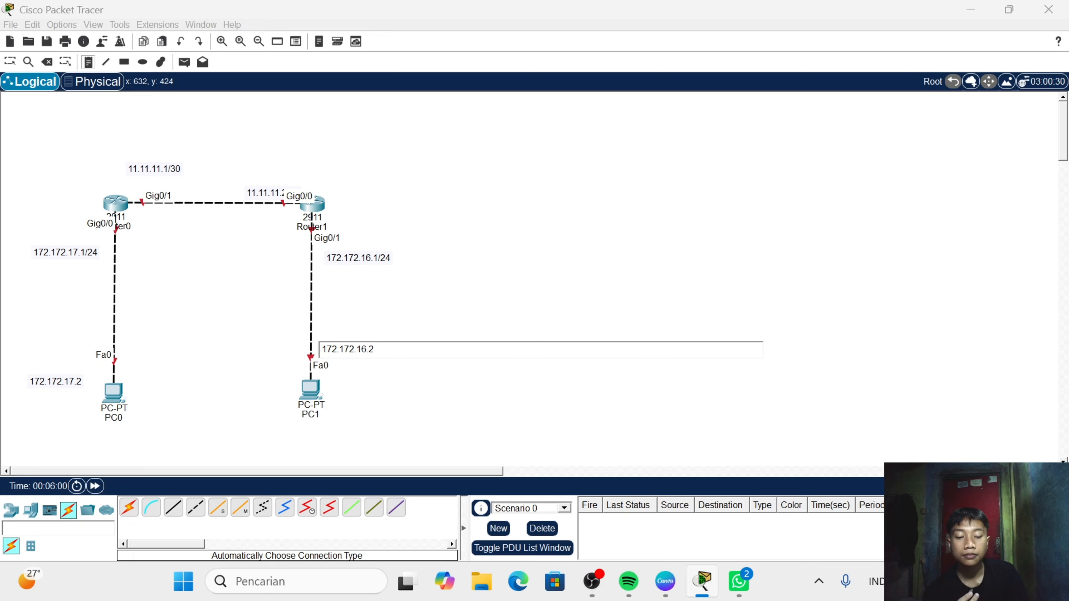
text(/24)
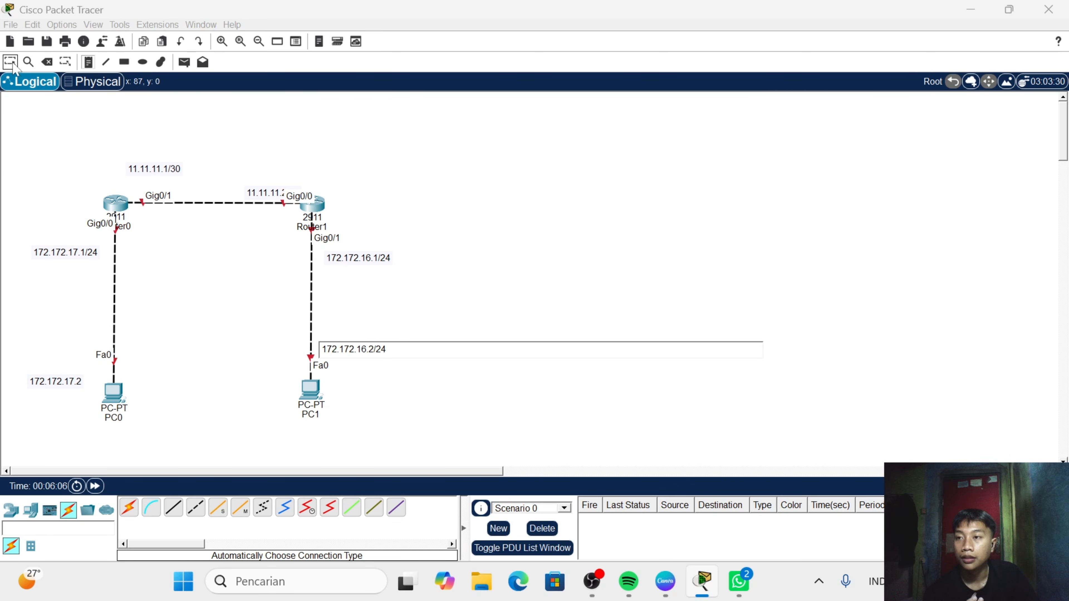
- Move the 11.11.11.2/30 note up above Router1's Gig0/0 link end, clear of the link and its port label
click(345, 179)
drag(269, 194, 274, 170)
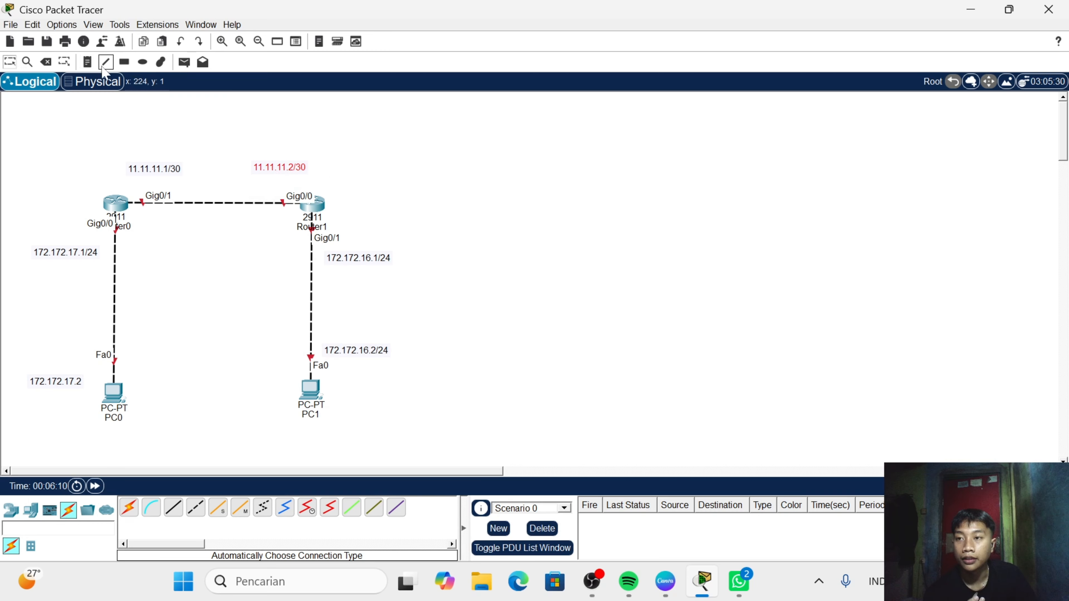
- Add a note reading "as = 22" to the left of Router0
click(92, 64)
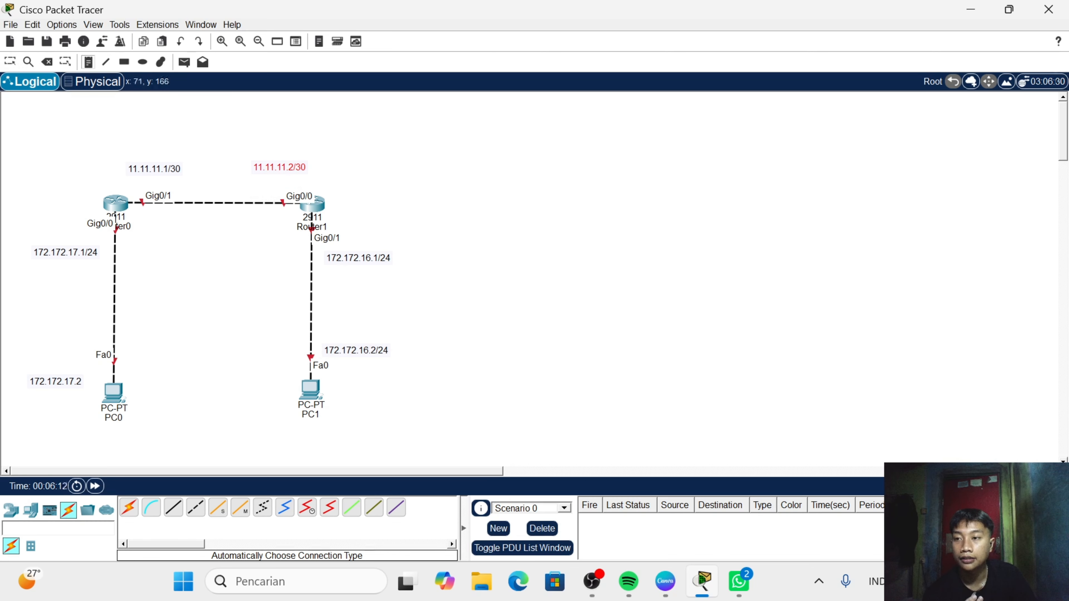
click(39, 185)
text(as=)
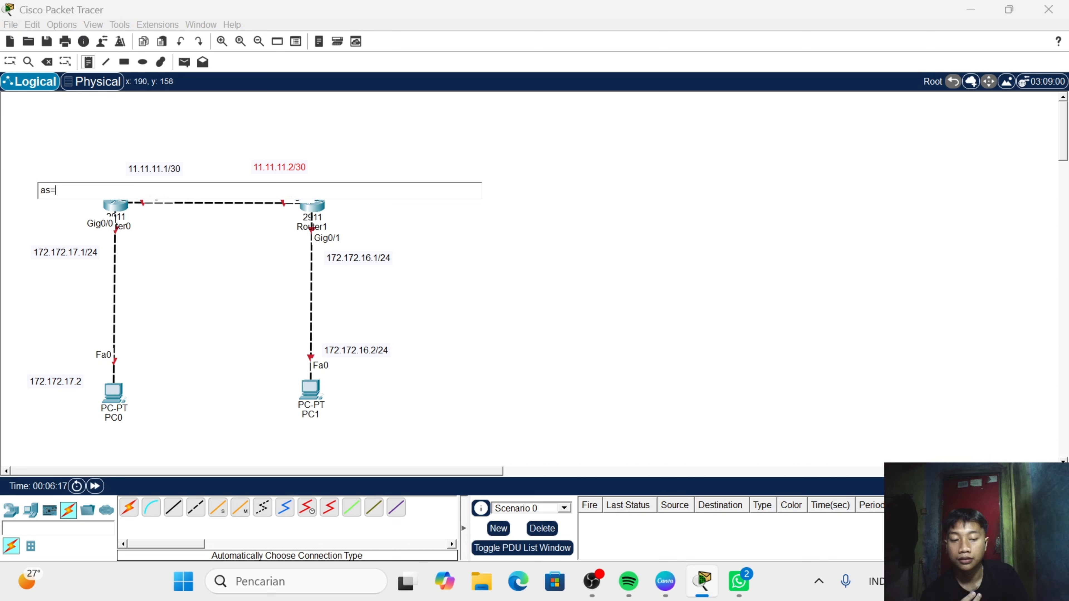
key(BackSpace)
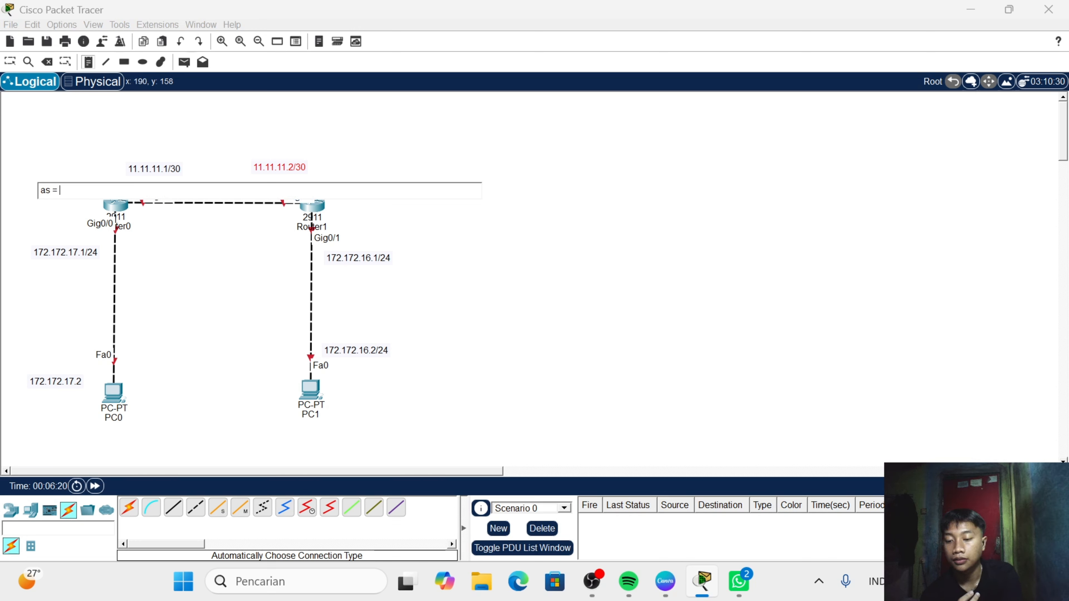
text(22)
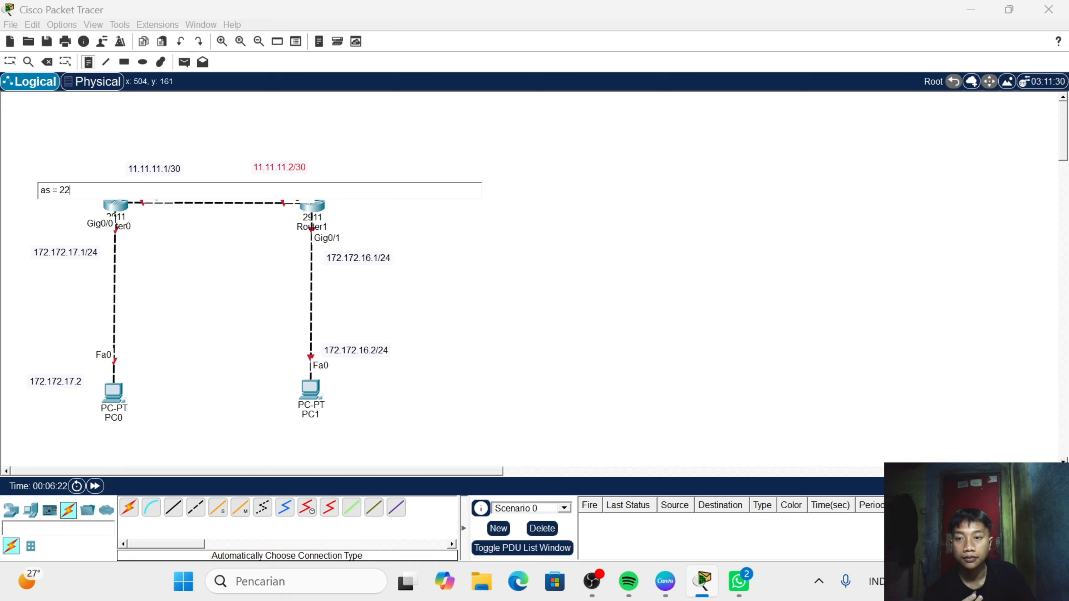
- Add a note reading "as = 23" beside Router1 and move it to the router's upper right
click(336, 208)
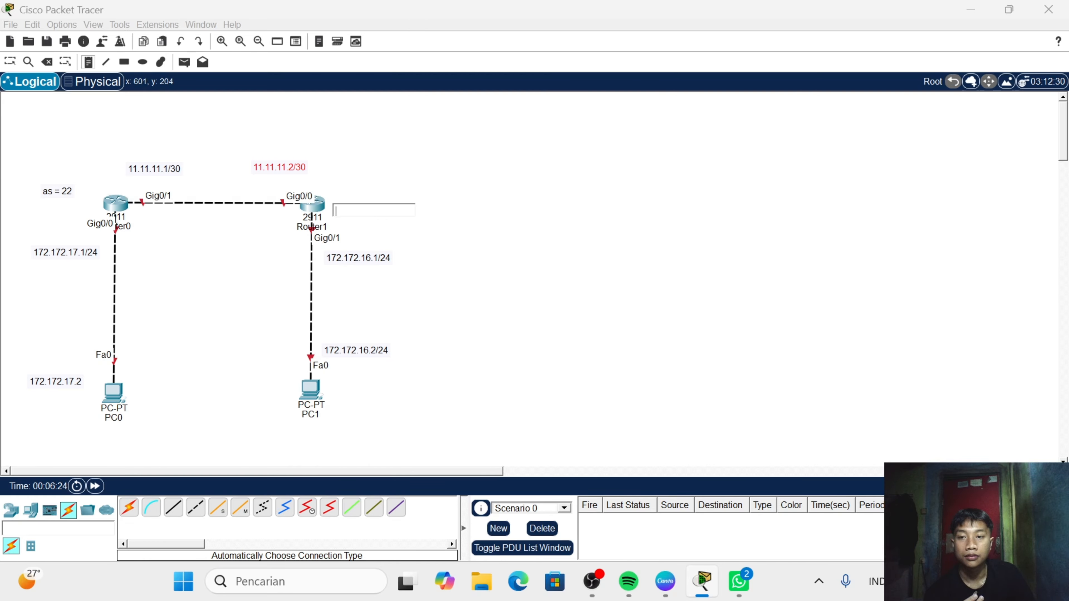
text(as)
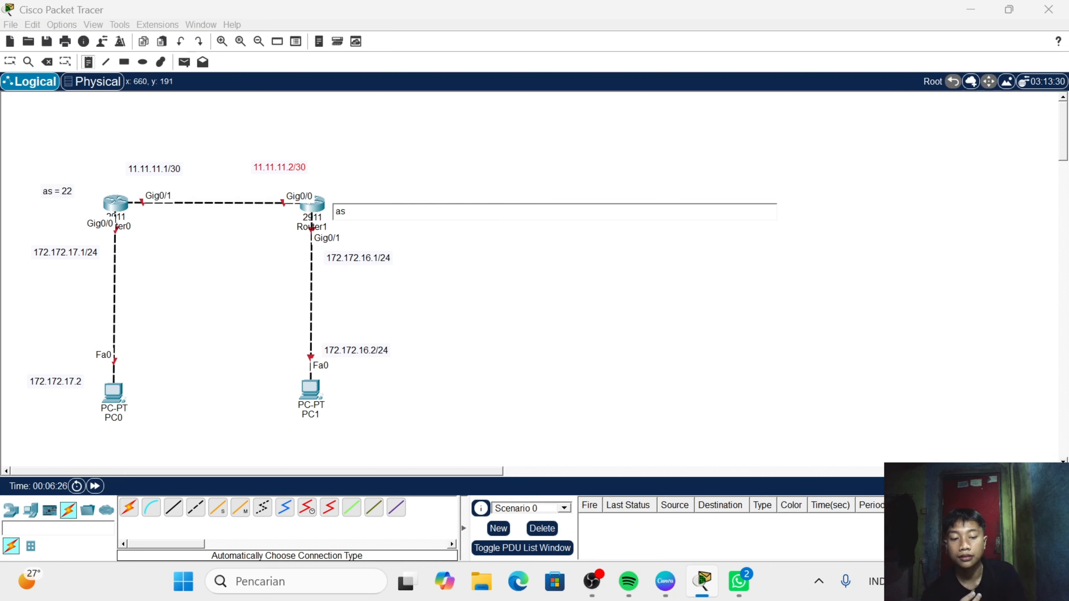
text( =)
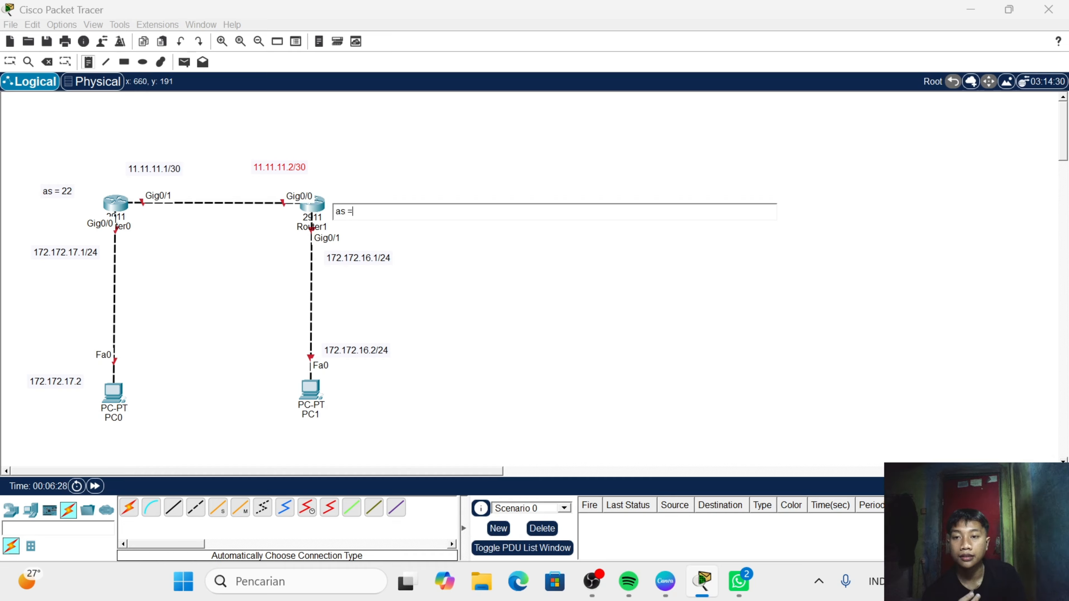
text( 23)
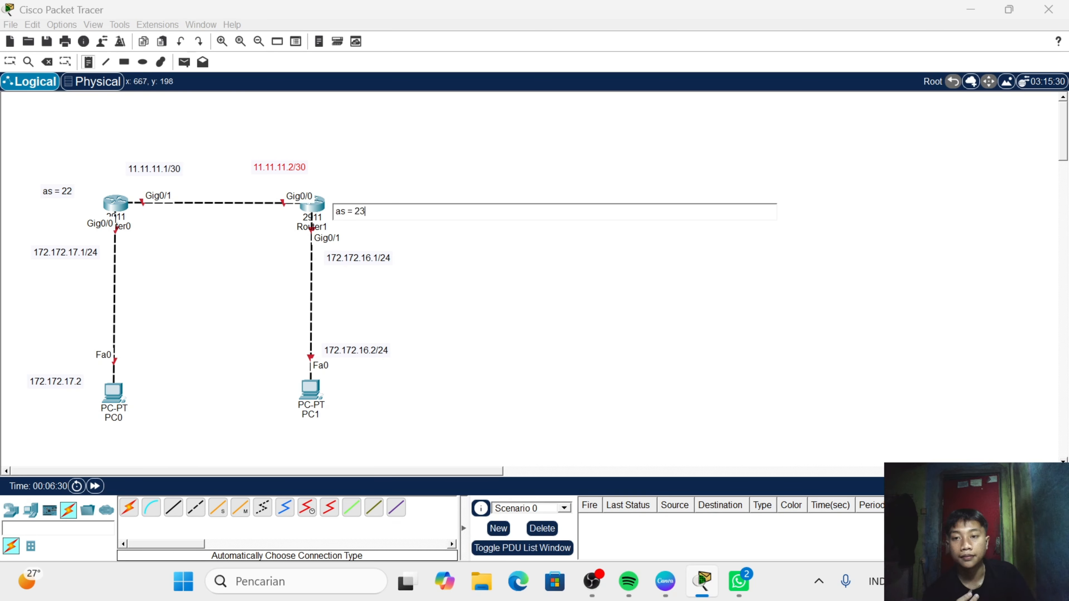
click(8, 60)
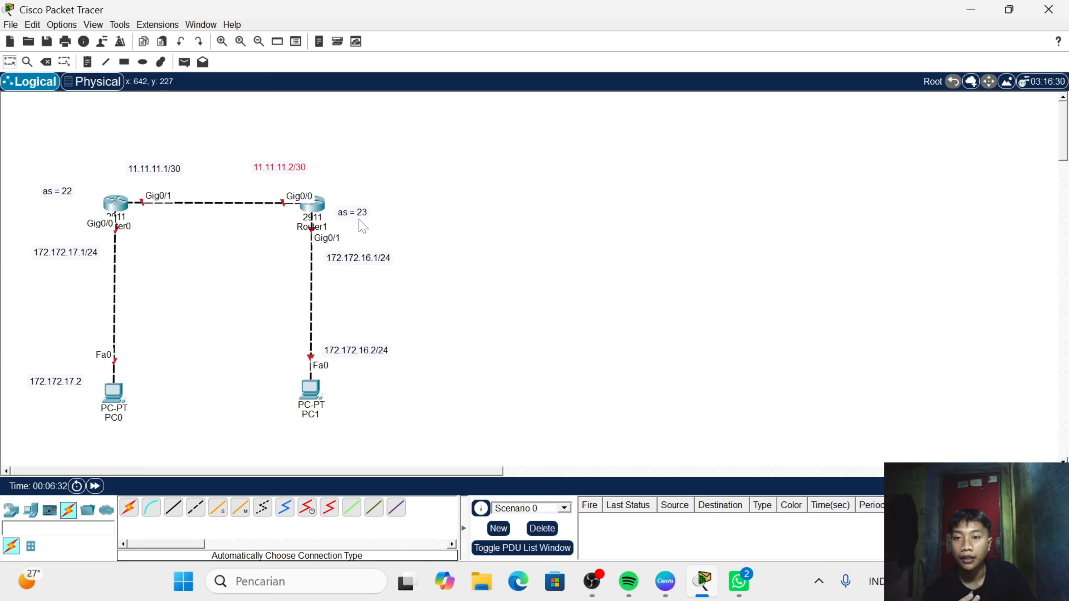
click(354, 213)
drag(356, 216, 365, 188)
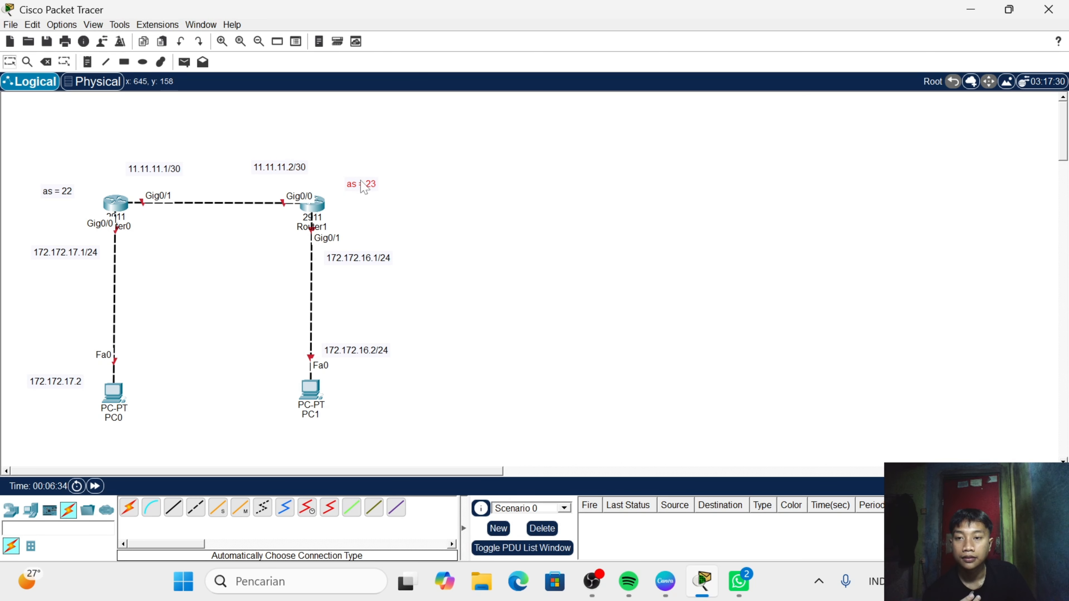
- Open Router0's command line, decline the initial configuration dialog and enter global configuration mode with en and conf t
click(125, 207)
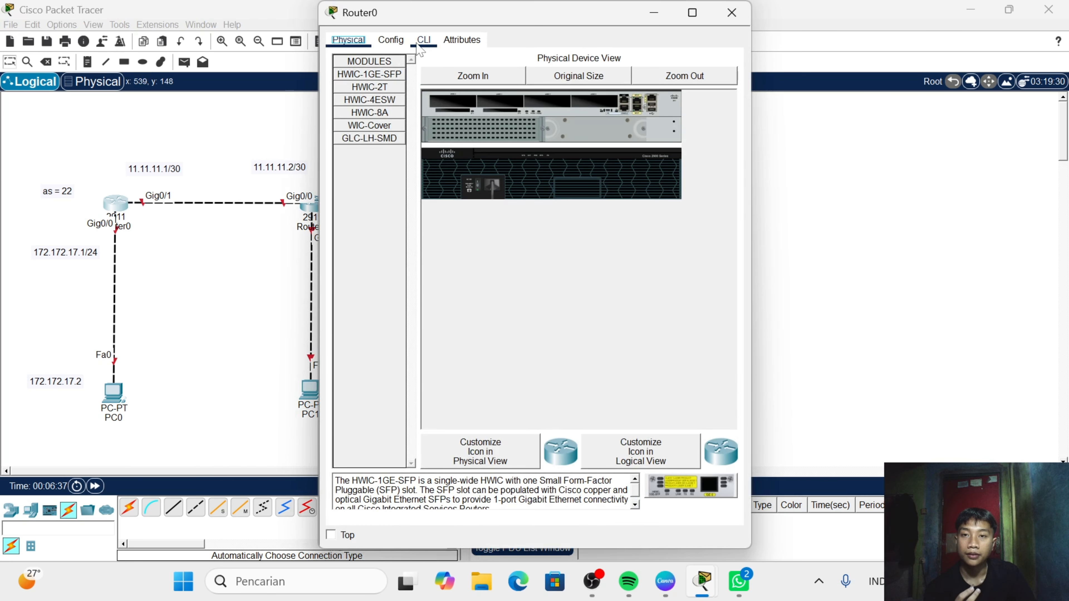
click(421, 45)
text(n)
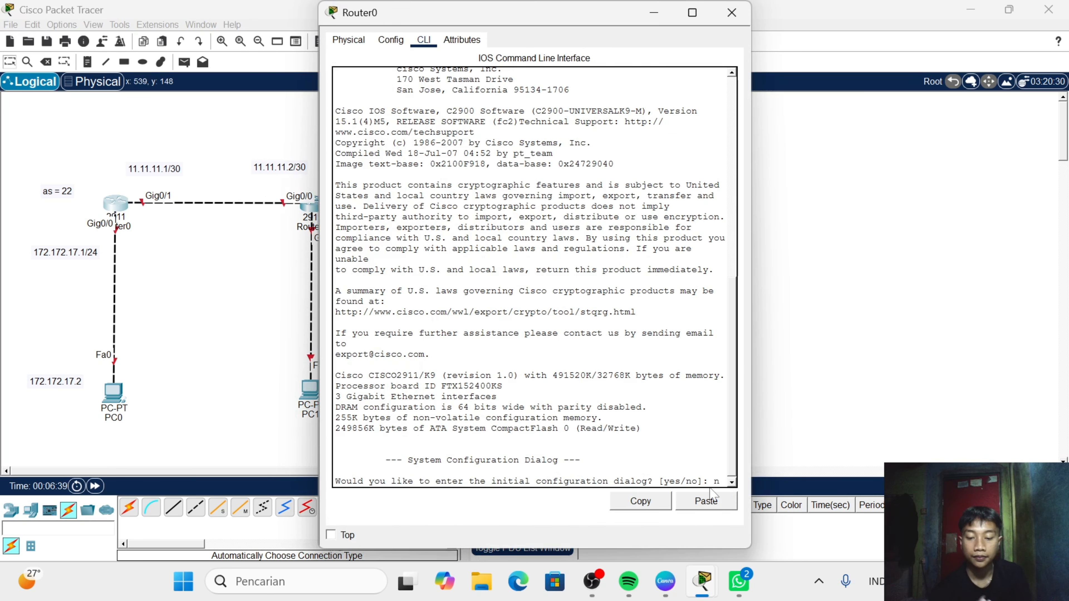
key(Return)
key(Return)
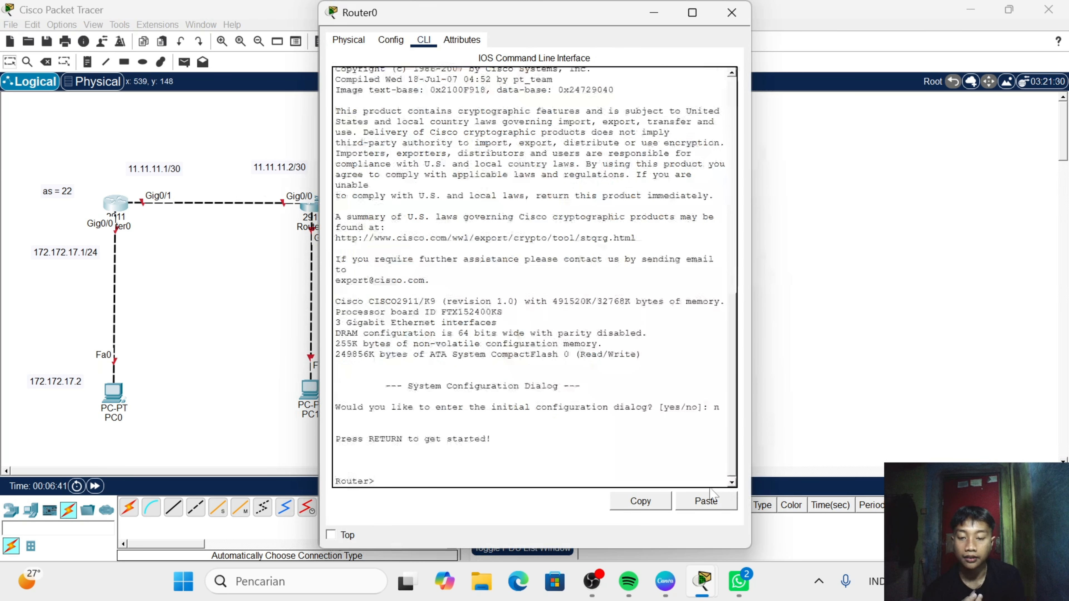
text(en)
key(Return)
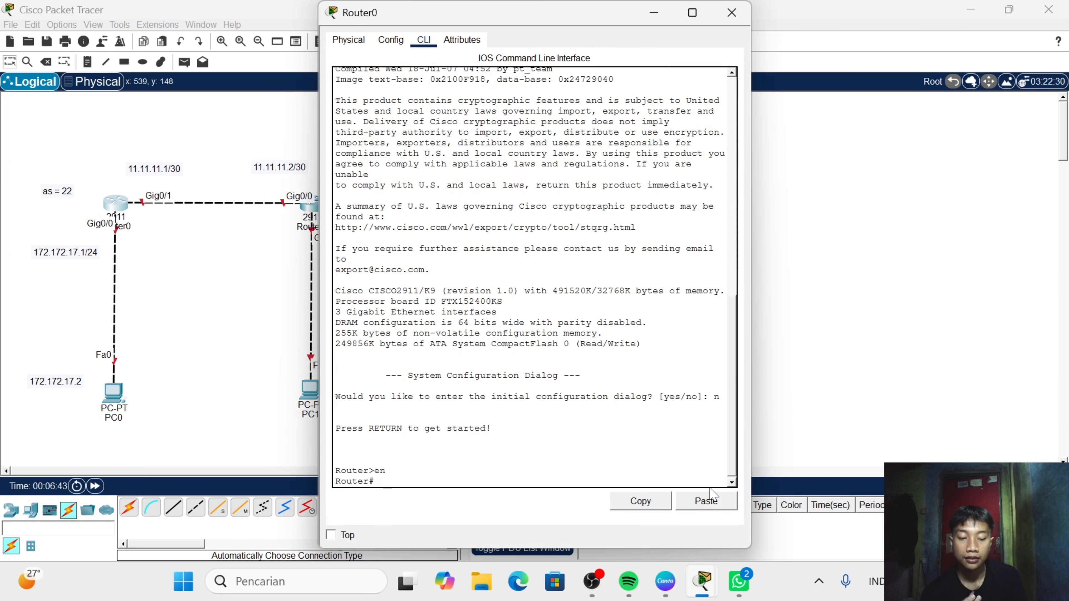
text(conf t)
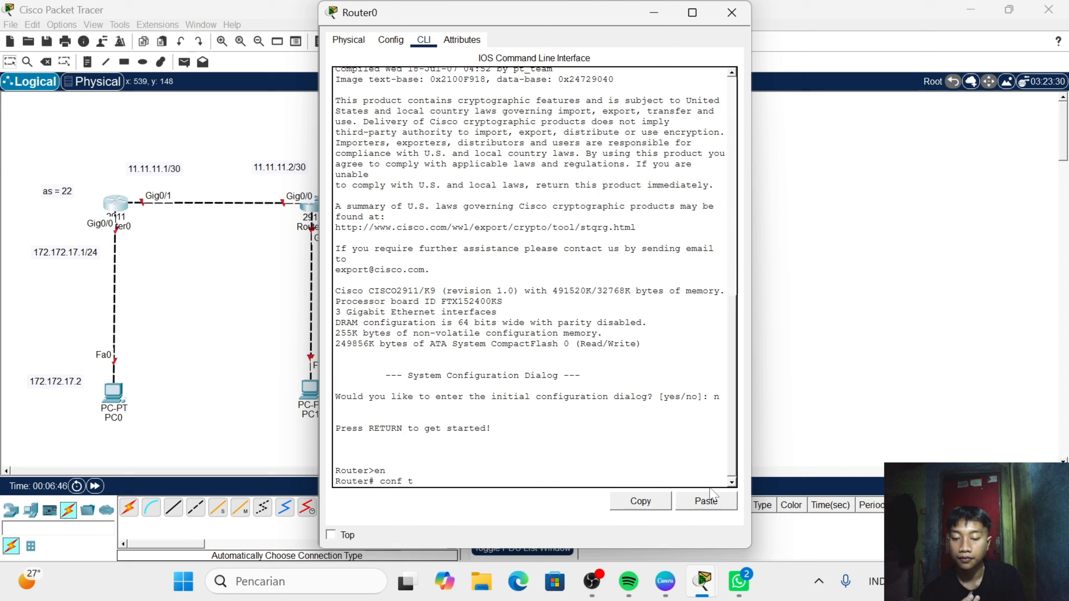
key(Return)
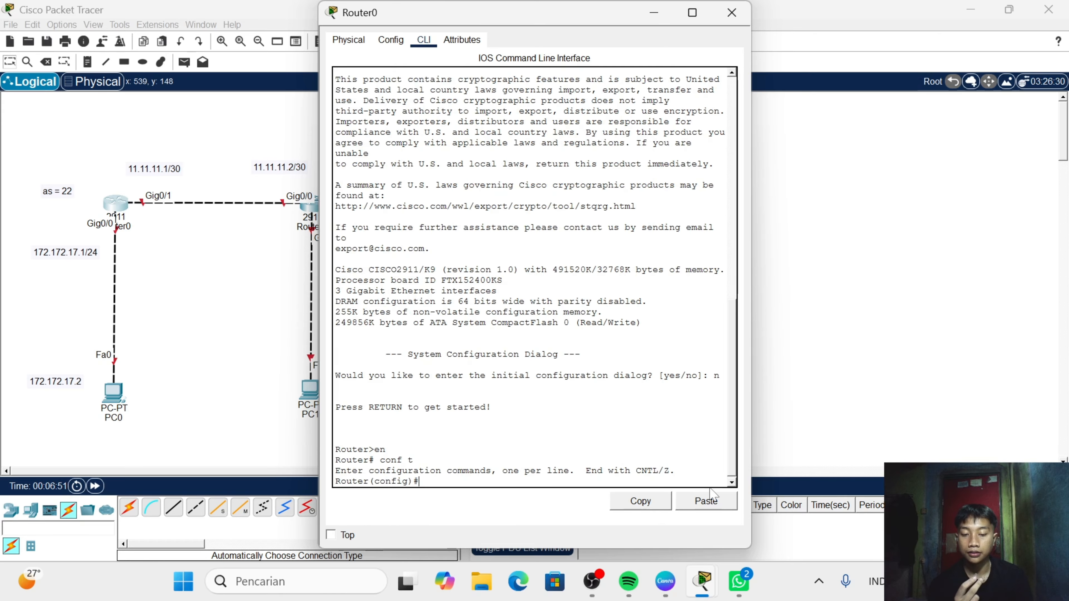
- Enter interface g0/0 on Router0 and bring it up with no sh
text(int g0/)
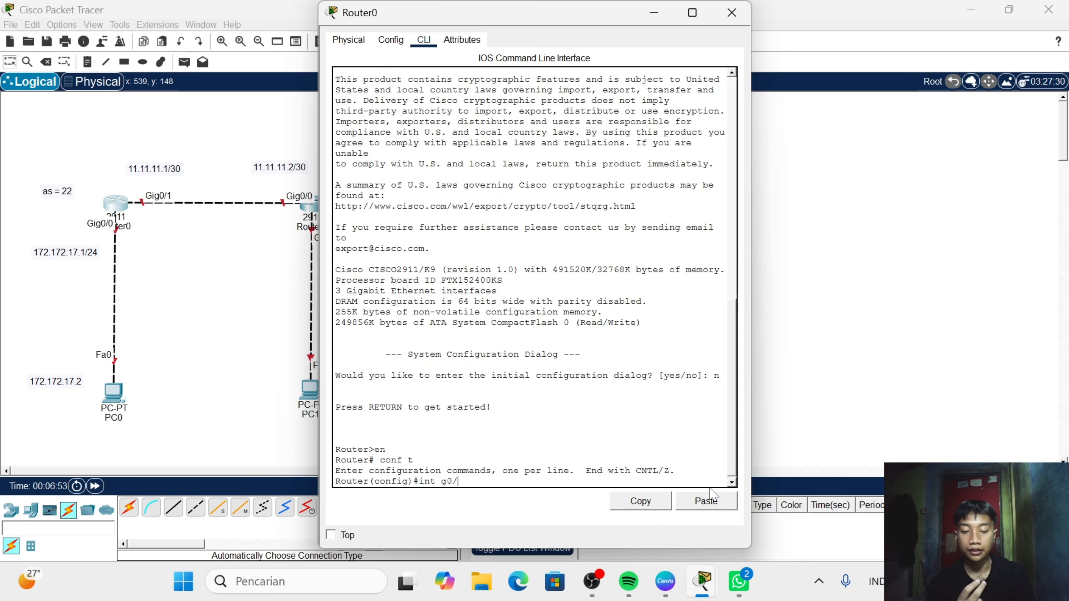
text(0)
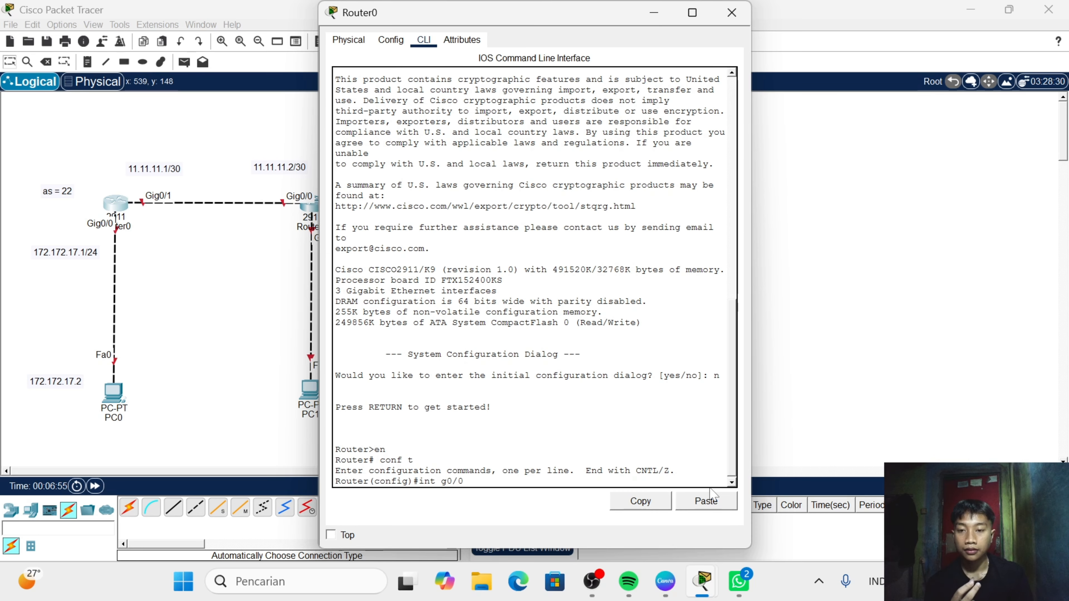
key(Return)
text(n o)
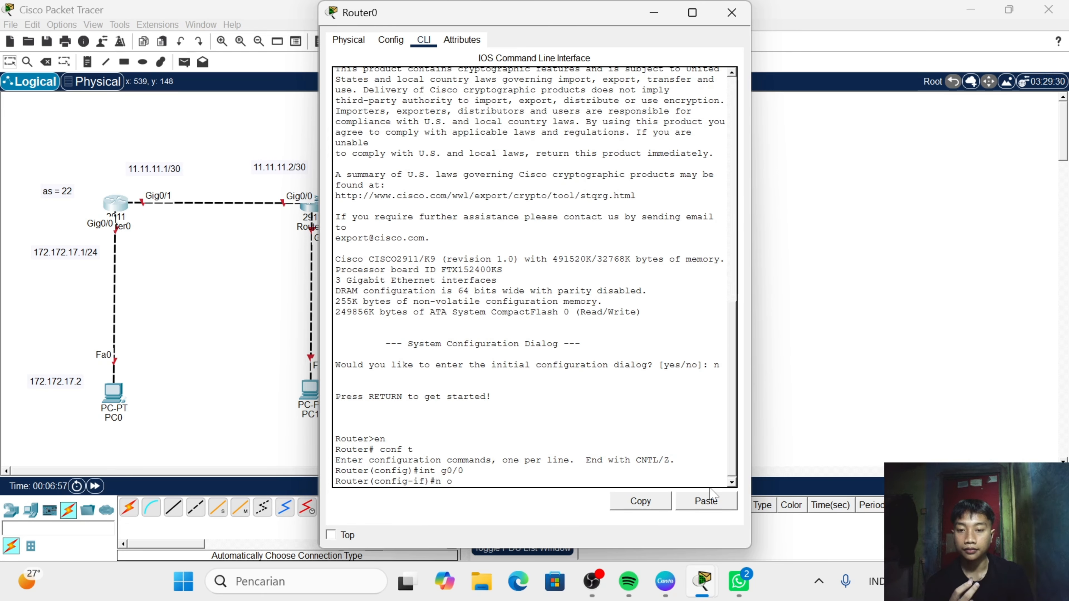
text(osh)
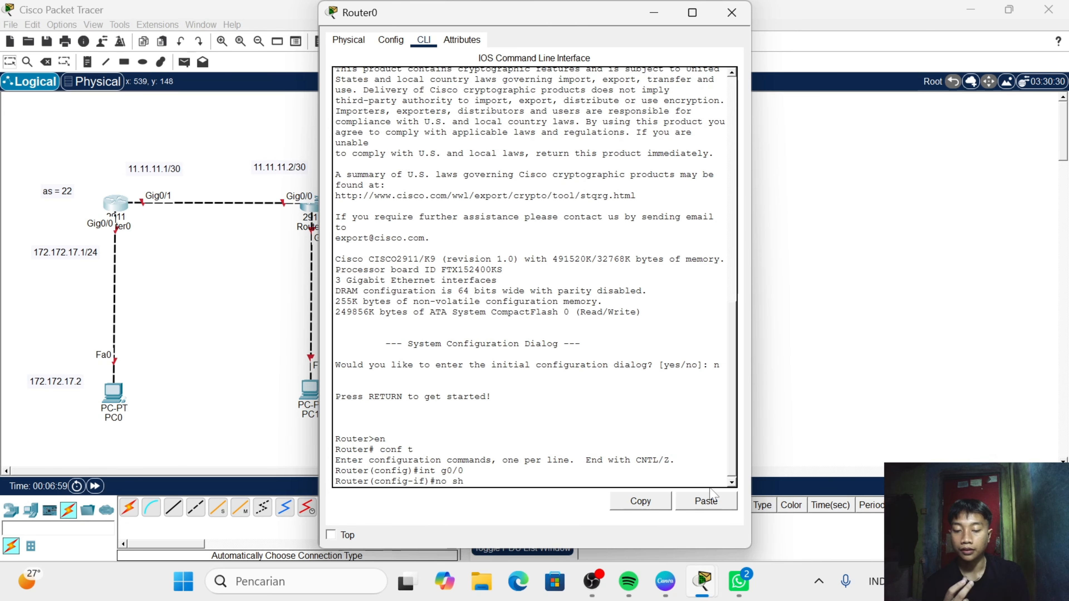
key(Return)
- Assign IP address 172.172.17.1 with mask 255.255.255.0 to Router0's g0/0 interface using ip add
text(ig-if)#ip)
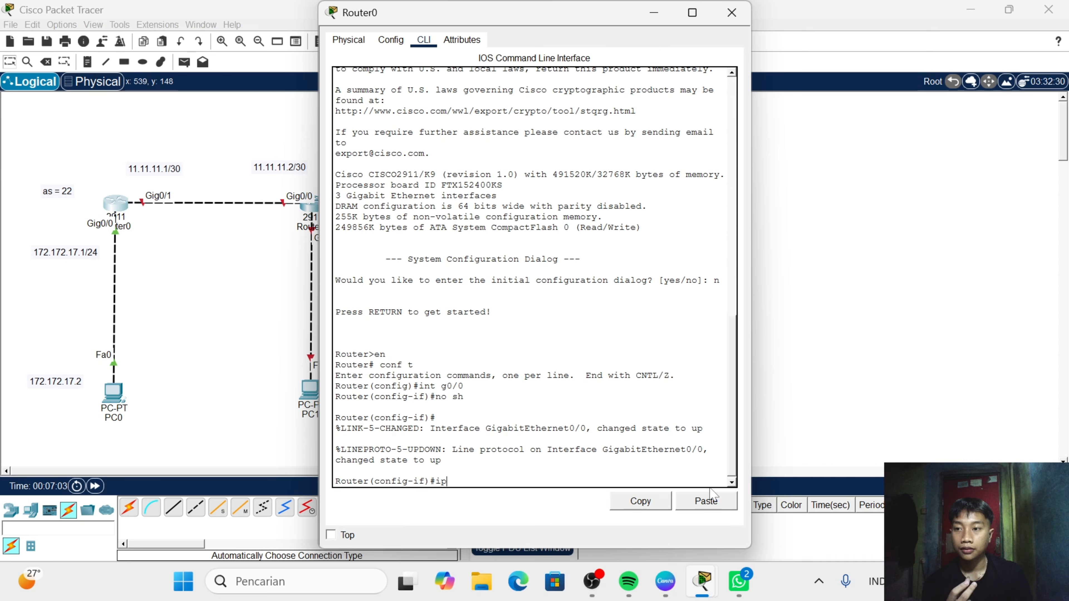
text( add )
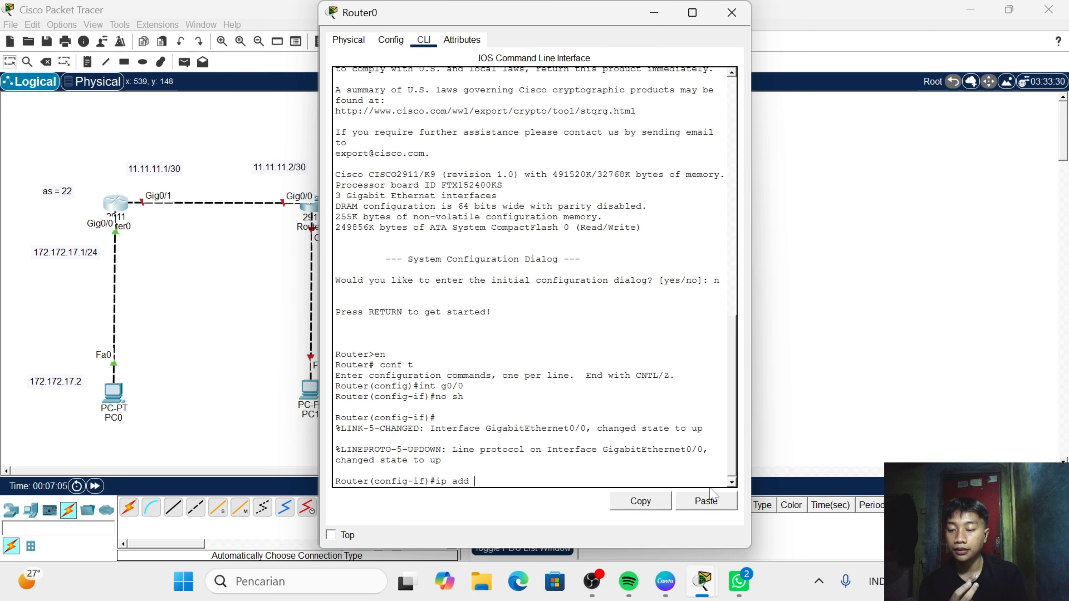
text(172.)
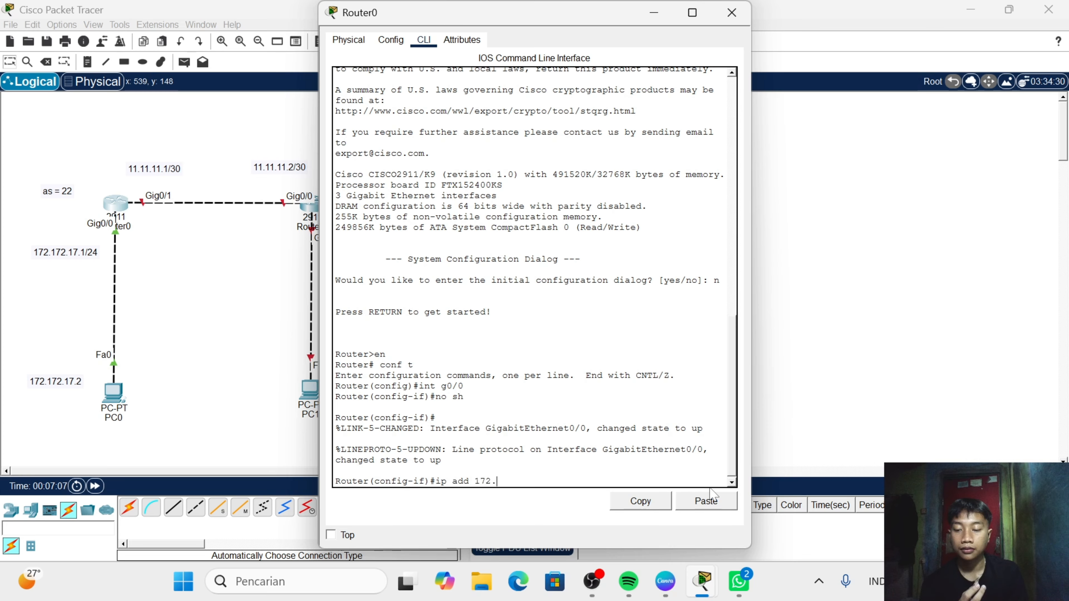
text(172.)
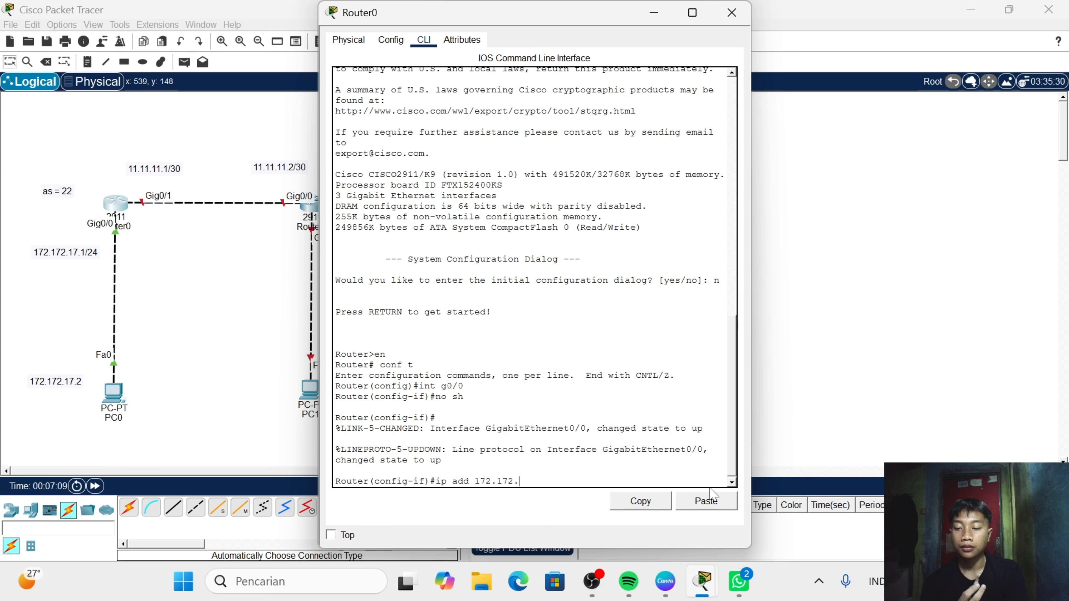
text(17.)
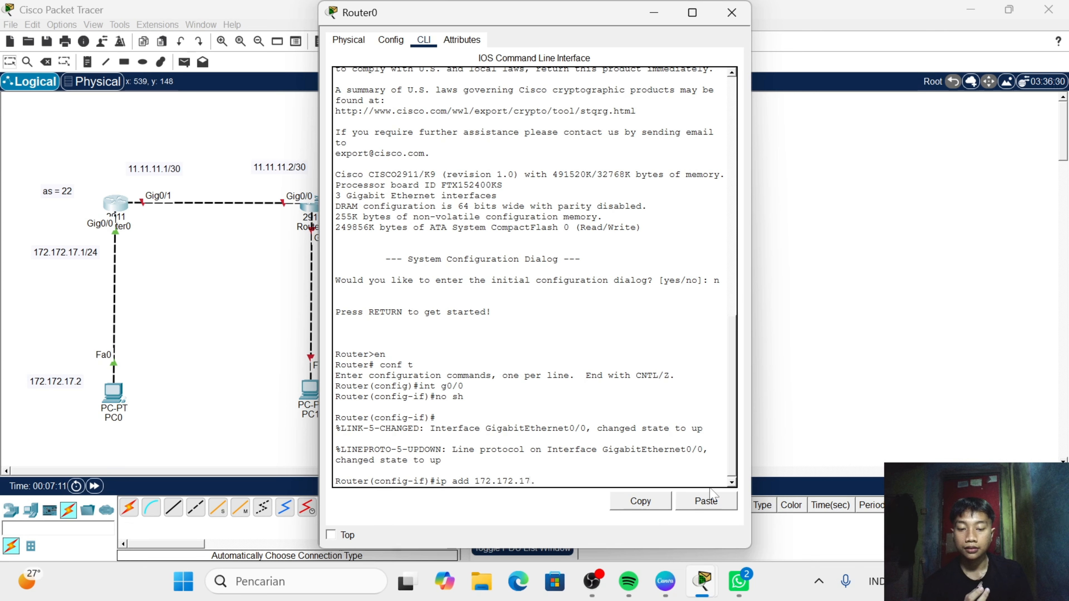
text(1 2)
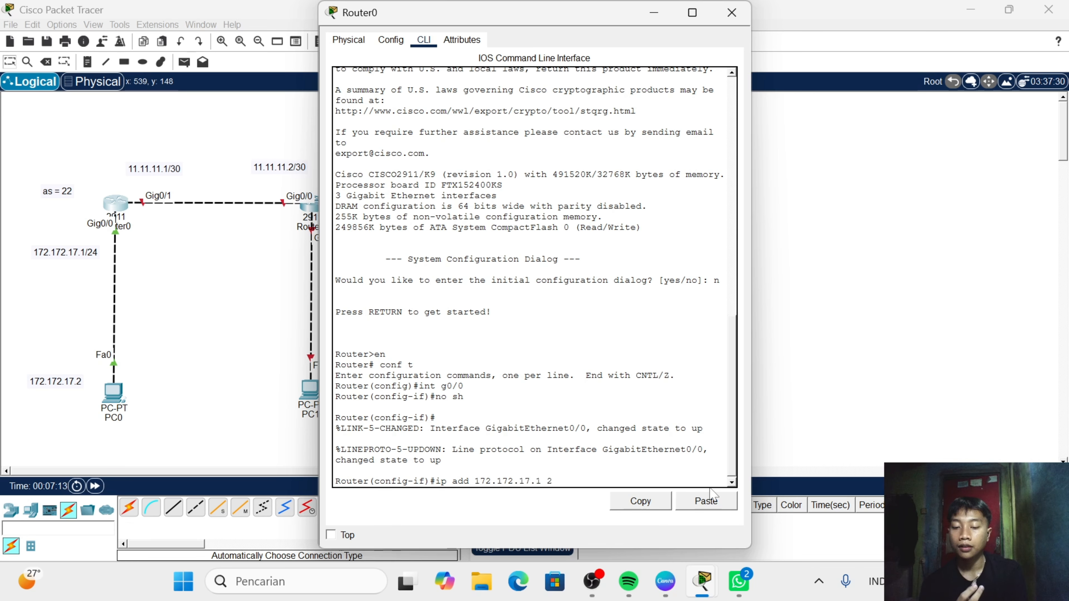
text(55.255)
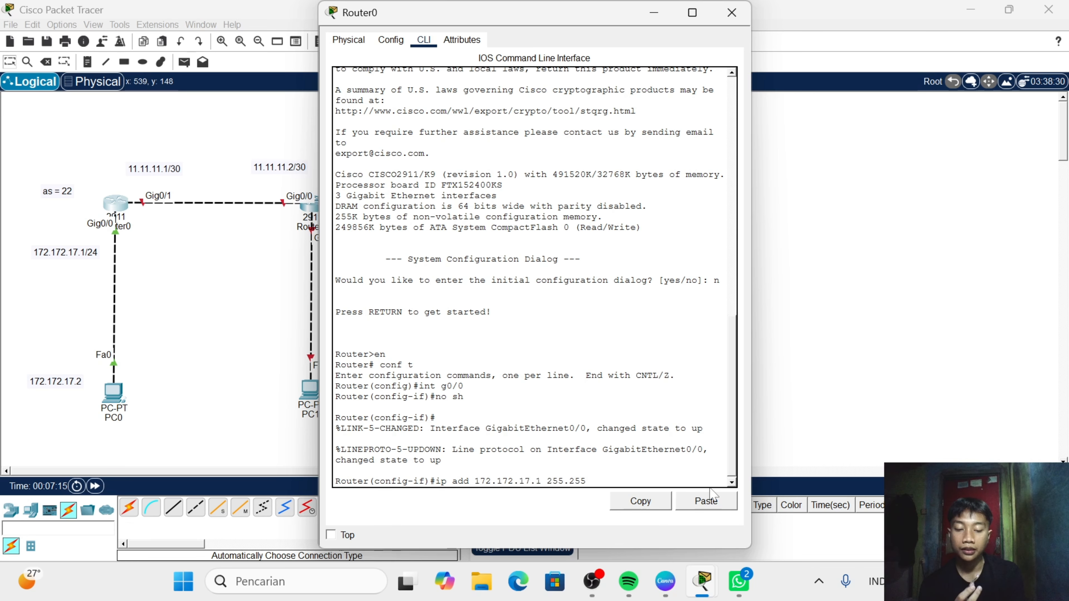
text(.255.0)
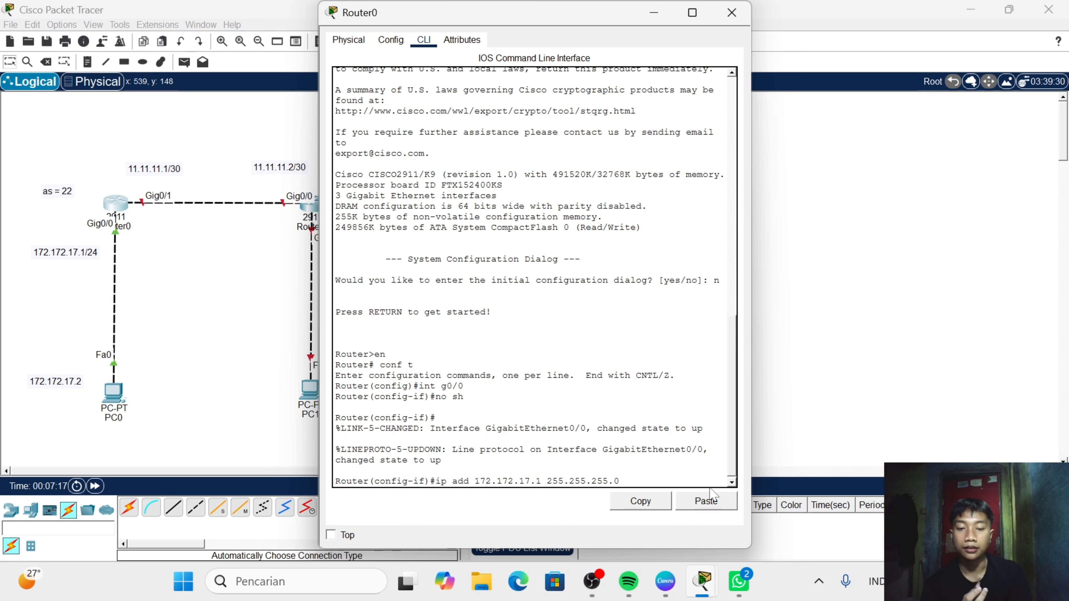
key(Return)
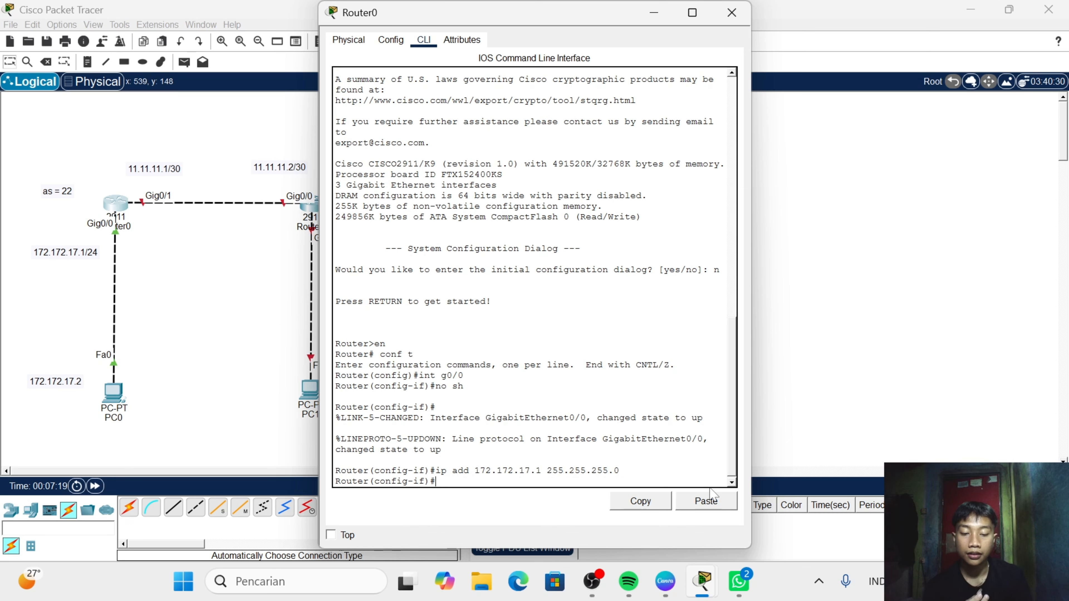
- Switch to interface g0/1 on Router0 and bring it up with no sh
text(int g0)
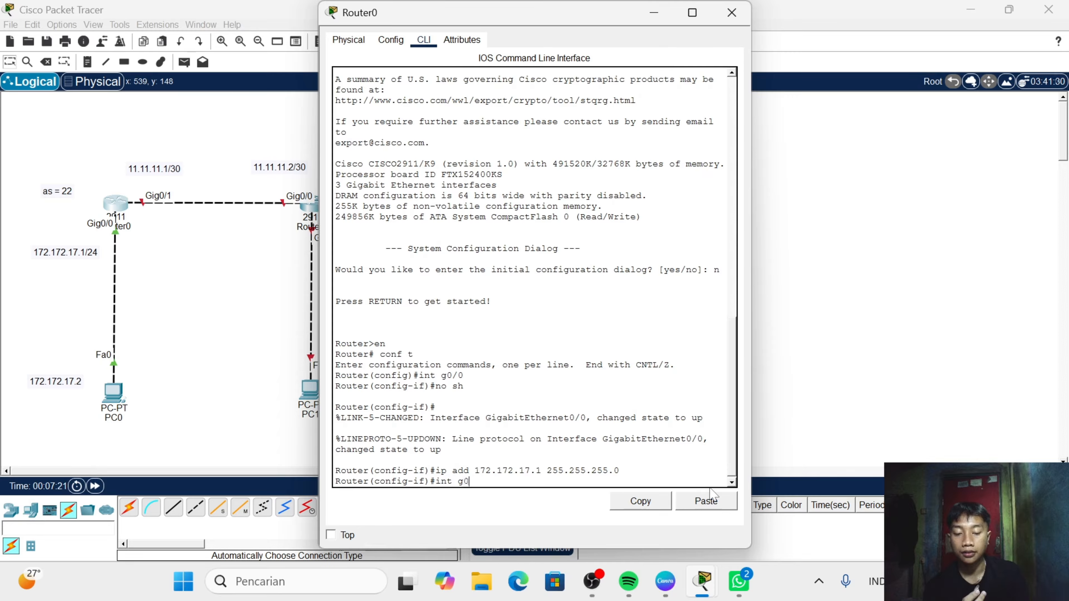
text(/1)
key(Return)
text(nfig-if)#n)
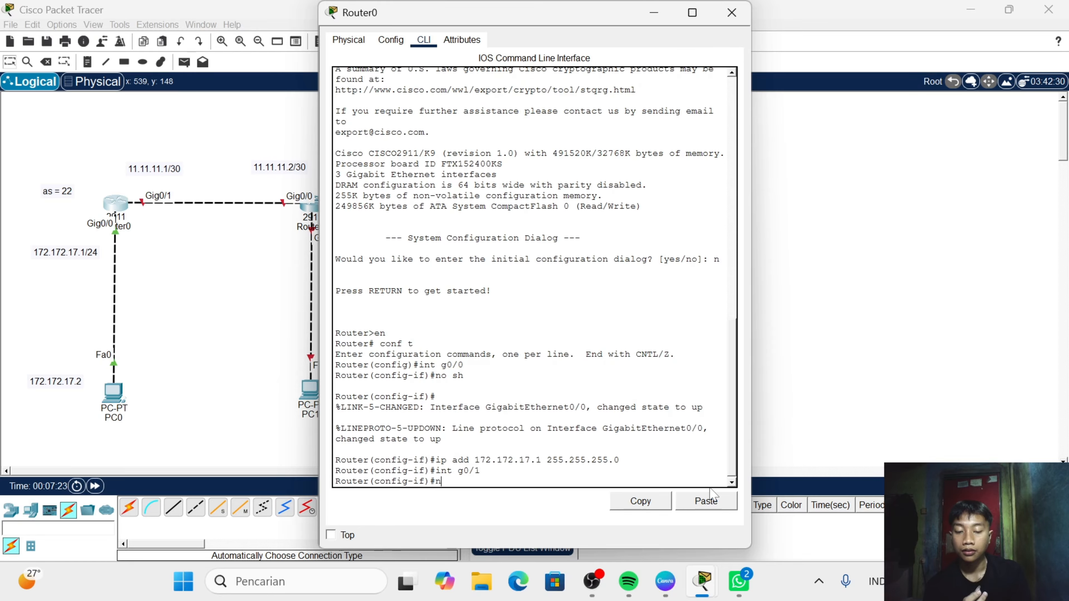
text(o)
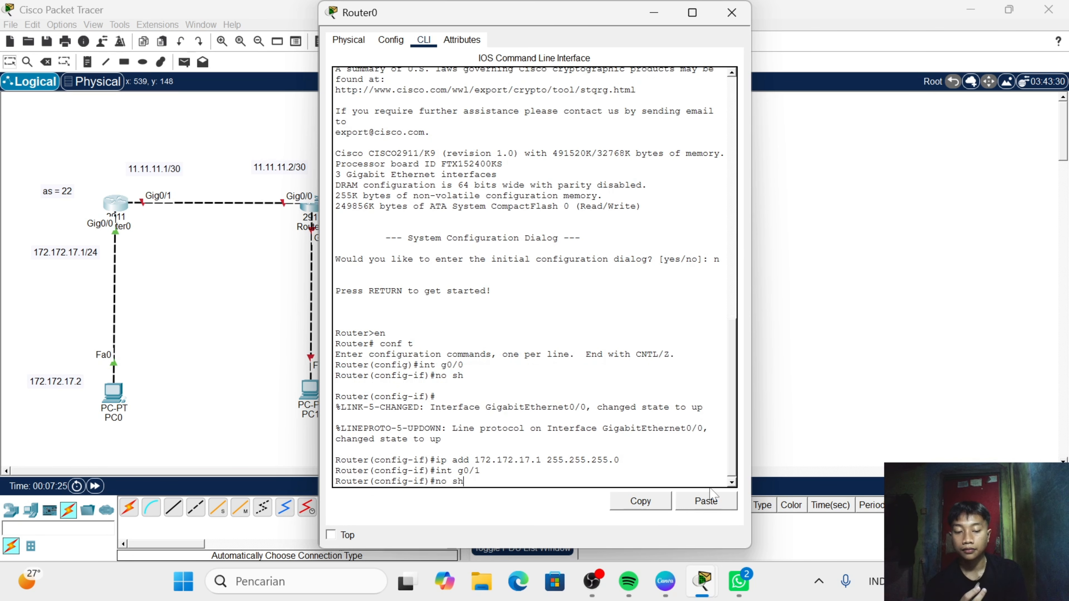
text( sh)
key(Return)
- Try to assign IP address 11.11.11.0 with mask 255.255.255.252 to Router0's g0/1 interface
text(ig-if)#i)
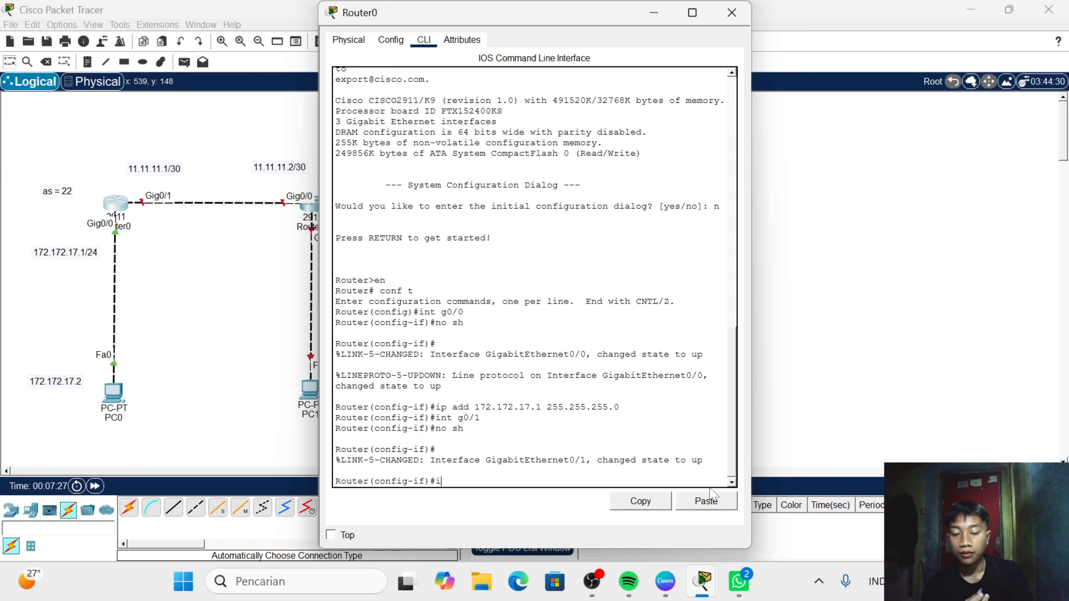
text(p add 11)
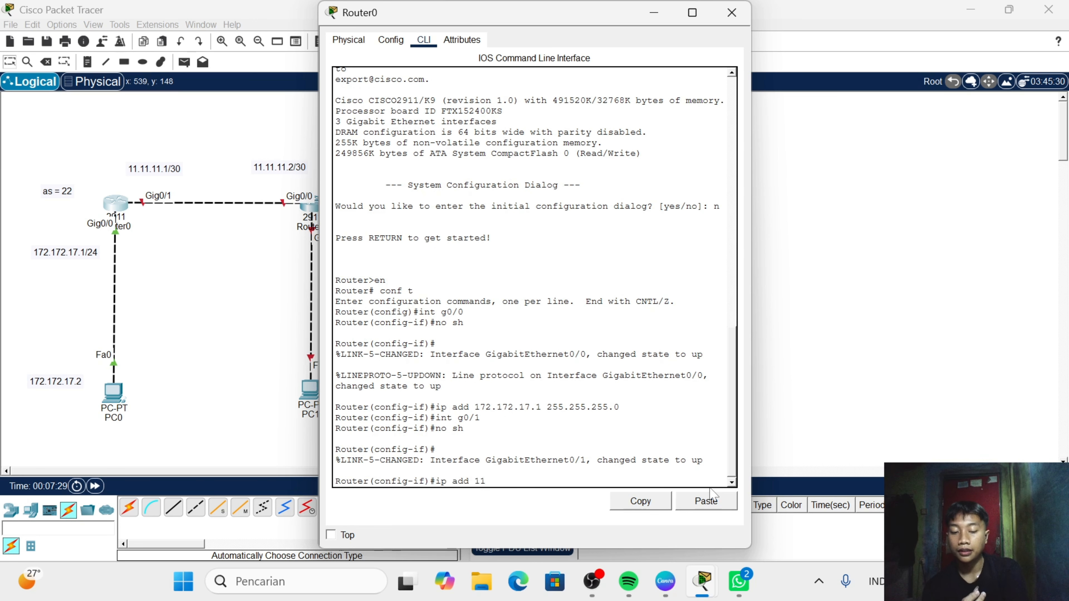
text(.11.)
text(11.)
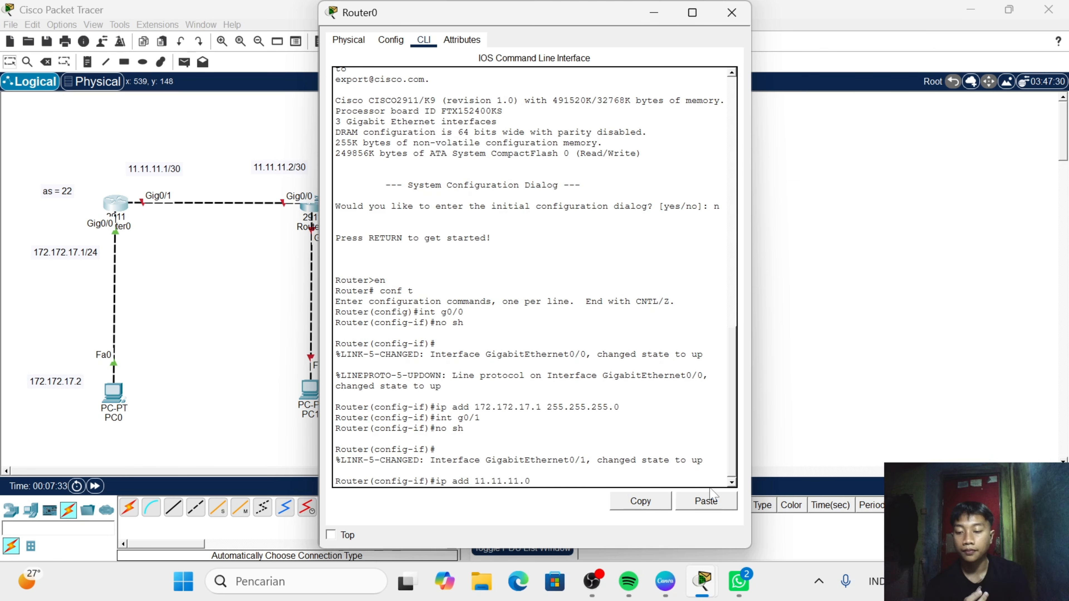
text(0 2)
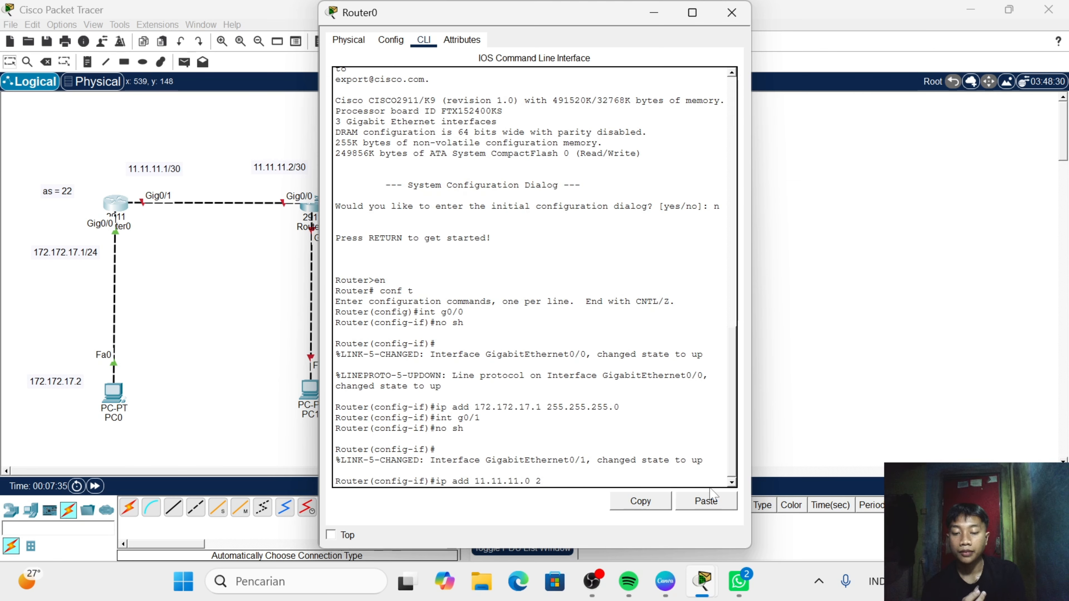
text(55.25)
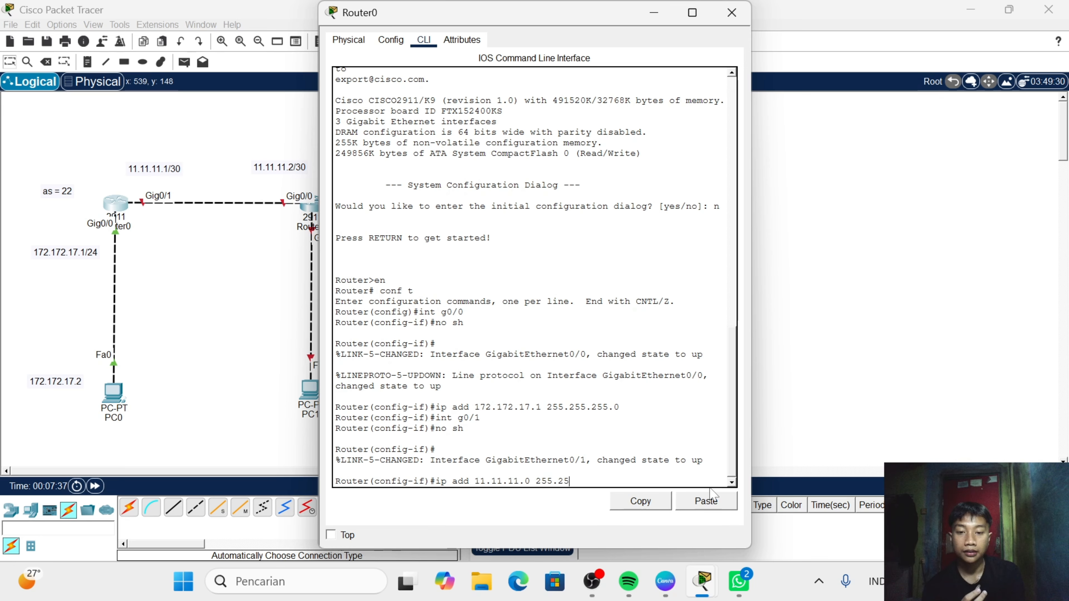
text(5.255.)
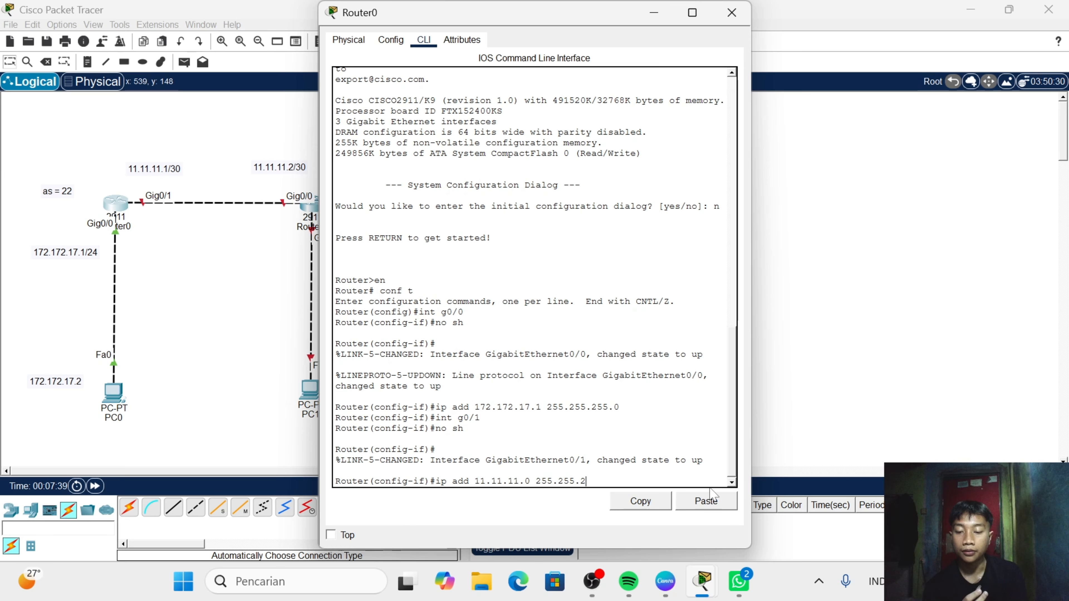
text(252)
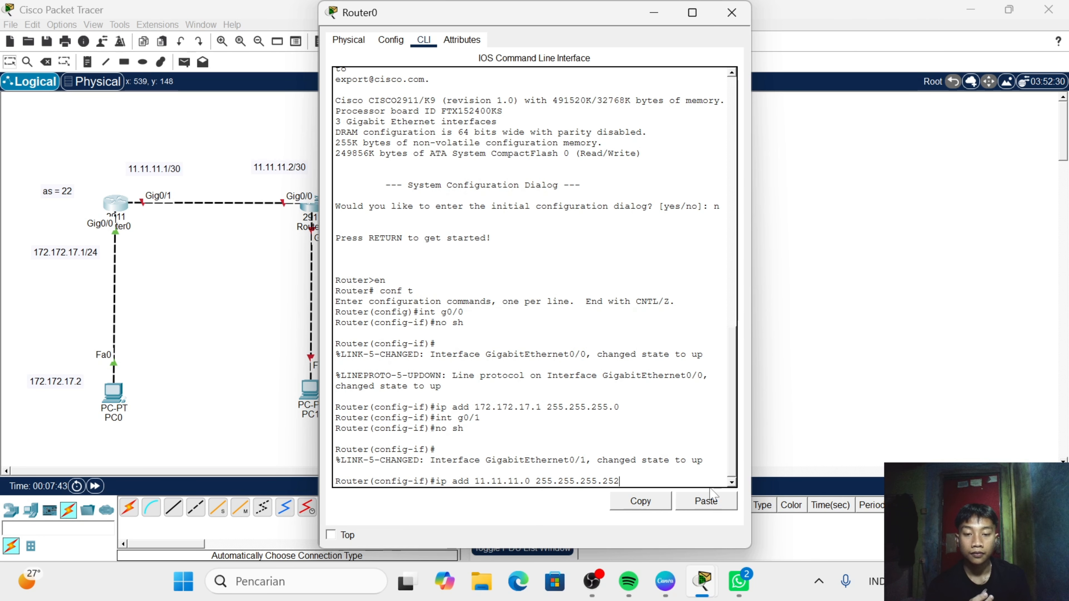
key(Return)
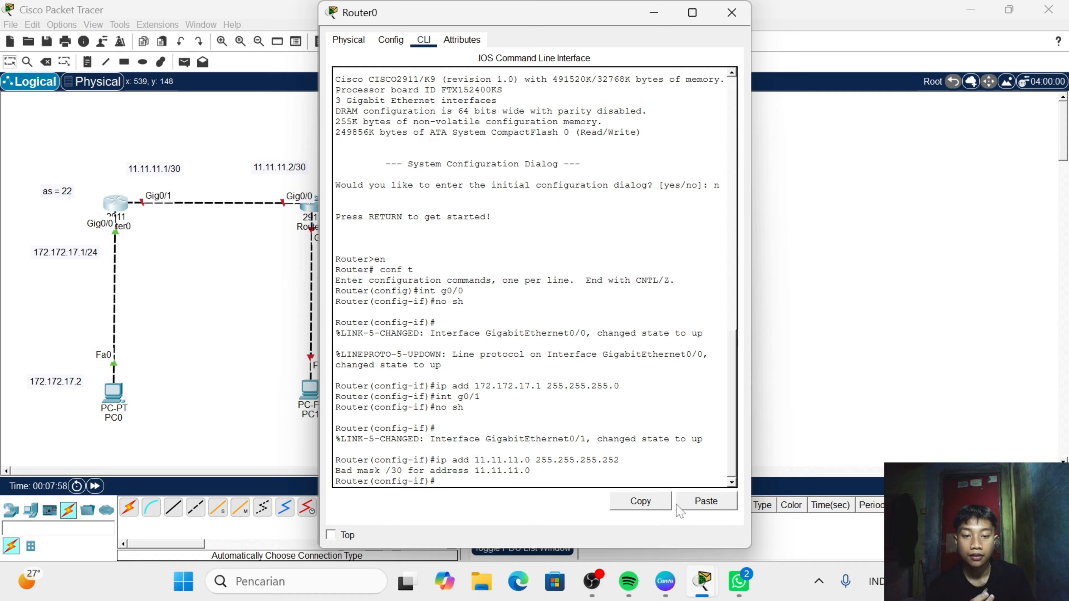
- Reissue the ip add command on Router0's g0/1 with 11.11.11.1 255.255.255.252 and close the router's window
click(687, 505)
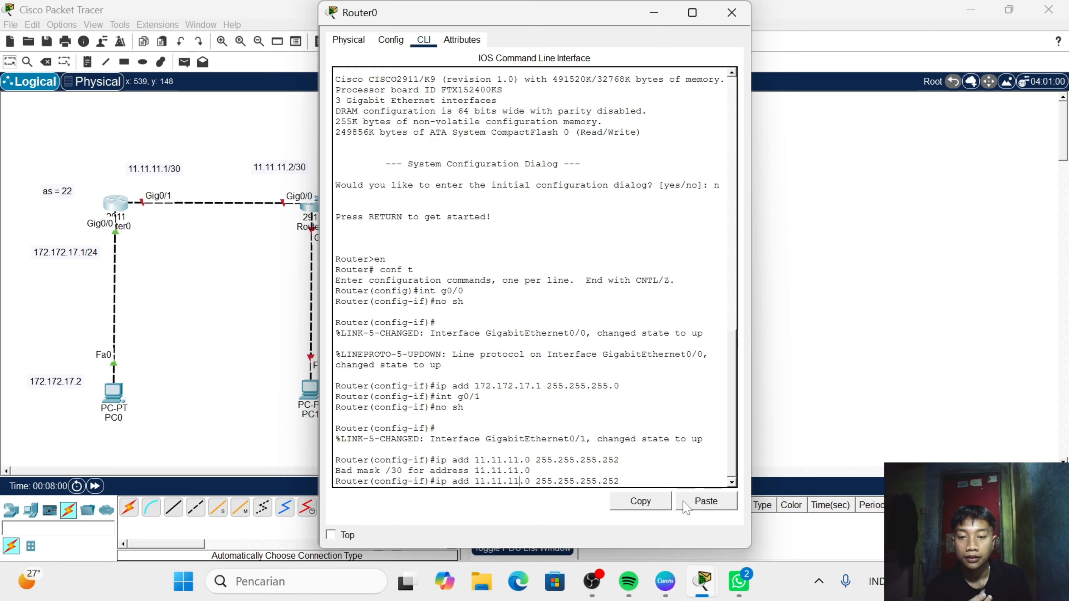
key(Delete)
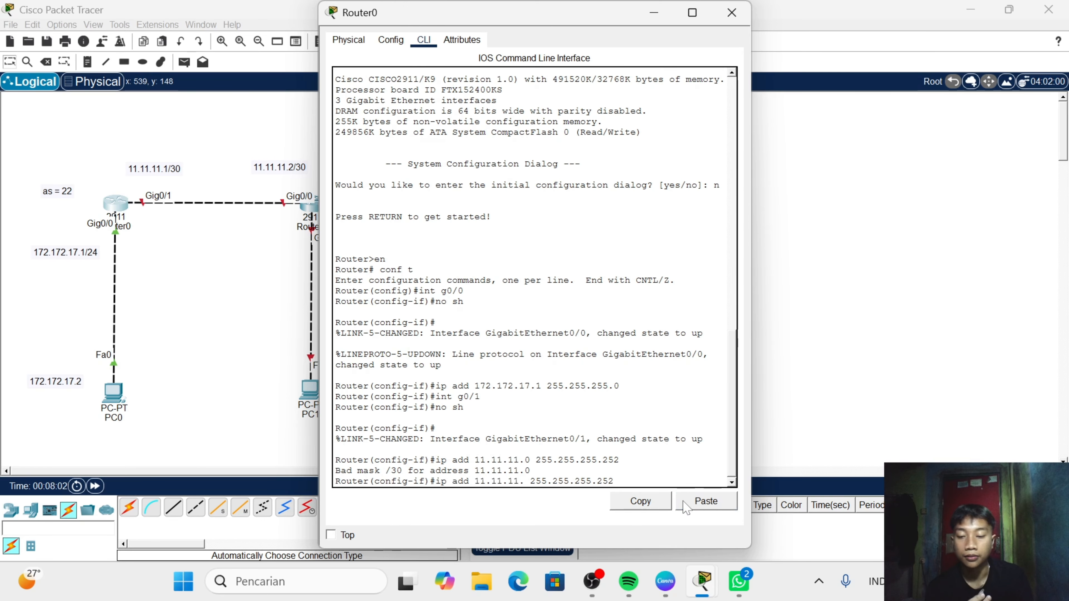
text(1)
key(Return)
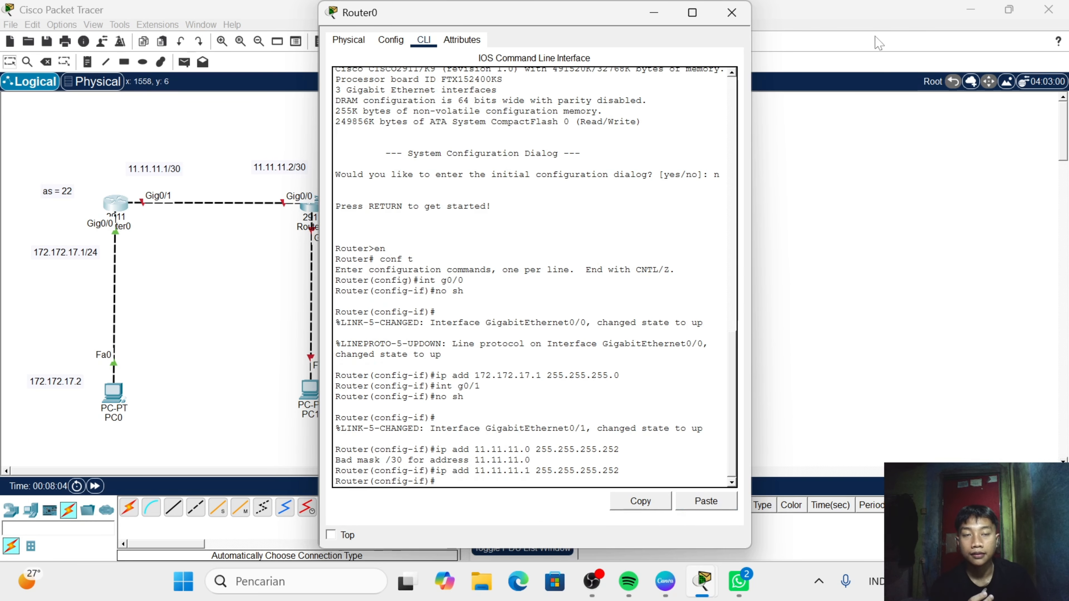
click(734, 23)
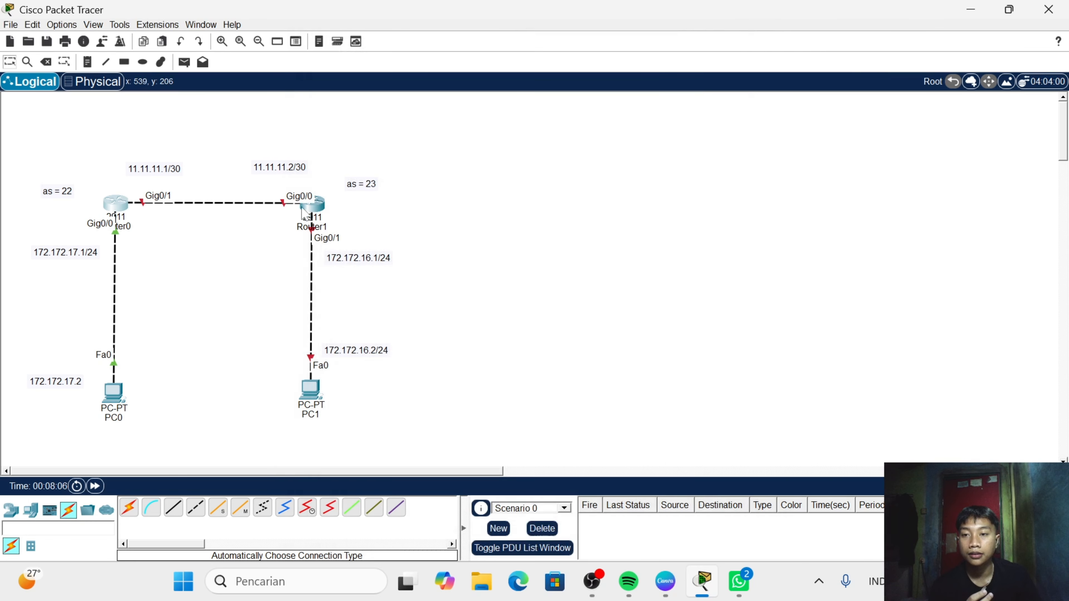
- Open Router1's command line, decline the initial configuration dialog and enter global configuration mode with en and conf t
click(311, 207)
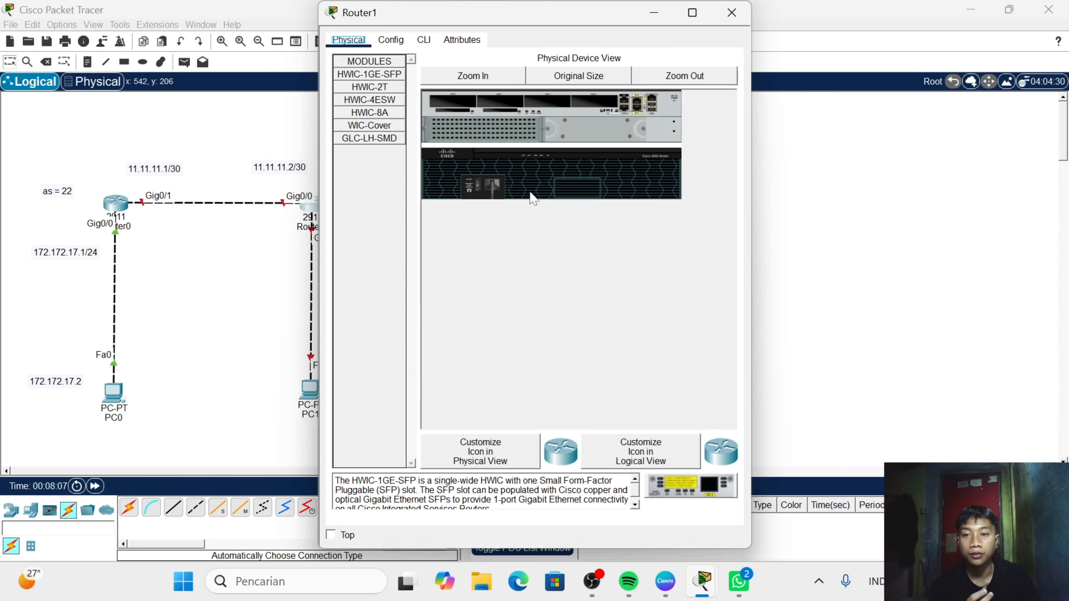
click(422, 41)
text(n)
key(Return)
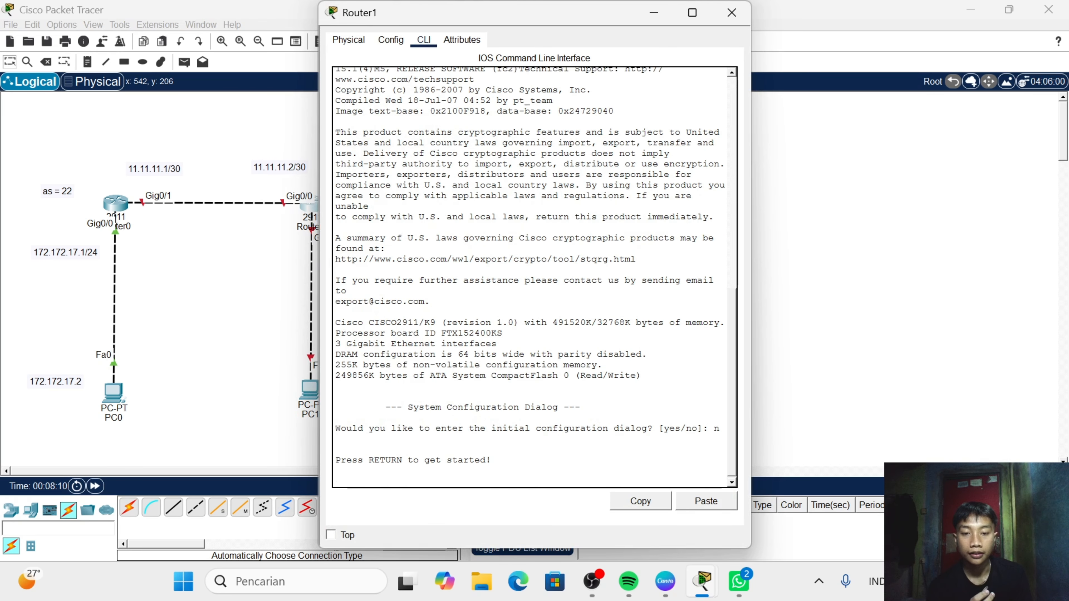
key(Return)
text(en)
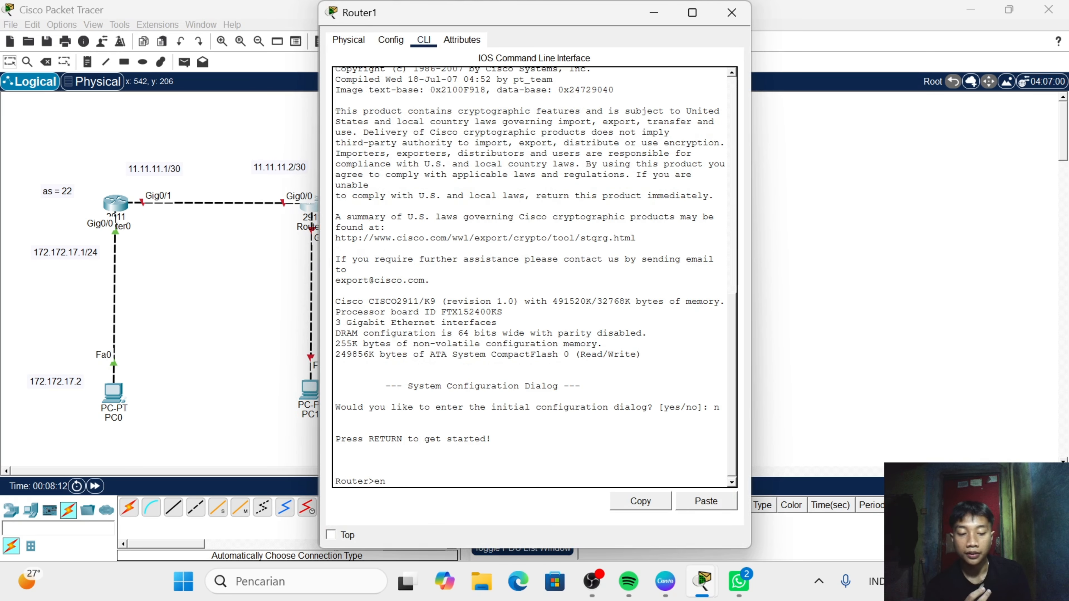
key(Return)
key(Return)
text(conf t)
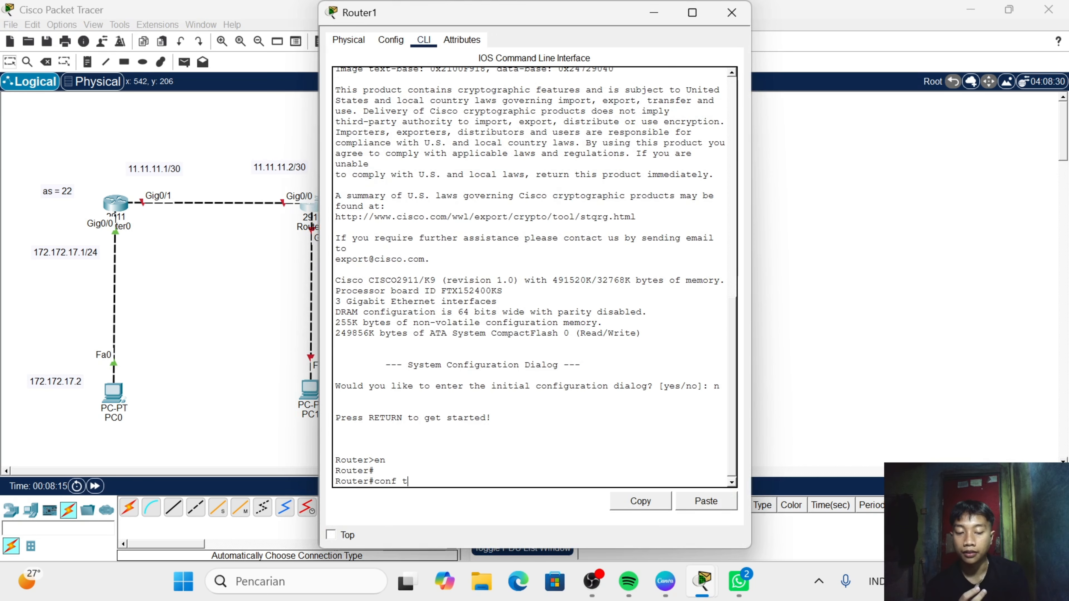
key(Return)
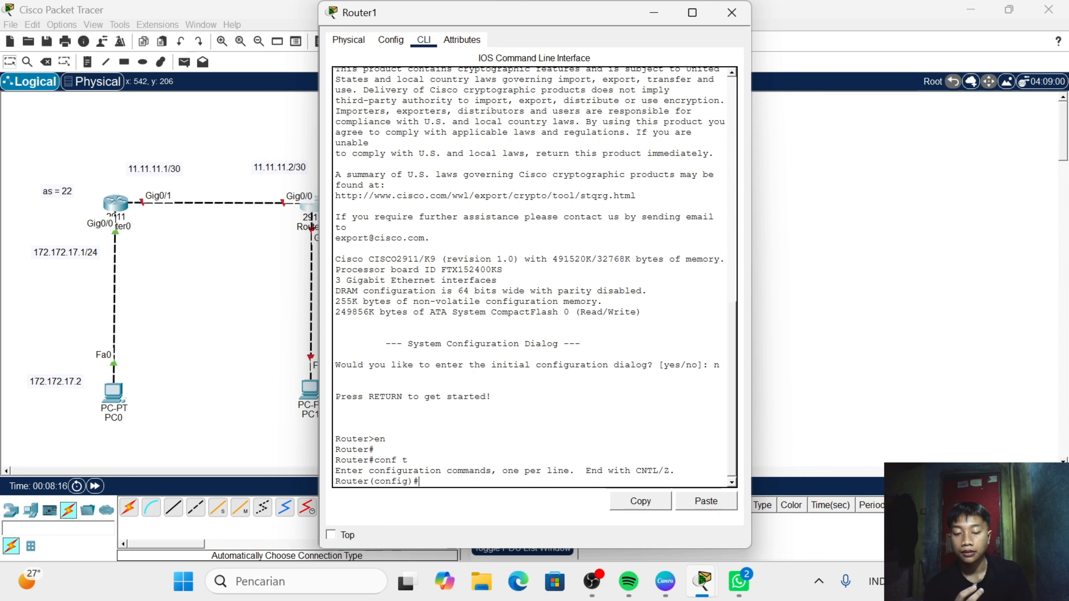
- Enter interface g0/0 on Router1 and bring it up with no sh
text(int g)
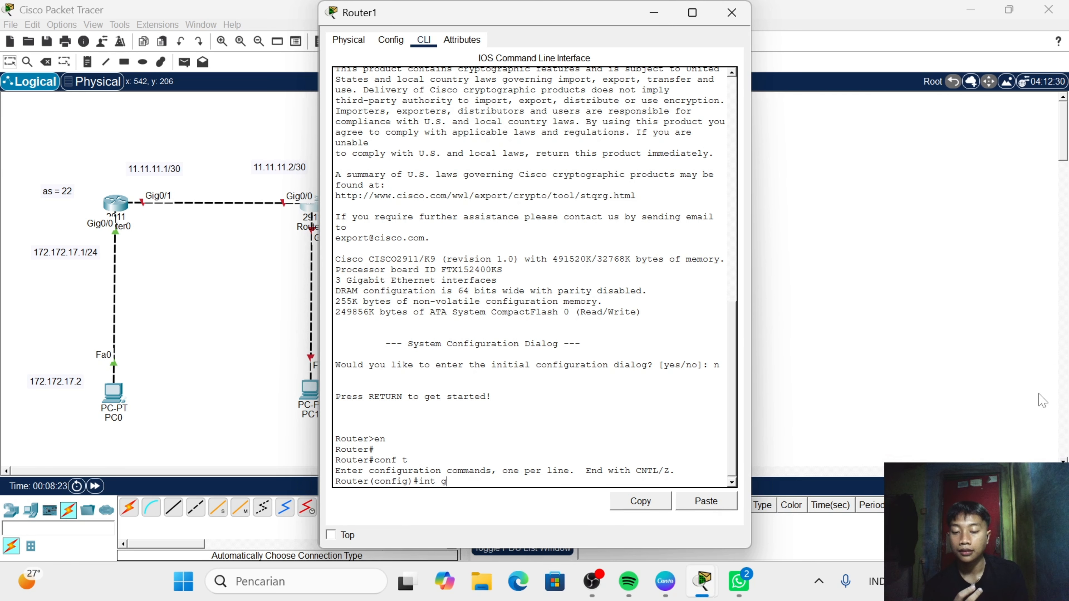
text(0/)
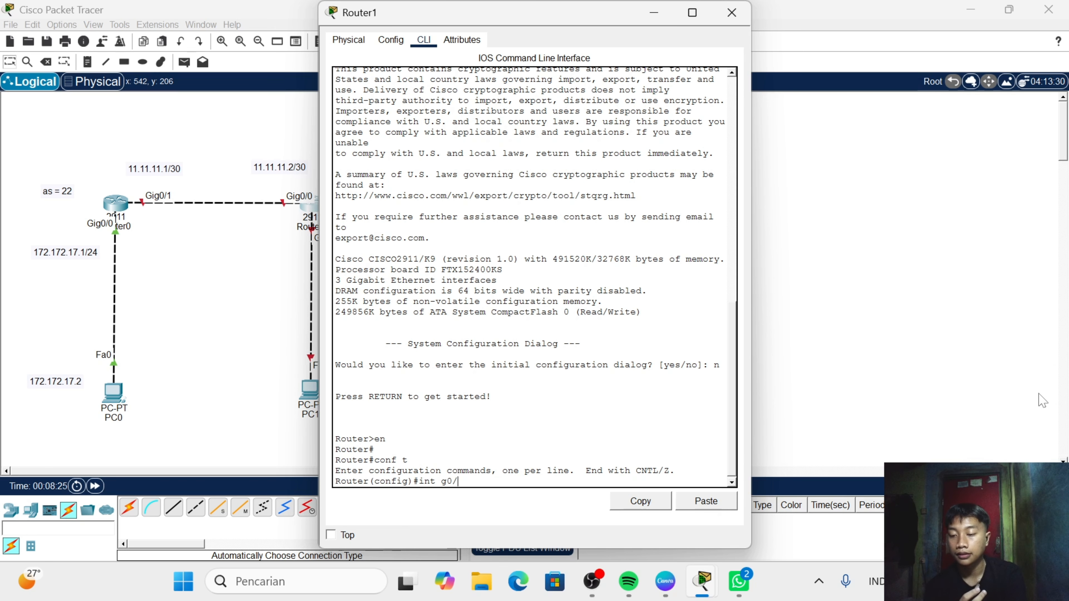
text(0)
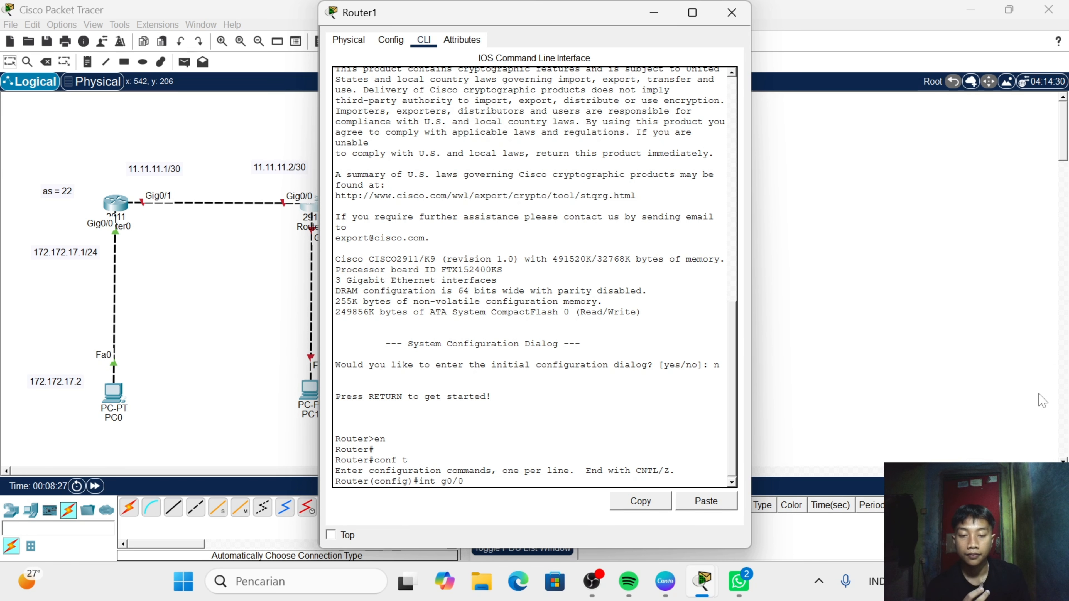
key(Return)
text(no s)
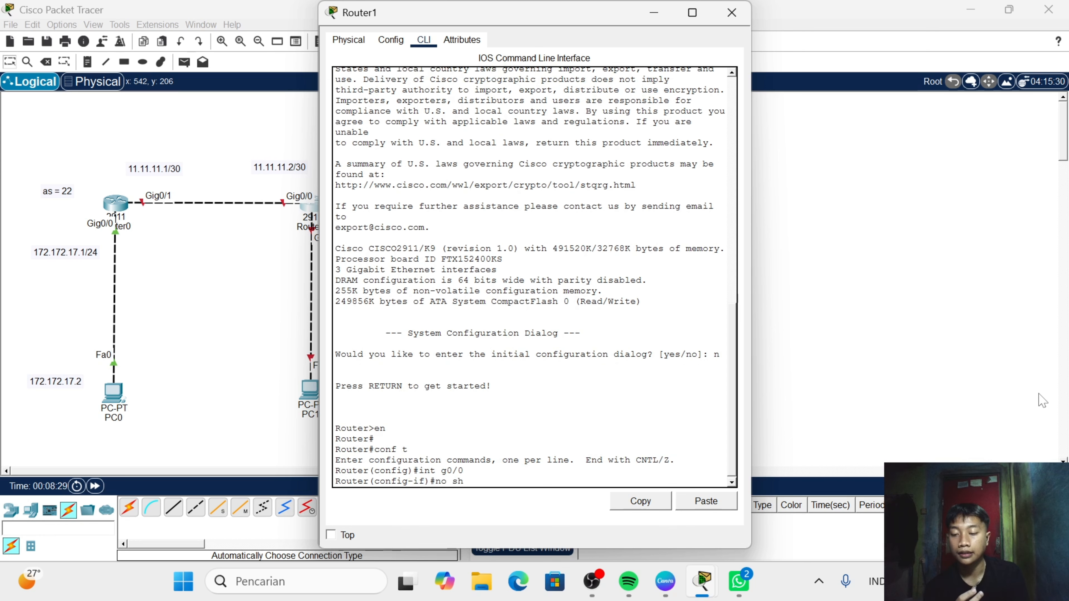
text(h)
key(Return)
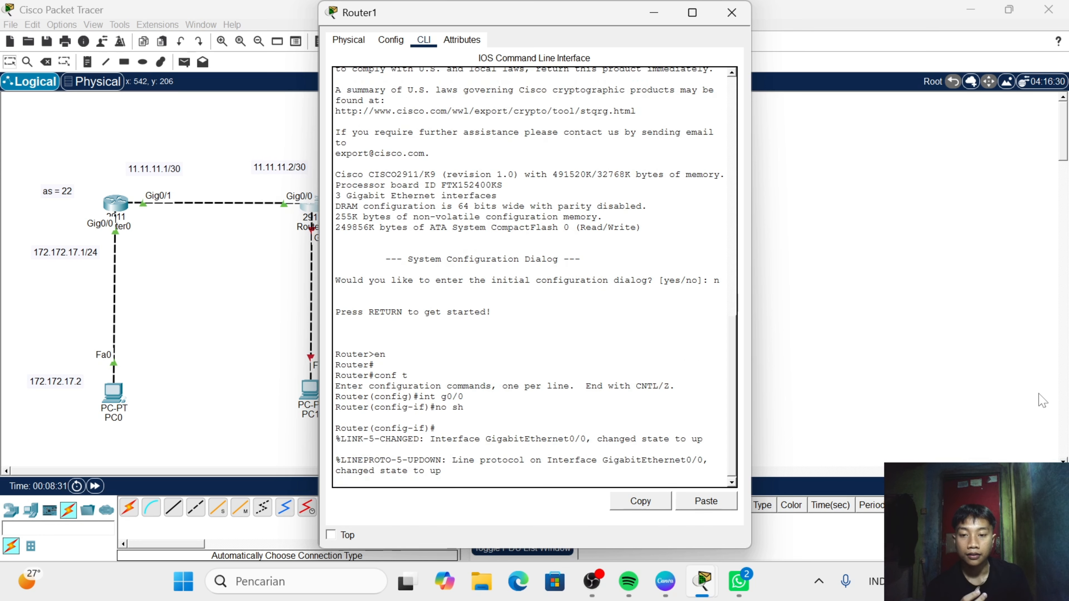
- Assign IP address 11.11.11.2 with mask 255.255.255.0 to Router1's g0/0 interface
text(i)
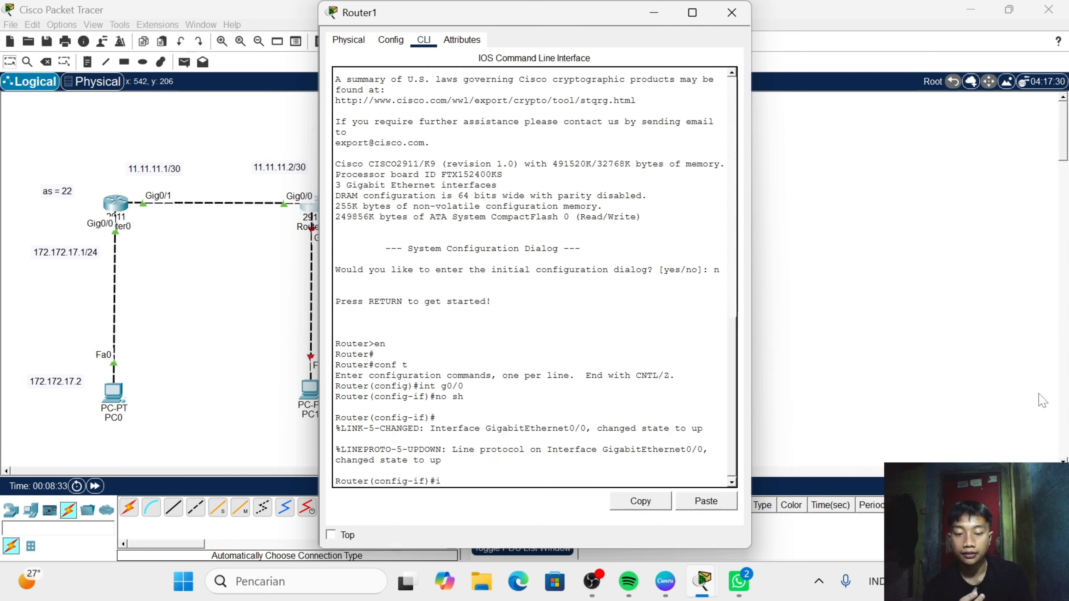
text(p add)
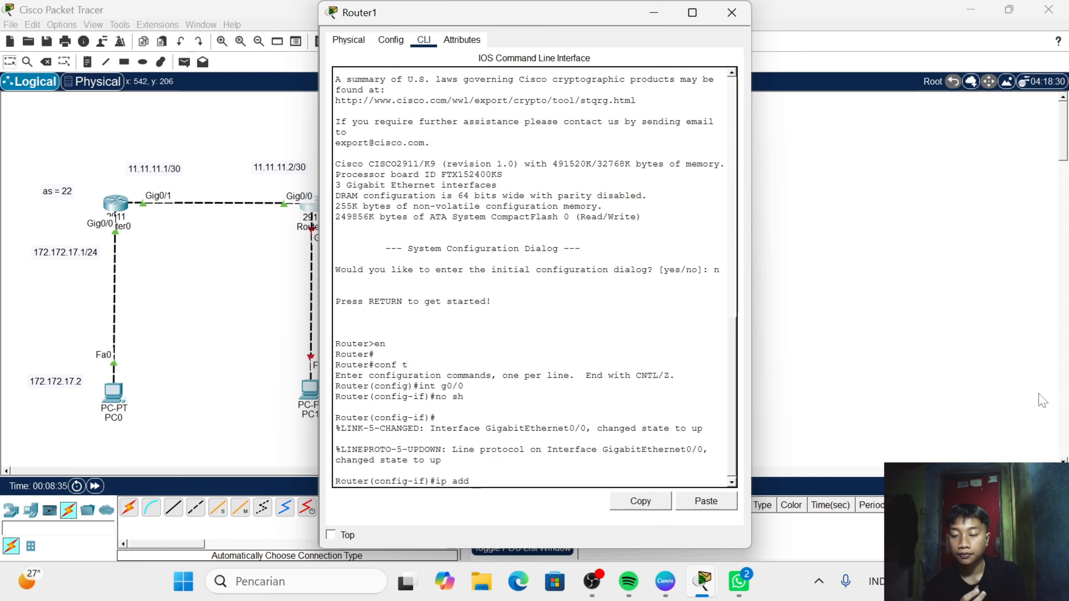
text( 11.11.11)
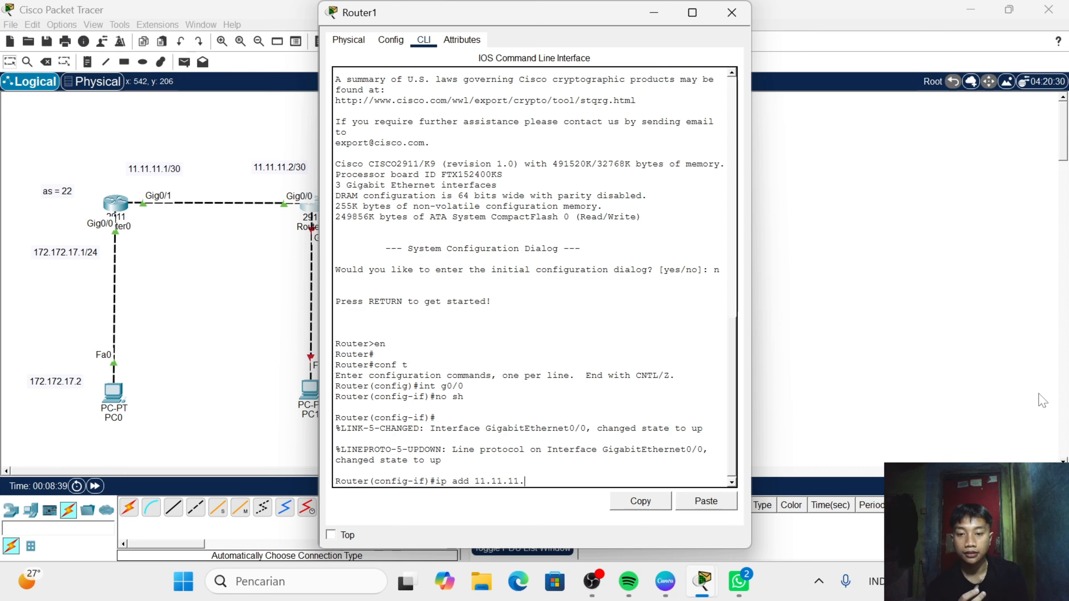
text(.2 2)
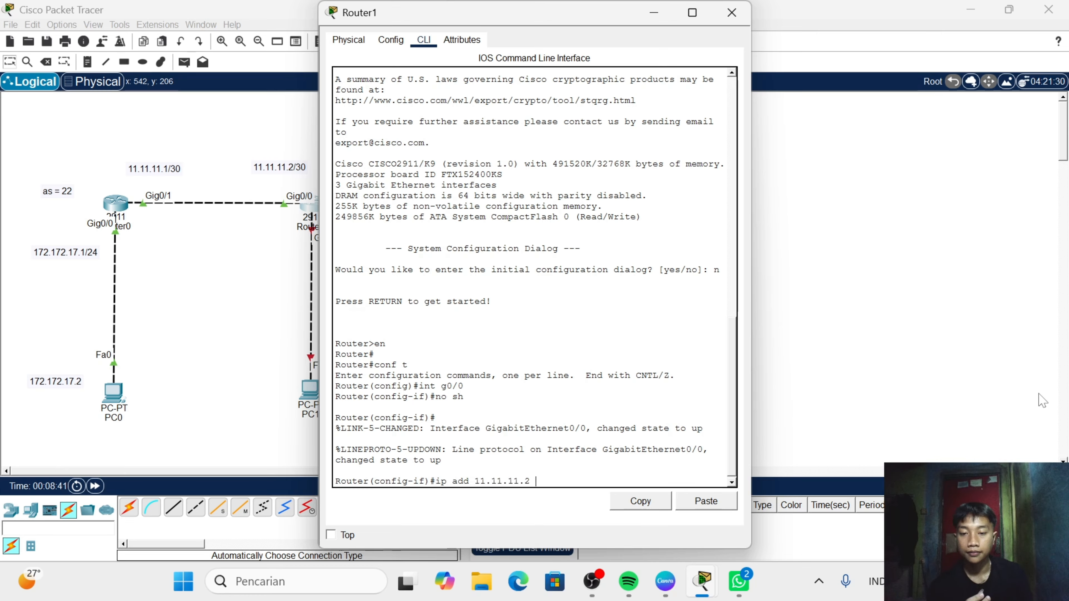
text(255.)
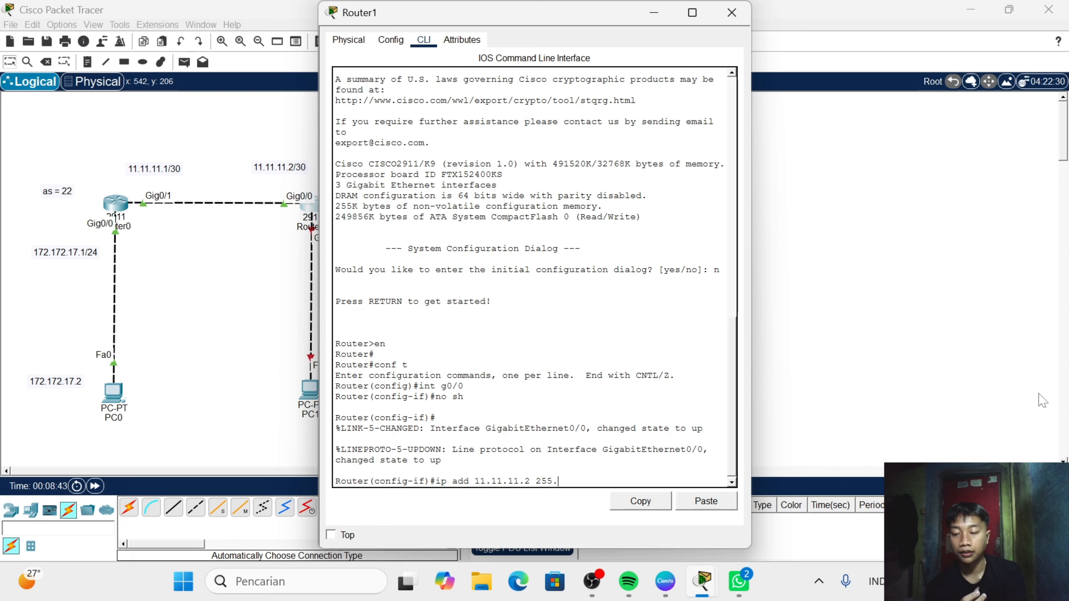
text(255.255.0)
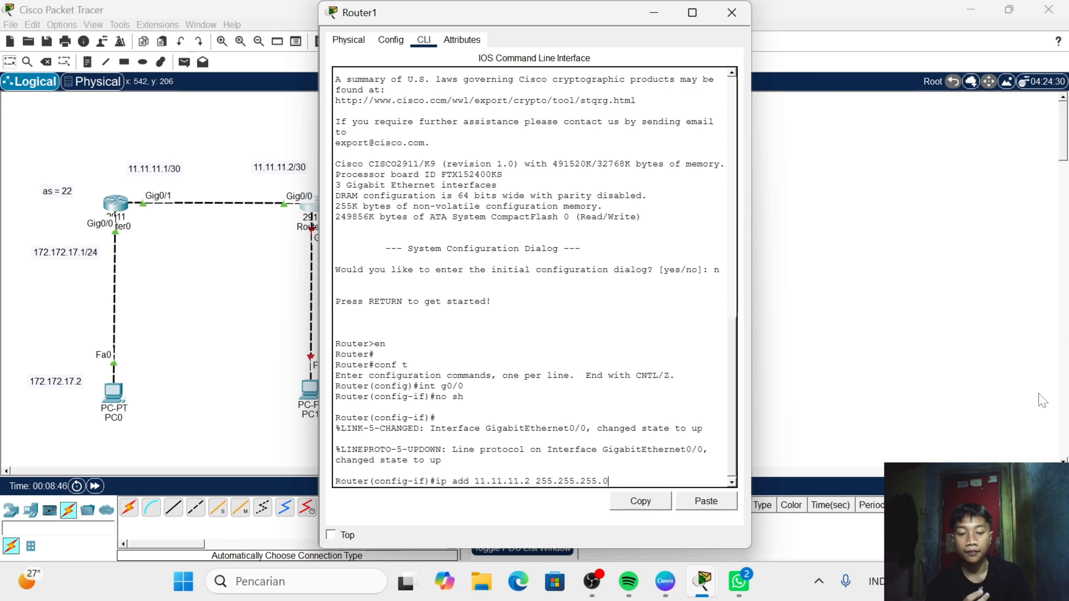
key(Return)
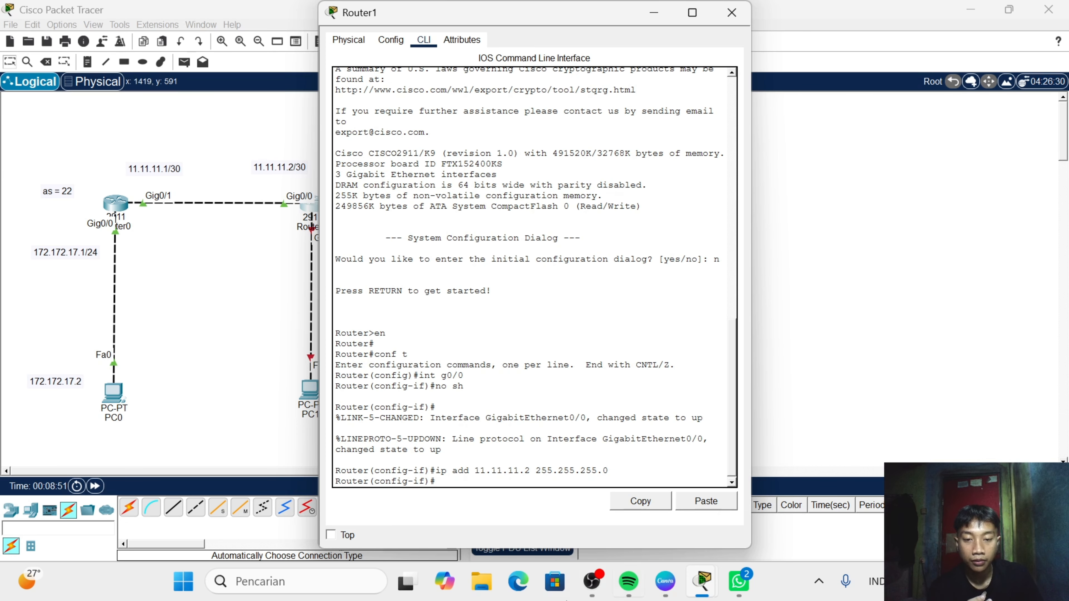
- Reissue the ip add command on Router1's g0/0 with 11.11.11.2 and mask 255.255.255.252
click(711, 502)
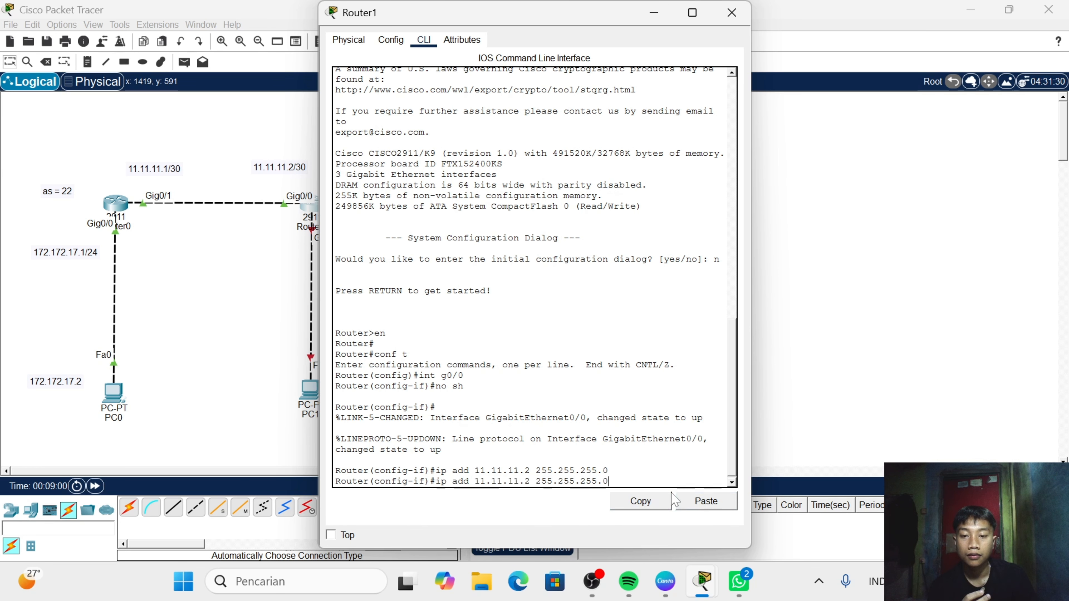
key(BackSpace)
text(252)
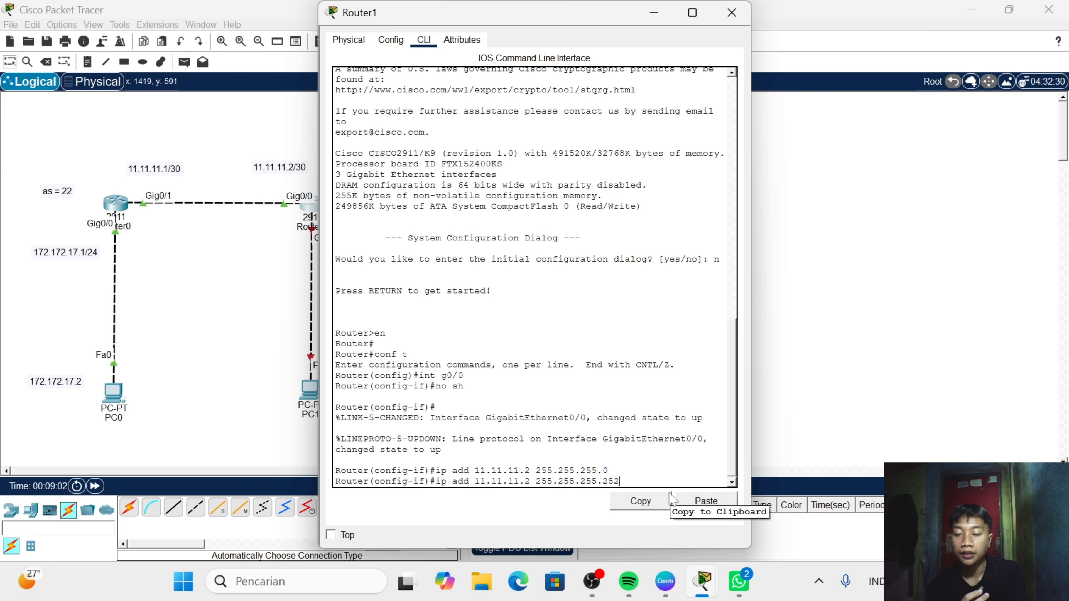
key(Return)
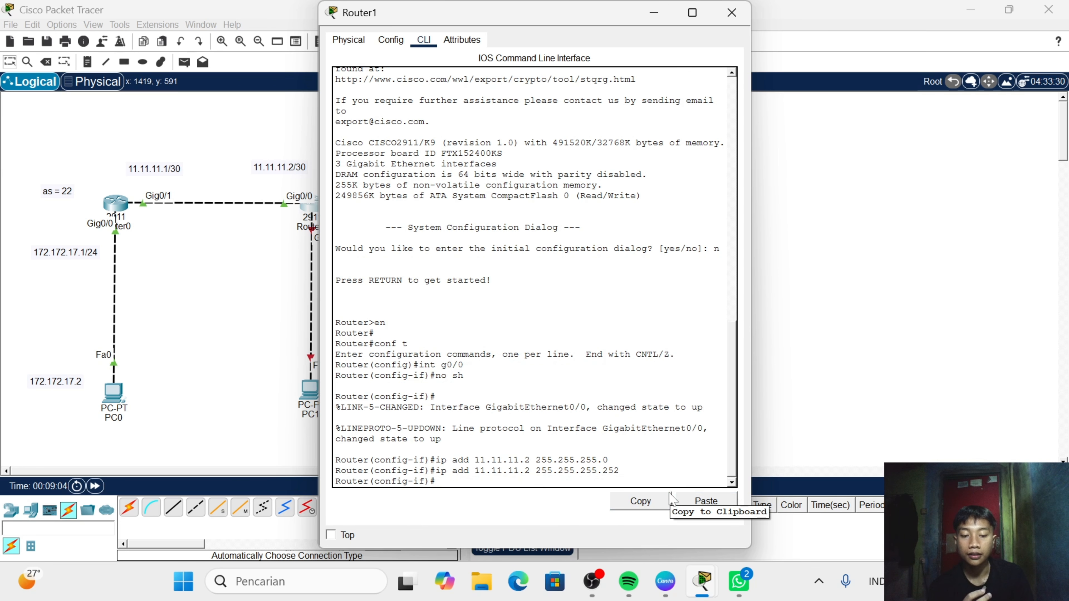
- Enter interface g0/1 on Router1 and bring it up with no sh
text(int )
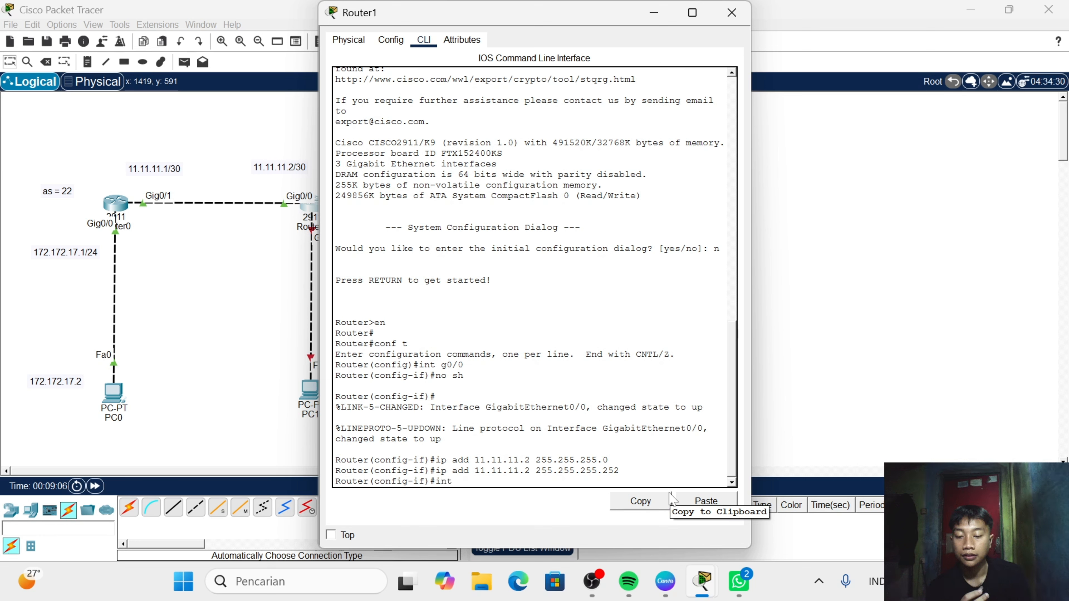
text(g )
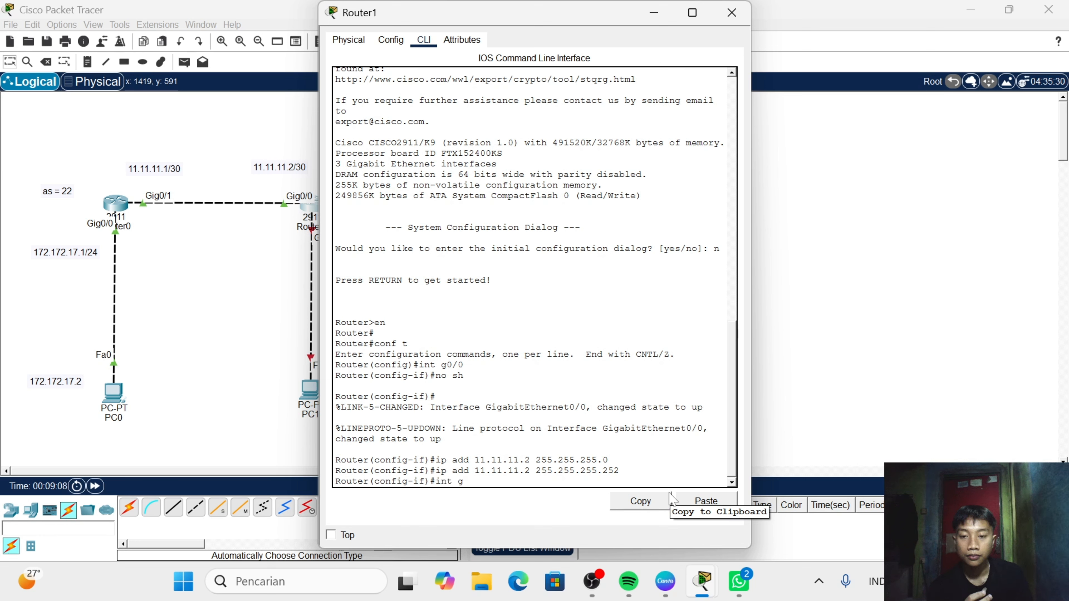
text(/)
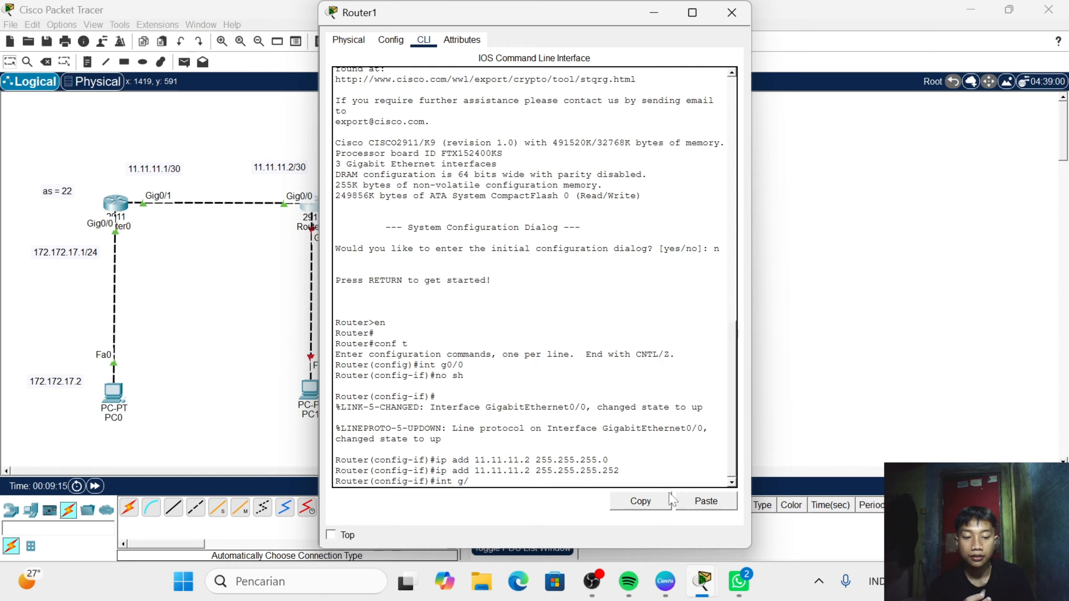
key(BackSpace)
text(0/)
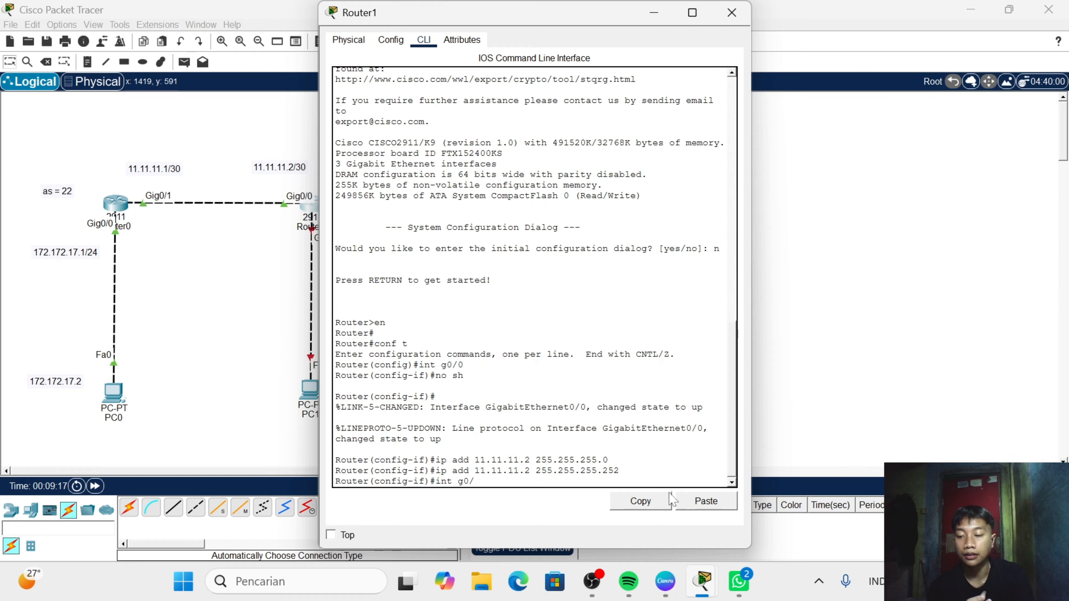
text(1)
key(Return)
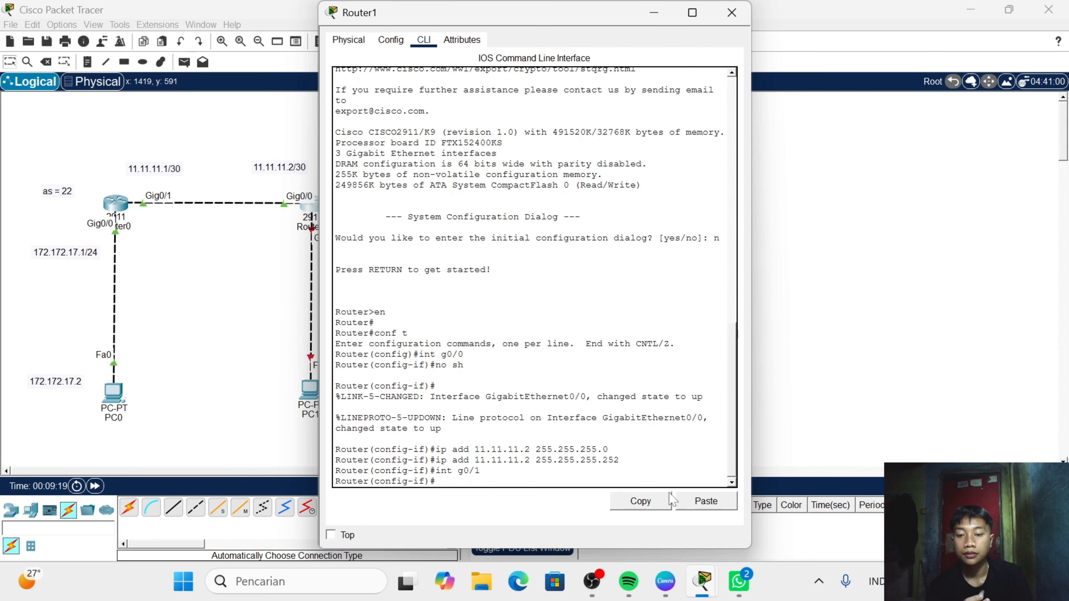
text(no sh)
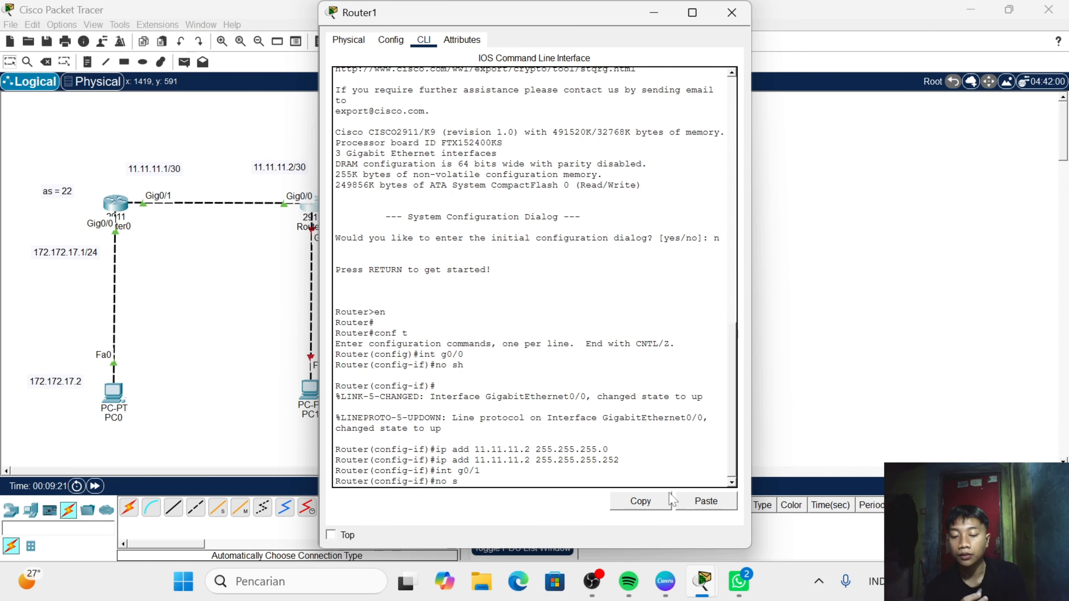
key(Return)
key(Return)
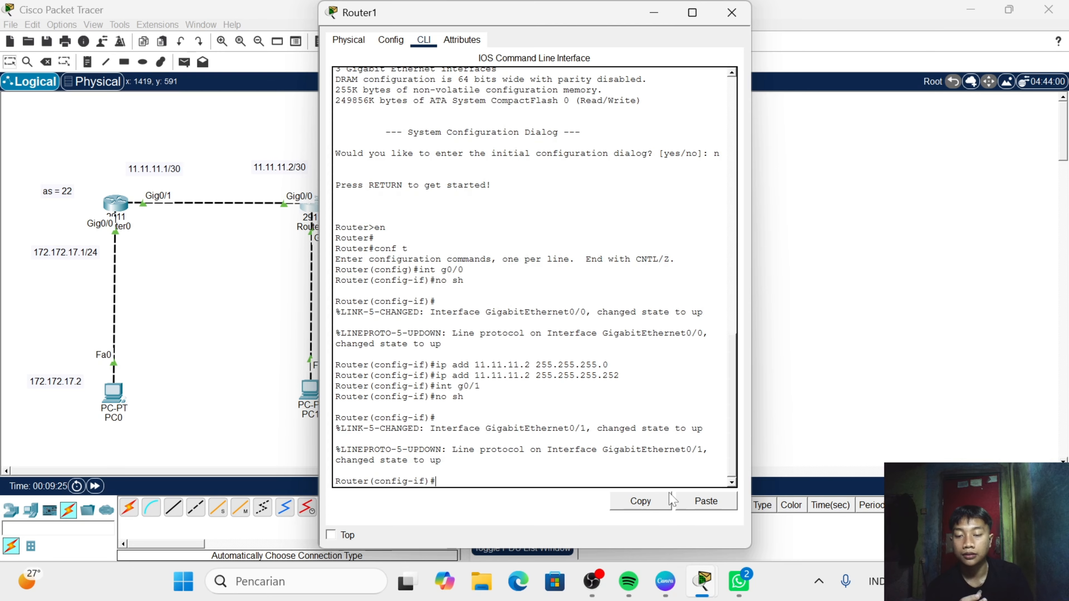
- Assign IP address 172.172.16.1 with mask 255.255.255.0 to Router1's g0/1 interface and close the router's window
text(ip )
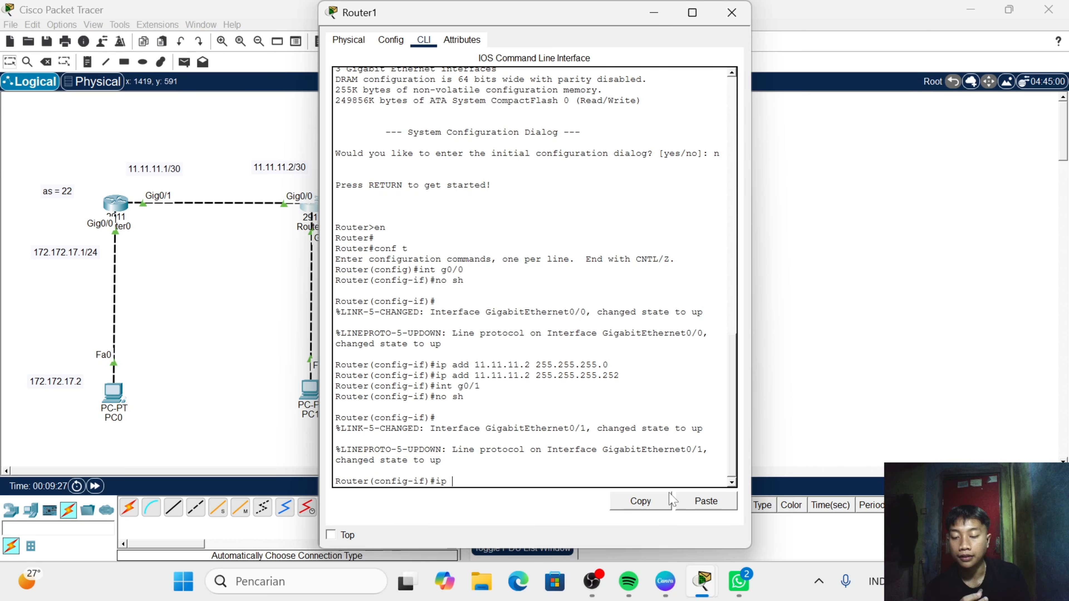
text(add 1)
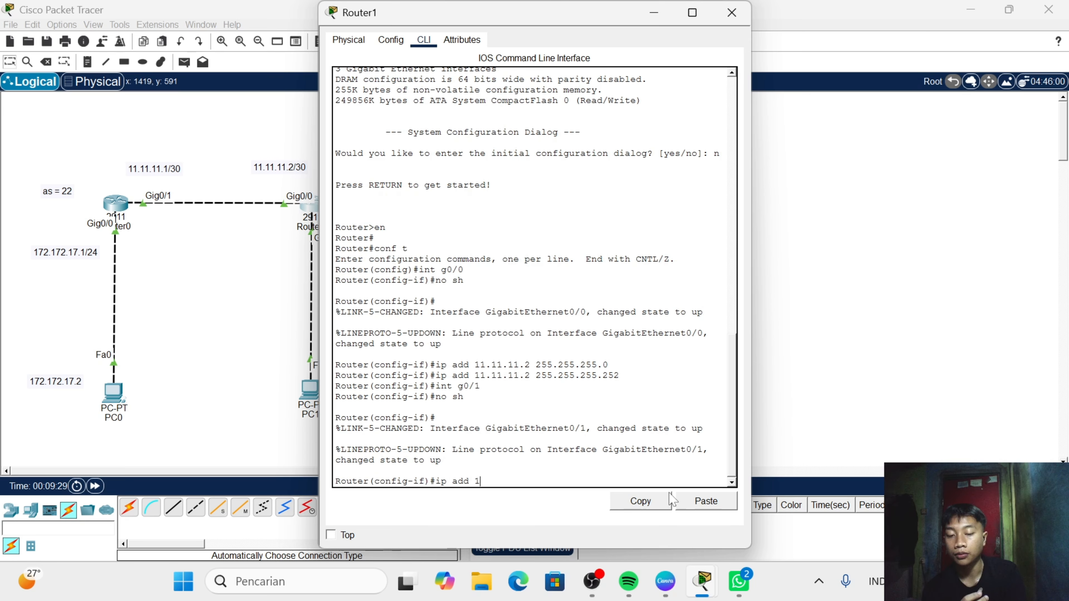
text(72.1)
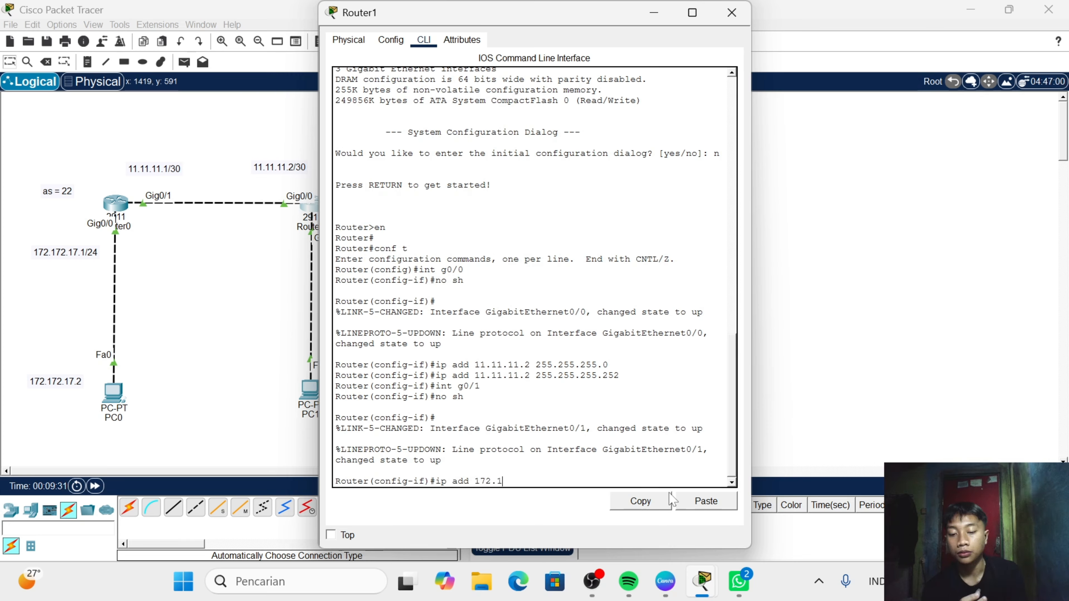
text(72.16.)
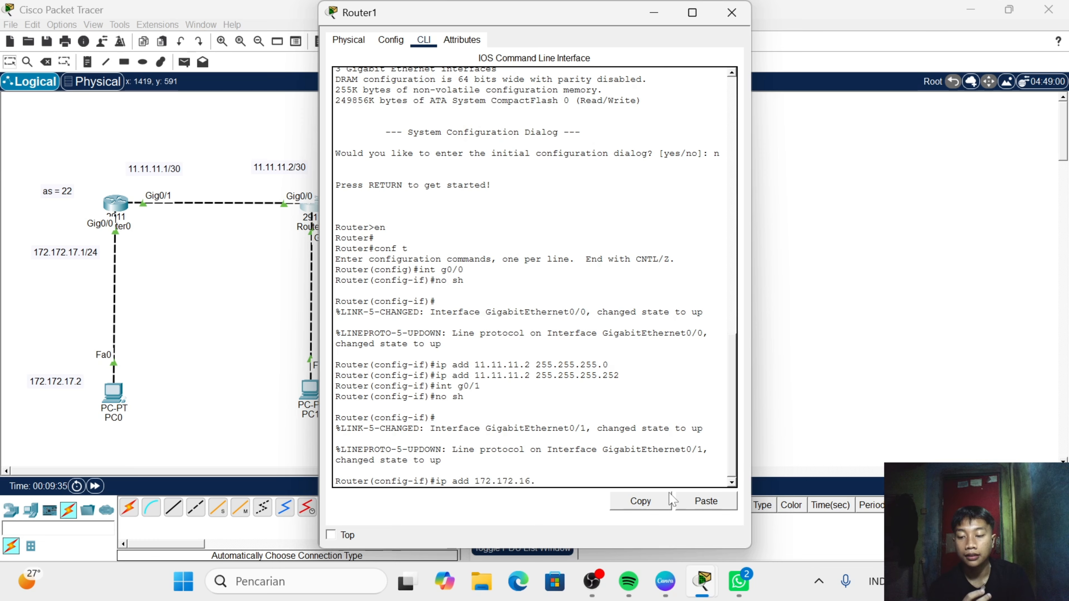
text(1 255)
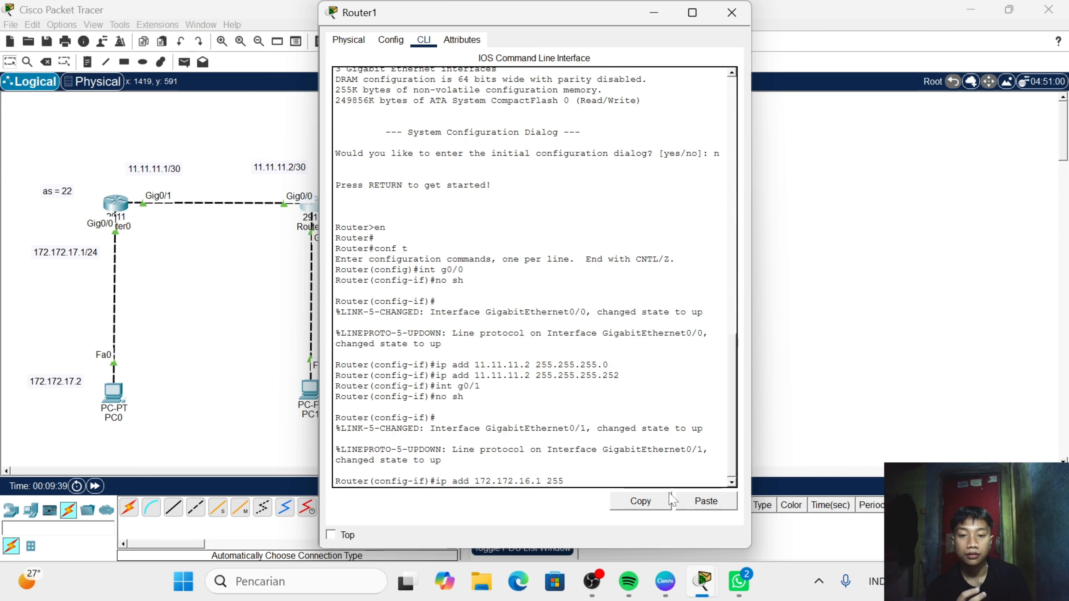
text(.255.255)
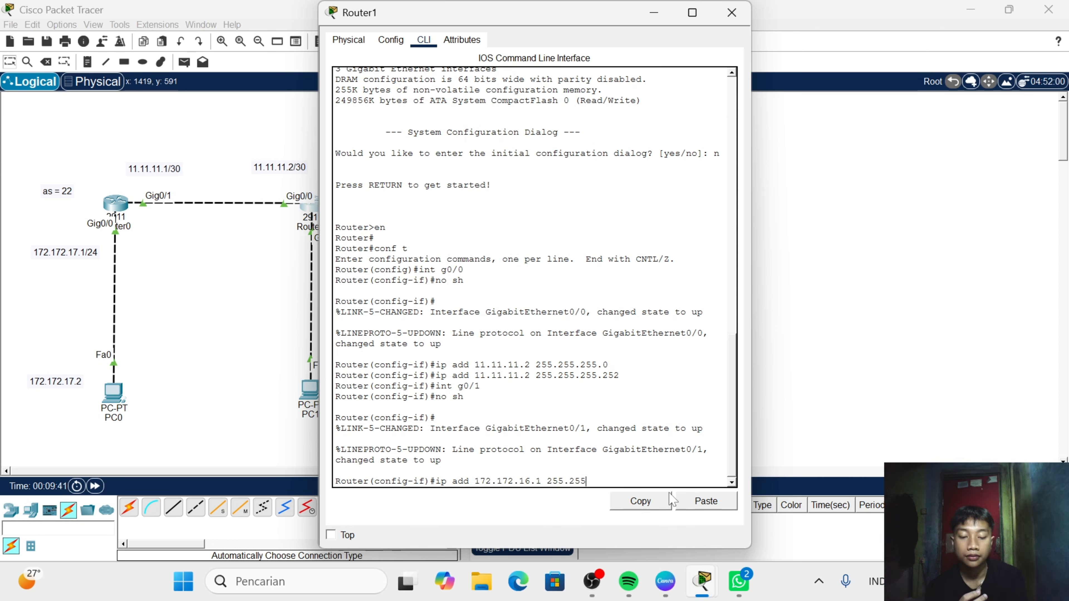
text(.255.)
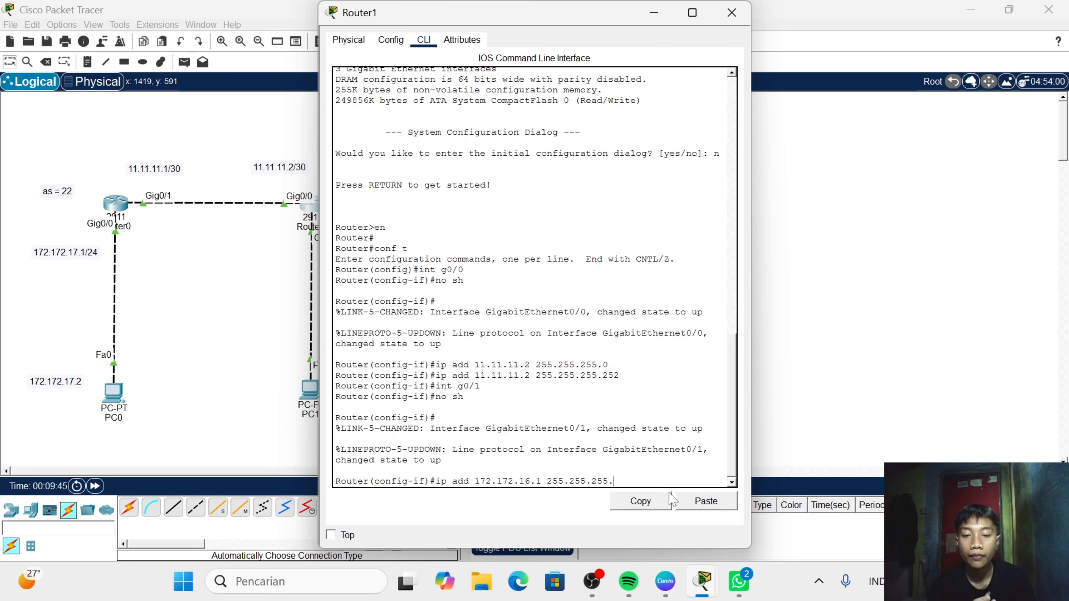
text(0)
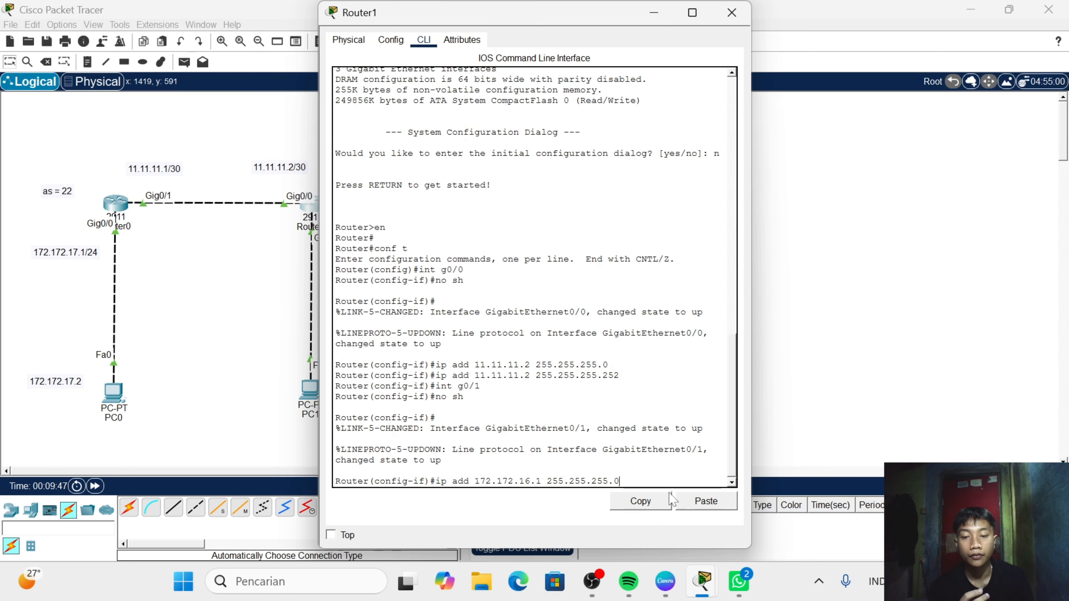
key(Return)
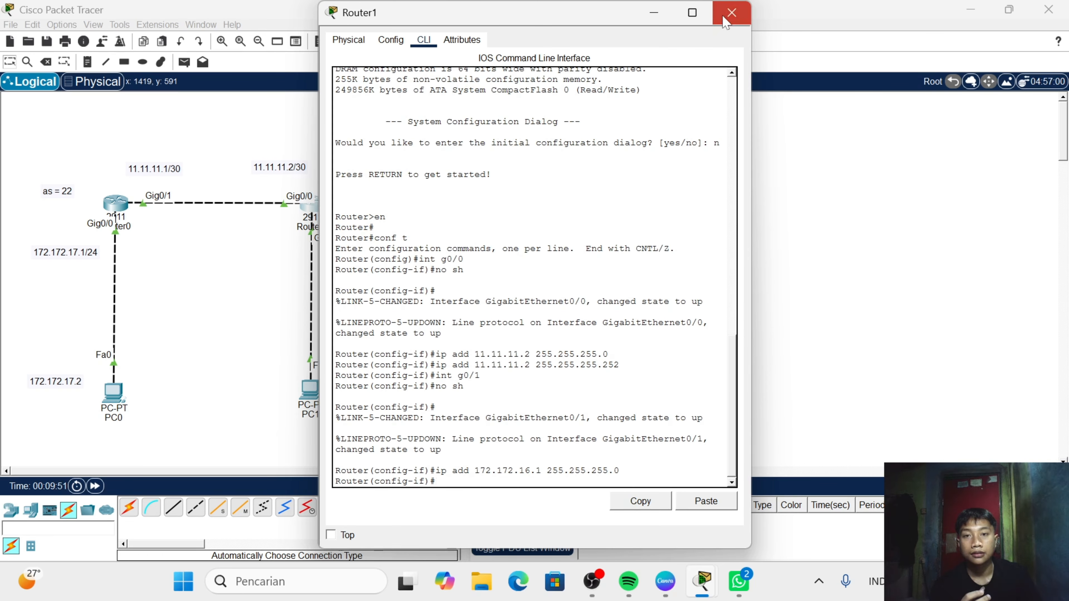
click(732, 12)
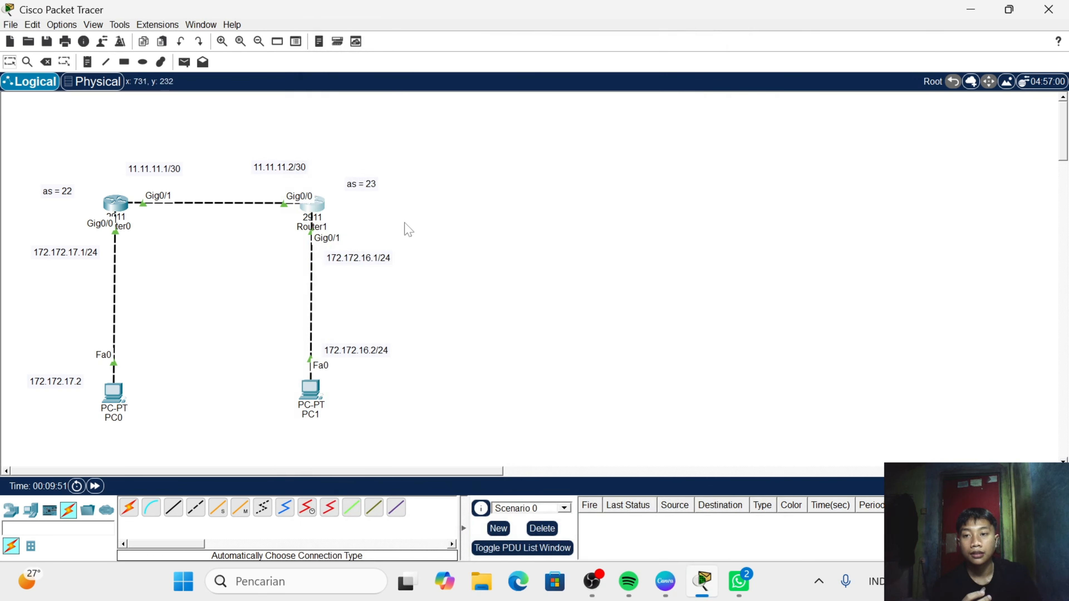
- On Router0's command line, leave interface mode, enter router bgp 22 and list the available BGP configuration commands
click(120, 204)
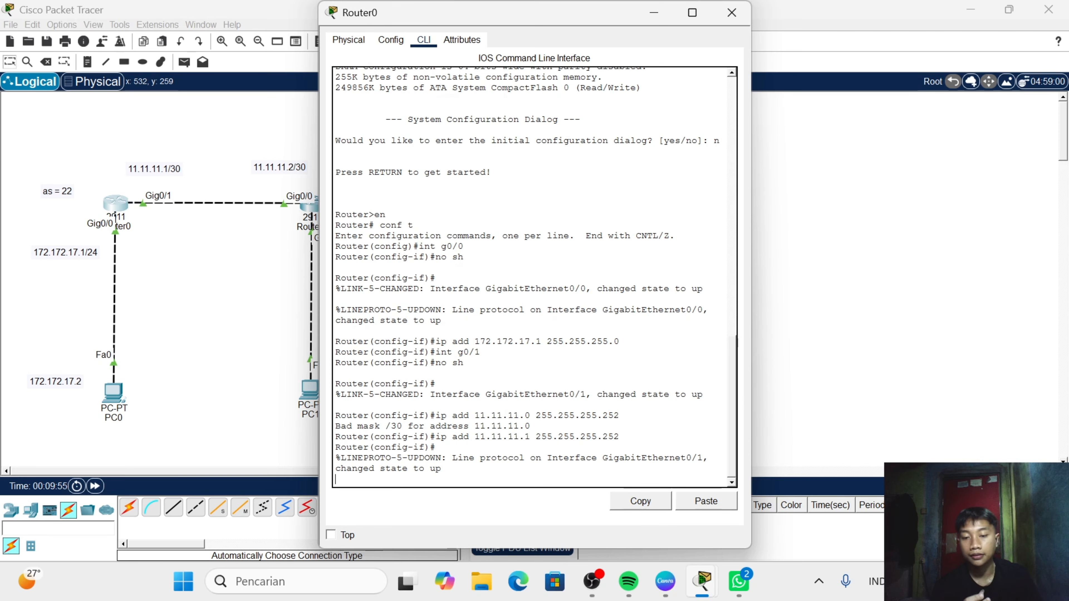
key(Return)
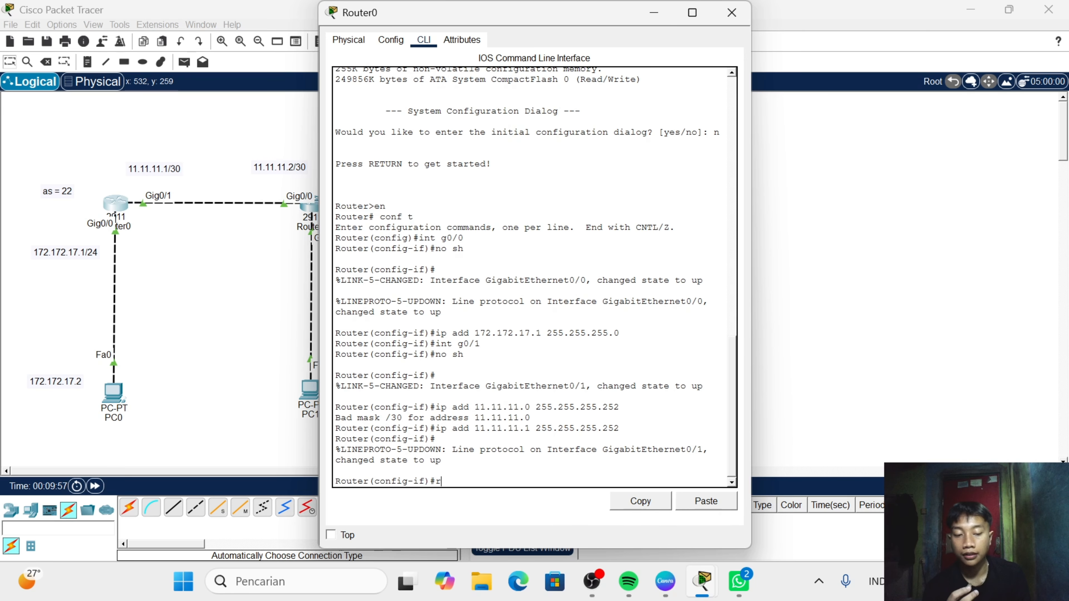
text(ex)
key(Return)
text(router)
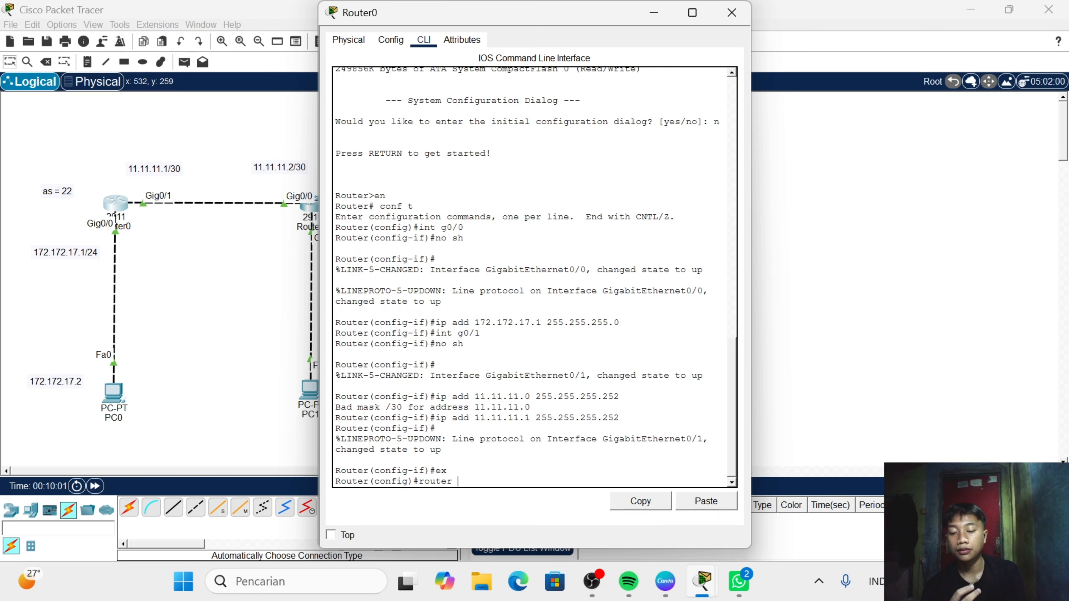
text( bgp )
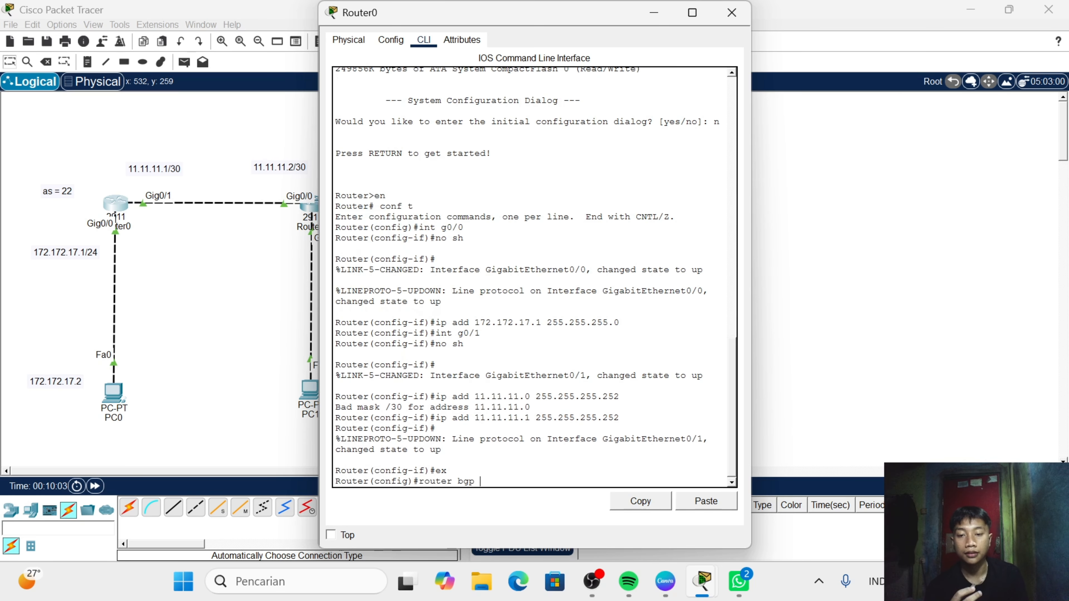
text(?)
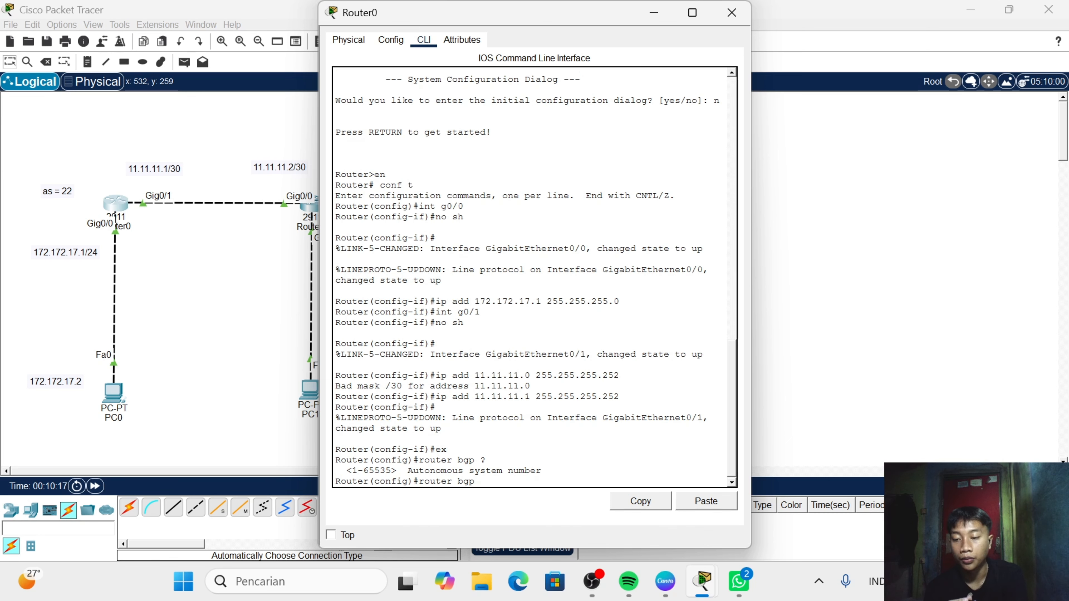
text(22)
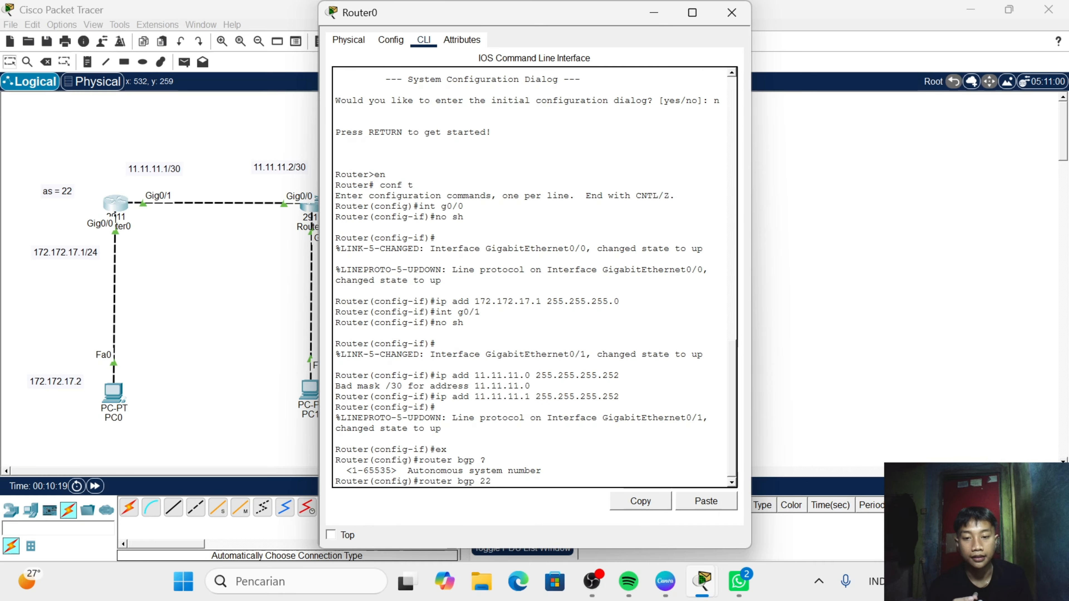
key(Return)
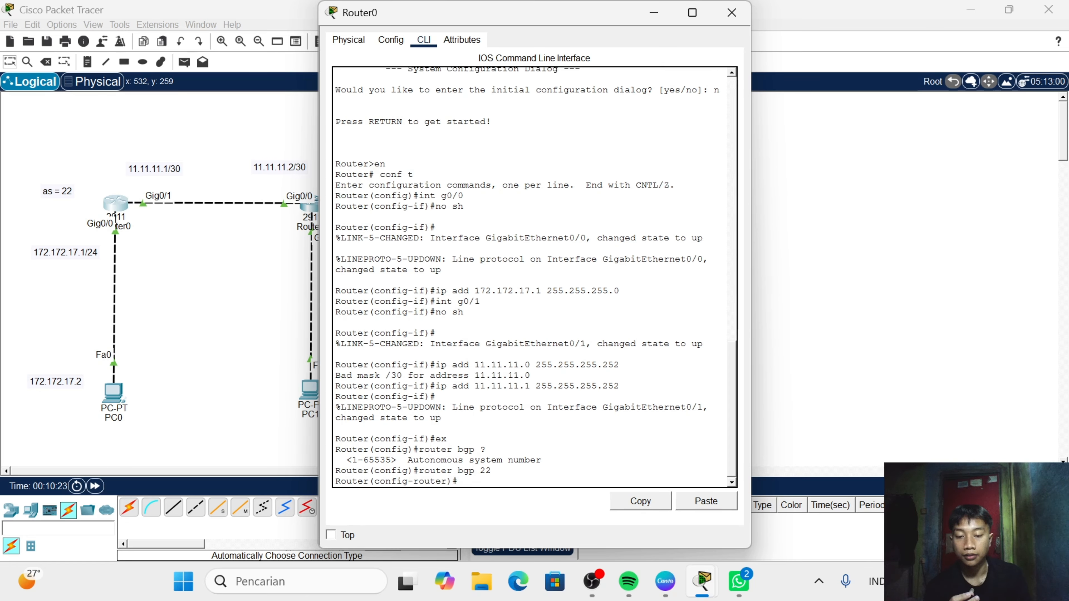
text(?)
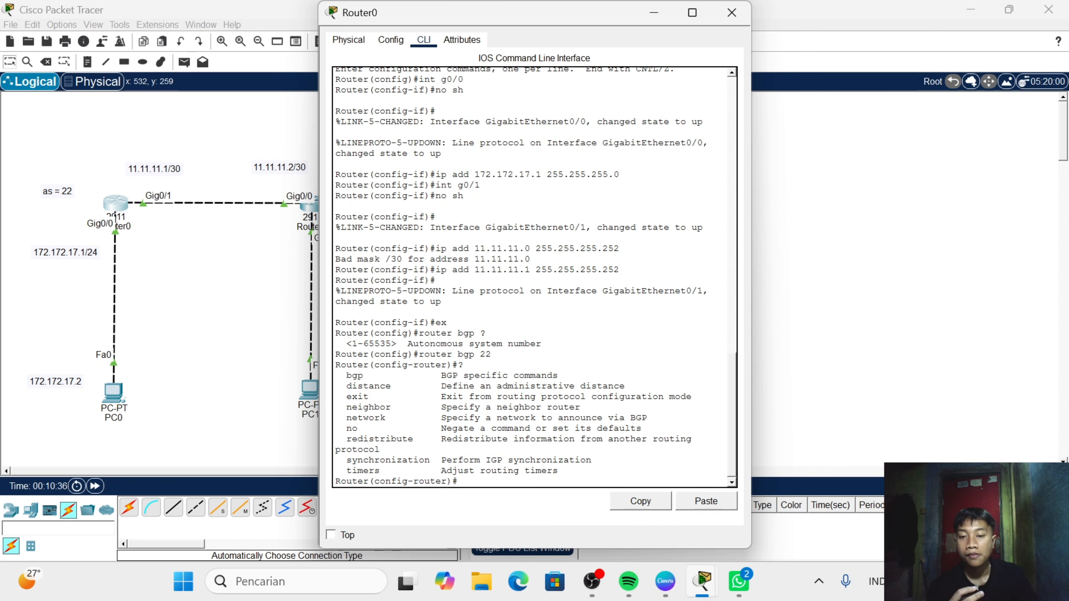
- Enter neighbor 11.11.11.2 in Router0's BGP configuration and list the options available for that neighbor
text(eig)
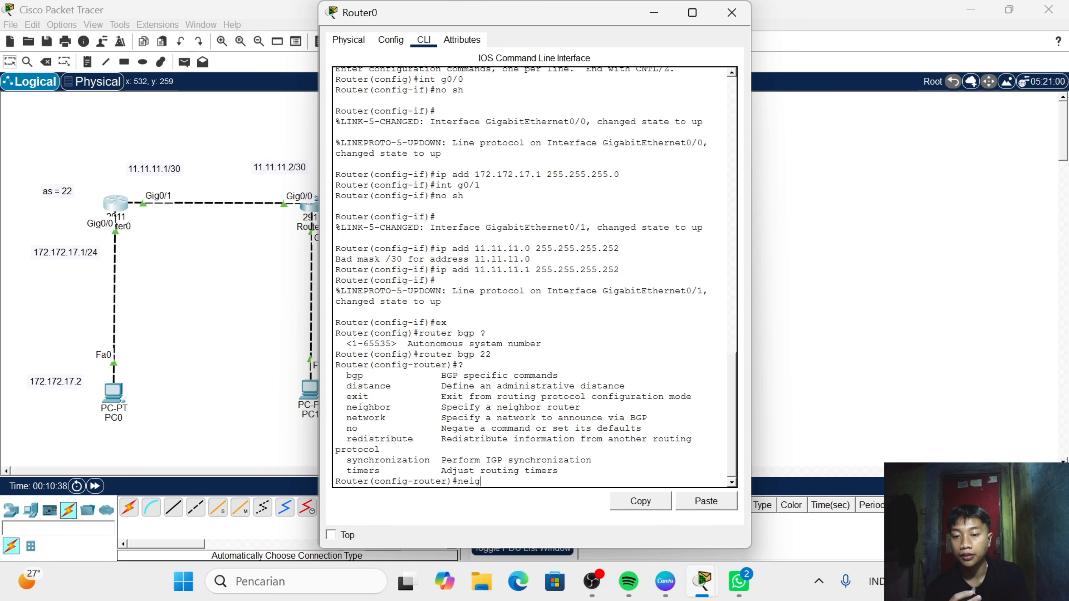
key(Tab)
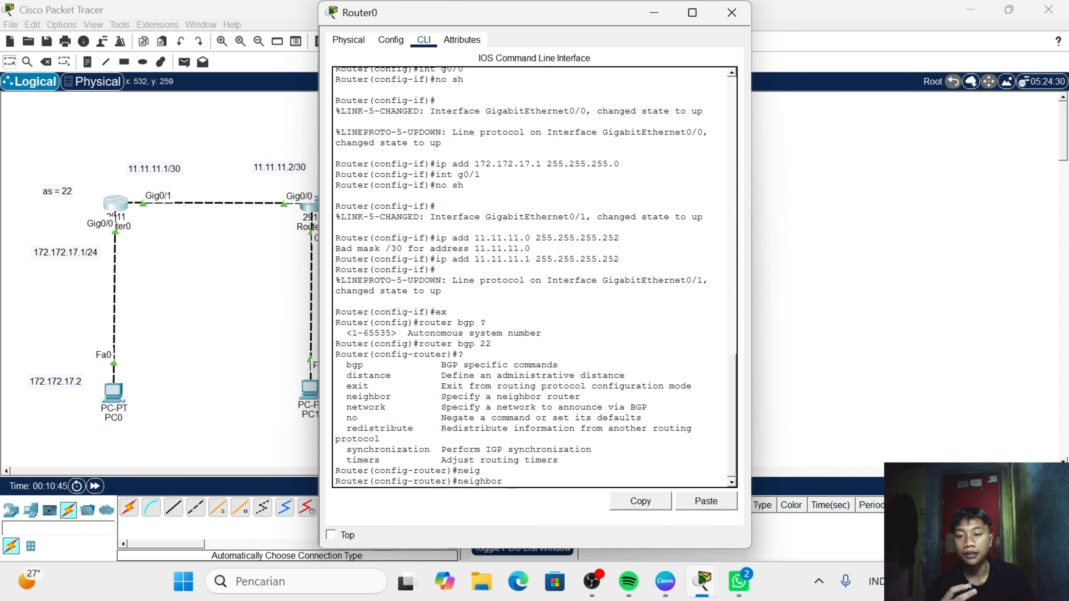
drag(401, 18, 448, 33)
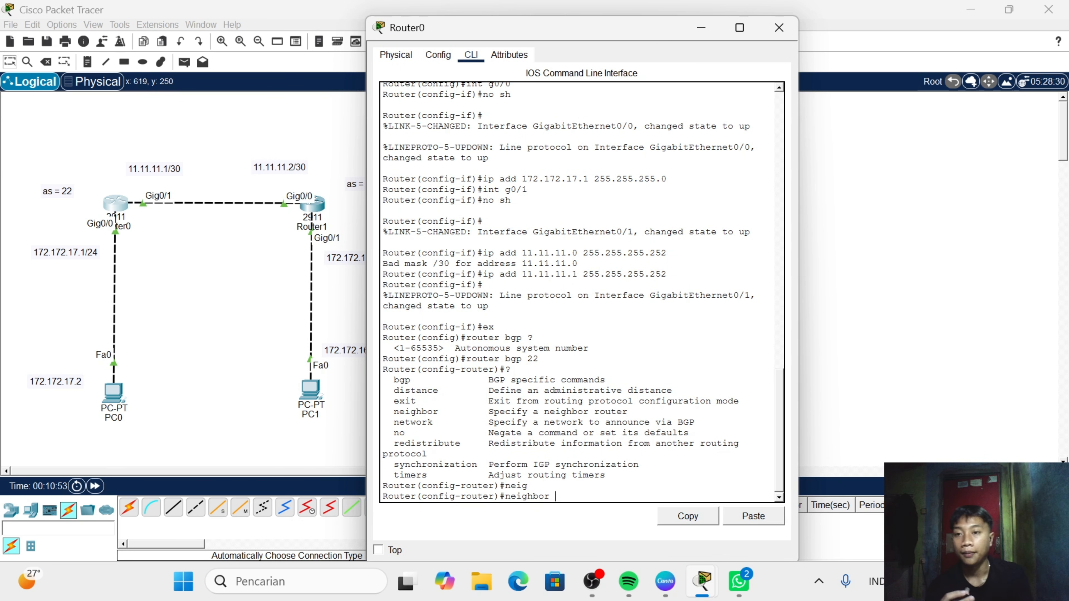
text(11.)
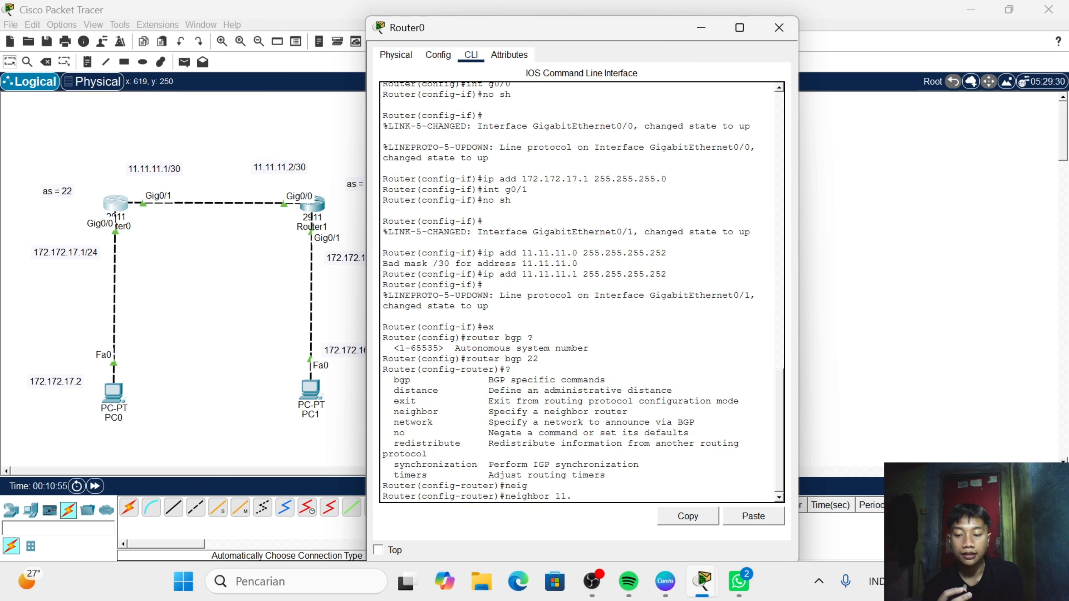
text(11.11.2)
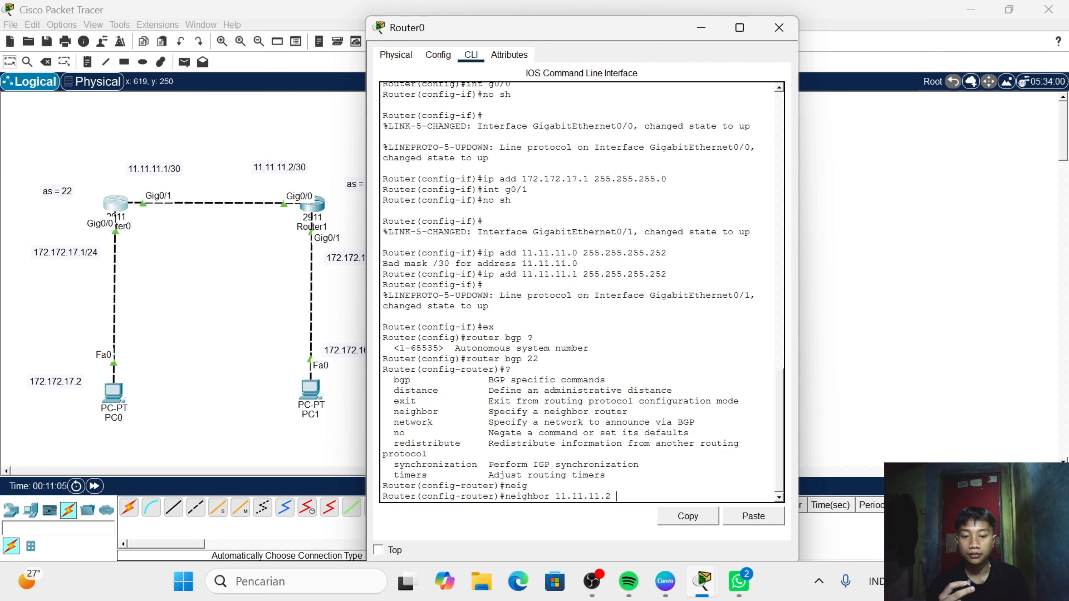
text( ?)
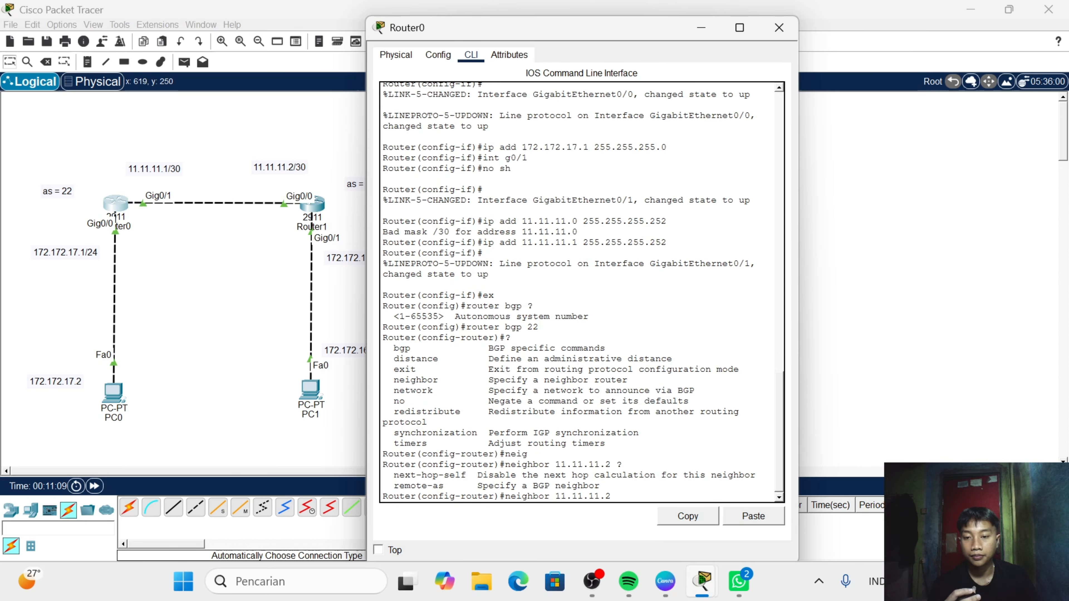
- Complete Router0's neighbor 11.11.11.2 command with remote-as 23 and submit it
drag(394, 485, 450, 486)
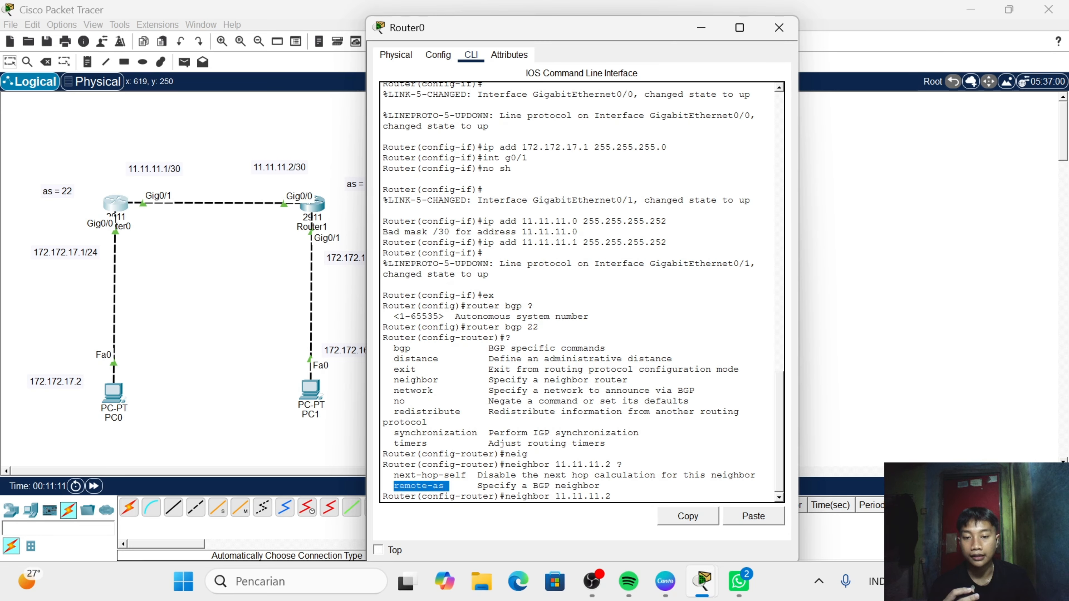
text(remo)
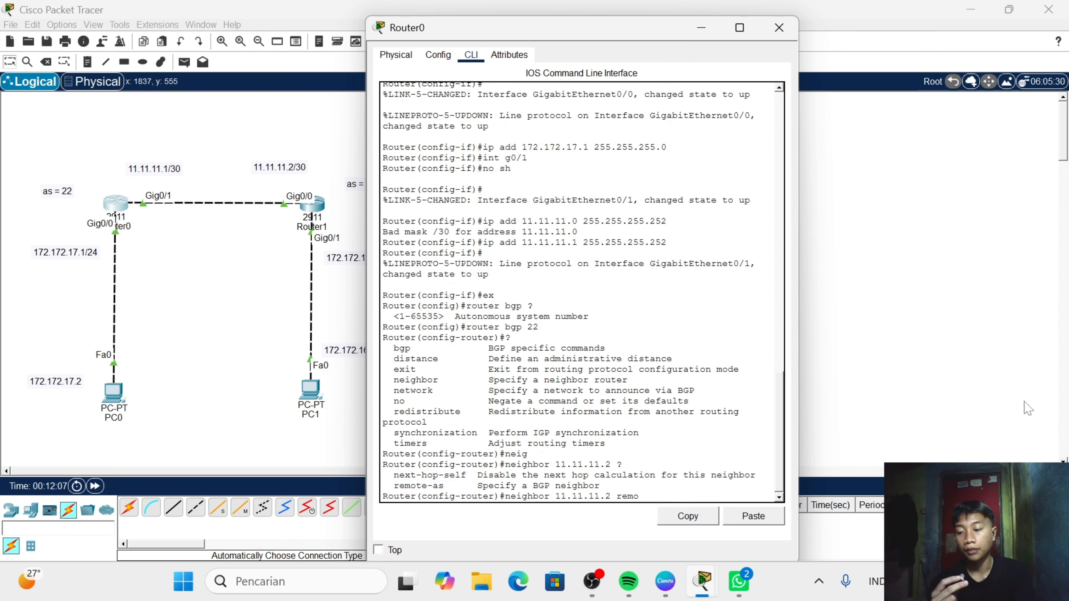
key(Tab)
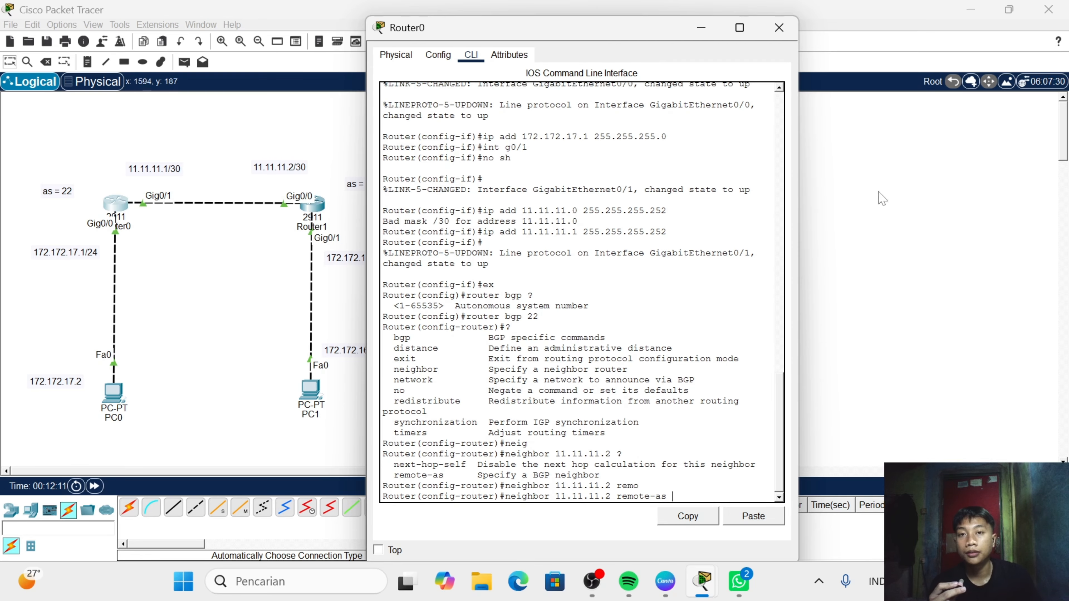
drag(611, 40, 673, 39)
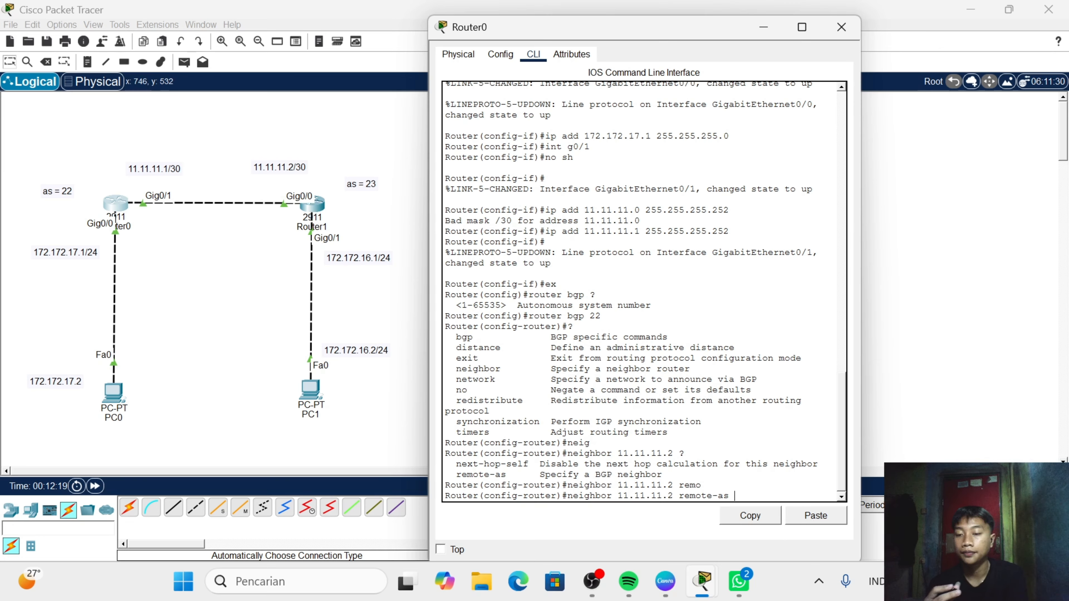
text(23)
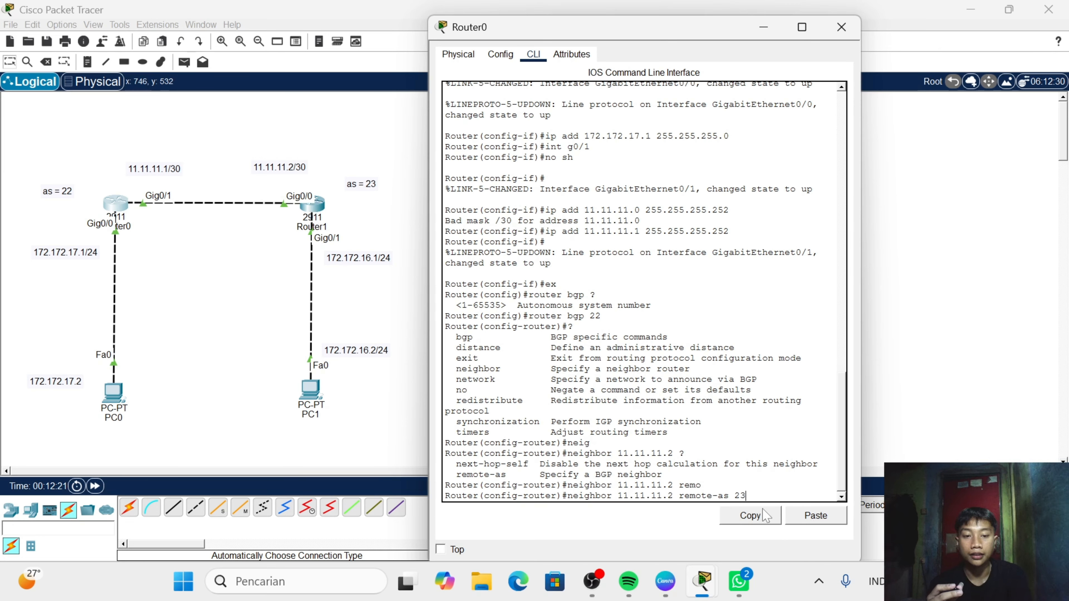
key(Return)
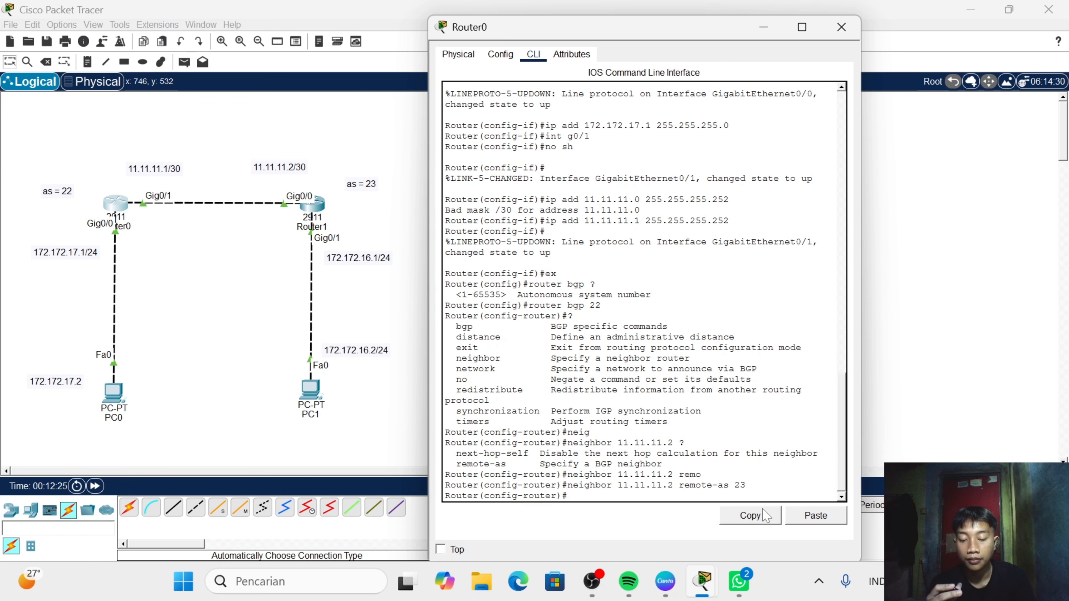
- Announce network 11.11.11.0 with mask 255.255.255.252 in Router0's BGP configuration
text(netw)
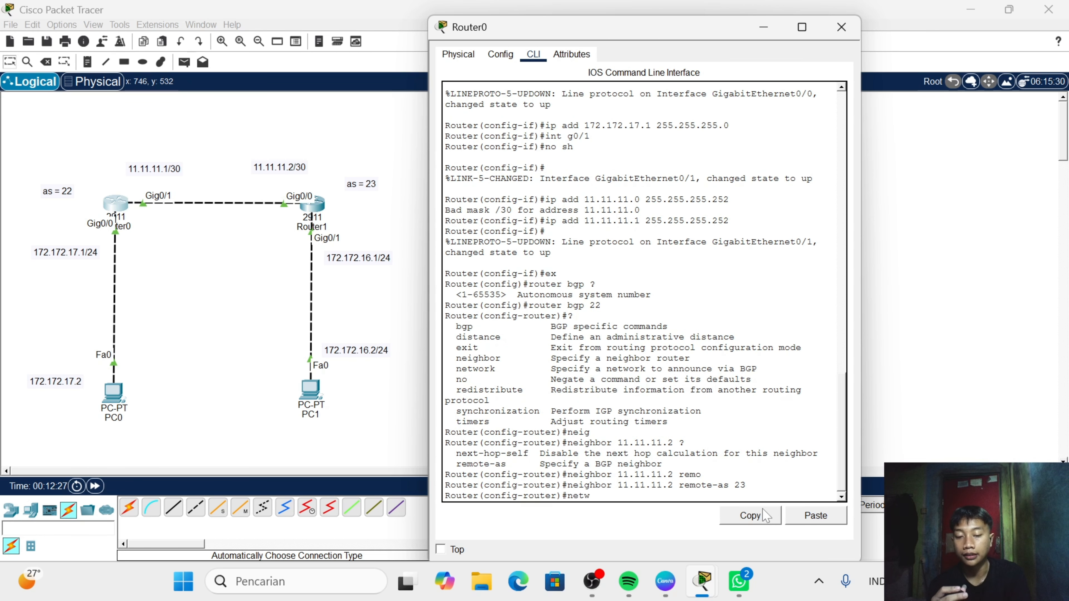
text(ork)
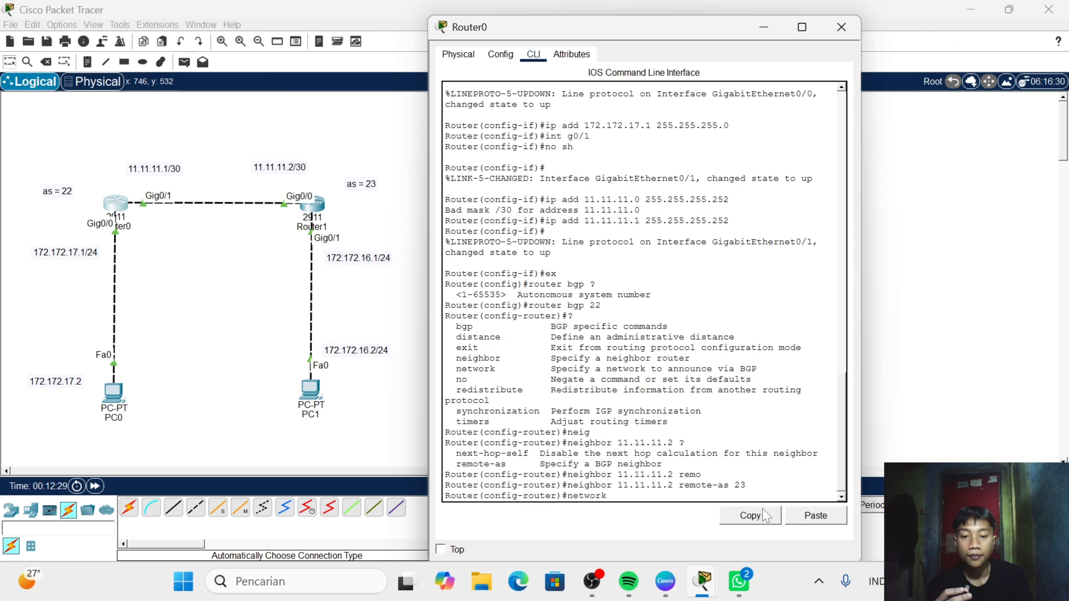
text( 11.11.)
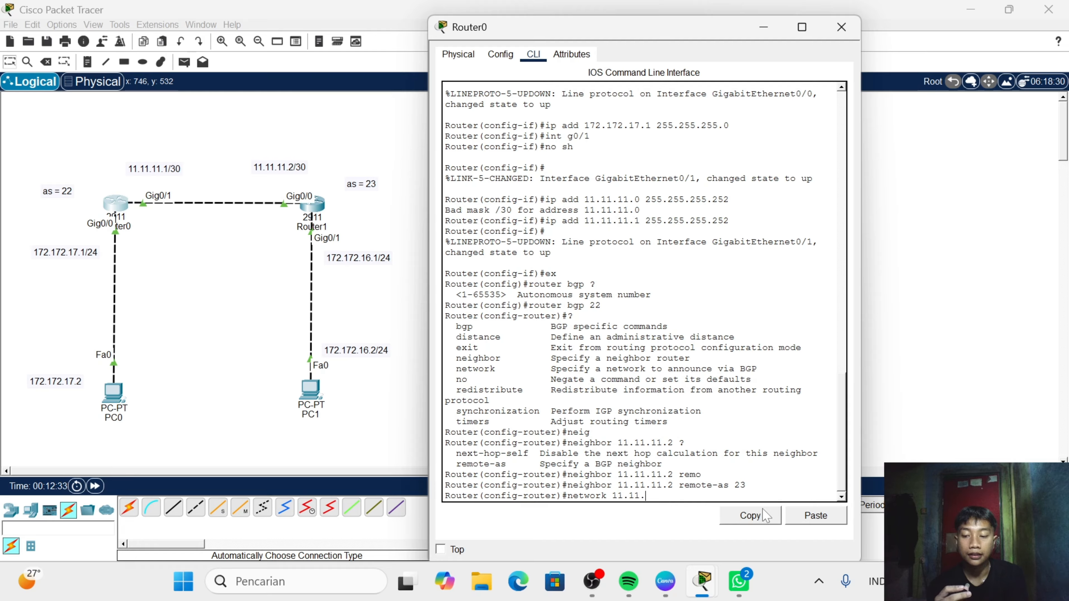
text(11.0 )
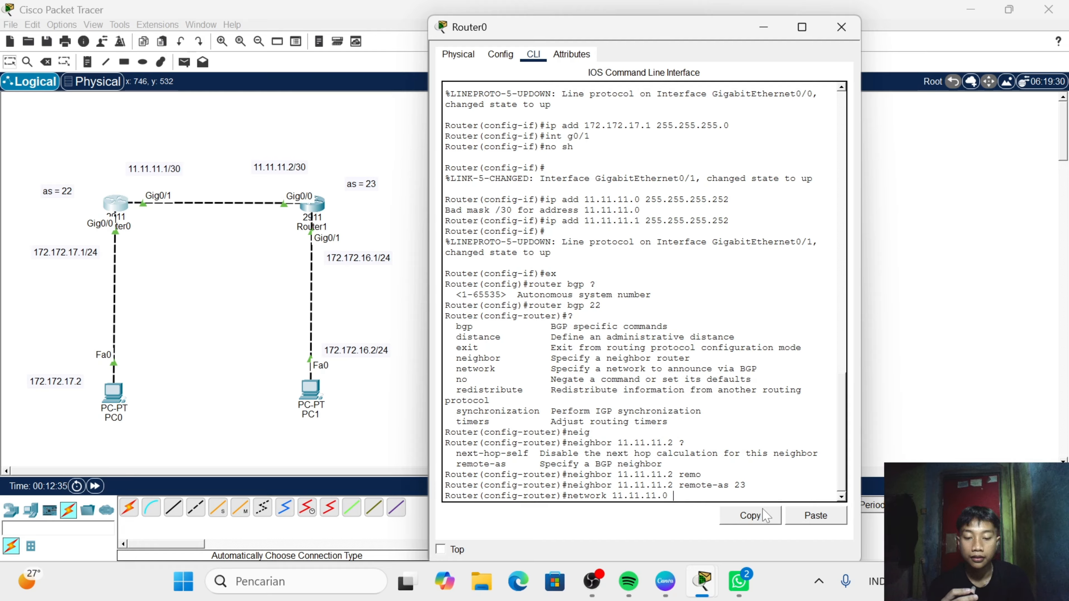
text(mas)
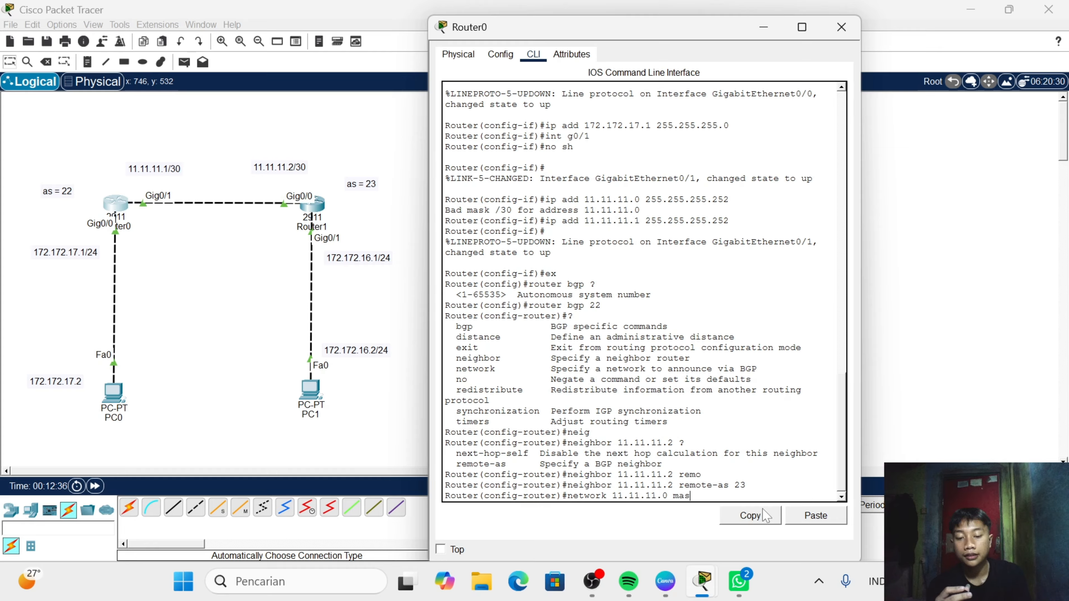
text(k)
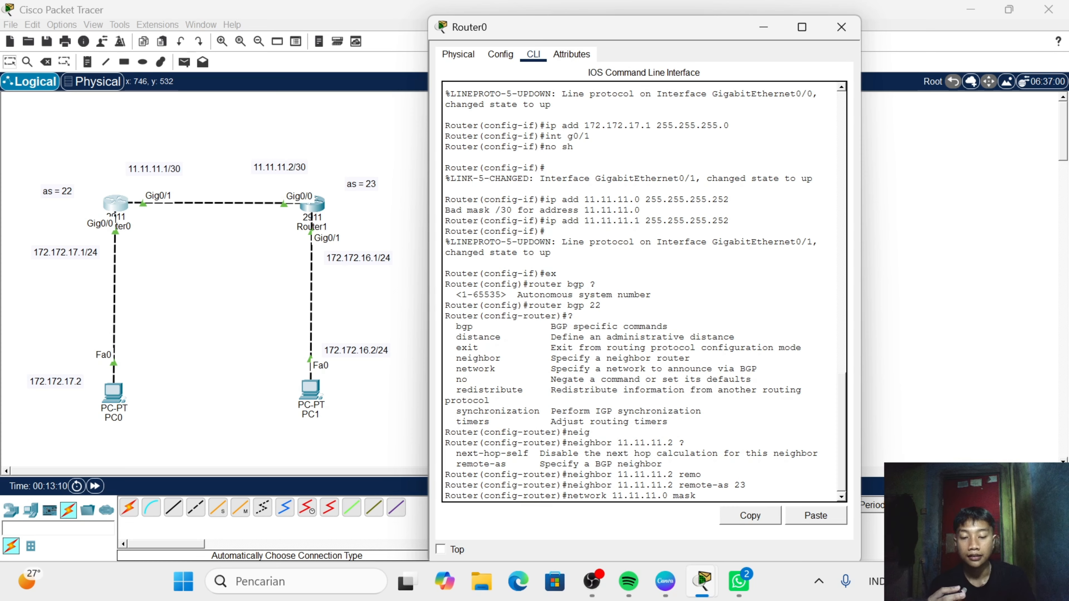
text(255)
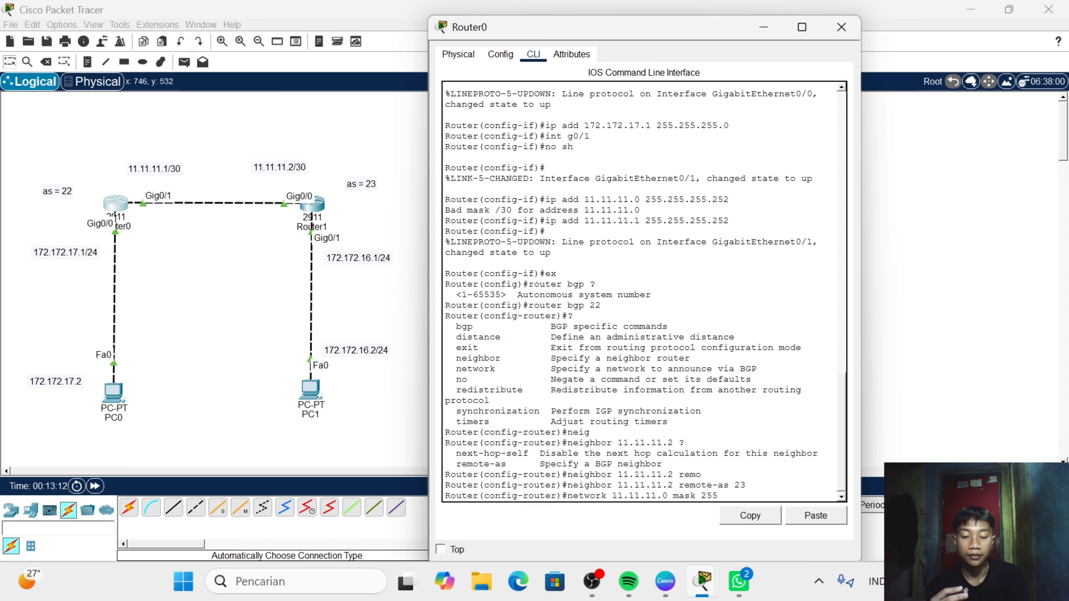
text(.255.)
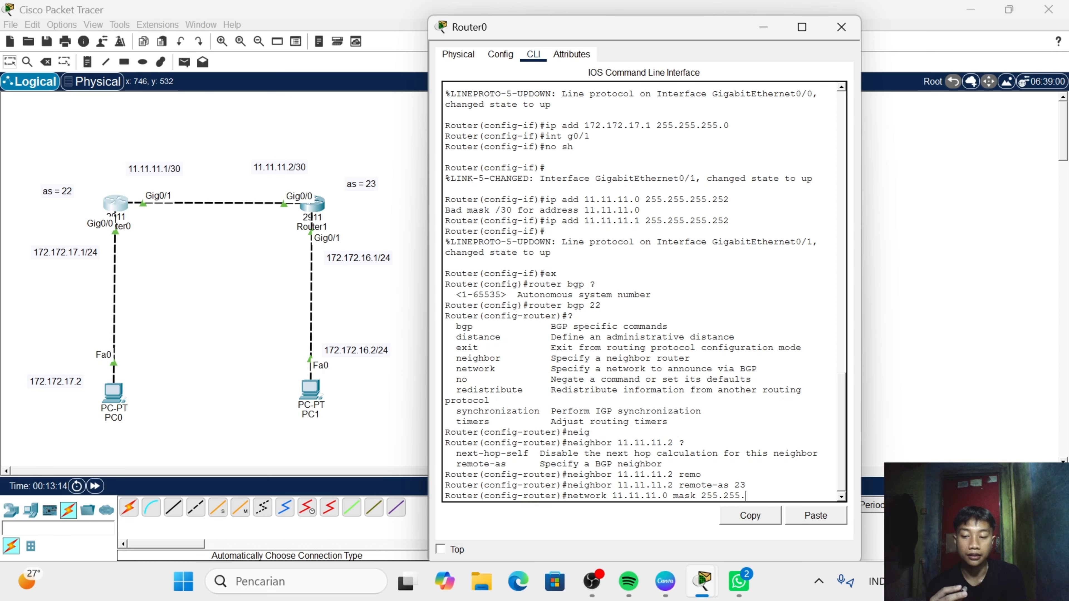
text(255.2532)
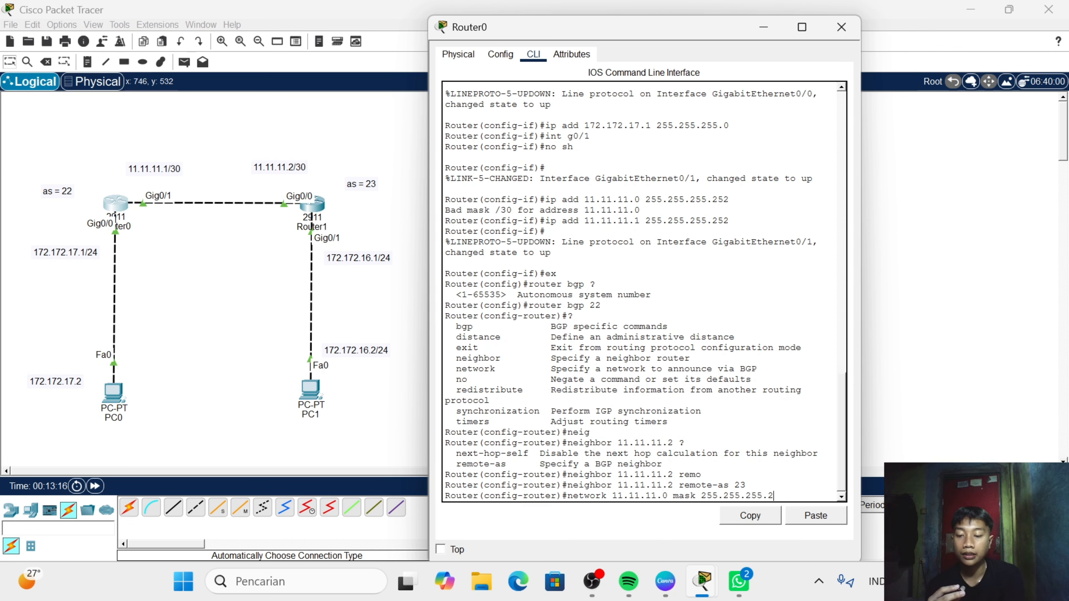
key(BackSpace)
key(BackSpace)
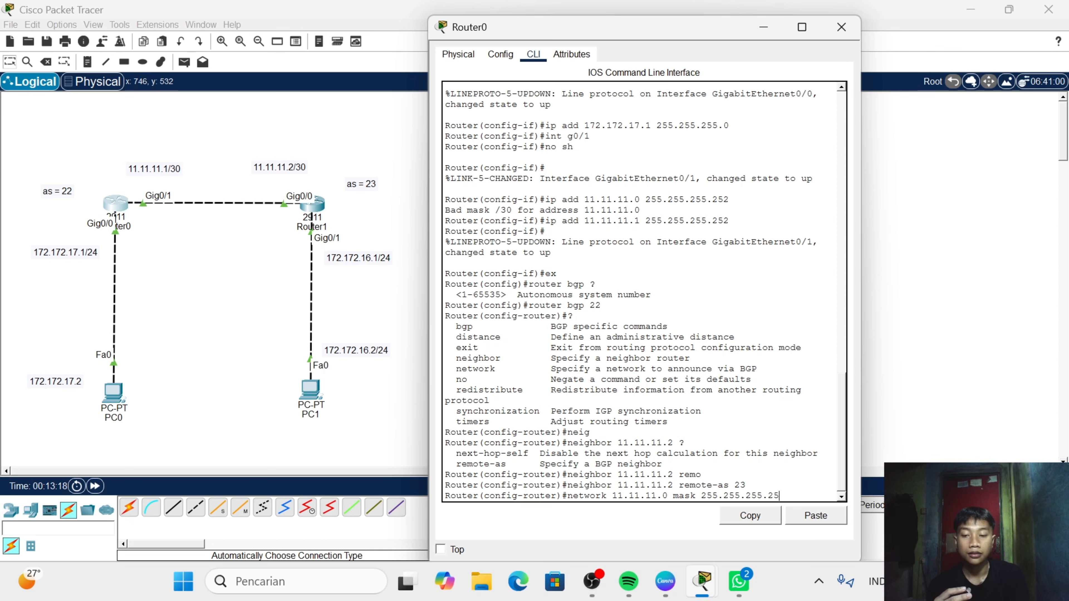
text(2)
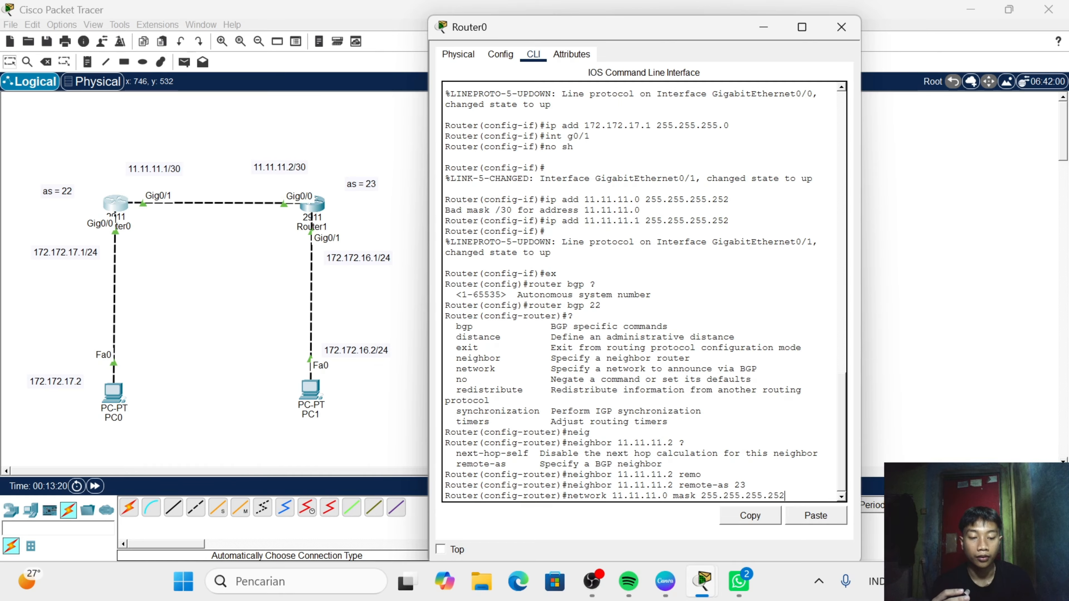
key(Return)
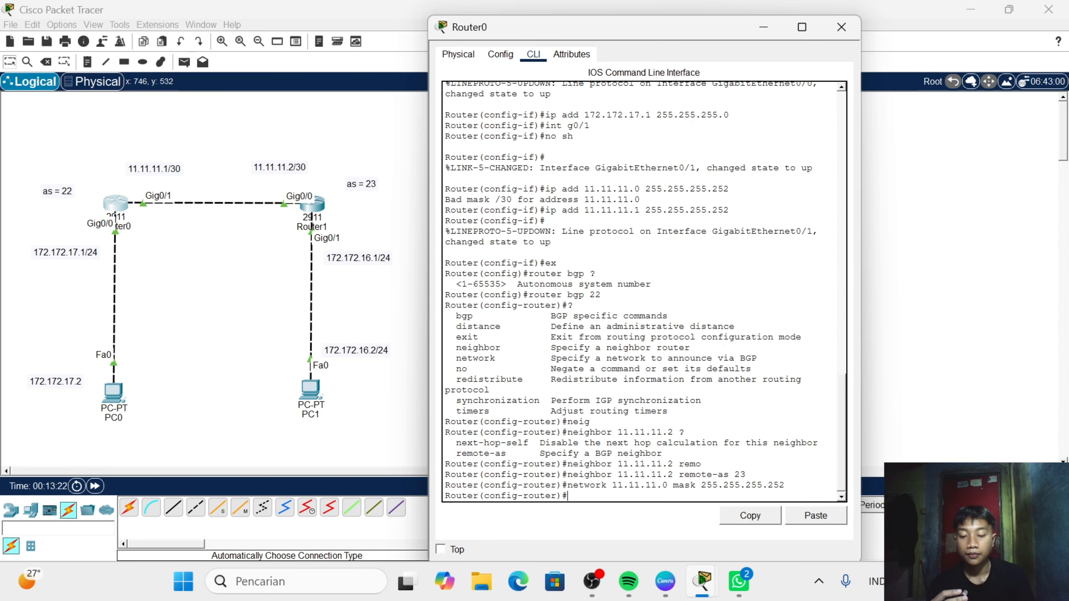
- Announce network 172.172.17.0 with mask 255.255.255.0 in Router0's BGP configuration and close the router's window
text(netw)
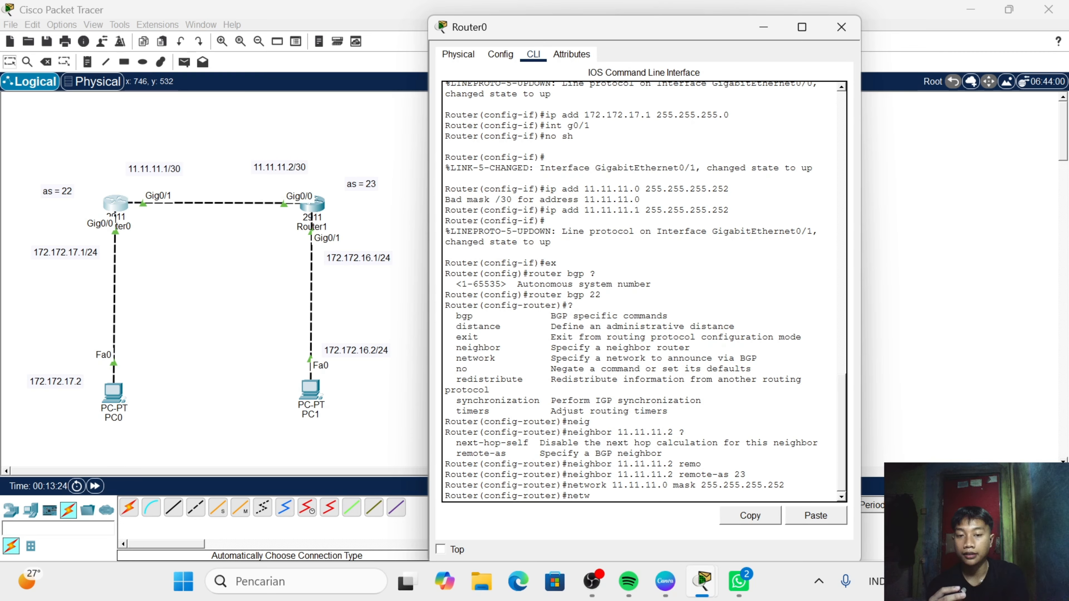
text(ork)
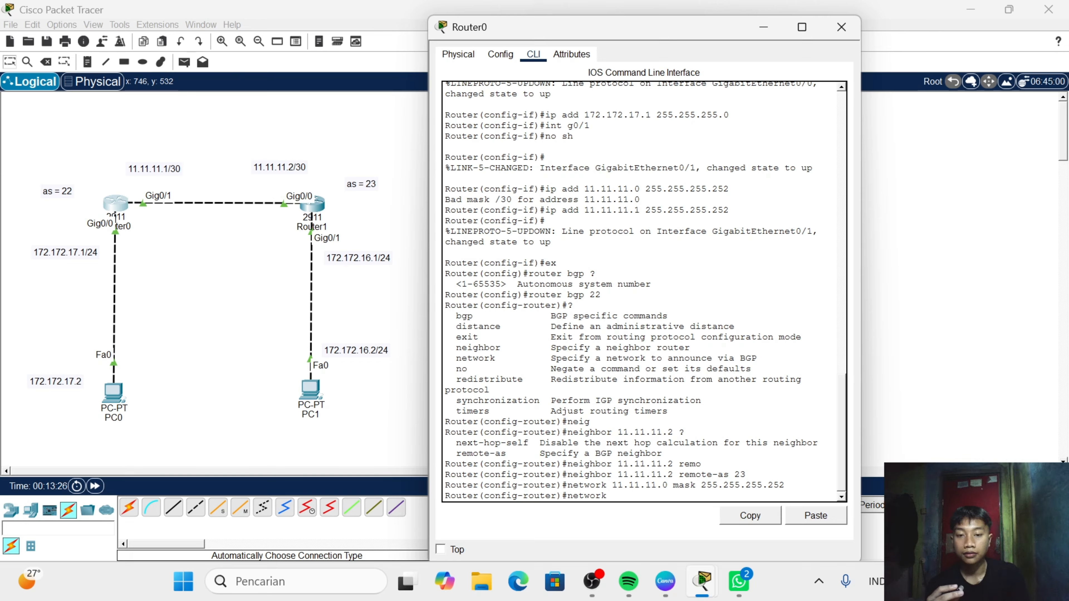
text( 1)
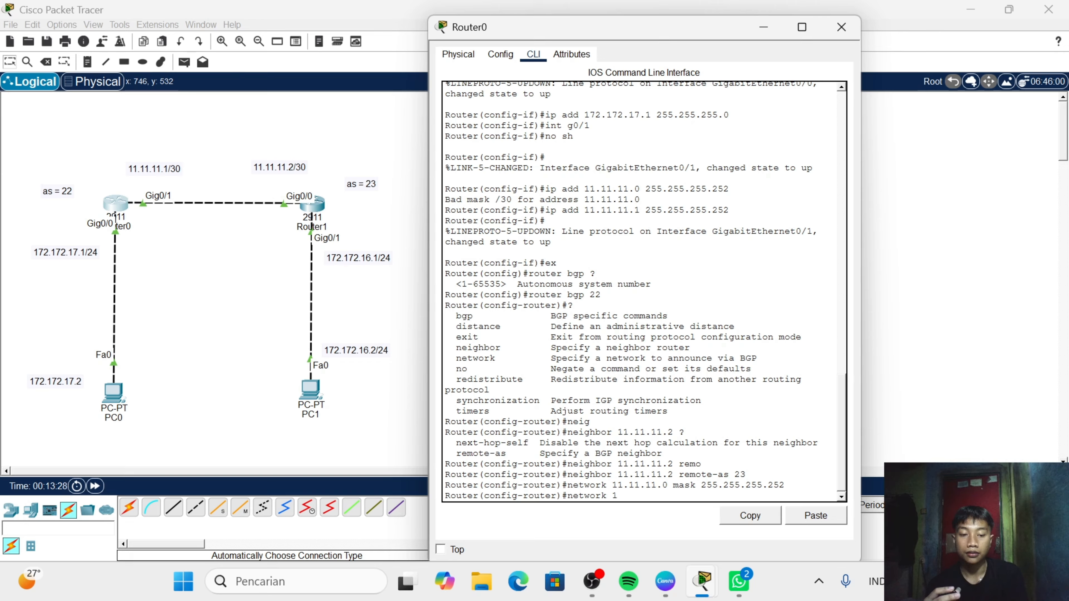
text(71)
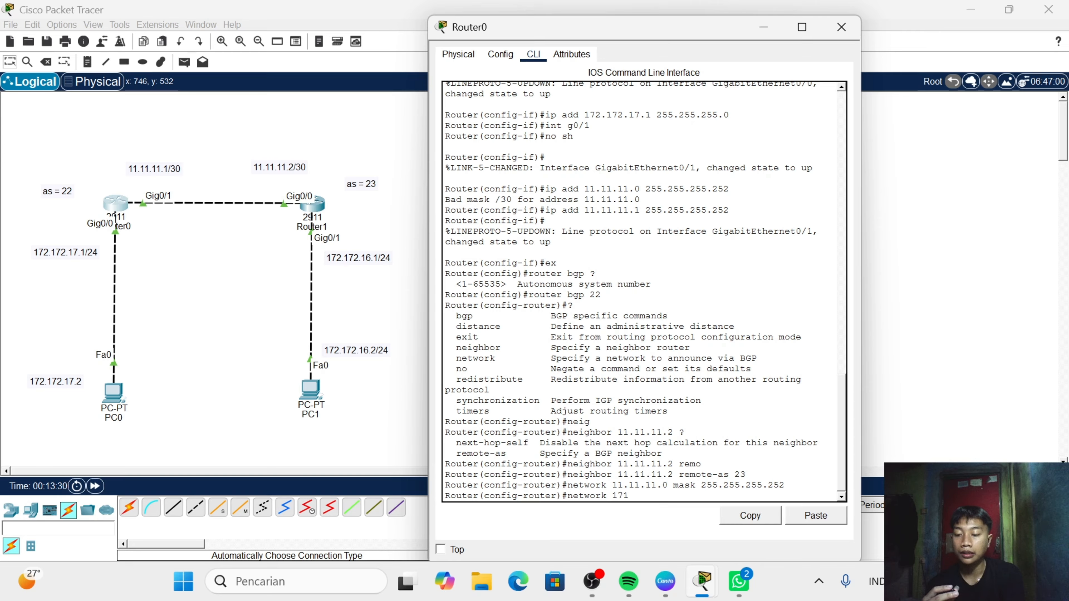
key(BackSpace)
text(2.)
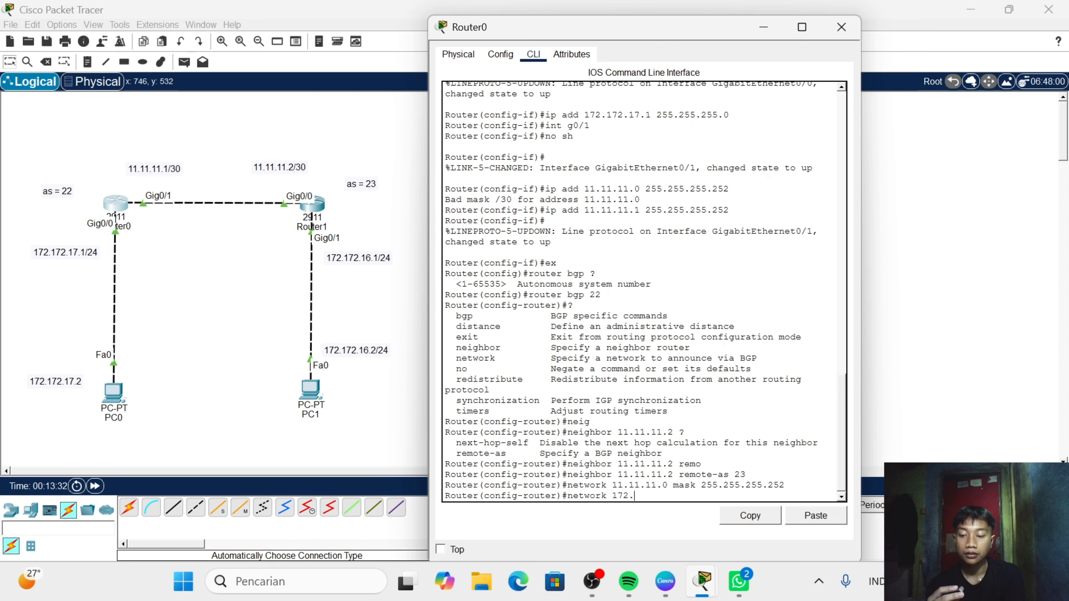
text(172)
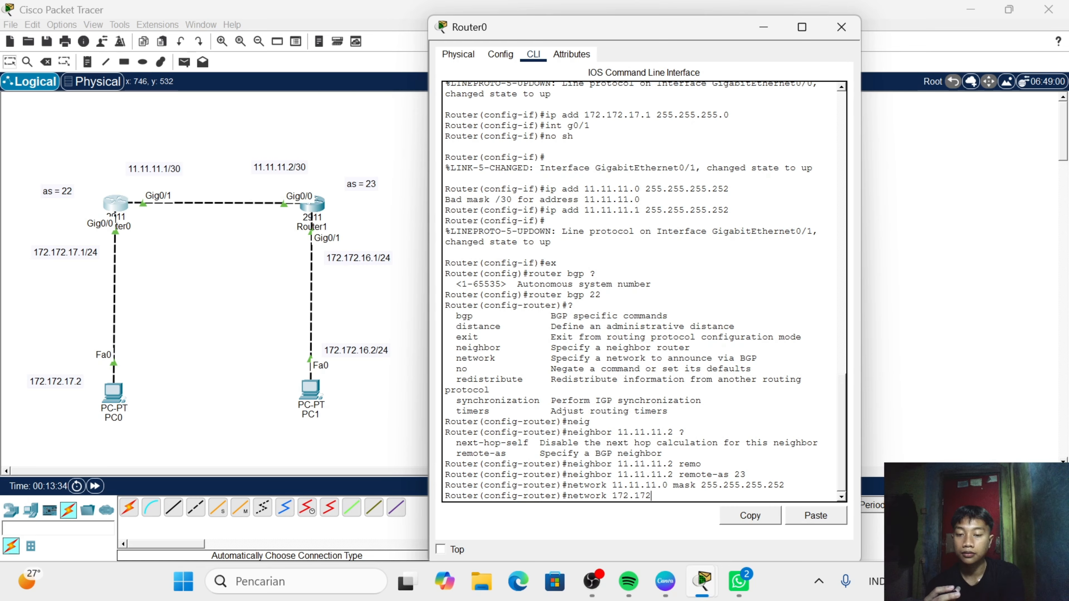
text(.1)
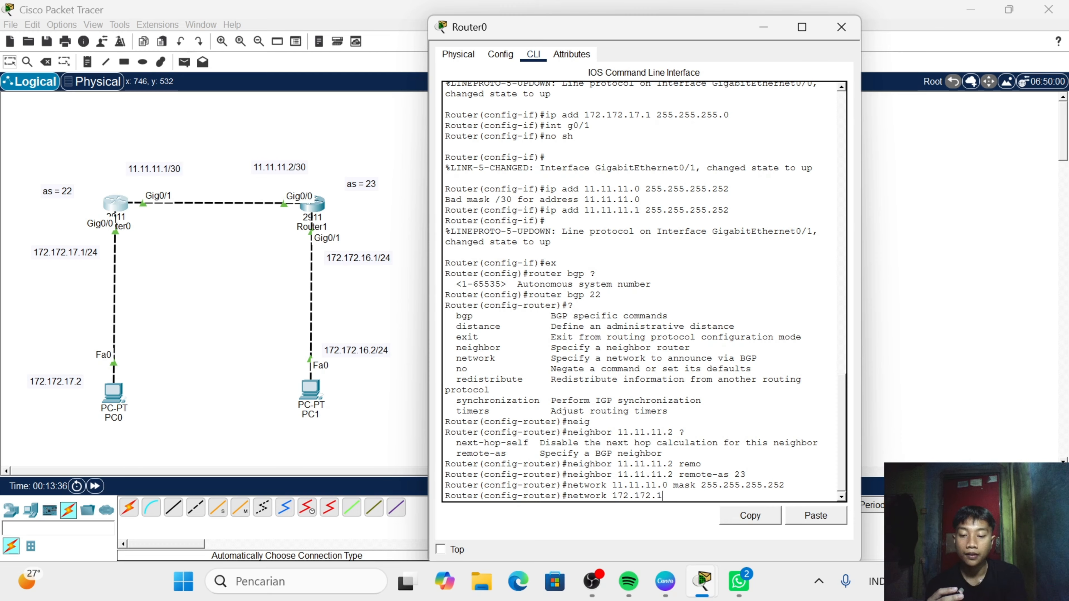
text(7.0)
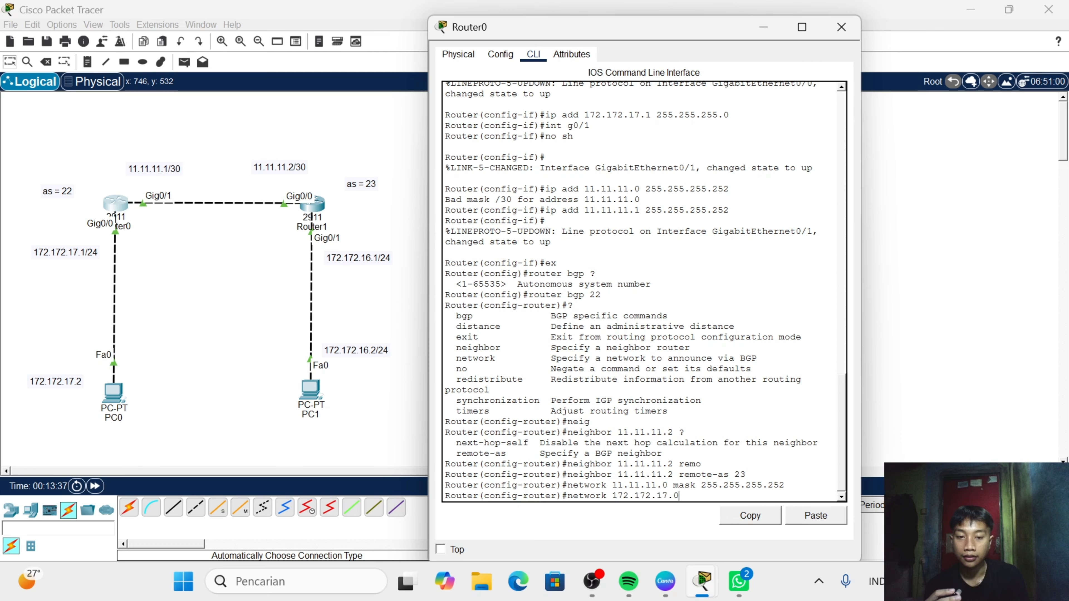
text( mas)
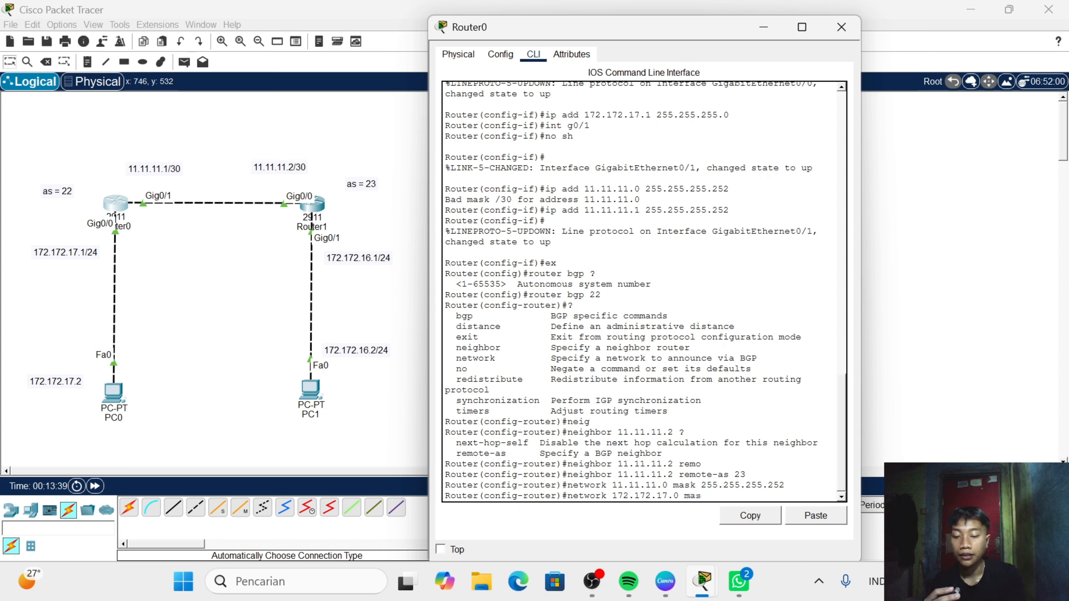
text(k 255)
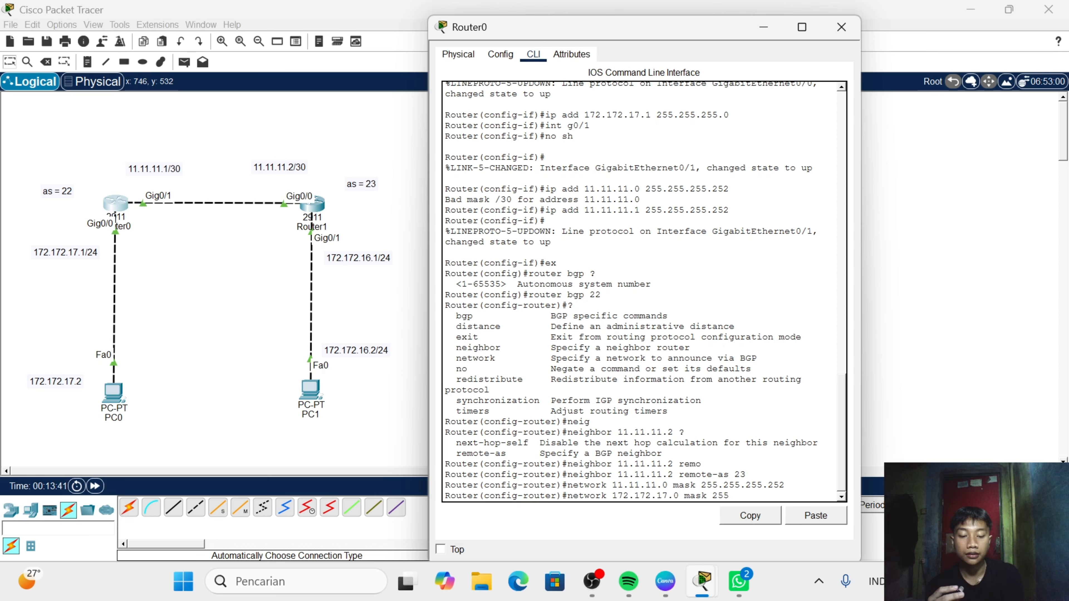
text(/)
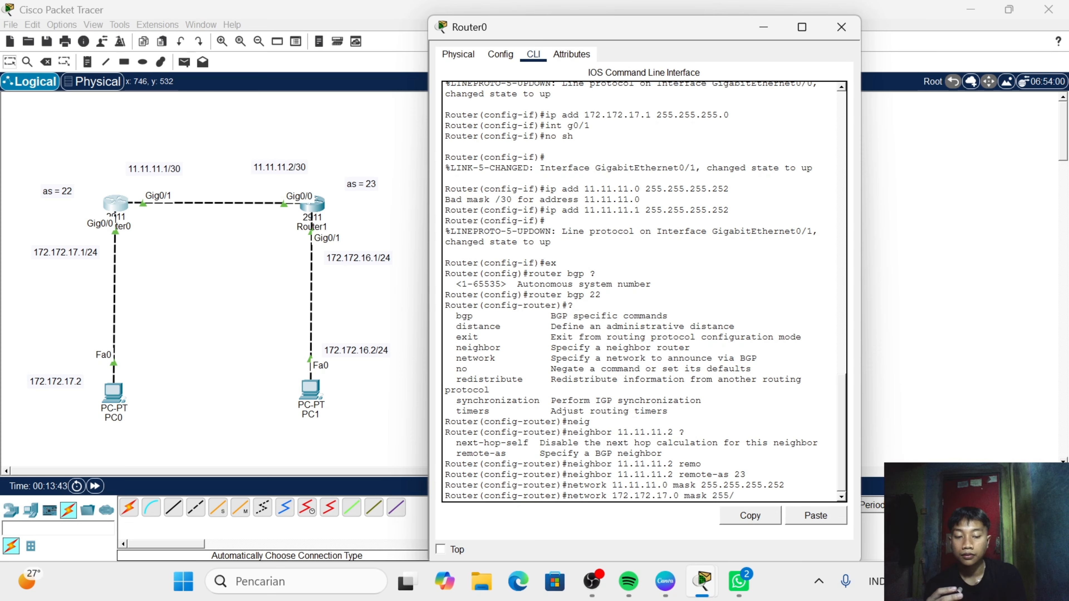
key(BackSpace)
text(.2)
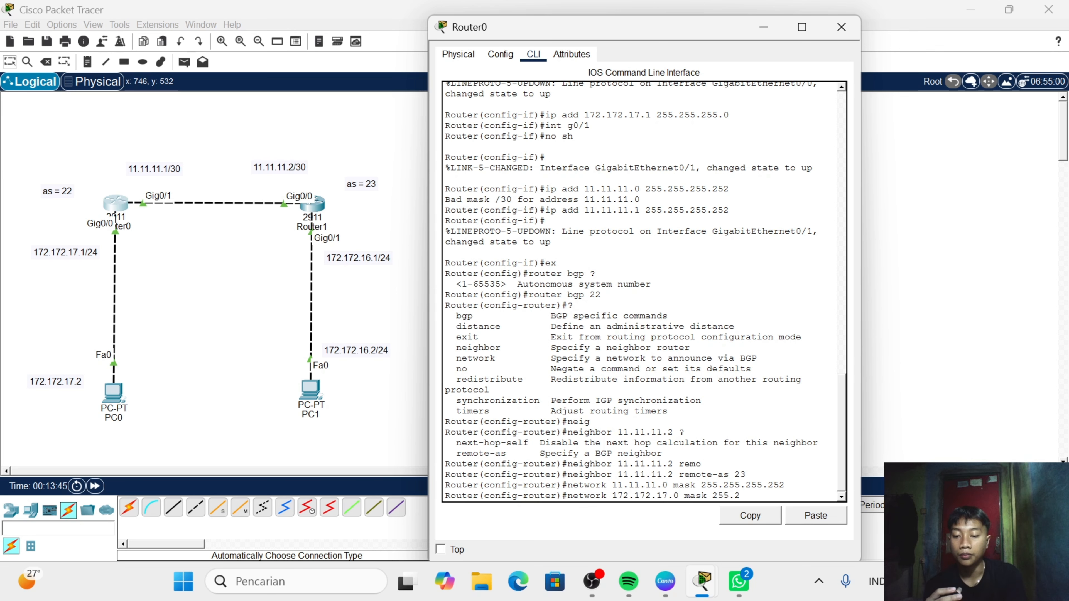
text(55.255.0)
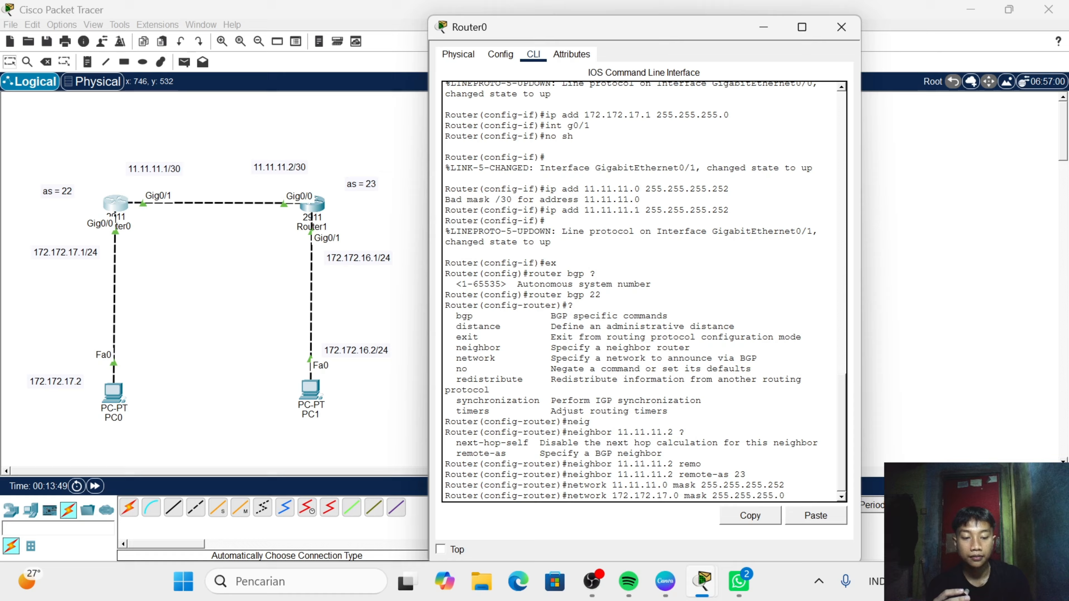
key(Return)
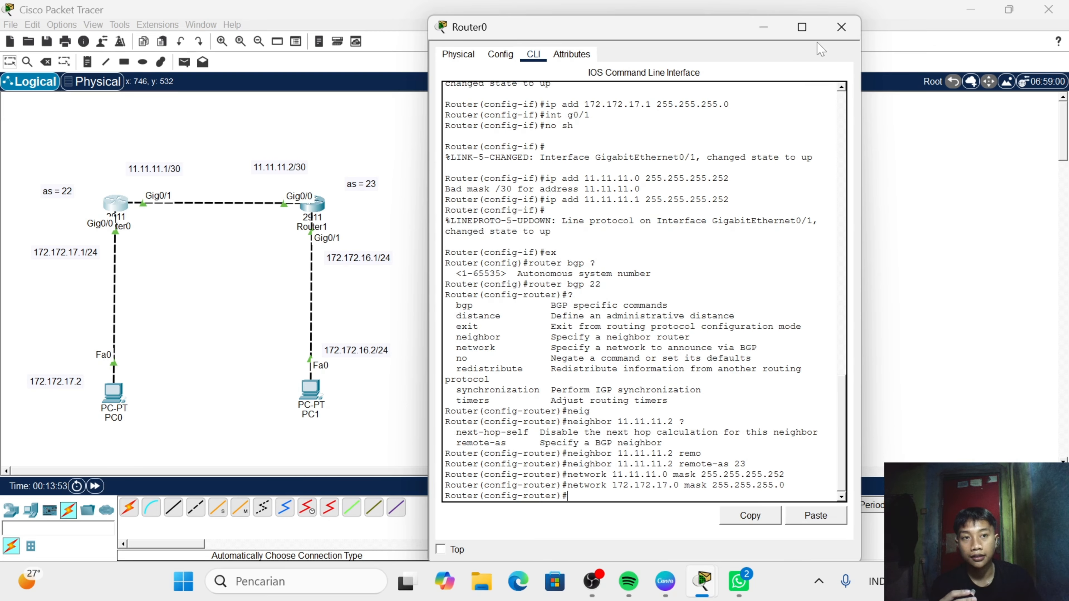
click(842, 27)
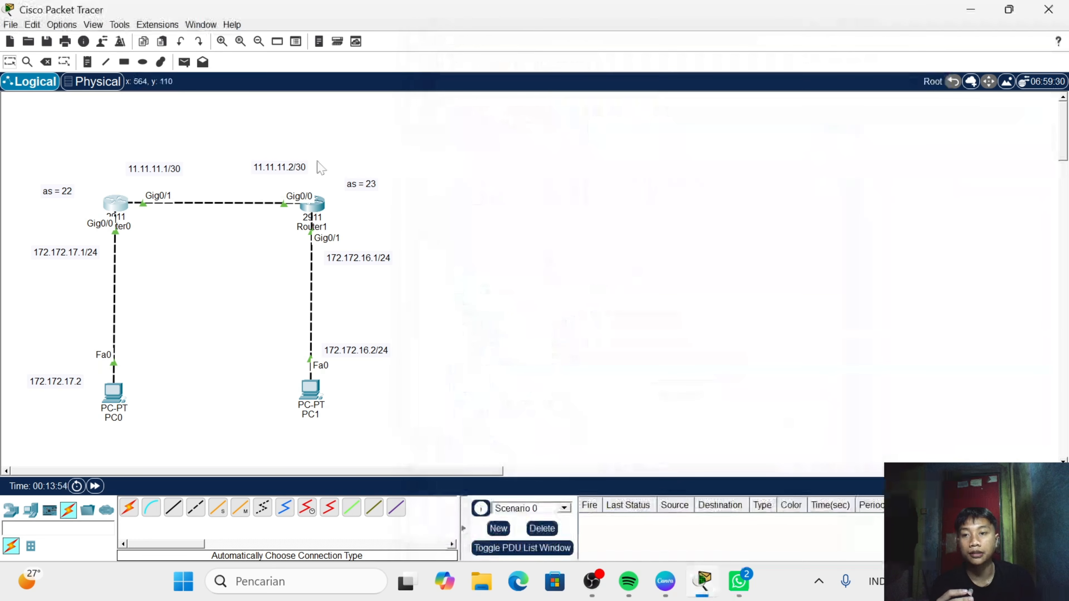
- On Router1's command line, leave interface mode and enter BGP configuration with router bgp 23
click(313, 205)
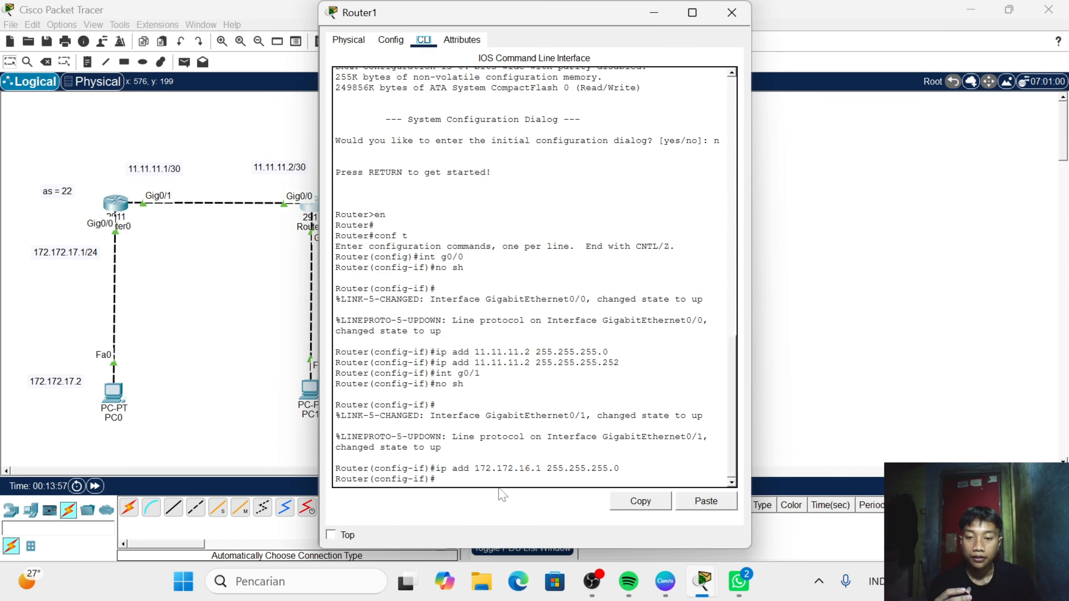
click(502, 495)
text(ex)
key(Return)
text(rou)
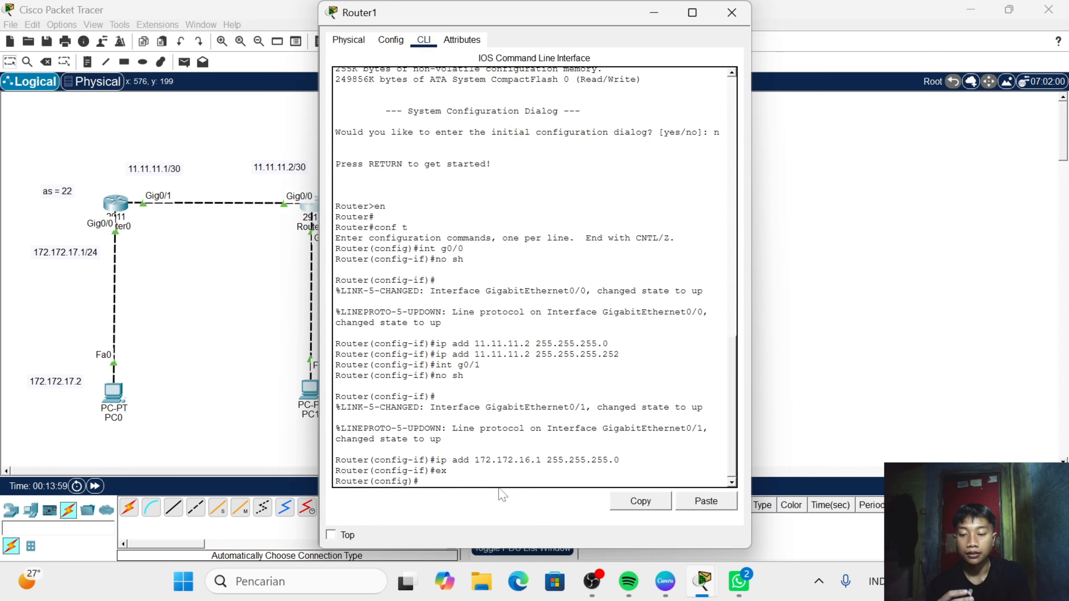
text(ter )
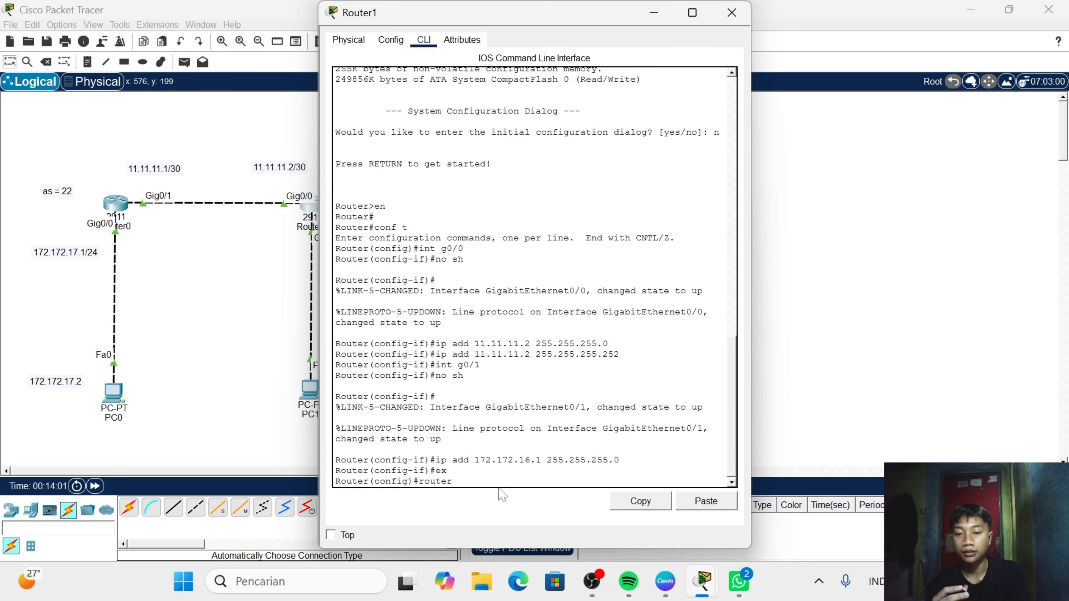
text(bg)
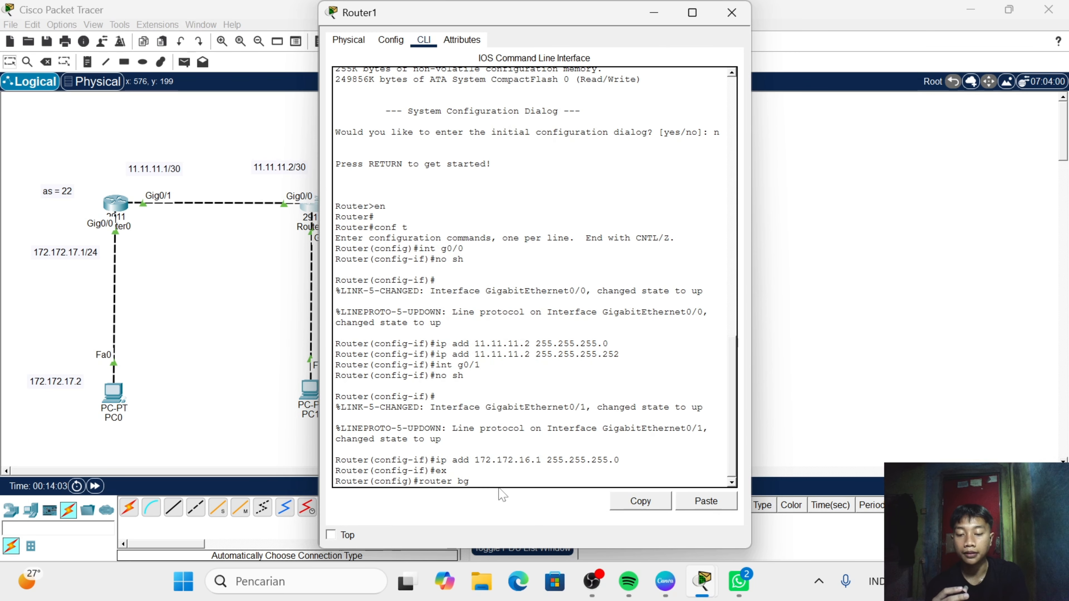
text(p 23)
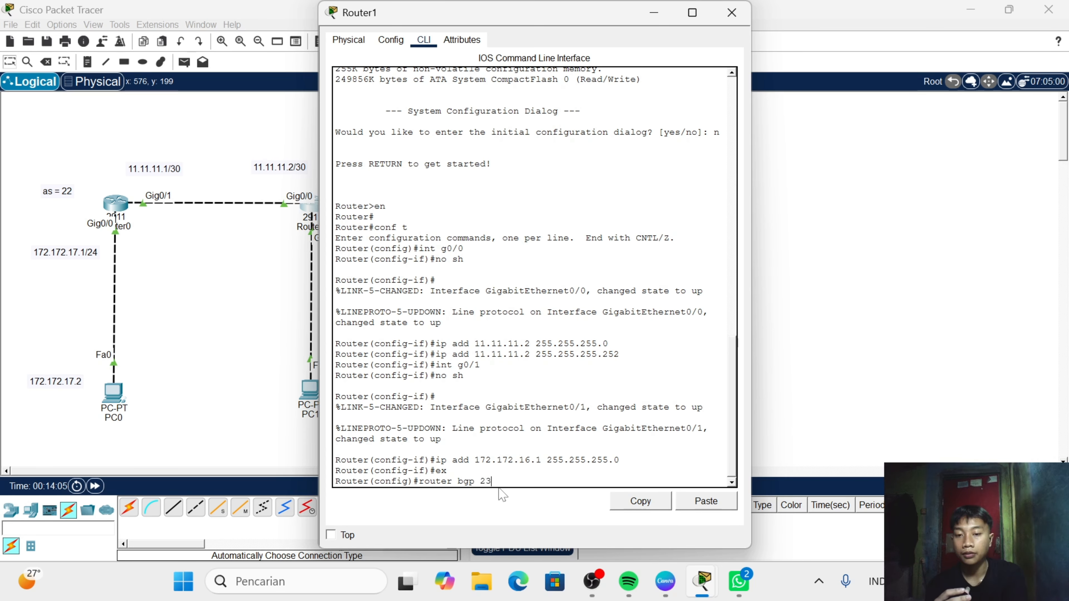
key(Return)
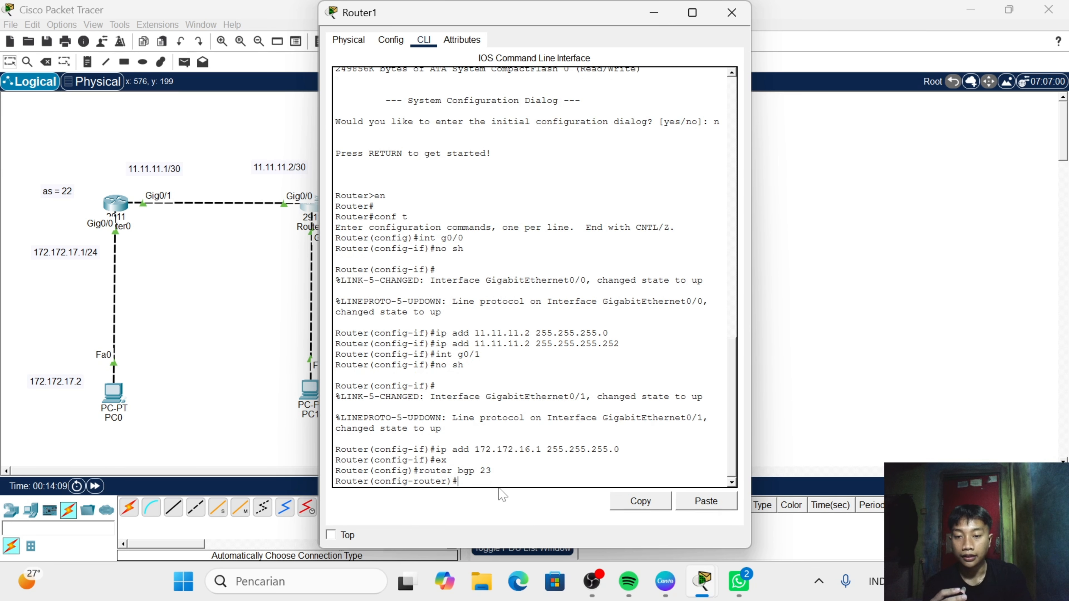
- Add neighbor 11.11.11.1 with remote-as 22 to Router1's BGP configuration and return to a clean prompt
text(neig)
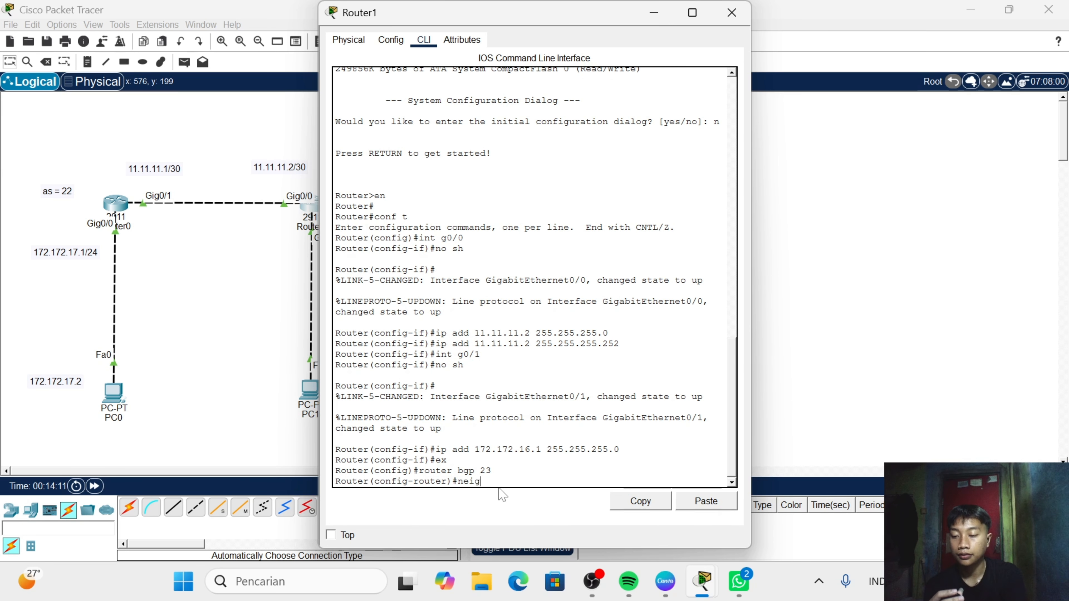
key(Tab)
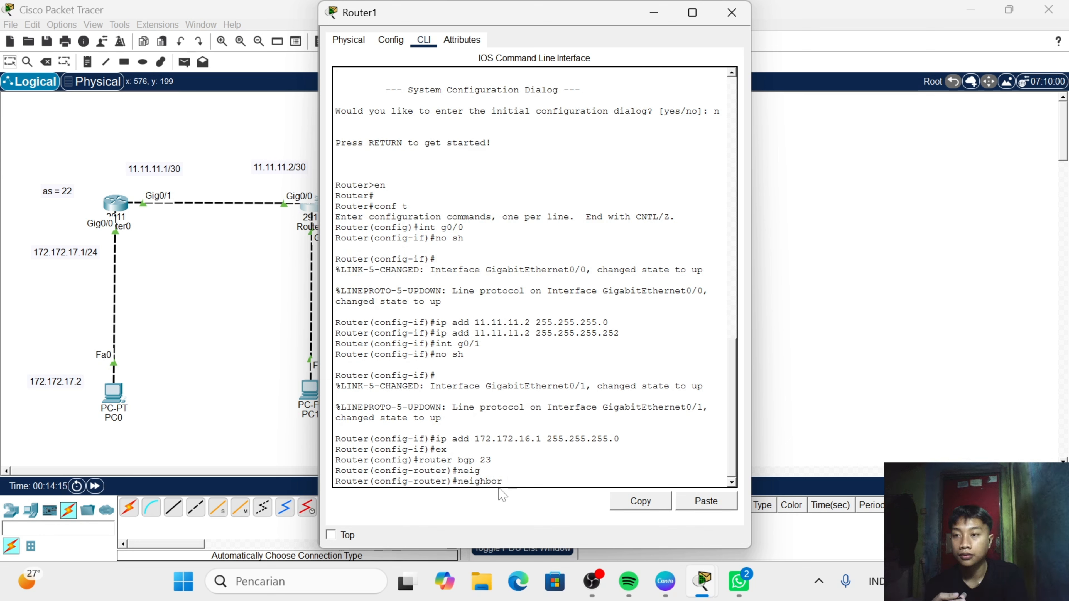
text(11.11)
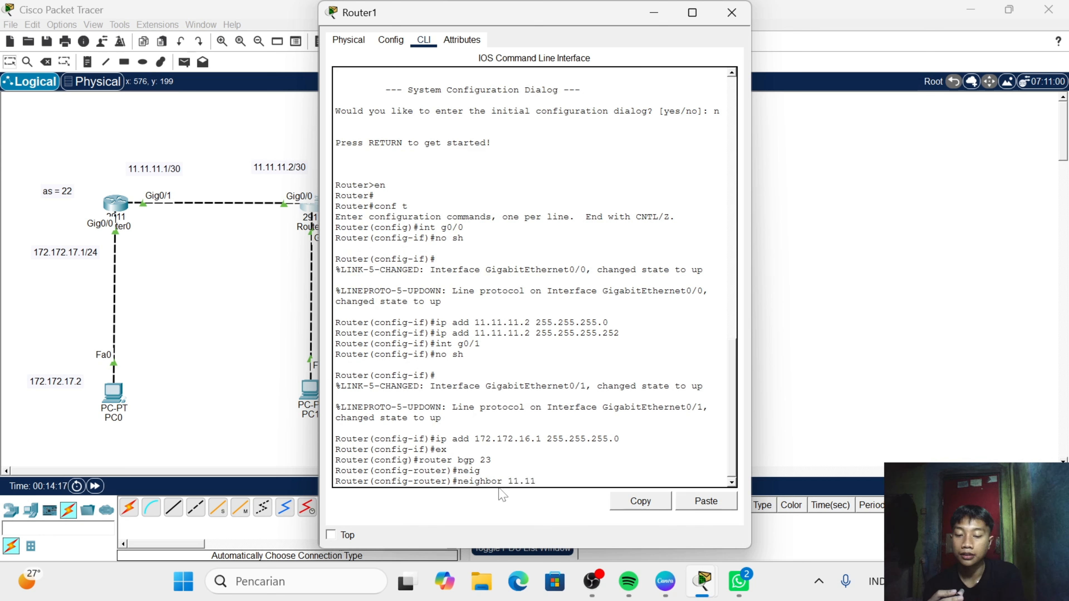
text(.11.)
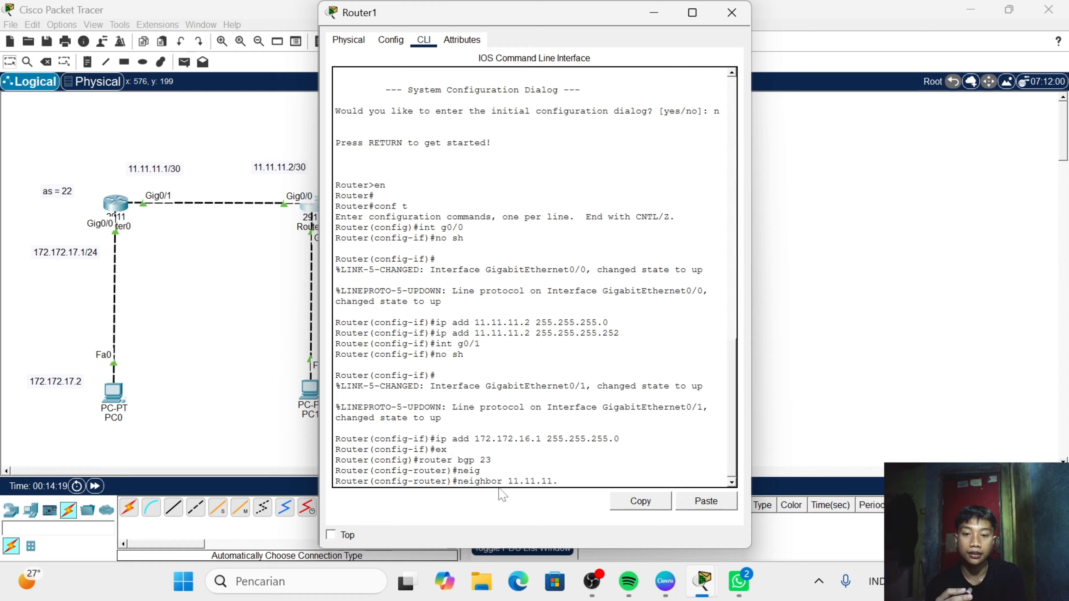
text(1)
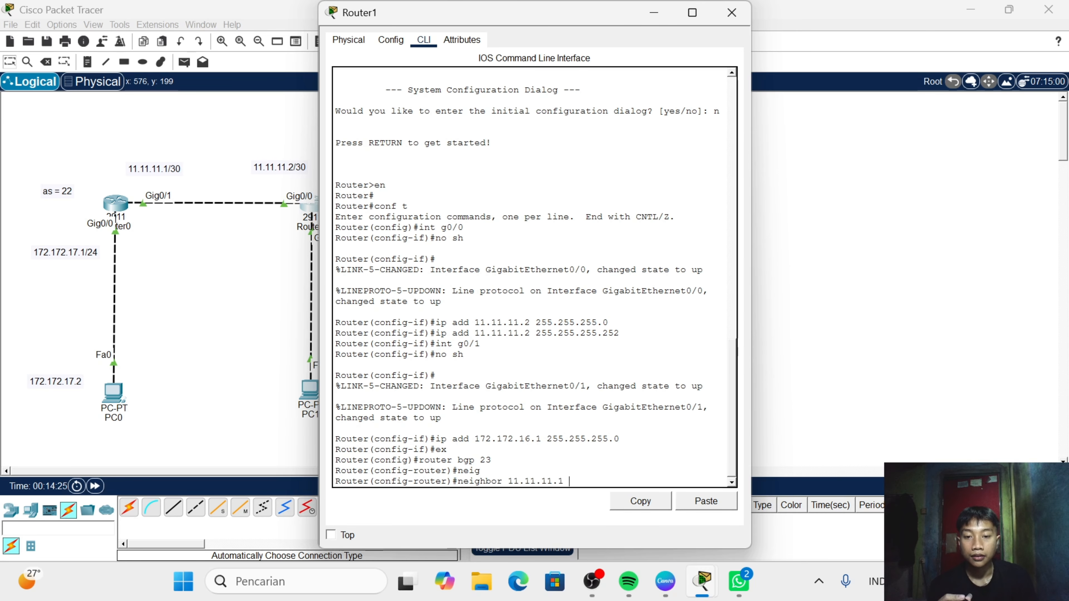
text(re)
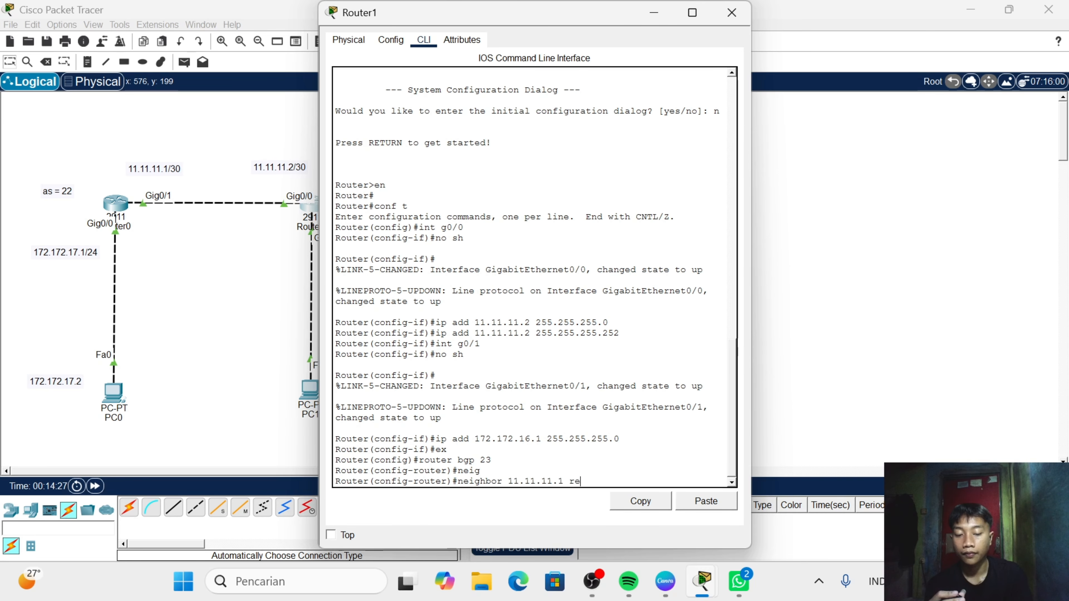
text(mo)
key(Tab)
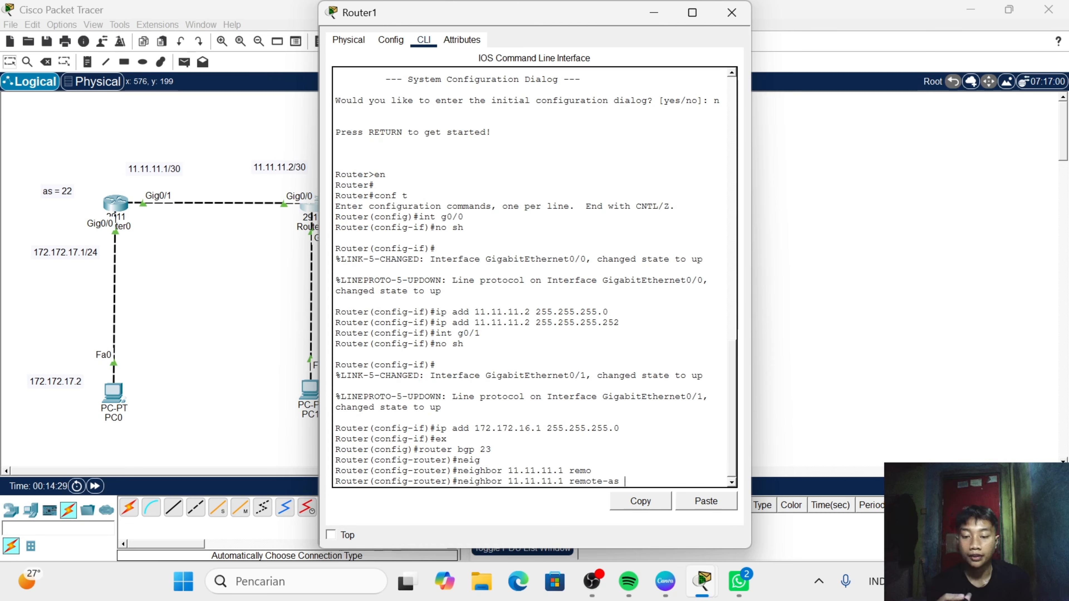
text(22)
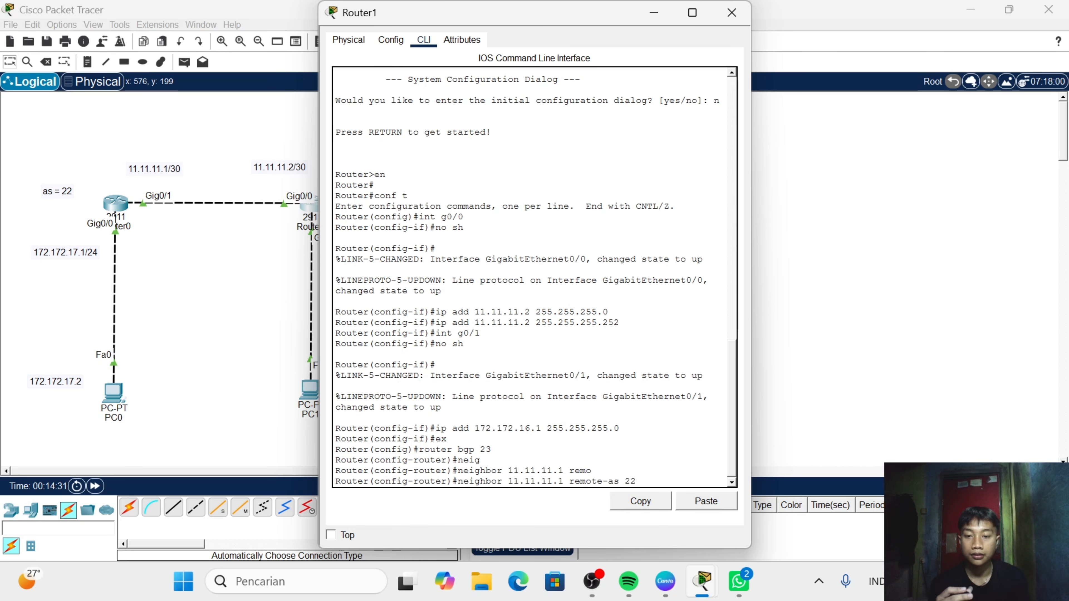
key(Return)
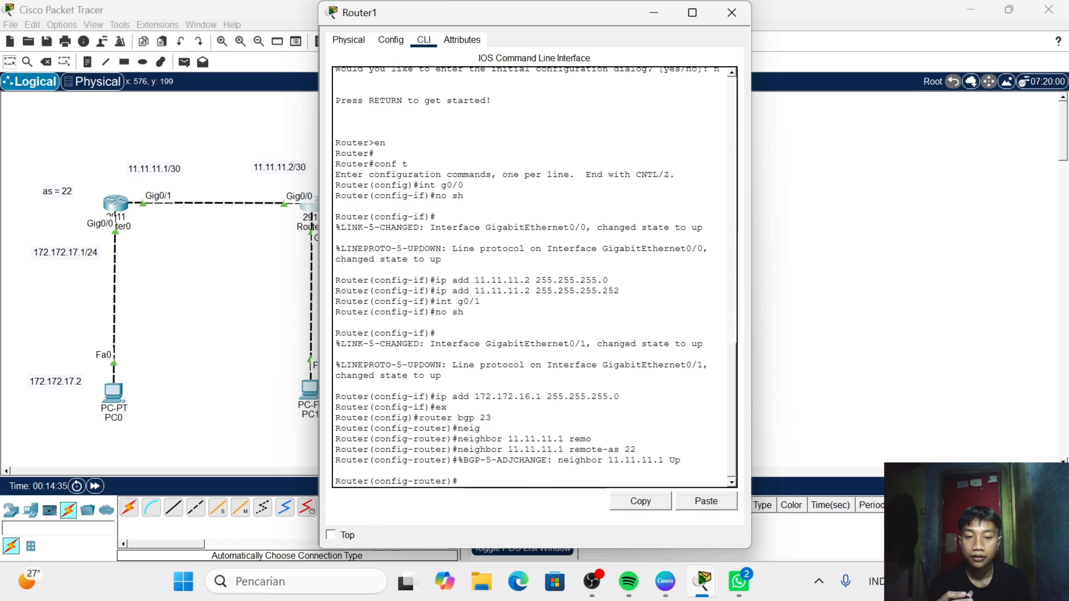
key(Return)
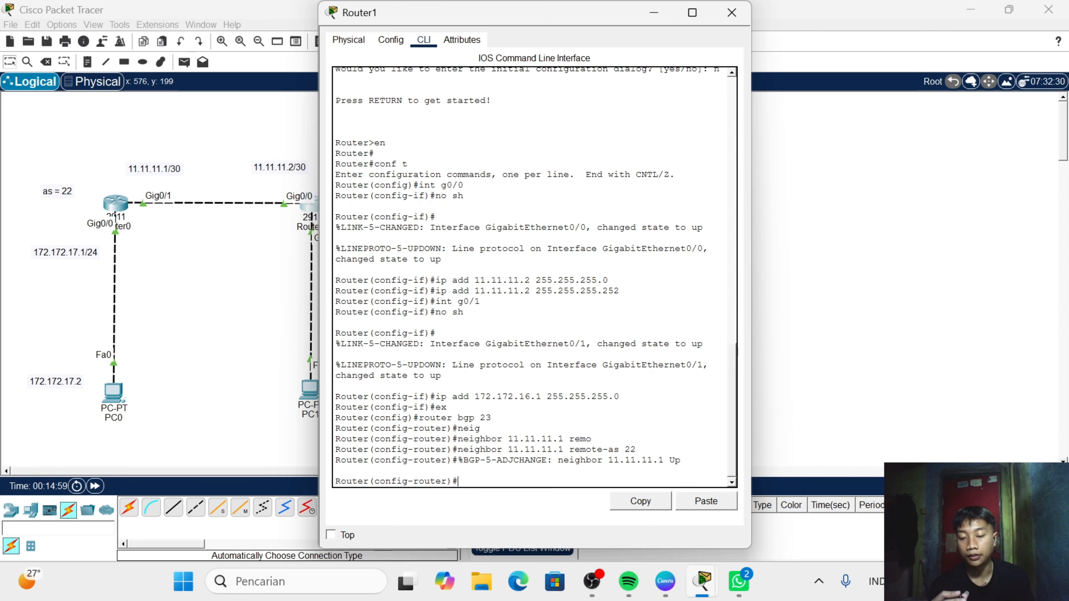
- Announce network 11.11.11.0 with mask 255.255.255.252 in Router1's BGP configuration
text(net)
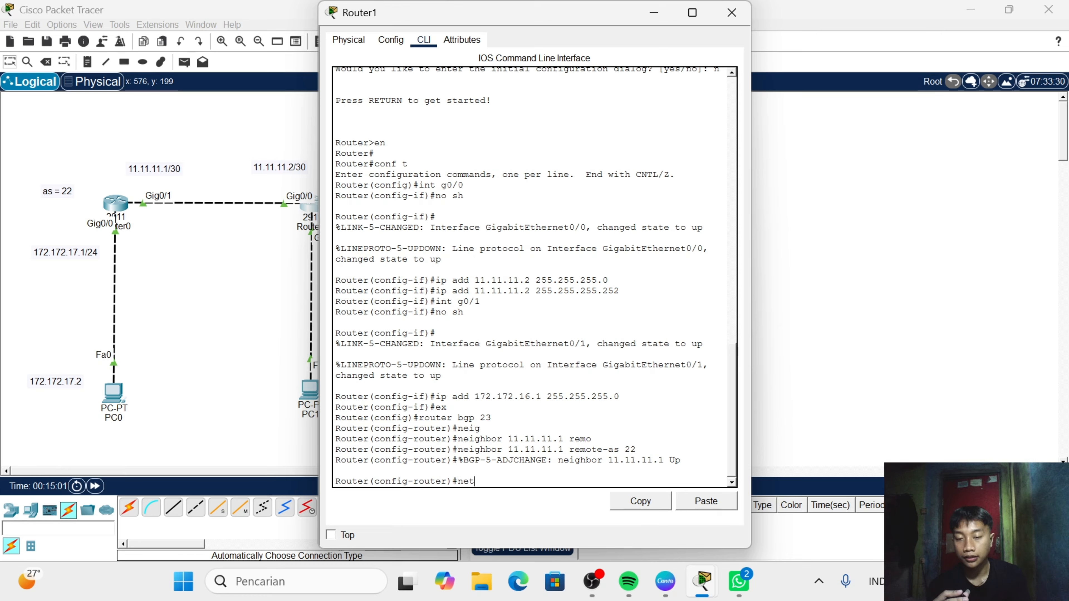
text(w)
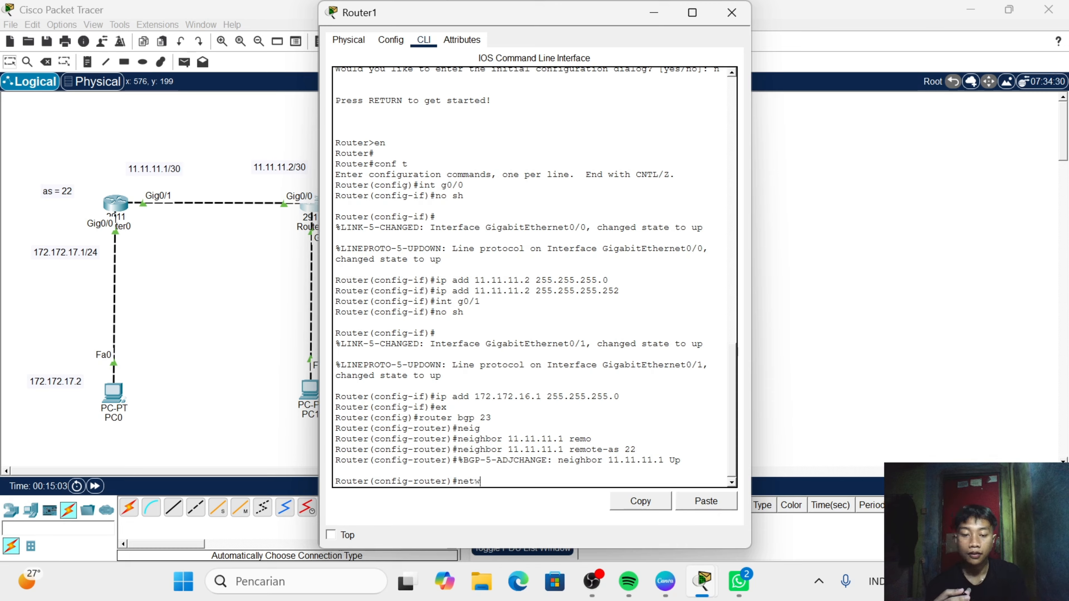
text(ork 11)
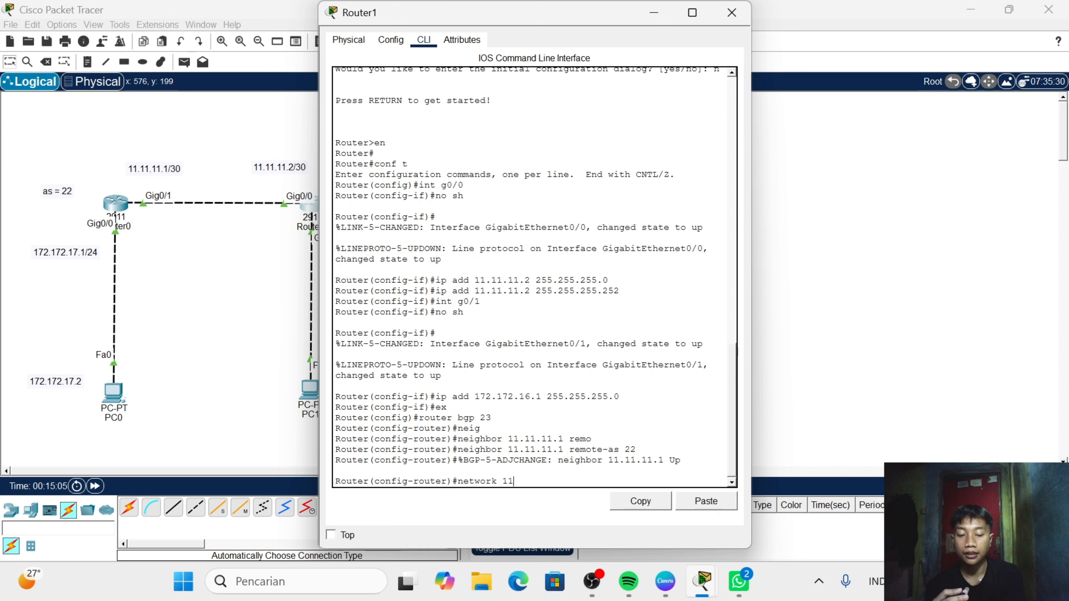
text(.11.11.)
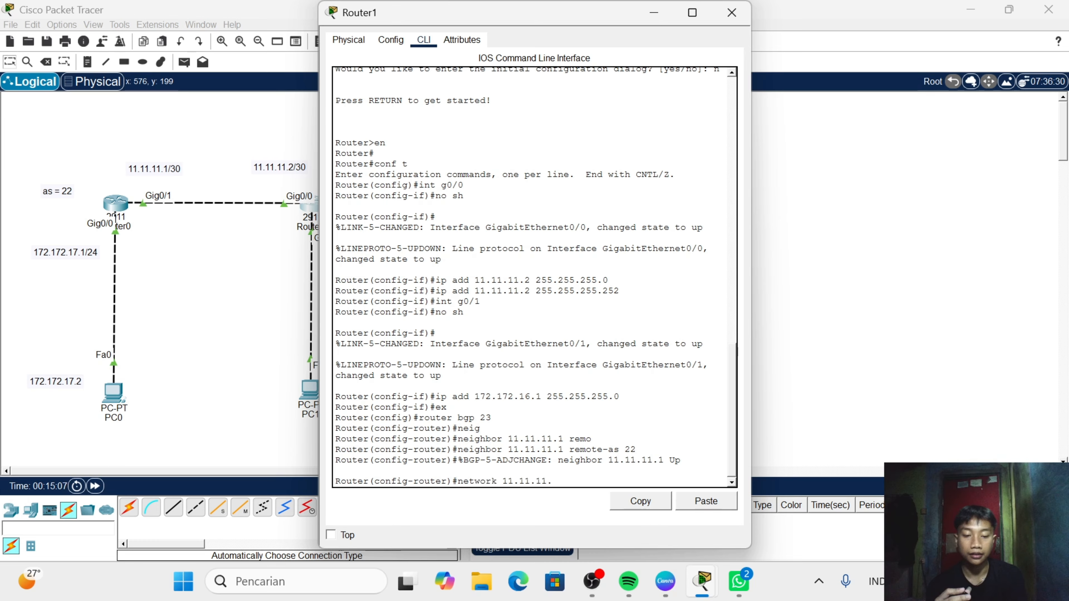
text(0 )
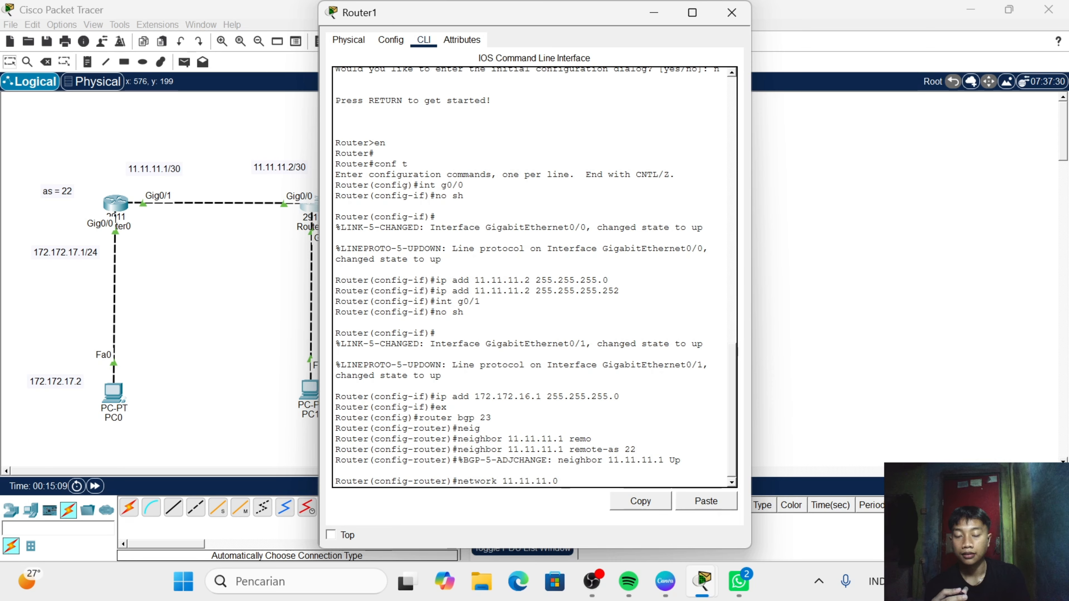
text(mask)
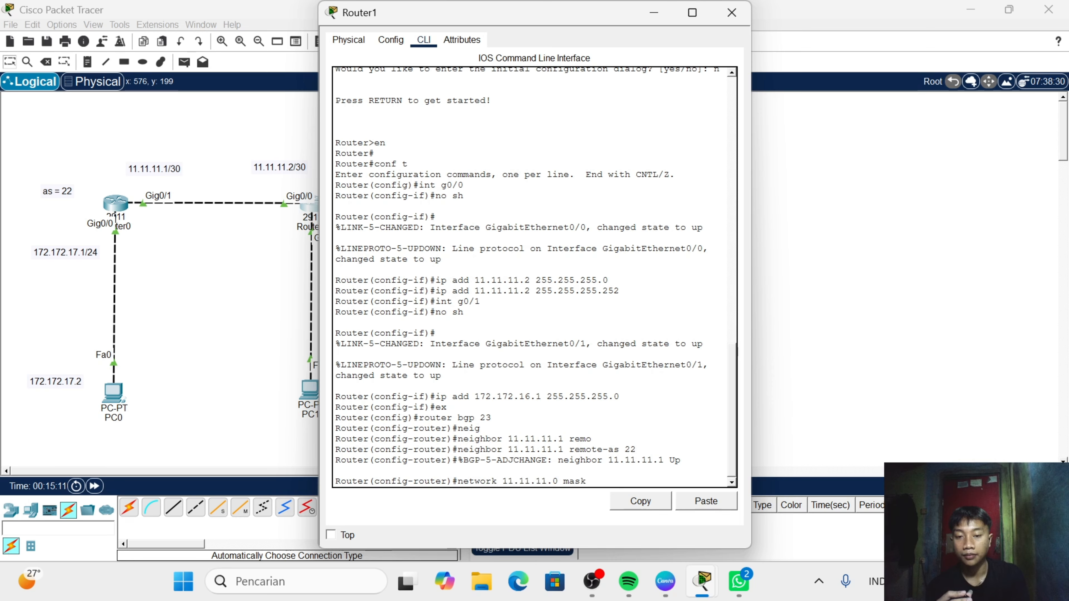
text( 255.)
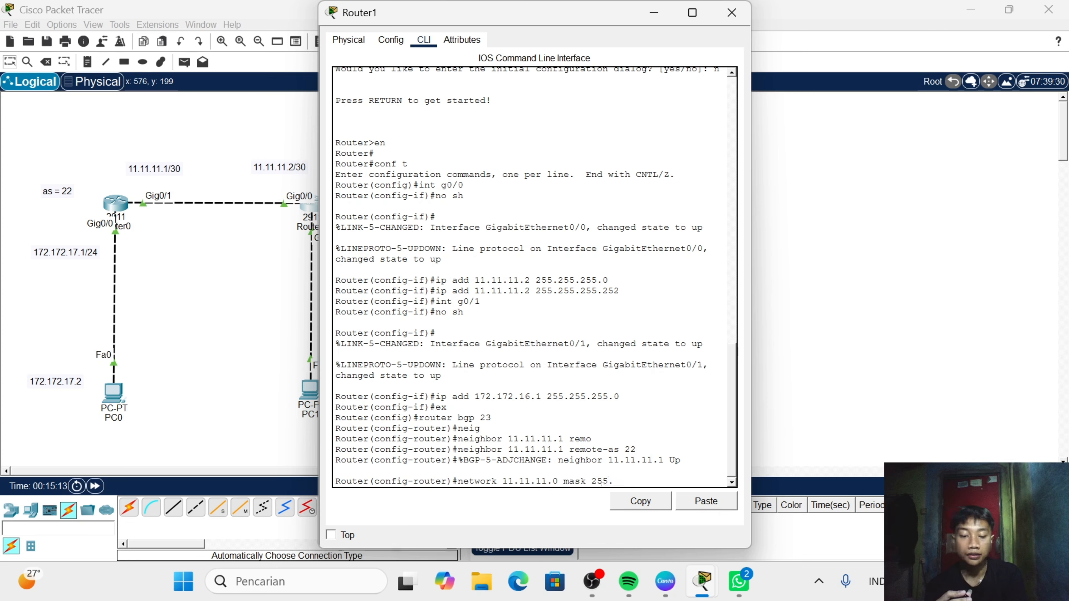
text(255.2555)
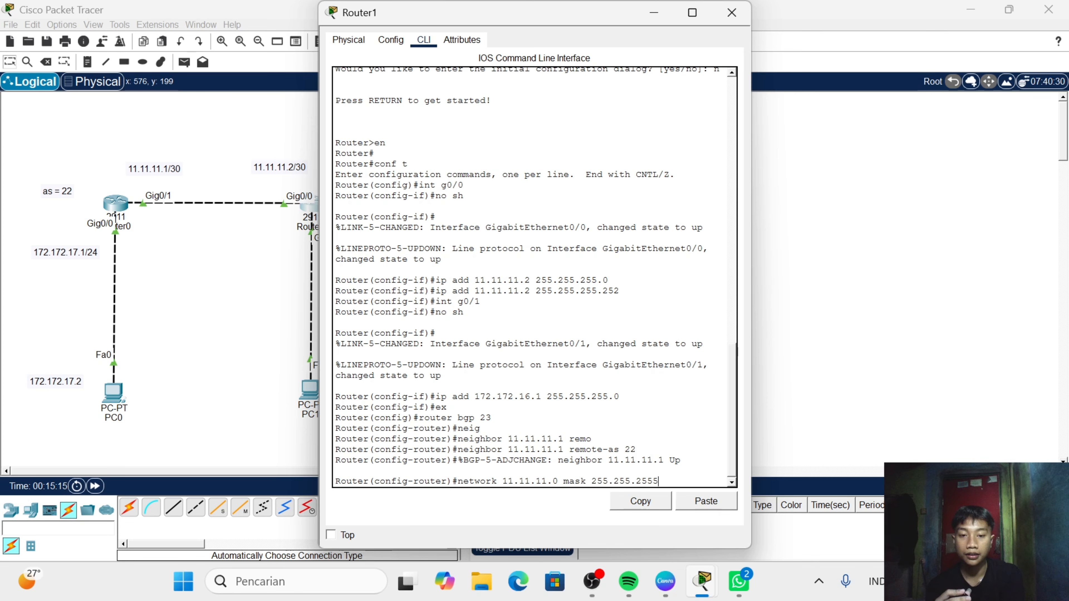
text(.)
key(BackSpace)
key(BackSpace)
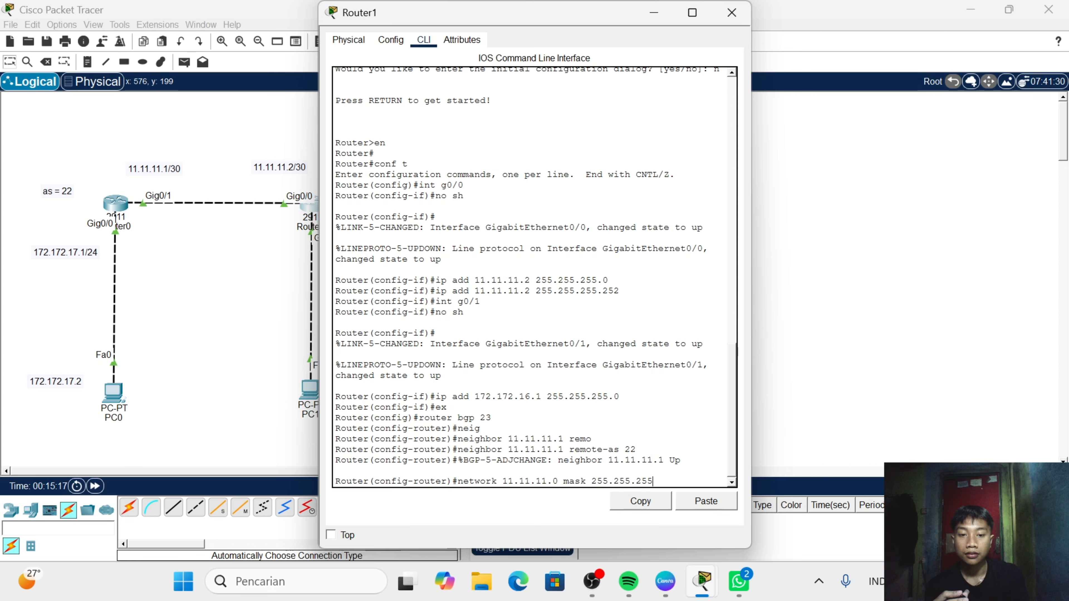
text(.25)
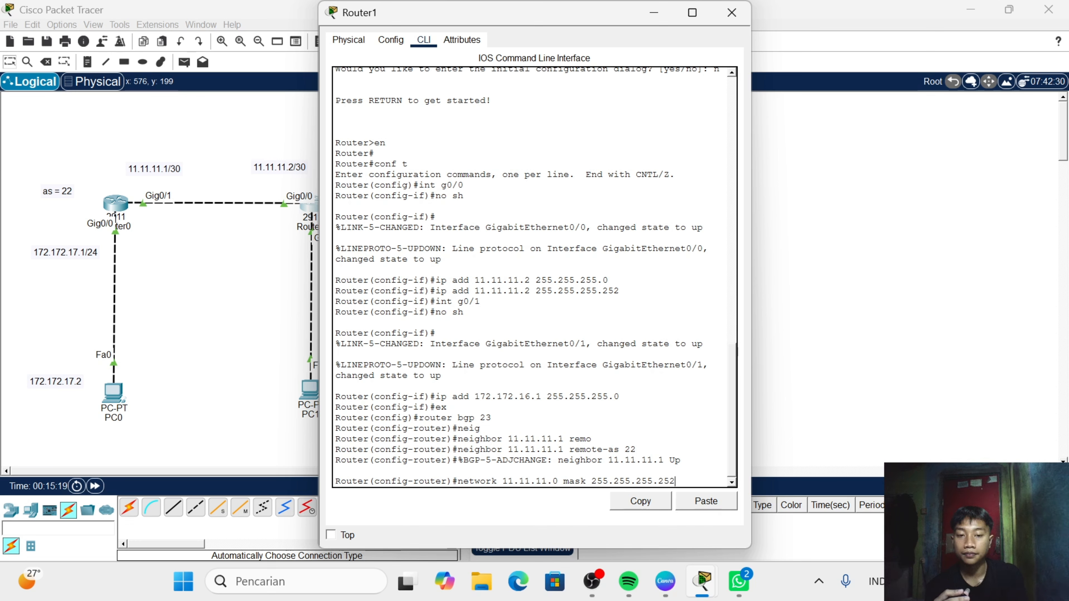
text(2)
key(Return)
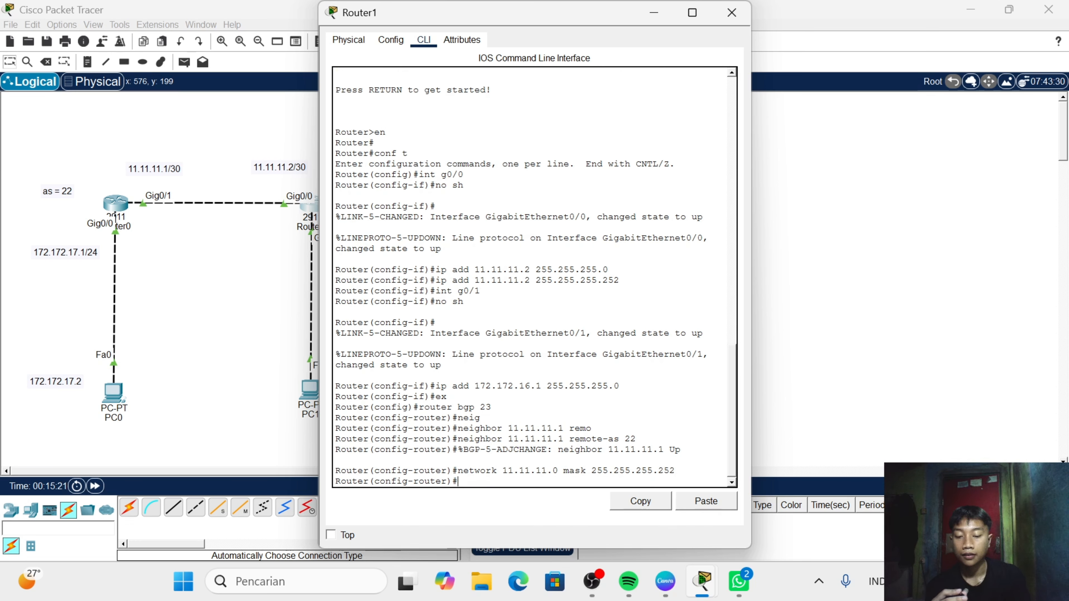
- Announce network 172.172.16.0 with mask 255.255.255.0 in Router1's BGP configuration
text(net)
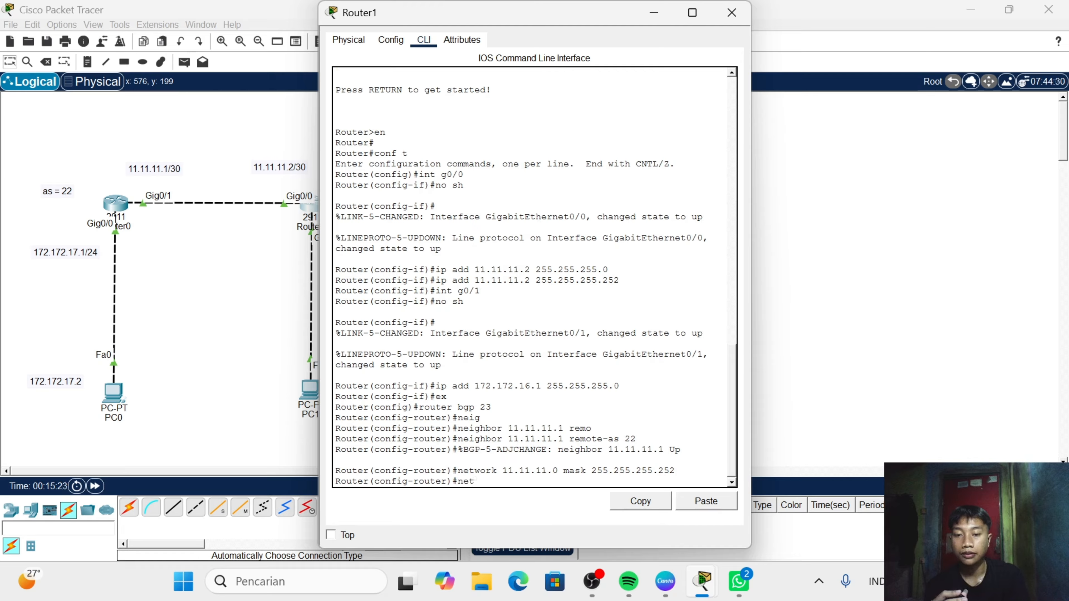
text( 172.1)
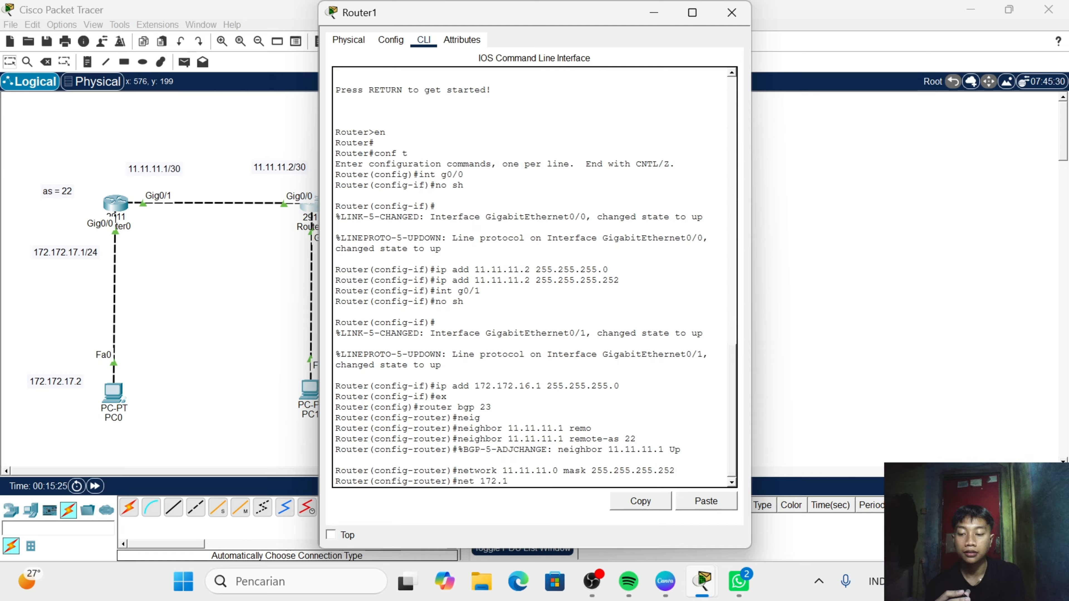
text(72.1)
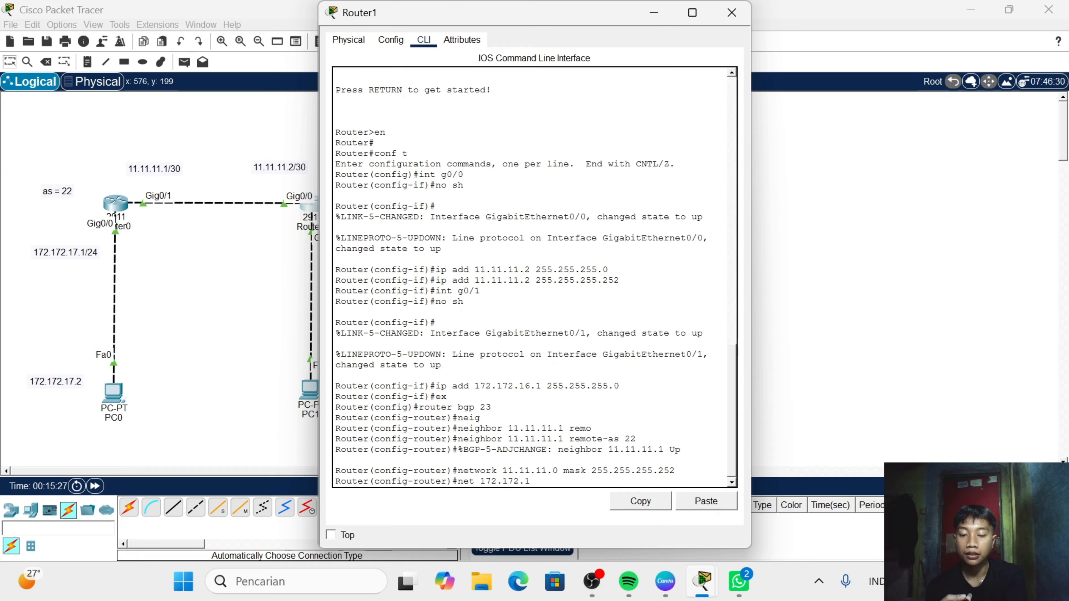
text(6.)
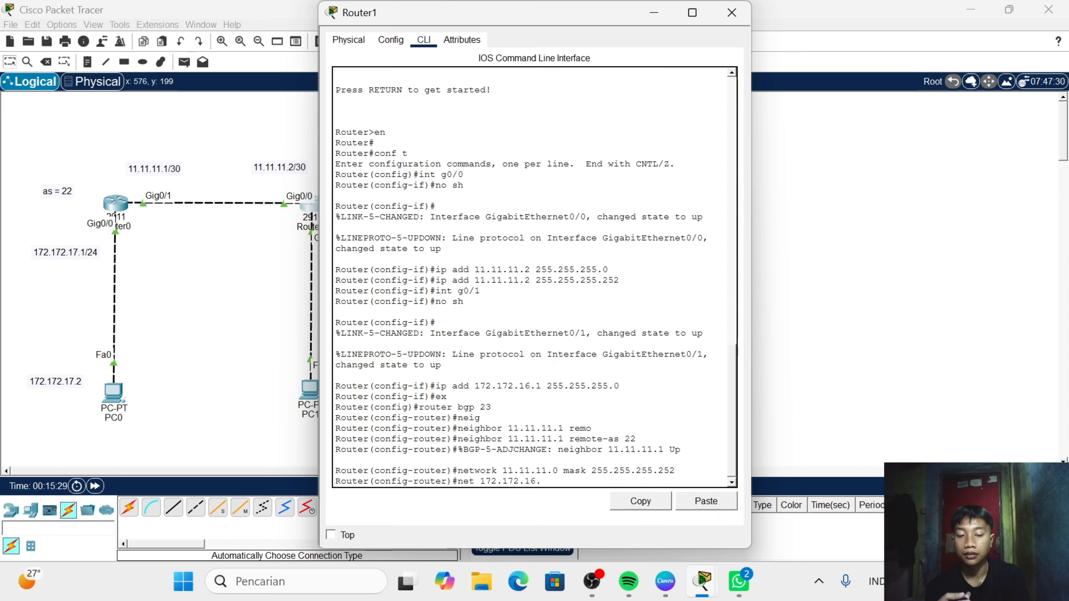
text(0 mas)
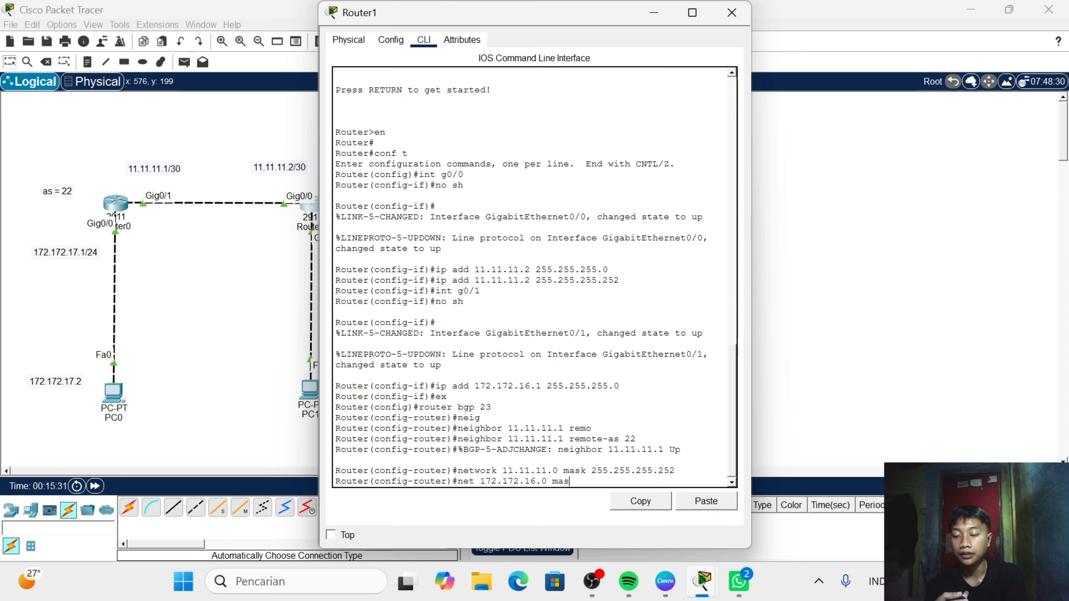
text(k 2)
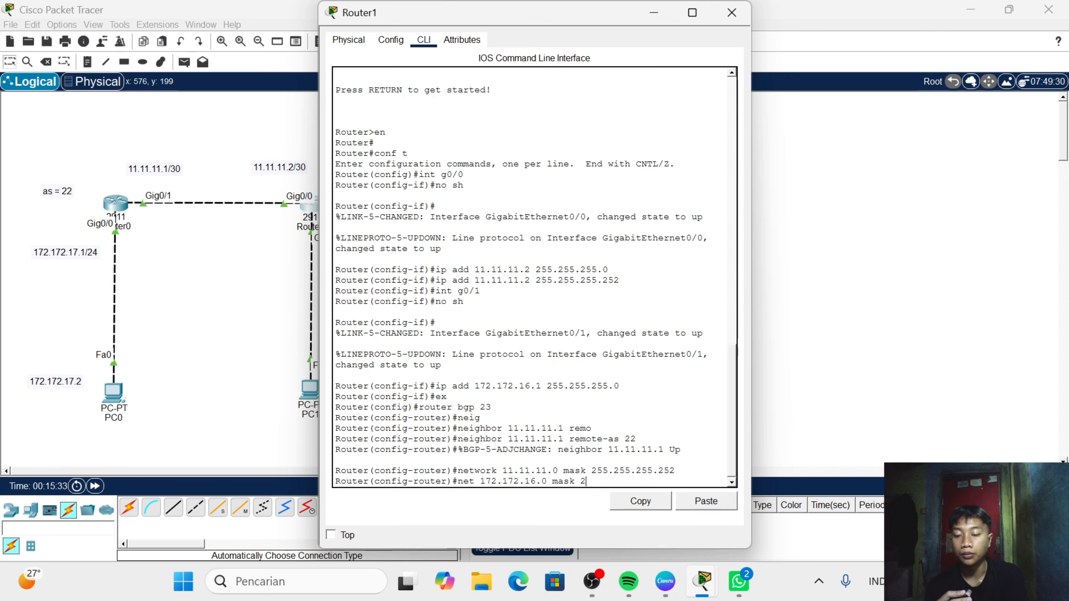
text(55.255)
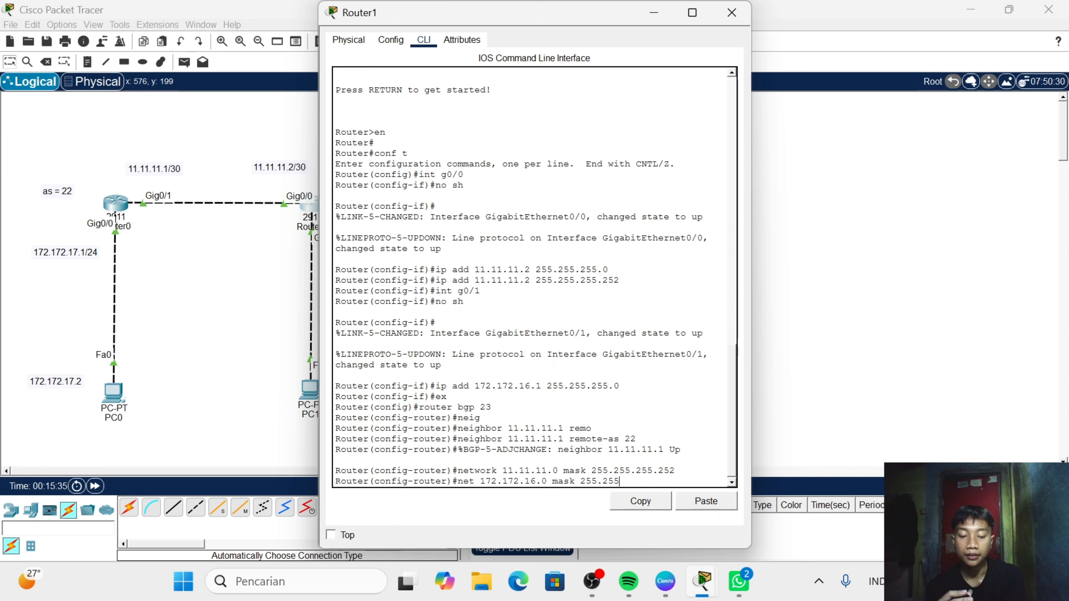
text(.255.)
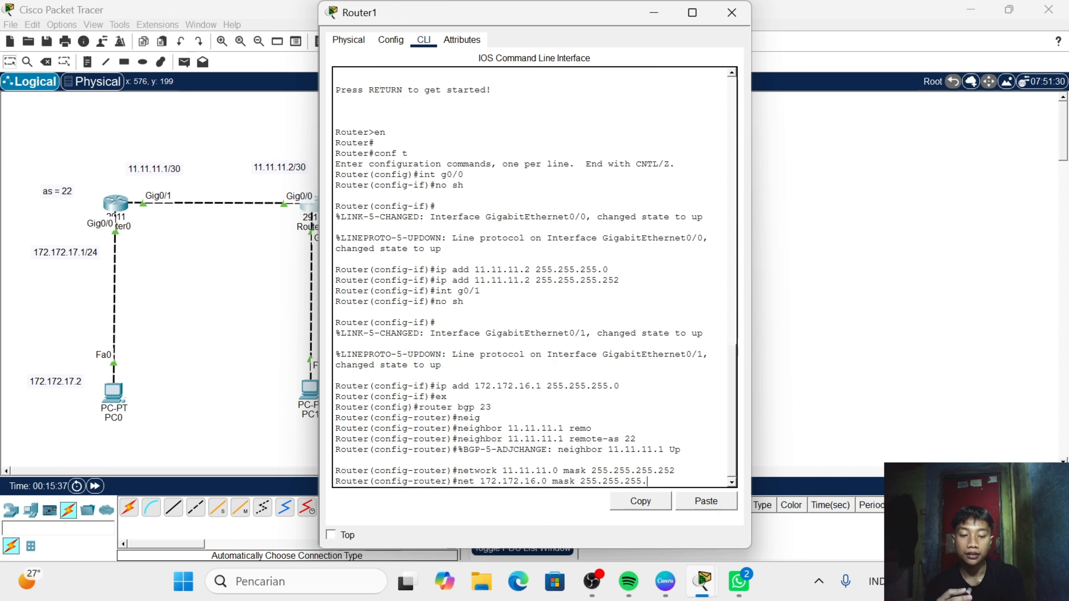
text(0)
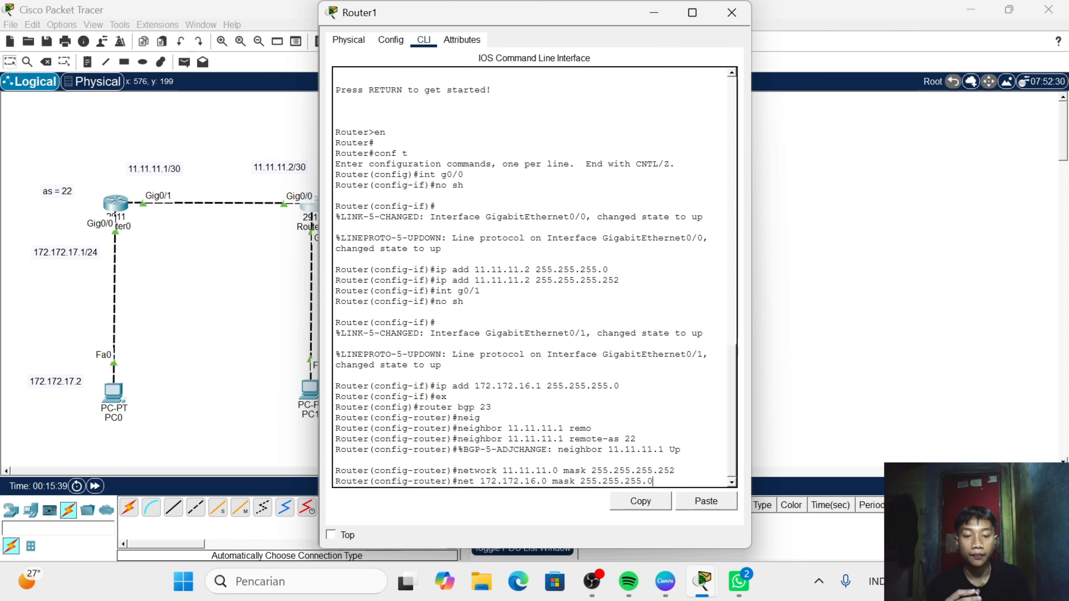
key(Return)
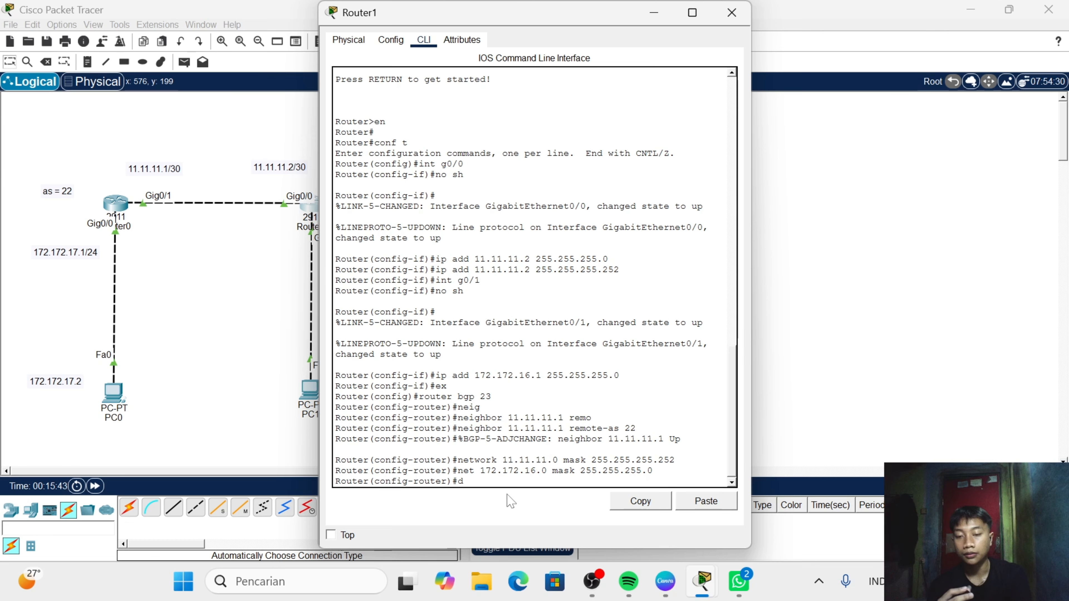
- Display Router1's routing table with do show ip rou, examine the BGP route and its code in the legend, and close the router's window
text(do show)
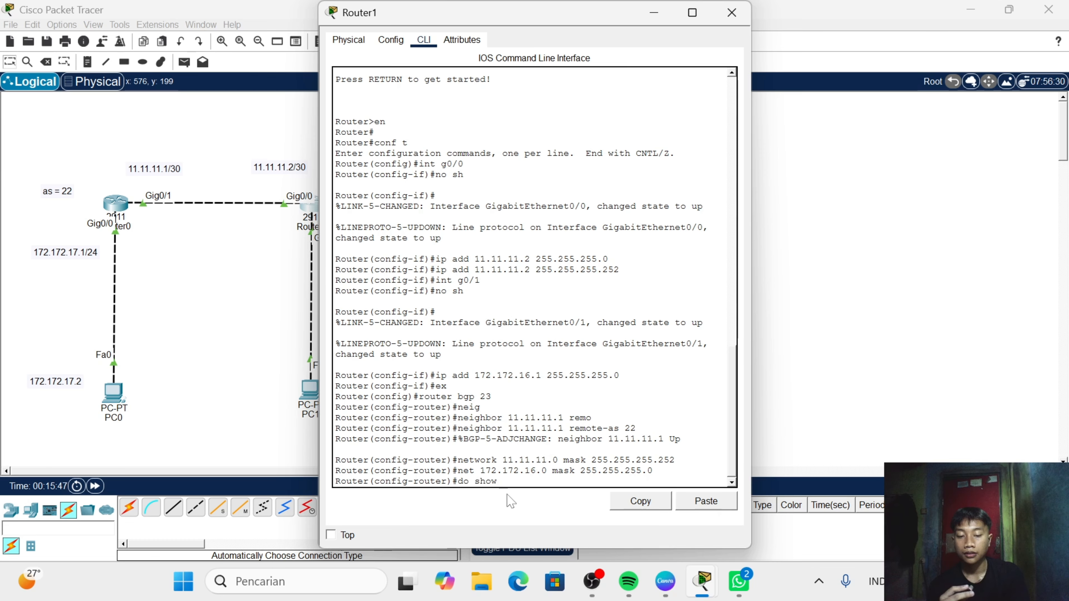
text( ip rou)
key(Return)
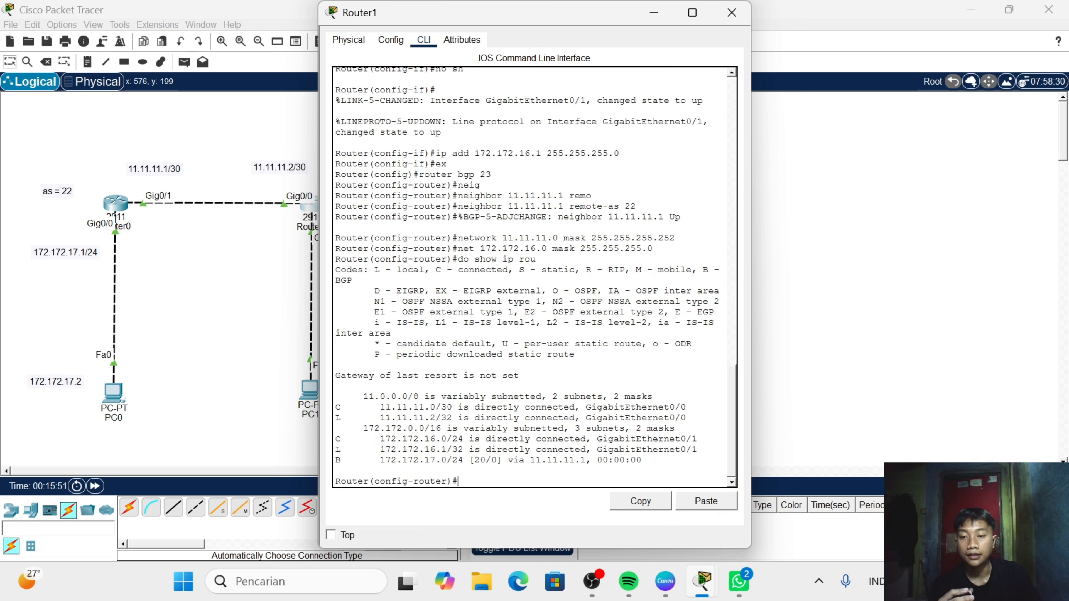
drag(335, 449, 644, 470)
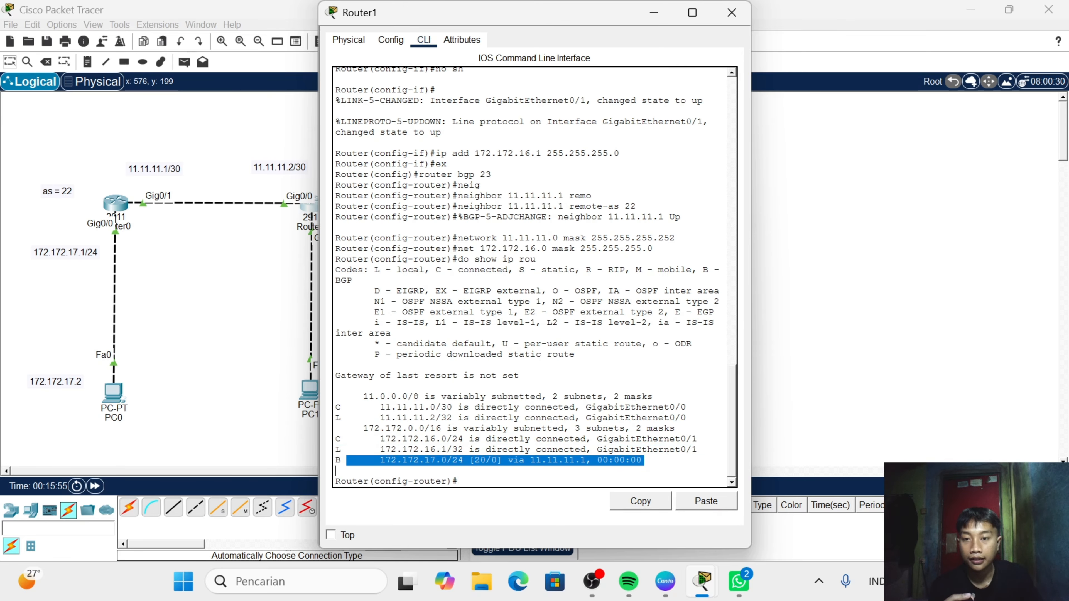
click(352, 280)
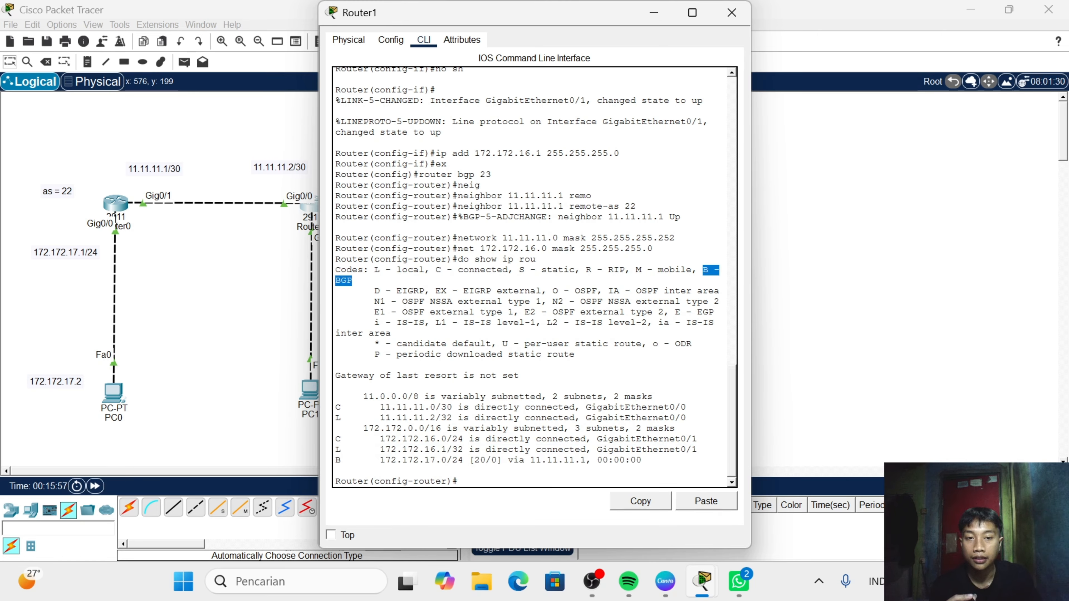
mouse_move(335, 281)
mouse_down()
mouse_move(598, 292)
mouse_move(336, 281)
mouse_move(352, 281)
mouse_up()
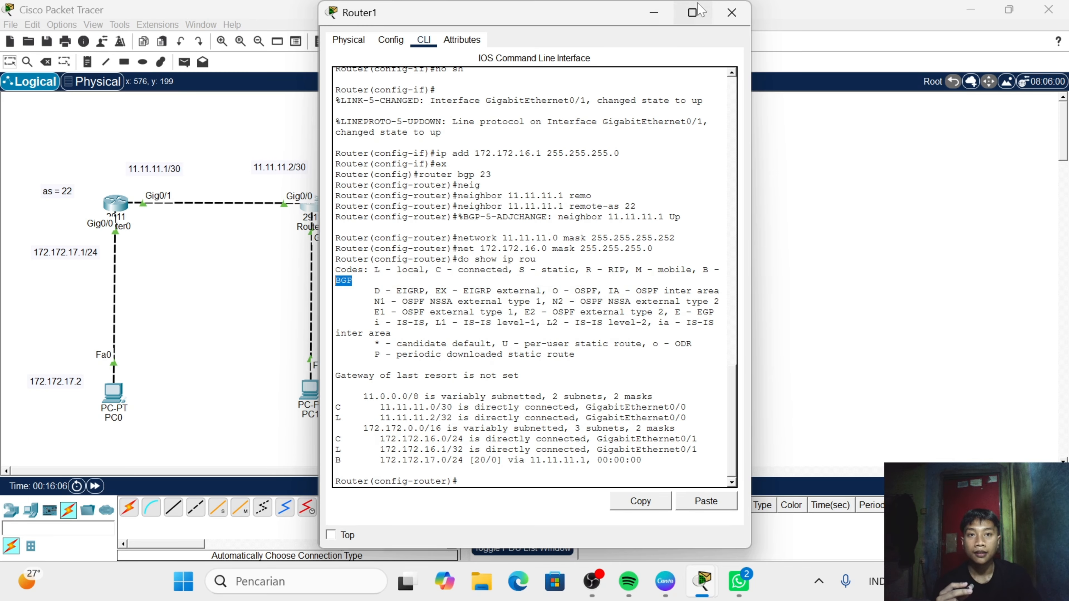
click(719, 16)
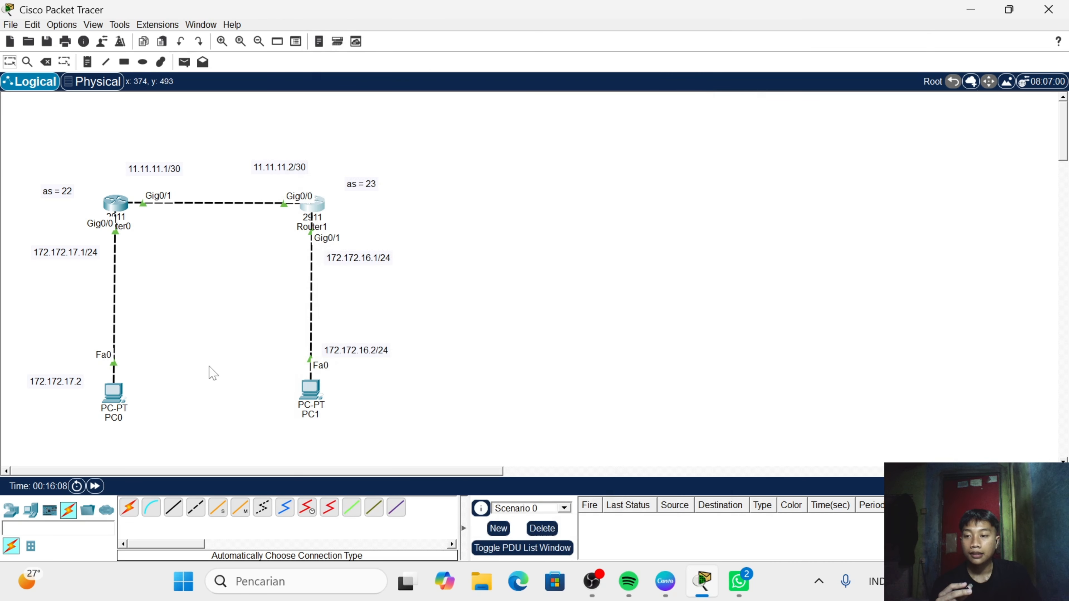
- Open PC0's IP configuration and set its static IPv4 address to 172.172.17.2, moving on to the subnet mask
click(118, 396)
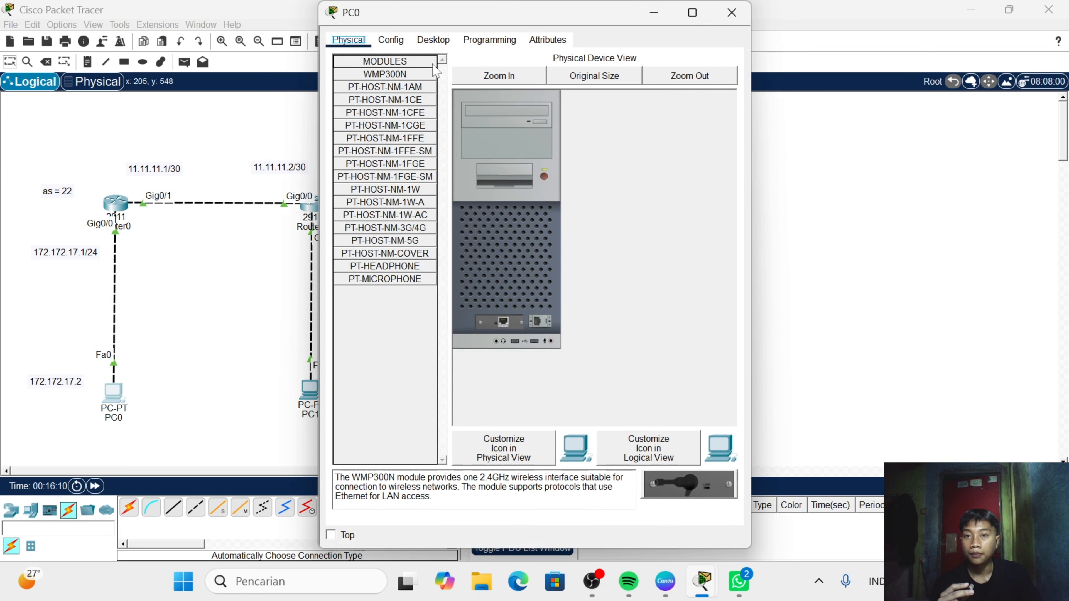
click(434, 40)
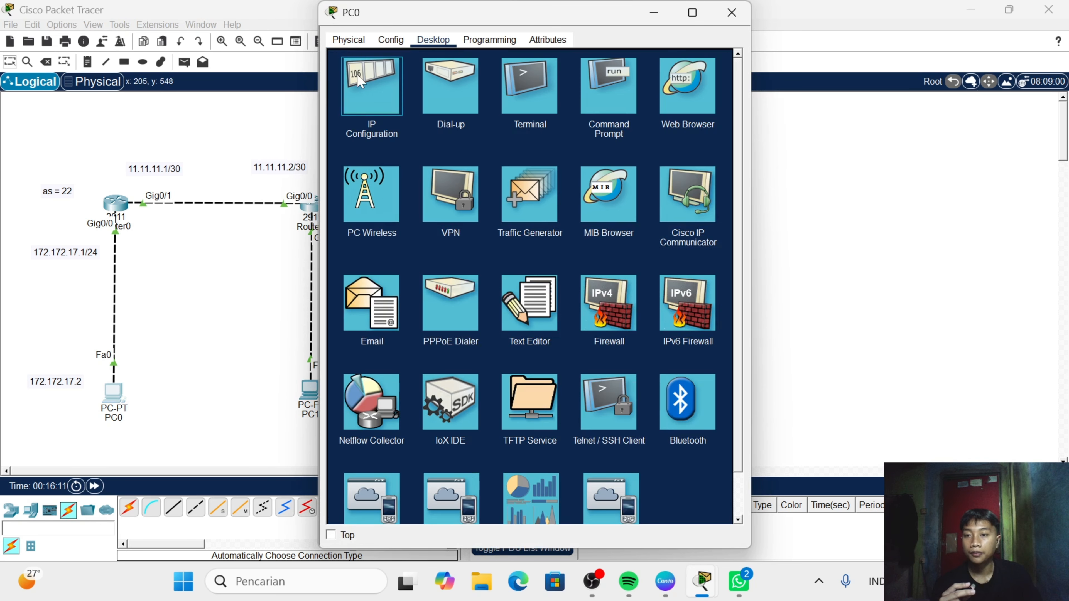
click(366, 84)
click(535, 130)
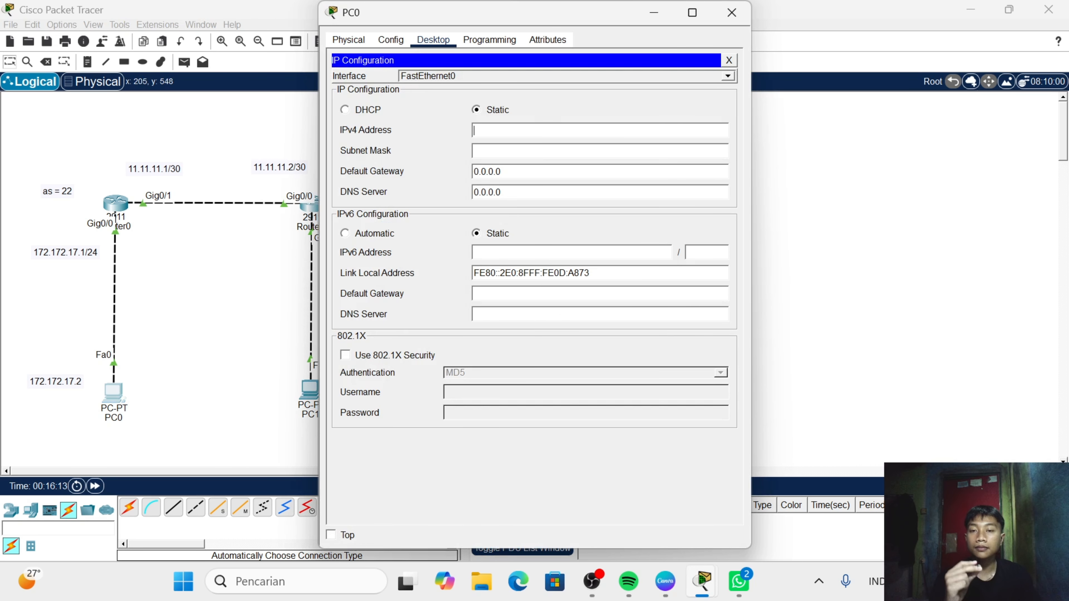
text(72)
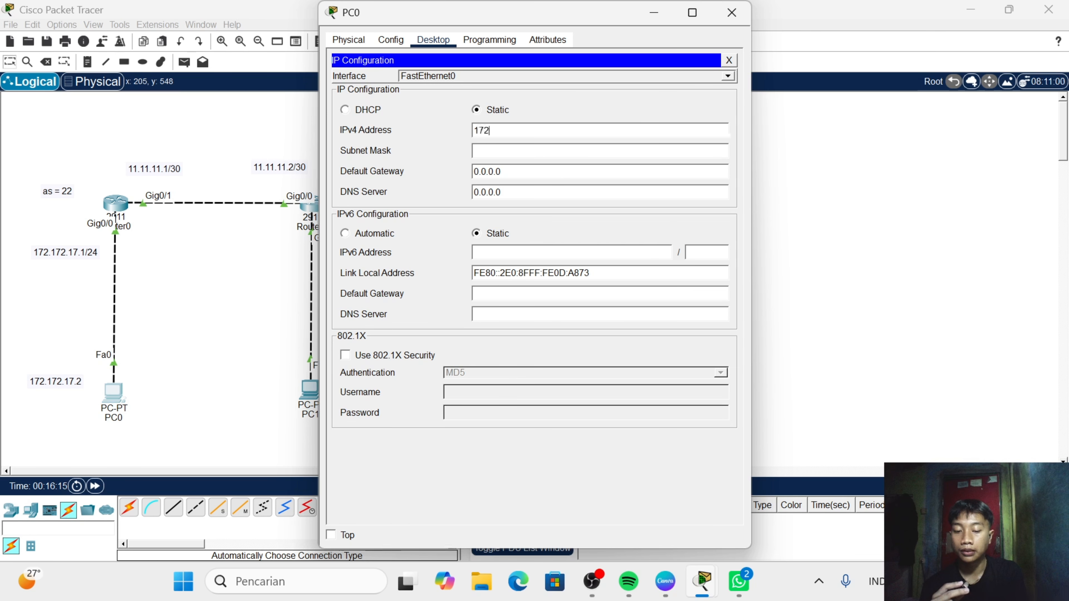
text(.172.)
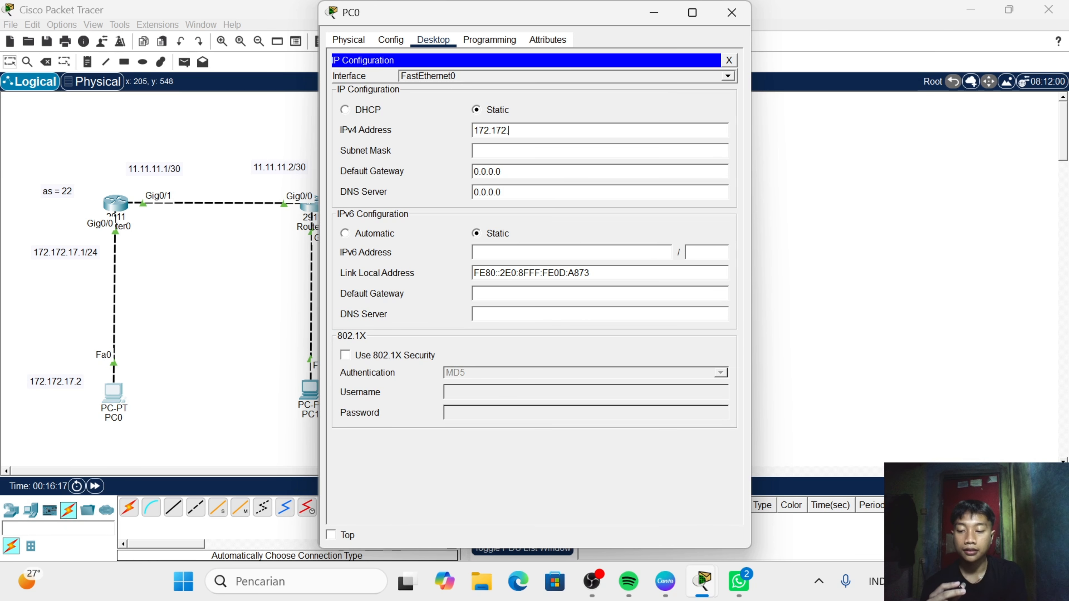
text(17.)
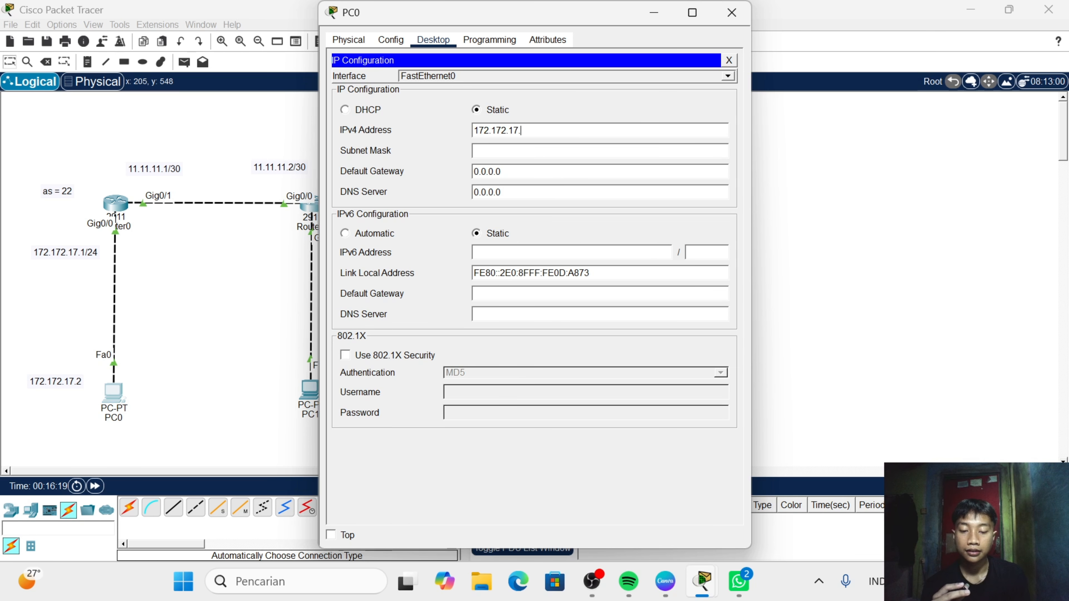
text(2)
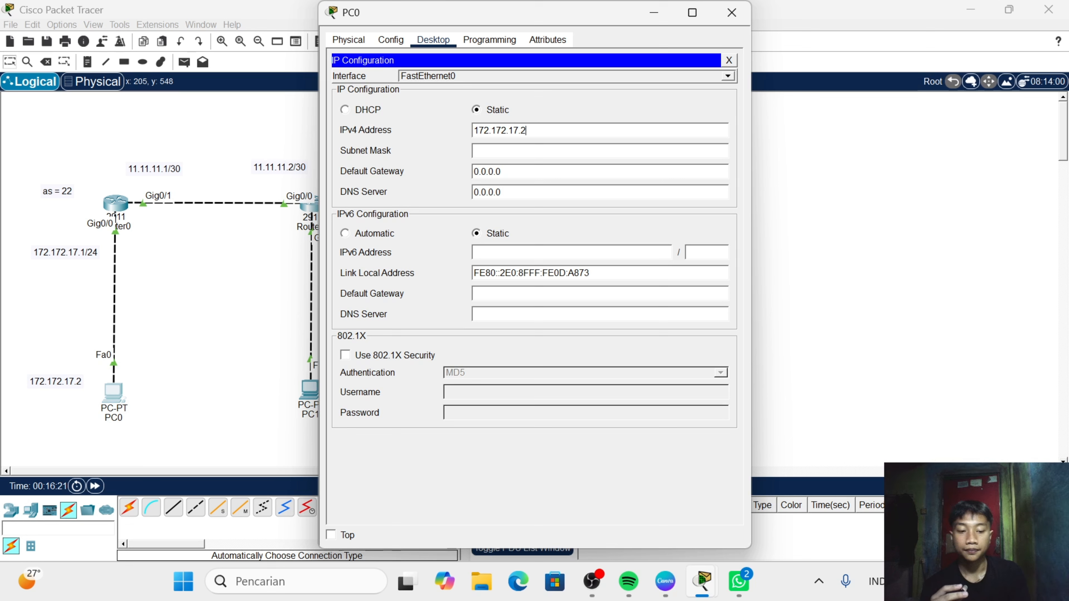
key(Tab)
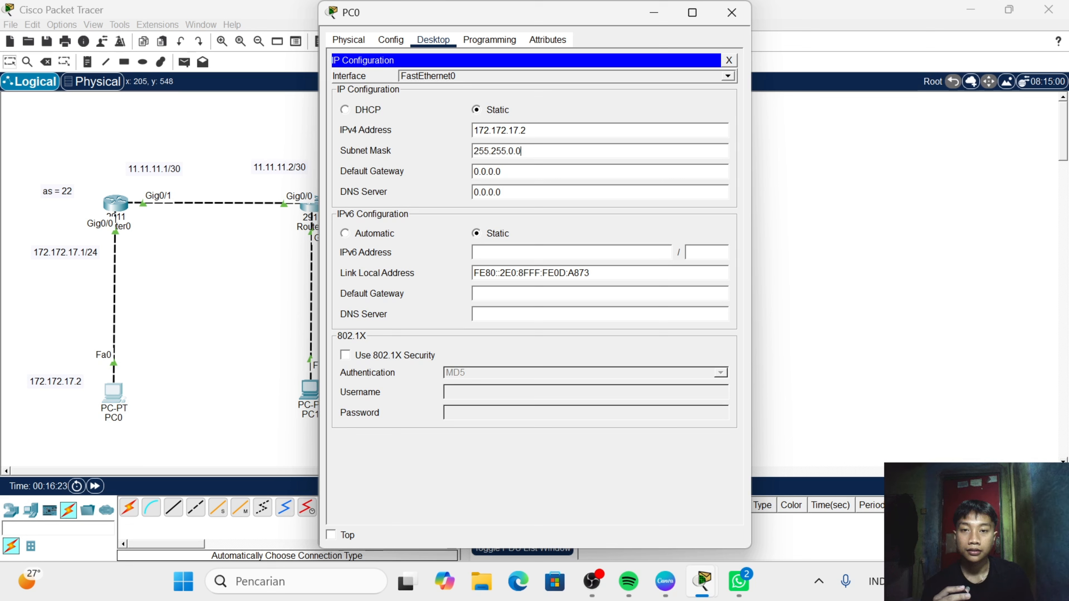
- Set PC0's subnet mask to 255.255.255.0
key(BackSpace)
key(BackSpace)
text(255)
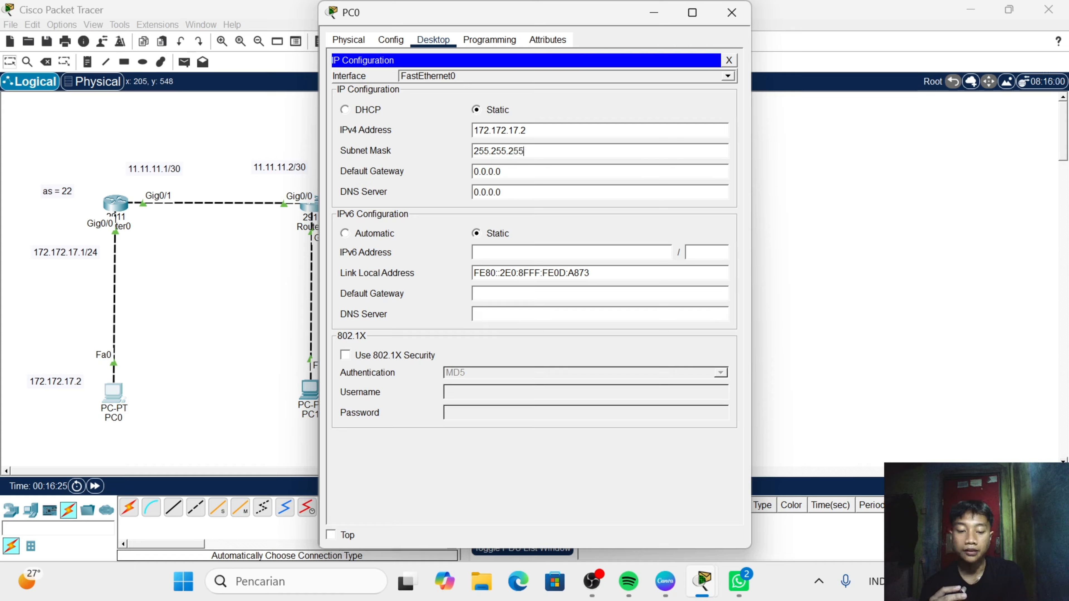
text(.0)
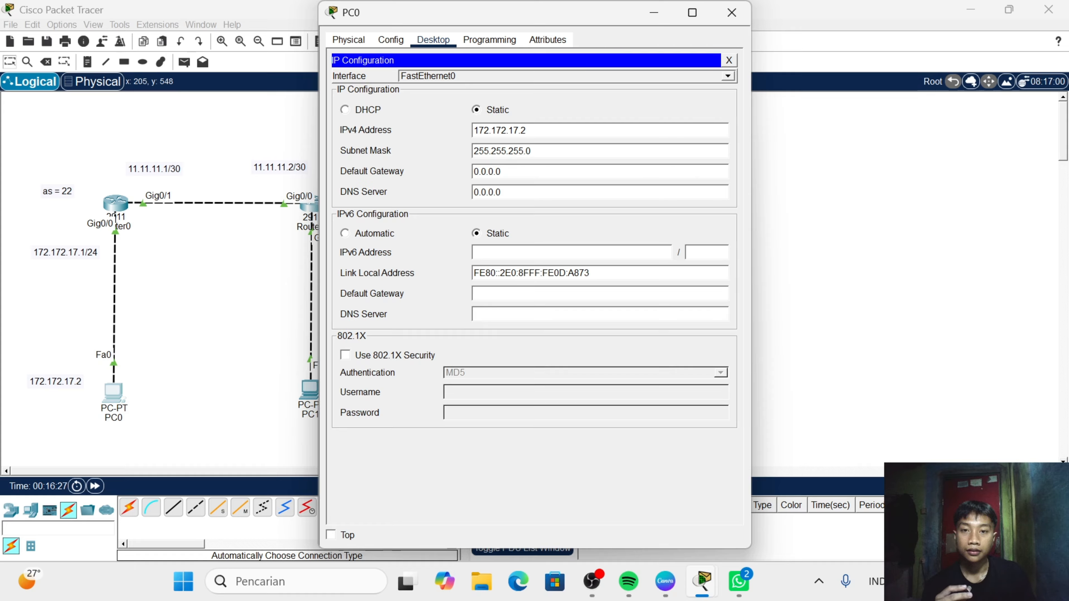
- Set PC0's default gateway to 172.172.17.1 and close the PC's window
key(BackSpace)
key(BackSpace)
key(BackSpace)
key(BackSpace)
key(BackSpace)
key(BackSpace)
key(BackSpace)
text(1)
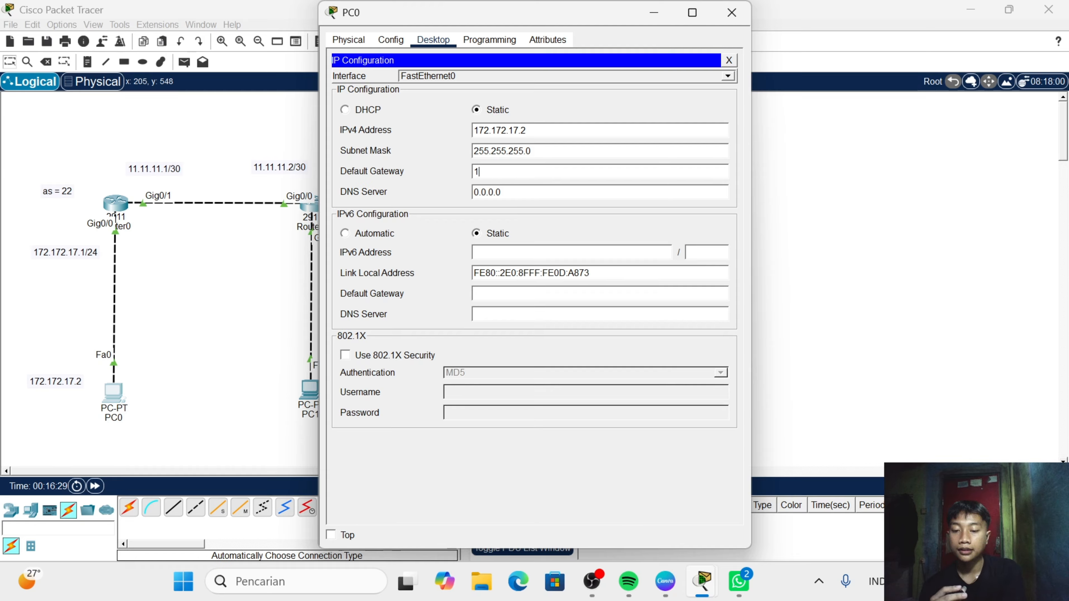
text(72.)
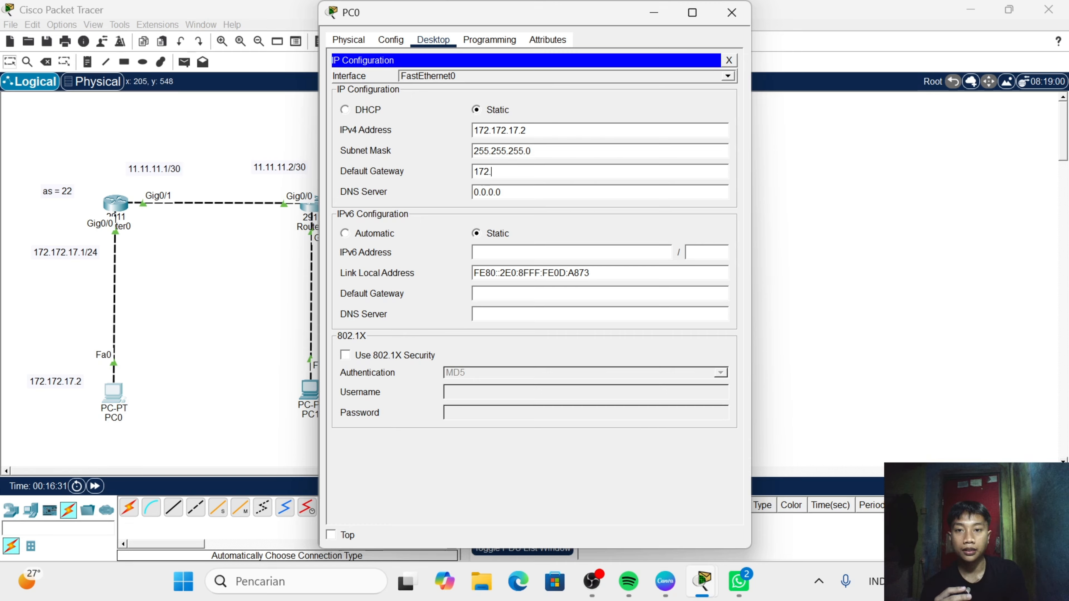
text(172.)
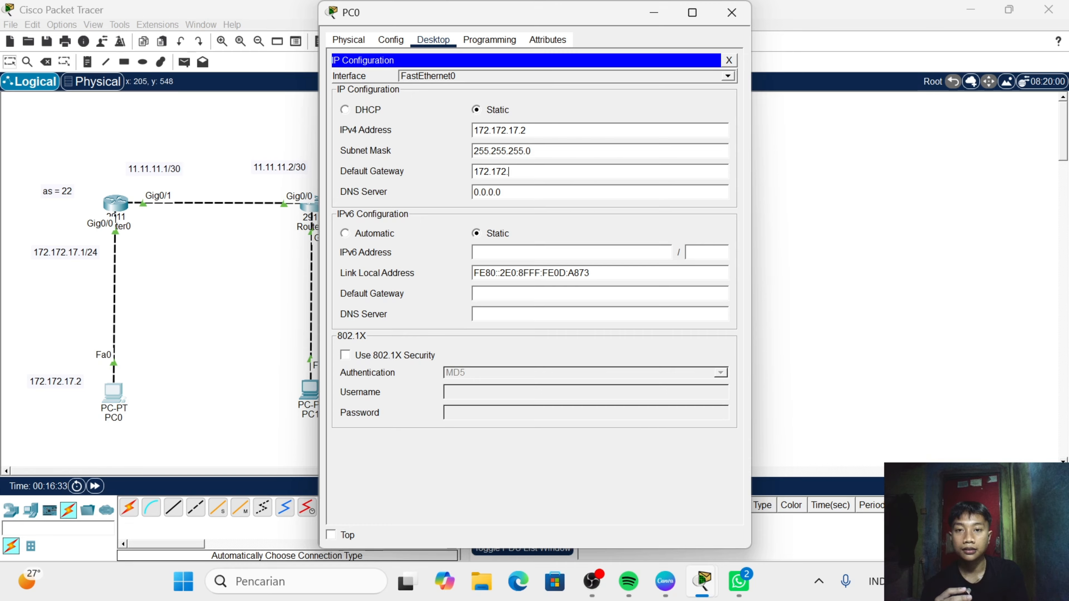
text(17.)
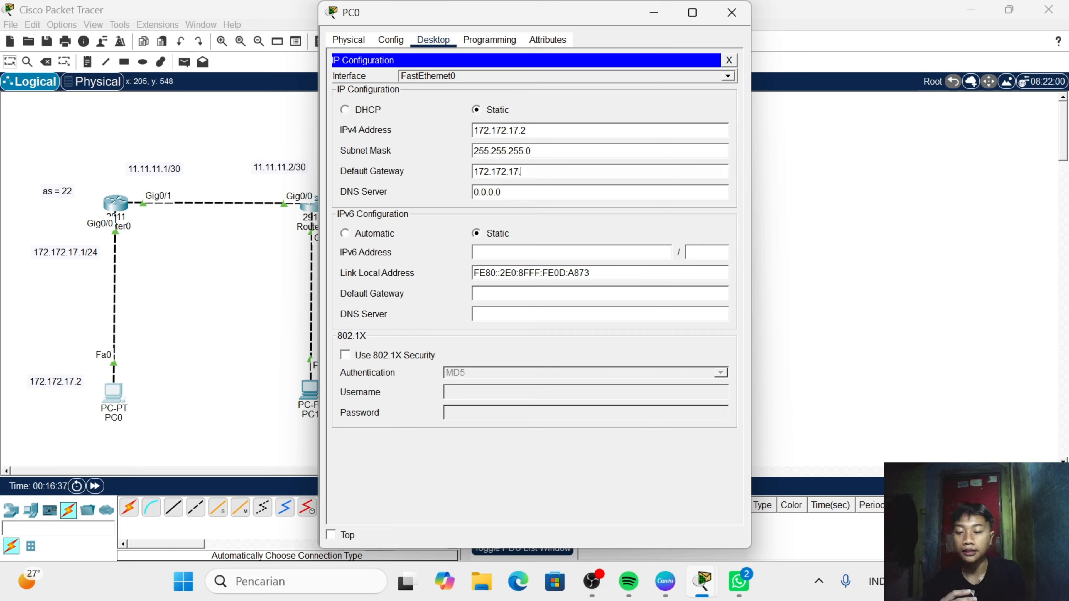
text(1)
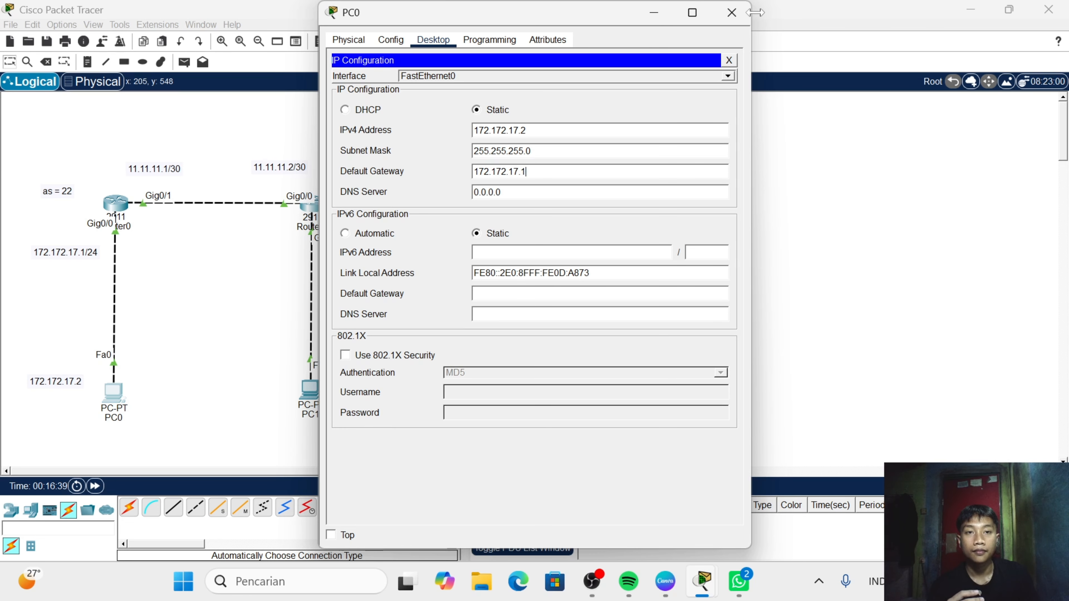
click(732, 13)
- Open PC1's IP configuration and set its static IPv4 address to 172.172.16.2
click(311, 390)
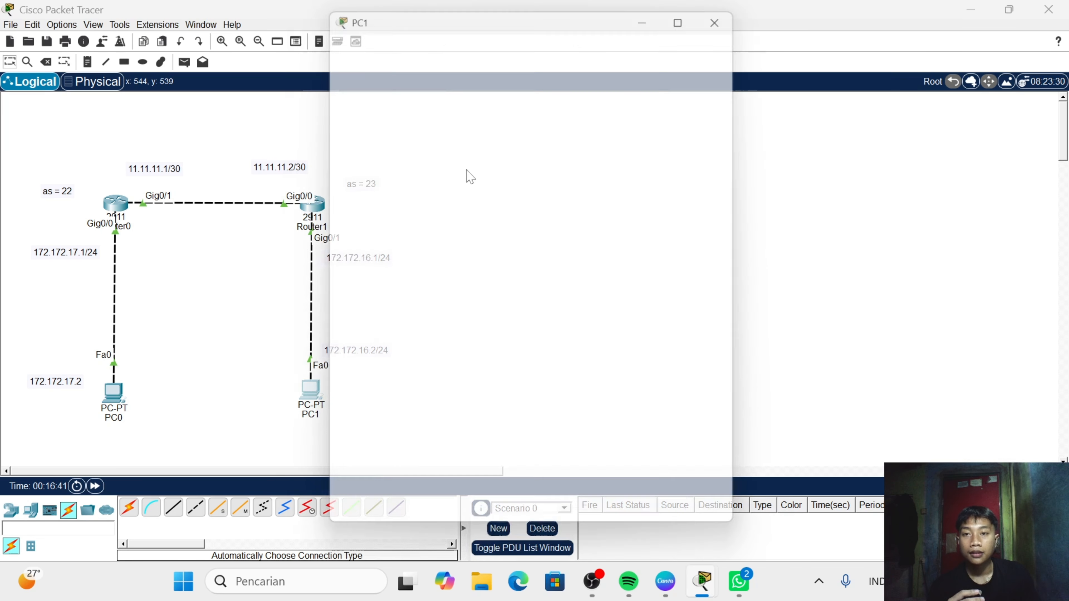
click(433, 40)
click(370, 91)
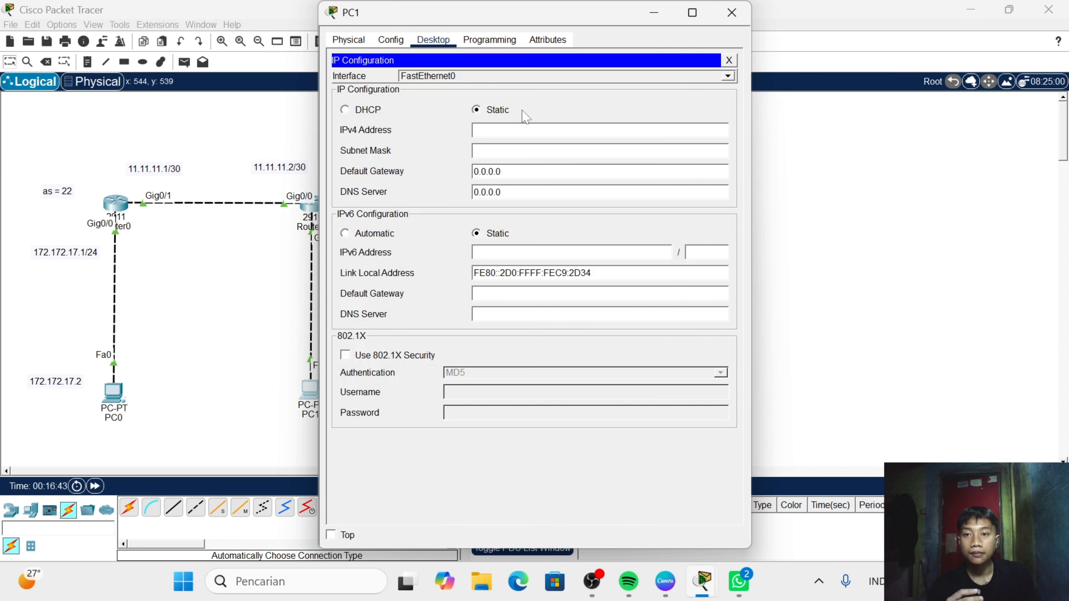
text(17)
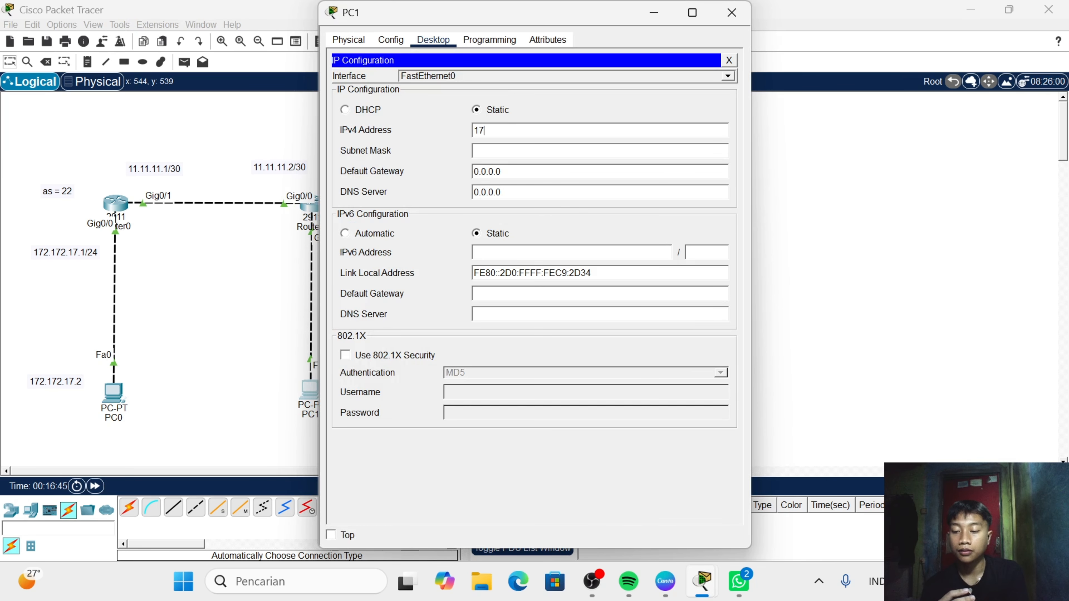
text(2.172.1)
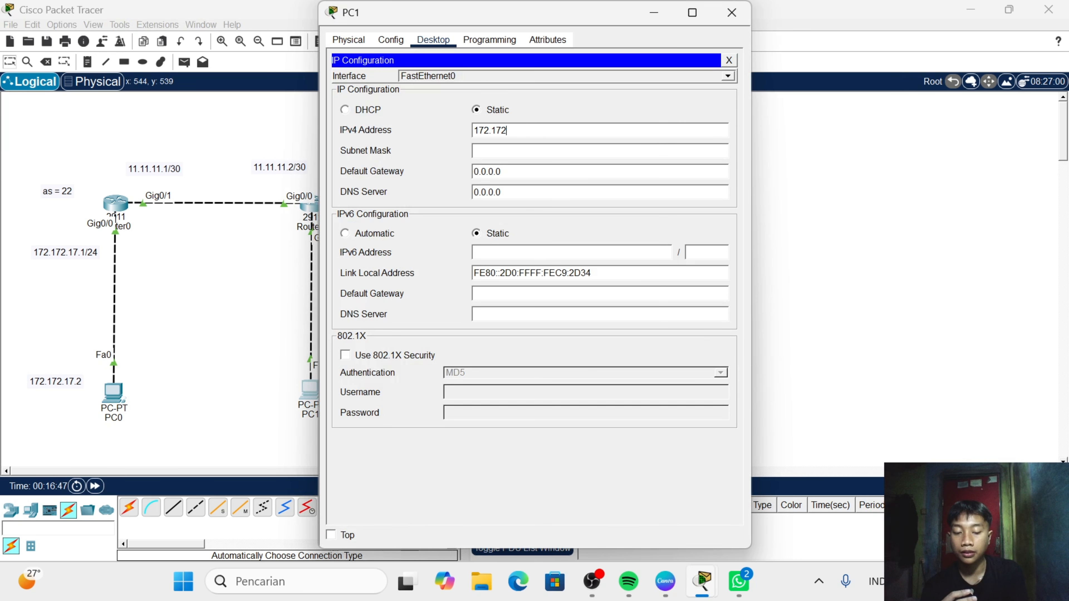
text(6.2)
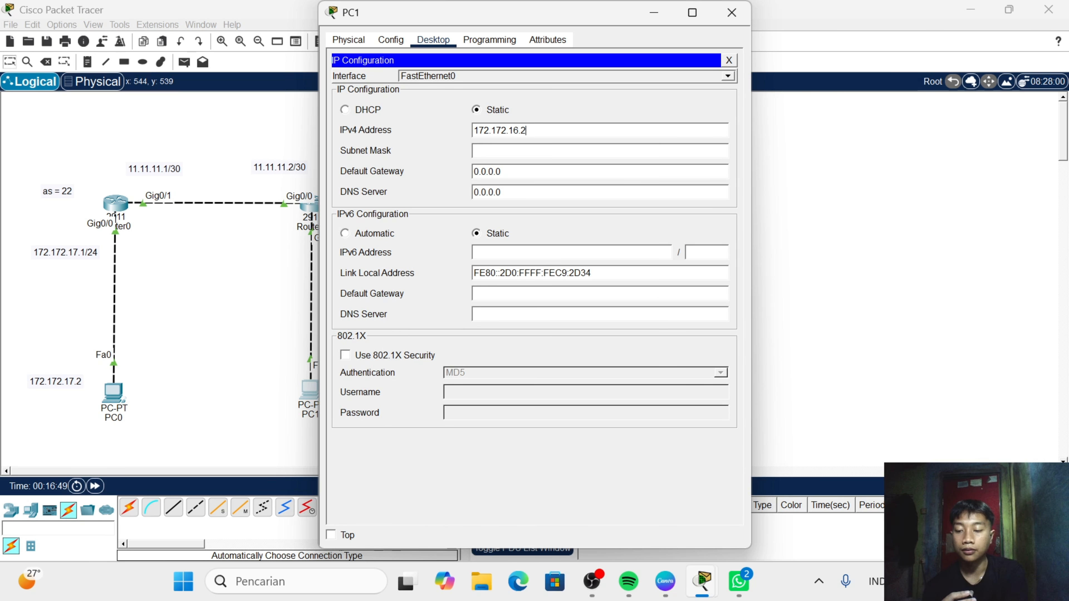
- Set PC1's subnet mask to 255.255.255.0
key(BackSpace)
key(BackSpace)
key(BackSpace)
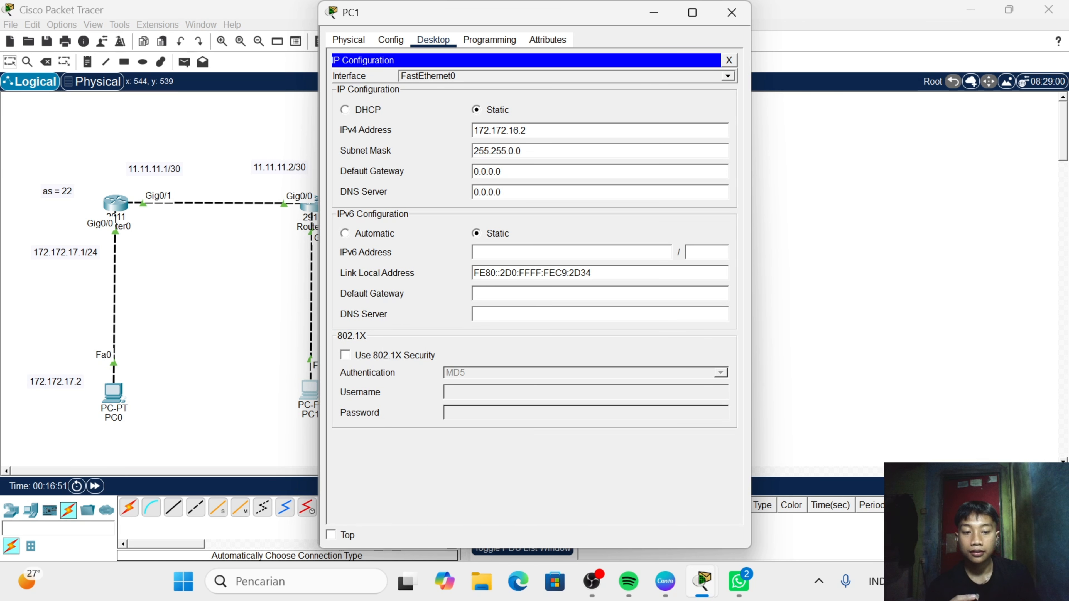
text(255.255)
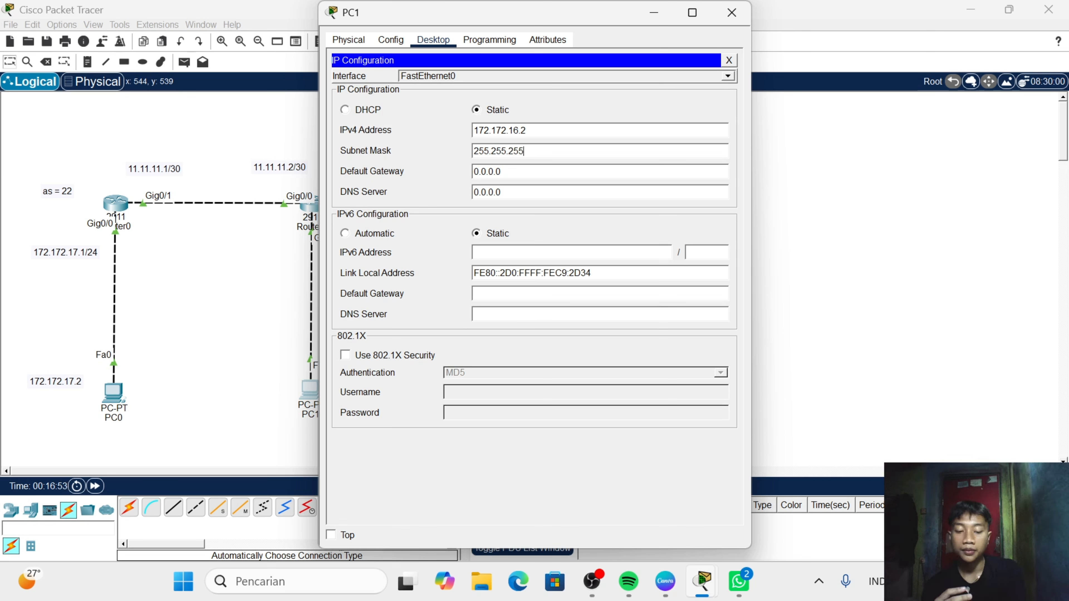
key(BackSpace)
key(BackSpace)
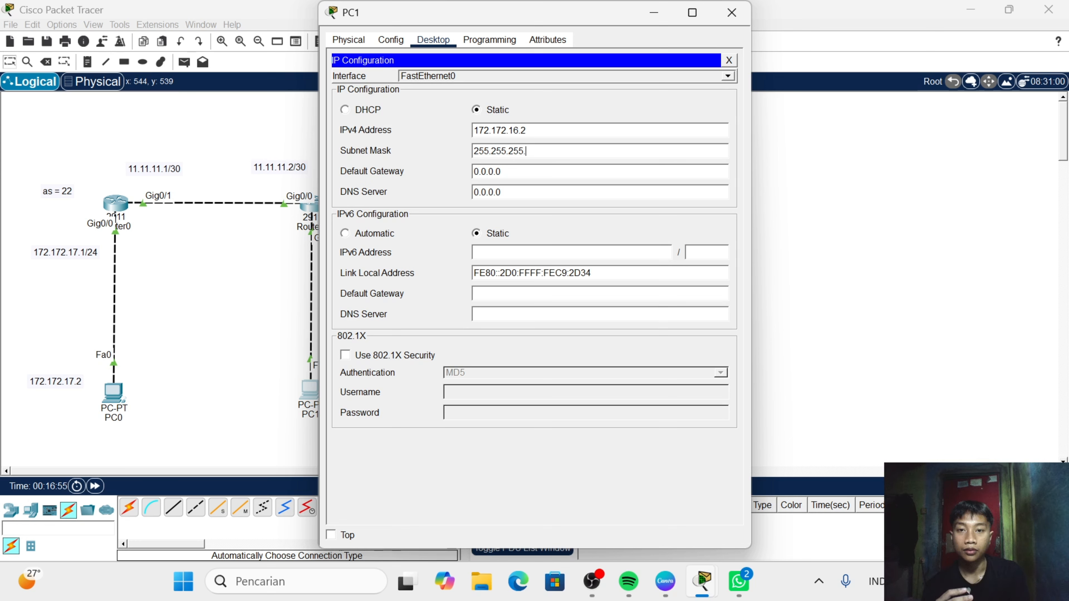
text(0)
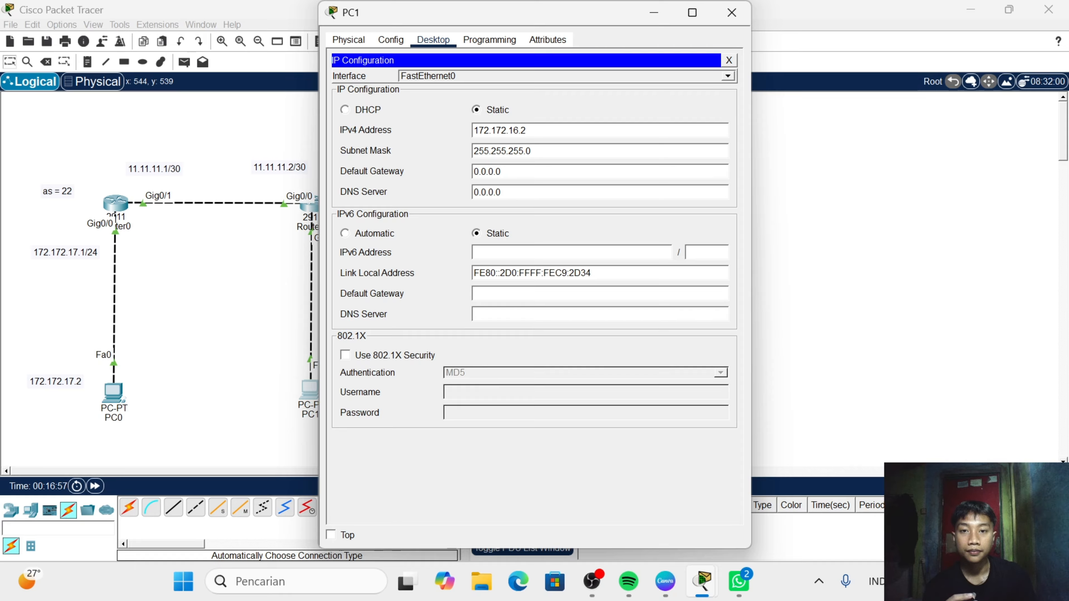
- Set PC1's default gateway to 172.172.16.1 and close the PC's window
key(BackSpace)
key(BackSpace)
key(BackSpace)
key(BackSpace)
key(BackSpace)
key(BackSpace)
key(BackSpace)
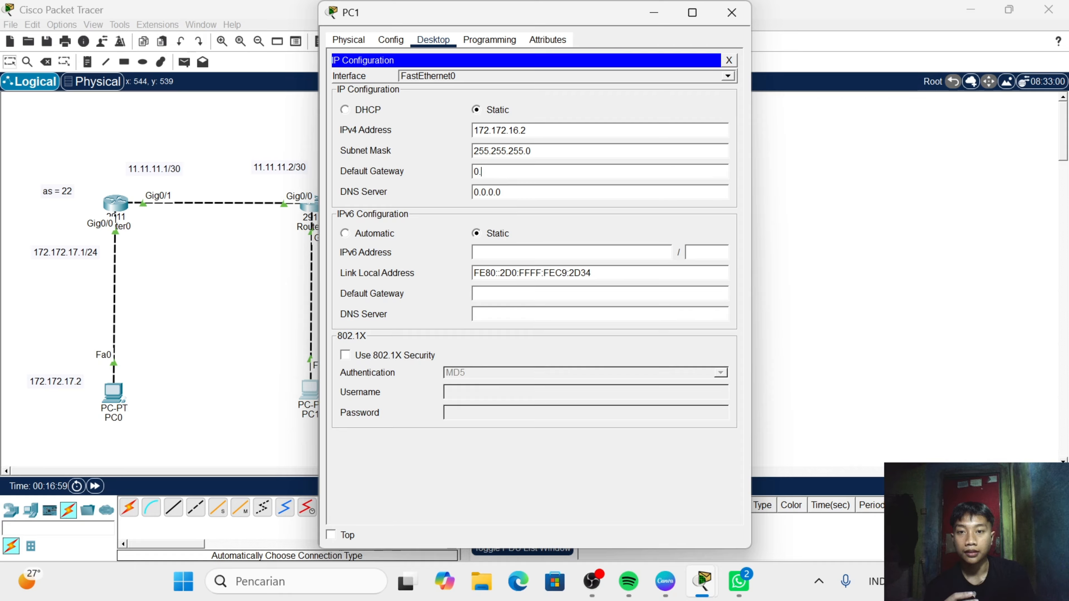
text(172)
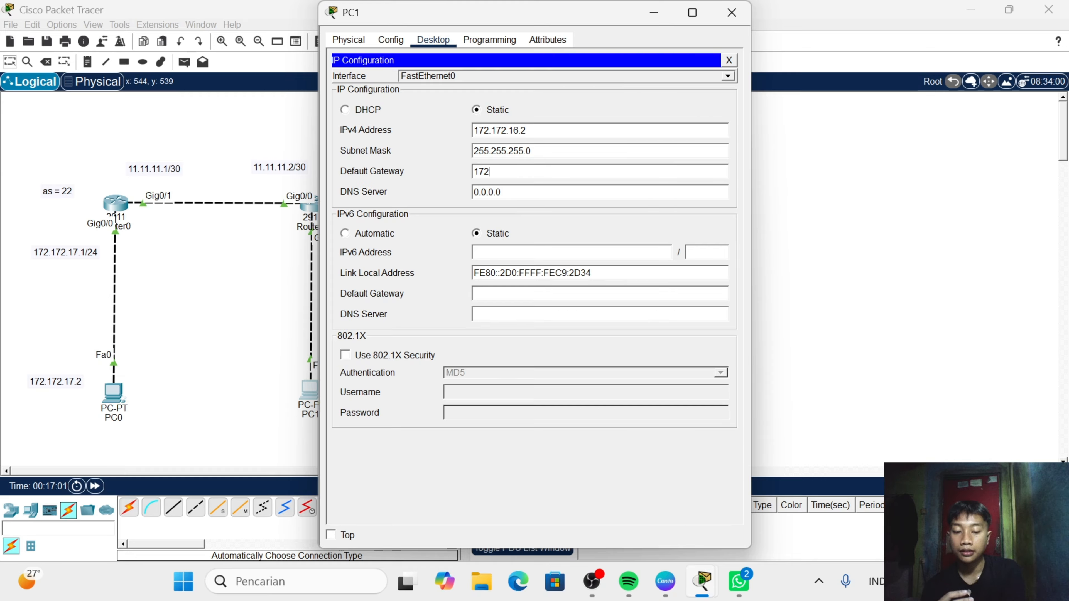
text(.172.)
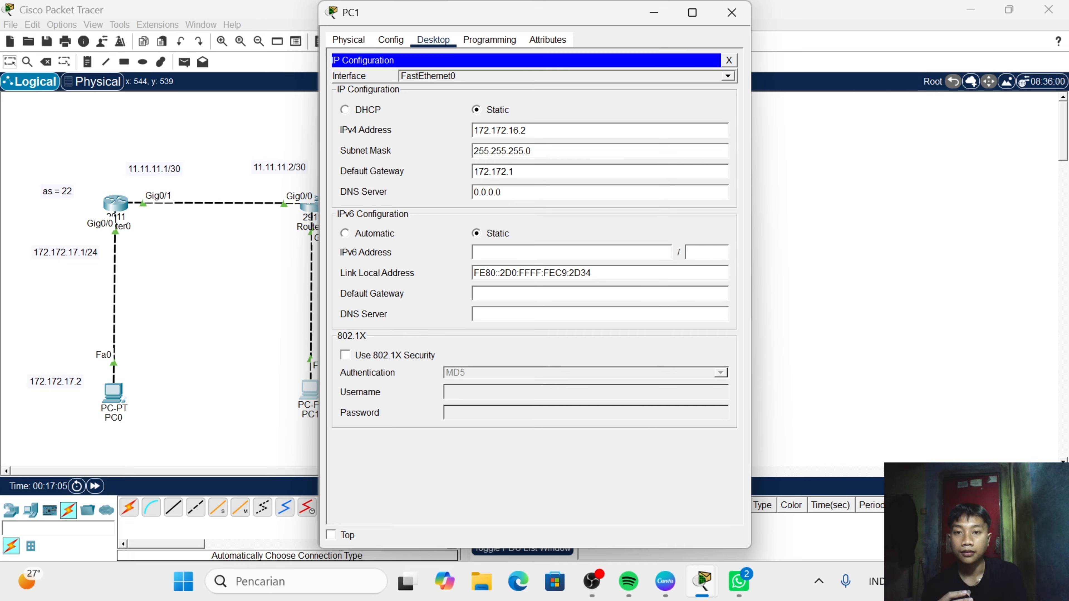
text(16.)
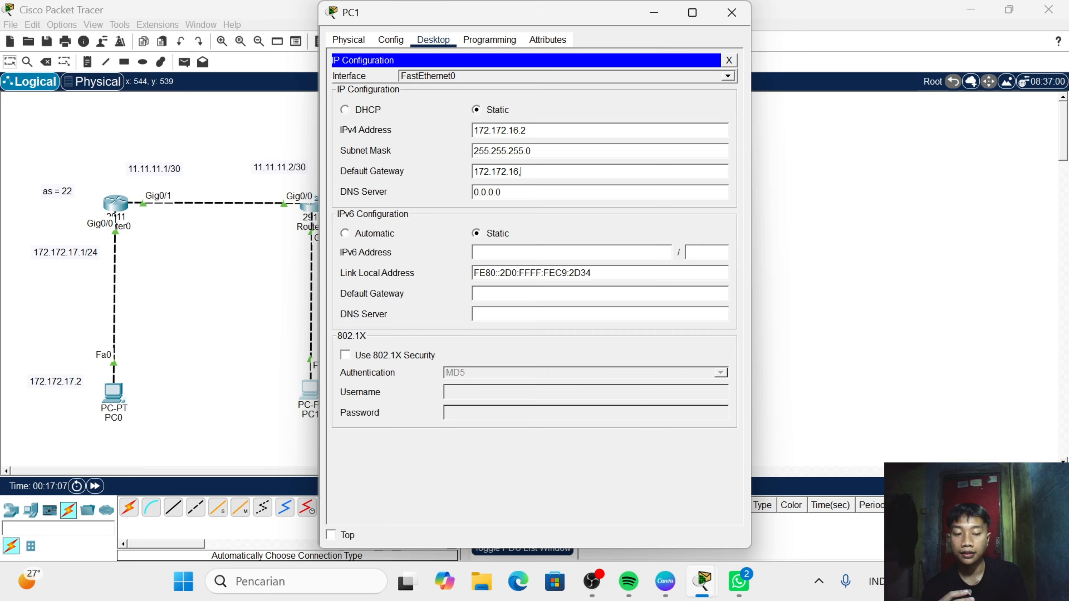
text(21)
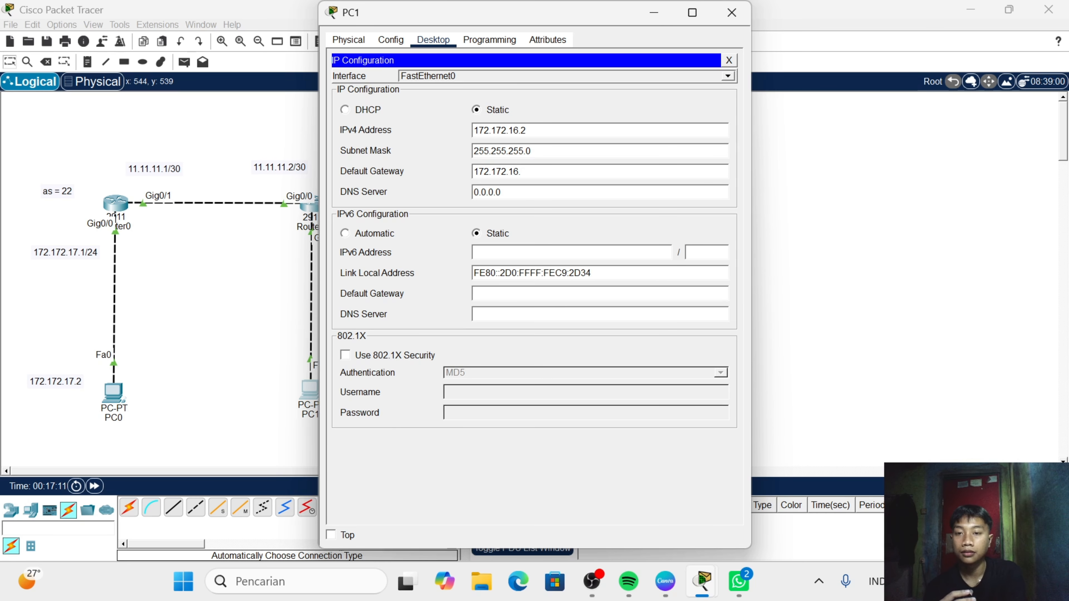
text(1)
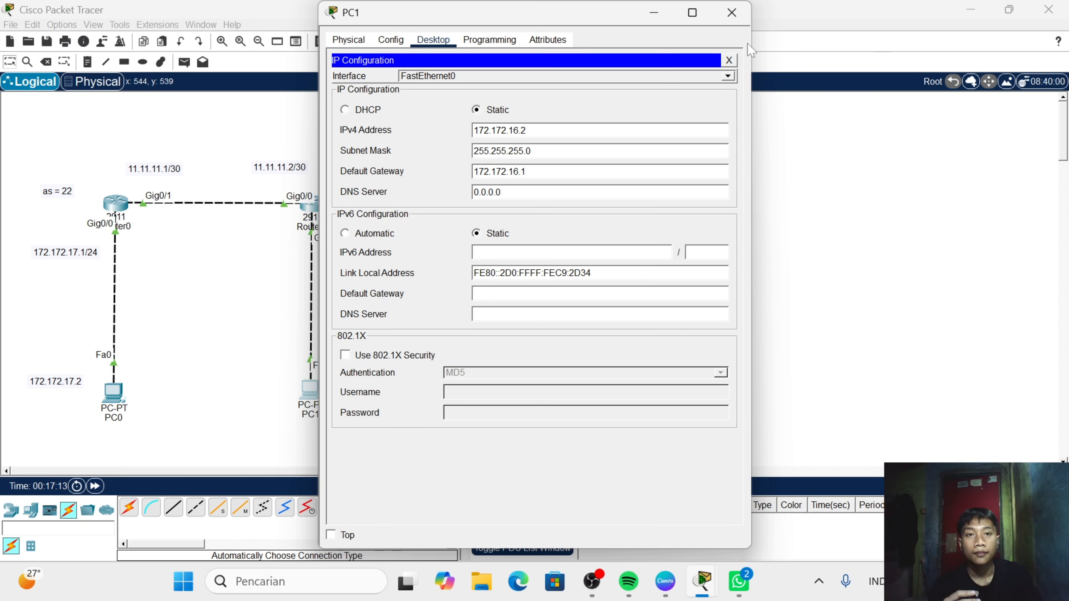
click(732, 13)
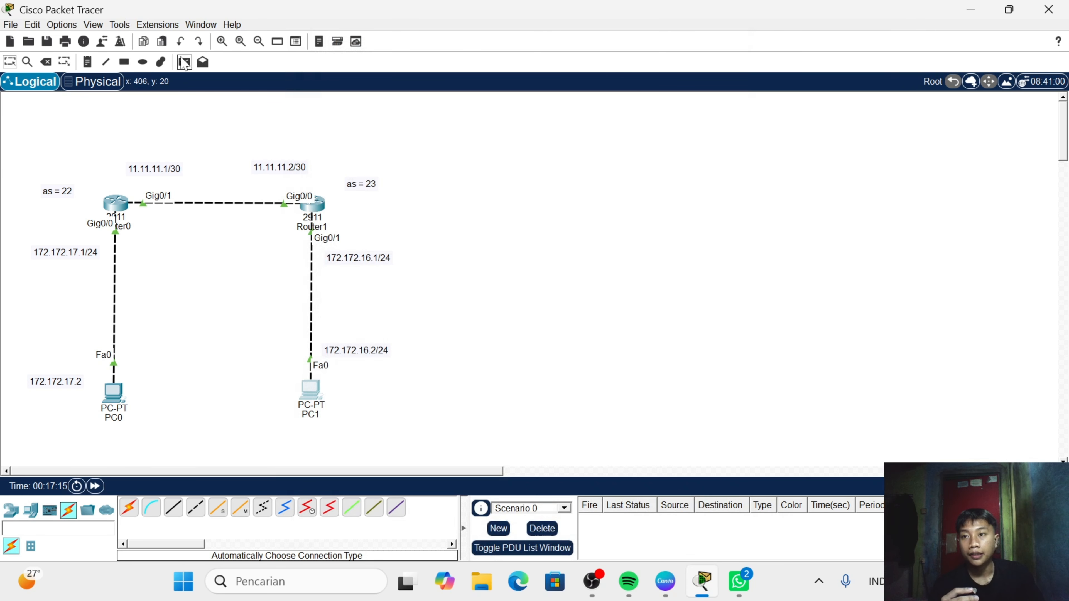
- Send a simple PDU from PC0 to PC1 and fire it again from the PDU list to test connectivity
click(184, 62)
click(113, 394)
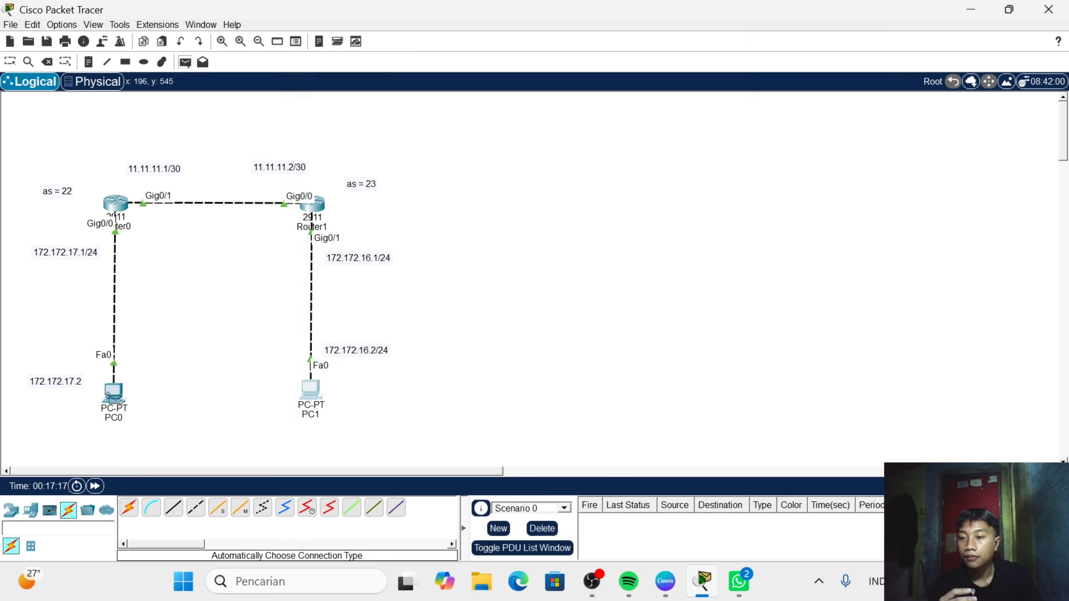
click(310, 390)
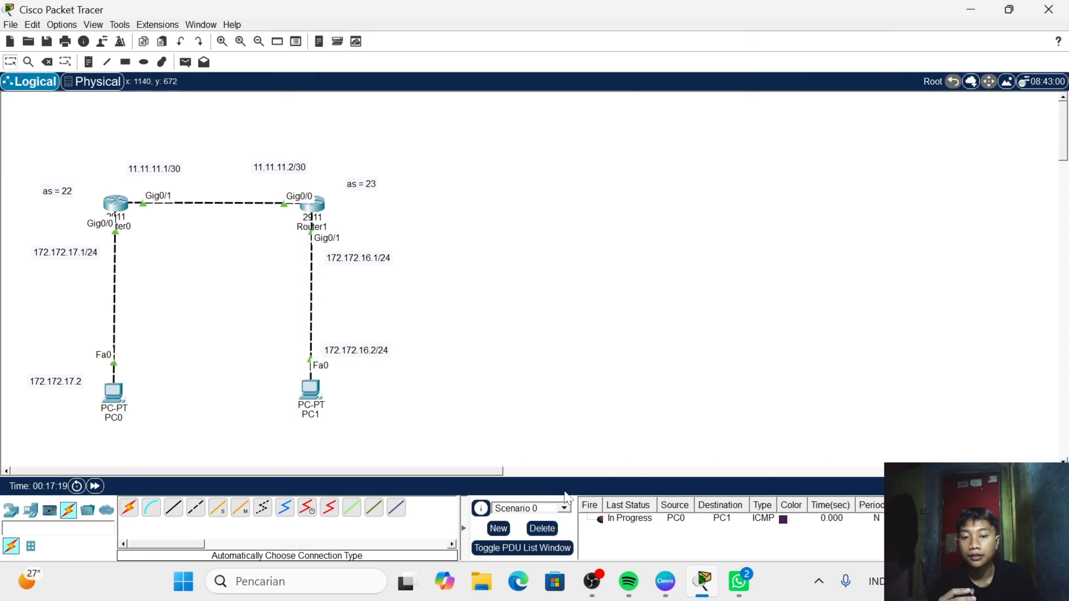
double_click(600, 520)
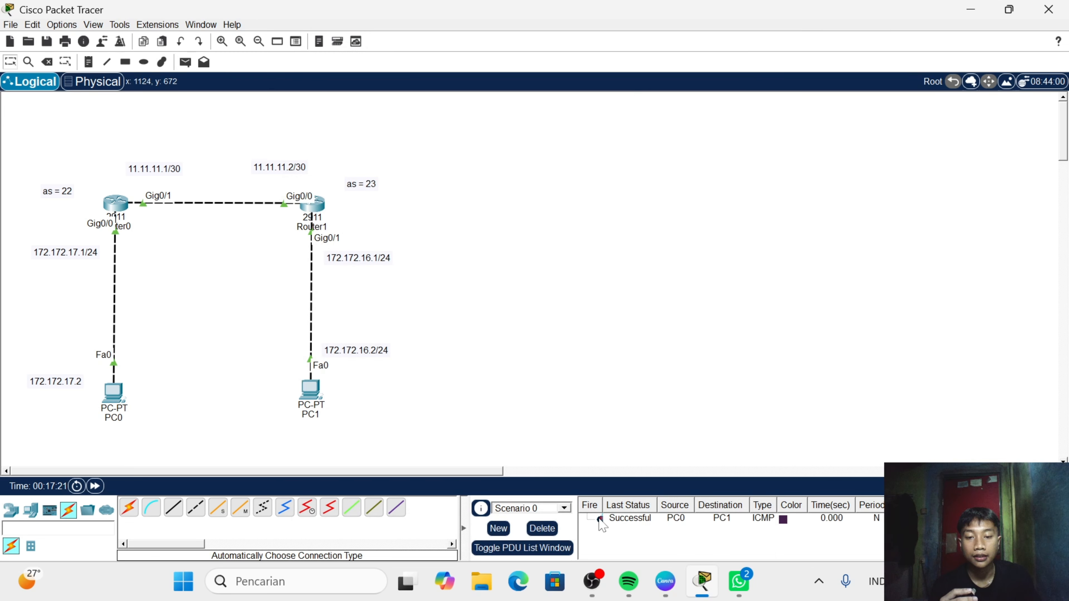
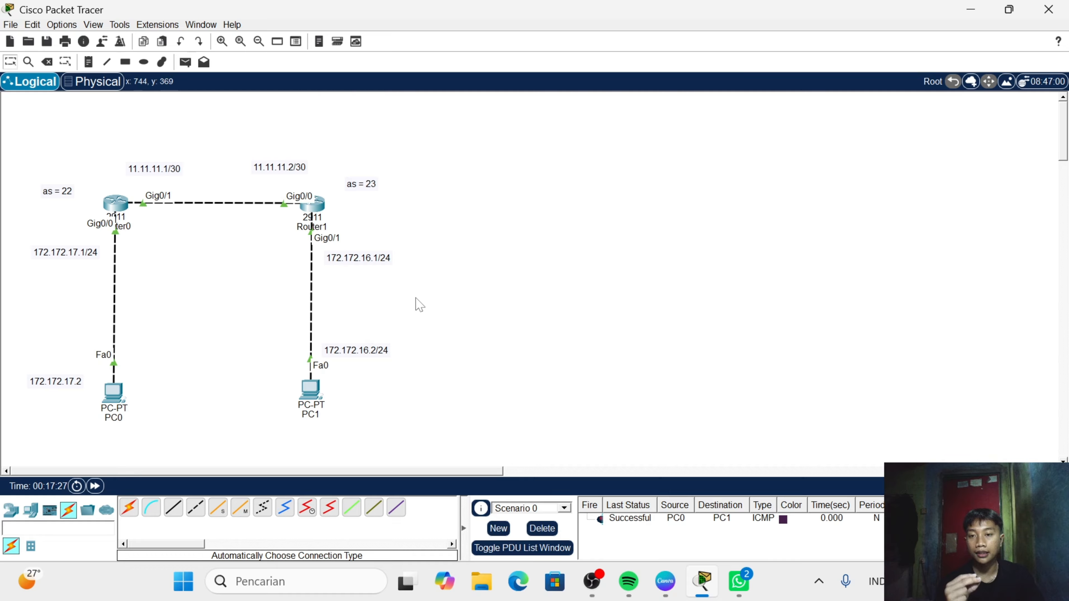
- Add a 2911 router to the right of Router1 and a PC below it, aligning the new router with Router1
click(10, 510)
click(262, 508)
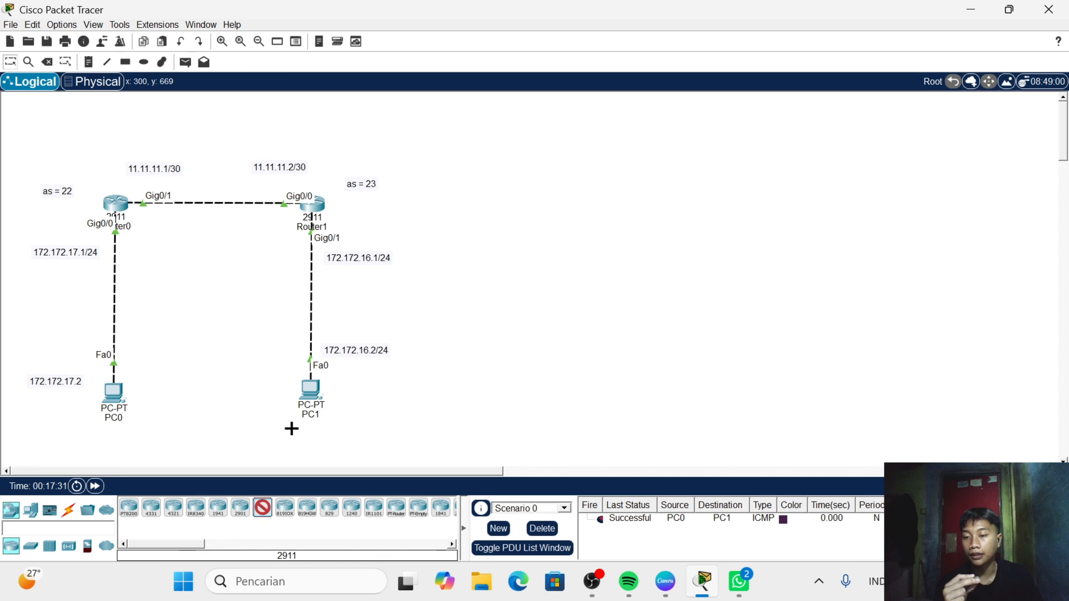
click(475, 208)
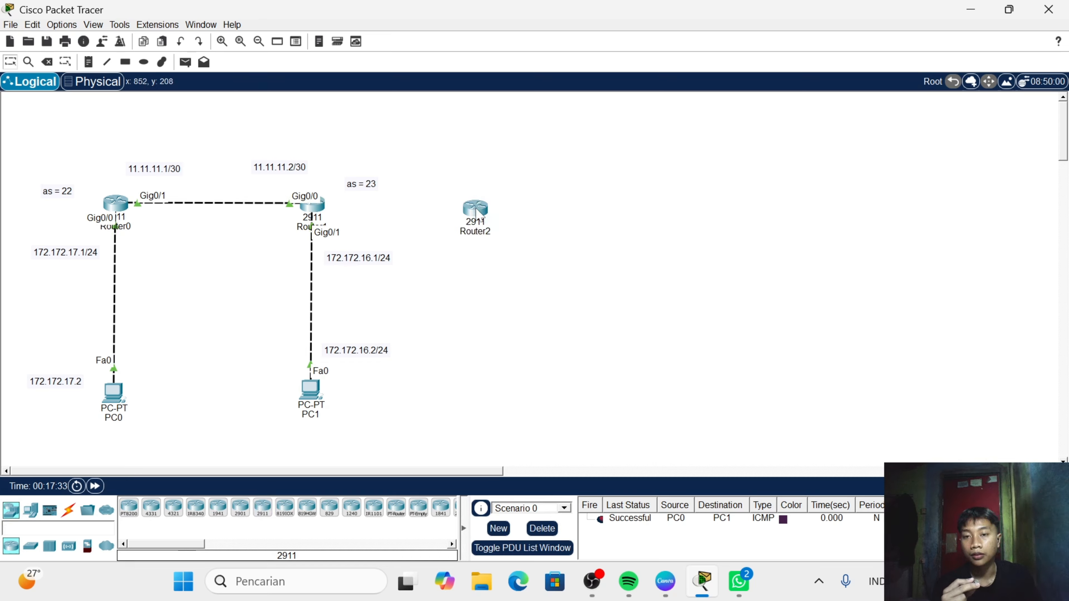
click(30, 510)
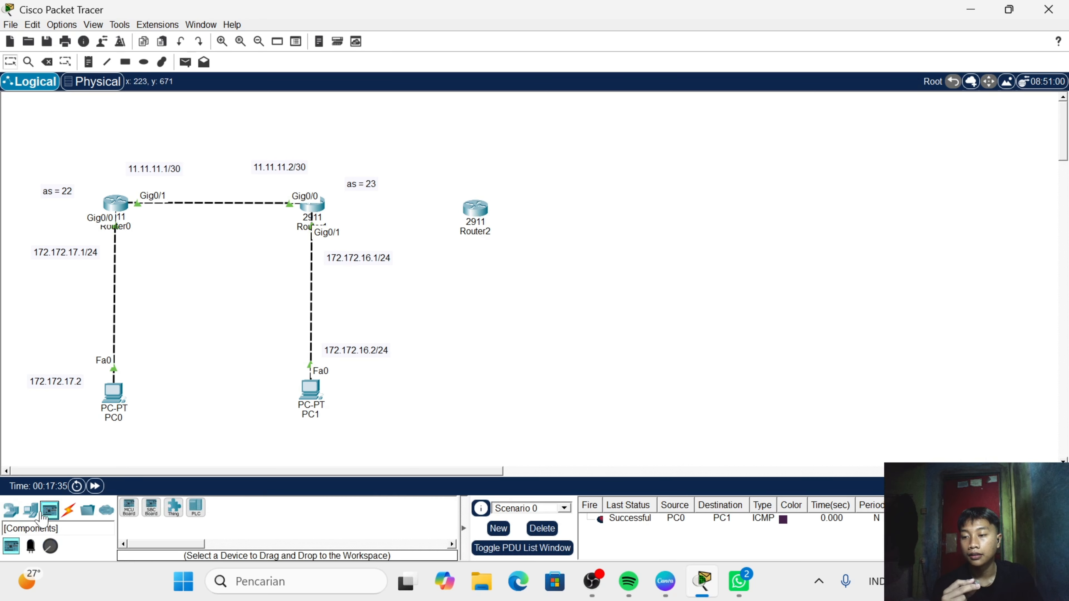
click(129, 508)
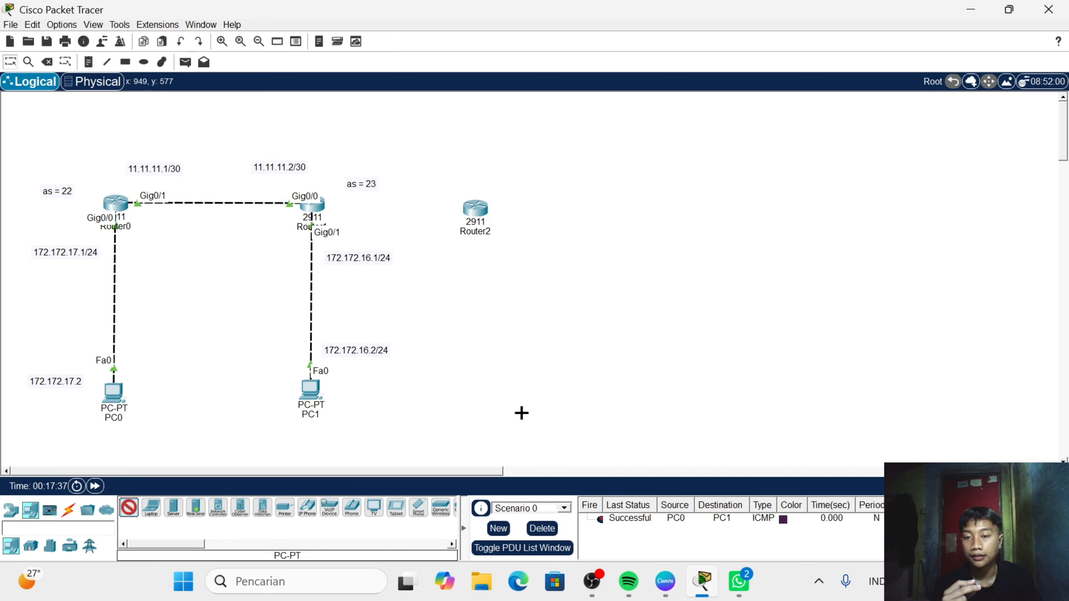
click(487, 395)
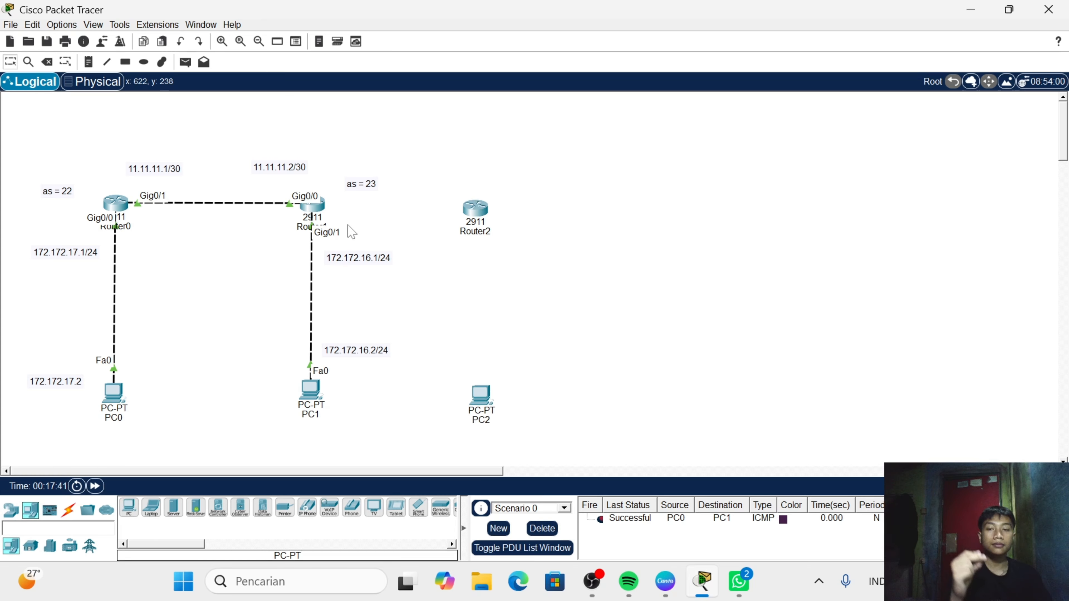
drag(467, 215, 473, 206)
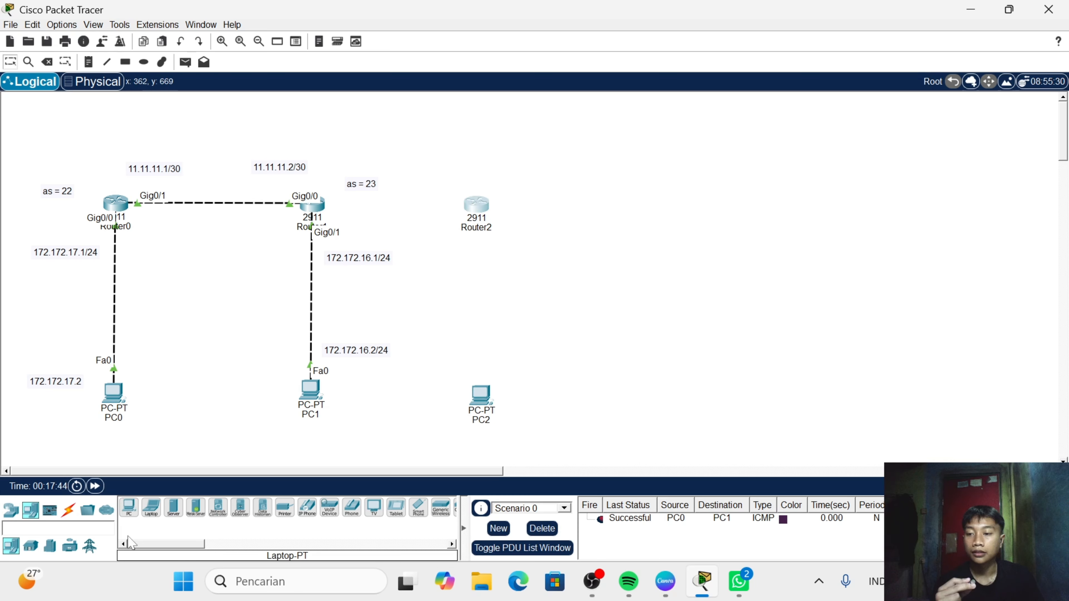
- Cable Router1 to Router2 and Router2 to PC2 using the automatically chosen connection type
click(67, 510)
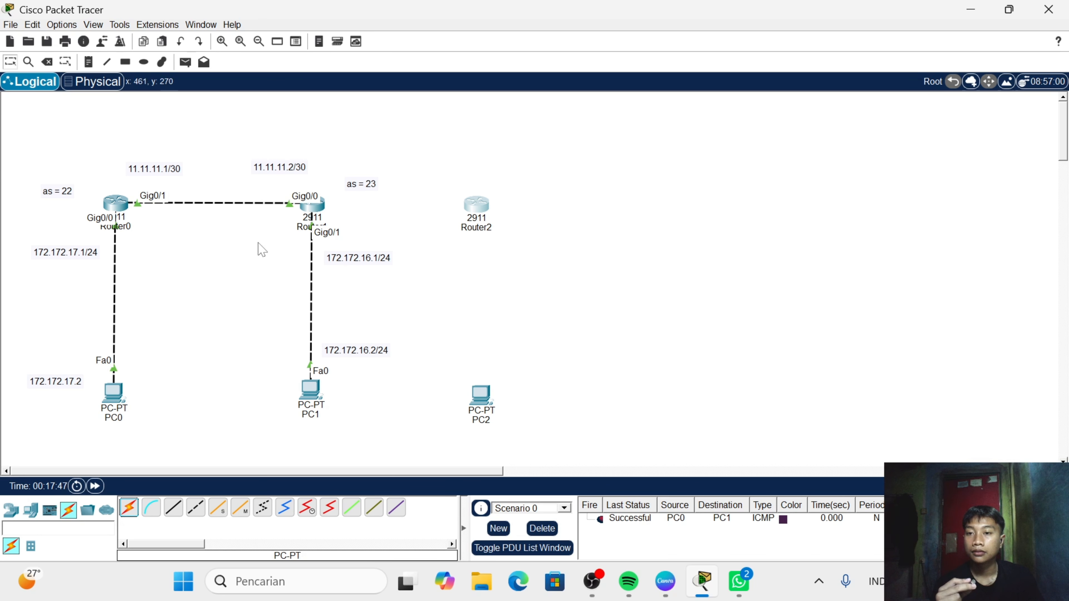
click(129, 508)
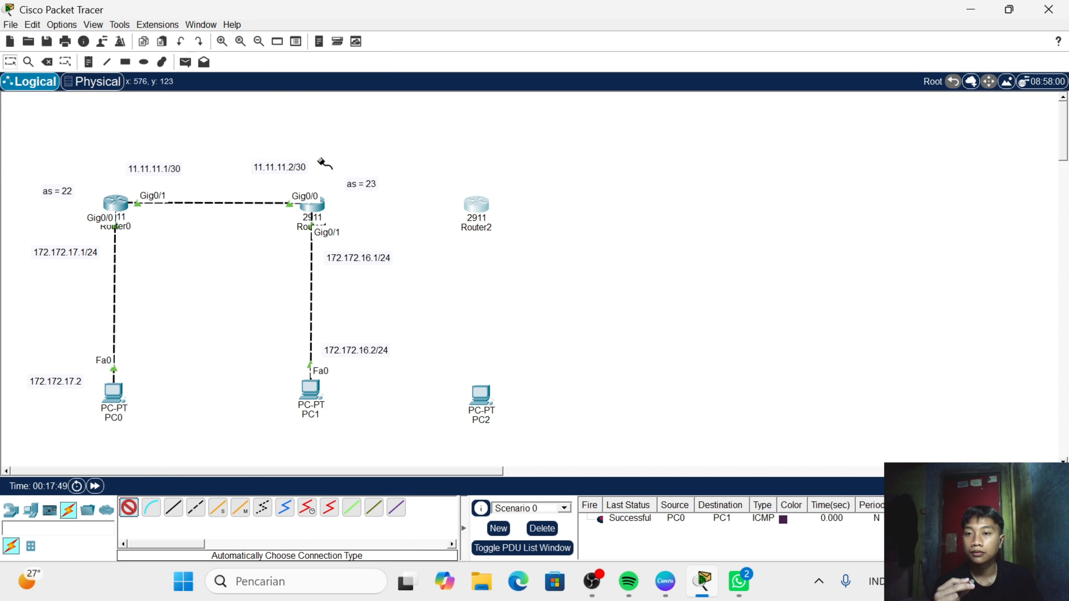
click(301, 210)
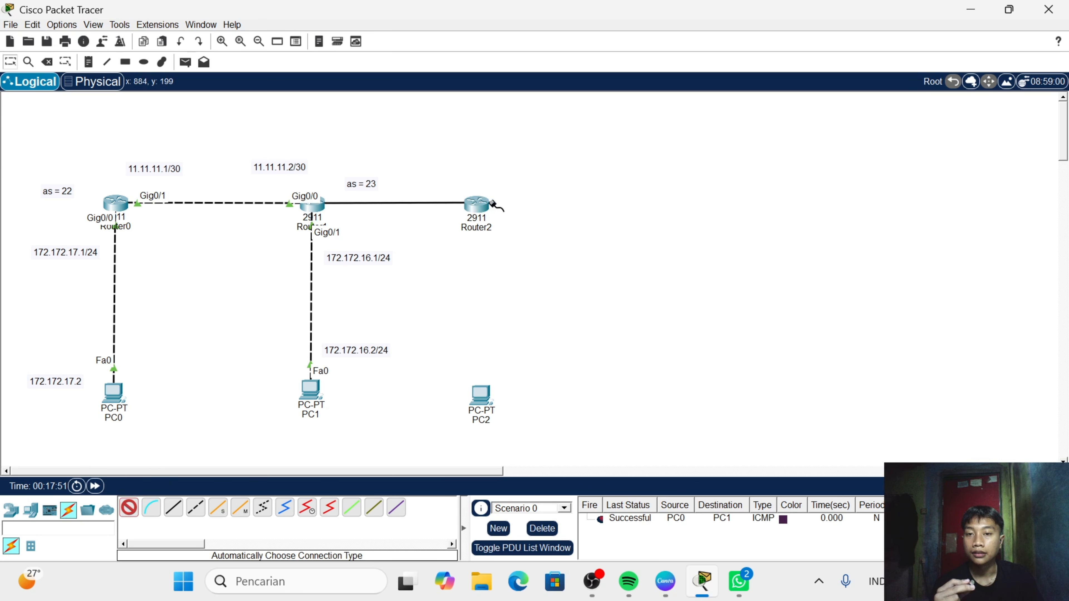
click(476, 206)
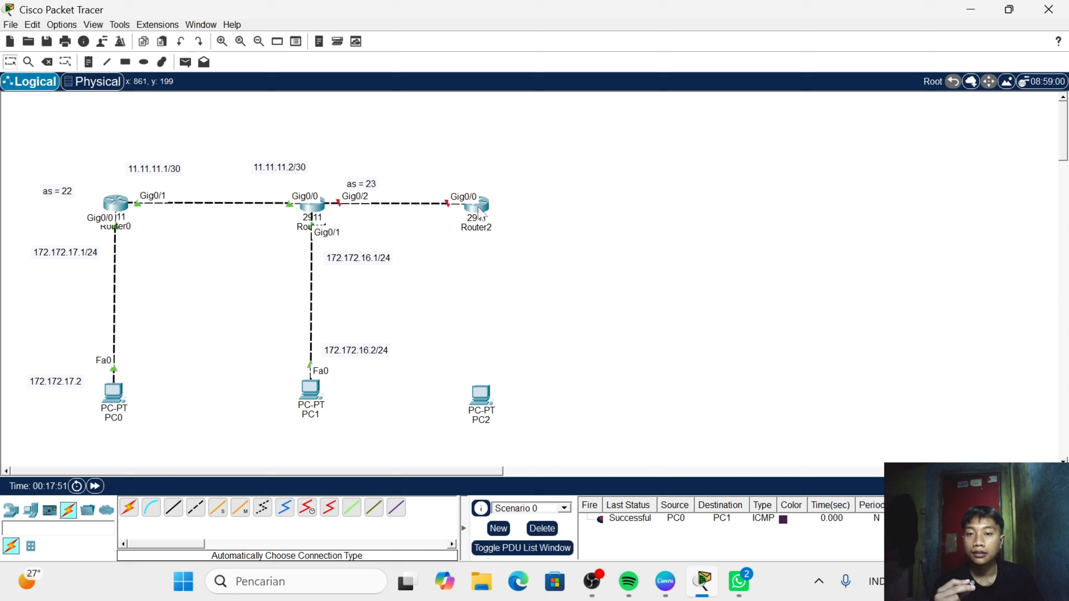
click(129, 507)
click(469, 206)
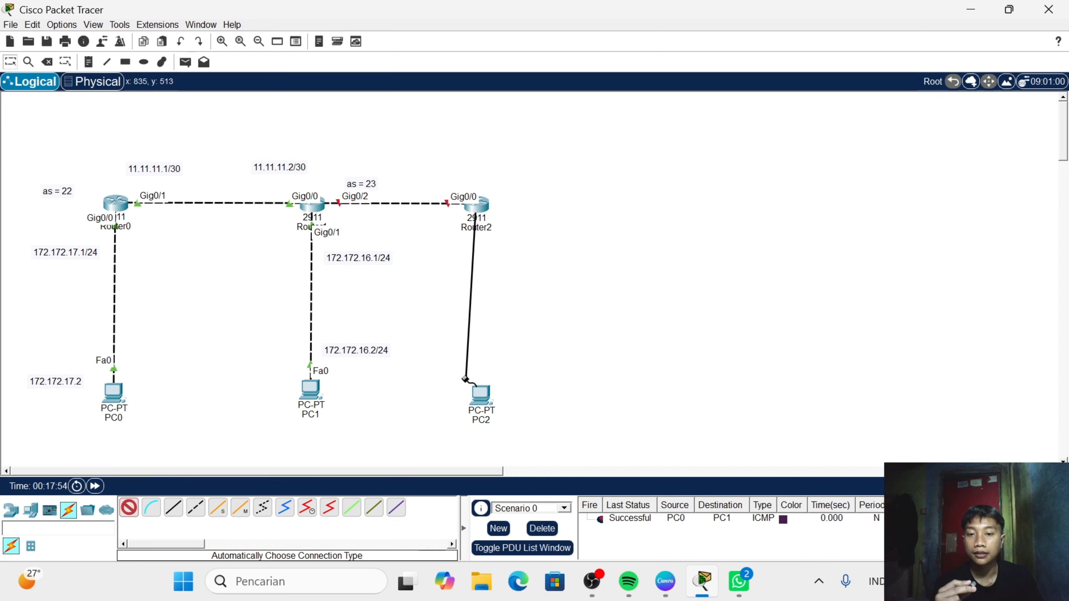
click(480, 394)
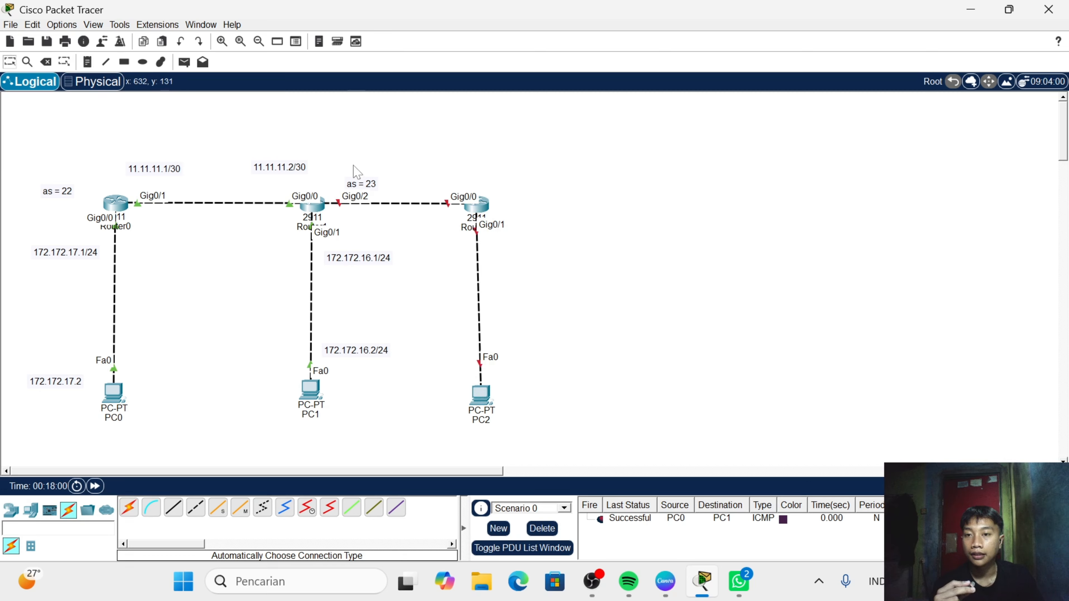
- Move the "as = 23" label to the left above Router1 and add the note 12.12.12.1/30 above Router1's Gig0/2 port
drag(329, 184, 290, 184)
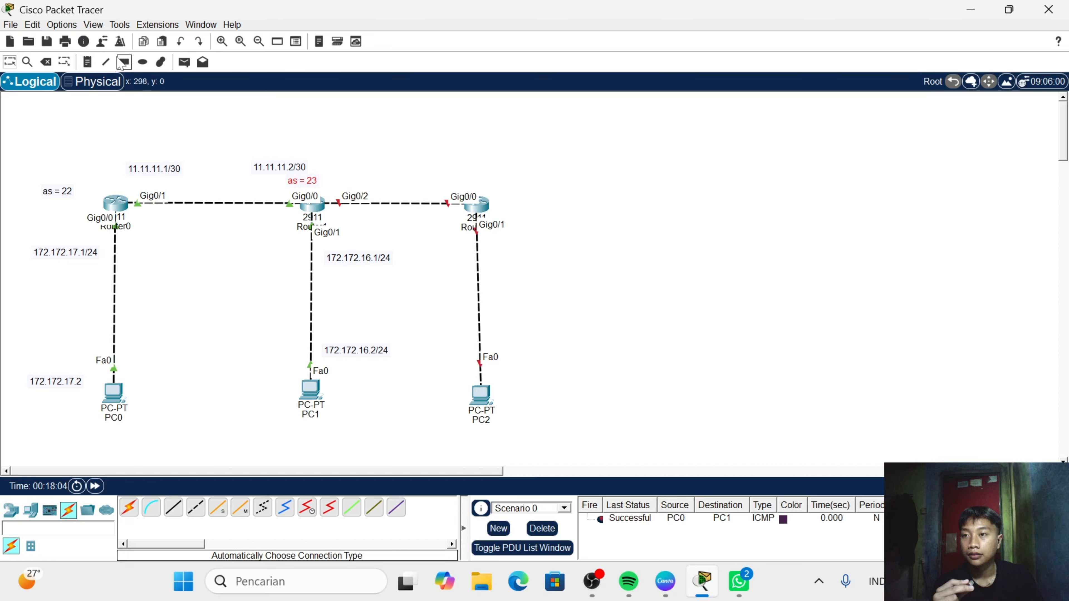
click(337, 170)
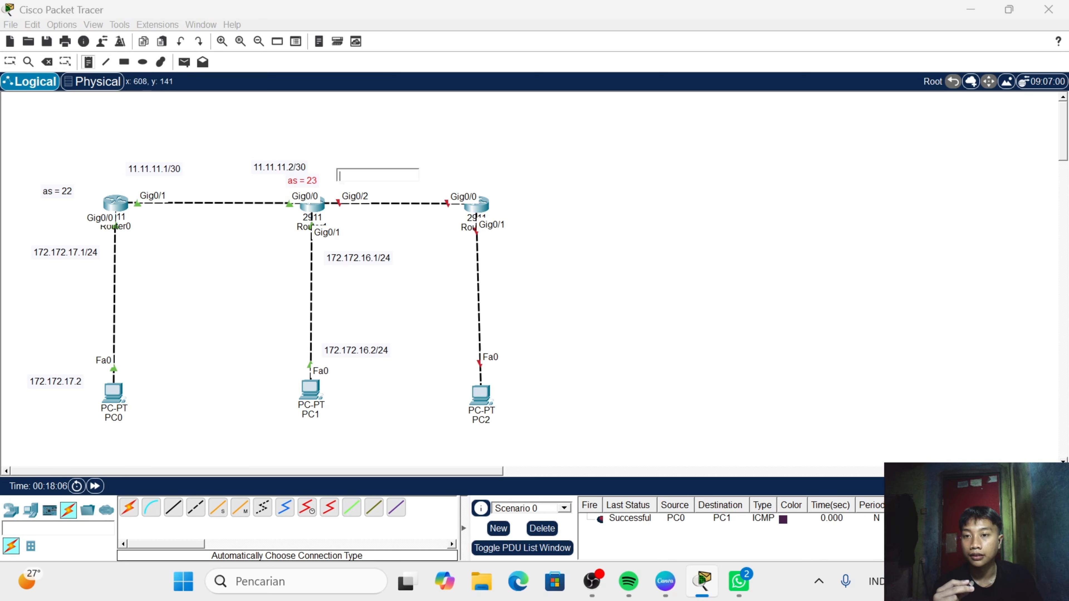
text(12.1)
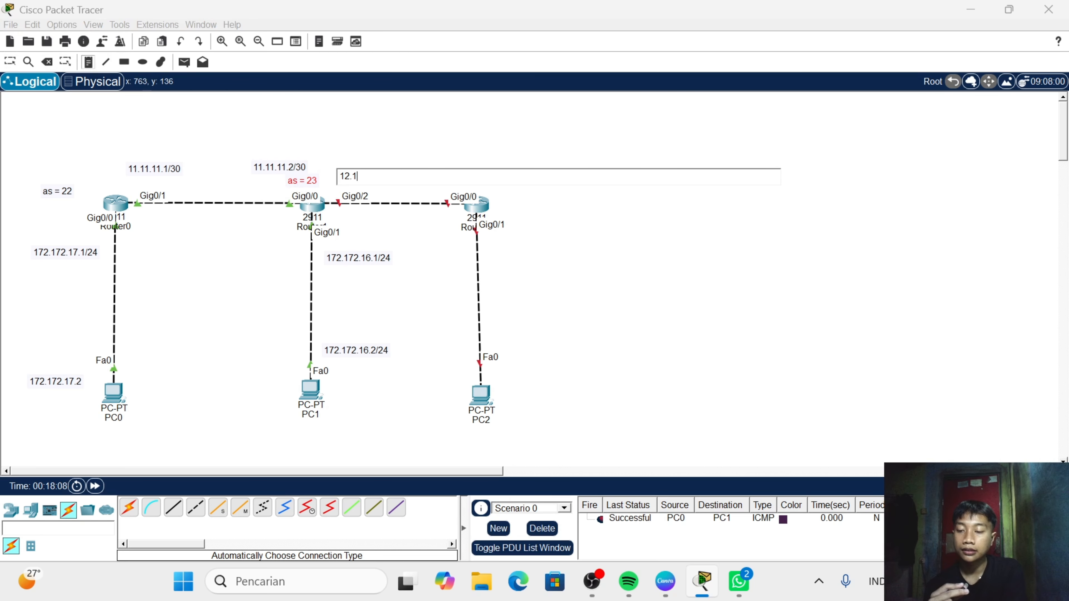
text(2.12)
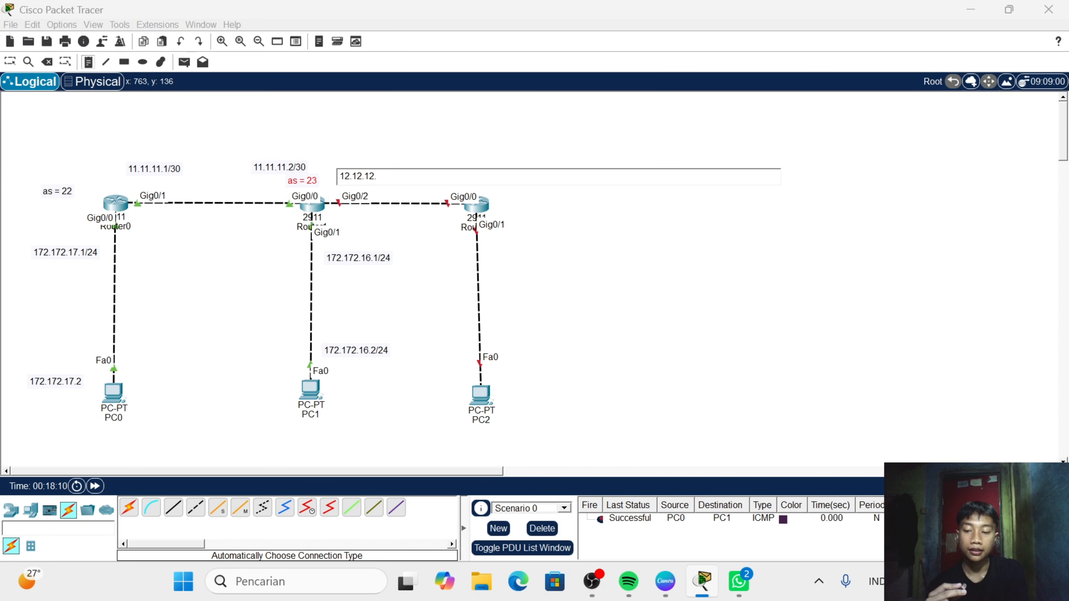
text(.1)
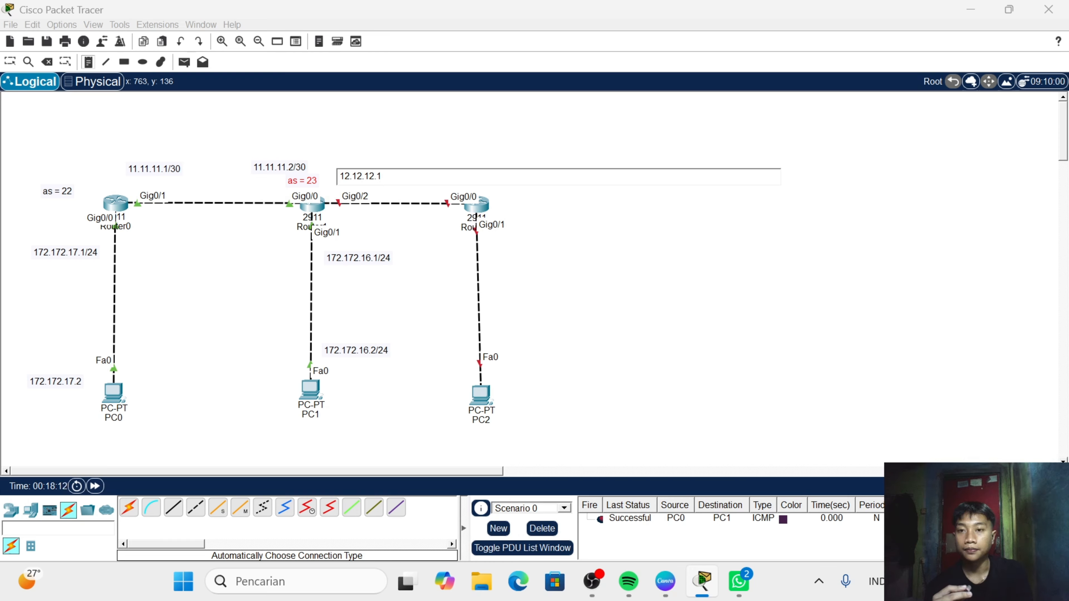
text(/30)
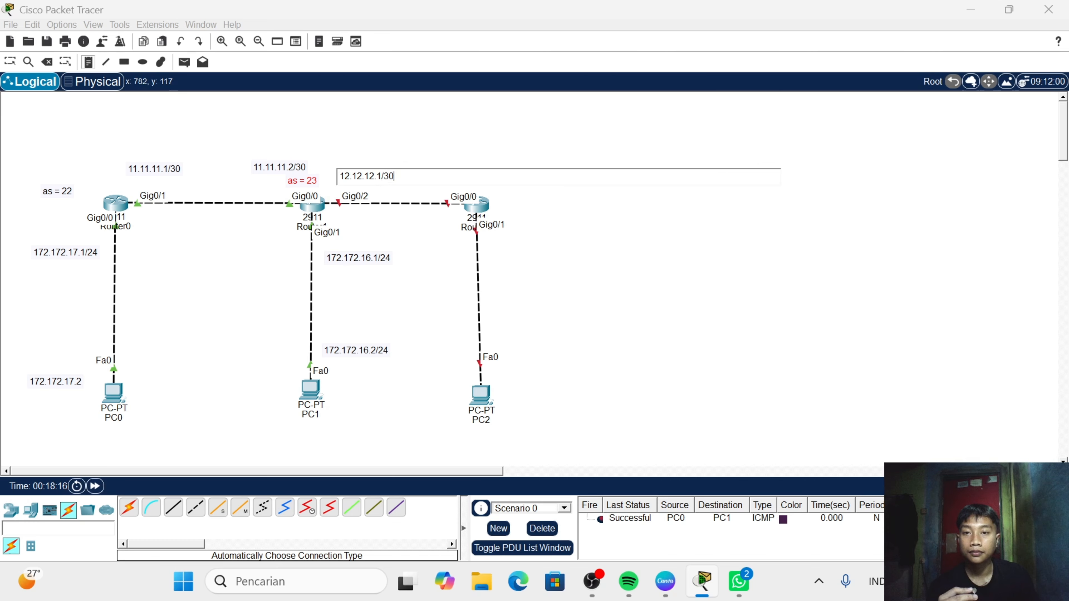
- Add the note 12.12.12.2/30 above Router2's Gig0/0 port
click(437, 159)
text(1)
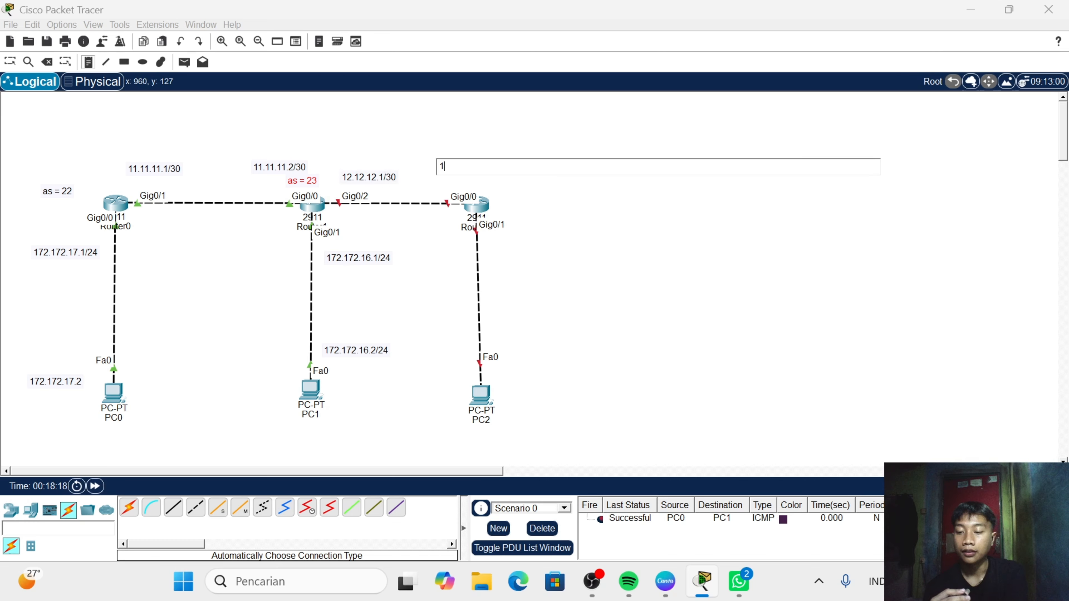
text(2.12.1)
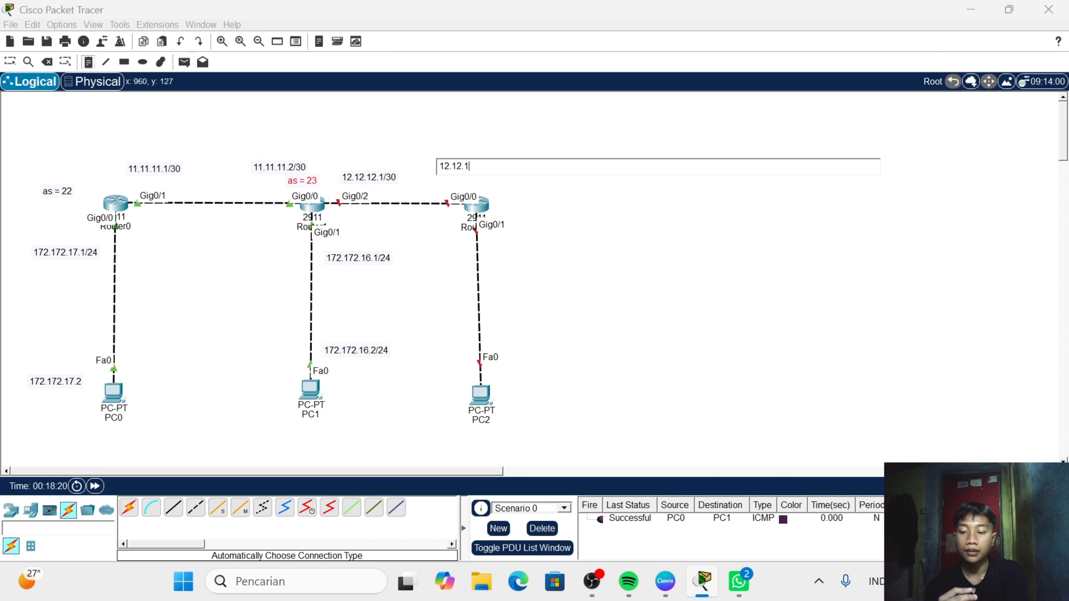
text(2.2/30)
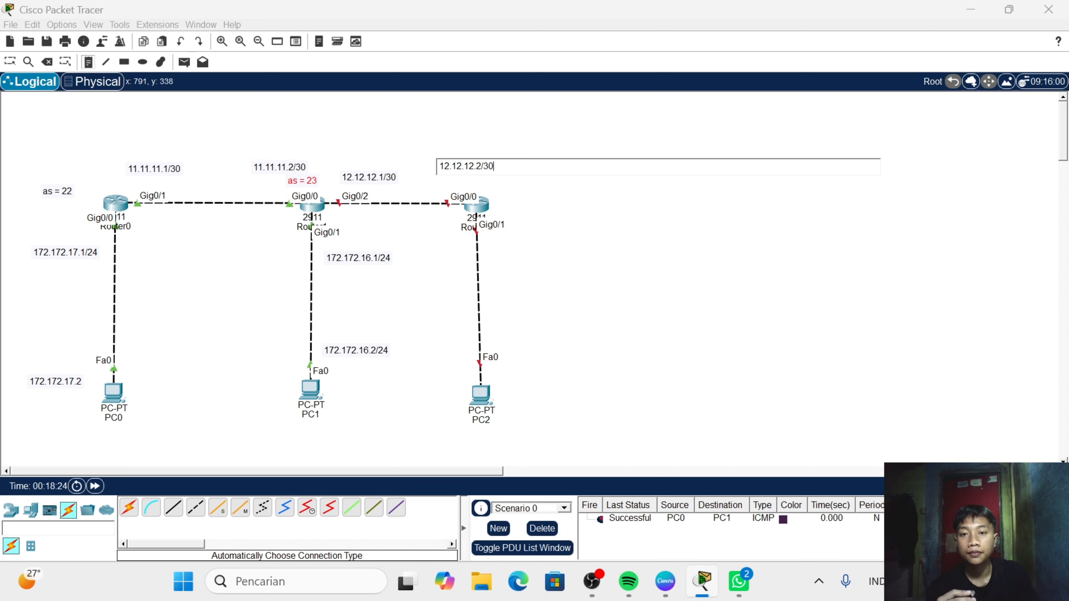
- Add the note 172.172.15.1/24 beside Router2's Gig0/1 port
click(507, 241)
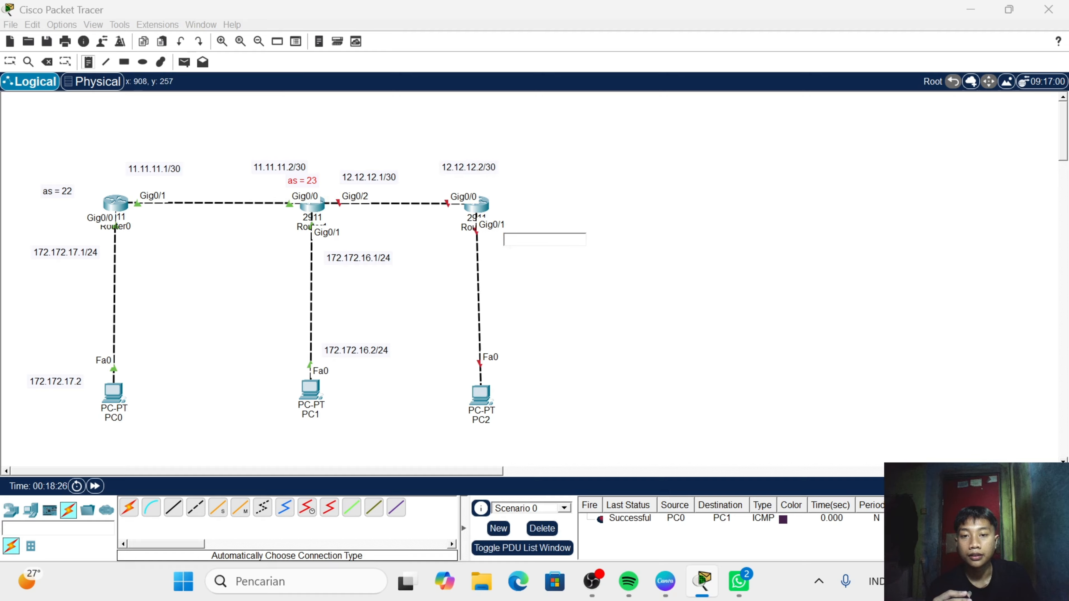
text(172)
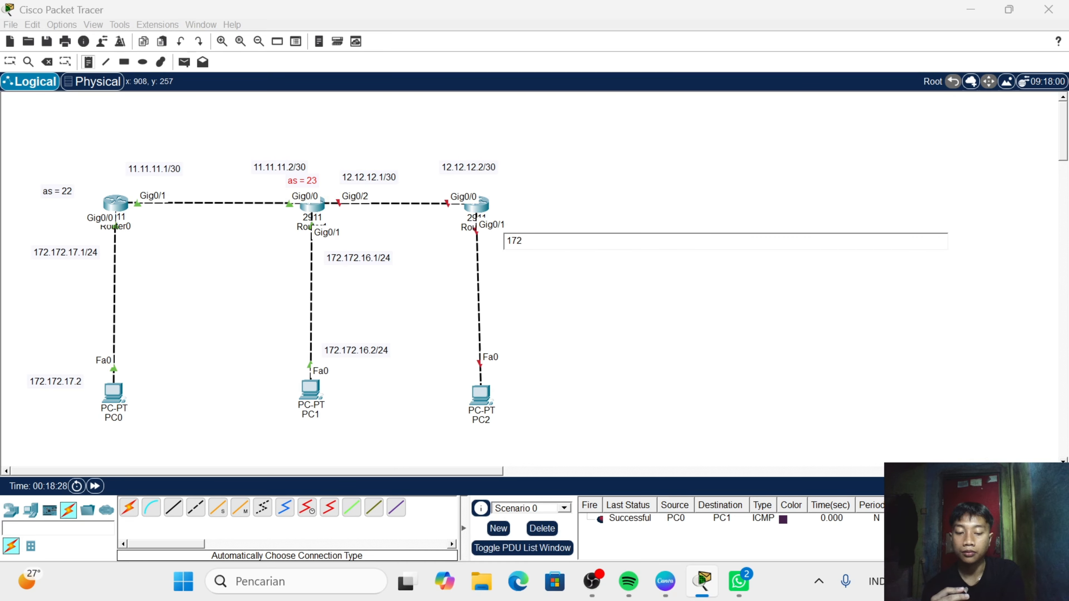
text(.172)
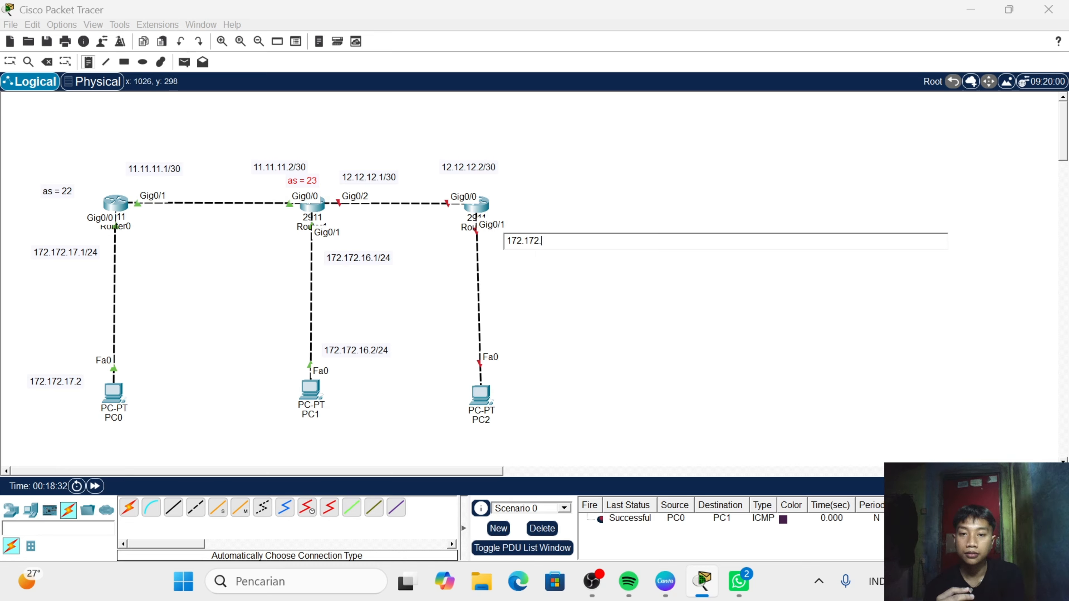
text(.15,)
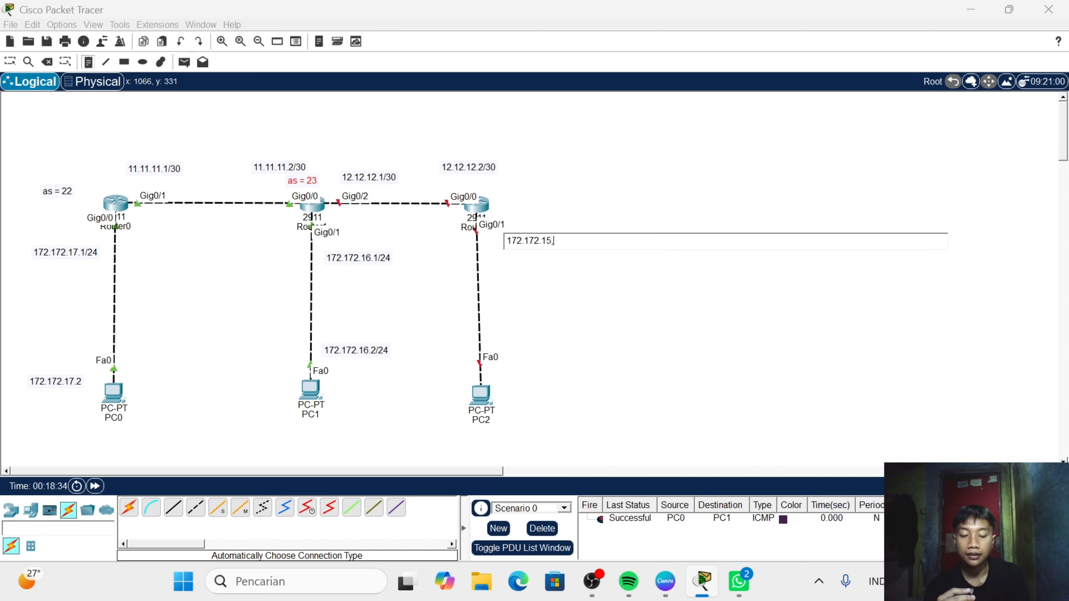
key(BackSpace)
text(.1/)
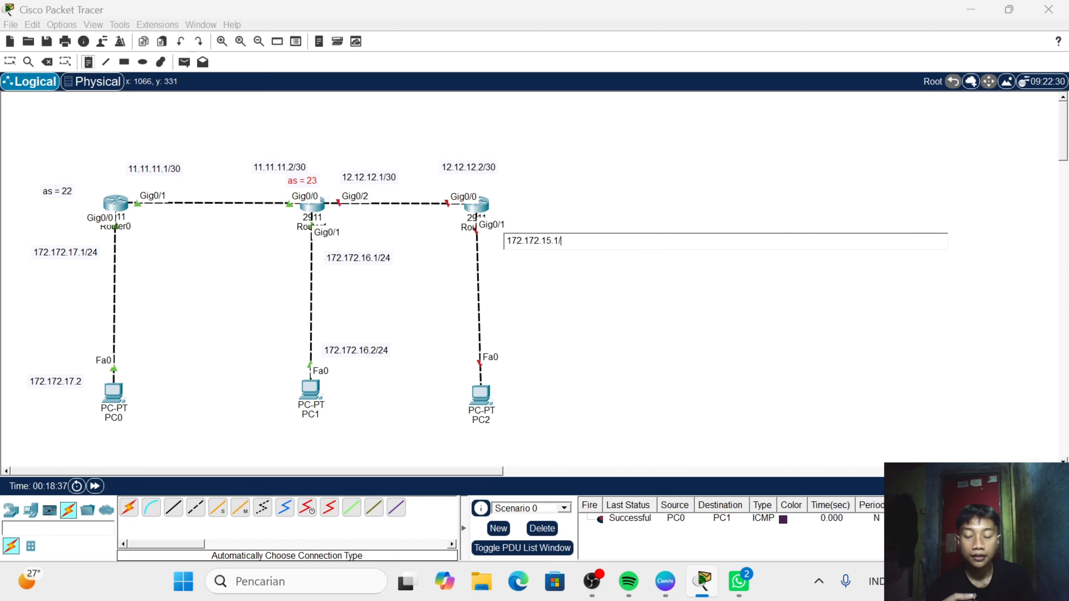
text(24)
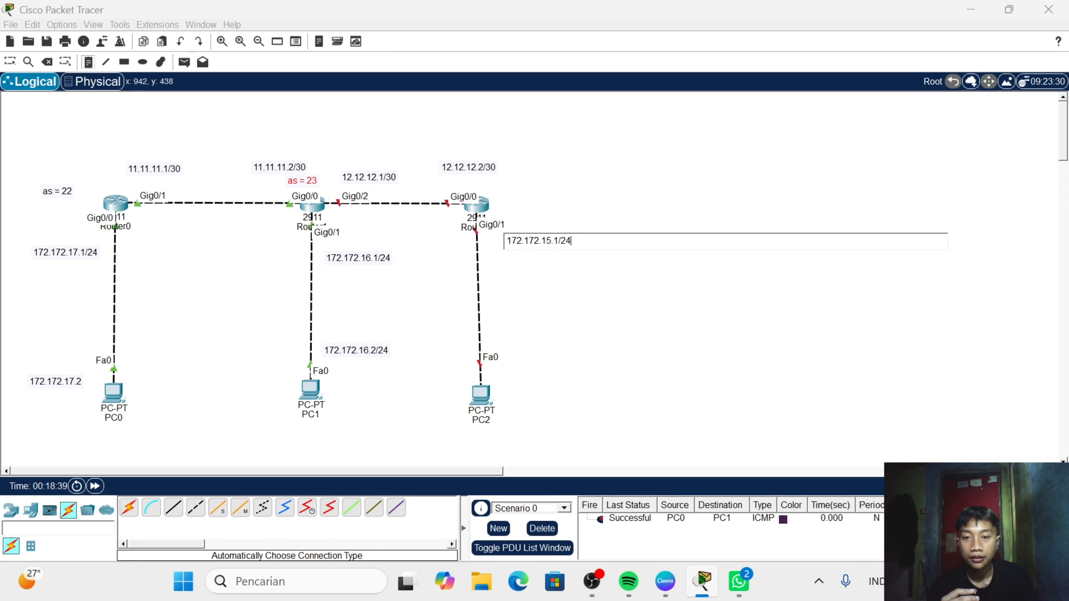
- Add the note 172.172.15.2/24 beside PC2
click(510, 372)
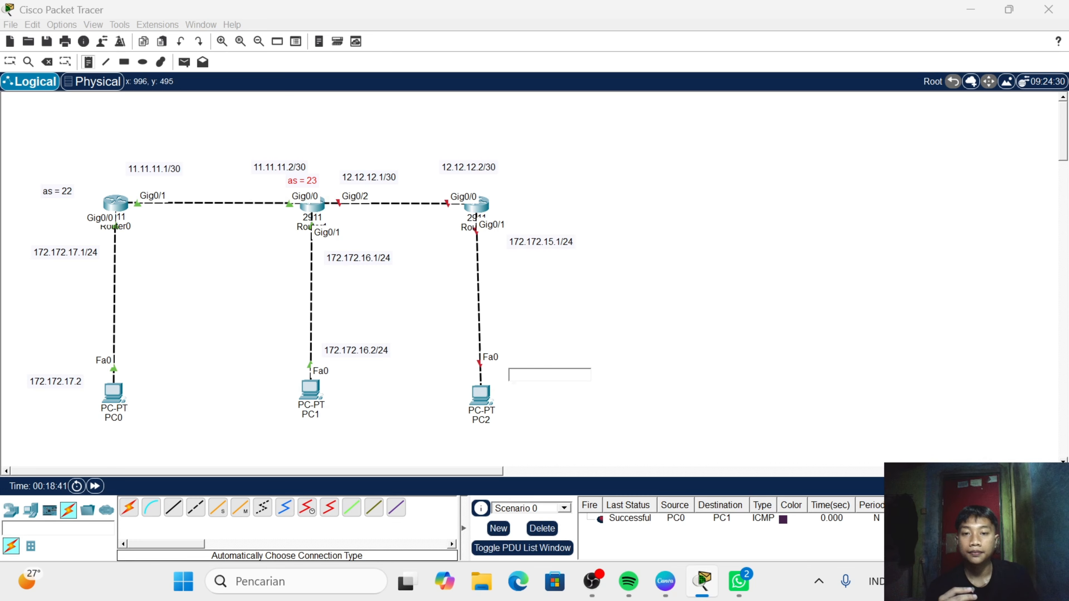
text(172.)
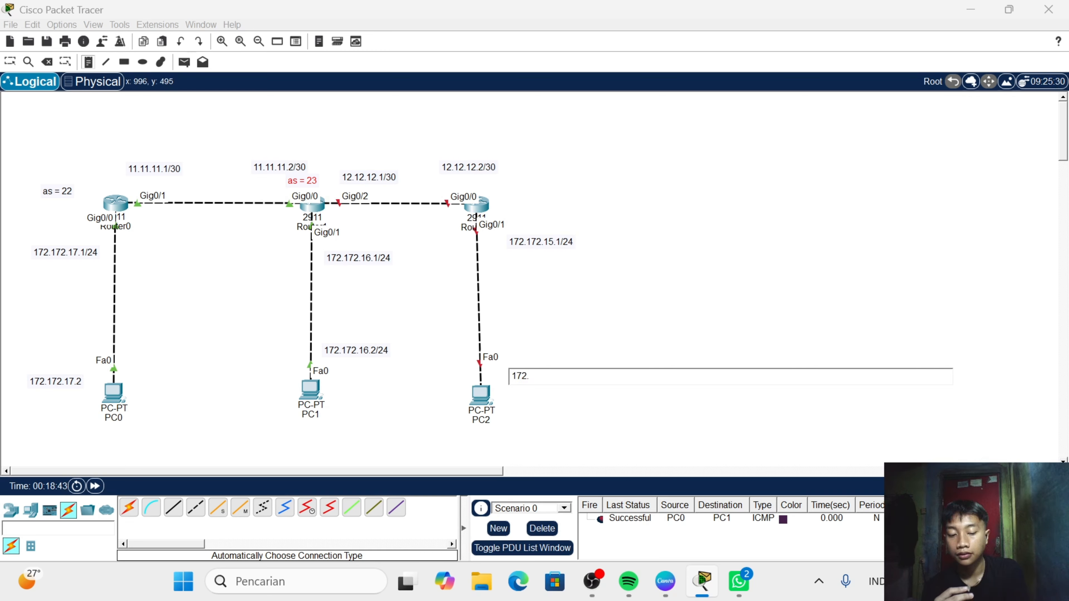
text(172)
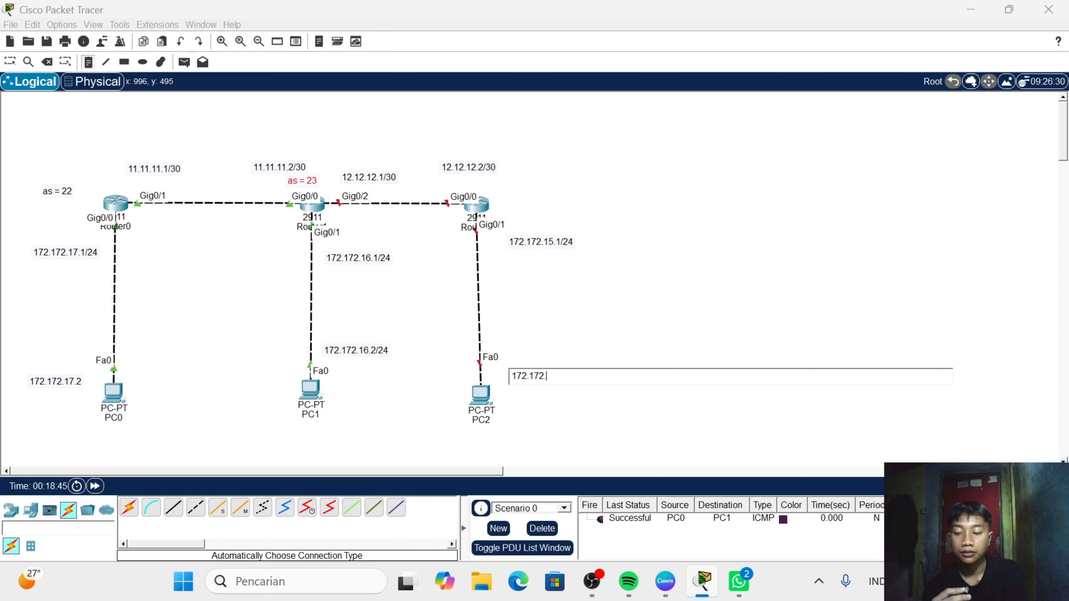
text(.15)
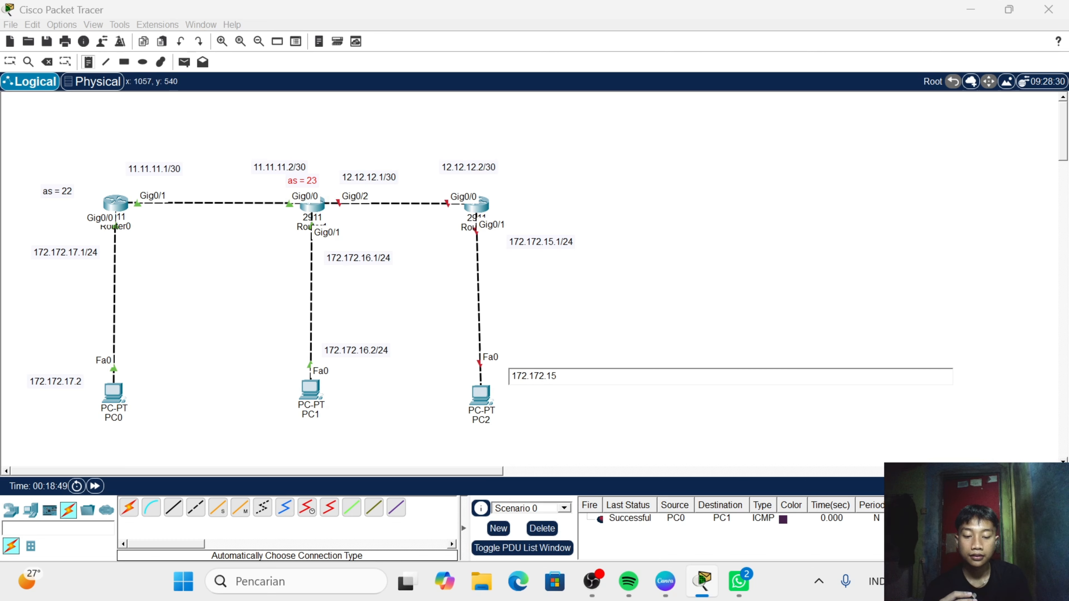
text(.2)
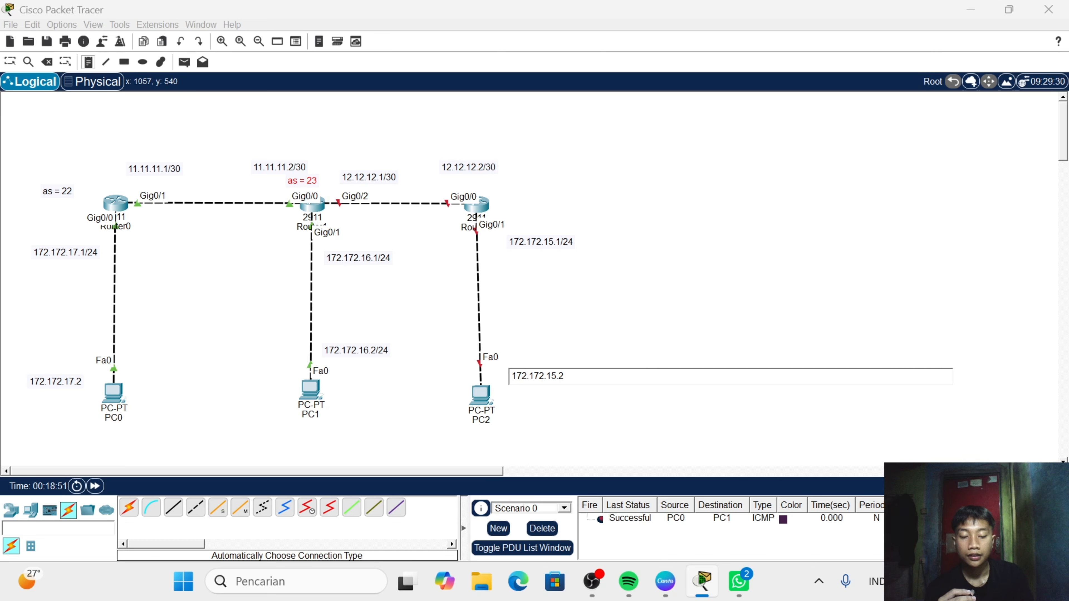
text(/24)
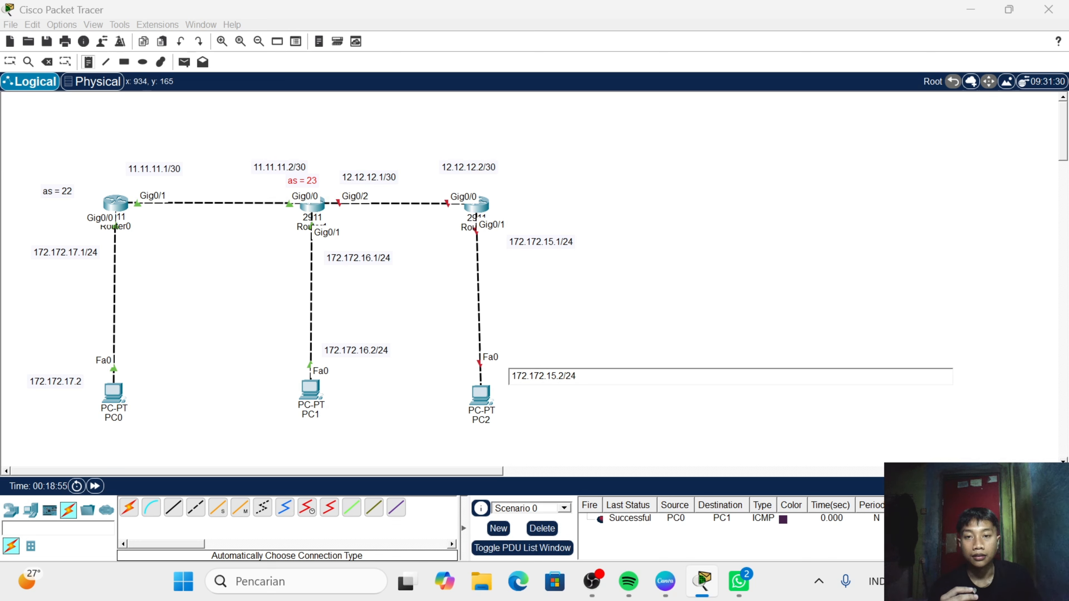
- Add the note "as = 24" to the right of Router2
click(520, 184)
text(as)
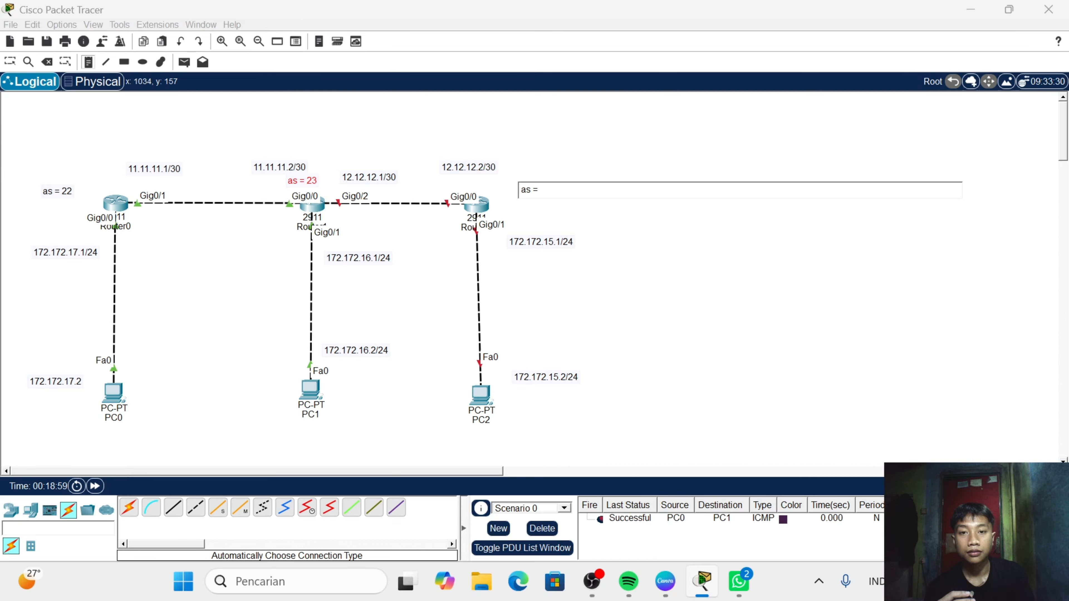
text( = )
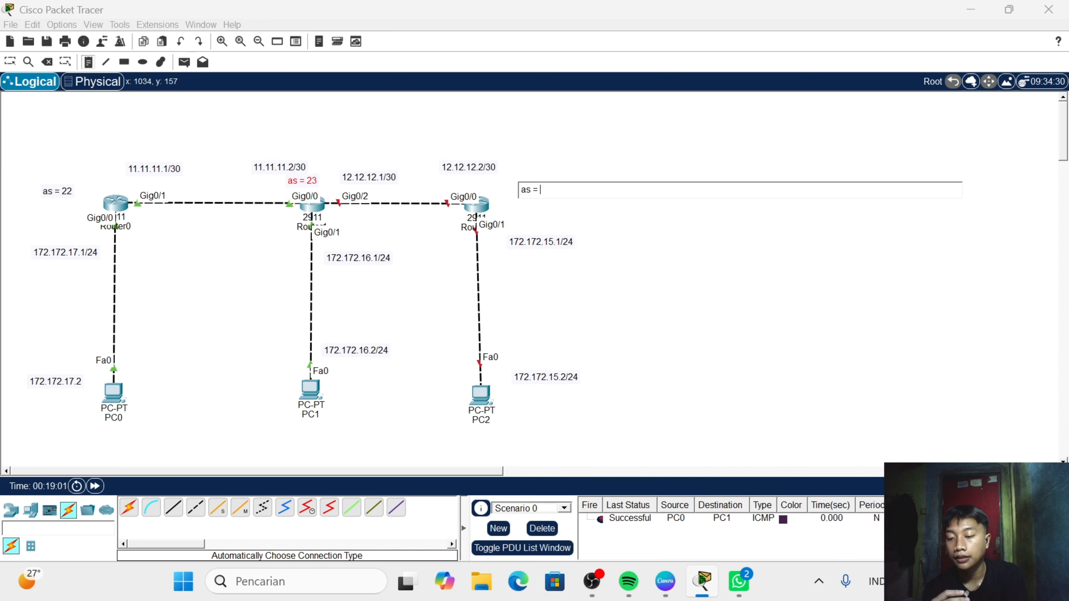
text(24)
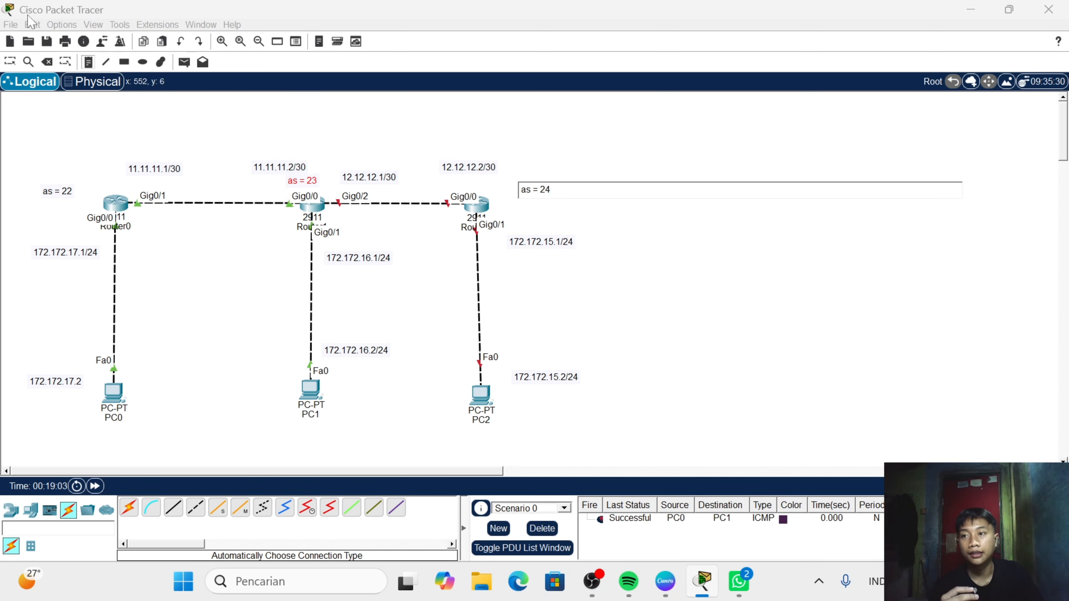
click(10, 63)
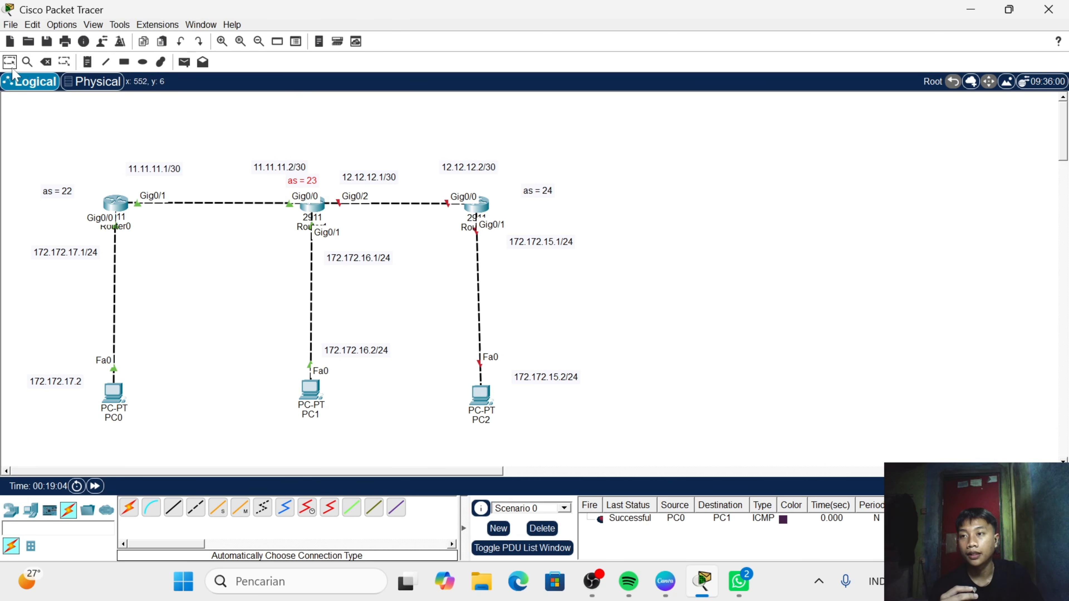
- Shift Router2 slightly to the right and move the 12.12.12.2/30 note slightly down and left above its Gig0/0 port
click(480, 206)
drag(484, 209, 489, 209)
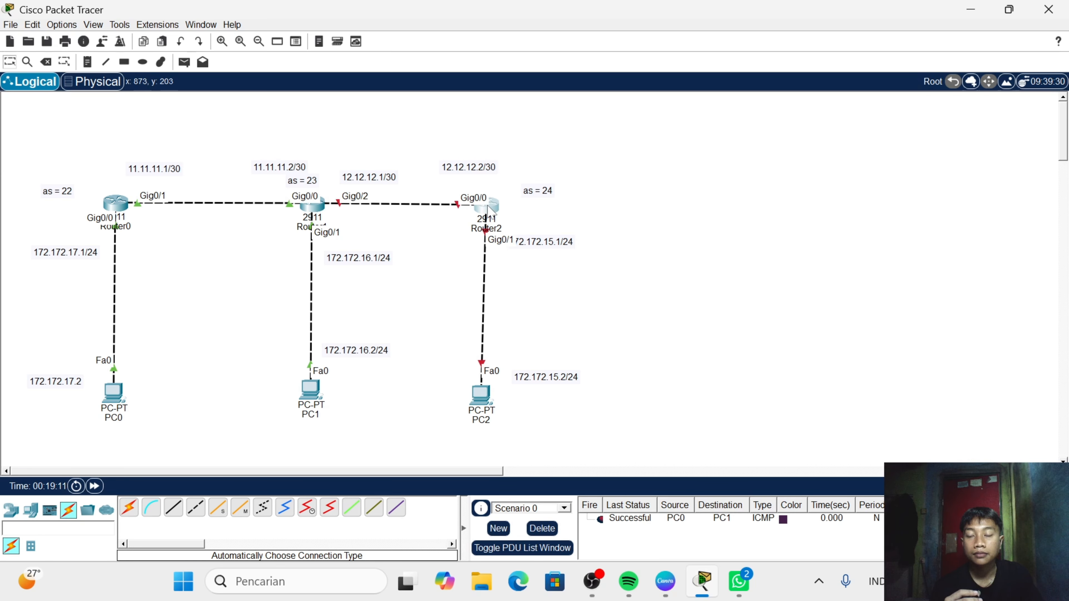
mouse_move(485, 204)
drag(483, 168, 481, 176)
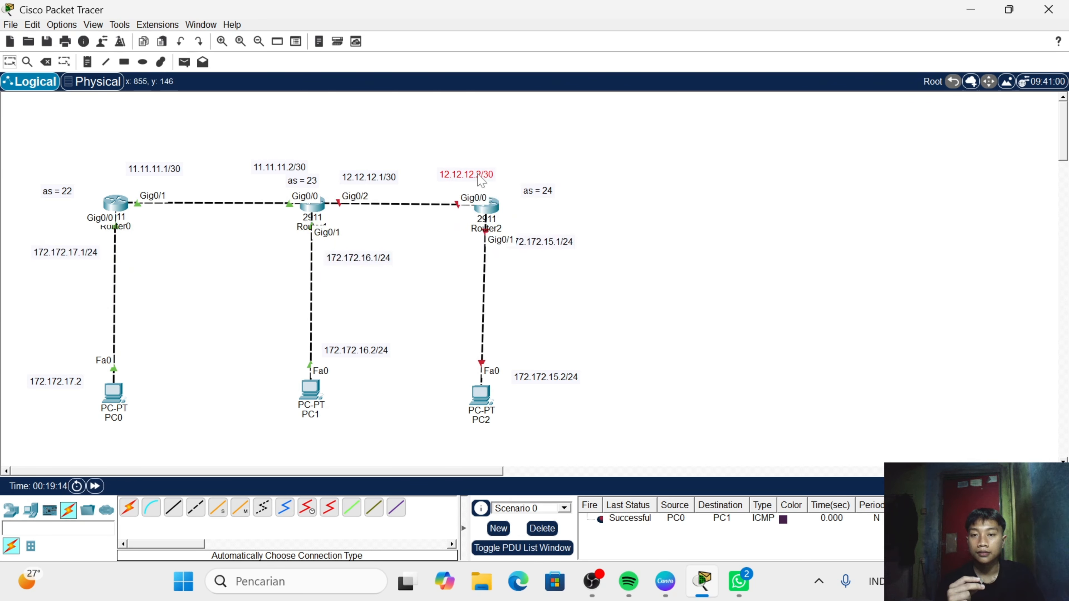
- Open Router2's command line and decline the initial configuration dialog with n
click(487, 206)
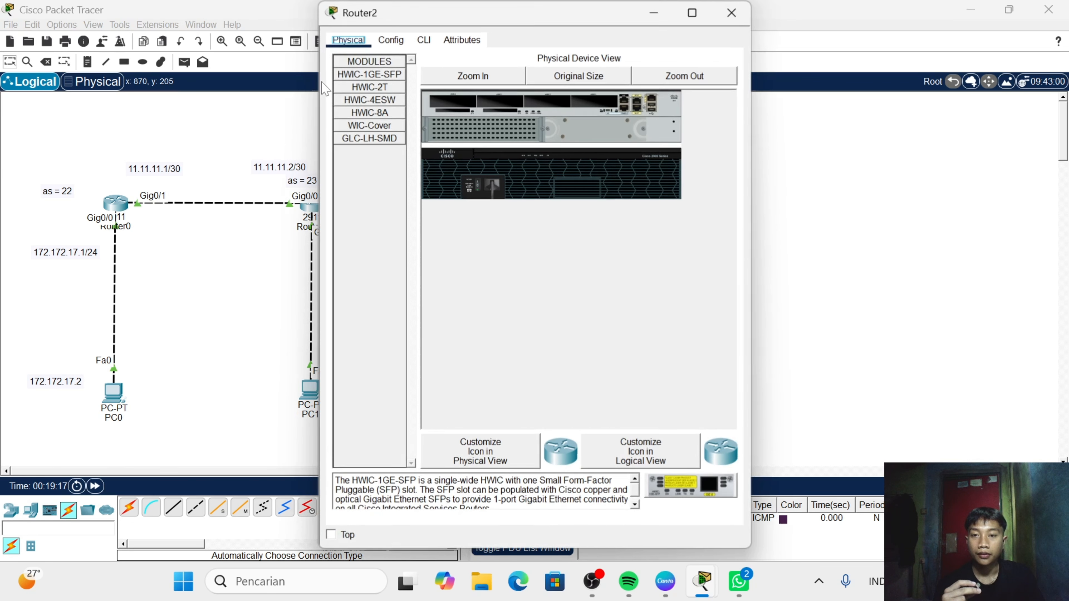
click(423, 39)
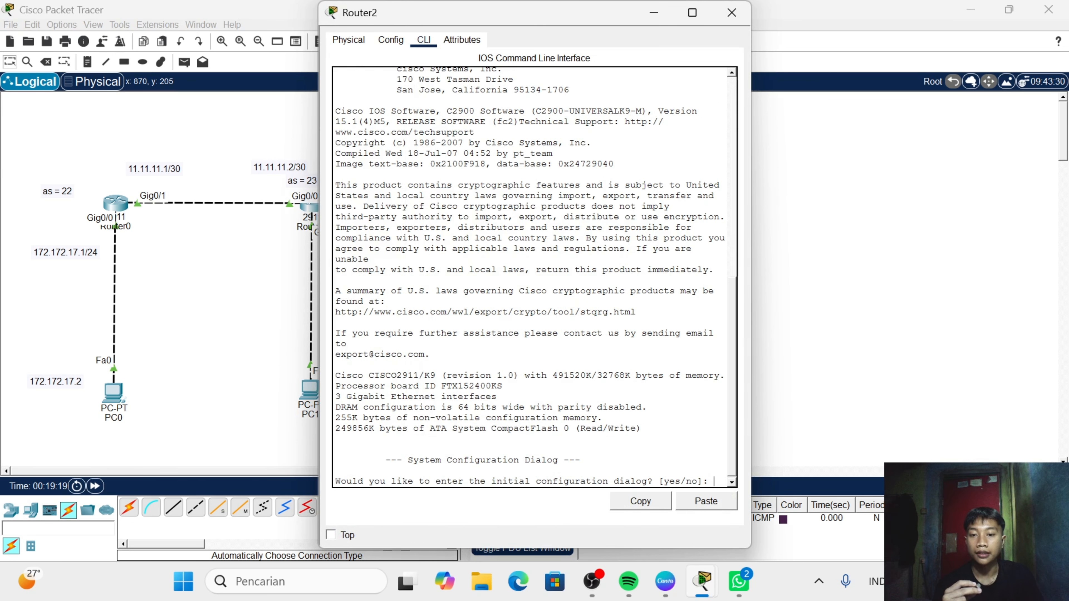
text(n)
key(Return)
- Enter privileged mode with en and global configuration mode with conf t on Router2
key(Return)
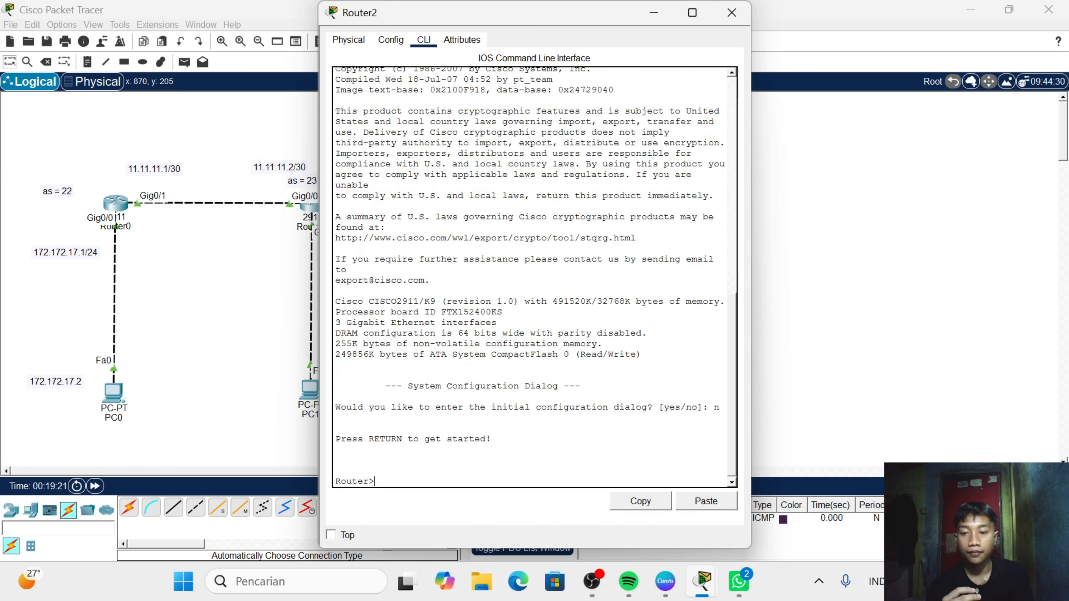
text(en)
key(Return)
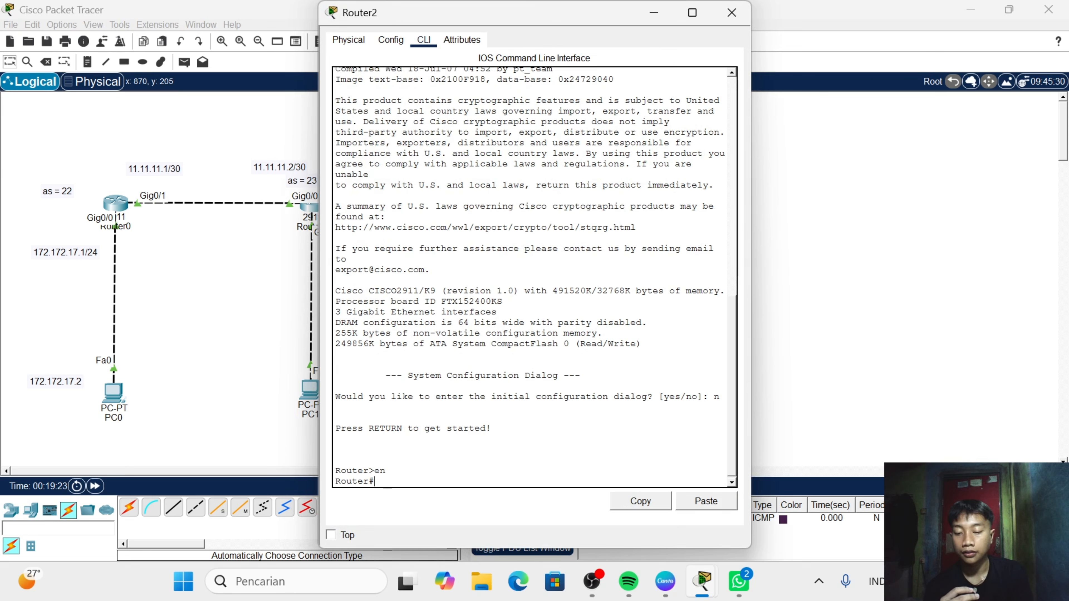
text(conf t)
key(Return)
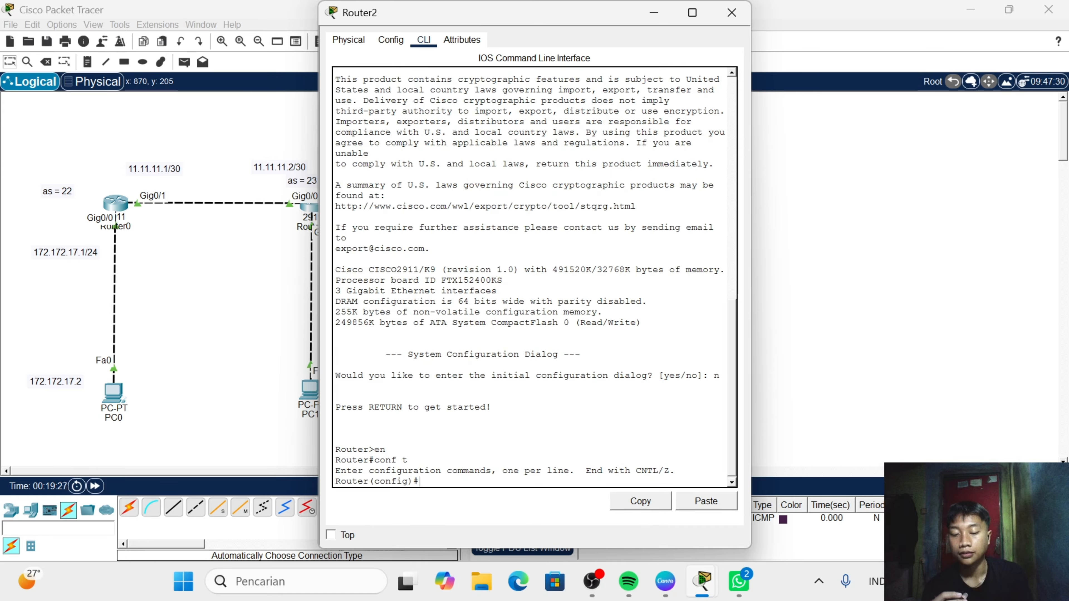
- Select Router2's interface g0/0 and enable it with no sh
text(int g)
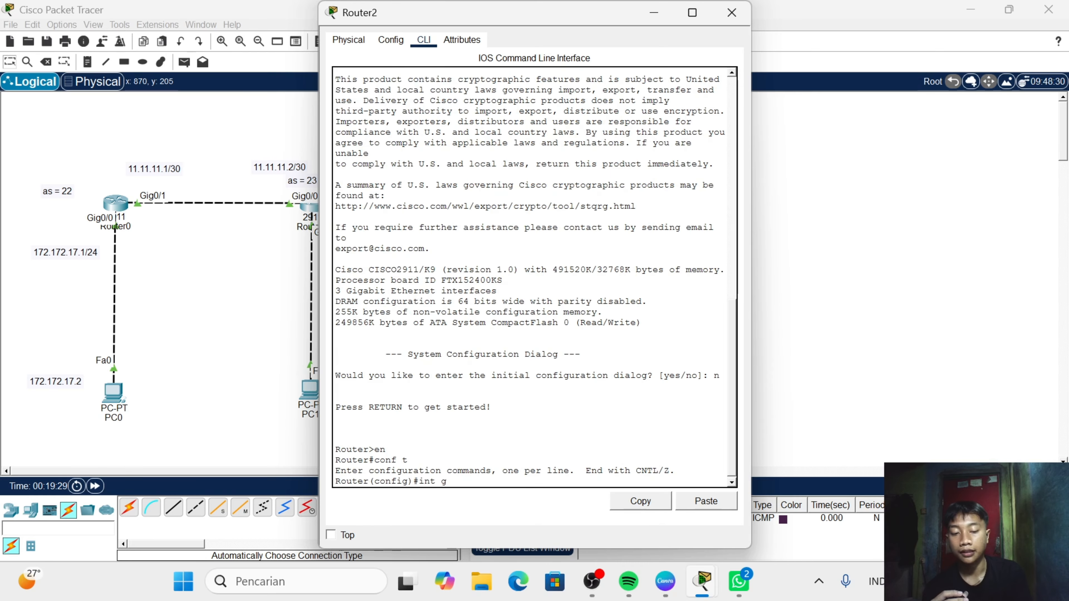
text(0/0)
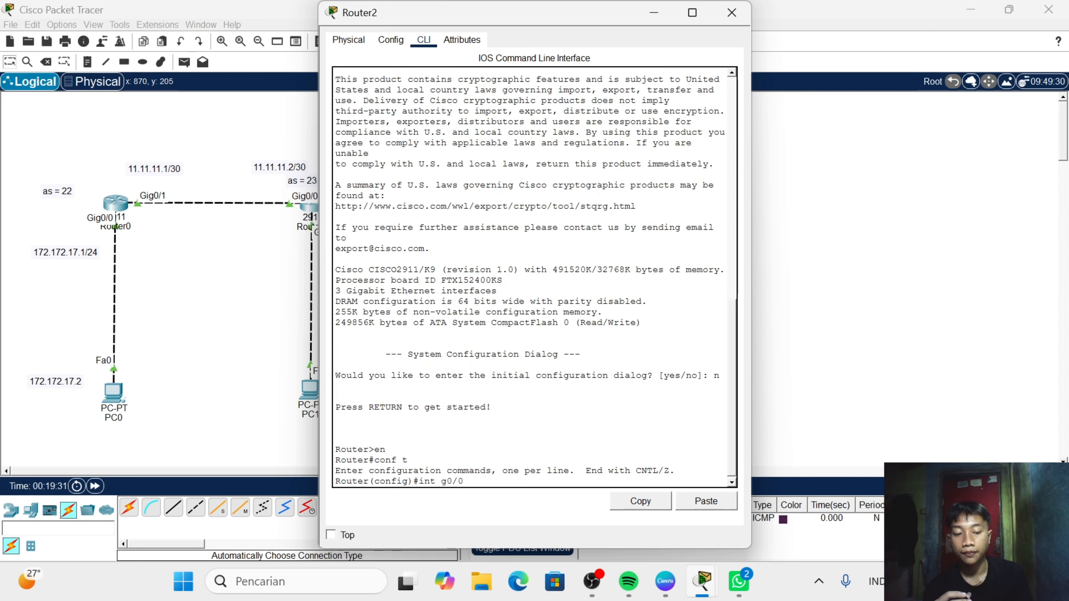
key(Return)
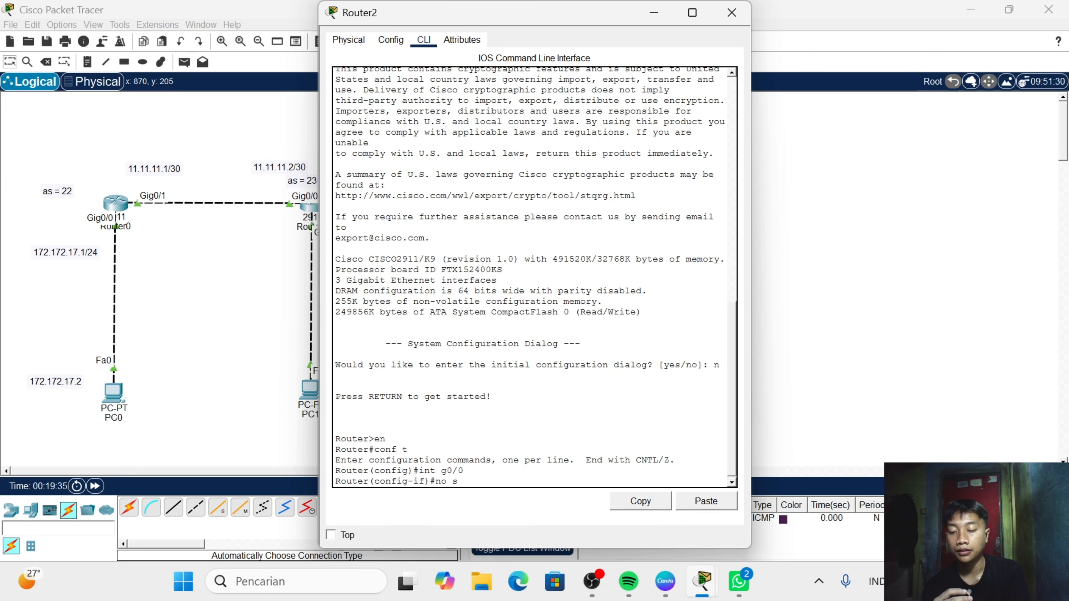
key(Return)
- Assign IP address 12.12.12.2 with mask 255.255.255.252 to Router2's g0/0 interface
text(ip)
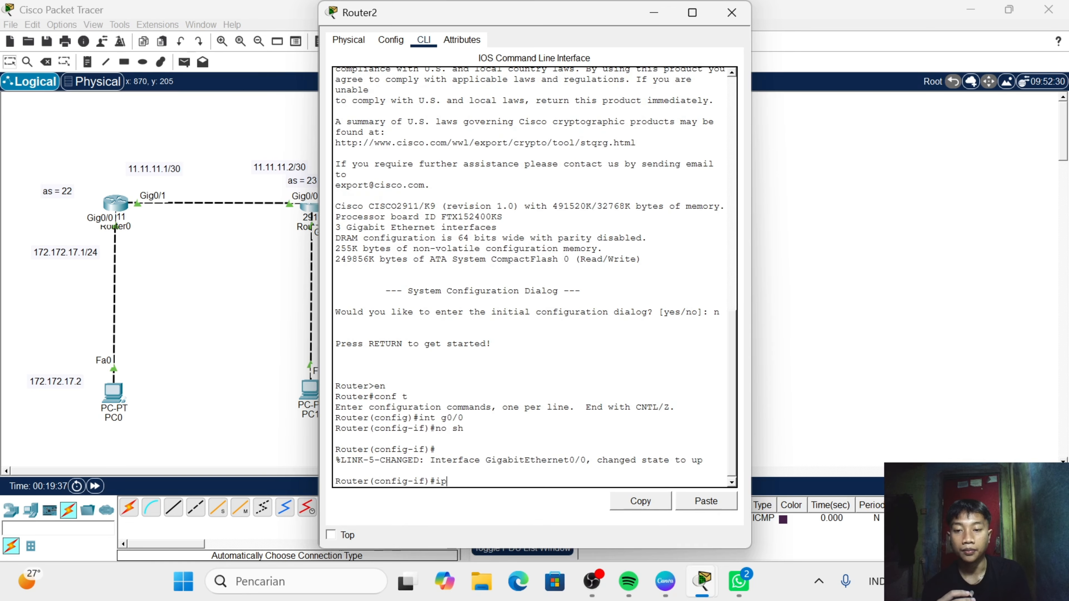
text( add 1)
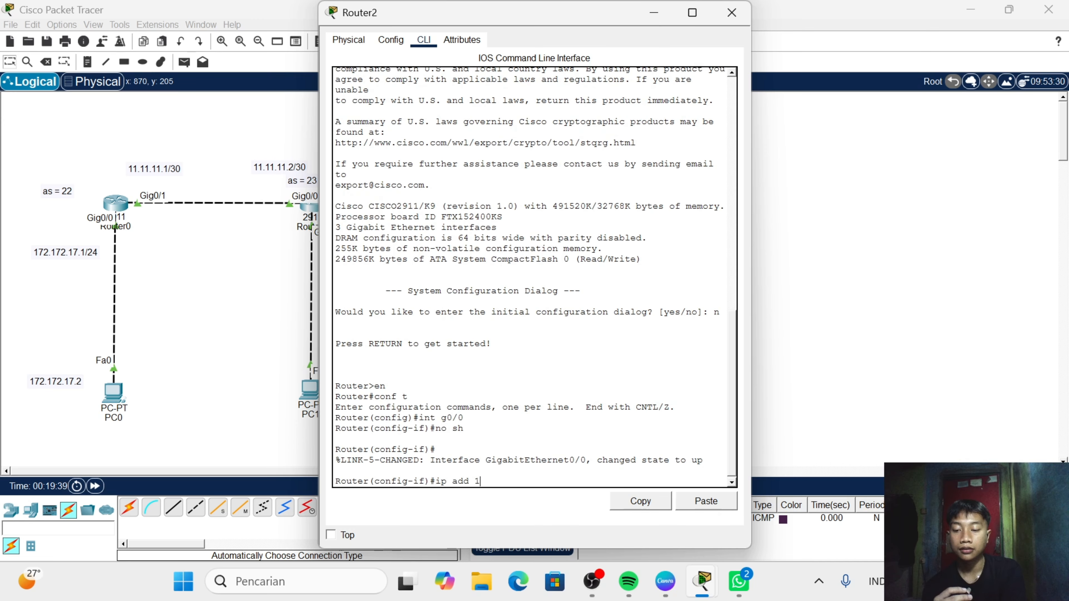
text(2.12.12)
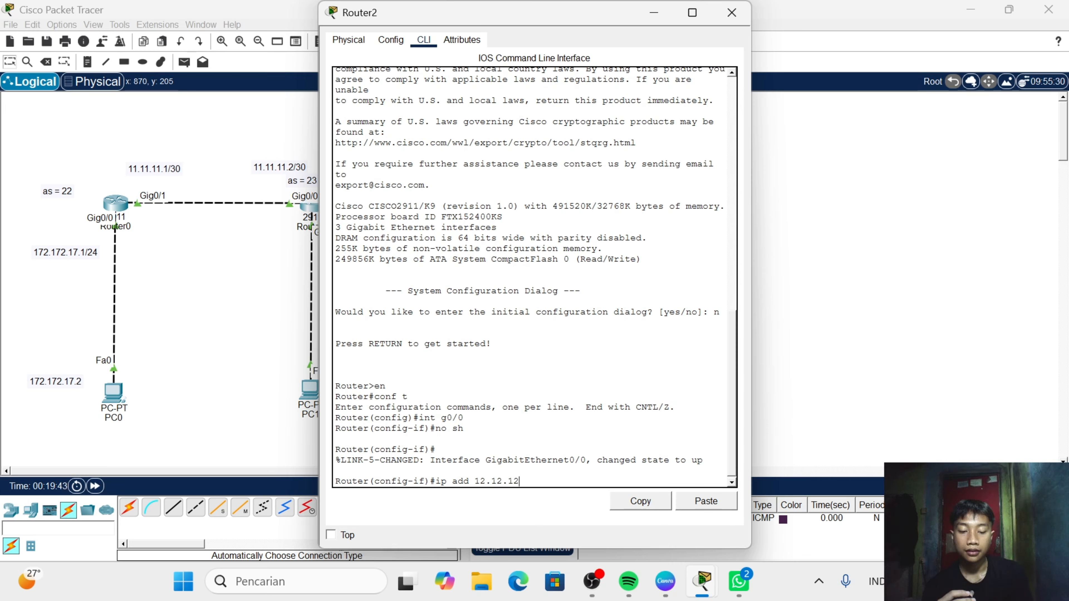
text(/.)
text(2 255)
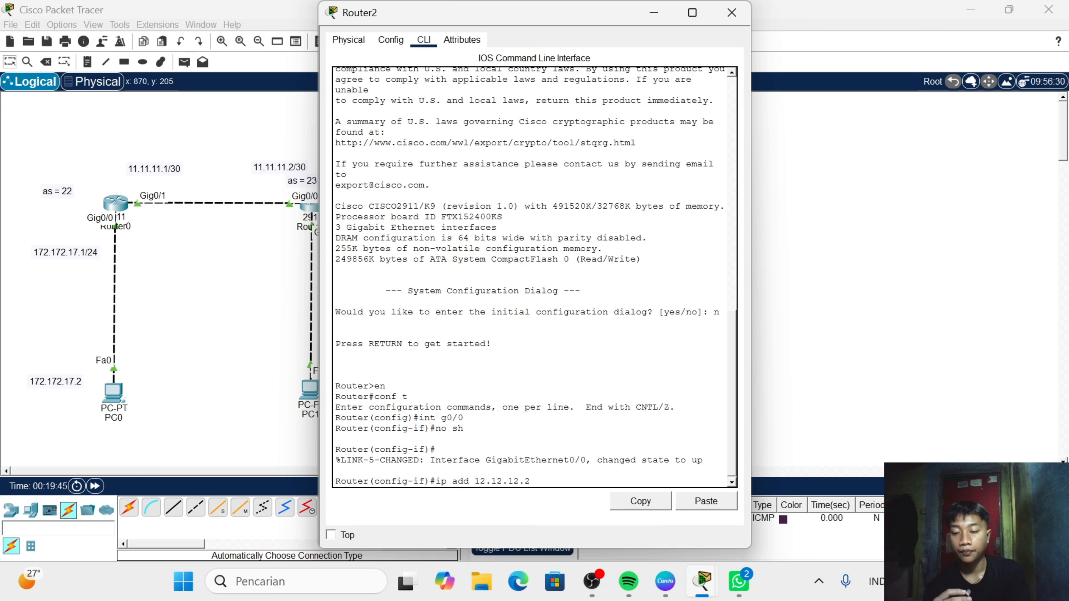
text(.255)
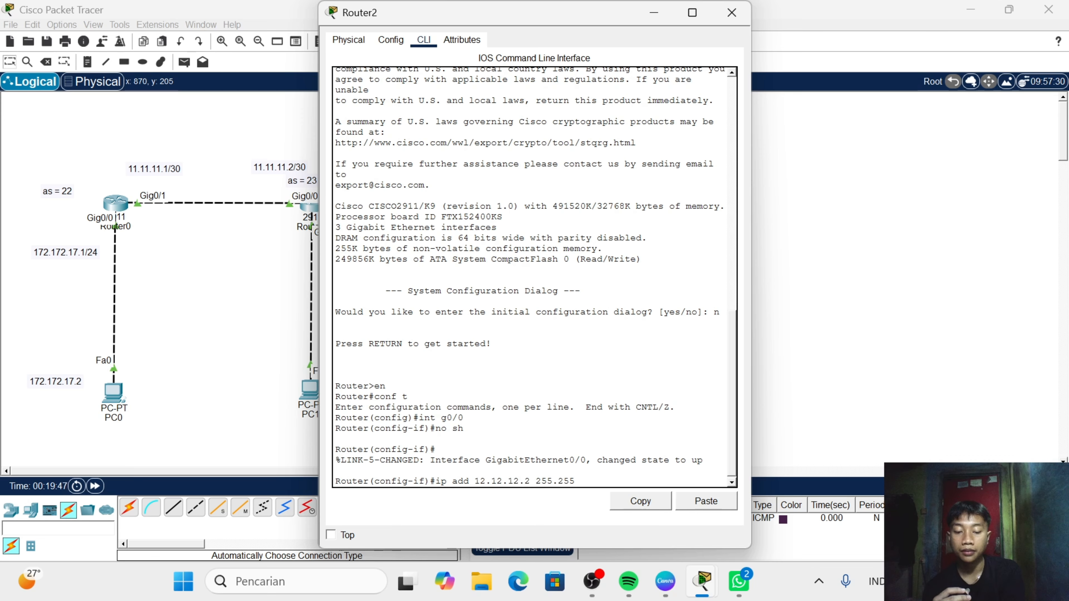
text(.255.)
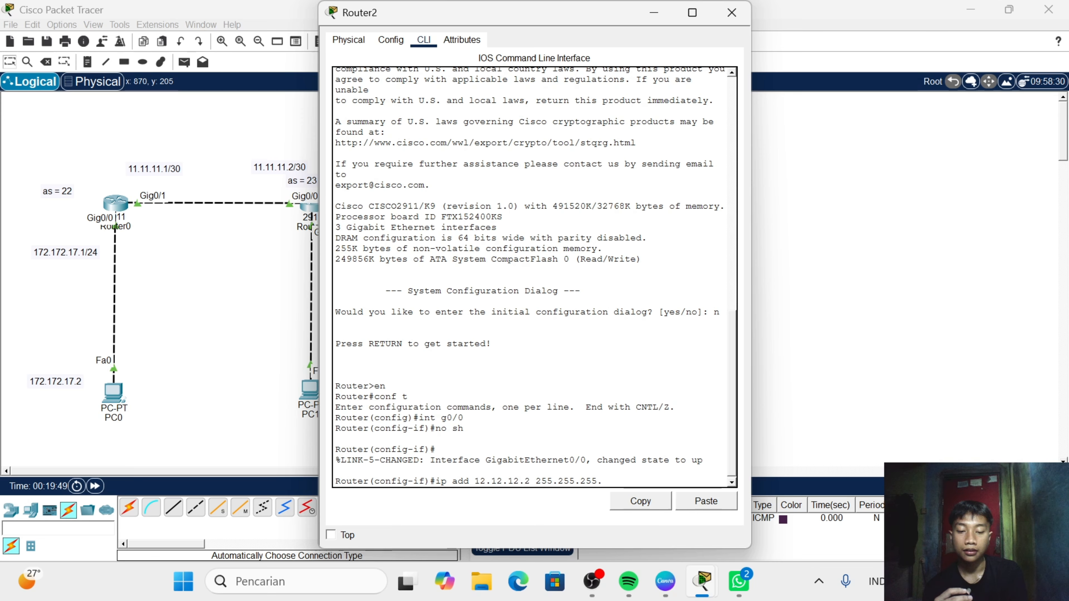
text(252)
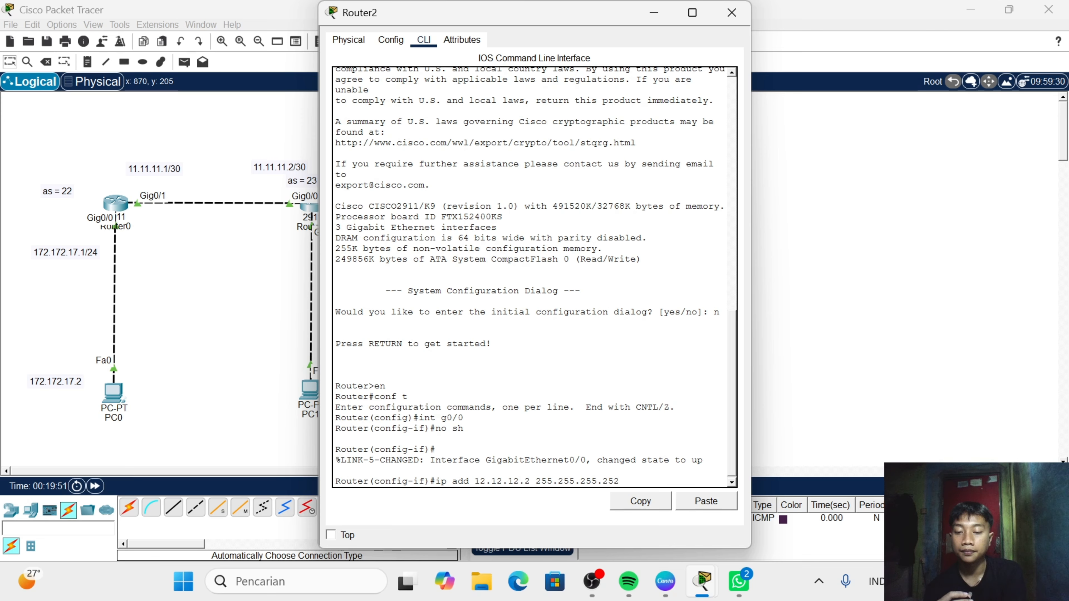
key(Return)
- Switch to Router2's interface g0/1 and enable it with no sh
text(i)
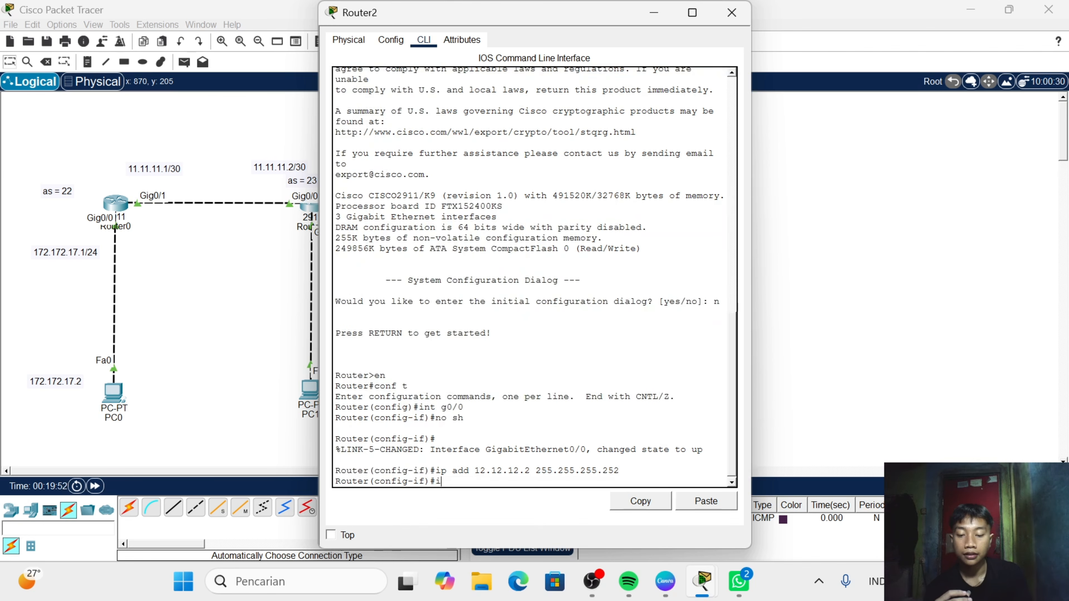
text(nt g0/1)
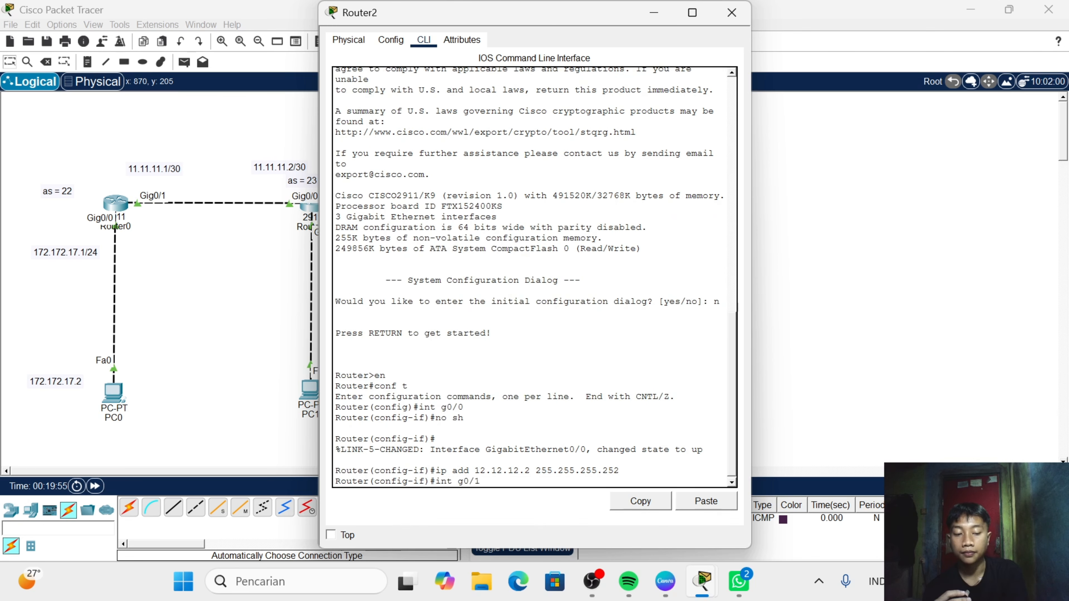
key(Return)
text(no sh)
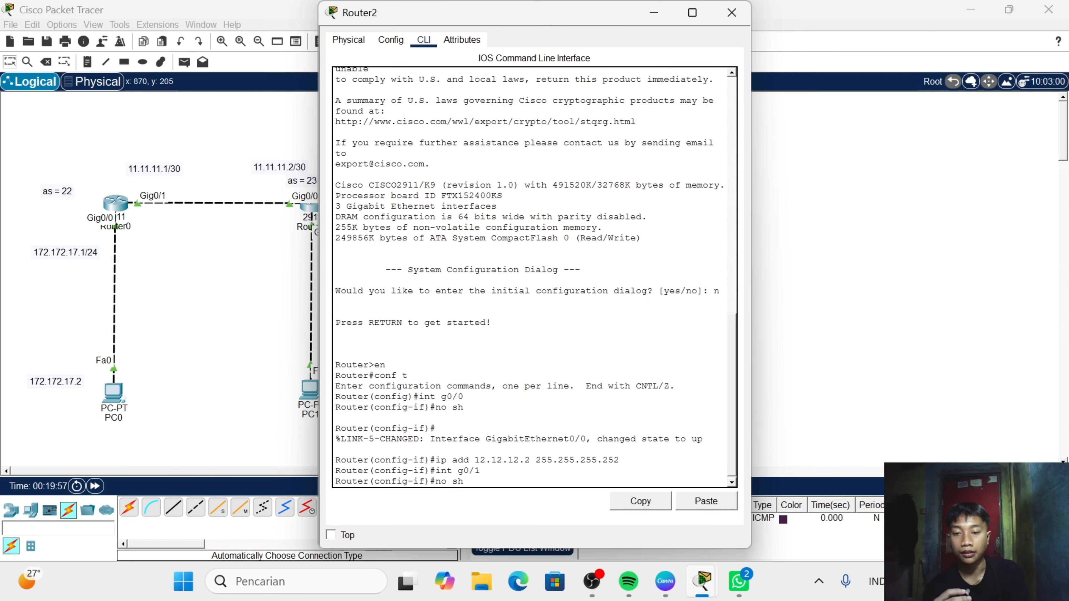
key(Return)
key(Return)
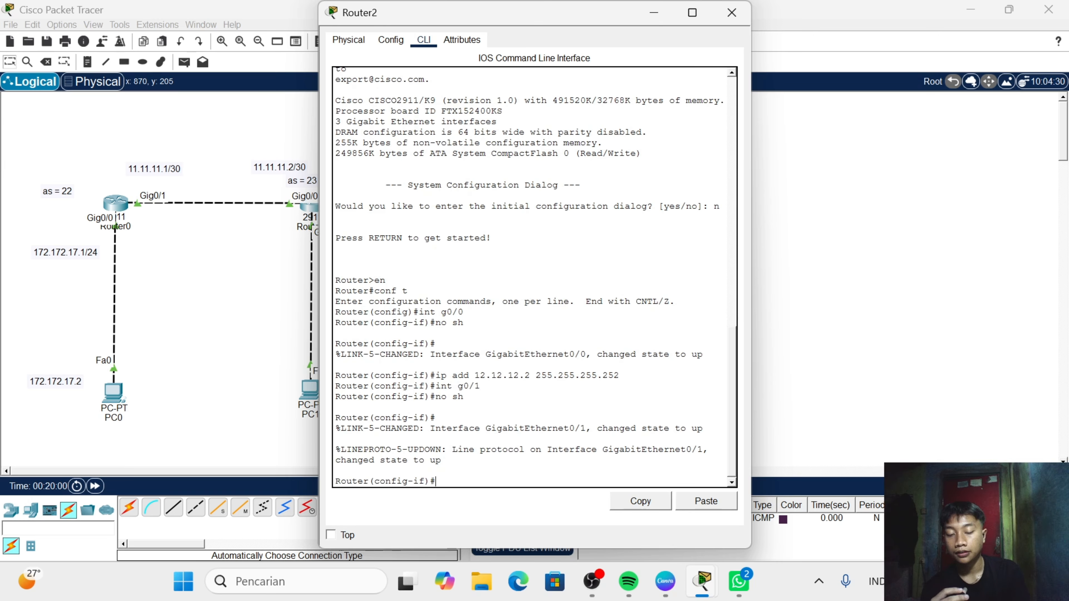
- Assign IP address 172.172.15.1 with mask 255.255.255.0 to Router2's g0/1 and exit interface configuration
text(ip add )
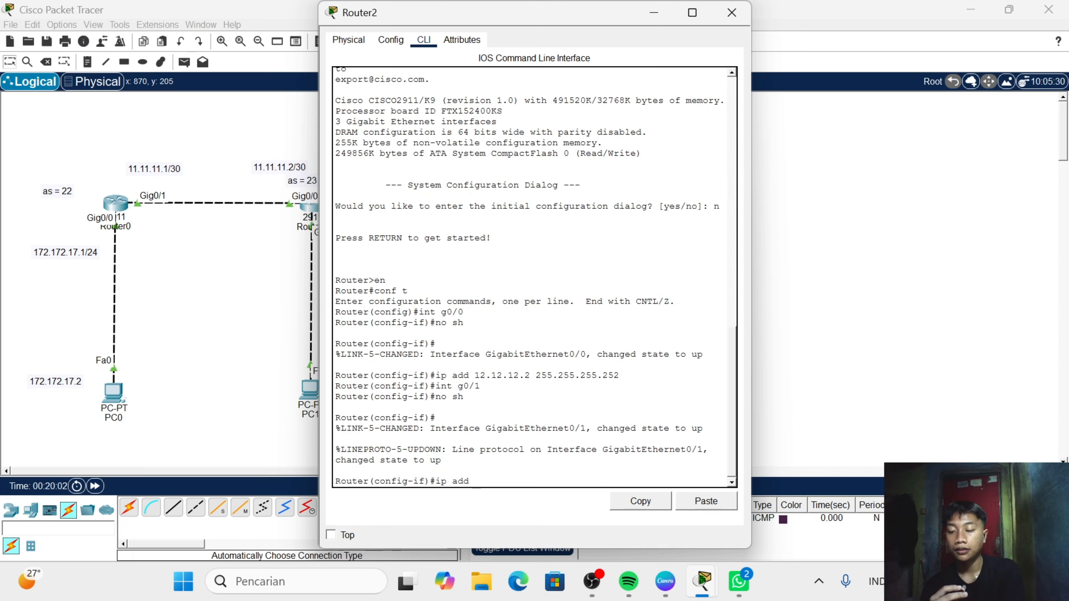
text(16)
key(BackSpace)
text(7)
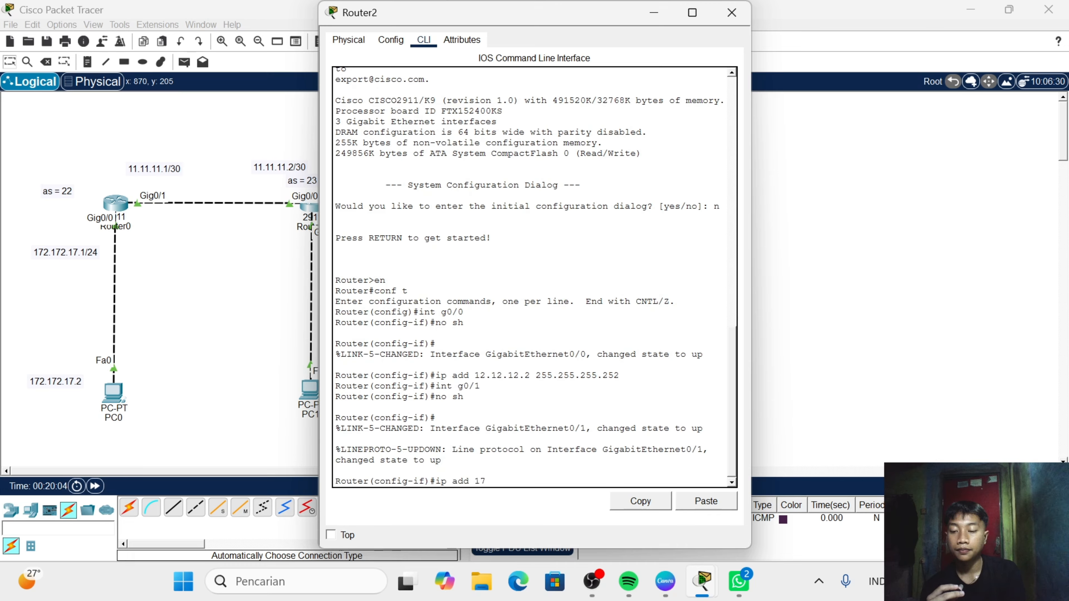
text(2.172.)
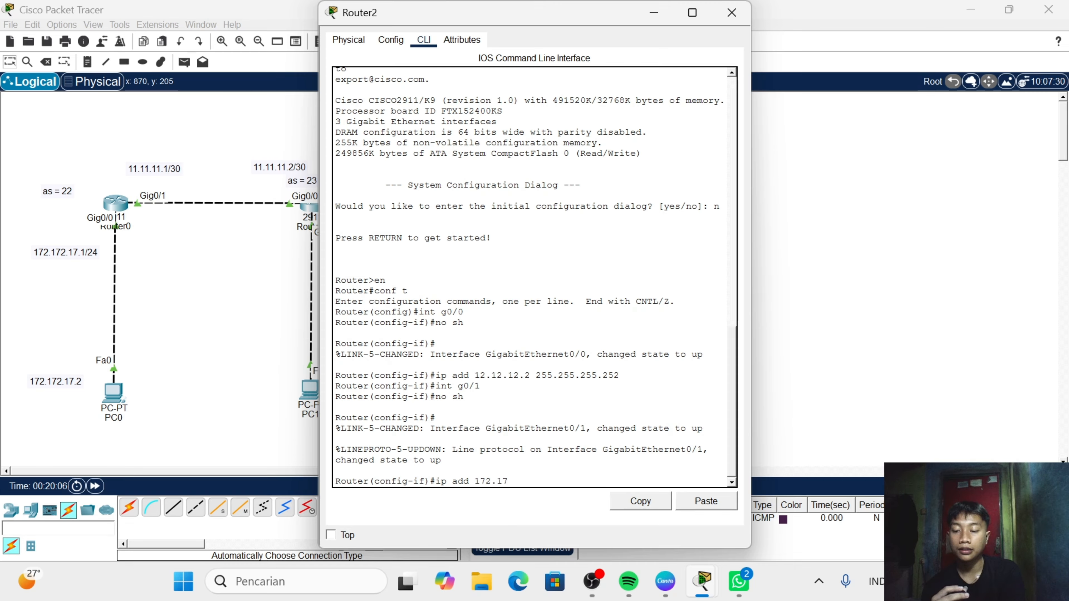
text(15)
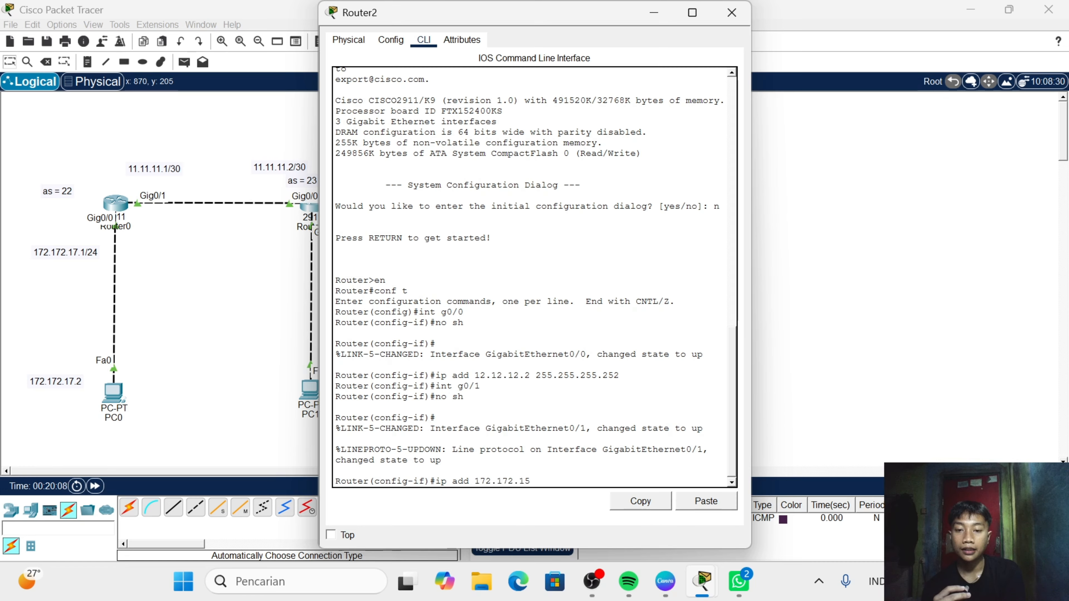
text(.1)
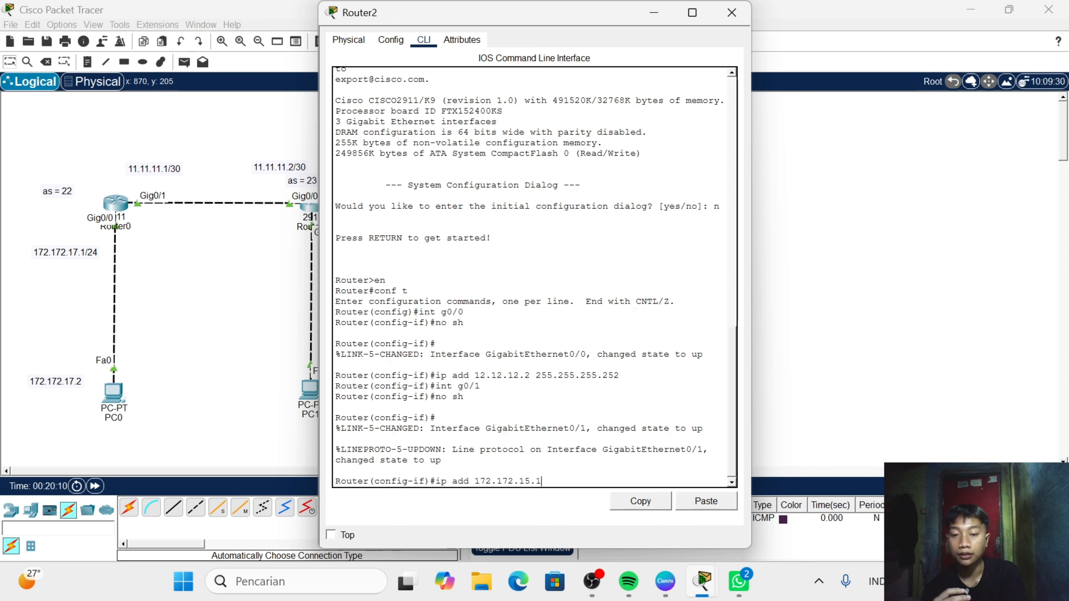
text( 255.32)
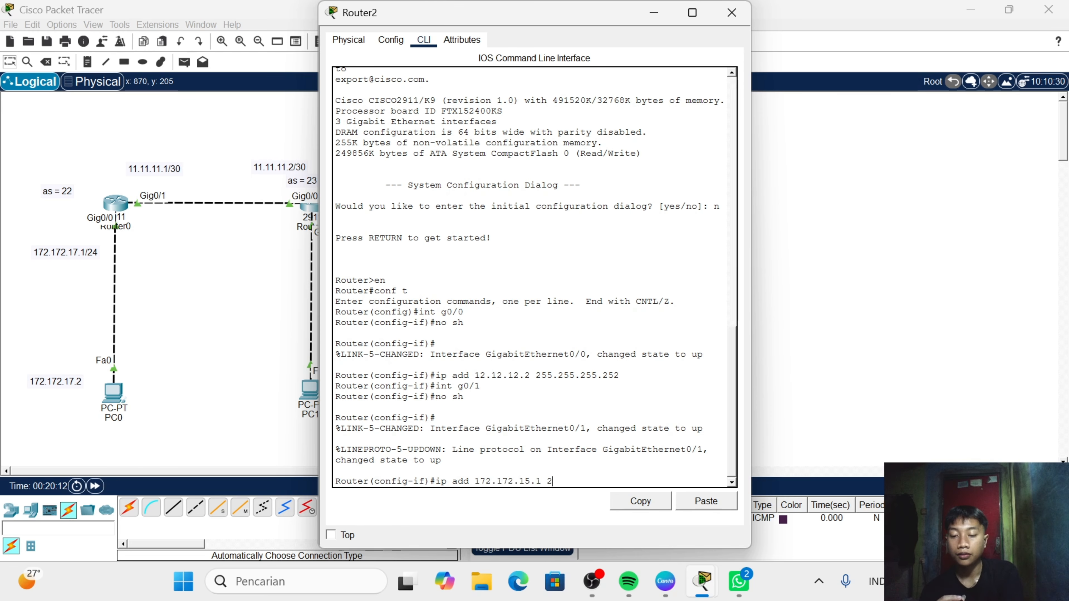
key(BackSpace)
key(BackSpace)
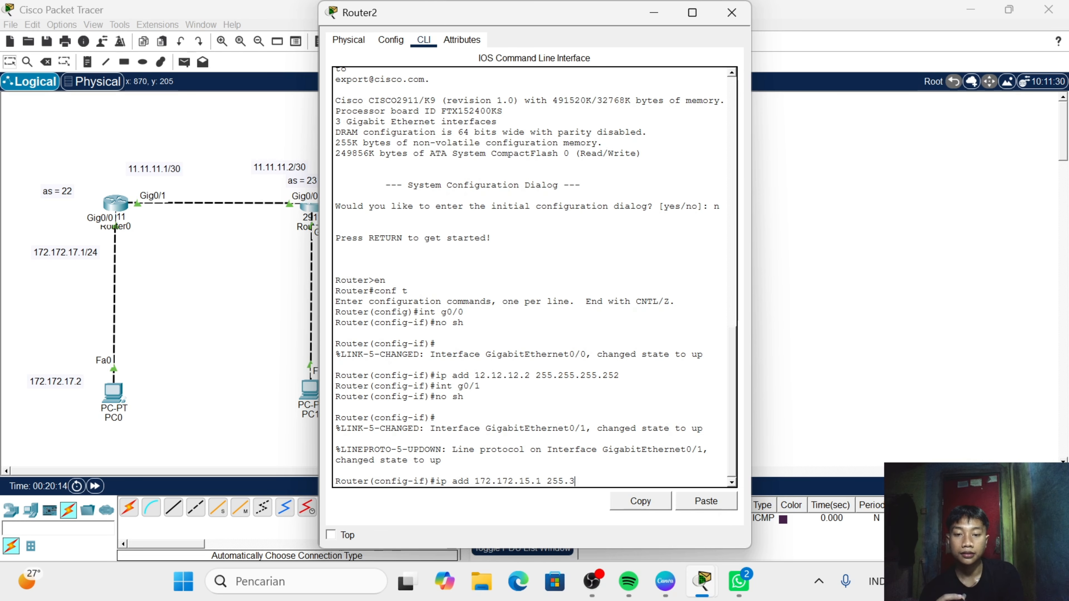
text(255.255.)
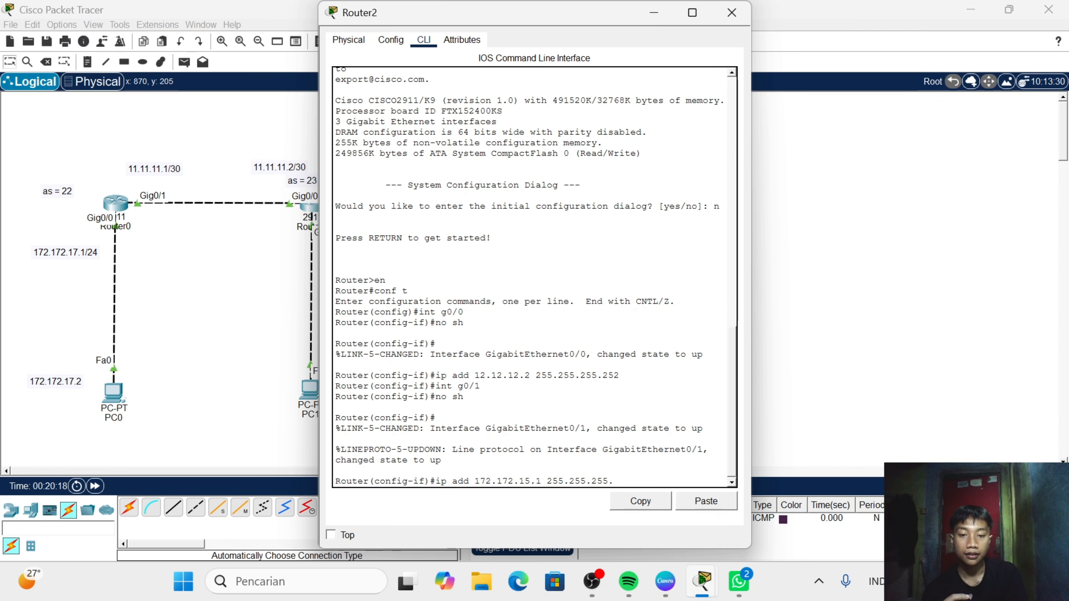
text(0)
key(Return)
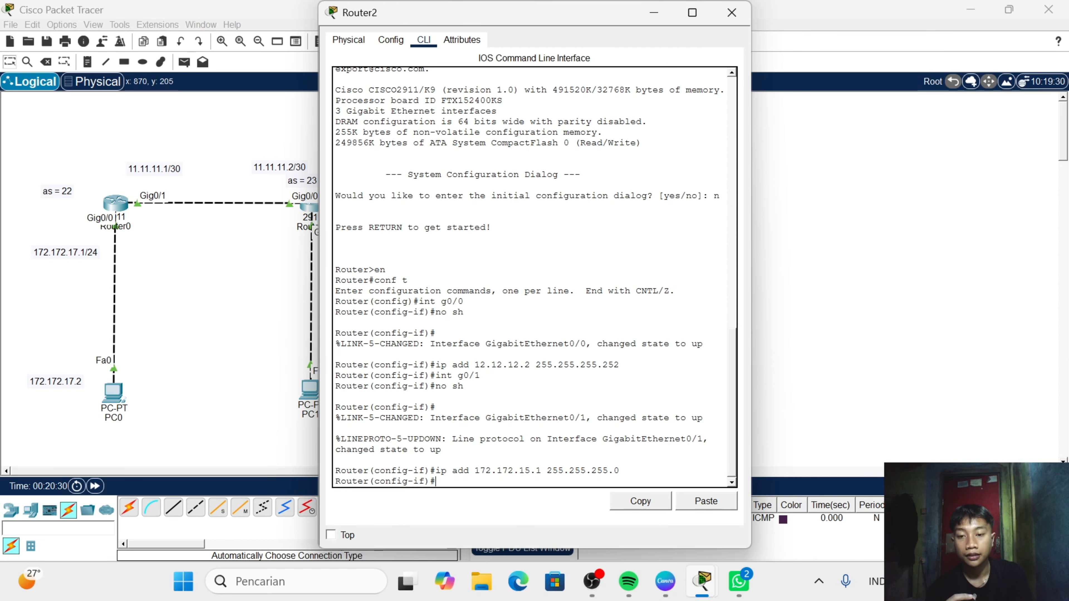
text(ex)
key(Return)
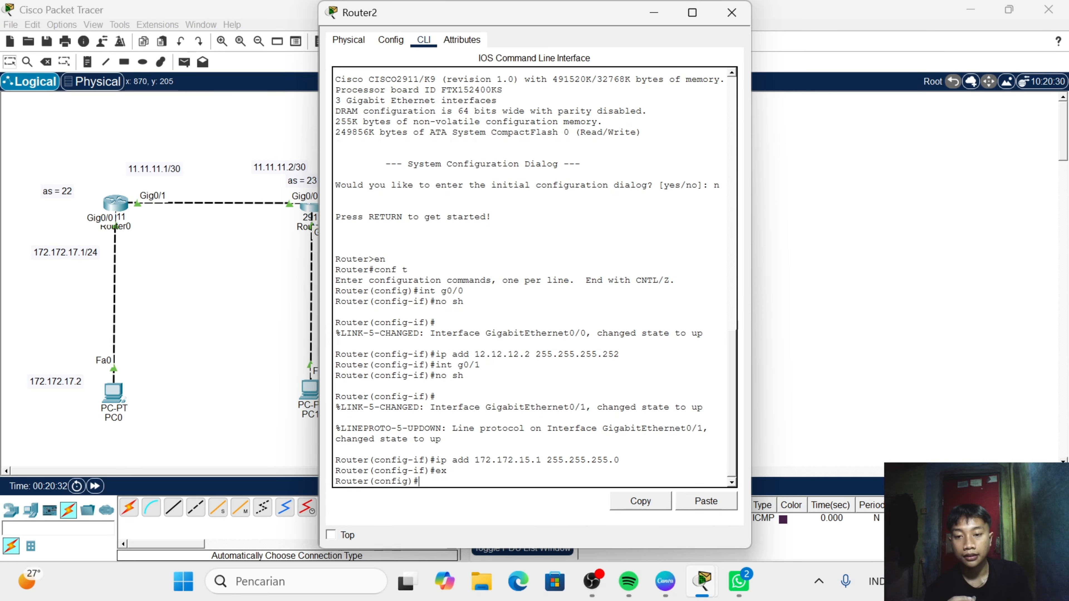
- Start the BGP routing process on Router2 with autonomous system number 24
text(router )
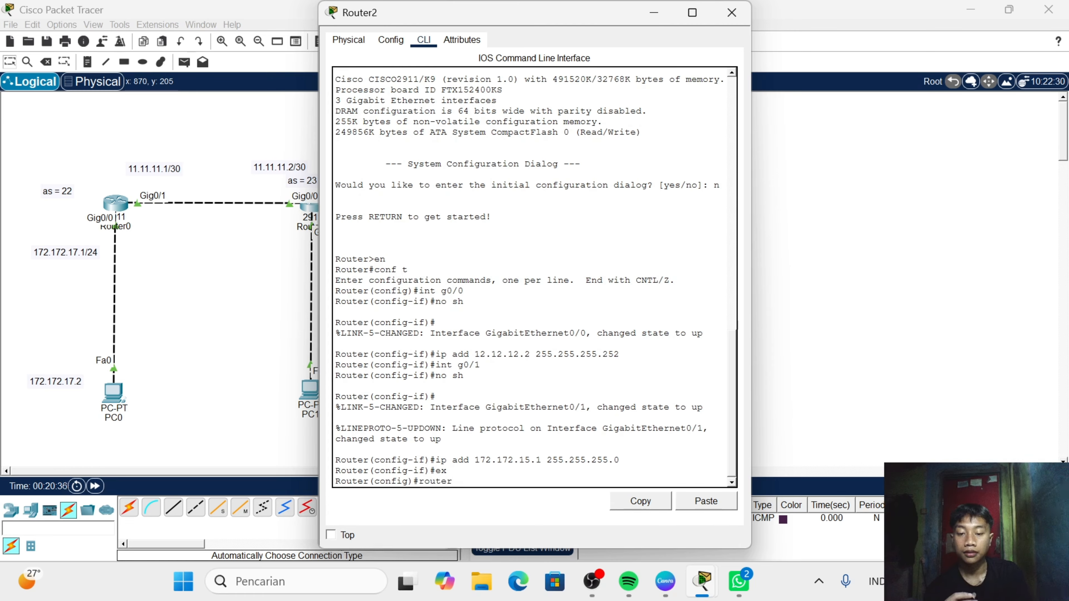
text(bgp)
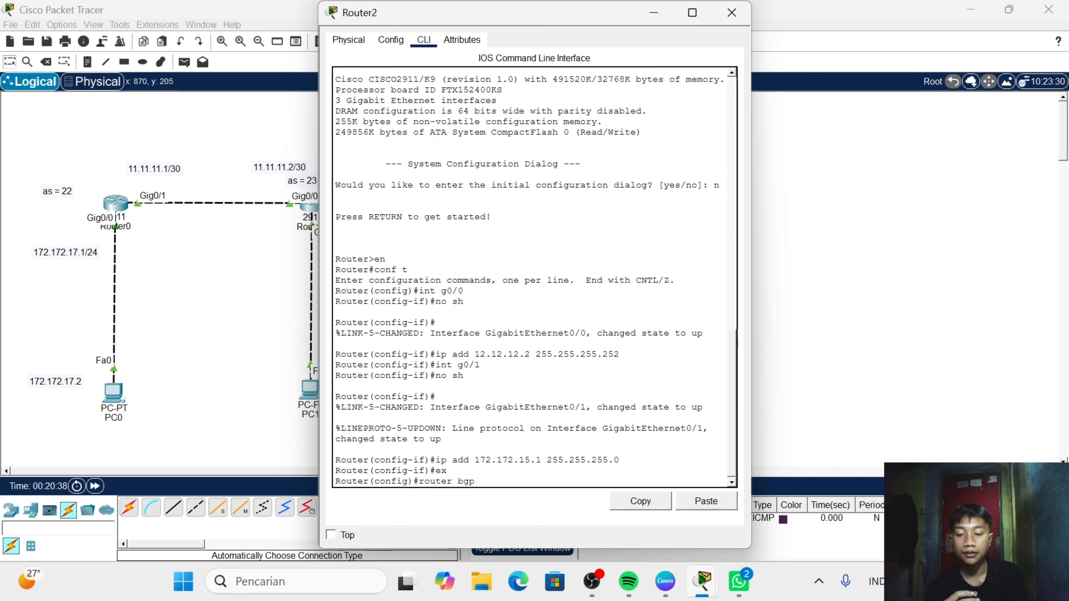
text( 24)
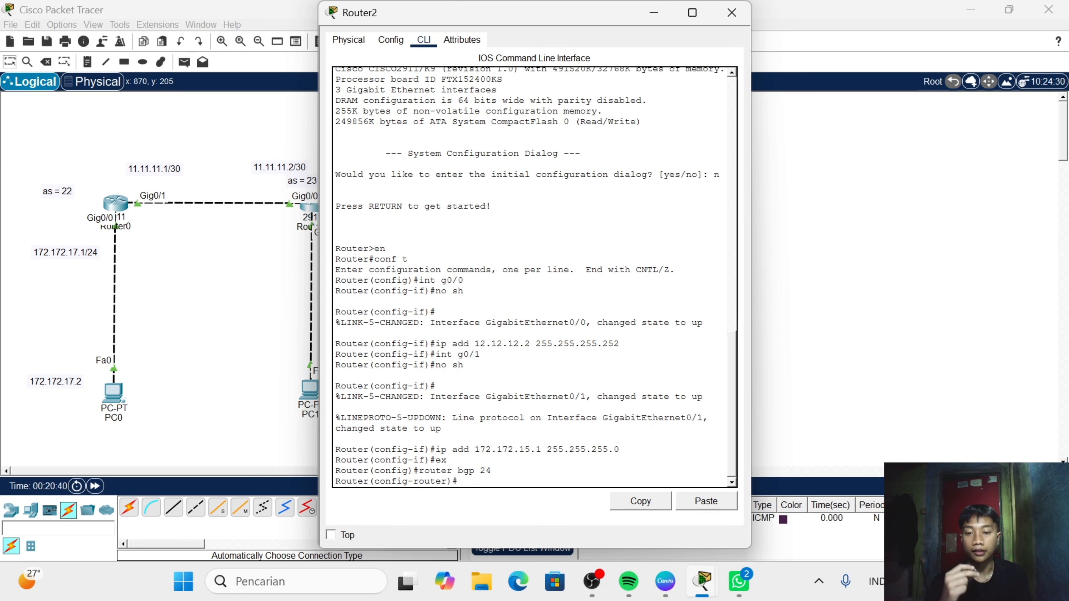
key(Return)
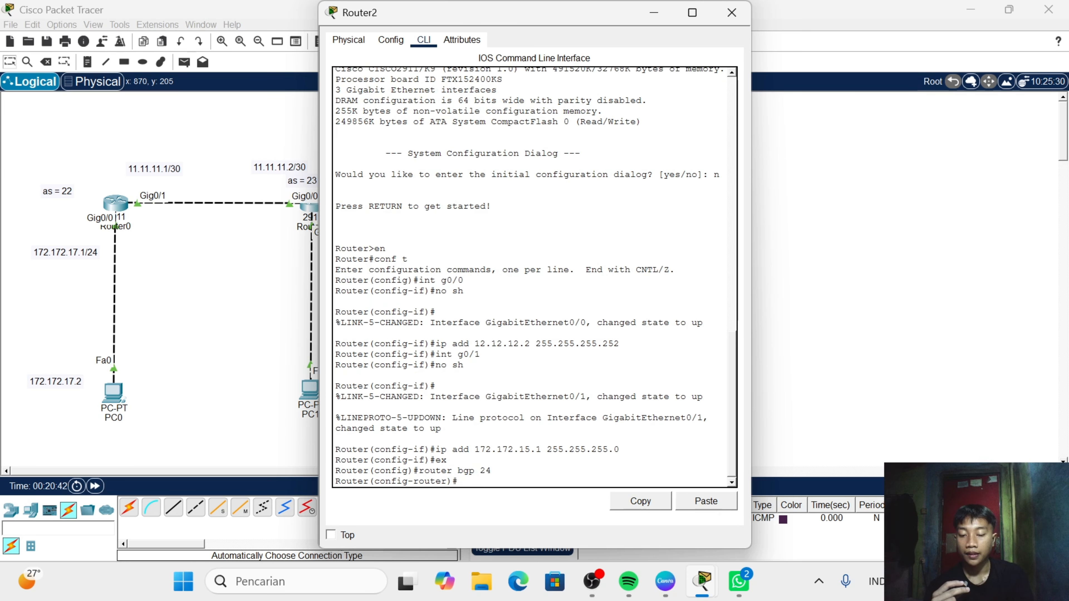
- Declare 12.12.12.1 as Router2's BGP neighbor with remote-as 23
text(neg)
key(Tab)
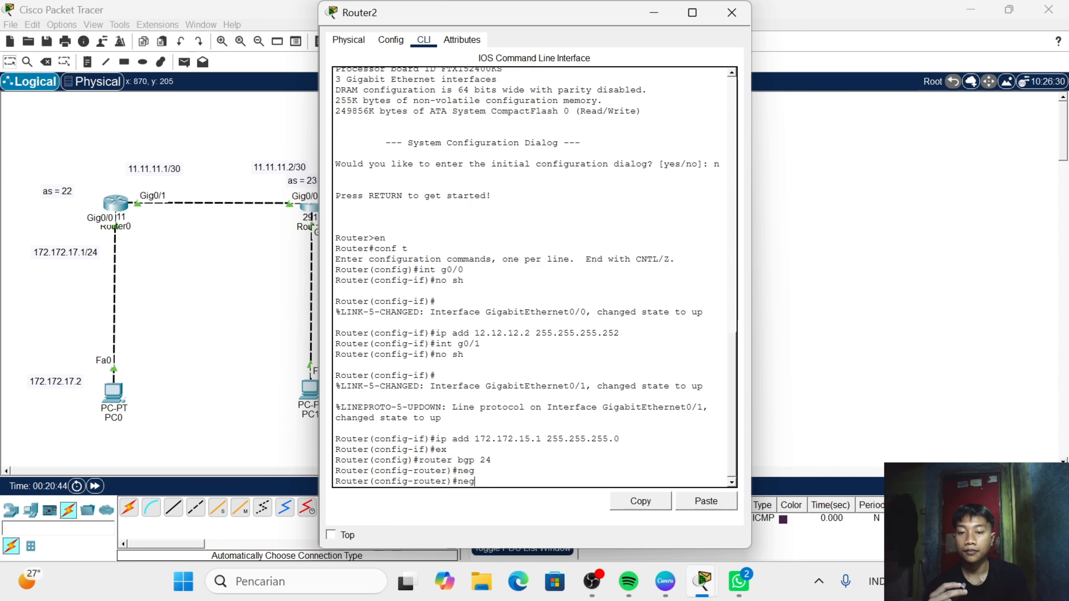
key(BackSpace)
key(BackSpace)
text(e)
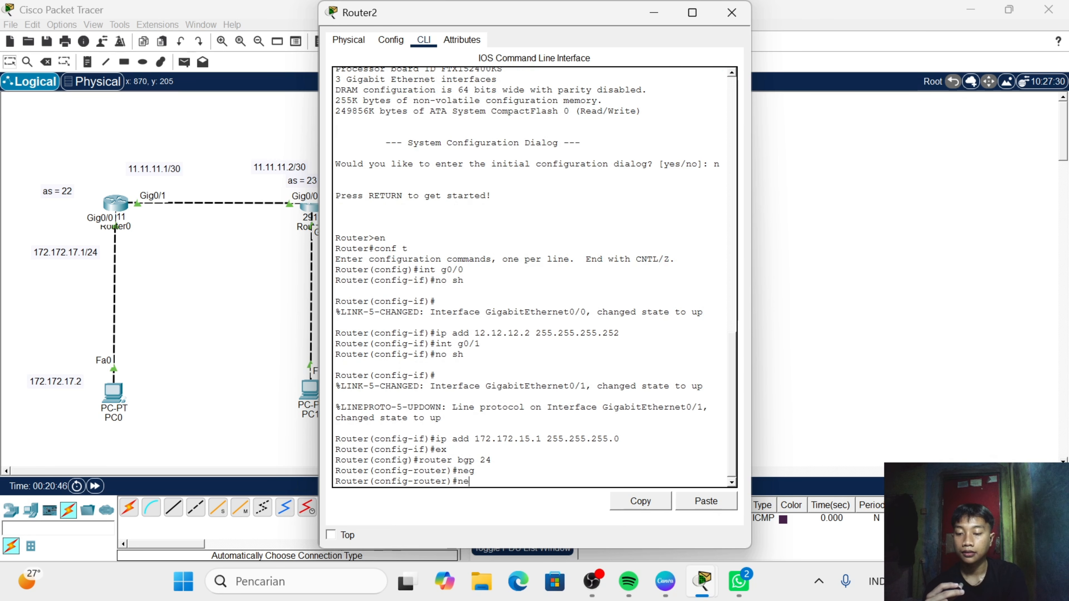
text(i)
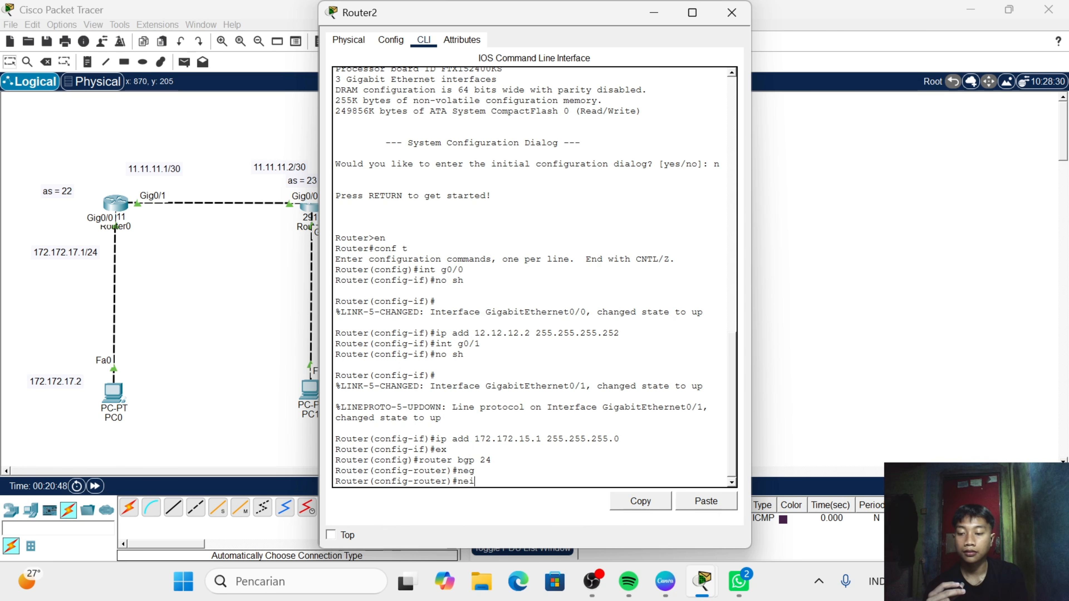
key(Tab)
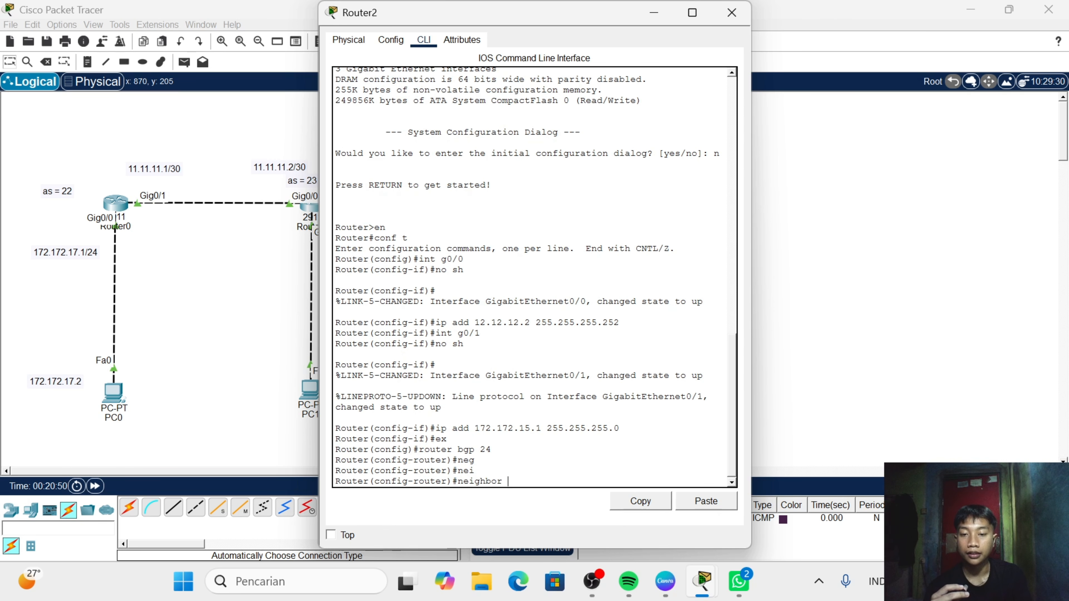
text(12)
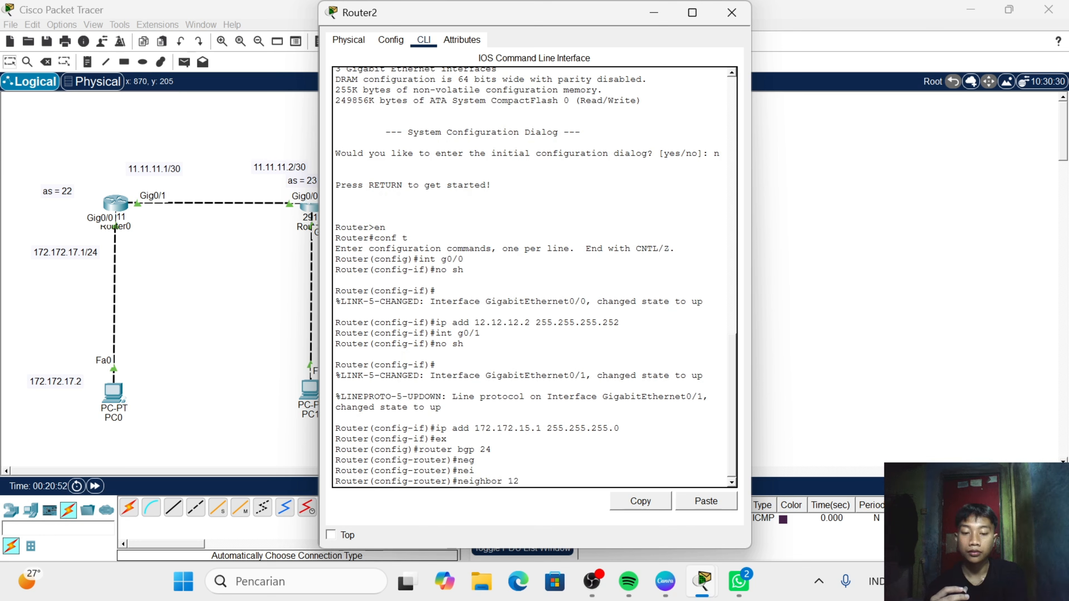
text(.12.1)
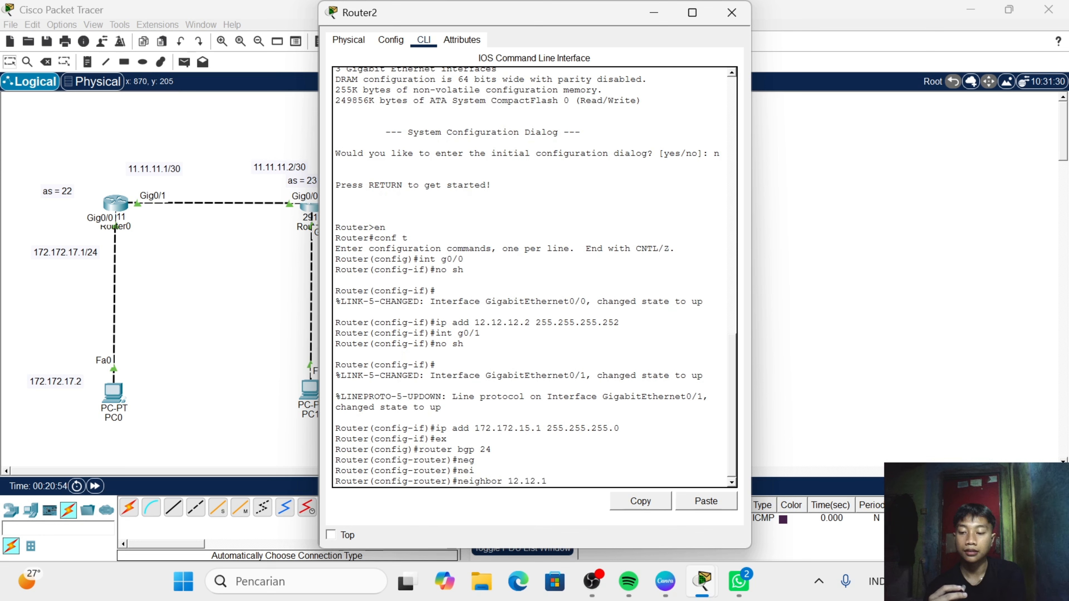
text(2.)
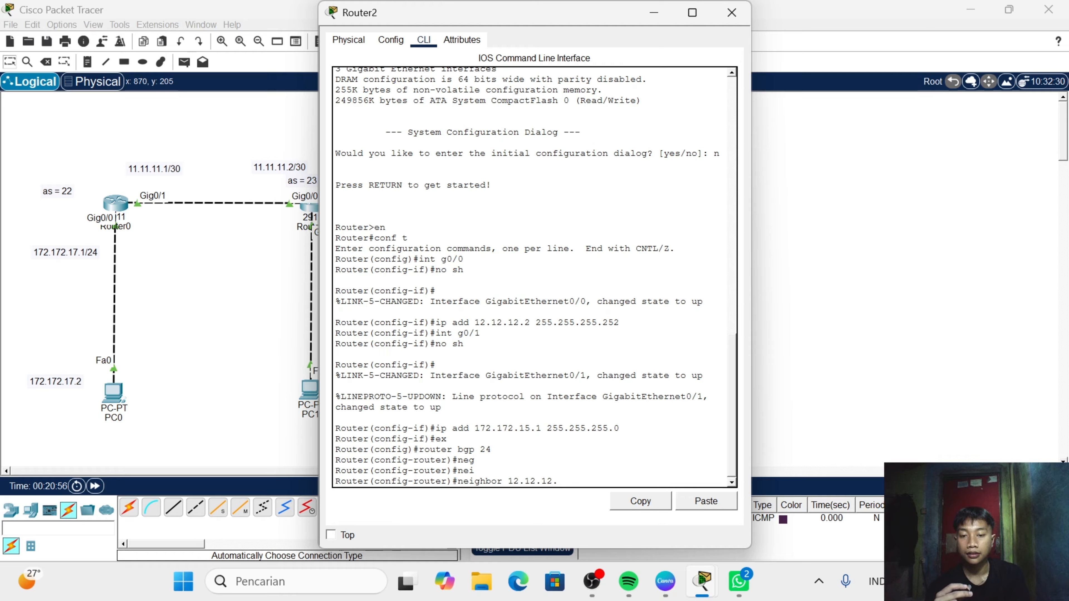
text(1)
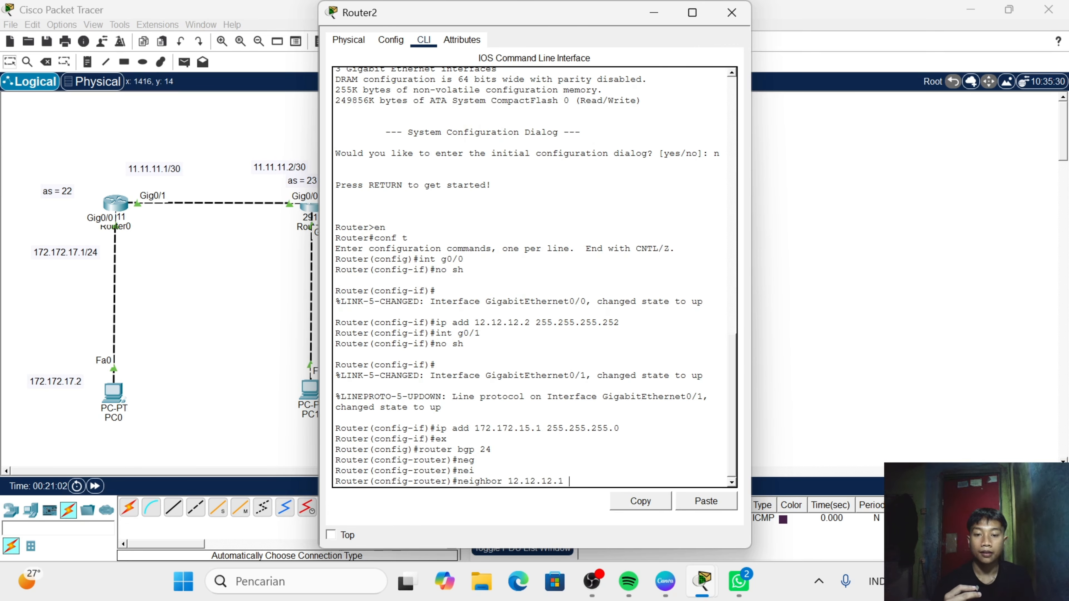
text(re)
key(Tab)
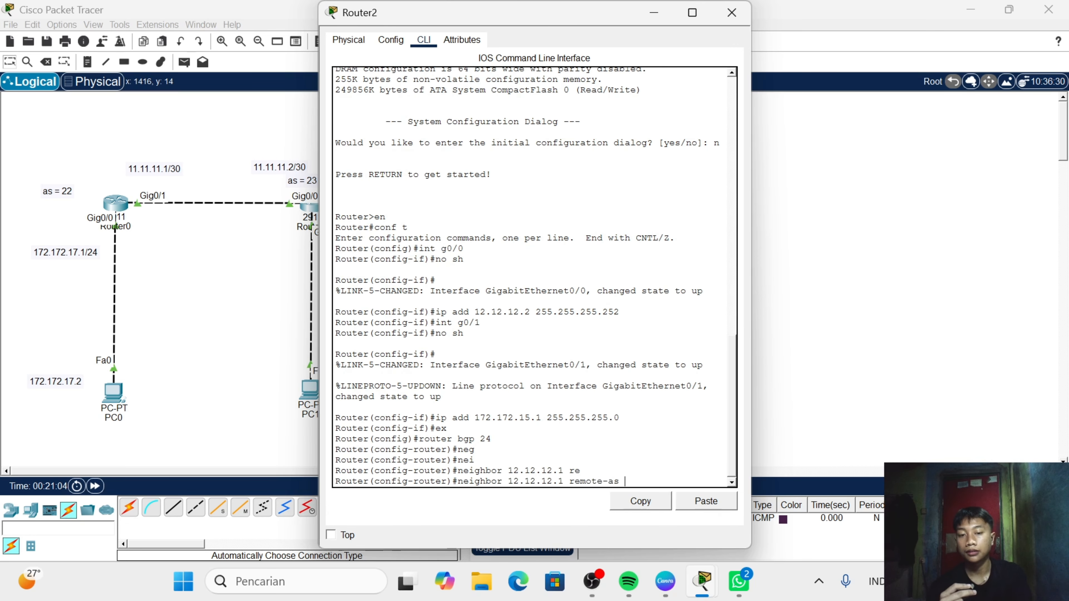
text(23)
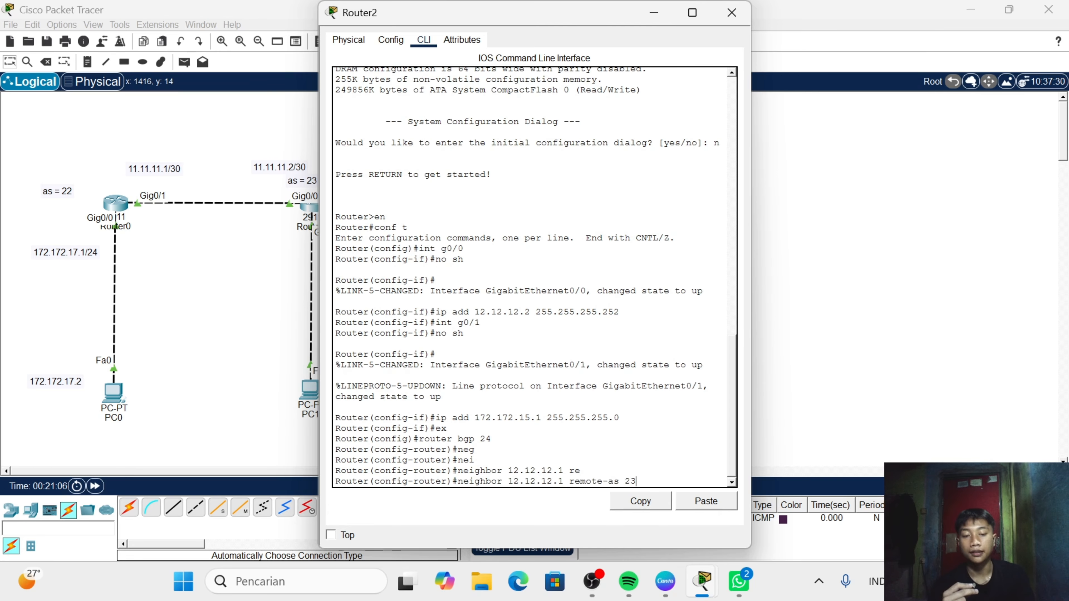
key(Return)
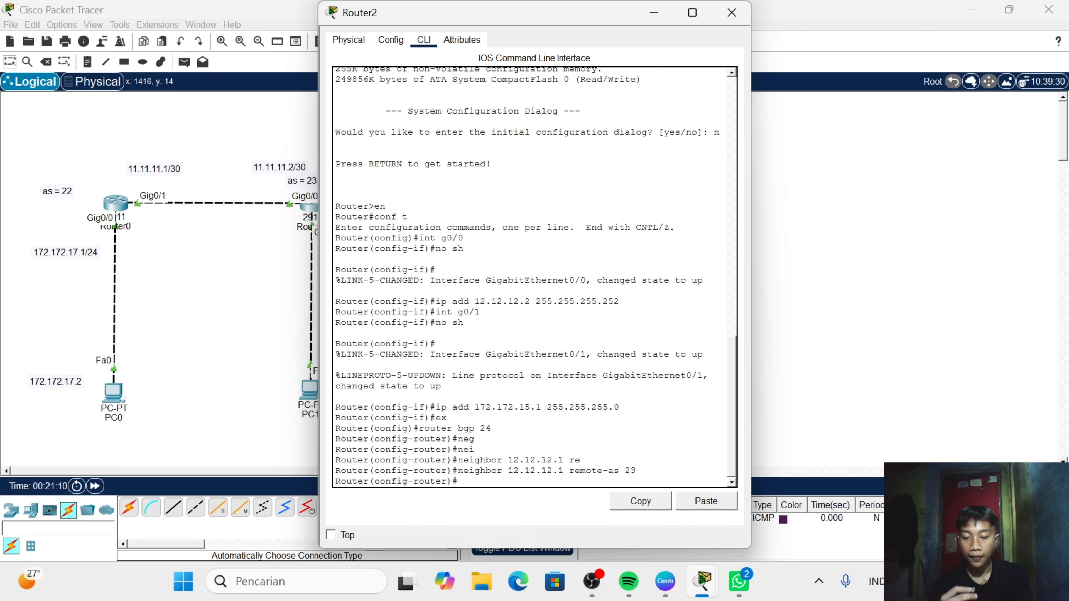
- Advertise network 12.12.12.0 with mask 255.255.255.252 in Router2's BGP configuration
text(netw)
key(BackSpace)
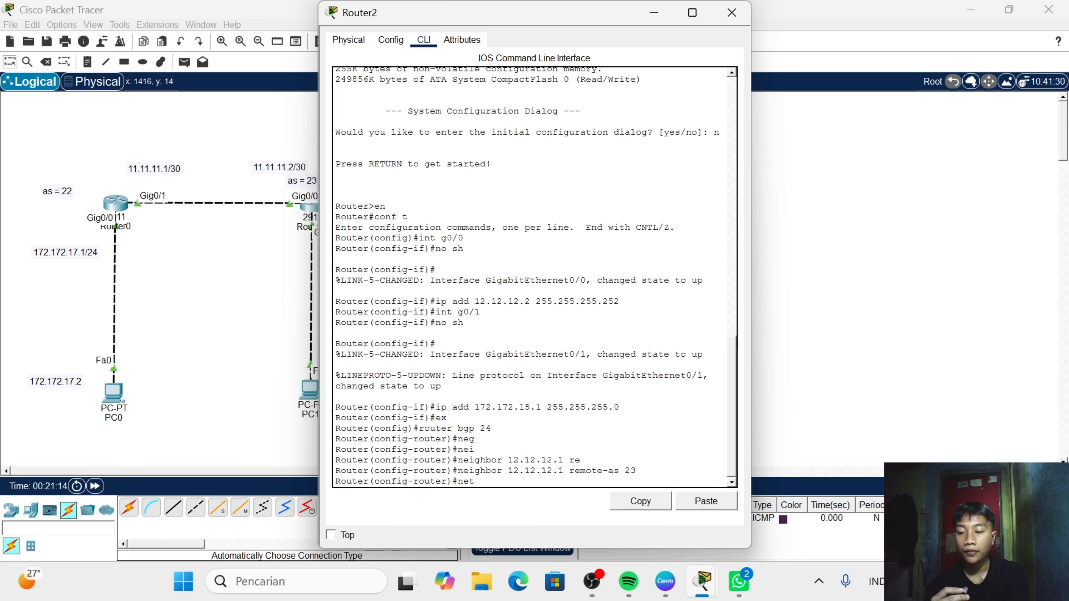
text(12.12)
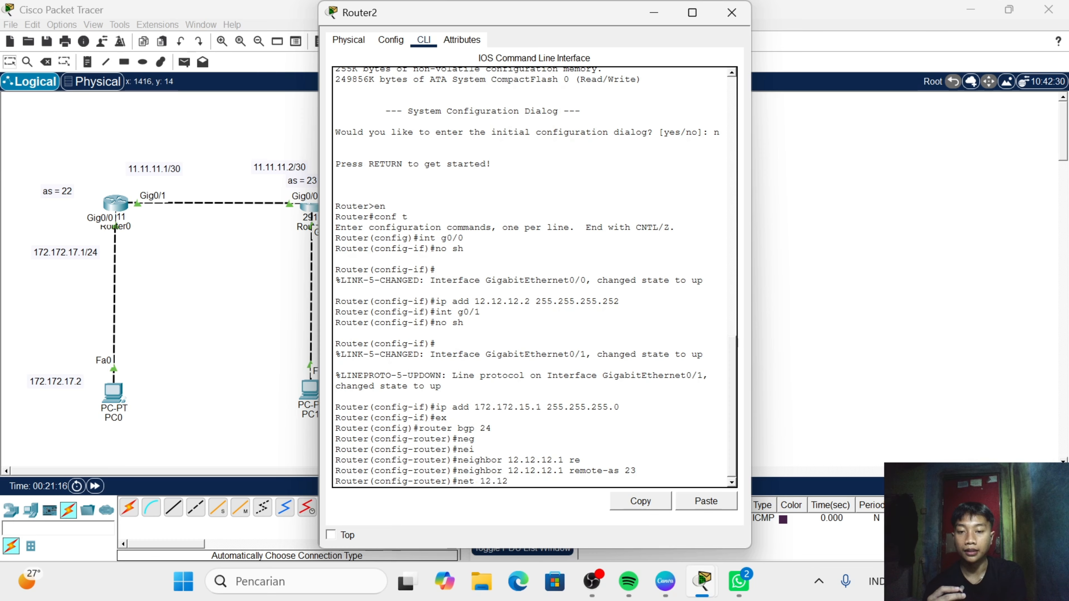
text(.12.0 )
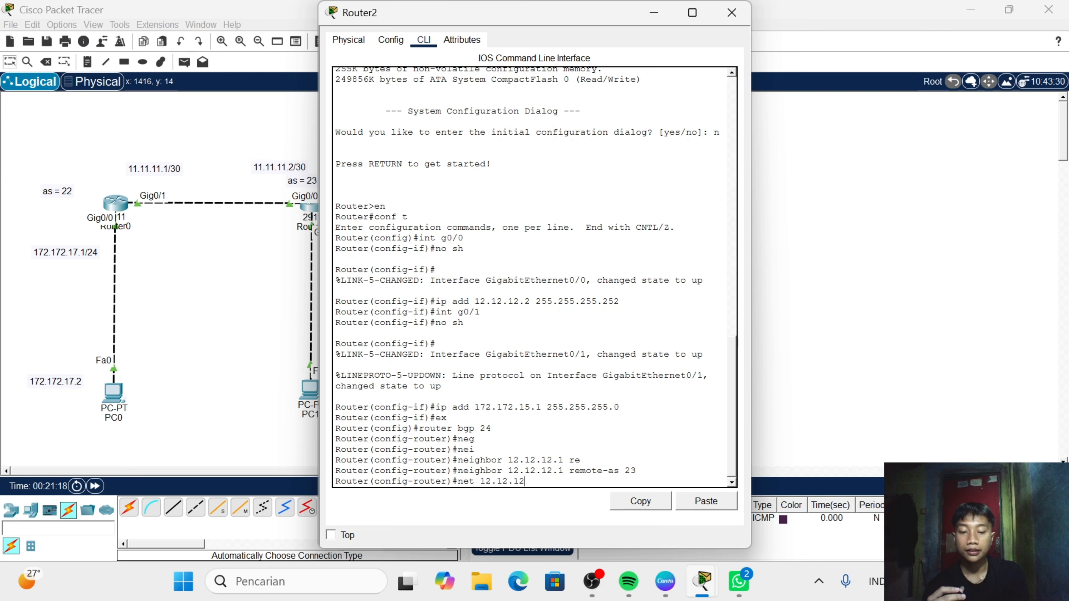
text(mas)
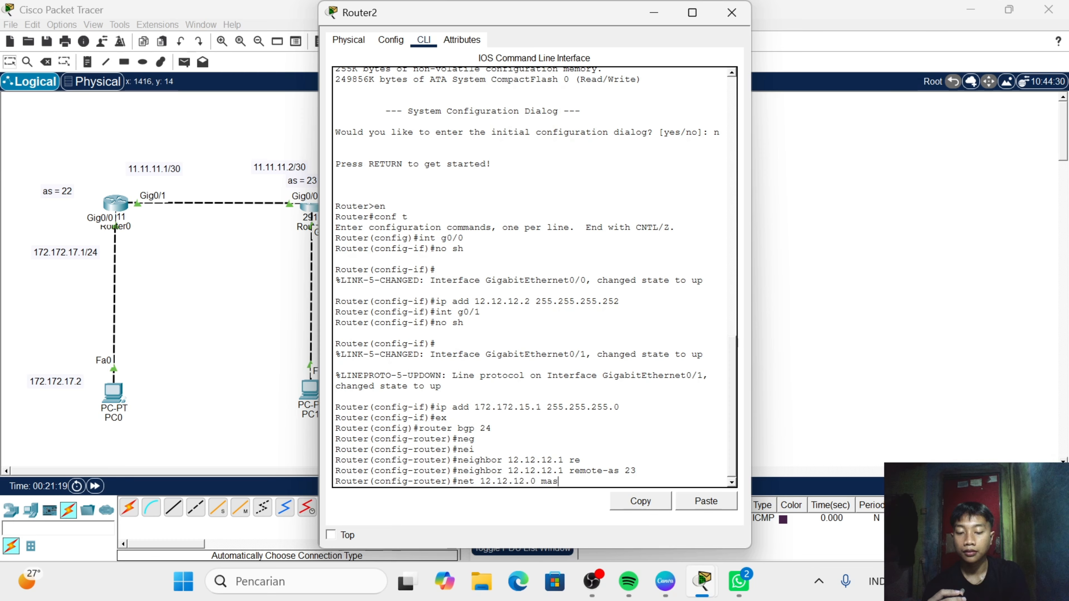
text(k 255.)
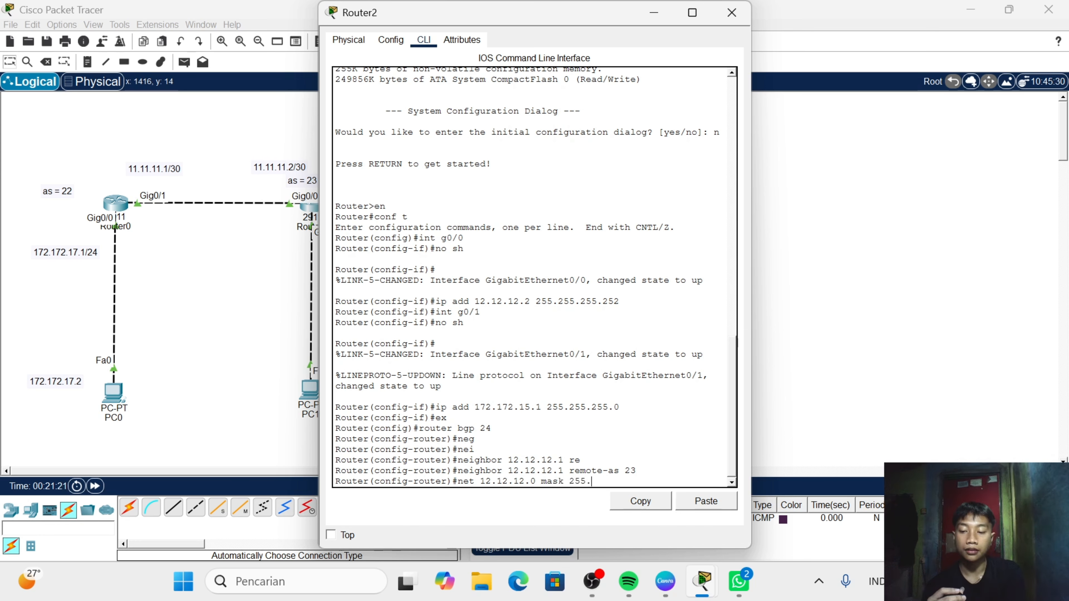
text(255.255.)
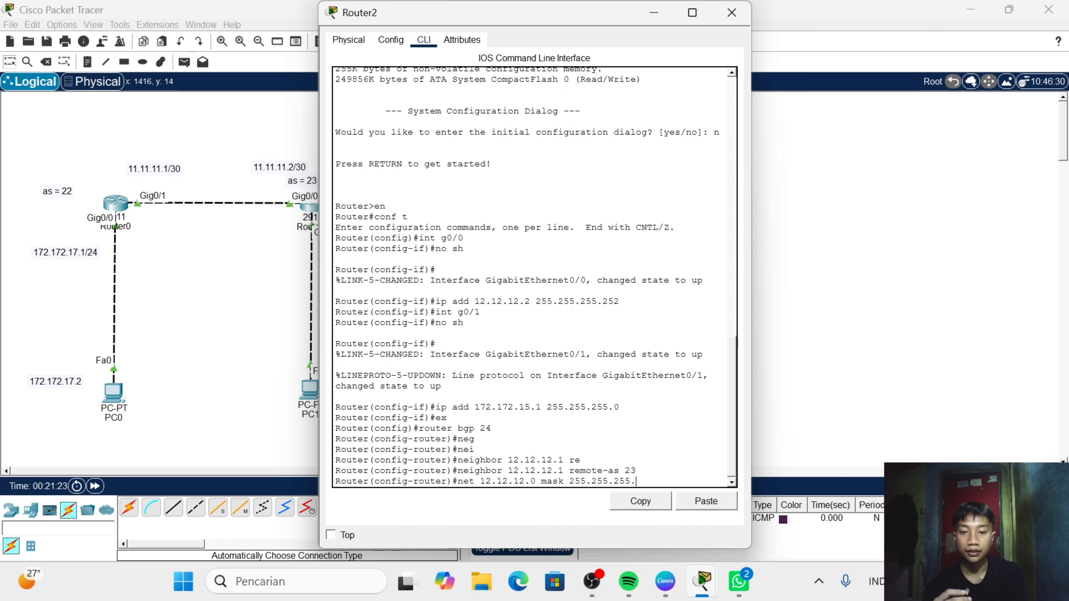
text(252)
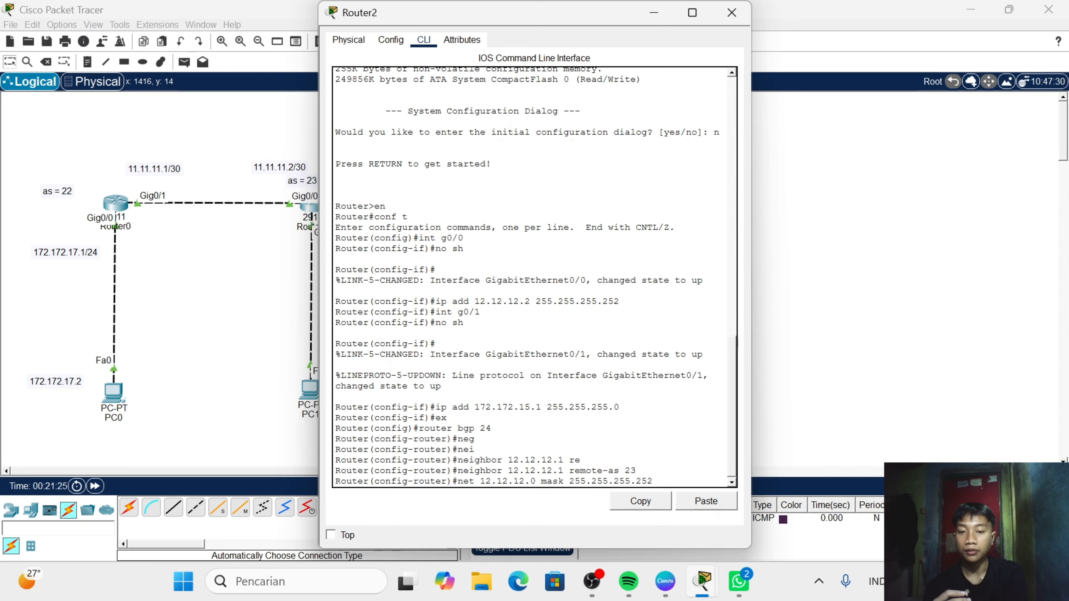
key(Return)
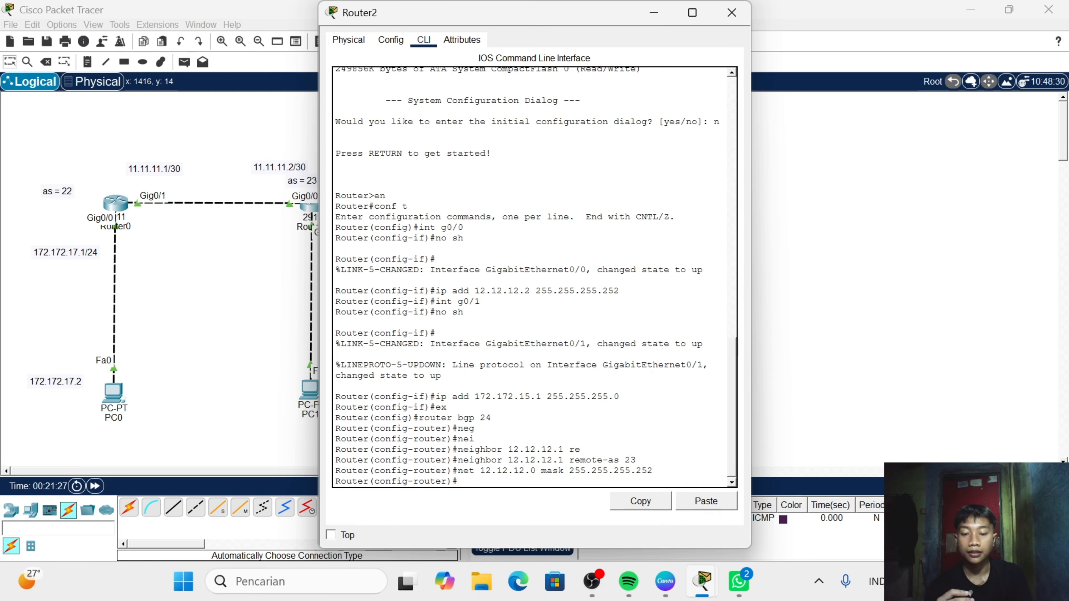
- Advertise network 172.172.15.0 with mask 255.255.255.0 in Router2's BGP configuration and close the router's window
text(net)
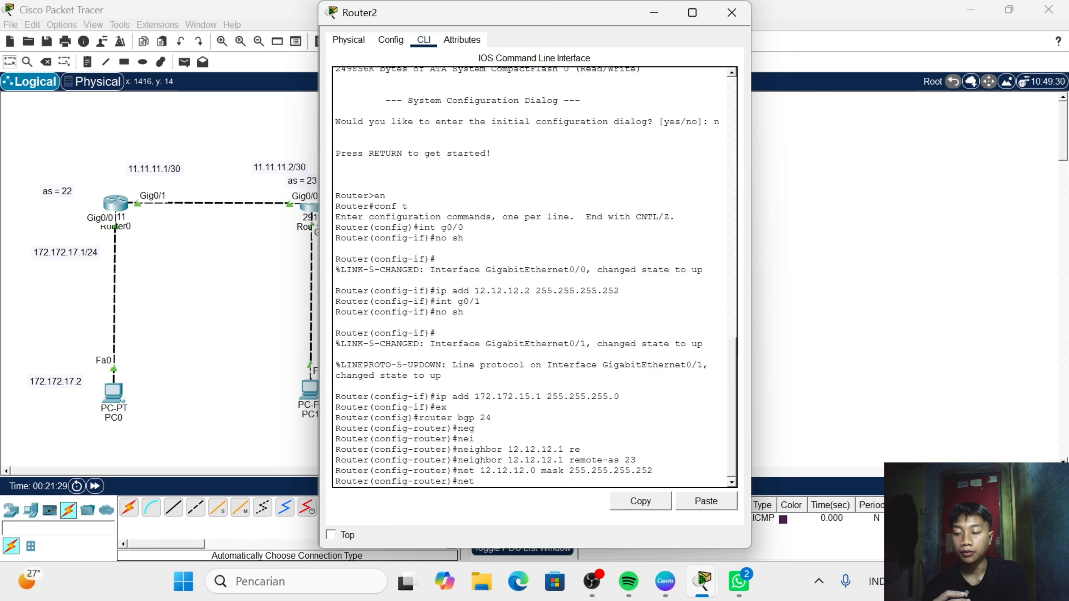
text( 172.)
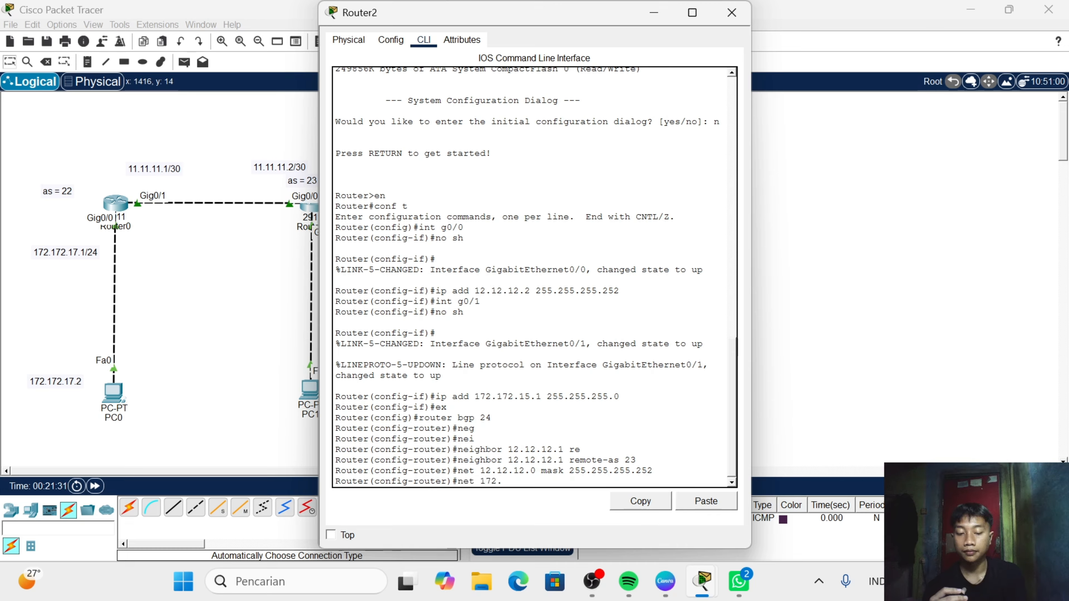
text(172.15.)
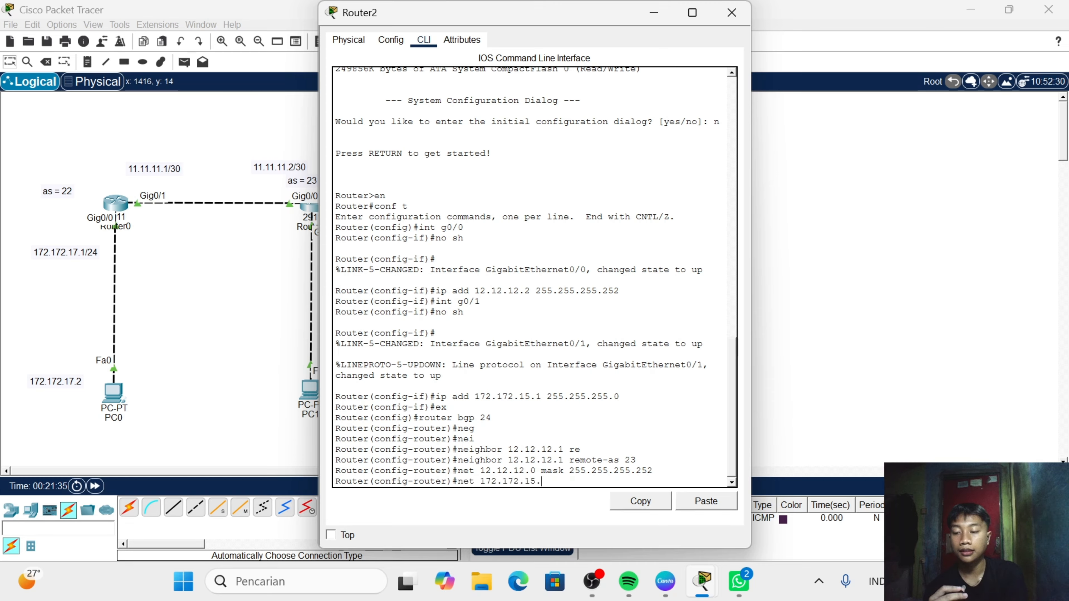
text(9)
text(0 mss)
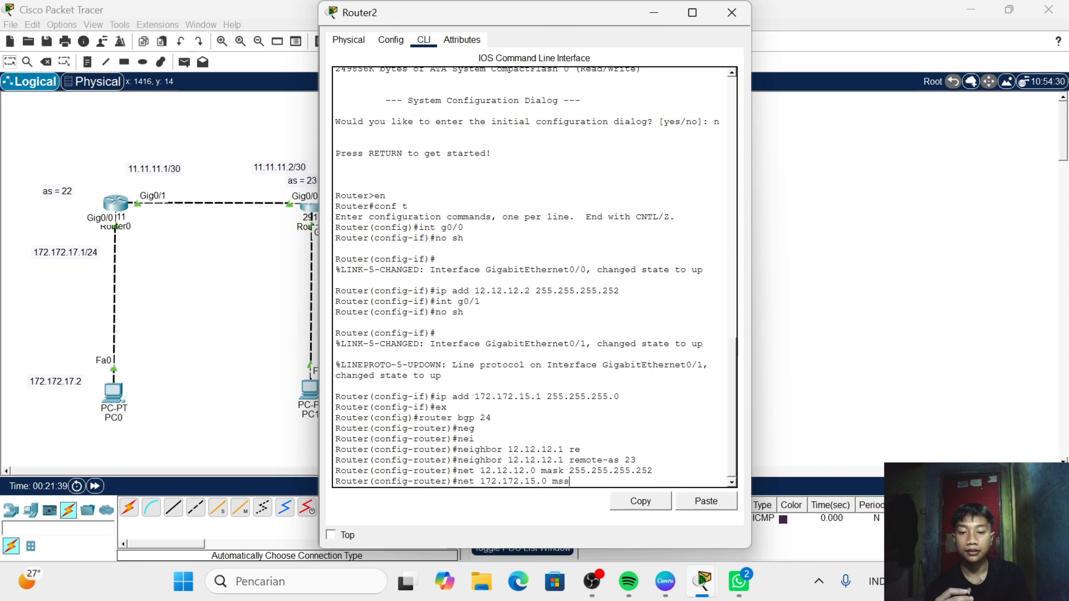
key(BackSpace)
key(BackSpace)
text(ask )
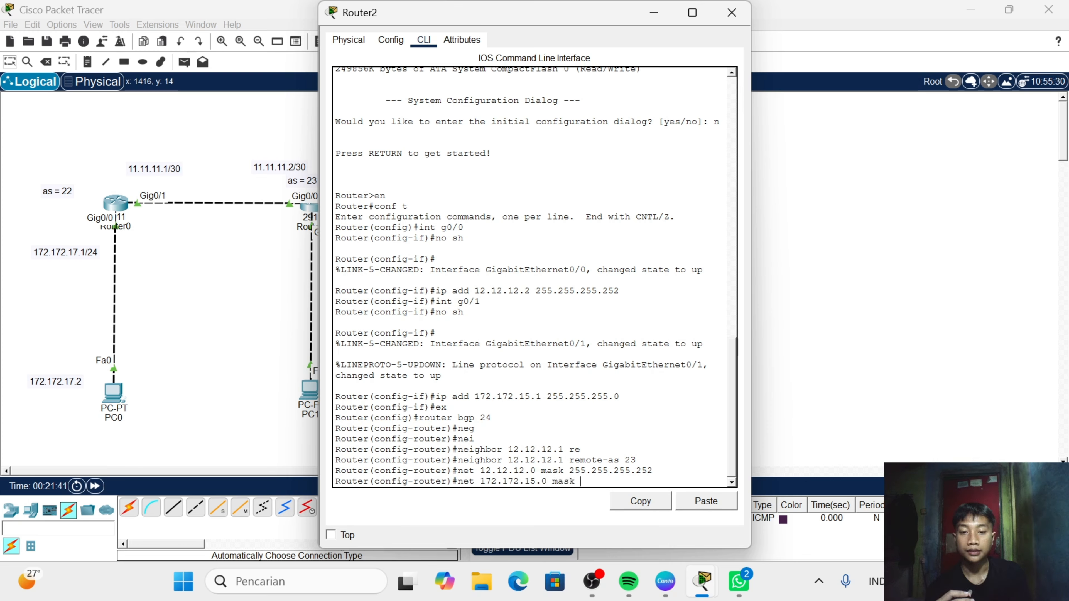
text(255.)
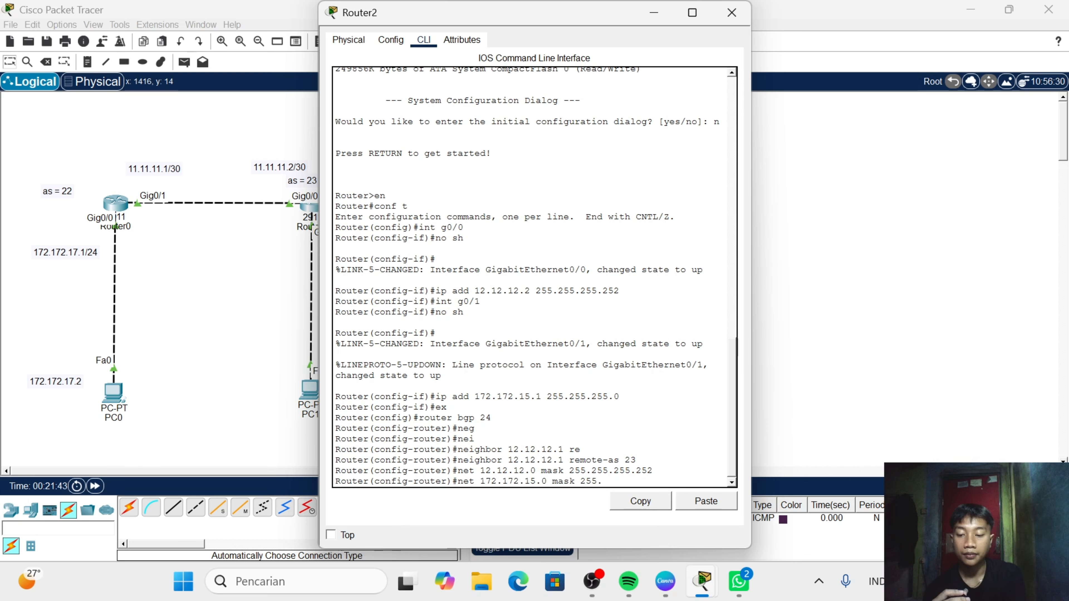
text(255.255.0)
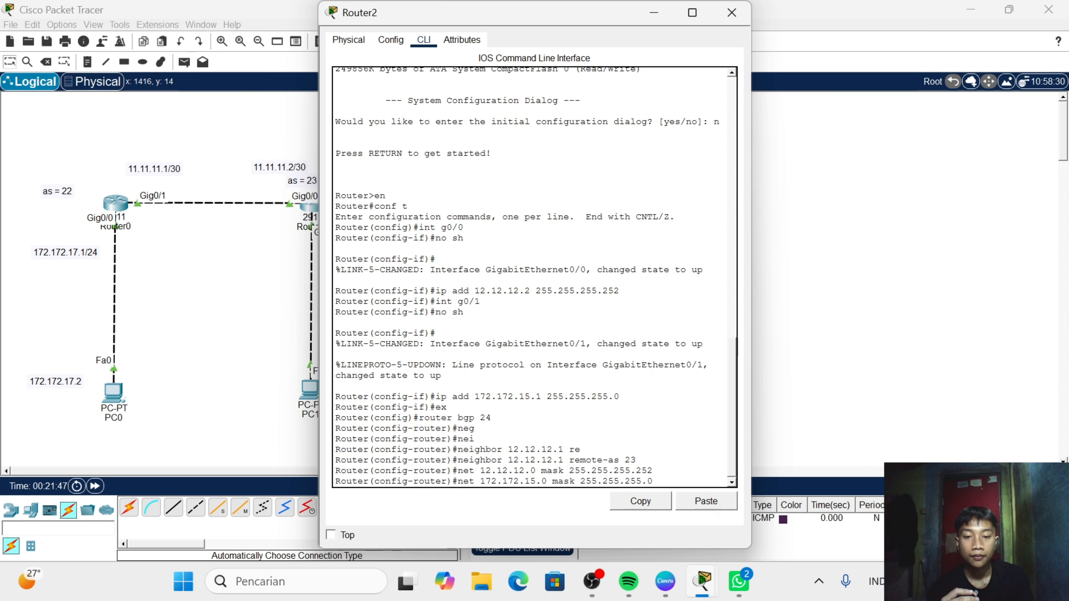
key(Return)
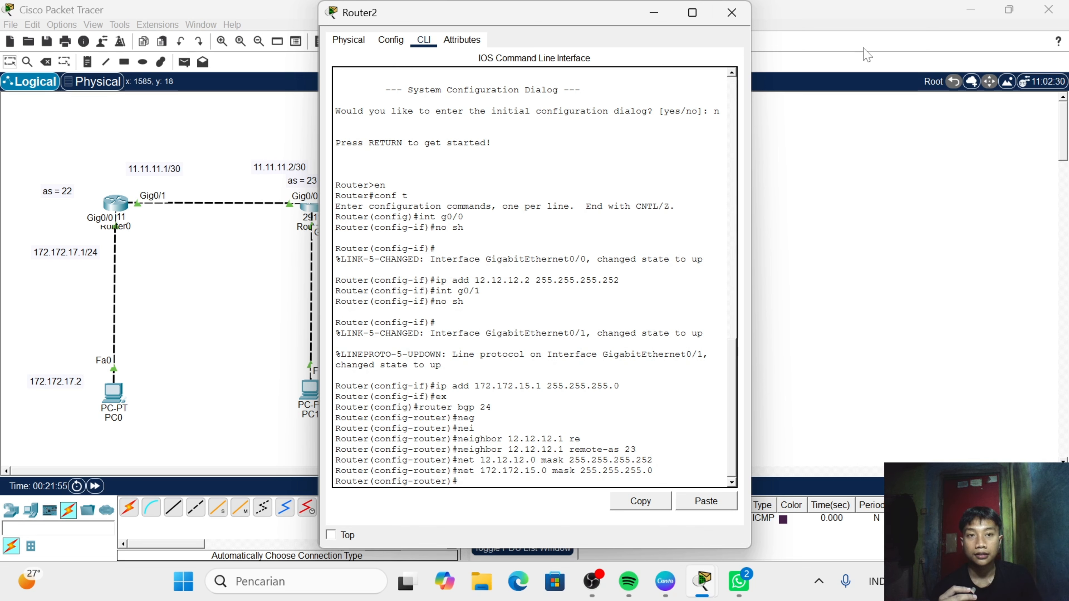
click(732, 13)
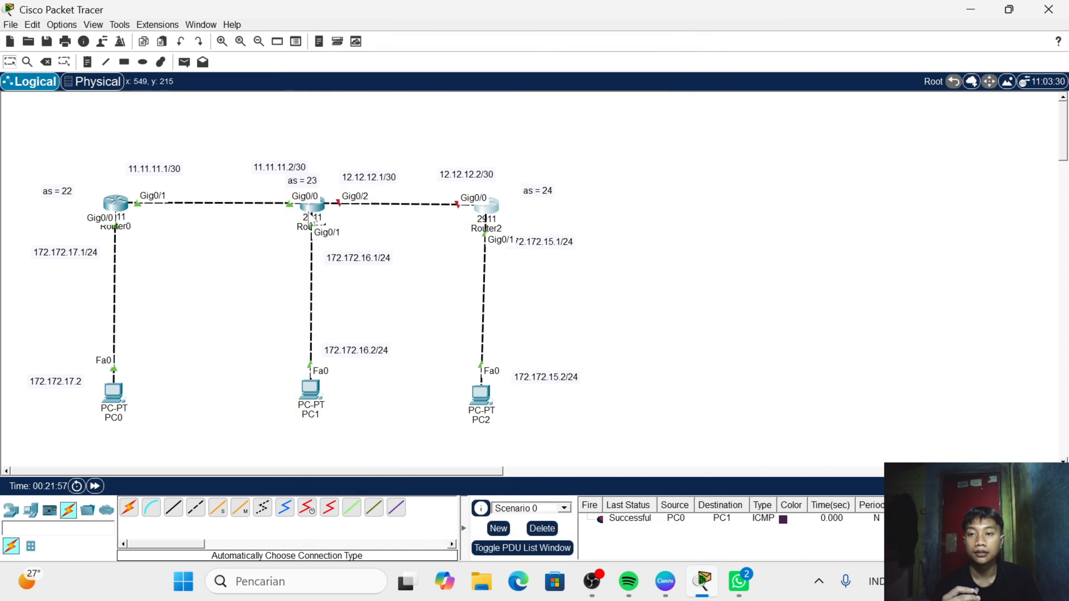
- Display Router2's IP routing table from its BGP configuration mode, then close the router's window
click(487, 206)
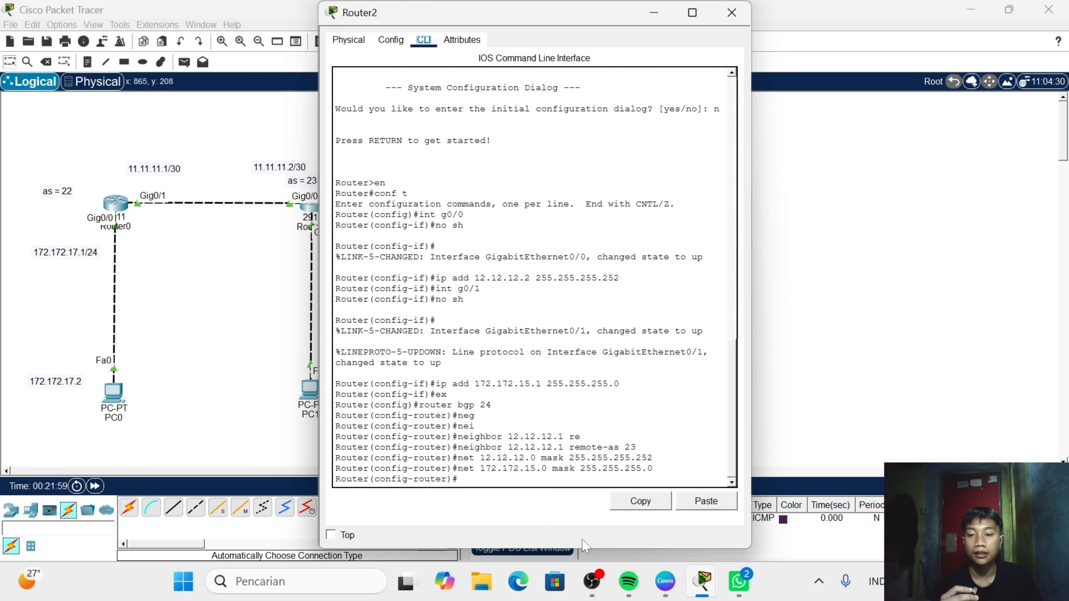
click(475, 478)
text(do)
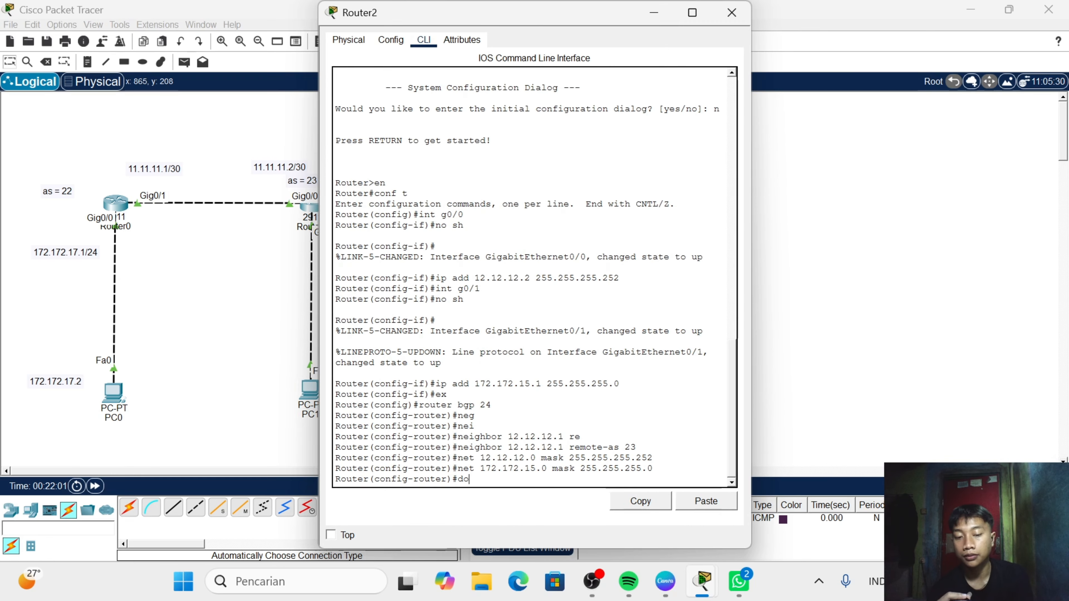
text( sho)
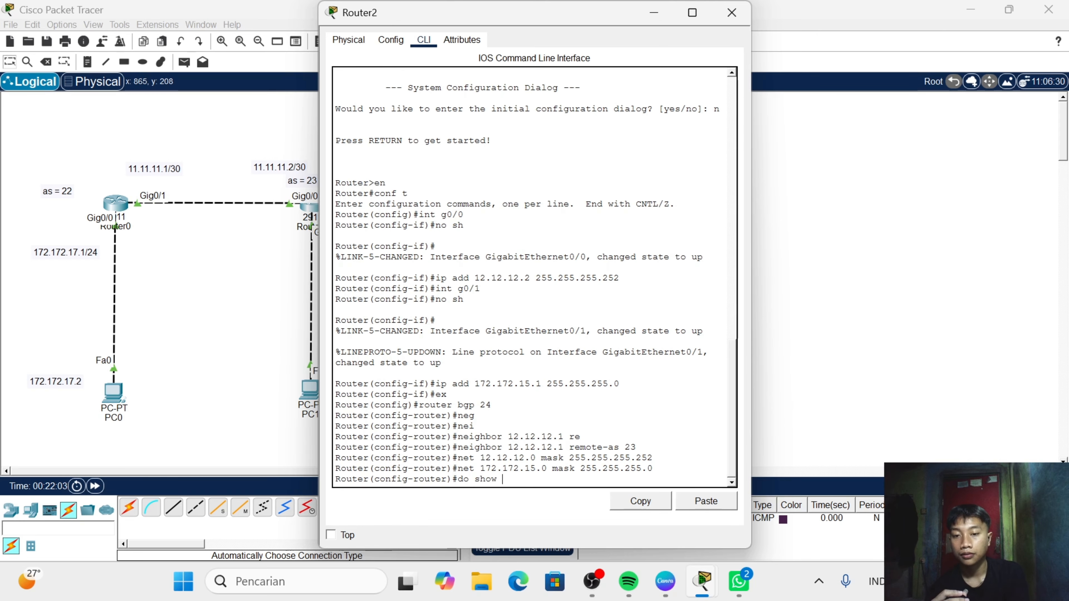
text(w ip)
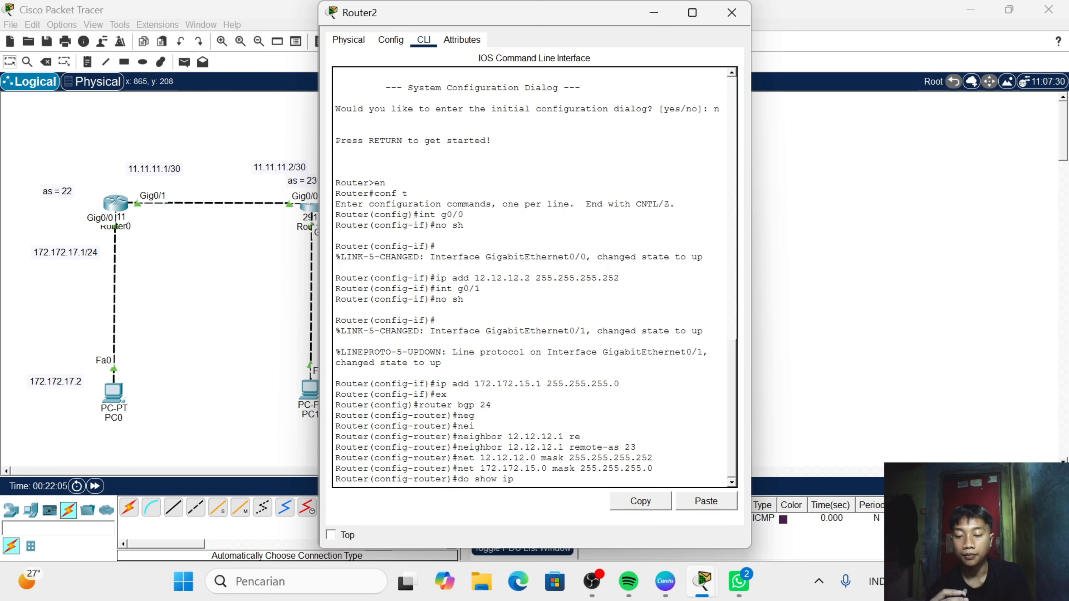
text( rou)
key(Return)
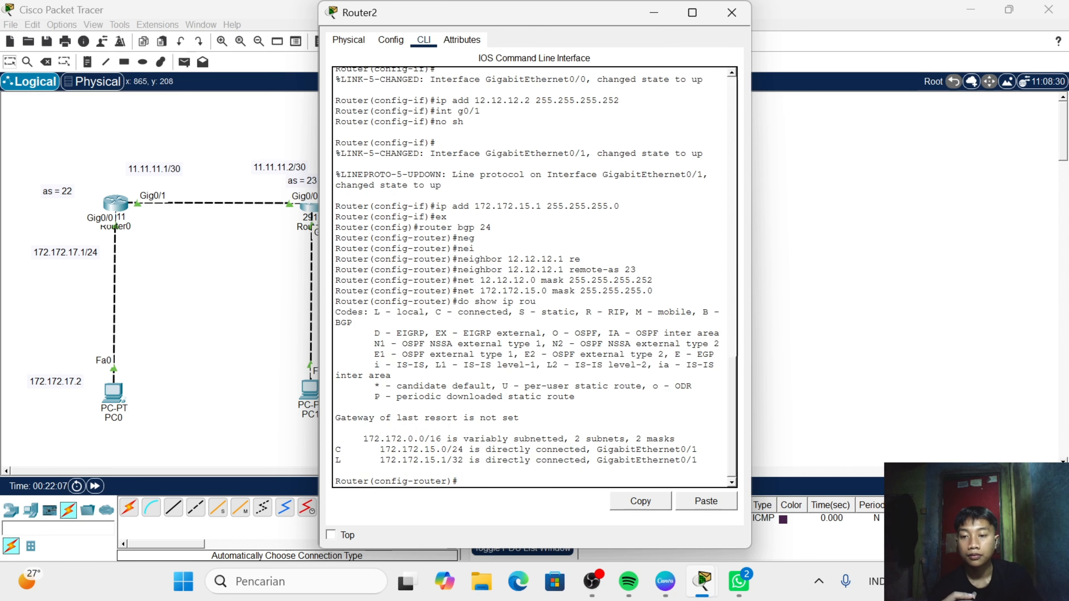
key(Return)
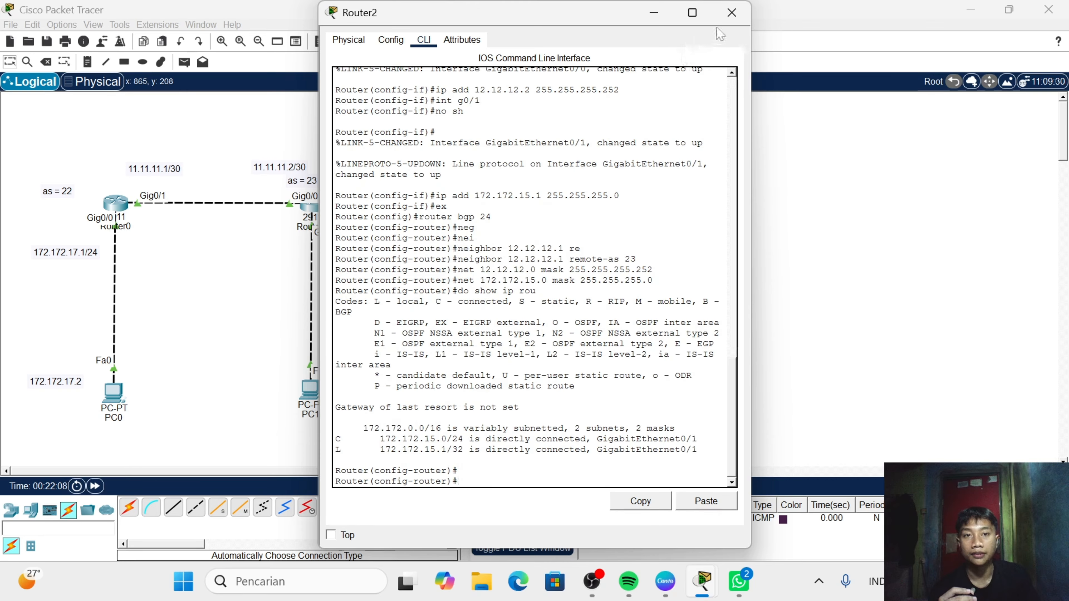
click(731, 12)
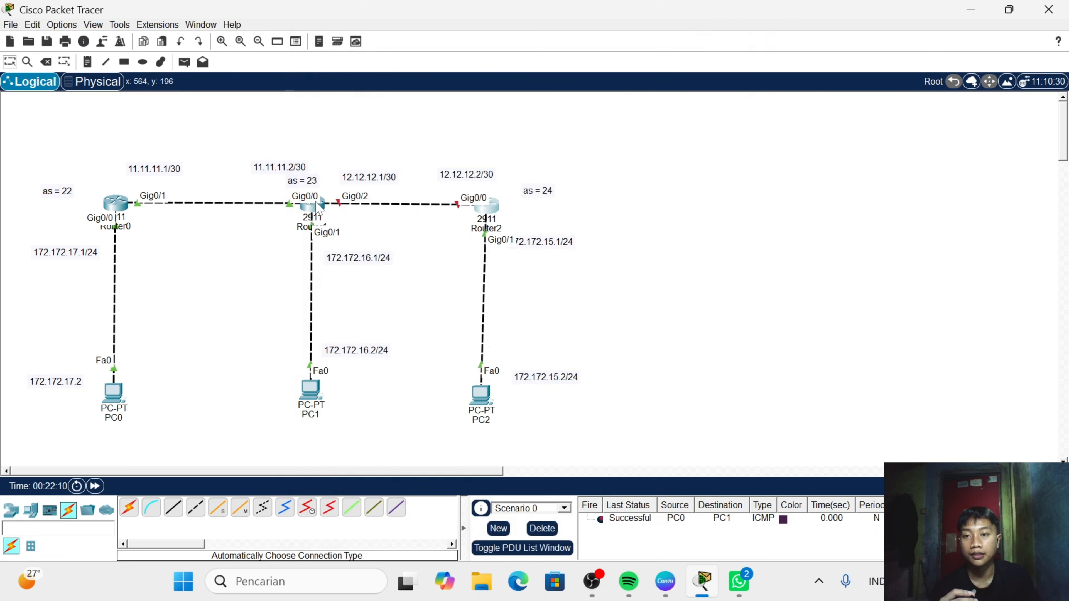
- Enable interface GigabitEthernet0/2 on Router1 with no shutdown
click(315, 206)
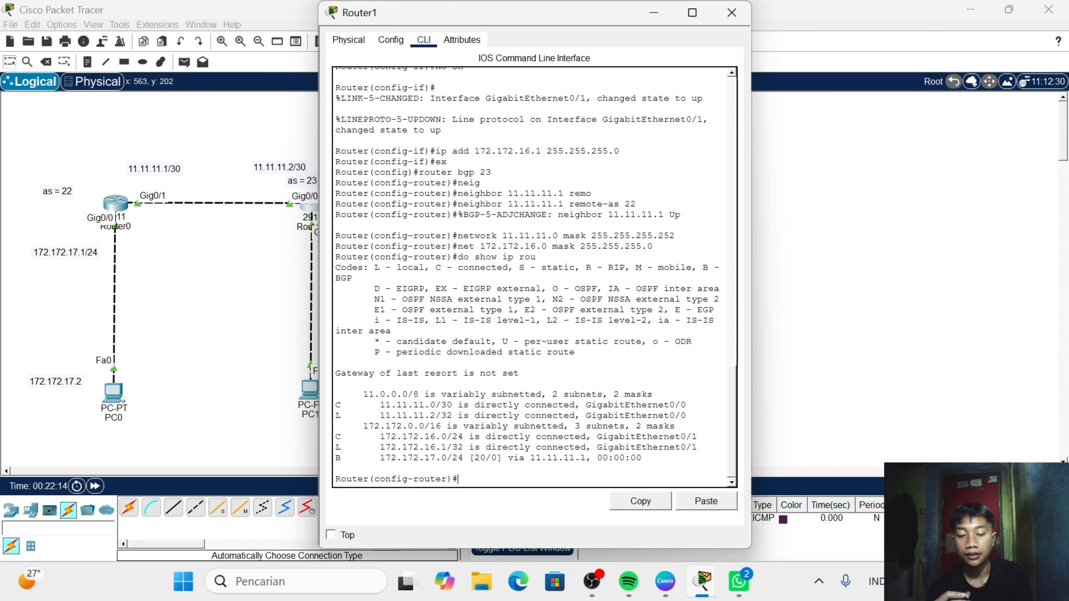
text(int )
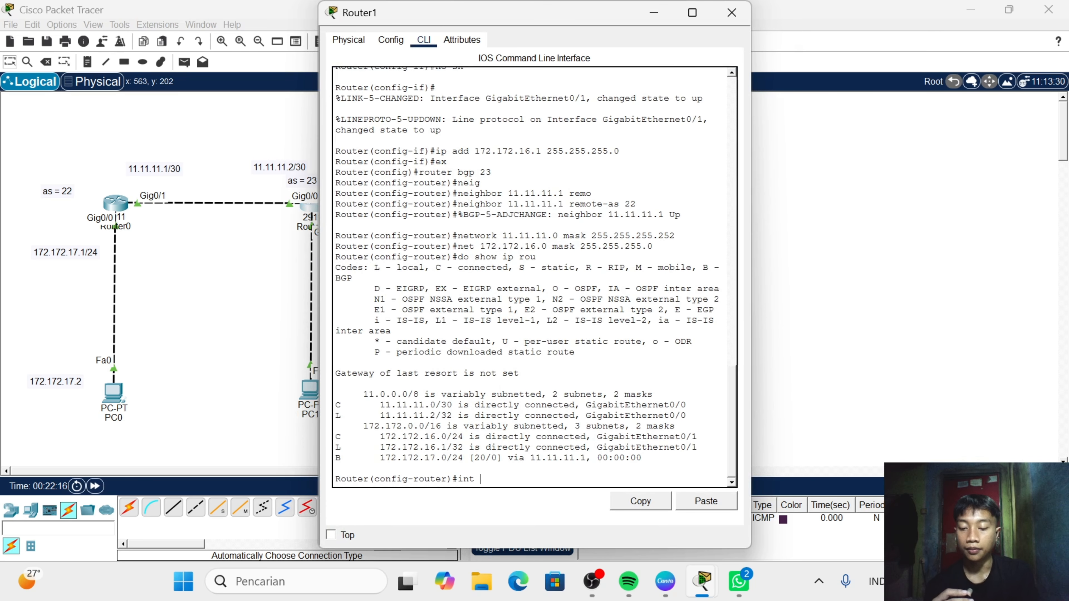
text(g0/2)
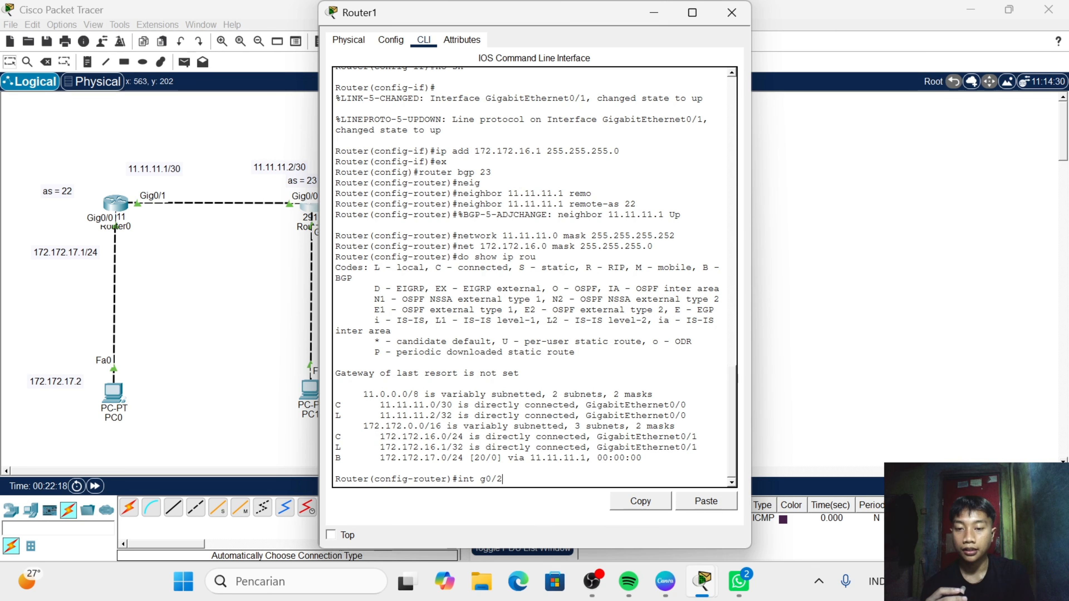
key(Return)
text(nfig-if)#no )
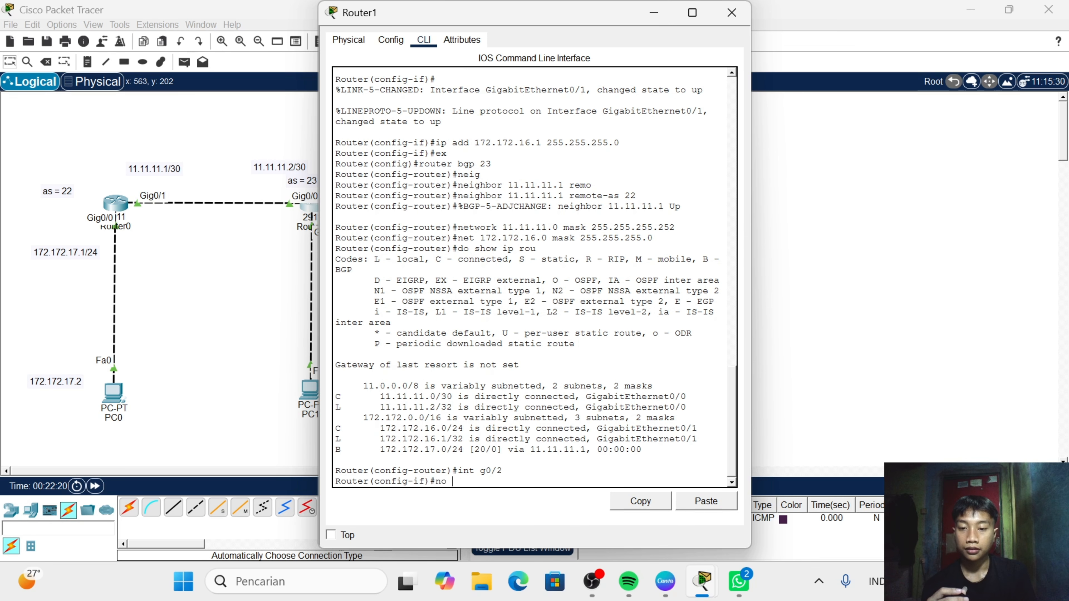
text(sh)
key(Return)
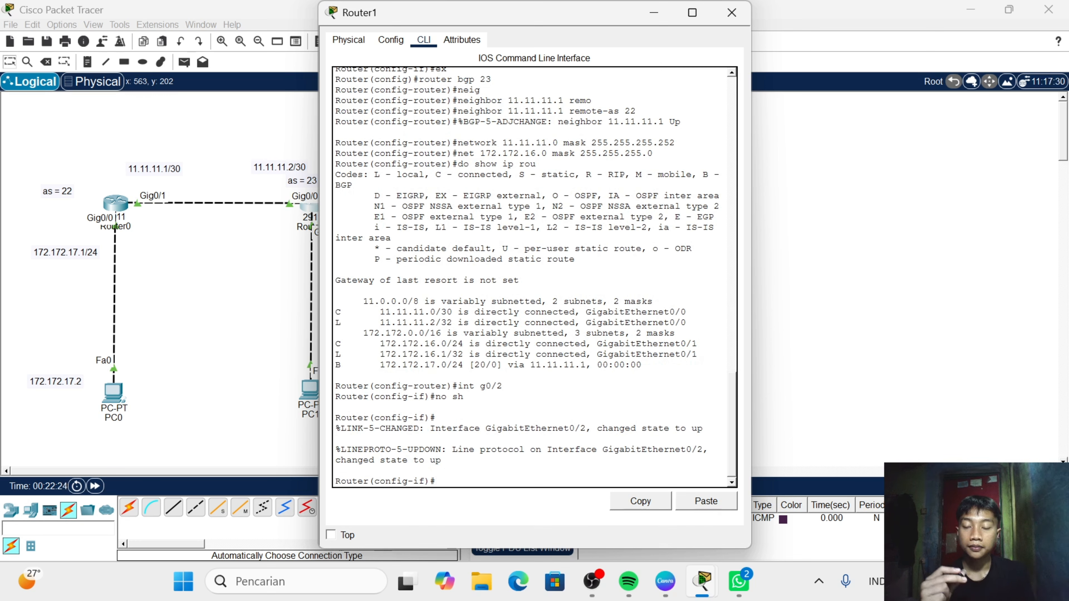
- Assign IP address 12.12.12.1 with mask 255.255.255.252 to Router1's GigabitEthernet0/2 and exit interface configuration
text(ip add )
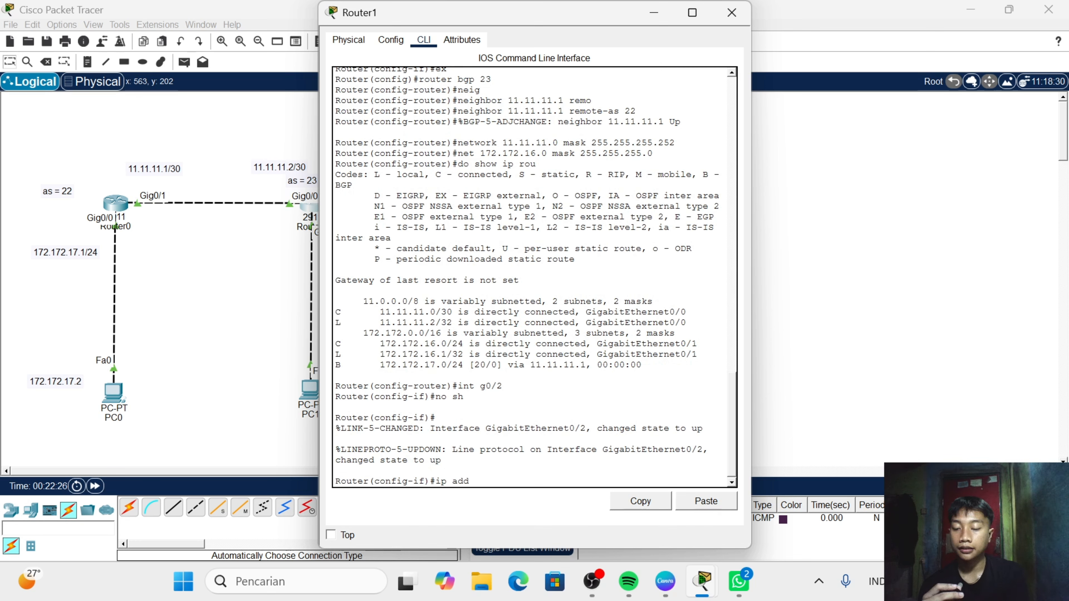
text(12.1)
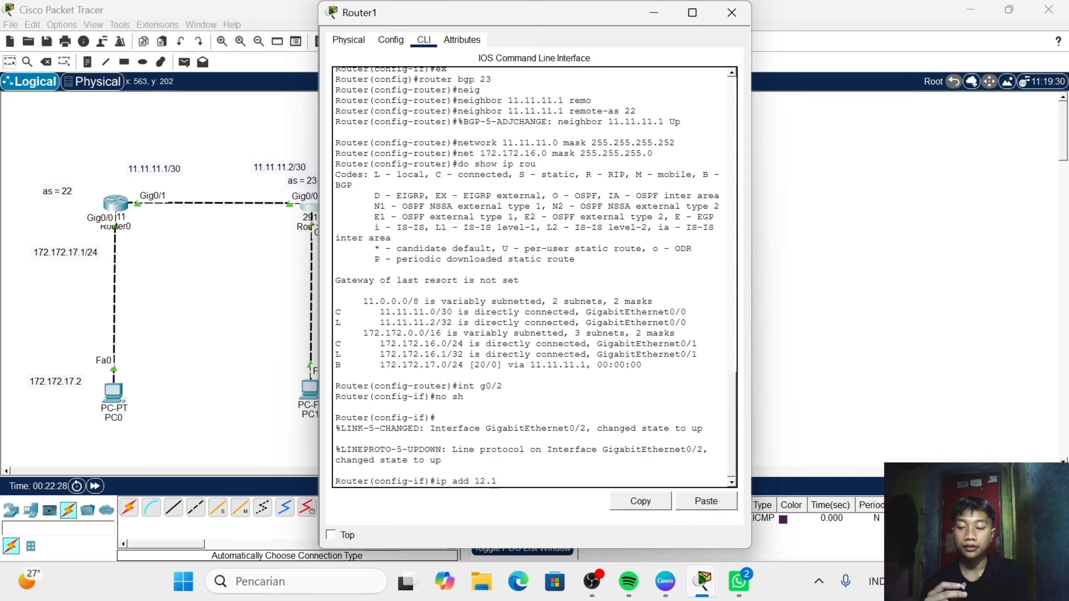
text(2.12.)
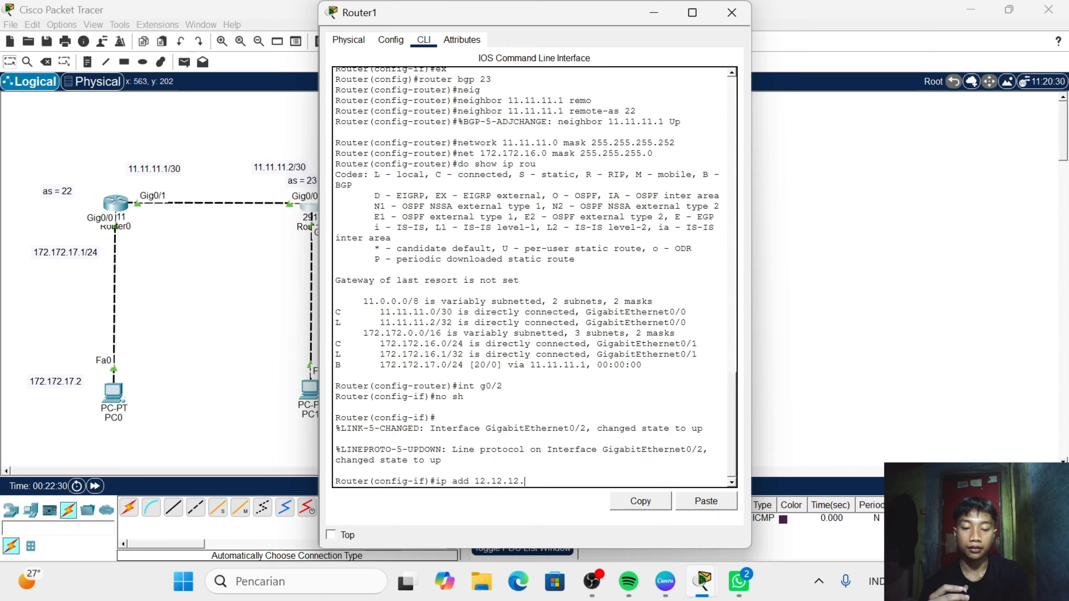
text(1 )
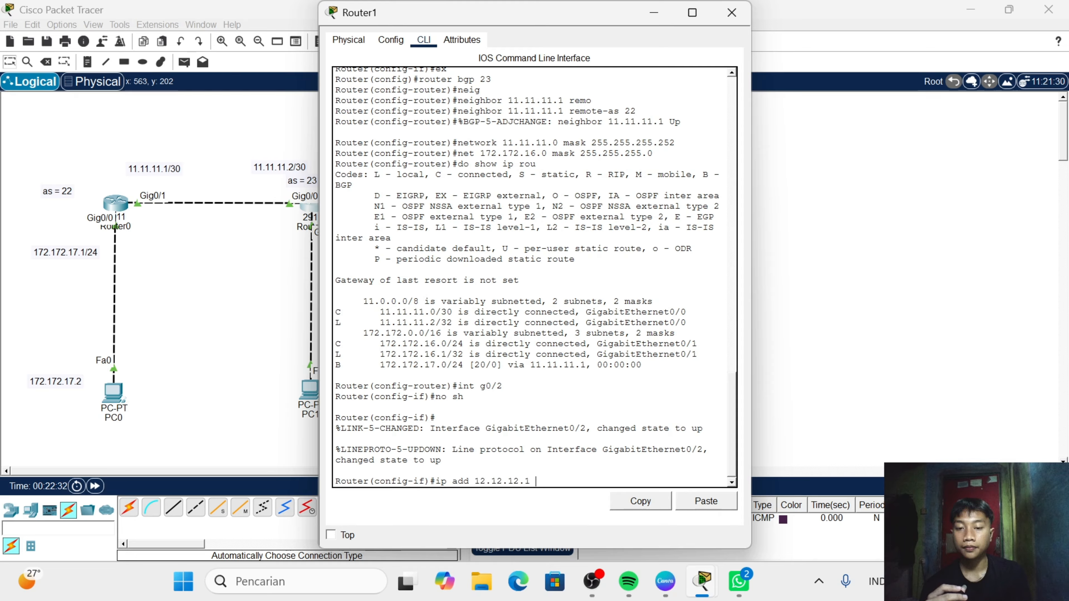
text(2655)
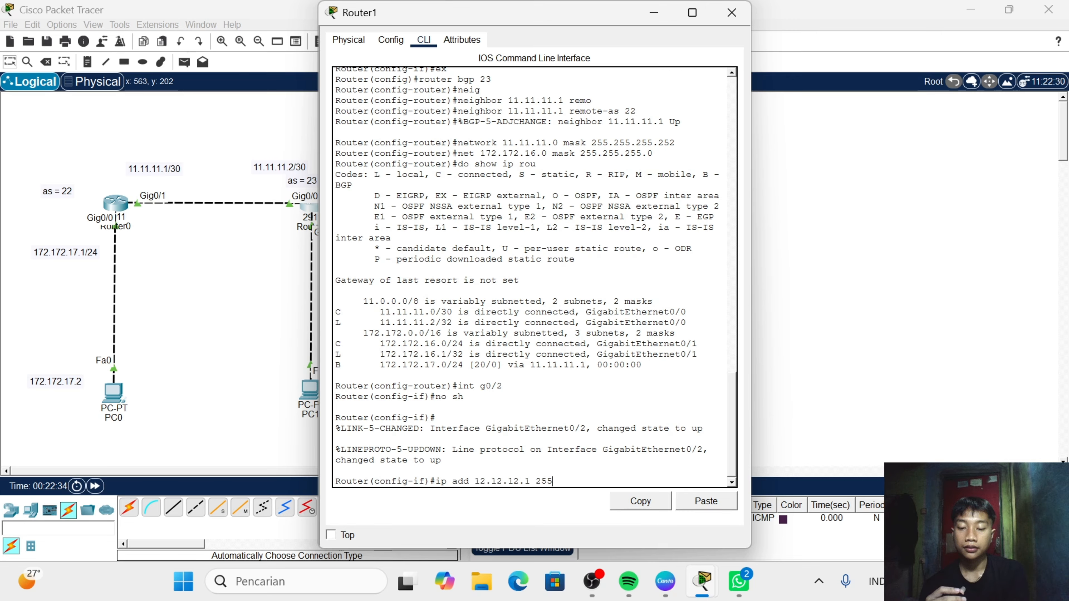
text(.255.25)
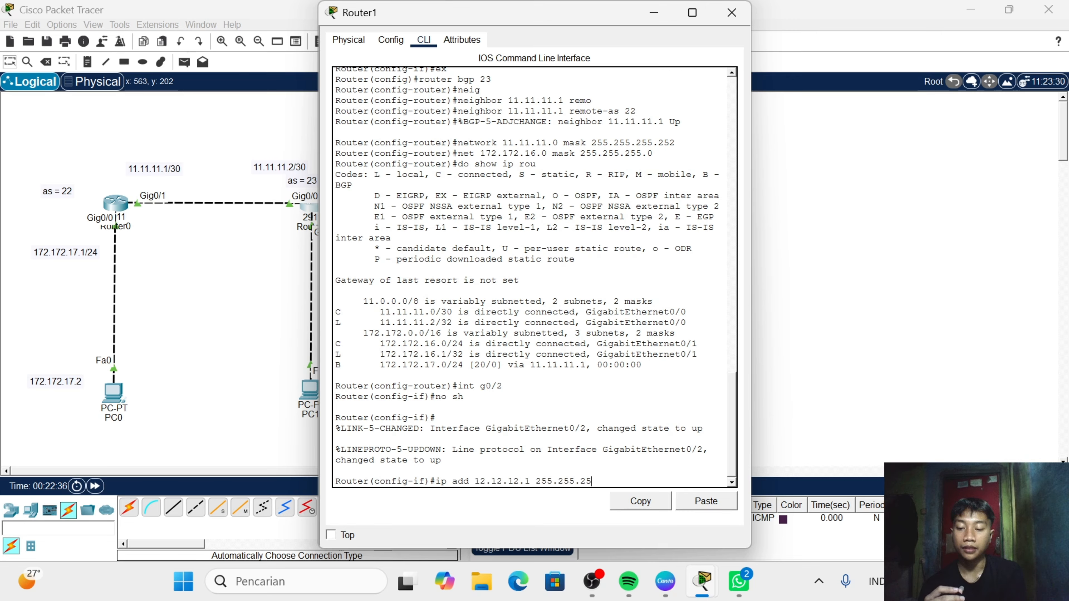
text(5.252)
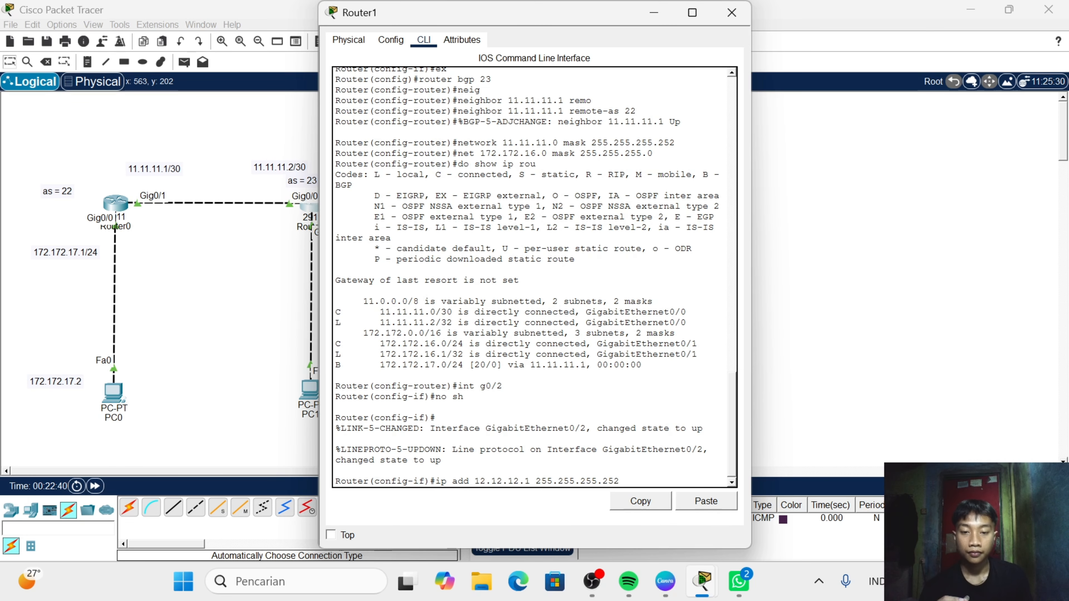
key(Return)
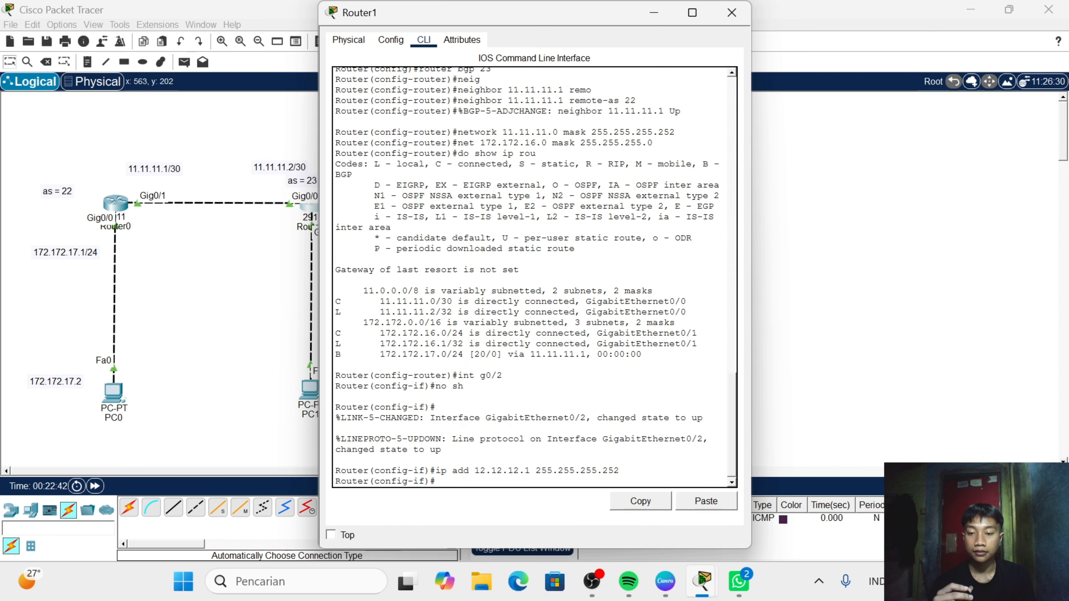
text(e)
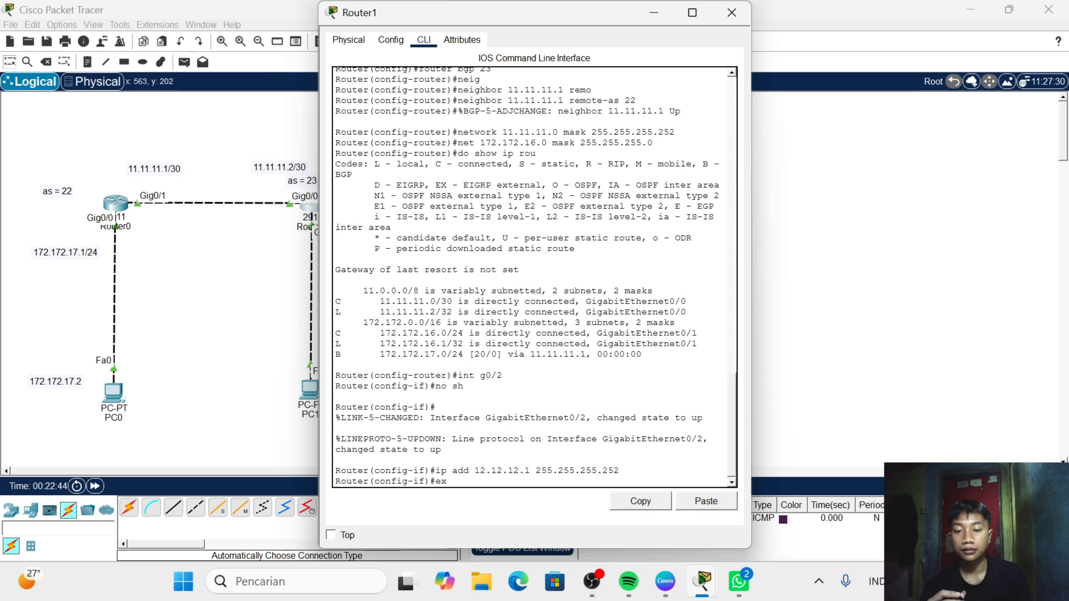
text(x)
key(Return)
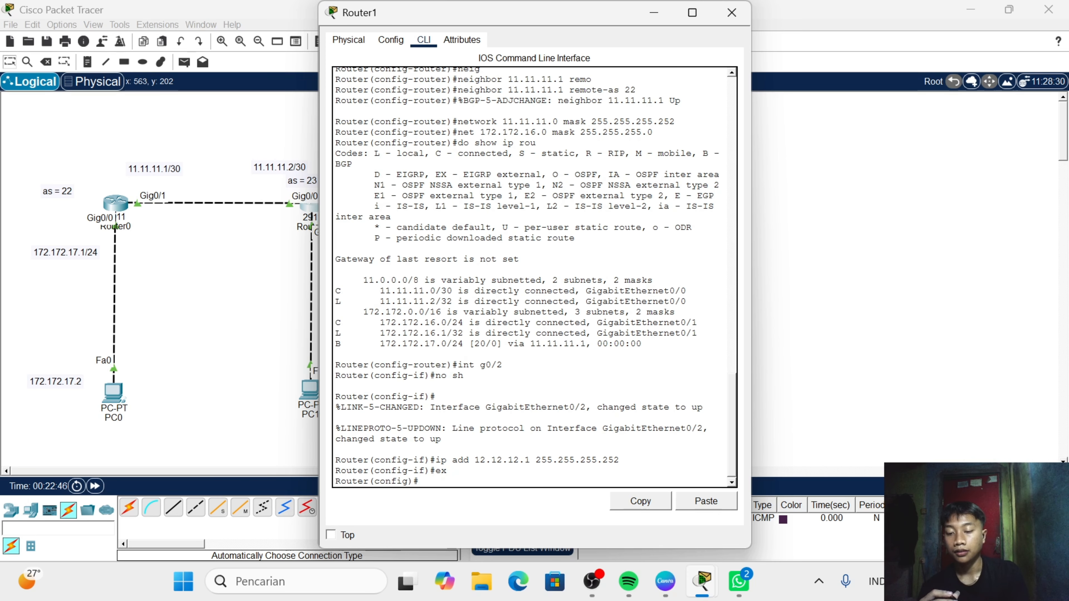
- Try to enter Router1's BGP configuration without giving an autonomous system number
text(router )
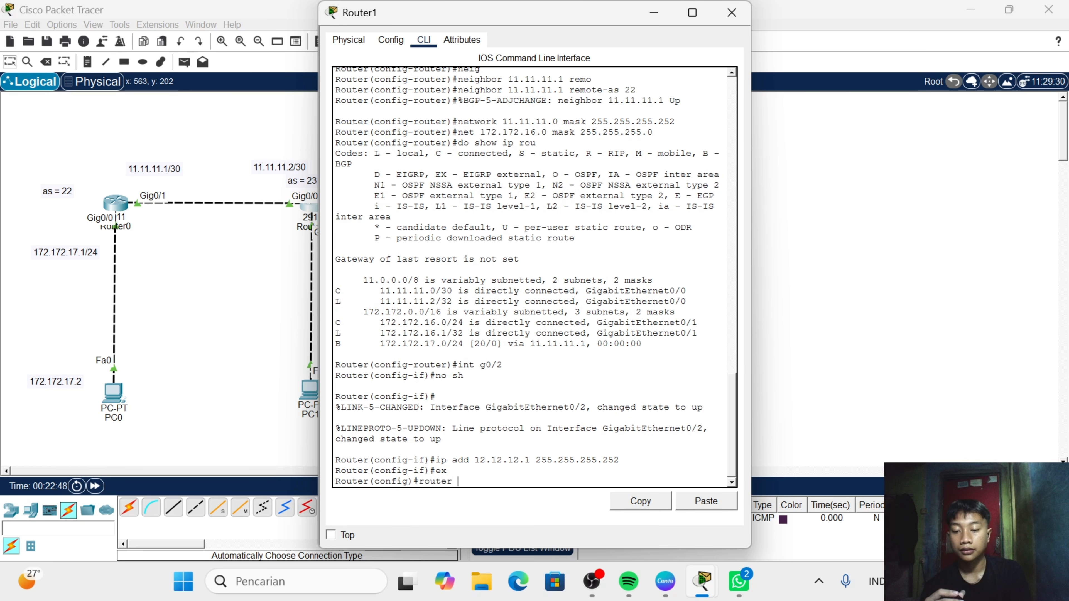
text(bgp)
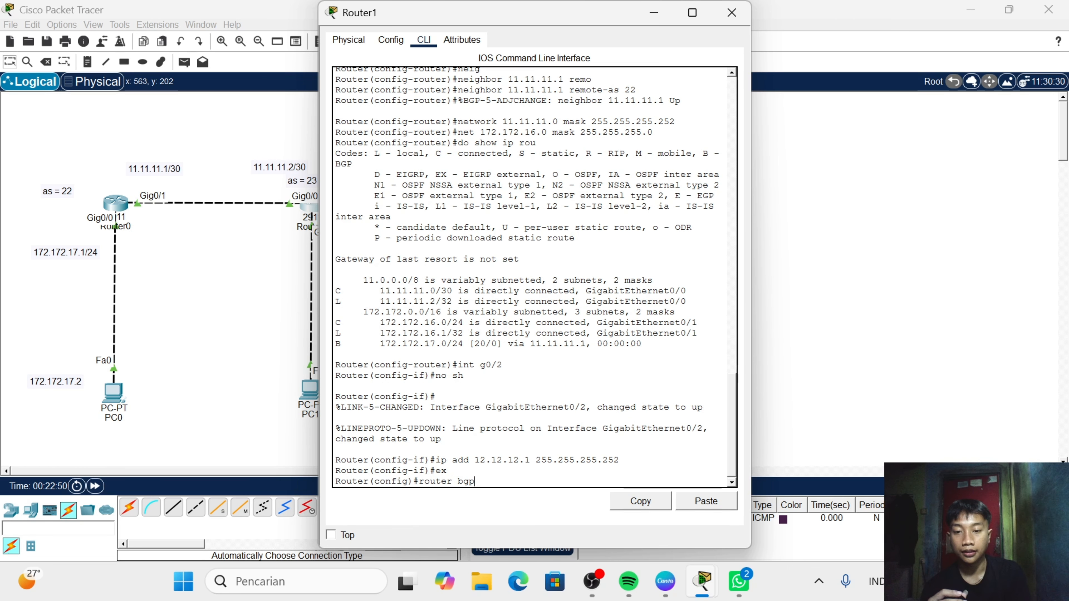
key(Return)
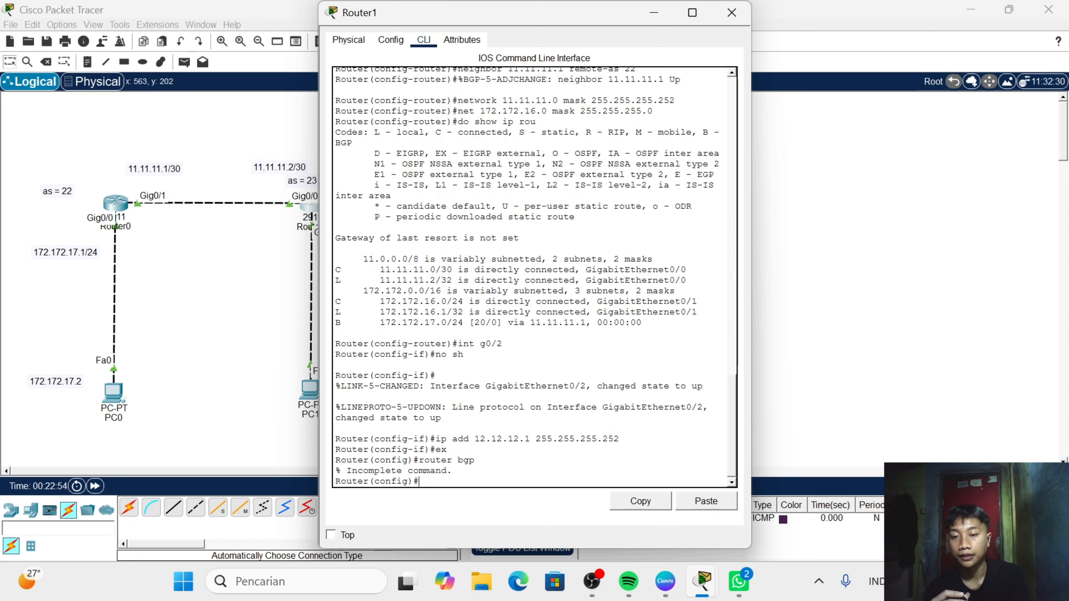
- Enter Router1's BGP configuration for autonomous system 23
text(route)
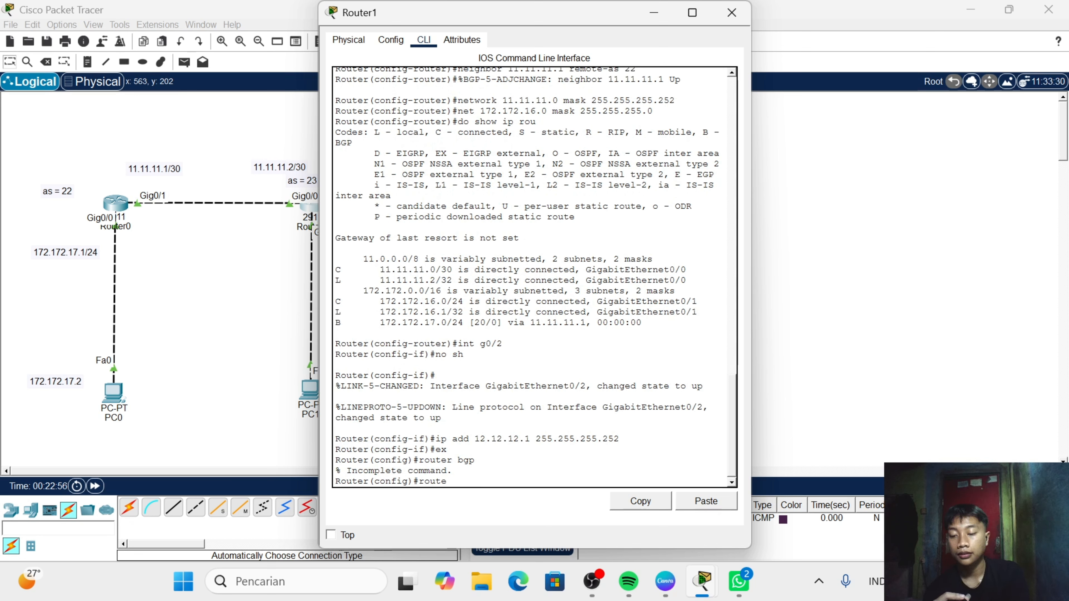
text(r v)
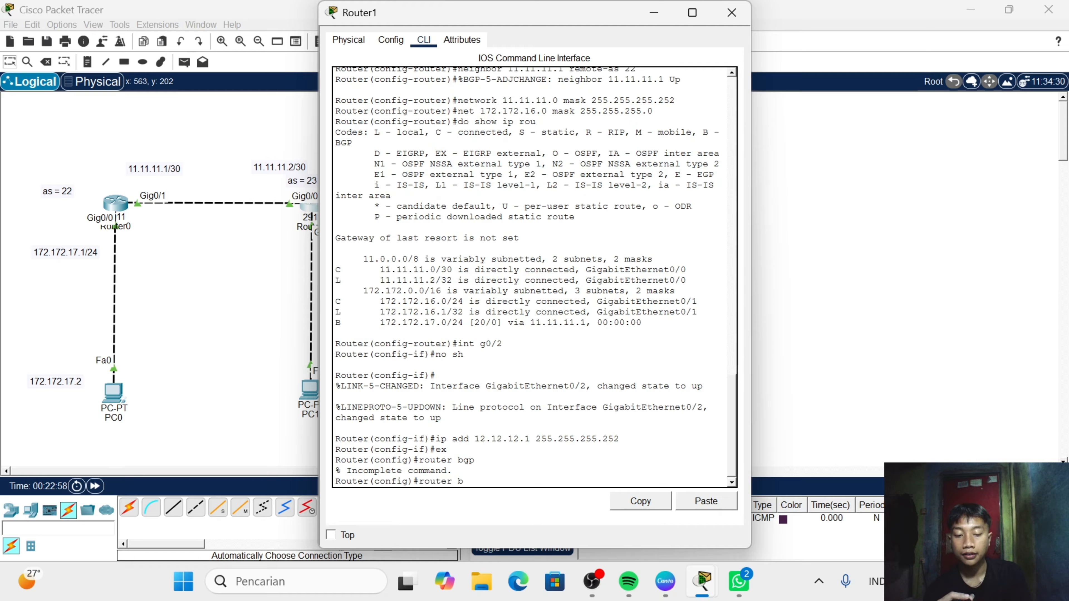
text(bgp 23)
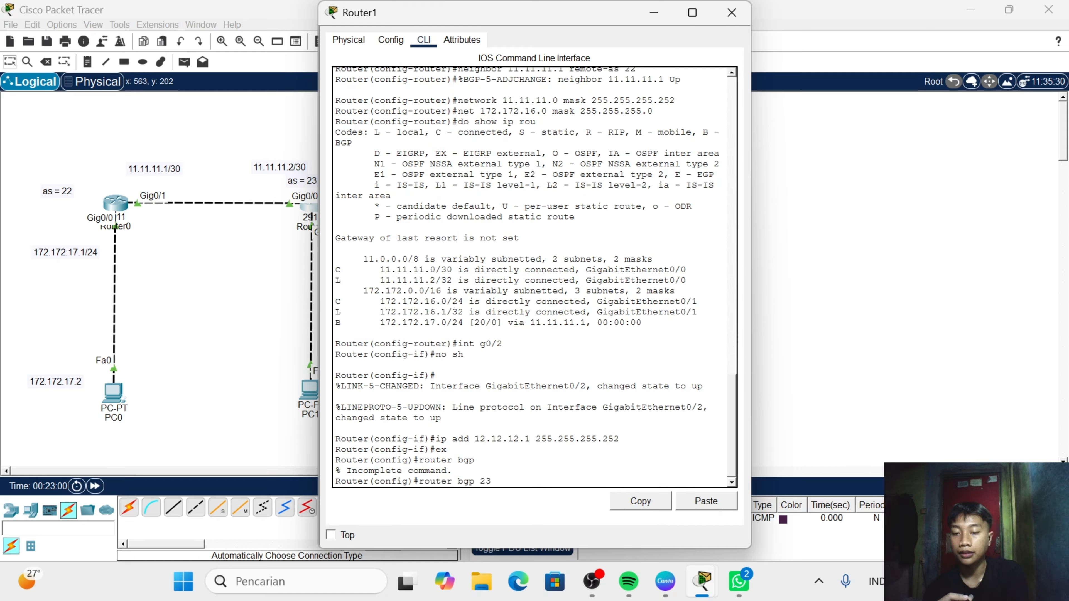
key(Return)
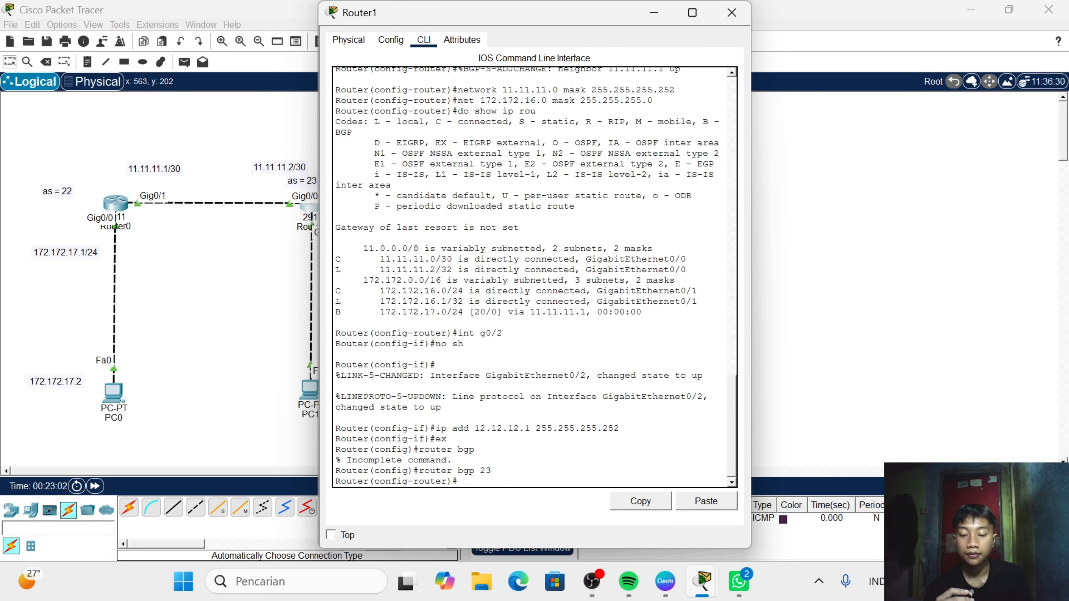
- Add 12.12.12.2 as a BGP neighbor on Router1 with remote-as 24
text(nei)
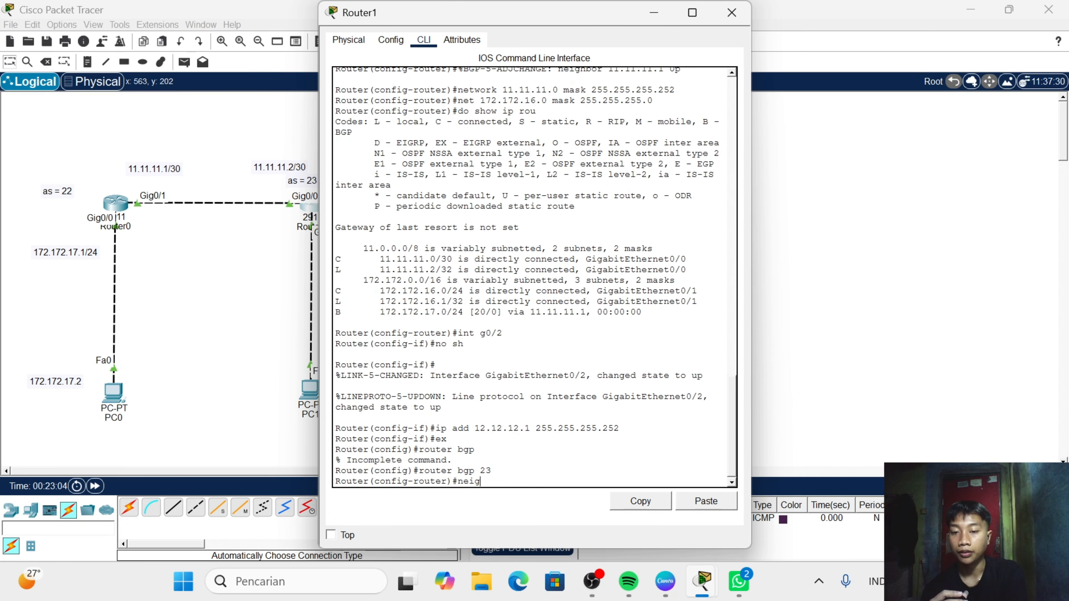
text(g)
key(Tab)
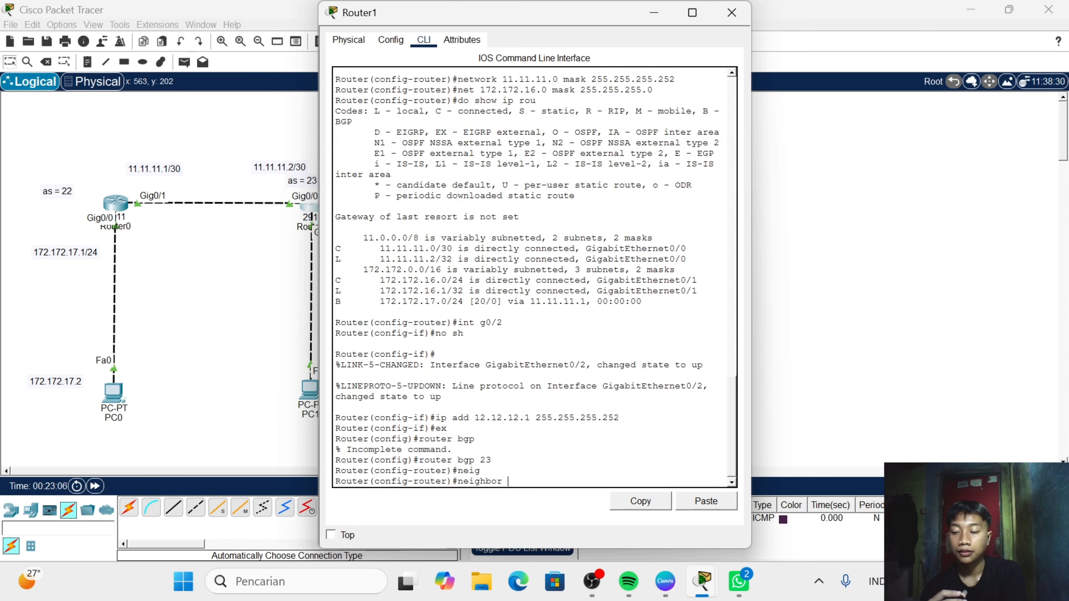
text(12.12.)
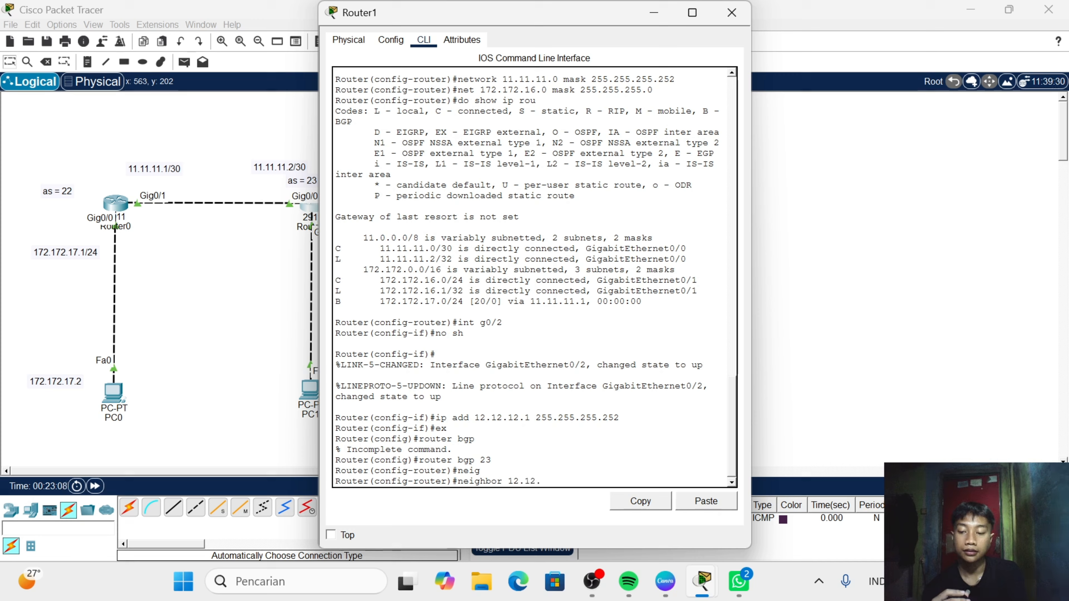
key(BackSpace)
text(.12.2)
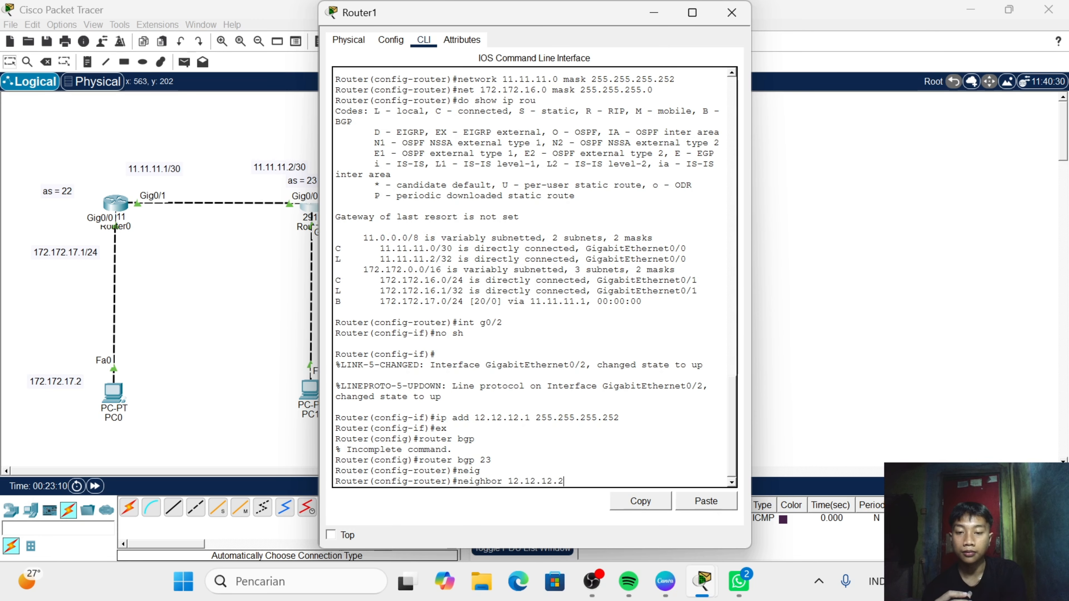
text( rem)
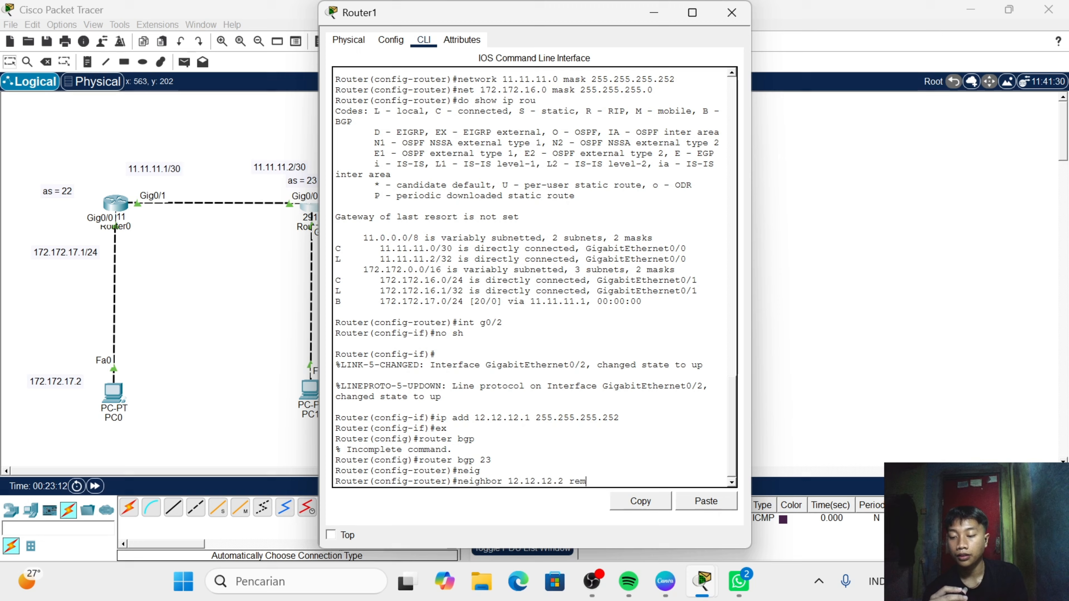
key(Tab)
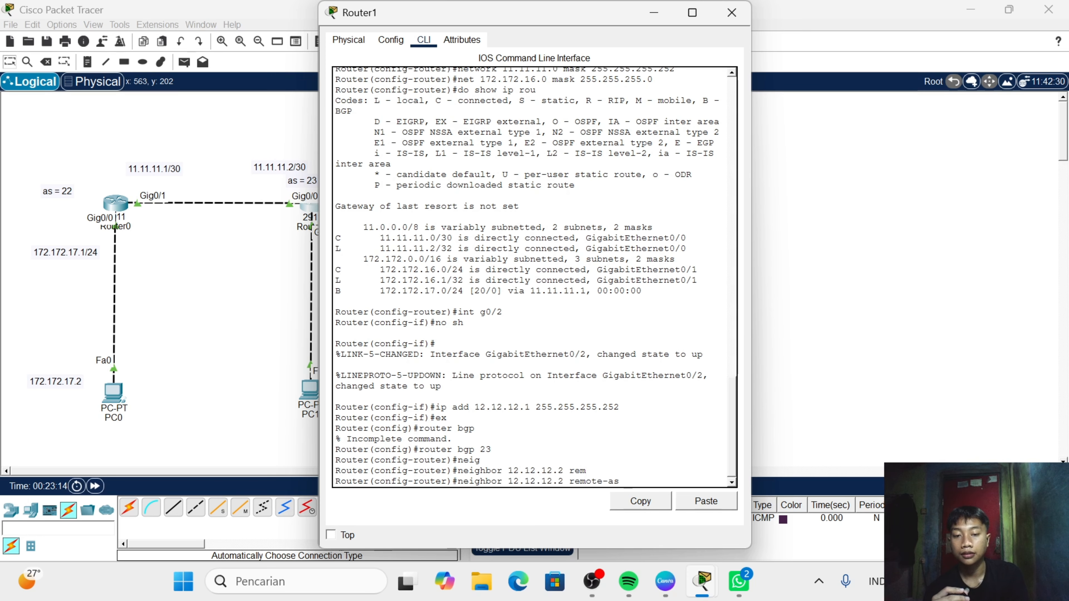
text(24)
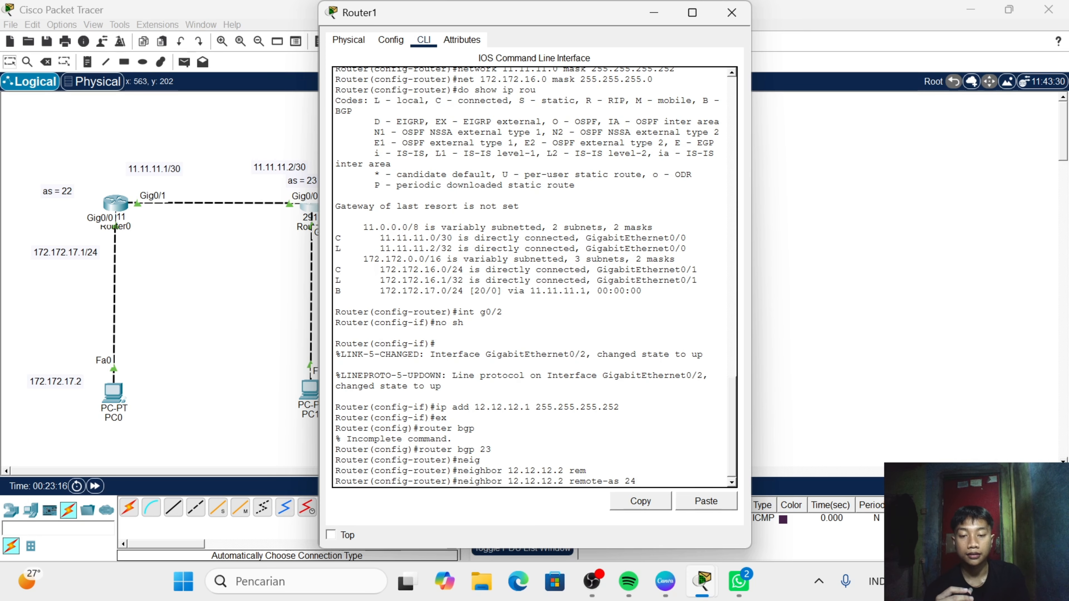
key(Return)
key(Return)
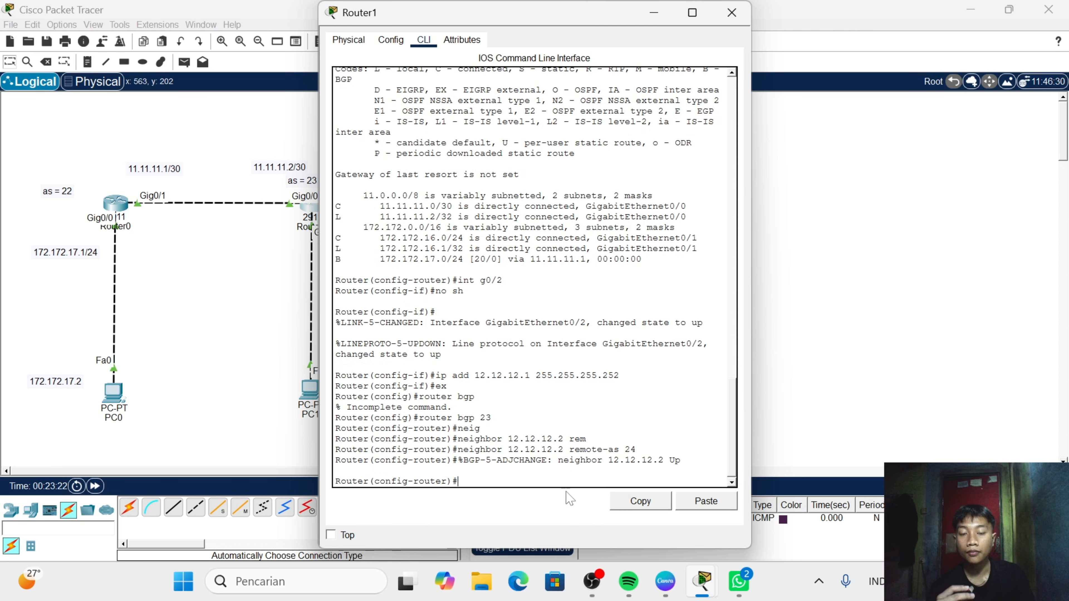
- Advertise network 12.12.12.0 with mask 255.255.255.252 in Router1's BGP process and close the router window
text(net)
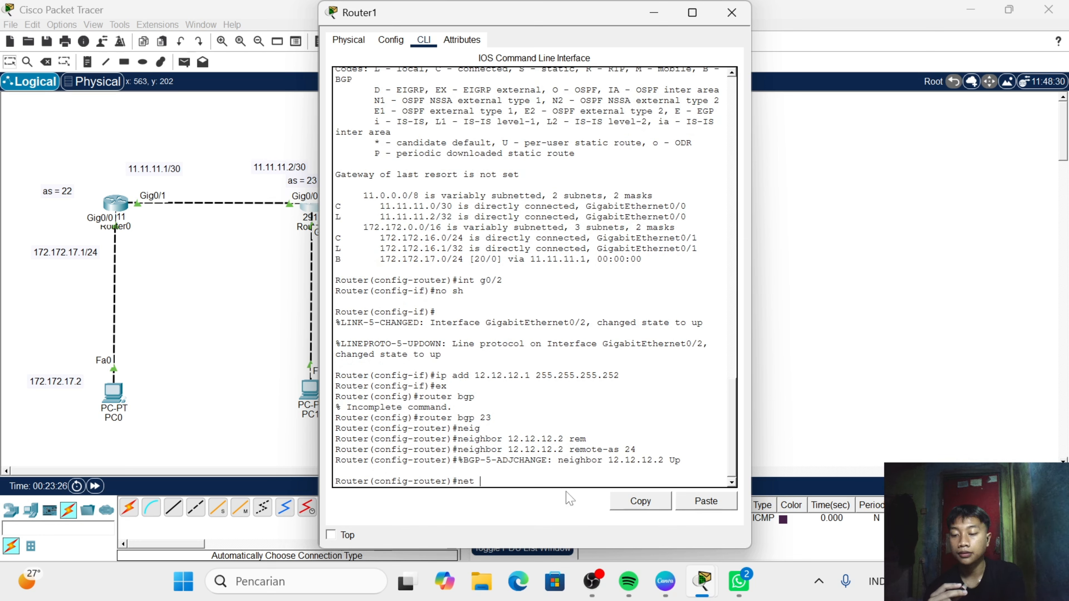
text( 12.)
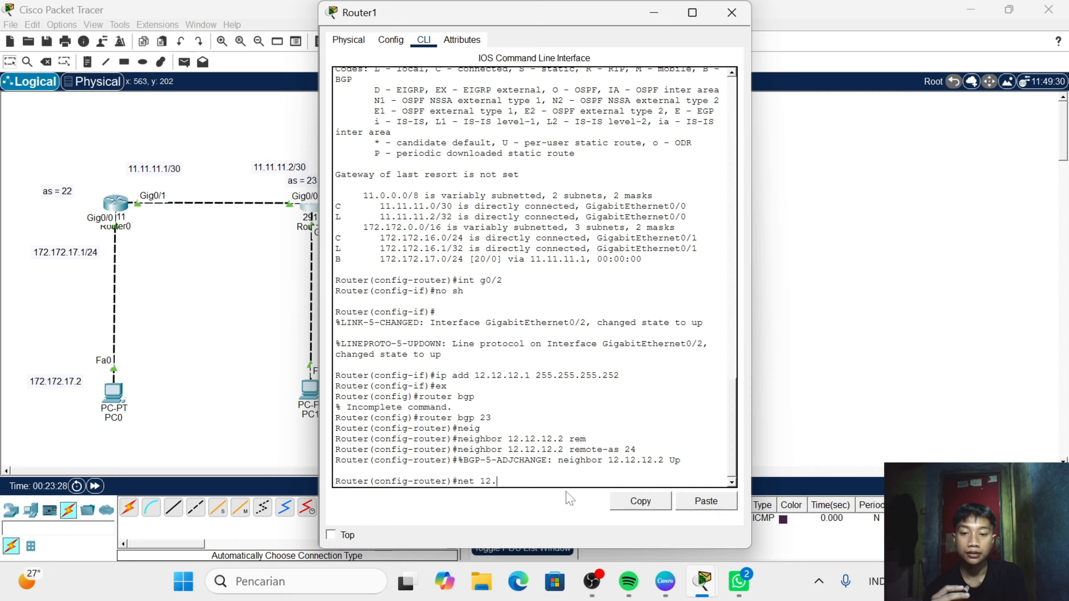
text(12.1)
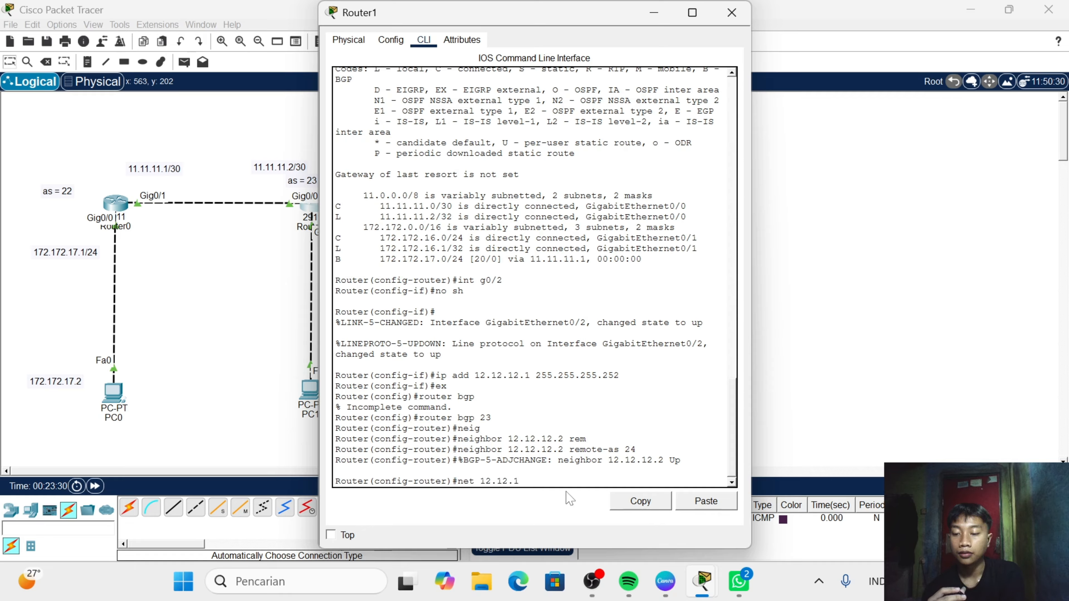
text(2.0 m)
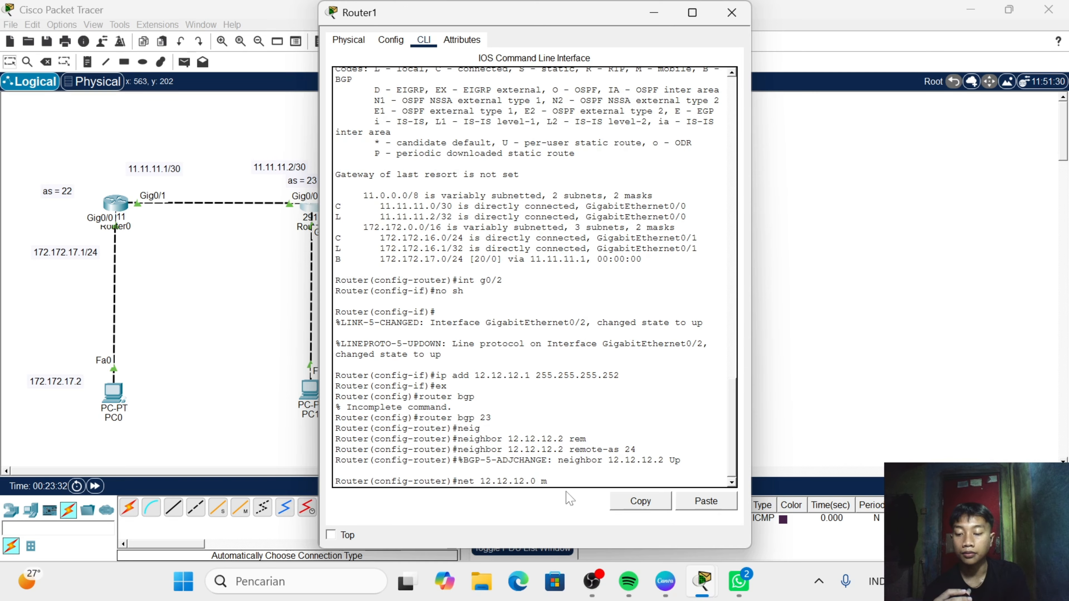
text(ask 255/)
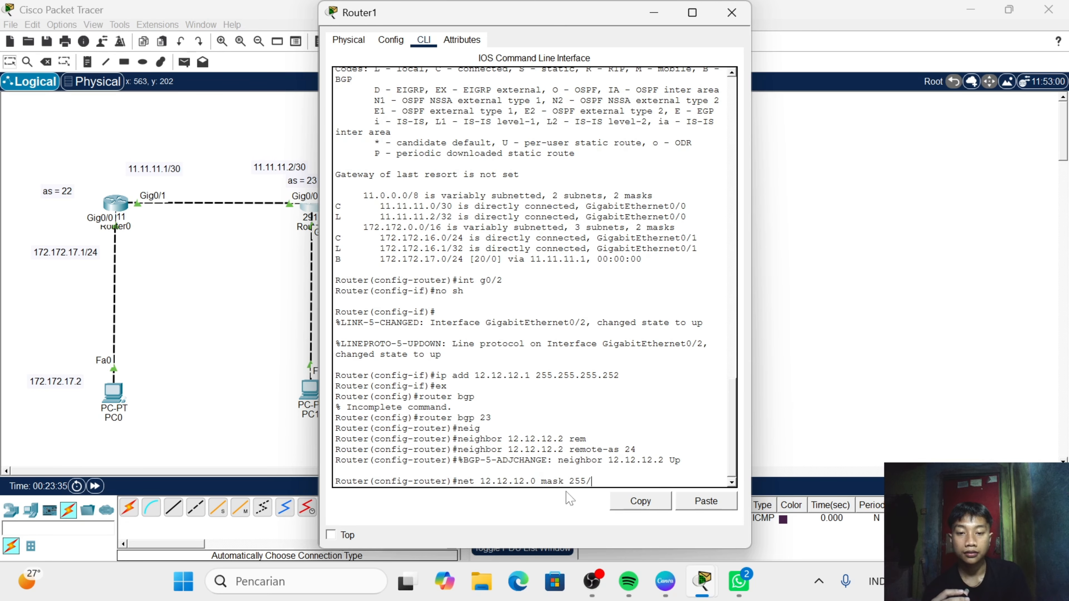
key(BackSpace)
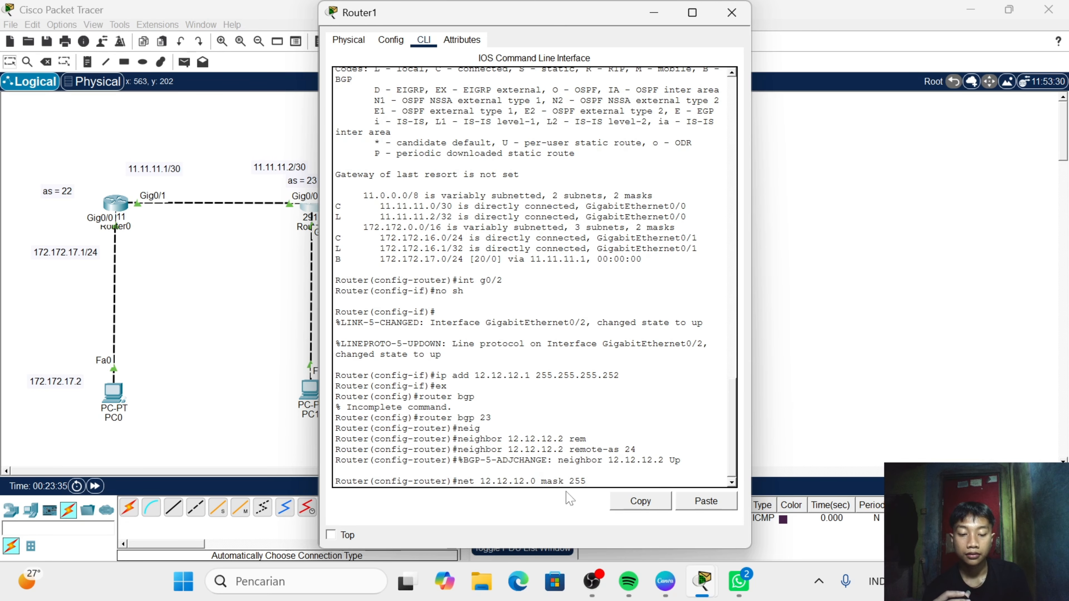
text(.255.255.)
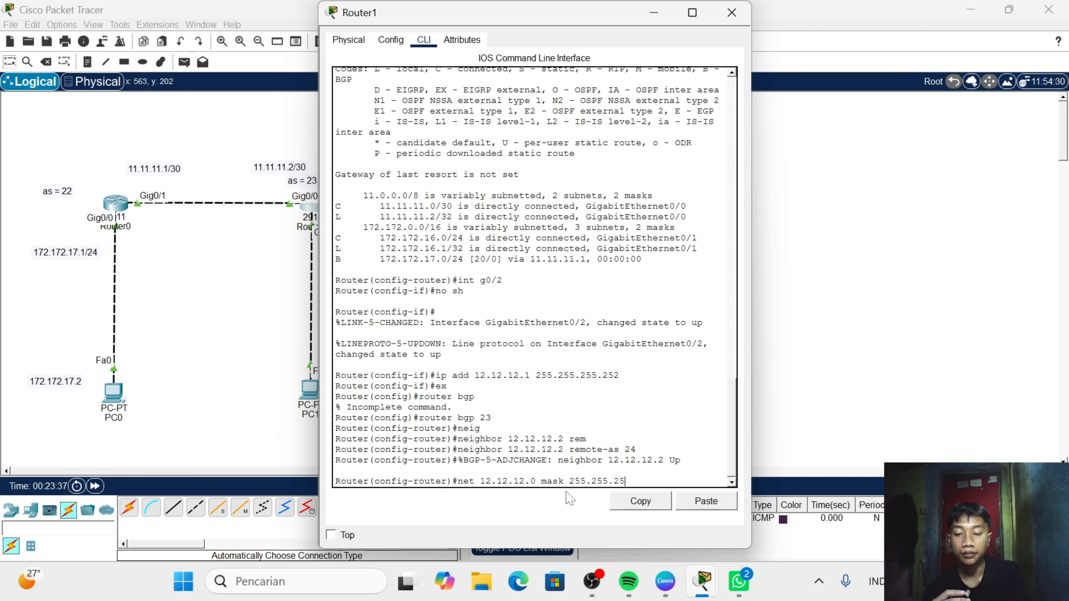
text(25)
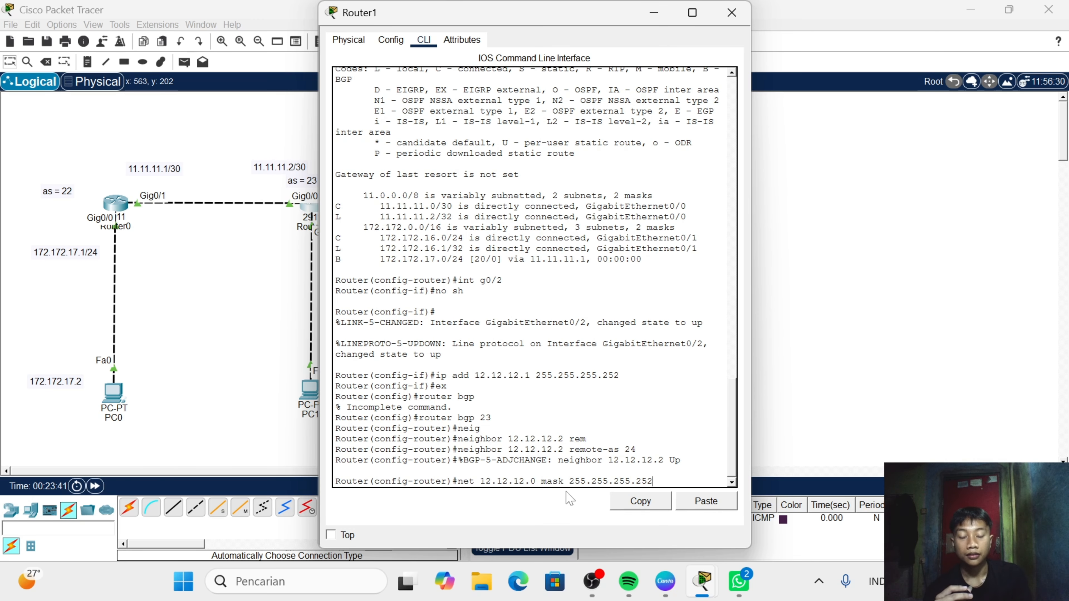
text(2)
key(Return)
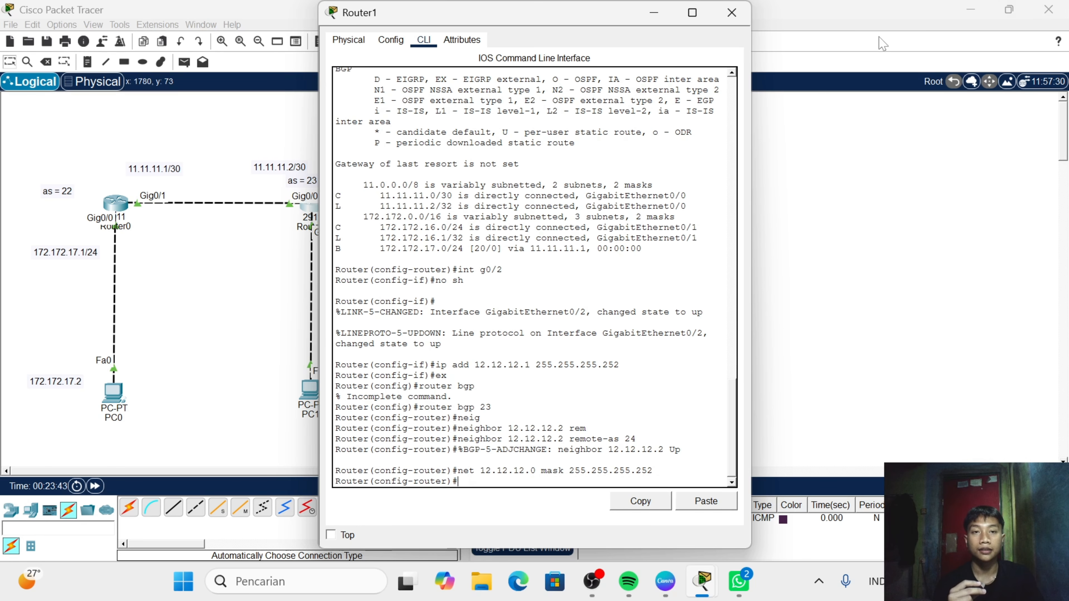
click(744, 22)
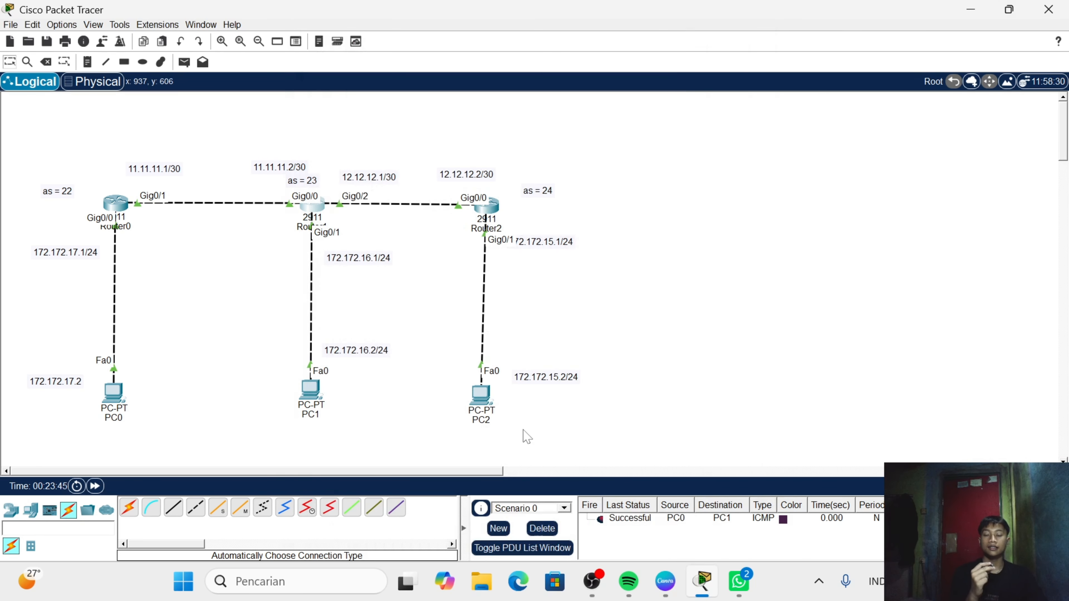
- Nudge PC2 slightly on the workspace and set its static IPv4 address to 172.172.15.2
drag(479, 408, 484, 400)
click(485, 400)
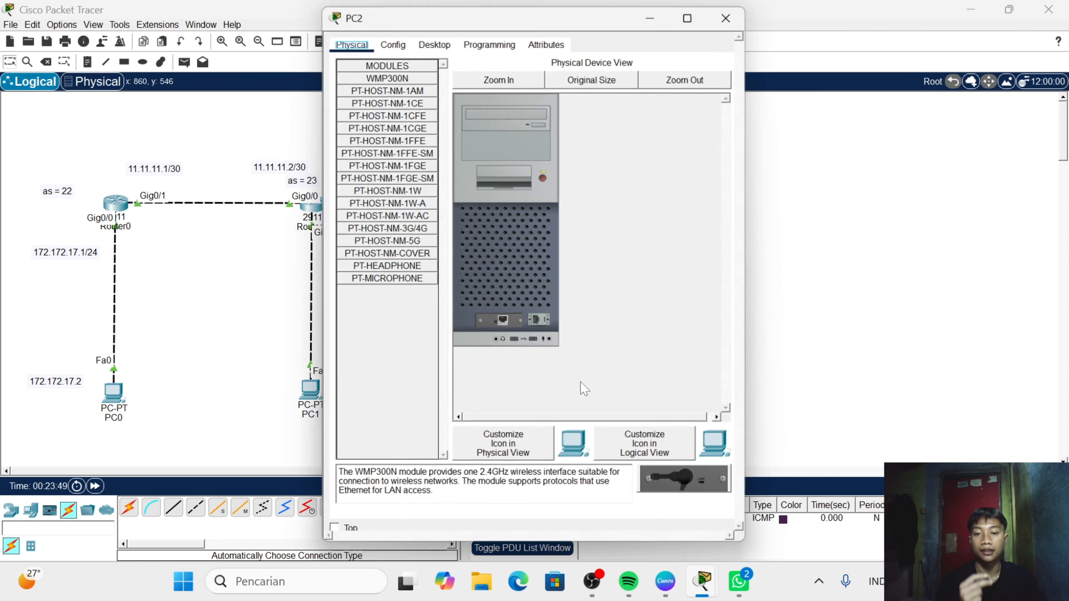
click(433, 40)
click(371, 89)
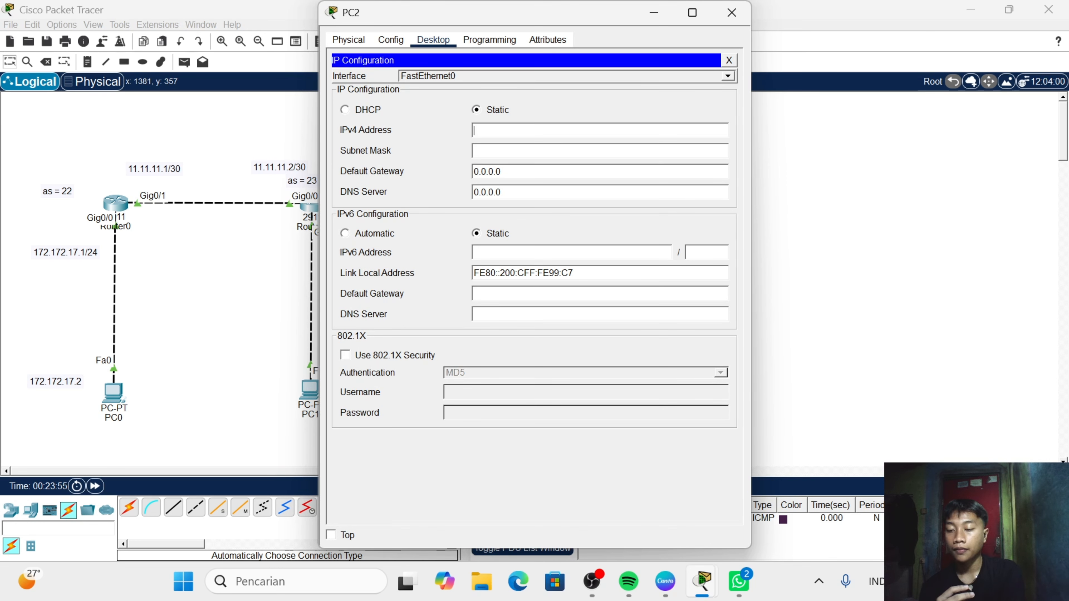
text(172.)
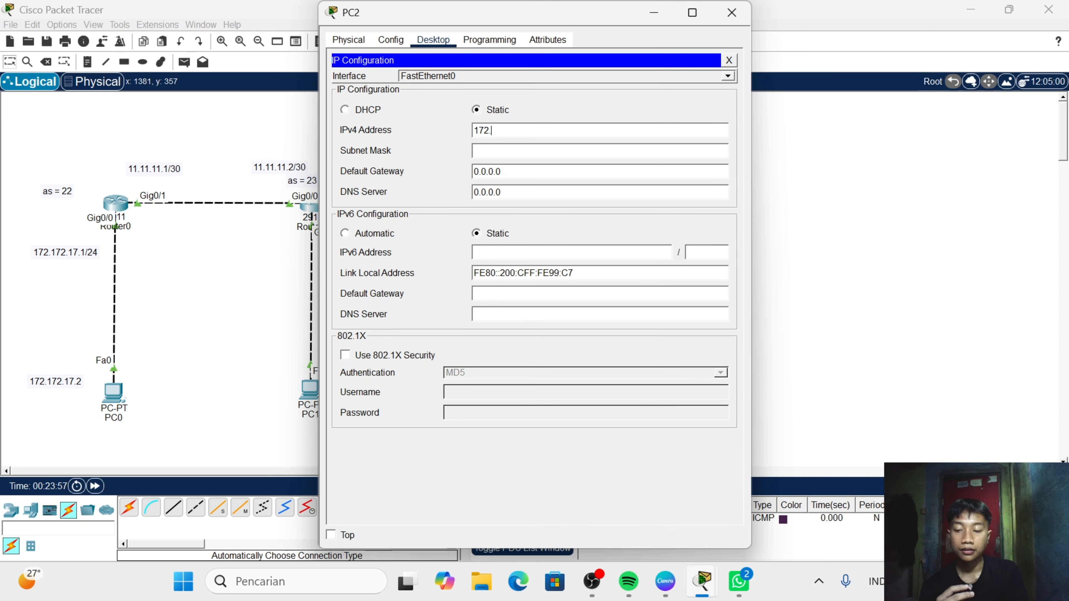
text(172)
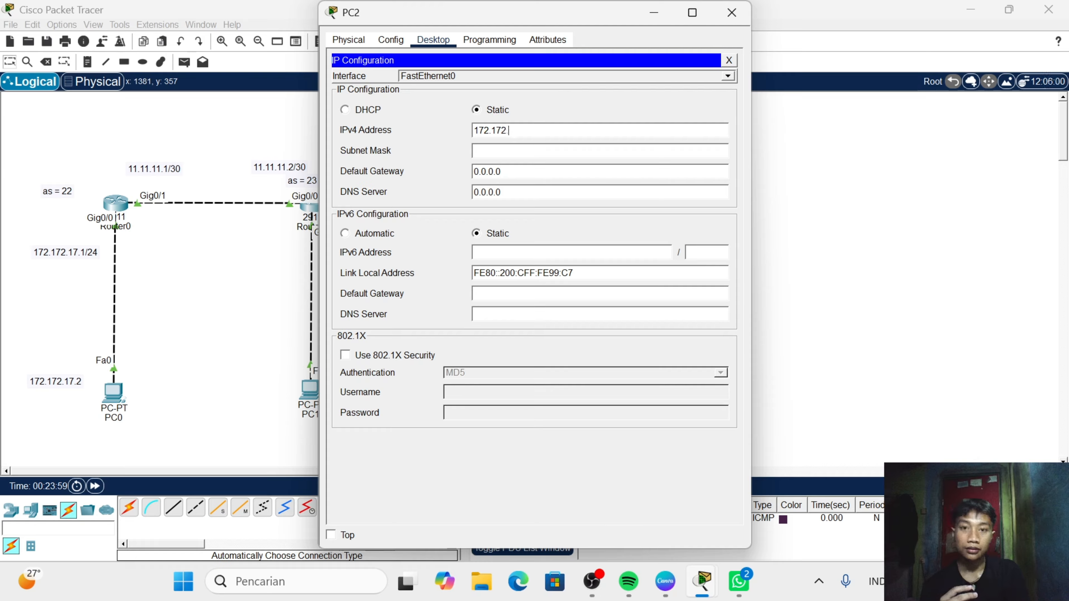
text(.15)
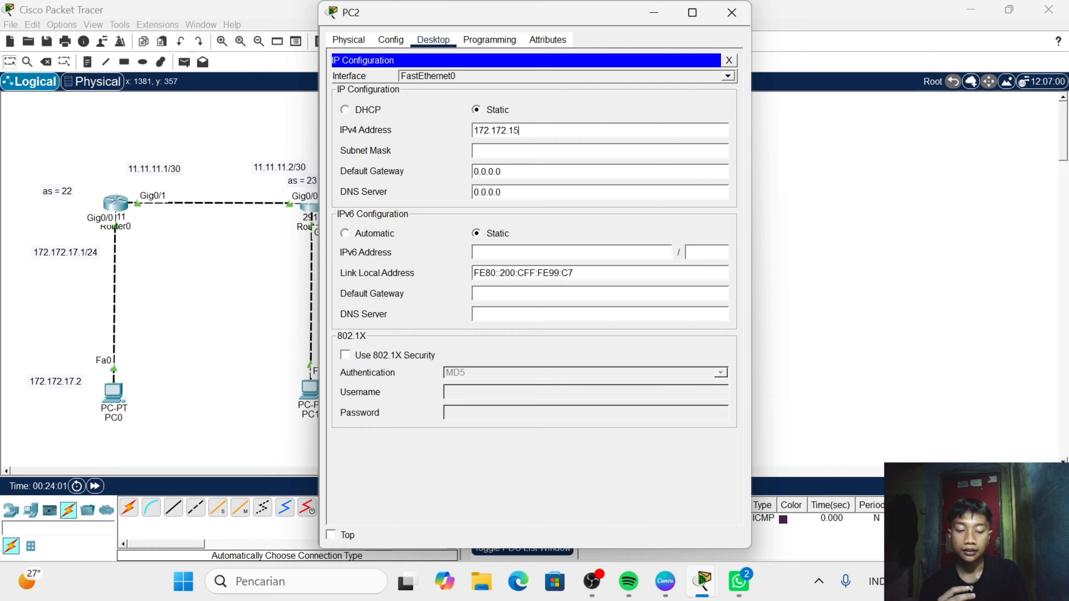
text(.2)
key(Tab)
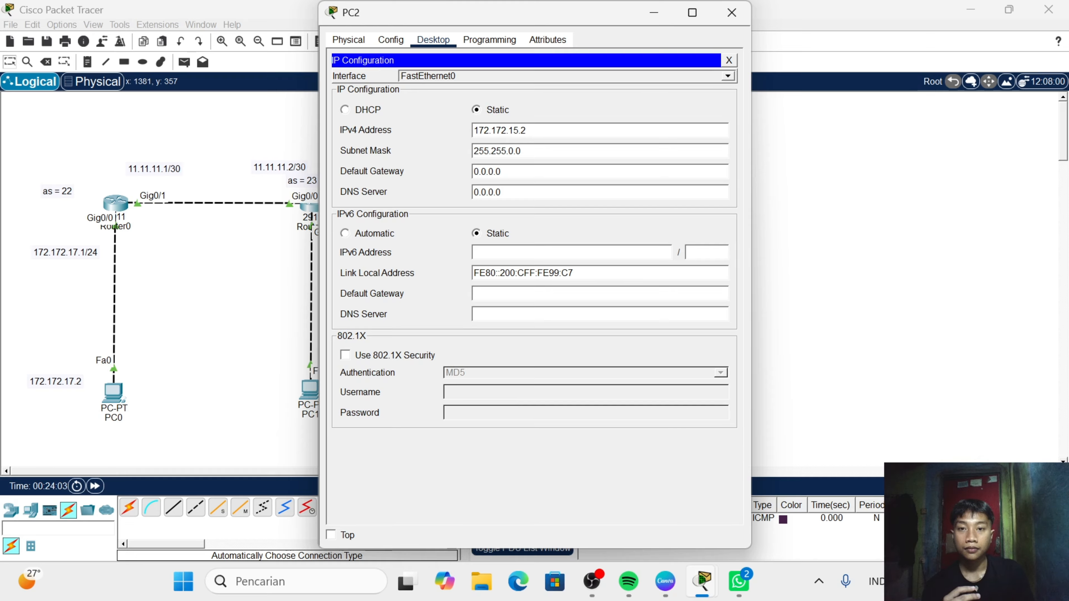
- Set PC2's subnet mask to 255.255.255.0
key(BackSpace)
key(BackSpace)
key(BackSpace)
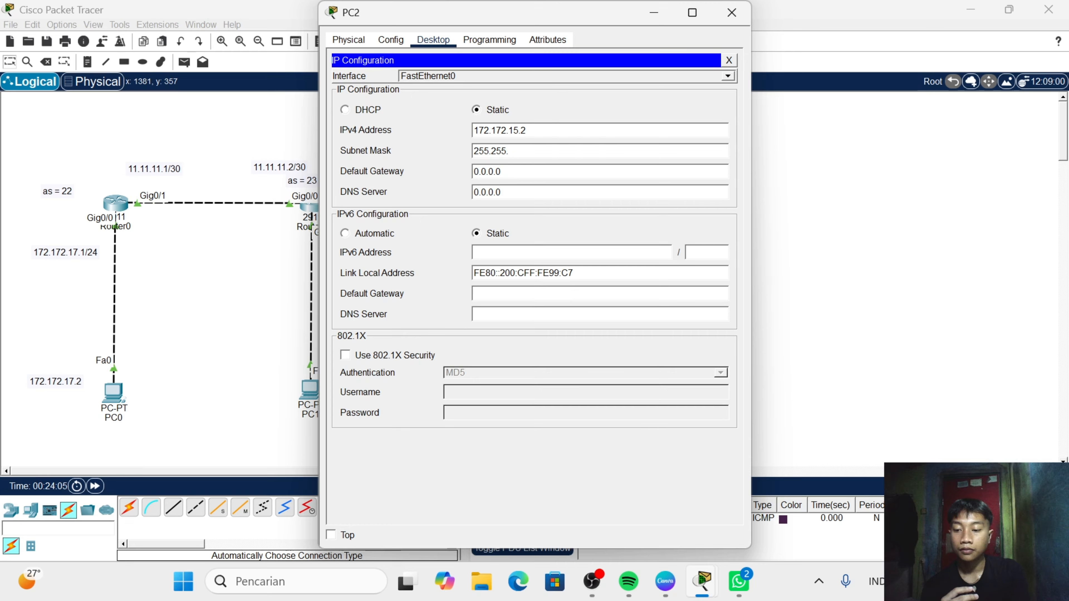
text(255.25)
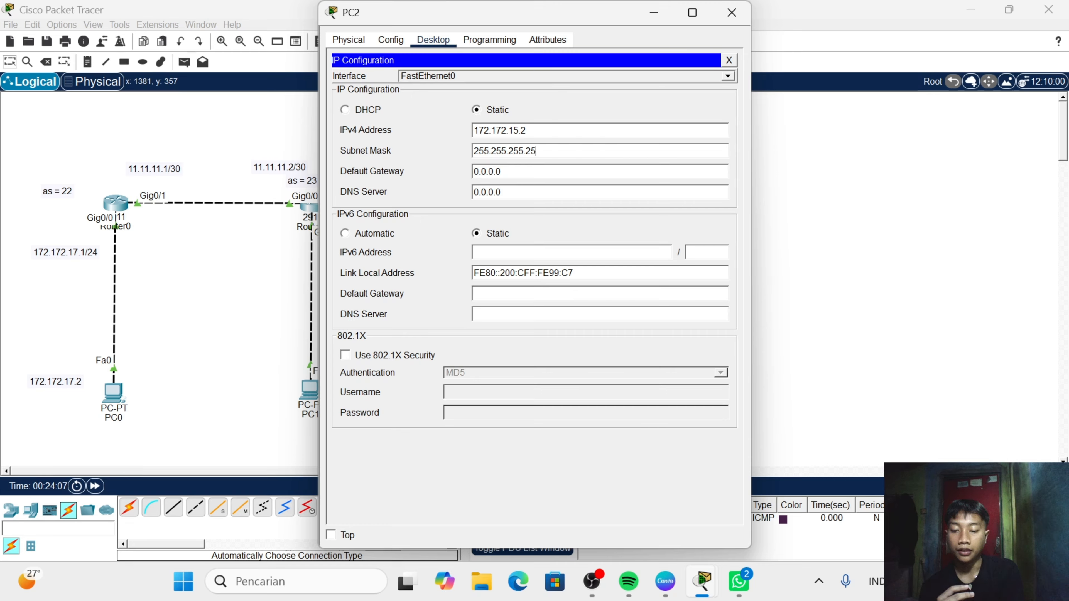
key(BackSpace)
key(BackSpace)
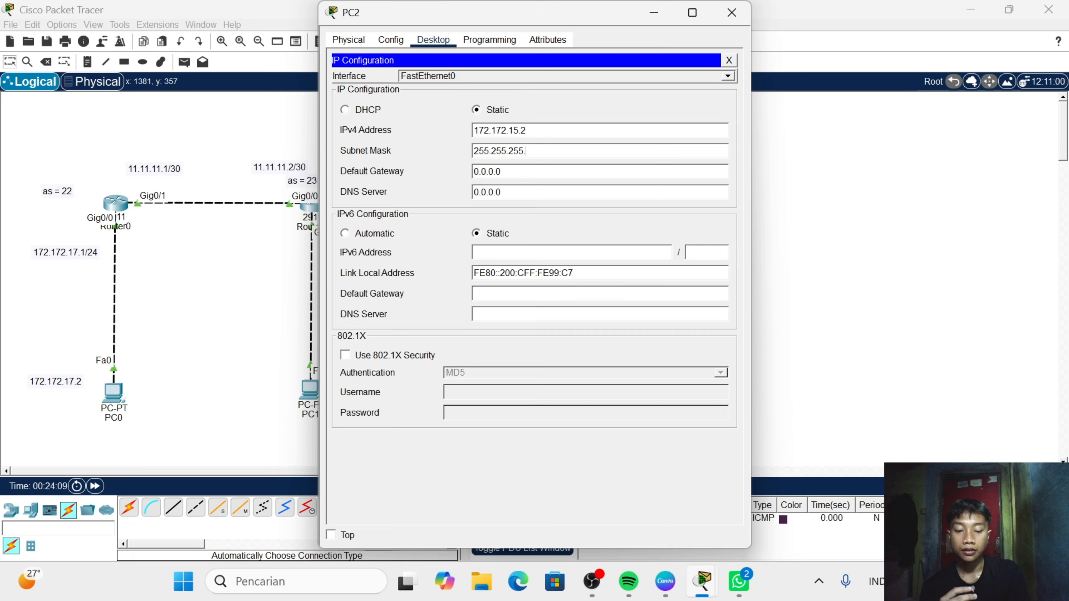
text(0)
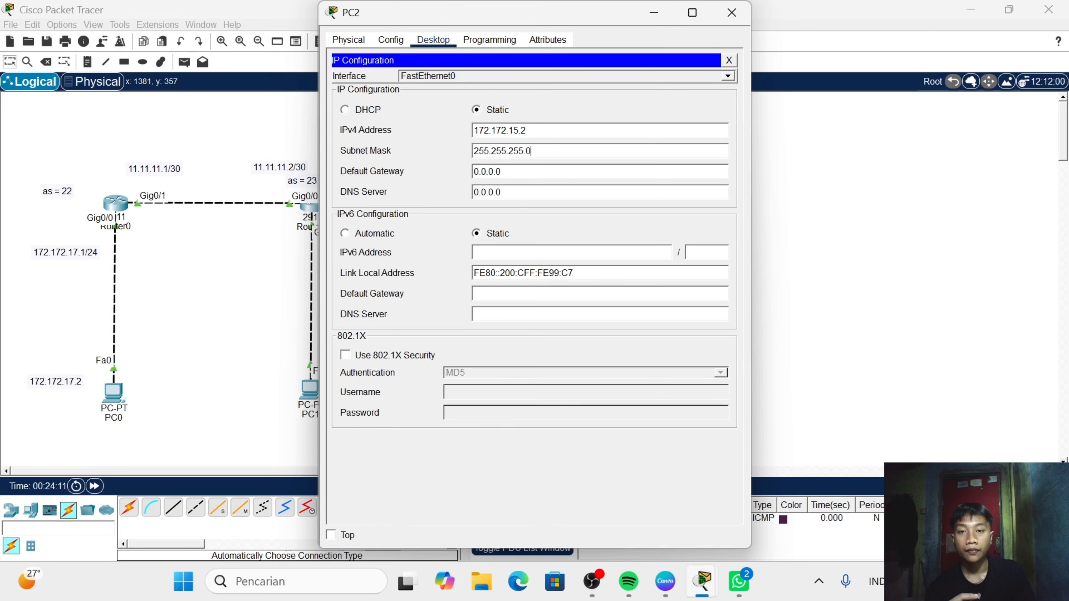
- Set PC2's default gateway to 0172.172.15.1 and close the PC window
click(556, 169)
key(BackSpace)
key(BackSpace)
key(BackSpace)
key(BackSpace)
key(BackSpace)
key(BackSpace)
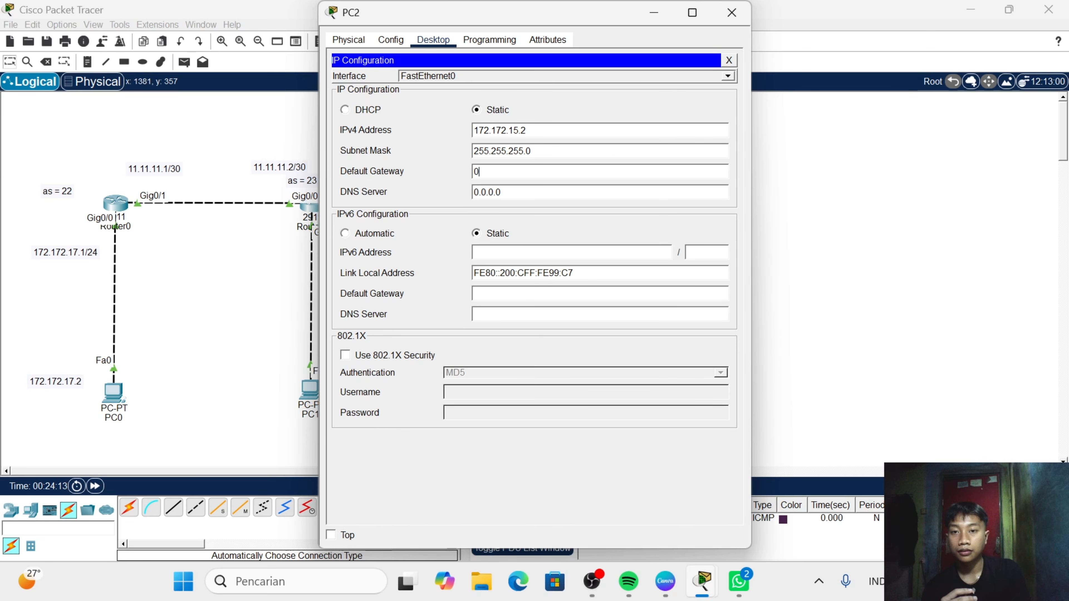
text(172.172)
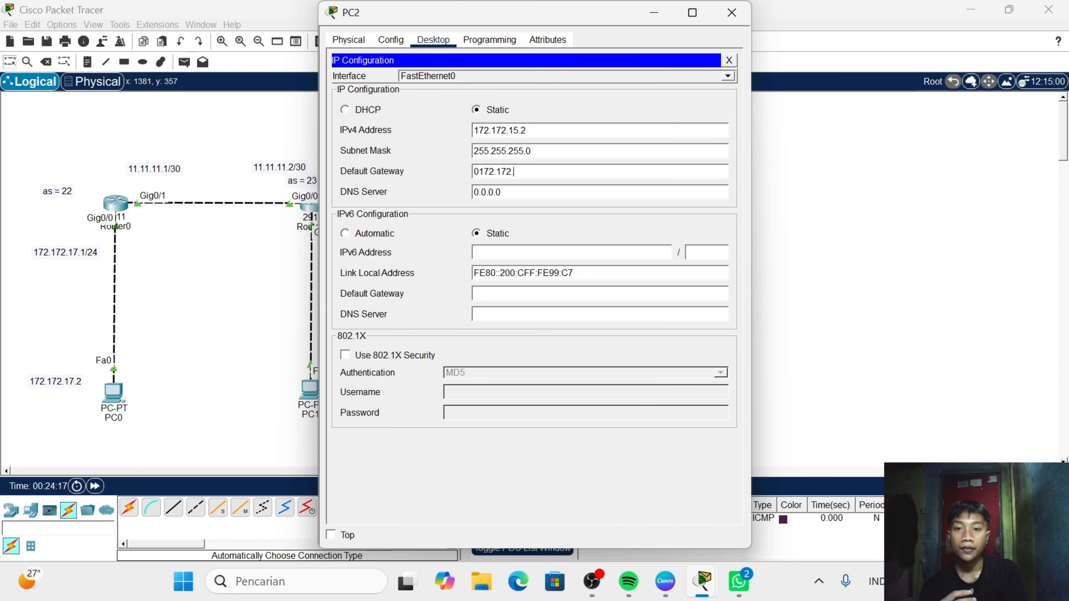
text(.15.1)
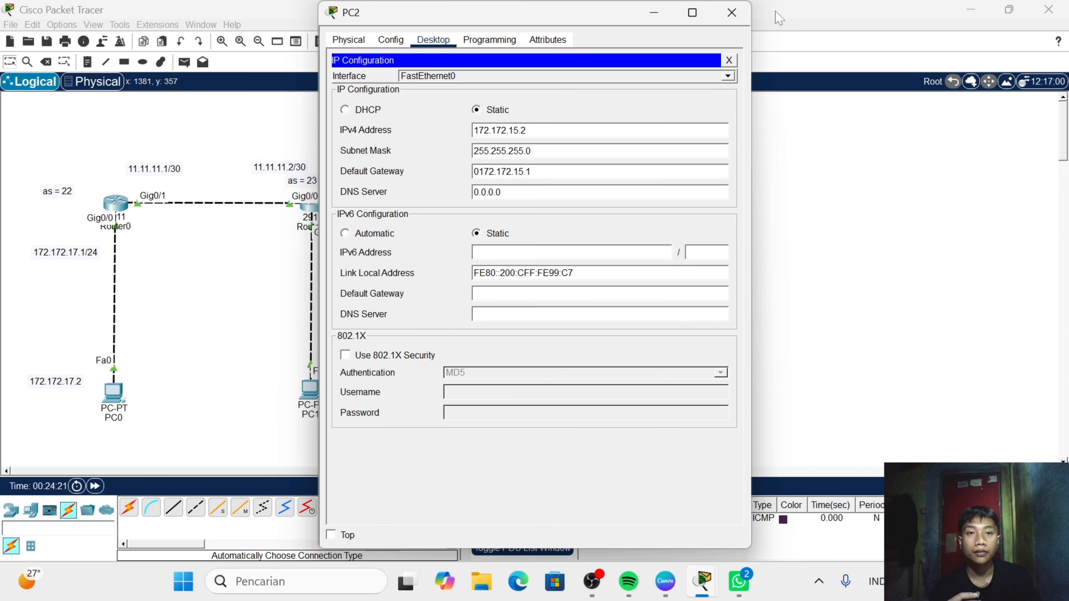
click(732, 13)
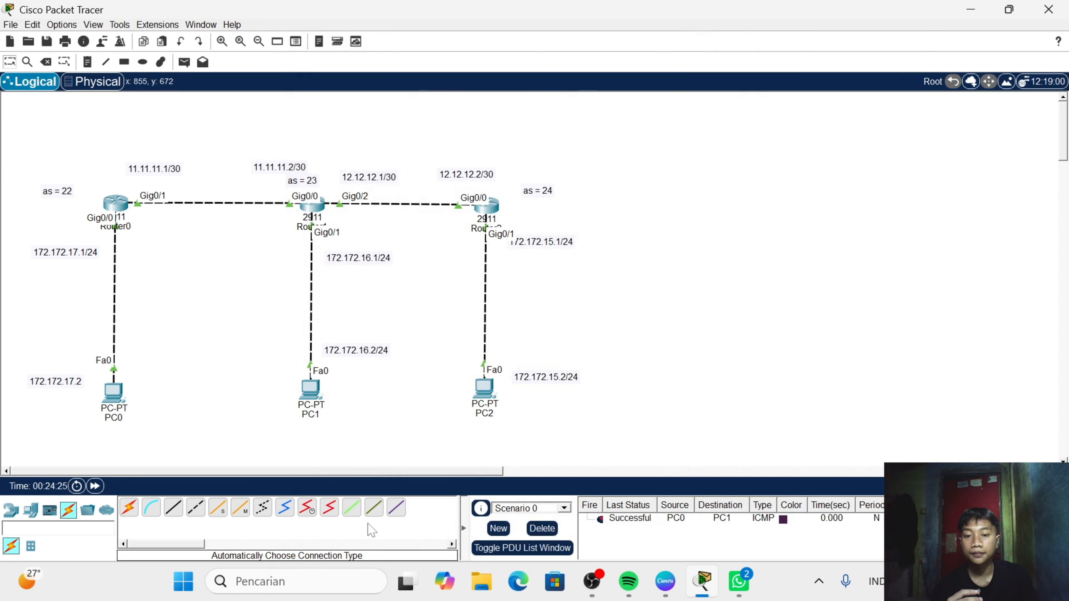
- Send a simple PDU from PC1 to PC2 and fire it a second time
click(184, 61)
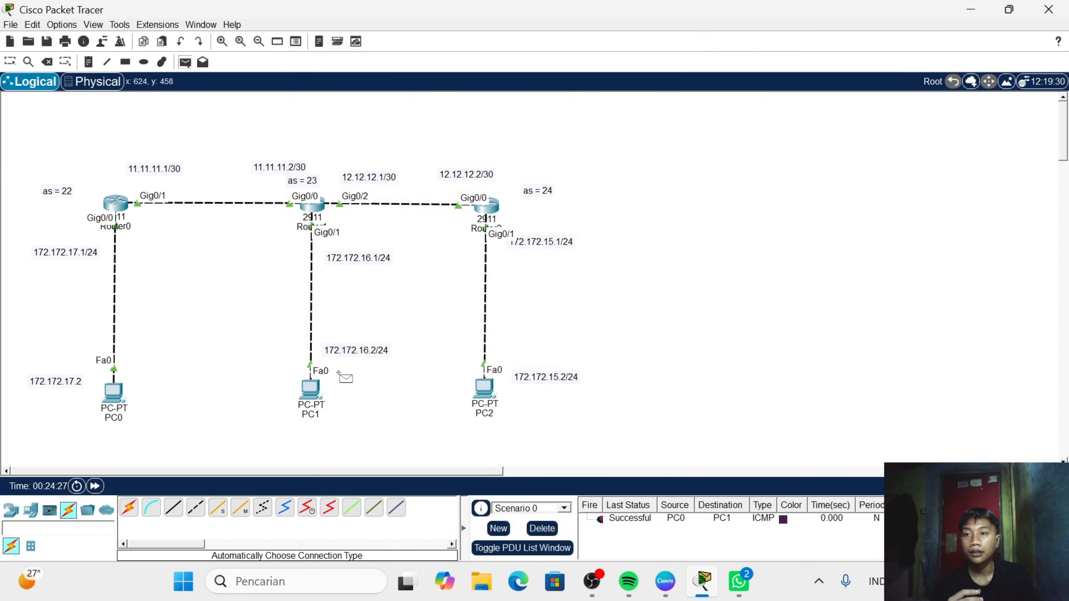
click(303, 390)
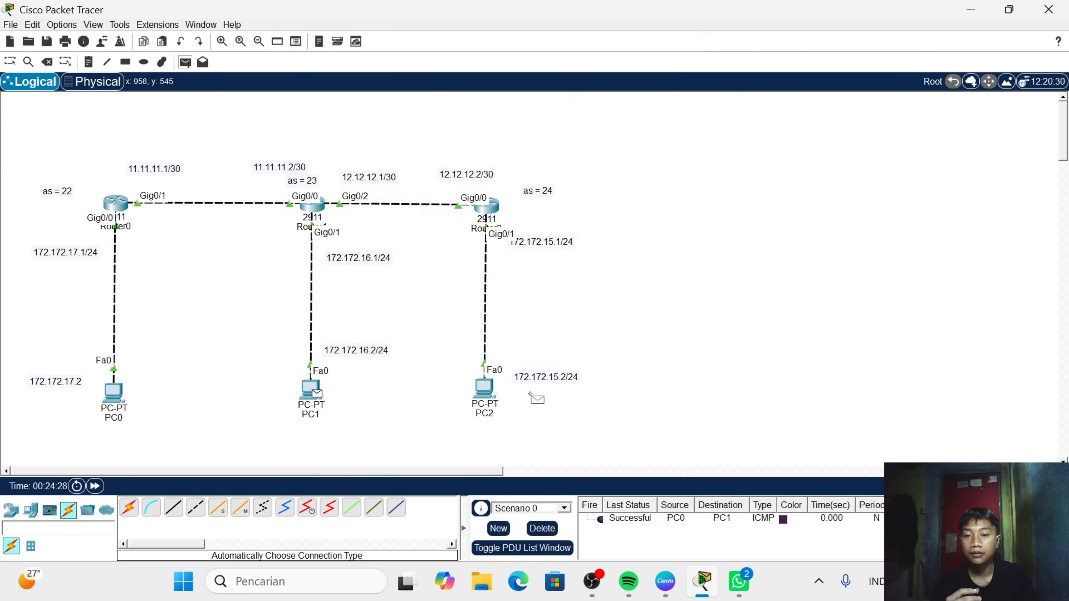
click(484, 388)
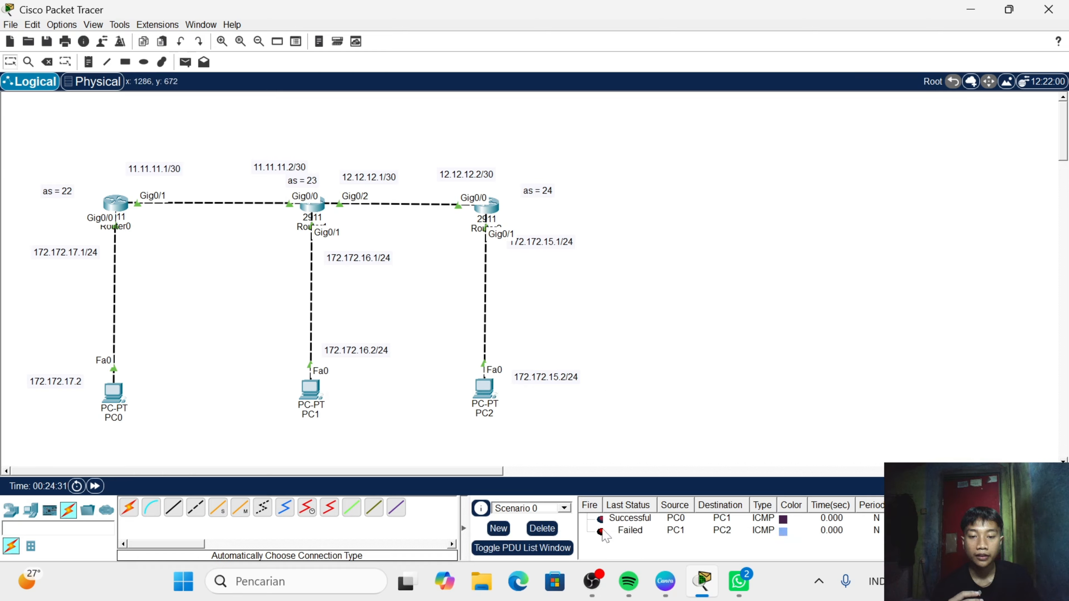
double_click(599, 531)
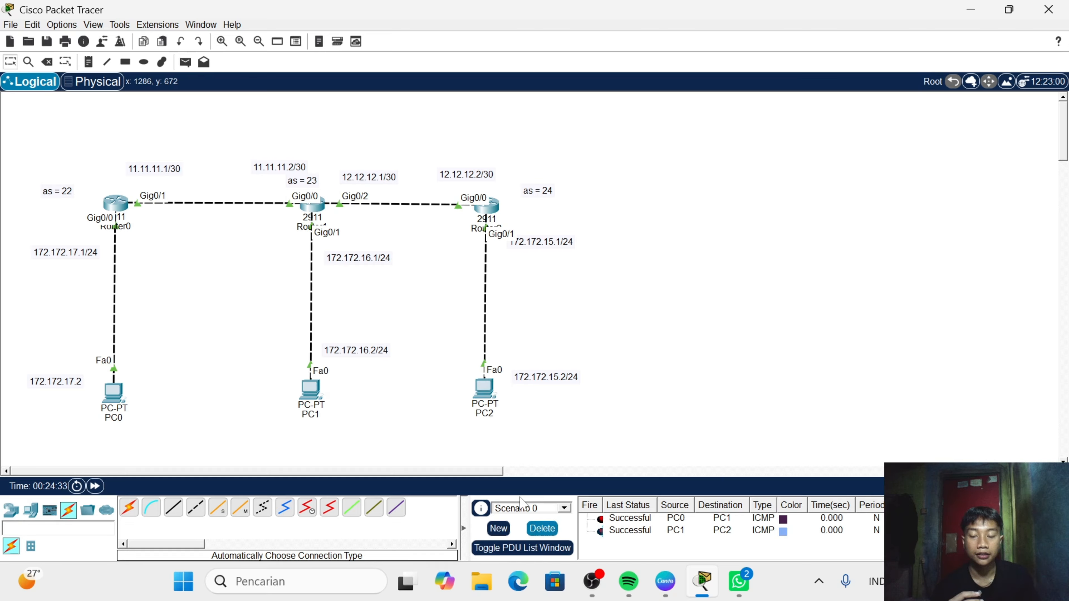
- Send a simple PDU from PC0 to PC2 to test end-to-end connectivity
click(185, 62)
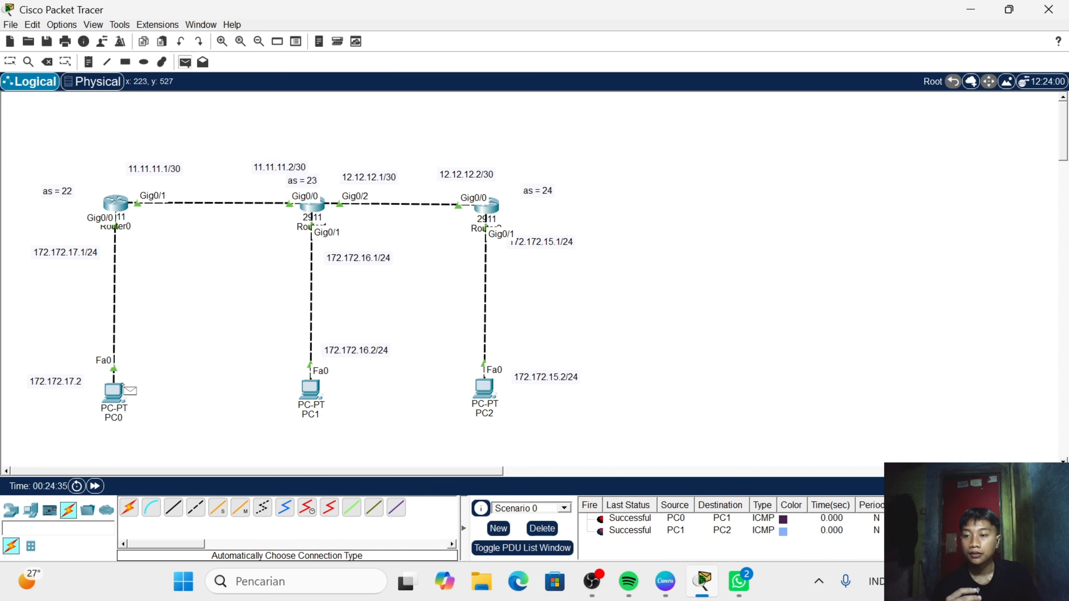
click(118, 396)
click(484, 394)
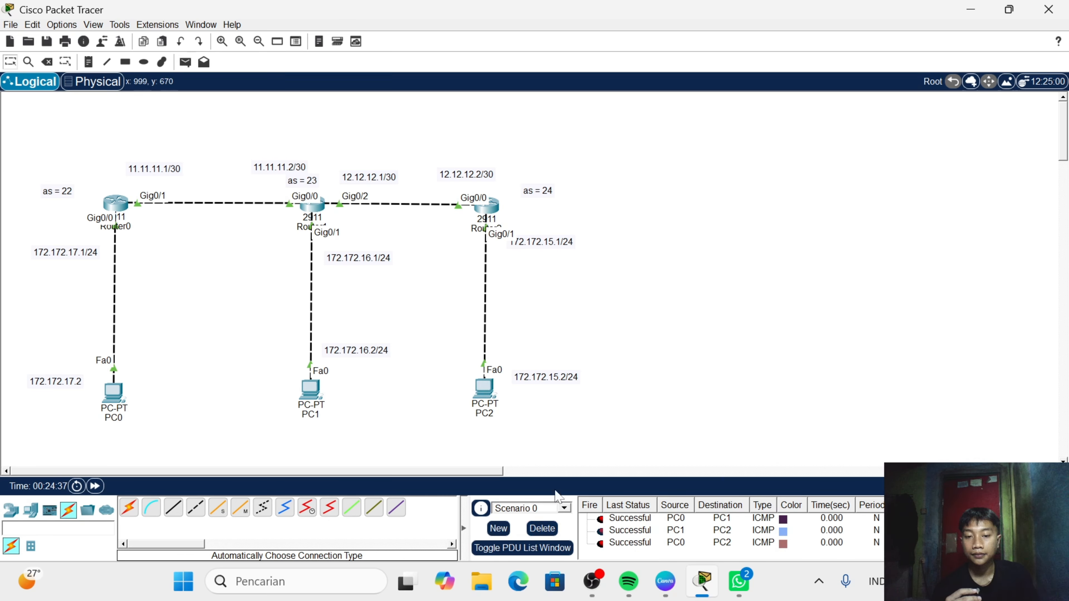